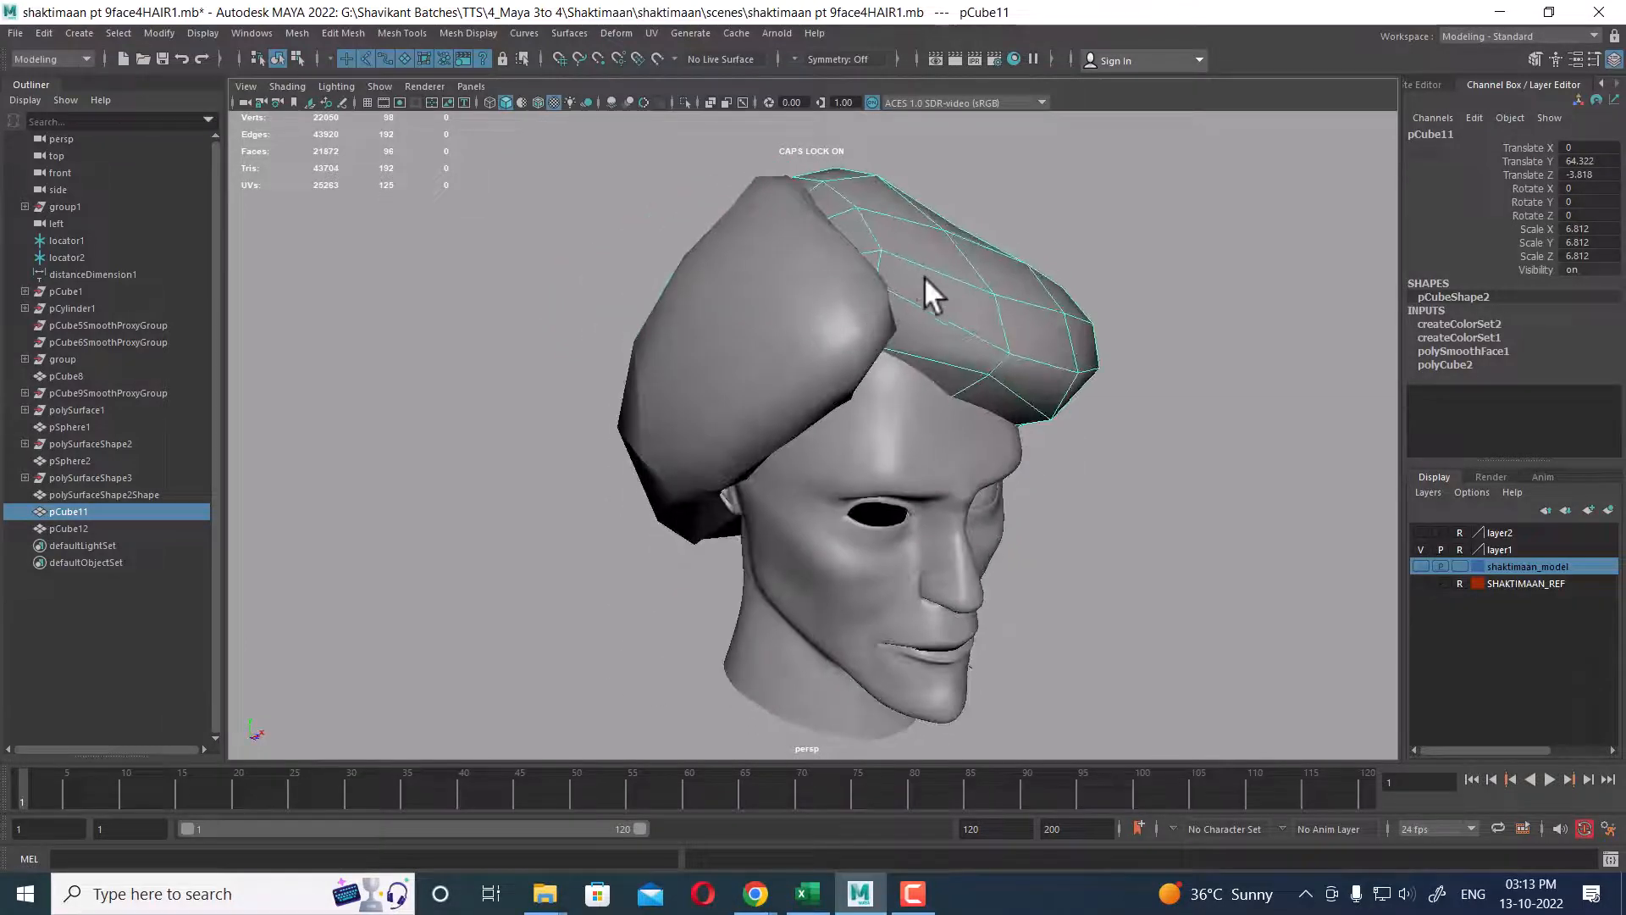
- Open back.jpg from the shaktimaan project folder in the image viewer, and return to Maya with the picture above the model
{"action": "left_click_drag", "start_coordinate": [1009, 348], "coordinate": [1013, 394], "text": "alt"}
{"action": "mouse_move", "coordinate": [545, 894]}
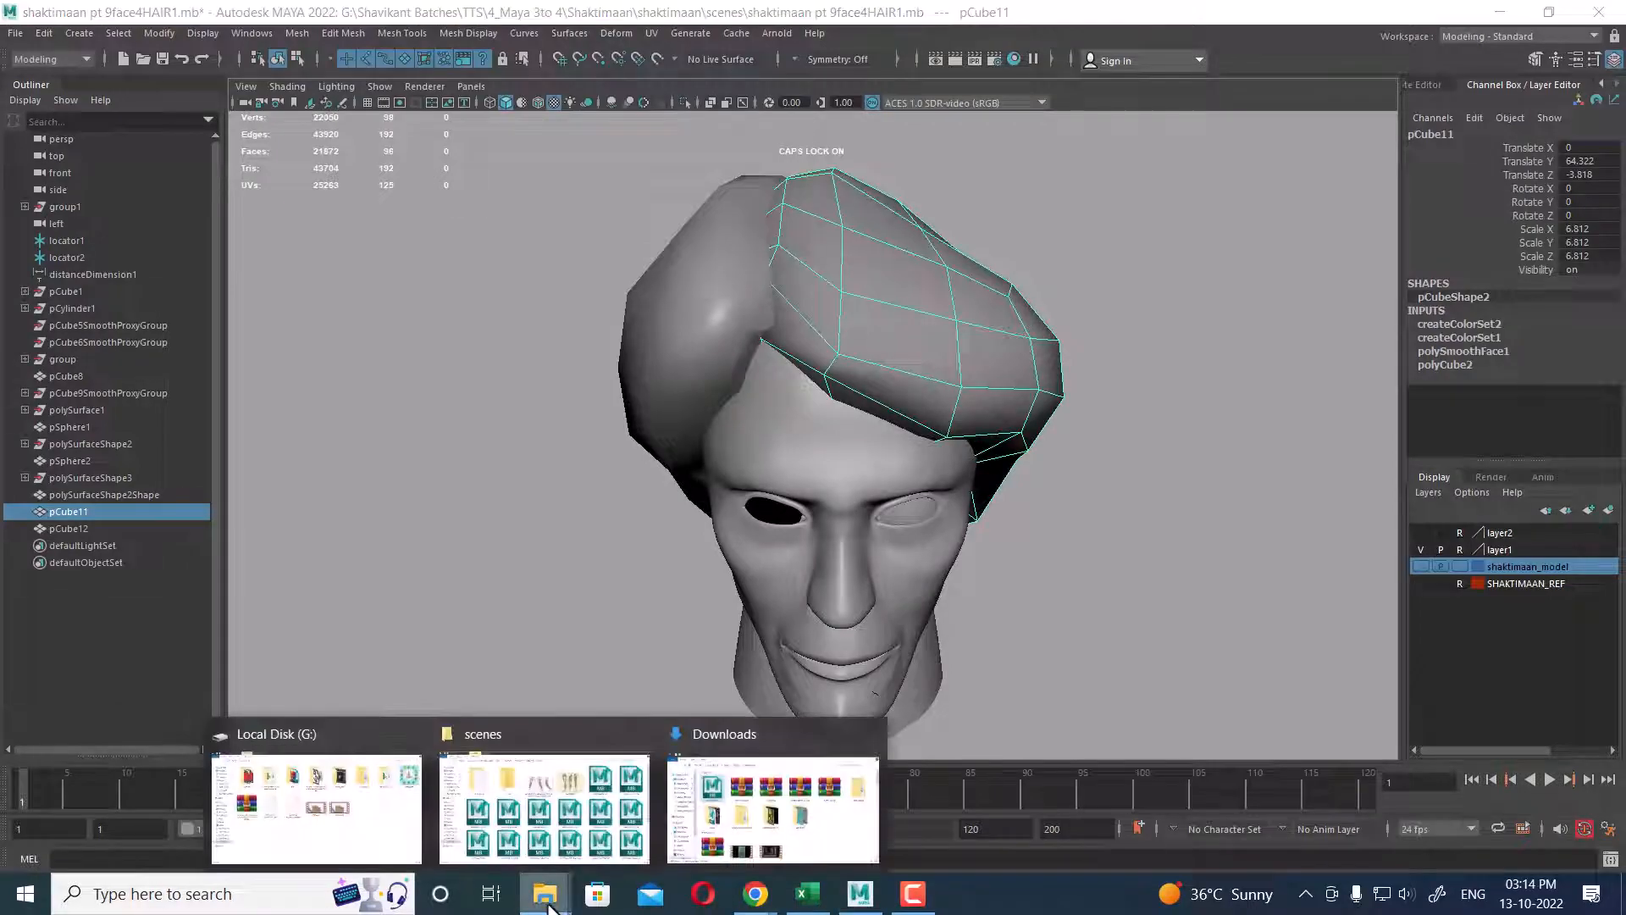
{"action": "left_click", "coordinate": [547, 814]}
{"action": "scroll", "coordinate": [915, 550], "scroll_direction": "down", "scroll_amount": 5}
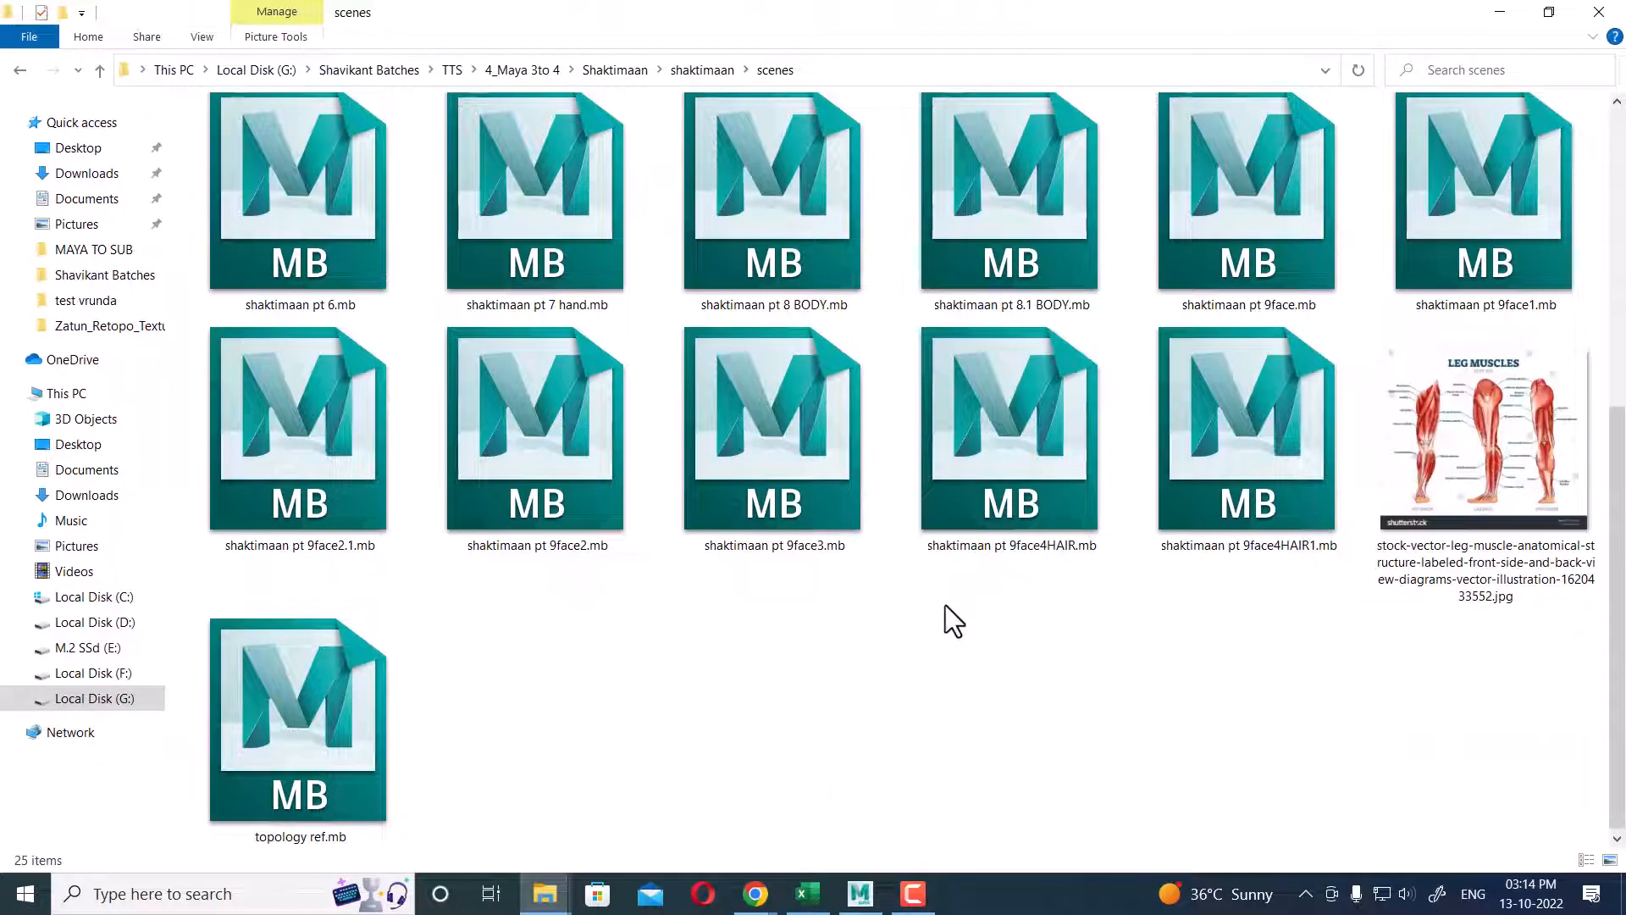
{"action": "left_click", "coordinate": [690, 73]}
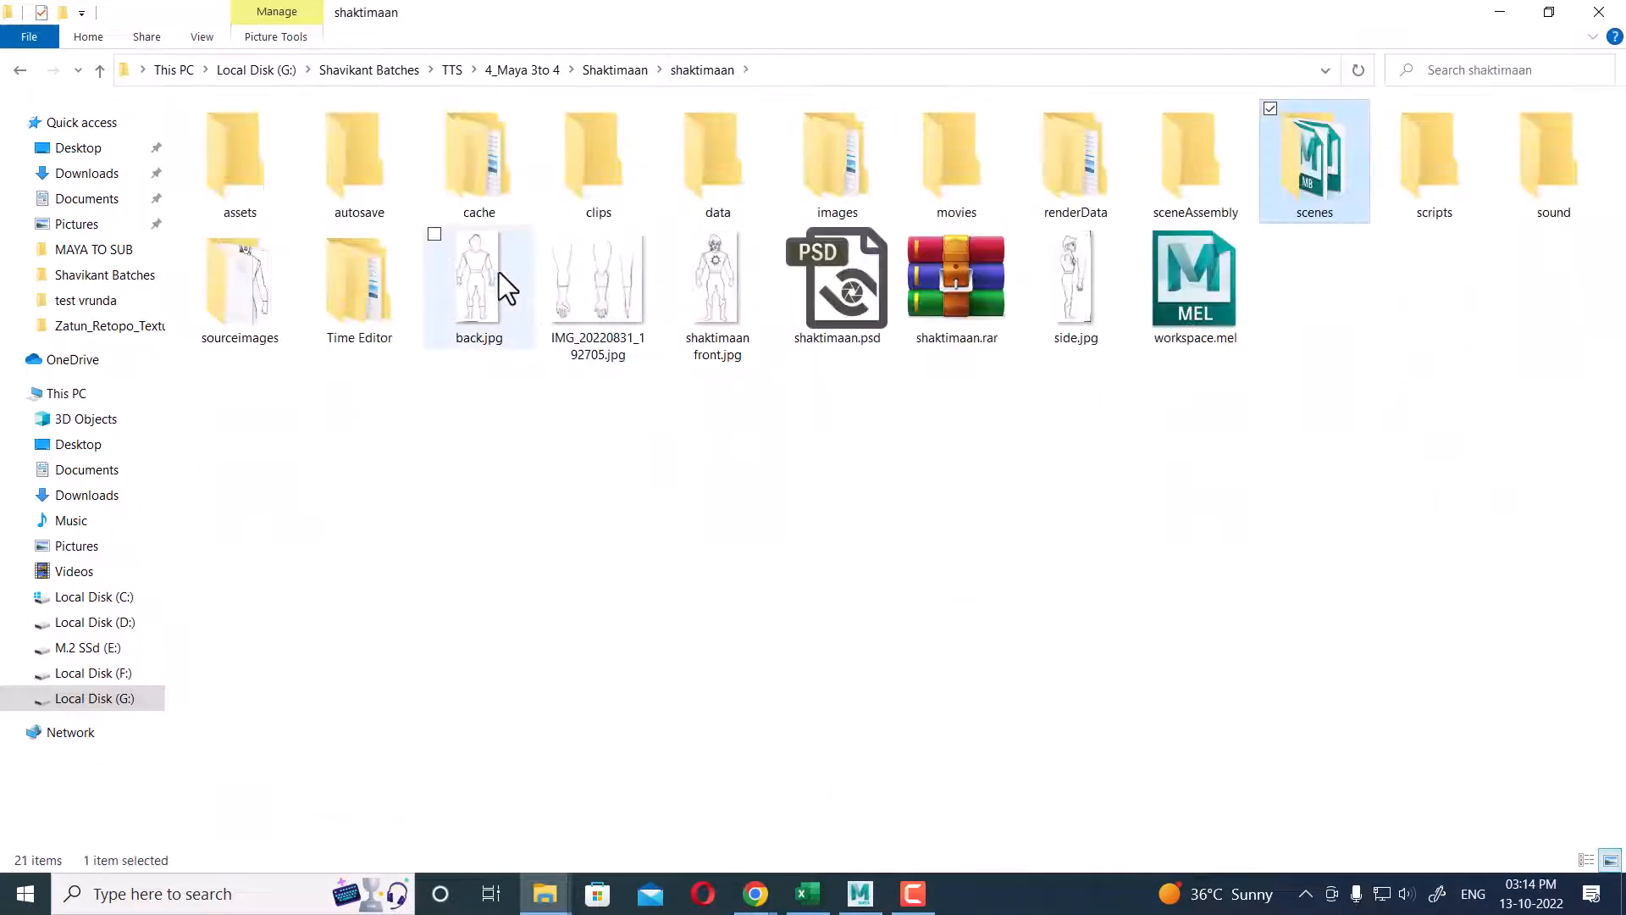
{"action": "left_click", "coordinate": [485, 272]}
{"action": "right_click", "coordinate": [485, 272]}
{"action": "left_click", "coordinate": [388, 472]}
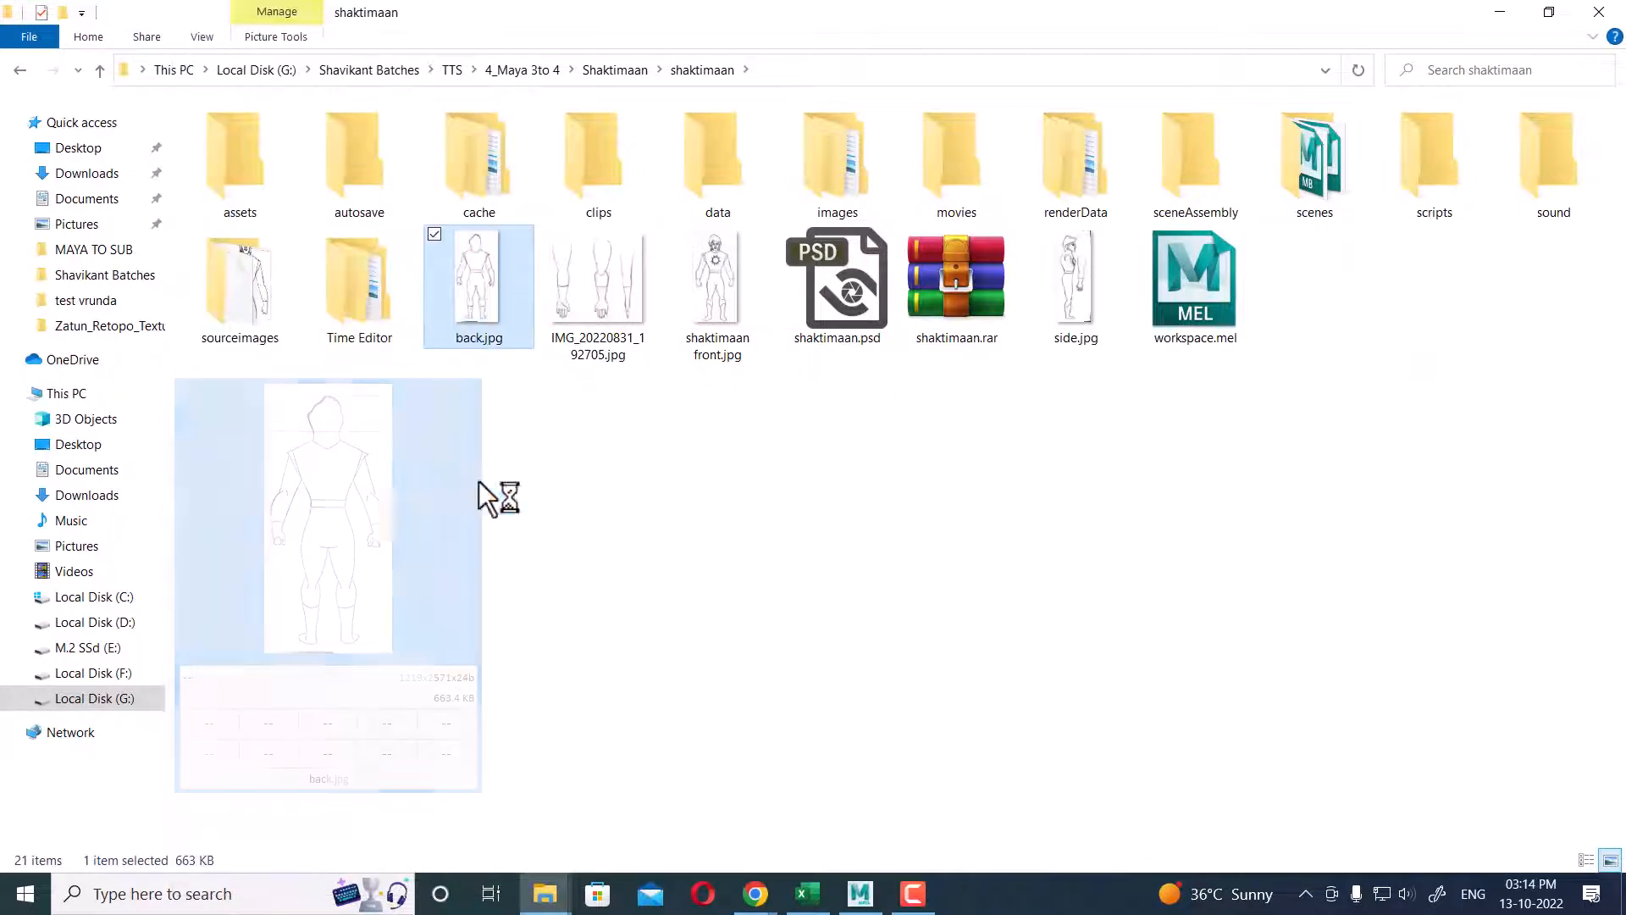
{"action": "left_click", "coordinate": [859, 896]}
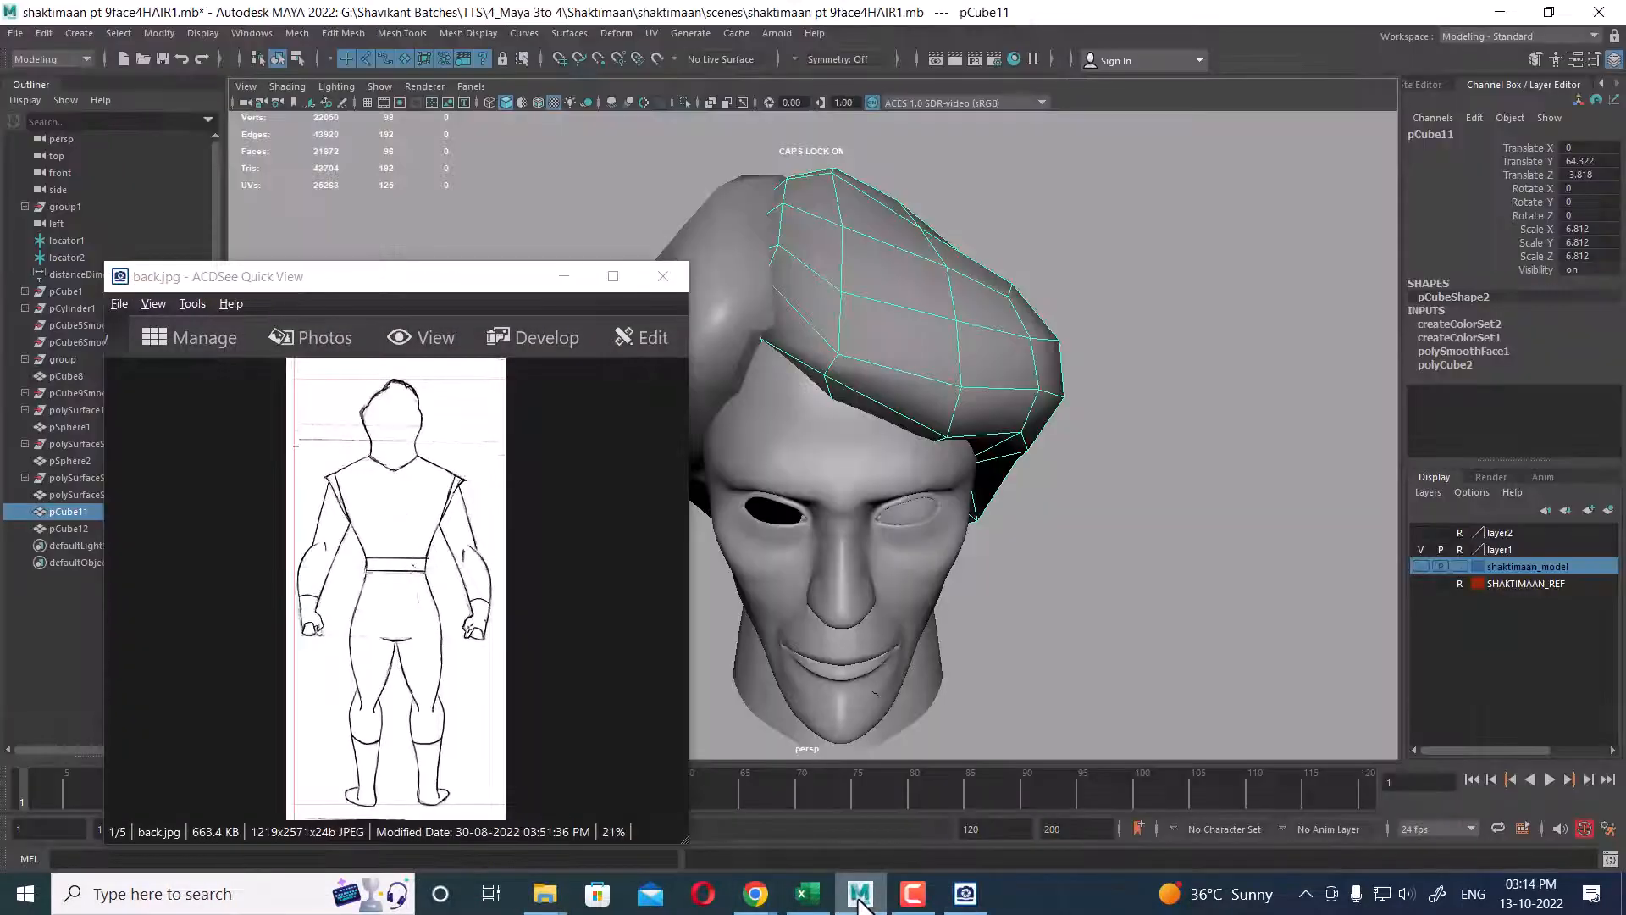
- Bring up the shaktimaan front.jpg drawing in the image viewer and enlarge it on the character's head
{"action": "left_click", "coordinate": [559, 555]}
{"action": "scroll", "coordinate": [557, 555], "scroll_direction": "down", "scroll_amount": 2}
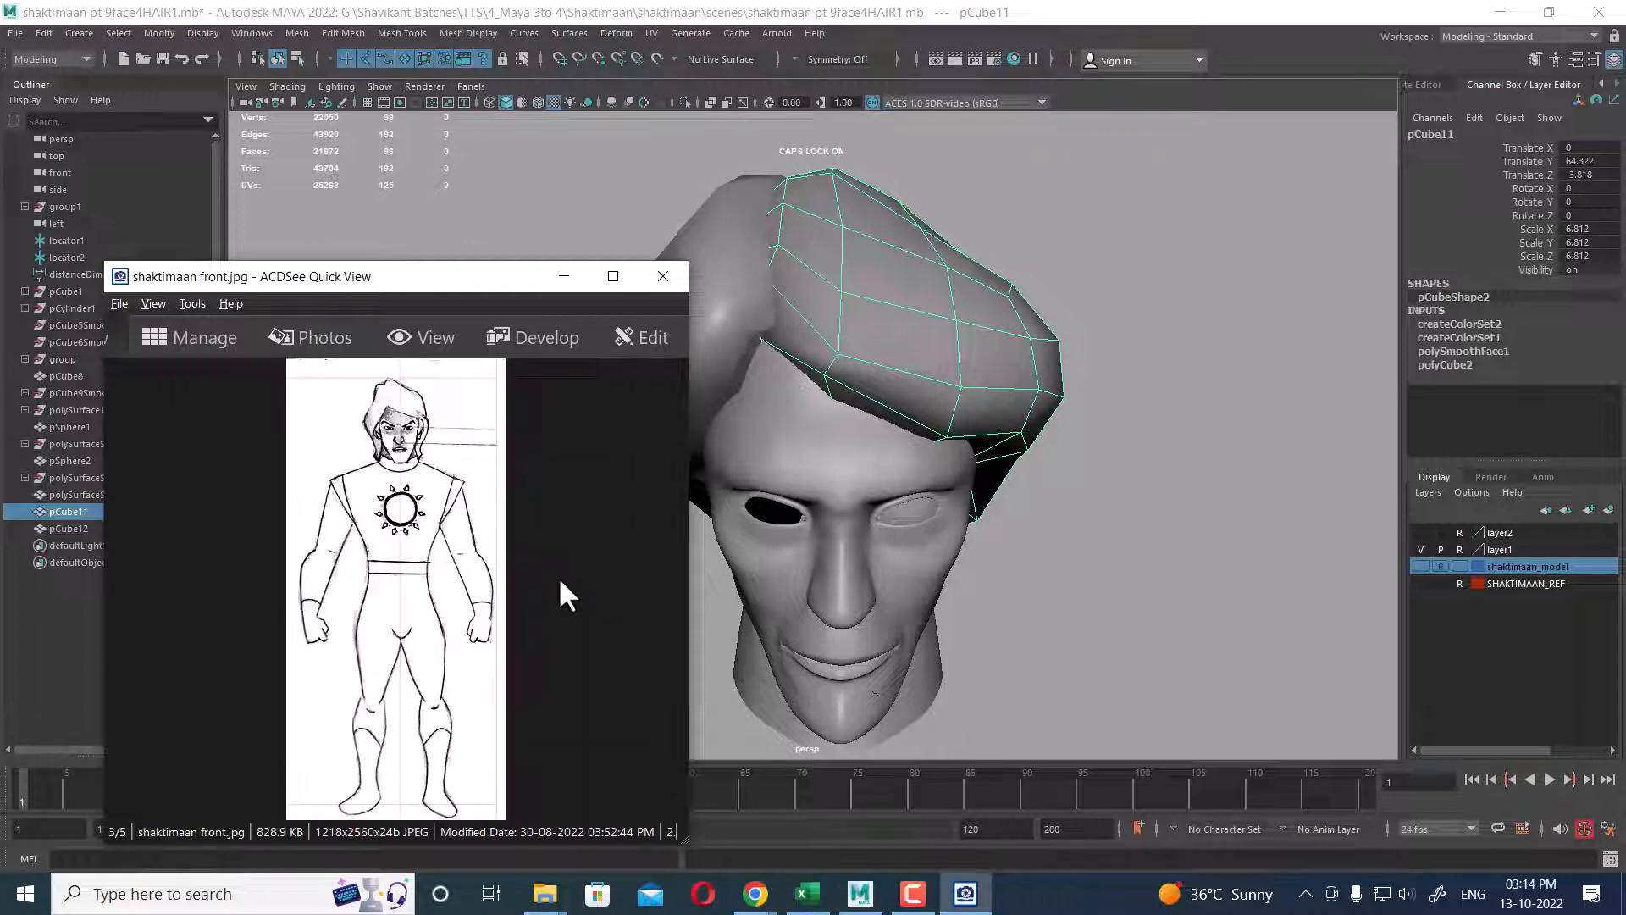
{"action": "scroll", "coordinate": [559, 580], "scroll_direction": "down", "scroll_amount": 1}
{"action": "scroll", "coordinate": [559, 580], "scroll_direction": "up", "scroll_amount": 1}
{"action": "left_click_drag", "start_coordinate": [822, 619], "coordinate": [946, 608], "text": "alt"}
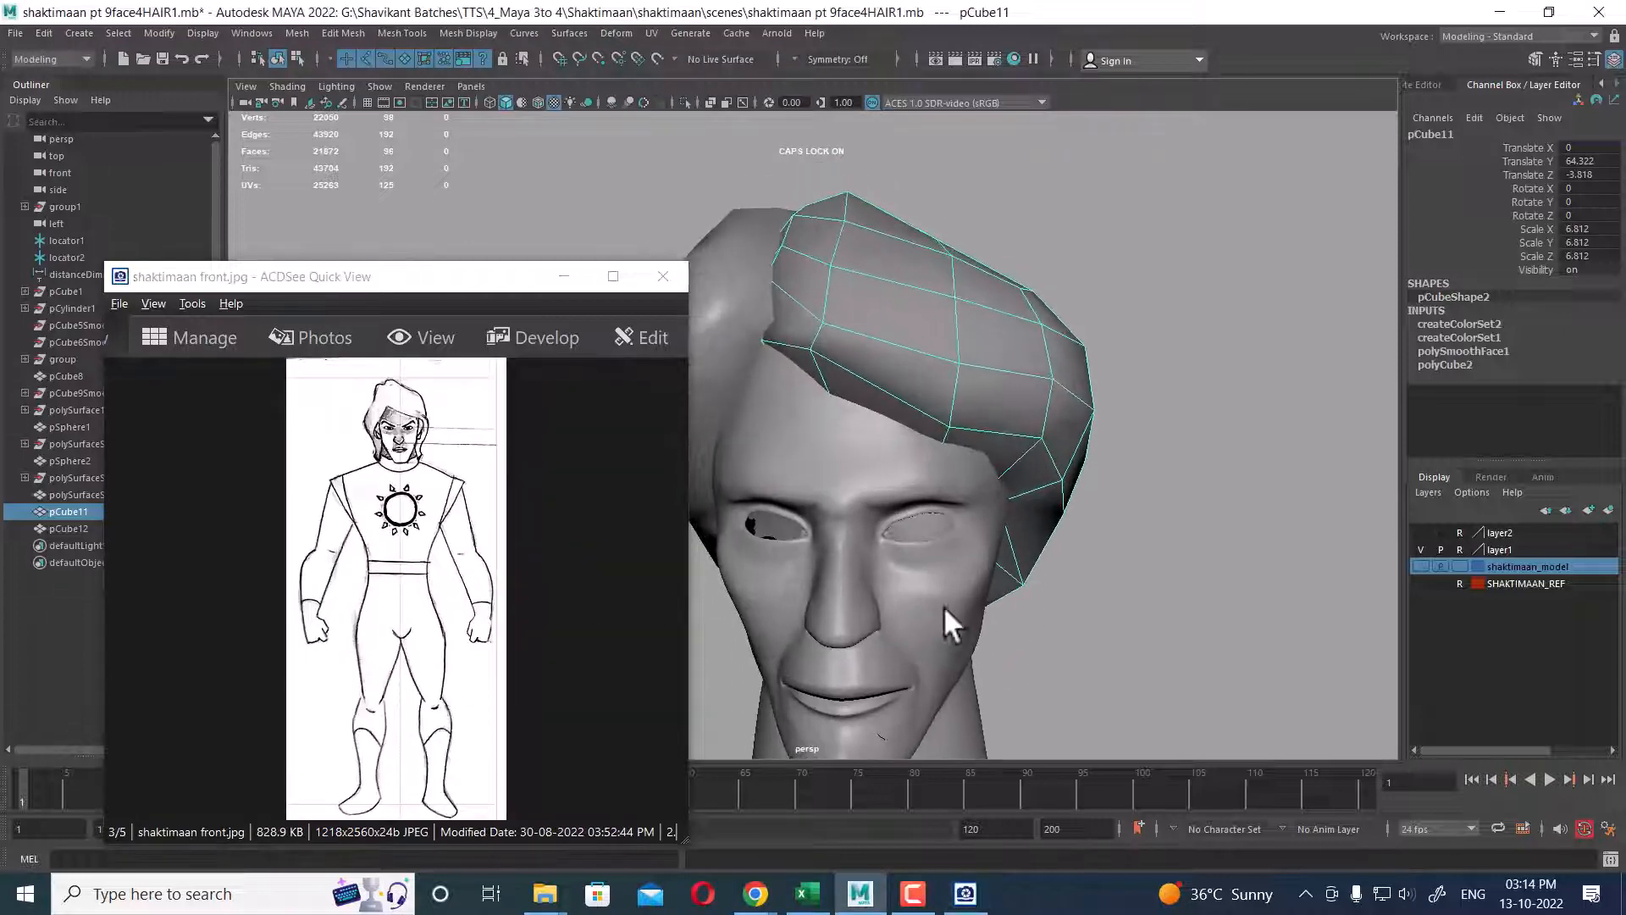
{"action": "left_click", "coordinate": [577, 552]}
{"action": "scroll", "coordinate": [576, 557], "scroll_direction": "up", "scroll_amount": 2, "text": "ctrl"}
{"action": "left_click_drag", "start_coordinate": [547, 575], "coordinate": [593, 718]}
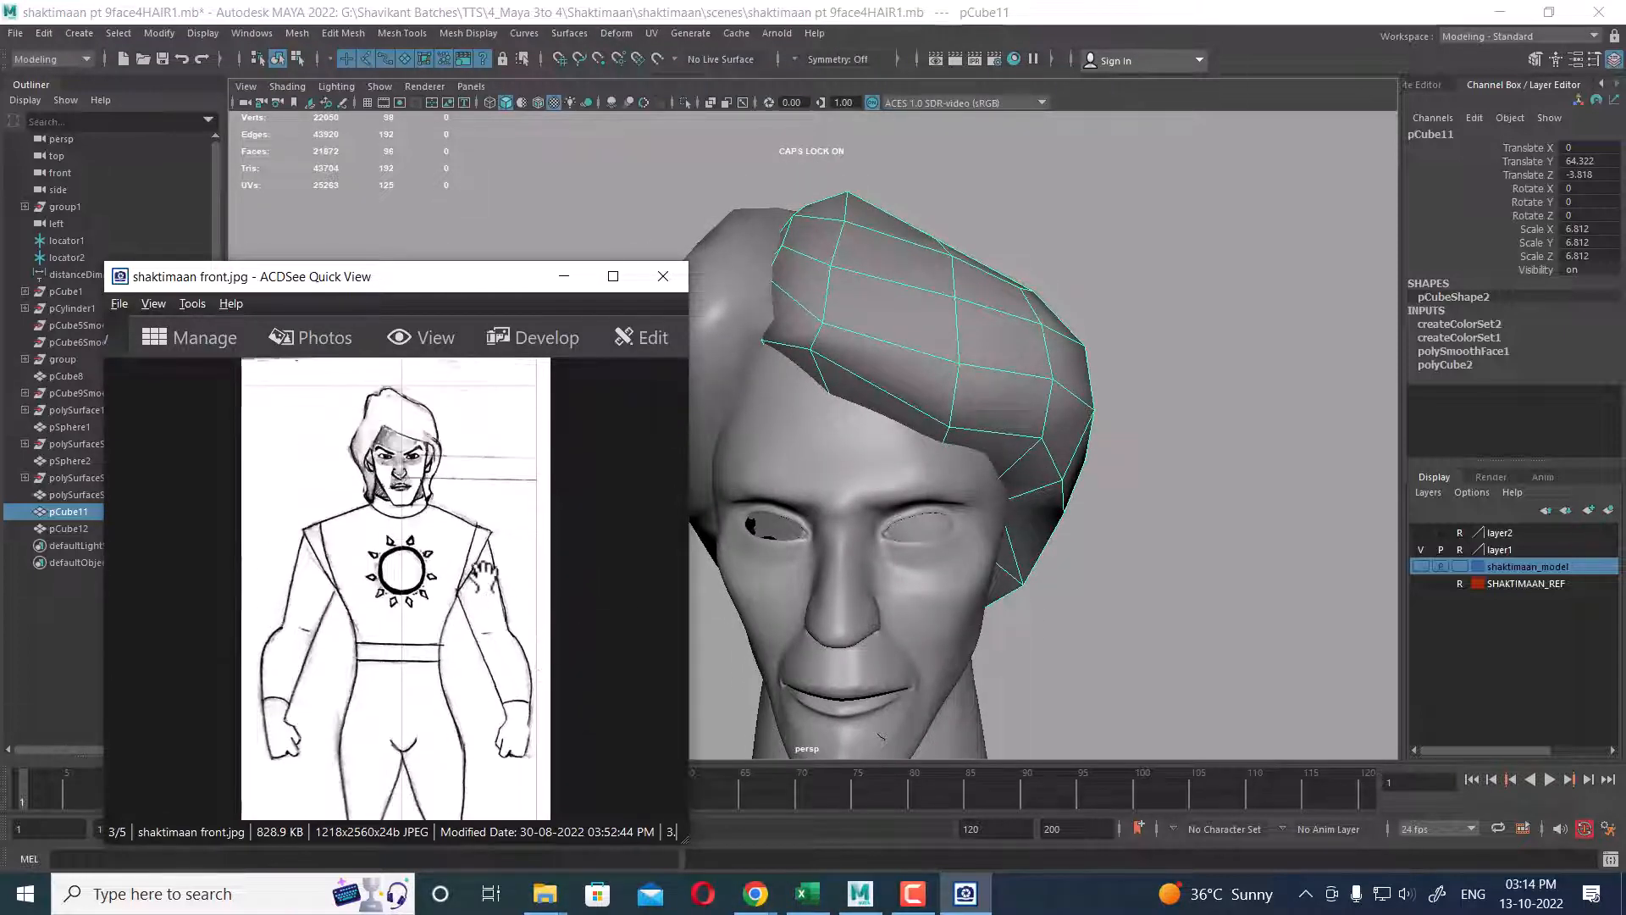
{"action": "scroll", "coordinate": [460, 542], "scroll_direction": "up", "scroll_amount": 2, "text": "ctrl"}
{"action": "left_click_drag", "start_coordinate": [459, 540], "coordinate": [489, 709]}
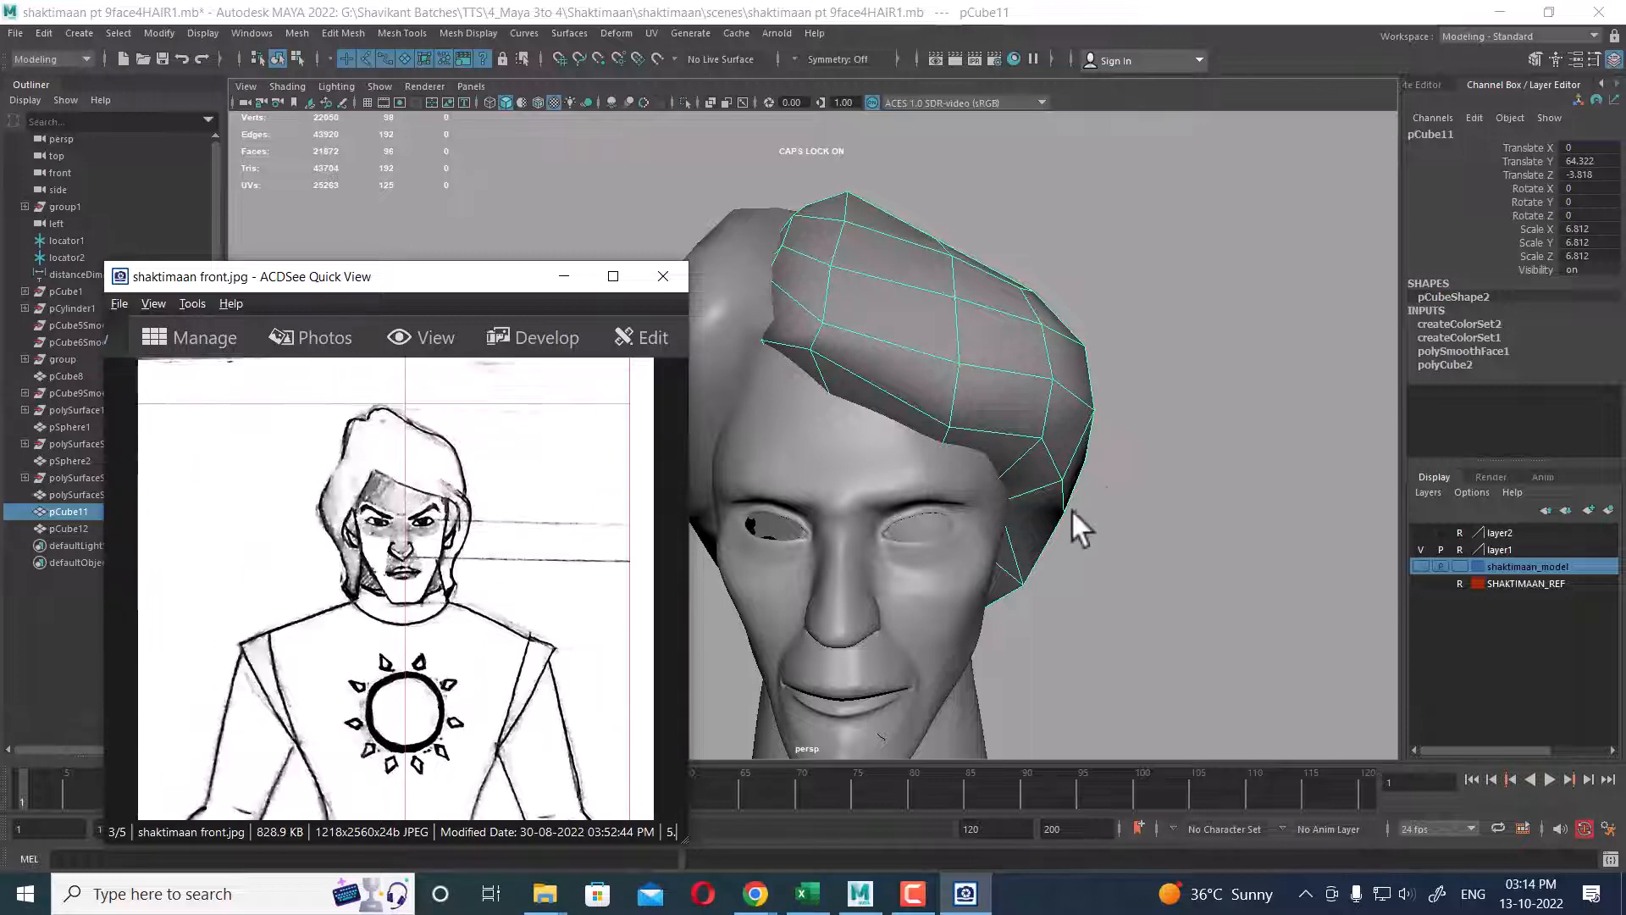
- Compare the hair meshes on the head model with the front drawing, and minimize the image viewer
{"action": "left_click_drag", "start_coordinate": [1071, 510], "coordinate": [762, 463], "text": "alt"}
{"action": "left_click_drag", "start_coordinate": [455, 286], "coordinate": [283, 122]}
{"action": "left_click_drag", "start_coordinate": [966, 508], "coordinate": [1028, 537], "text": "alt"}
{"action": "left_click_drag", "start_coordinate": [312, 120], "coordinate": [198, 242]}
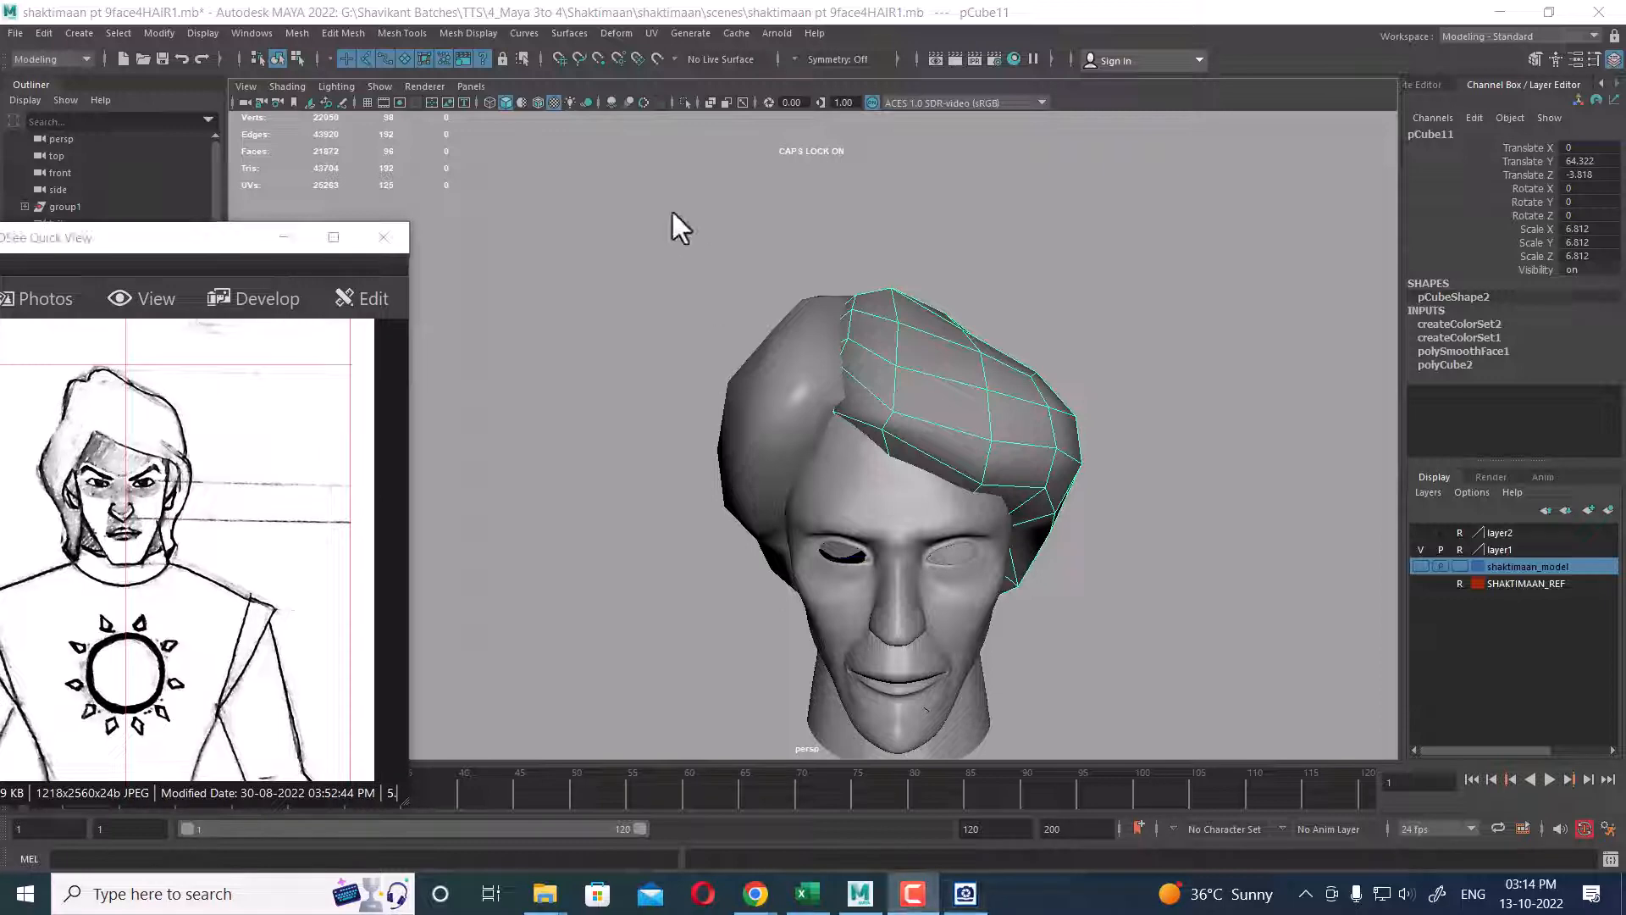
{"action": "left_click_drag", "start_coordinate": [672, 225], "coordinate": [628, 237], "text": "alt"}
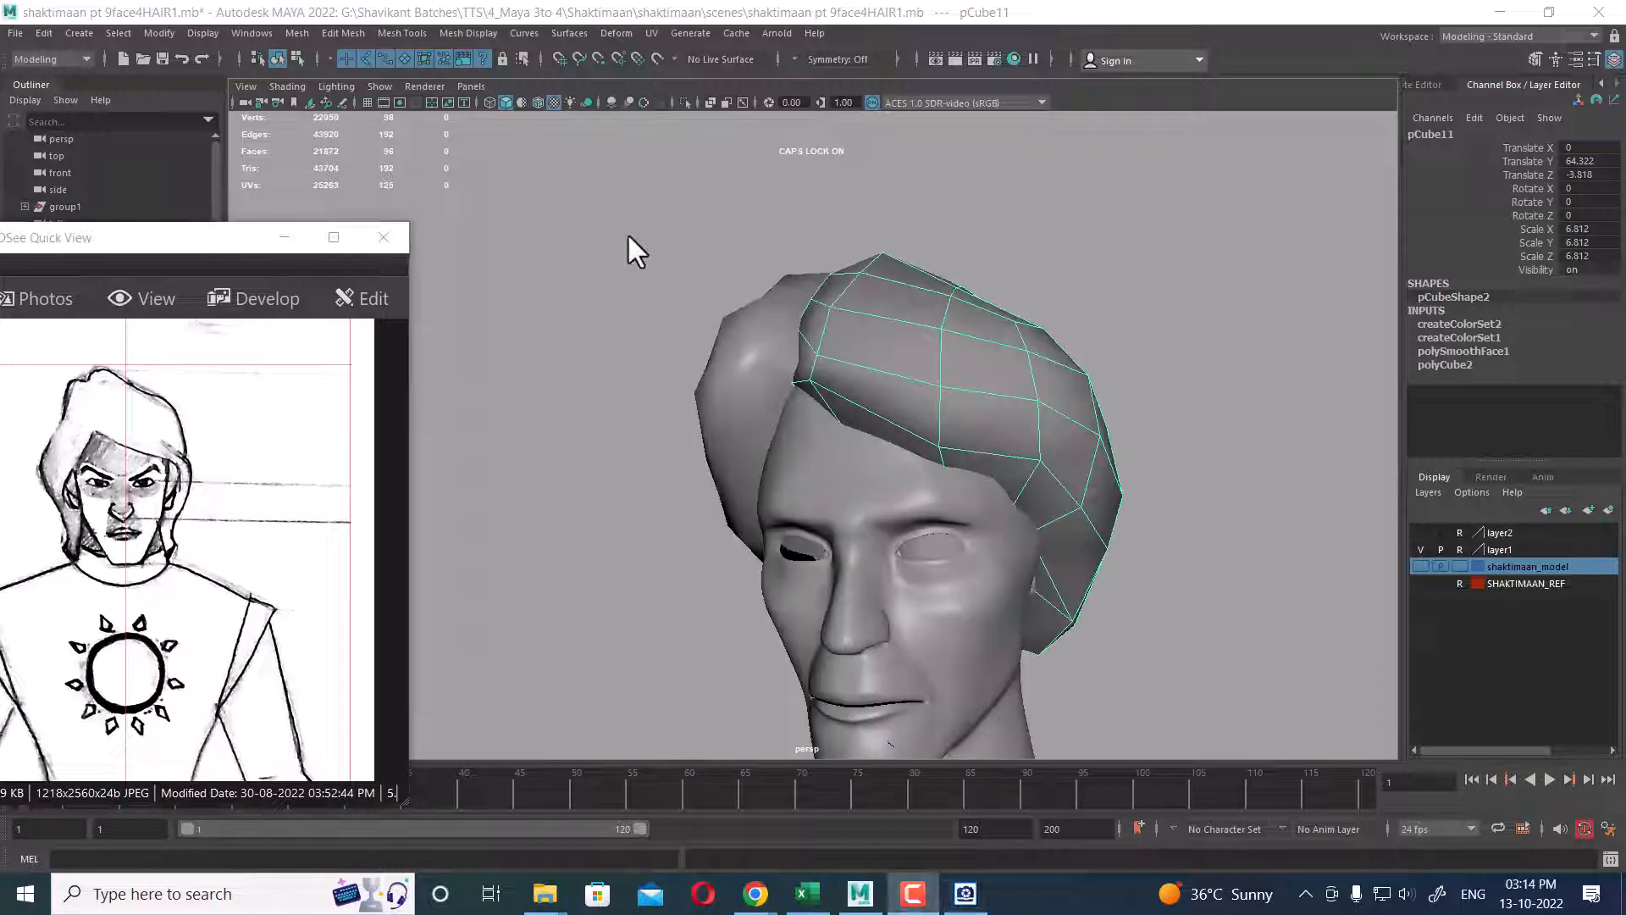
{"action": "left_click", "coordinate": [285, 238]}
{"action": "left_click_drag", "start_coordinate": [918, 449], "coordinate": [927, 335], "text": "alt"}
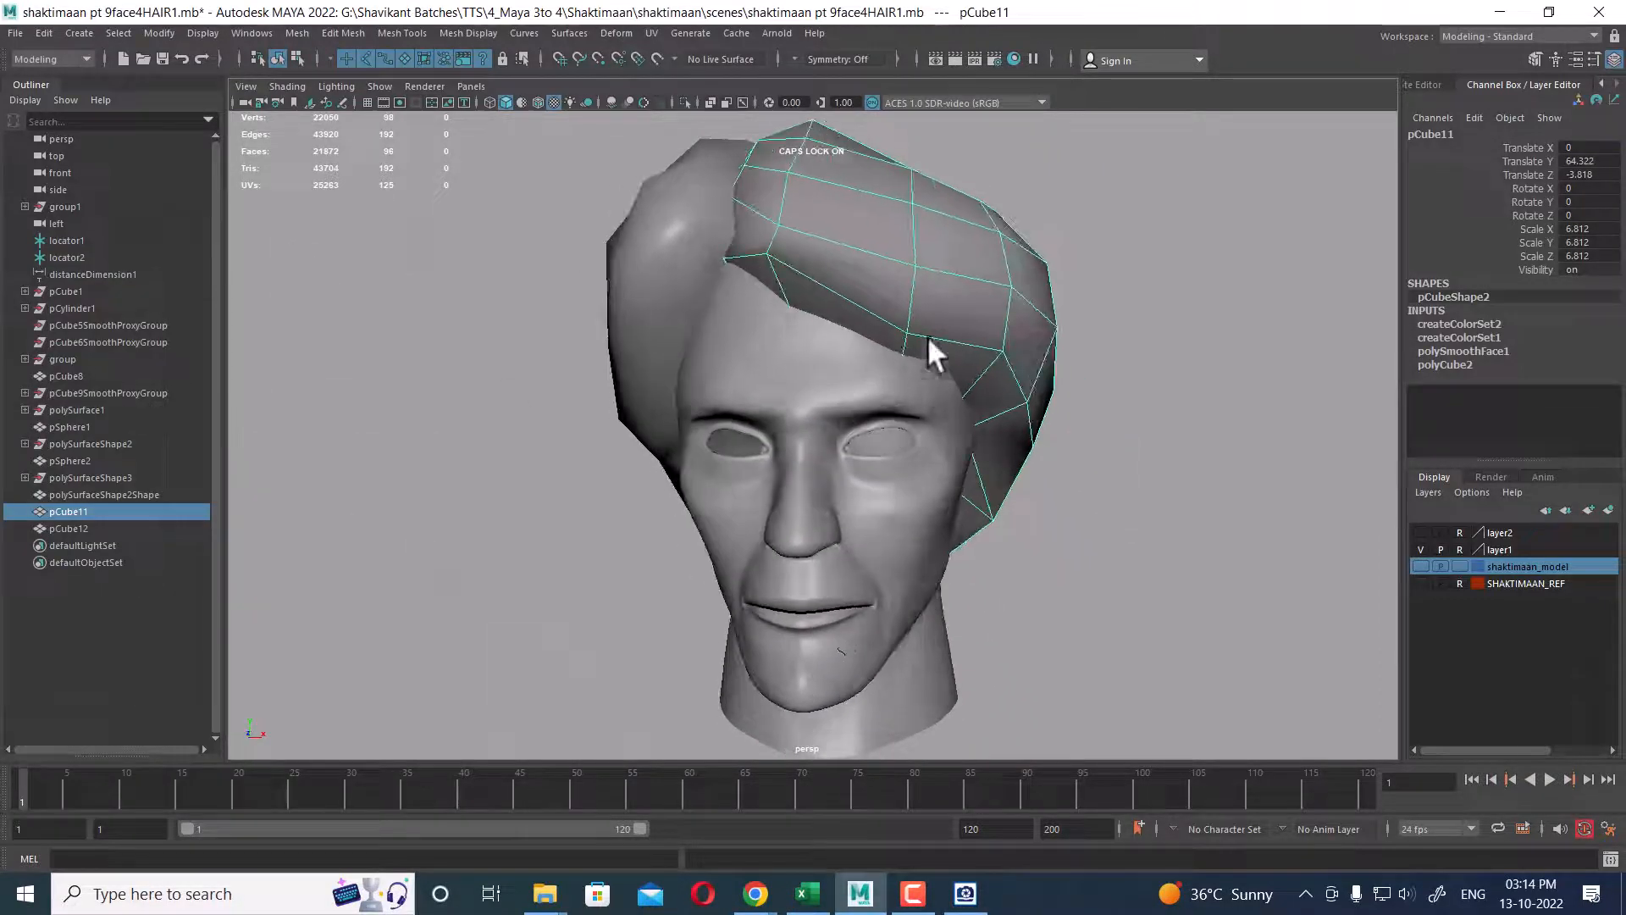
- Switch to the four-view layout and show all hidden objects in the scene
{"action": "left_click", "coordinate": [673, 263]}
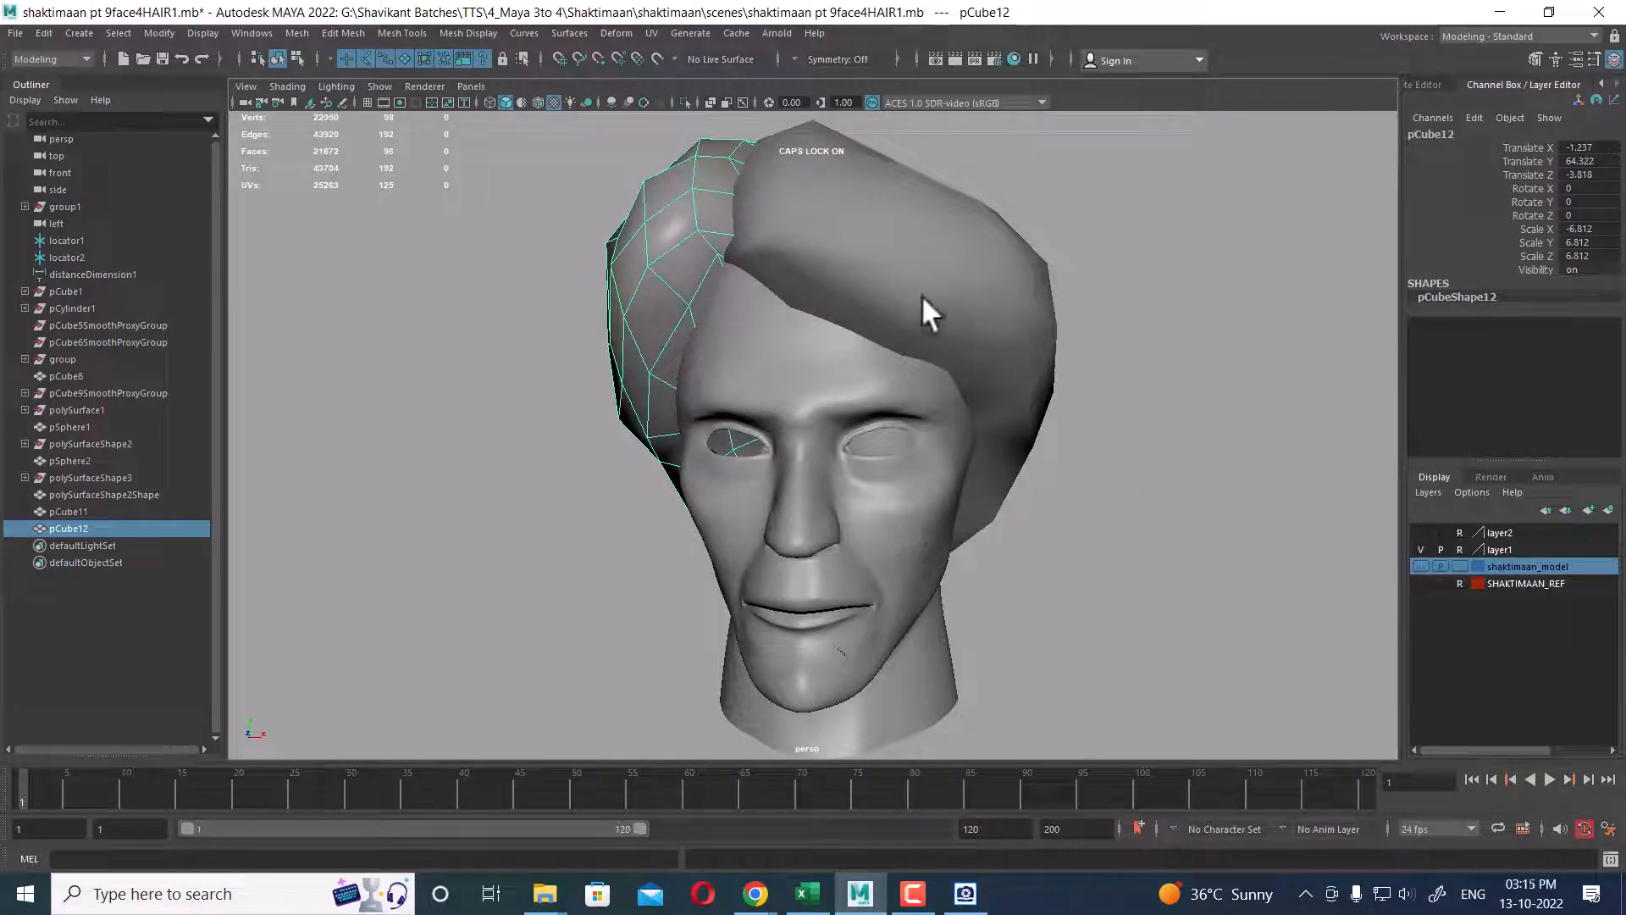
{"action": "key", "text": "space"}
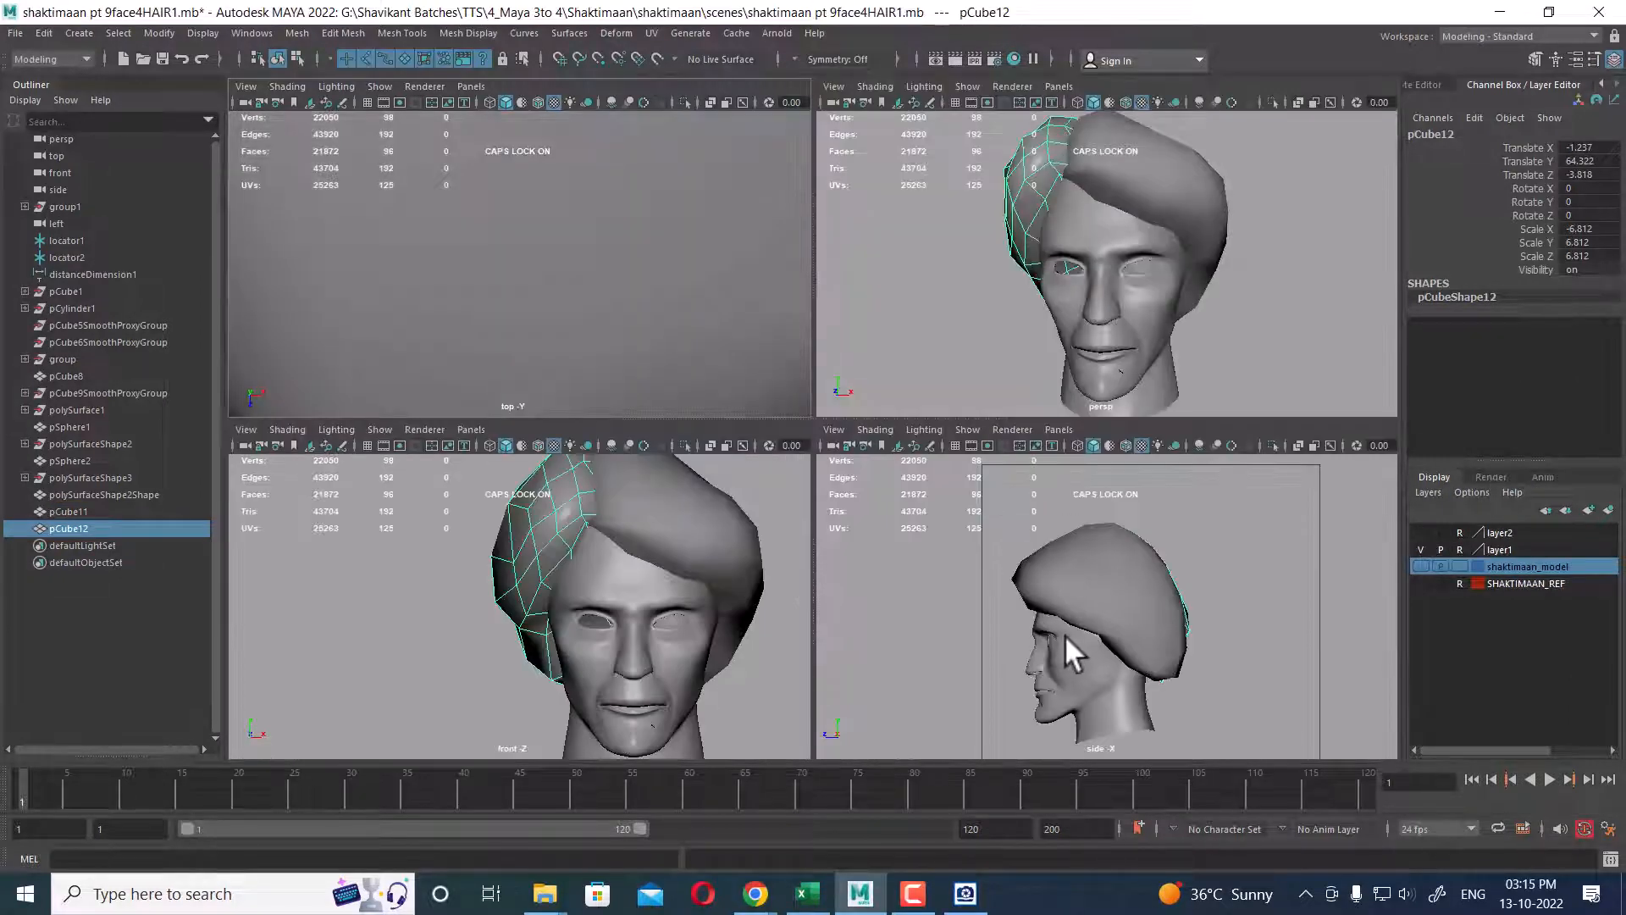
{"action": "left_click", "coordinate": [202, 33]}
{"action": "mouse_move", "coordinate": [254, 139]}
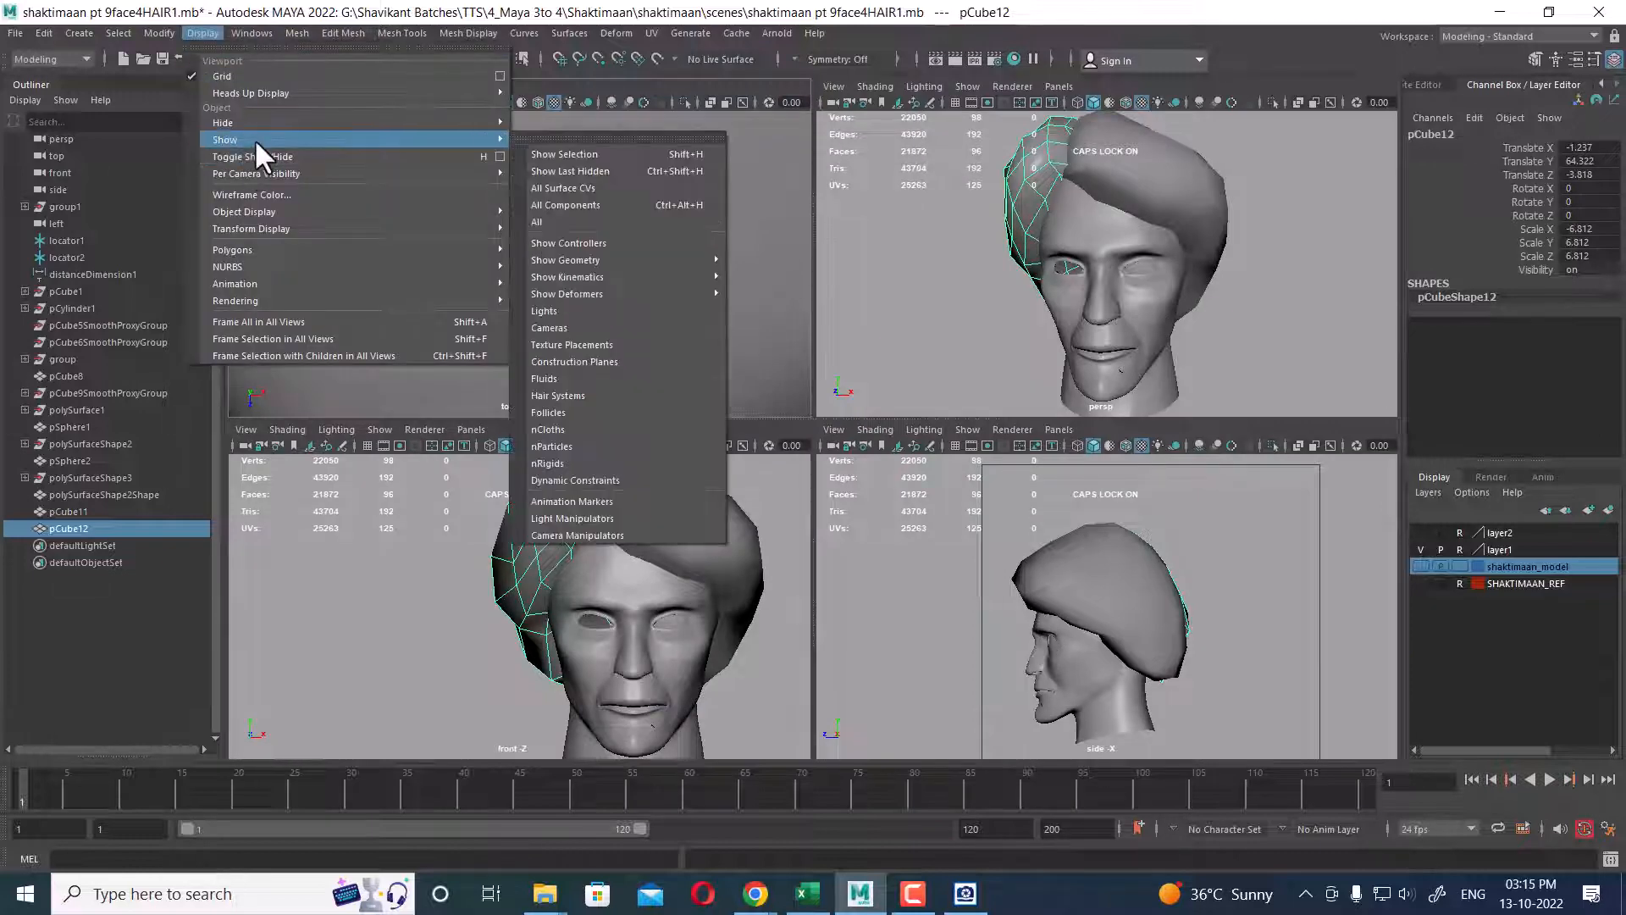
{"action": "left_click", "coordinate": [618, 217]}
{"action": "scroll", "coordinate": [1134, 610], "scroll_direction": "up", "scroll_amount": 3}
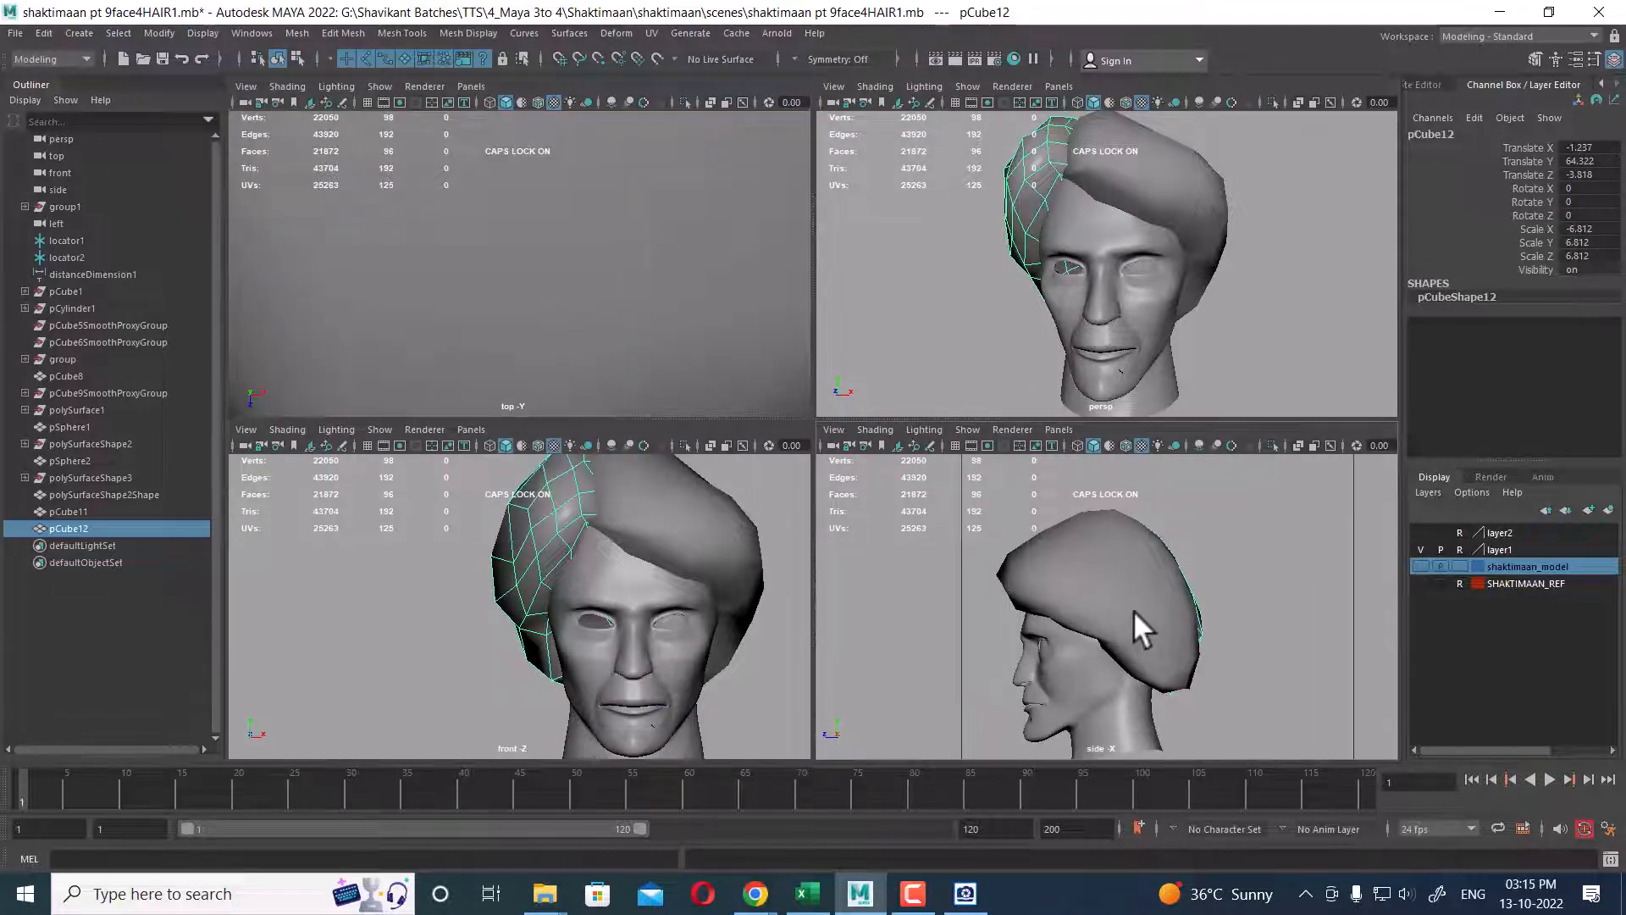
- Set the viewports to textured shading and make the SHAKTIMAAN_REF layer visible
{"action": "key", "text": "4"}
{"action": "key", "text": "5"}
{"action": "key", "text": "6"}
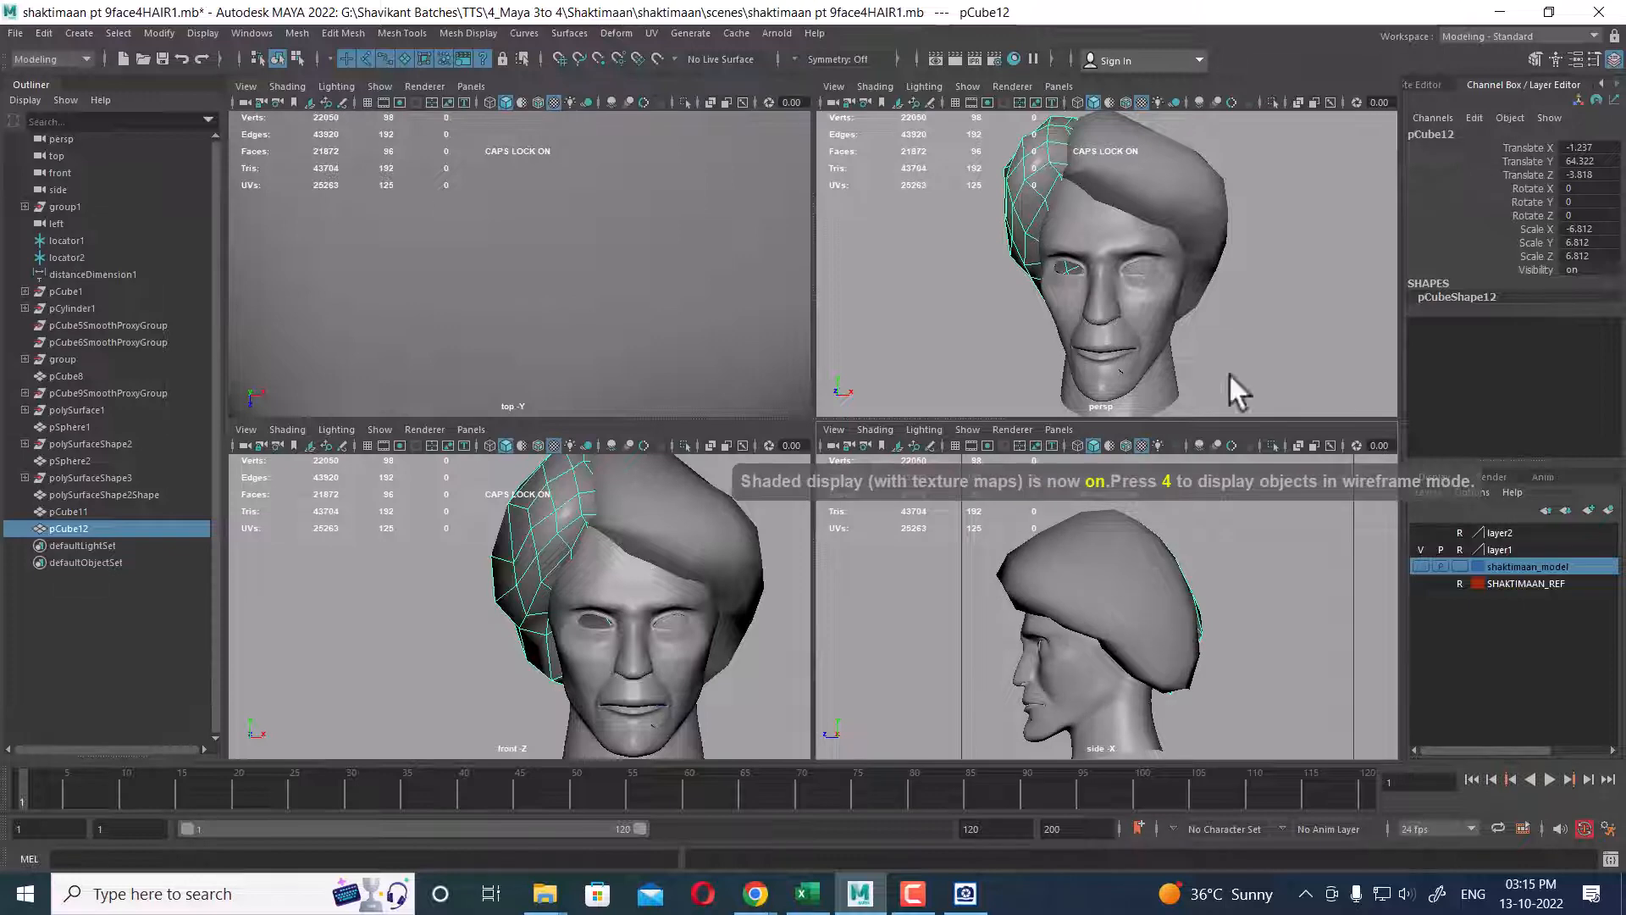
{"action": "key", "text": "6"}
{"action": "left_click", "coordinate": [1421, 584]}
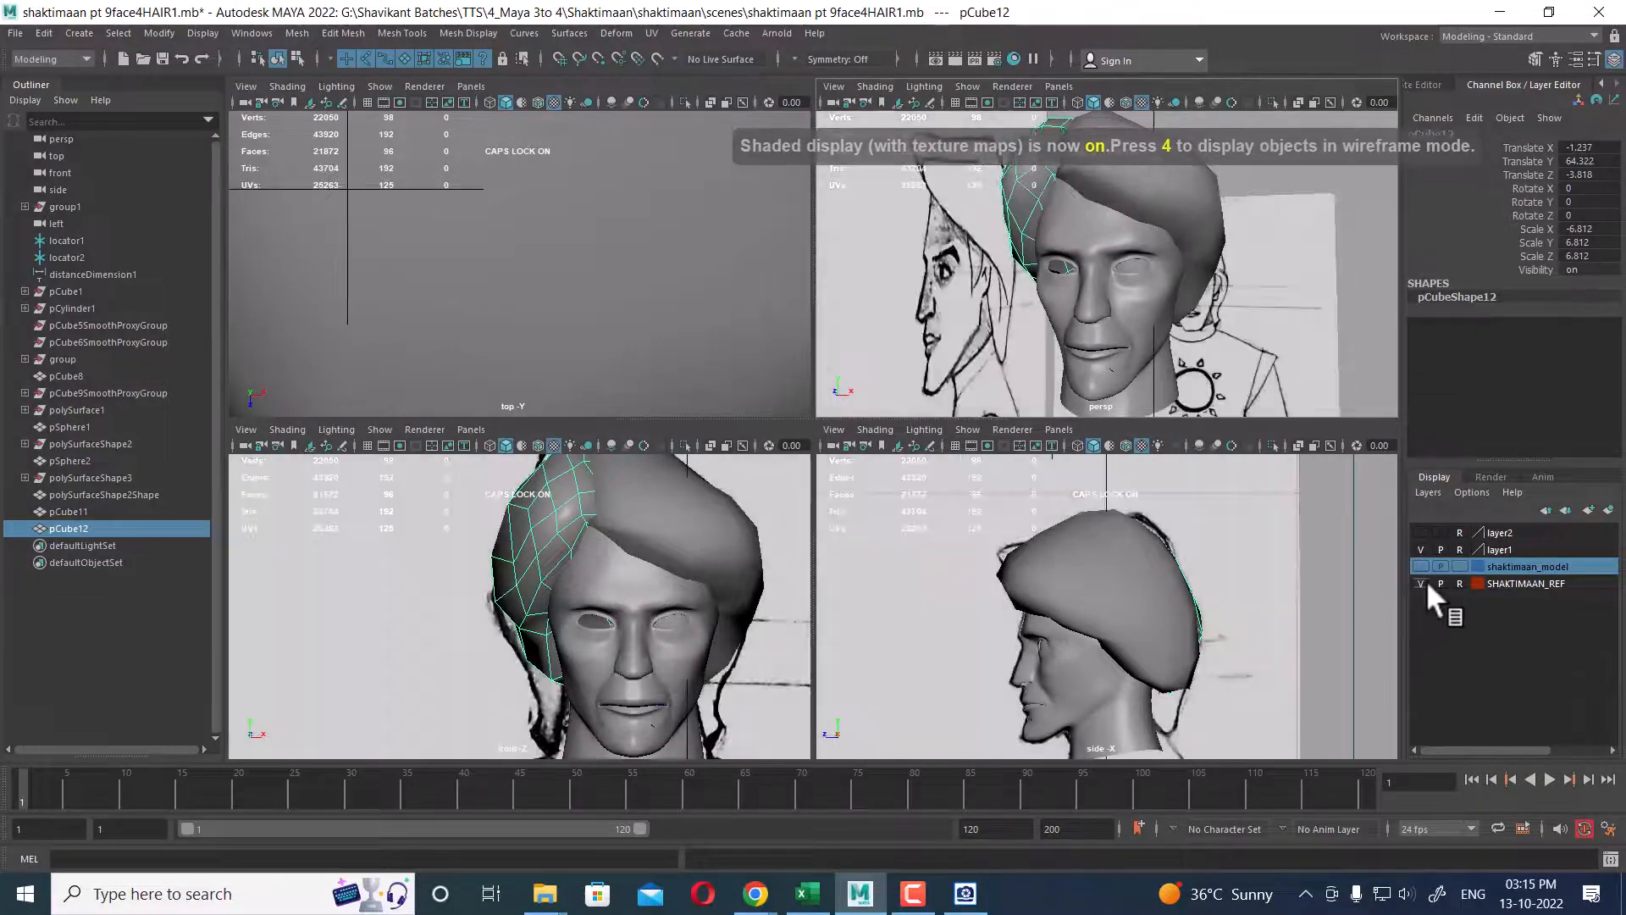
- Put the two hair meshes, pCube11 and pCube12, in a new display layer and hide that layer
{"action": "left_click", "coordinate": [1120, 593]}
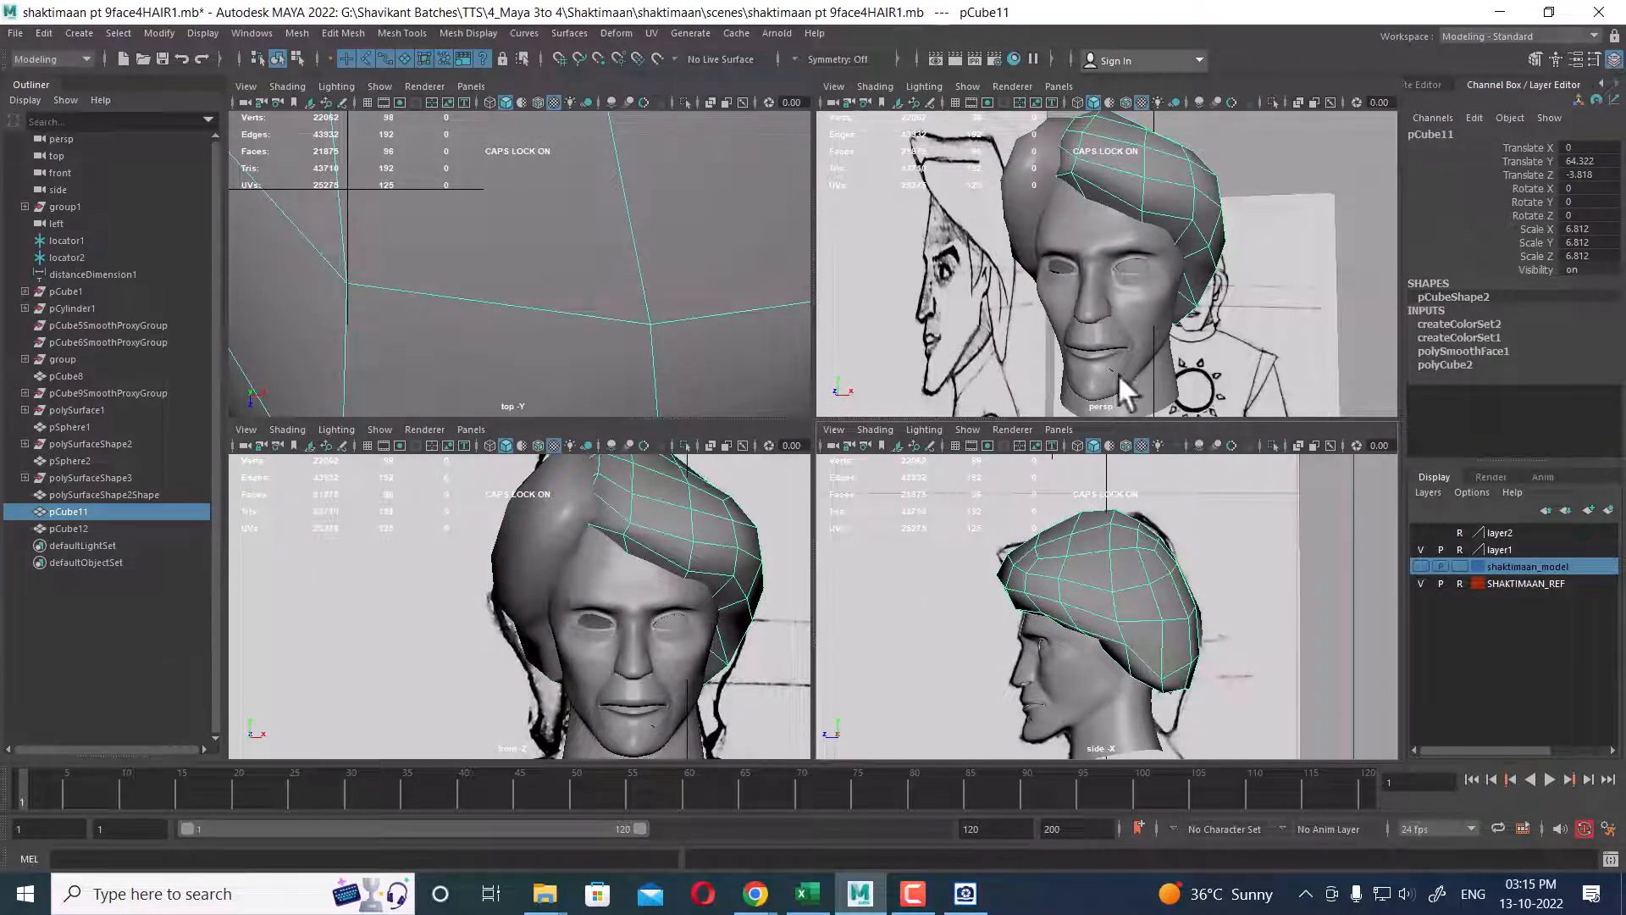
{"action": "left_click", "coordinate": [1032, 211], "text": "shift"}
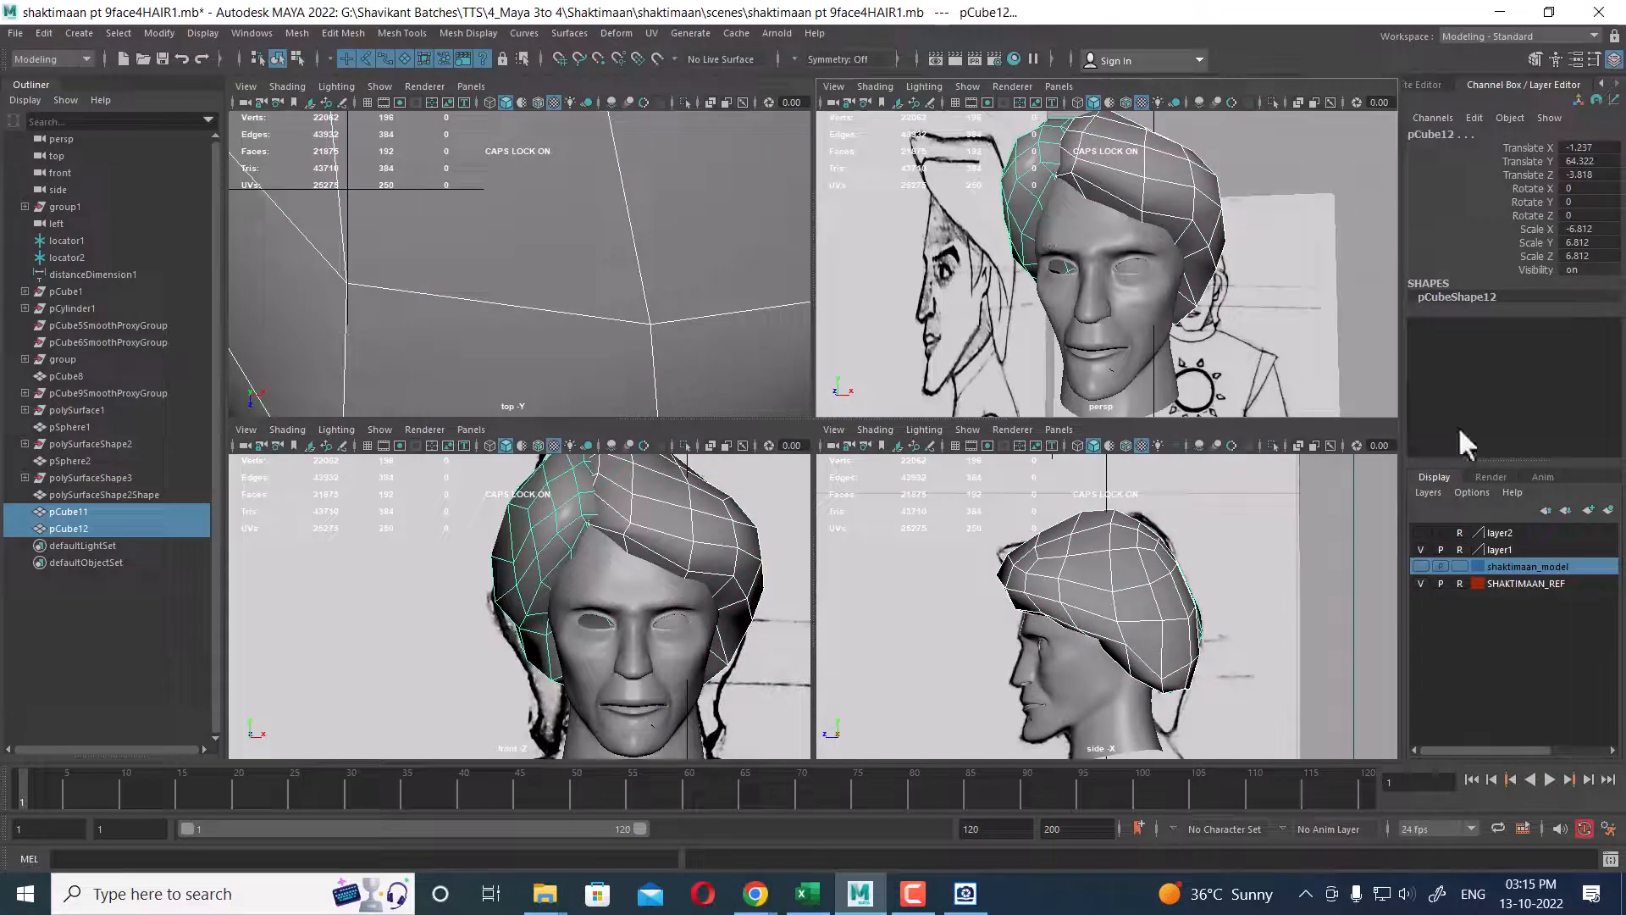
{"action": "left_click", "coordinate": [1609, 510]}
{"action": "left_click", "coordinate": [1420, 534]}
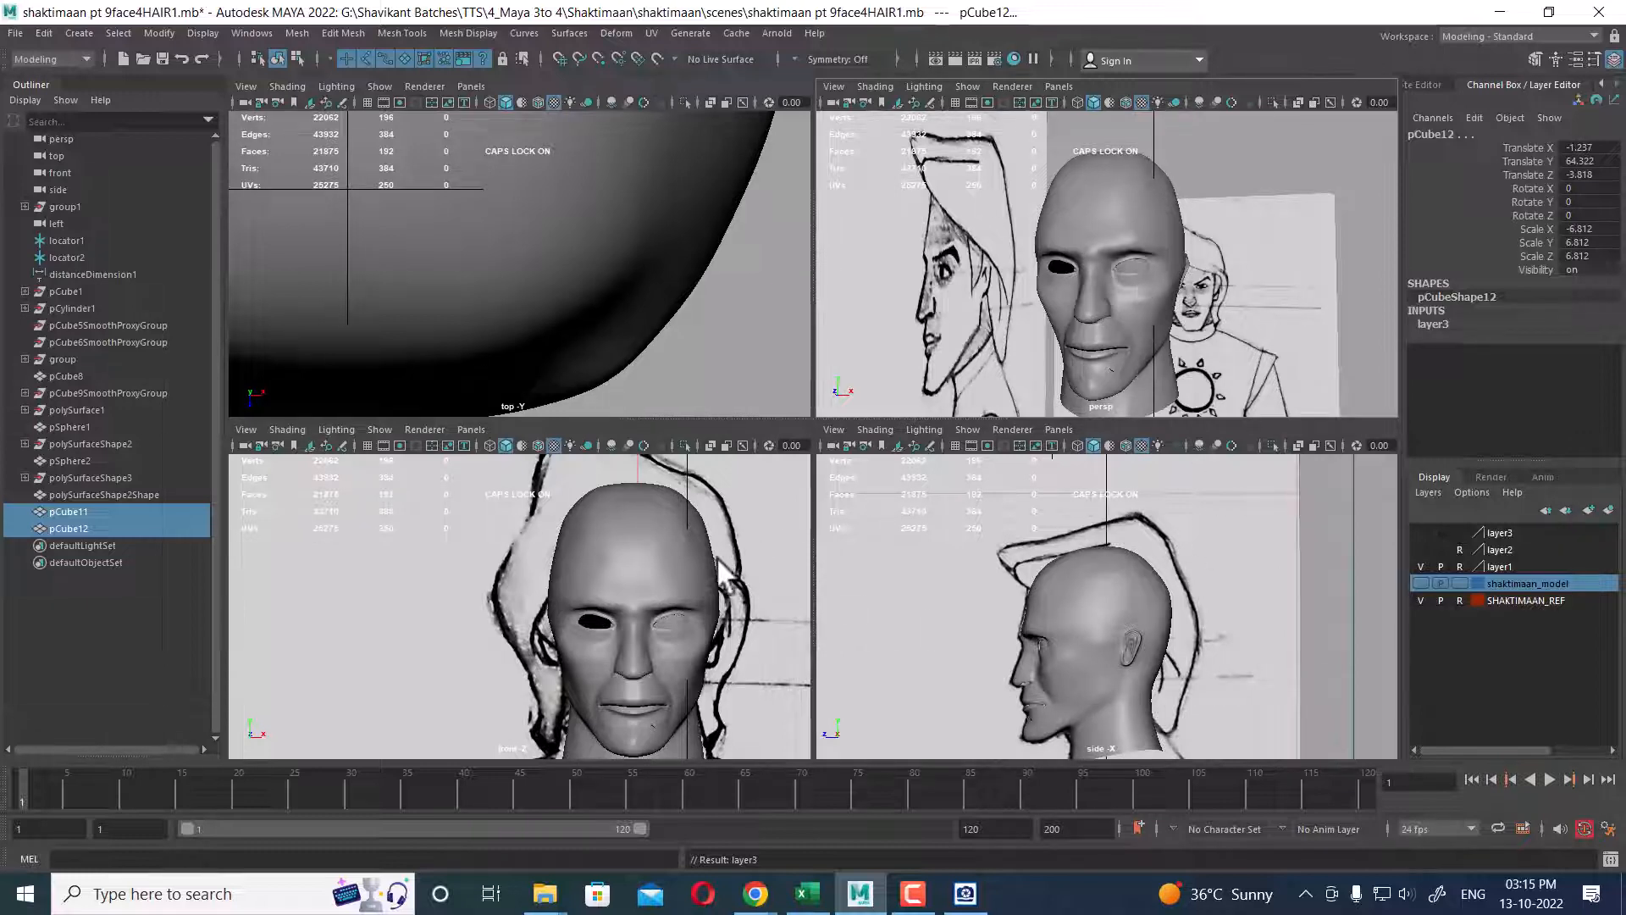
- Hide the head mesh so the reference drawings' hair outlines are unobstructed
{"action": "middle_click_drag", "start_coordinate": [620, 530], "coordinate": [606, 562], "text": "alt"}
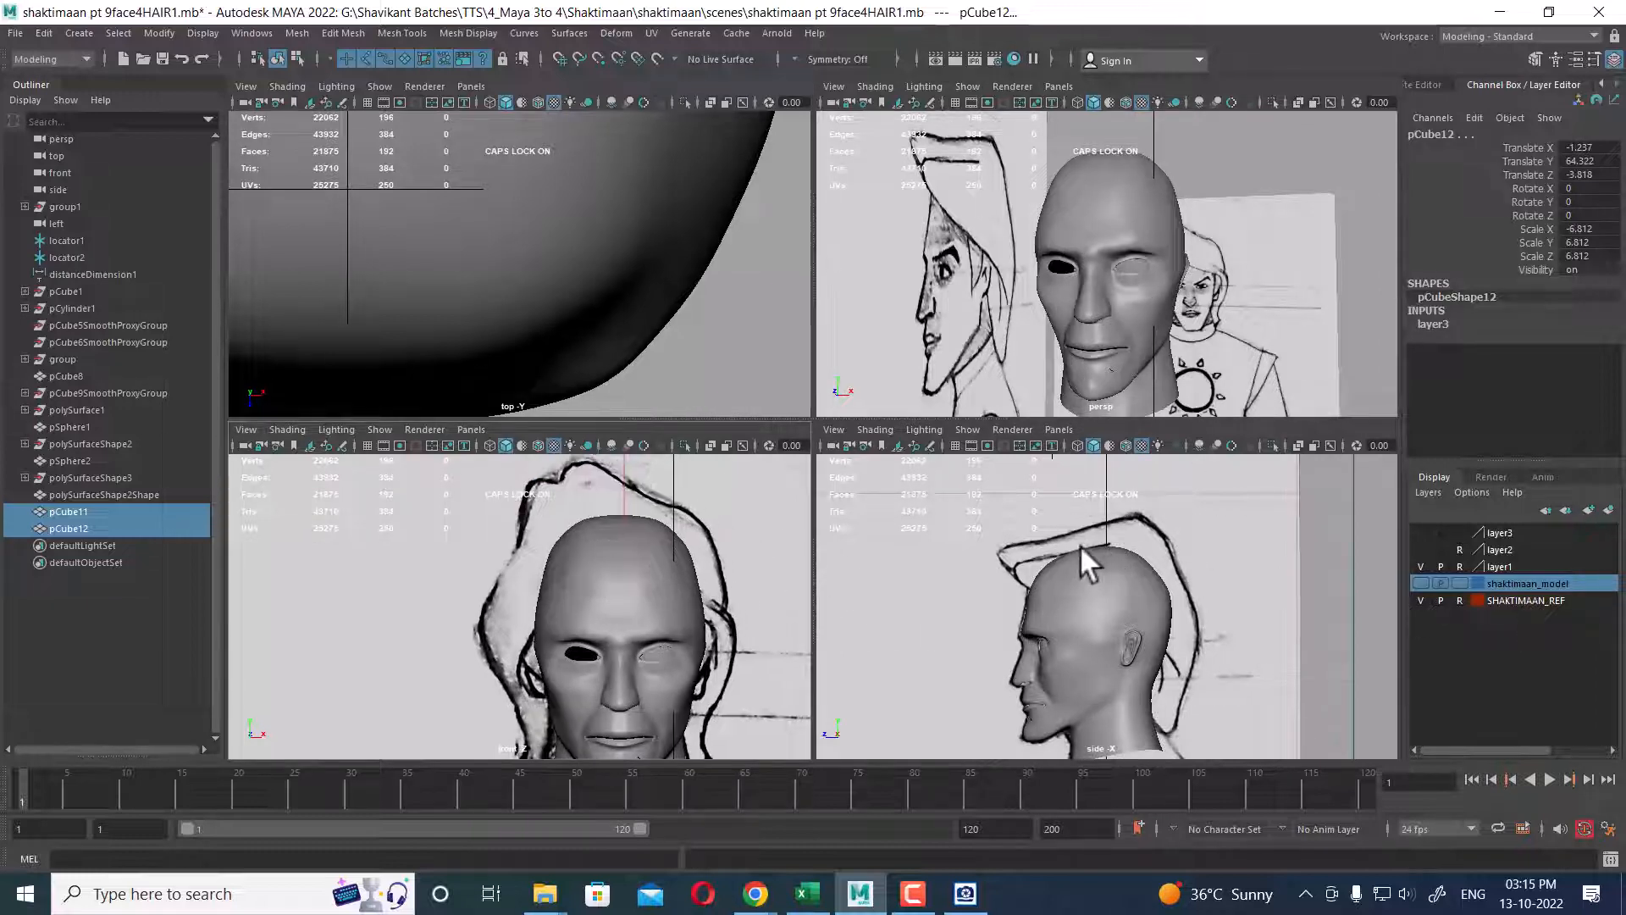
{"action": "left_click", "coordinate": [1119, 588]}
{"action": "left_click_drag", "start_coordinate": [1133, 251], "coordinate": [1097, 195], "text": "alt"}
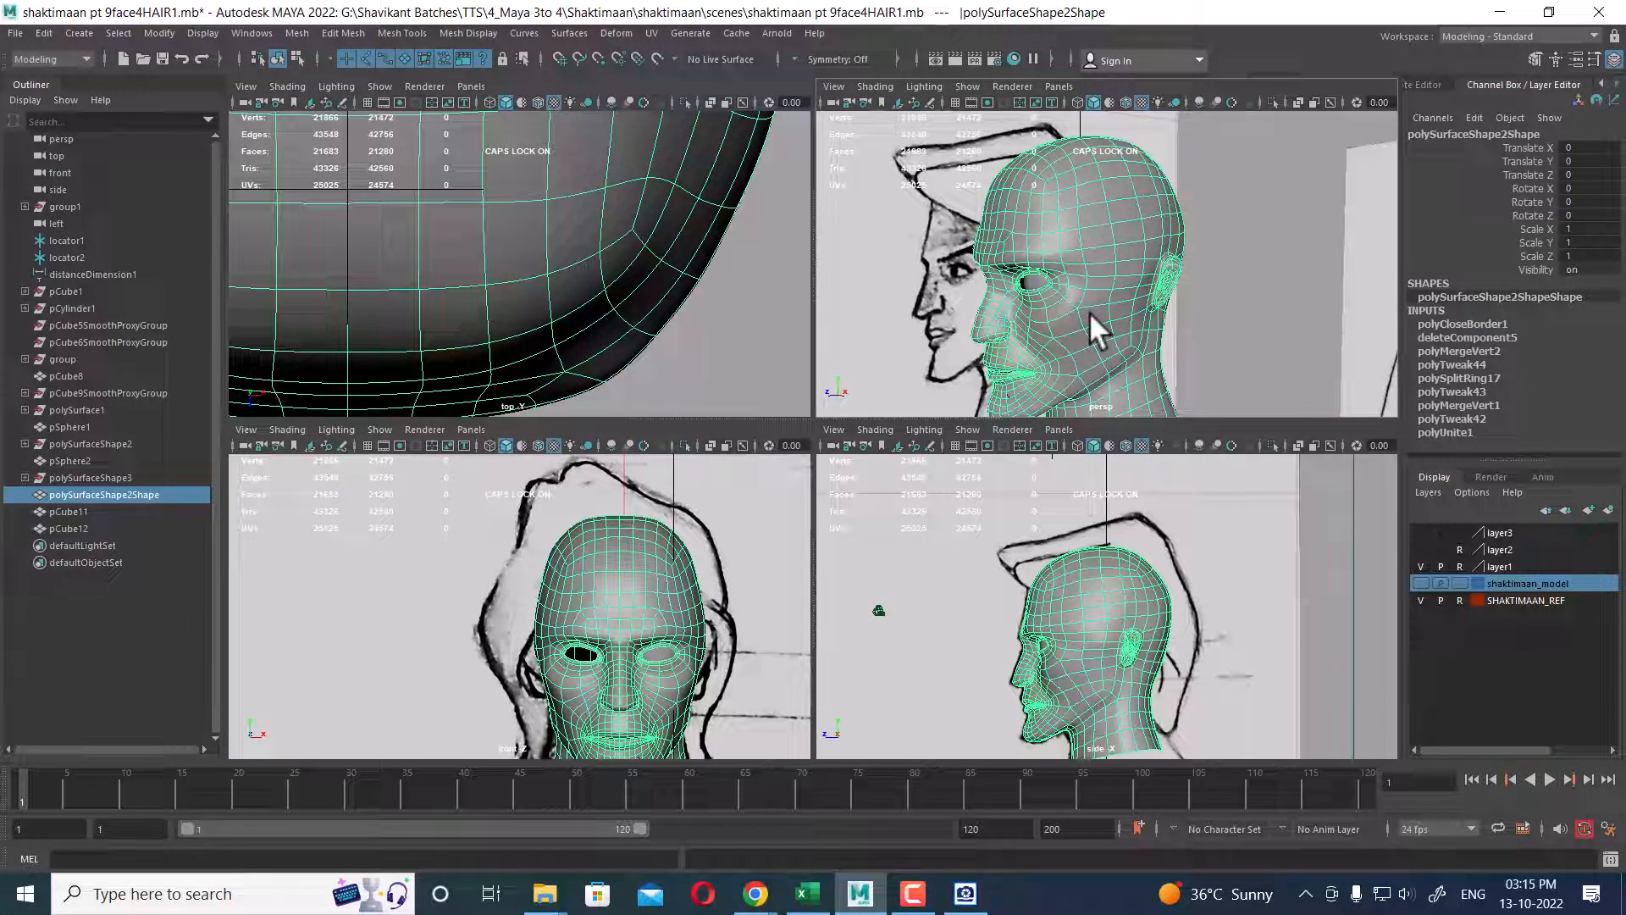
{"action": "key", "text": "ctrl+h"}
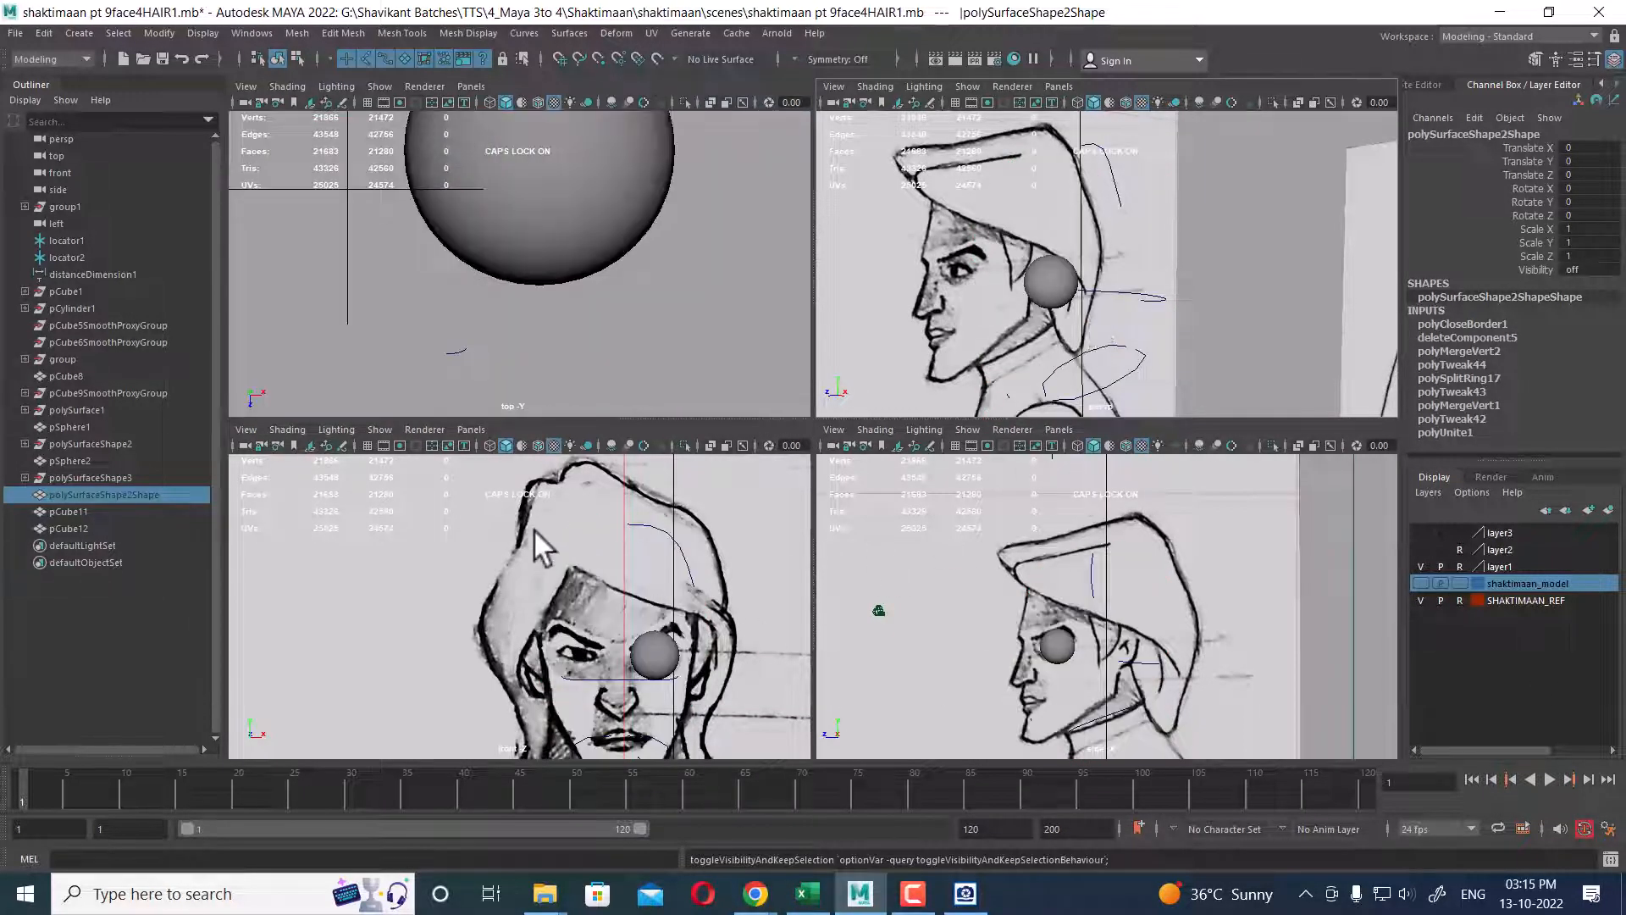
{"action": "scroll", "coordinate": [551, 566], "scroll_direction": "up", "scroll_amount": 1}
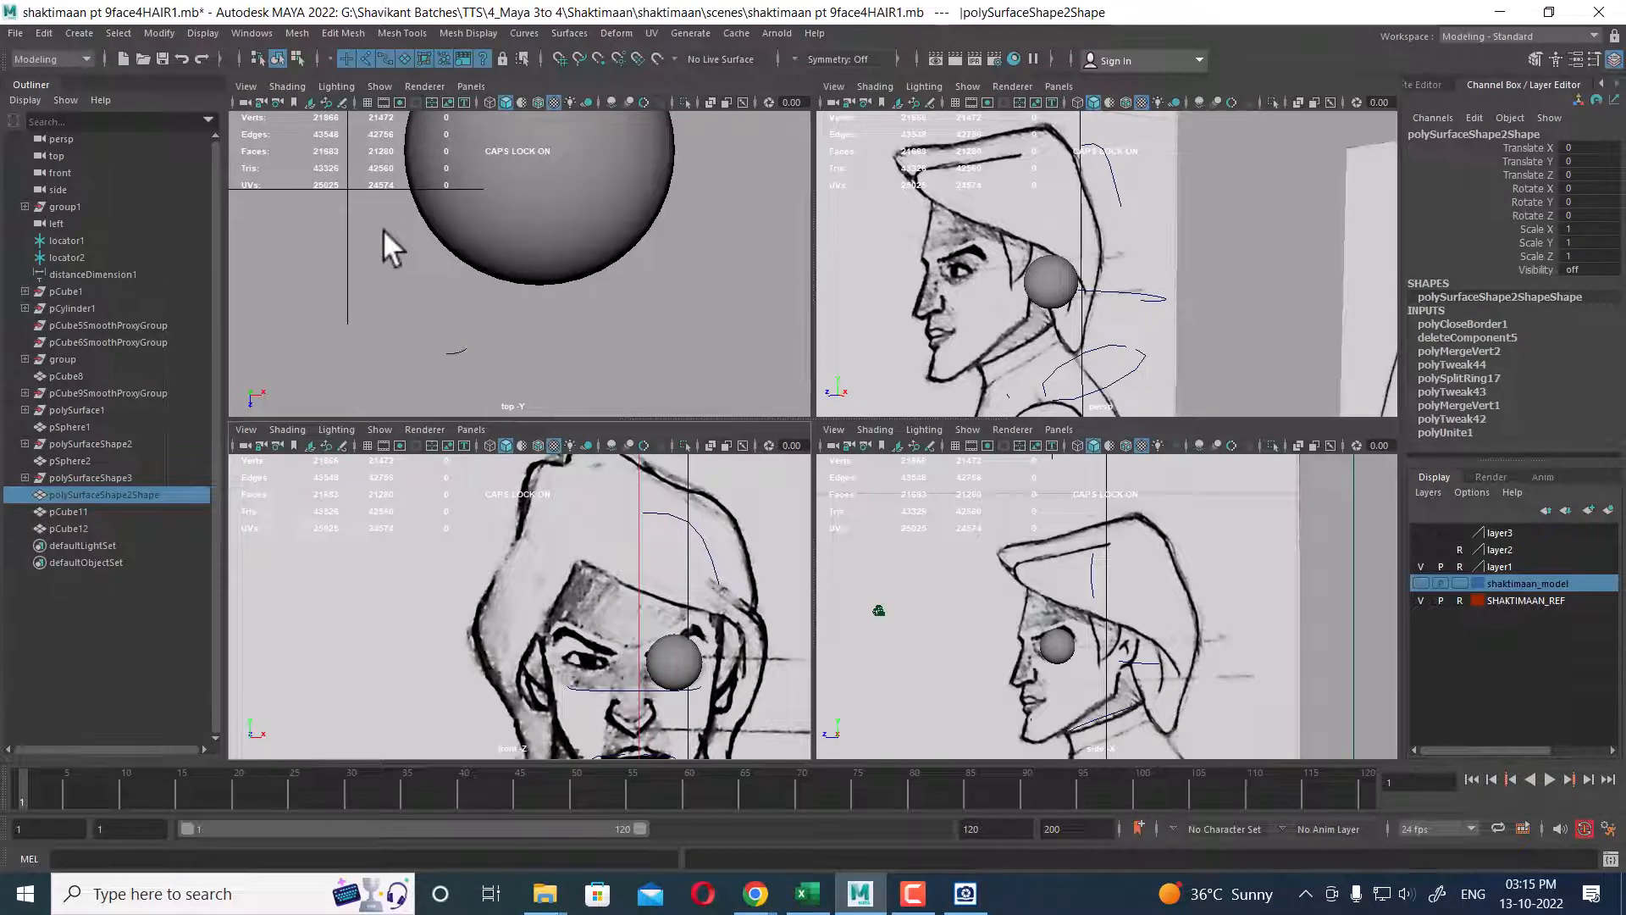
- Draw a CV curve in the front view from the crown across the fringe and down the side lock to chin level
{"action": "left_click", "coordinate": [76, 34]}
{"action": "mouse_move", "coordinate": [196, 110]}
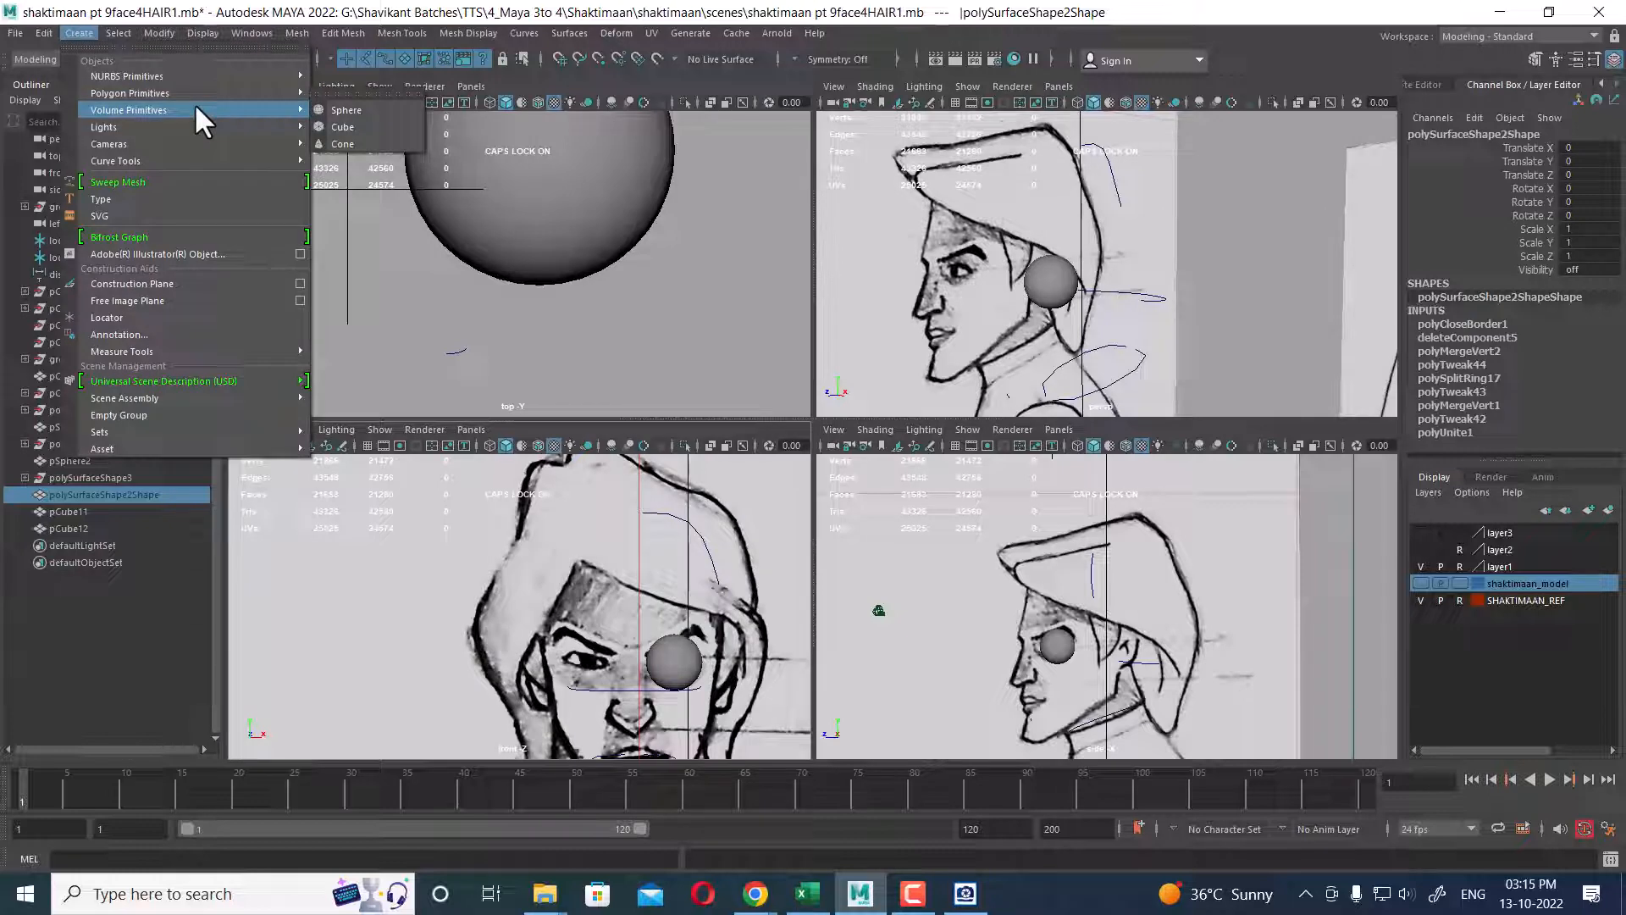
{"action": "mouse_move", "coordinate": [181, 160]}
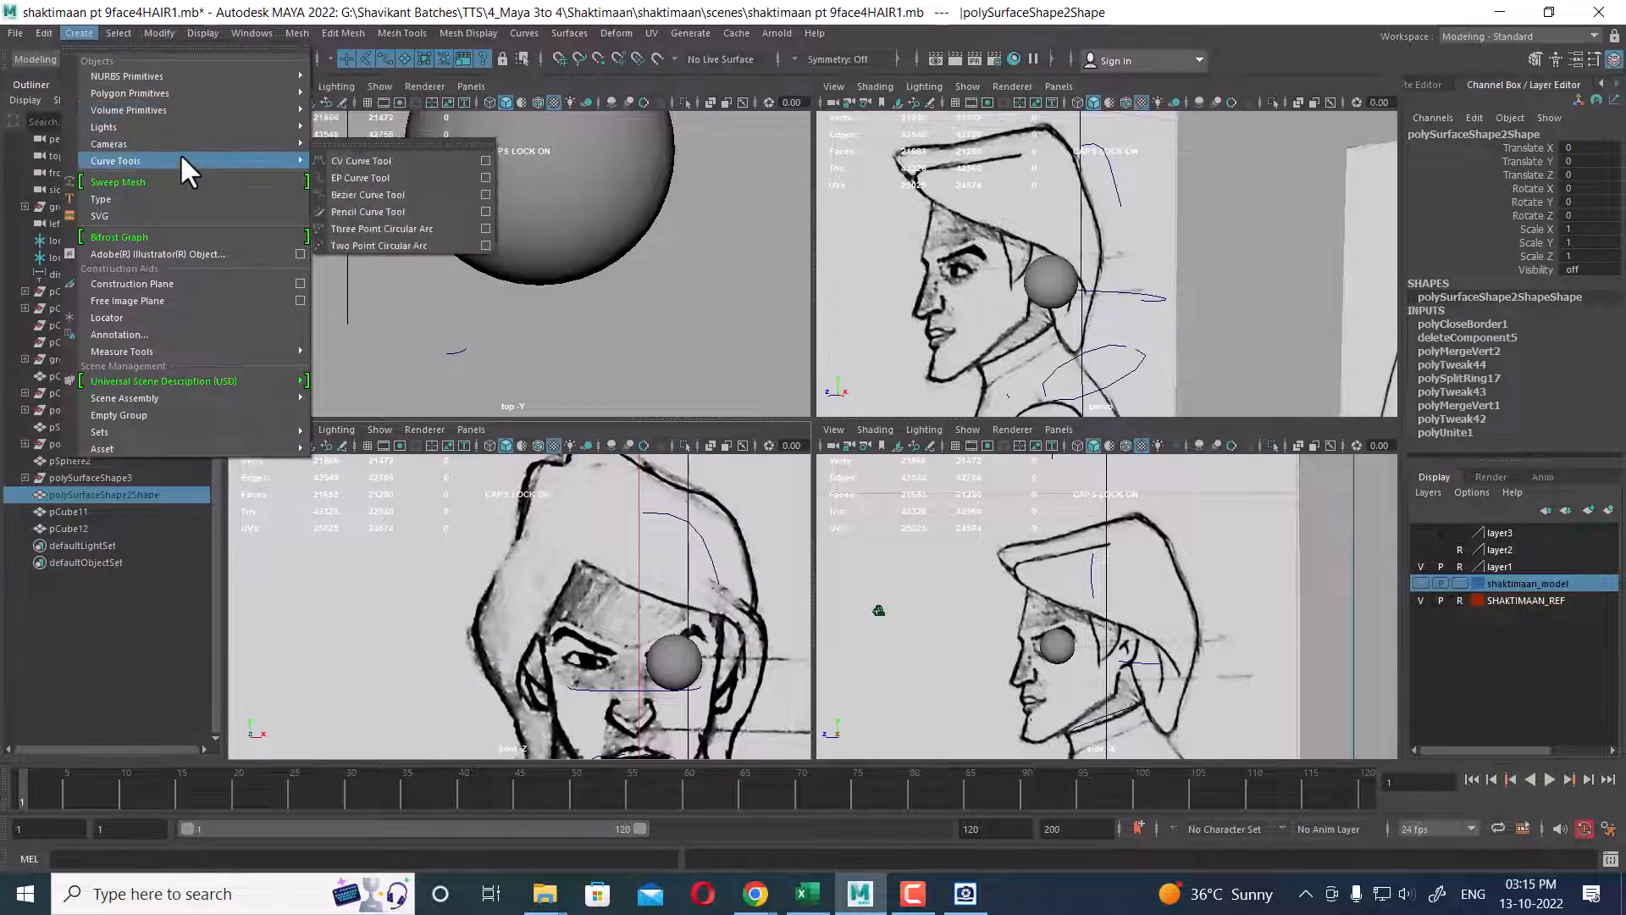
{"action": "left_click", "coordinate": [340, 165]}
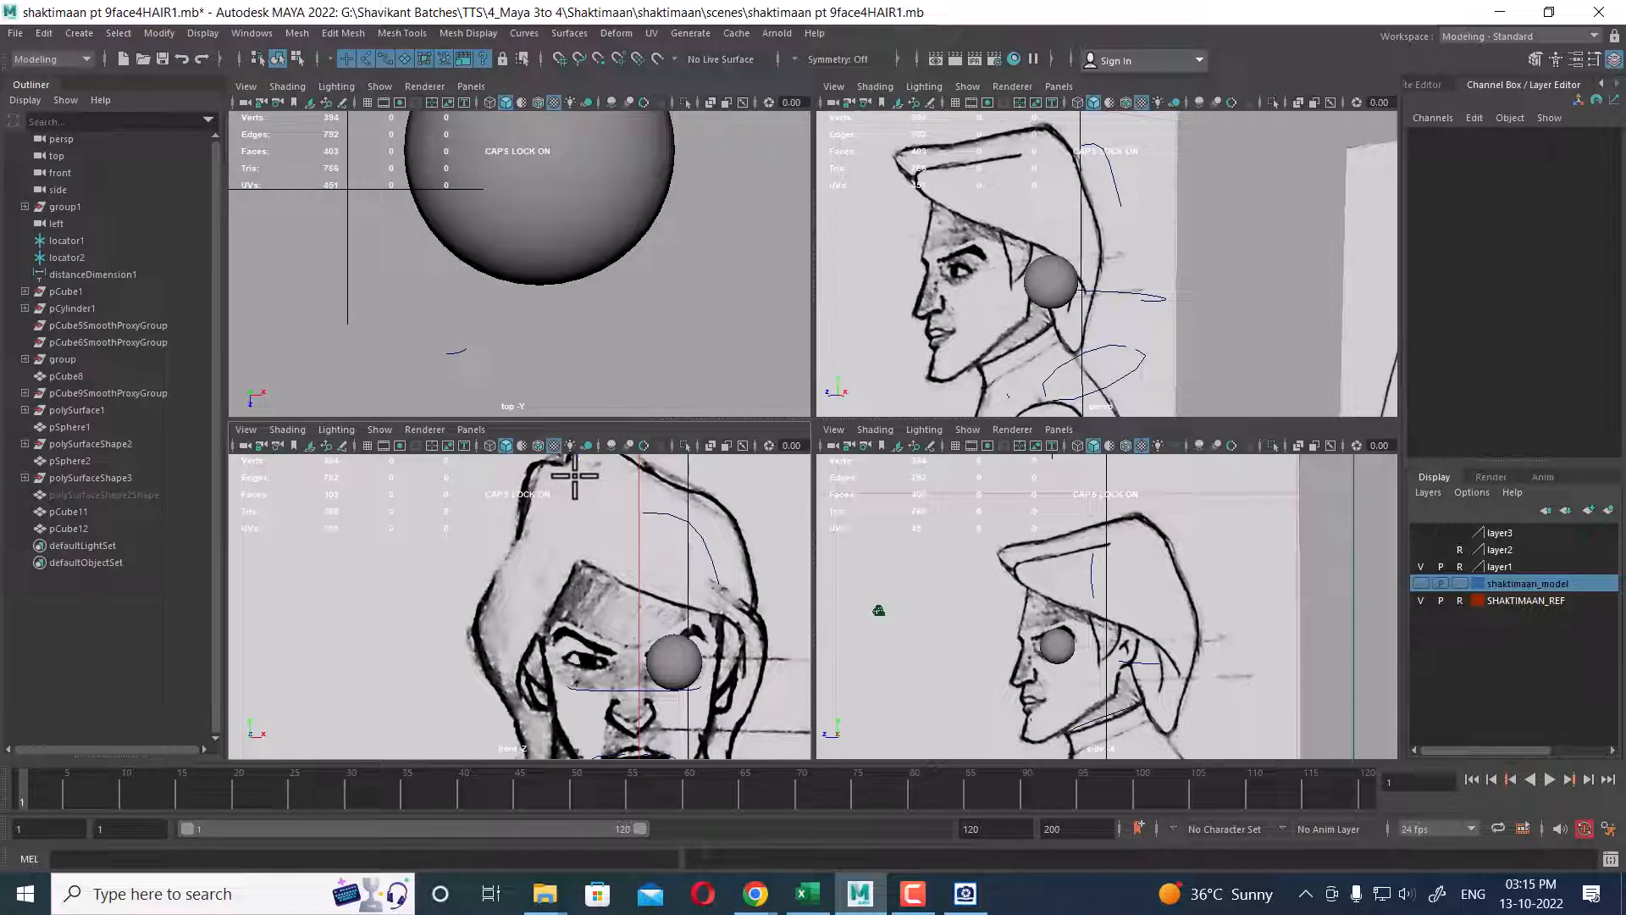
{"action": "left_click", "coordinate": [576, 477]}
{"action": "left_click", "coordinate": [600, 518]}
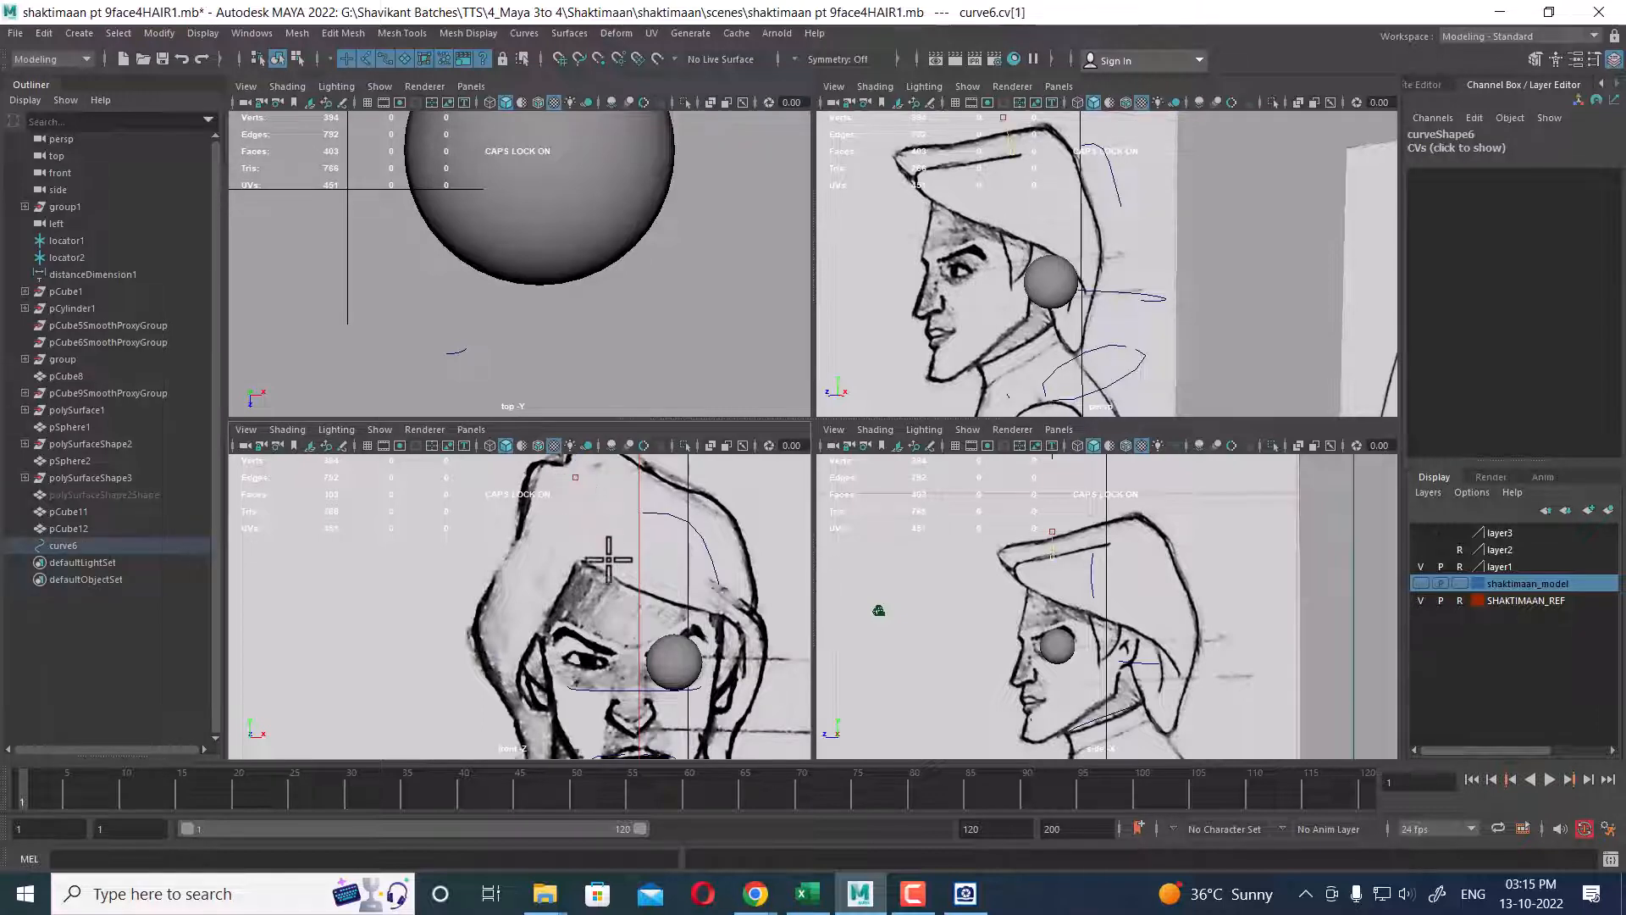
{"action": "left_click", "coordinate": [648, 581]}
{"action": "left_click", "coordinate": [706, 603]}
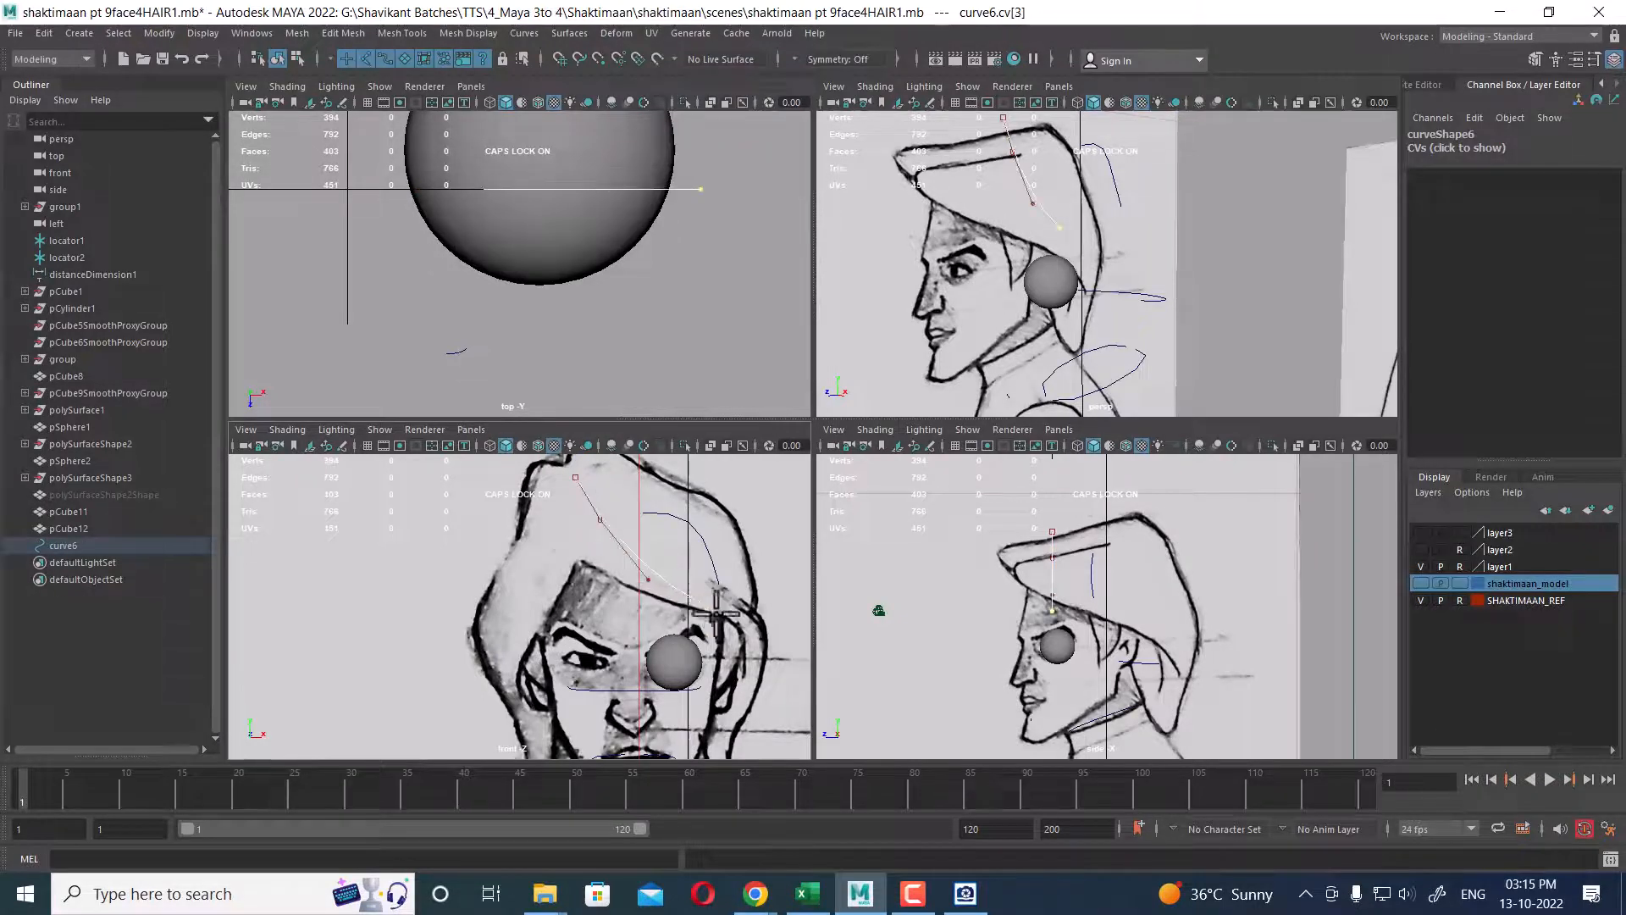
{"action": "left_click", "coordinate": [754, 630]}
{"action": "middle_click_drag", "start_coordinate": [766, 657], "coordinate": [694, 589], "text": "alt"}
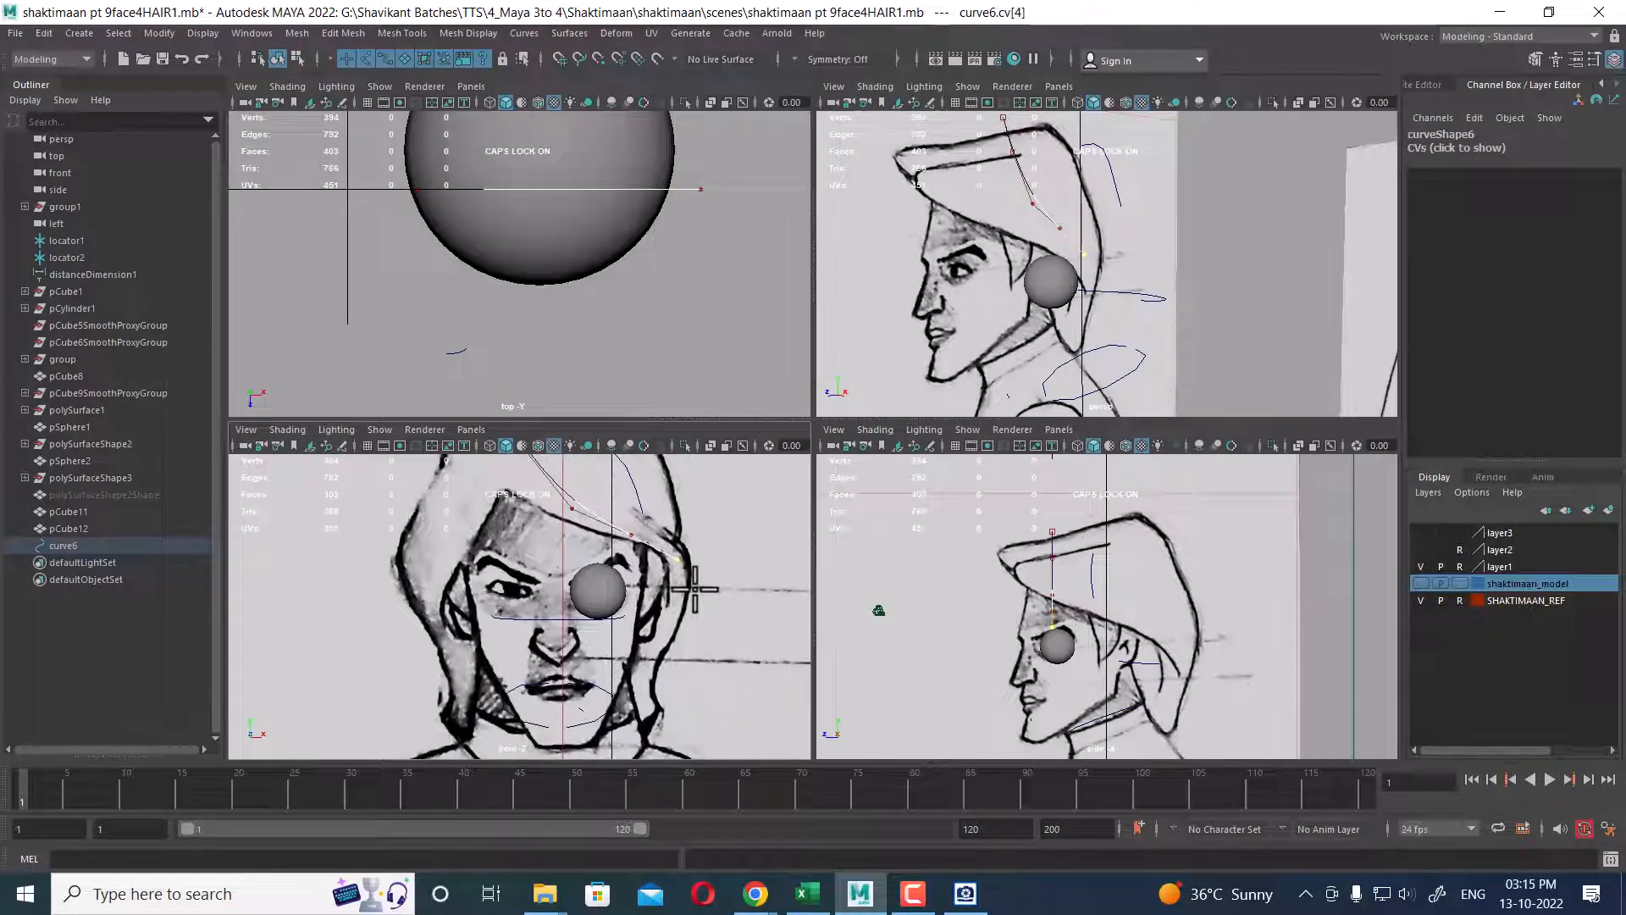
{"action": "left_click", "coordinate": [682, 608]}
{"action": "left_click", "coordinate": [679, 619]}
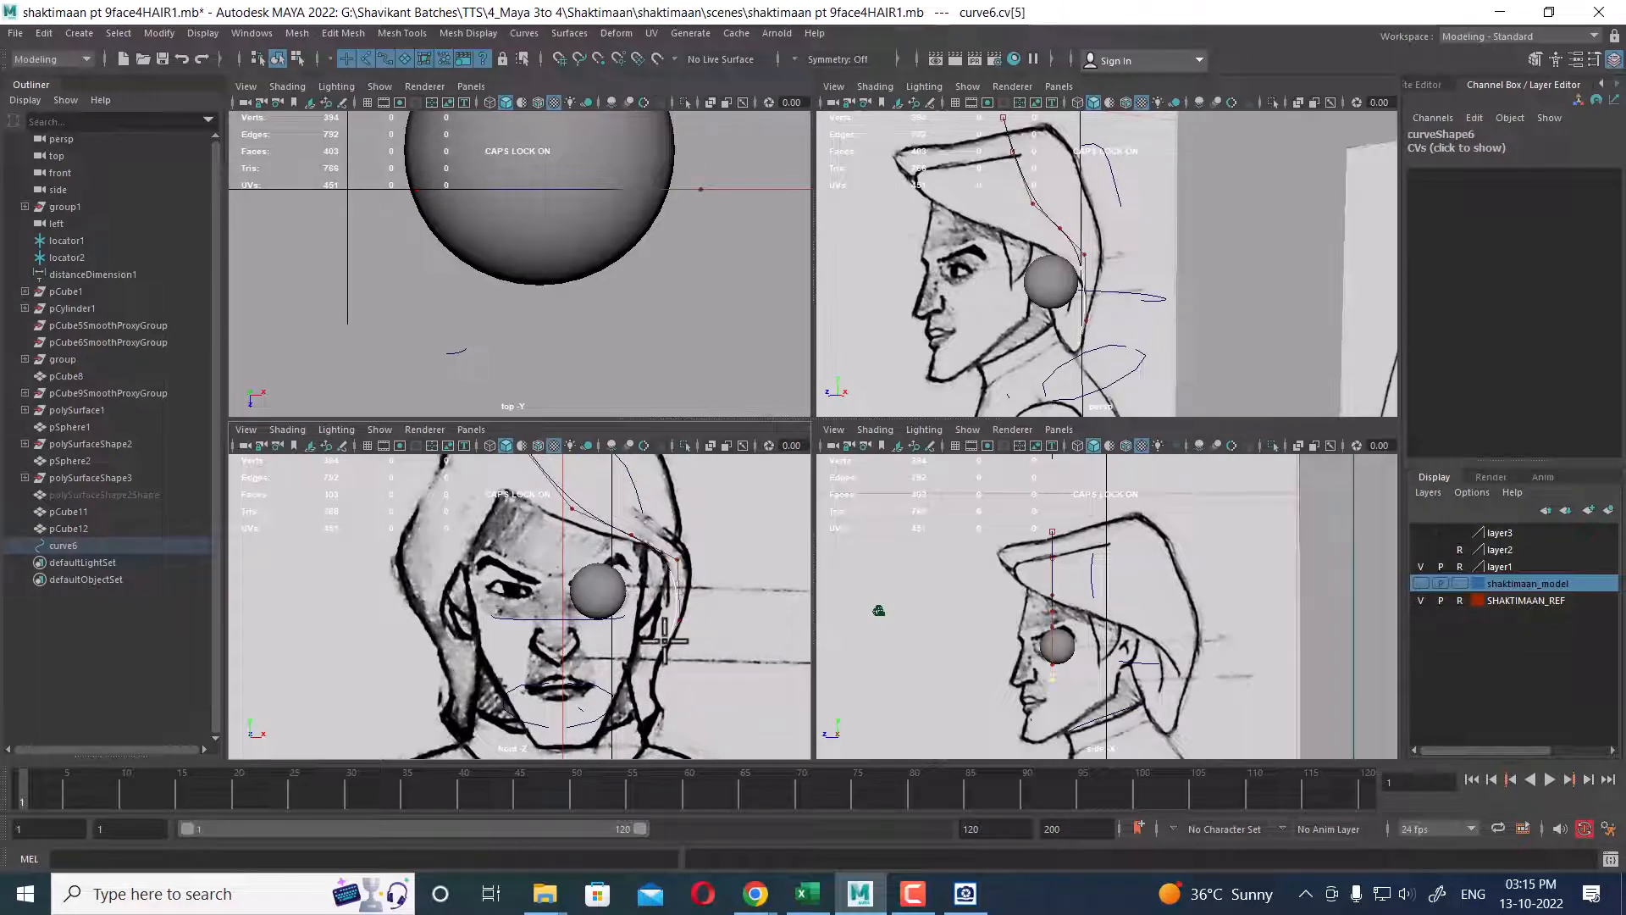
{"action": "left_click", "coordinate": [646, 685]}
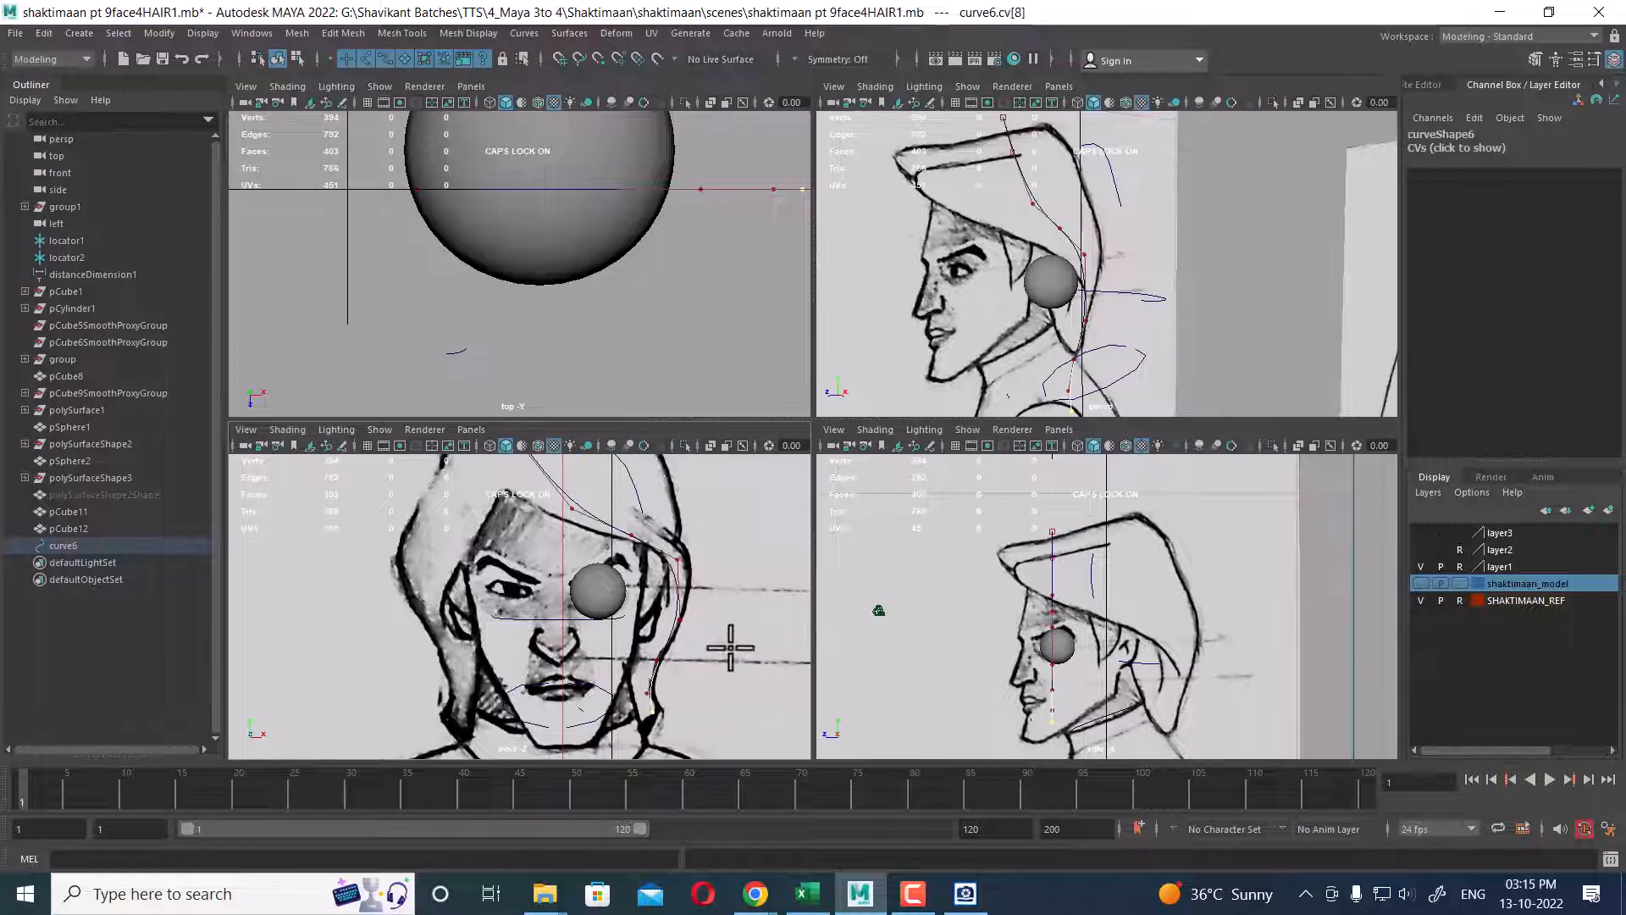
{"action": "key", "text": "Return"}
- Finish the fringe curve, reselect it among the other curves, and switch it to control vertex editing
{"action": "right_click_drag", "start_coordinate": [1154, 575], "coordinate": [1174, 654], "text": "alt"}
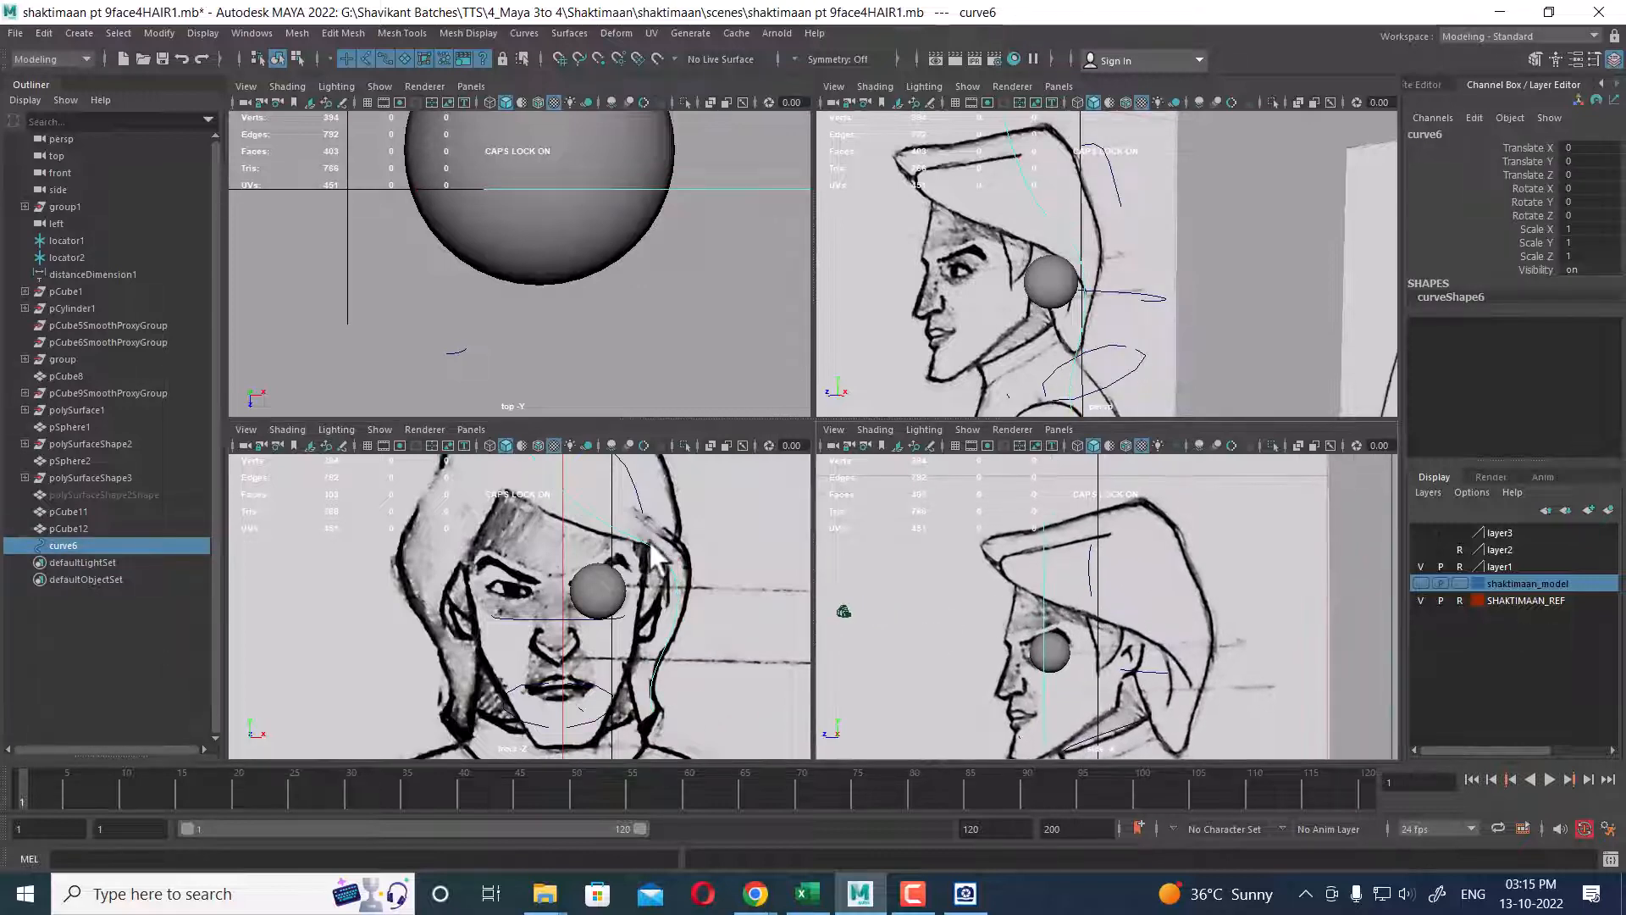
{"action": "middle_click_drag", "start_coordinate": [643, 527], "coordinate": [635, 612], "text": "alt"}
{"action": "left_click", "coordinate": [630, 576]}
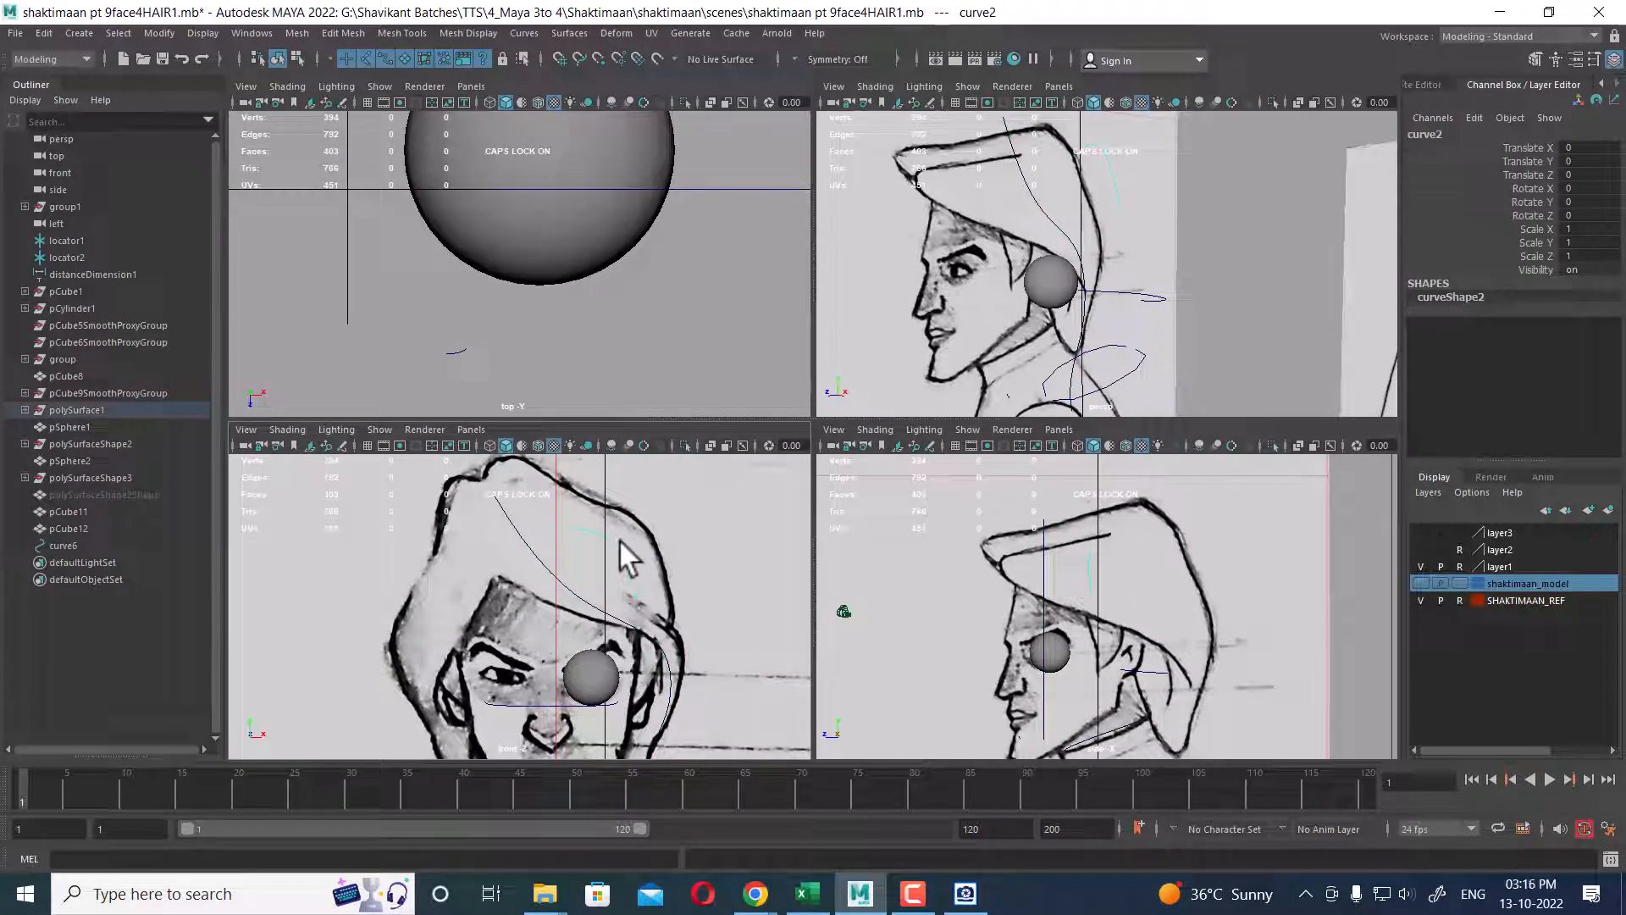
{"action": "left_click", "coordinate": [598, 619]}
{"action": "left_click", "coordinate": [586, 603]}
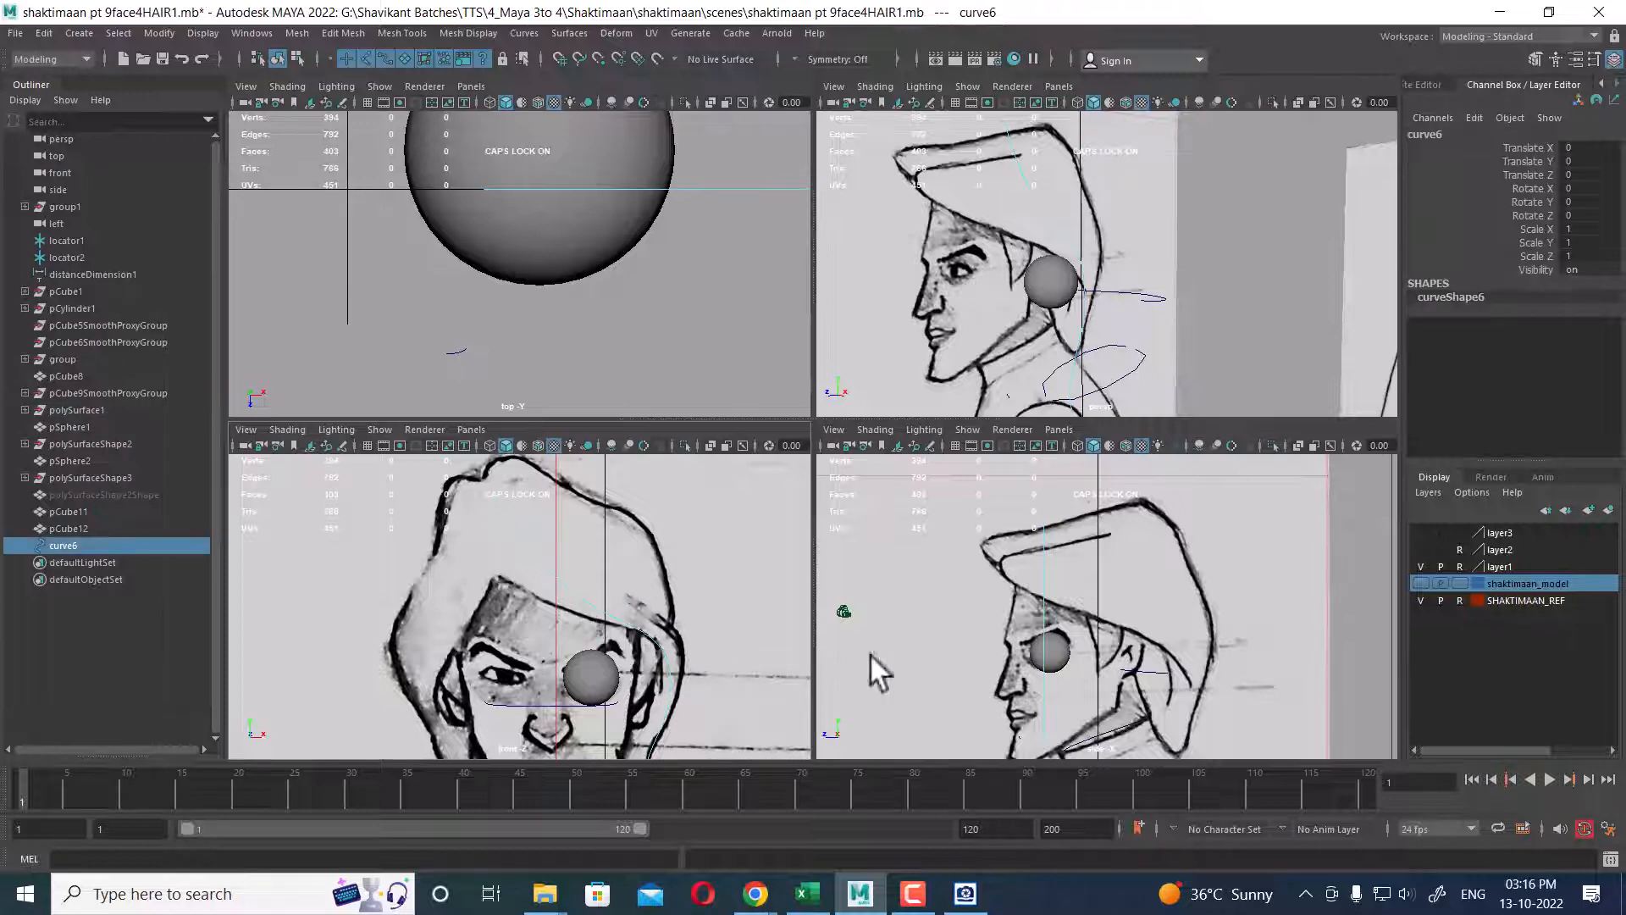
{"action": "middle_click_drag", "start_coordinate": [1069, 634], "coordinate": [1064, 613], "text": "alt"}
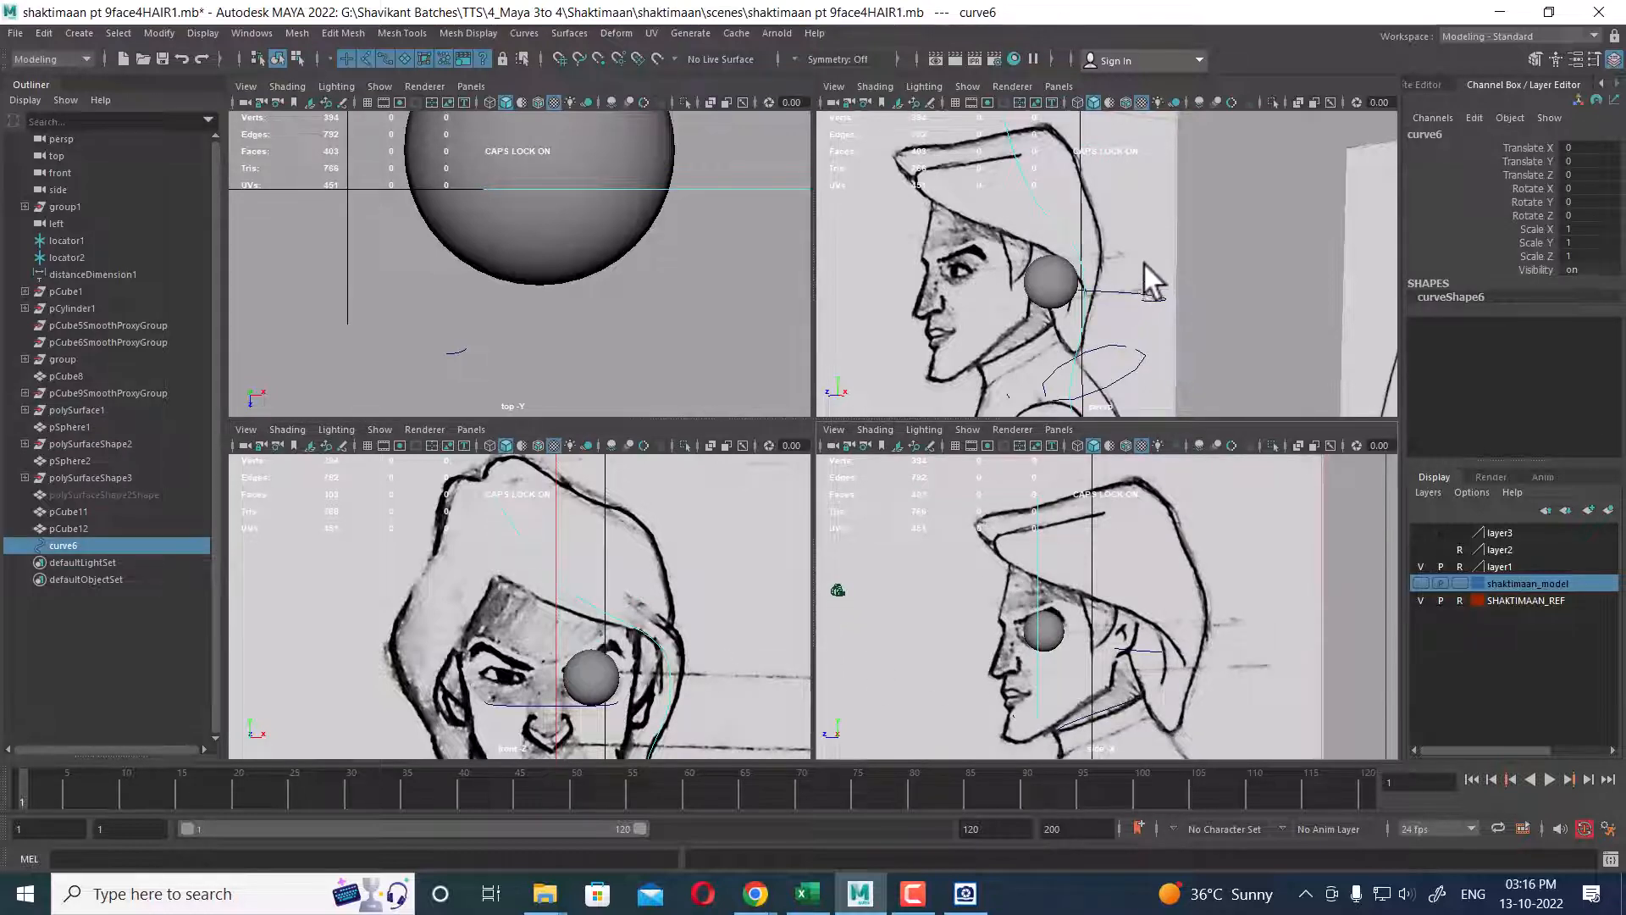
{"action": "mouse_move", "coordinate": [1144, 262]}
{"action": "middle_mouse_down", "text": "alt"}
{"action": "mouse_move", "coordinate": [1136, 232]}
{"action": "mouse_move", "coordinate": [1161, 283]}
{"action": "mouse_move", "coordinate": [1234, 236]}
{"action": "middle_mouse_up", "text": "alt"}
{"action": "right_click_drag", "start_coordinate": [1230, 222], "coordinate": [1191, 224]}
{"action": "middle_click_drag", "start_coordinate": [648, 745], "coordinate": [643, 627], "text": "alt"}
{"action": "scroll", "coordinate": [650, 658], "scroll_direction": "up", "scroll_amount": 2}
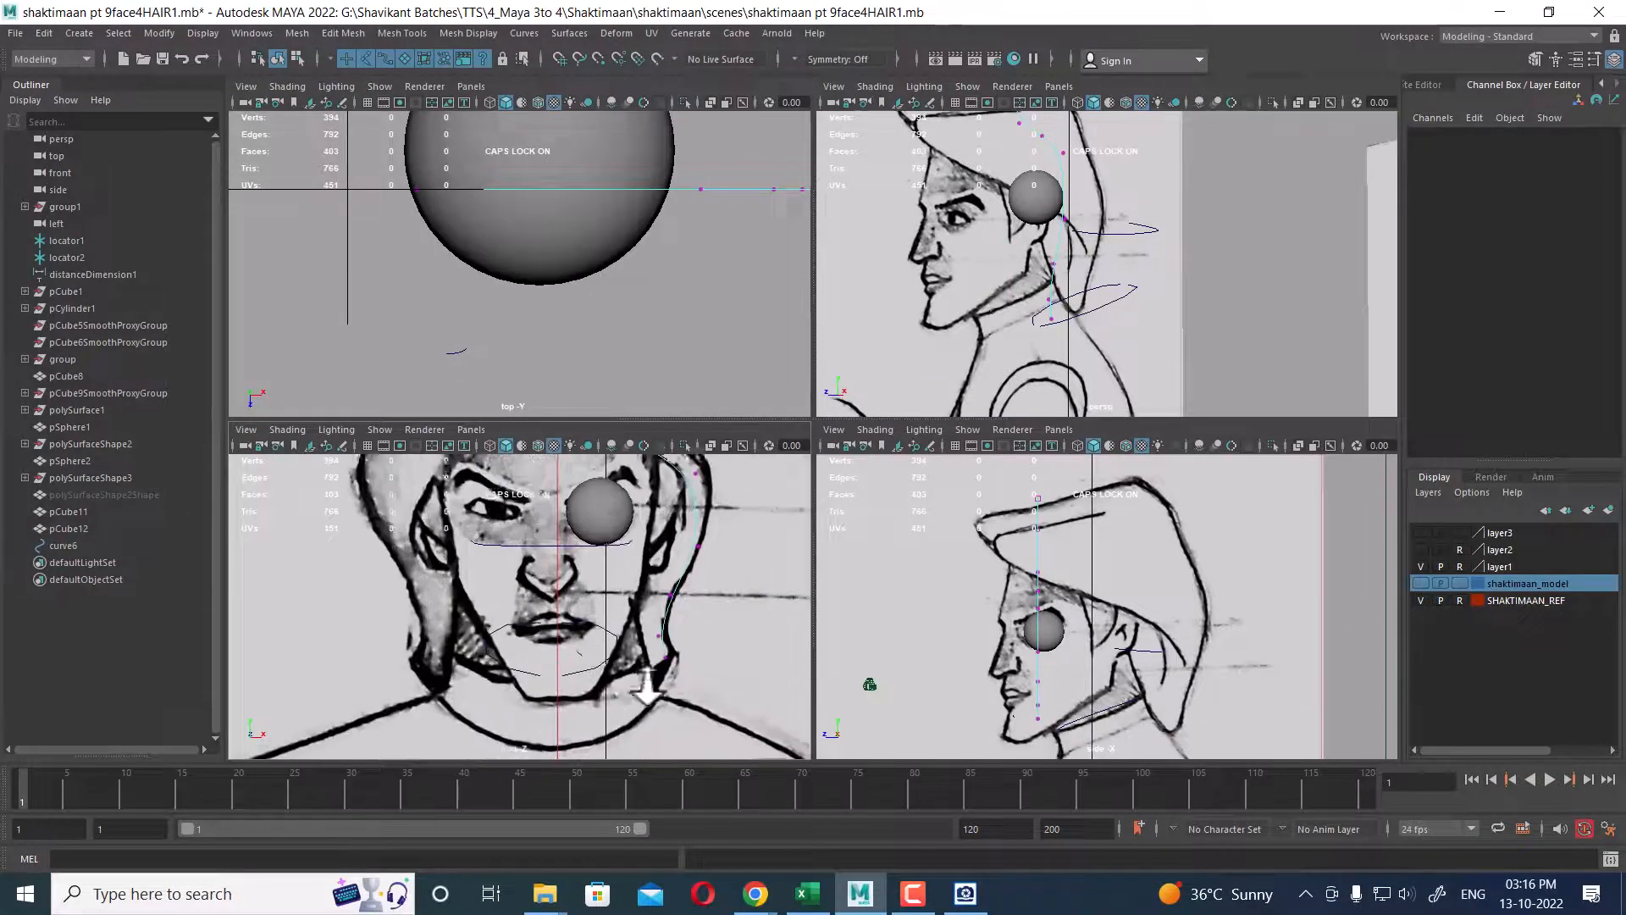
- Enlarge the front and side views and pull the fringe curve's lowest CV back to the rear hair tip in the side view
{"action": "left_click_drag", "start_coordinate": [820, 418], "coordinate": [811, 180]}
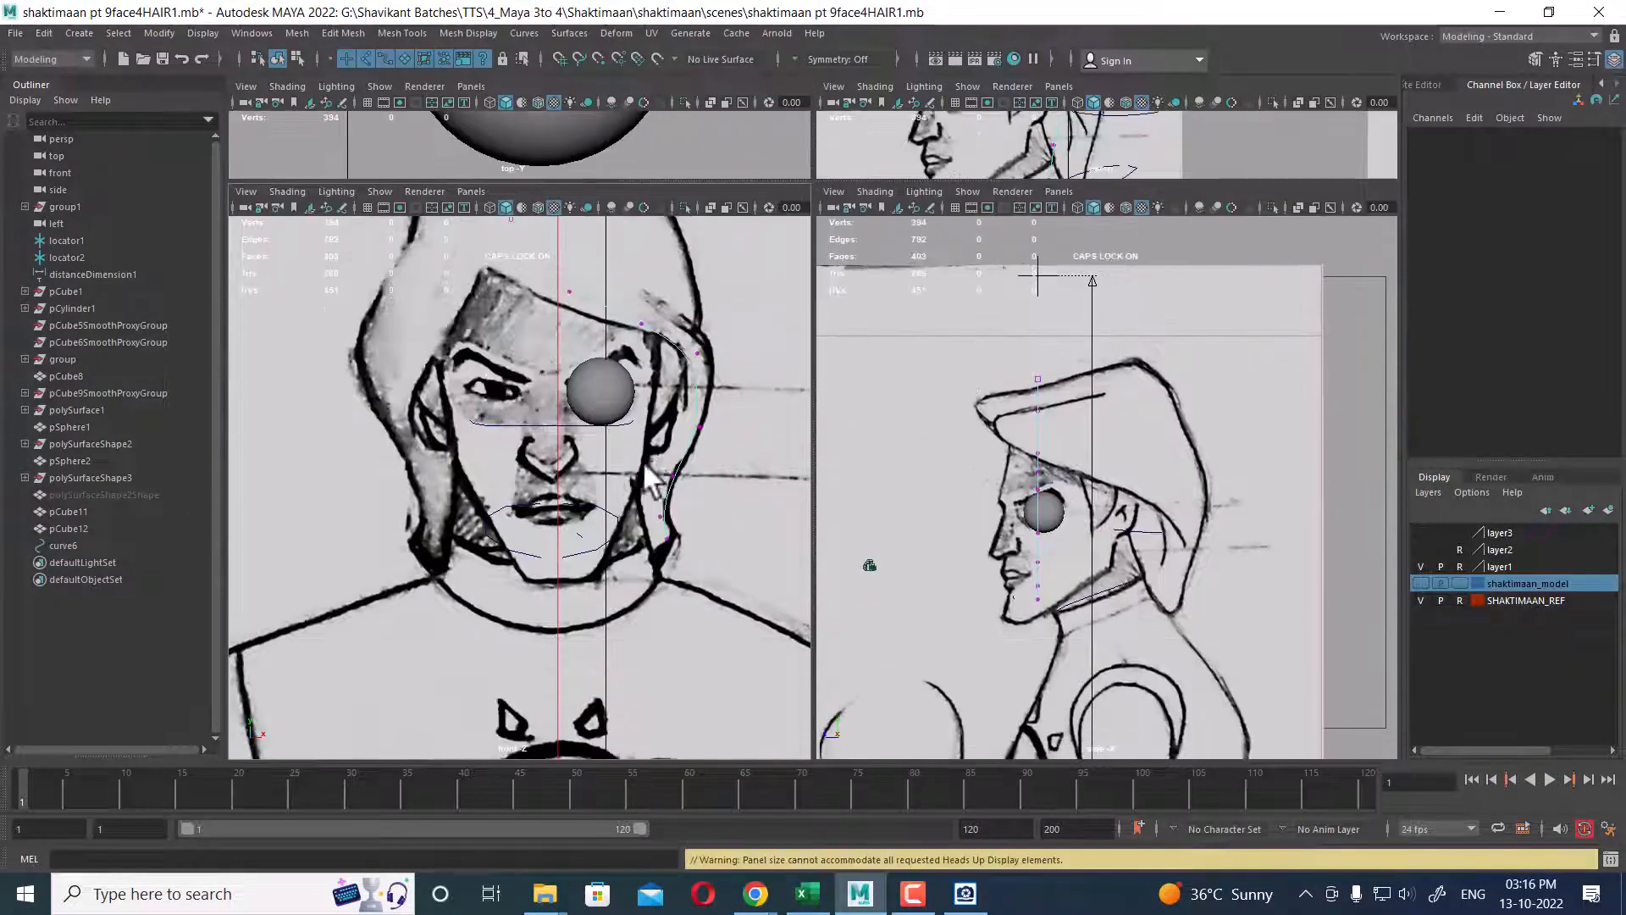
{"action": "middle_click_drag", "start_coordinate": [641, 463], "coordinate": [636, 605], "text": "alt"}
{"action": "scroll", "coordinate": [644, 610], "scroll_direction": "up", "scroll_amount": 3}
{"action": "middle_click_drag", "start_coordinate": [693, 686], "coordinate": [689, 546], "text": "alt"}
{"action": "left_click_drag", "start_coordinate": [712, 595], "coordinate": [679, 613]}
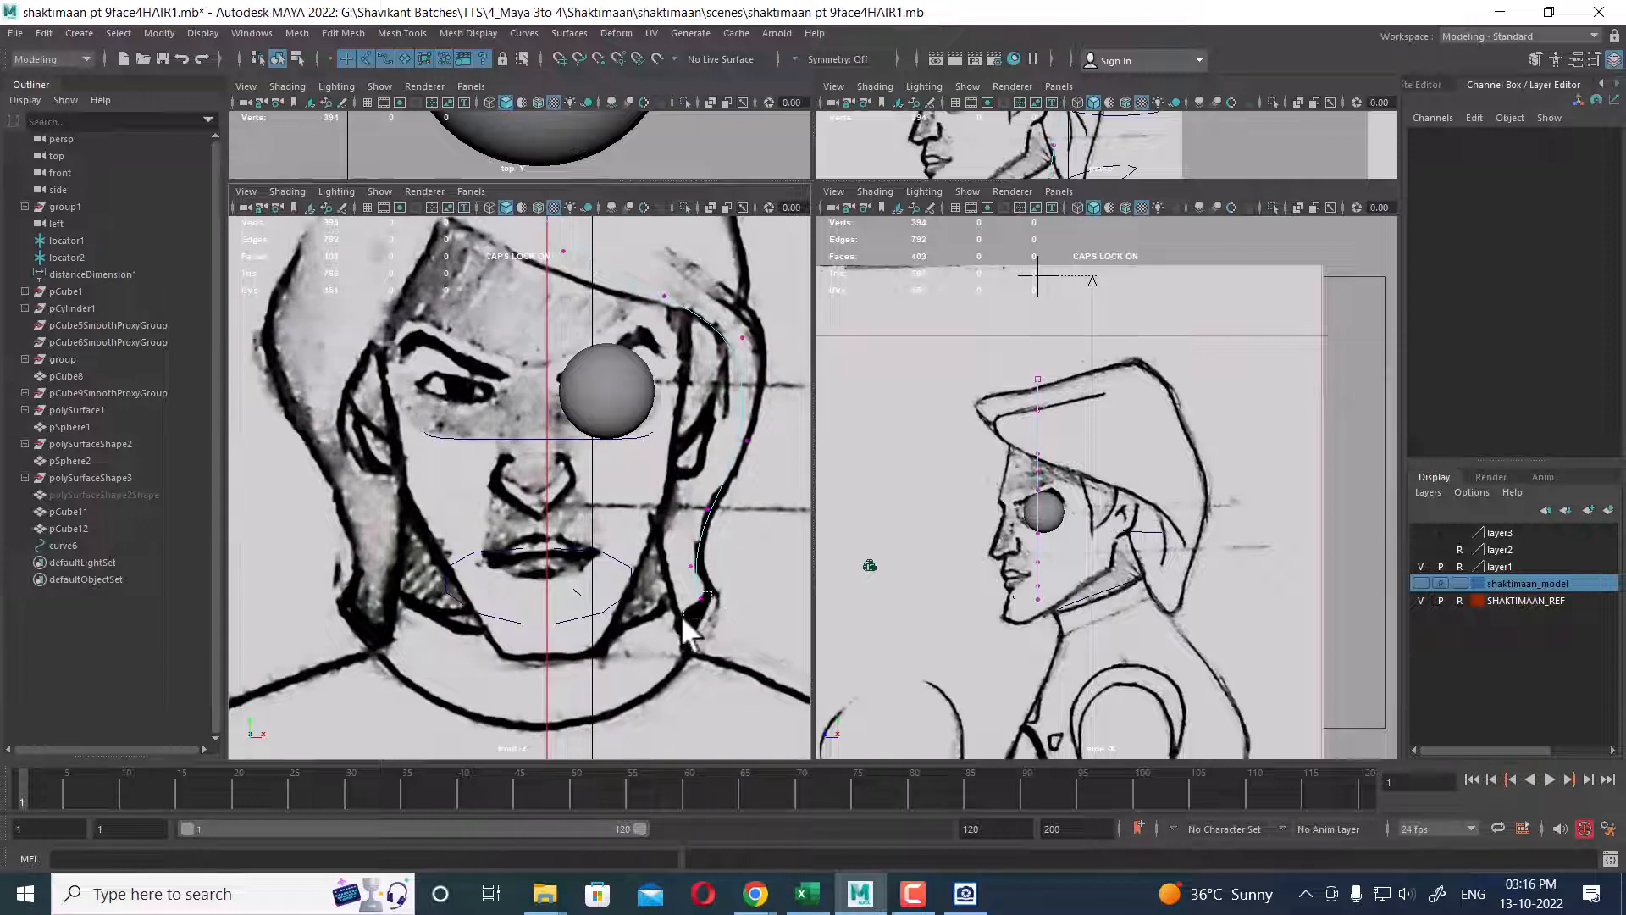
{"action": "scroll", "coordinate": [1149, 576], "scroll_direction": "up", "scroll_amount": 1}
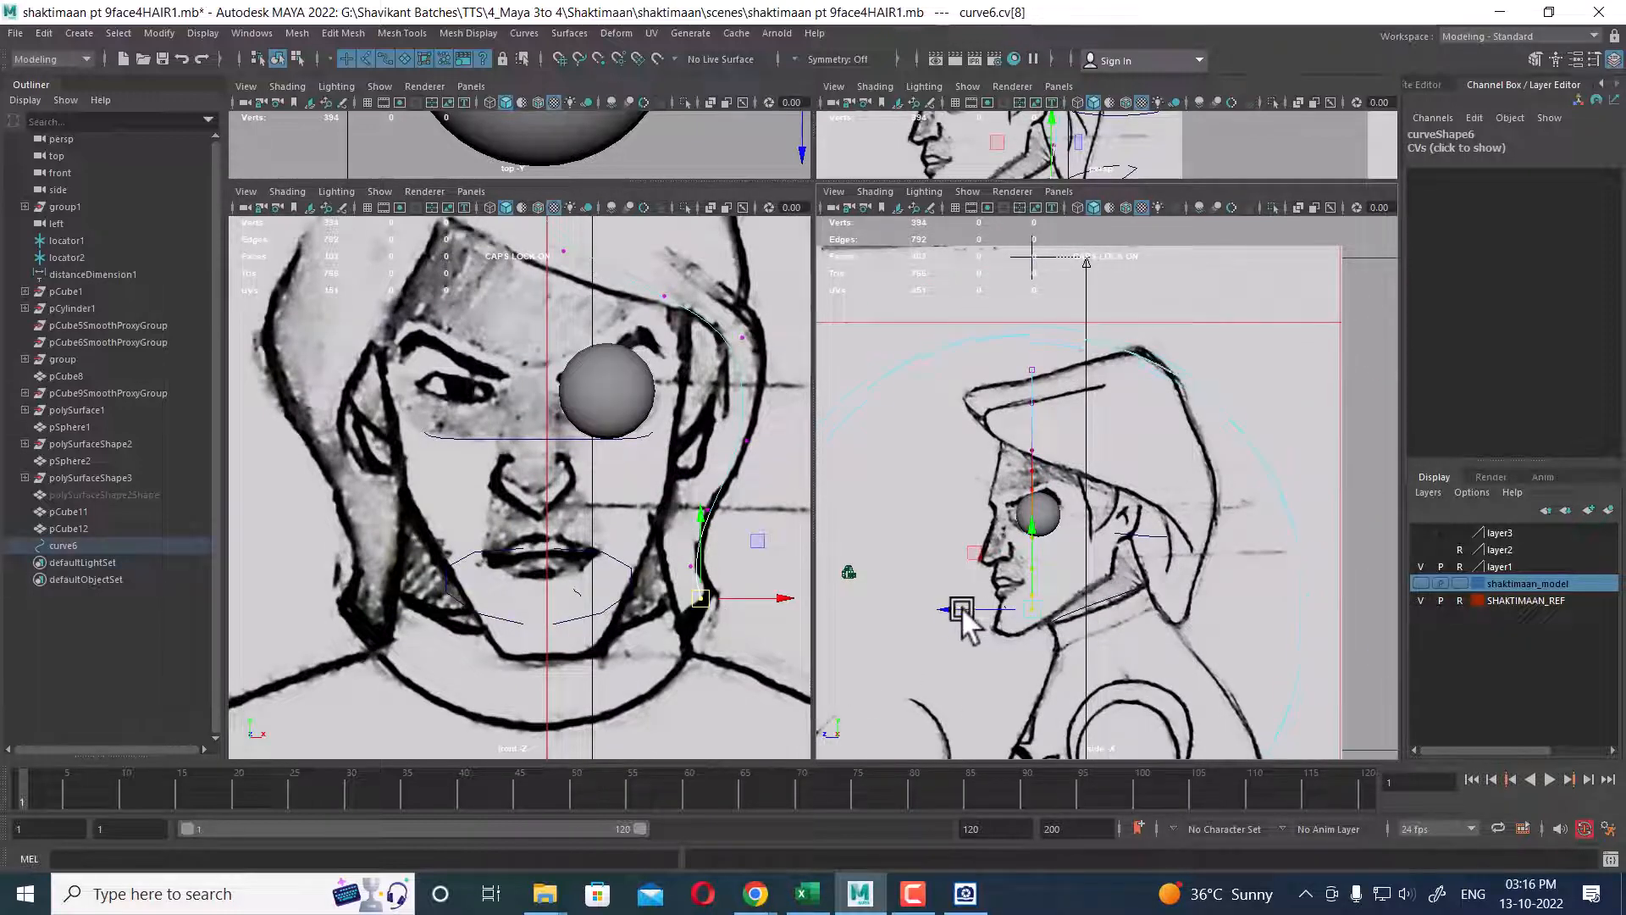
{"action": "left_click_drag", "start_coordinate": [963, 608], "coordinate": [1090, 607]}
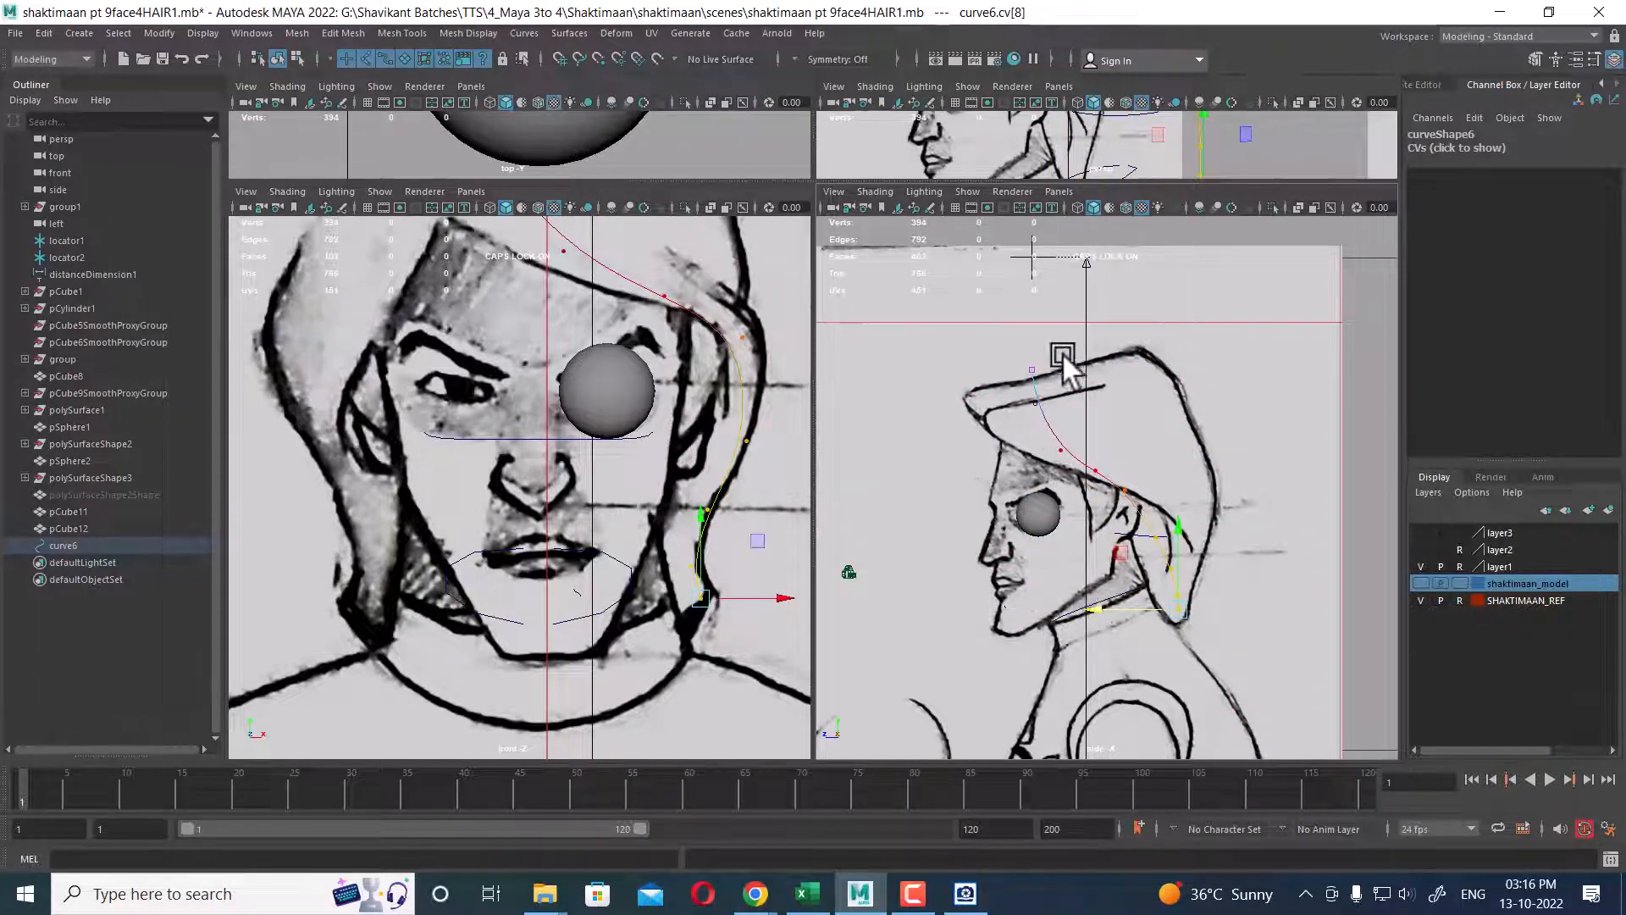
- Move the fringe curve's top CV forward to the front of the fringe in the side view
{"action": "left_click_drag", "start_coordinate": [1006, 379], "coordinate": [987, 410]}
{"action": "scroll", "coordinate": [1008, 448], "scroll_direction": "up", "scroll_amount": 5}
{"action": "middle_click_drag", "start_coordinate": [980, 491], "coordinate": [1027, 522], "text": "alt"}
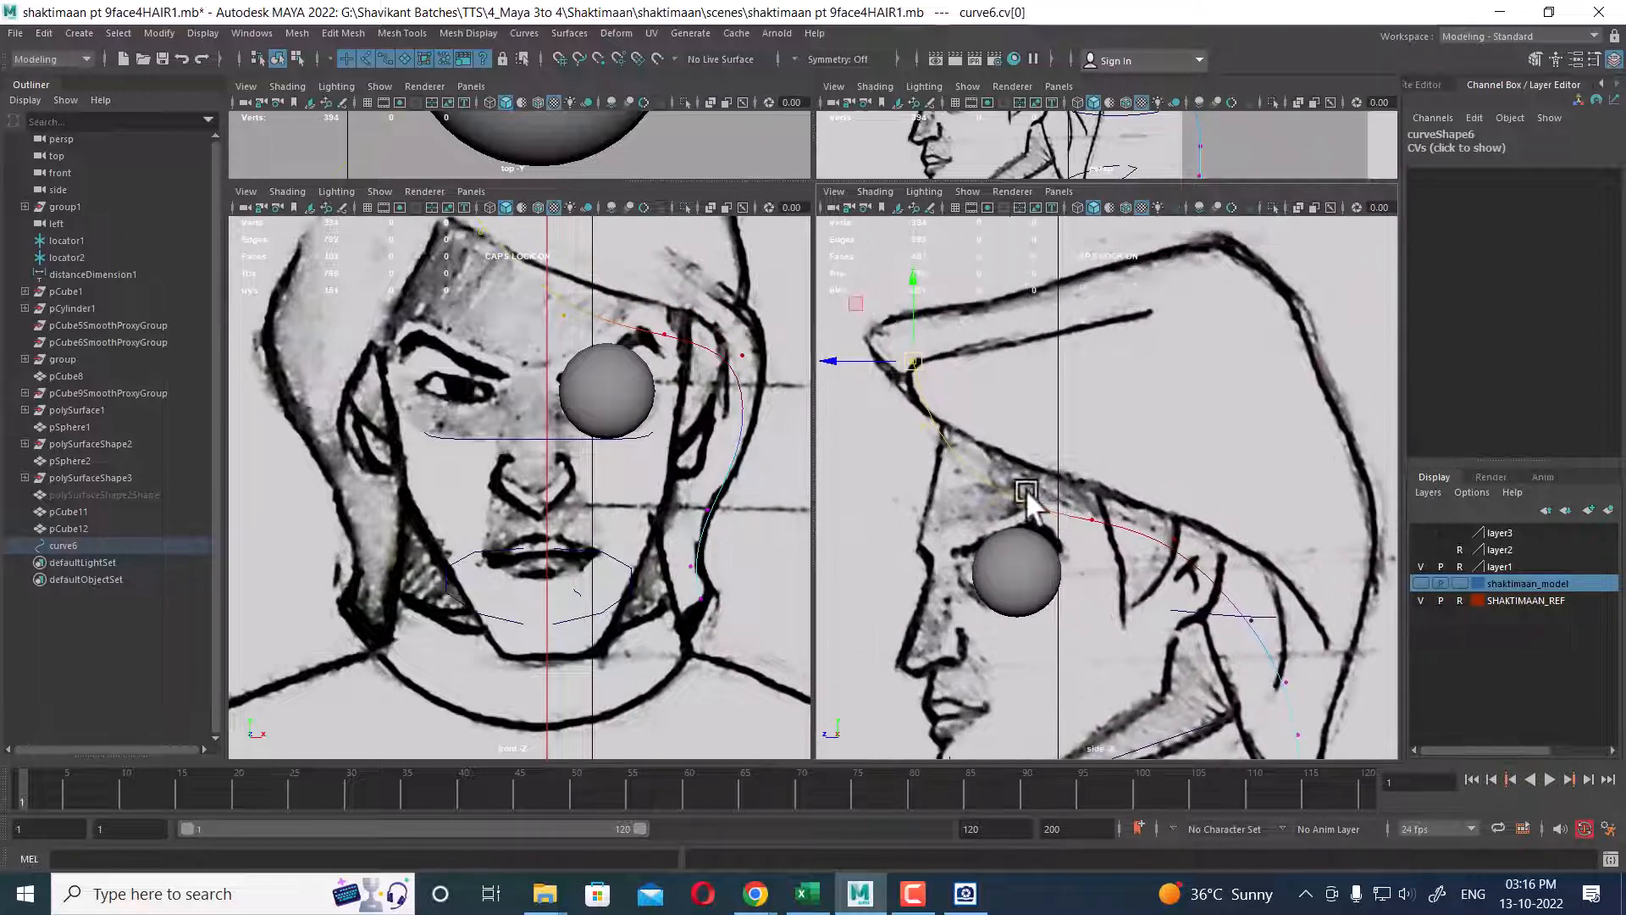
{"action": "middle_click_drag", "start_coordinate": [671, 485], "coordinate": [663, 520], "text": "alt"}
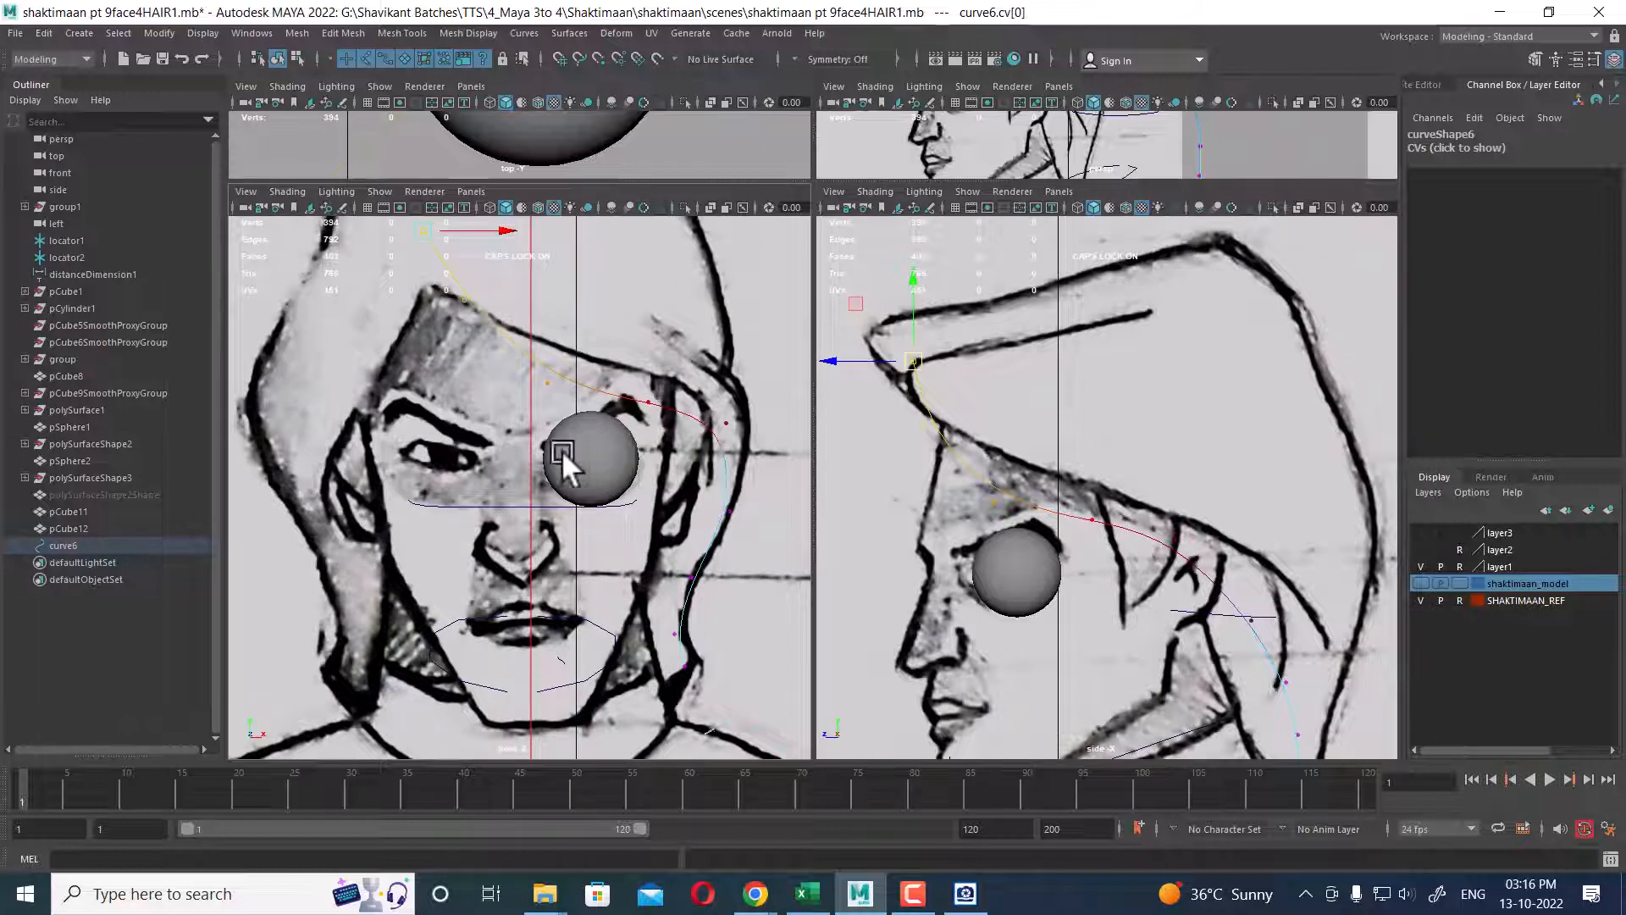
- Reposition the curve's top, mid-fringe and temple CVs in the front view to follow the drawn fringe edge
{"action": "left_click", "coordinate": [656, 404]}
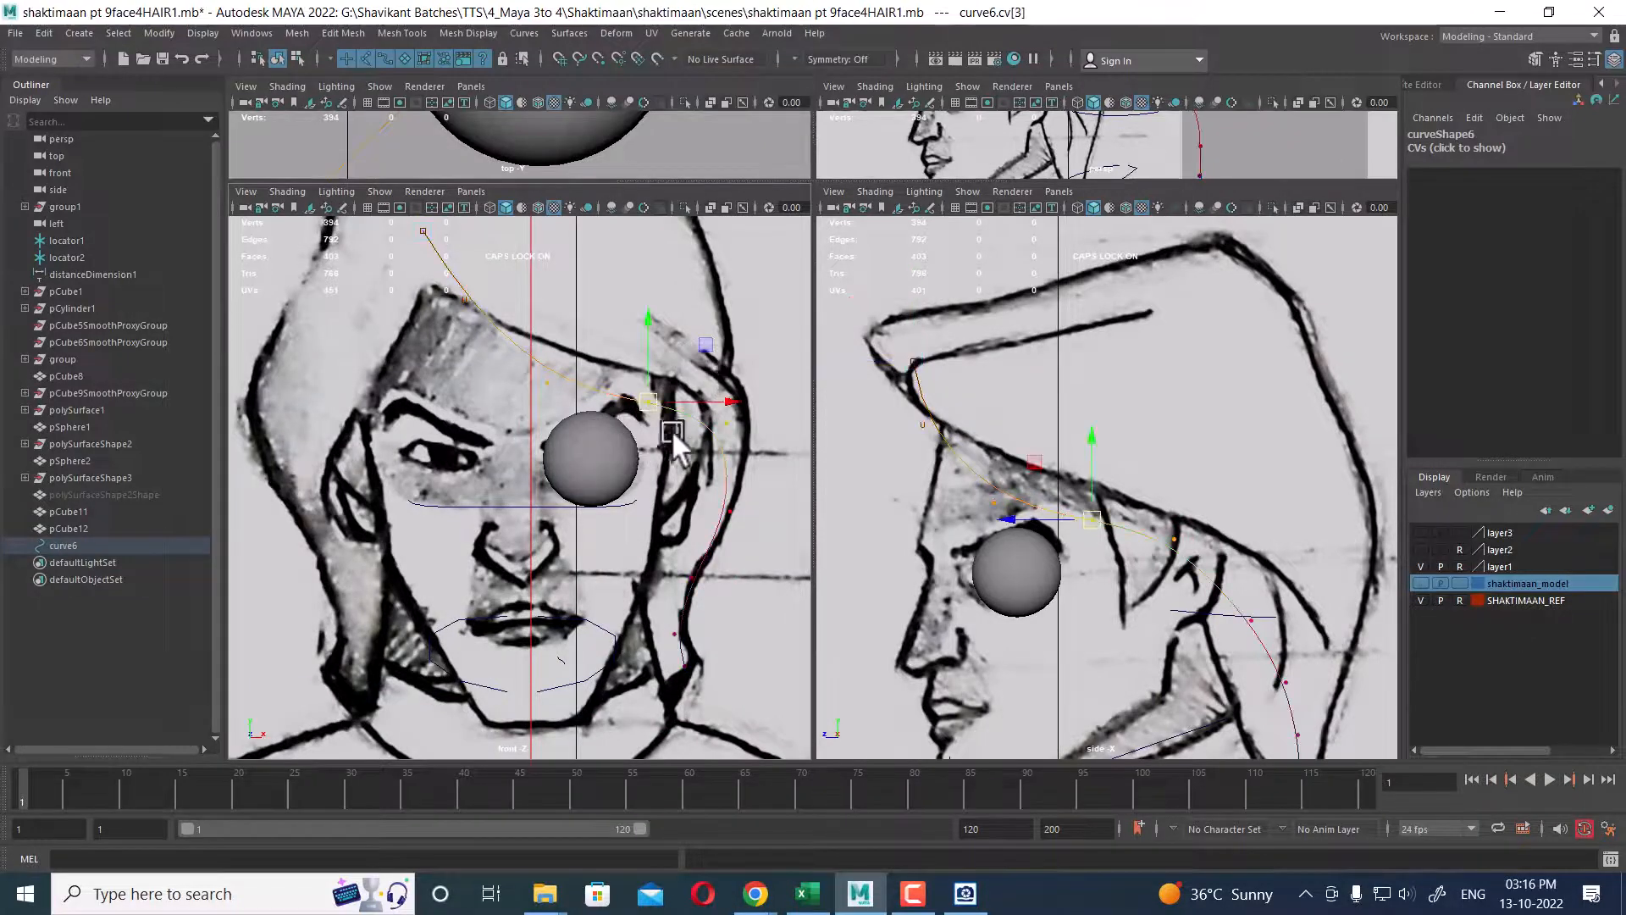
{"action": "left_click_drag", "start_coordinate": [659, 405], "coordinate": [673, 306]}
{"action": "middle_click_drag", "start_coordinate": [513, 381], "coordinate": [527, 436], "text": "alt"}
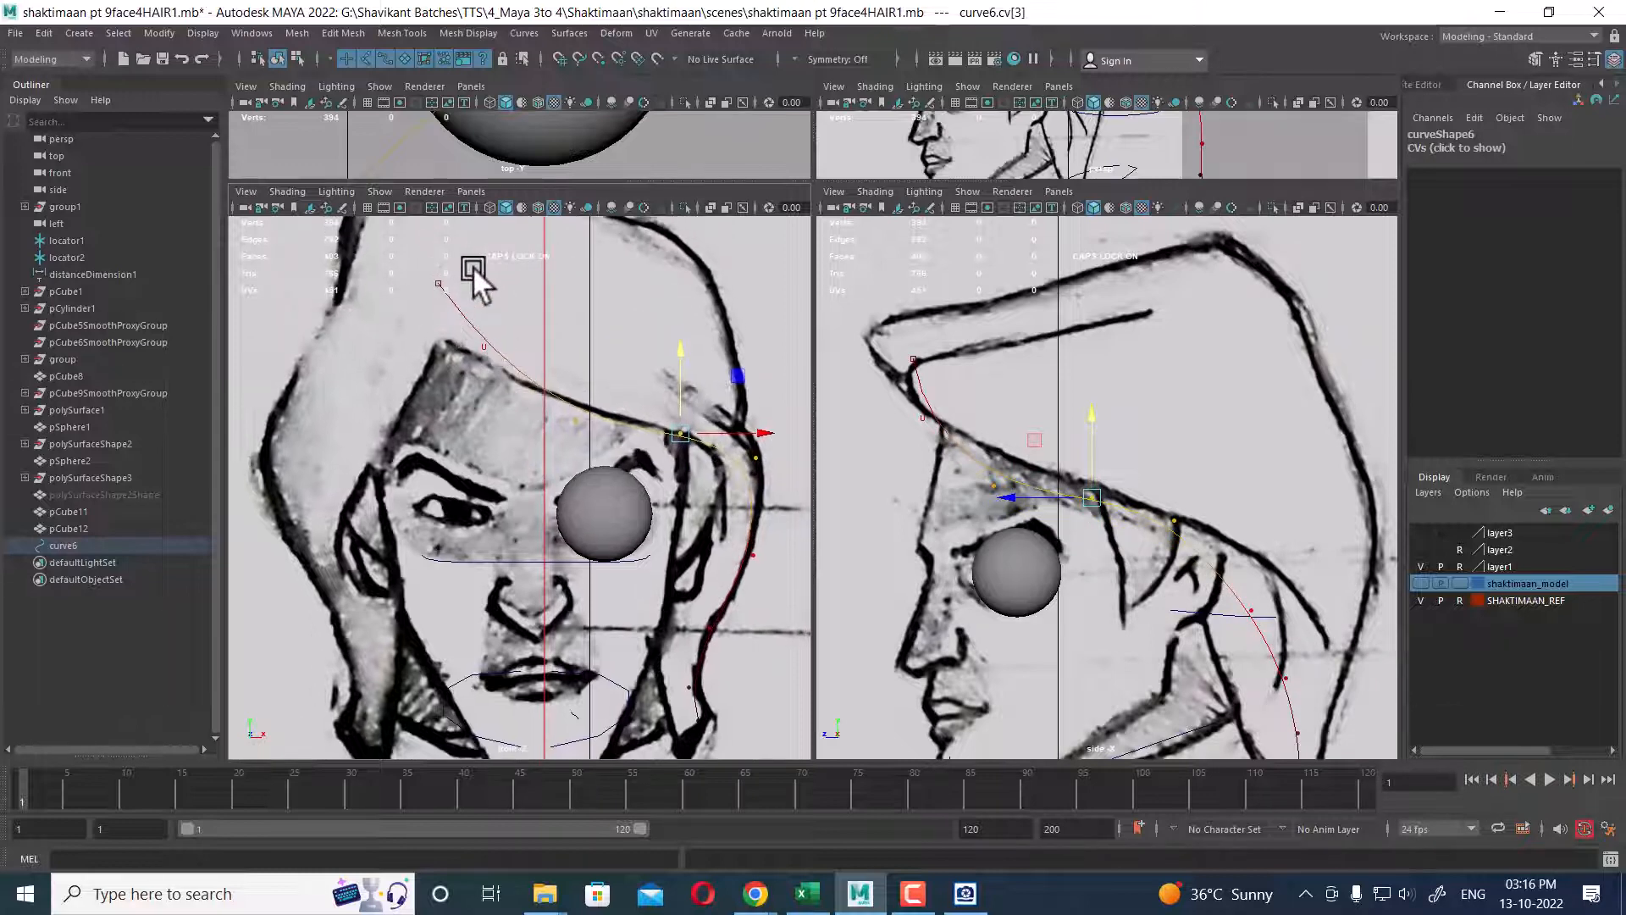
{"action": "left_click", "coordinate": [438, 282]}
{"action": "left_click_drag", "start_coordinate": [435, 286], "coordinate": [435, 318]}
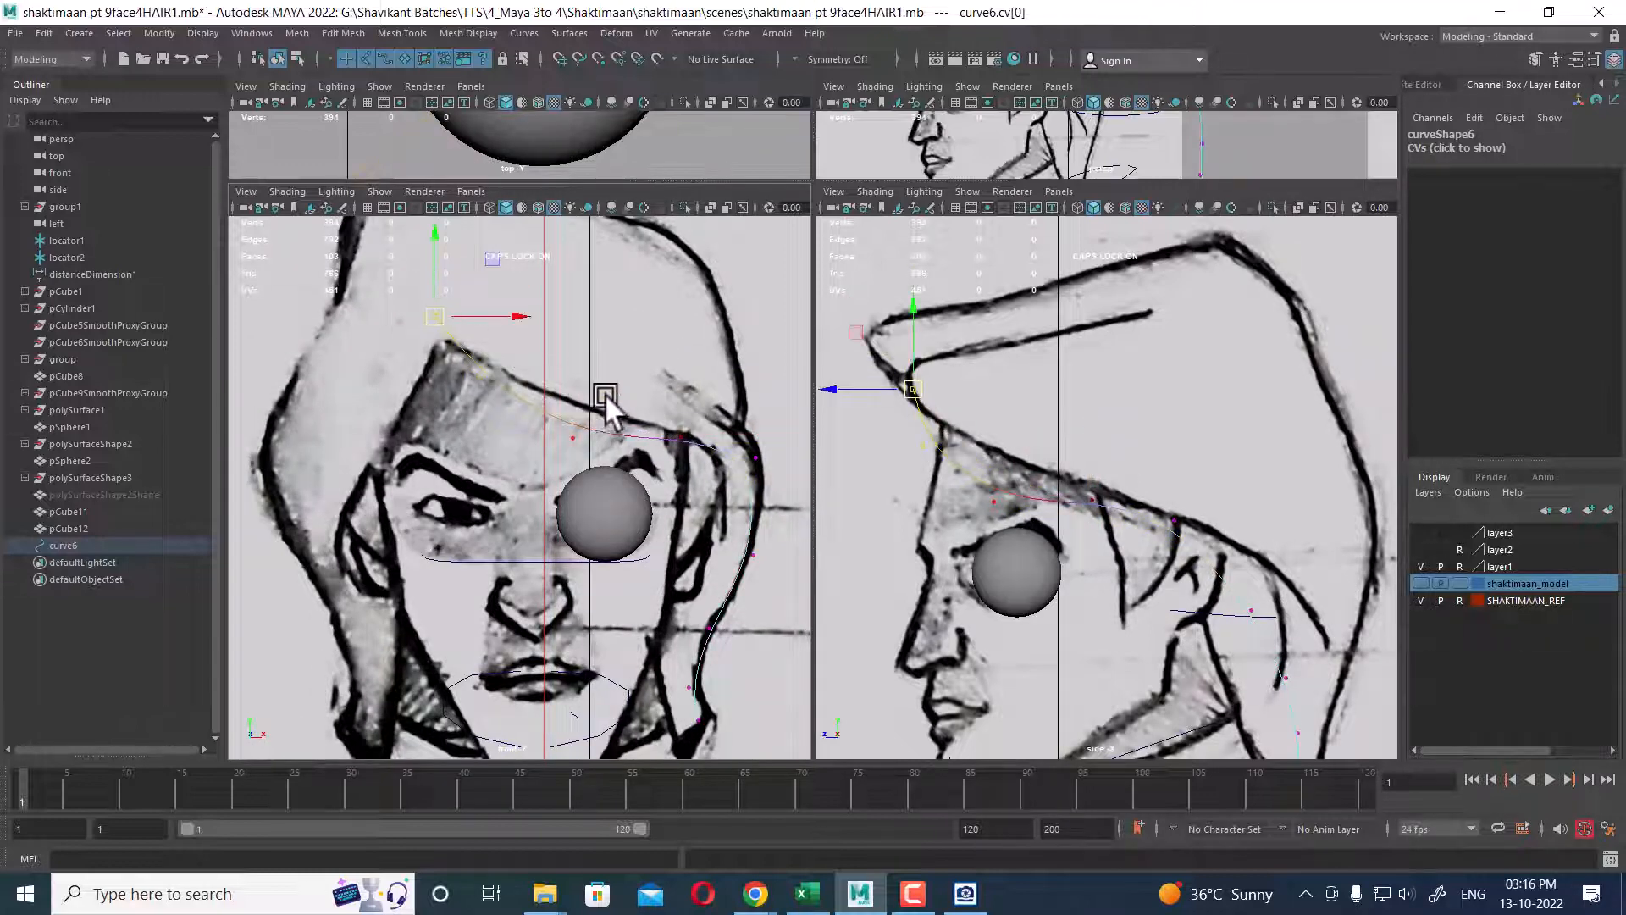
{"action": "left_click", "coordinate": [572, 438]}
{"action": "left_click_drag", "start_coordinate": [573, 438], "coordinate": [588, 413]}
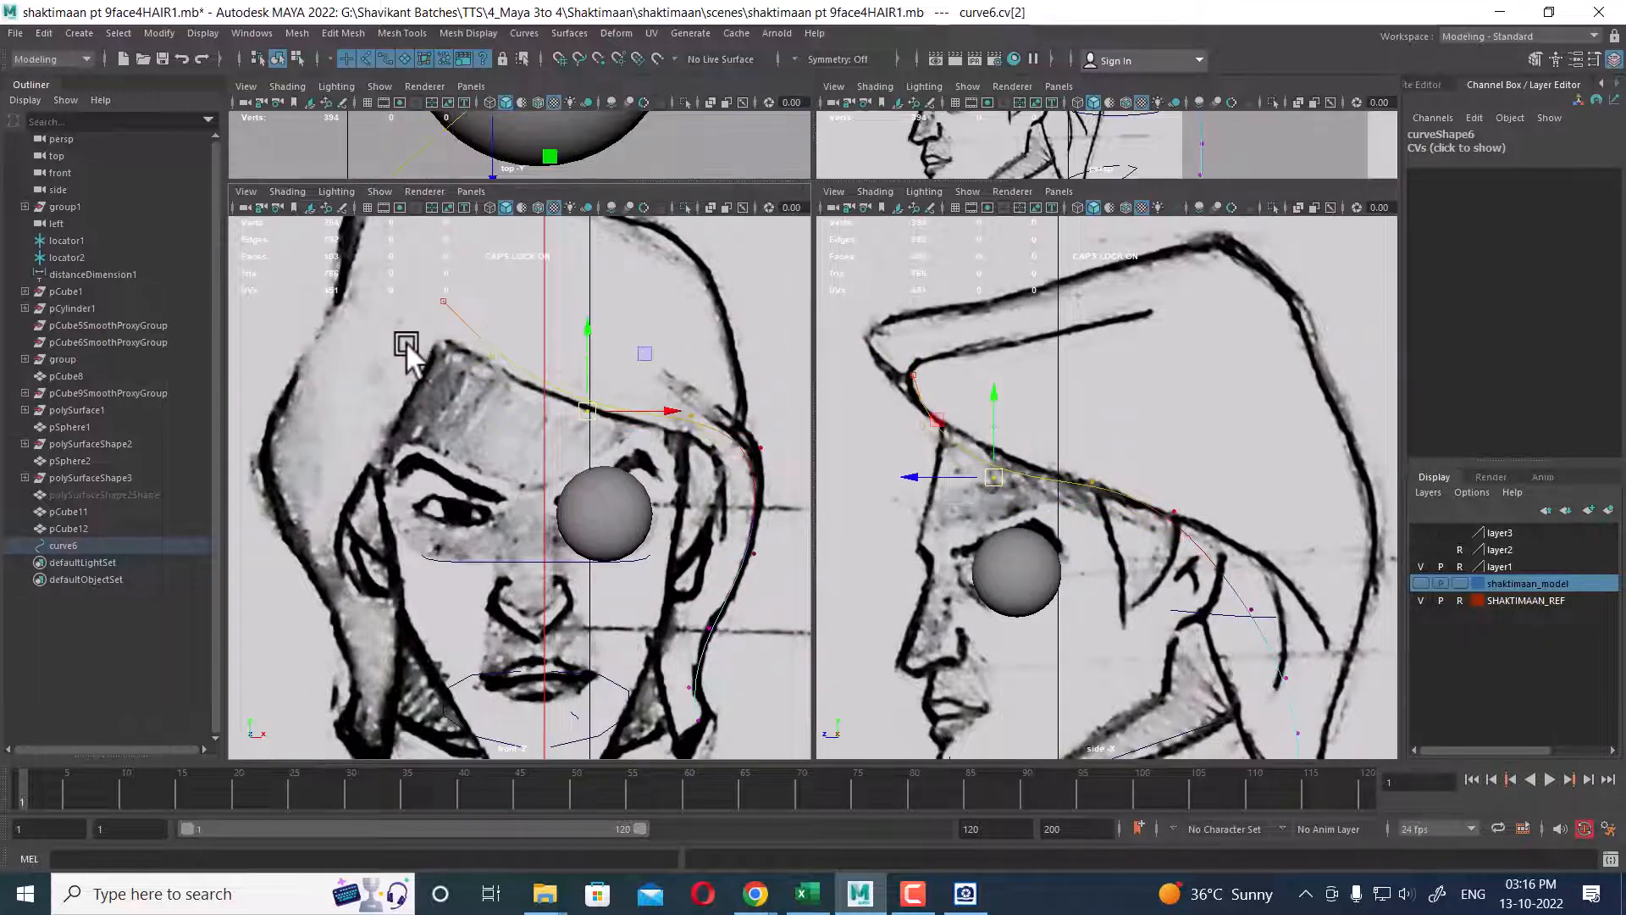
- Lower the curve's top CV in the front view and fit its front CVs to the fringe outline in the side view
{"action": "left_click", "coordinate": [443, 302]}
{"action": "left_click_drag", "start_coordinate": [445, 305], "coordinate": [444, 328]}
{"action": "scroll", "coordinate": [995, 441], "scroll_direction": "up", "scroll_amount": 1}
{"action": "left_click_drag", "start_coordinate": [906, 390], "coordinate": [917, 420]}
{"action": "left_click", "coordinate": [913, 423]}
{"action": "left_click", "coordinate": [989, 476]}
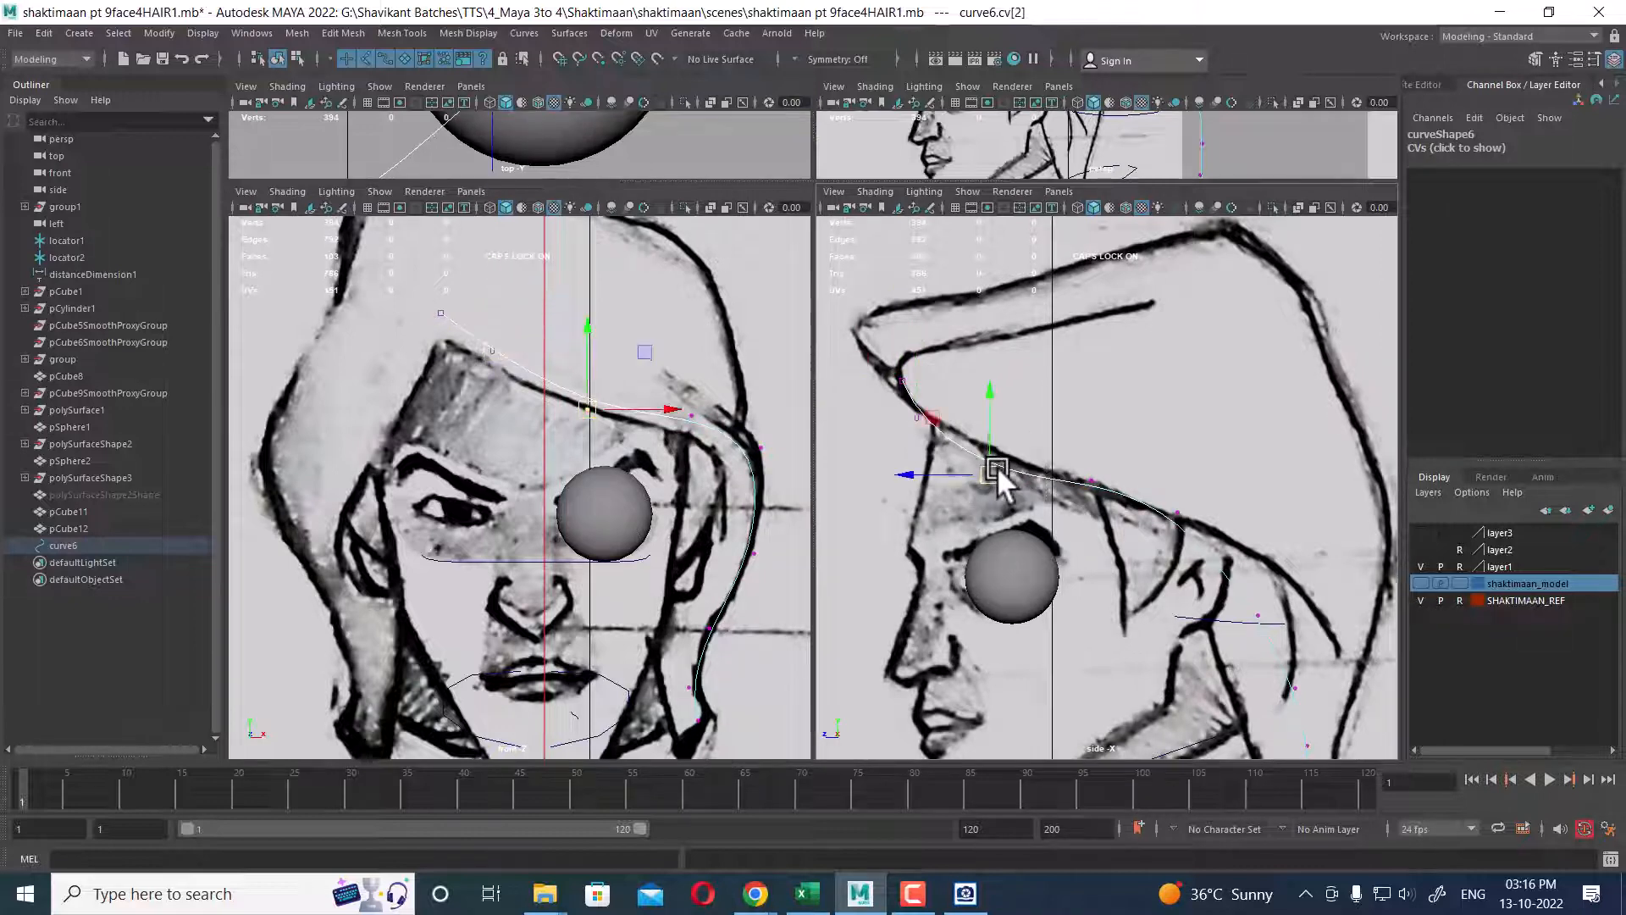
- Move the CV behind the ear back and up onto the drawn hairline in the side view
{"action": "middle_click_drag", "start_coordinate": [1222, 516], "coordinate": [1148, 447], "text": "alt"}
{"action": "scroll", "coordinate": [1149, 447], "scroll_direction": "up", "scroll_amount": 1}
{"action": "left_click", "coordinate": [1196, 554]}
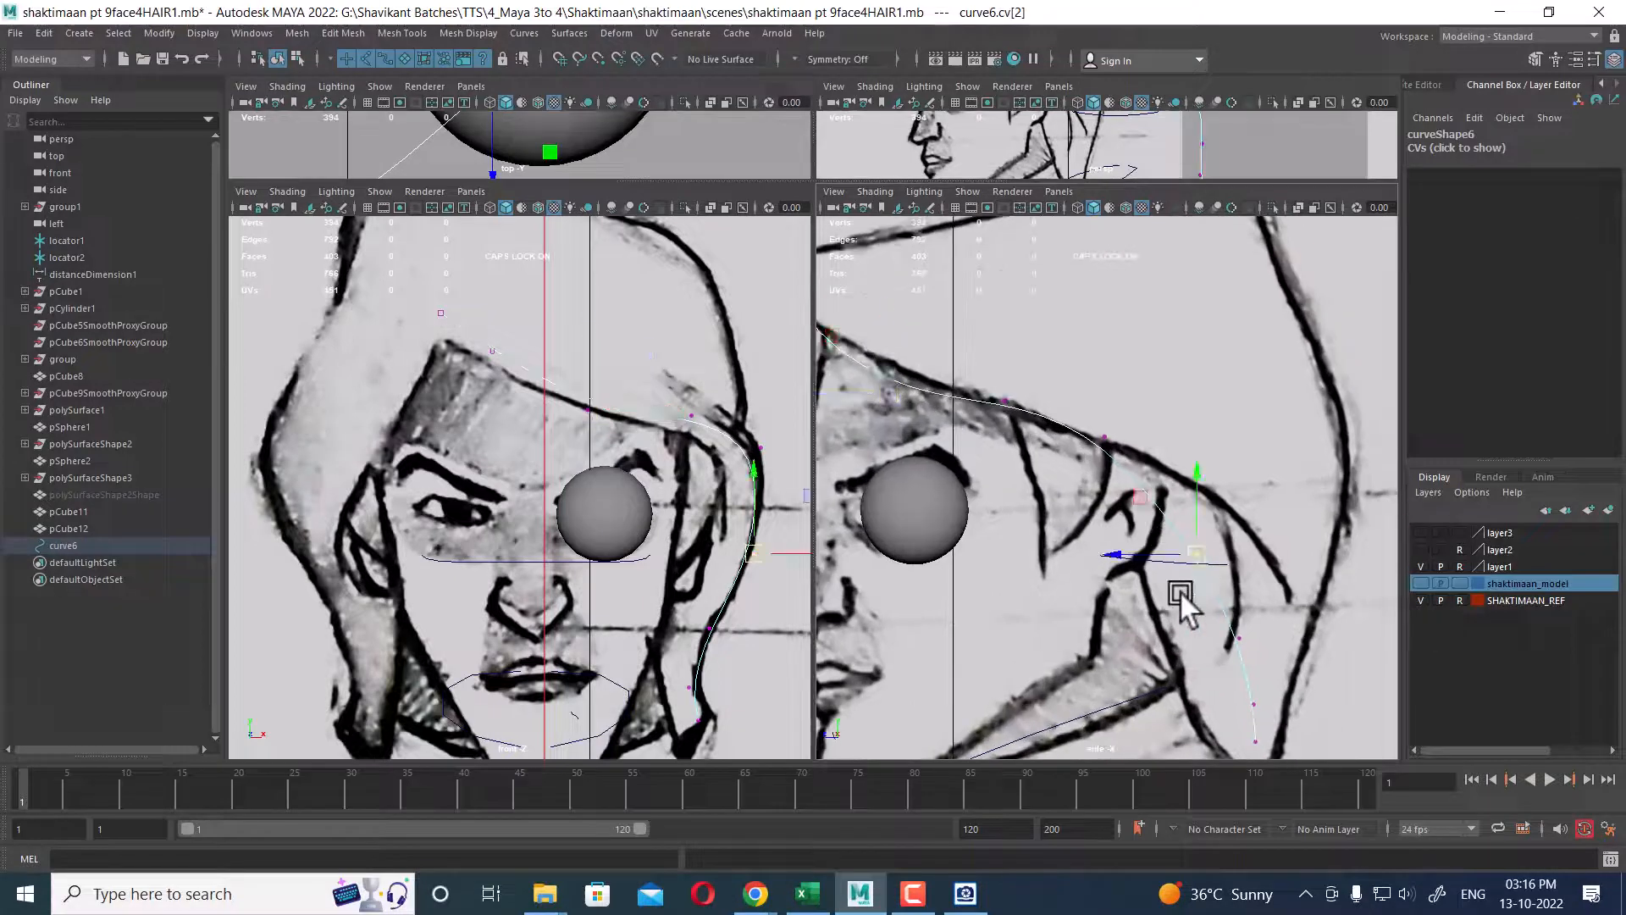
{"action": "left_click_drag", "start_coordinate": [1201, 558], "coordinate": [1262, 523]}
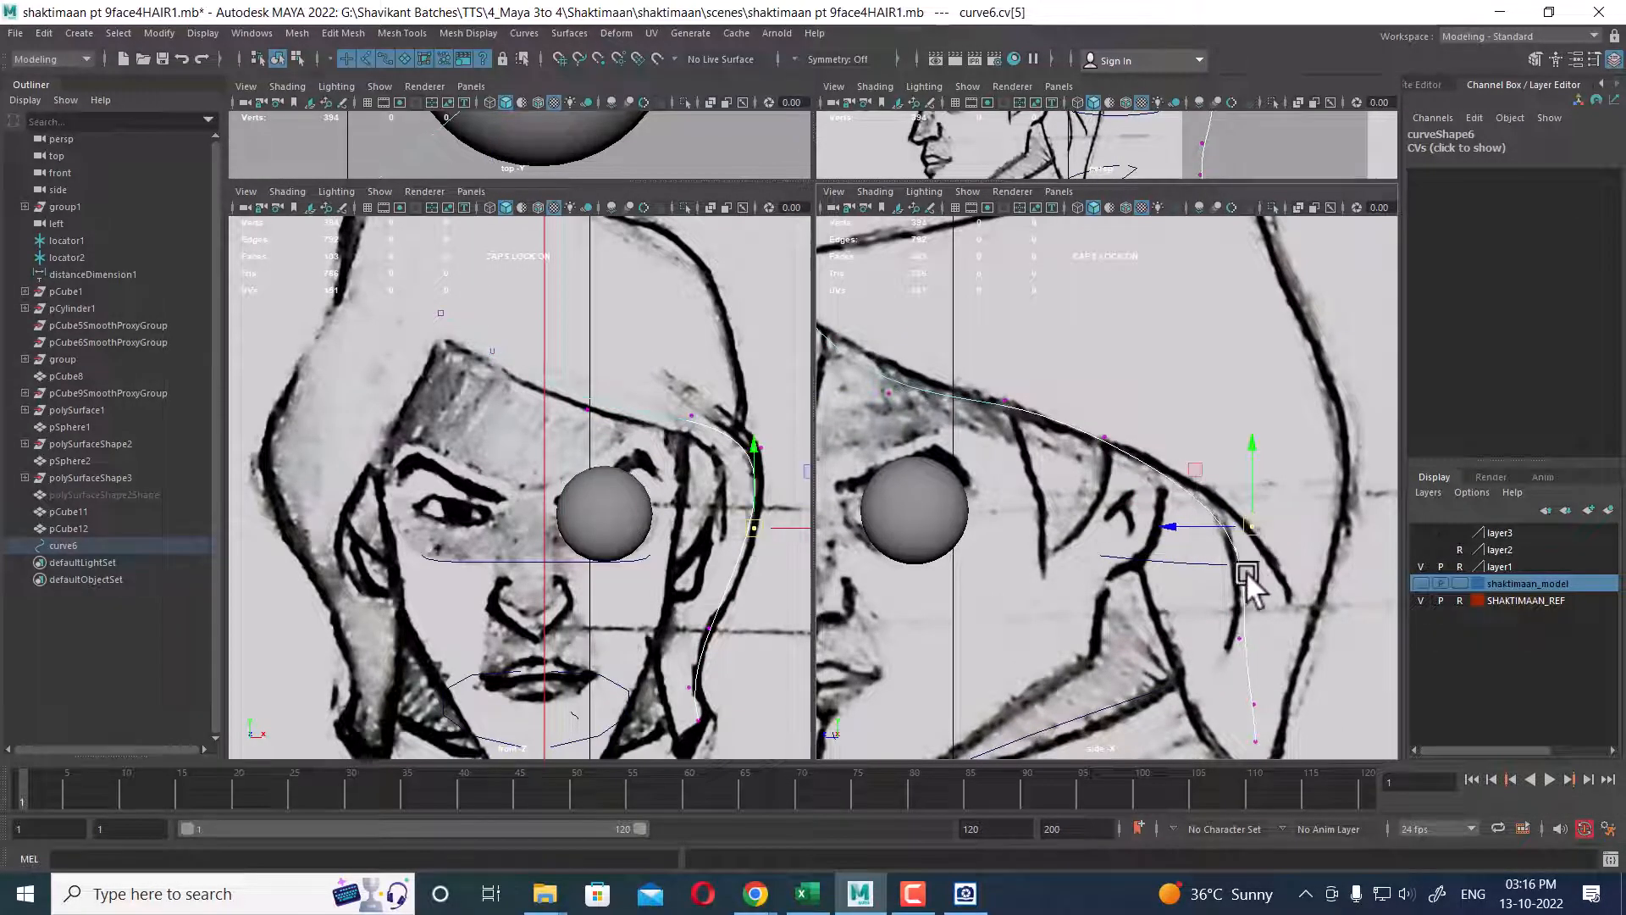
- Adjust the lower CVs to follow the side lock down to its tip, and return the fringe curve to object mode
{"action": "middle_click_drag", "start_coordinate": [1244, 648], "coordinate": [1182, 537], "text": "alt"}
{"action": "scroll", "coordinate": [1182, 538], "scroll_direction": "up", "scroll_amount": 1}
{"action": "left_click", "coordinate": [1190, 521]}
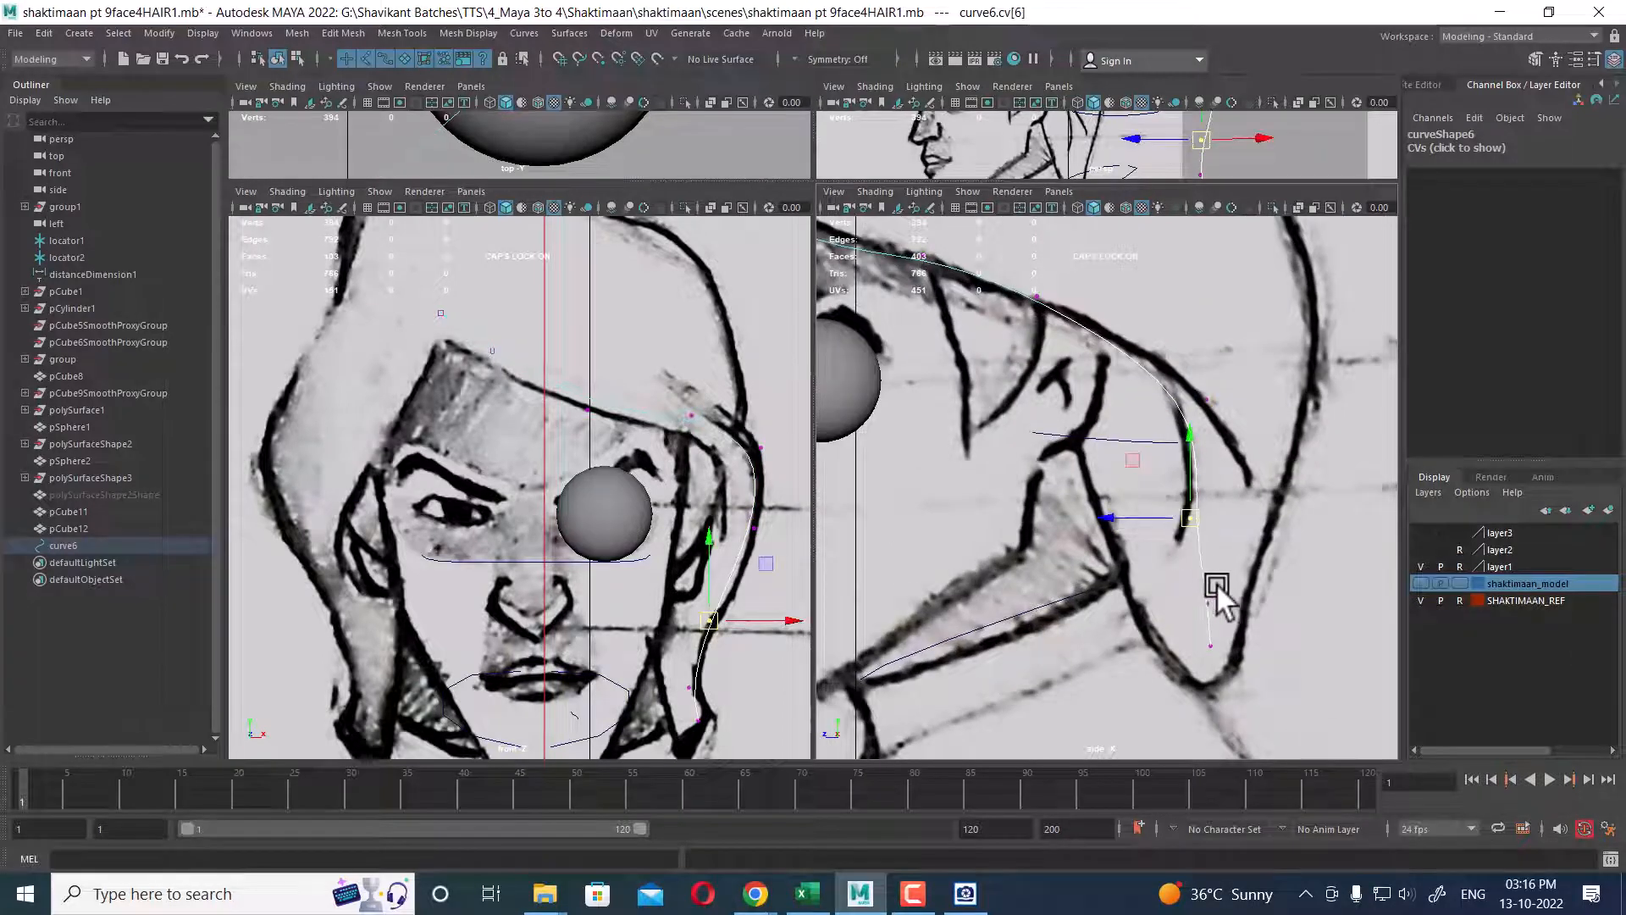
{"action": "left_click", "coordinate": [1205, 608]}
{"action": "left_click_drag", "start_coordinate": [1203, 612], "coordinate": [1187, 659]}
{"action": "left_click", "coordinate": [1202, 644]}
{"action": "middle_click_drag", "start_coordinate": [607, 494], "coordinate": [625, 544], "text": "alt"}
{"action": "scroll", "coordinate": [1263, 545], "scroll_direction": "down", "scroll_amount": 5}
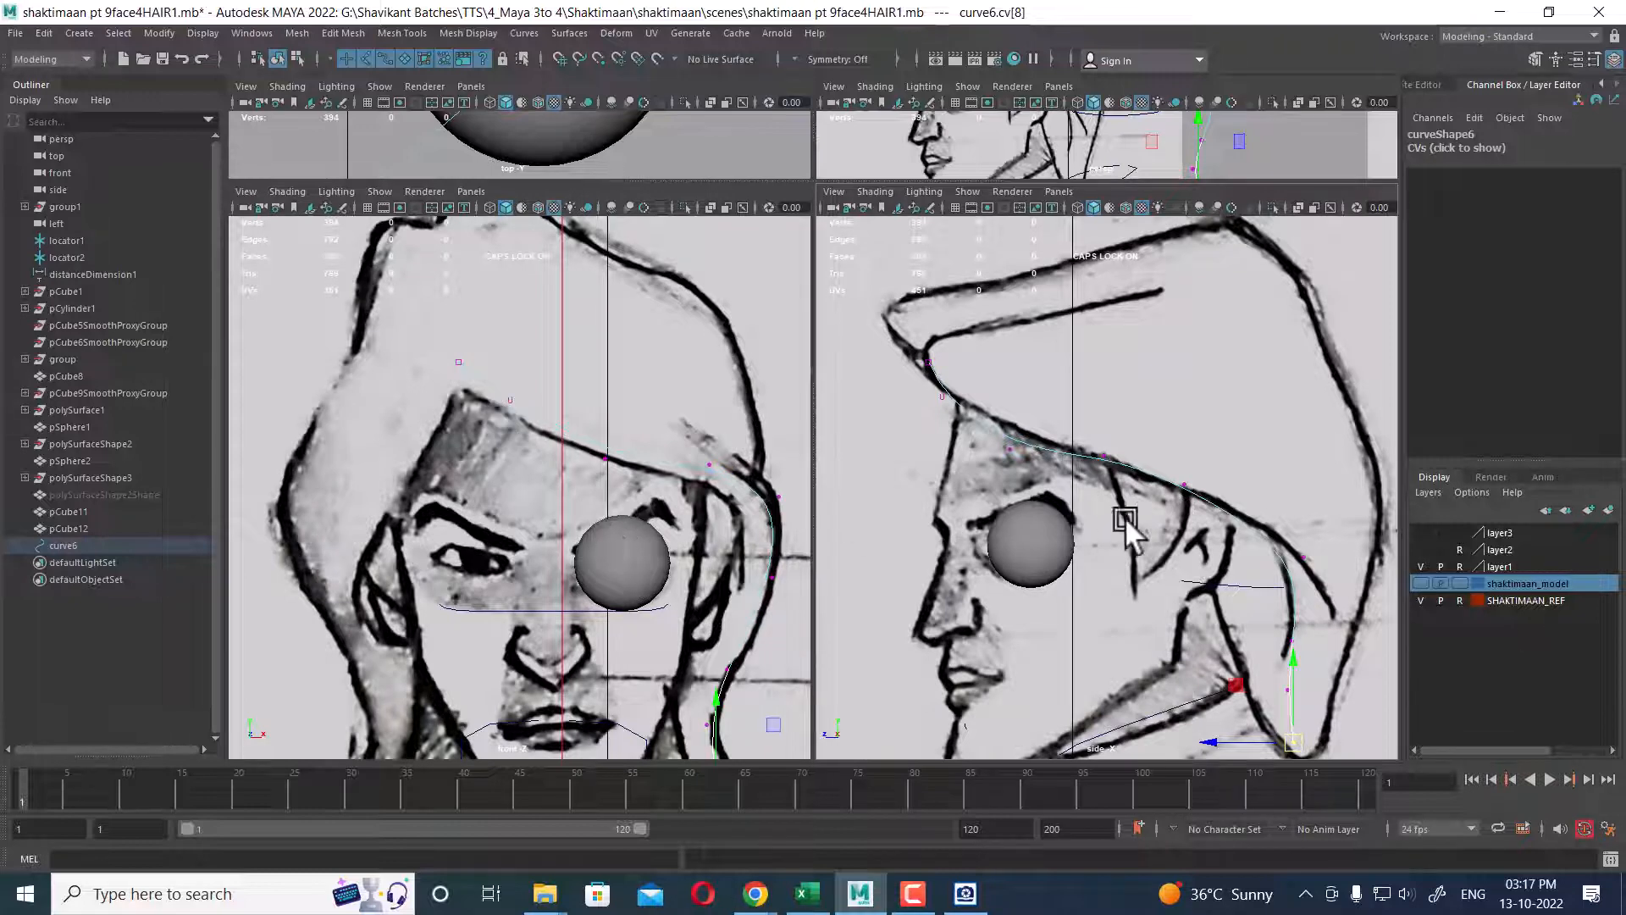
{"action": "scroll", "coordinate": [1126, 519], "scroll_direction": "down", "scroll_amount": 1}
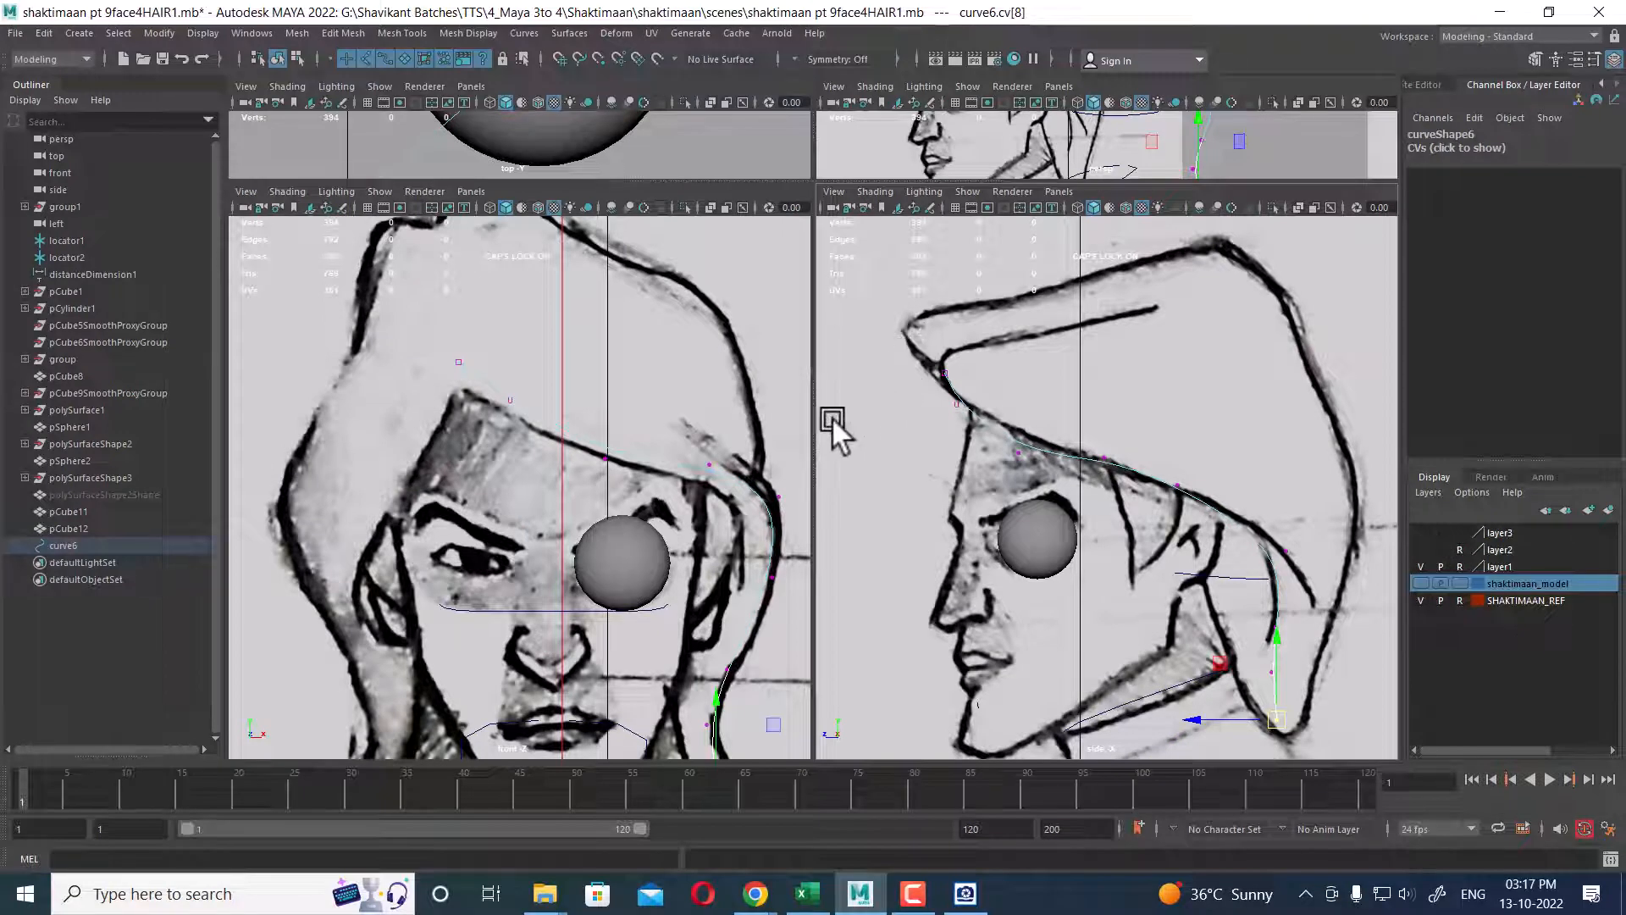
{"action": "right_click_drag", "start_coordinate": [547, 419], "coordinate": [726, 308]}
{"action": "left_click", "coordinate": [548, 411]}
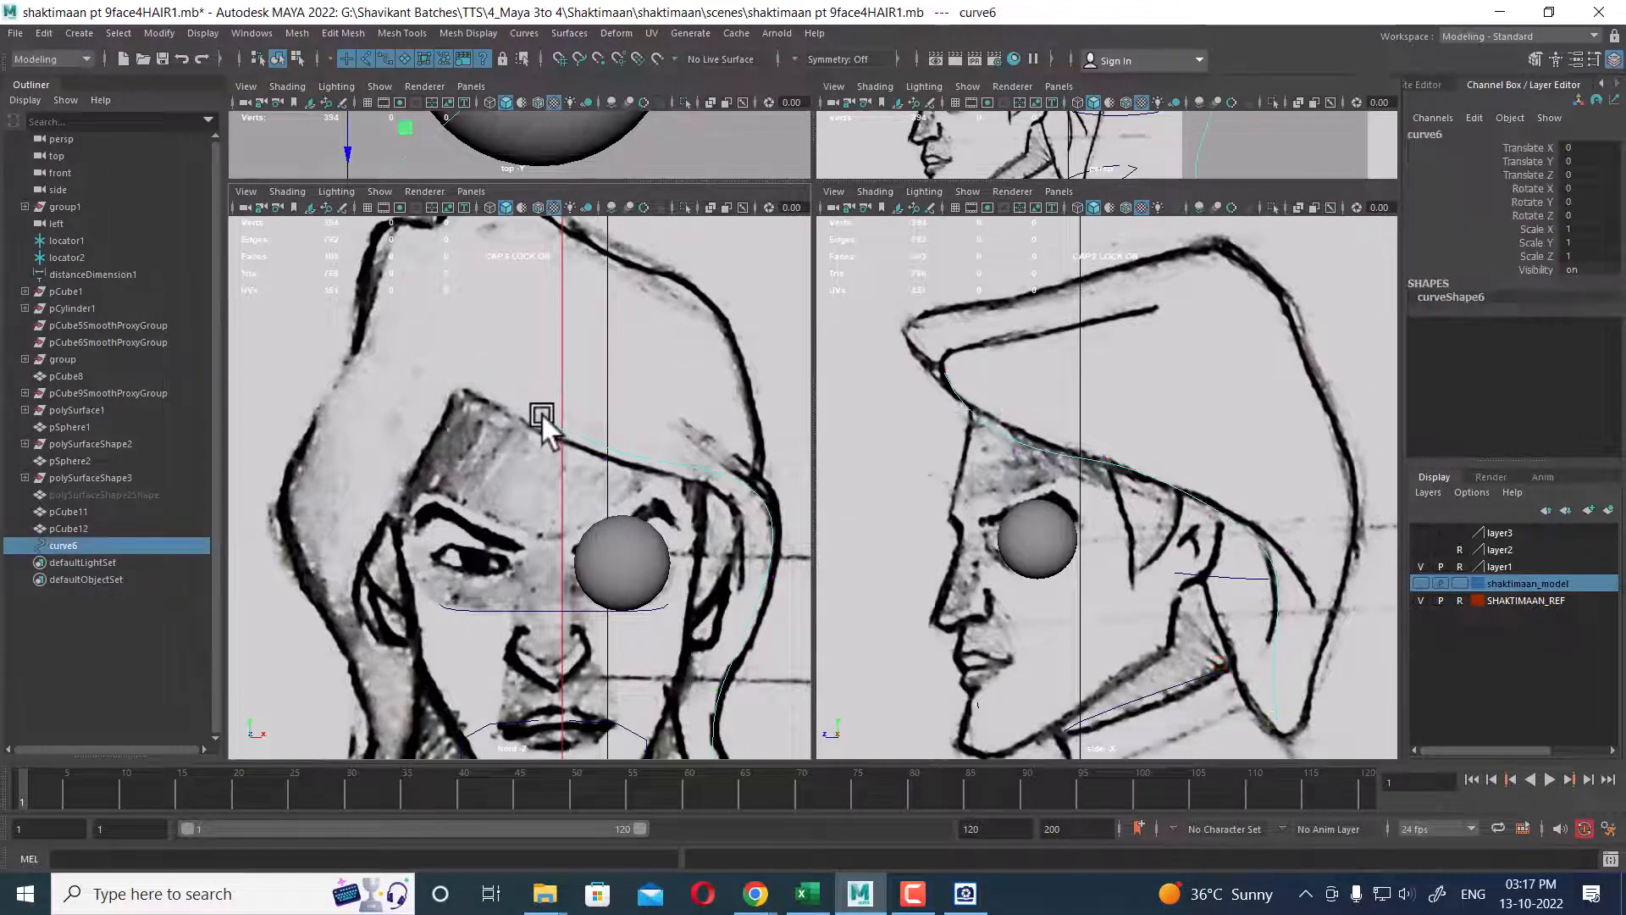
- Draw a second CV curve in the front view from the fringe parting past the opposite ear to the side lock's lower tip
{"action": "left_click", "coordinate": [73, 32]}
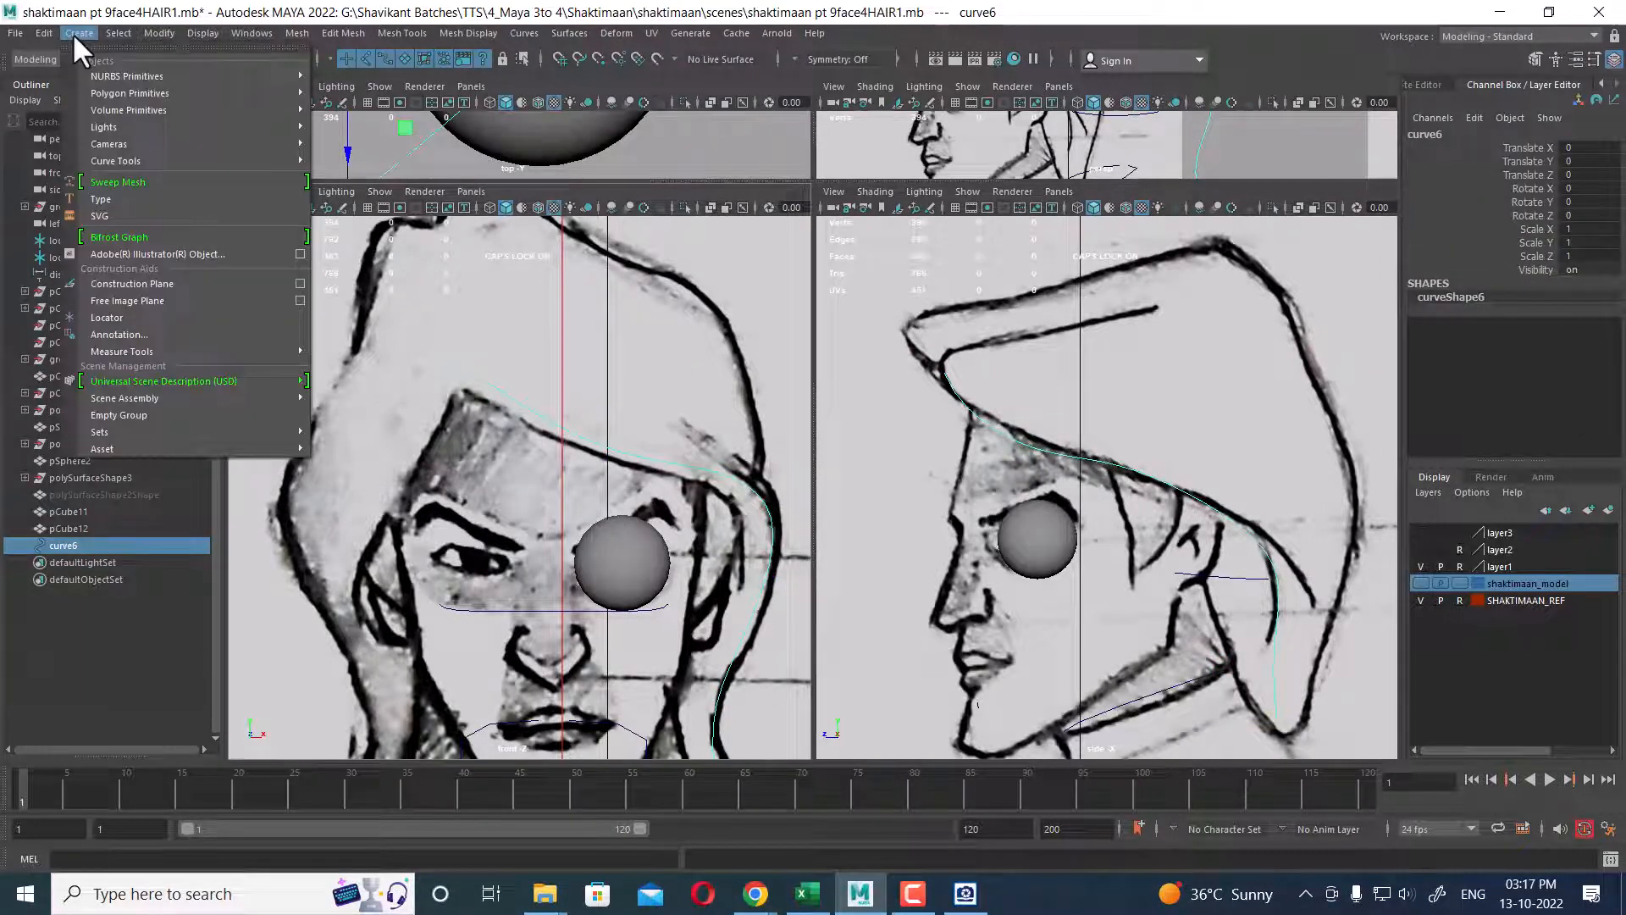
{"action": "mouse_move", "coordinate": [121, 154]}
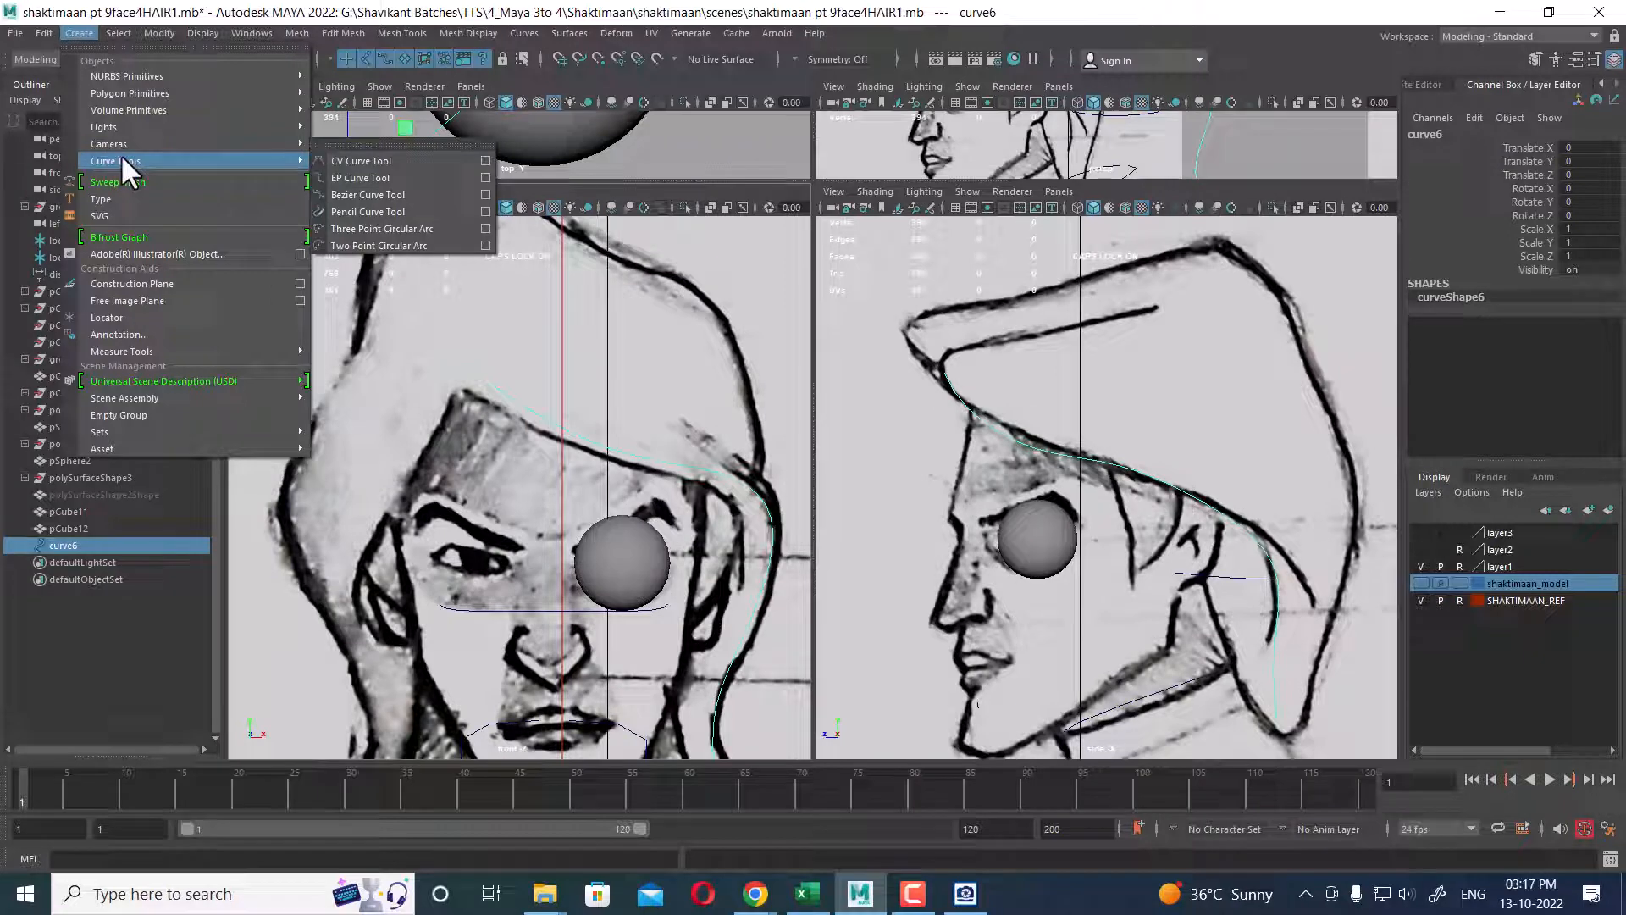
{"action": "left_click", "coordinate": [414, 161]}
{"action": "middle_click_drag", "start_coordinate": [455, 373], "coordinate": [576, 419], "text": "alt"}
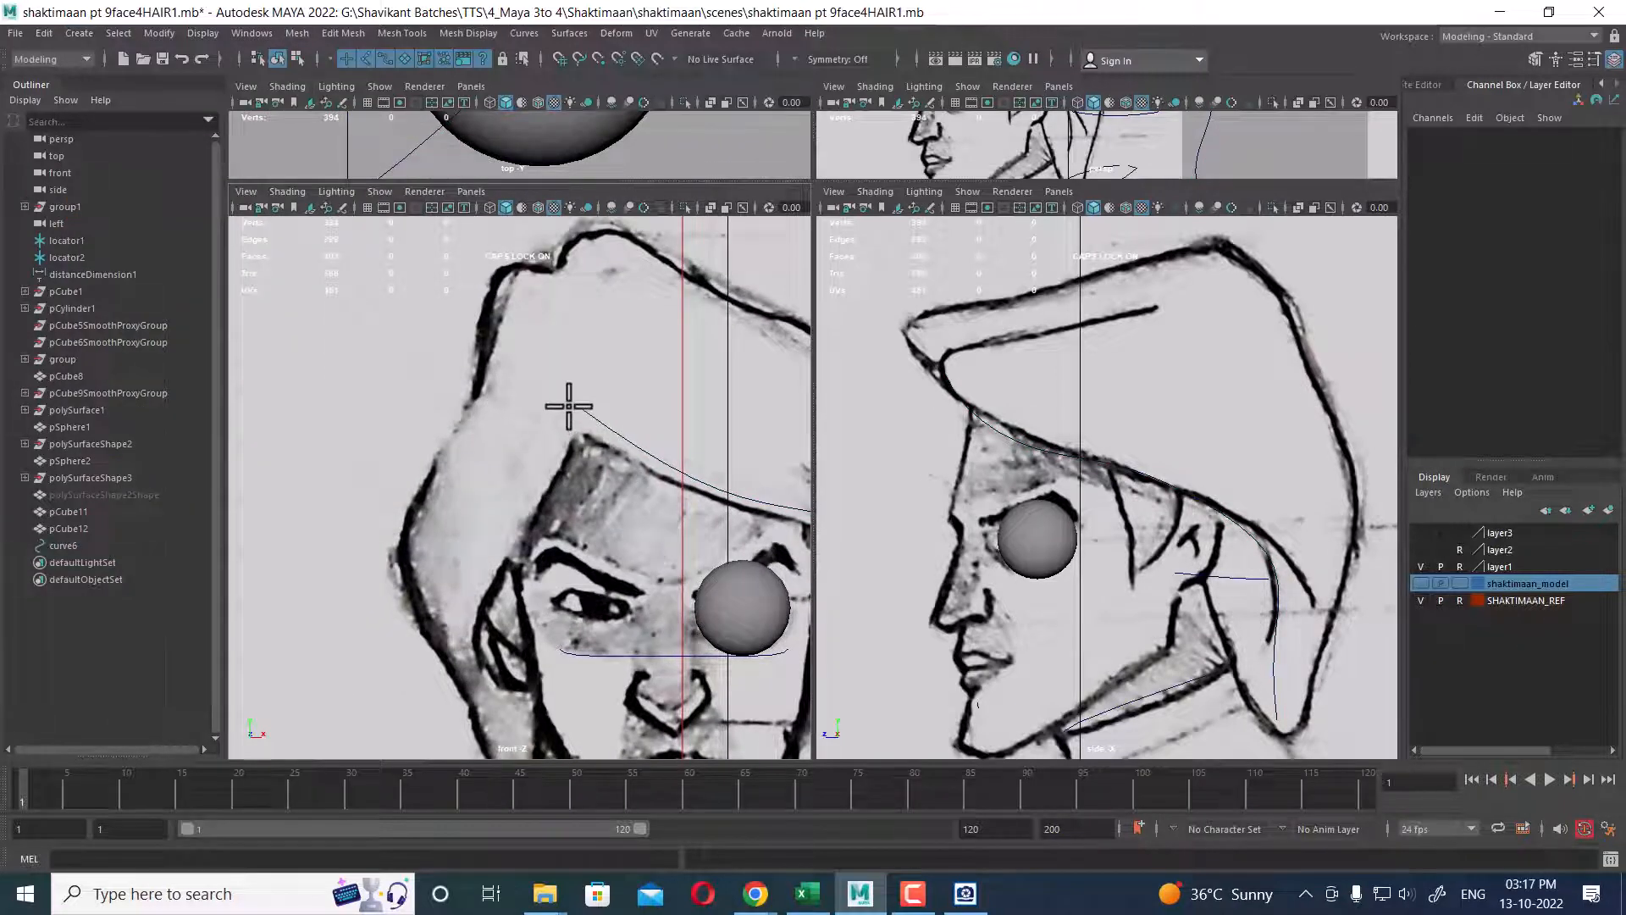
{"action": "left_click", "coordinate": [566, 404]}
{"action": "left_click", "coordinate": [562, 452]}
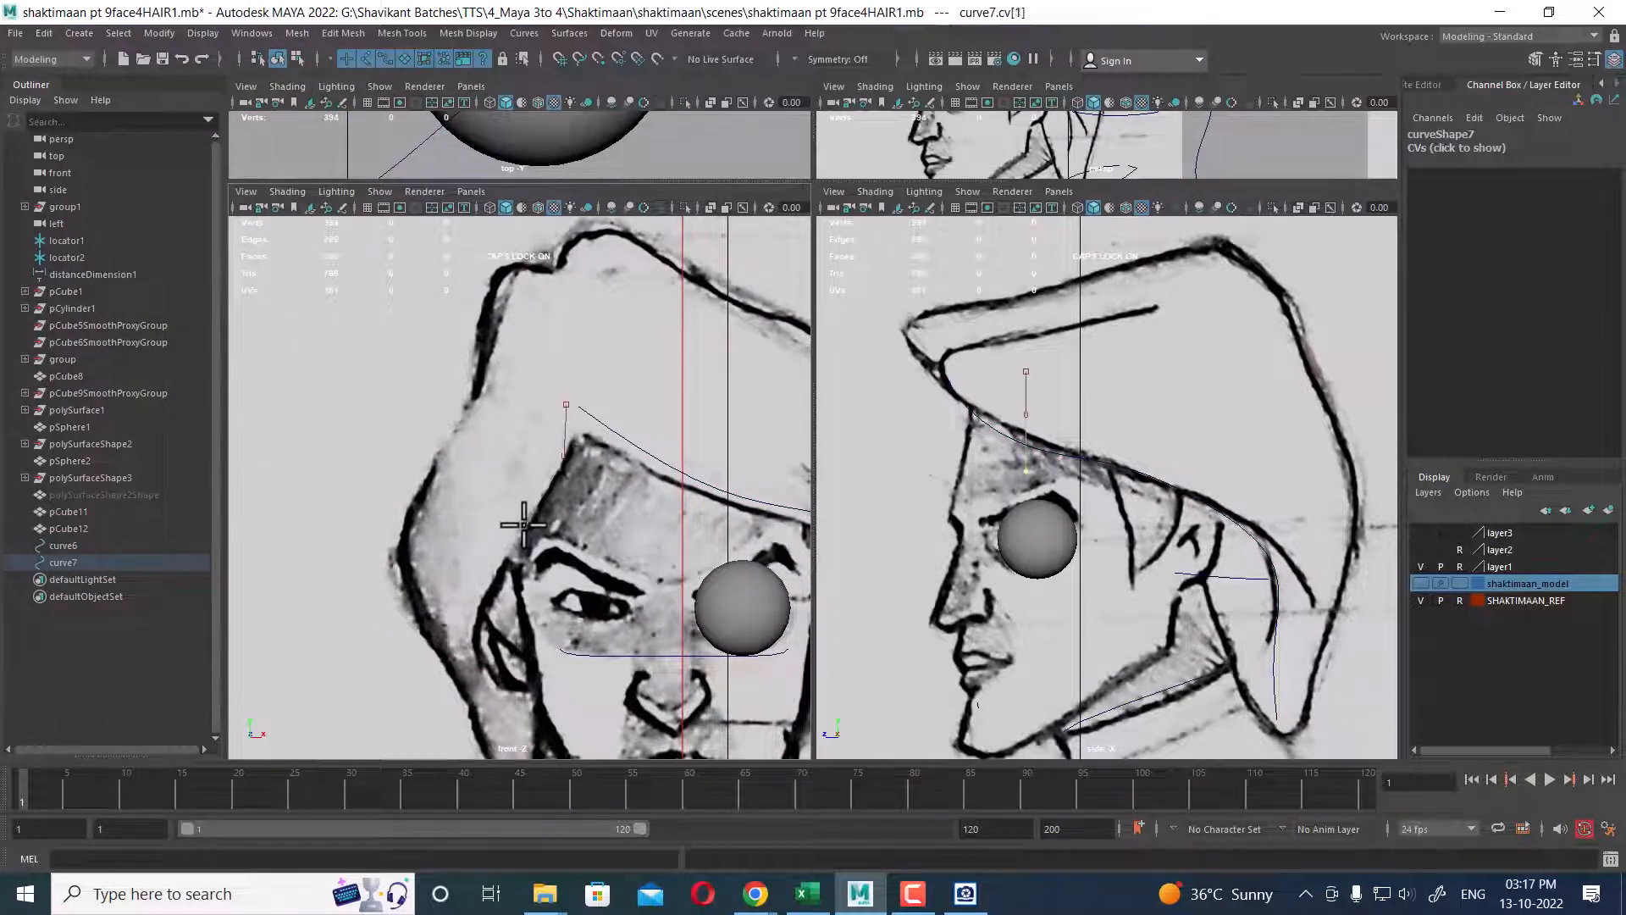
{"action": "left_click", "coordinate": [511, 536]}
{"action": "middle_click_drag", "start_coordinate": [477, 600], "coordinate": [485, 423], "text": "alt"}
{"action": "scroll", "coordinate": [486, 423], "scroll_direction": "up", "scroll_amount": 1}
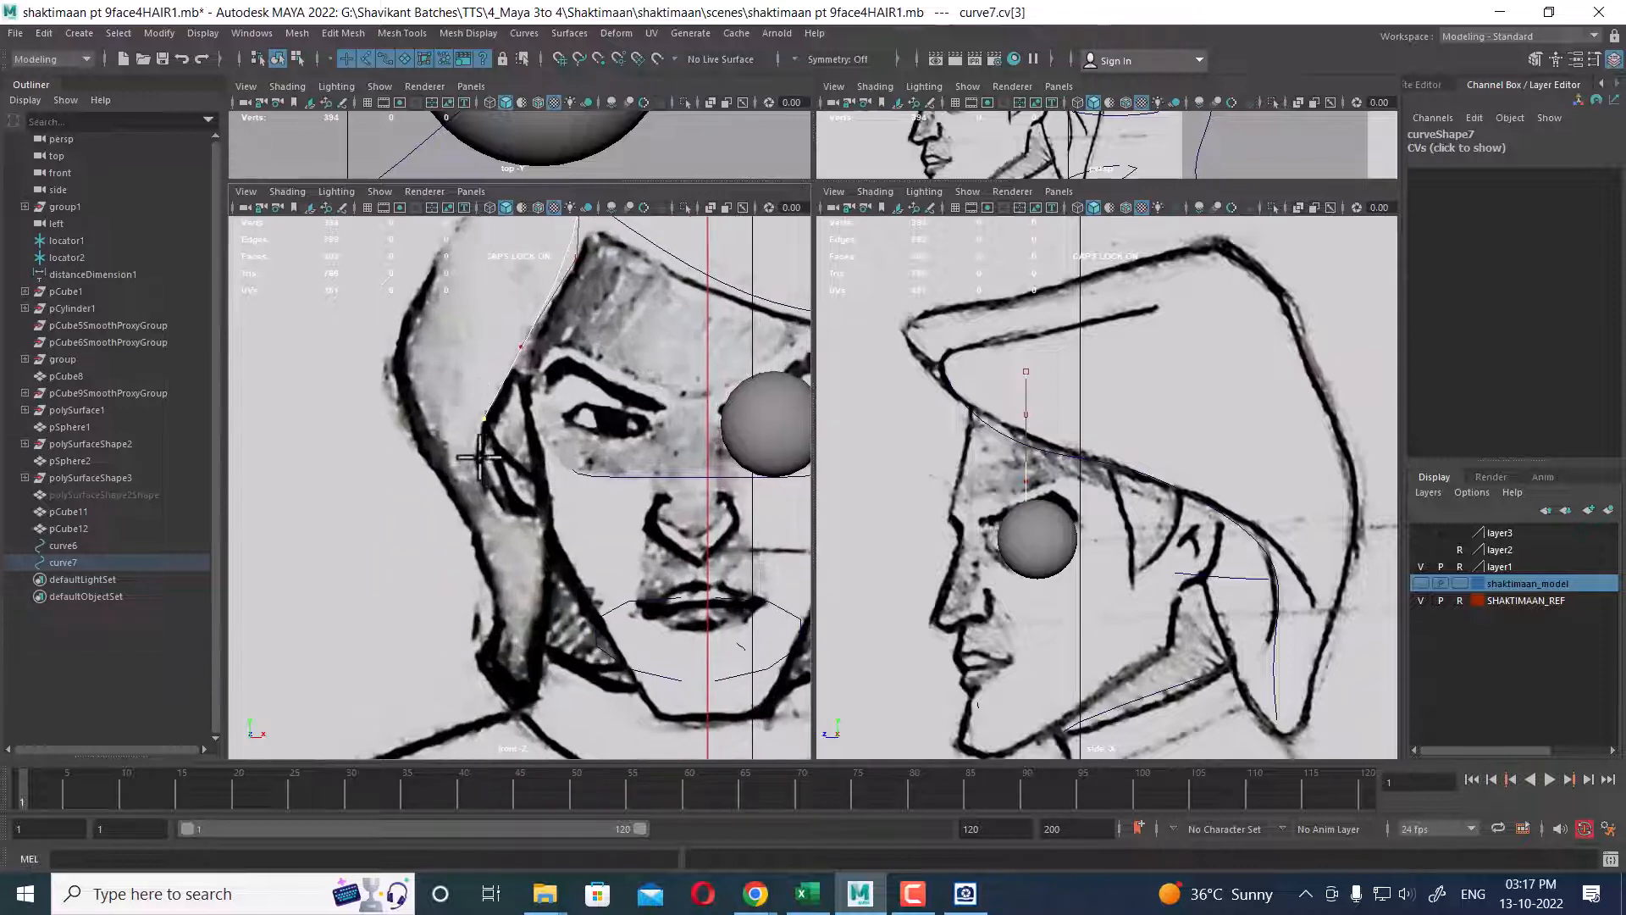
{"action": "left_click", "coordinate": [464, 484]}
{"action": "left_click", "coordinate": [477, 530]}
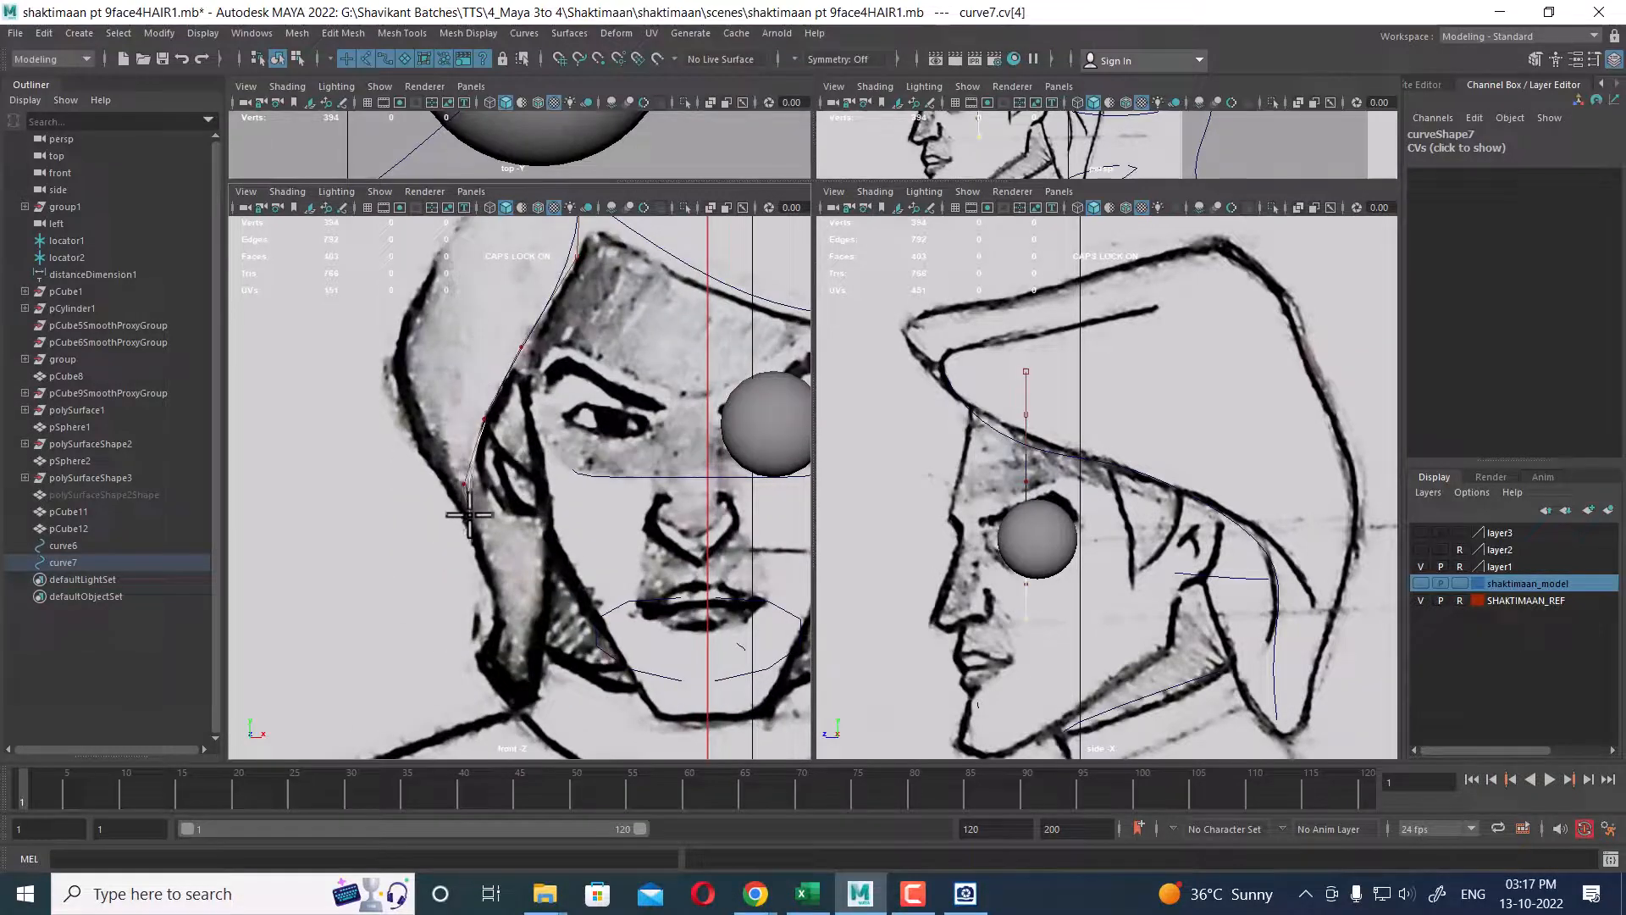
{"action": "left_click", "coordinate": [516, 595]}
{"action": "left_click", "coordinate": [519, 660]}
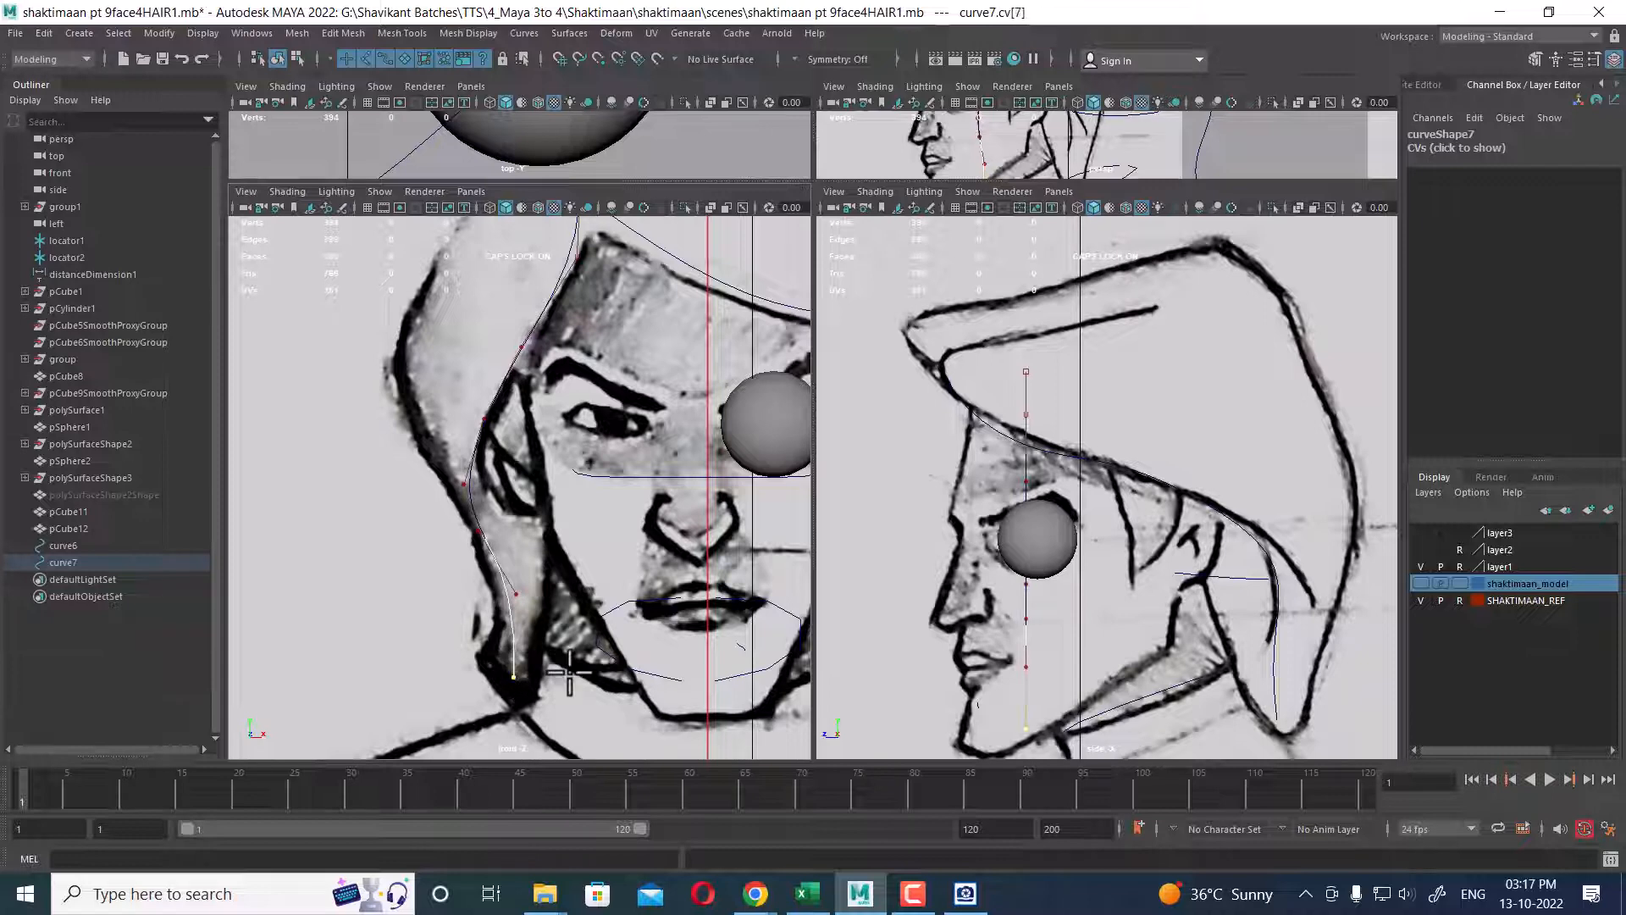
{"action": "key", "text": "Return"}
- Edit the second curve's CVs with soft selection, pulling the lowest one back toward the rear hair tip in the side view
{"action": "middle_click_drag", "start_coordinate": [1101, 650], "coordinate": [1096, 510], "text": "alt"}
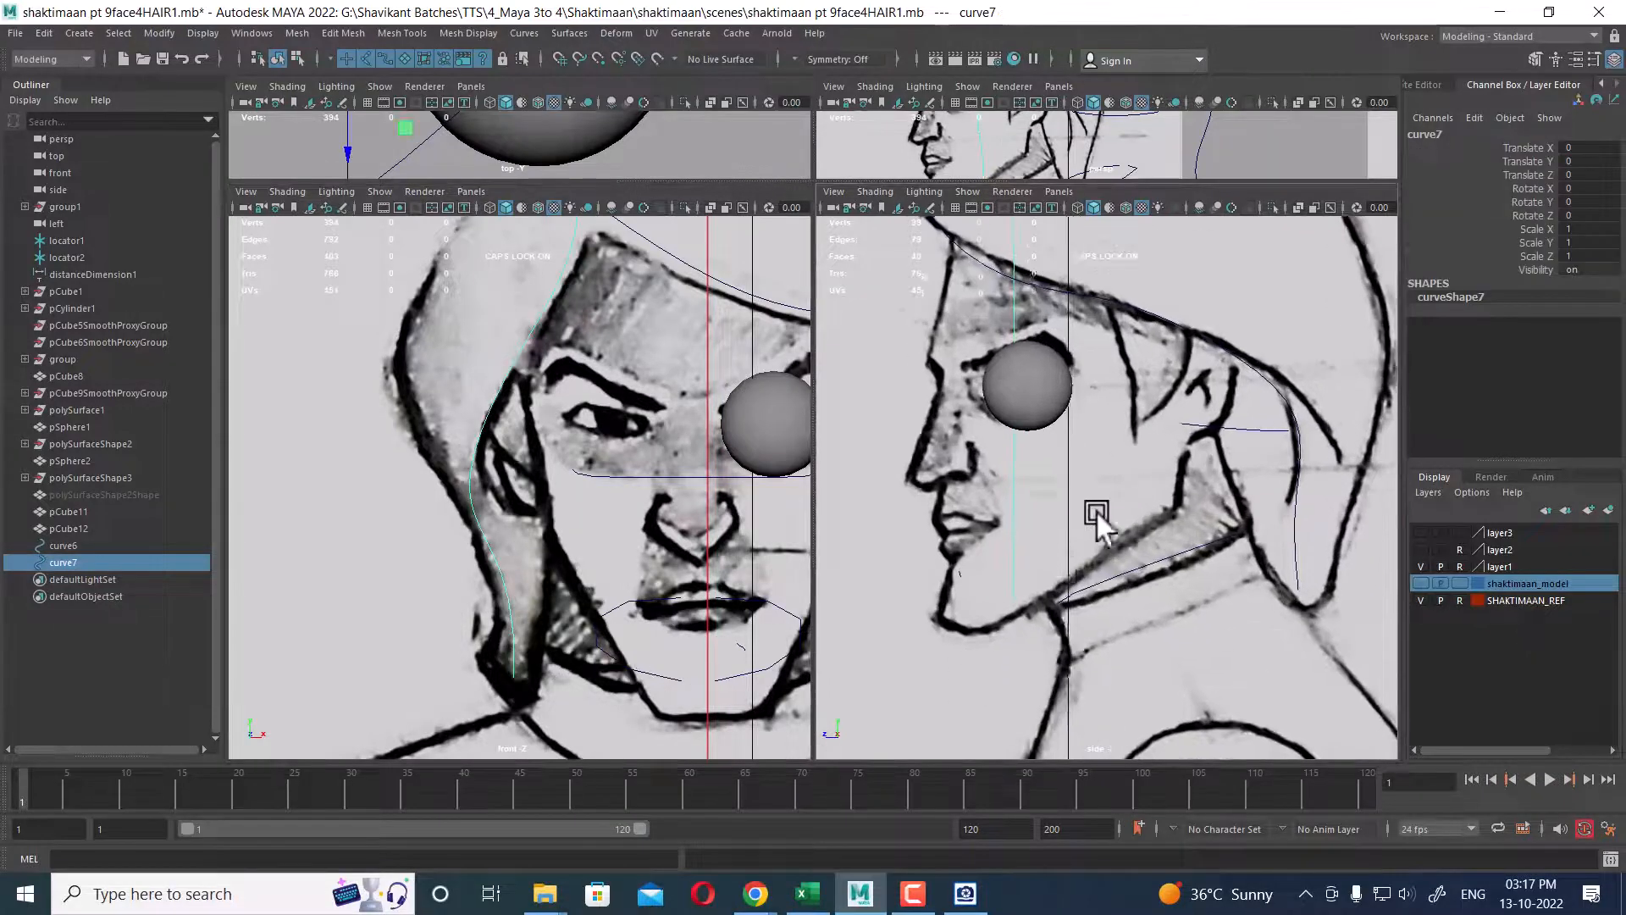
{"action": "scroll", "coordinate": [1096, 510], "scroll_direction": "up", "scroll_amount": 1}
{"action": "right_click_drag", "start_coordinate": [1008, 526], "coordinate": [961, 500]}
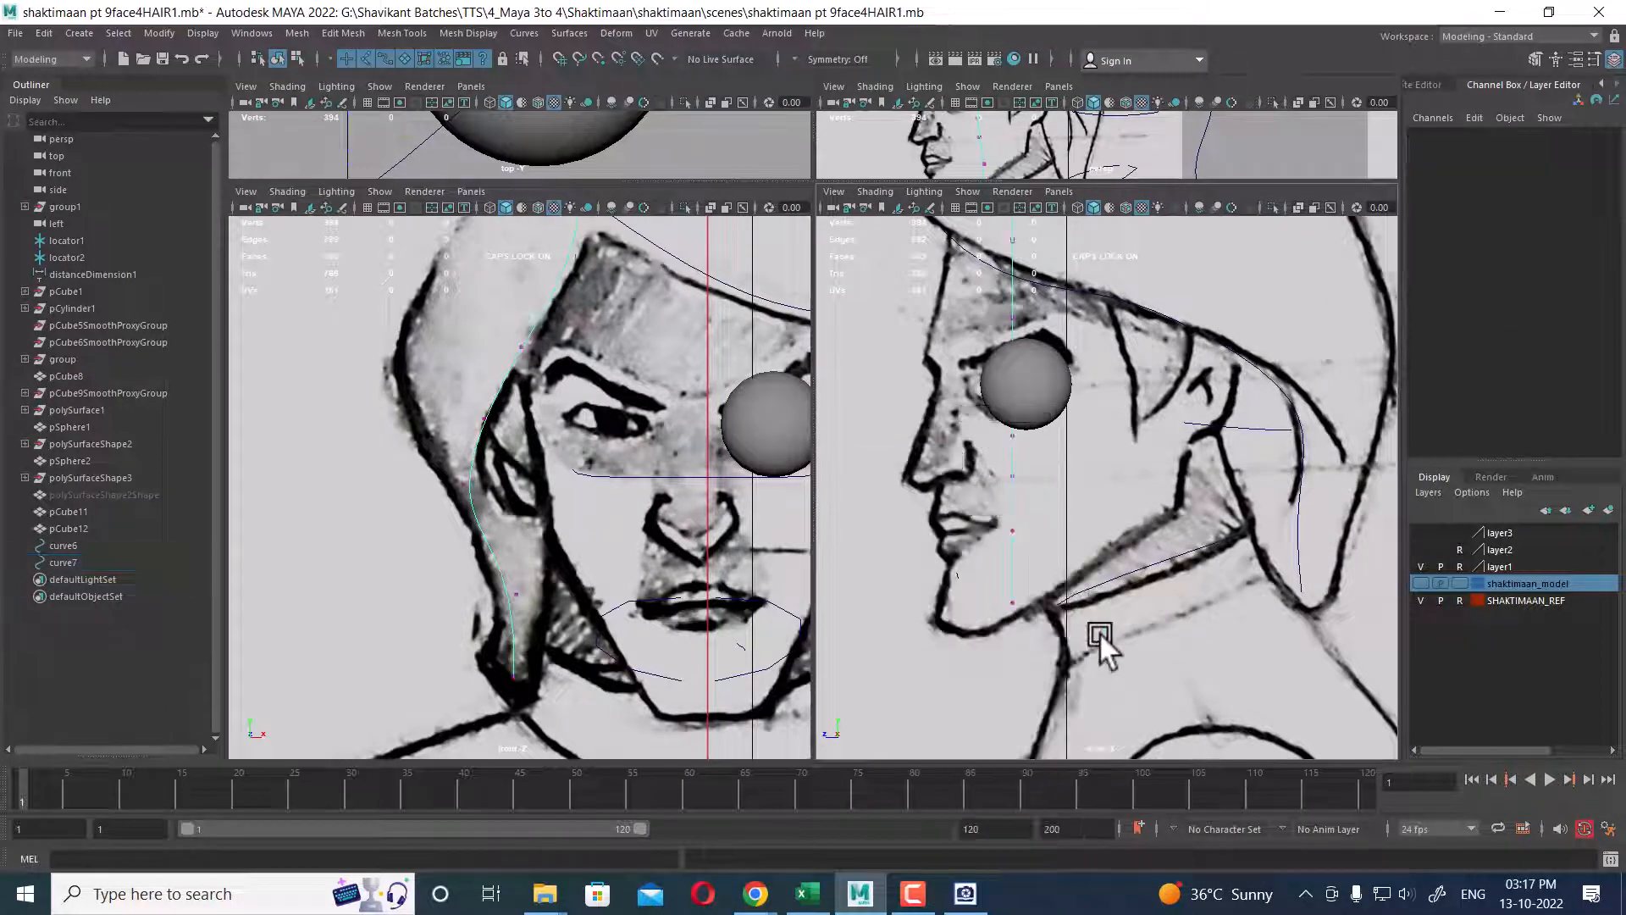
{"action": "left_click", "coordinate": [1013, 603]}
{"action": "key", "text": "b"}
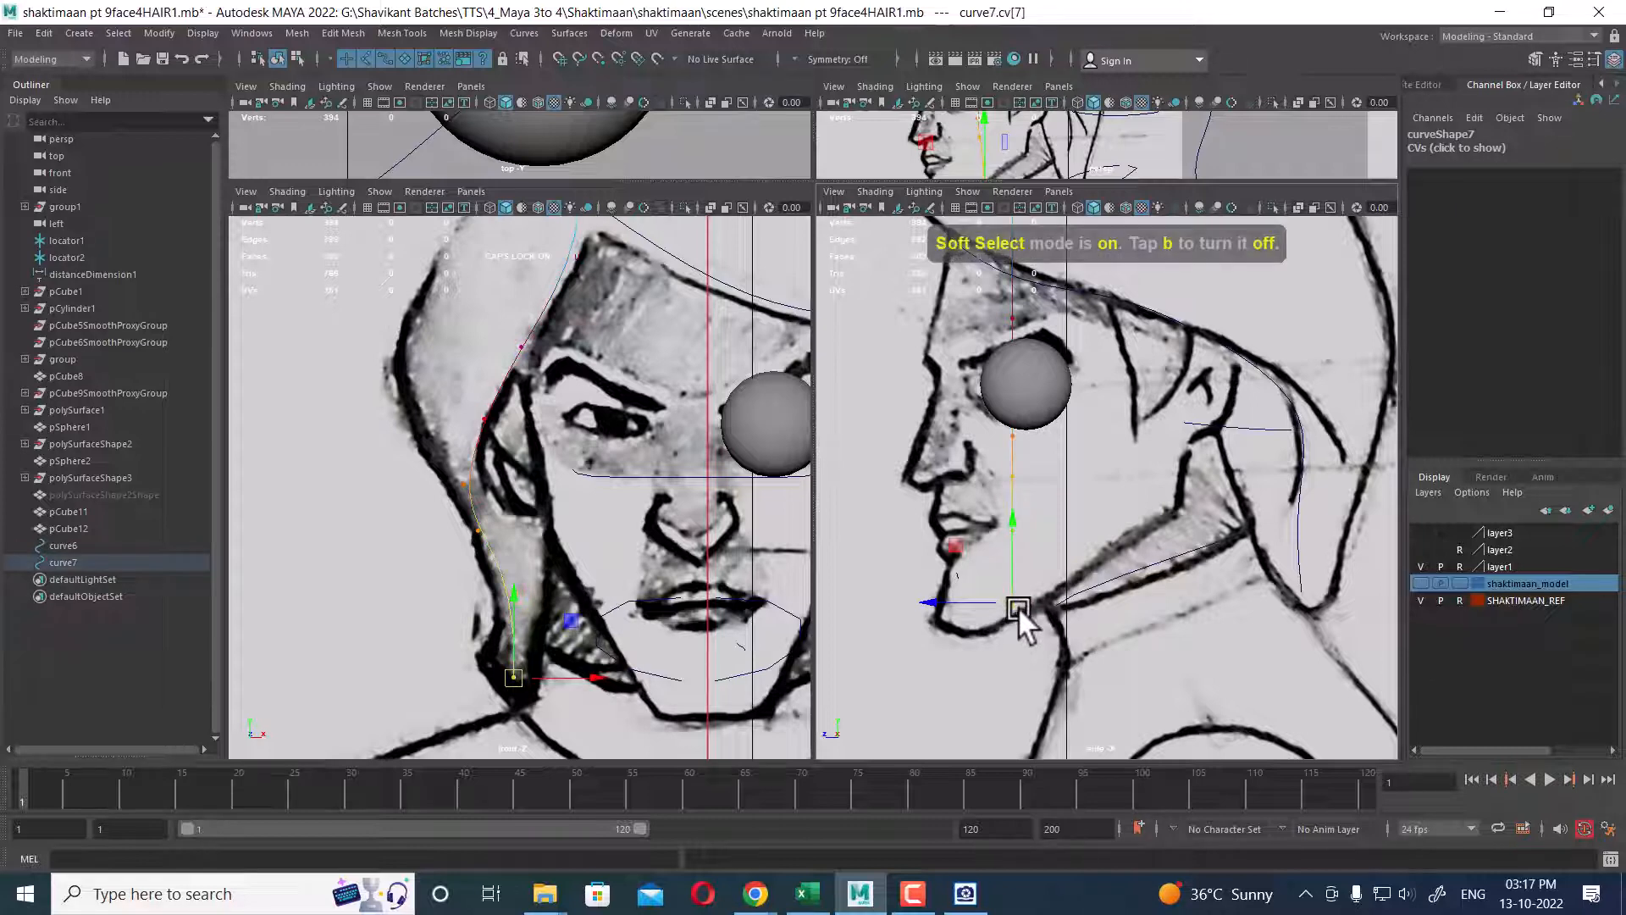
{"action": "left_click_drag", "start_coordinate": [1019, 606], "coordinate": [1270, 575]}
- Pull the second curve's top CV forward to the fringe in the side view and, with soft selection off, raise its forehead CV to the hairline
{"action": "middle_click_drag", "start_coordinate": [1031, 260], "coordinate": [1079, 436], "text": "alt"}
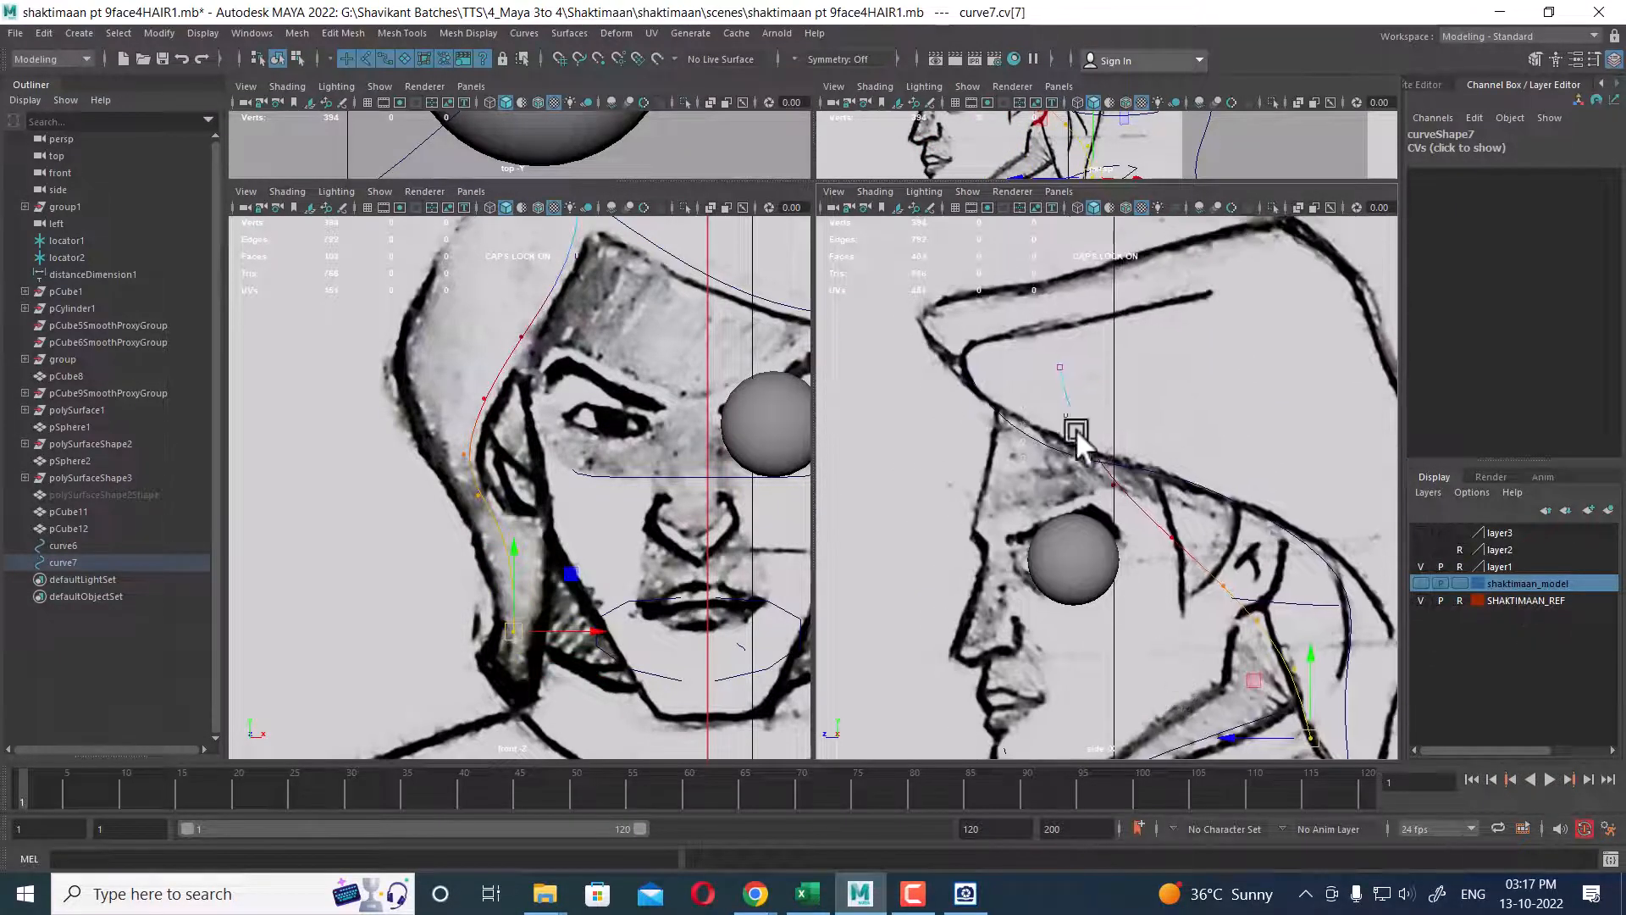
{"action": "left_click_drag", "start_coordinate": [1043, 343], "coordinate": [958, 365]}
{"action": "middle_click_drag", "start_coordinate": [450, 377], "coordinate": [468, 487], "text": "alt"}
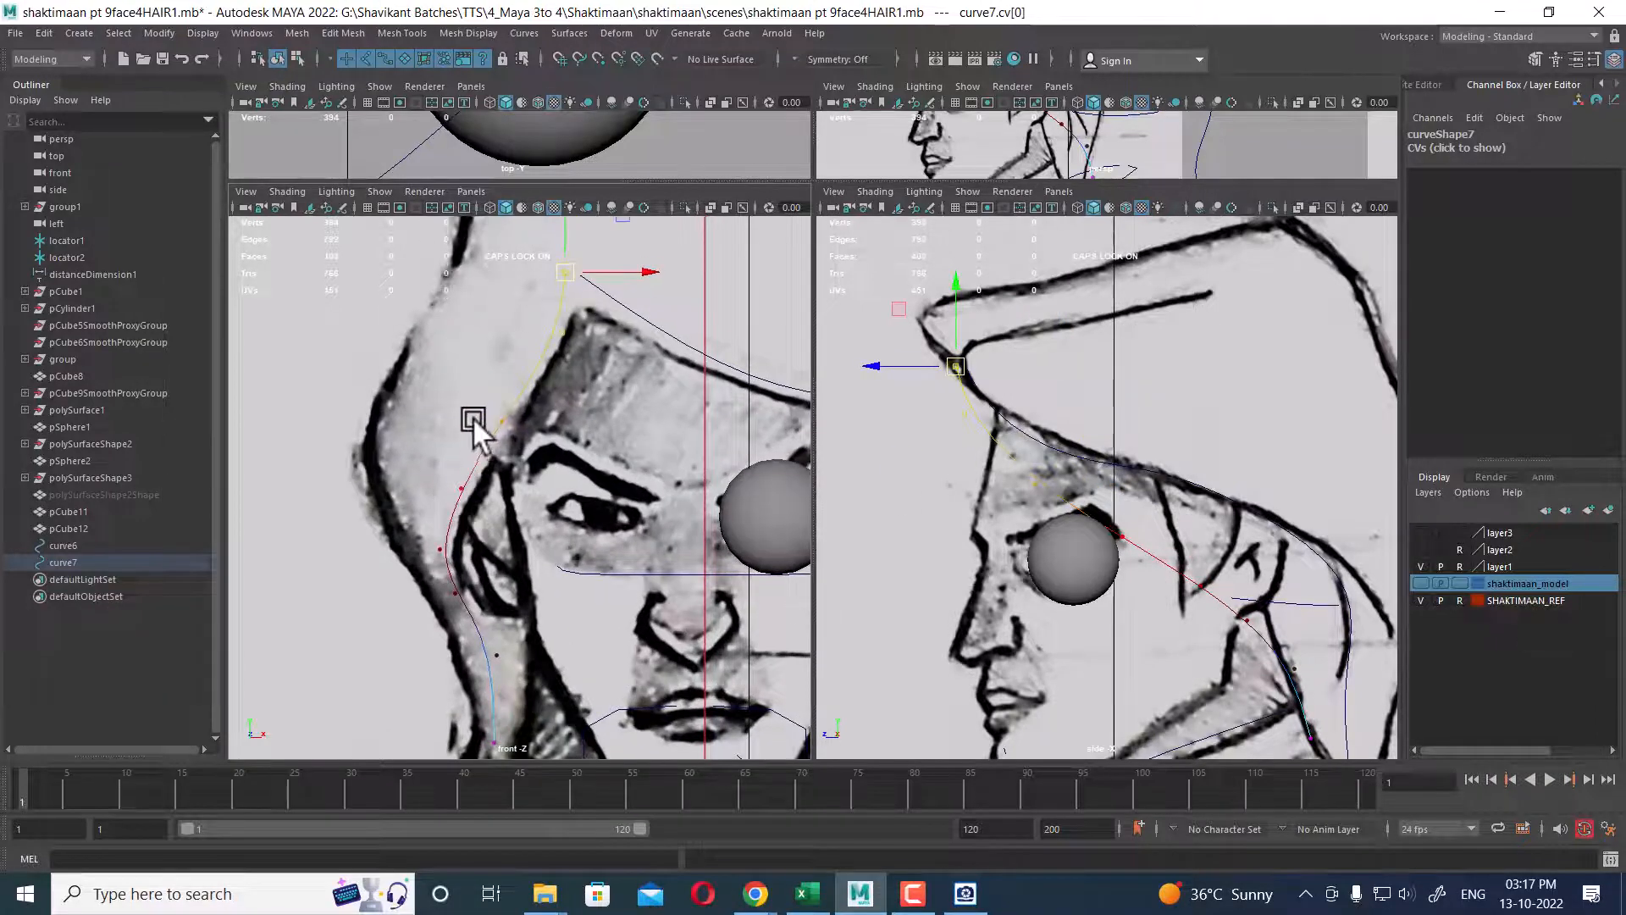
{"action": "left_click", "coordinate": [500, 424]}
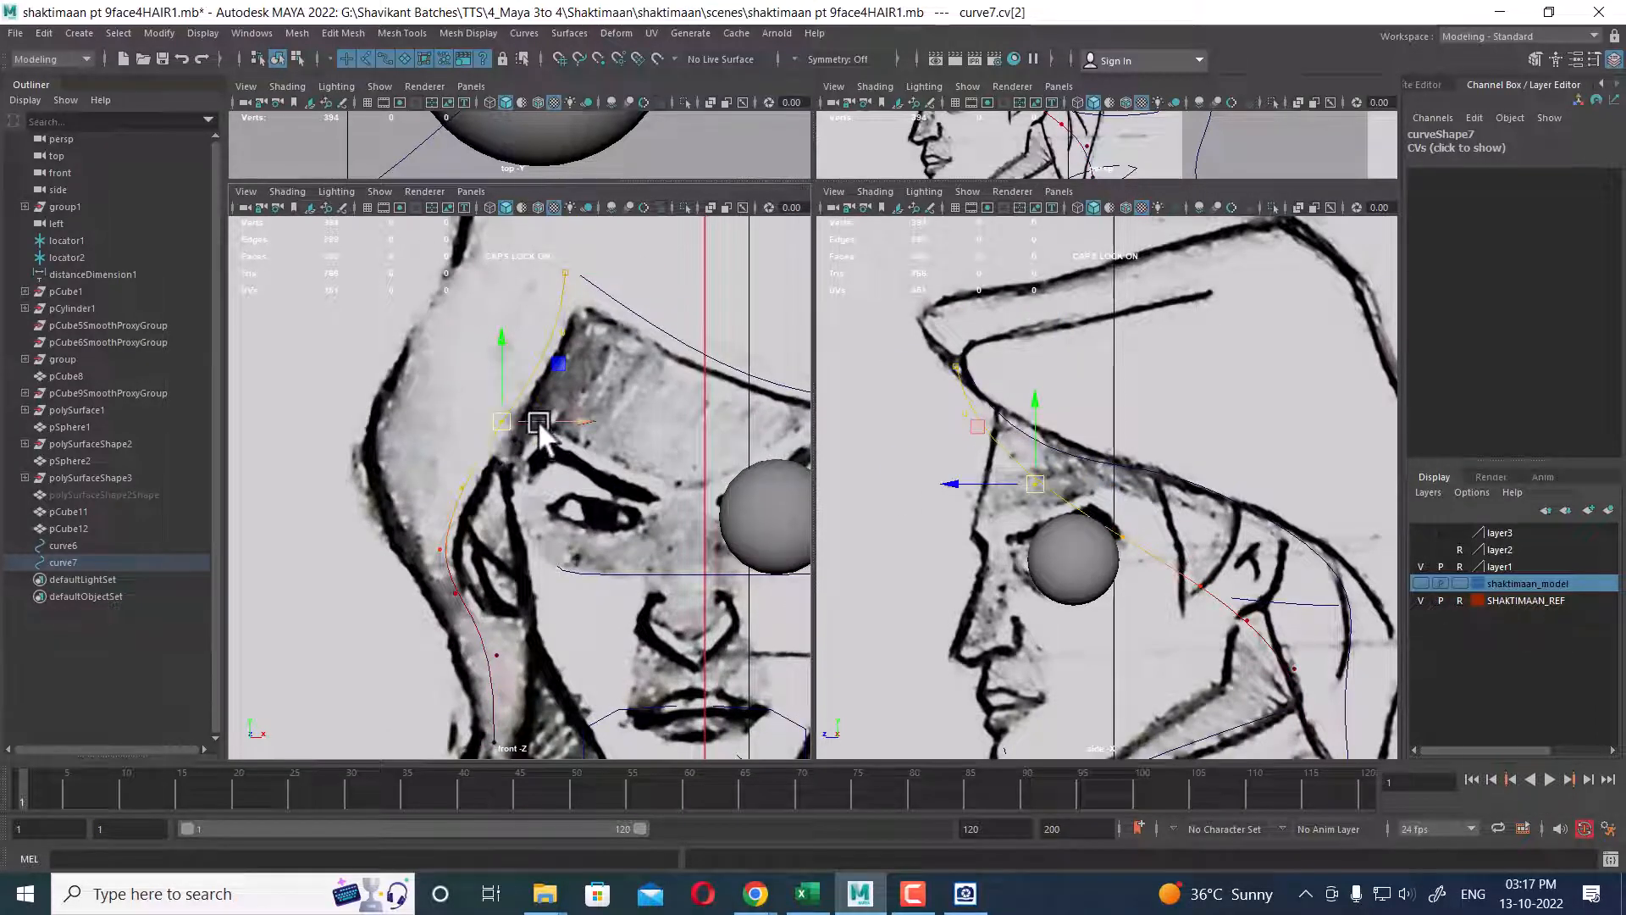
{"action": "key", "text": "b"}
{"action": "left_click_drag", "start_coordinate": [545, 431], "coordinate": [491, 439]}
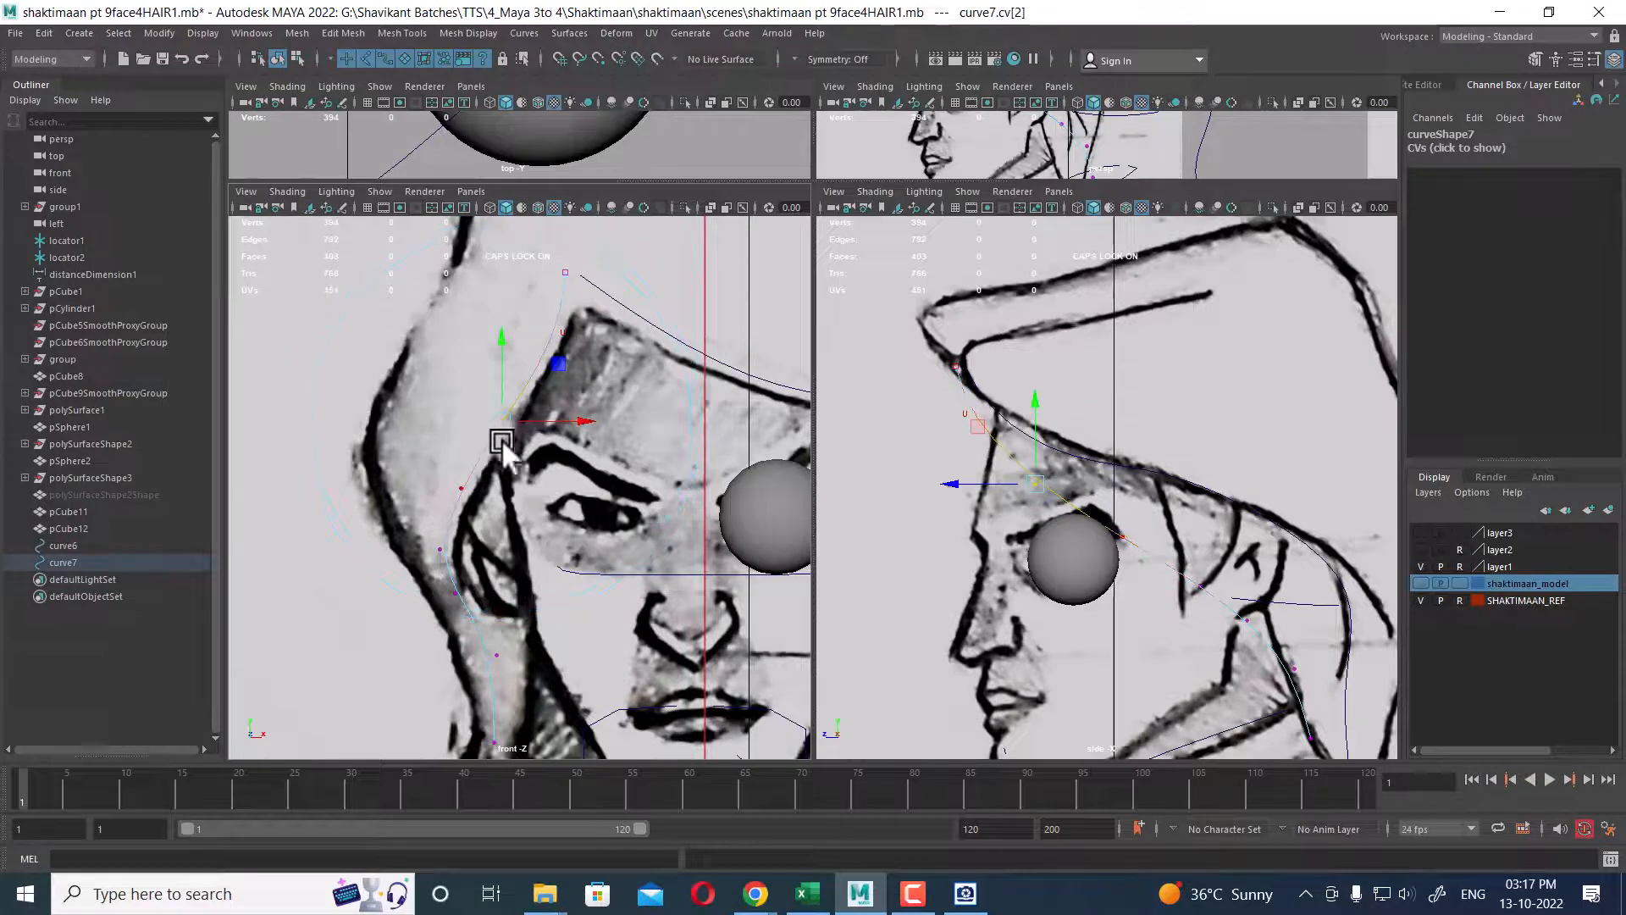
{"action": "left_click_drag", "start_coordinate": [1045, 484], "coordinate": [1041, 434]}
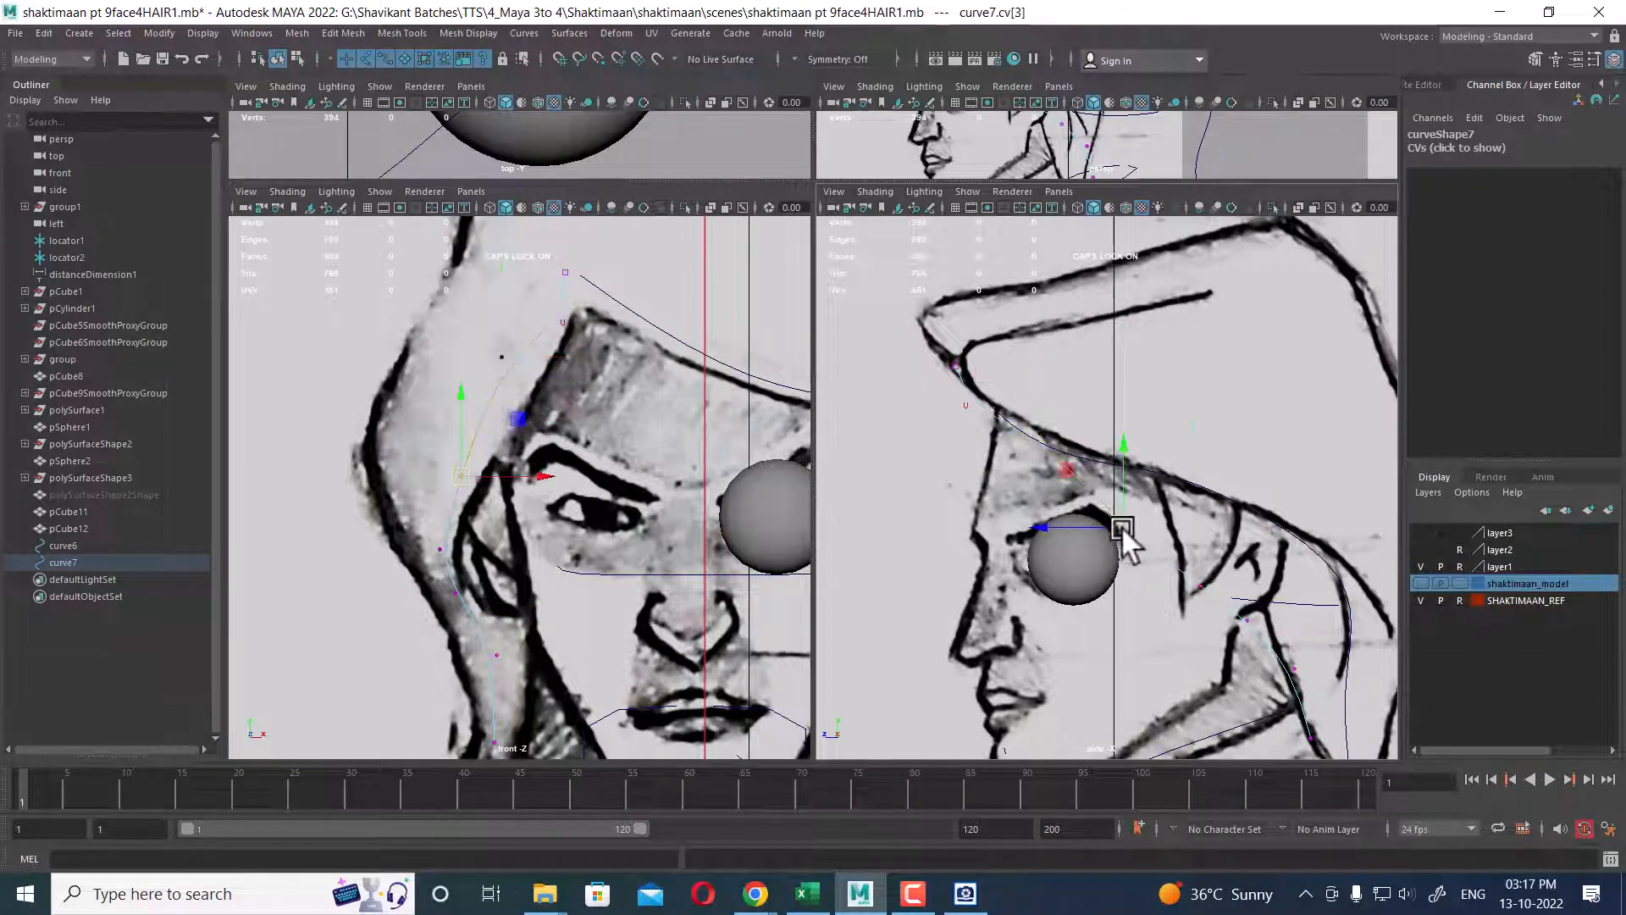
- Fit the CVs between the temple and the ear to the drawn hairline in the side view
{"action": "left_click", "coordinate": [1191, 488]}
{"action": "middle_click_drag", "start_coordinate": [1191, 488], "coordinate": [1015, 401], "text": "alt"}
{"action": "mouse_move", "coordinate": [1074, 472]}
{"action": "left_mouse_down"}
{"action": "mouse_move", "coordinate": [1034, 502]}
{"action": "mouse_move", "coordinate": [1065, 483]}
{"action": "left_mouse_up"}
{"action": "left_click", "coordinate": [1087, 529]}
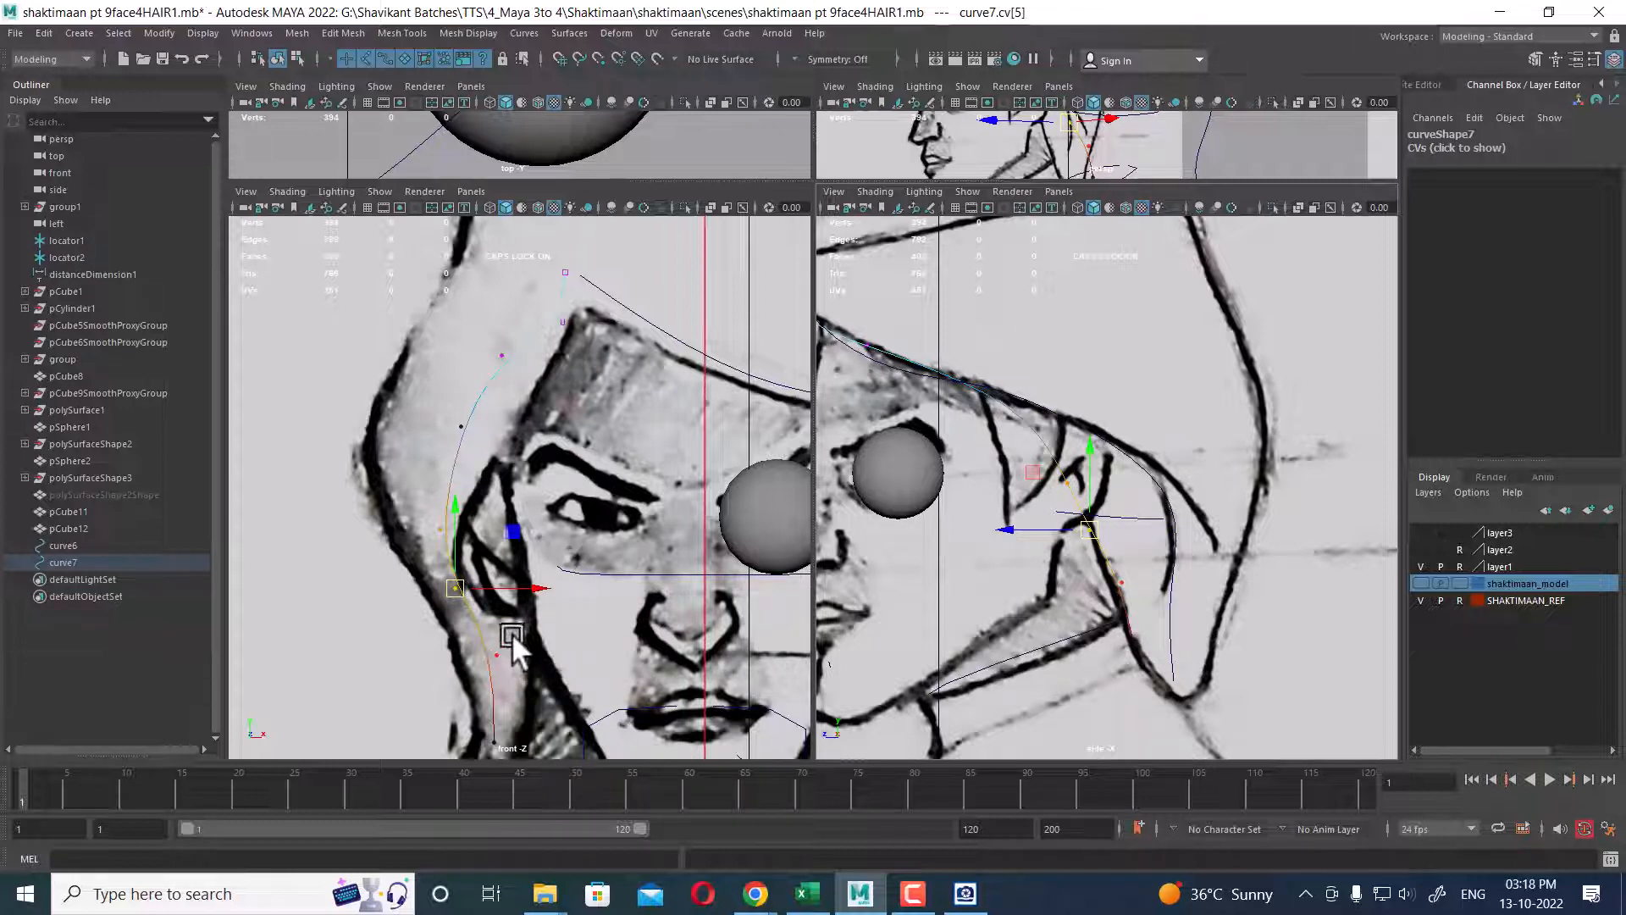
- Adjust the second curve's lower CVs to follow the side lock behind the neck in the side view
{"action": "scroll", "coordinate": [511, 633], "scroll_direction": "up", "scroll_amount": 1}
{"action": "middle_click_drag", "start_coordinate": [511, 633], "coordinate": [525, 556], "text": "alt"}
{"action": "left_click", "coordinate": [503, 514]}
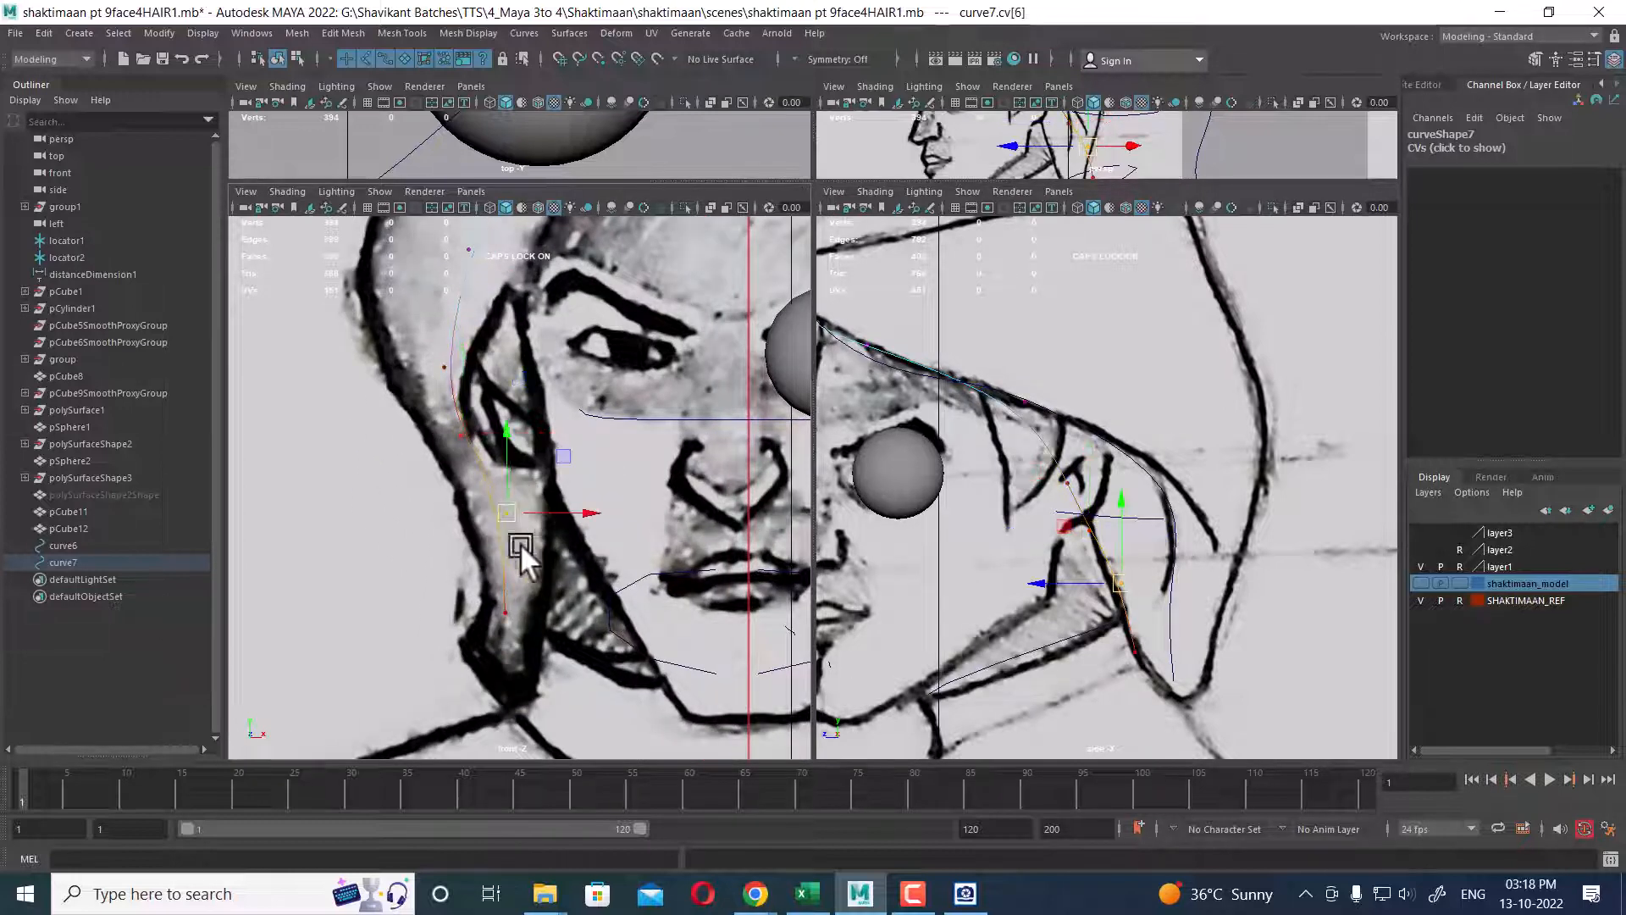
{"action": "left_click_drag", "start_coordinate": [1152, 635], "coordinate": [1113, 664]}
{"action": "left_click_drag", "start_coordinate": [1135, 652], "coordinate": [1151, 660]}
{"action": "middle_click_drag", "start_coordinate": [1077, 514], "coordinate": [1243, 707], "text": "alt"}
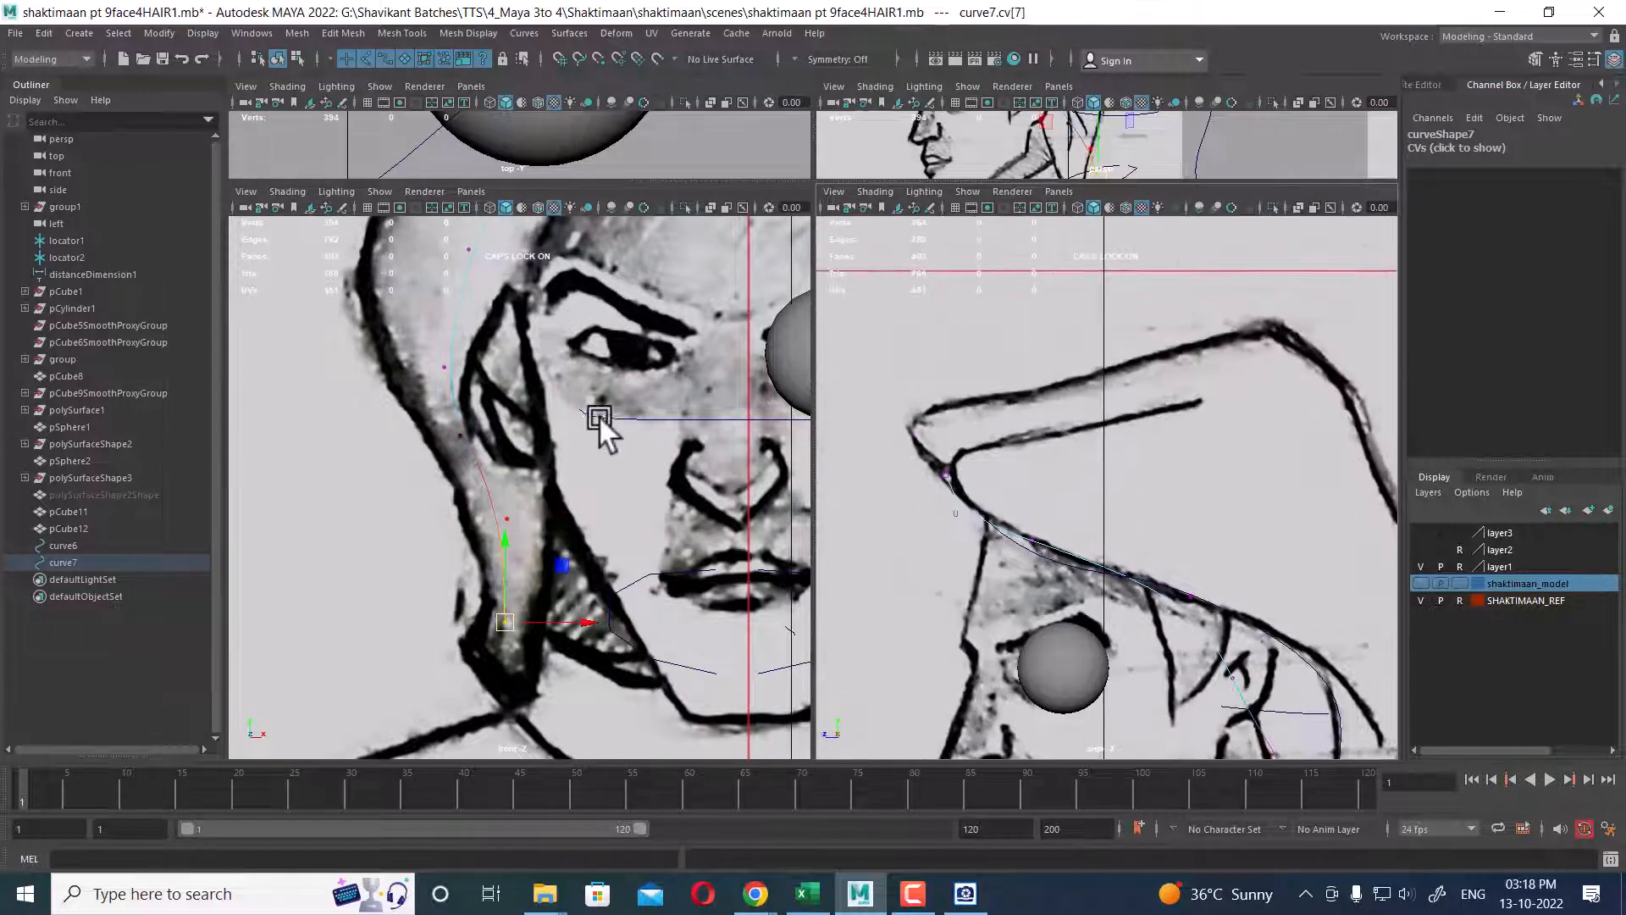
- Reposition the temple CV of the second curve, moving it forward in the side view and lowering it in the front view
{"action": "middle_click_drag", "start_coordinate": [493, 244], "coordinate": [487, 450], "text": "alt"}
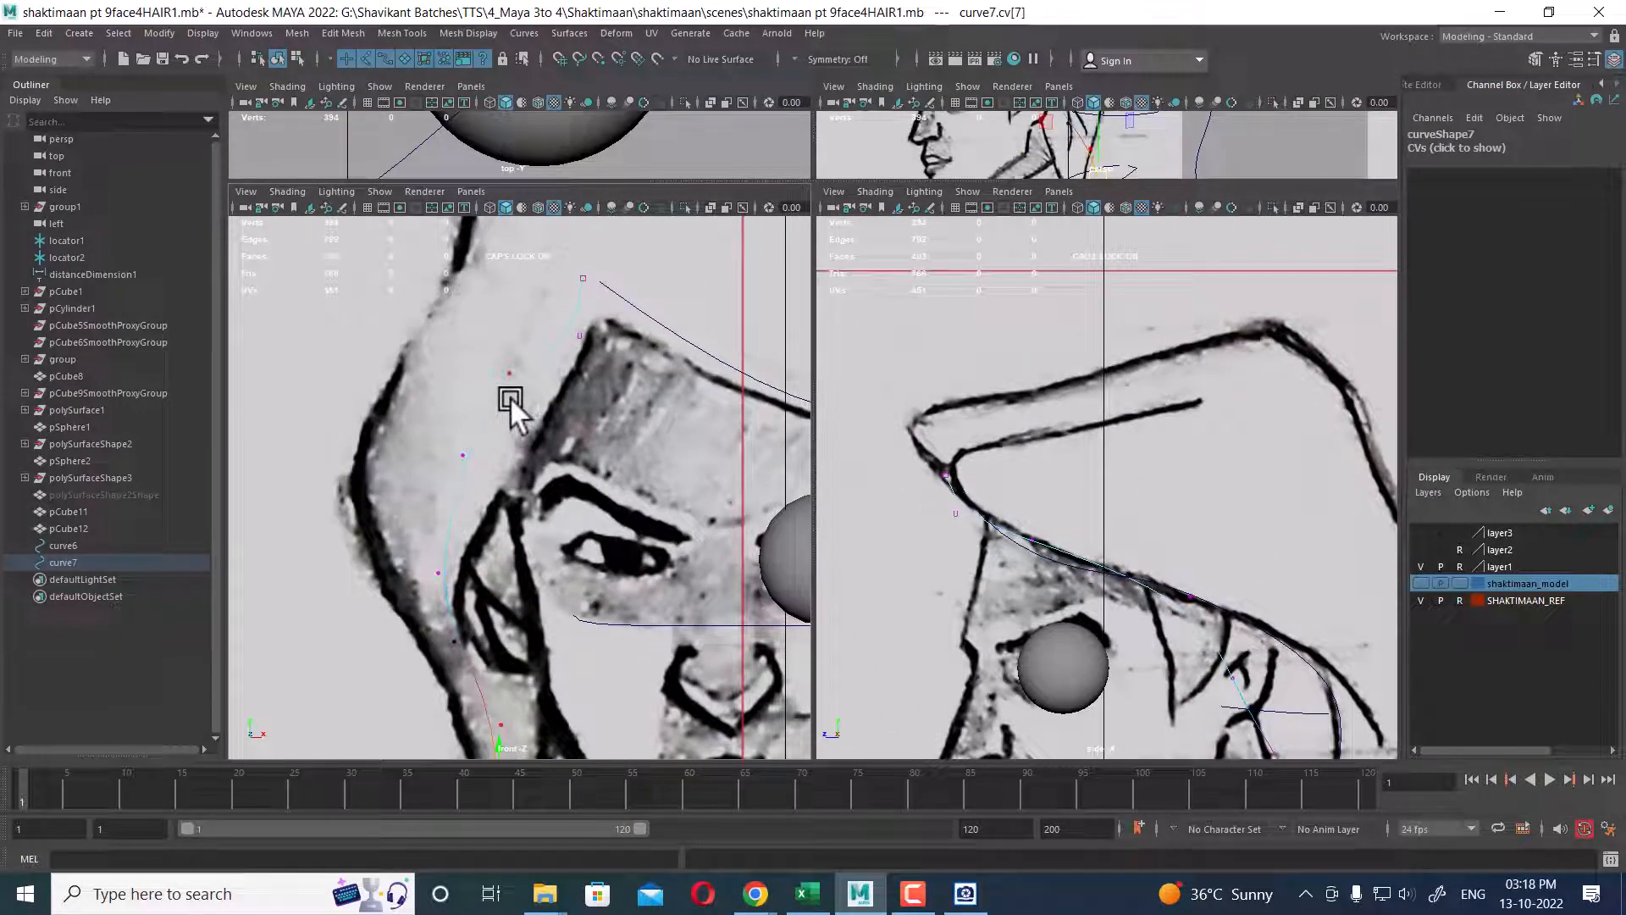
{"action": "left_click_drag", "start_coordinate": [439, 420], "coordinate": [486, 481]}
{"action": "scroll", "coordinate": [1093, 513], "scroll_direction": "up", "scroll_amount": 1}
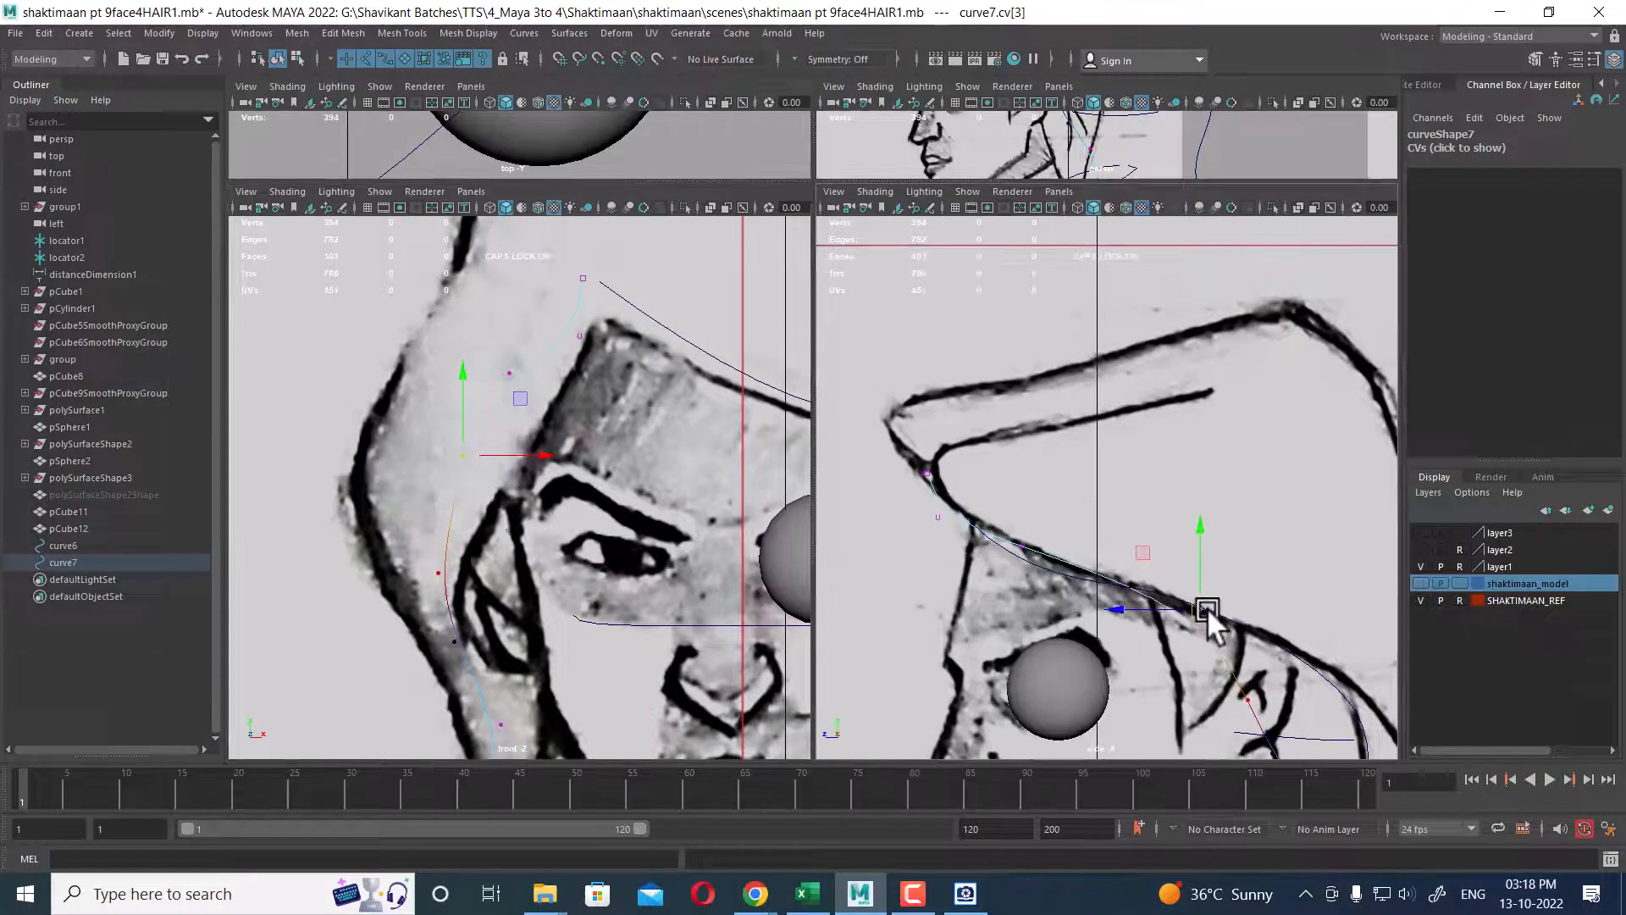
{"action": "left_click_drag", "start_coordinate": [1206, 607], "coordinate": [1161, 581]}
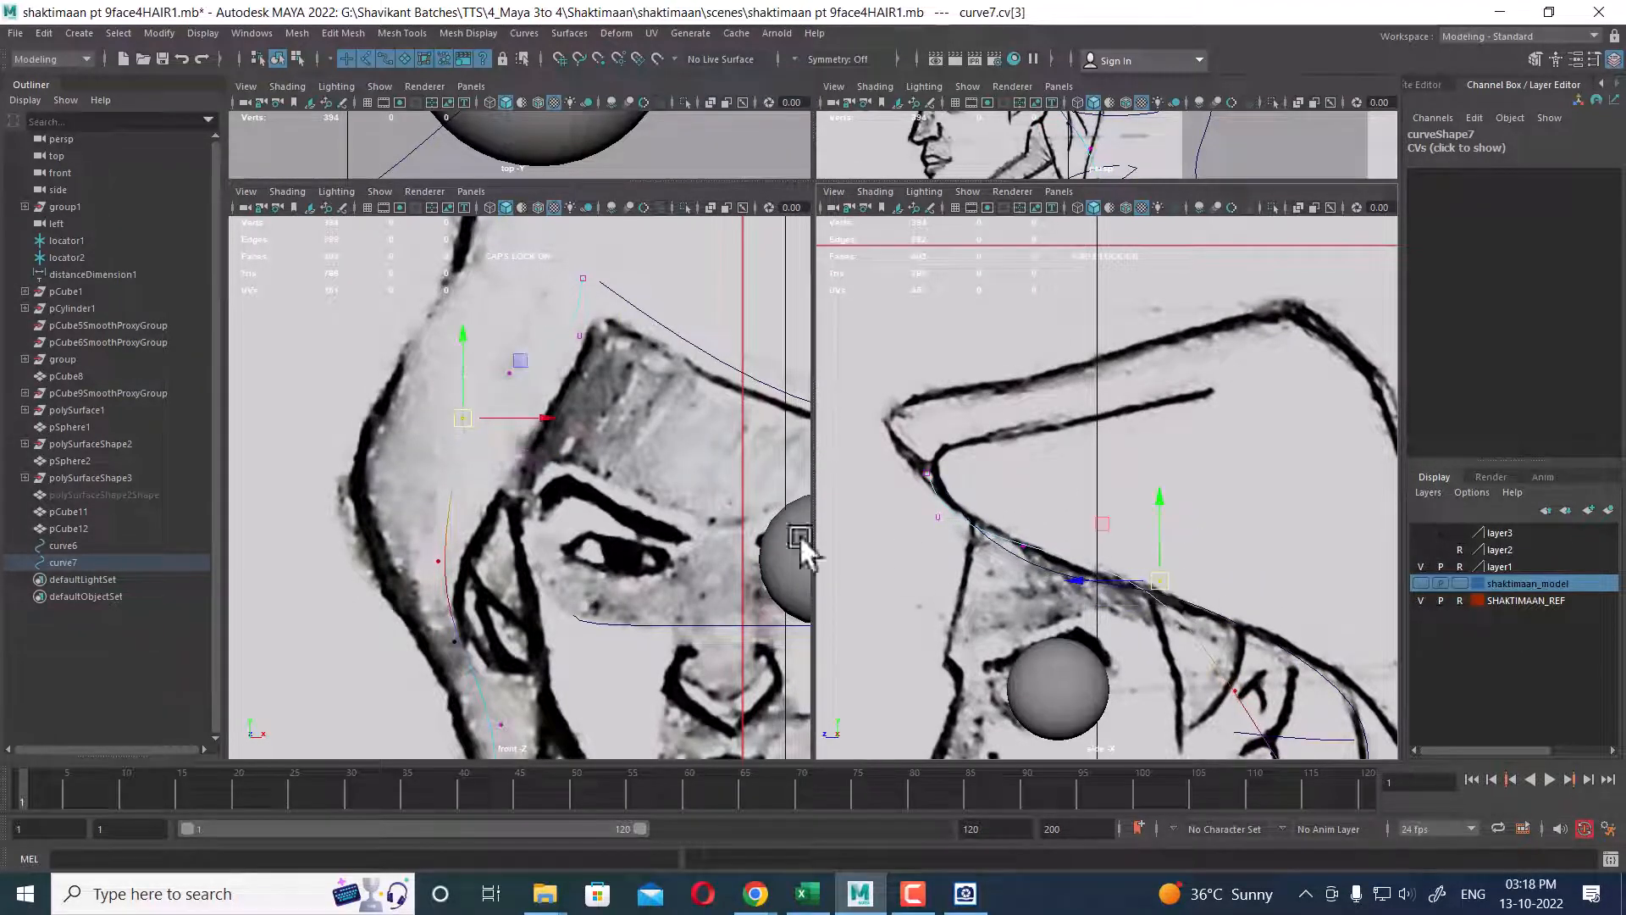
{"action": "left_click_drag", "start_coordinate": [463, 333], "coordinate": [542, 395]}
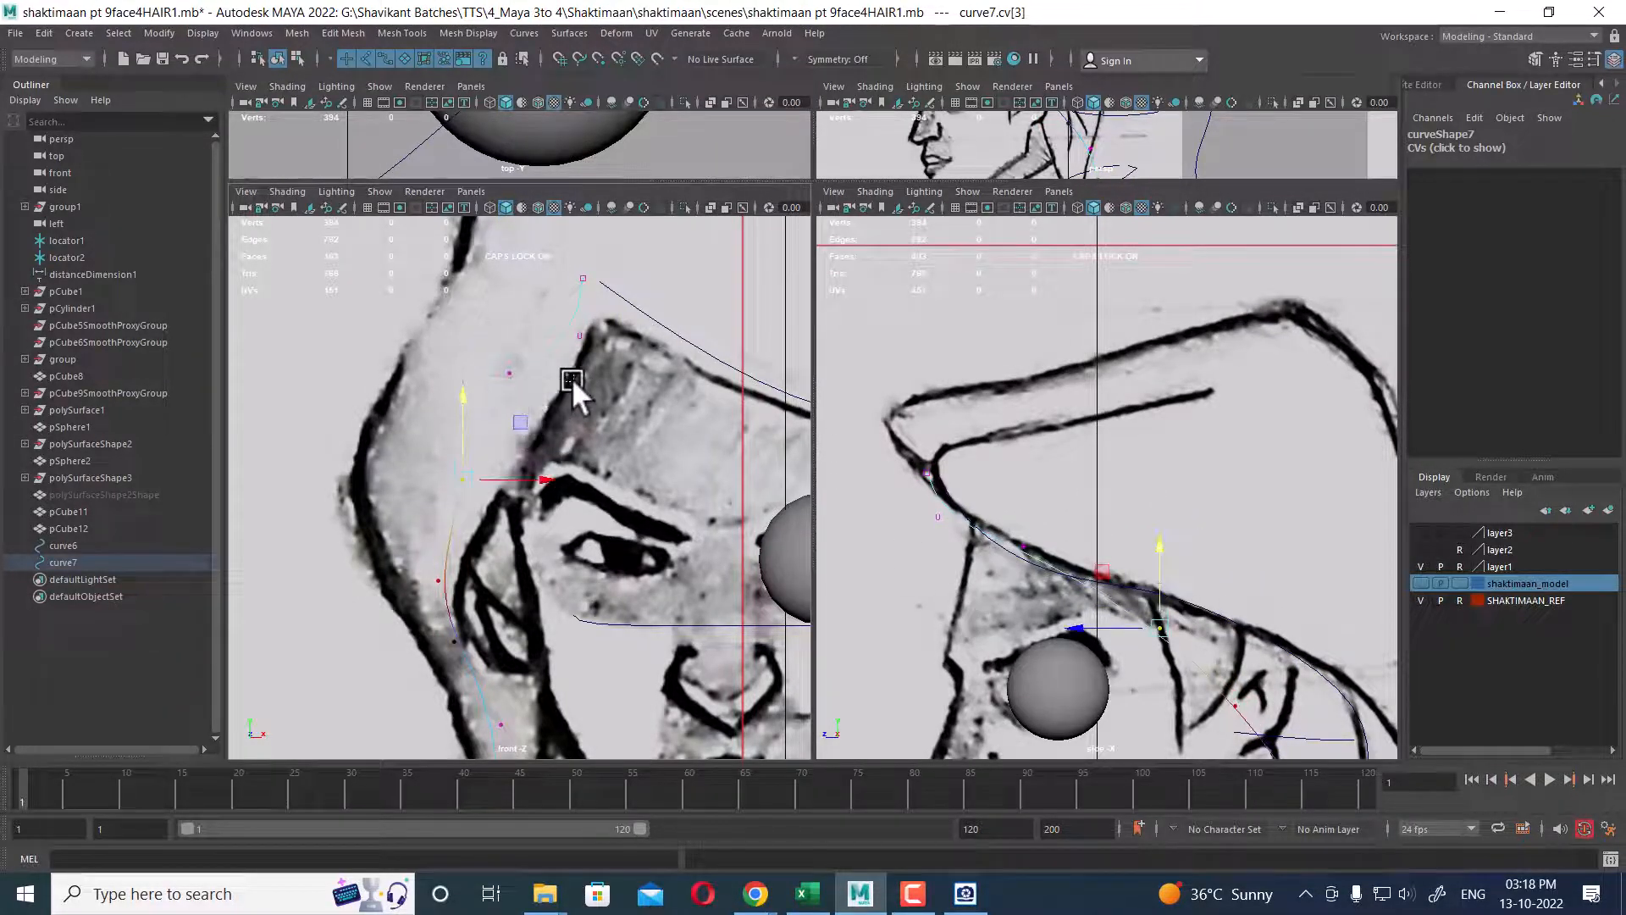
- Shift the curve's second and third CVs forward together, and raise the first CV toward the fringe tip in the side view
{"action": "left_click_drag", "start_coordinate": [486, 315], "coordinate": [586, 408]}
{"action": "scroll", "coordinate": [959, 504], "scroll_direction": "up", "scroll_amount": 2}
{"action": "key", "text": "r"}
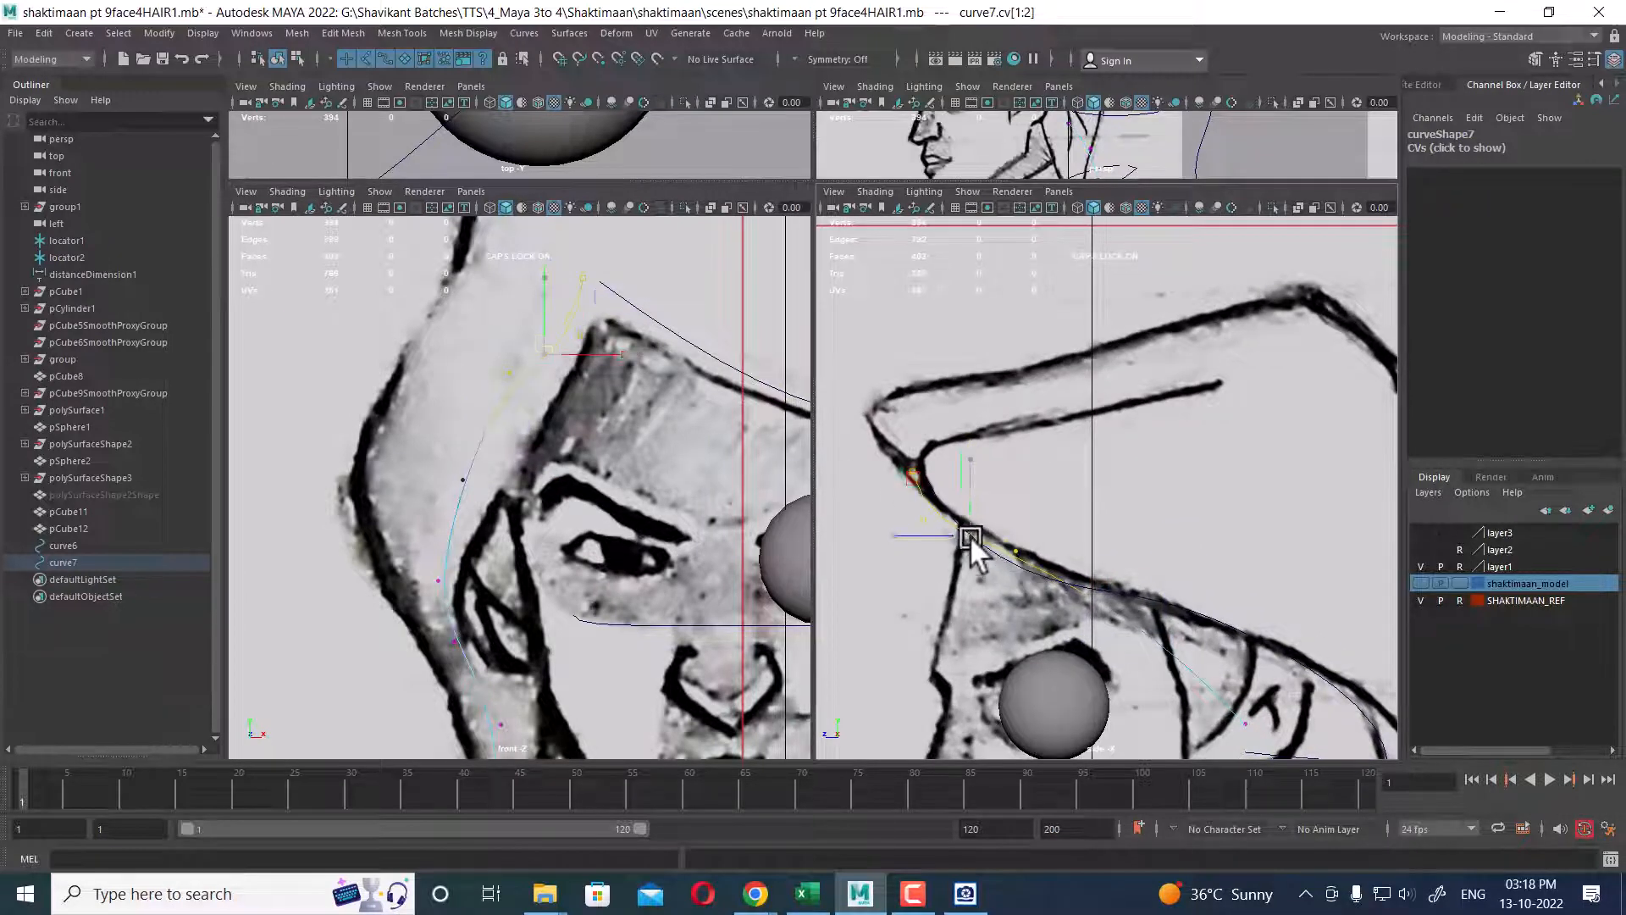
{"action": "left_click_drag", "start_coordinate": [970, 536], "coordinate": [926, 523]}
{"action": "mouse_move", "coordinate": [915, 428]}
{"action": "left_mouse_down"}
{"action": "mouse_move", "coordinate": [871, 492]}
{"action": "mouse_move", "coordinate": [904, 449]}
{"action": "left_mouse_up"}
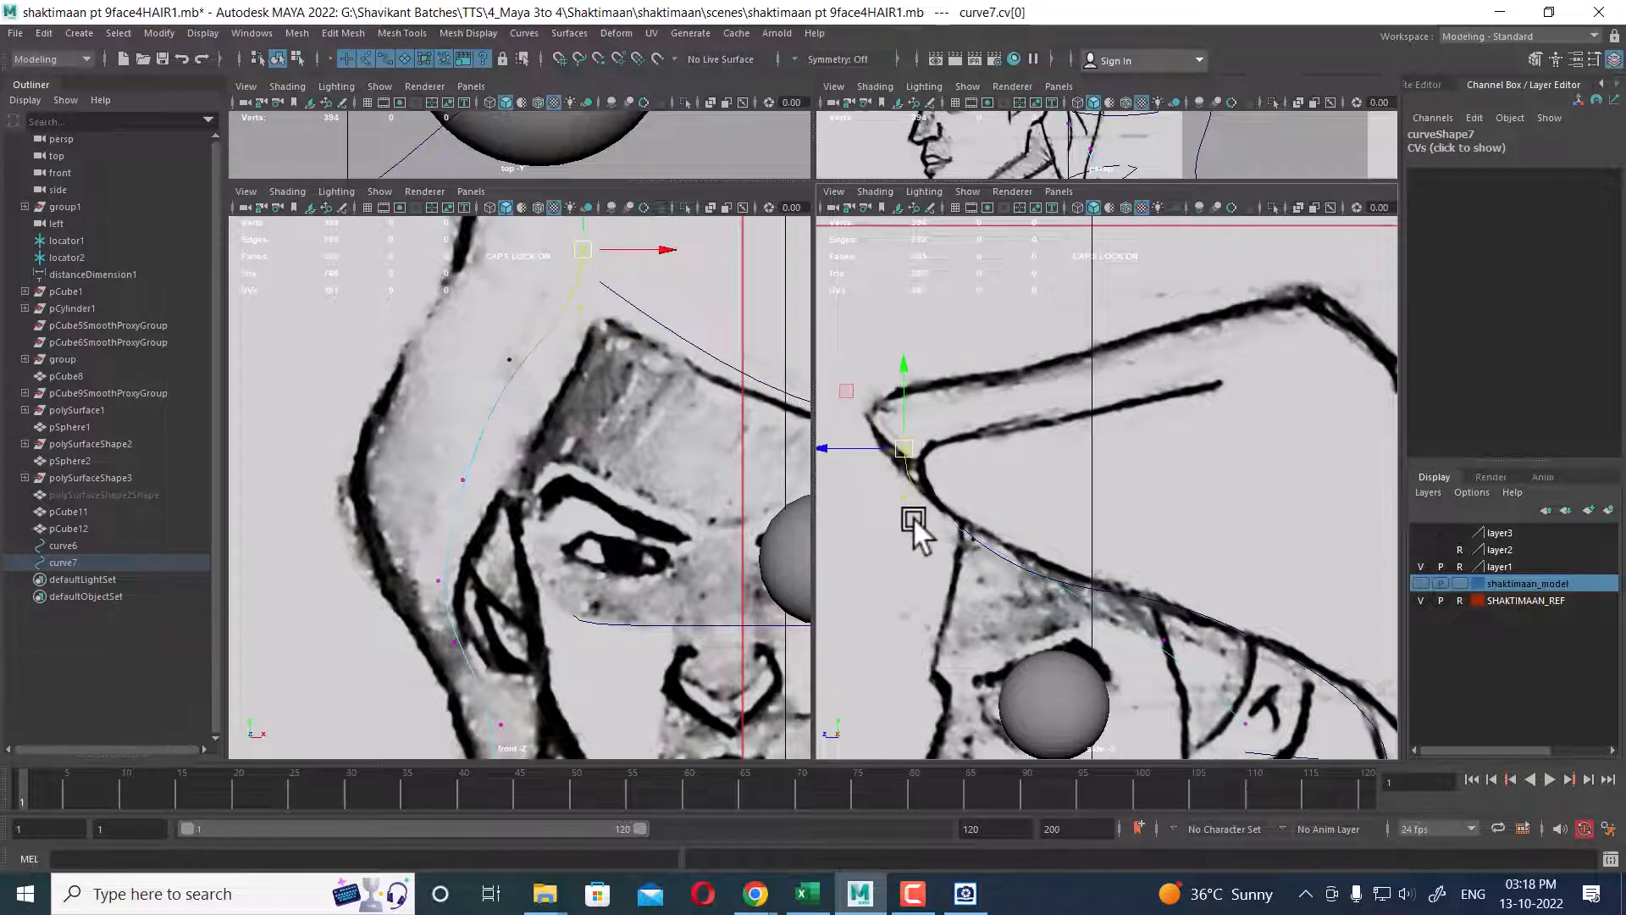
- Shape the curve's fringe end by placing its second CV lower and outward and its first CV near the other curve's start in the front view
{"action": "left_click", "coordinate": [905, 512]}
{"action": "left_click_drag", "start_coordinate": [902, 508], "coordinate": [871, 460]}
{"action": "middle_click_drag", "start_coordinate": [554, 410], "coordinate": [564, 525], "text": "alt"}
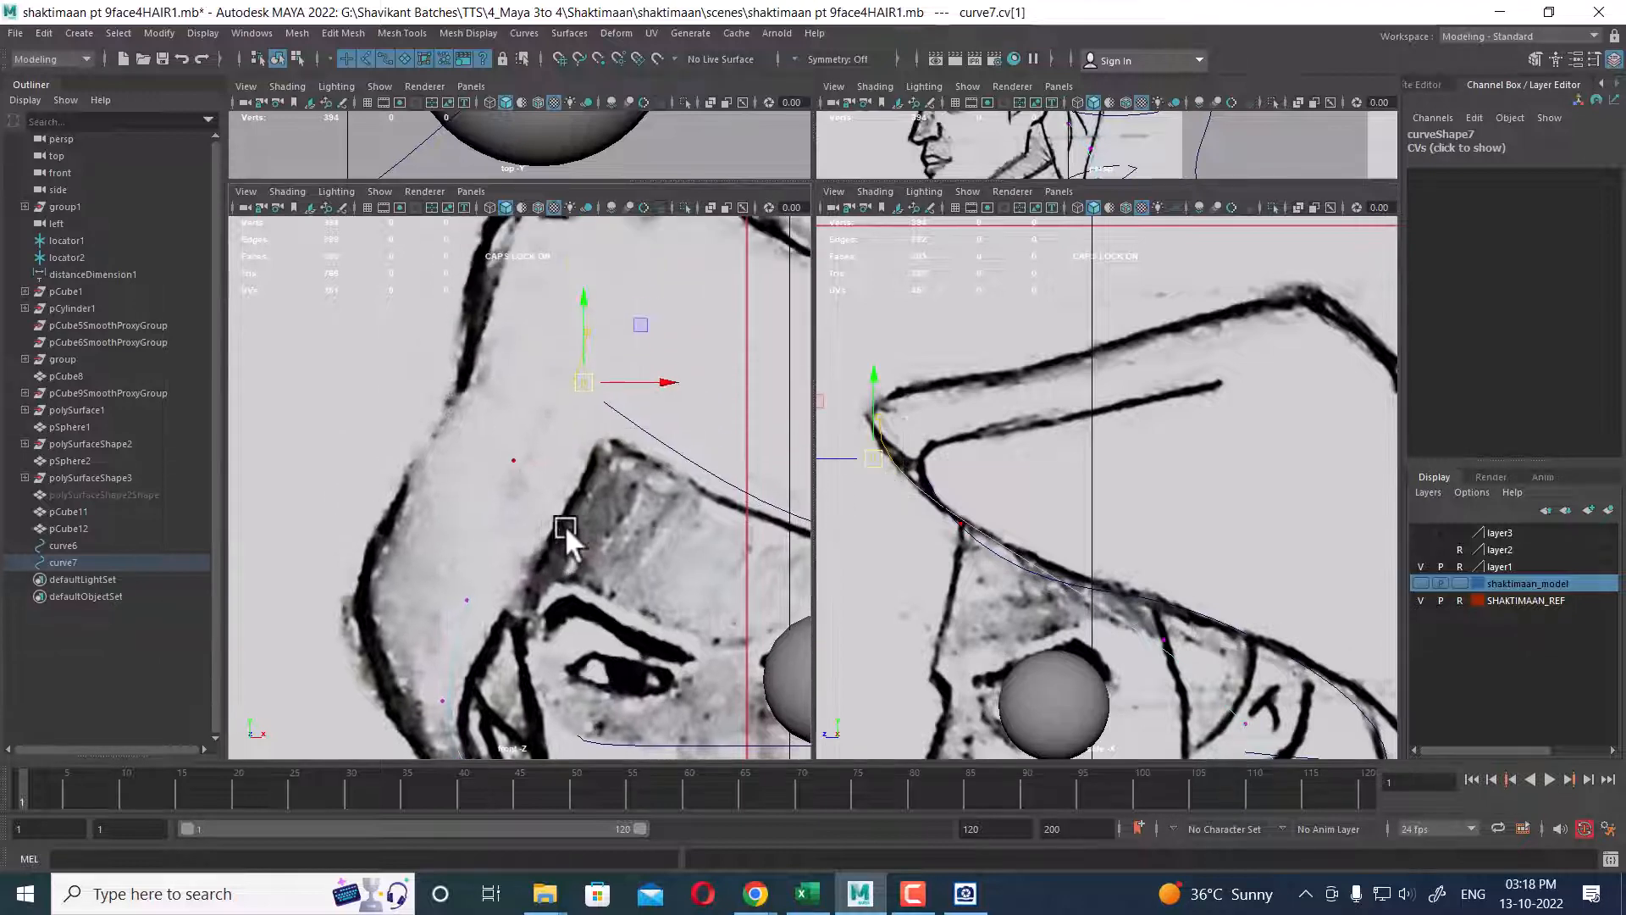
{"action": "left_click_drag", "start_coordinate": [584, 386], "coordinate": [552, 431]}
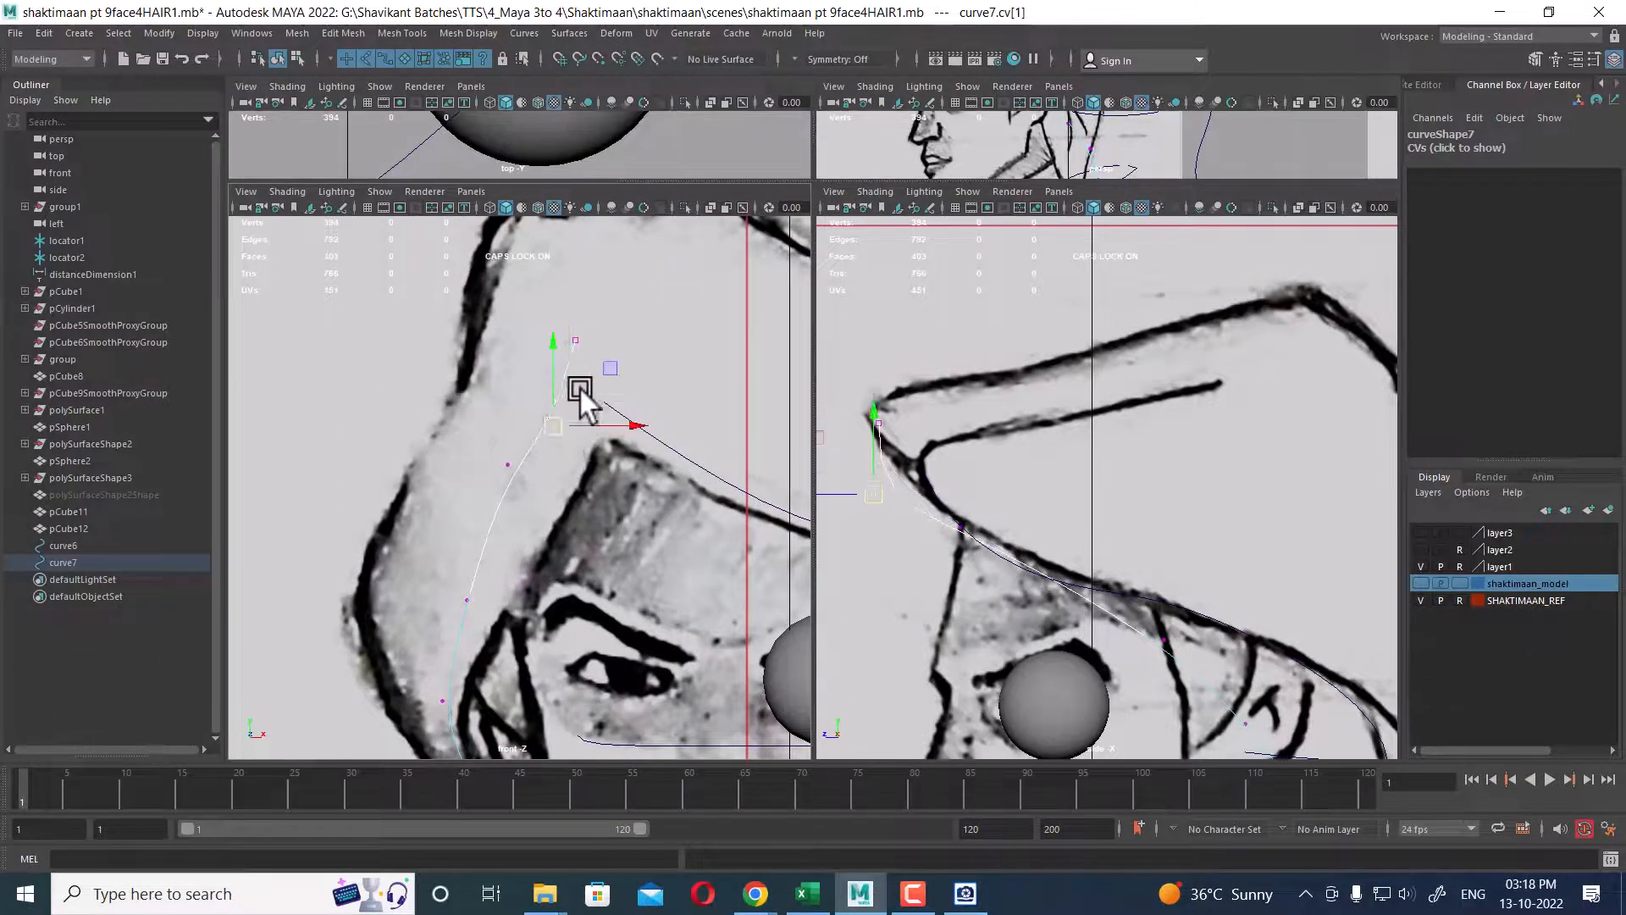
{"action": "left_click", "coordinate": [577, 339]}
{"action": "left_click_drag", "start_coordinate": [582, 337], "coordinate": [601, 383]}
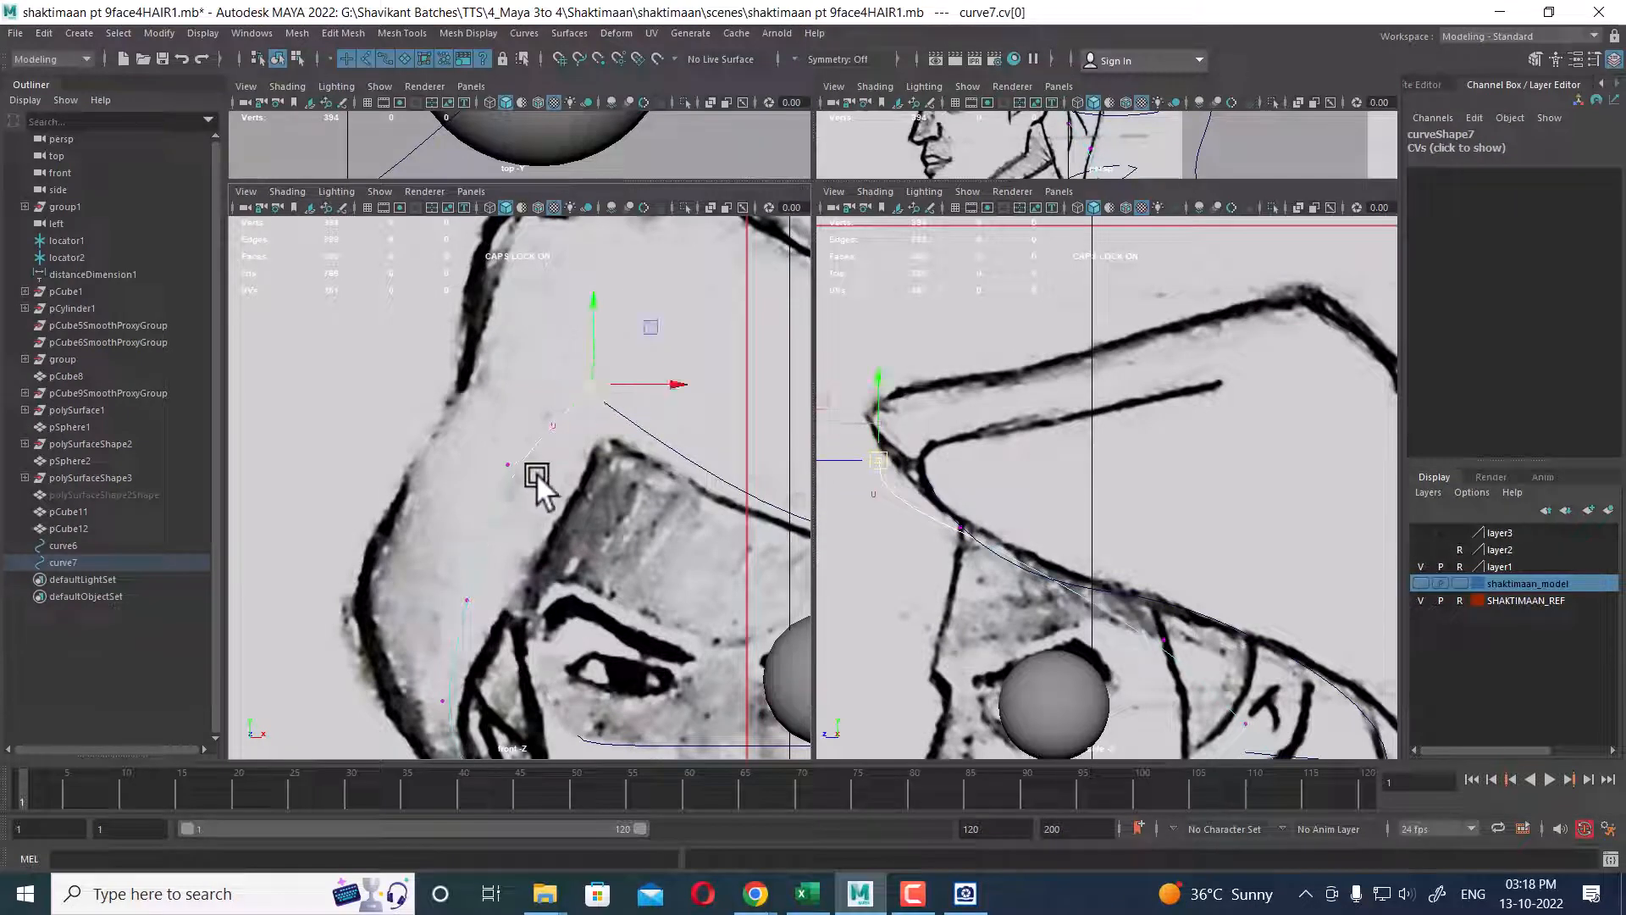
- Fine-tune the second and third CVs in both views to round the curve from the parting down toward the temple
{"action": "left_click", "coordinate": [508, 465]}
{"action": "left_click_drag", "start_coordinate": [508, 468], "coordinate": [476, 518]}
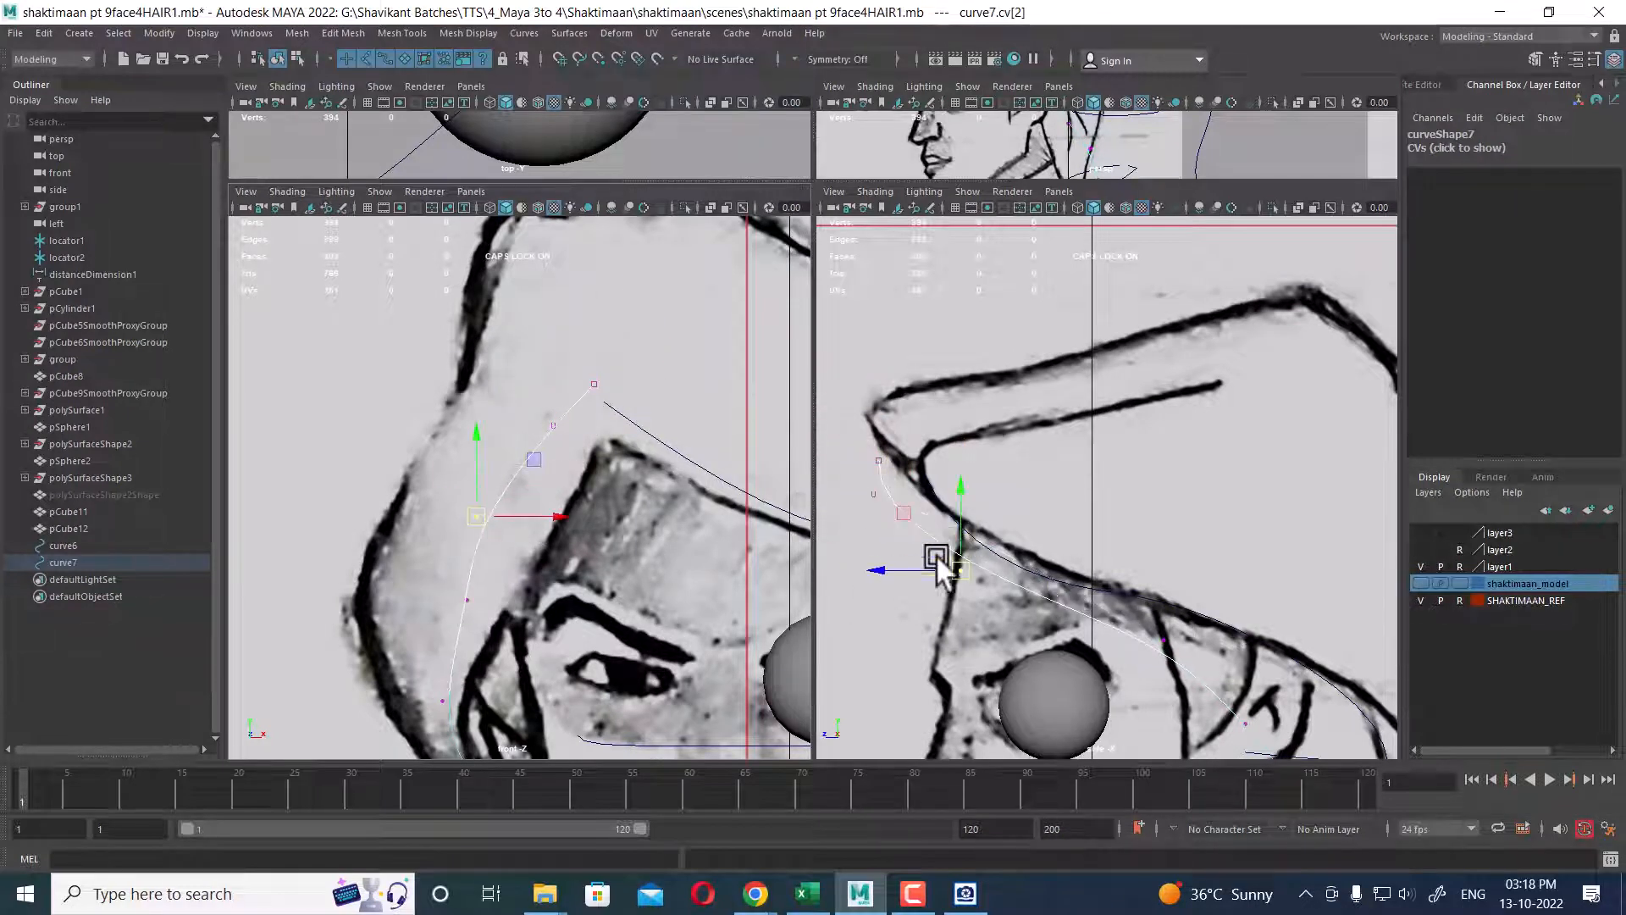
{"action": "right_click_drag", "start_coordinate": [937, 556], "coordinate": [955, 565], "text": "alt"}
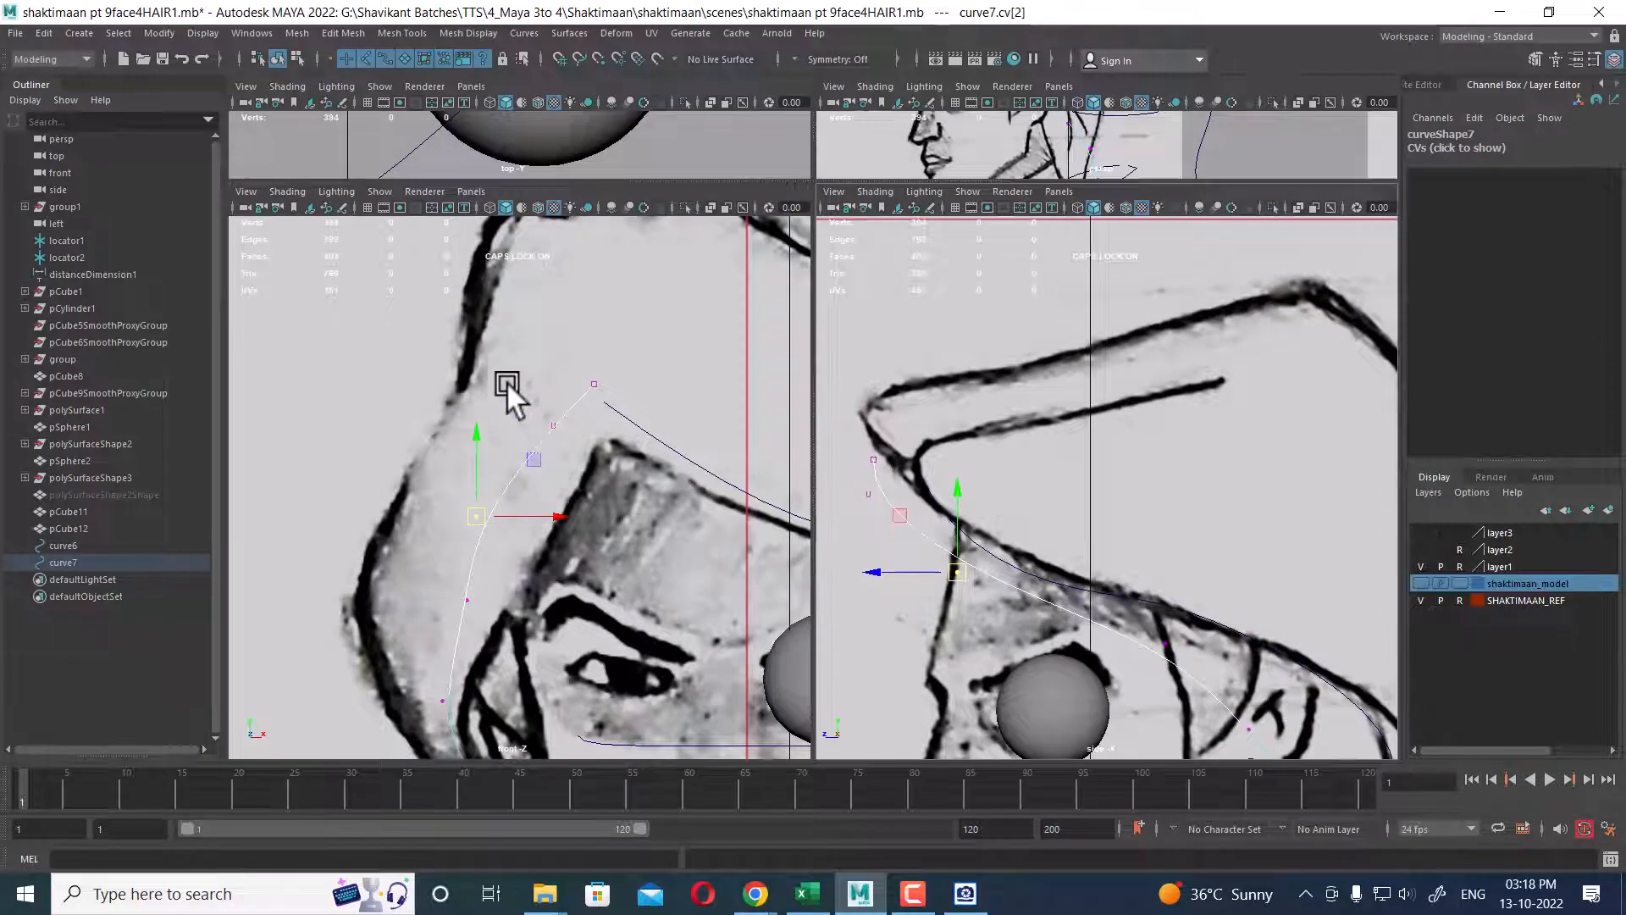
{"action": "left_click_drag", "start_coordinate": [508, 385], "coordinate": [559, 460]}
{"action": "left_click", "coordinate": [545, 424]}
{"action": "left_click_drag", "start_coordinate": [875, 492], "coordinate": [878, 490]}
{"action": "mouse_move", "coordinate": [972, 546]}
{"action": "left_mouse_down"}
{"action": "mouse_move", "coordinate": [942, 592]}
{"action": "mouse_move", "coordinate": [967, 576]}
{"action": "left_mouse_up"}
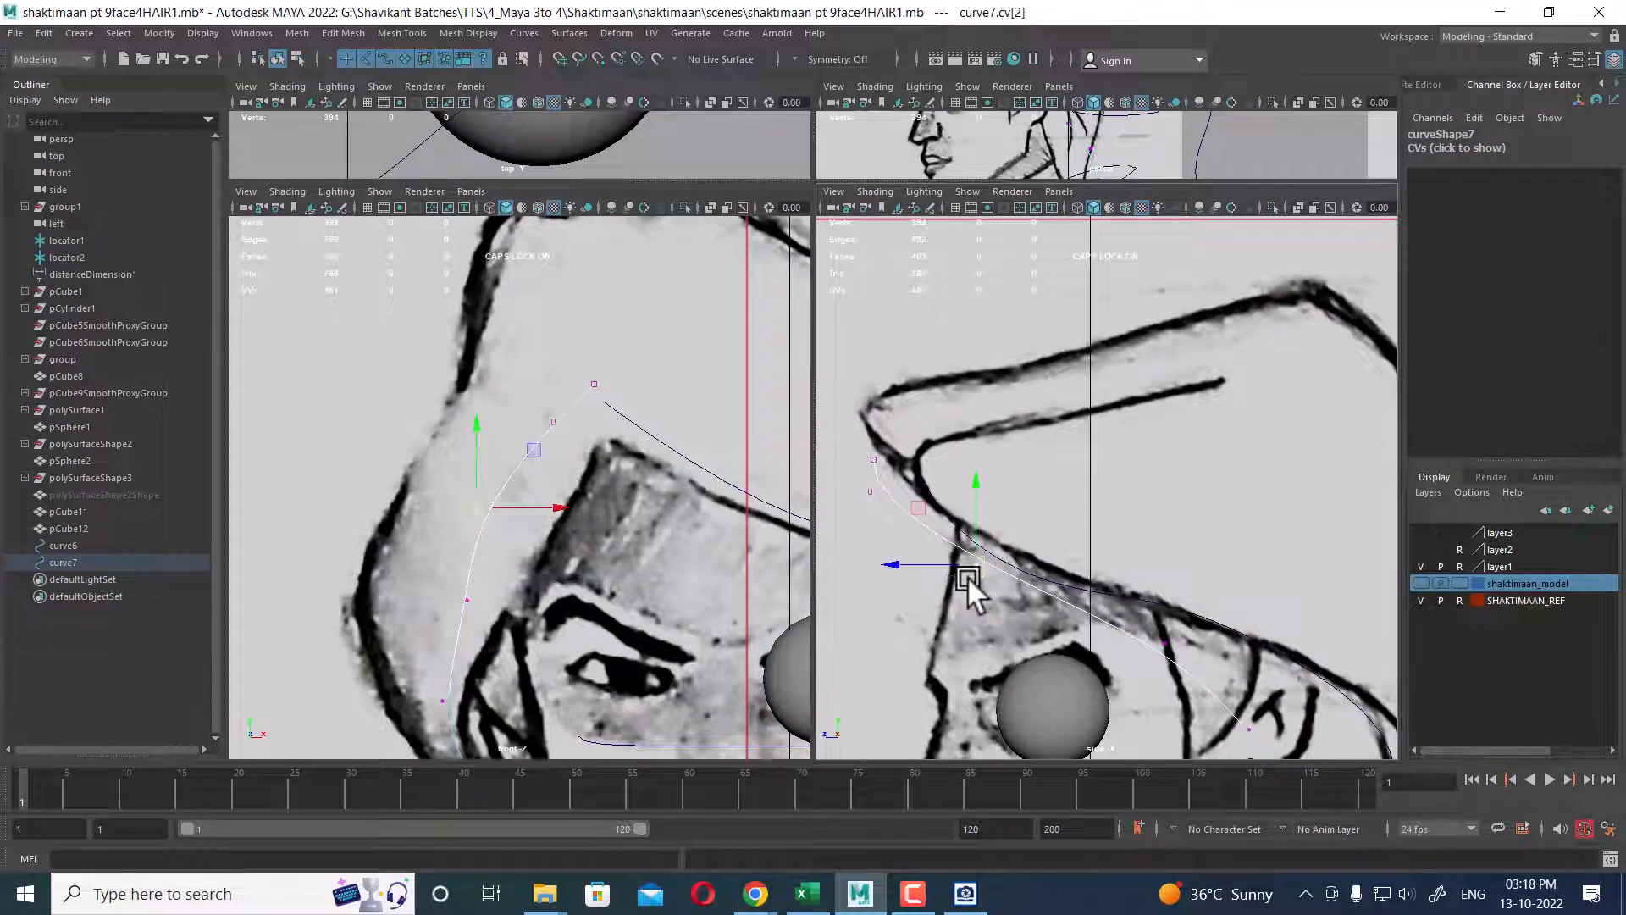
{"action": "left_click_drag", "start_coordinate": [478, 508], "coordinate": [469, 515]}
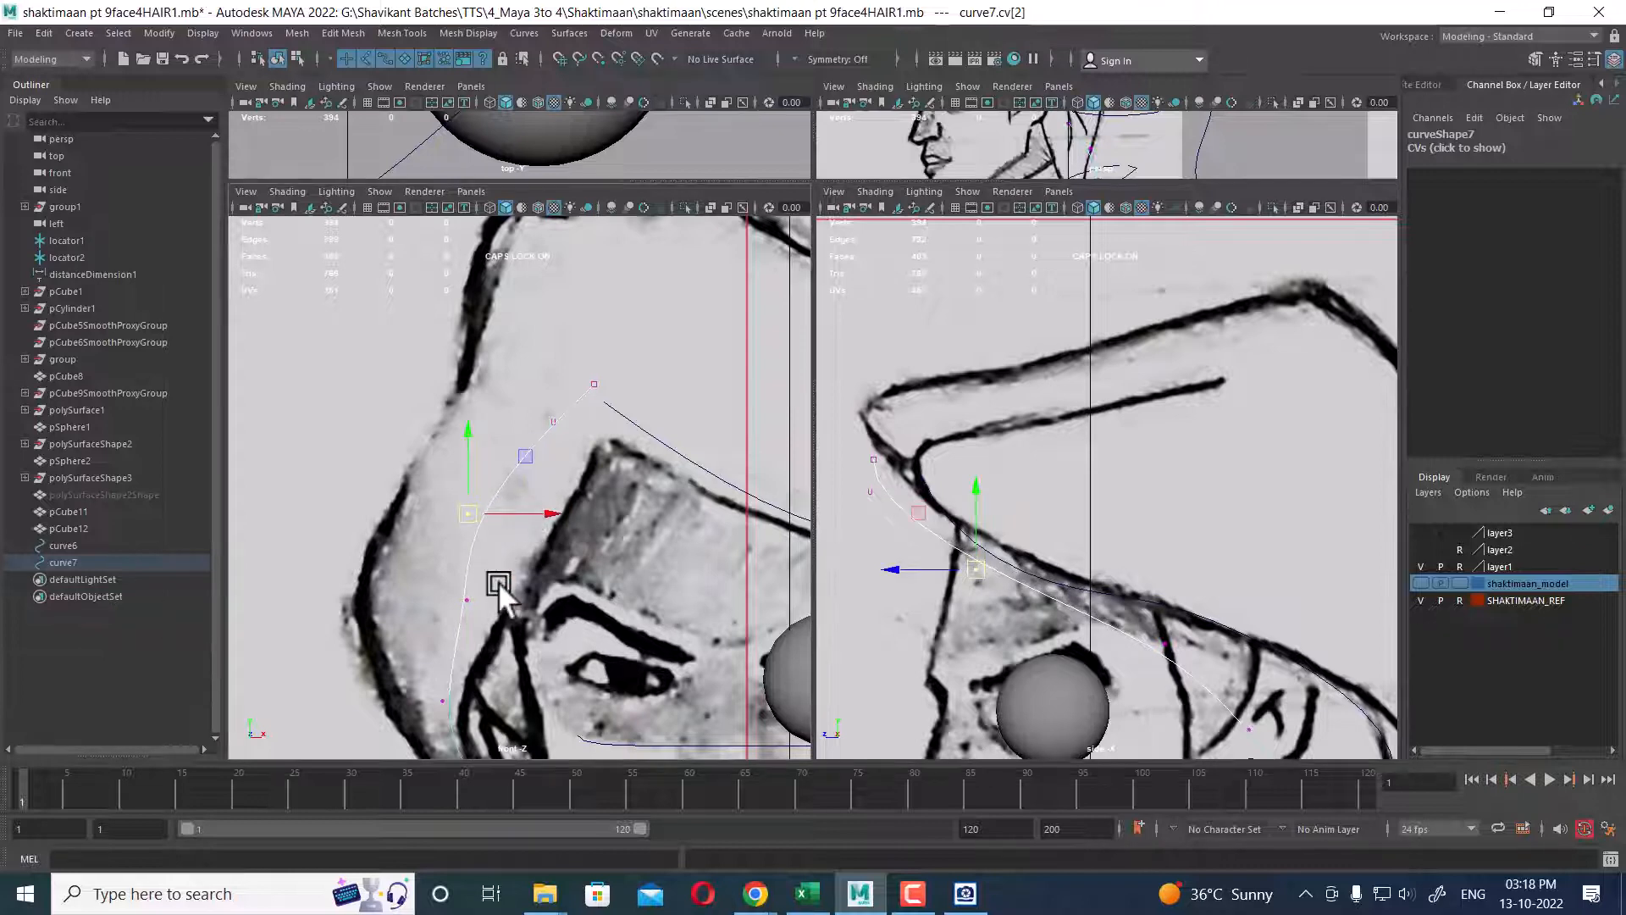
- Move the curve's temple CV slightly outward in the front view and check the whole curve against both drawings
{"action": "left_click_drag", "start_coordinate": [498, 581], "coordinate": [445, 616]}
{"action": "scroll", "coordinate": [650, 601], "scroll_direction": "down", "scroll_amount": 1}
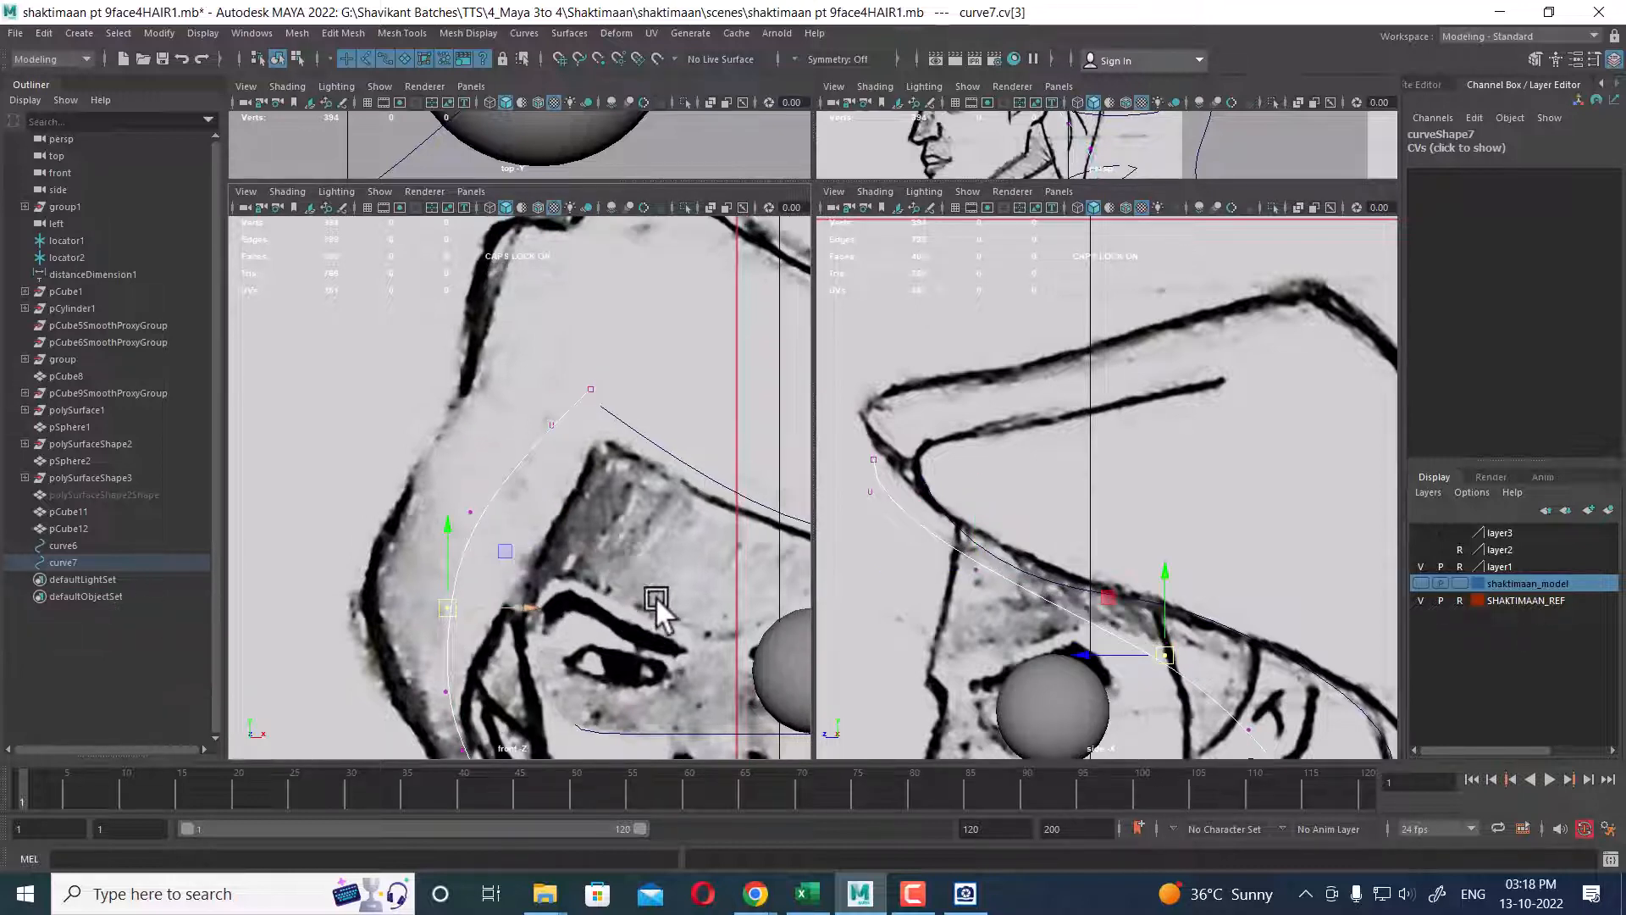
{"action": "scroll", "coordinate": [655, 596], "scroll_direction": "down", "scroll_amount": 2}
{"action": "scroll", "coordinate": [1172, 635], "scroll_direction": "down", "scroll_amount": 4}
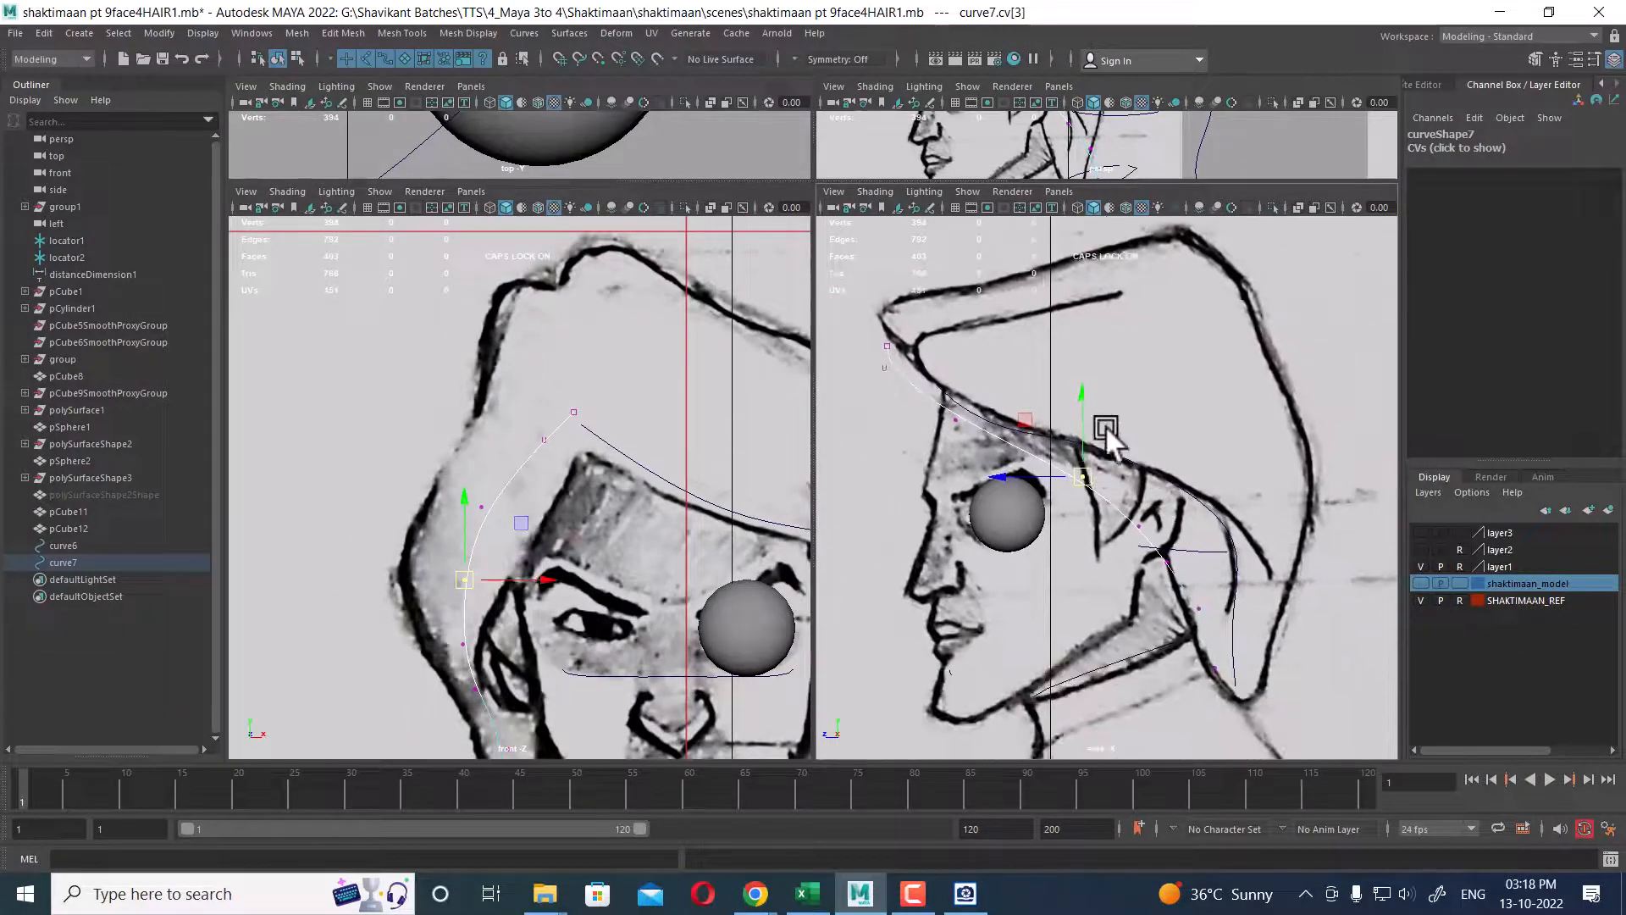
{"action": "middle_click_drag", "start_coordinate": [1104, 426], "coordinate": [1109, 451], "text": "alt"}
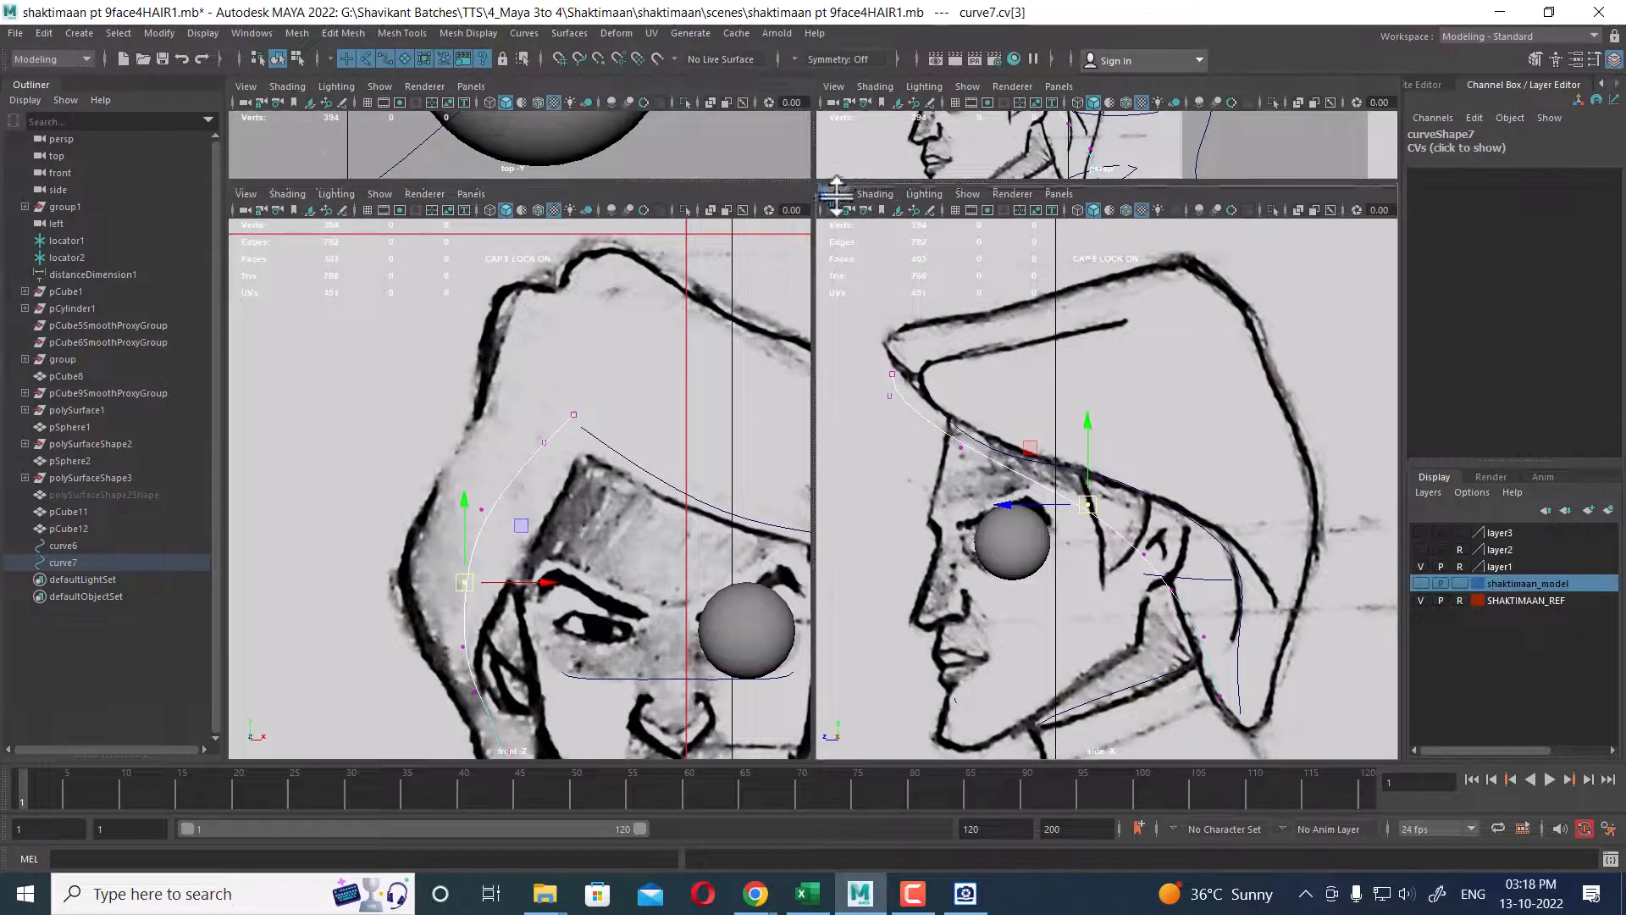
- Switch to the full perspective view, leave CV editing and inspect the curves, selecting the leftover one below the eye sphere
{"action": "left_click_drag", "start_coordinate": [836, 178], "coordinate": [871, 368]}
{"action": "scroll", "coordinate": [1111, 312], "scroll_direction": "down", "scroll_amount": 3}
{"action": "key", "text": "space"}
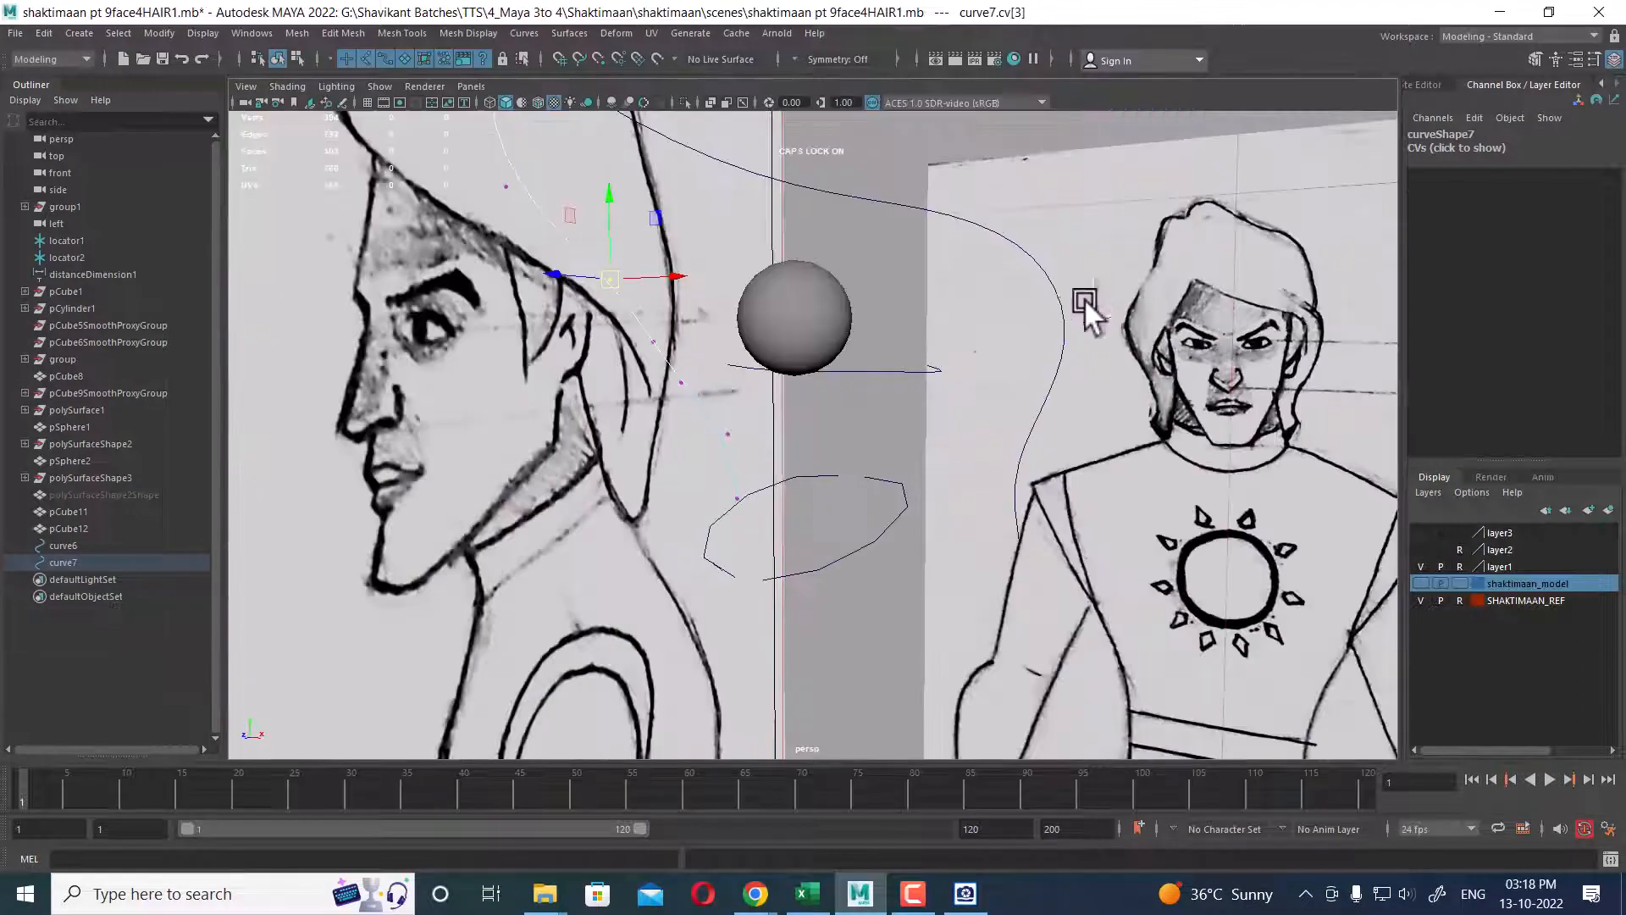
{"action": "scroll", "coordinate": [984, 372], "scroll_direction": "up", "scroll_amount": 3}
{"action": "left_click", "coordinate": [847, 161]}
{"action": "left_click", "coordinate": [930, 458]}
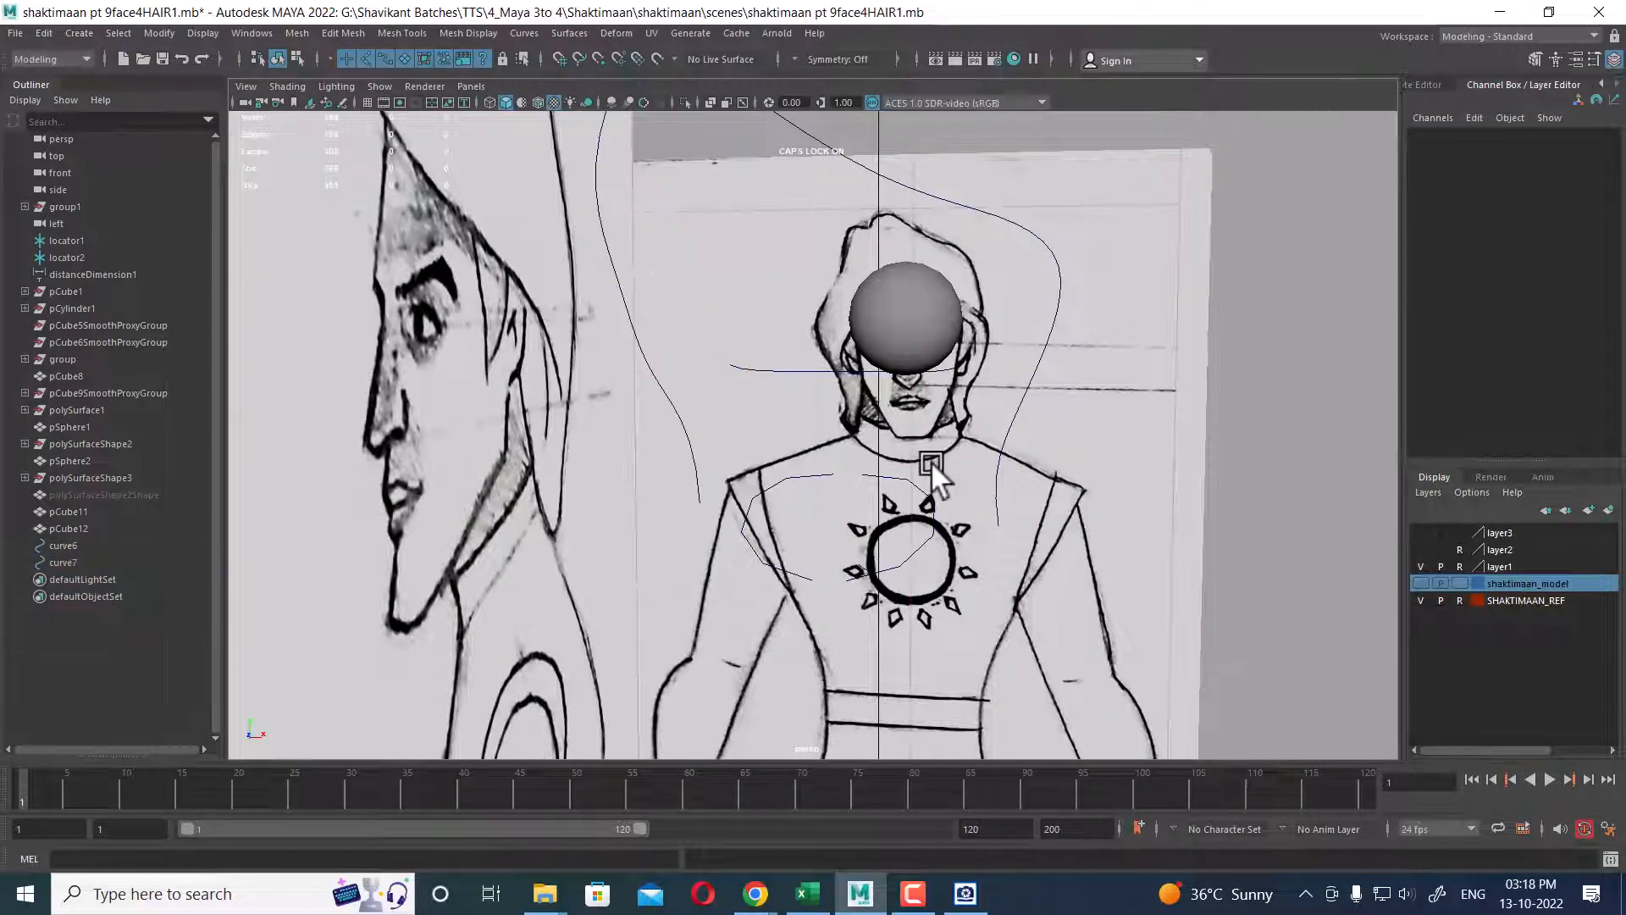
{"action": "left_click_drag", "start_coordinate": [932, 461], "coordinate": [805, 377], "text": "alt"}
{"action": "left_click", "coordinate": [797, 381]}
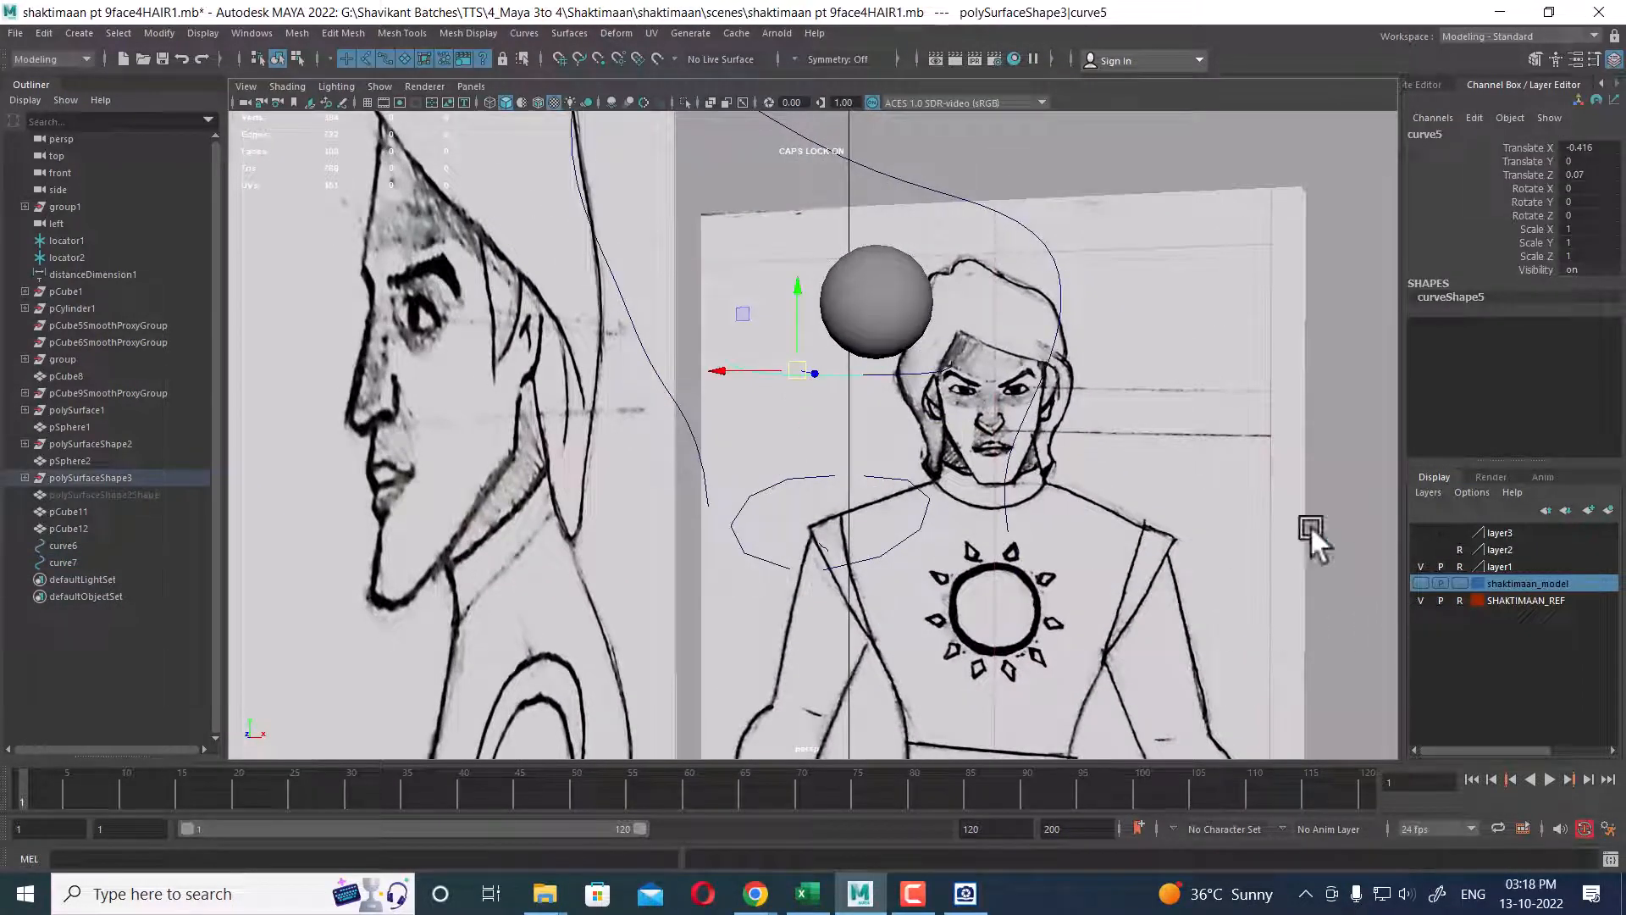
{"action": "left_click_drag", "start_coordinate": [891, 383], "coordinate": [881, 415], "text": "alt"}
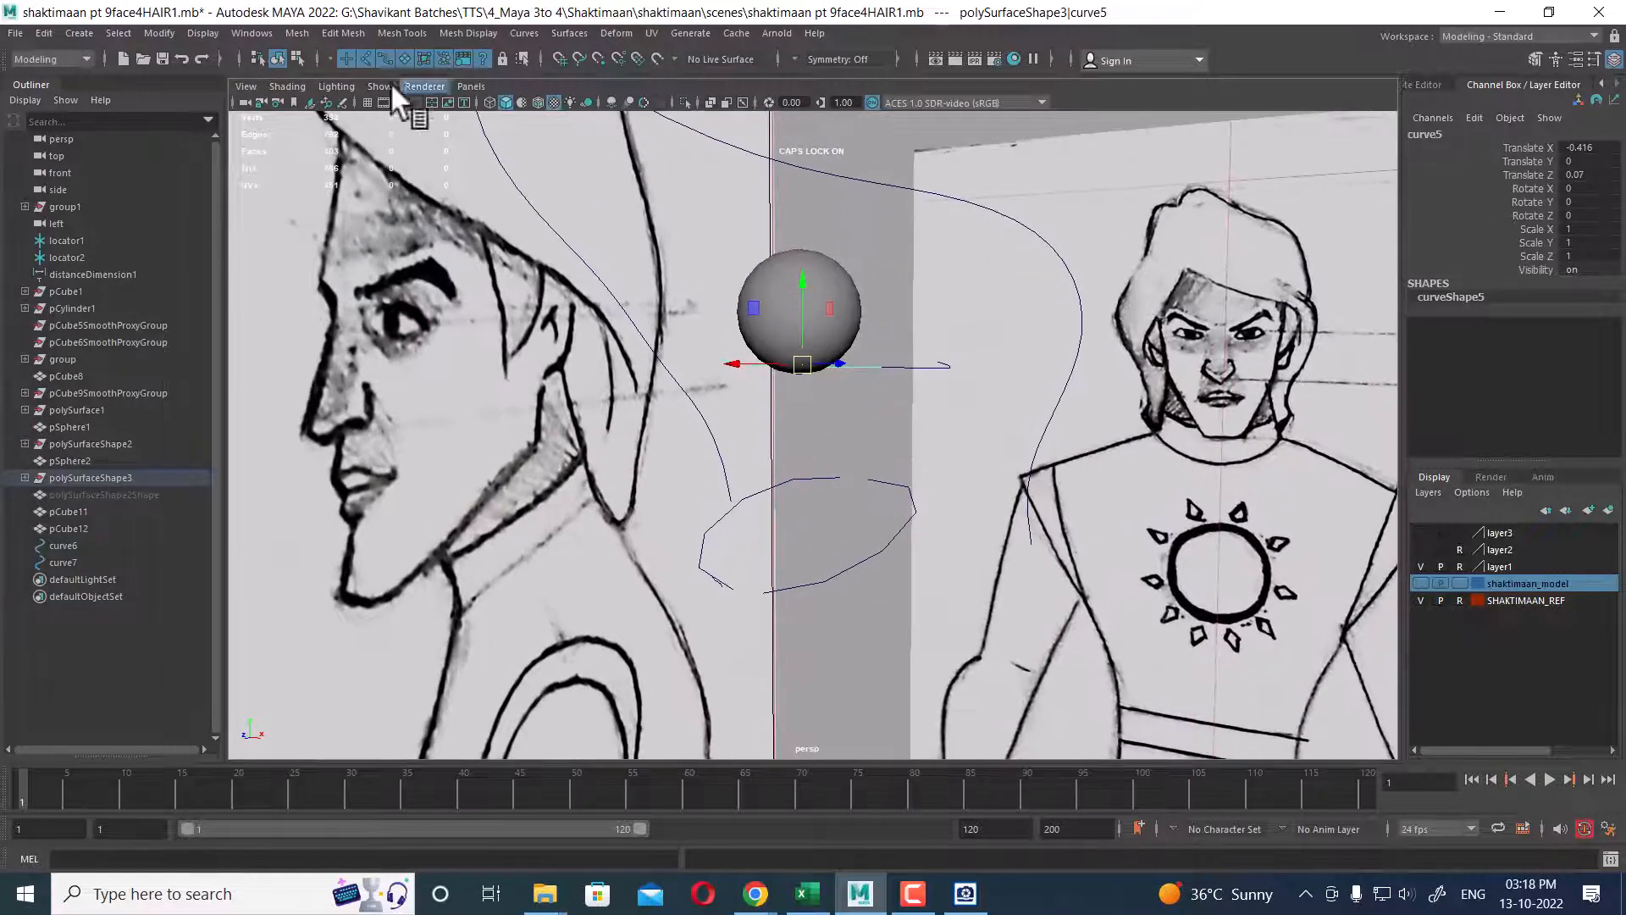
- Show all hidden objects in the scene
{"action": "left_click", "coordinate": [200, 33]}
{"action": "mouse_move", "coordinate": [259, 151]}
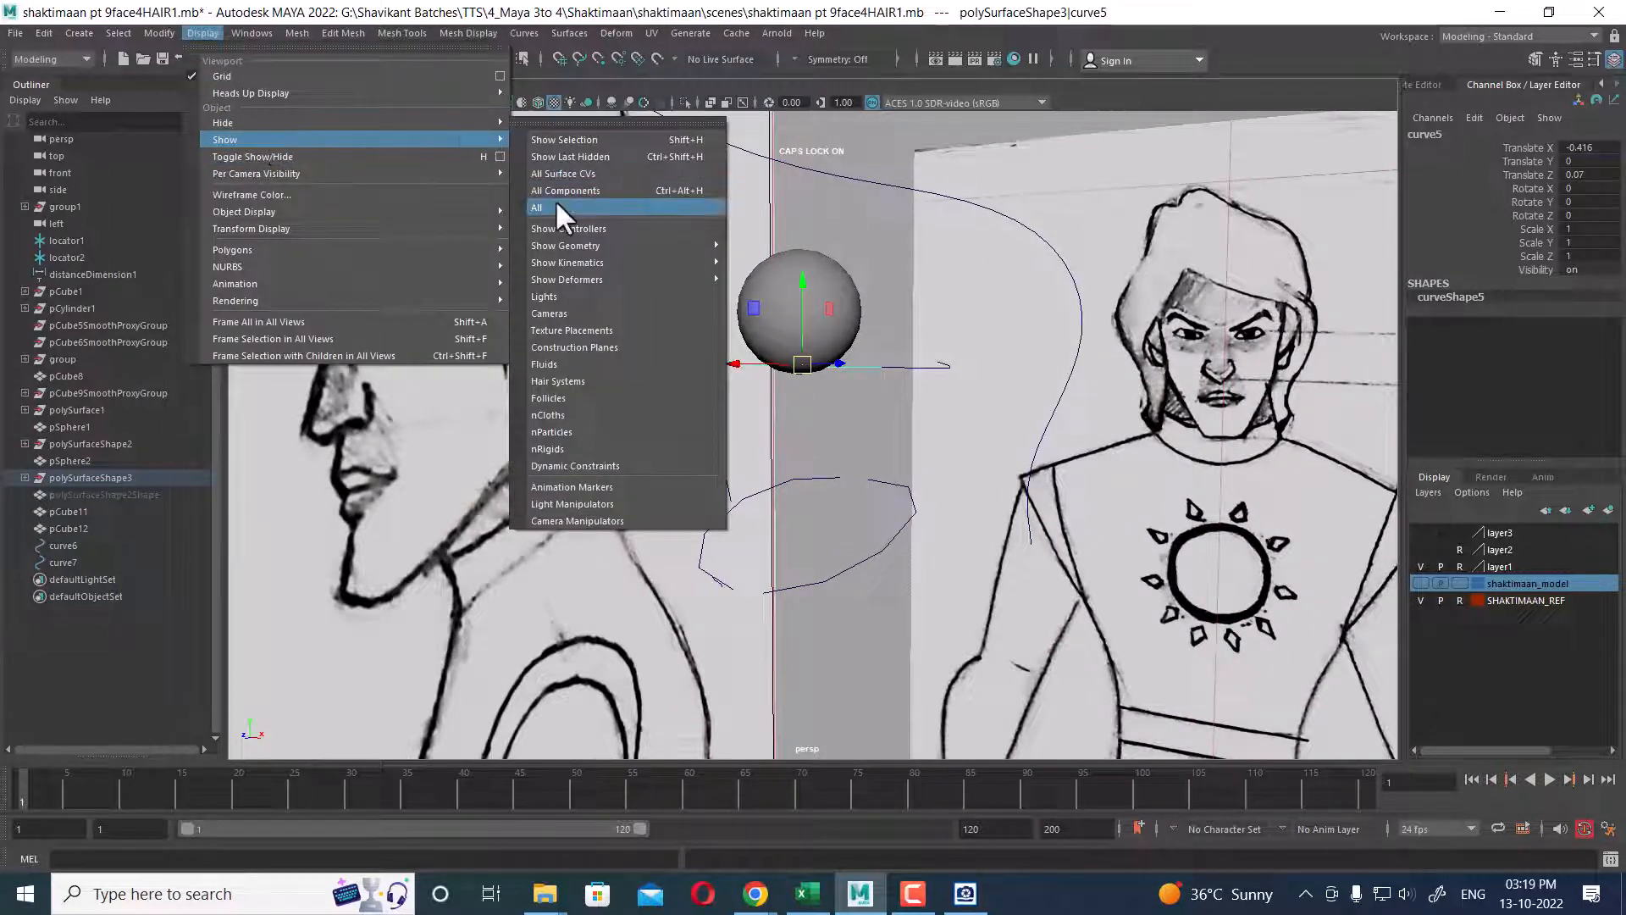
{"action": "left_click", "coordinate": [564, 168]}
{"action": "left_click_drag", "start_coordinate": [1029, 462], "coordinate": [872, 478], "text": "alt"}
- Delete the head mesh's construction history and hide the head
{"action": "left_click", "coordinate": [872, 478]}
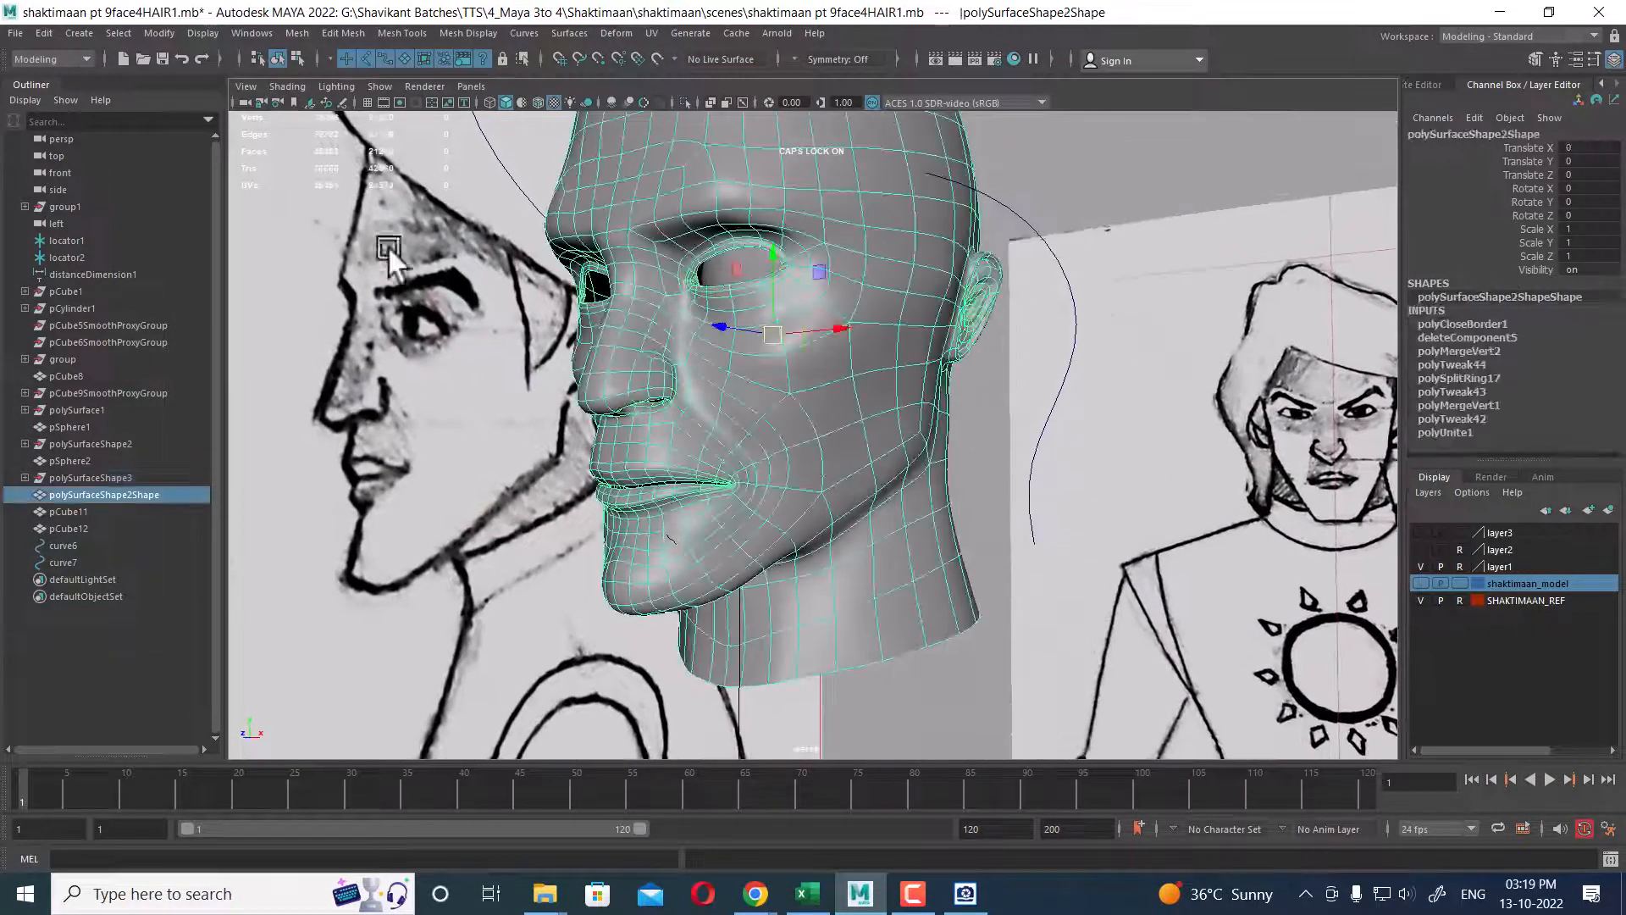
{"action": "left_click", "coordinate": [43, 33]}
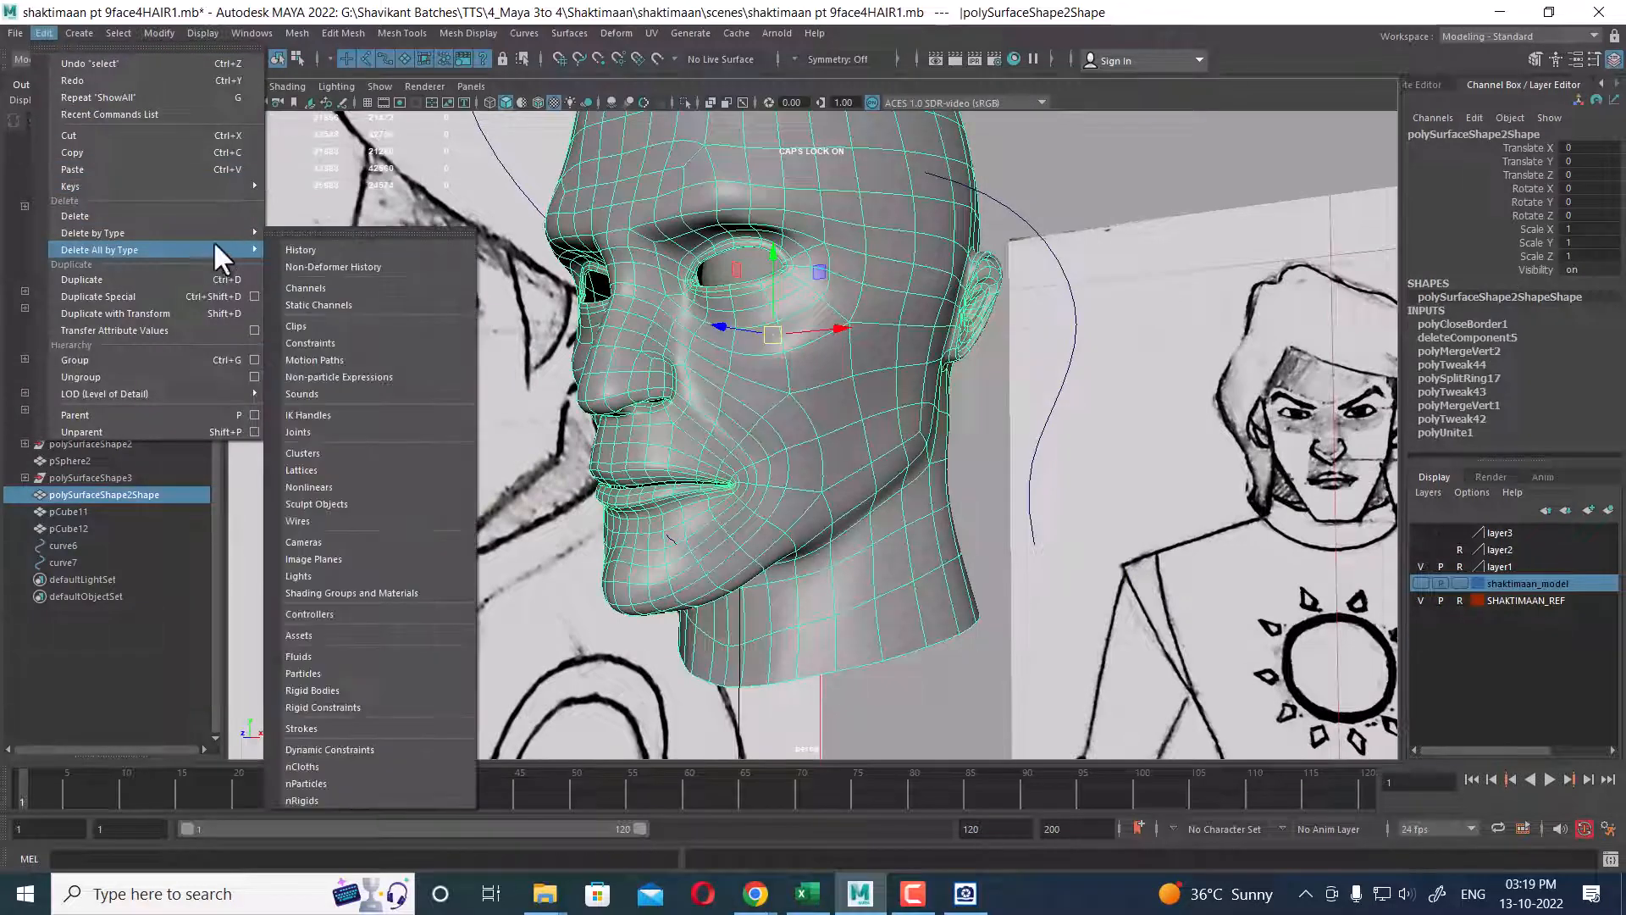
{"action": "mouse_move", "coordinate": [242, 232]}
{"action": "left_click", "coordinate": [305, 232]}
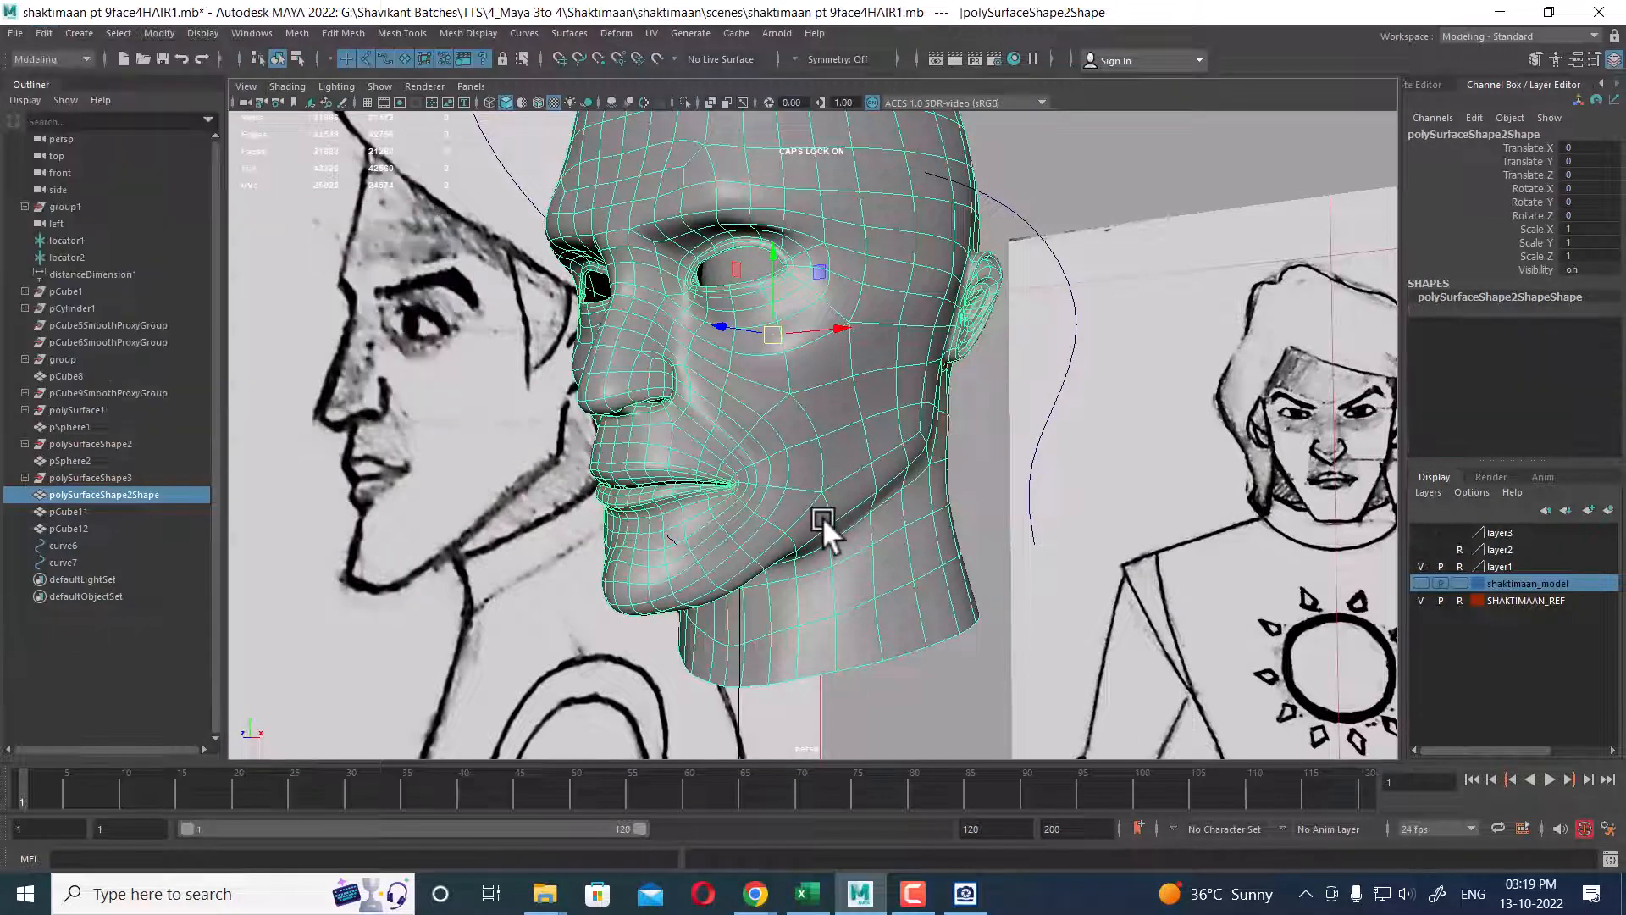
{"action": "key", "text": "ctrl+h"}
- Delete the leftover jaw and eye-level curves, keeping the two hair curves
{"action": "left_click", "coordinate": [725, 531]}
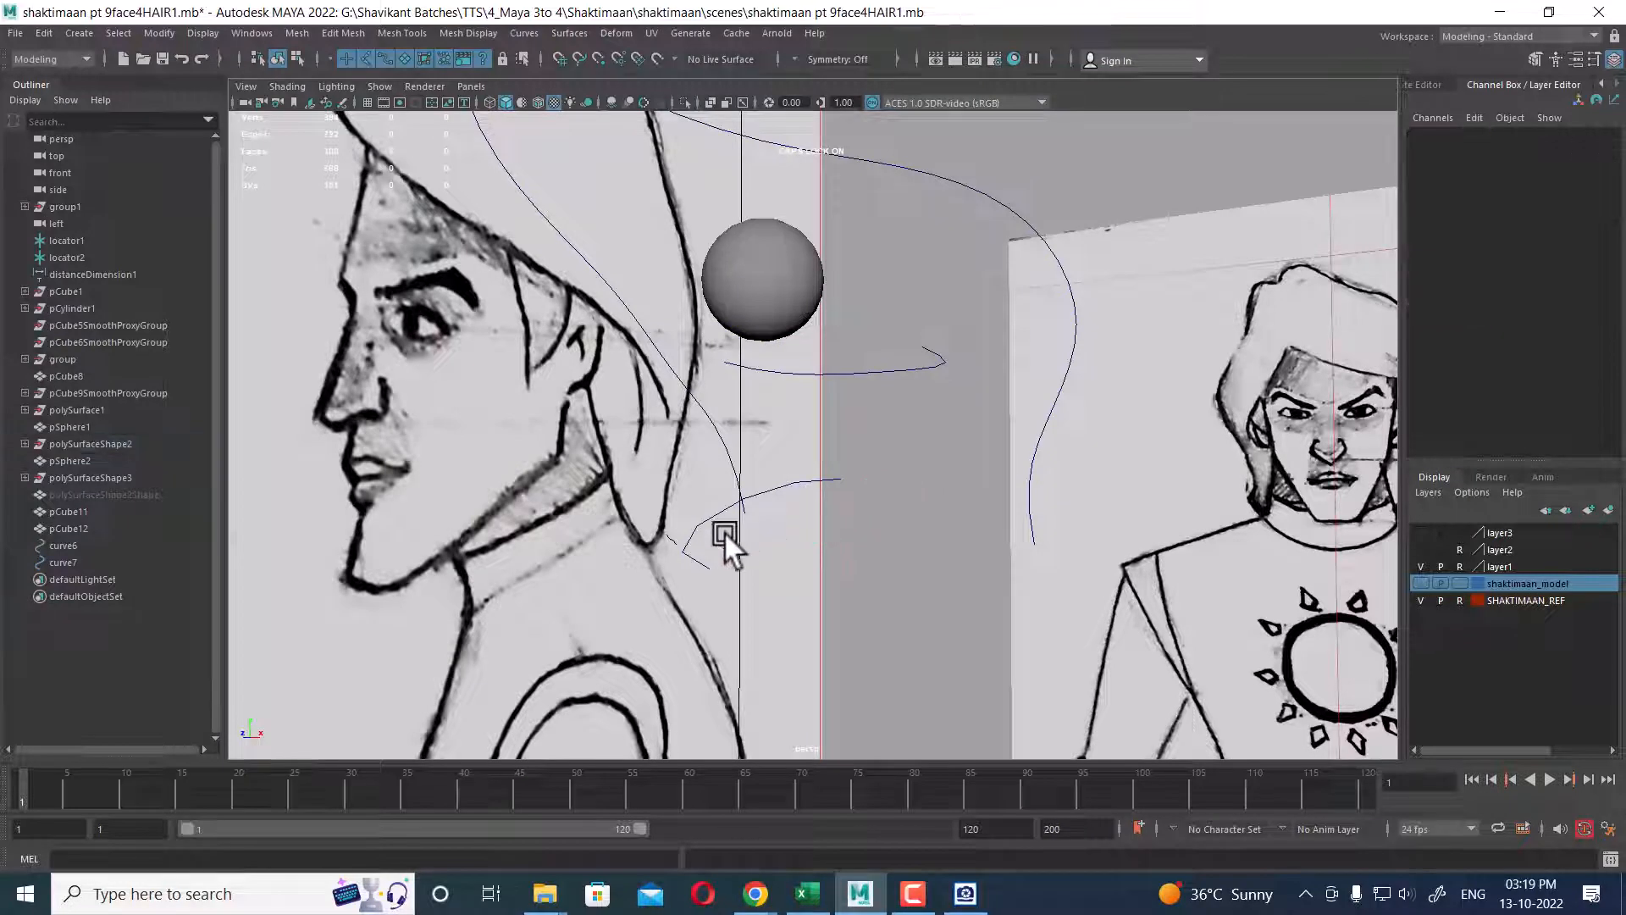
{"action": "left_click", "coordinate": [696, 559]}
{"action": "key", "text": "Delete"}
{"action": "left_click", "coordinate": [900, 375]}
{"action": "key", "text": "Delete"}
{"action": "left_click", "coordinate": [838, 375]}
{"action": "key", "text": "Delete"}
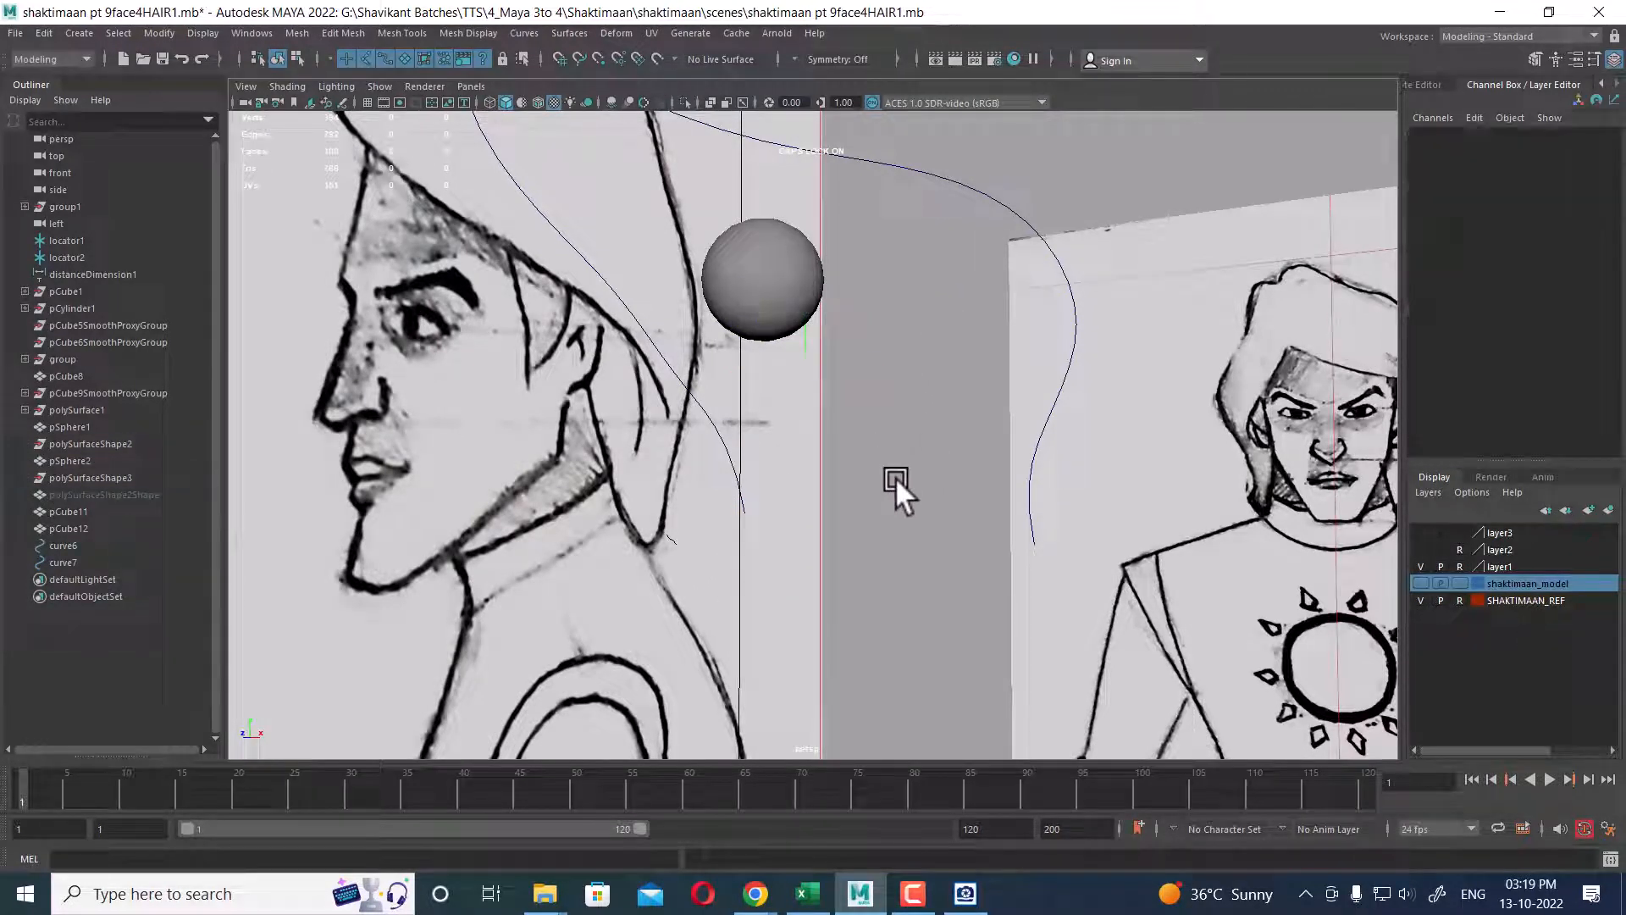
- Show the last hidden head mesh again and view it from behind with the hair curves
{"action": "key", "text": "ctrl+shift+h"}
{"action": "left_click_drag", "start_coordinate": [881, 322], "coordinate": [792, 315], "text": "alt"}
{"action": "middle_click_drag", "start_coordinate": [792, 315], "coordinate": [817, 384], "text": "alt"}
{"action": "left_click_drag", "start_coordinate": [817, 384], "coordinate": [607, 446], "text": "alt"}
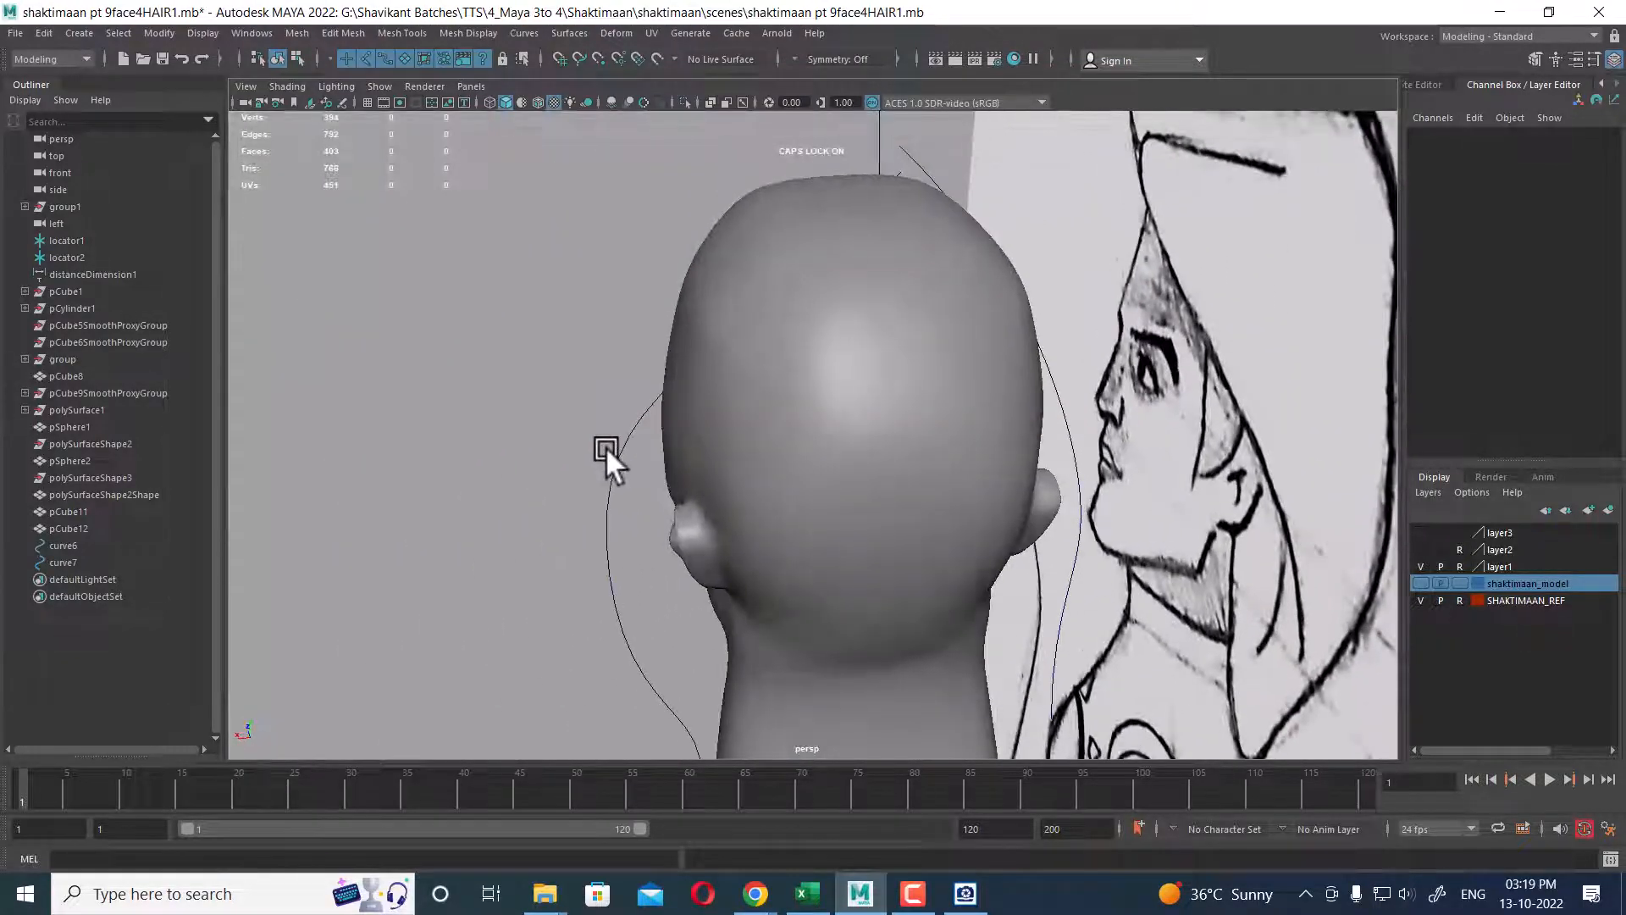
- Adjust the forehead CVs at the front end of curve6 so the curve stays clear of the head mesh
{"action": "left_click_drag", "start_coordinate": [405, 296], "coordinate": [925, 304], "text": "alt"}
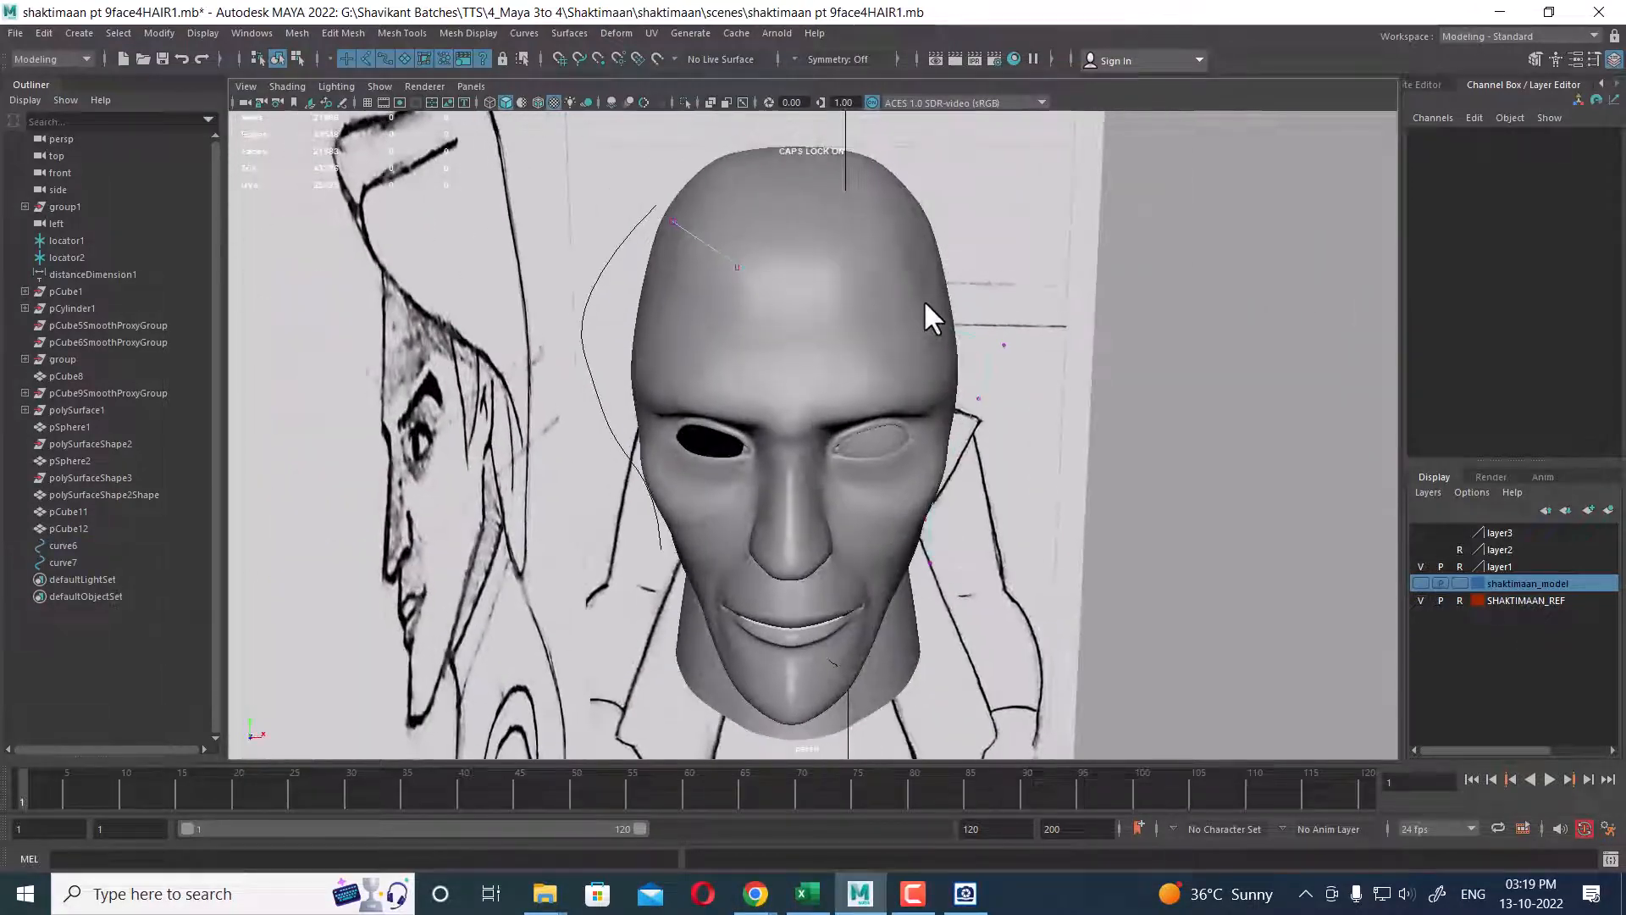
{"action": "key", "text": "space"}
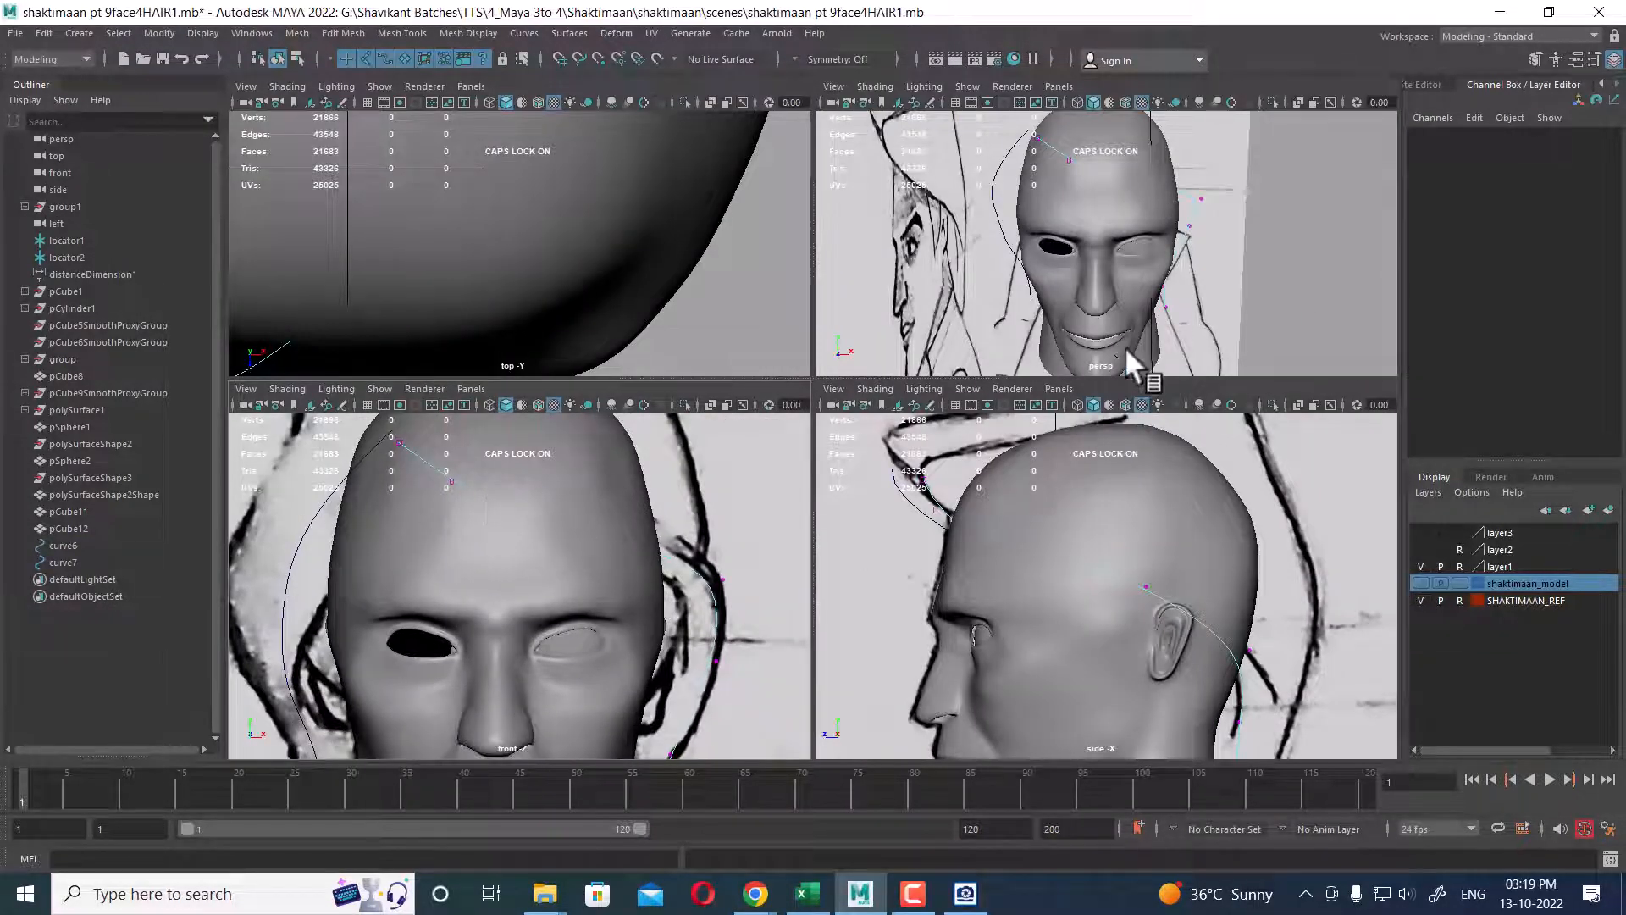
{"action": "left_click_drag", "start_coordinate": [1131, 360], "coordinate": [929, 302], "text": "alt"}
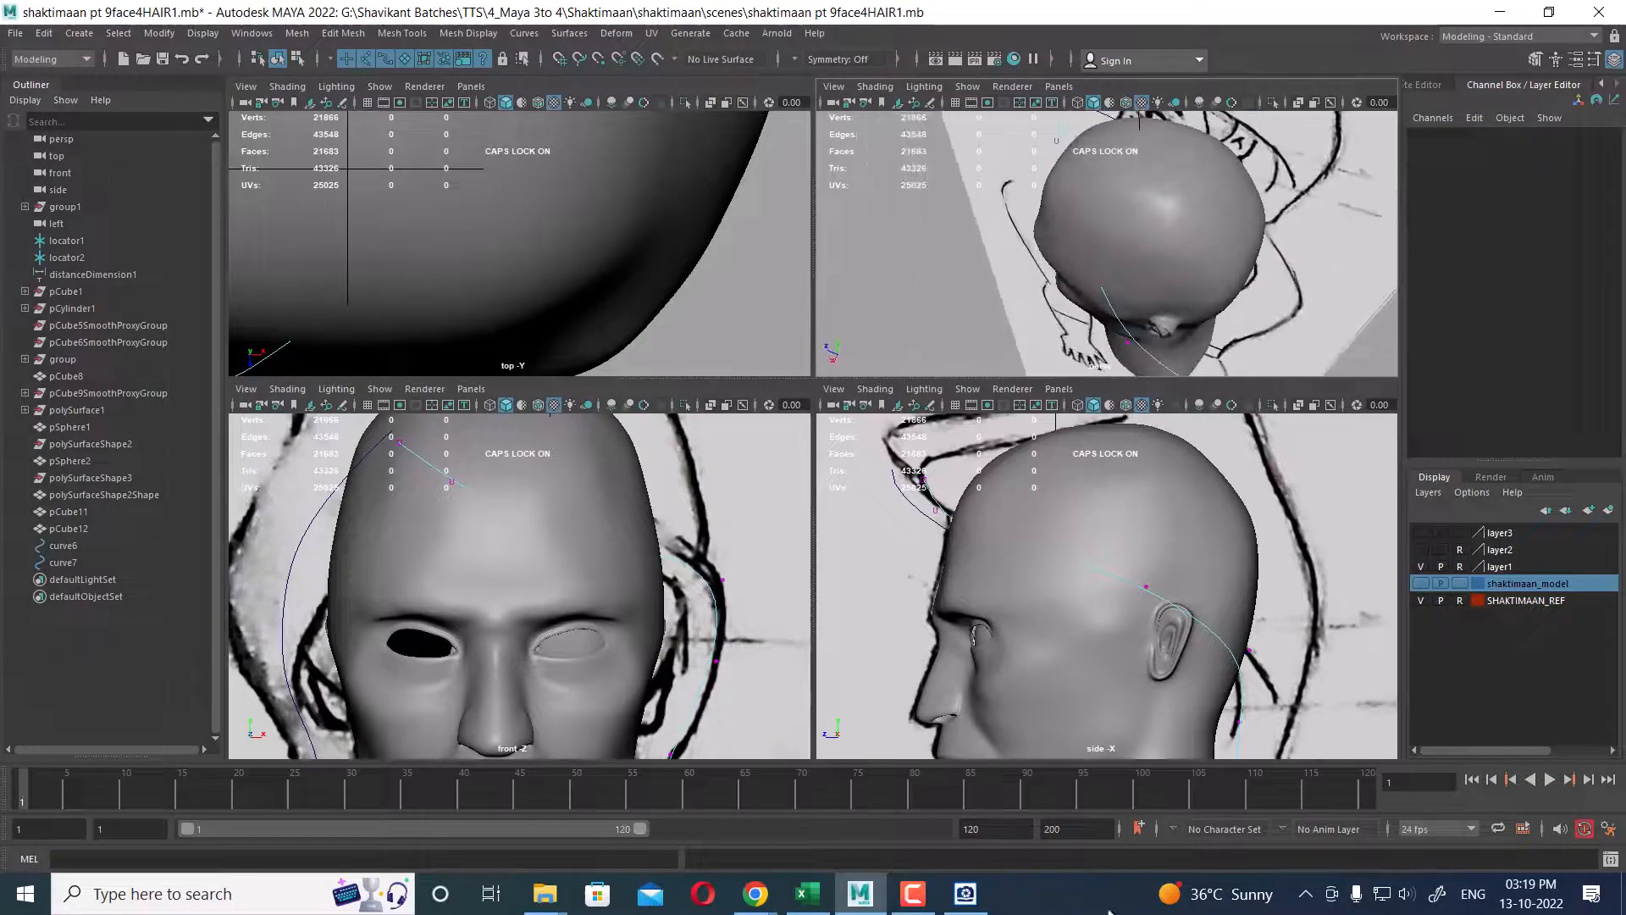
{"action": "key", "text": "space"}
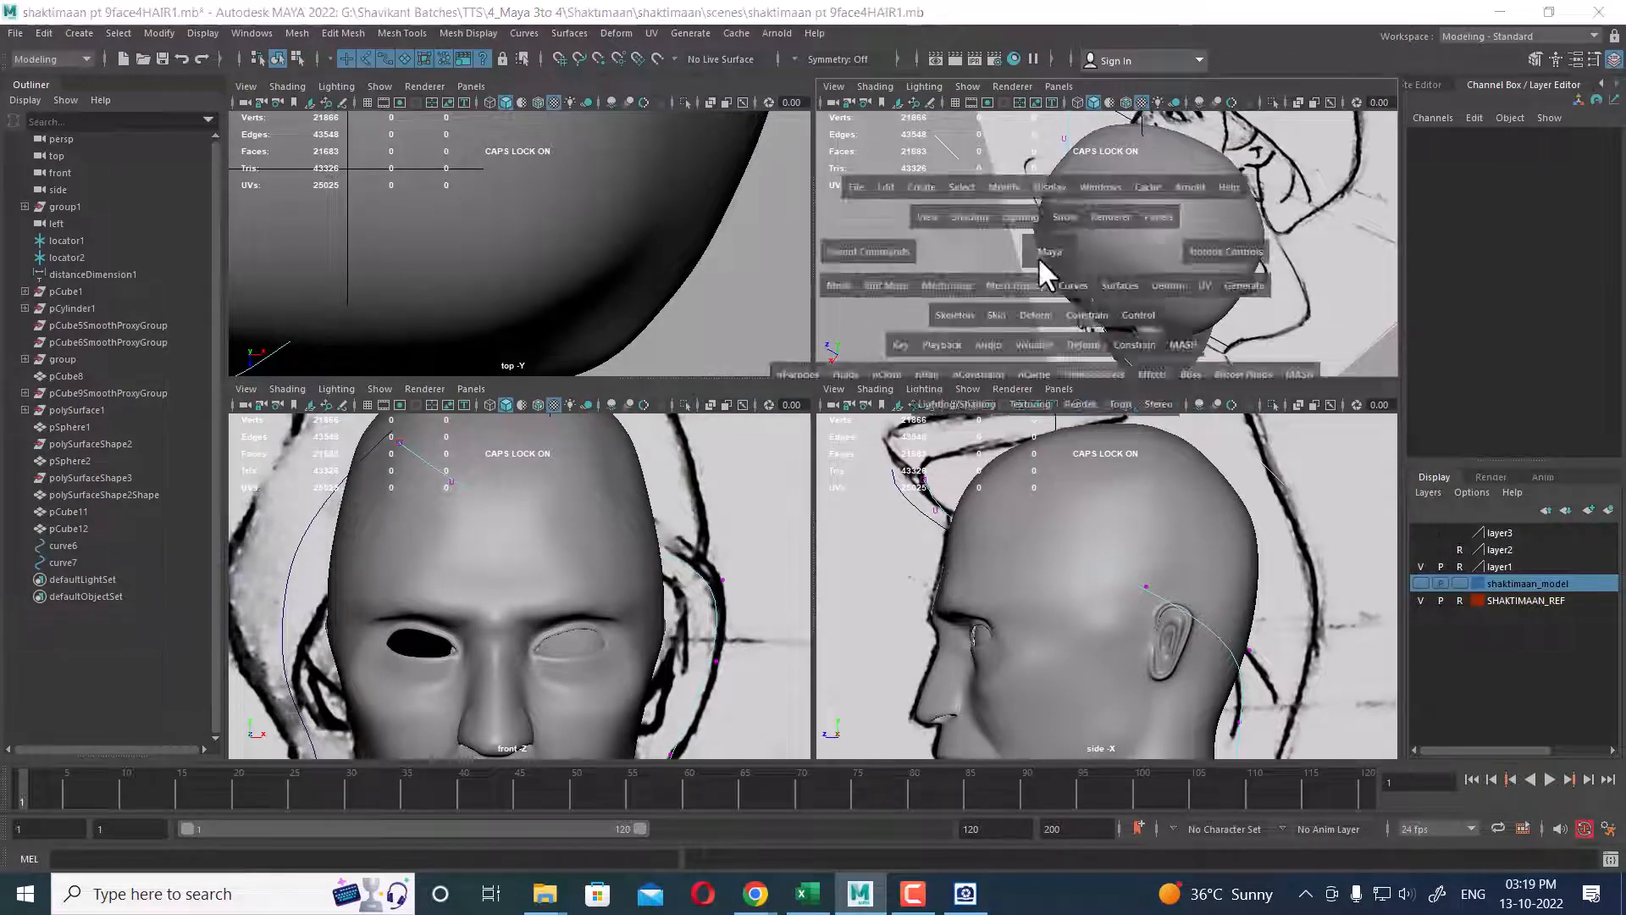
{"action": "left_click_drag", "start_coordinate": [712, 366], "coordinate": [870, 525]}
{"action": "left_click_drag", "start_coordinate": [870, 525], "coordinate": [888, 556], "text": "alt"}
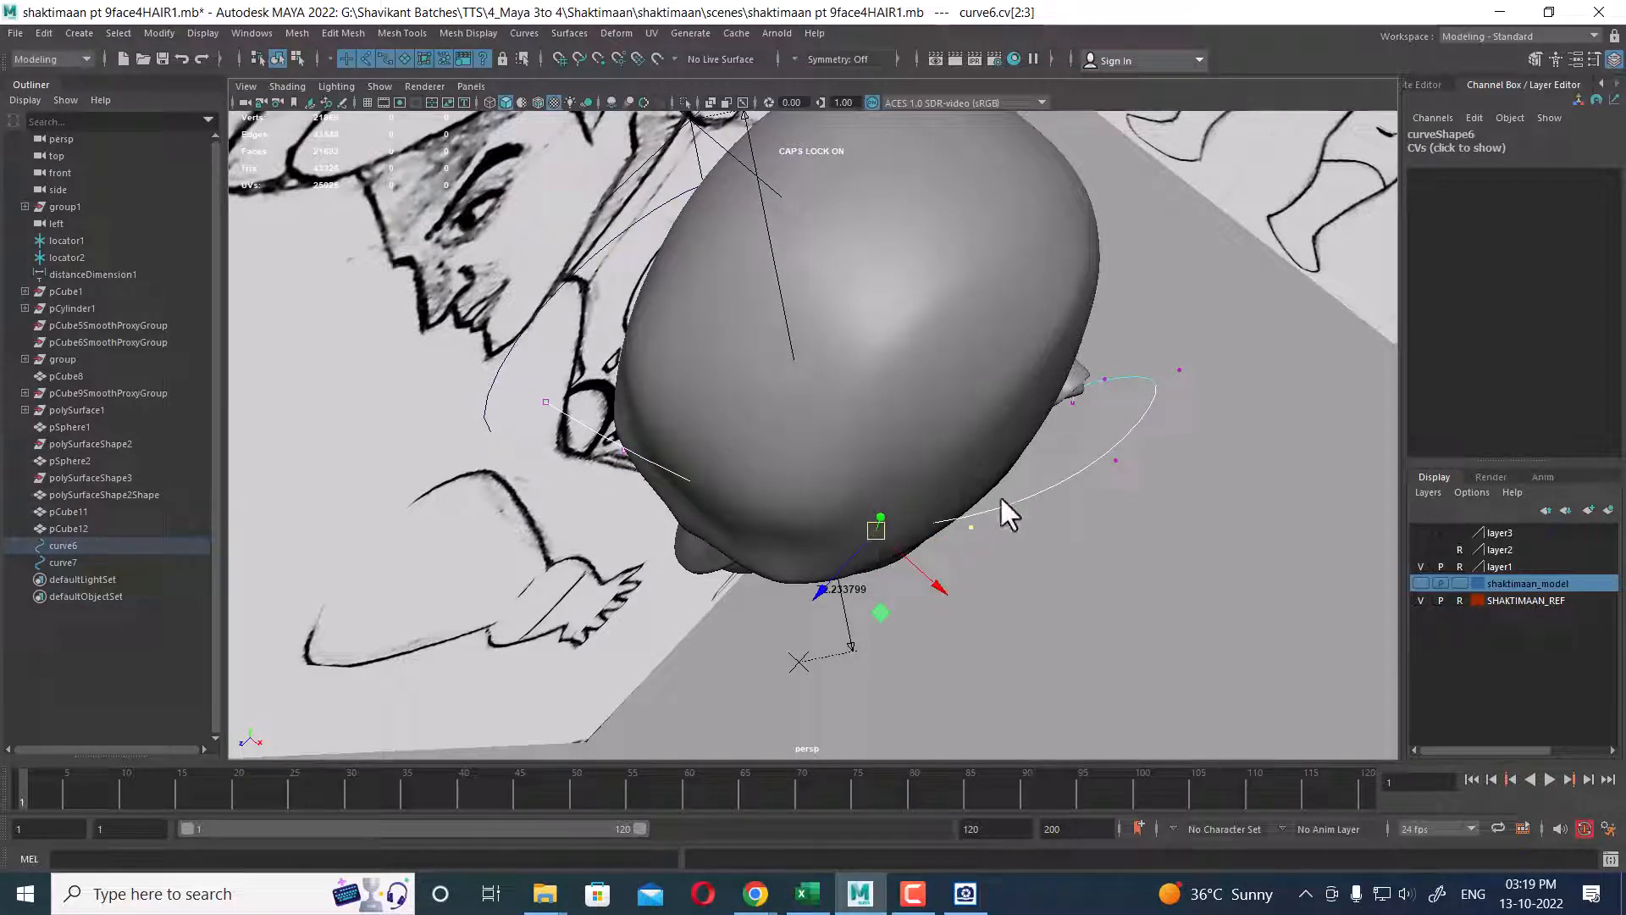
{"action": "left_click_drag", "start_coordinate": [1002, 506], "coordinate": [938, 583], "text": "ctrl"}
{"action": "left_click_drag", "start_coordinate": [786, 543], "coordinate": [976, 328], "text": "alt"}
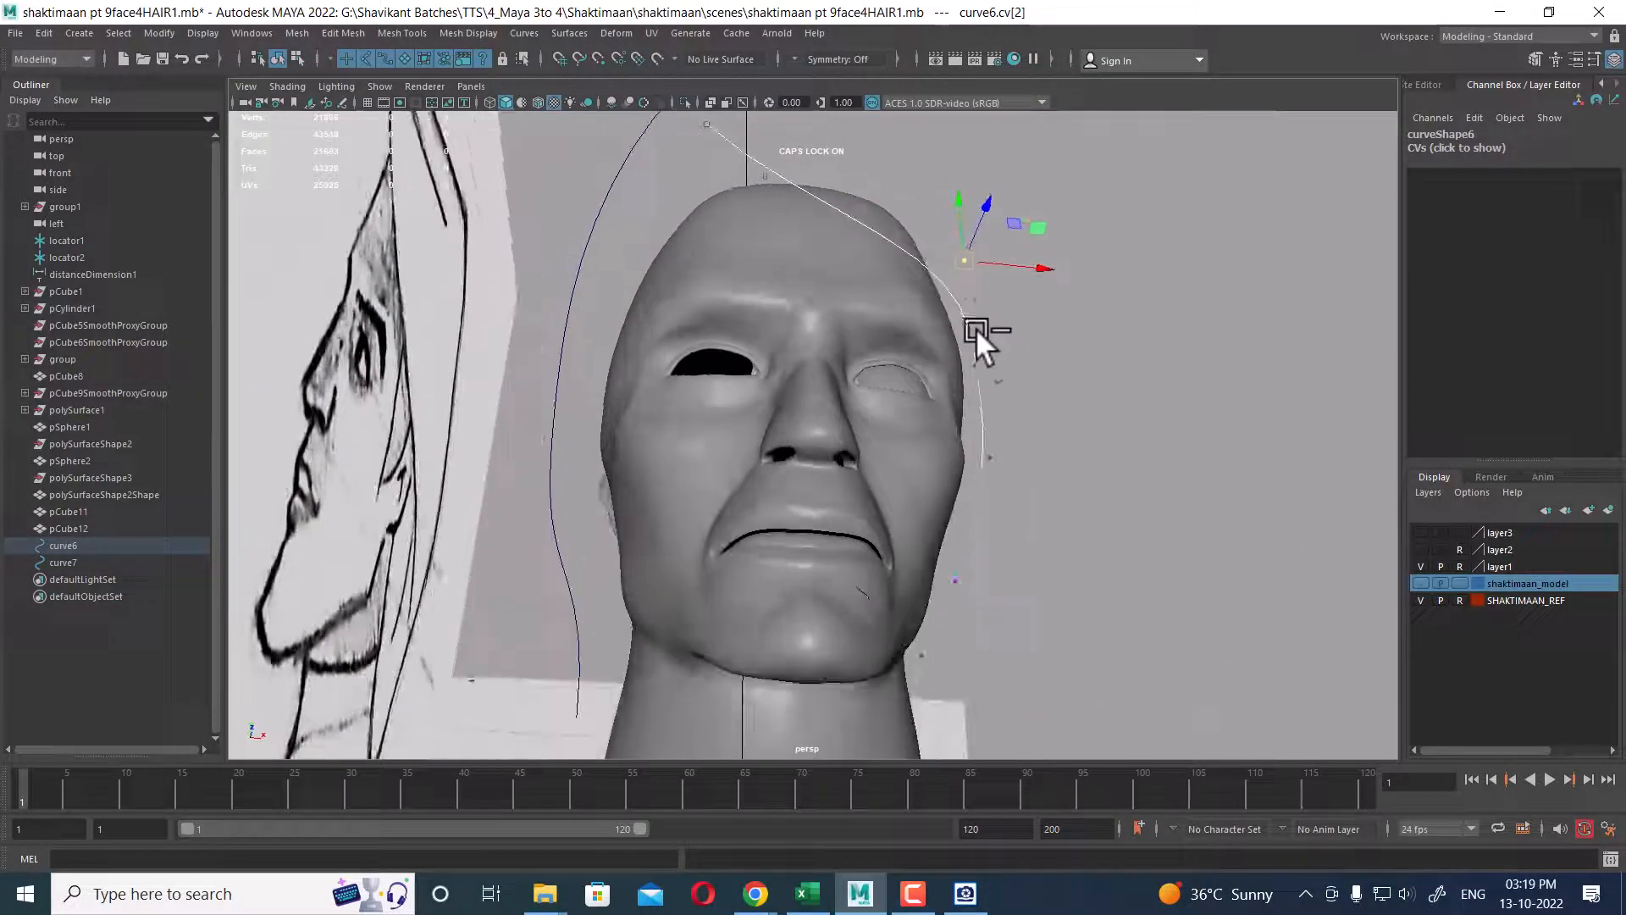
{"action": "left_click_drag", "start_coordinate": [980, 250], "coordinate": [820, 288], "text": "alt"}
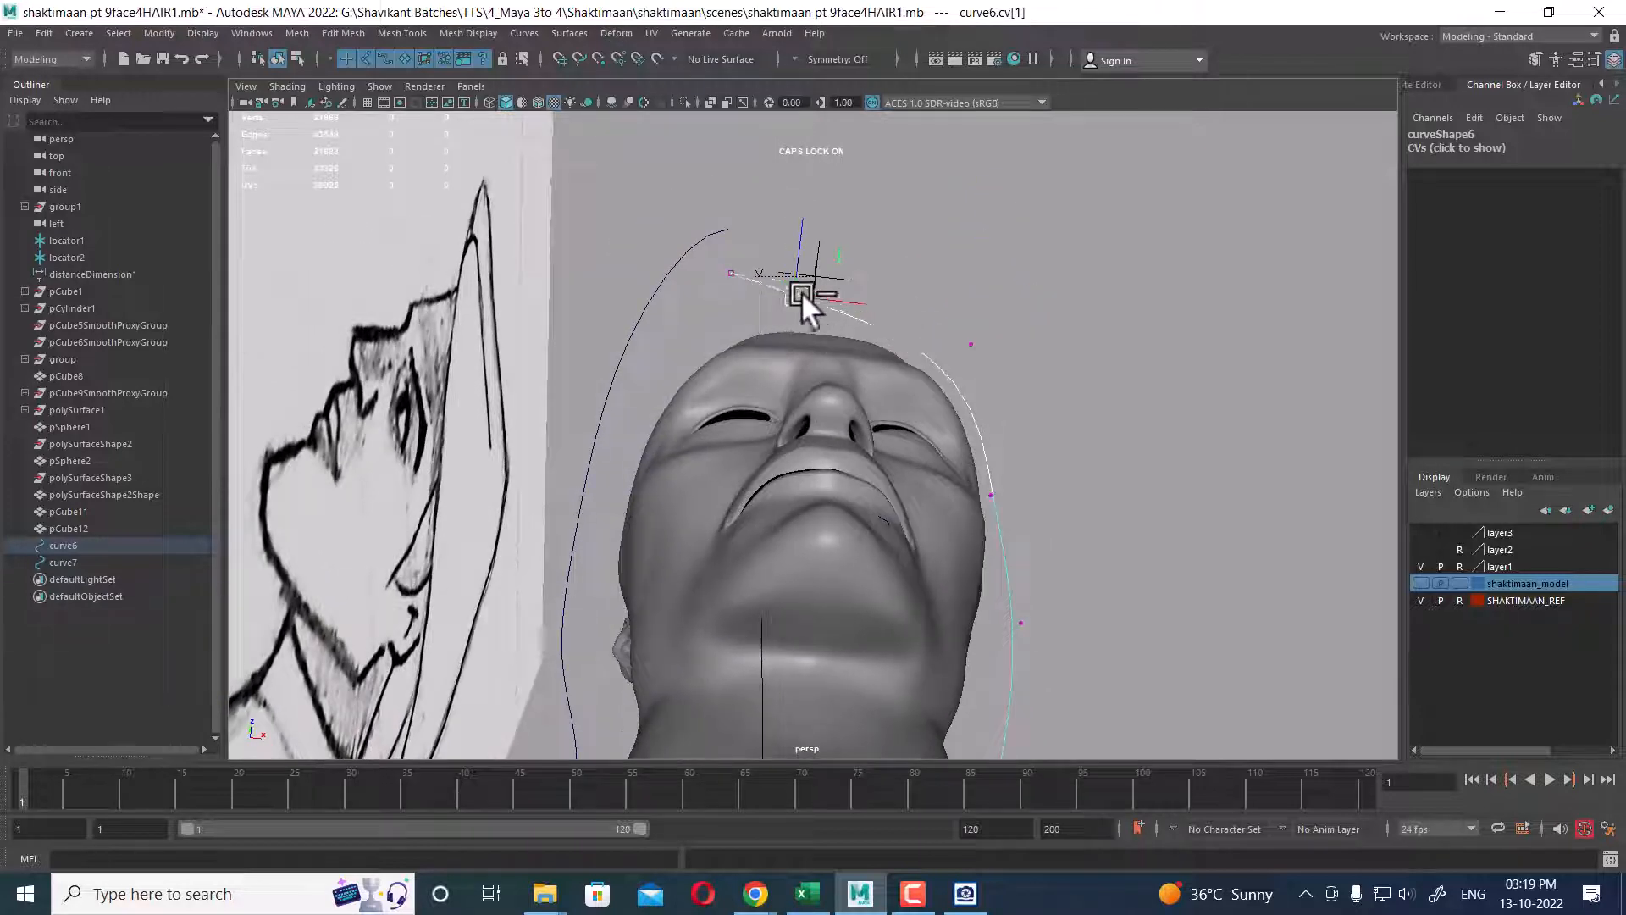
- Move the second CV of curve6 in the front view to follow the forehead hairline in the reference
{"action": "left_click", "coordinate": [815, 277]}
{"action": "mouse_move", "coordinate": [972, 431]}
{"action": "left_mouse_down", "text": "alt"}
{"action": "mouse_move", "coordinate": [998, 492]}
{"action": "mouse_move", "coordinate": [864, 453]}
{"action": "mouse_move", "coordinate": [926, 520]}
{"action": "mouse_move", "coordinate": [988, 486]}
{"action": "mouse_move", "coordinate": [923, 520]}
{"action": "mouse_move", "coordinate": [905, 484]}
{"action": "mouse_move", "coordinate": [962, 497]}
{"action": "mouse_move", "coordinate": [944, 505]}
{"action": "mouse_move", "coordinate": [876, 415]}
{"action": "mouse_move", "coordinate": [913, 415]}
{"action": "left_mouse_up", "text": "alt"}
{"action": "key", "text": "space"}
{"action": "right_click_drag", "start_coordinate": [650, 565], "coordinate": [726, 631], "text": "alt"}
{"action": "key", "text": "space"}
{"action": "right_click_drag", "start_coordinate": [949, 574], "coordinate": [940, 444], "text": "alt"}
{"action": "left_click_drag", "start_coordinate": [815, 334], "coordinate": [827, 329]}
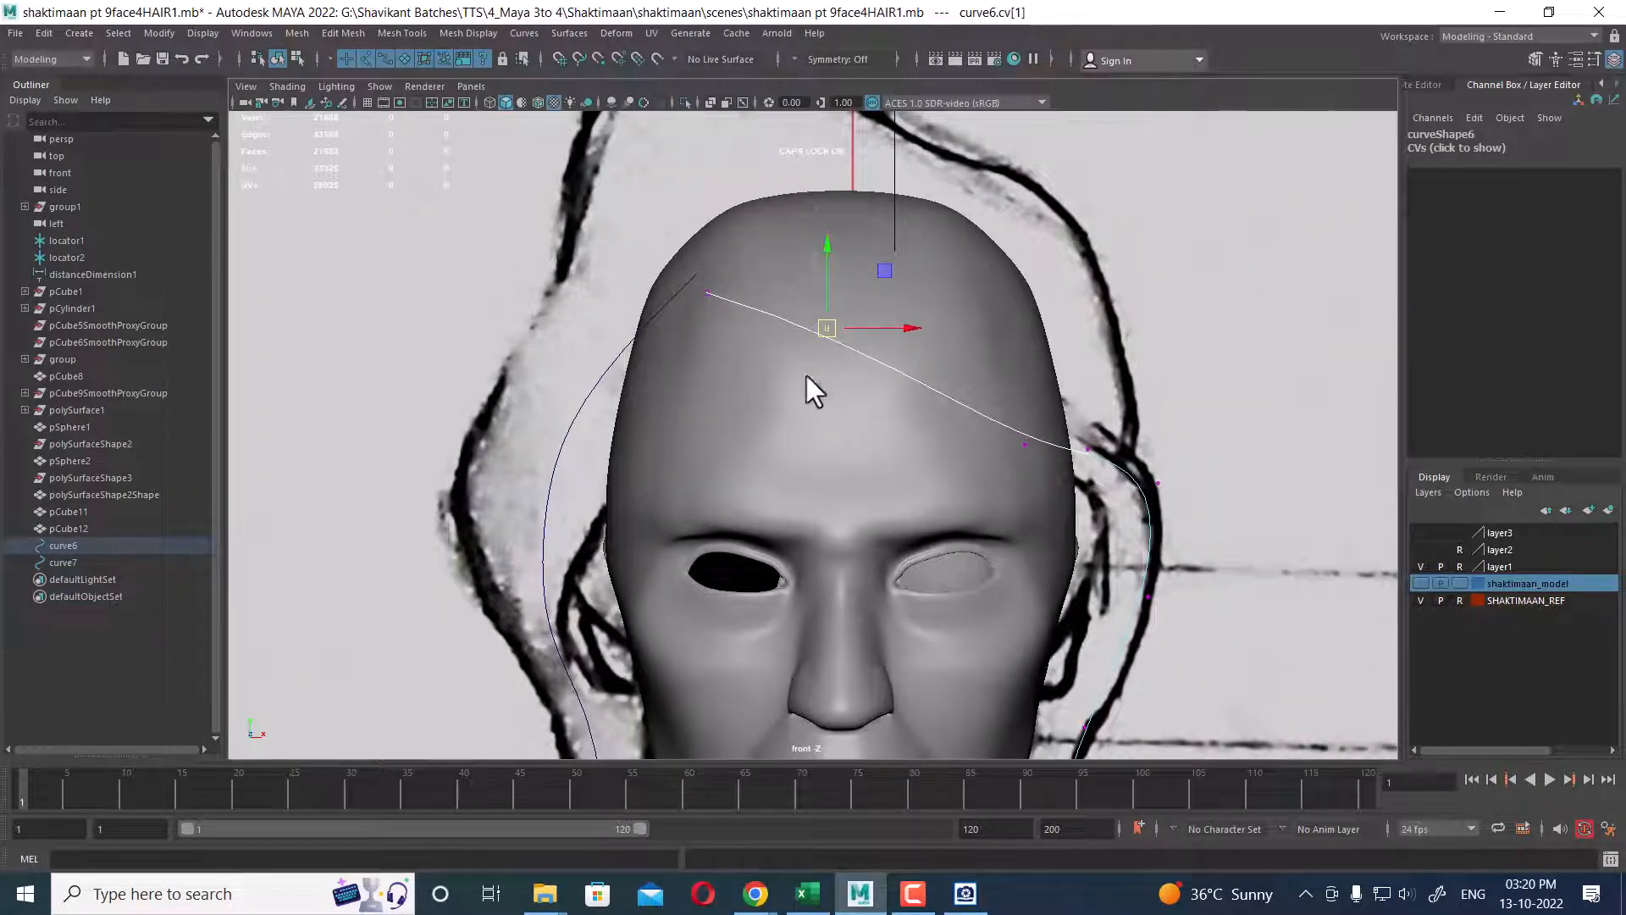
- Return to object selection, hide the head mesh and compare curve6 with the front reference drawing
{"action": "right_click_drag", "start_coordinate": [985, 475], "coordinate": [1181, 293]}
{"action": "left_click", "coordinate": [1181, 294]}
{"action": "left_click", "coordinate": [949, 546]}
{"action": "key", "text": "ctrl+h"}
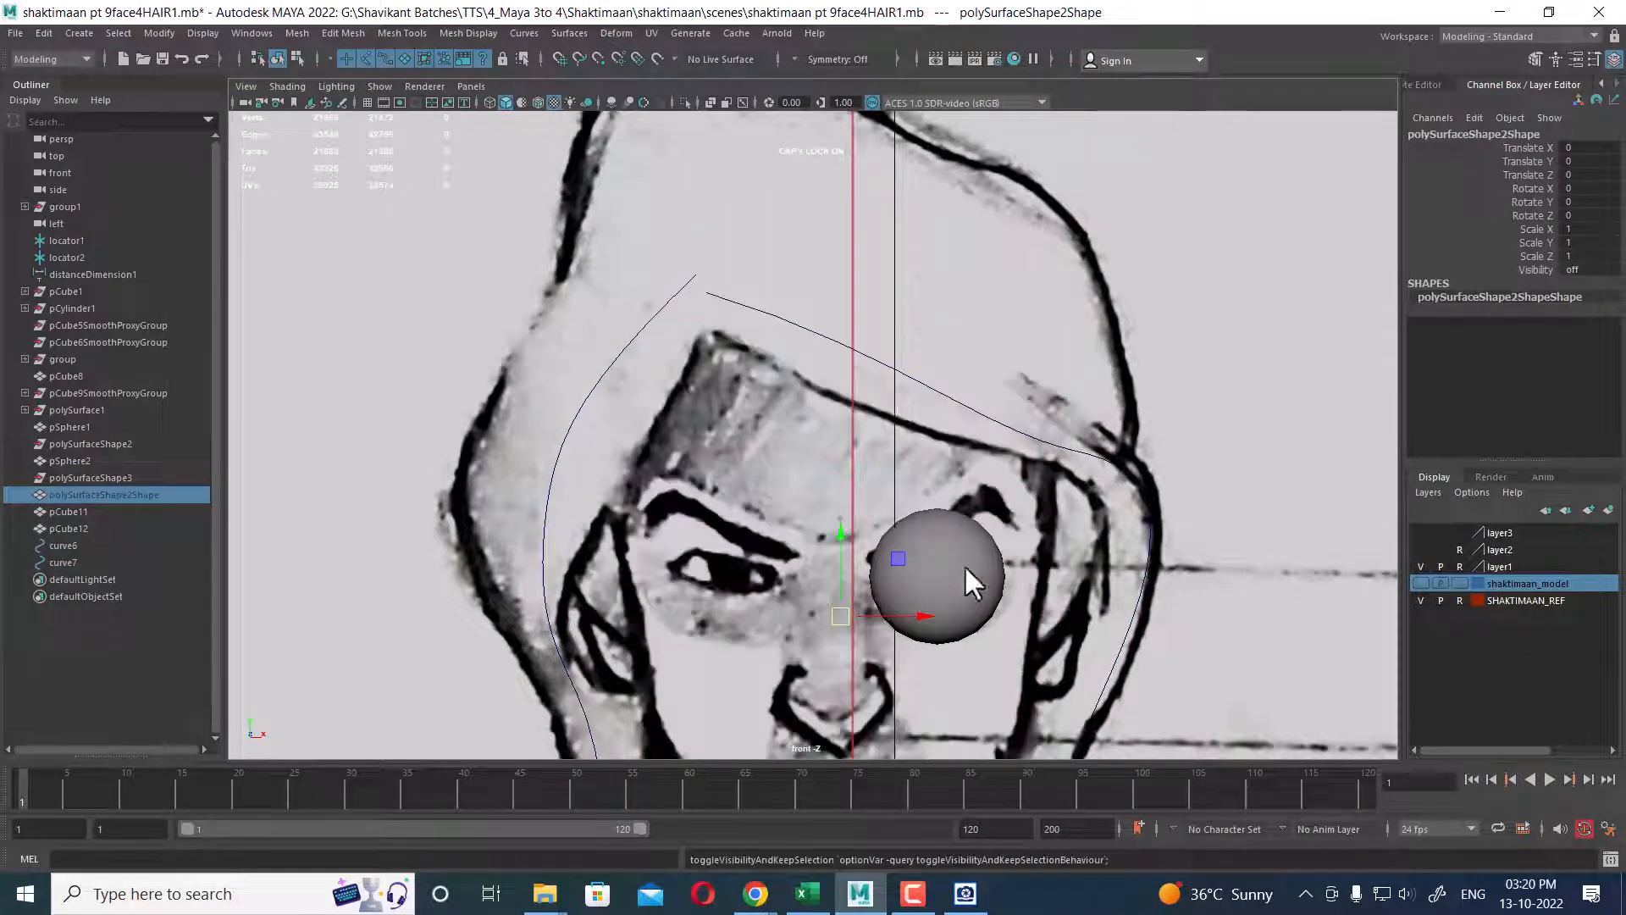
{"action": "left_click", "coordinate": [903, 376]}
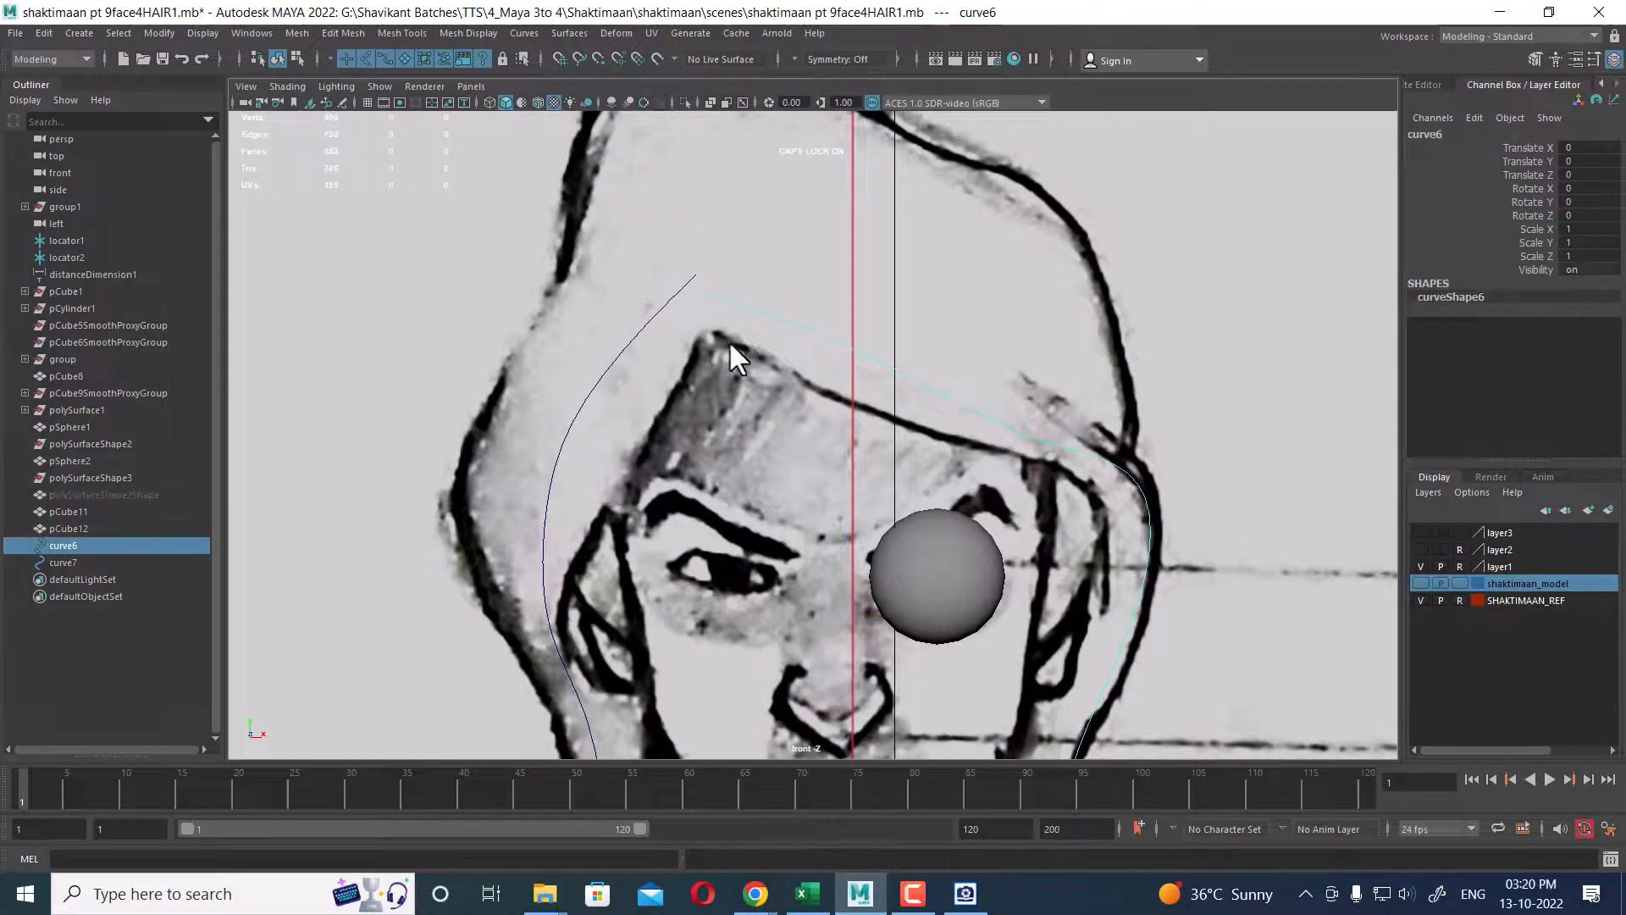
{"action": "scroll", "coordinate": [1025, 500], "scroll_direction": "down", "scroll_amount": 1}
{"action": "scroll", "coordinate": [881, 428], "scroll_direction": "down", "scroll_amount": 3}
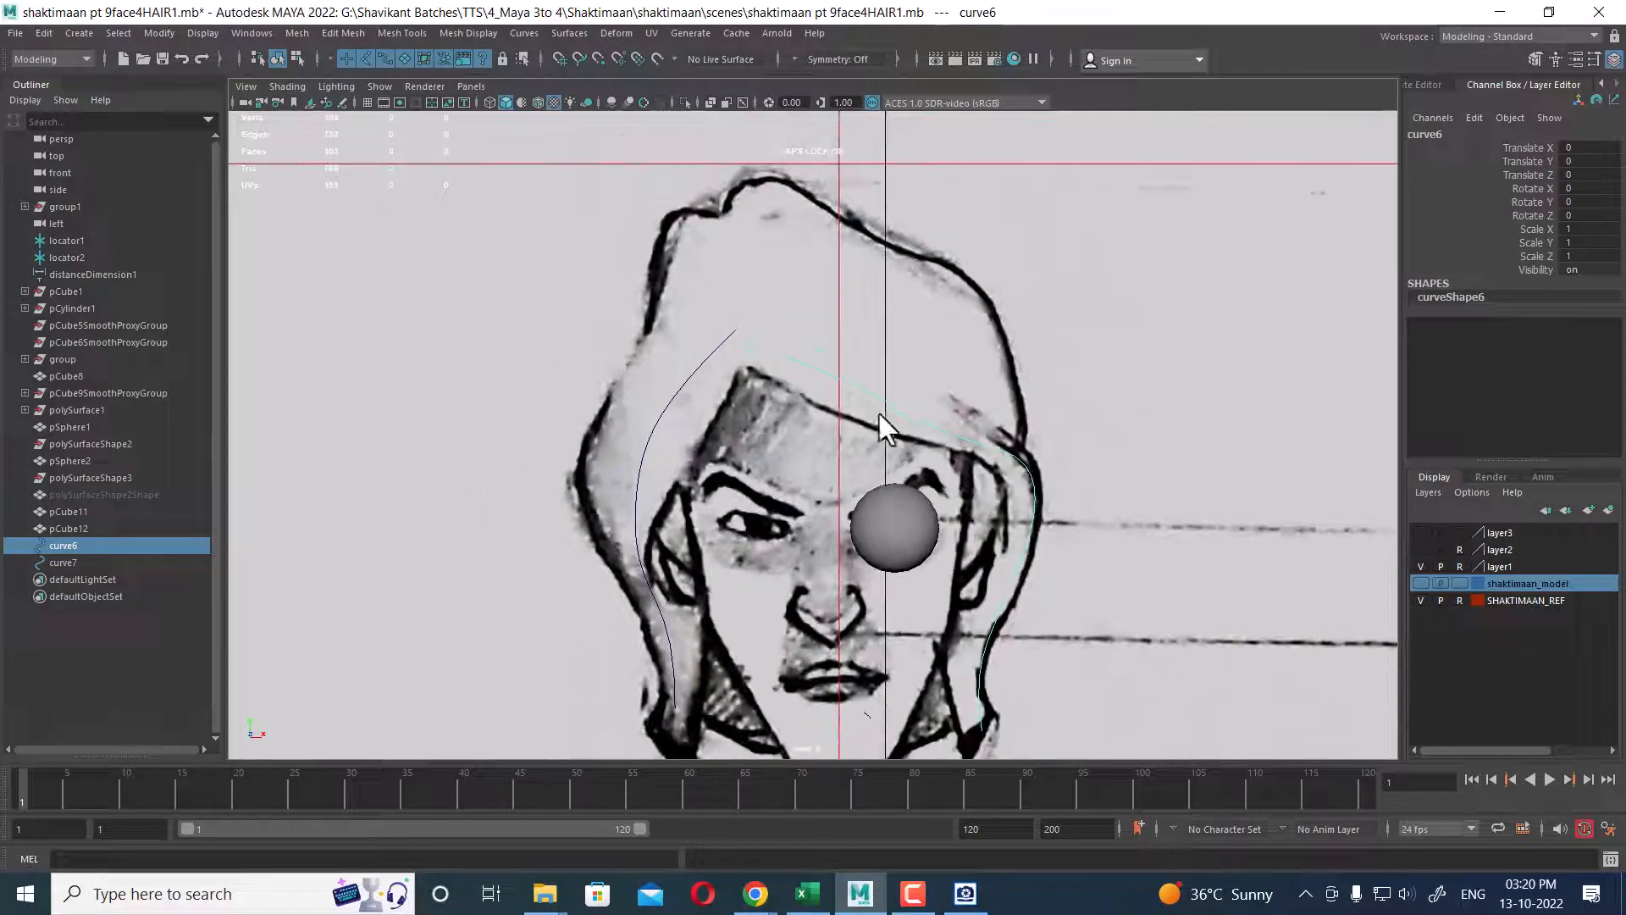
{"action": "scroll", "coordinate": [955, 465], "scroll_direction": "up", "scroll_amount": 2}
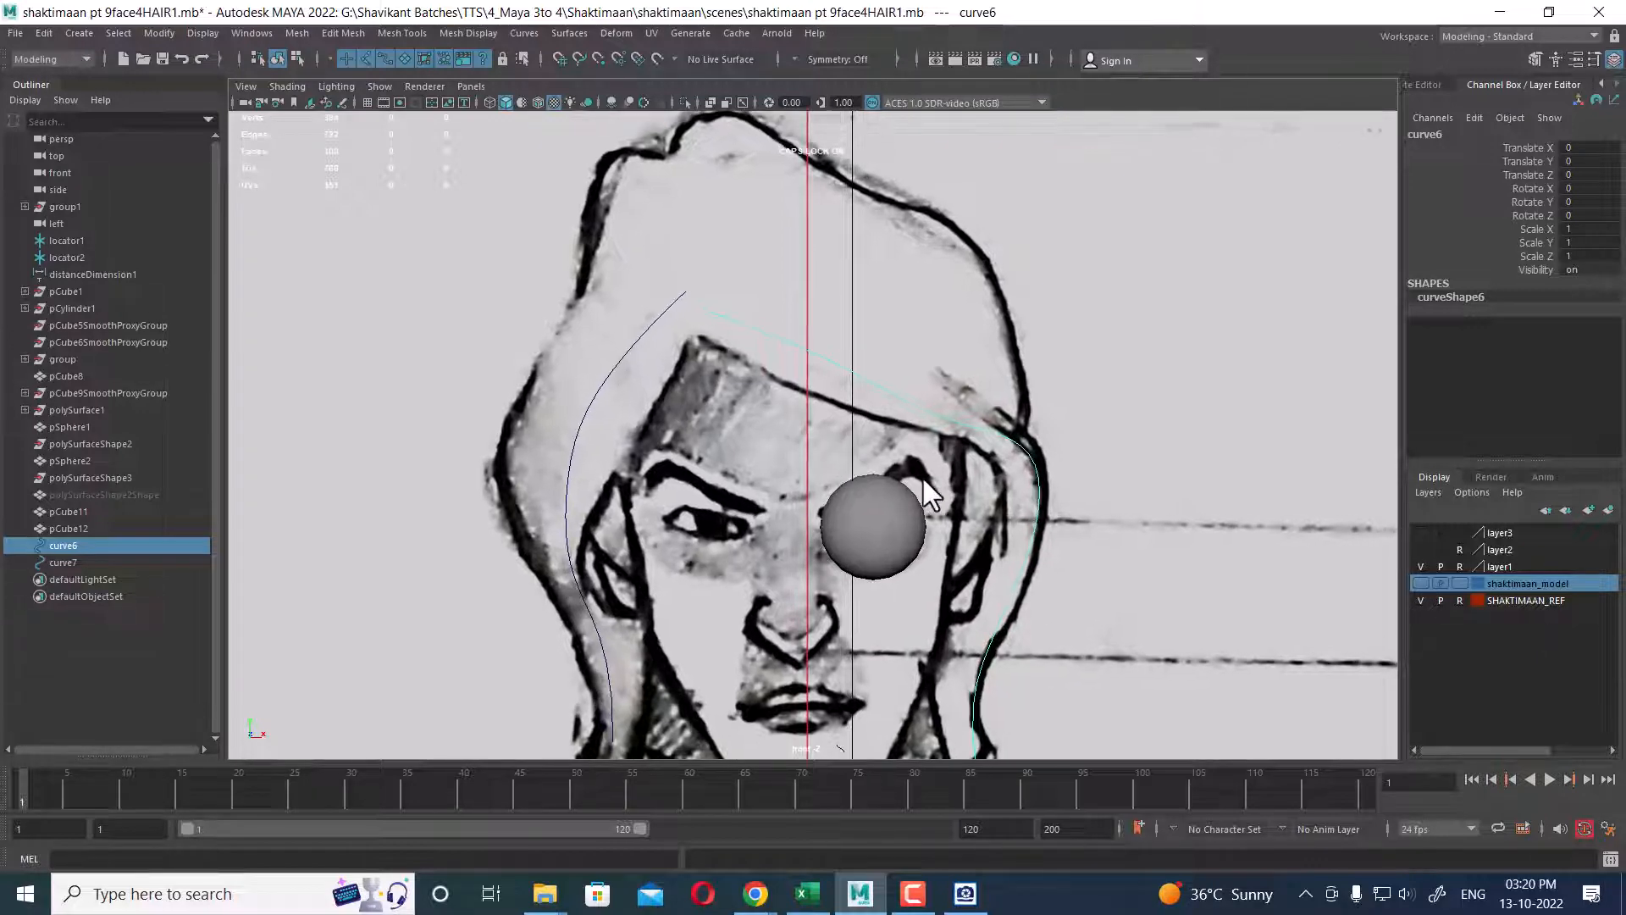
- Create a polygon cube and view the two hair curves beside the side reference drawing
{"action": "key", "text": "space"}
{"action": "mouse_move", "coordinate": [922, 265]}
{"action": "left_mouse_down"}
{"action": "mouse_move", "coordinate": [977, 372]}
{"action": "mouse_move", "coordinate": [922, 389]}
{"action": "mouse_move", "coordinate": [782, 379]}
{"action": "mouse_move", "coordinate": [834, 396]}
{"action": "mouse_move", "coordinate": [839, 486]}
{"action": "mouse_move", "coordinate": [907, 489]}
{"action": "mouse_move", "coordinate": [851, 490]}
{"action": "left_mouse_up"}
{"action": "left_click", "coordinate": [70, 32]}
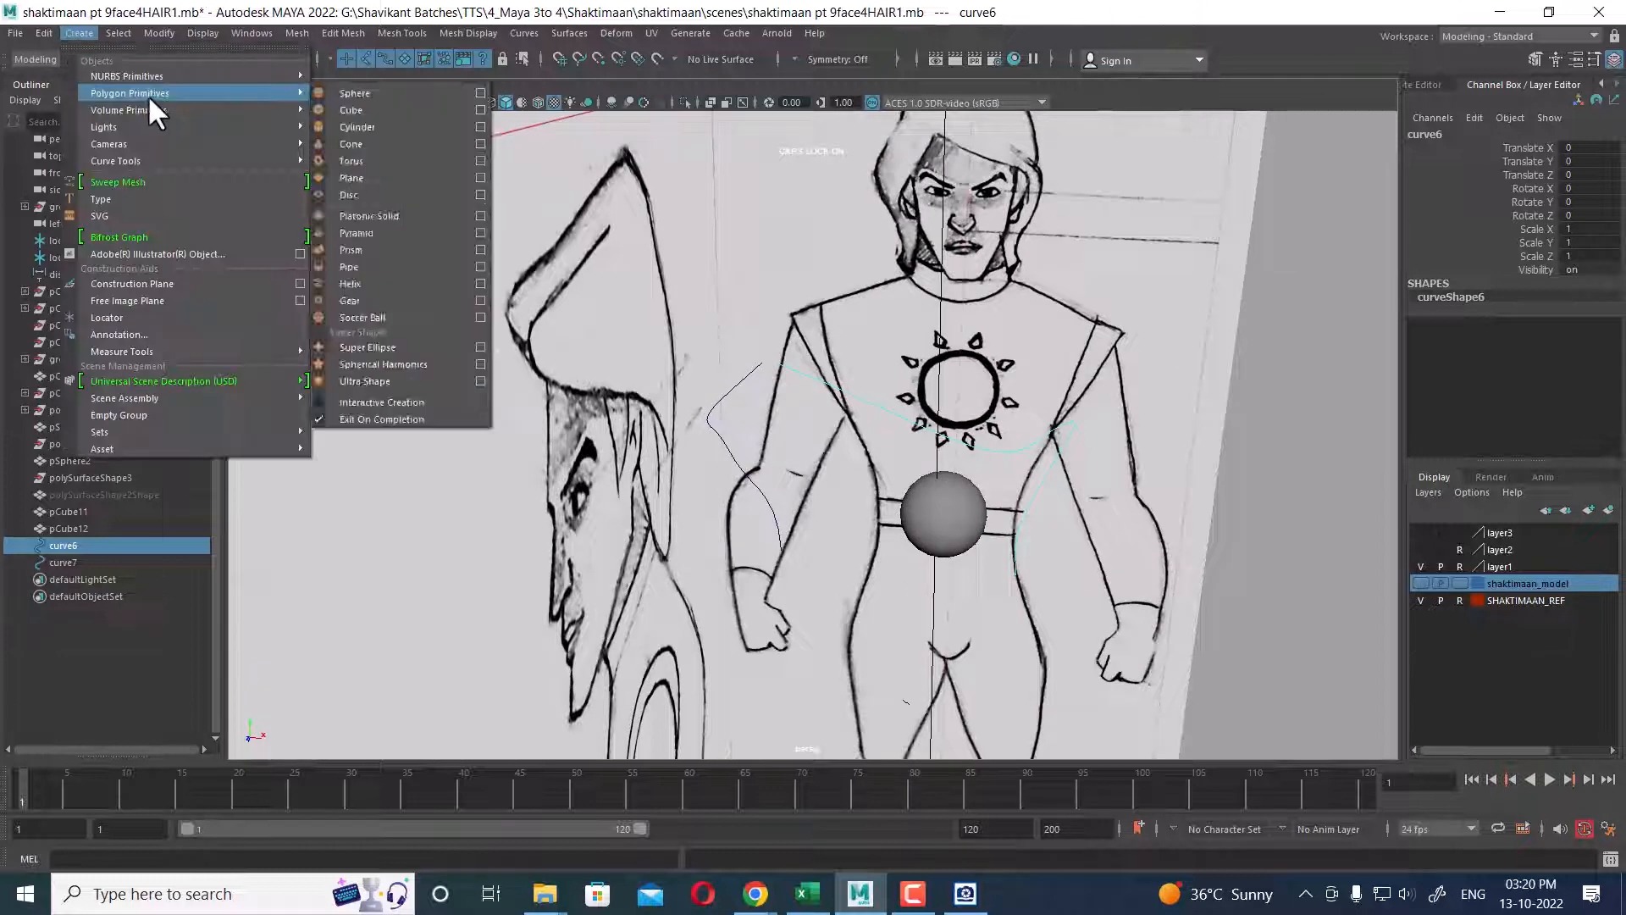
{"action": "mouse_move", "coordinate": [154, 94]}
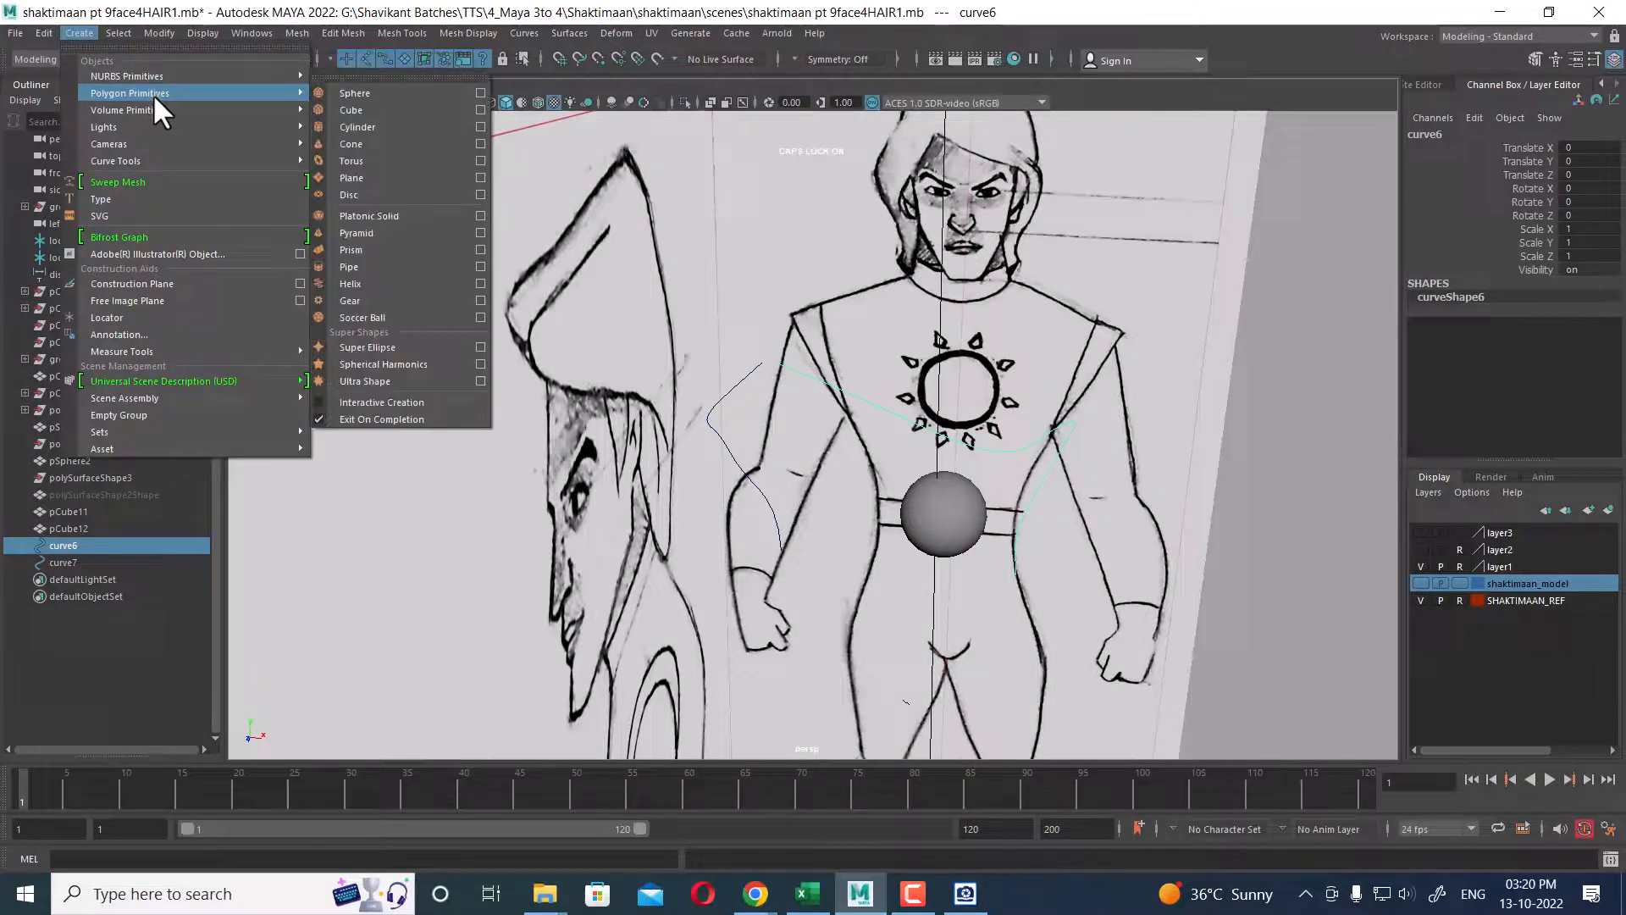
{"action": "left_click", "coordinate": [339, 110]}
{"action": "left_click_drag", "start_coordinate": [970, 501], "coordinate": [902, 317], "text": "alt"}
{"action": "mouse_move", "coordinate": [902, 318]}
{"action": "right_mouse_down", "text": "alt"}
{"action": "mouse_move", "coordinate": [835, 500]}
{"action": "mouse_move", "coordinate": [762, 489]}
{"action": "mouse_move", "coordinate": [754, 453]}
{"action": "right_mouse_up", "text": "alt"}
{"action": "scroll", "coordinate": [854, 496], "scroll_direction": "up", "scroll_amount": 10}
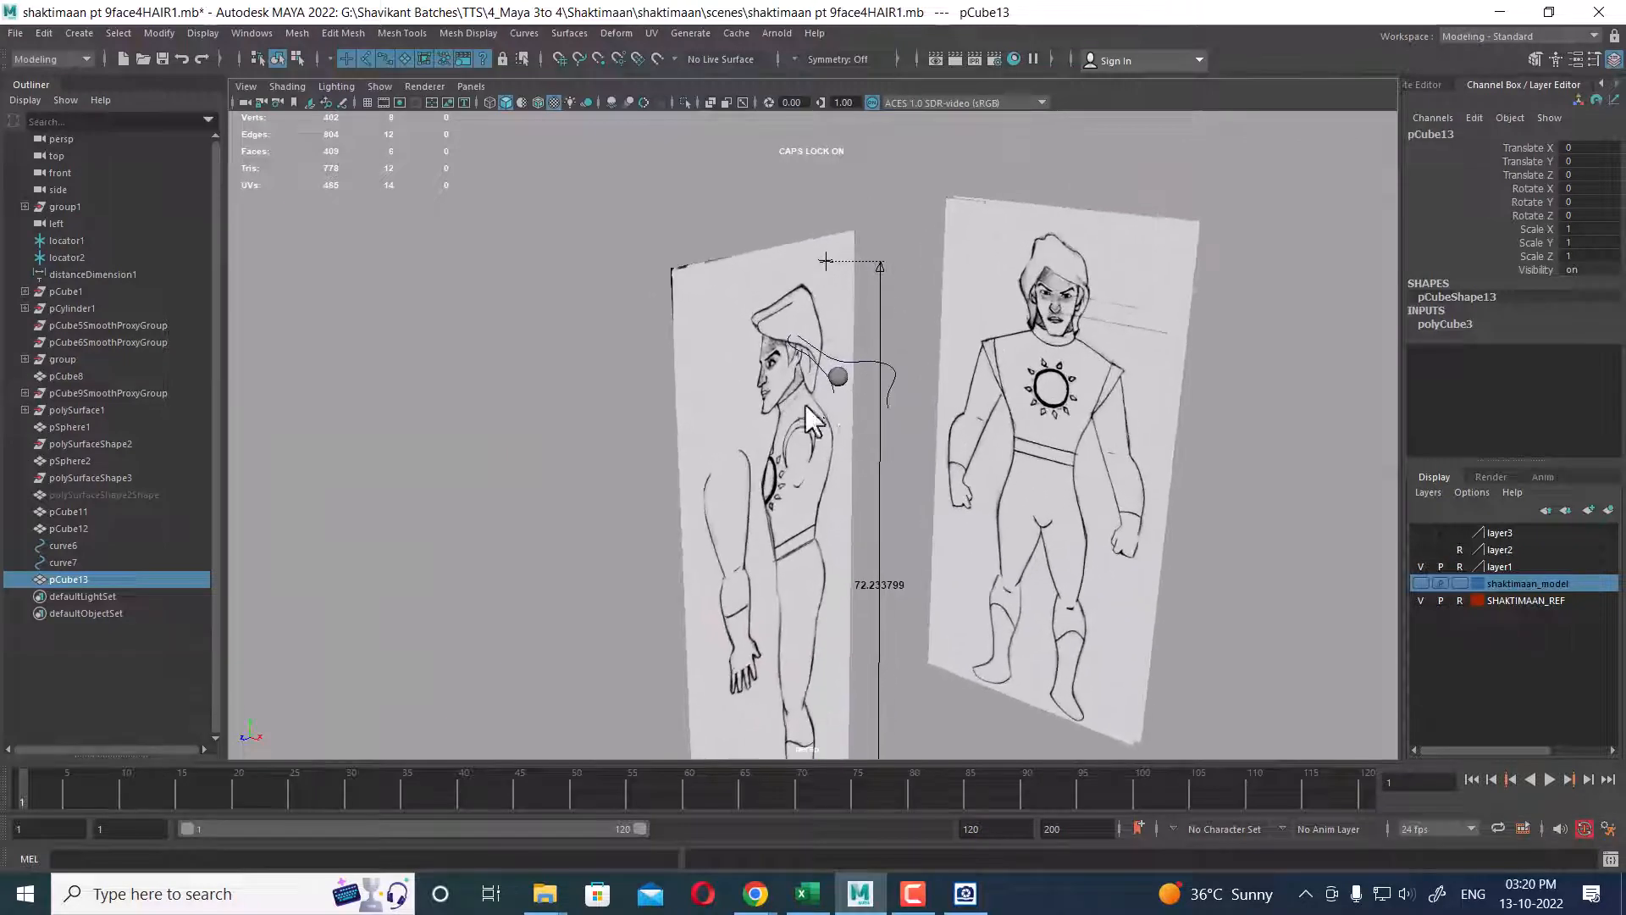
{"action": "scroll", "coordinate": [899, 389], "scroll_direction": "up", "scroll_amount": 4}
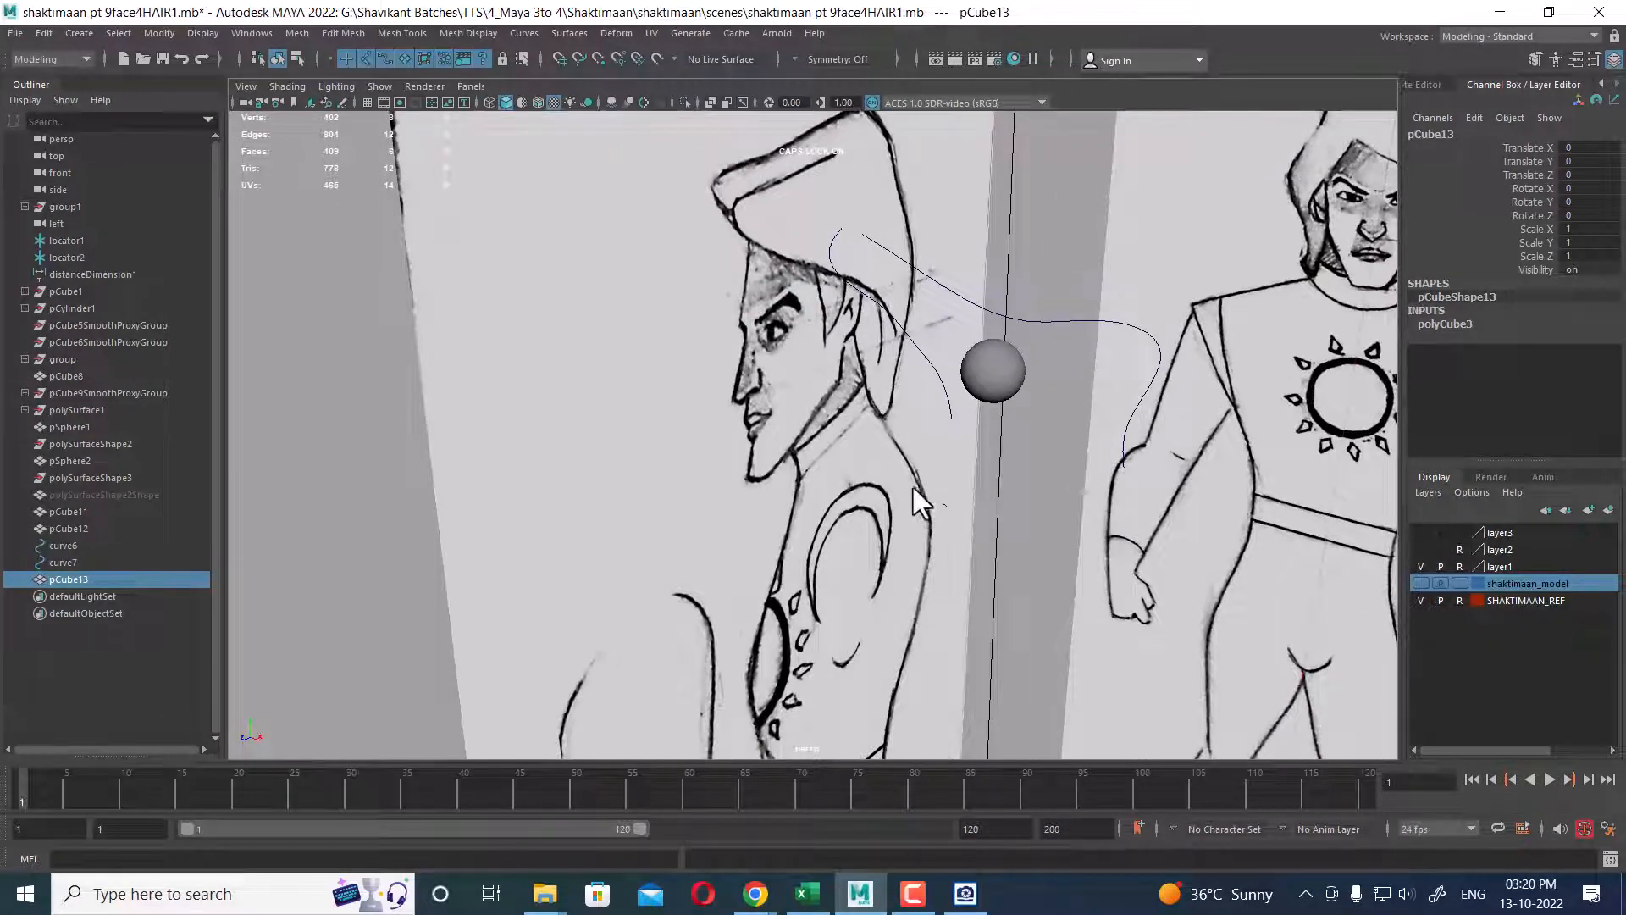
- Try to snap the cube to the front end of the hair curves, undoing the misplaced move
{"action": "key", "text": "c"}
{"action": "key", "text": "w"}
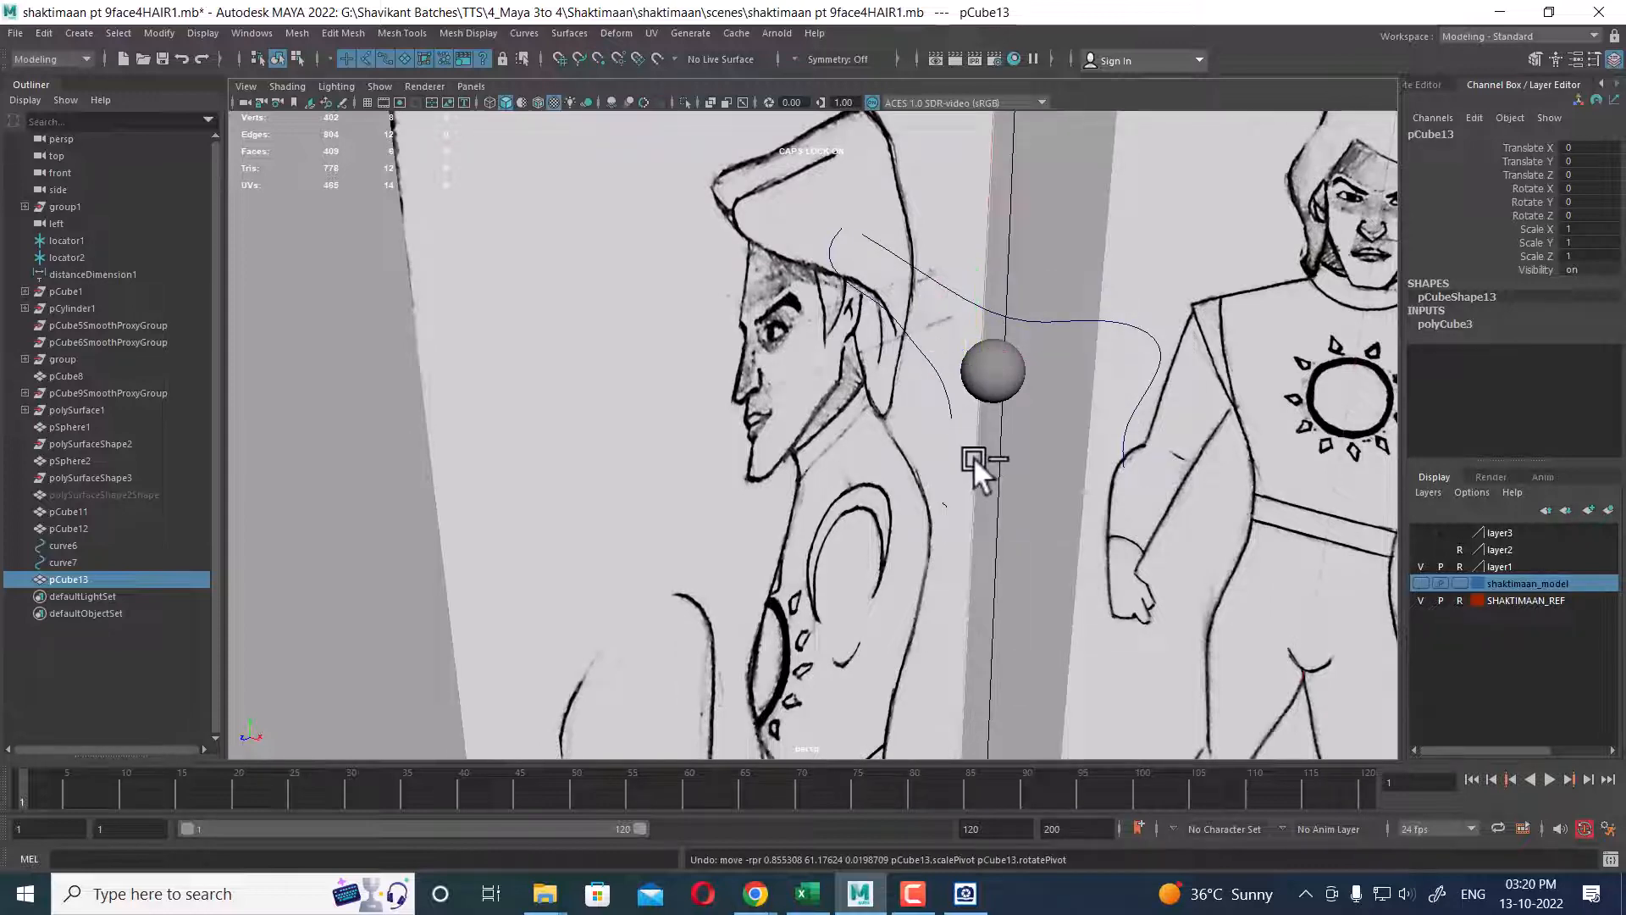
{"action": "key", "text": "c"}
{"action": "middle_click_drag", "start_coordinate": [851, 231], "coordinate": [844, 226]}
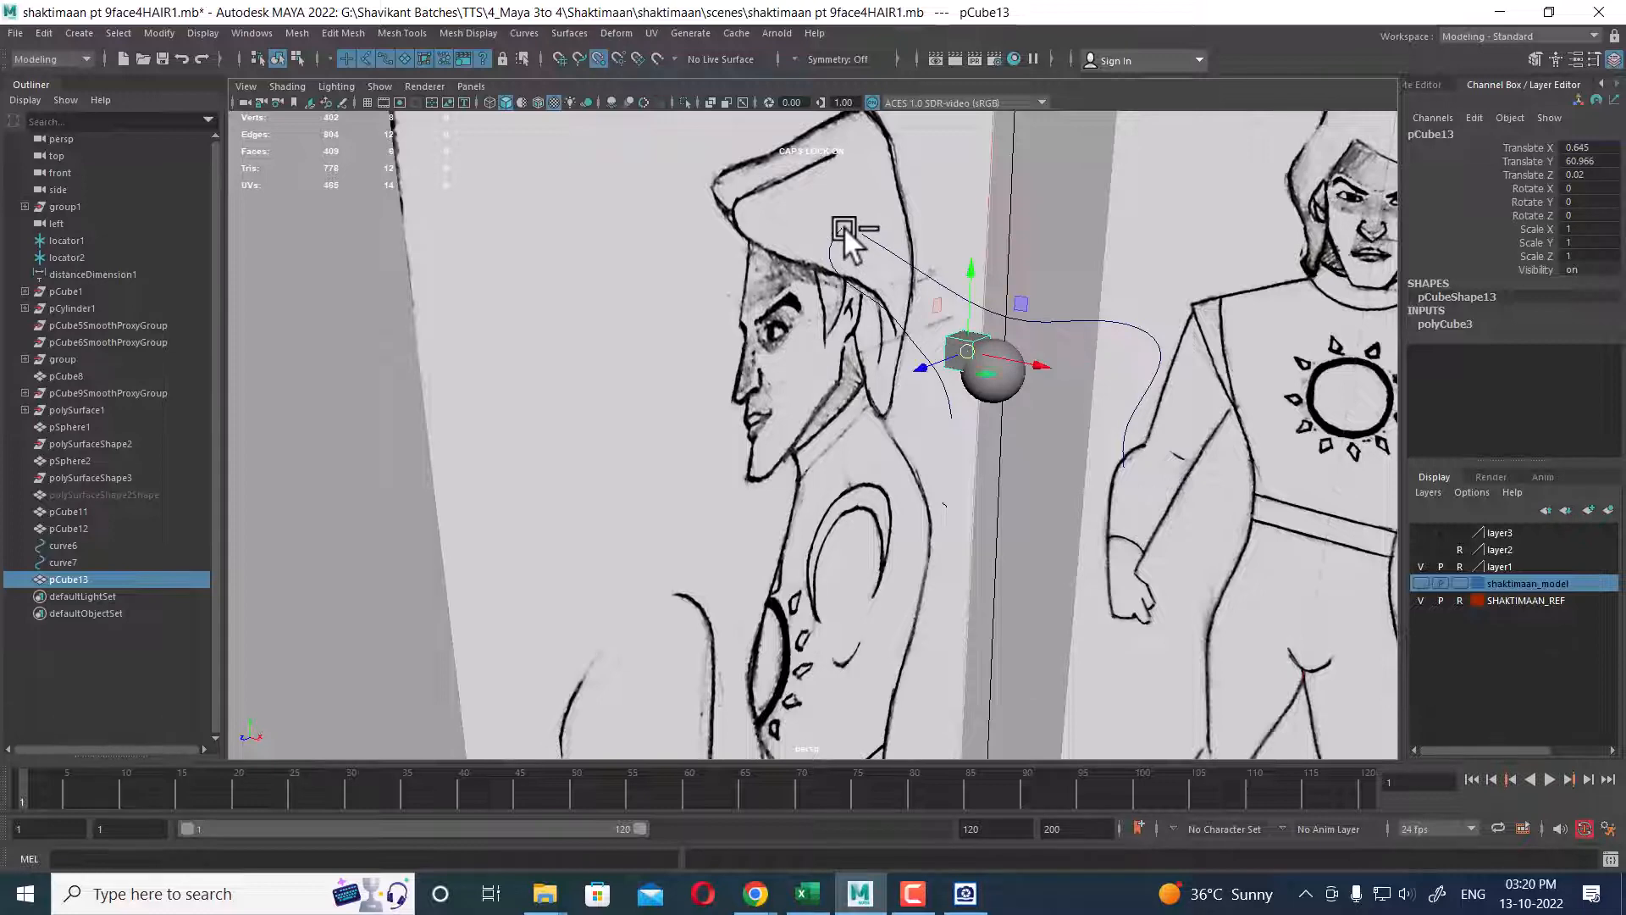
{"action": "left_click_drag", "start_coordinate": [958, 343], "coordinate": [1037, 416], "text": "alt"}
{"action": "scroll", "coordinate": [1036, 416], "scroll_direction": "up", "scroll_amount": 3}
{"action": "middle_click_drag", "start_coordinate": [1037, 417], "coordinate": [918, 560], "text": "alt"}
{"action": "left_click_drag", "start_coordinate": [918, 559], "coordinate": [836, 415], "text": "alt"}
{"action": "key", "text": "v"}
{"action": "middle_click_drag", "start_coordinate": [815, 196], "coordinate": [750, 193]}
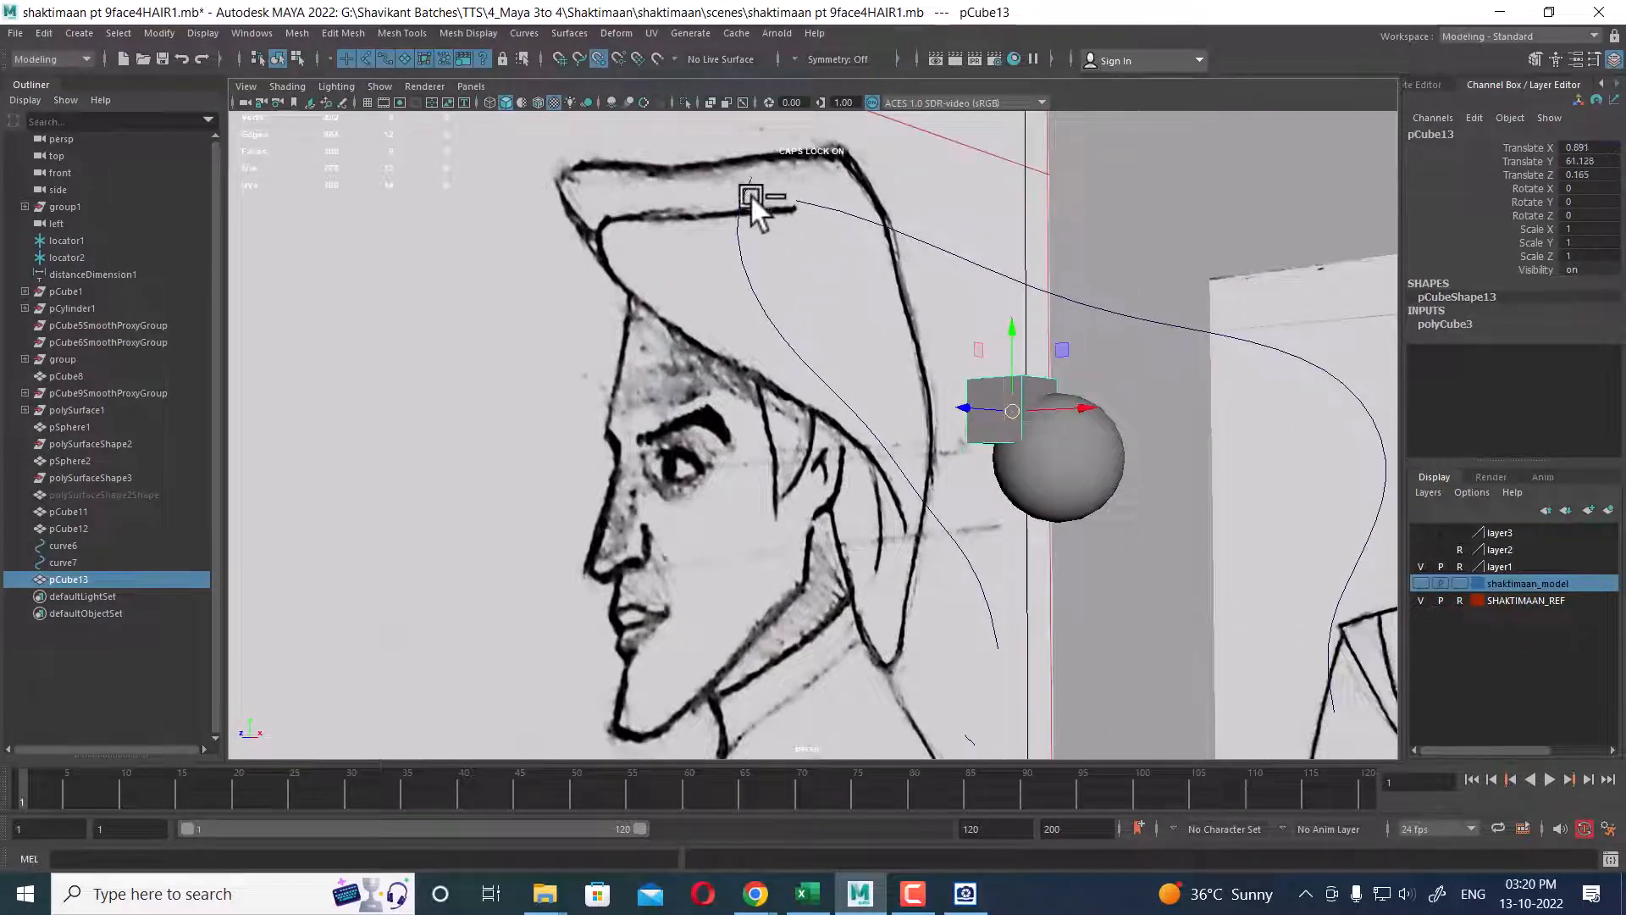
{"action": "left_click_drag", "start_coordinate": [750, 193], "coordinate": [944, 373], "text": "alt"}
{"action": "middle_click_drag", "start_coordinate": [944, 373], "coordinate": [791, 352]}
{"action": "mouse_move", "coordinate": [791, 352]}
{"action": "left_mouse_down", "text": "alt"}
{"action": "mouse_move", "coordinate": [854, 325]}
{"action": "mouse_move", "coordinate": [877, 468]}
{"action": "mouse_move", "coordinate": [957, 376]}
{"action": "mouse_move", "coordinate": [955, 435]}
{"action": "left_mouse_up", "text": "alt"}
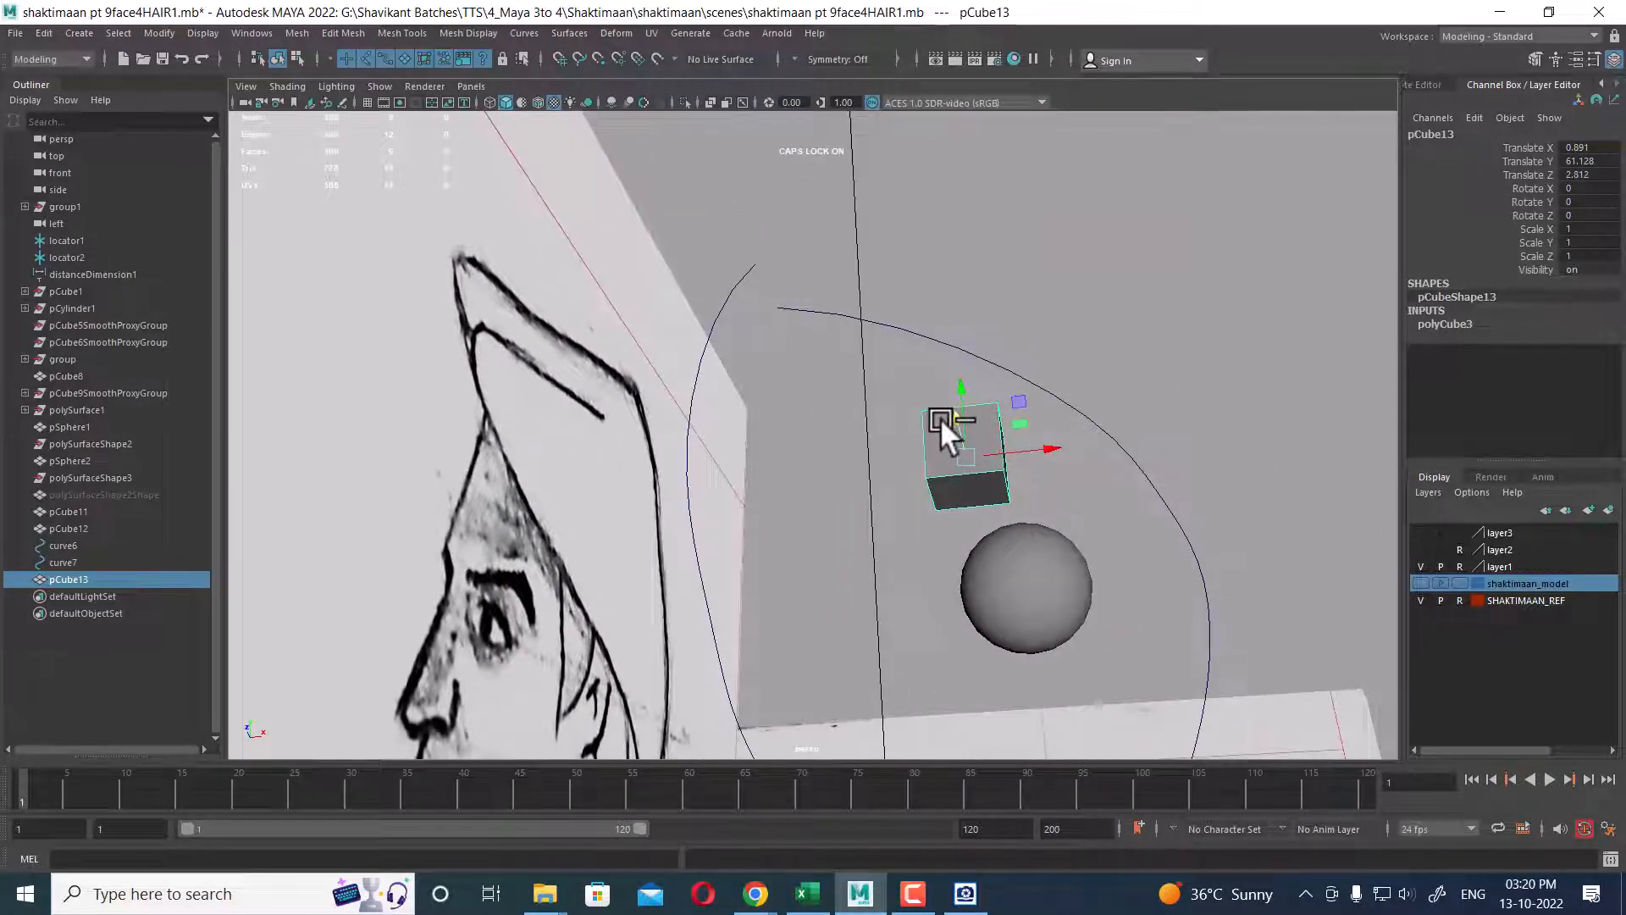
{"action": "middle_click_drag", "start_coordinate": [835, 318], "coordinate": [751, 290]}
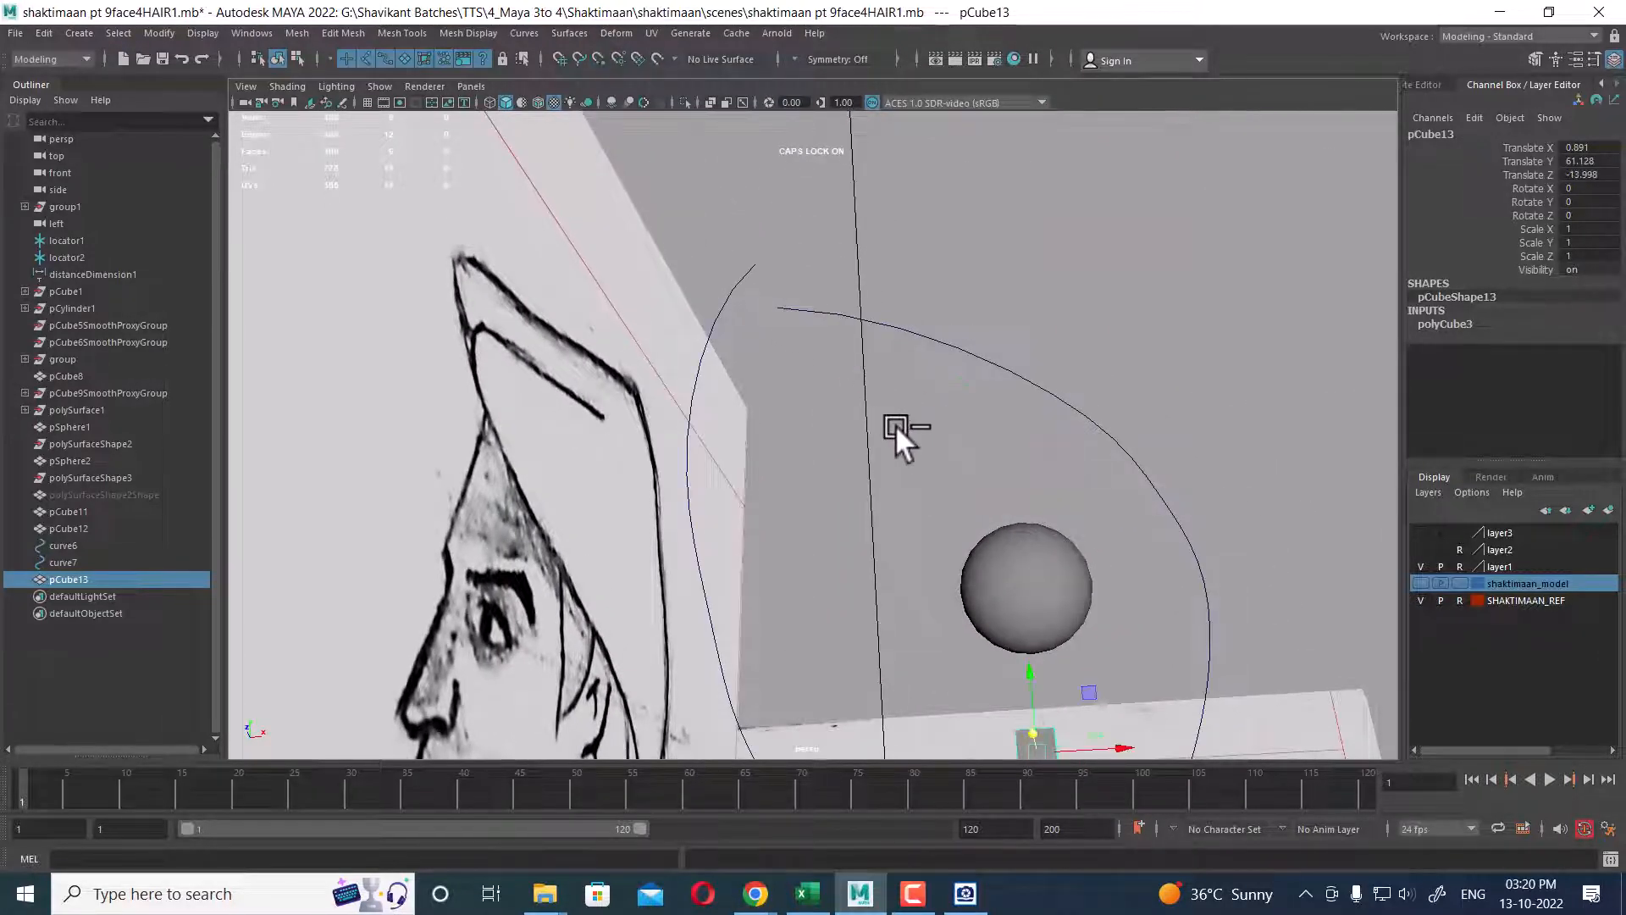
{"action": "key", "text": "ctrl+z"}
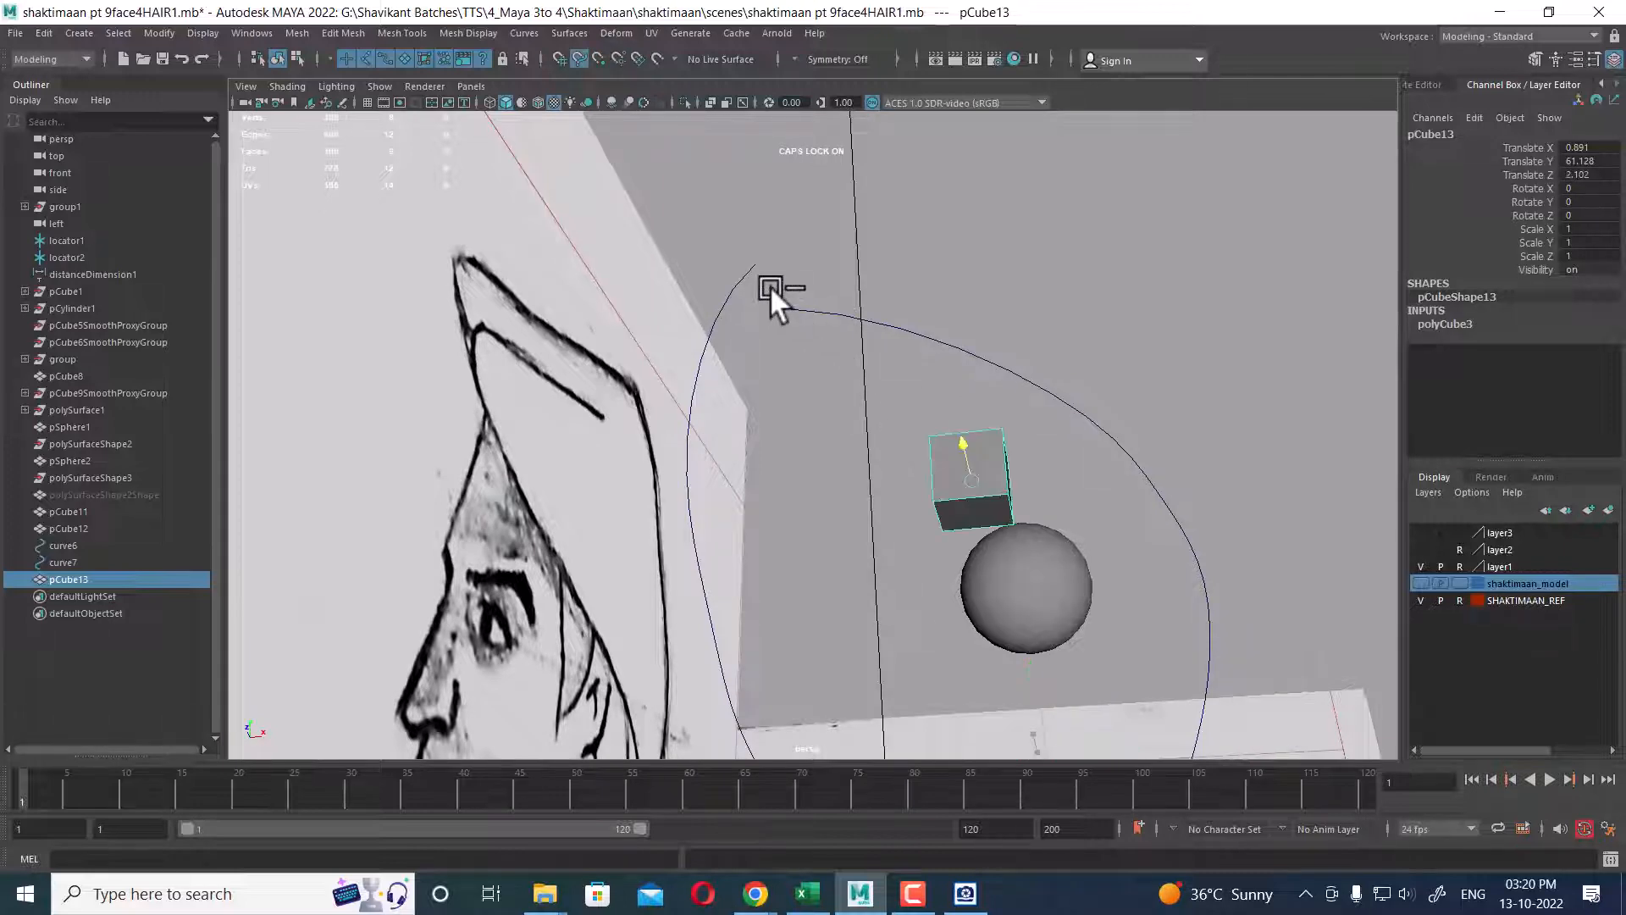
- Move the cube up near the hair curves and snap it onto the front end of curve6 above the forehead
{"action": "left_click_drag", "start_coordinate": [974, 476], "coordinate": [903, 292]}
{"action": "key", "text": "c"}
{"action": "middle_click_drag", "start_coordinate": [788, 308], "coordinate": [761, 303]}
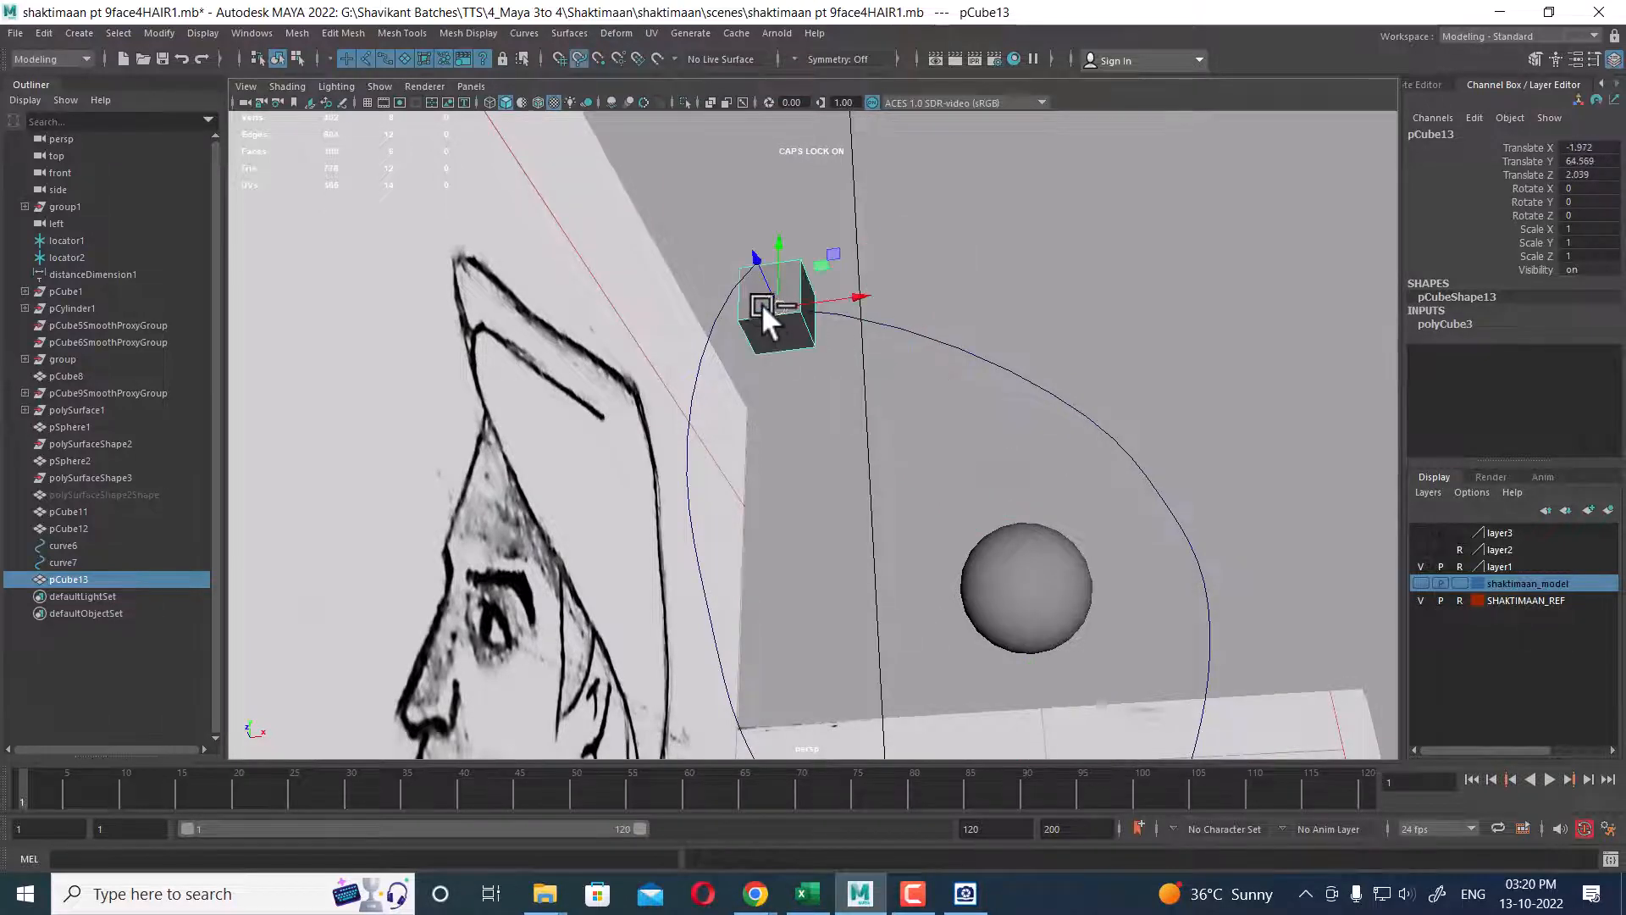
{"action": "left_click_drag", "start_coordinate": [760, 303], "coordinate": [816, 365], "text": "alt"}
{"action": "left_click_drag", "start_coordinate": [835, 467], "coordinate": [889, 472], "text": "alt"}
- Check the cube's placement against the front and side references and show the last hidden head mesh again
{"action": "key", "text": "space"}
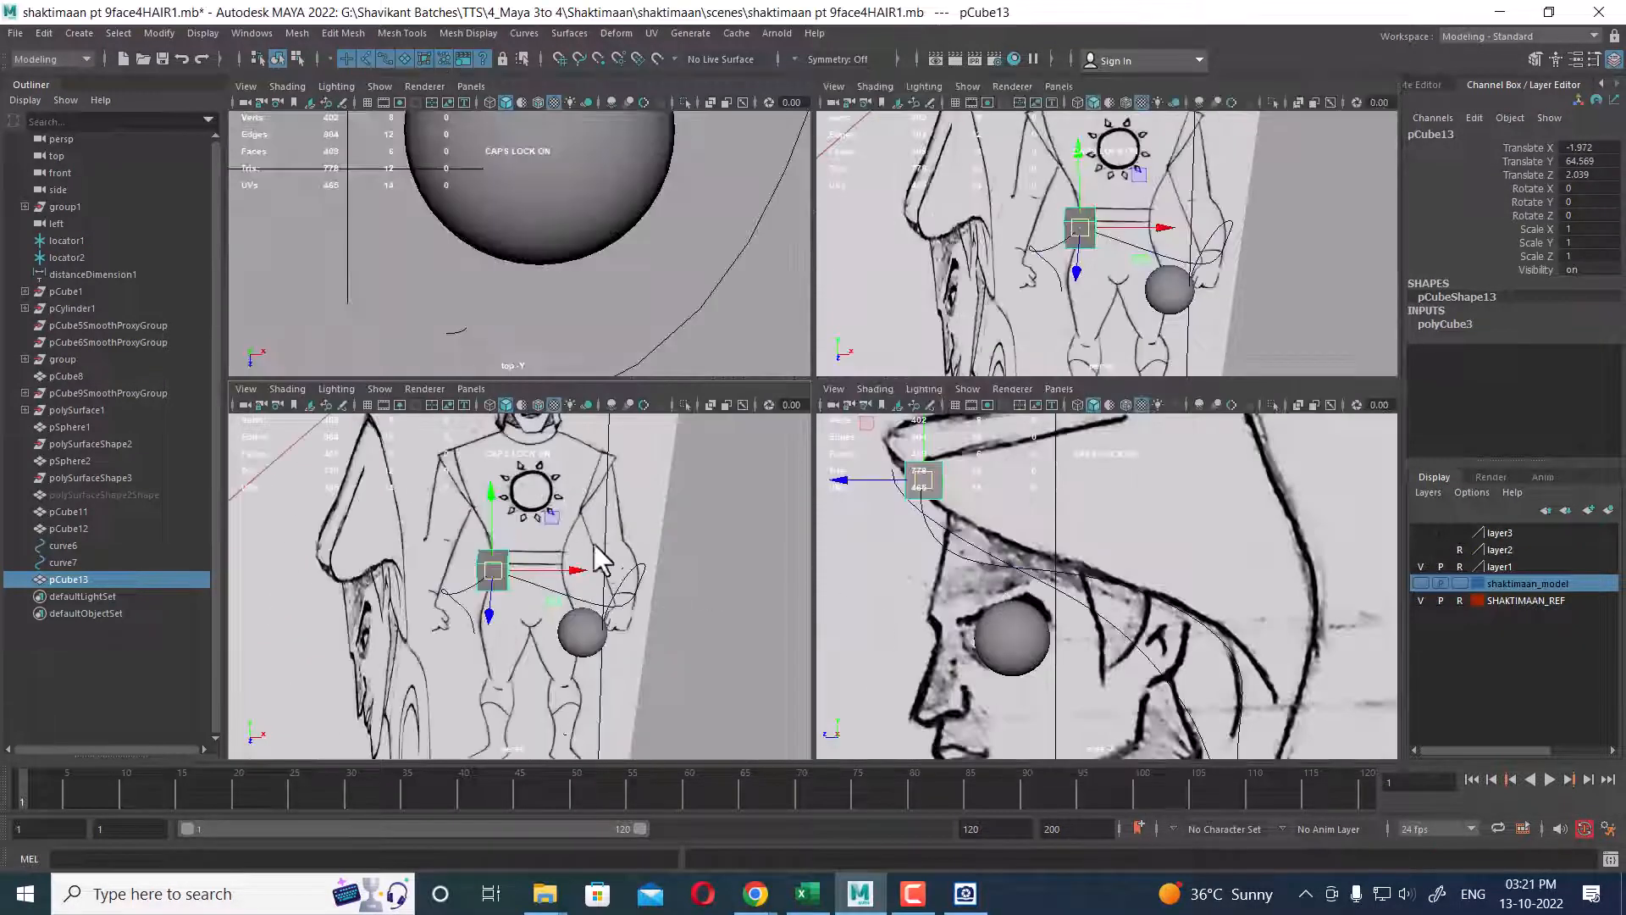
{"action": "key", "text": "space"}
{"action": "left_click_drag", "start_coordinate": [722, 567], "coordinate": [720, 625]}
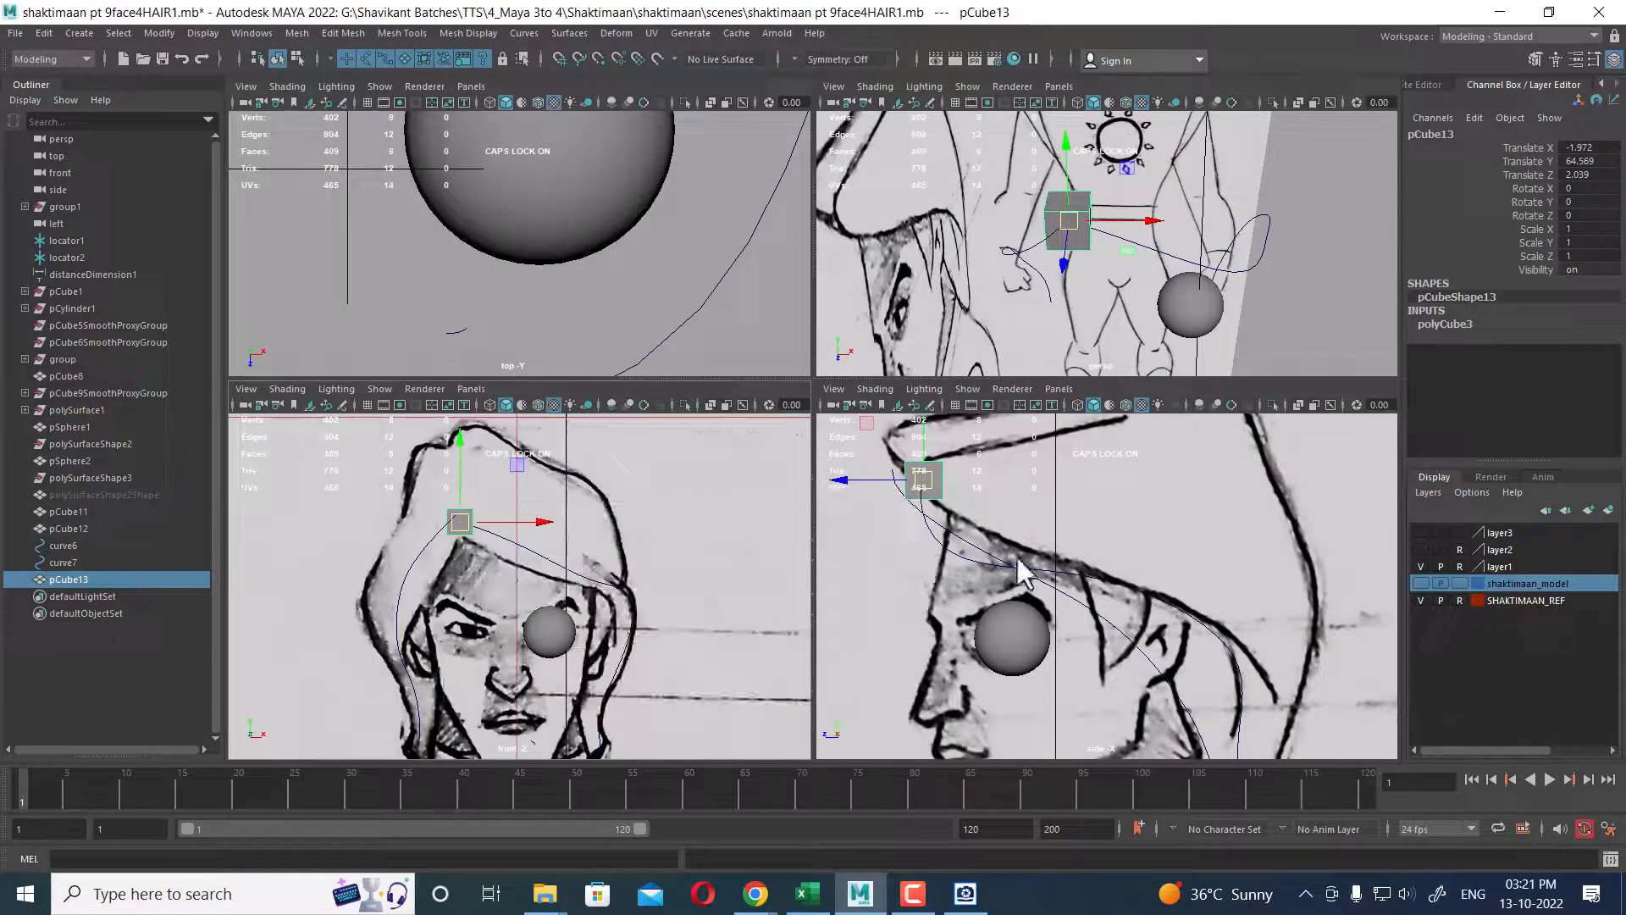
{"action": "middle_click_drag", "start_coordinate": [1016, 593], "coordinate": [1041, 663], "text": "alt"}
{"action": "scroll", "coordinate": [1041, 646], "scroll_direction": "up", "scroll_amount": 2}
{"action": "mouse_move", "coordinate": [1152, 248]}
{"action": "left_mouse_down", "text": "alt"}
{"action": "mouse_move", "coordinate": [1152, 108]}
{"action": "mouse_move", "coordinate": [1143, 246]}
{"action": "left_mouse_up", "text": "alt"}
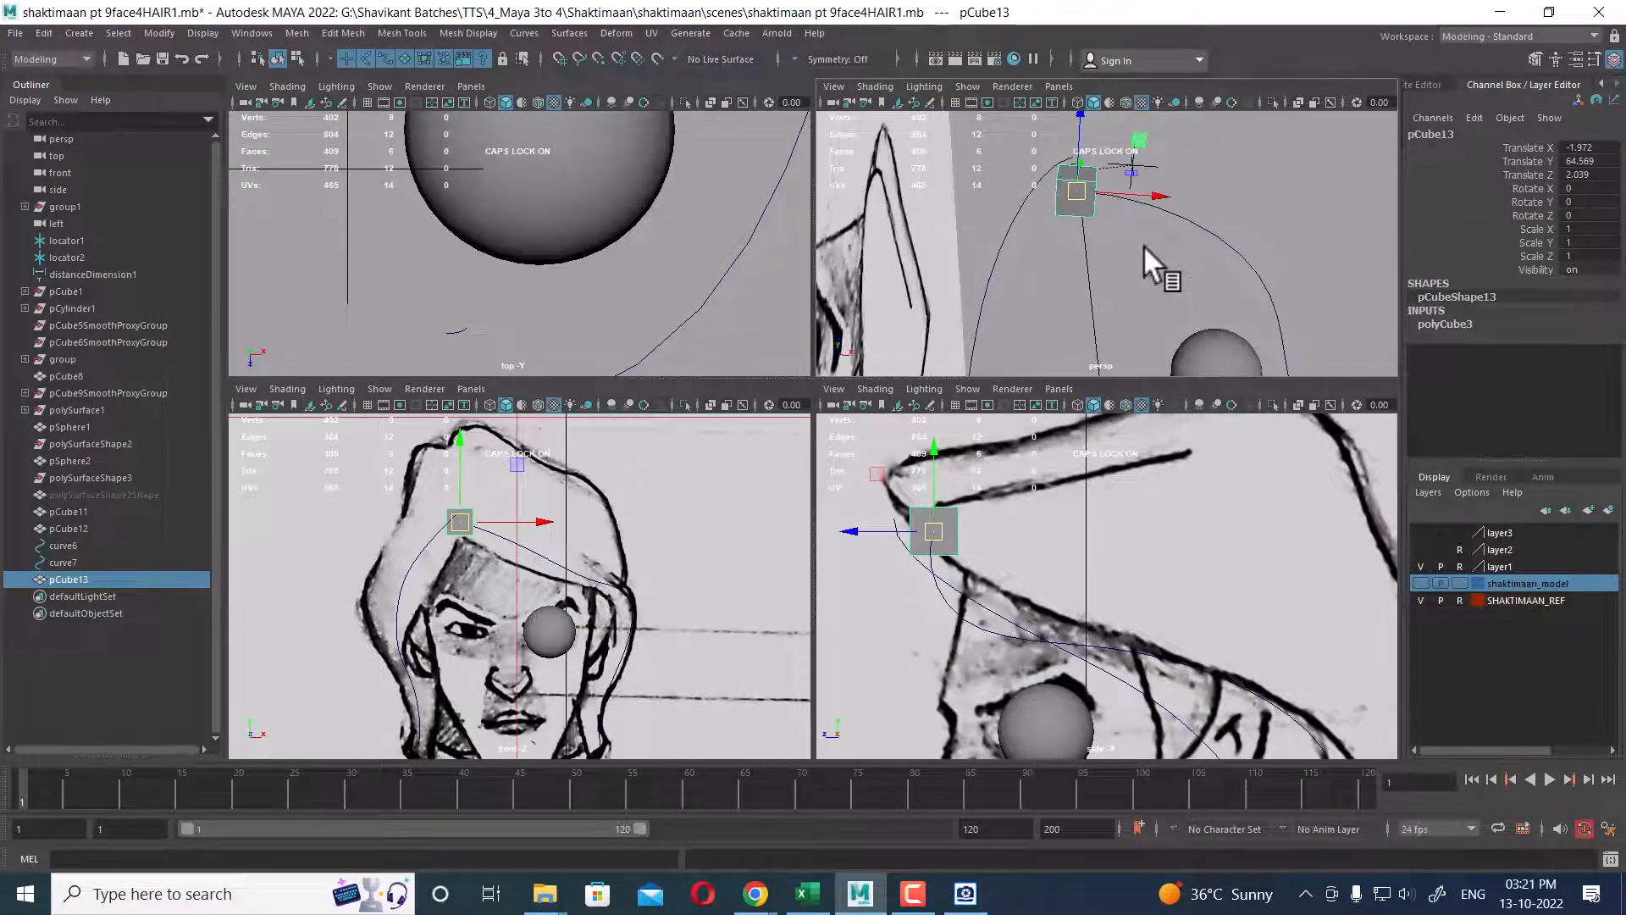
{"action": "key", "text": "space"}
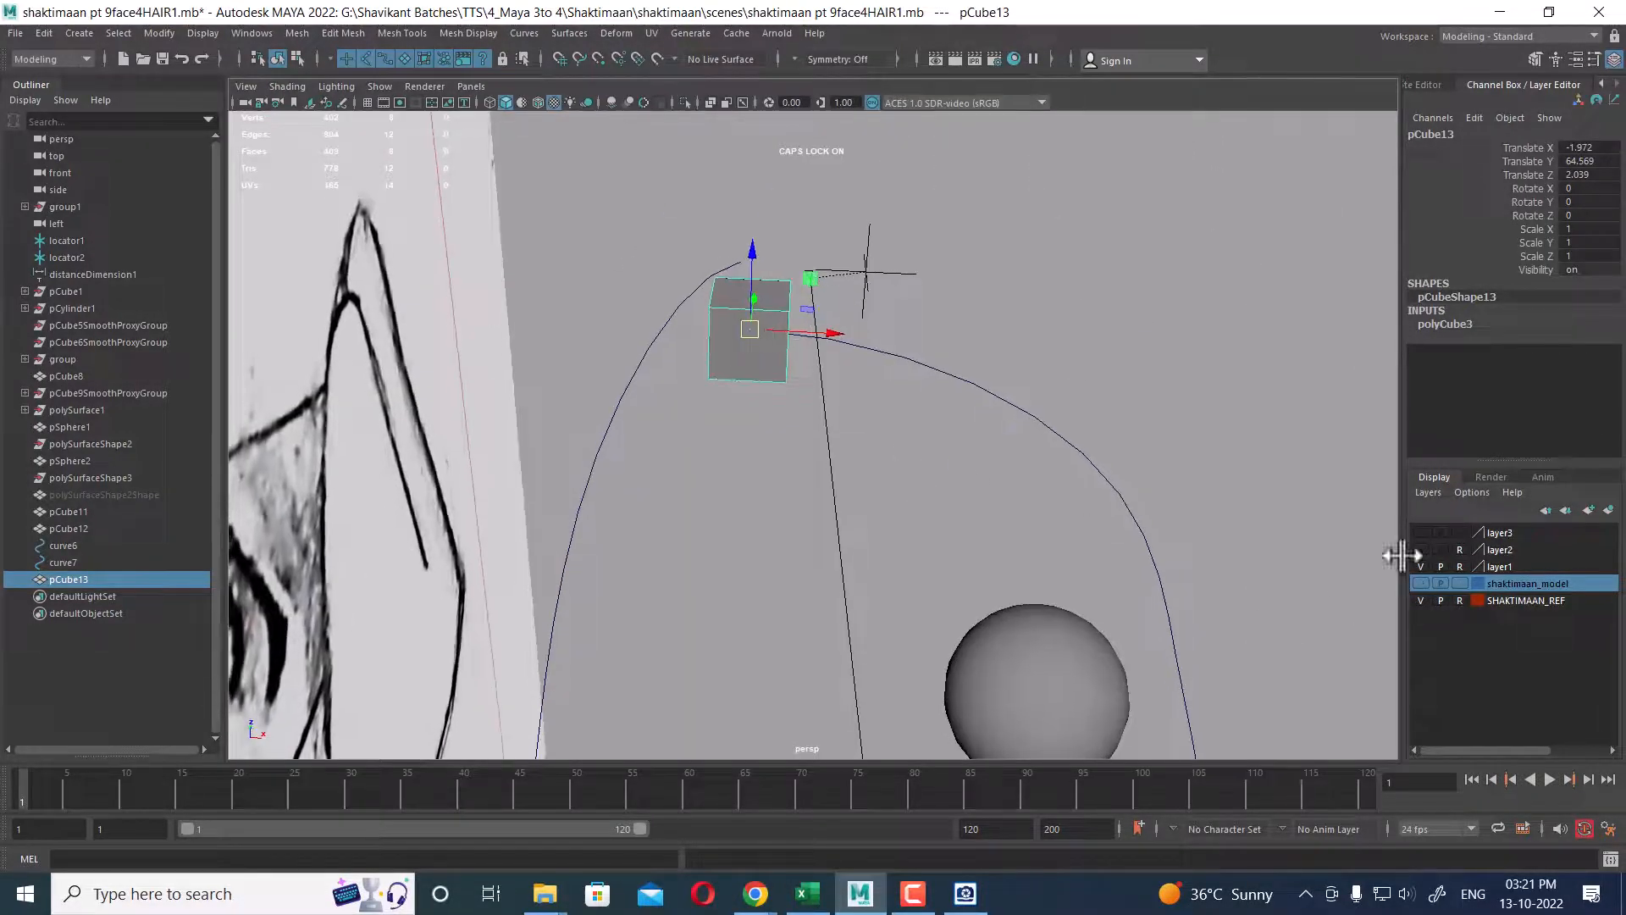
{"action": "left_click", "coordinate": [222, 33]}
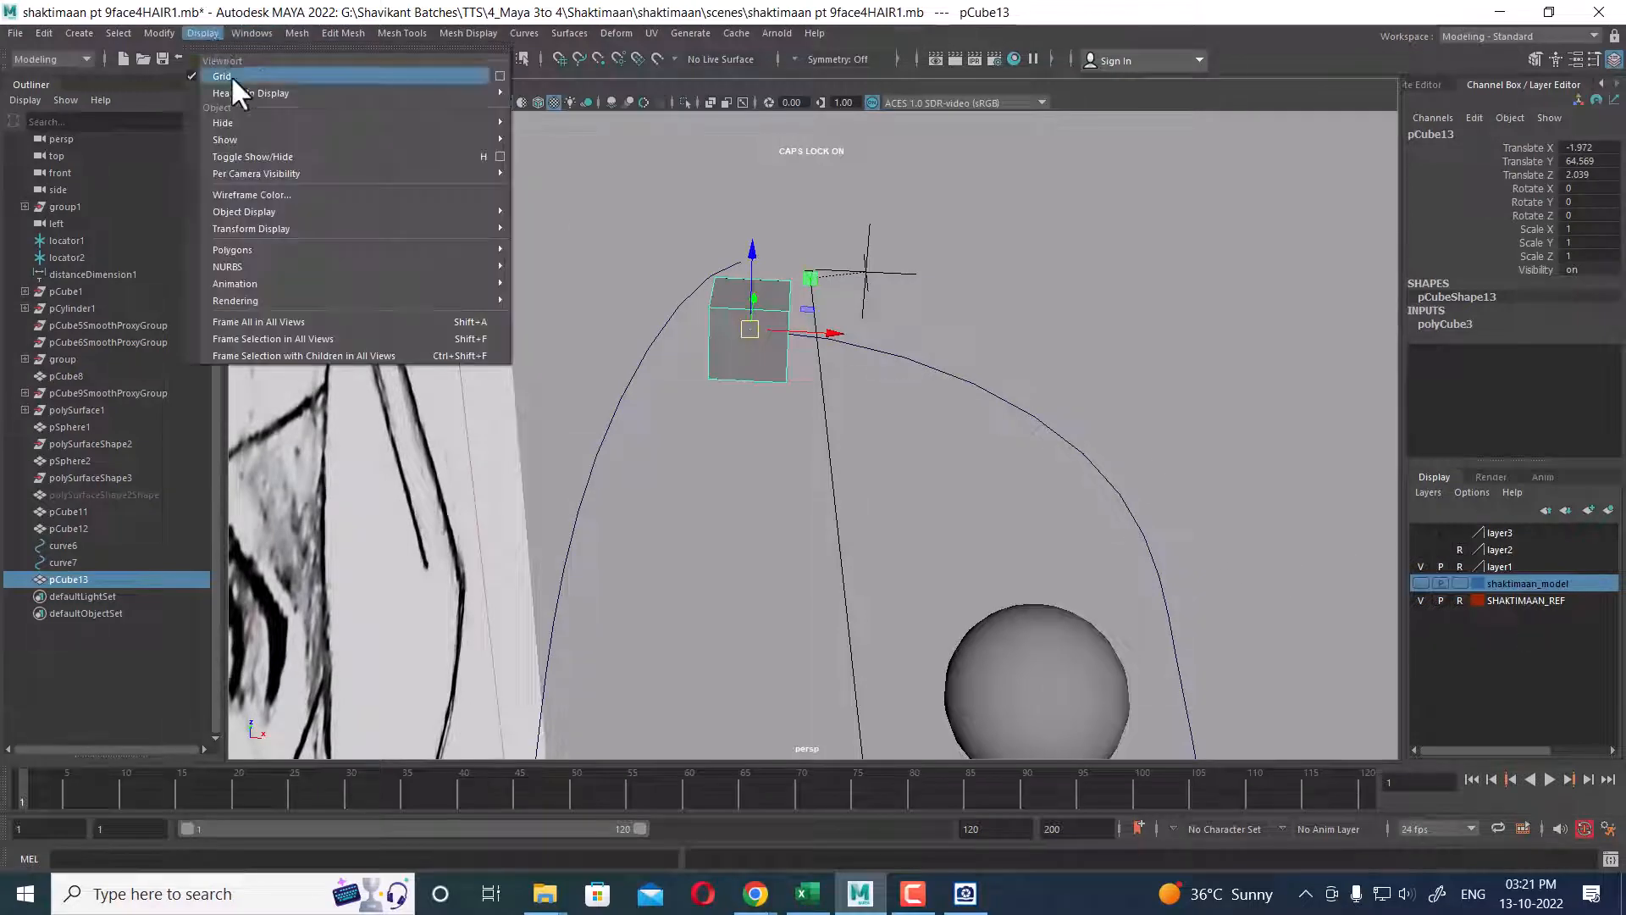
{"action": "mouse_move", "coordinate": [257, 133]}
{"action": "left_click", "coordinate": [595, 202]}
{"action": "left_click_drag", "start_coordinate": [710, 247], "coordinate": [995, 389], "text": "alt"}
- Move the first CV of curve7 so the curve's front end meets the cube, and return to object selection
{"action": "left_click", "coordinate": [952, 378]}
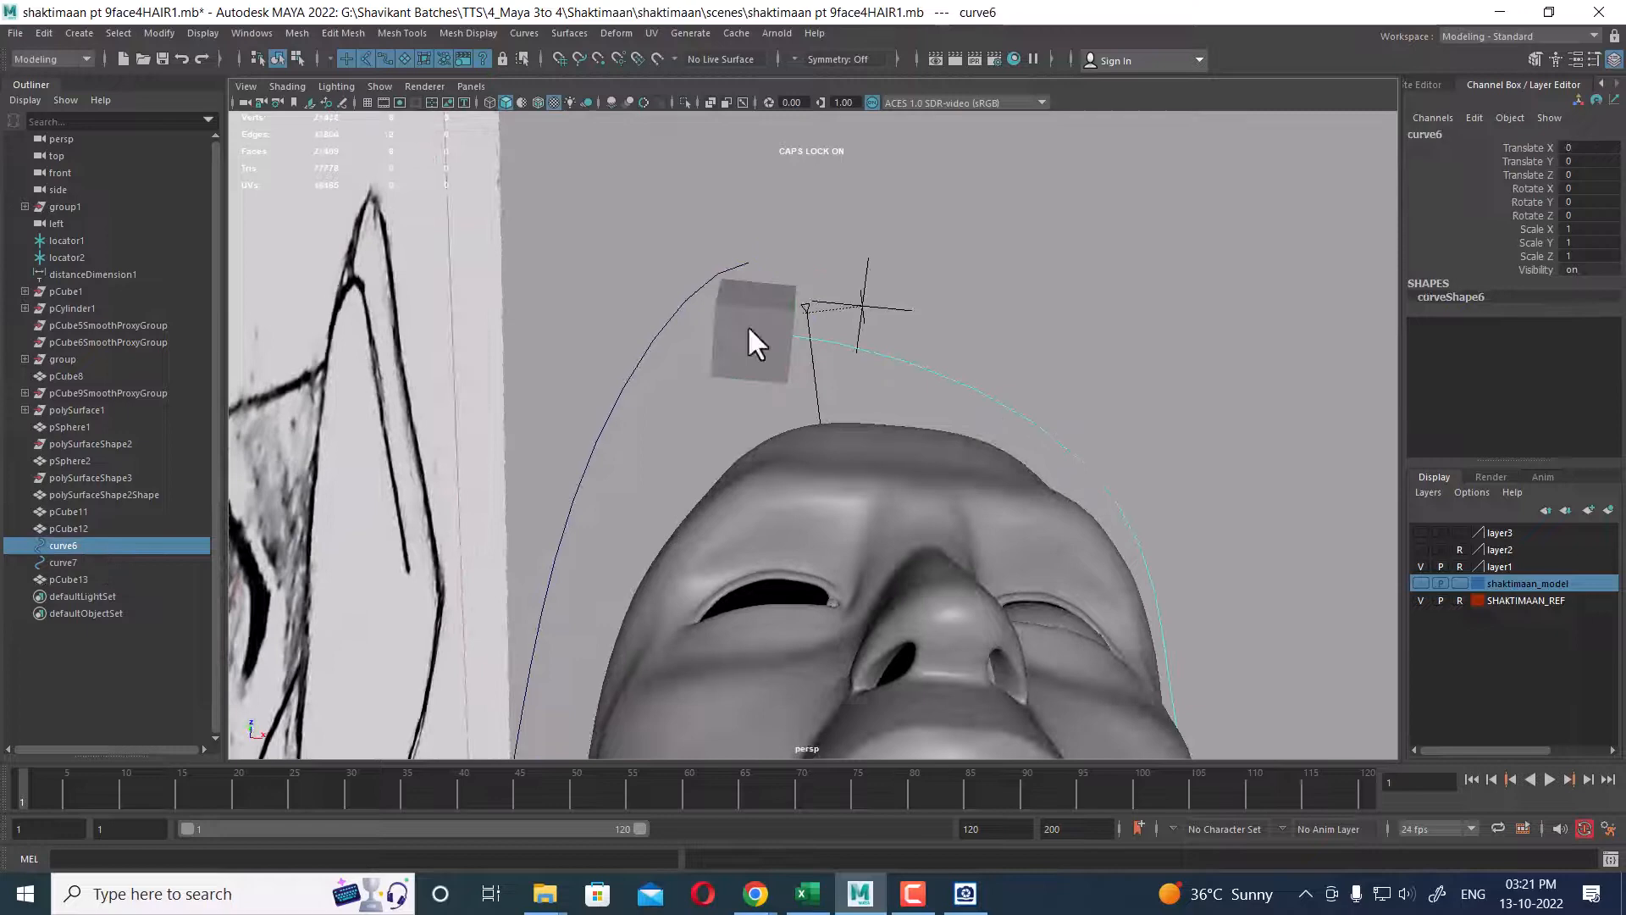
{"action": "left_click", "coordinate": [692, 295]}
{"action": "right_click_drag", "start_coordinate": [1112, 220], "coordinate": [1003, 220]}
{"action": "left_click_drag", "start_coordinate": [775, 226], "coordinate": [743, 299]}
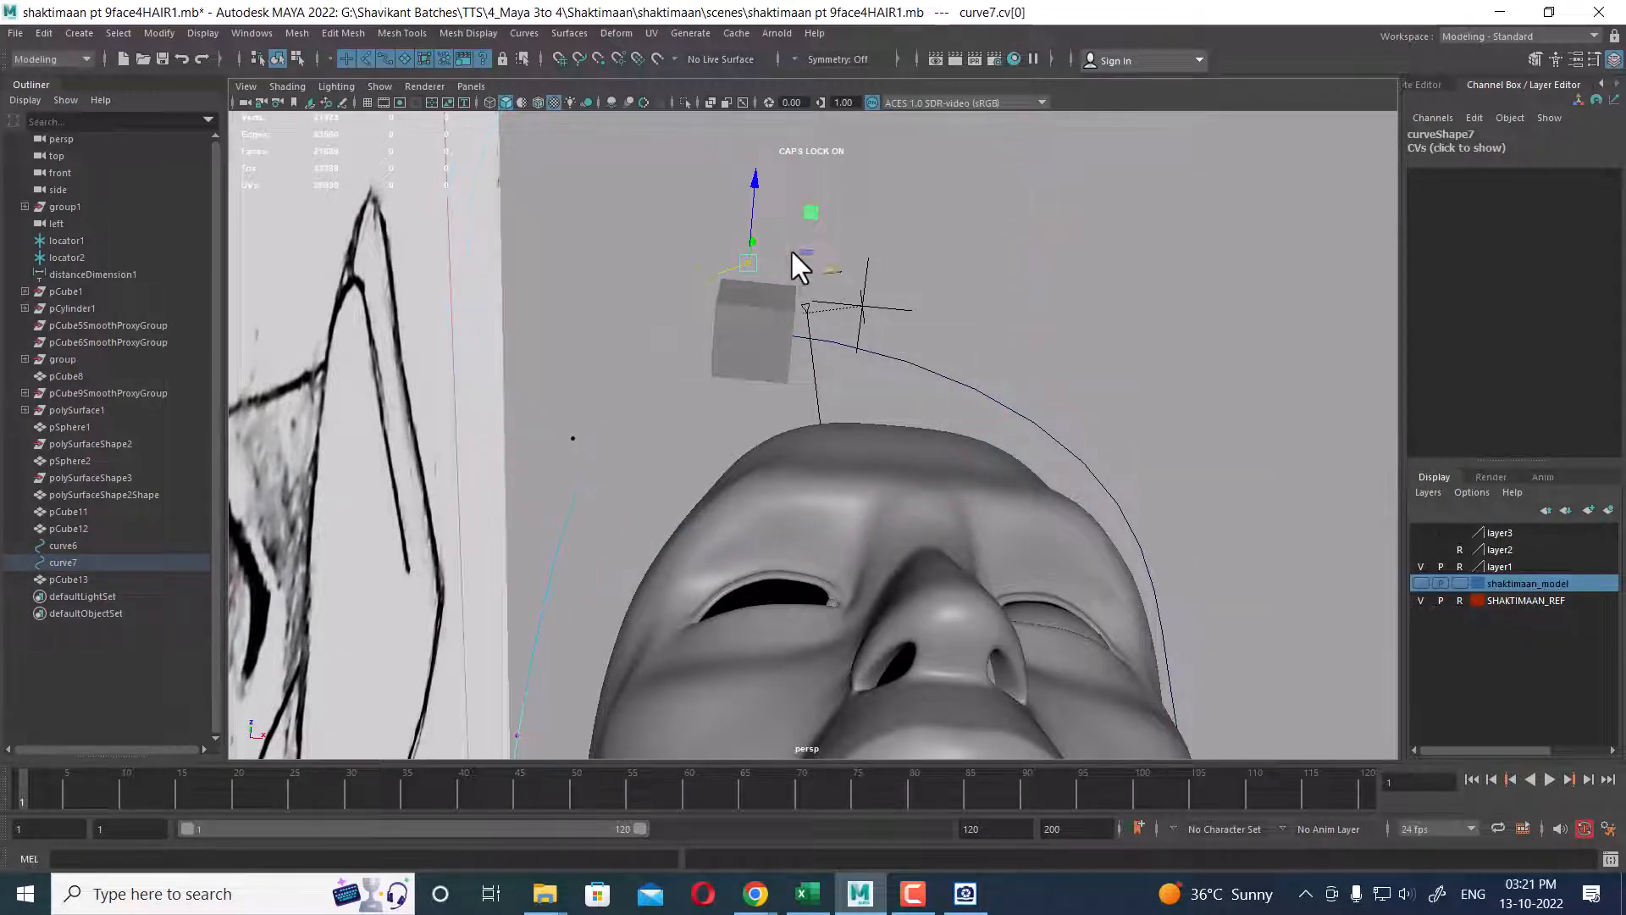
{"action": "left_click_drag", "start_coordinate": [755, 181], "coordinate": [802, 465]}
{"action": "right_click_drag", "start_coordinate": [779, 354], "coordinate": [886, 328]}
{"action": "left_click", "coordinate": [1100, 272]}
- Preview the cube with smooth mesh display and return it to the unsmoothed display
{"action": "left_click", "coordinate": [781, 356]}
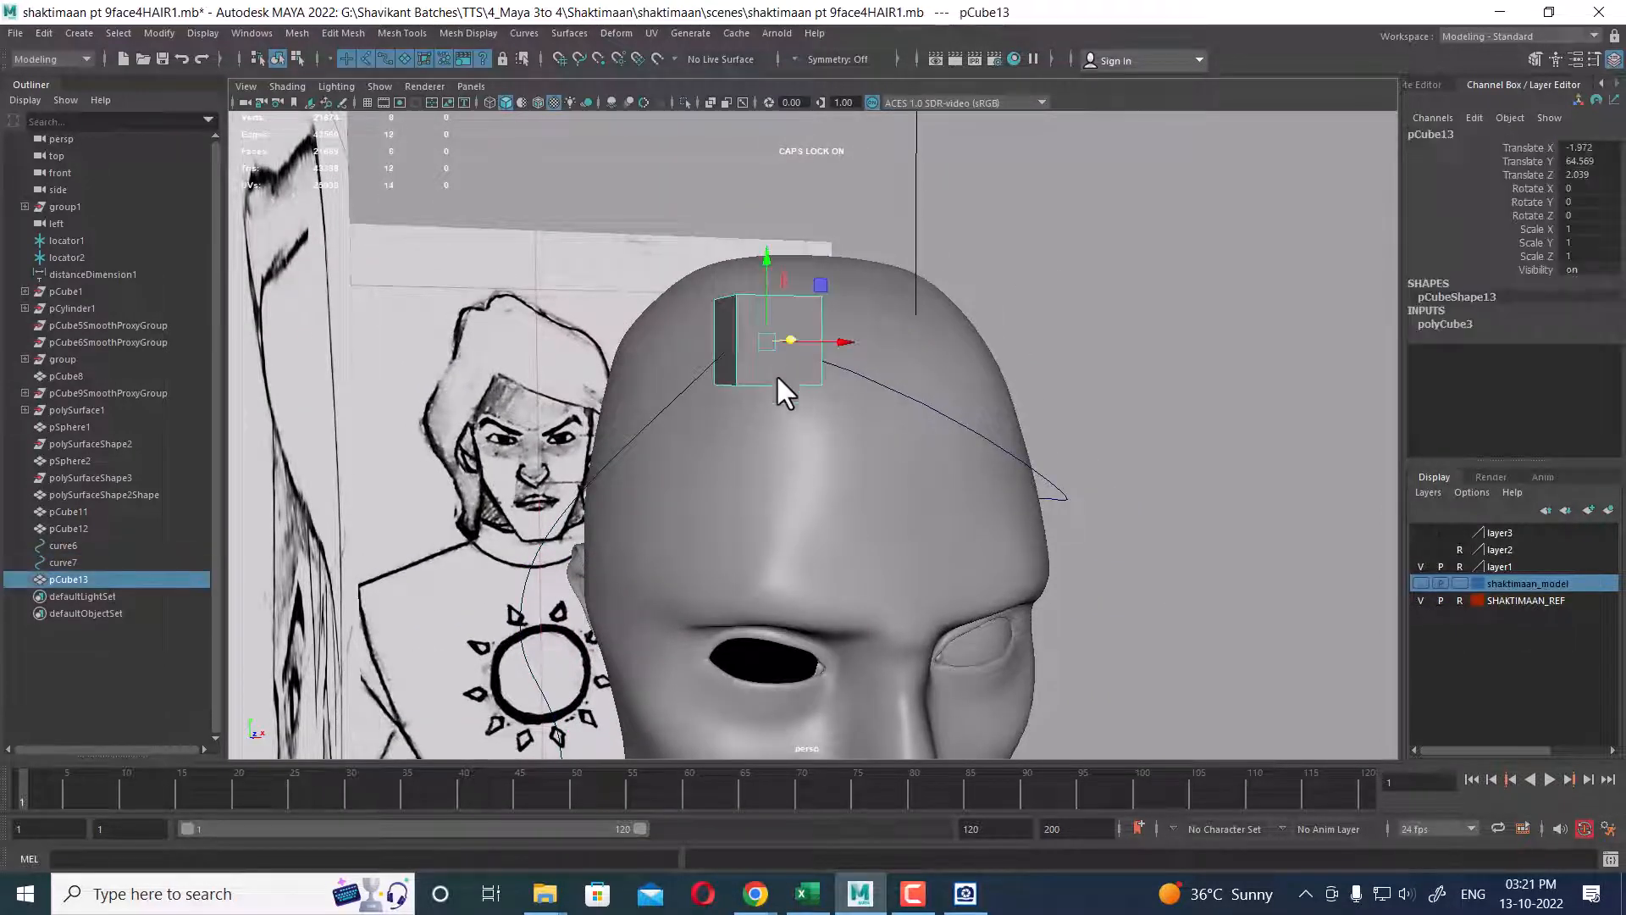
{"action": "left_click_drag", "start_coordinate": [824, 389], "coordinate": [818, 392], "text": "alt"}
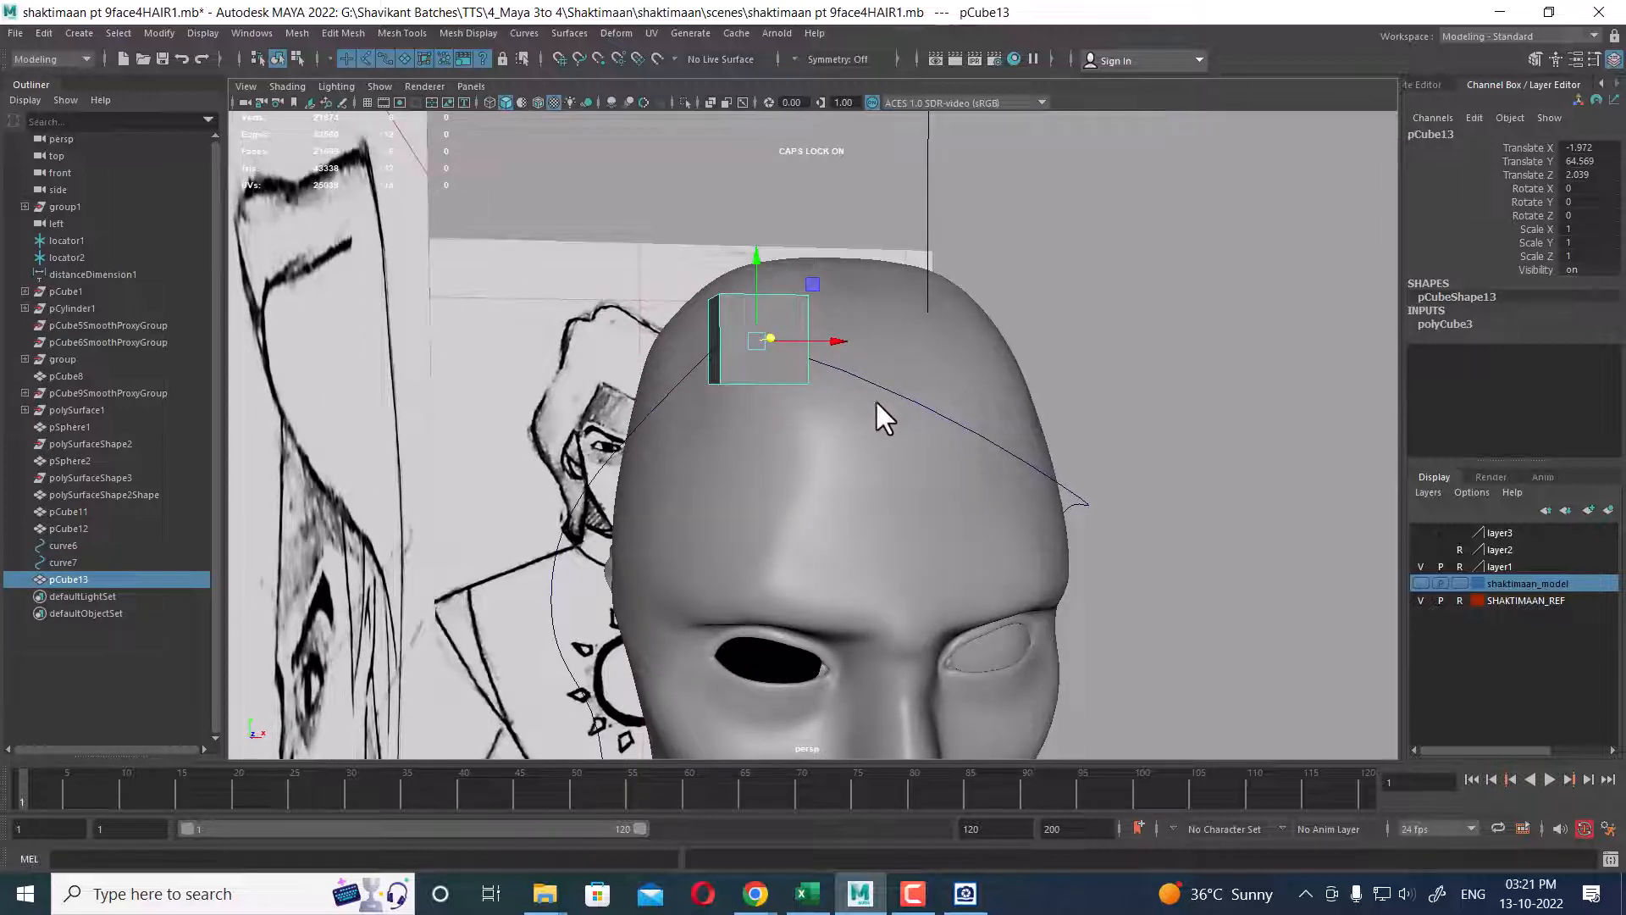
{"action": "key", "text": "3"}
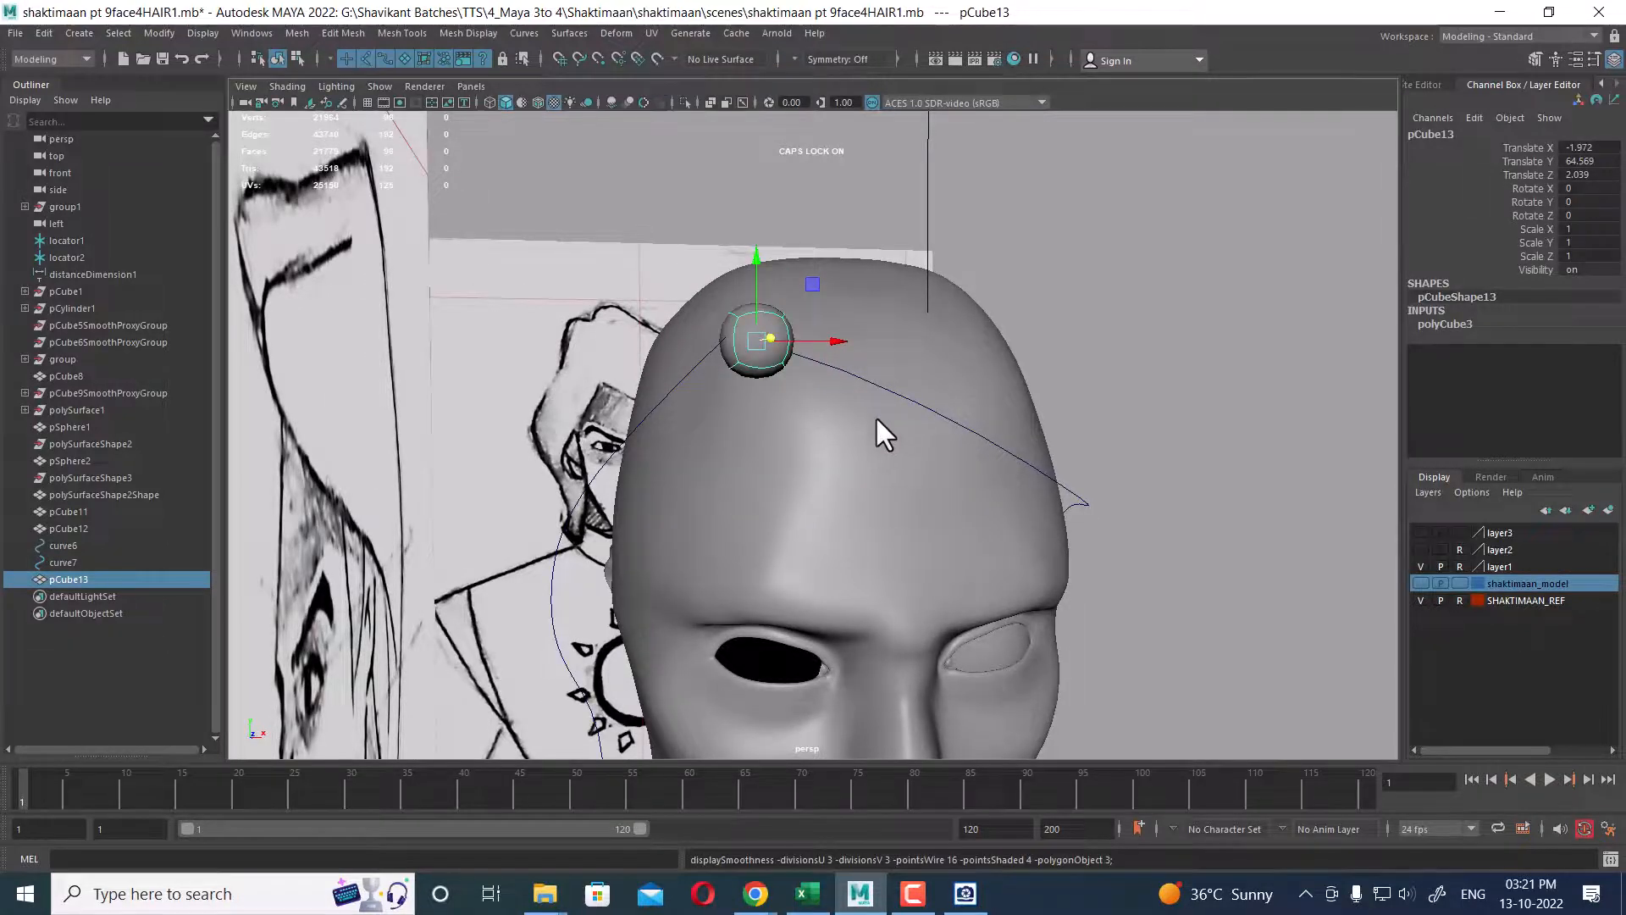
{"action": "key", "text": "1"}
{"action": "left_click_drag", "start_coordinate": [876, 410], "coordinate": [828, 392], "text": "alt"}
- Put the head mesh on a new display layer named FACE and hide that layer
{"action": "key", "text": "space"}
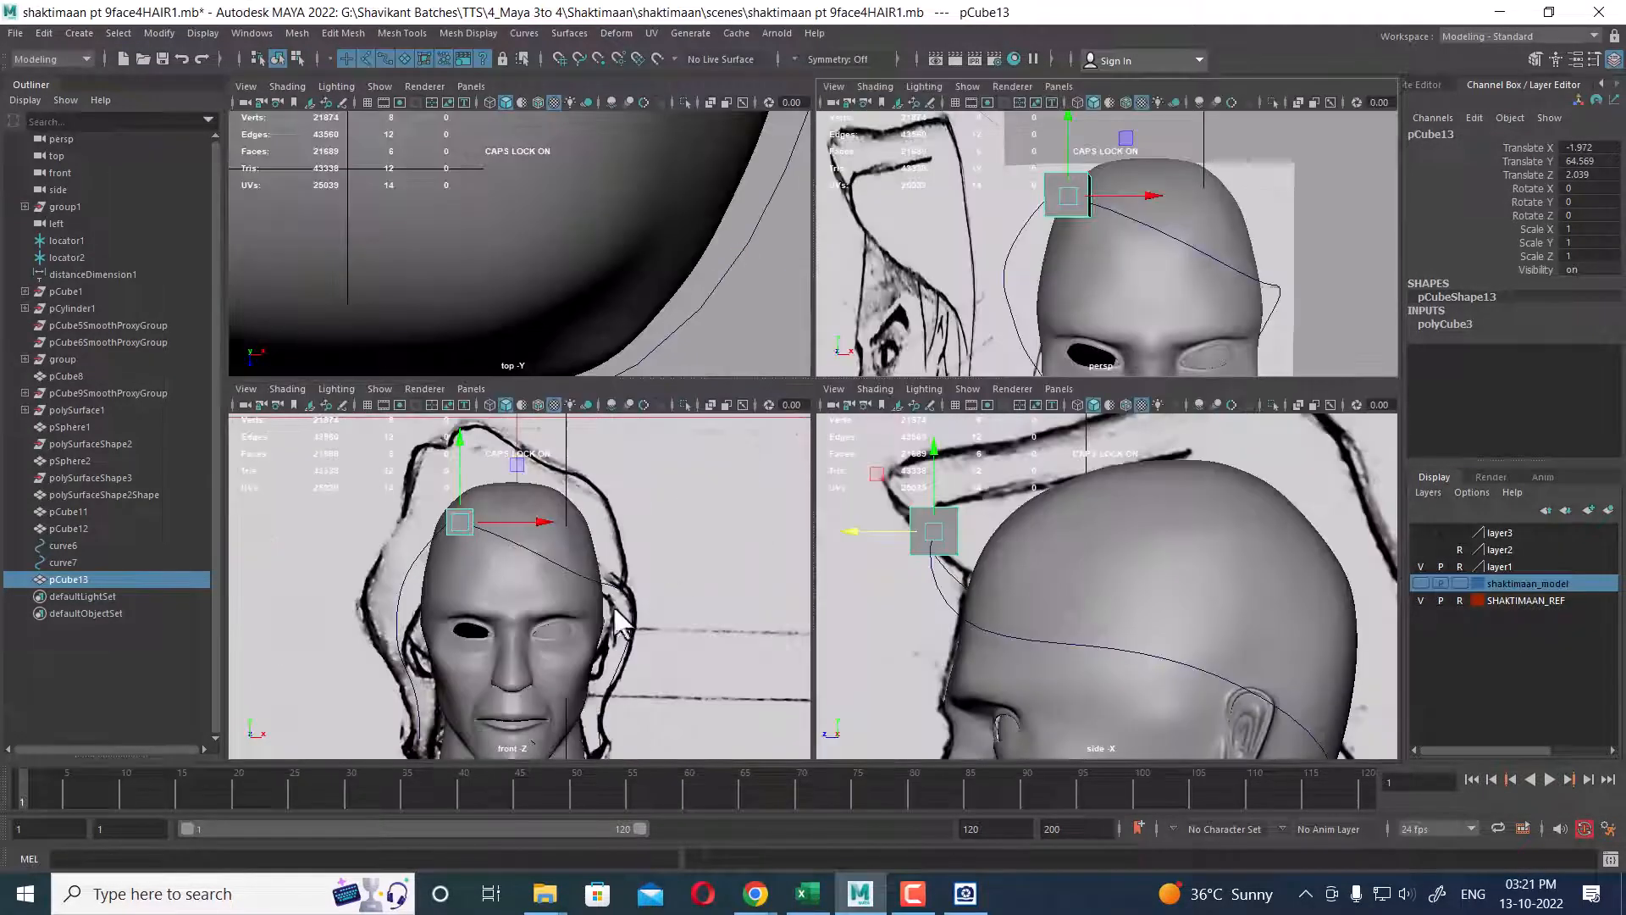
{"action": "right_click_drag", "start_coordinate": [489, 588], "coordinate": [585, 593], "text": "alt"}
{"action": "middle_click_drag", "start_coordinate": [585, 593], "coordinate": [666, 690], "text": "alt"}
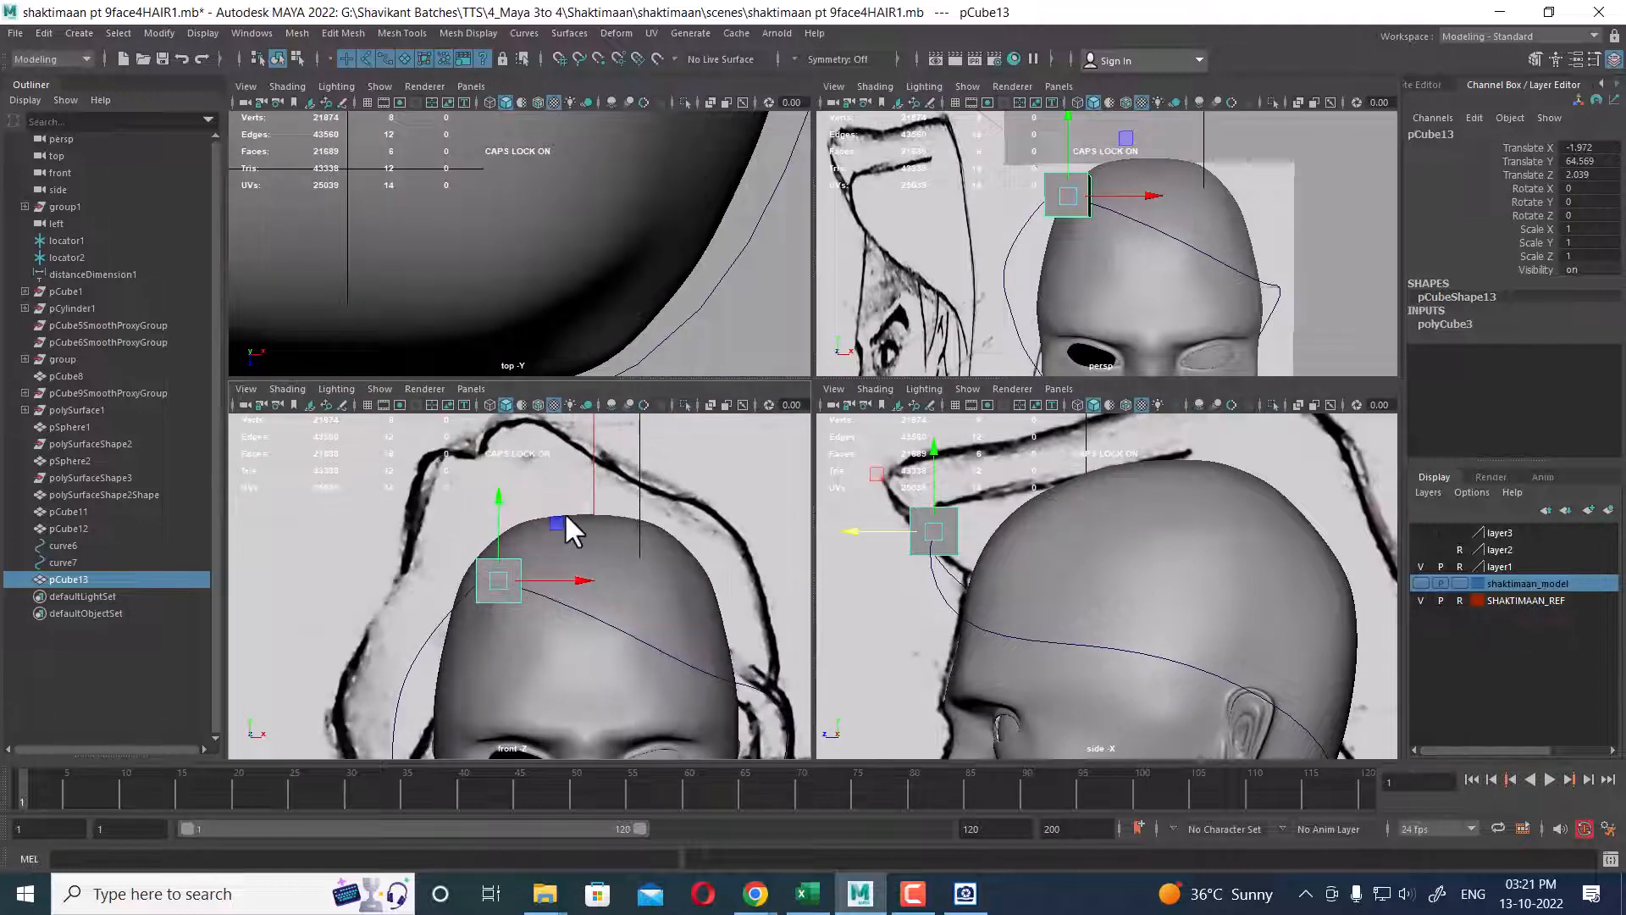
{"action": "left_click", "coordinate": [628, 674]}
{"action": "left_click", "coordinate": [1608, 511]}
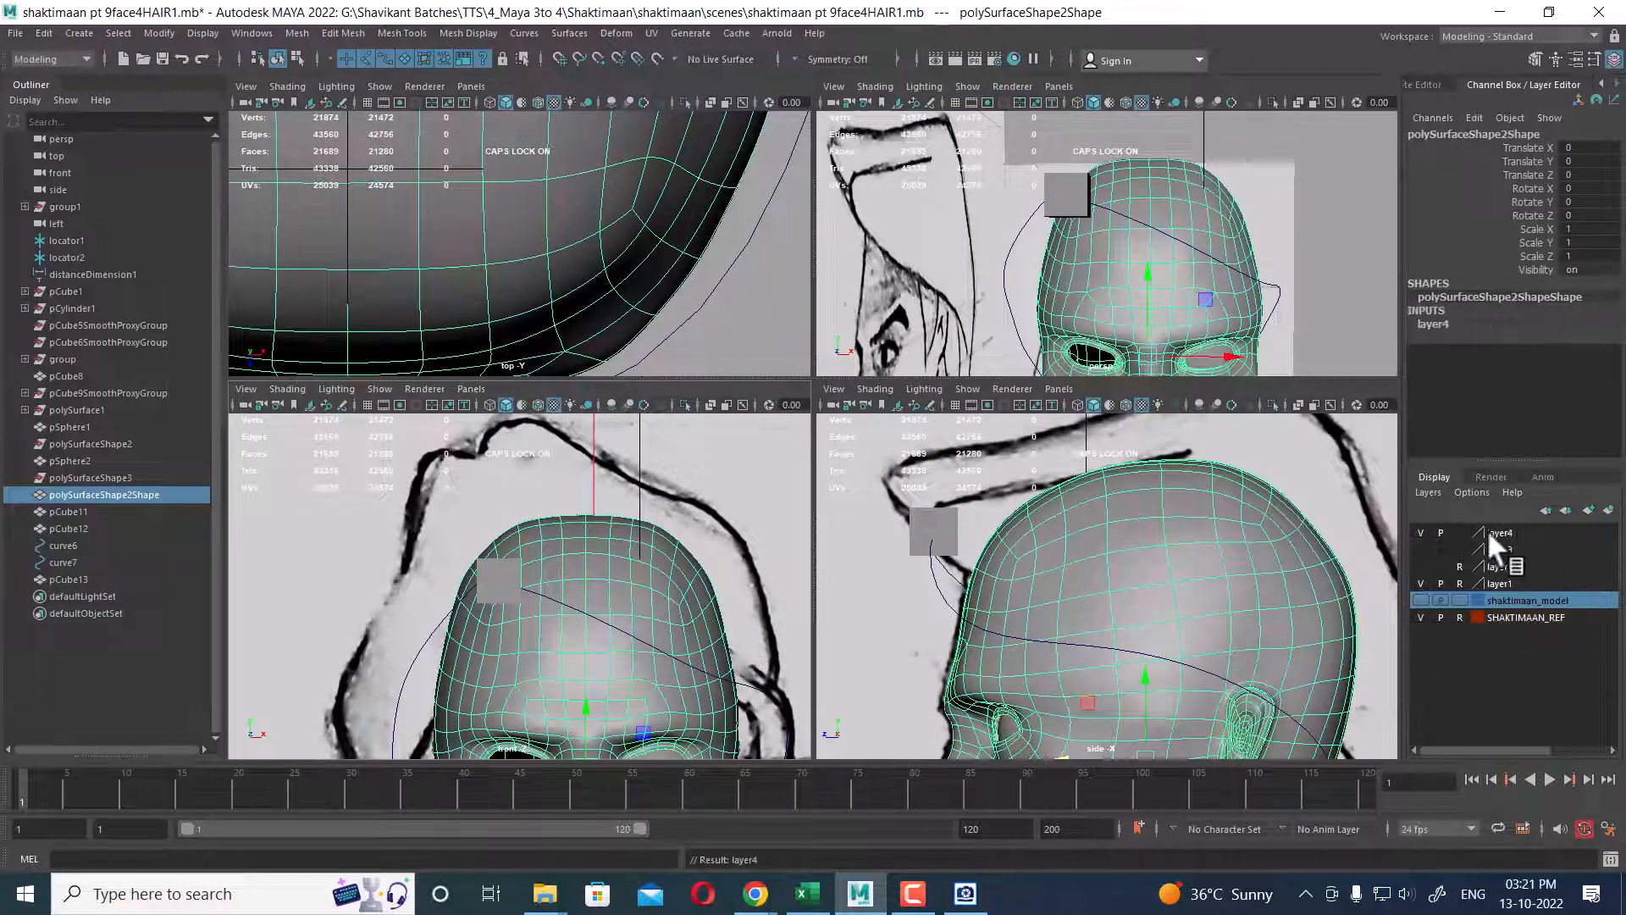
{"action": "left_click", "coordinate": [1418, 532]}
{"action": "left_click", "coordinate": [1418, 532]}
{"action": "double_click", "coordinate": [1507, 534]}
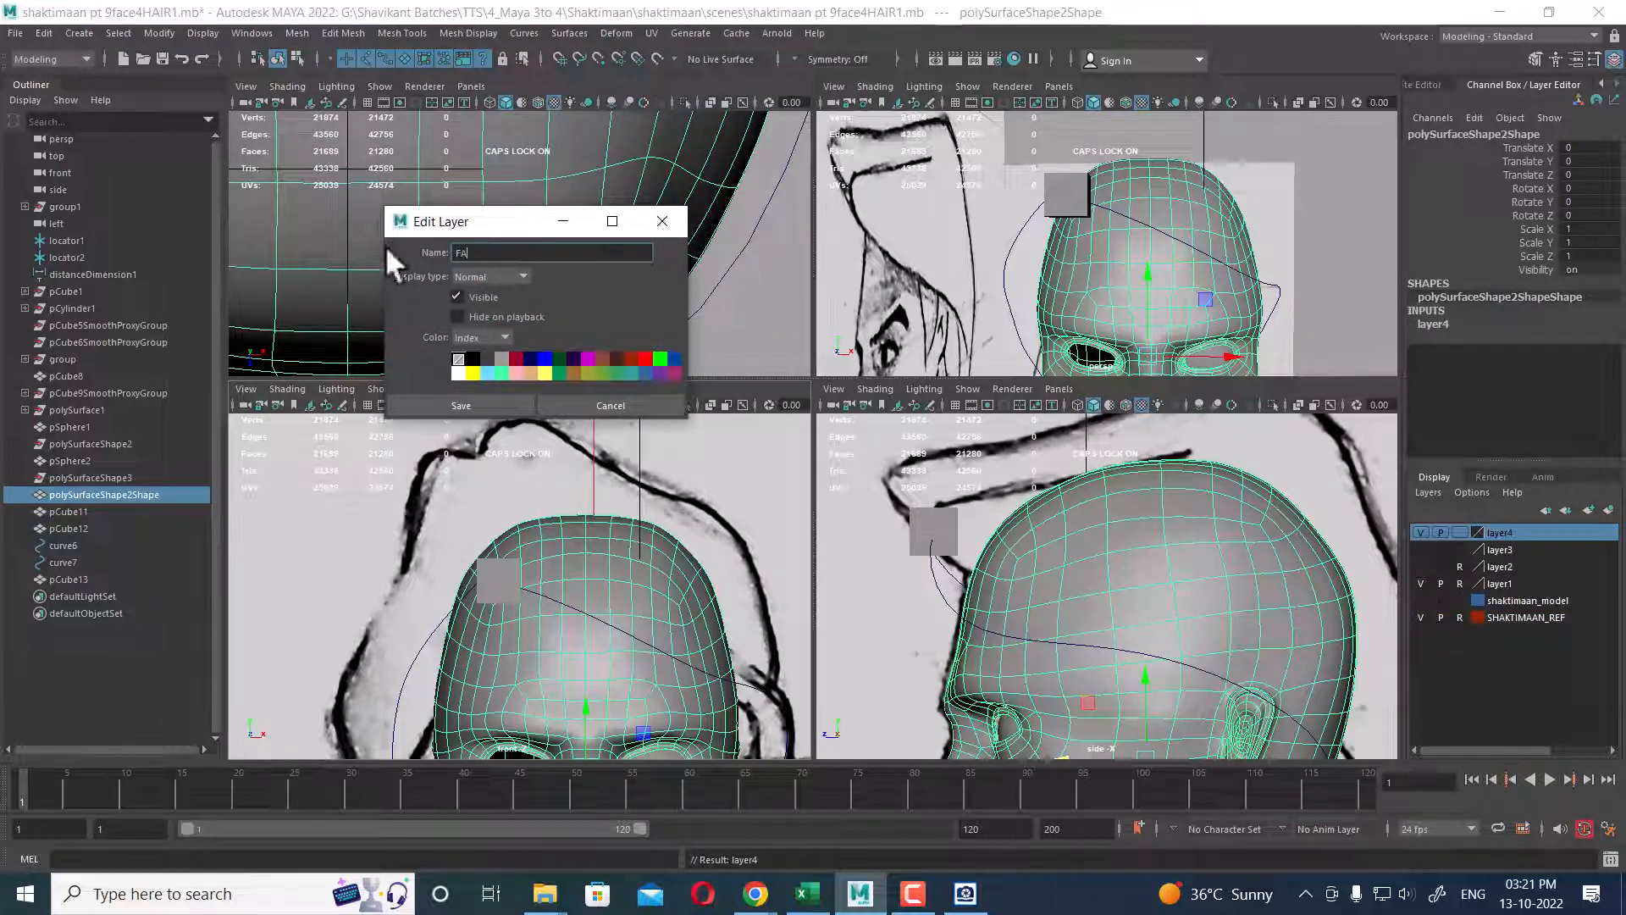
{"action": "left_click", "coordinate": [461, 406]}
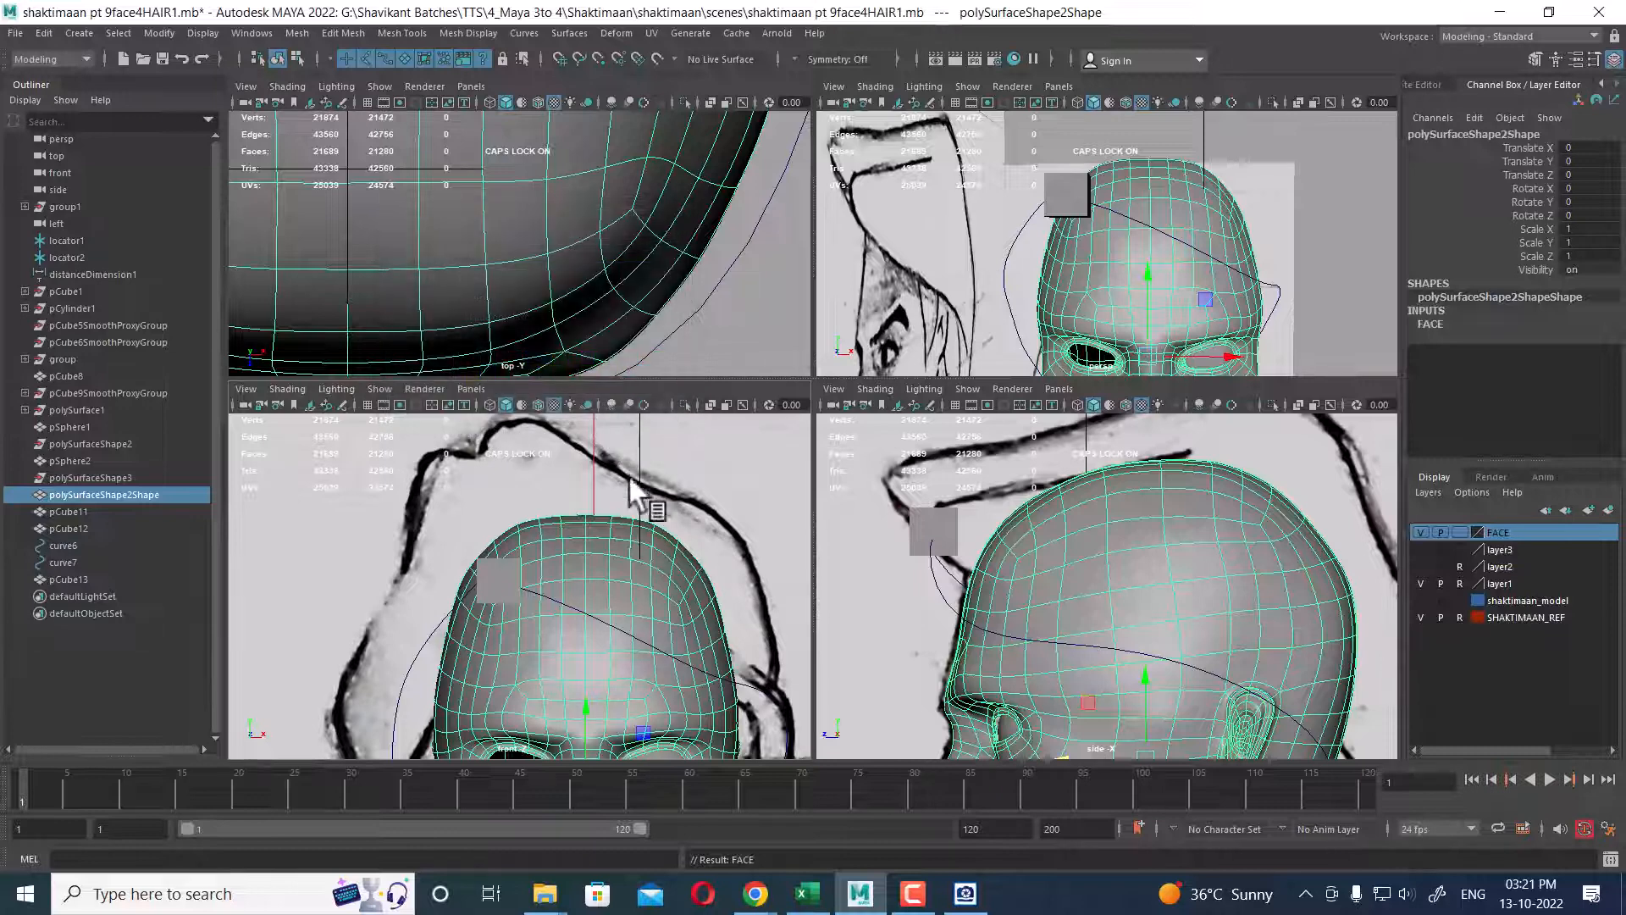
{"action": "scroll", "coordinate": [559, 611], "scroll_direction": "up", "scroll_amount": 2}
{"action": "left_click", "coordinate": [1420, 532]}
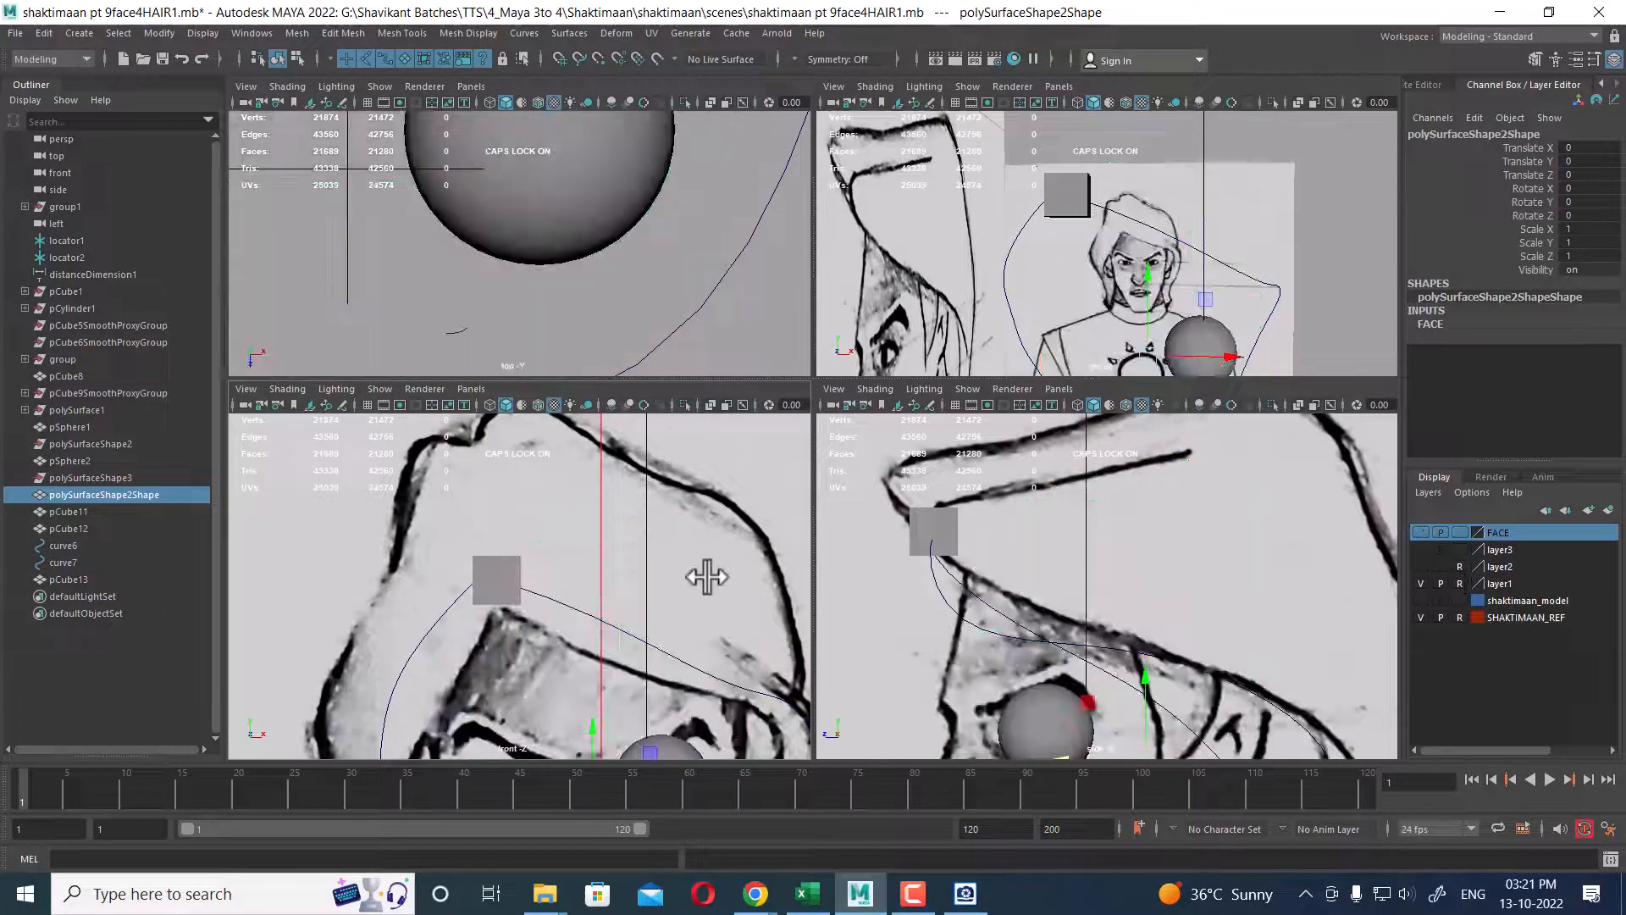
- Rotate the cube to about -17.4, -4.3, -13.4 degrees so it tilts along the front hairline
{"action": "left_click", "coordinate": [517, 591]}
{"action": "key", "text": "e"}
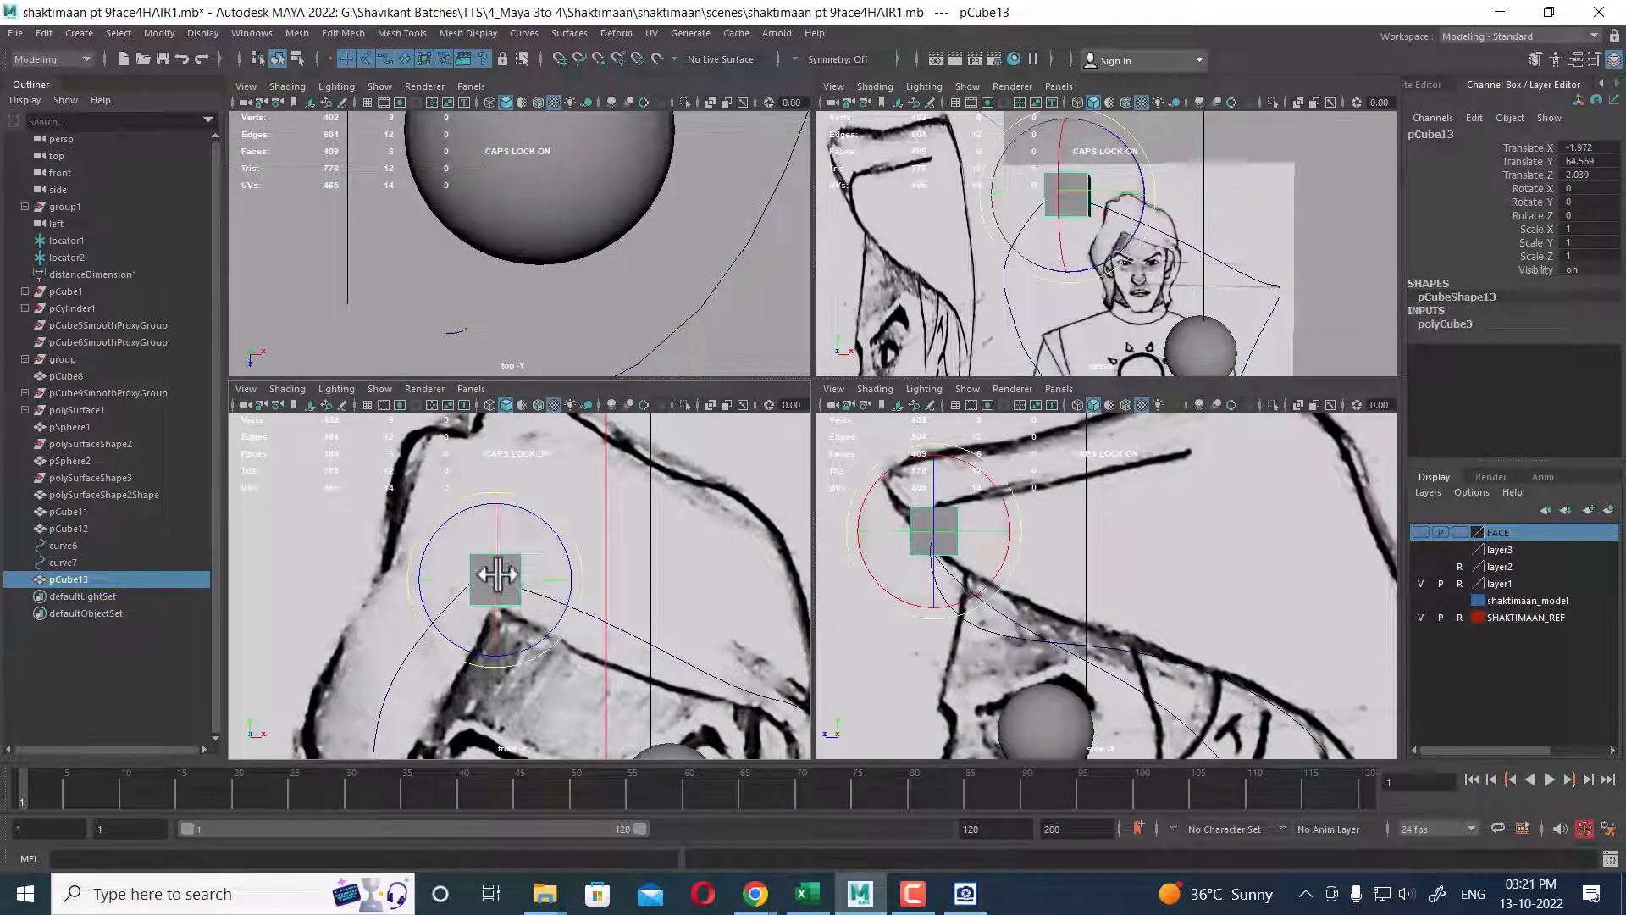
{"action": "left_click_drag", "start_coordinate": [494, 582], "coordinate": [529, 644]}
{"action": "key", "text": "w"}
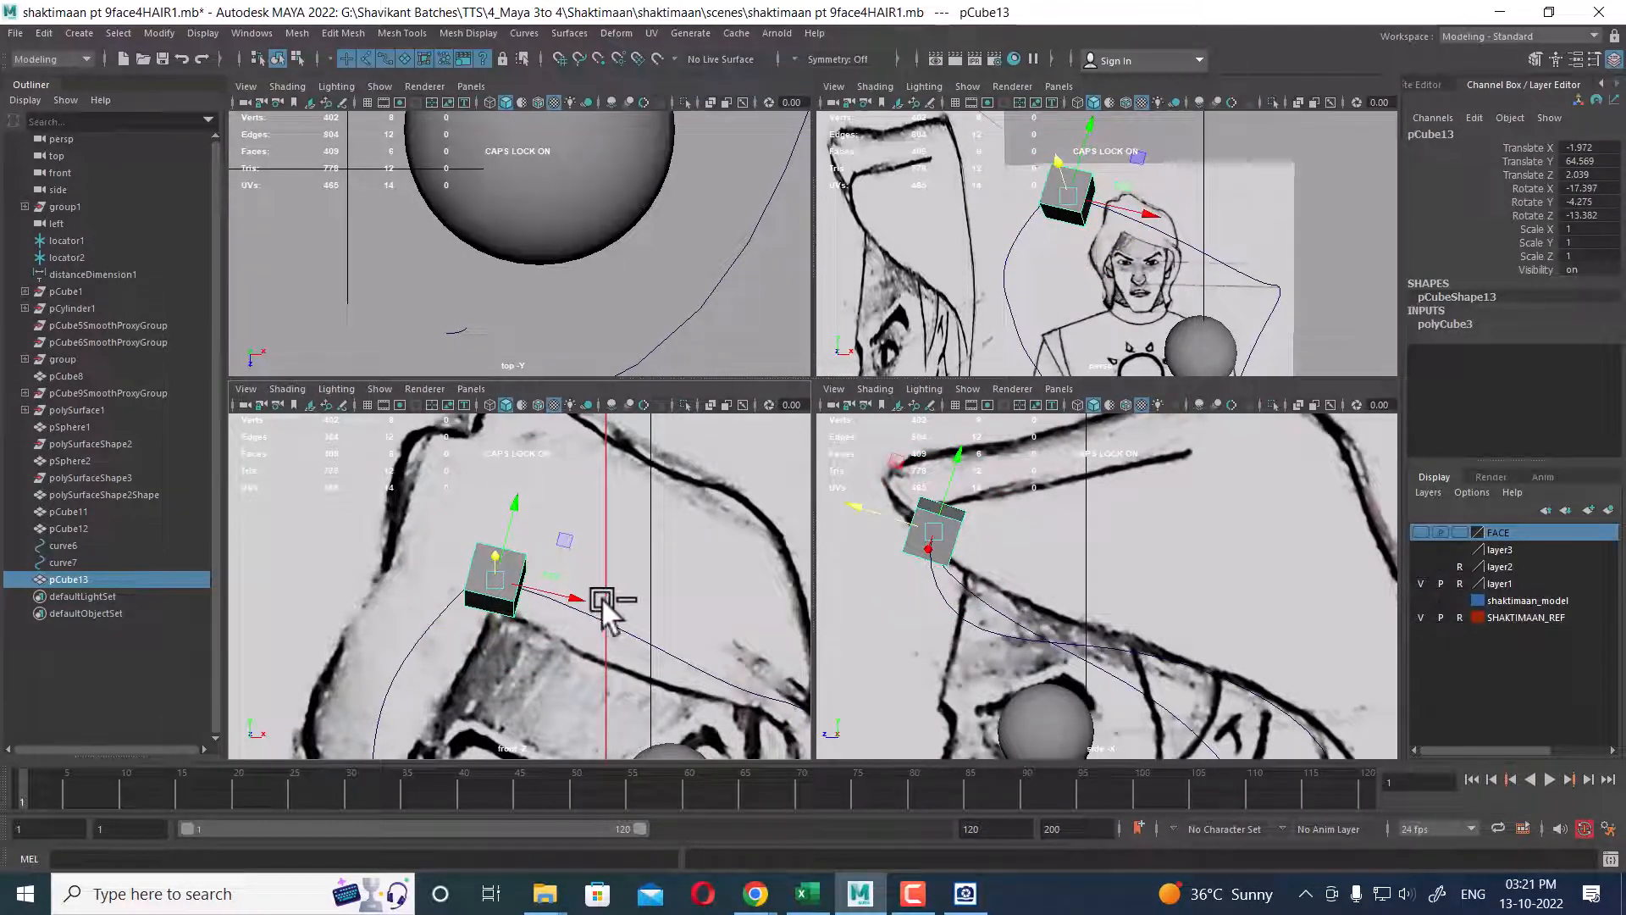
- Duplicate the cube, slide the copy along its local X axis to sit beside the original, and hide the copy
{"action": "key", "text": "ctrl+d"}
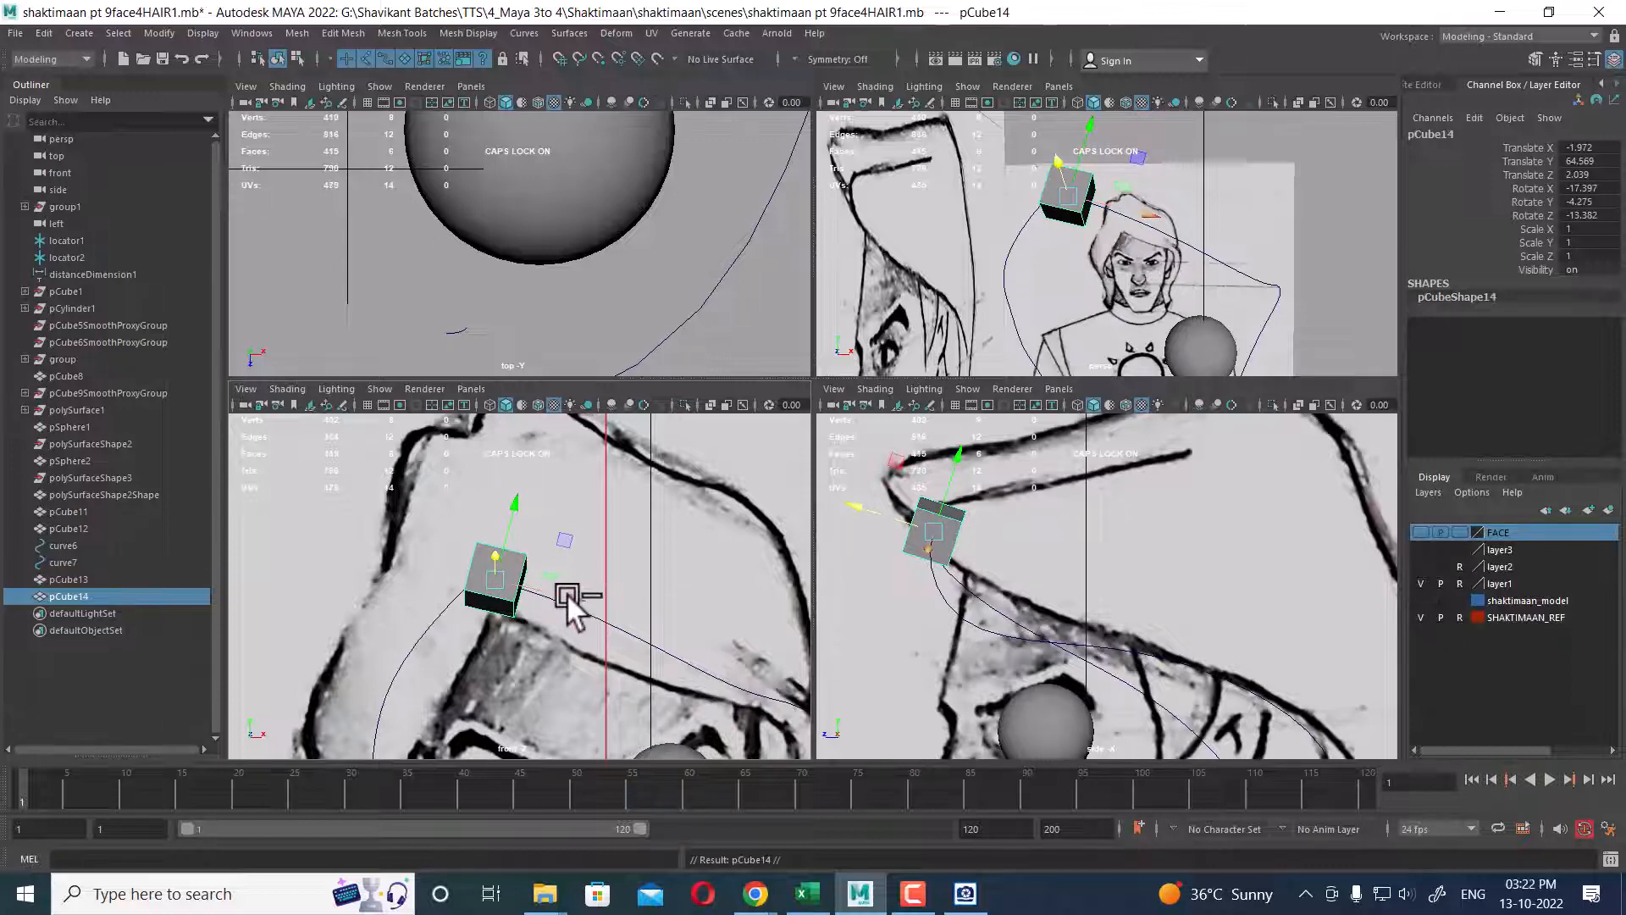
{"action": "left_click_drag", "start_coordinate": [567, 593], "coordinate": [529, 590]}
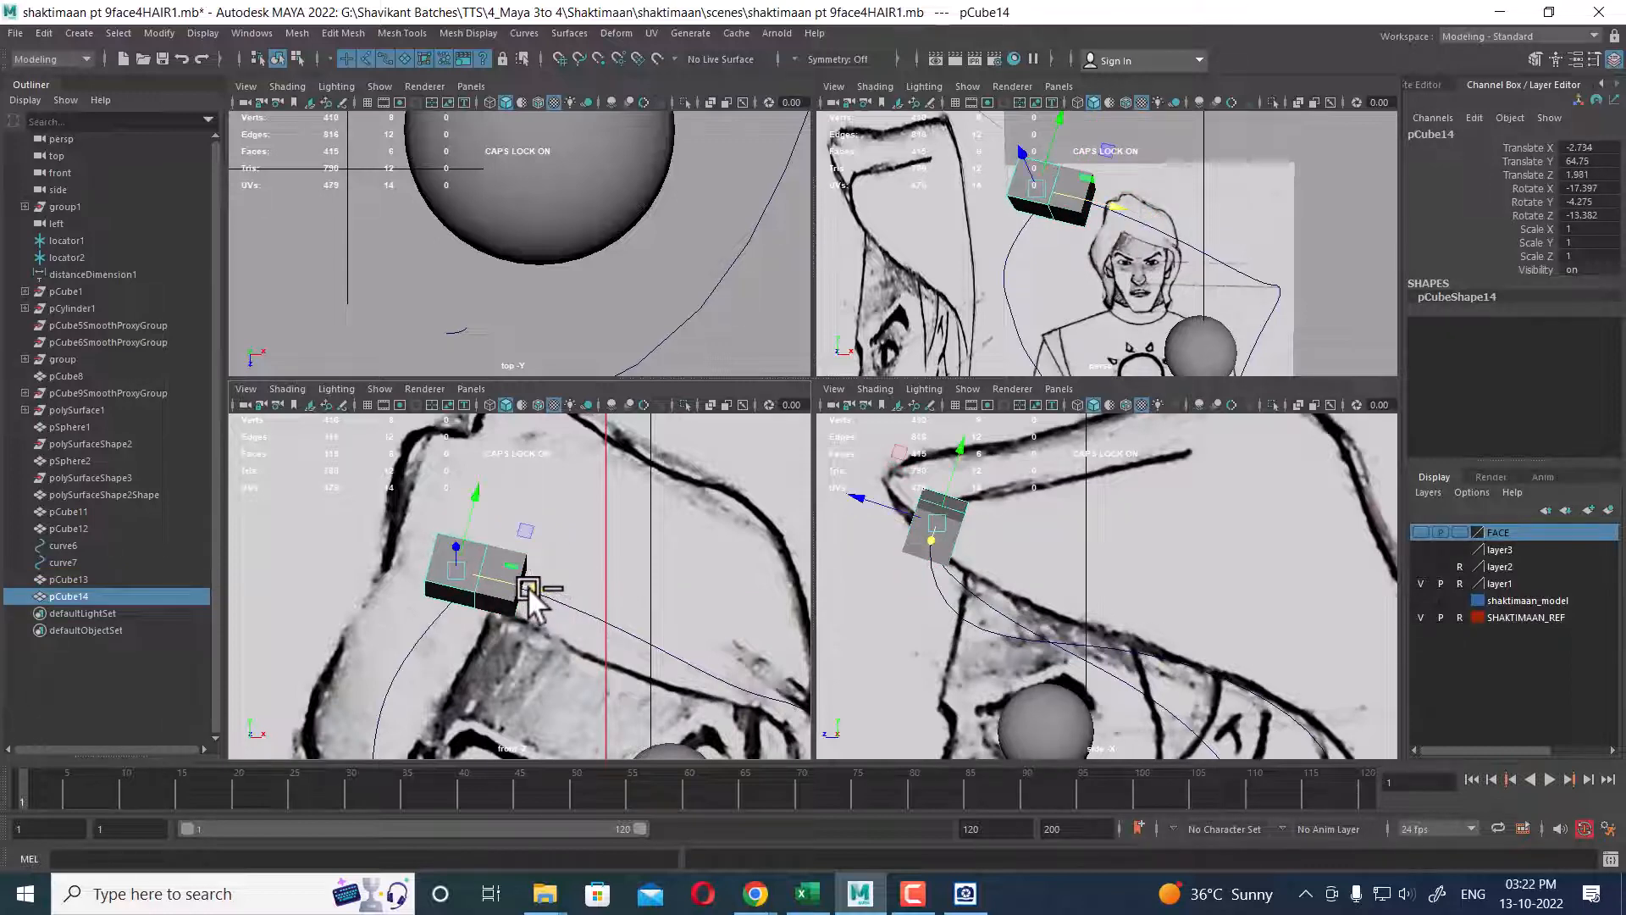
{"action": "key", "text": "ctrl+z"}
{"action": "key", "text": "ctrl+z"}
- Extrude the cube's face that meets curve6 along that curve, using the Selected curve setting and 6 divisions
{"action": "middle_click_drag", "start_coordinate": [563, 618], "coordinate": [472, 574], "text": "alt"}
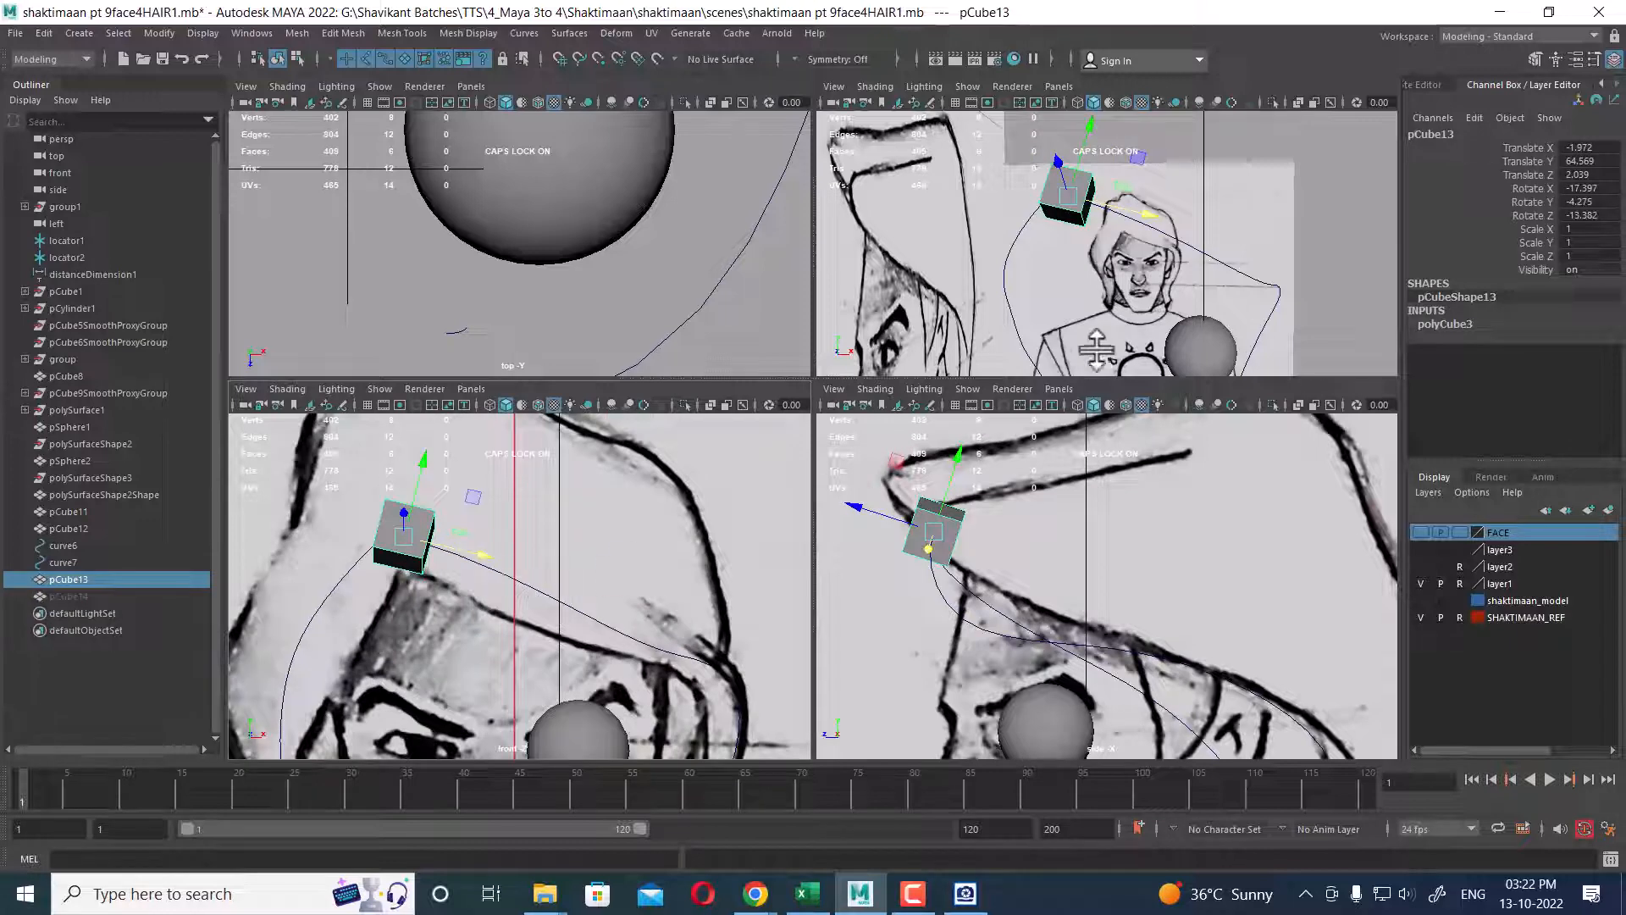
{"action": "key", "text": "space"}
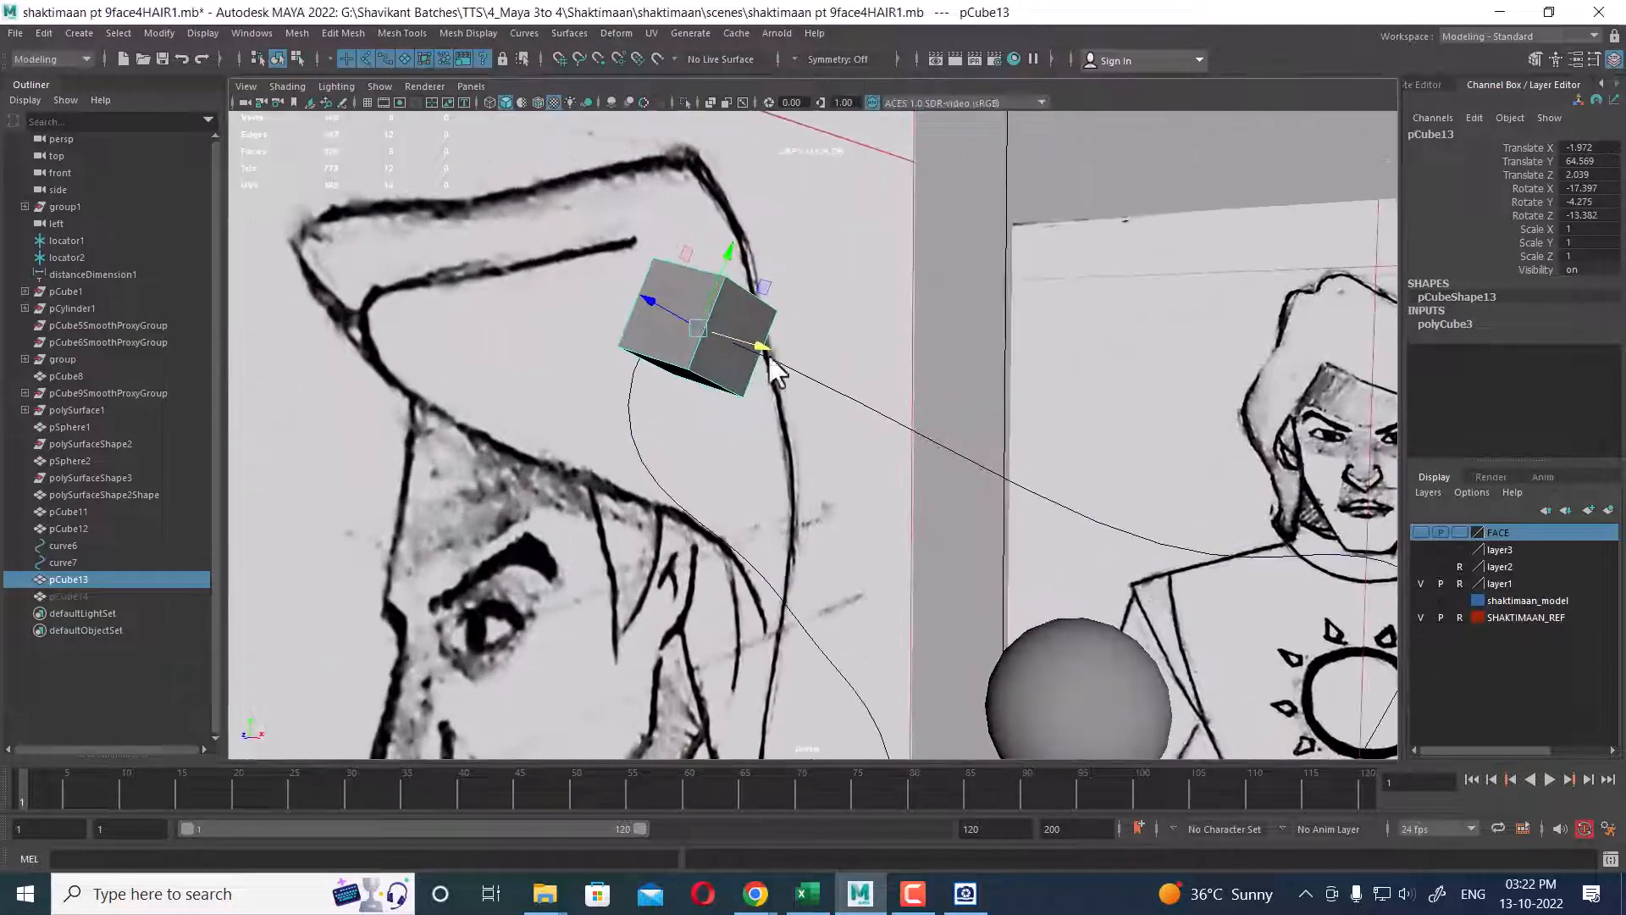
{"action": "mouse_move", "coordinate": [769, 356]}
{"action": "right_mouse_down"}
{"action": "mouse_move", "coordinate": [754, 327]}
{"action": "mouse_move", "coordinate": [744, 343]}
{"action": "right_mouse_up"}
{"action": "left_click", "coordinate": [736, 312]}
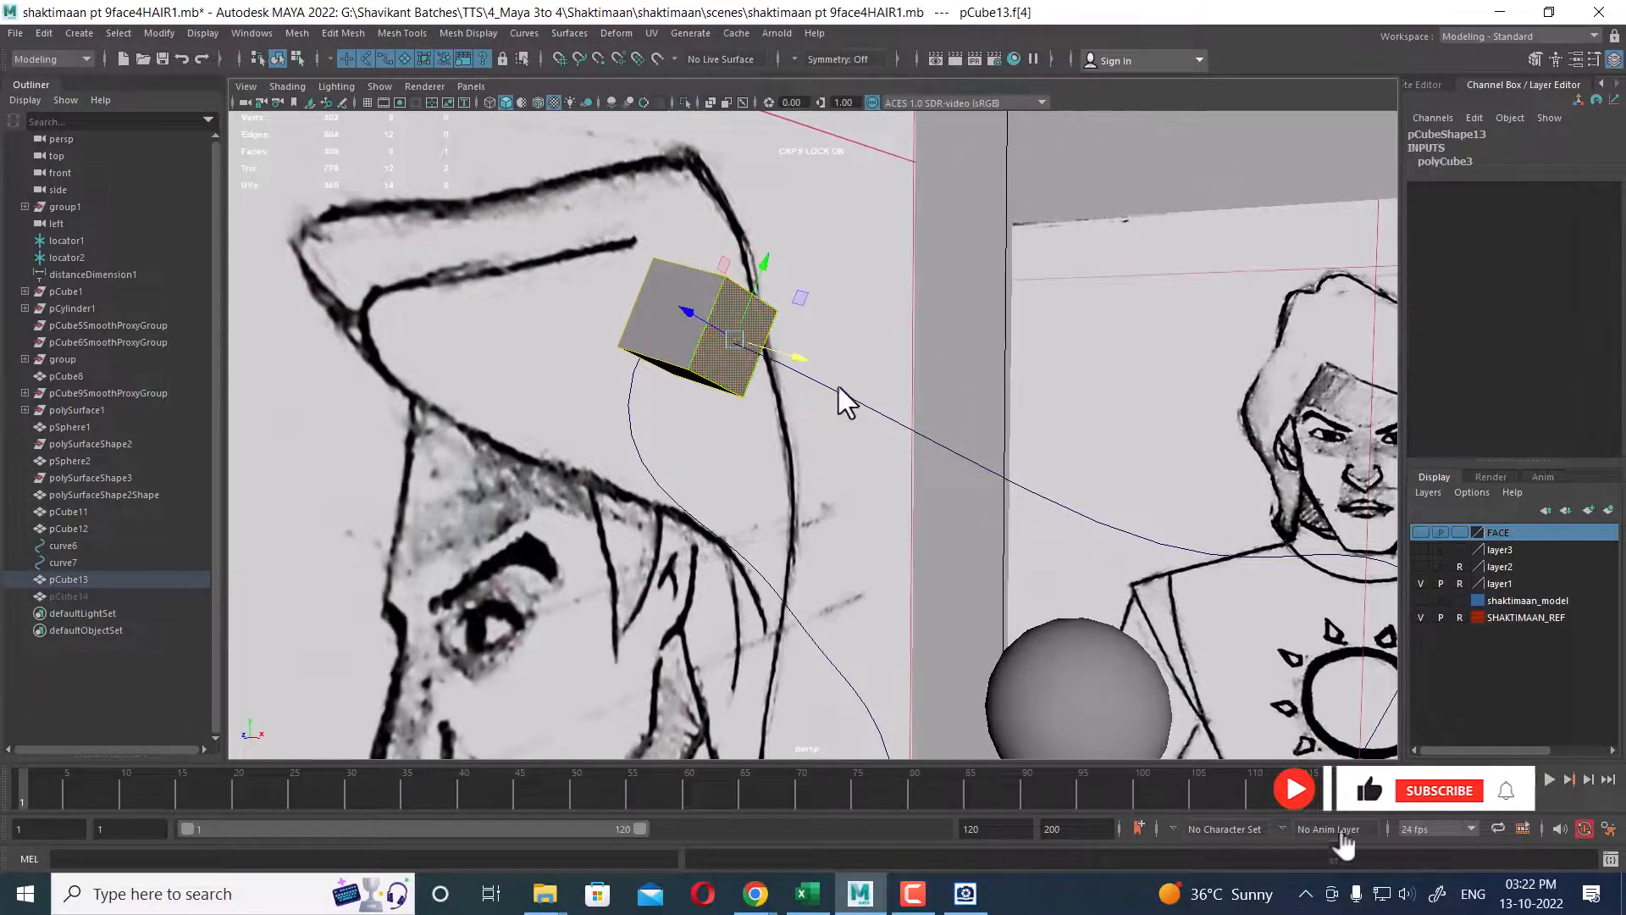
{"action": "left_click", "coordinate": [898, 421]}
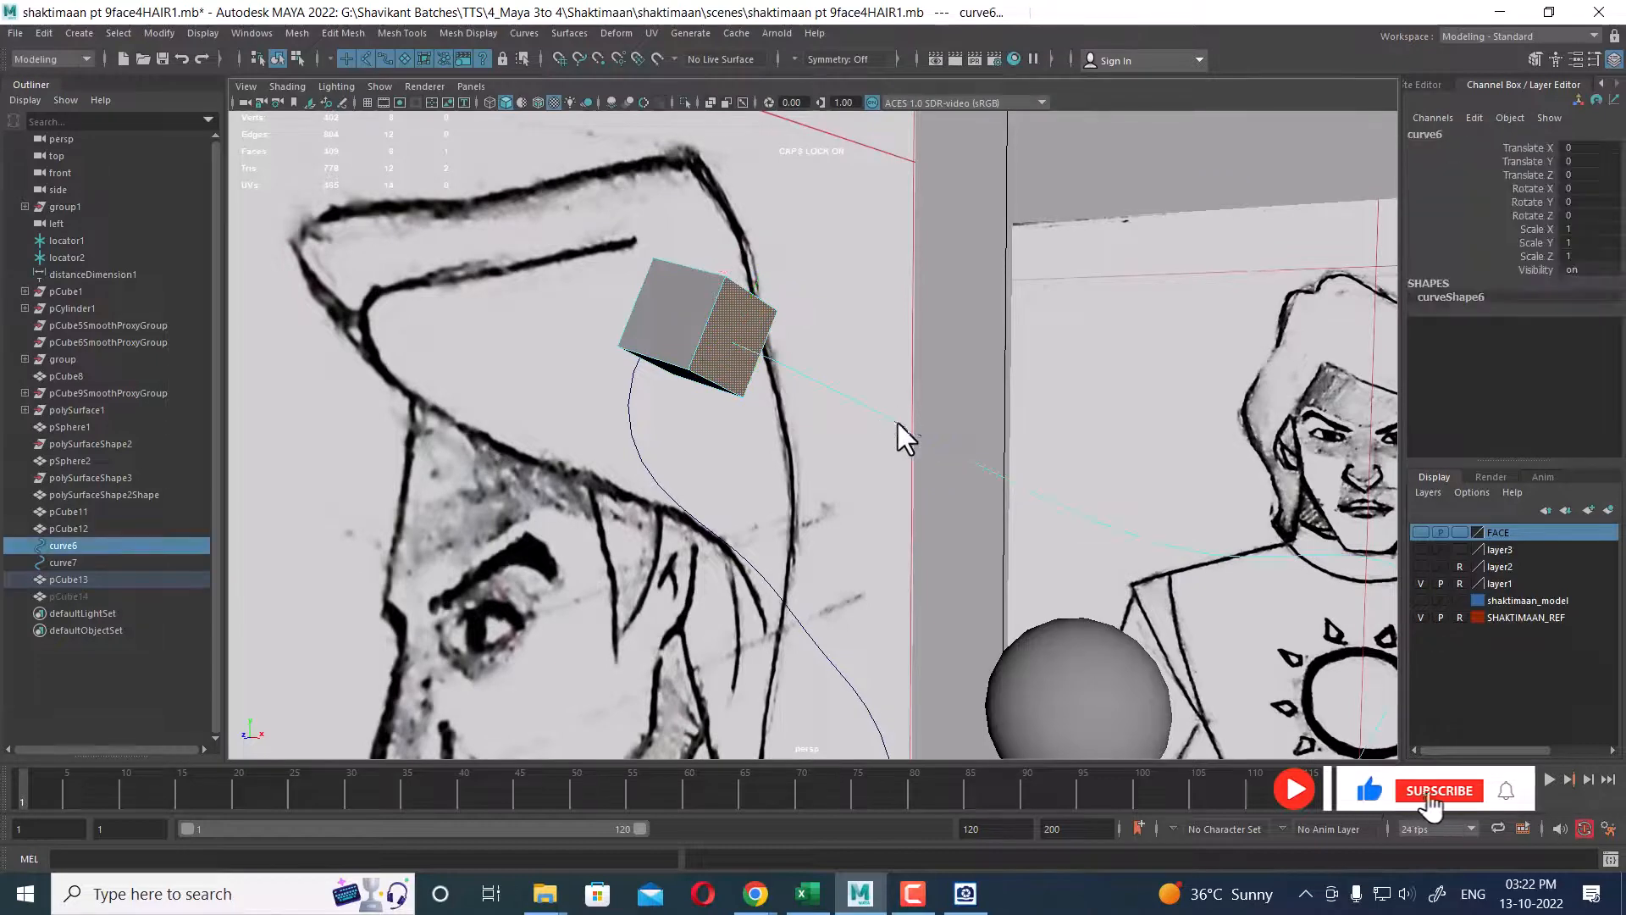
{"action": "right_click", "coordinate": [935, 316], "text": "shift"}
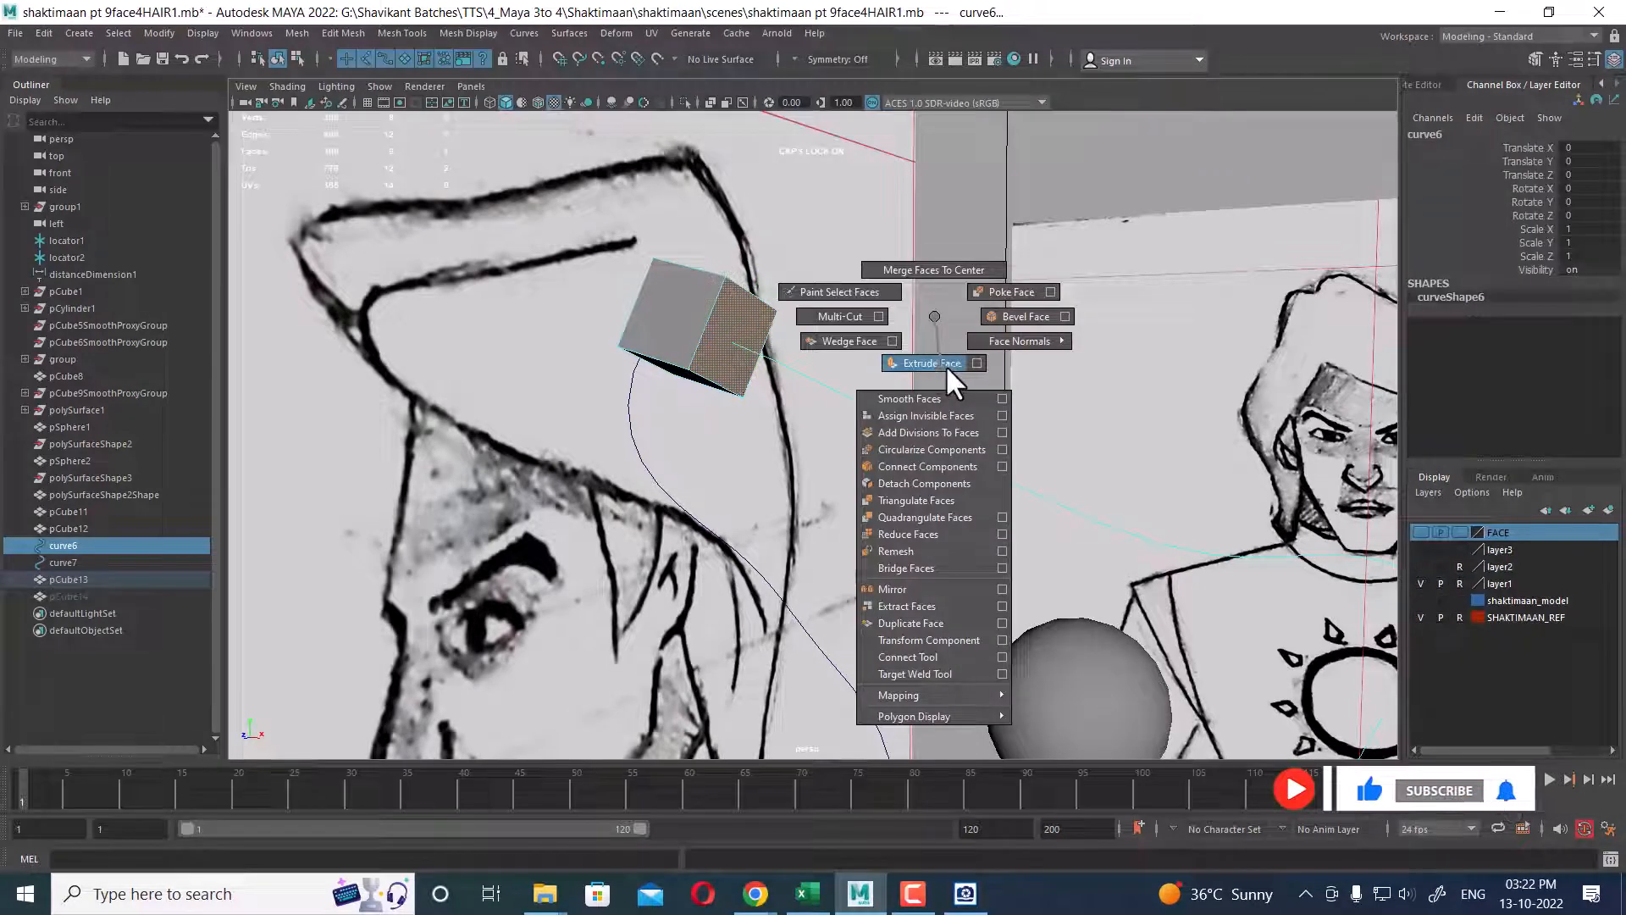
{"action": "left_click", "coordinate": [977, 363]}
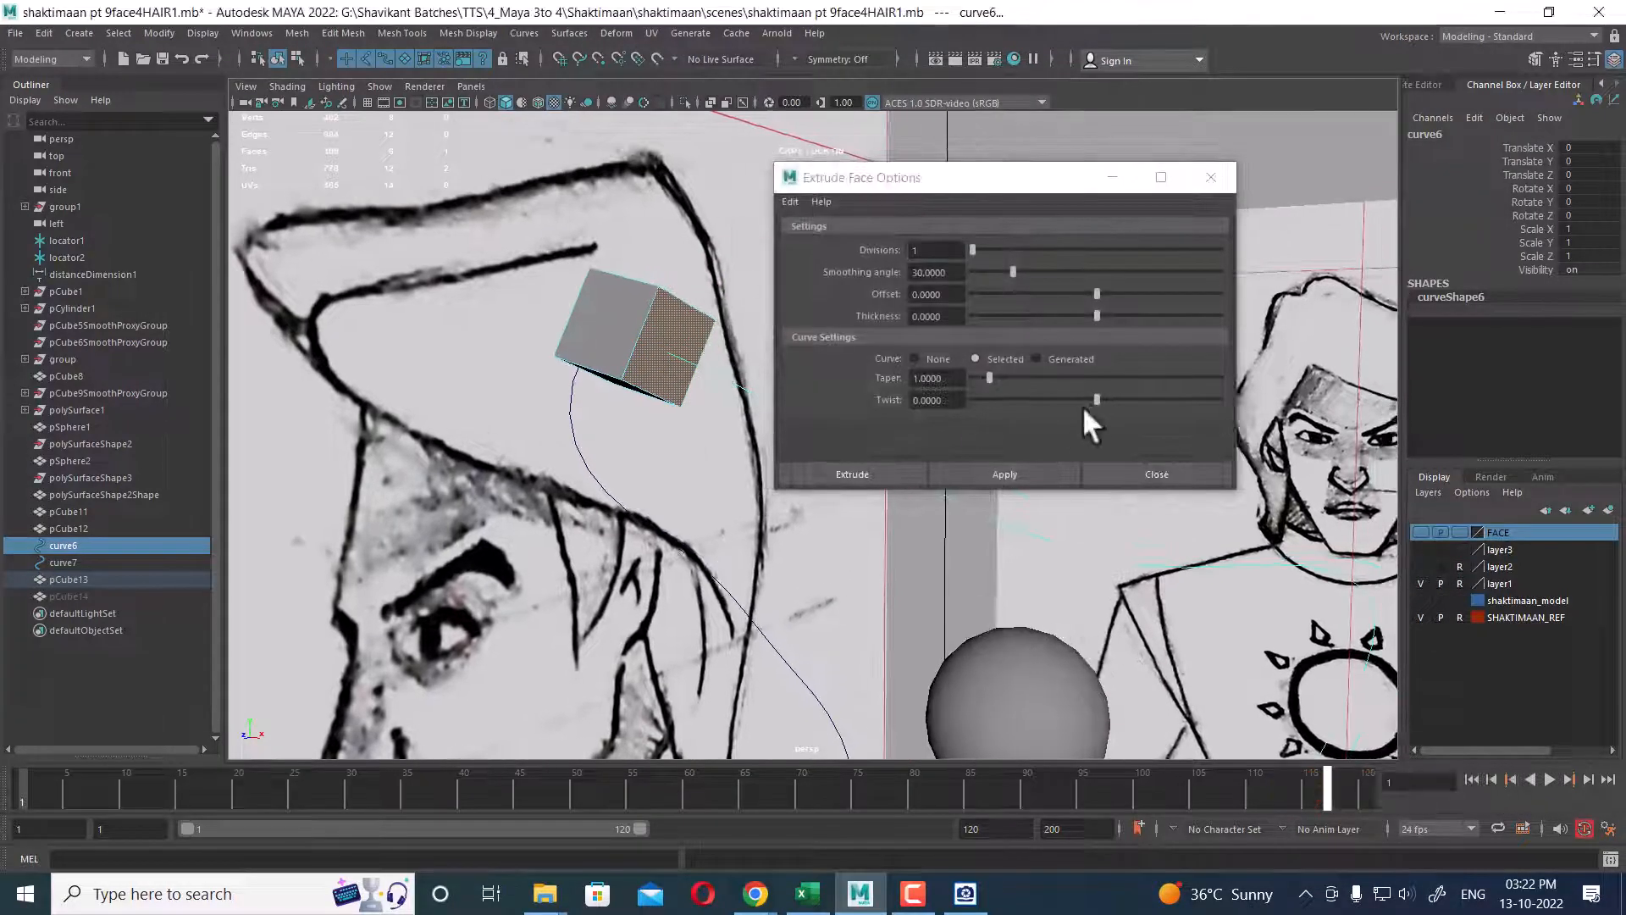
{"action": "left_click", "coordinate": [996, 473]}
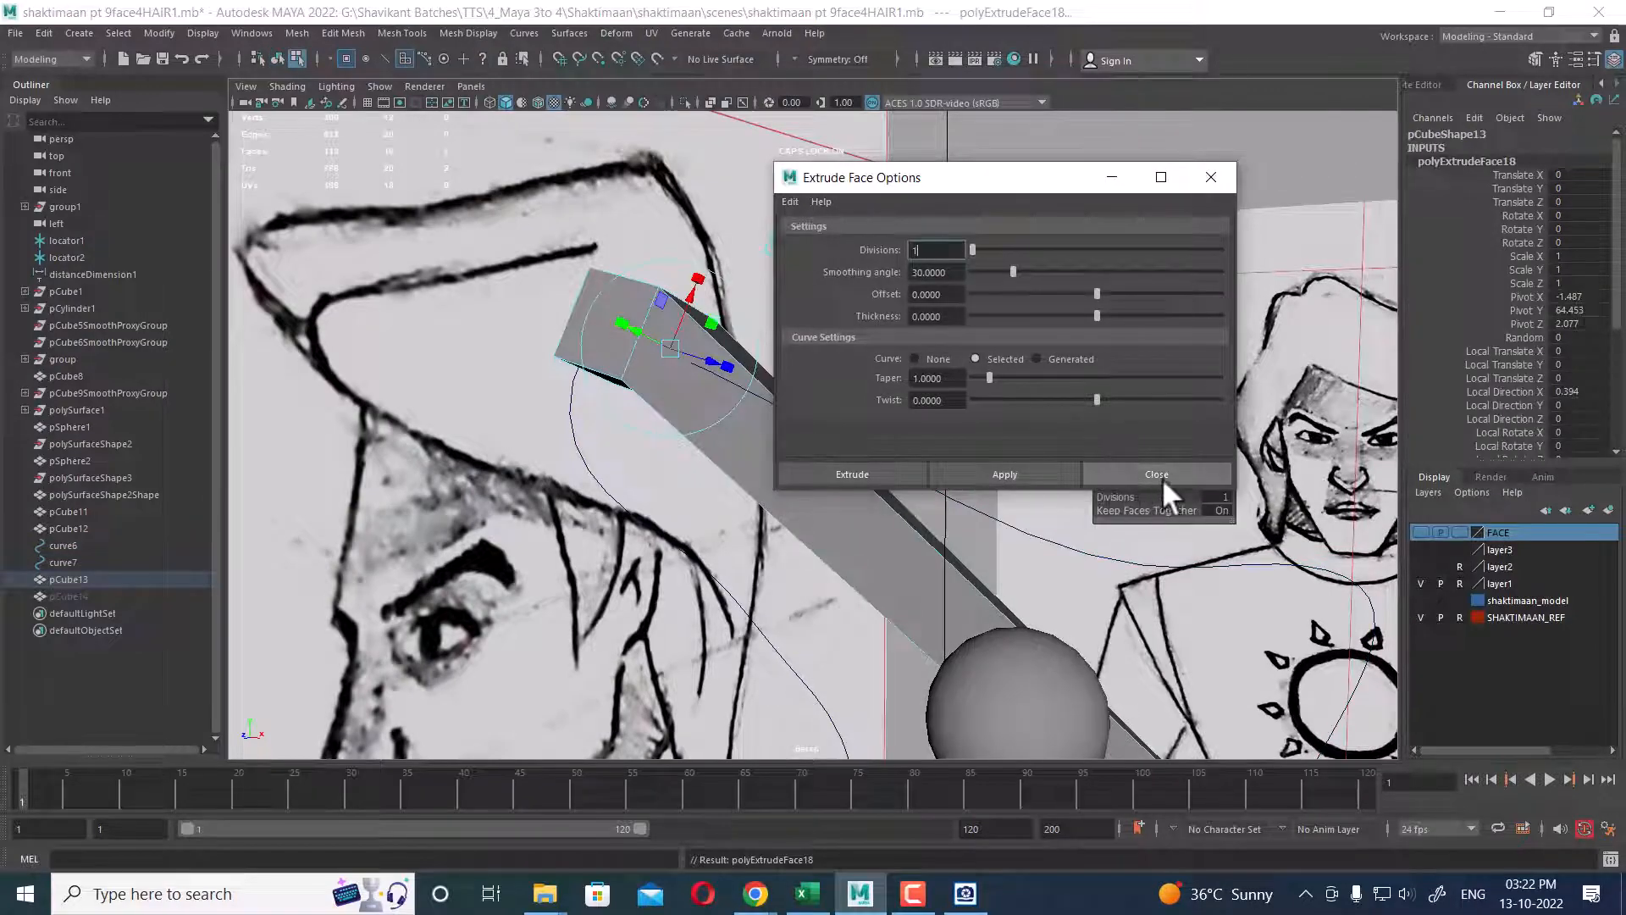
{"action": "left_click", "coordinate": [1157, 475]}
{"action": "left_click_drag", "start_coordinate": [926, 526], "coordinate": [1159, 498], "text": "alt"}
{"action": "left_click_drag", "start_coordinate": [1159, 497], "coordinate": [922, 438], "text": "alt"}
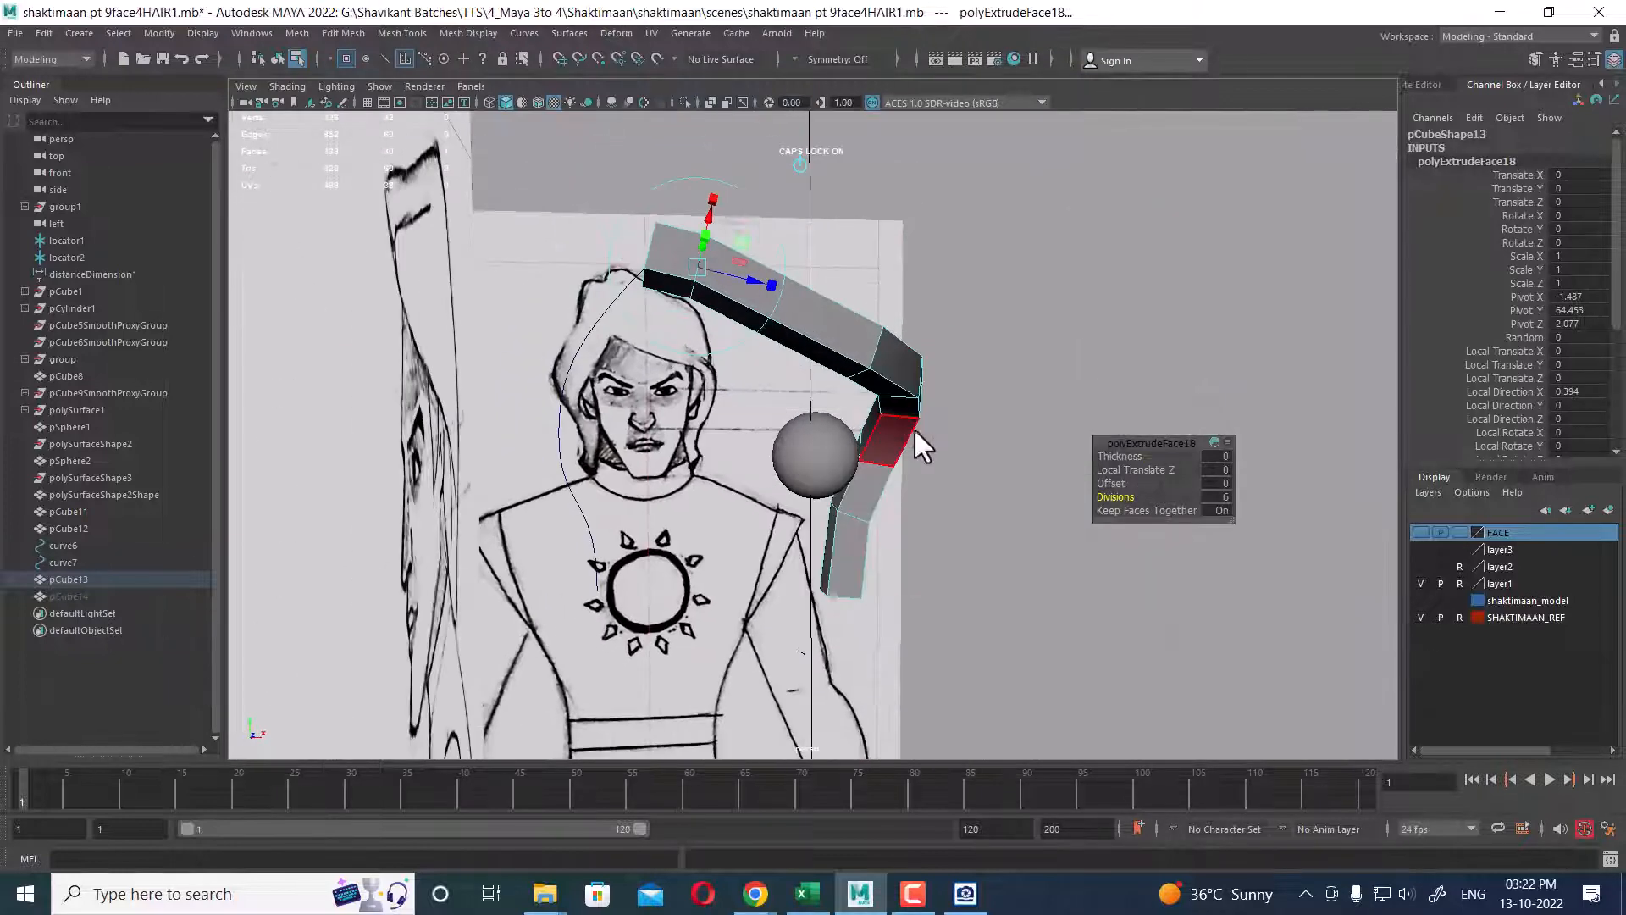
- Examine the extruded hair strand against the front and side reference drawings and from the perspective view
{"action": "key", "text": "space"}
{"action": "right_click_drag", "start_coordinate": [688, 628], "coordinate": [664, 654], "text": "alt"}
{"action": "middle_click_drag", "start_coordinate": [657, 653], "coordinate": [572, 483], "text": "alt"}
{"action": "middle_click_drag", "start_coordinate": [567, 593], "coordinate": [615, 720], "text": "alt"}
{"action": "middle_click_drag", "start_coordinate": [594, 641], "coordinate": [616, 666], "text": "alt"}
{"action": "middle_click_drag", "start_coordinate": [1142, 623], "coordinate": [1084, 474], "text": "alt"}
{"action": "right_click_drag", "start_coordinate": [1096, 567], "coordinate": [1078, 588], "text": "alt"}
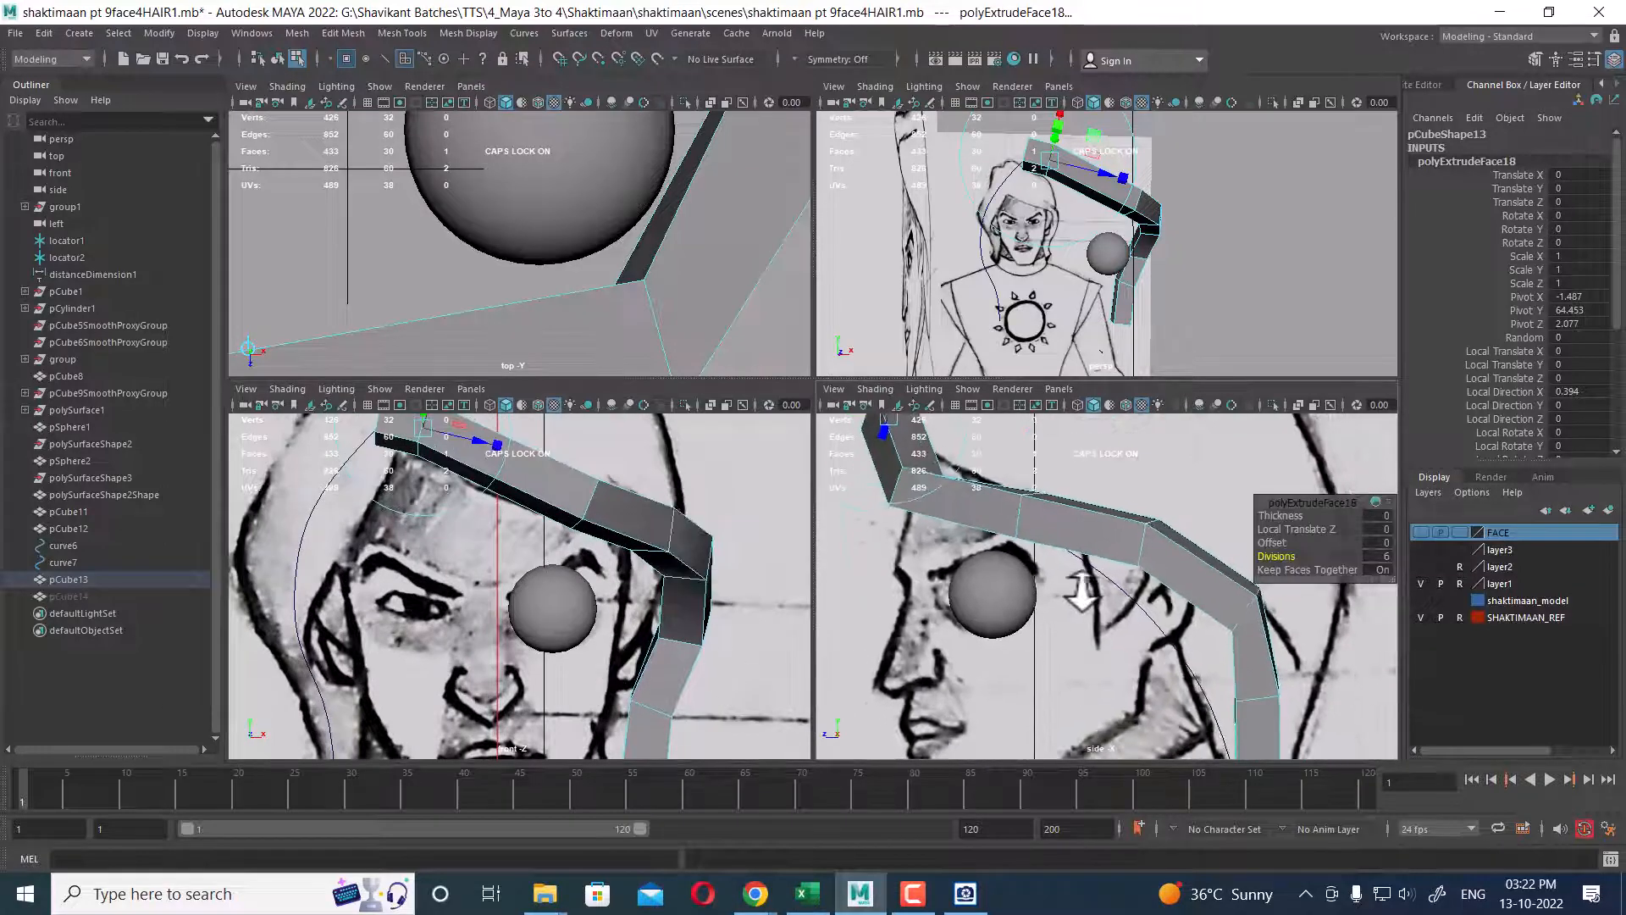
{"action": "middle_click_drag", "start_coordinate": [1158, 661], "coordinate": [1101, 618], "text": "alt"}
{"action": "right_click_drag", "start_coordinate": [1141, 576], "coordinate": [1124, 593], "text": "alt"}
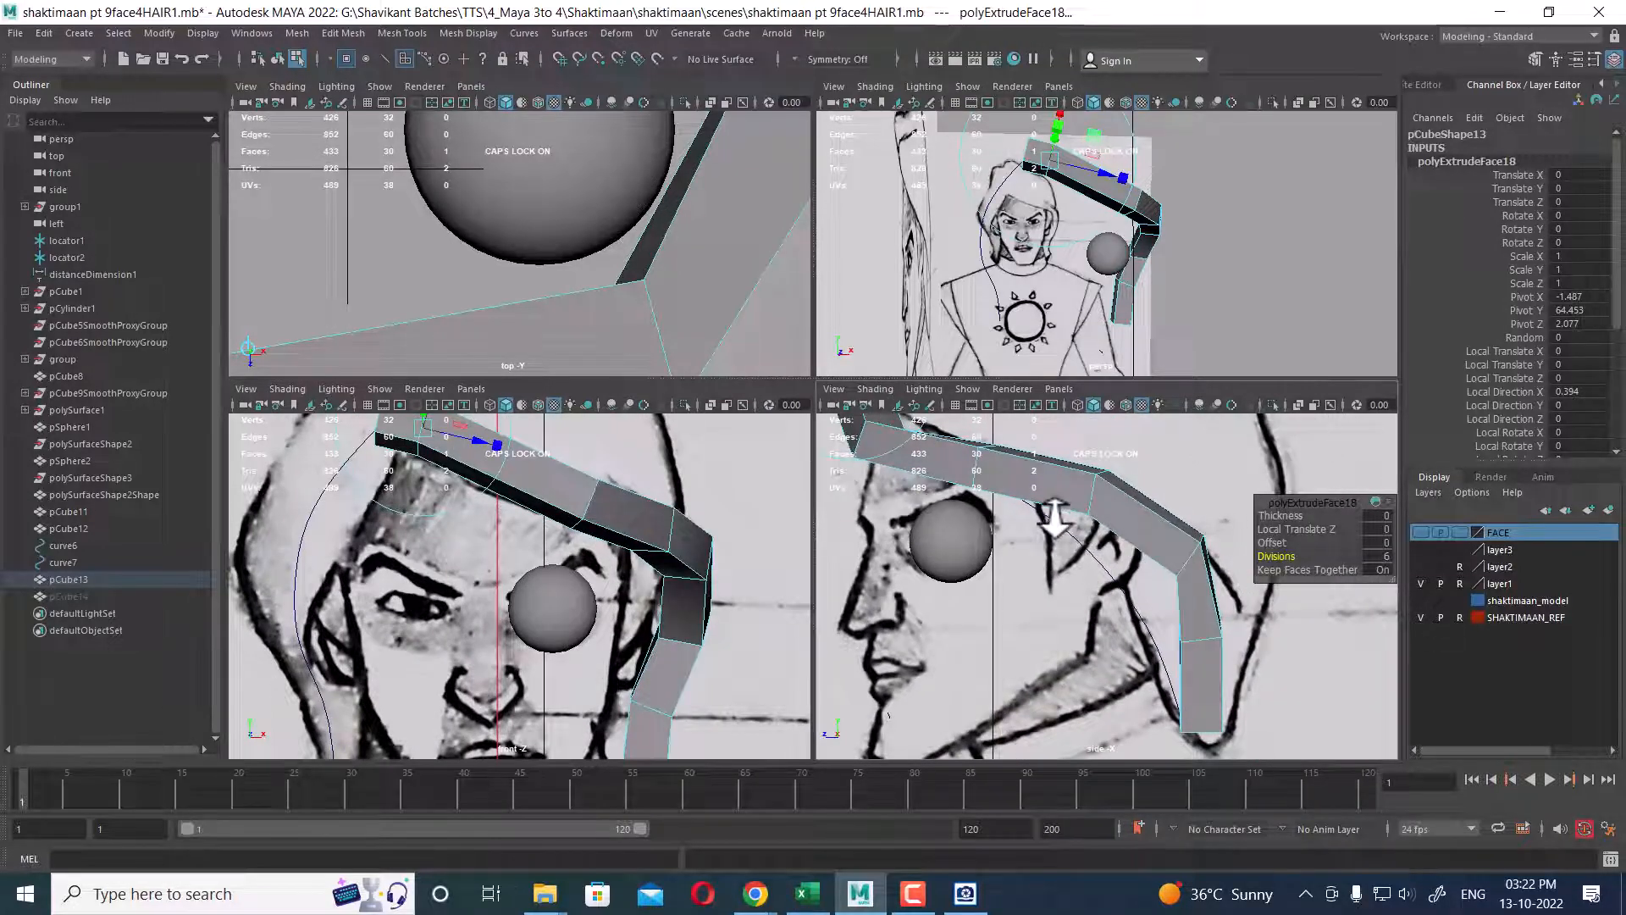
{"action": "mouse_move", "coordinate": [1088, 569]}
{"action": "middle_mouse_down", "text": "alt"}
{"action": "mouse_move", "coordinate": [1126, 639]}
{"action": "mouse_move", "coordinate": [1109, 653]}
{"action": "middle_mouse_up", "text": "alt"}
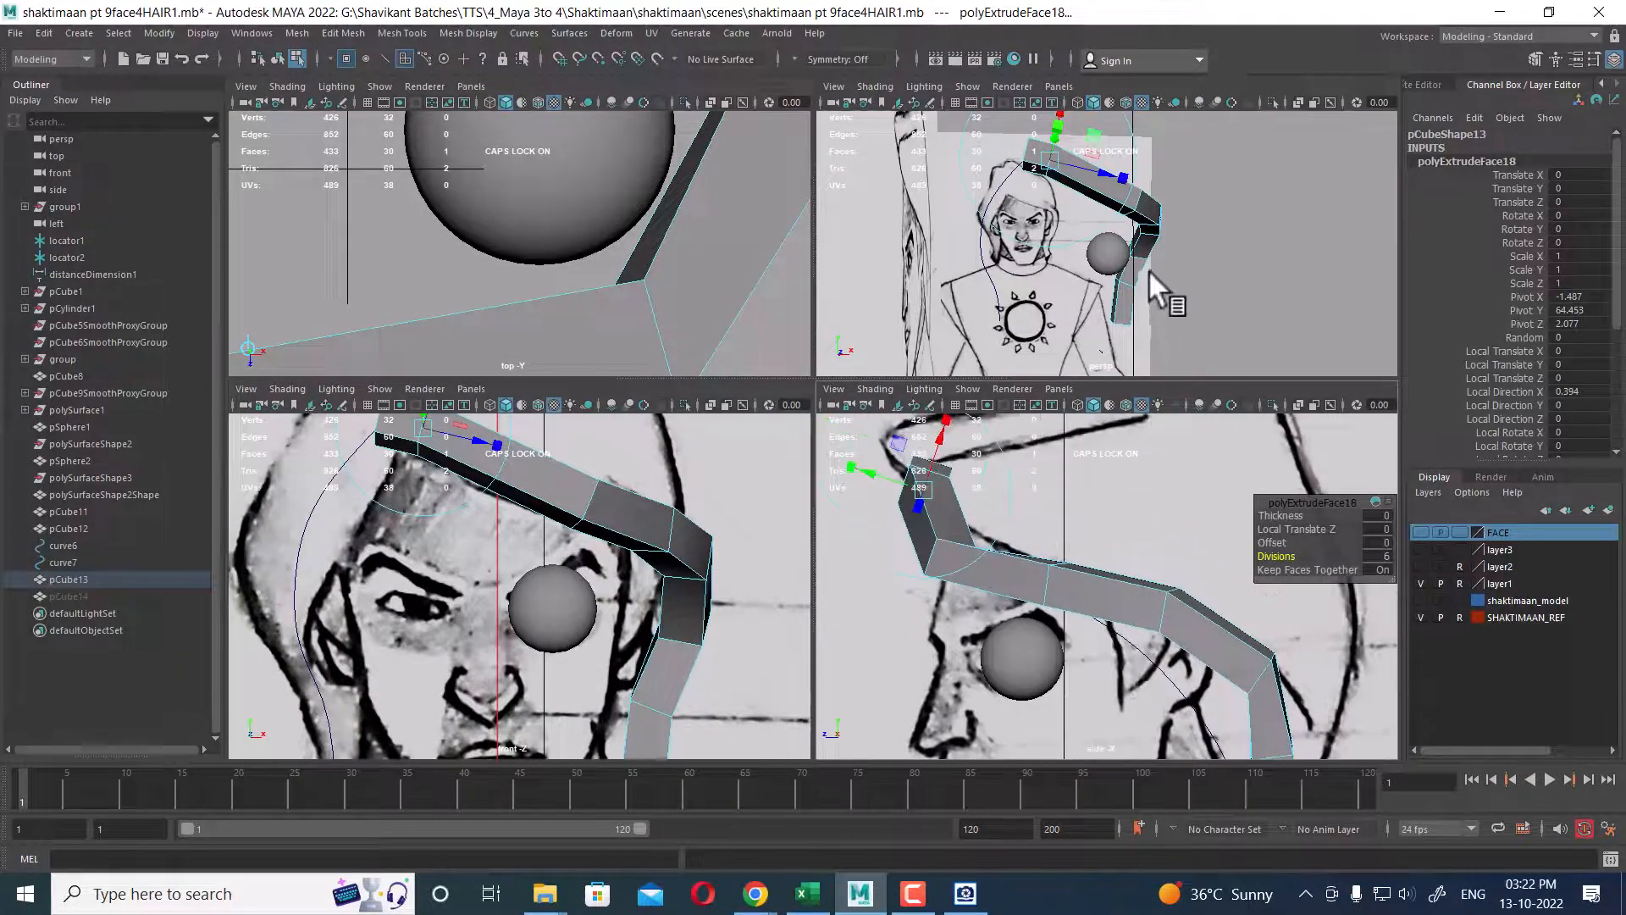
{"action": "left_click_drag", "start_coordinate": [1148, 272], "coordinate": [1101, 220], "text": "alt"}
{"action": "right_click_drag", "start_coordinate": [1102, 219], "coordinate": [1114, 257], "text": "alt"}
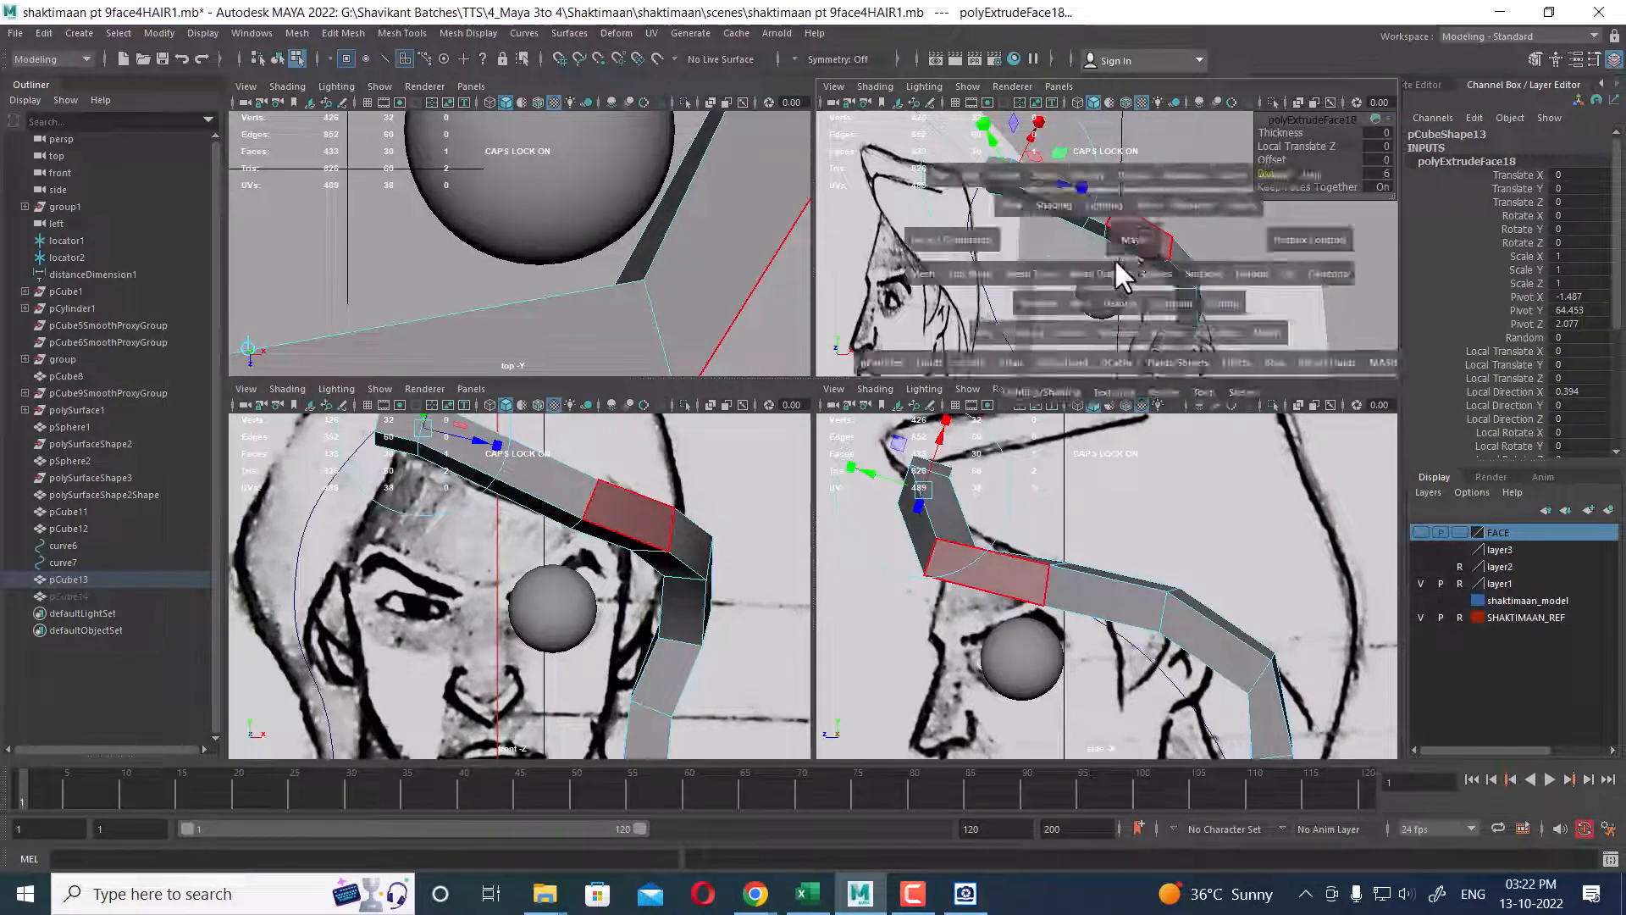
{"action": "key", "text": "space"}
{"action": "left_click_drag", "start_coordinate": [1029, 298], "coordinate": [962, 407], "text": "alt"}
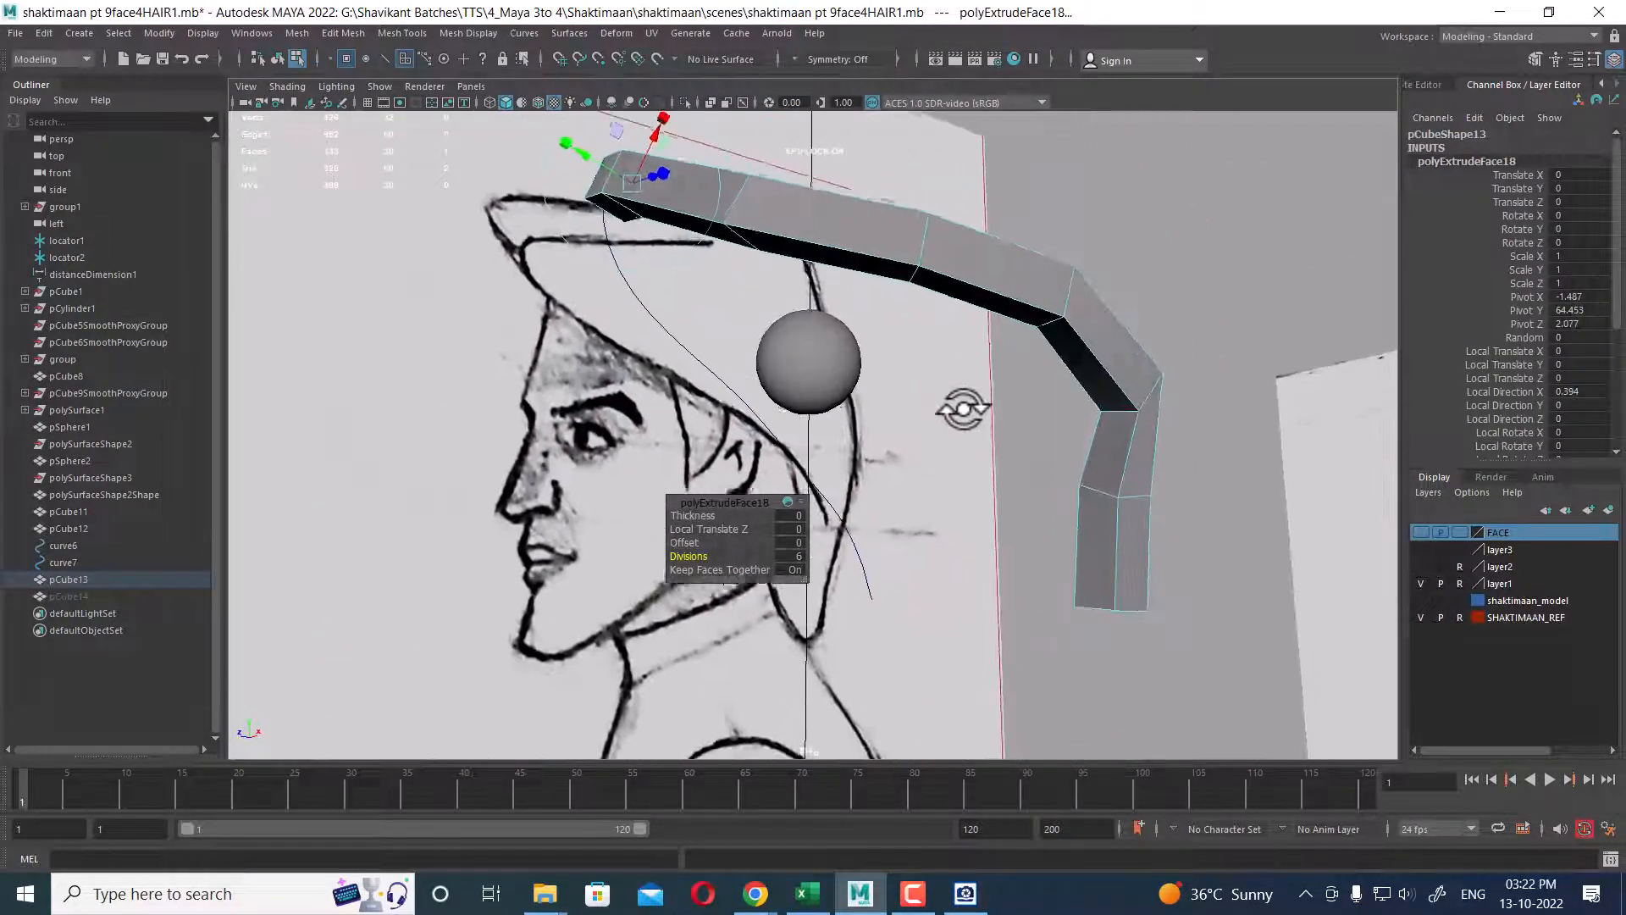
- Set the curve6 extrusion to 8 divisions and preview the strand with smooth mesh display before returning to the unsmoothed display
{"action": "left_click_drag", "start_coordinate": [692, 550], "coordinate": [710, 550]}
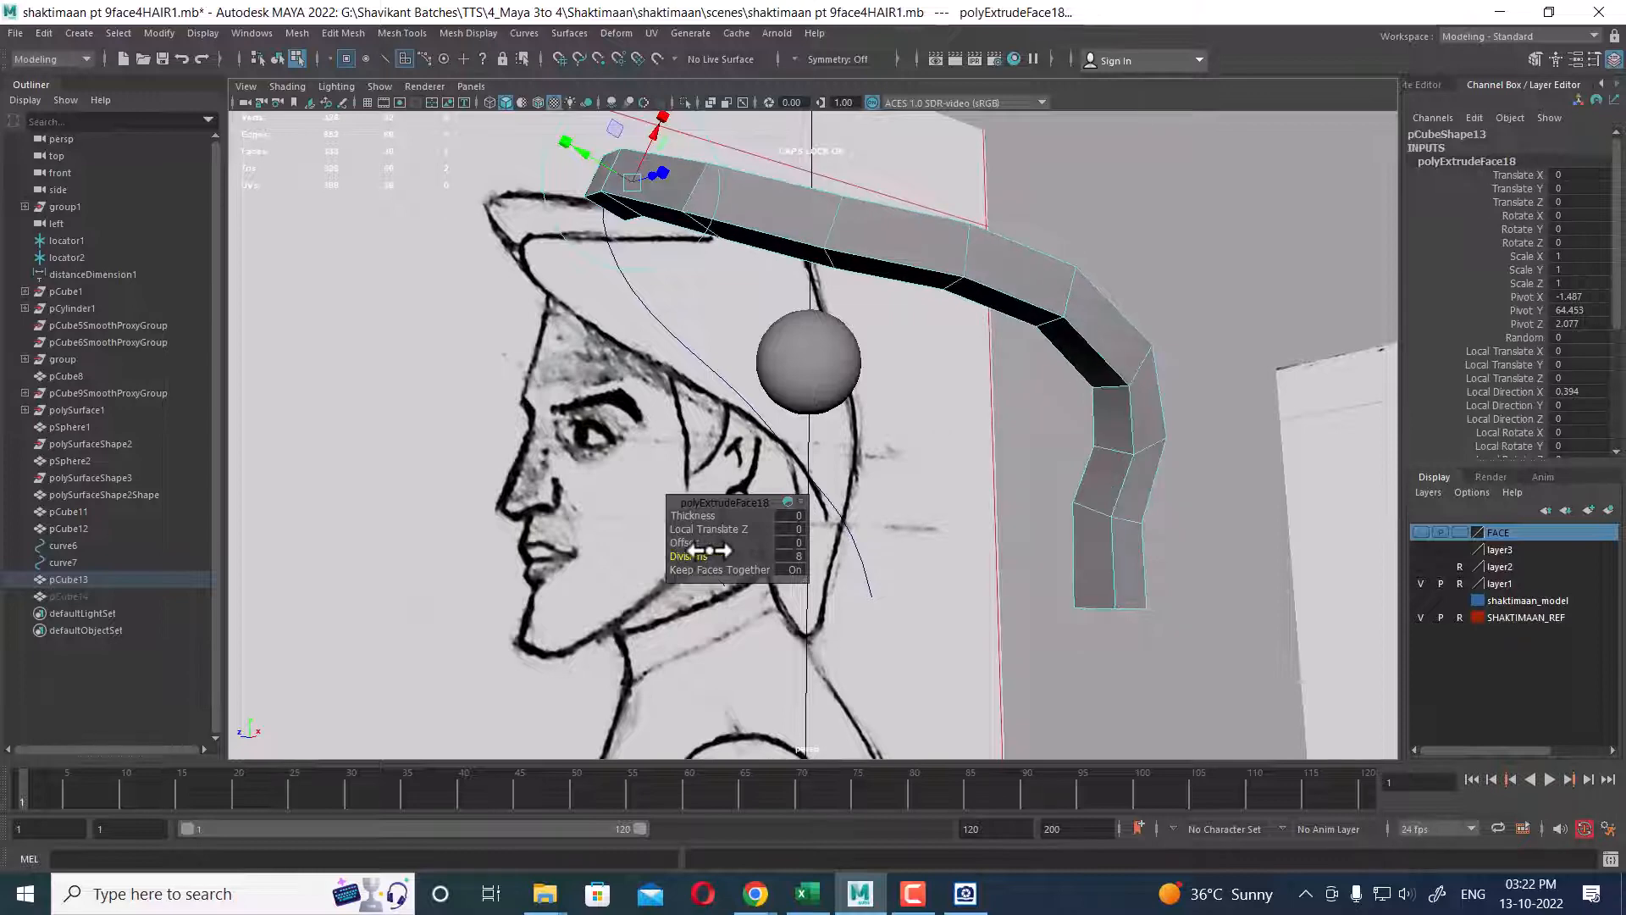
{"action": "mouse_move", "coordinate": [894, 427]}
{"action": "left_mouse_down", "text": "alt"}
{"action": "mouse_move", "coordinate": [1129, 308]}
{"action": "mouse_move", "coordinate": [1049, 418]}
{"action": "mouse_move", "coordinate": [980, 421]}
{"action": "mouse_move", "coordinate": [970, 379]}
{"action": "mouse_move", "coordinate": [973, 417]}
{"action": "mouse_move", "coordinate": [962, 334]}
{"action": "mouse_move", "coordinate": [918, 276]}
{"action": "mouse_move", "coordinate": [941, 338]}
{"action": "mouse_move", "coordinate": [980, 331]}
{"action": "left_mouse_up", "text": "alt"}
{"action": "key", "text": "3"}
{"action": "key", "text": "1"}
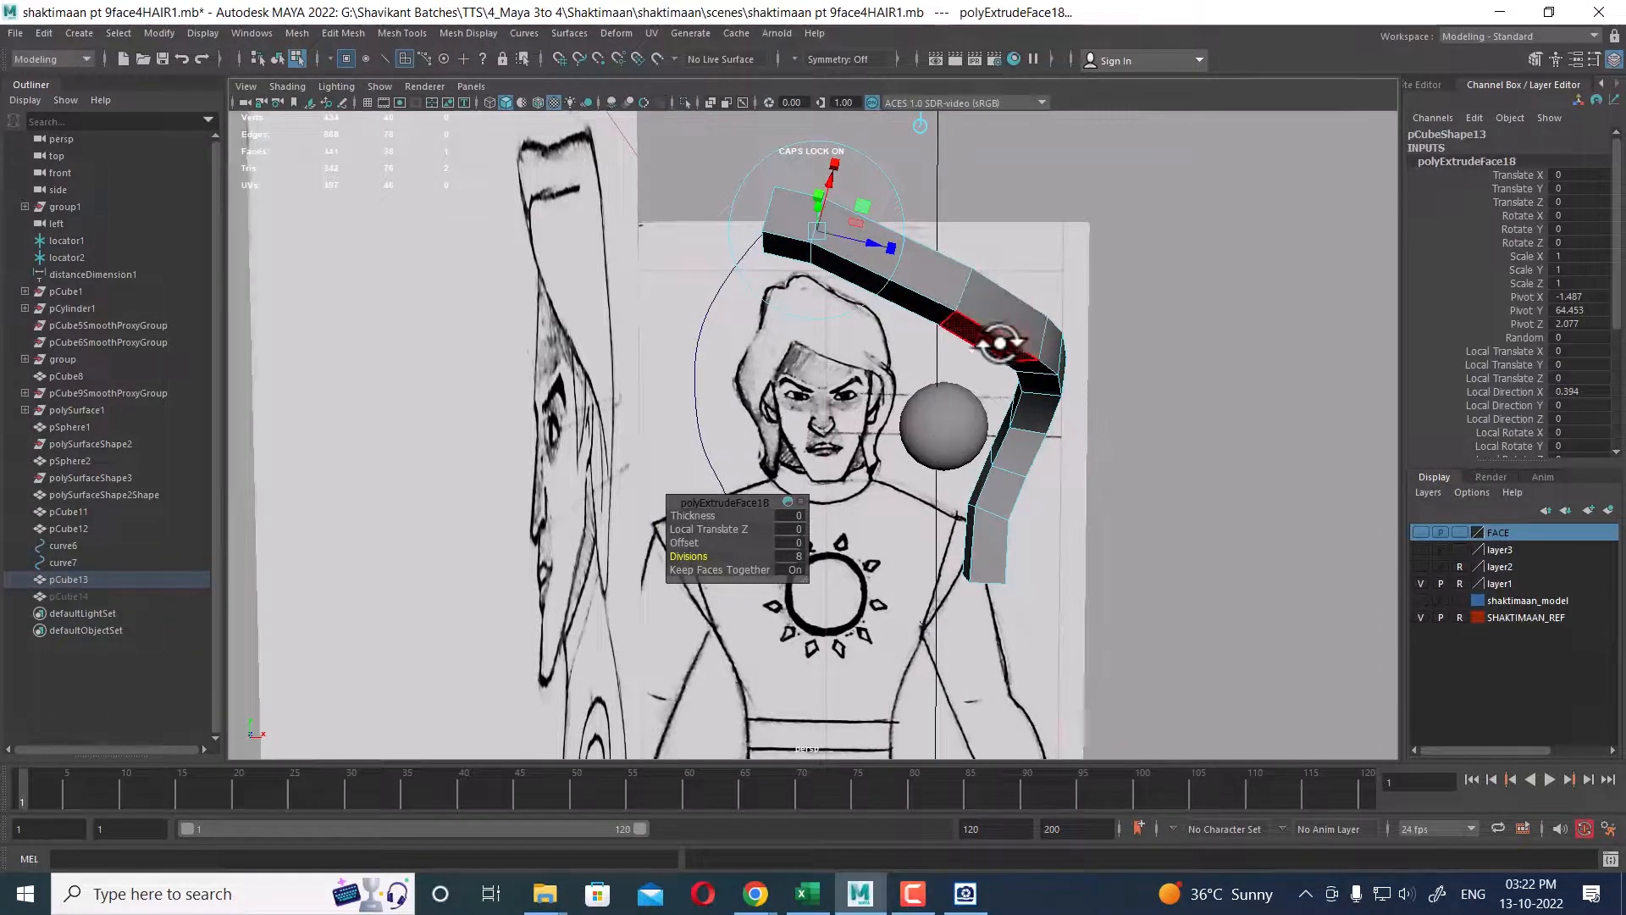
- Show all hidden objects, hide the duplicate cube again, and reselect the extruded strand
{"action": "right_click_drag", "start_coordinate": [999, 343], "coordinate": [1162, 331]}
{"action": "left_click", "coordinate": [1029, 316]}
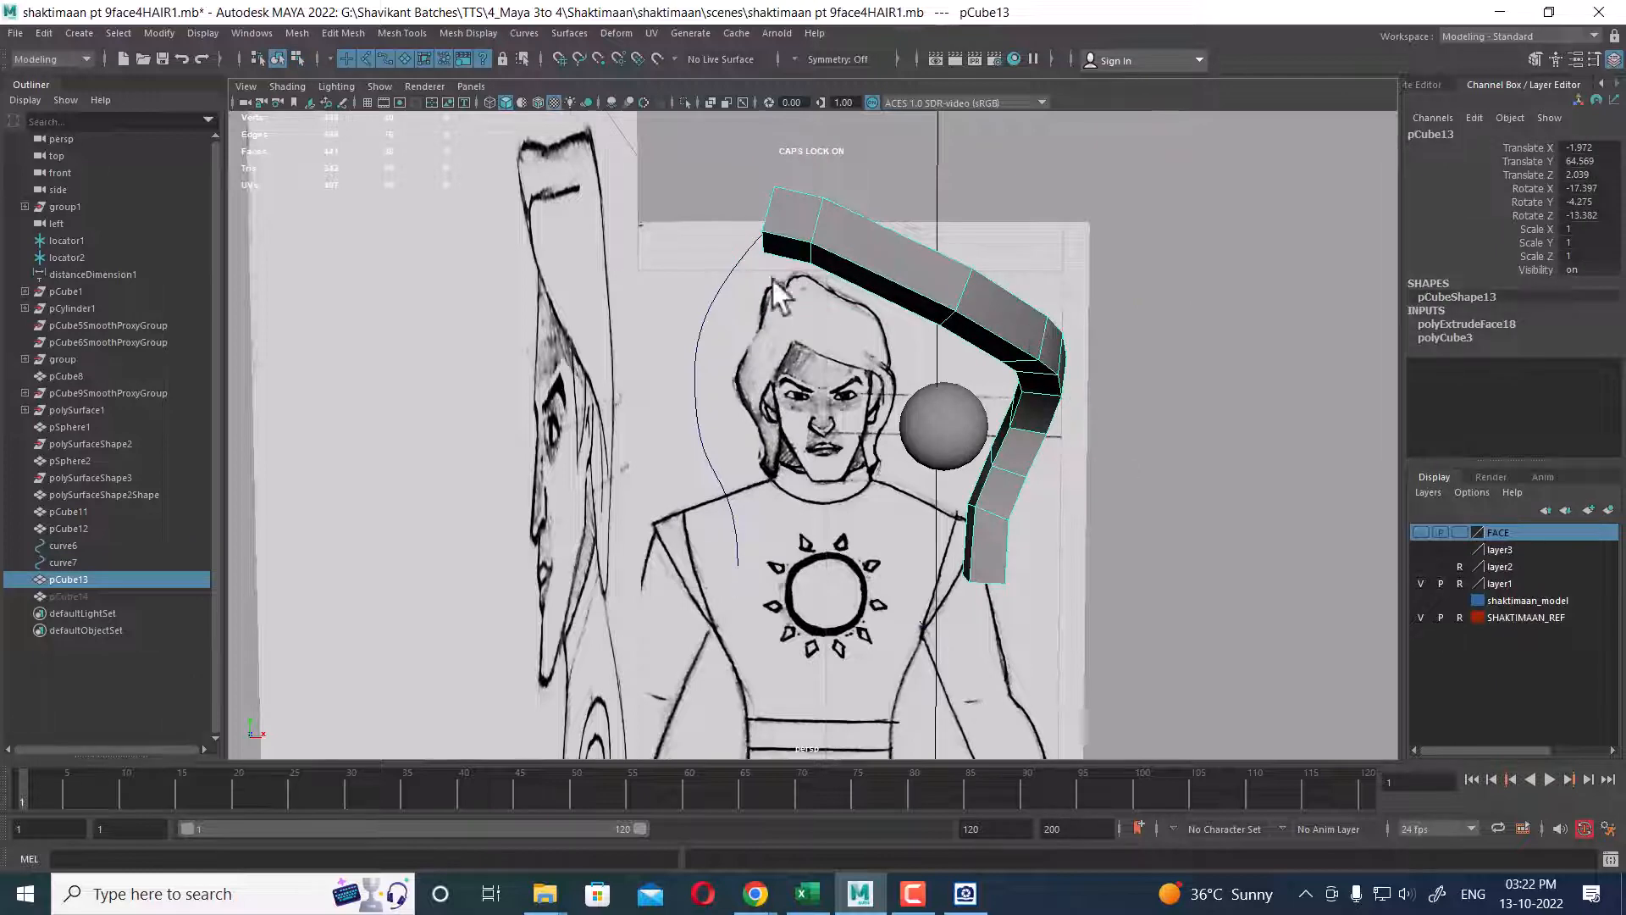
{"action": "left_click", "coordinate": [186, 34]}
{"action": "mouse_move", "coordinate": [292, 142]}
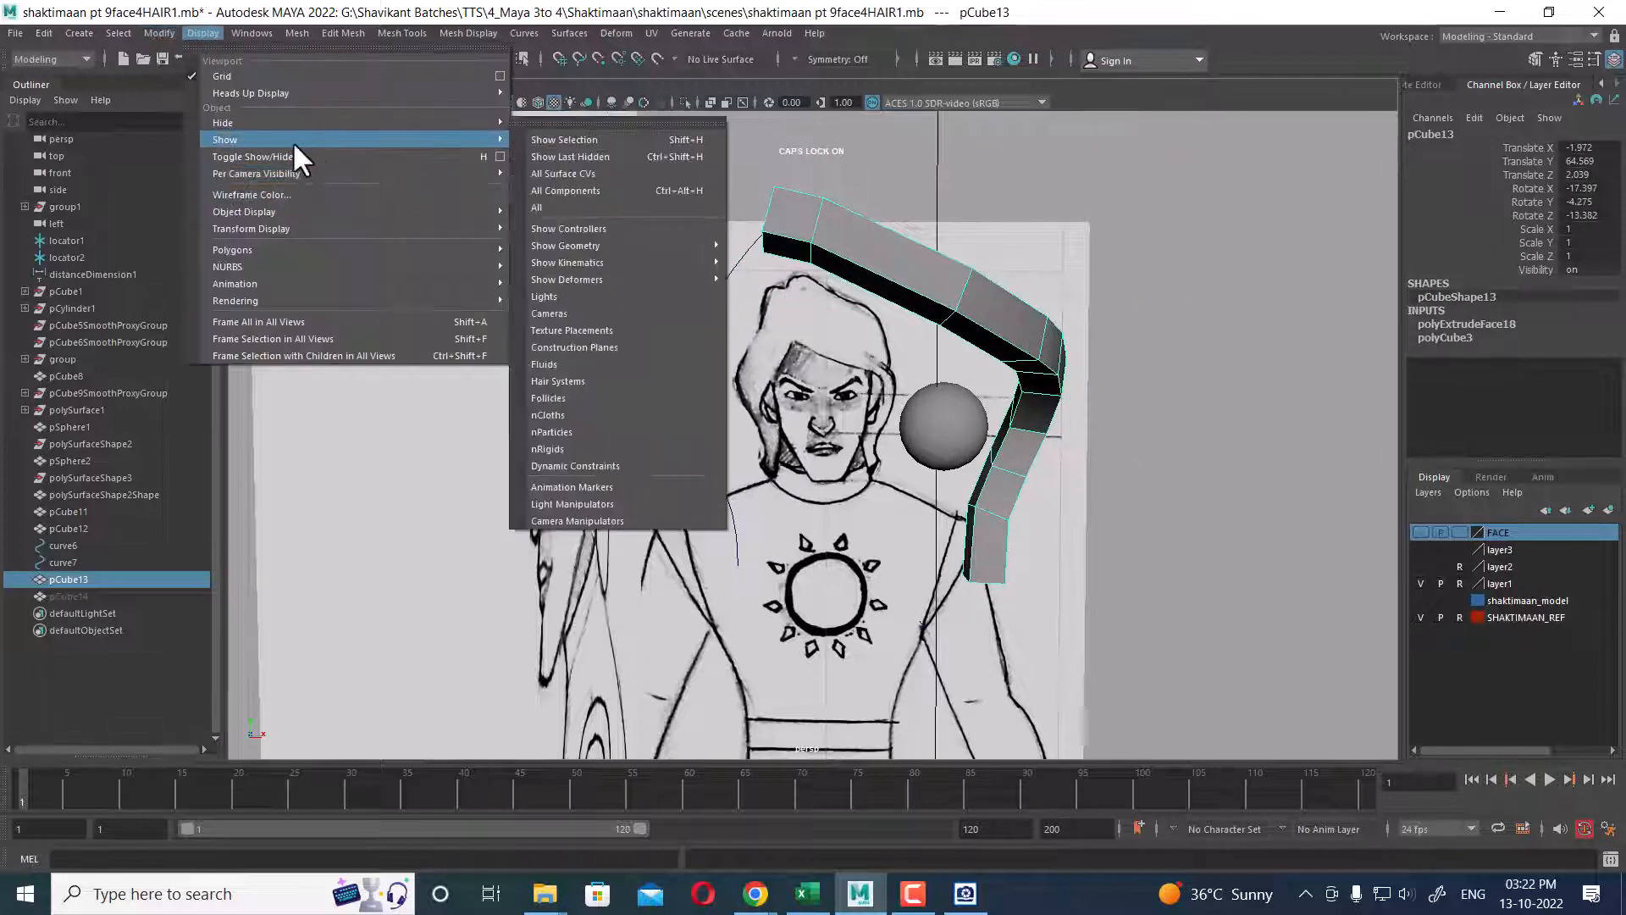
{"action": "left_click", "coordinate": [535, 208]}
{"action": "scroll", "coordinate": [862, 303], "scroll_direction": "up", "scroll_amount": 2}
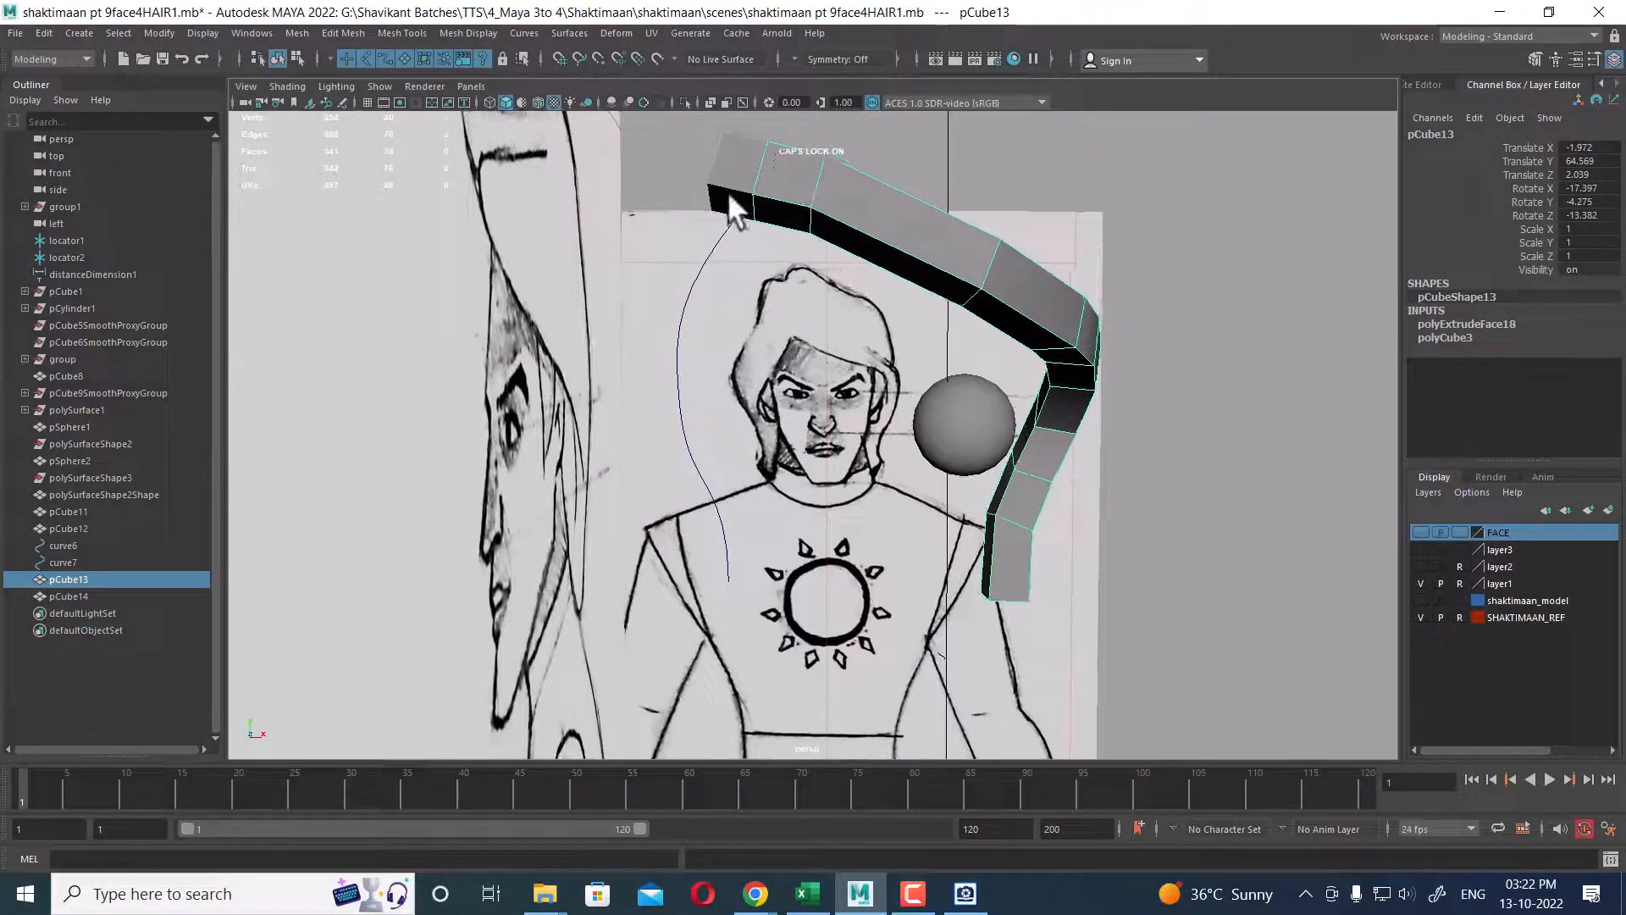
{"action": "left_click", "coordinate": [731, 201]}
{"action": "left_click_drag", "start_coordinate": [730, 209], "coordinate": [778, 431], "text": "alt"}
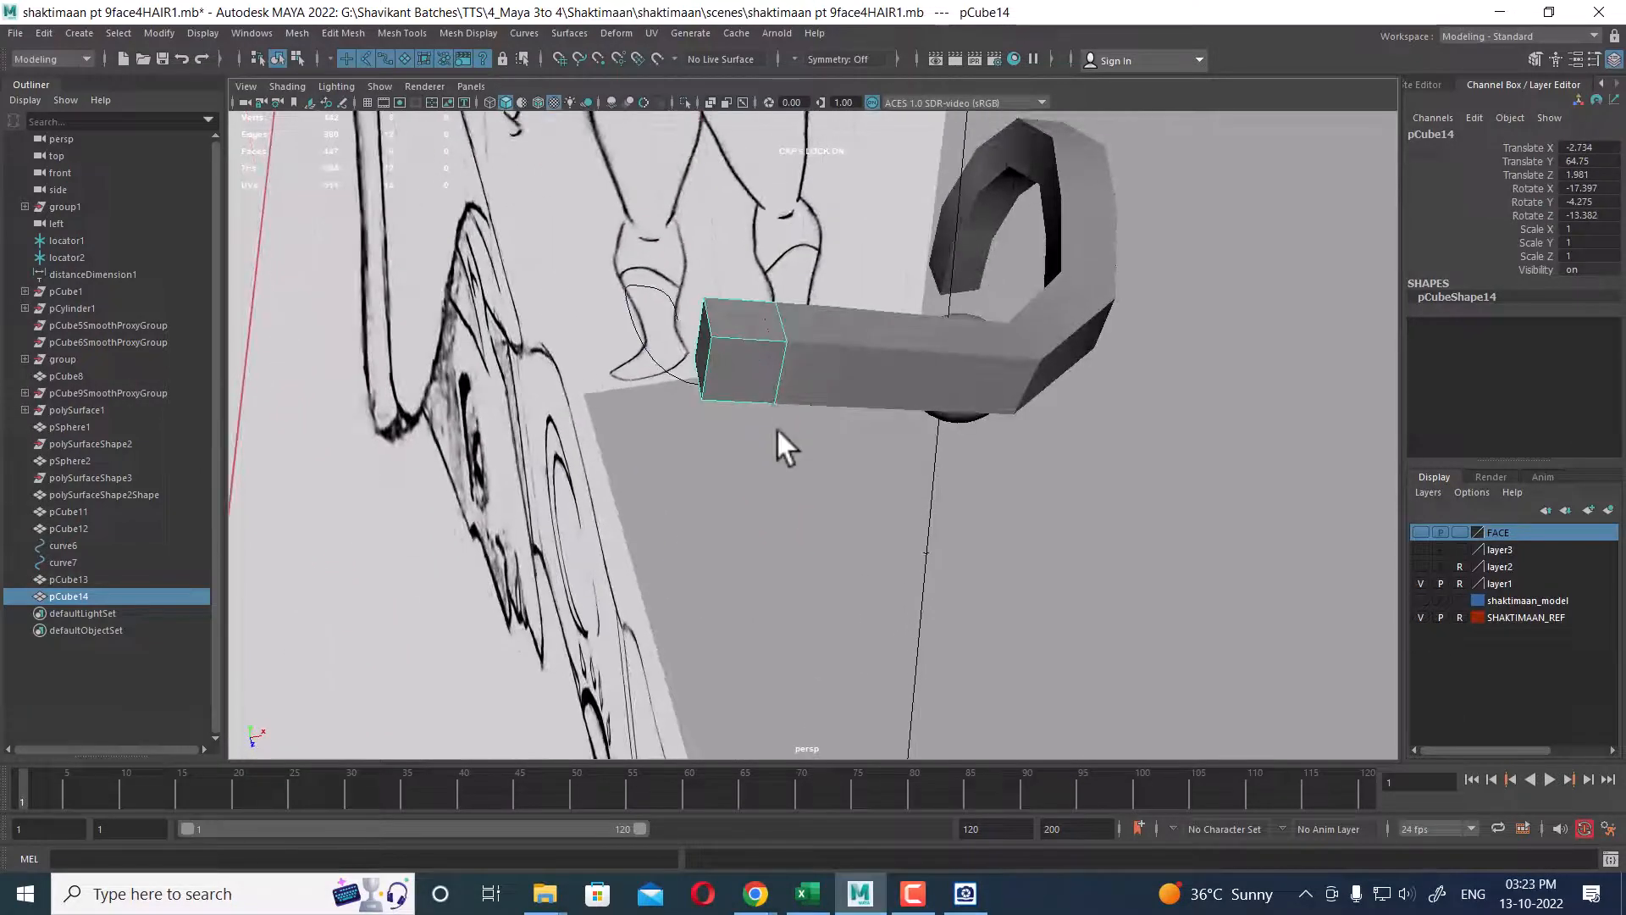
{"action": "key", "text": "ctrl+h"}
{"action": "left_click", "coordinate": [793, 371]}
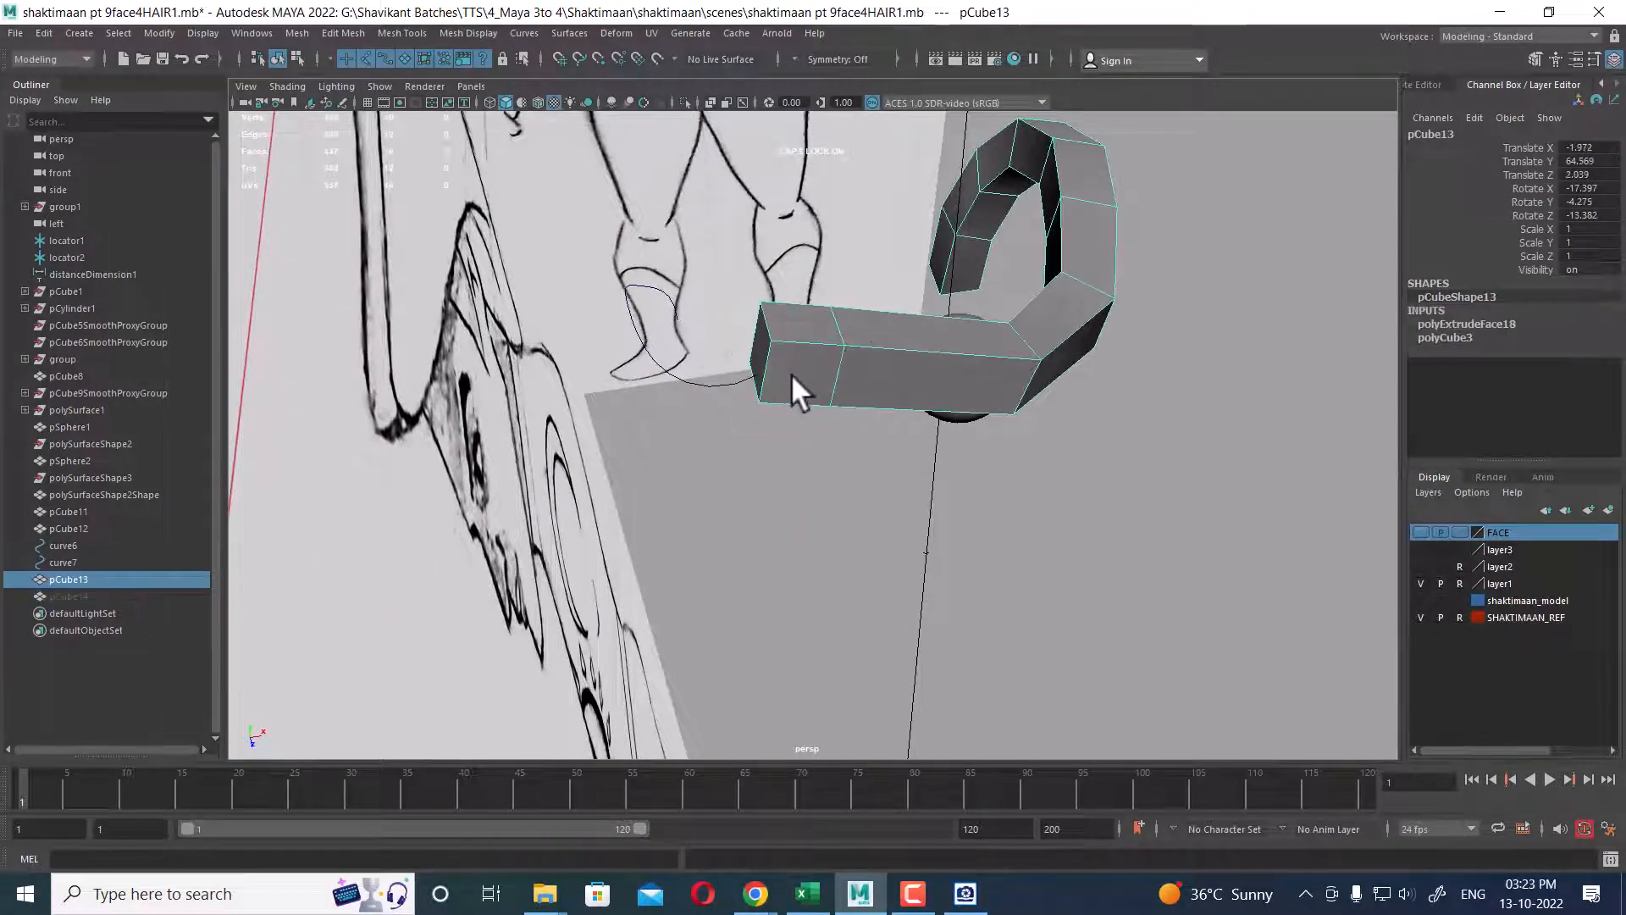
- Switch to ACDSee Quick View and compare the front reference drawing with the open end of the strand
{"action": "left_click", "coordinate": [966, 903]}
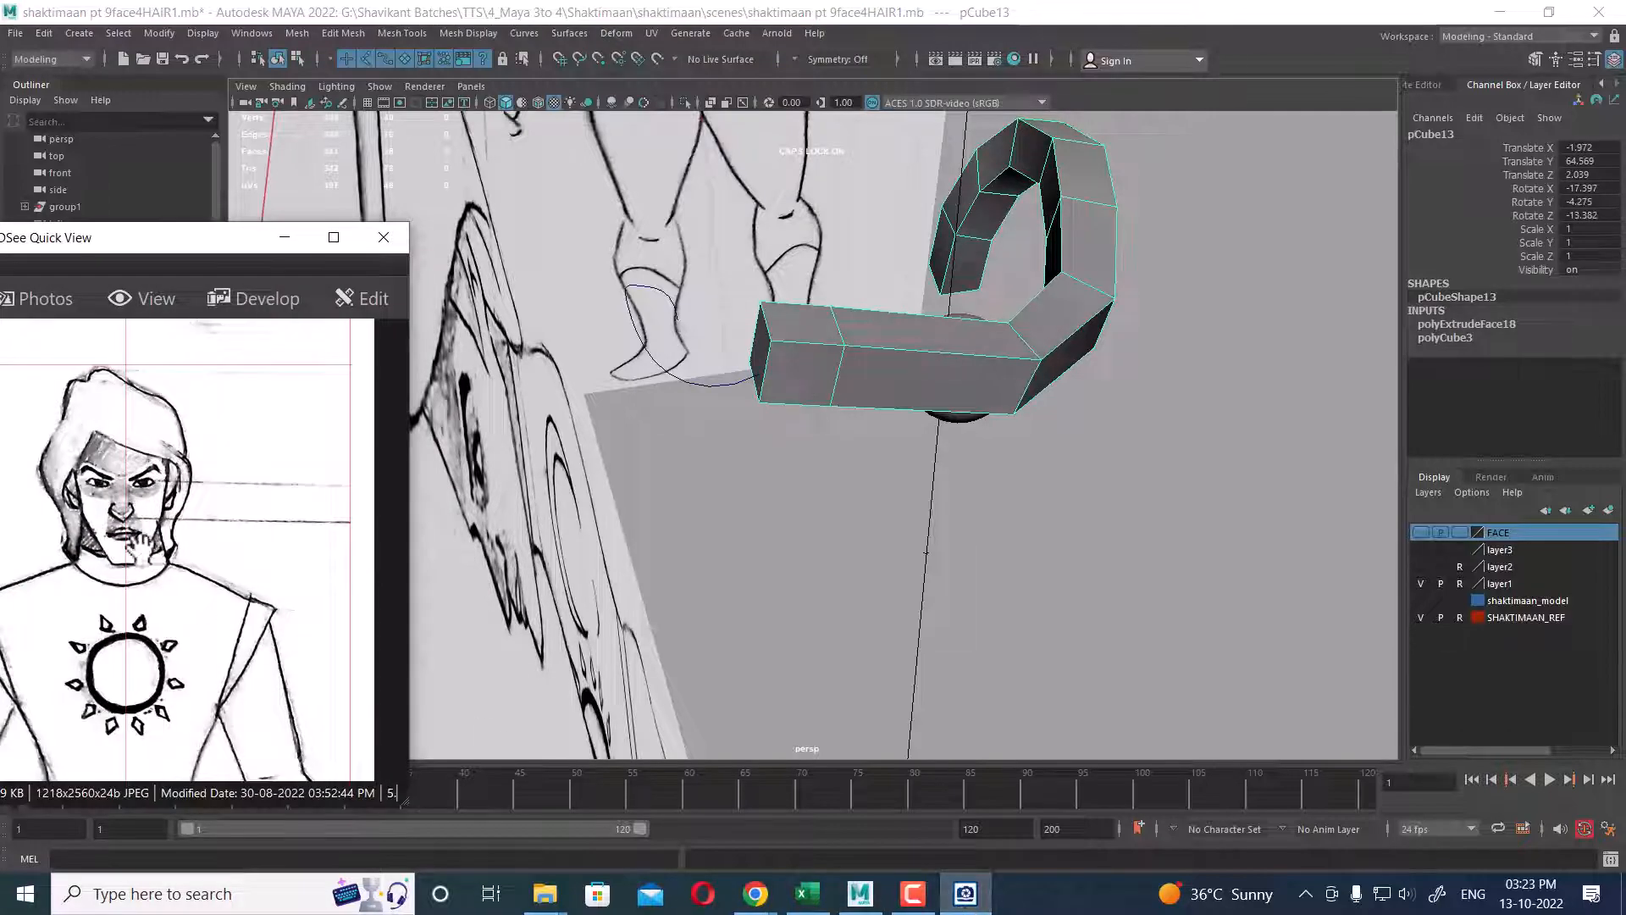
{"action": "left_click_drag", "start_coordinate": [919, 341], "coordinate": [816, 334], "text": "alt"}
{"action": "scroll", "coordinate": [953, 277], "scroll_direction": "up", "scroll_amount": 5}
{"action": "scroll", "coordinate": [921, 311], "scroll_direction": "down", "scroll_amount": 5}
- Extrude the strand's remaining front end face along curve7 with 7 divisions
{"action": "right_click_drag", "start_coordinate": [801, 276], "coordinate": [766, 318]}
{"action": "left_click_drag", "start_coordinate": [766, 319], "coordinate": [866, 398], "text": "alt"}
{"action": "left_click", "coordinate": [786, 327]}
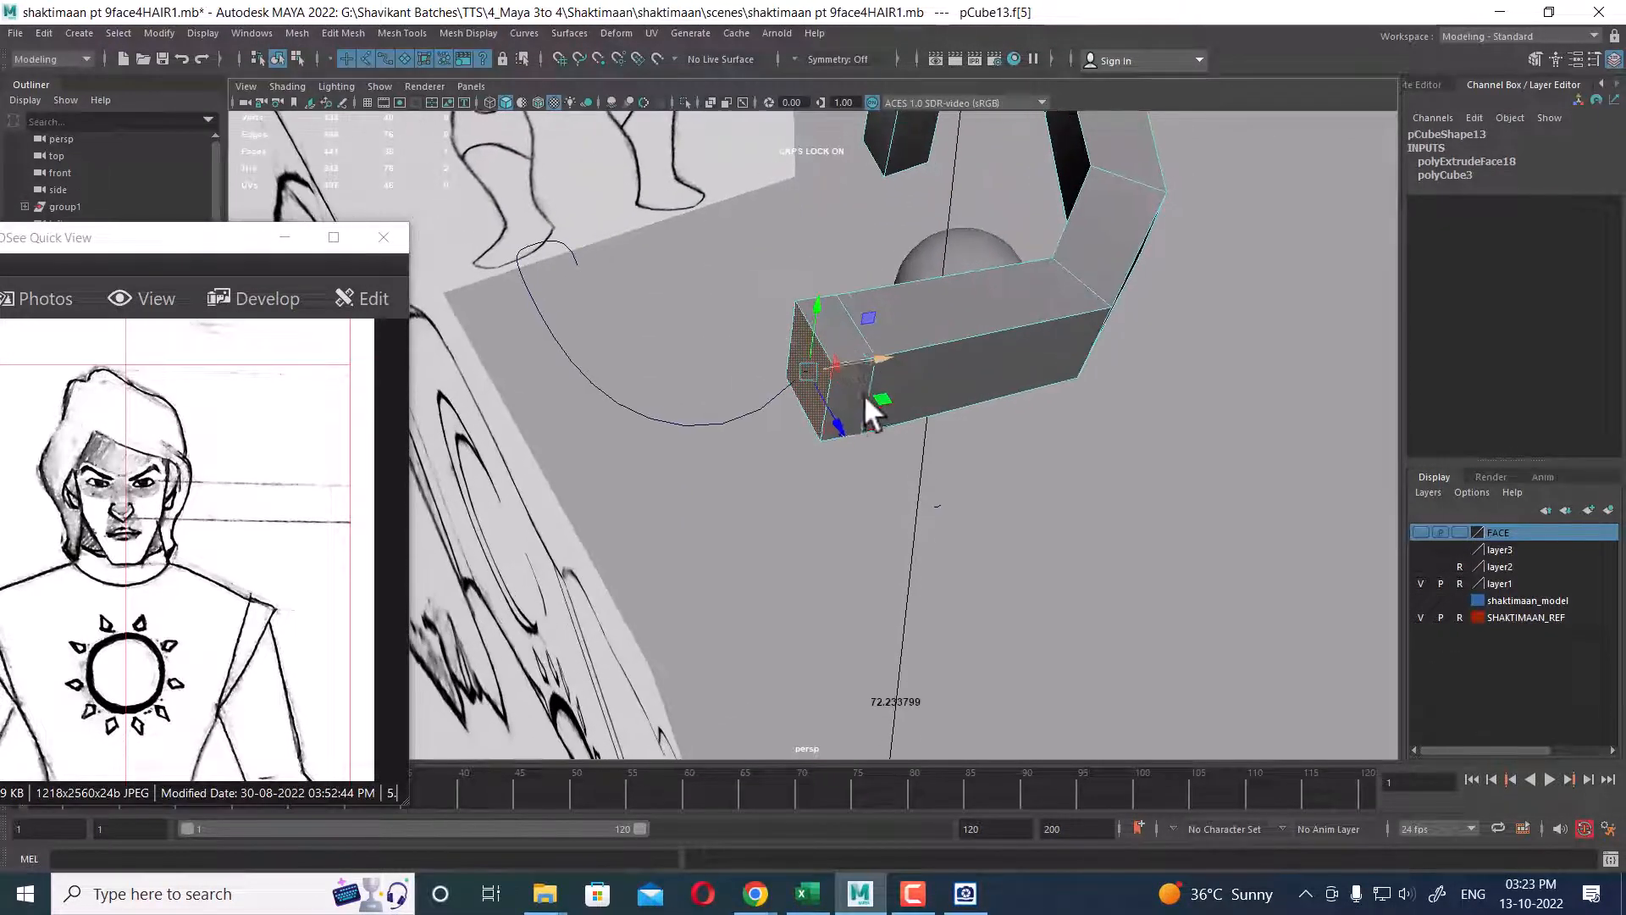
{"action": "left_click", "coordinate": [746, 410]}
{"action": "right_click_drag", "start_coordinate": [739, 312], "coordinate": [735, 360], "text": "shift"}
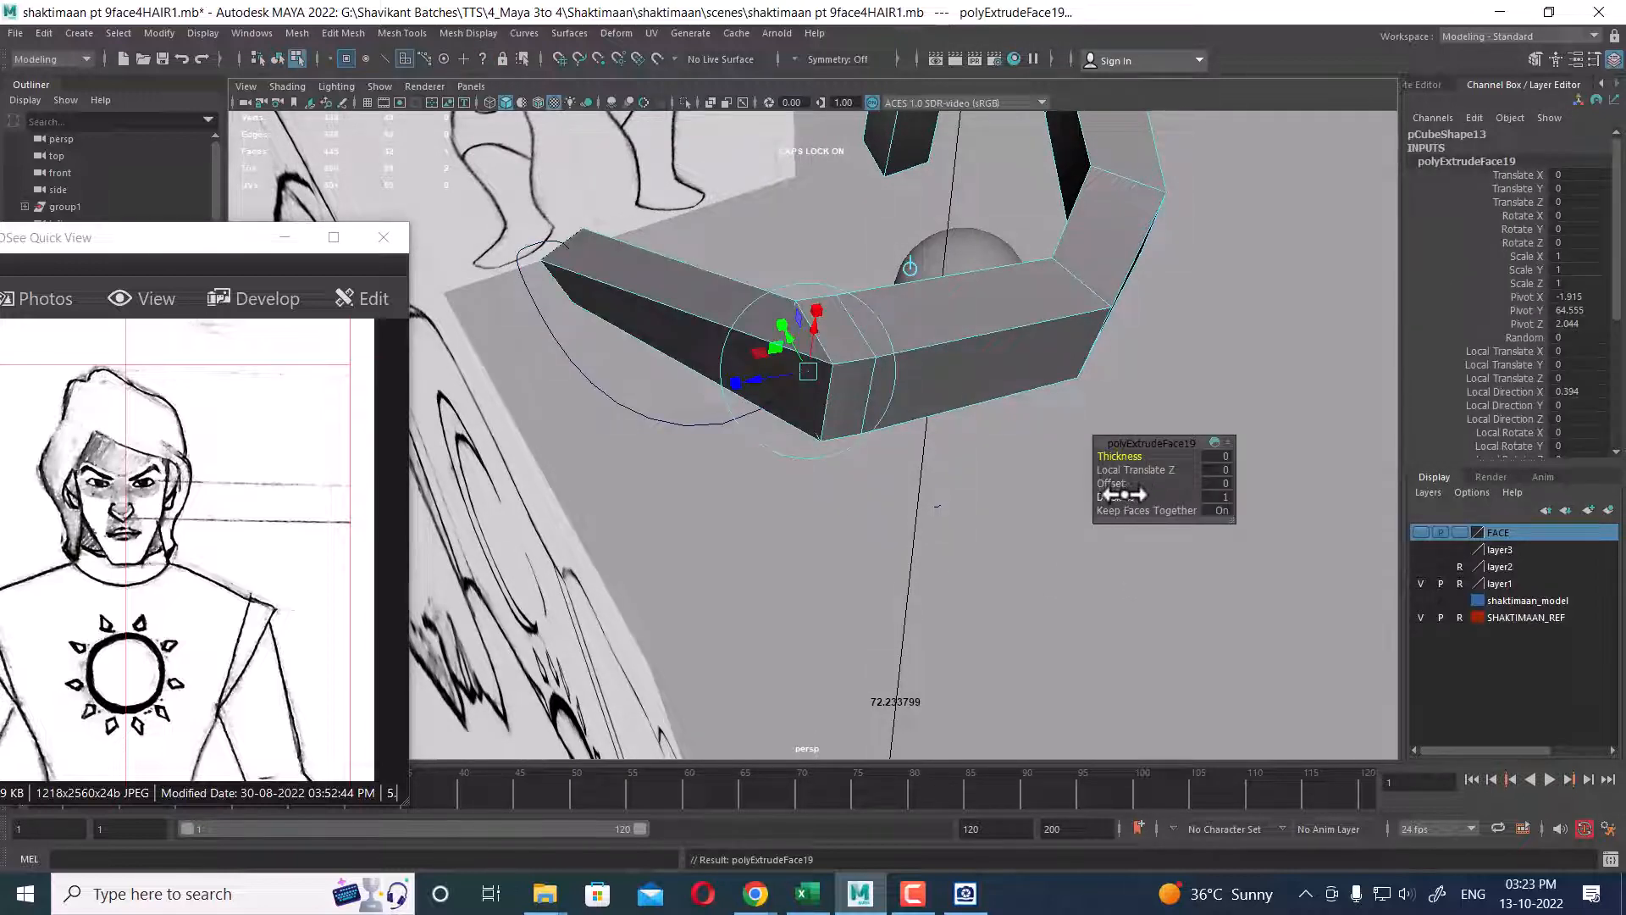
{"action": "left_click_drag", "start_coordinate": [1122, 498], "coordinate": [1173, 489]}
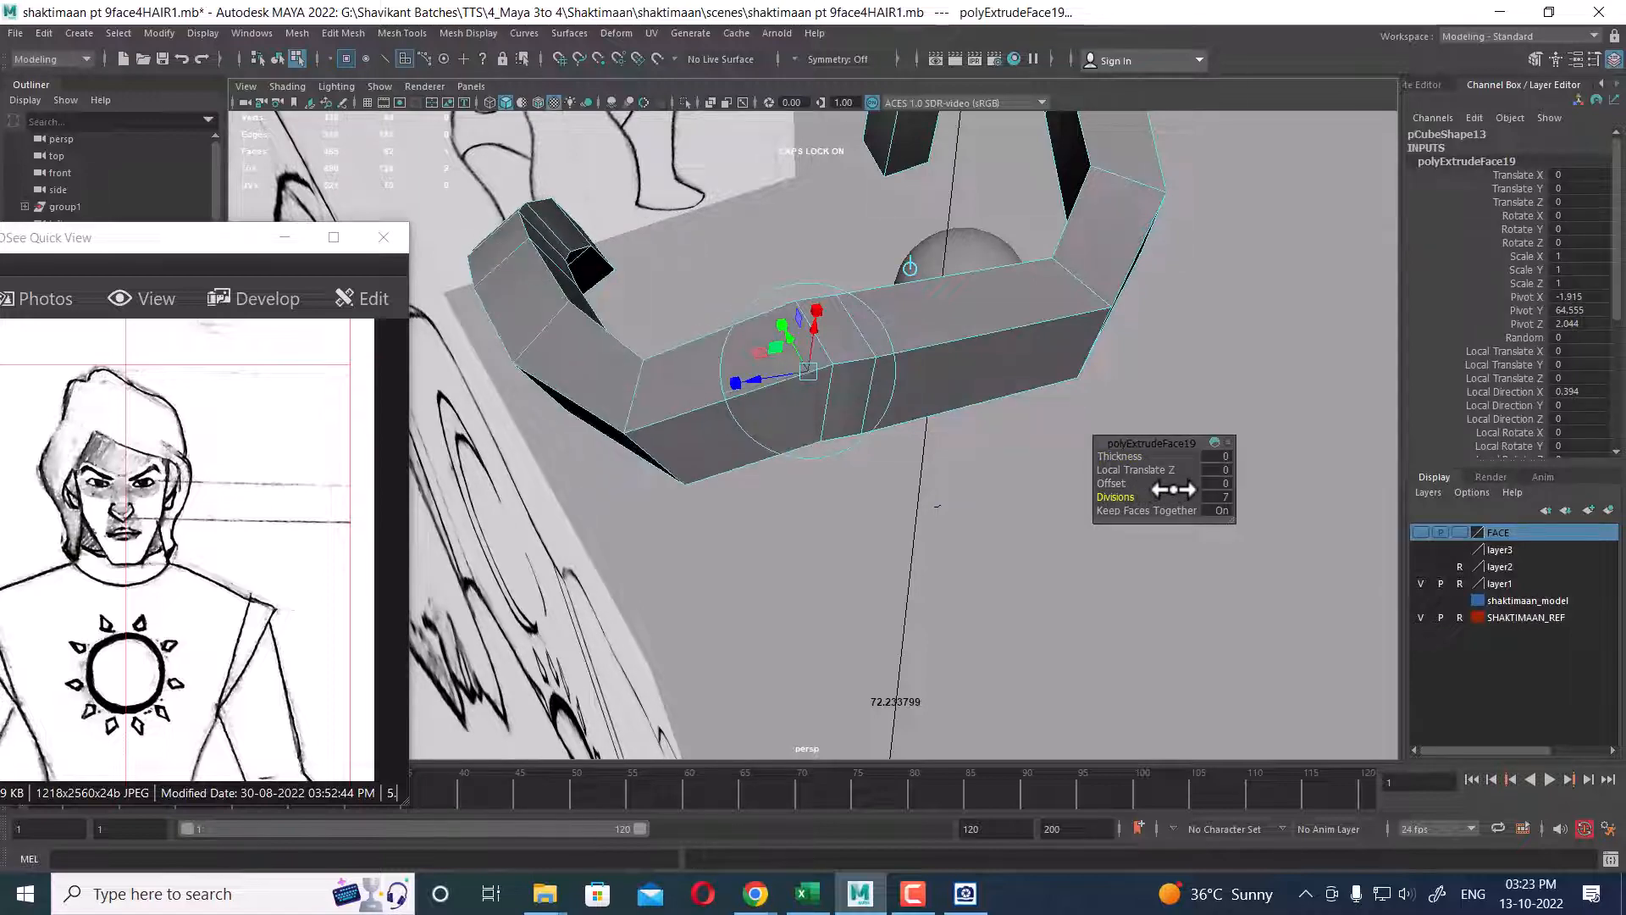
{"action": "mouse_move", "coordinate": [1017, 458]}
{"action": "left_mouse_down", "text": "alt"}
{"action": "mouse_move", "coordinate": [796, 353]}
{"action": "mouse_move", "coordinate": [766, 385]}
{"action": "mouse_move", "coordinate": [842, 447]}
{"action": "mouse_move", "coordinate": [799, 443]}
{"action": "mouse_move", "coordinate": [831, 414]}
{"action": "mouse_move", "coordinate": [849, 421]}
{"action": "mouse_move", "coordinate": [842, 440]}
{"action": "left_mouse_up", "text": "alt"}
{"action": "right_click_drag", "start_coordinate": [801, 345], "coordinate": [831, 406], "text": "alt"}
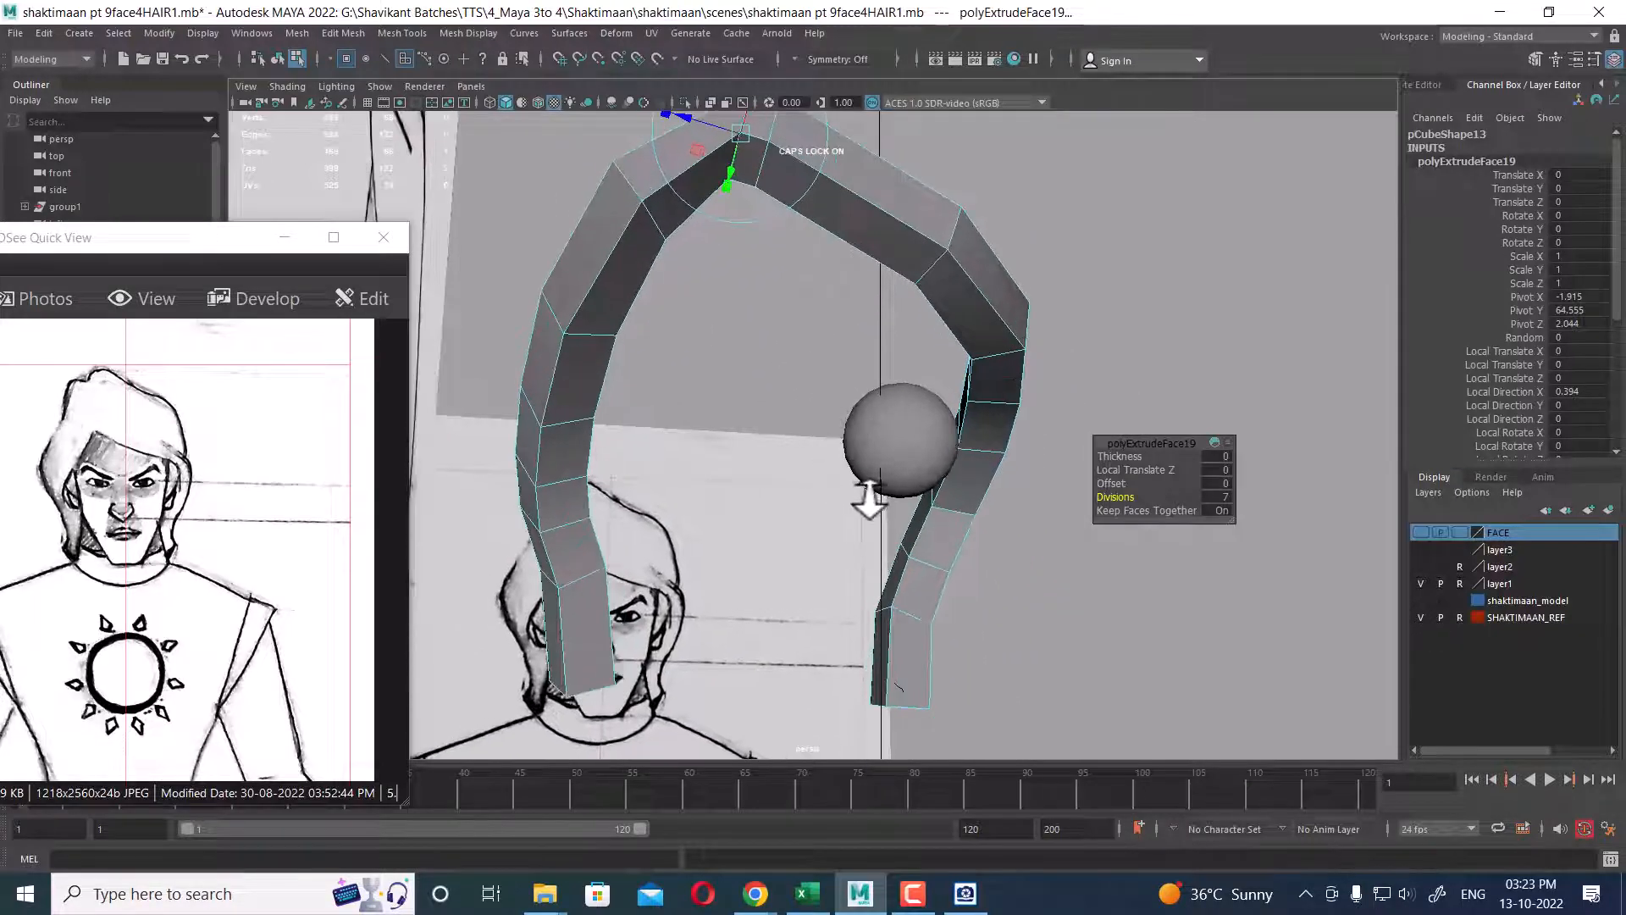
- Put the reference image window away and inspect the extruded strand in the perspective and front views
{"action": "mouse_move", "coordinate": [835, 491]}
{"action": "left_mouse_down", "text": "alt"}
{"action": "mouse_move", "coordinate": [759, 526]}
{"action": "mouse_move", "coordinate": [829, 530]}
{"action": "left_mouse_up", "text": "alt"}
{"action": "right_click_drag", "start_coordinate": [829, 529], "coordinate": [719, 329], "text": "alt"}
{"action": "left_click_drag", "start_coordinate": [719, 328], "coordinate": [806, 409], "text": "alt"}
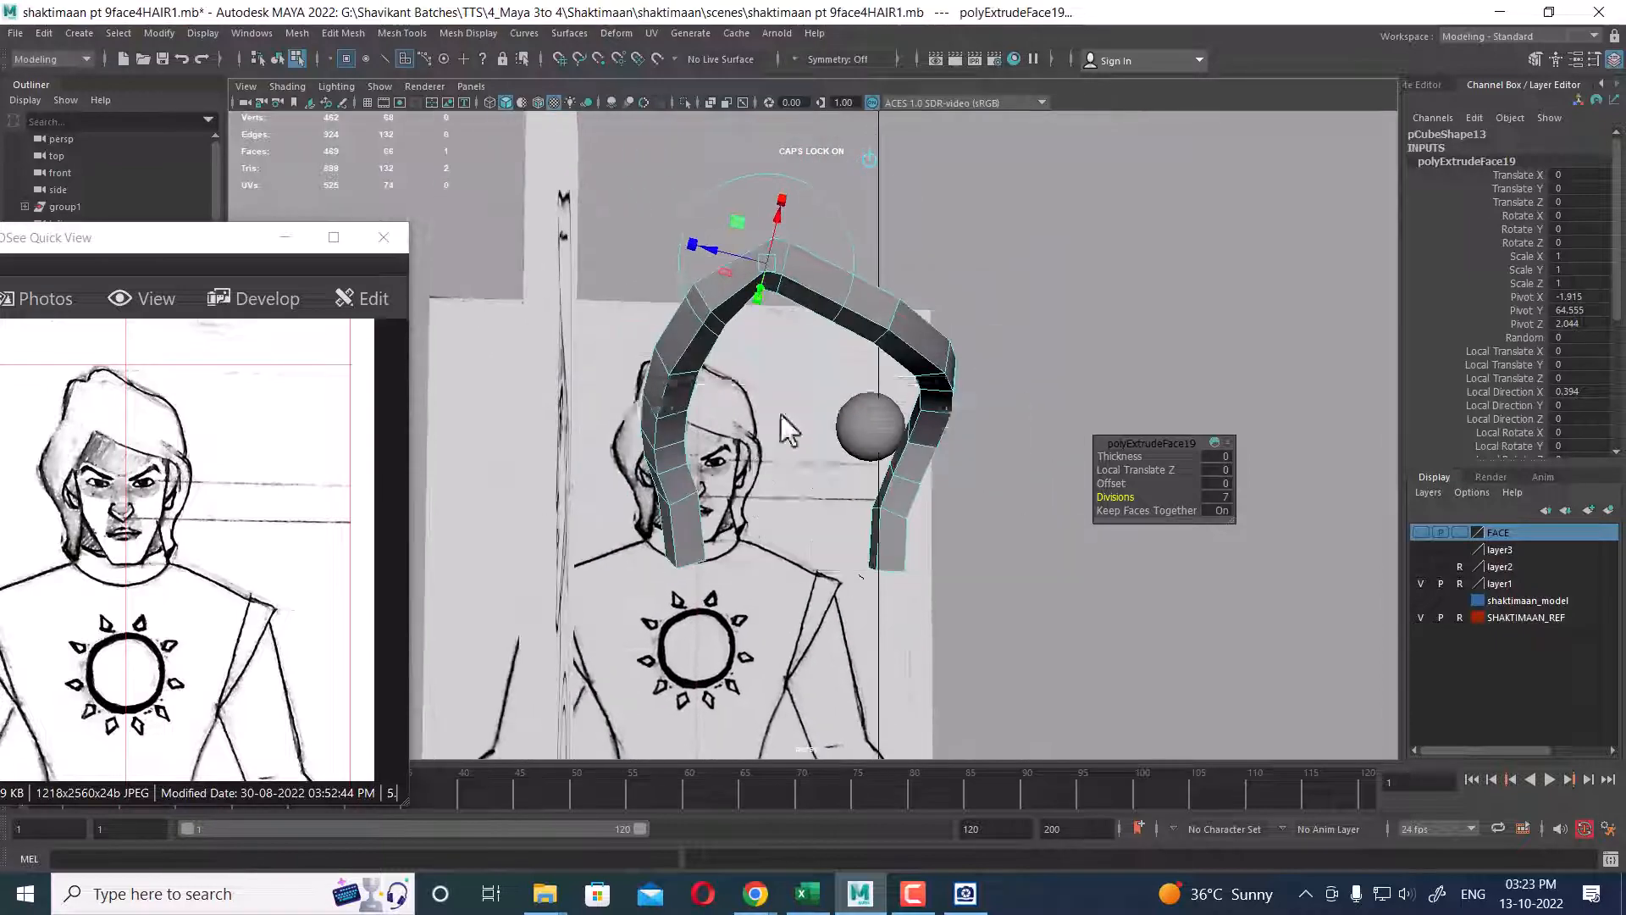
{"action": "key", "text": "space"}
{"action": "left_click", "coordinate": [284, 239]}
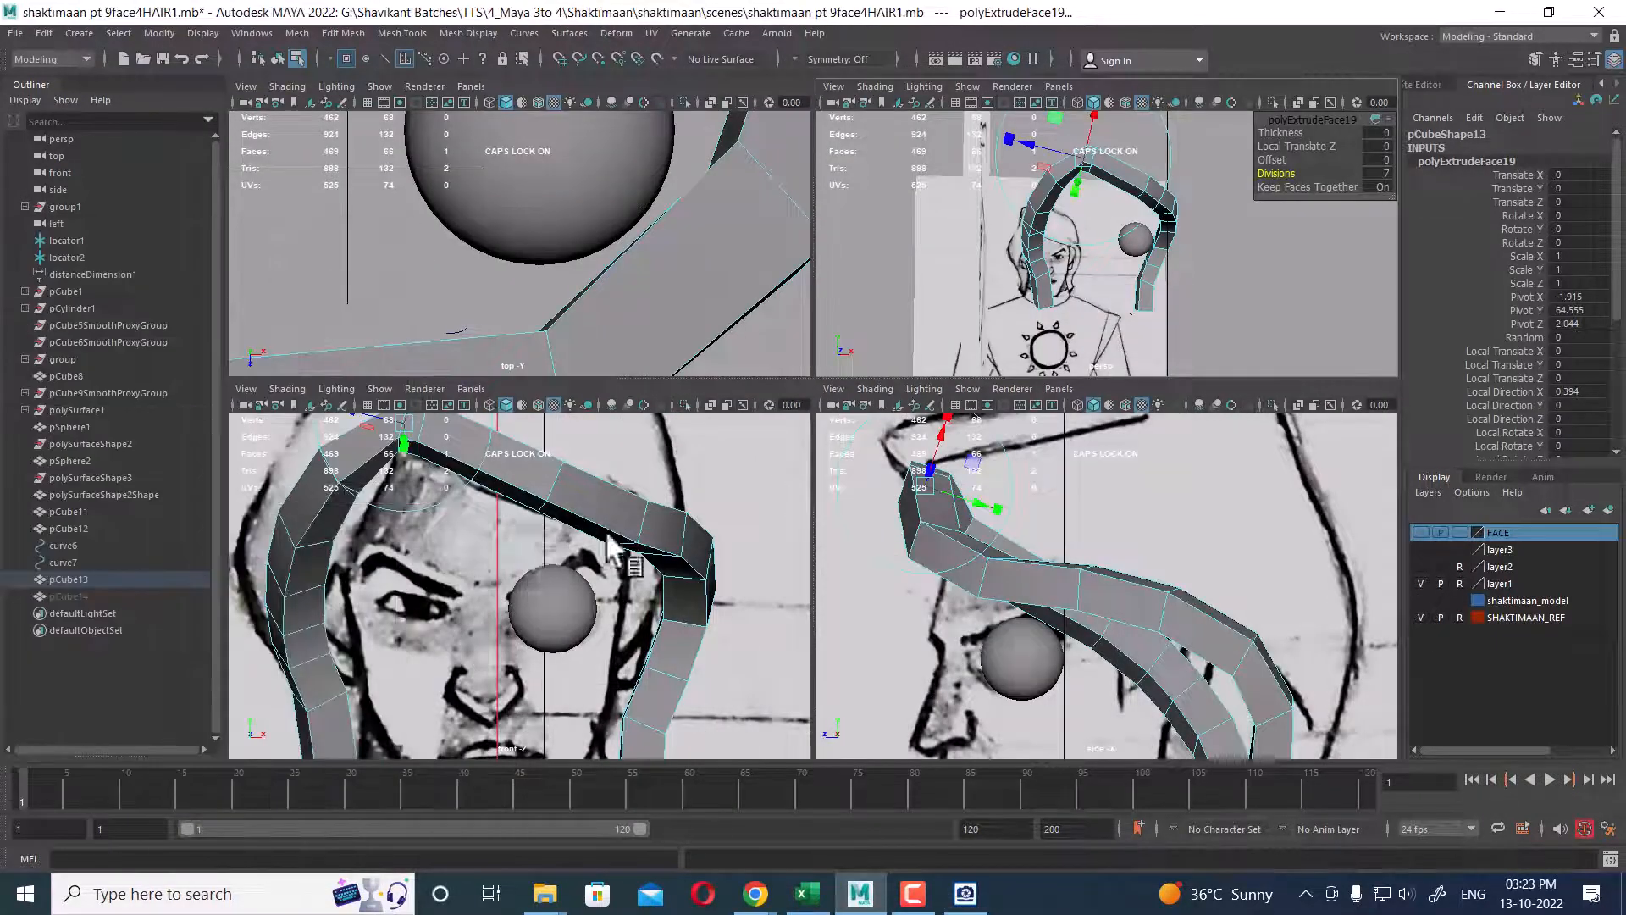
{"action": "middle_click_drag", "start_coordinate": [624, 555], "coordinate": [475, 584], "text": "alt"}
{"action": "right_click_drag", "start_coordinate": [506, 627], "coordinate": [478, 608], "text": "alt"}
{"action": "left_click_drag", "start_coordinate": [1079, 275], "coordinate": [1149, 271], "text": "alt"}
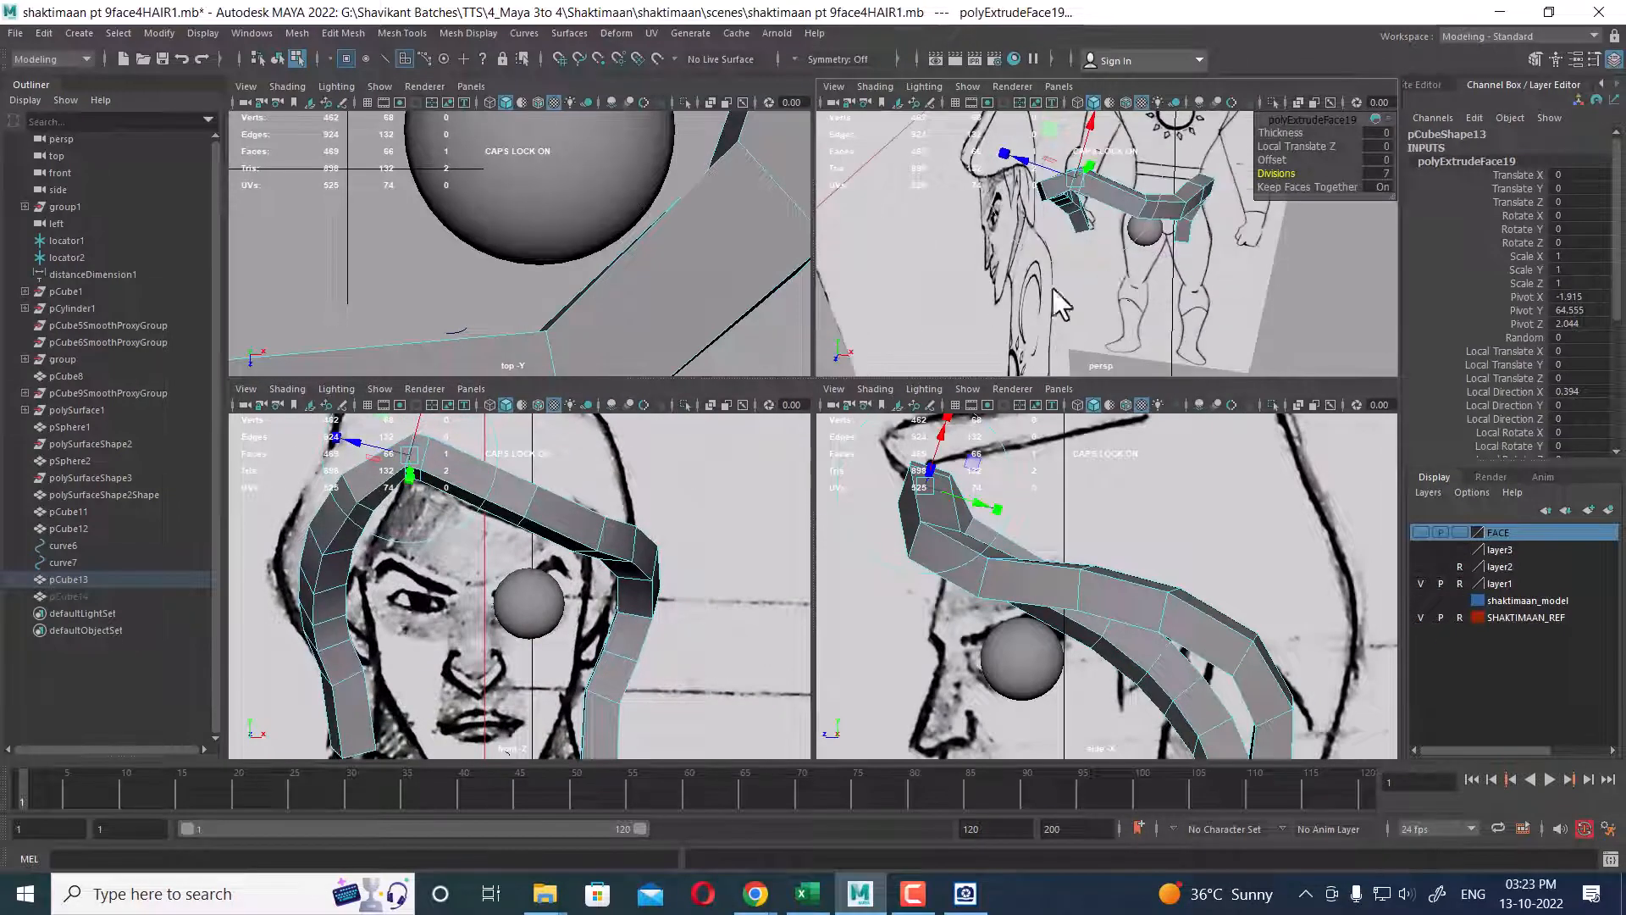
- Examine the strand's front junction and its edges from below and from the front in an enlarged perspective view
{"action": "key", "text": "space"}
{"action": "right_click_drag", "start_coordinate": [817, 362], "coordinate": [875, 384], "text": "alt"}
{"action": "left_click_drag", "start_coordinate": [875, 384], "coordinate": [883, 405], "text": "alt"}
{"action": "right_click_drag", "start_coordinate": [883, 405], "coordinate": [915, 410], "text": "alt"}
{"action": "key", "text": "F10"}
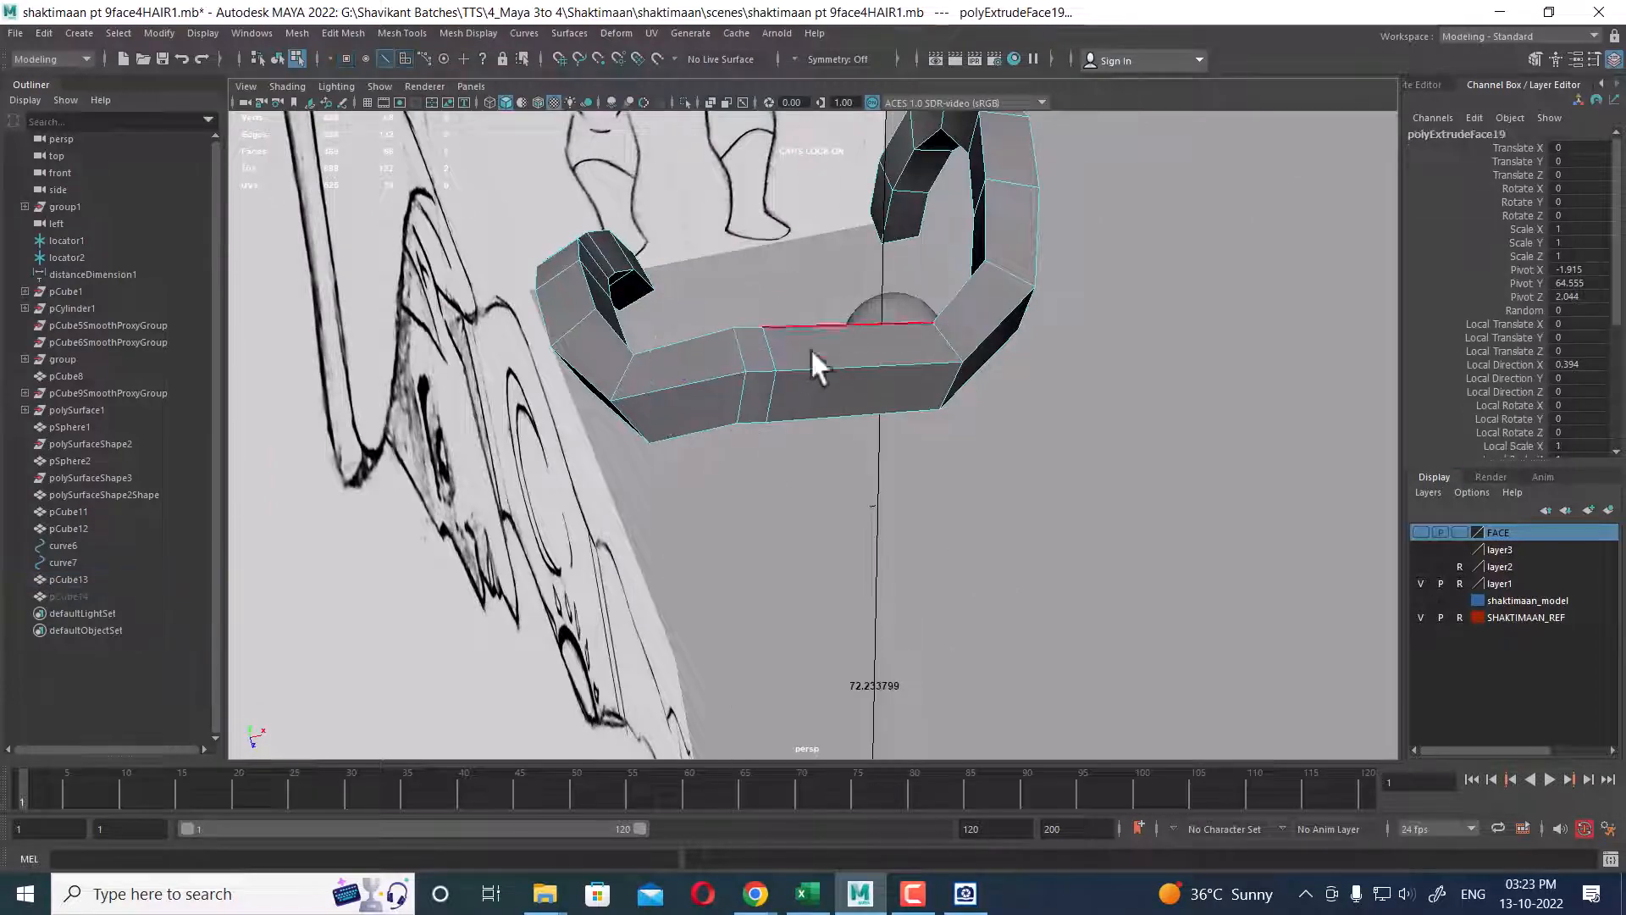
{"action": "left_click_drag", "start_coordinate": [759, 363], "coordinate": [860, 285], "text": "alt"}
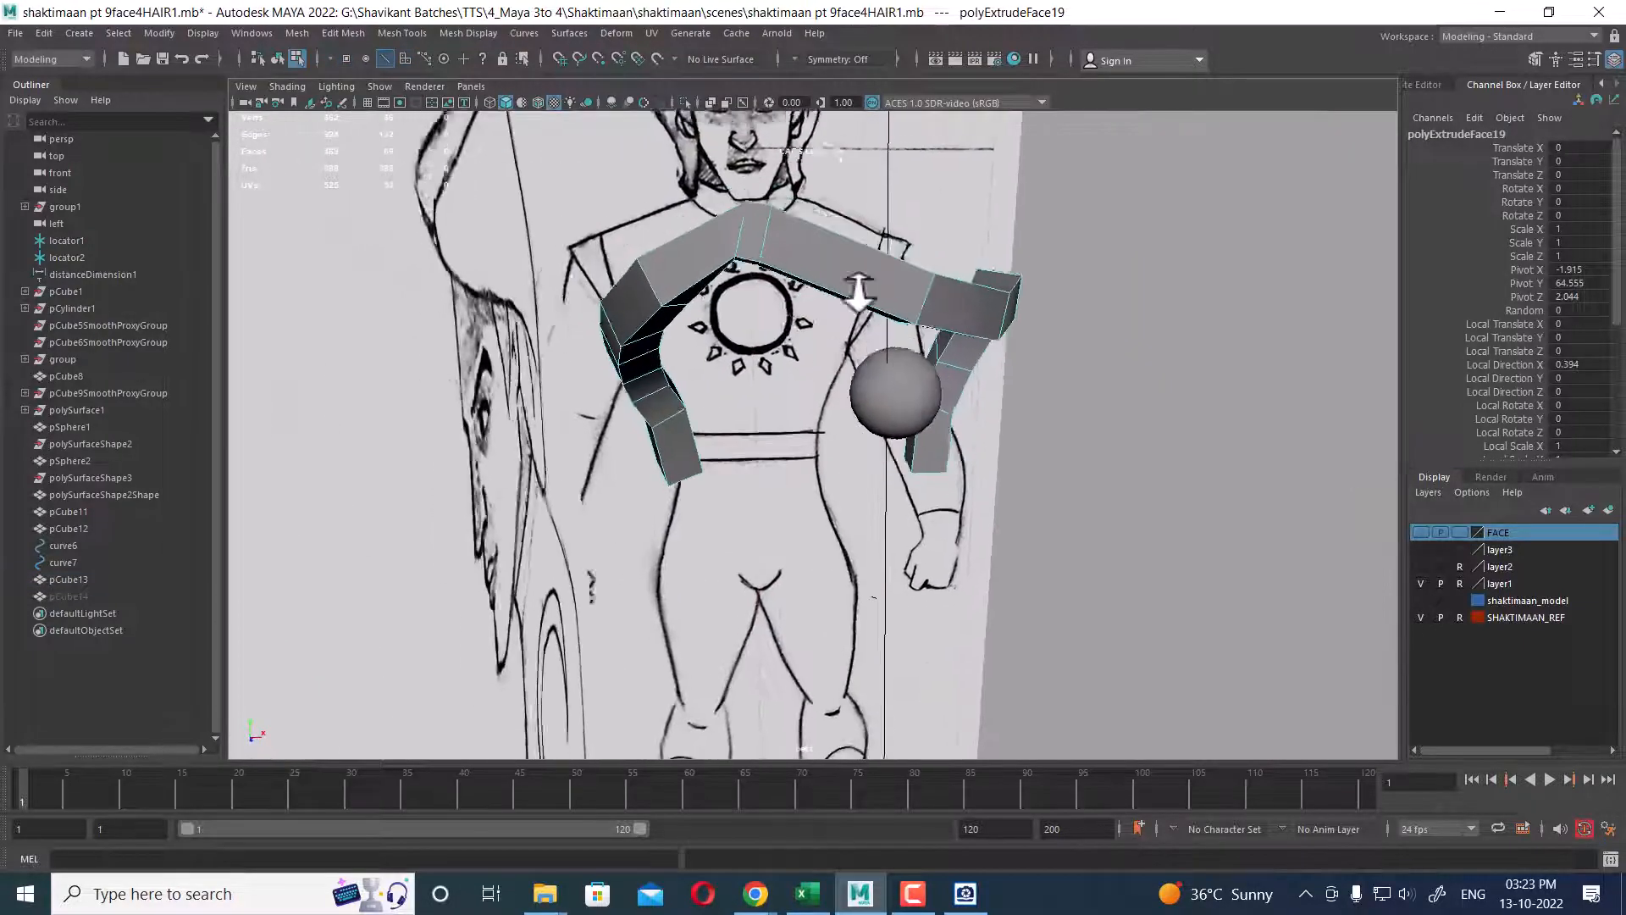
{"action": "right_click_drag", "start_coordinate": [861, 284], "coordinate": [825, 288], "text": "alt"}
{"action": "key", "text": "space"}
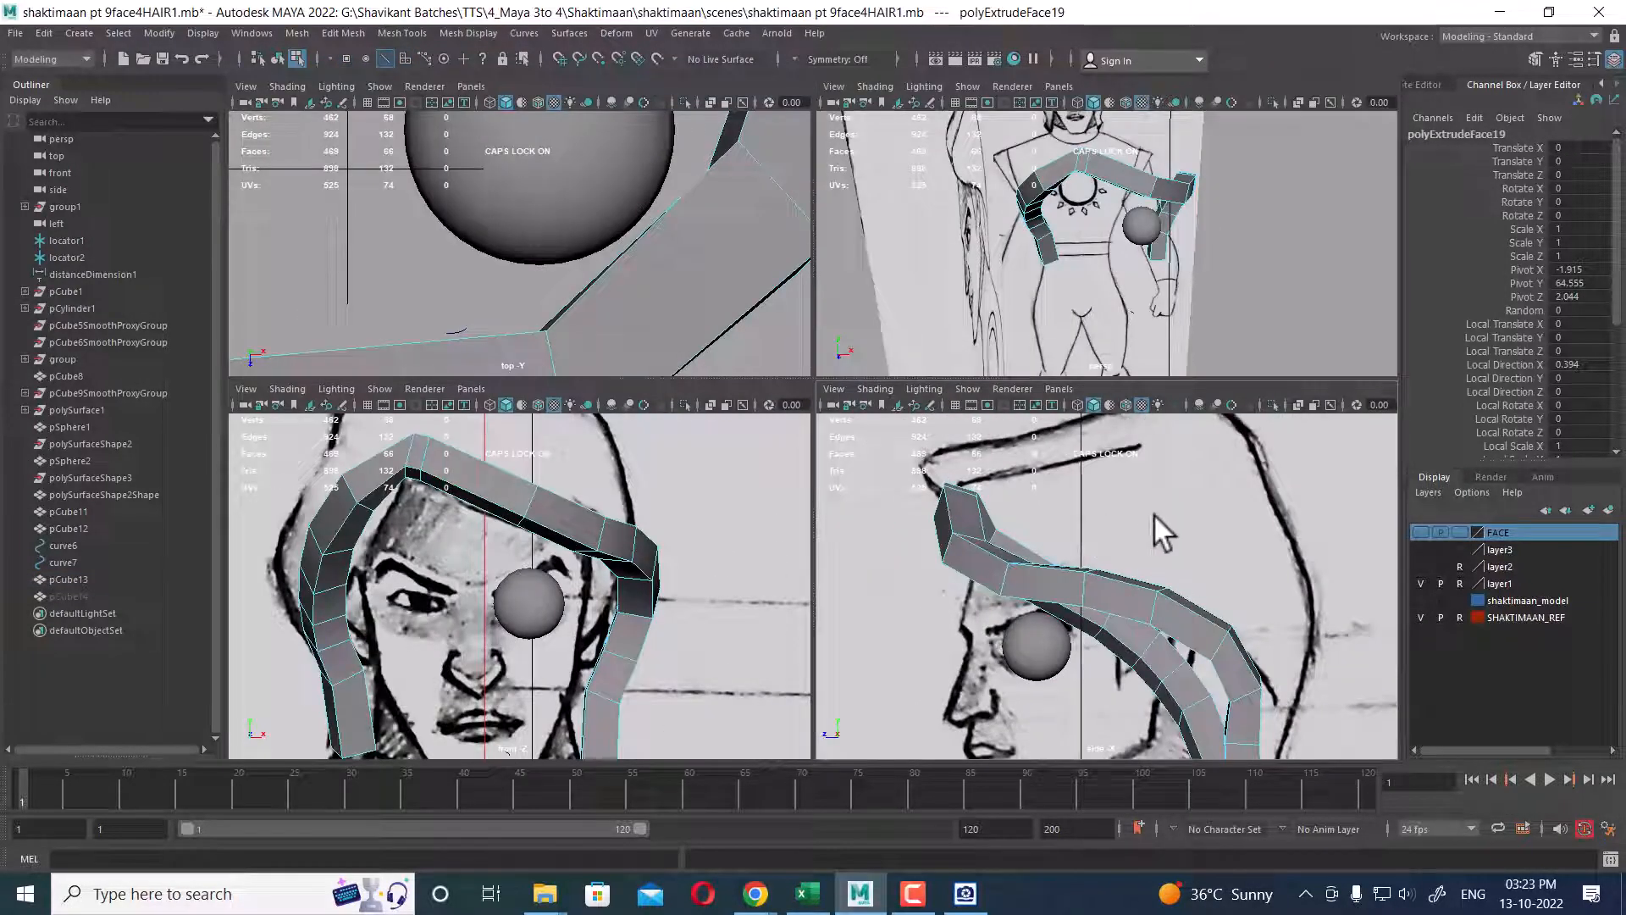
- Compare the strand with the upper hair outline in the front and side reference drawings
{"action": "middle_click_drag", "start_coordinate": [1154, 513], "coordinate": [1152, 567], "text": "alt"}
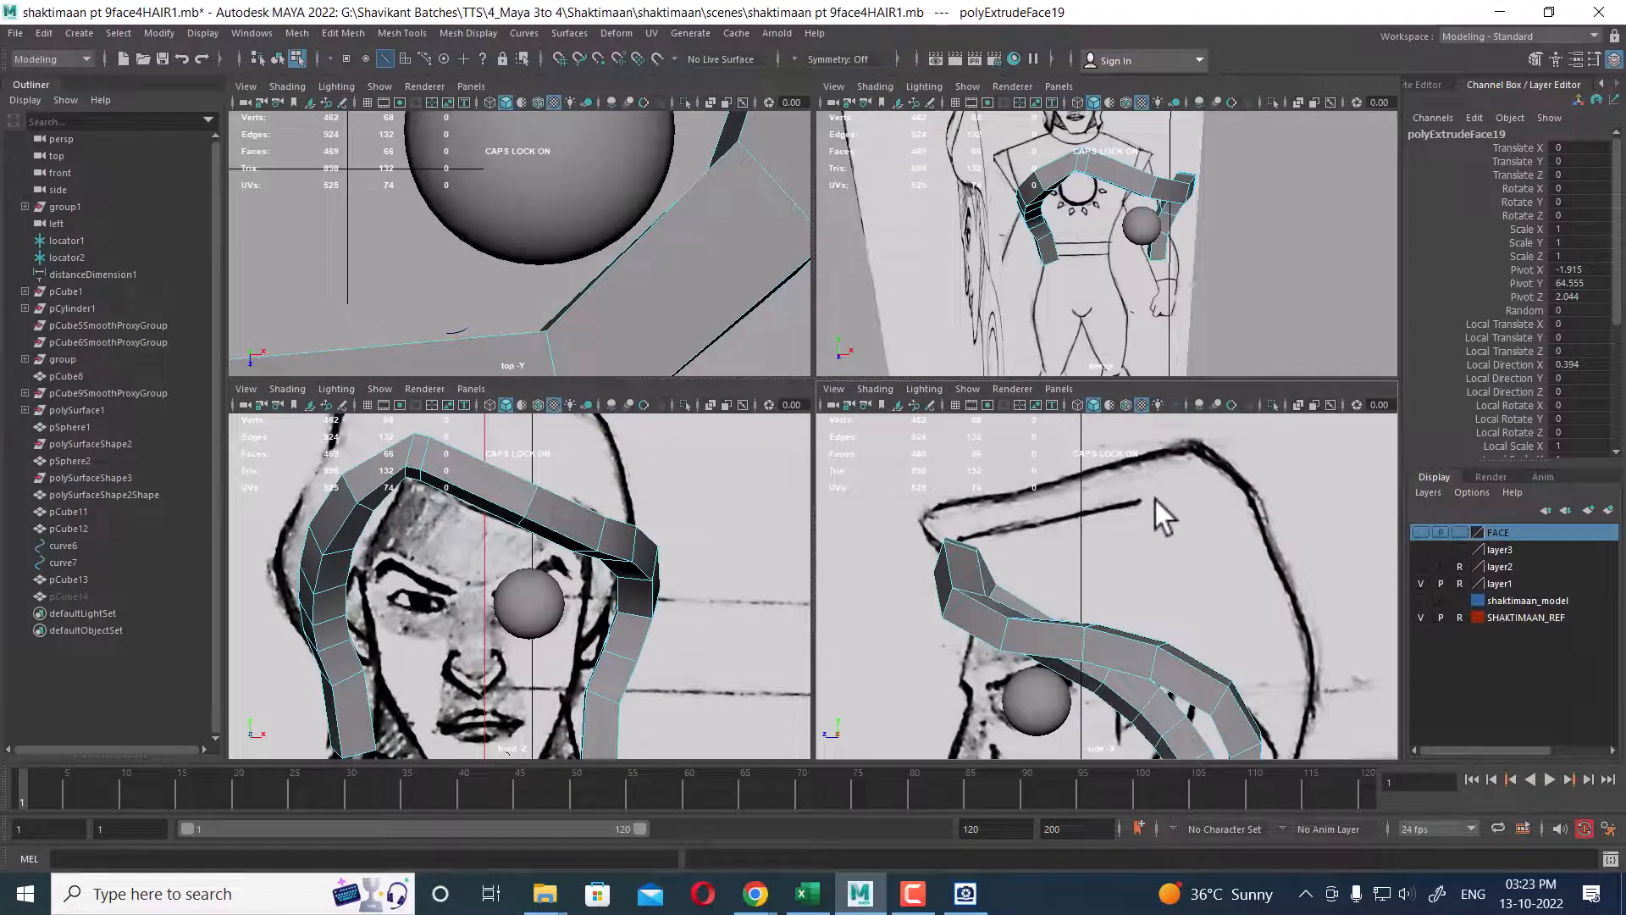
{"action": "left_click_drag", "start_coordinate": [1212, 205], "coordinate": [1132, 267], "text": "alt"}
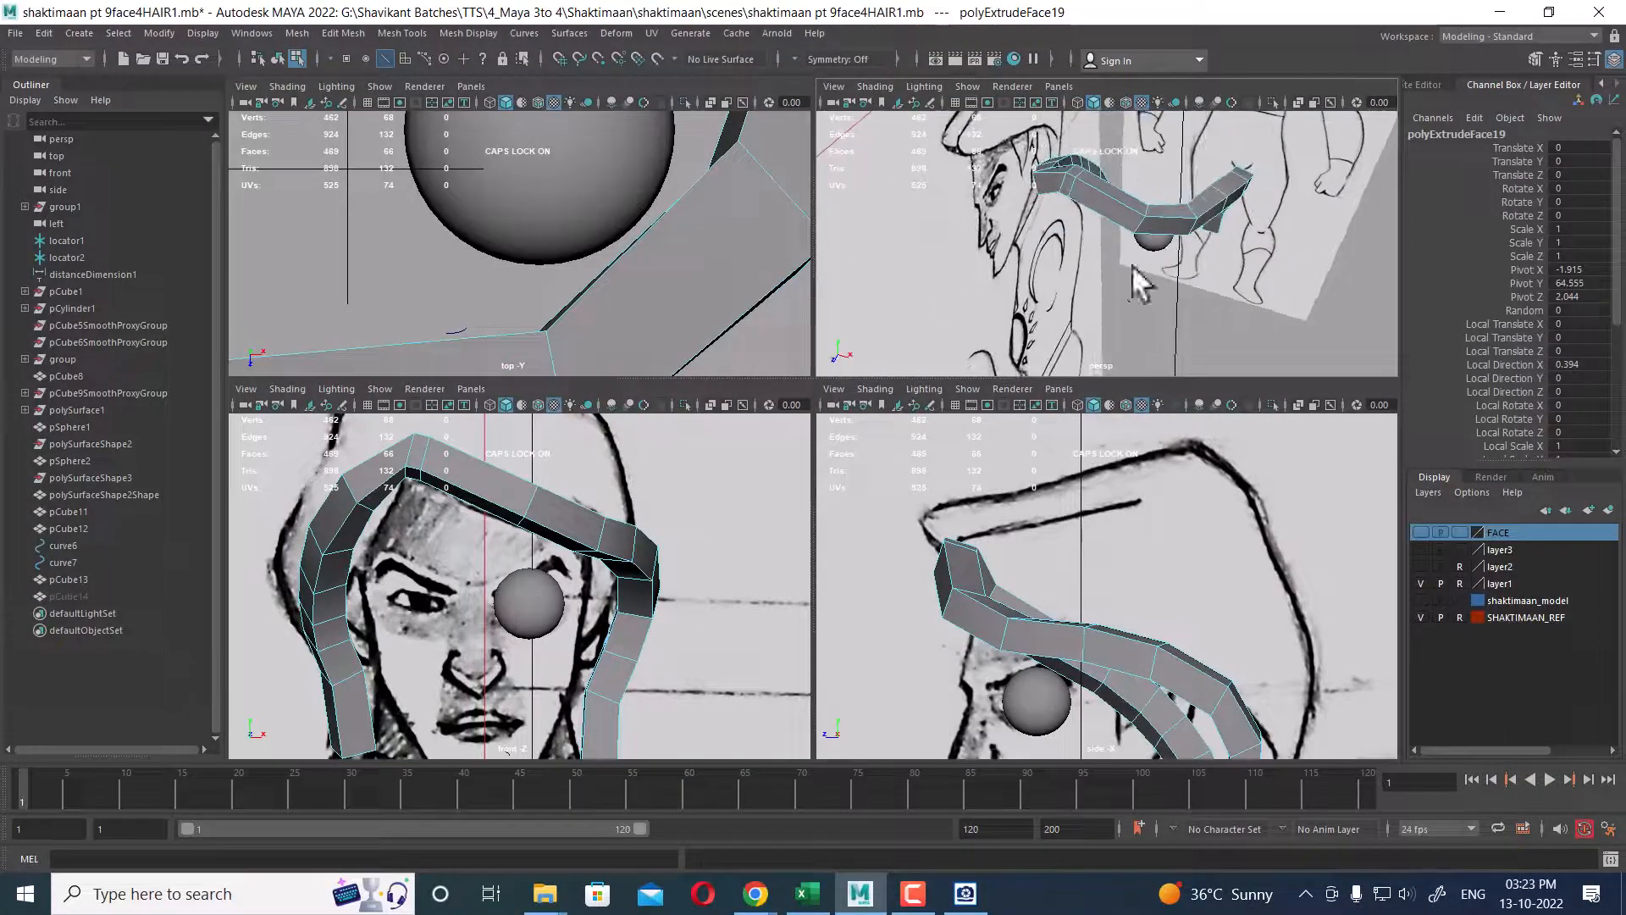
{"action": "middle_click_drag", "start_coordinate": [498, 491], "coordinate": [512, 549], "text": "alt"}
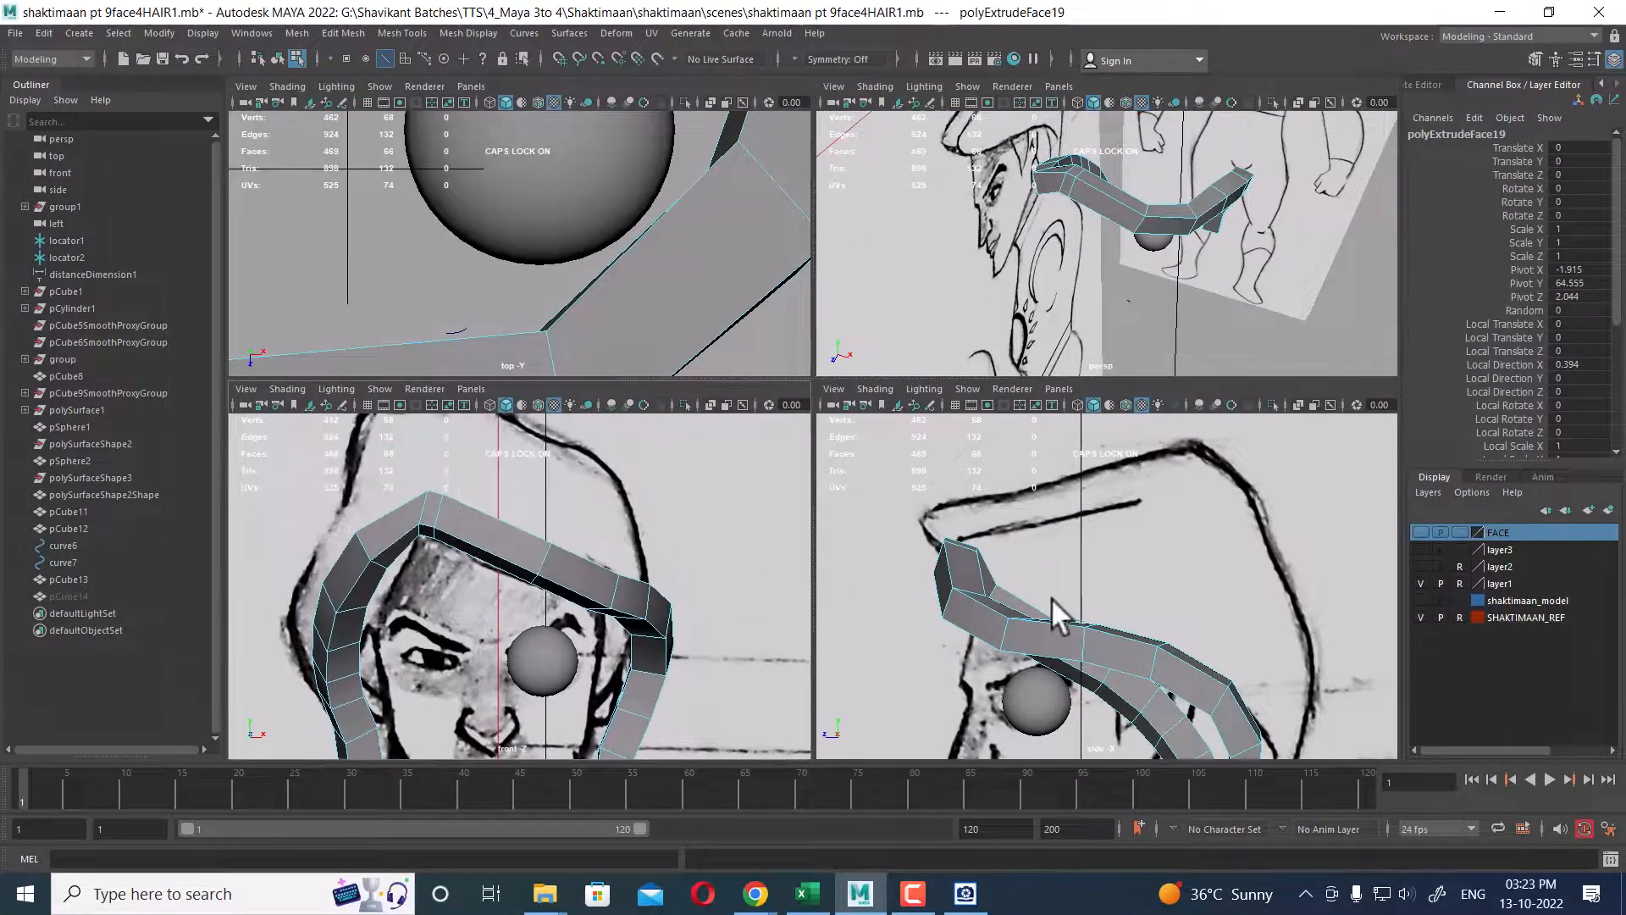
{"action": "middle_click_drag", "start_coordinate": [532, 491], "coordinate": [561, 597], "text": "alt"}
{"action": "left_click_drag", "start_coordinate": [1187, 223], "coordinate": [1240, 297], "text": "alt"}
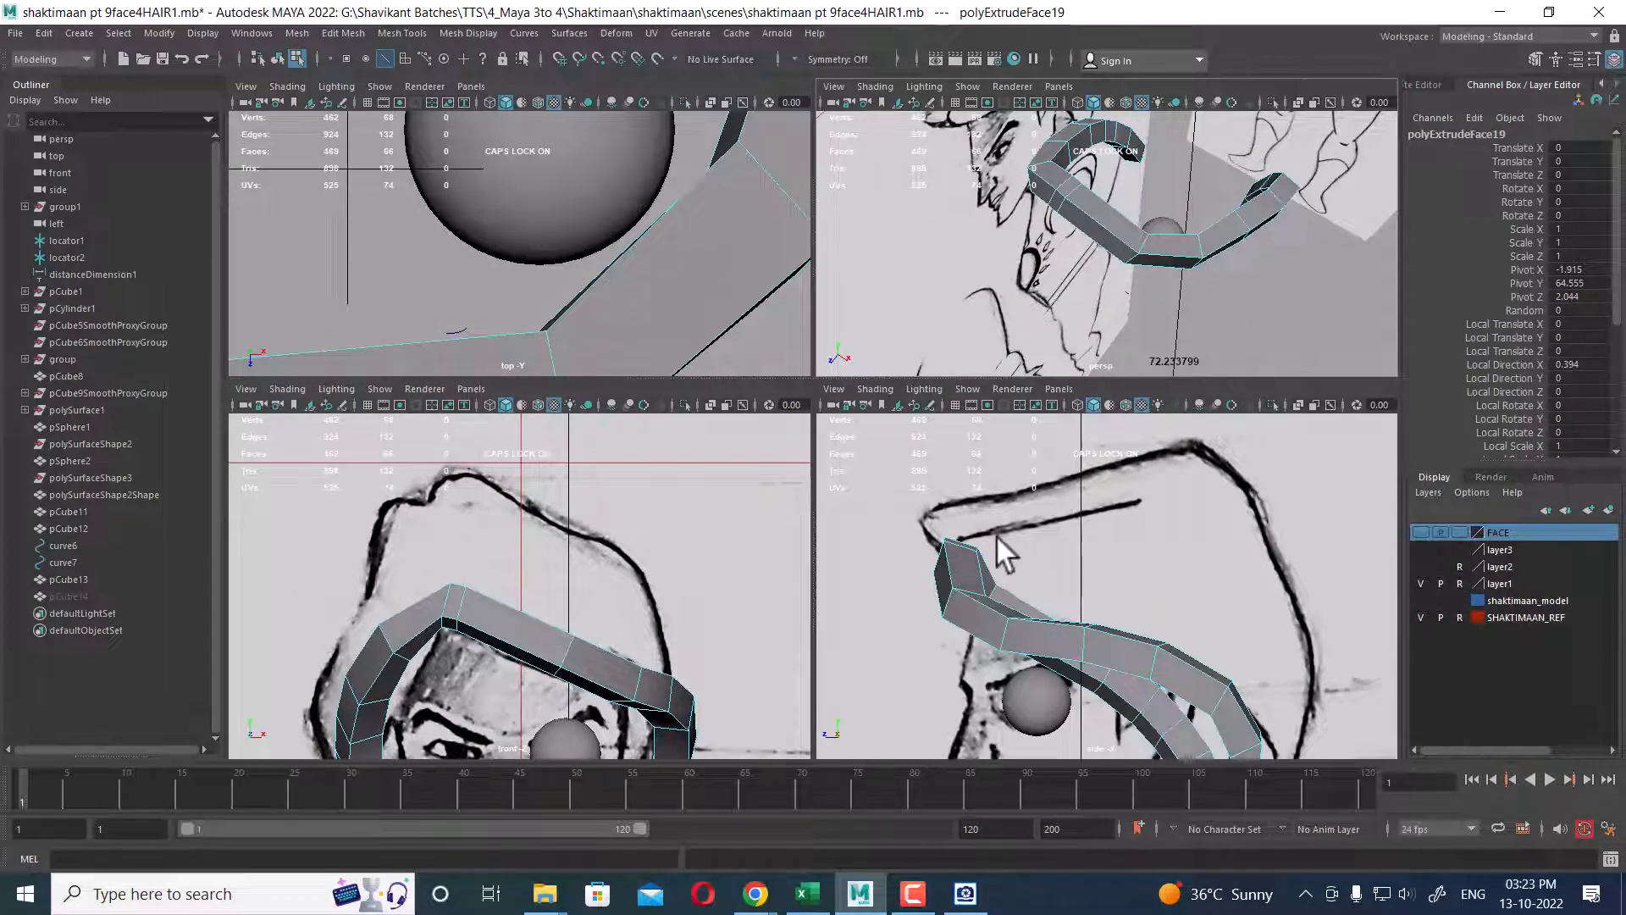
{"action": "middle_click_drag", "start_coordinate": [1082, 527], "coordinate": [1048, 531], "text": "alt"}
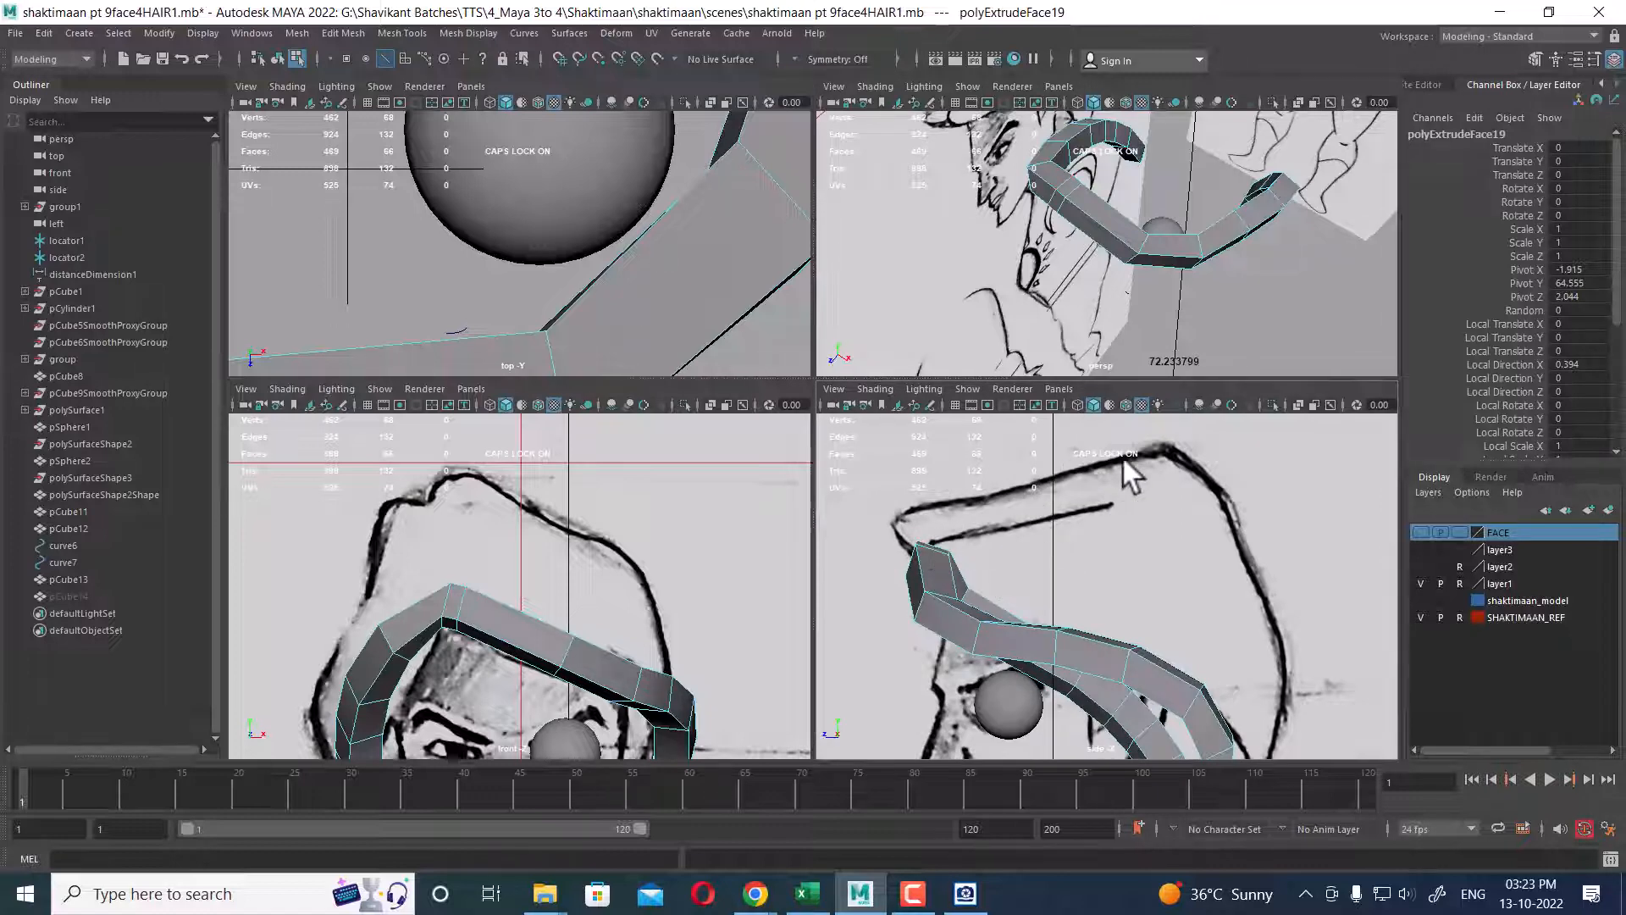
{"action": "middle_click_drag", "start_coordinate": [1214, 550], "coordinate": [1145, 552], "text": "alt"}
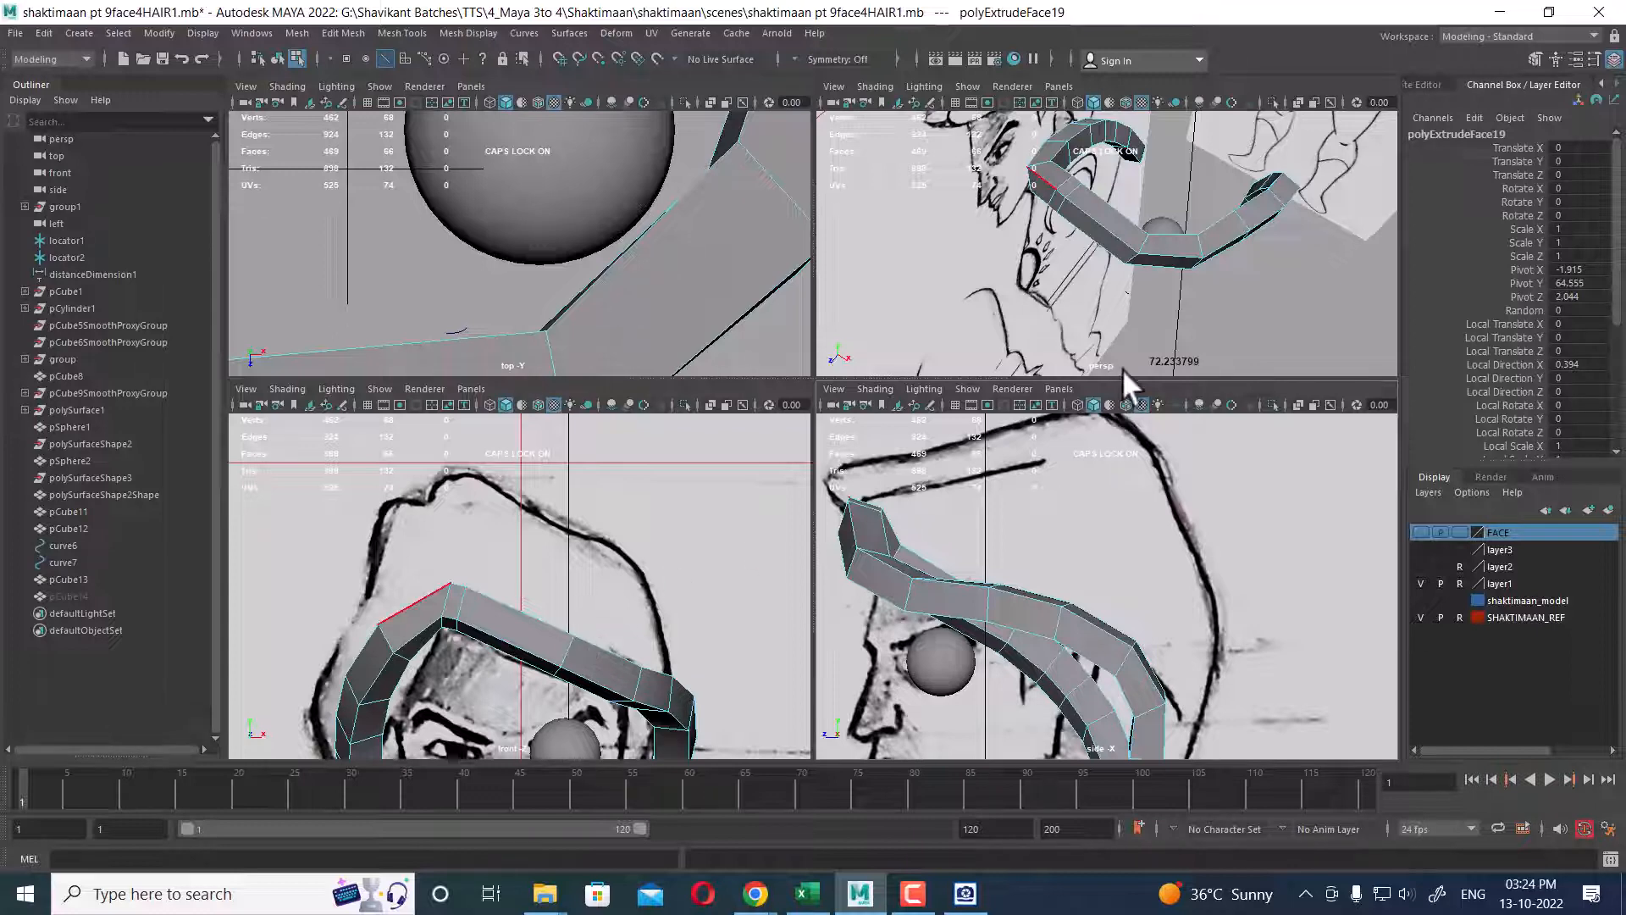
- Start a CV curve in the side view at the strand's front end and trace the top hair outline past the crown
{"action": "right_click_drag", "start_coordinate": [435, 601], "coordinate": [551, 373]}
{"action": "left_click", "coordinate": [78, 33]}
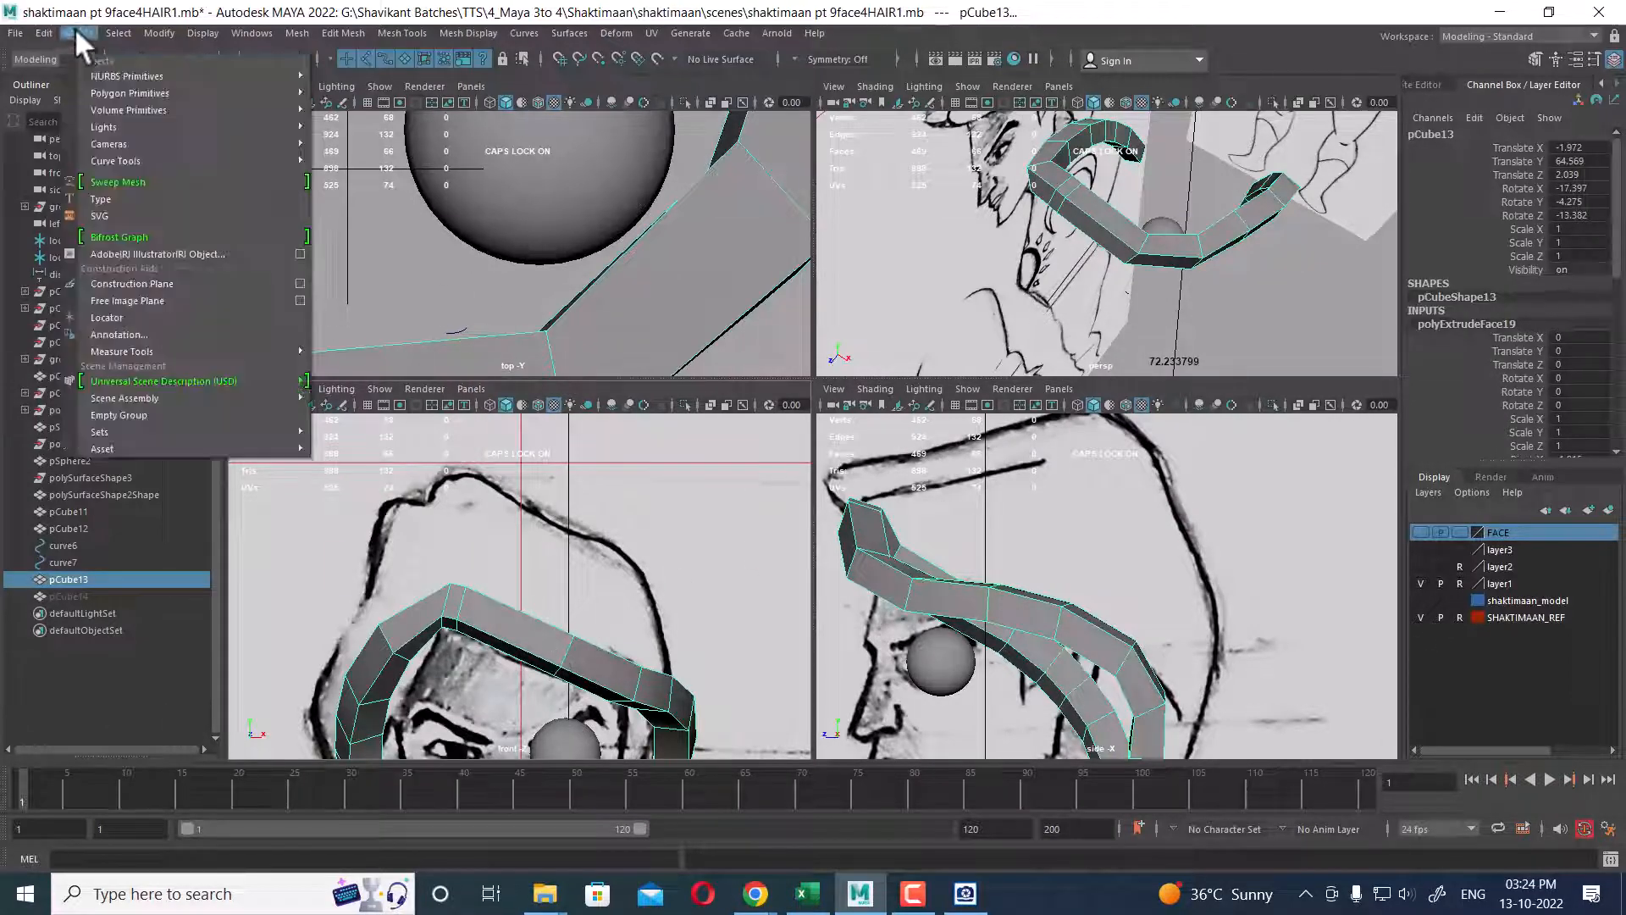
{"action": "mouse_move", "coordinate": [206, 144]}
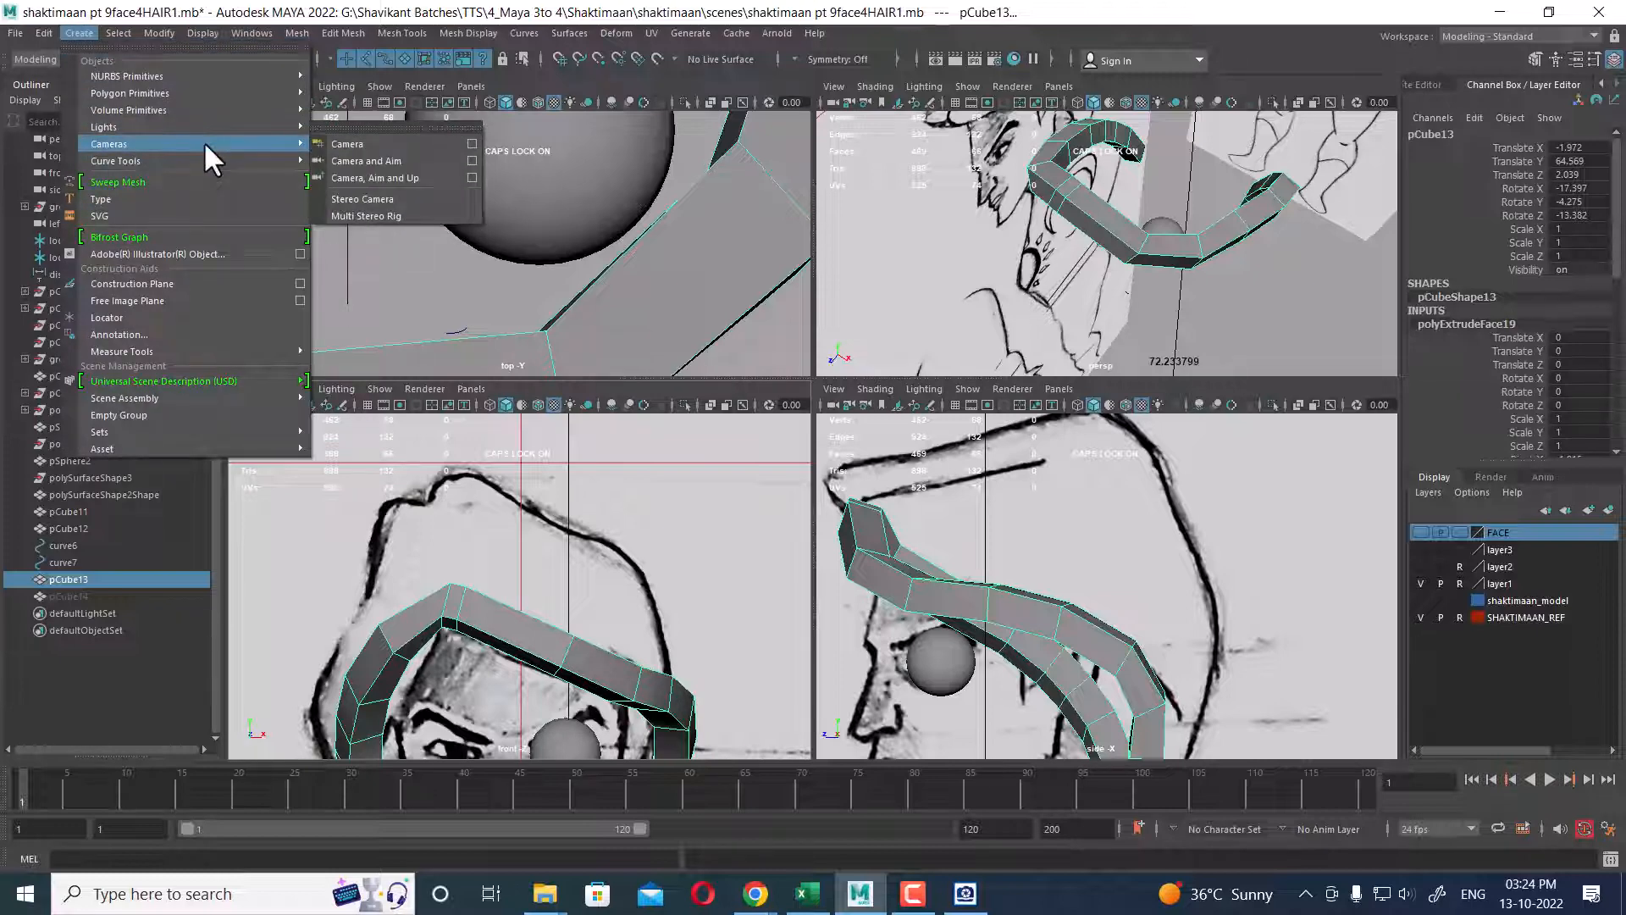
{"action": "left_click", "coordinate": [351, 161]}
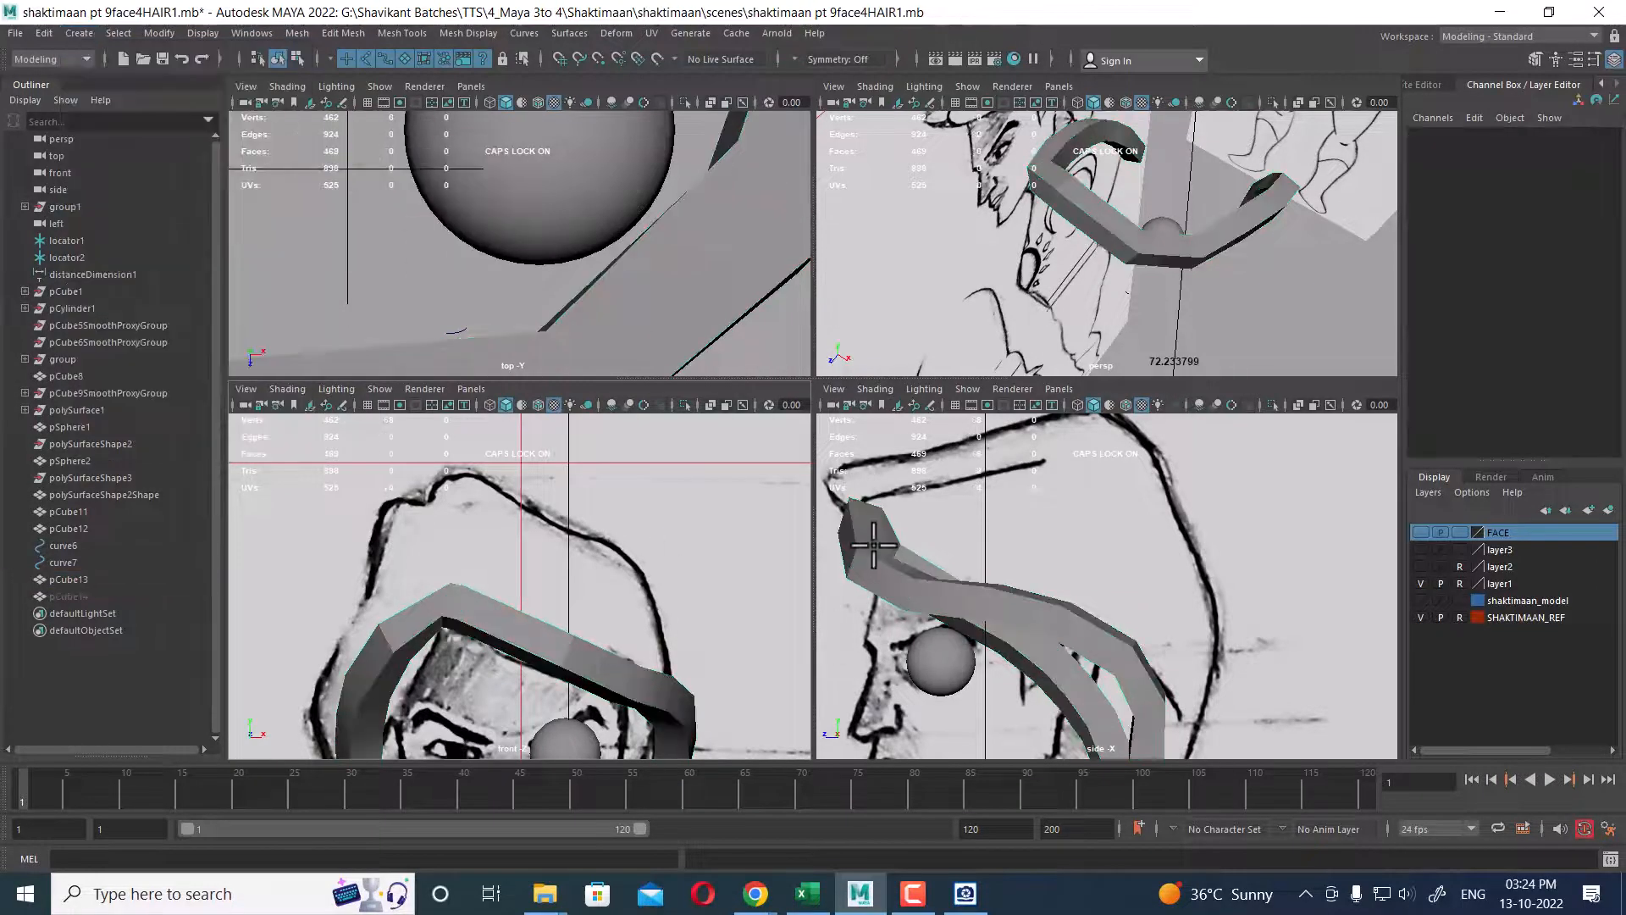
{"action": "middle_click_drag", "start_coordinate": [874, 544], "coordinate": [960, 596], "text": "alt"}
{"action": "right_click_drag", "start_coordinate": [960, 596], "coordinate": [993, 618], "text": "alt"}
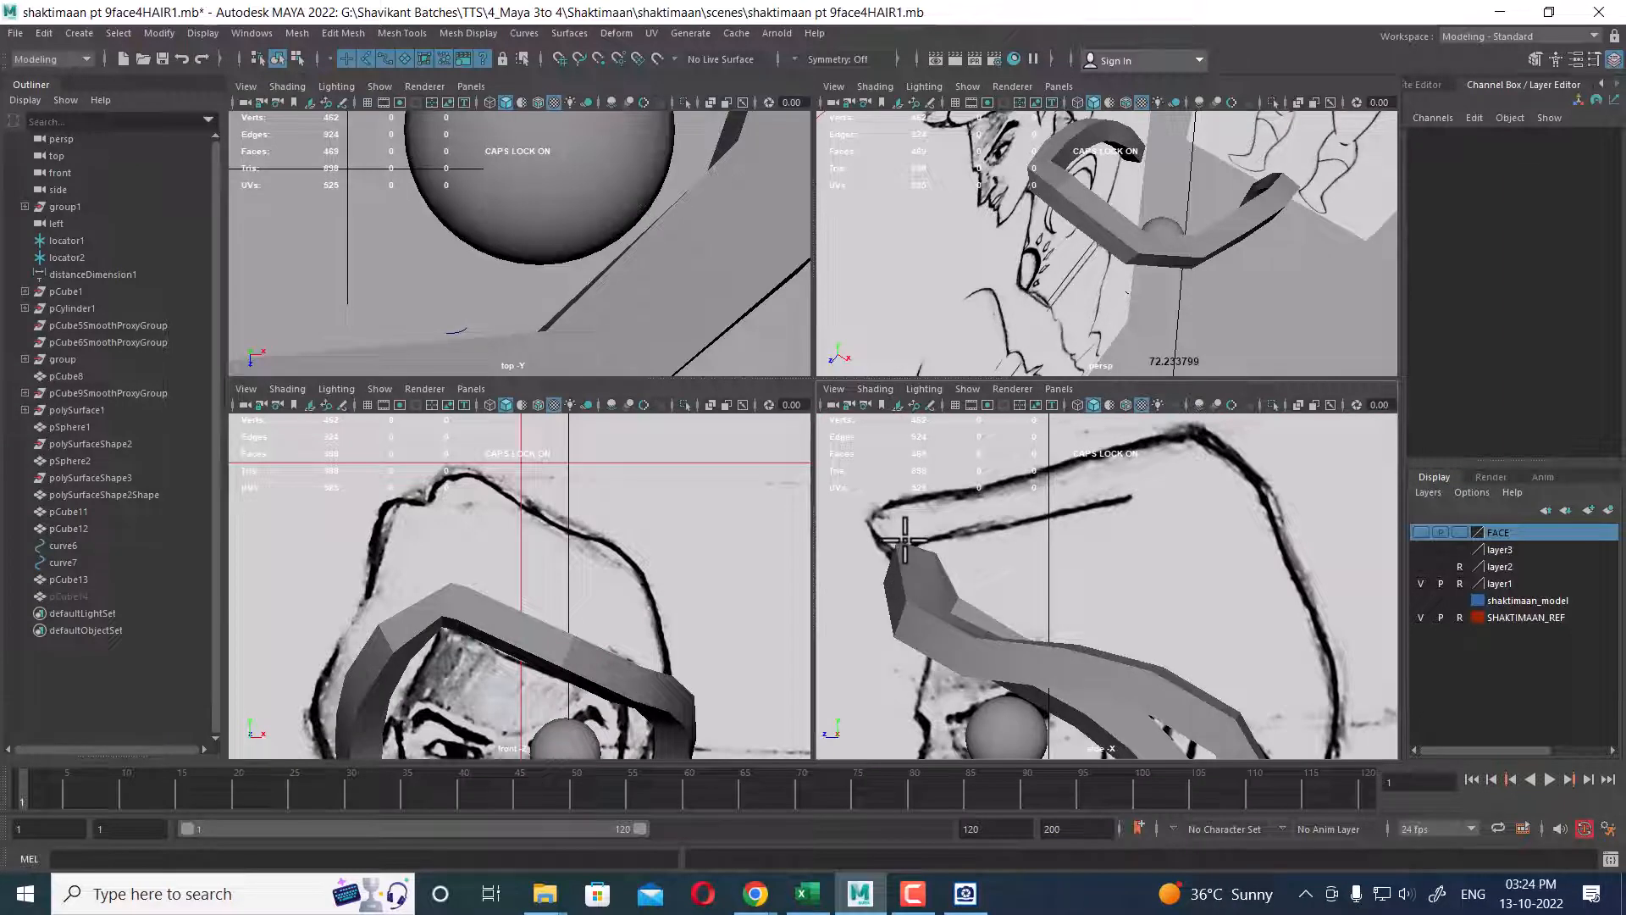
{"action": "left_click", "coordinate": [901, 538]}
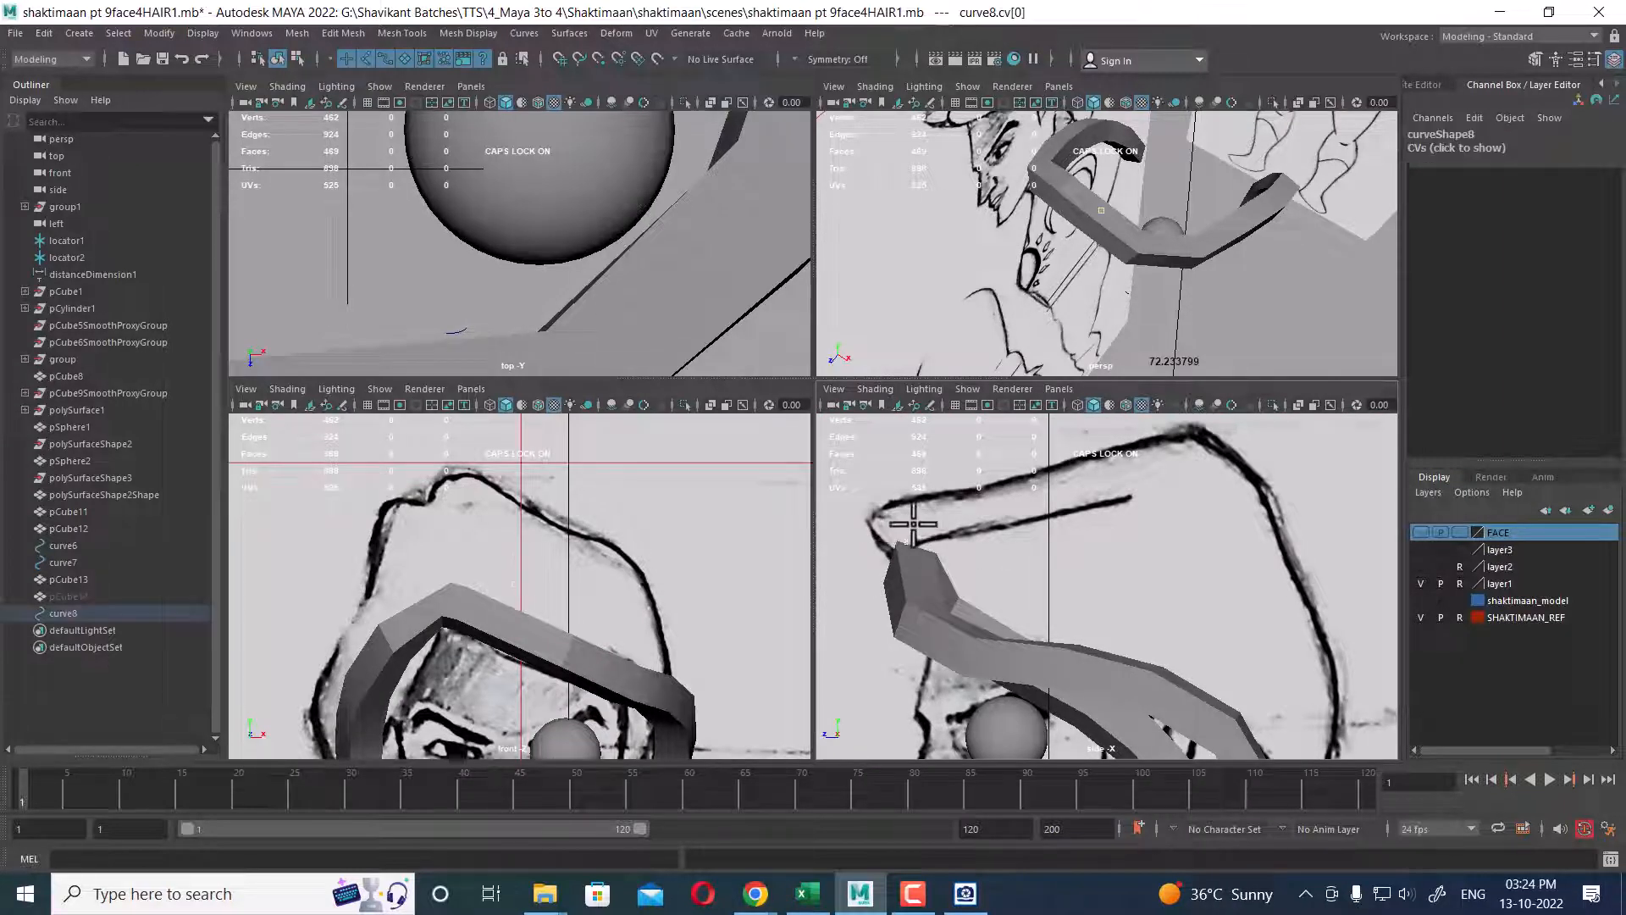
{"action": "left_click", "coordinate": [1000, 486]}
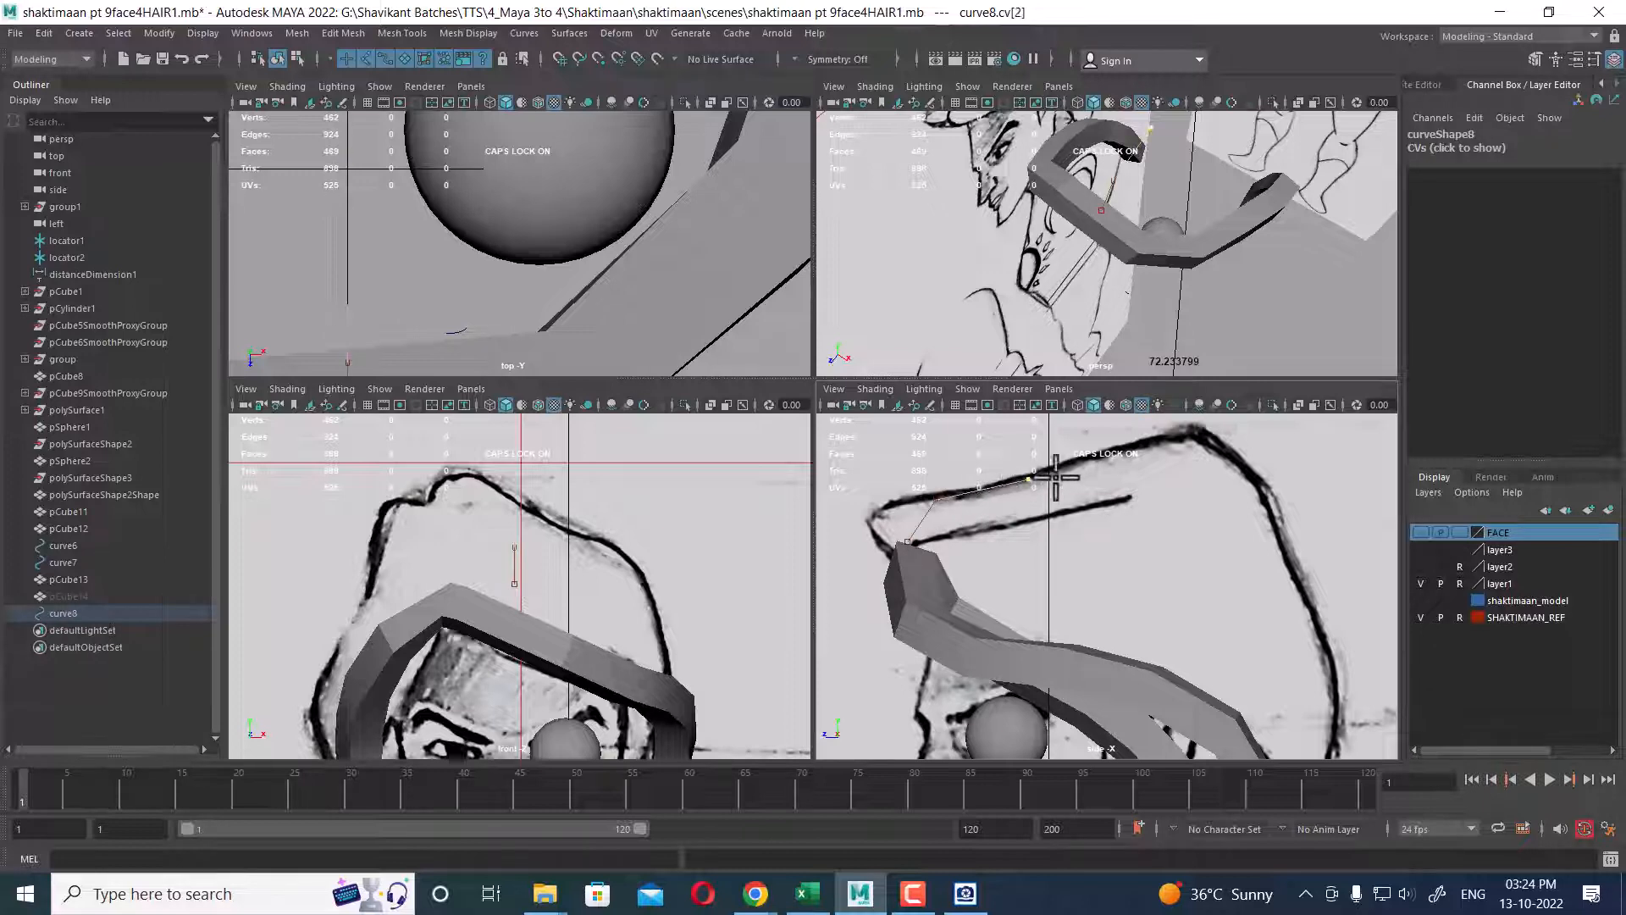
{"action": "left_click_drag", "start_coordinate": [1055, 477], "coordinate": [1124, 444]}
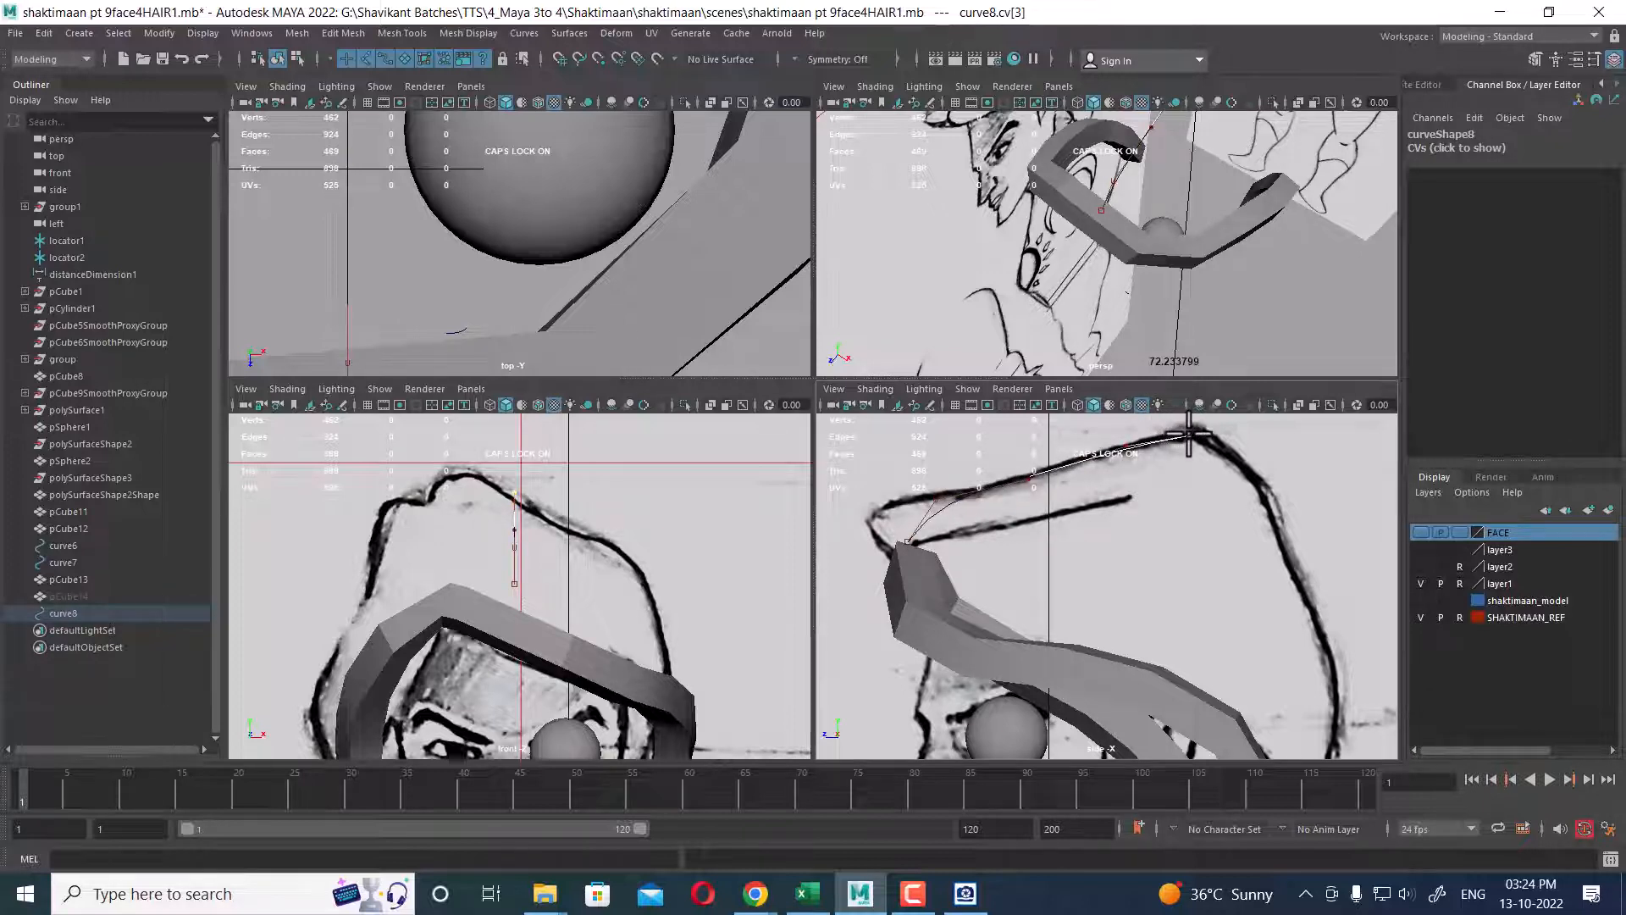
{"action": "middle_click_drag", "start_coordinate": [1189, 466], "coordinate": [1107, 512], "text": "alt"}
{"action": "left_click", "coordinate": [1145, 498]}
{"action": "left_click", "coordinate": [1189, 560]}
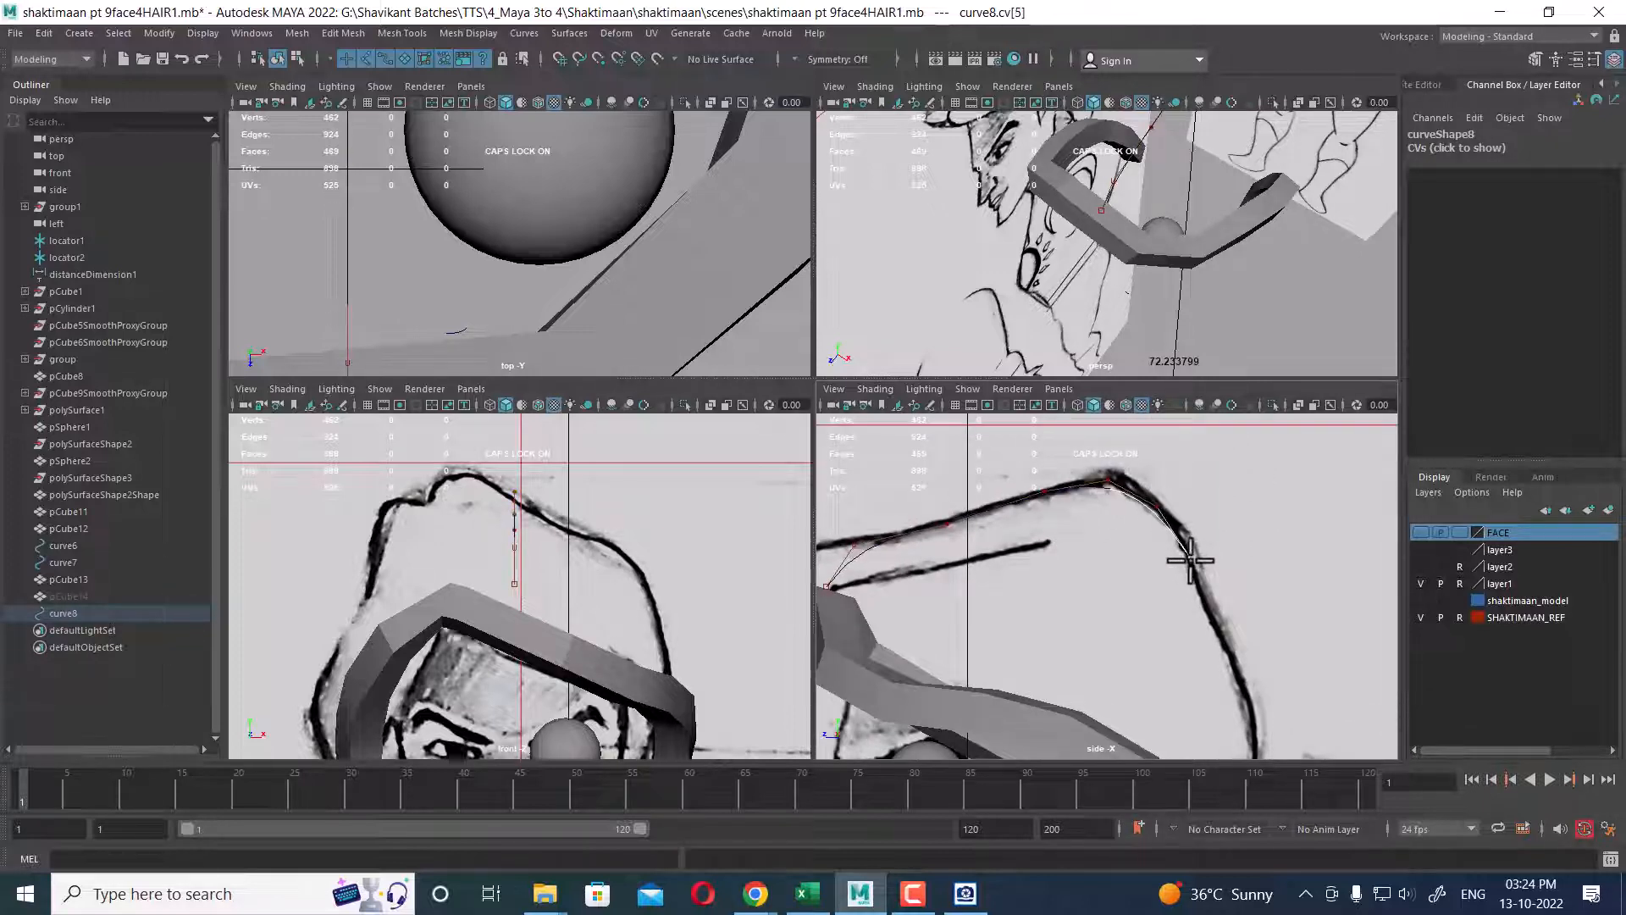
- Continue the CV curve down the back hair outline to the nape and finish it
{"action": "middle_click_drag", "start_coordinate": [1187, 600], "coordinate": [1108, 529], "text": "alt"}
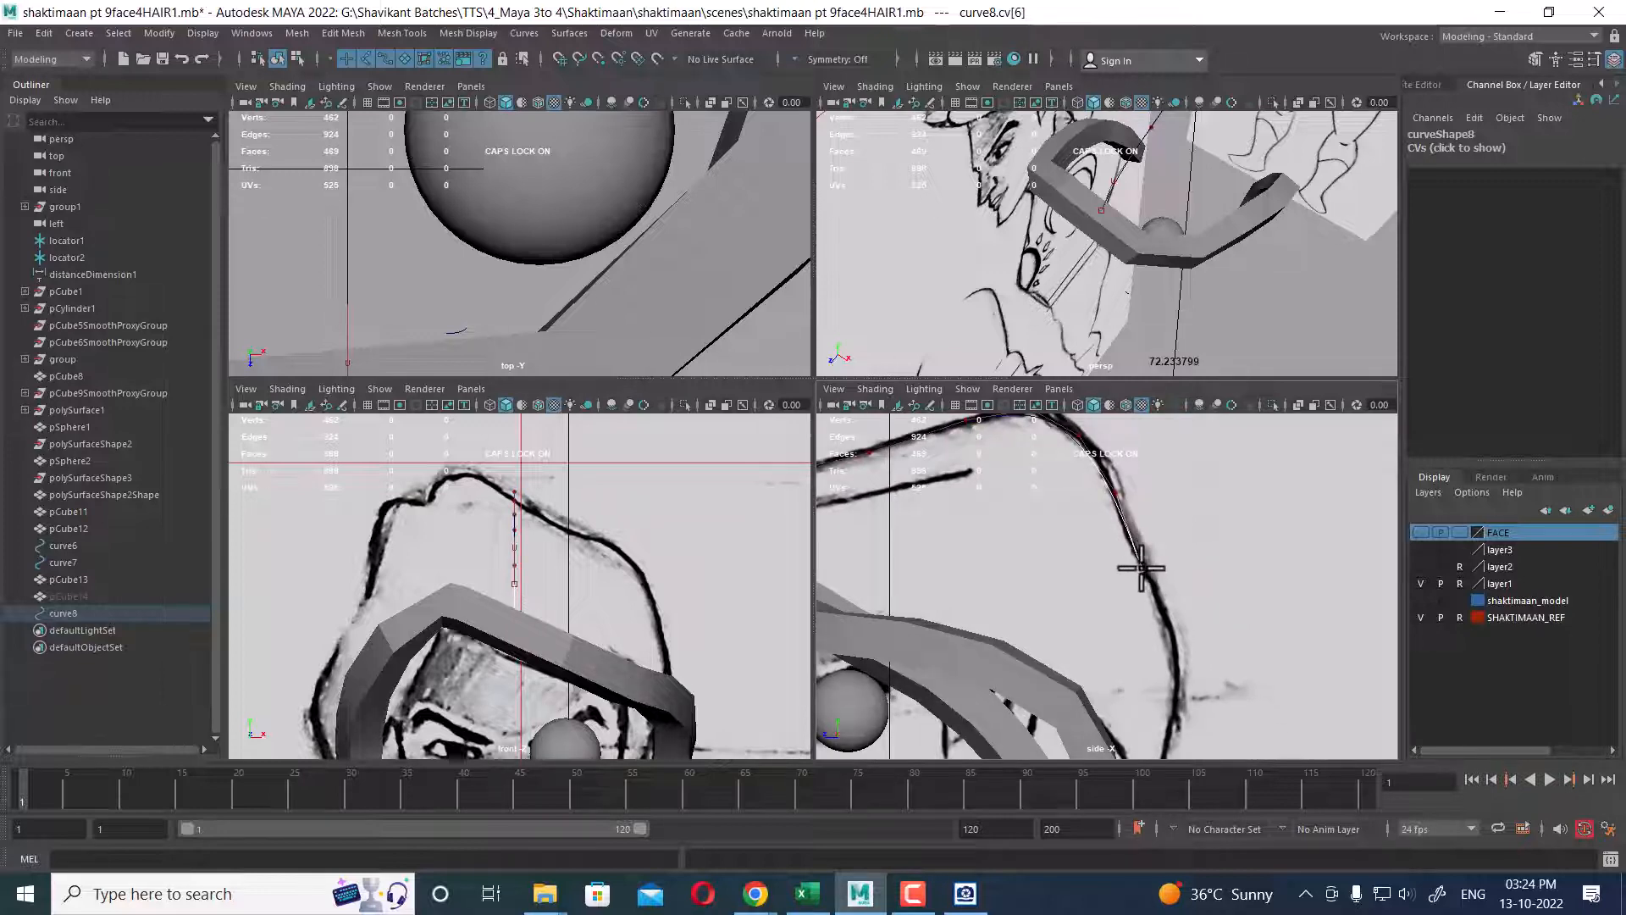
{"action": "left_click", "coordinate": [1169, 665]}
{"action": "middle_click_drag", "start_coordinate": [1169, 678], "coordinate": [1160, 576], "text": "alt"}
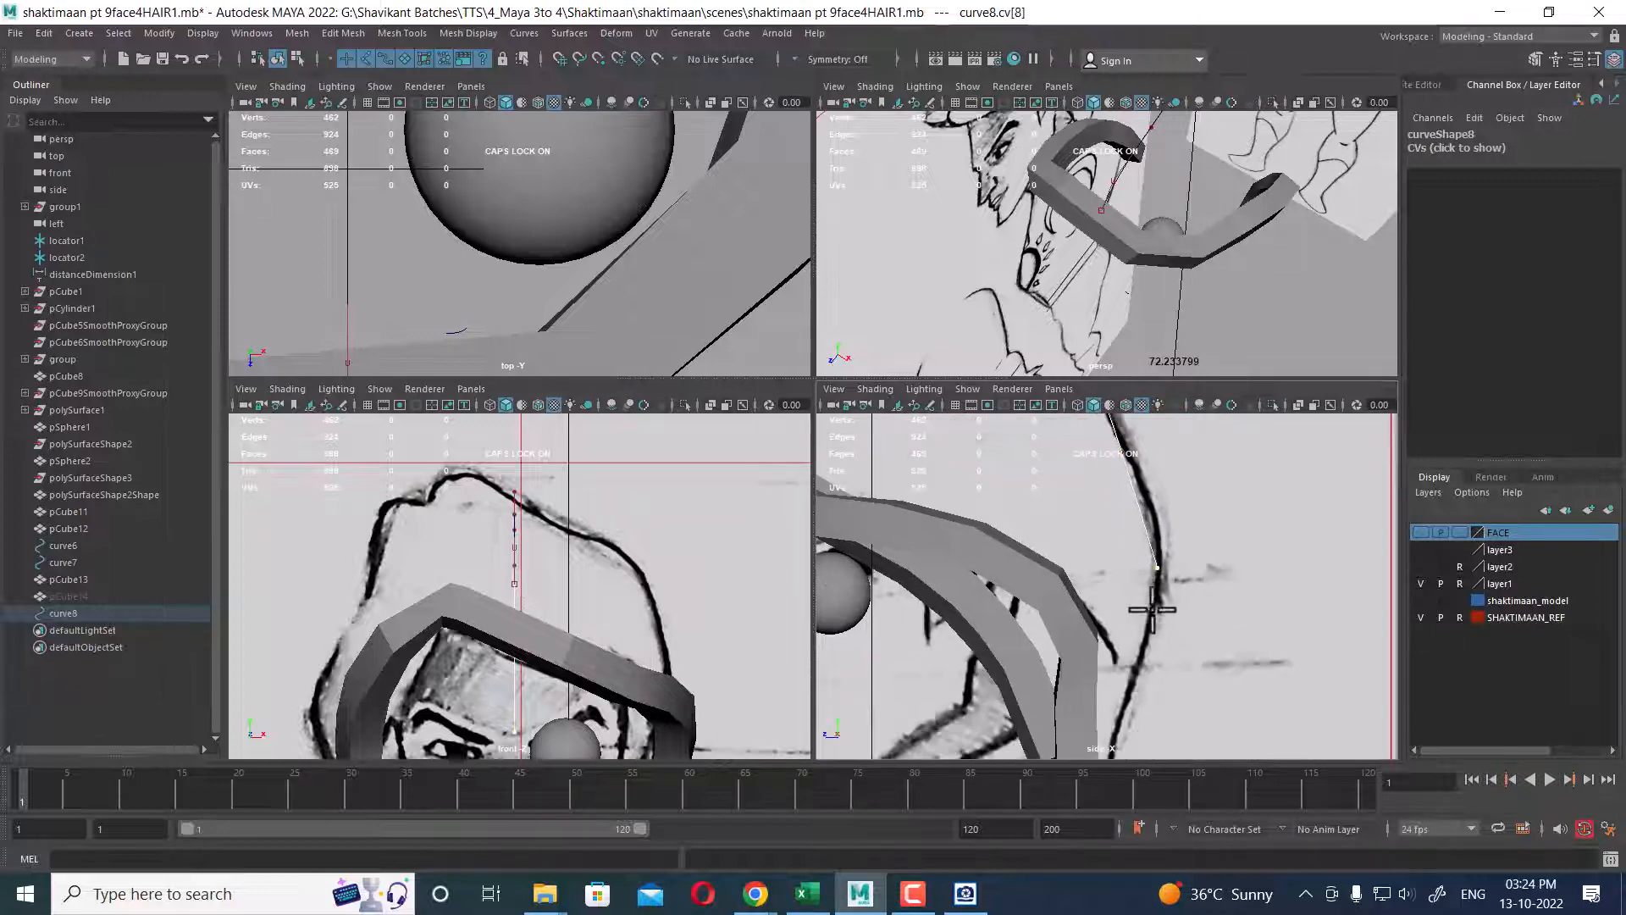
{"action": "left_click_drag", "start_coordinate": [1153, 659], "coordinate": [1141, 664]}
{"action": "left_click", "coordinate": [1122, 720]}
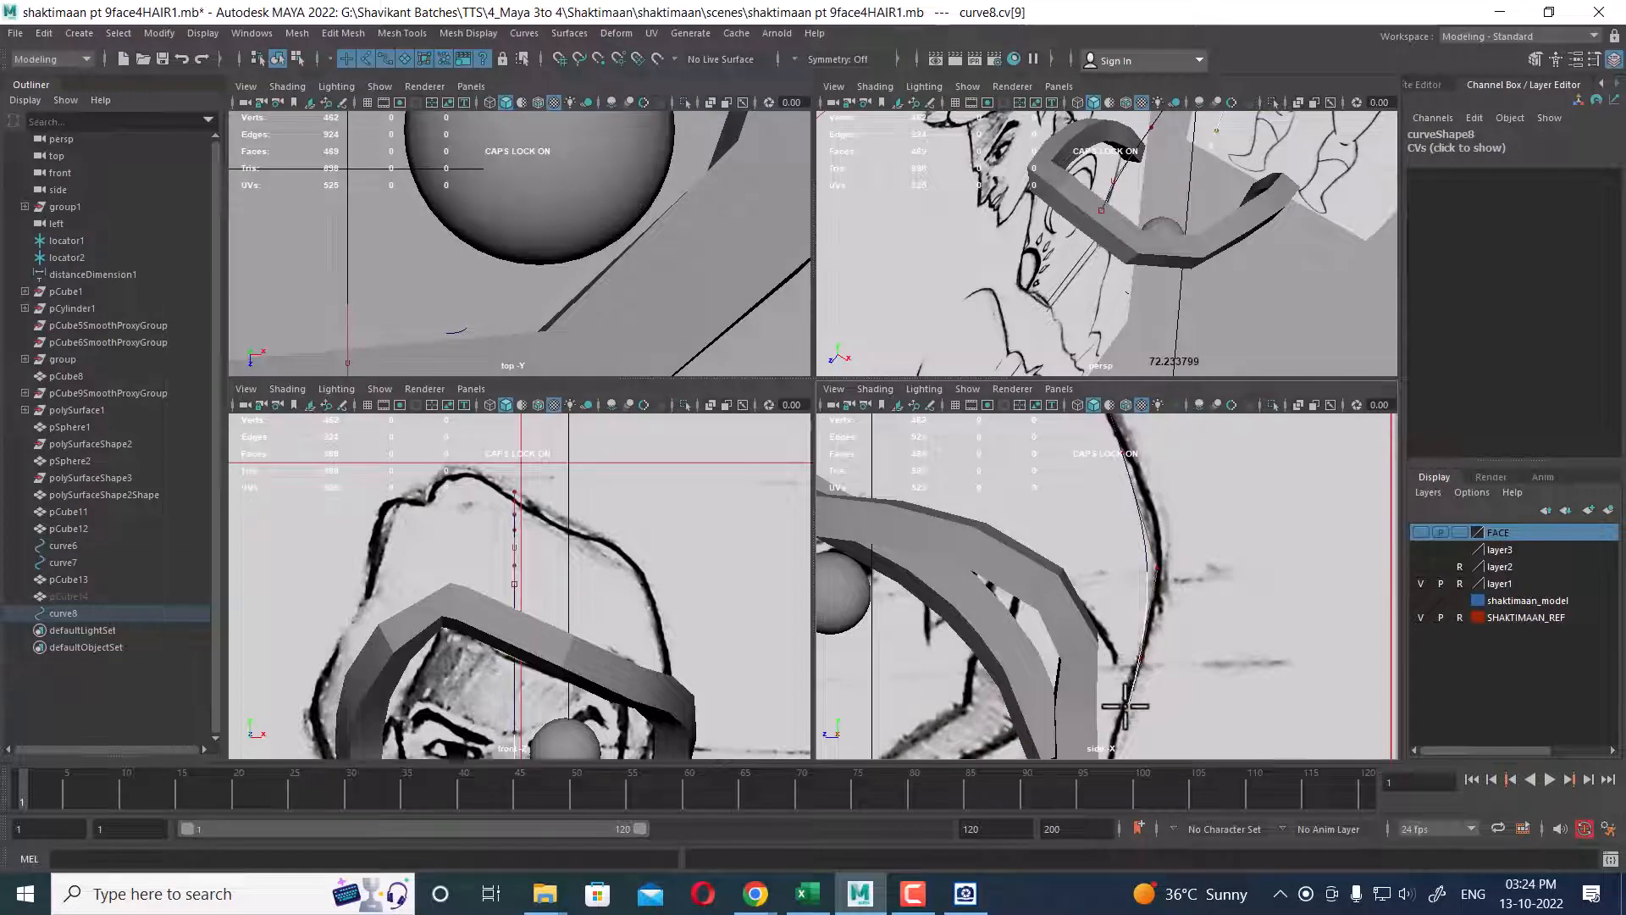
{"action": "middle_click_drag", "start_coordinate": [1139, 729], "coordinate": [1143, 588], "text": "alt"}
{"action": "left_click", "coordinate": [1124, 608]}
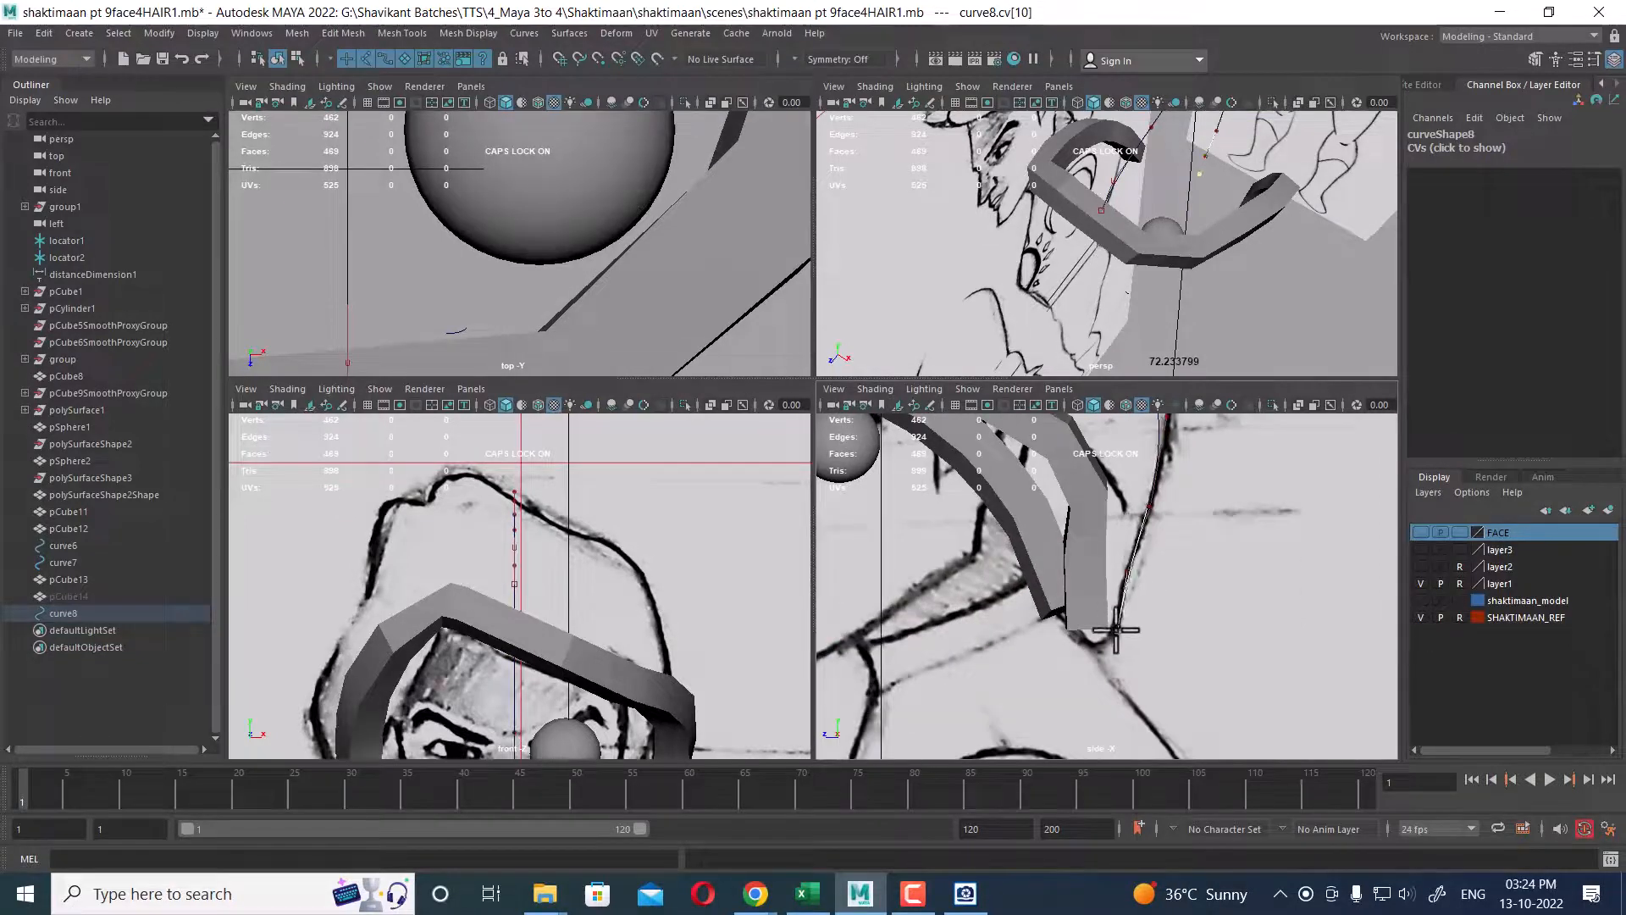
{"action": "key", "text": "Return"}
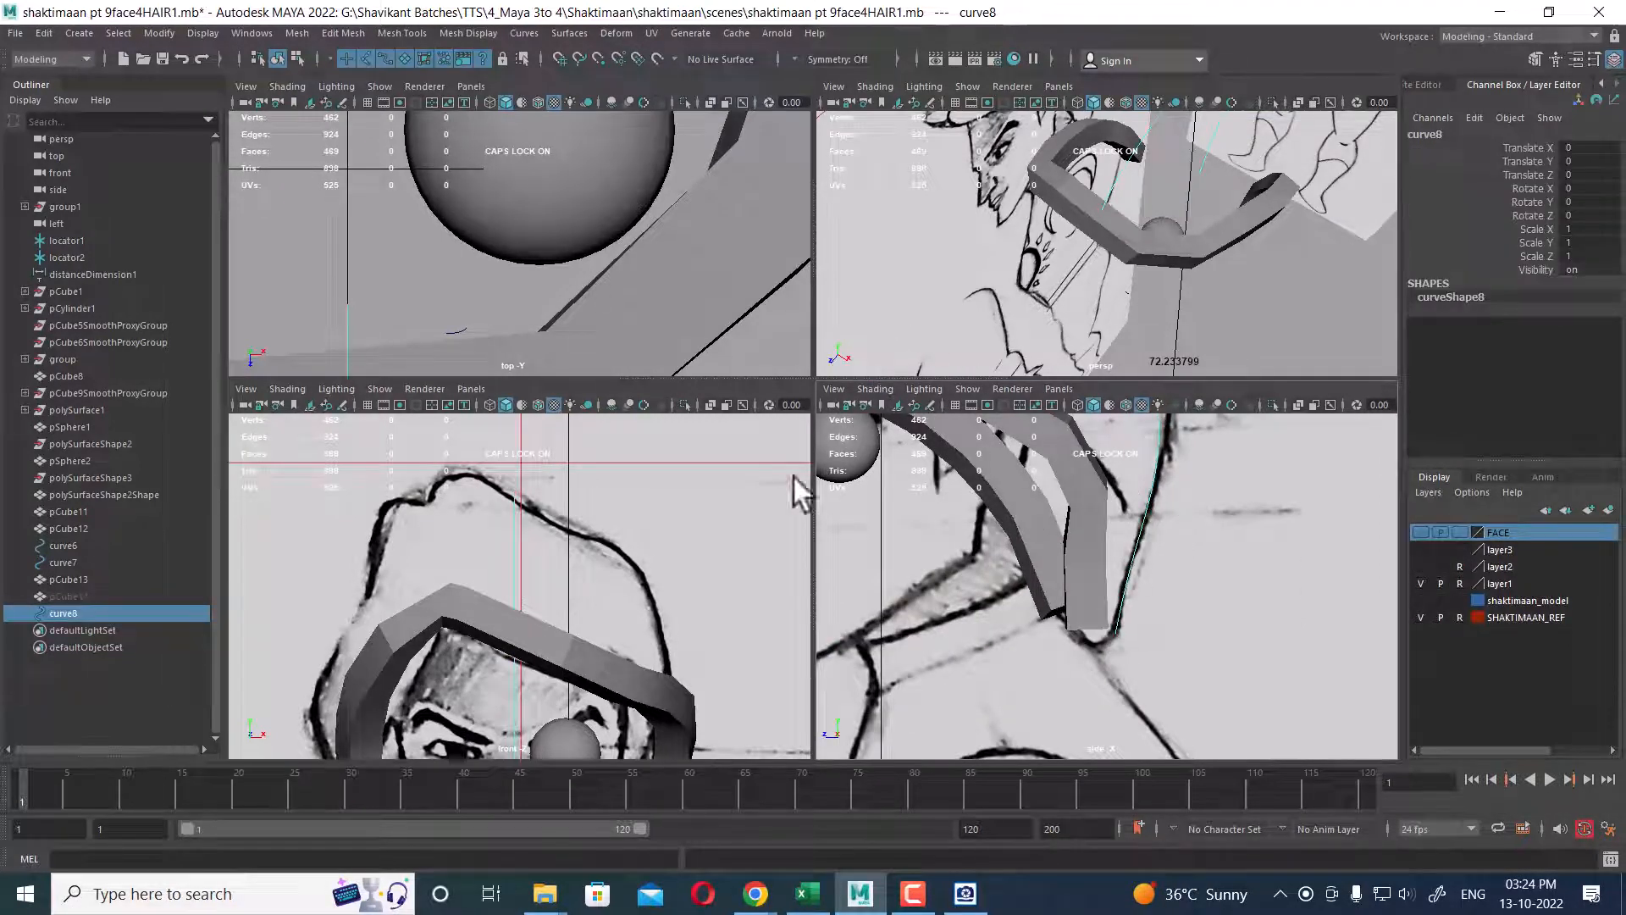
- Enlarge the front and side views and check the new curve against the hair outline and the strand
{"action": "left_click_drag", "start_coordinate": [1162, 265], "coordinate": [1175, 261], "text": "alt"}
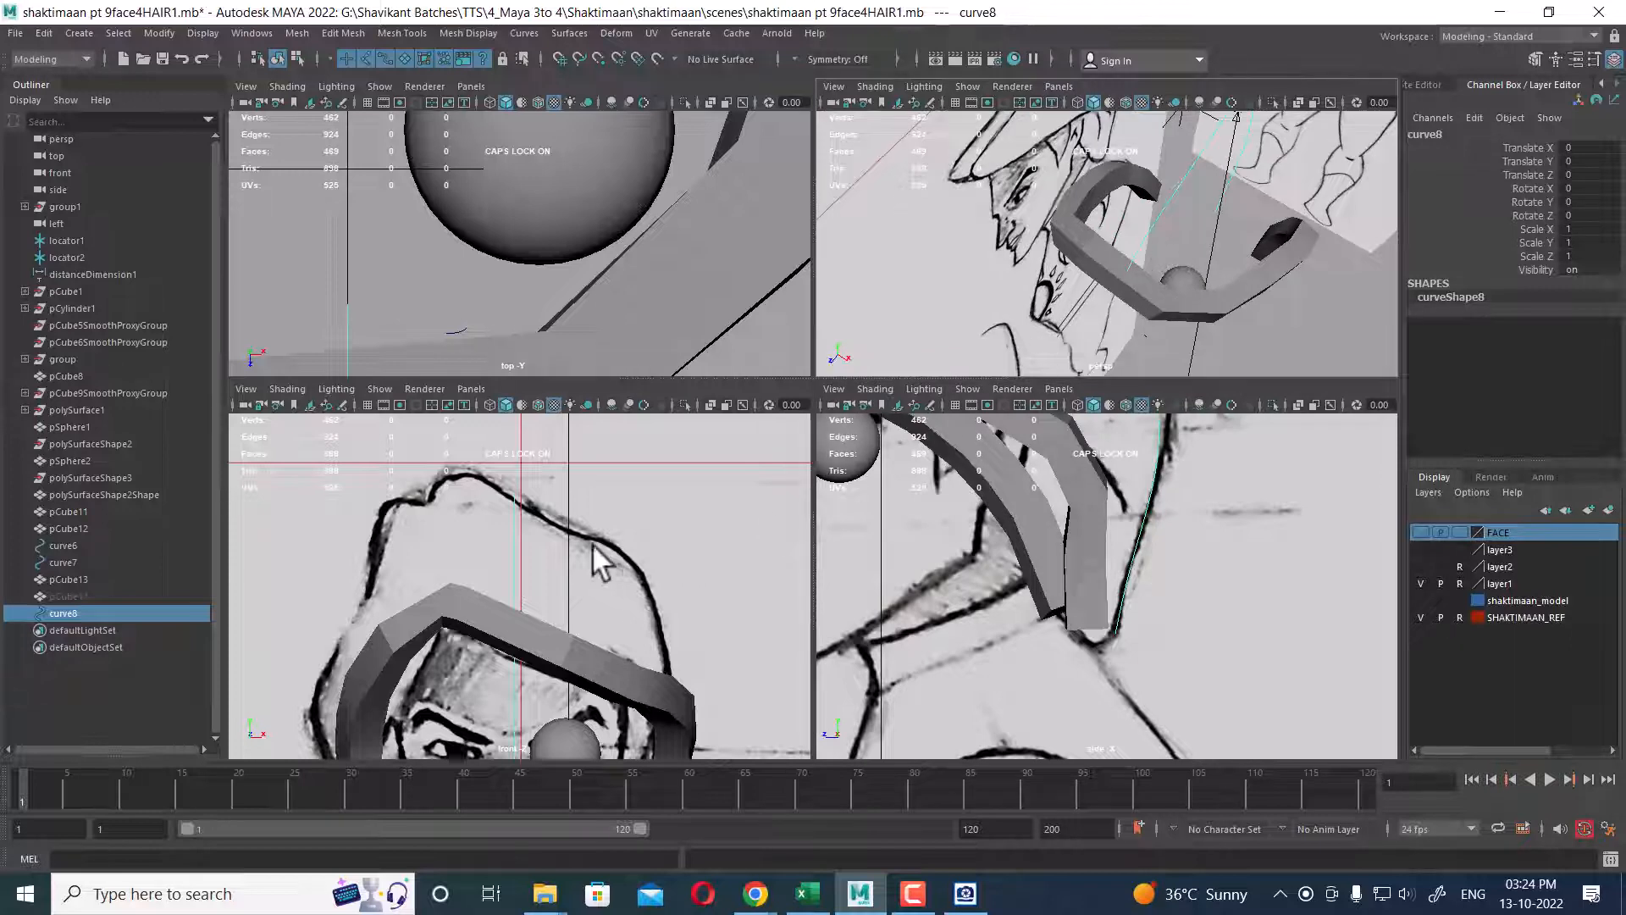
{"action": "mouse_move", "coordinate": [592, 543]}
{"action": "middle_mouse_down", "text": "alt"}
{"action": "mouse_move", "coordinate": [537, 570]}
{"action": "mouse_move", "coordinate": [566, 573]}
{"action": "middle_mouse_up", "text": "alt"}
{"action": "right_click_drag", "start_coordinate": [546, 562], "coordinate": [566, 571], "text": "alt"}
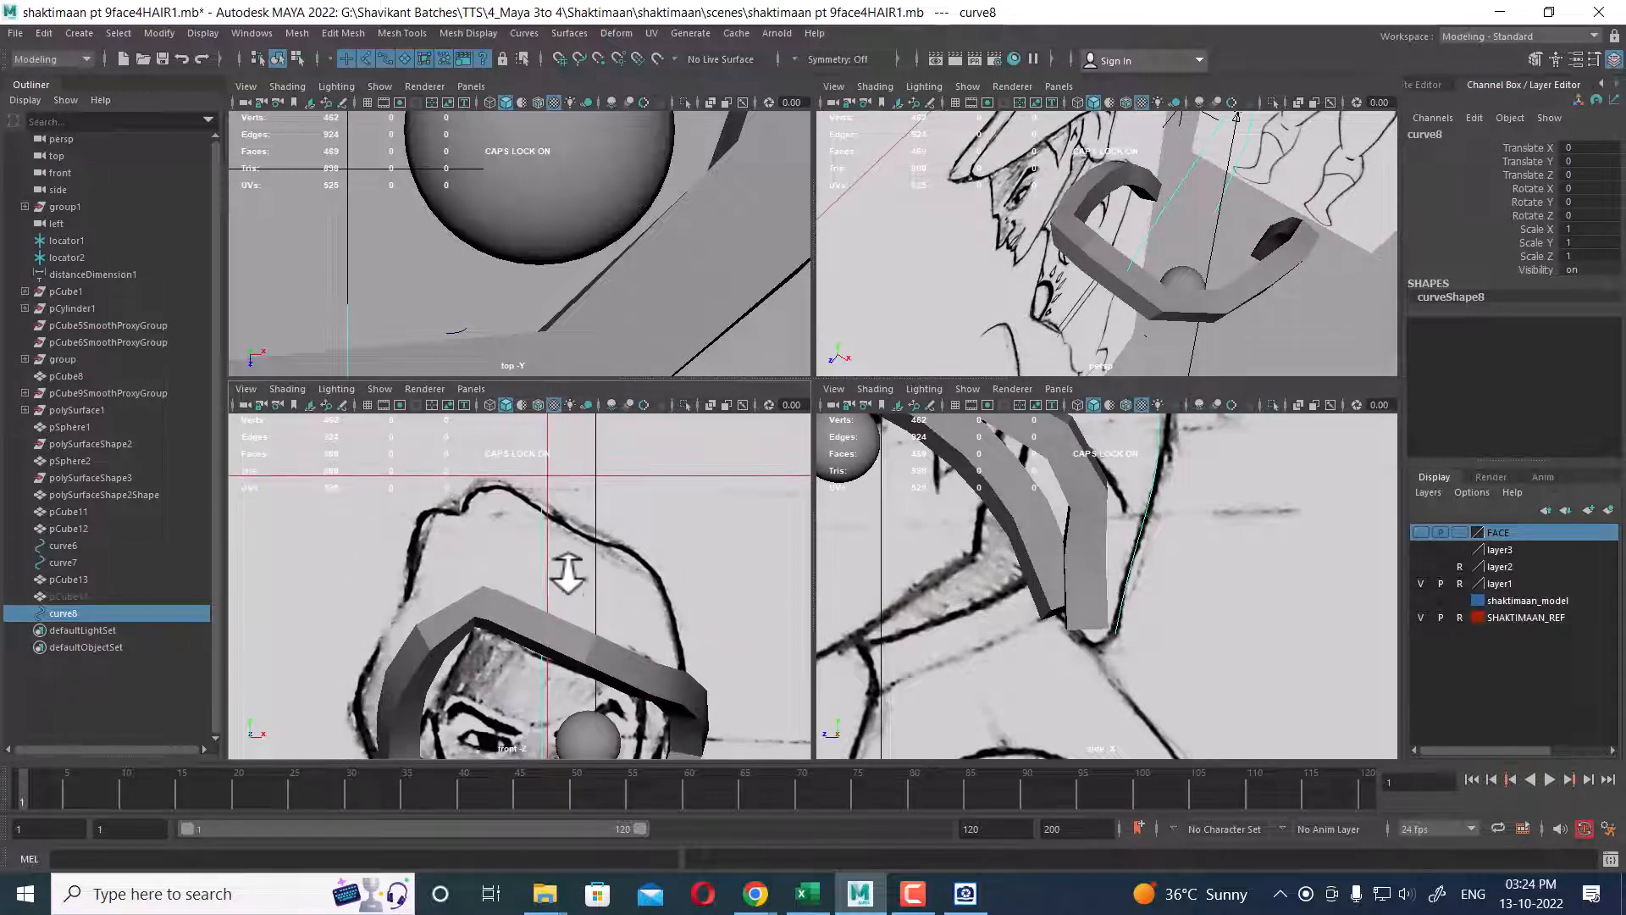
{"action": "middle_click_drag", "start_coordinate": [1179, 562], "coordinate": [1268, 730], "text": "alt"}
{"action": "mouse_move", "coordinate": [1268, 730]}
{"action": "right_mouse_down", "text": "alt"}
{"action": "mouse_move", "coordinate": [1209, 642]}
{"action": "mouse_move", "coordinate": [1150, 600]}
{"action": "right_mouse_up", "text": "alt"}
{"action": "left_click_drag", "start_coordinate": [1156, 618], "coordinate": [1240, 600], "text": "alt"}
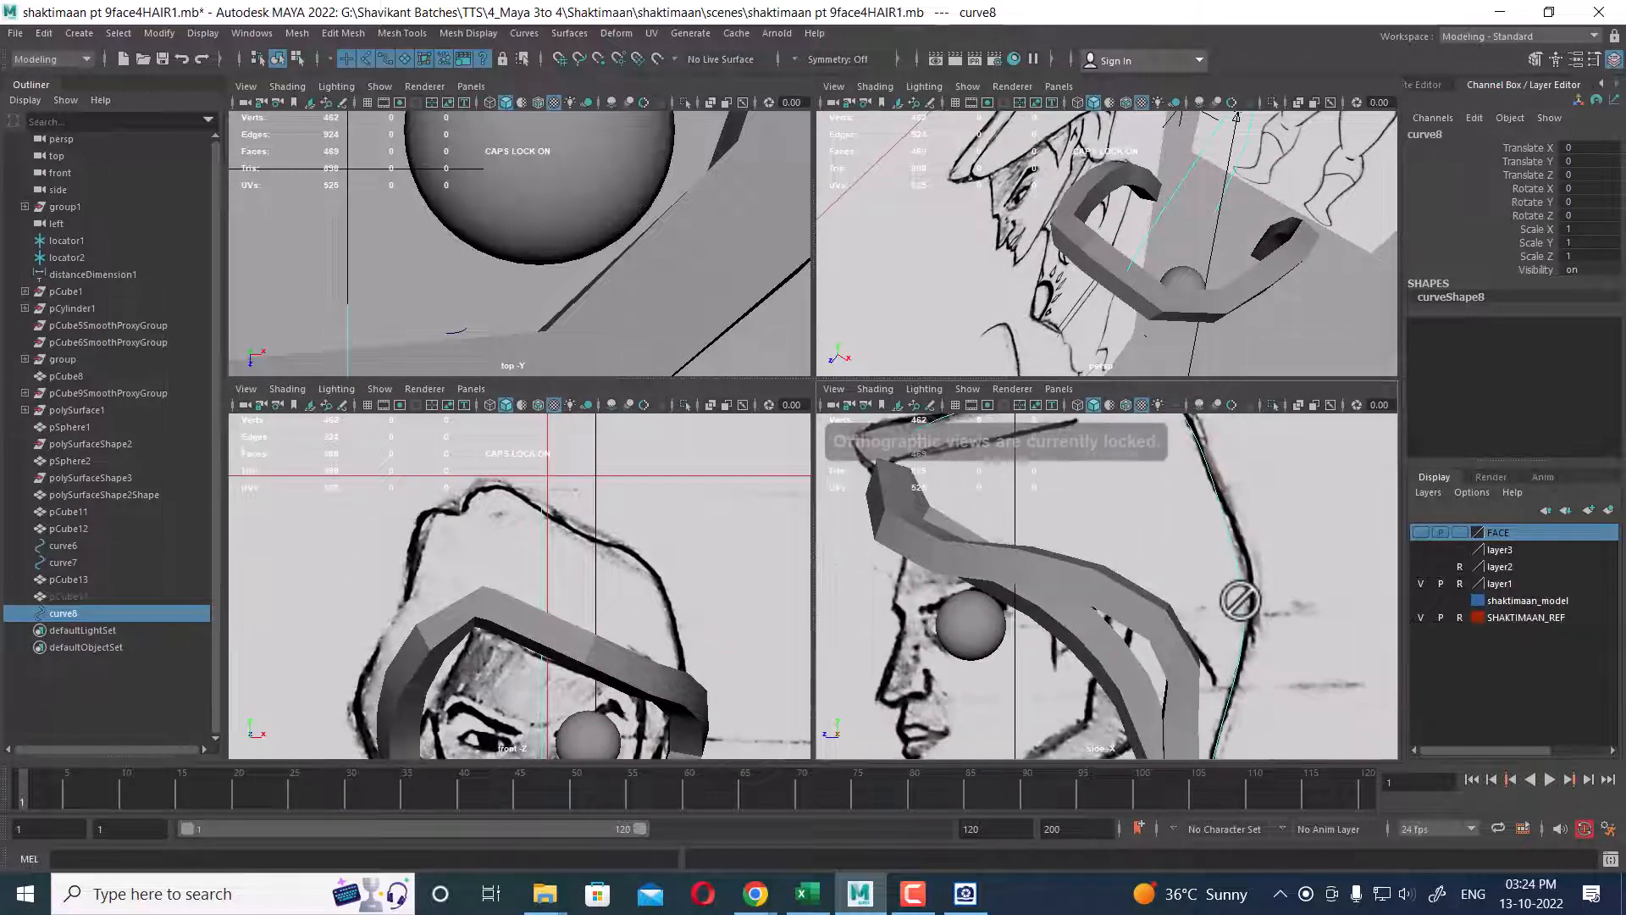
{"action": "left_click_drag", "start_coordinate": [837, 379], "coordinate": [850, 292]}
{"action": "middle_click_drag", "start_coordinate": [1009, 481], "coordinate": [1046, 580], "text": "alt"}
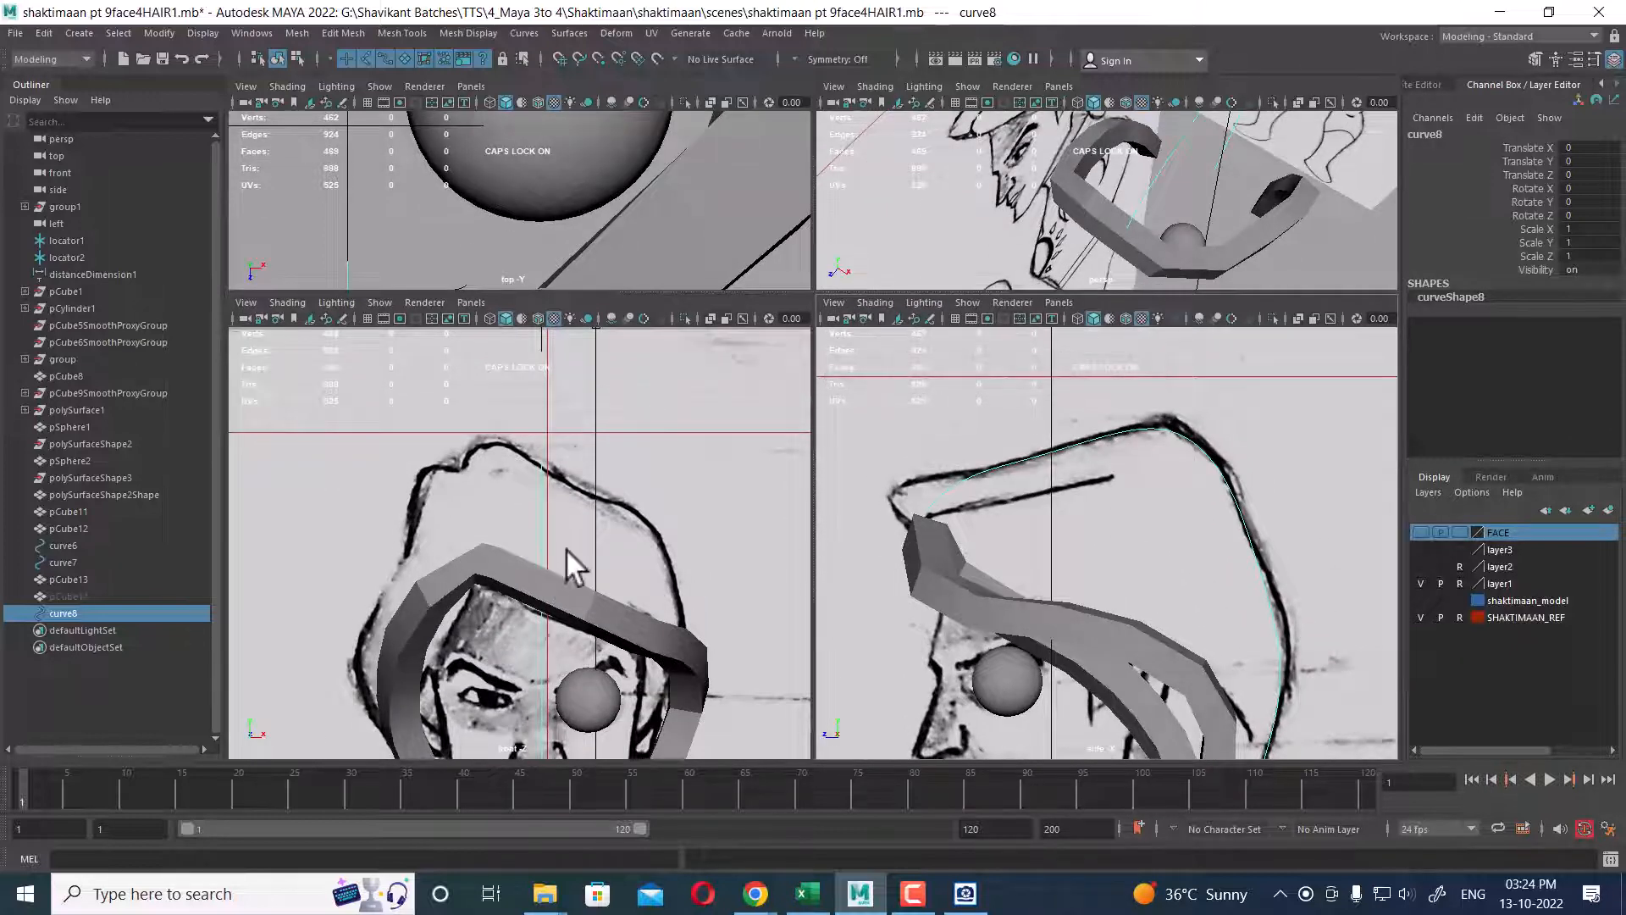
- Select the upper control vertices of curve8 and move them sideways in the front view toward the strand's peak
{"action": "key", "text": "w"}
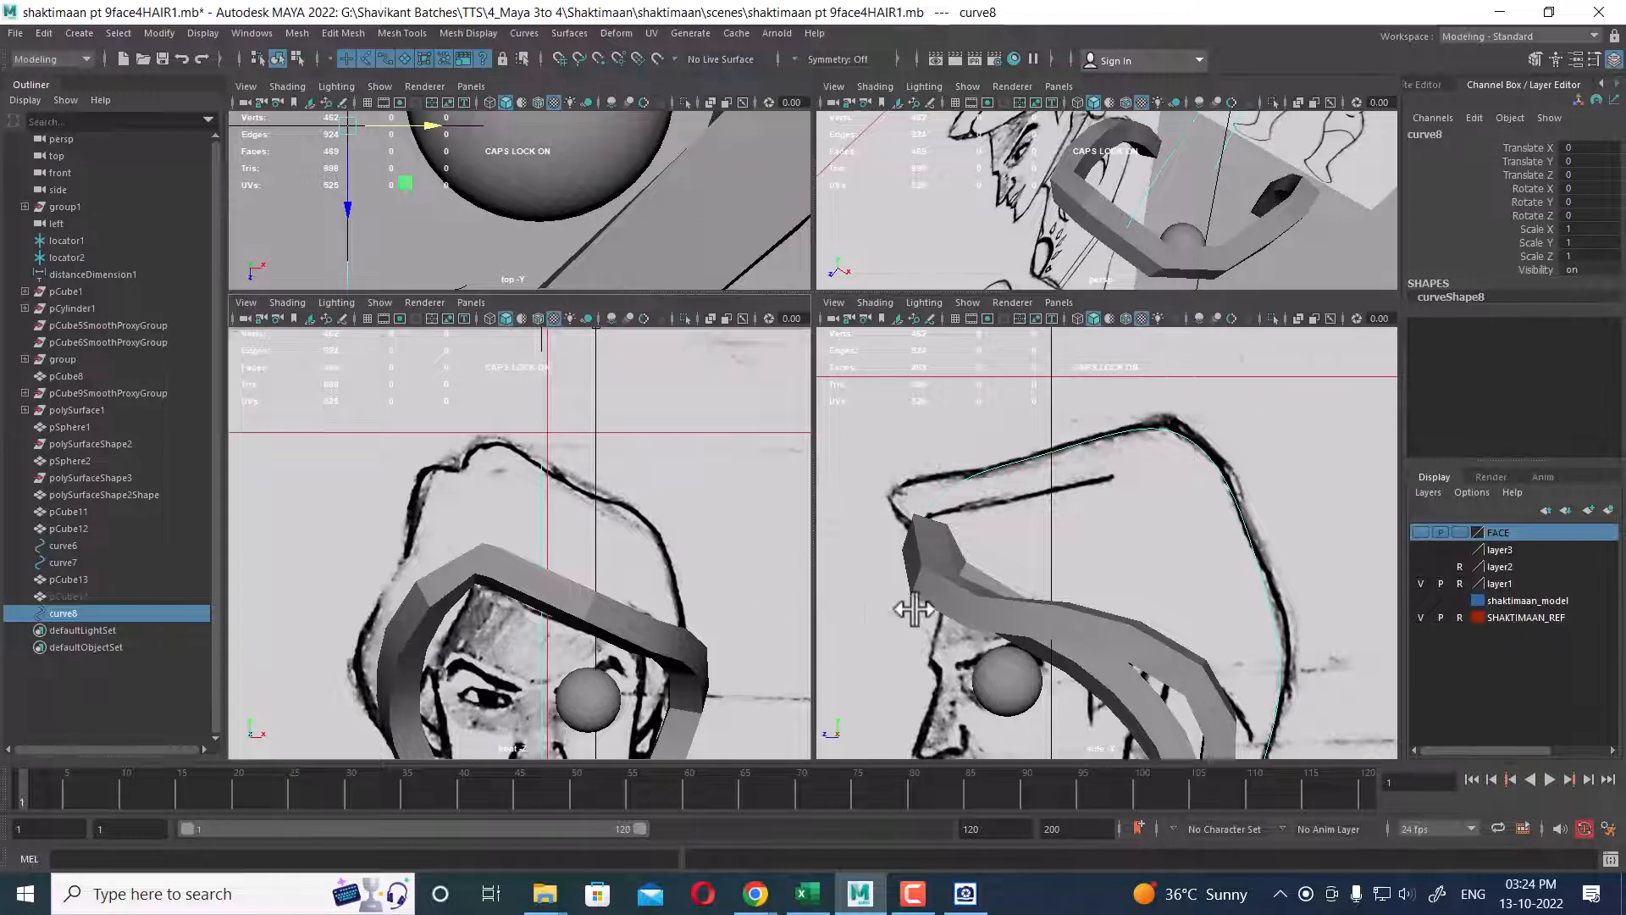
{"action": "scroll", "coordinate": [584, 252], "scroll_direction": "down", "scroll_amount": 4}
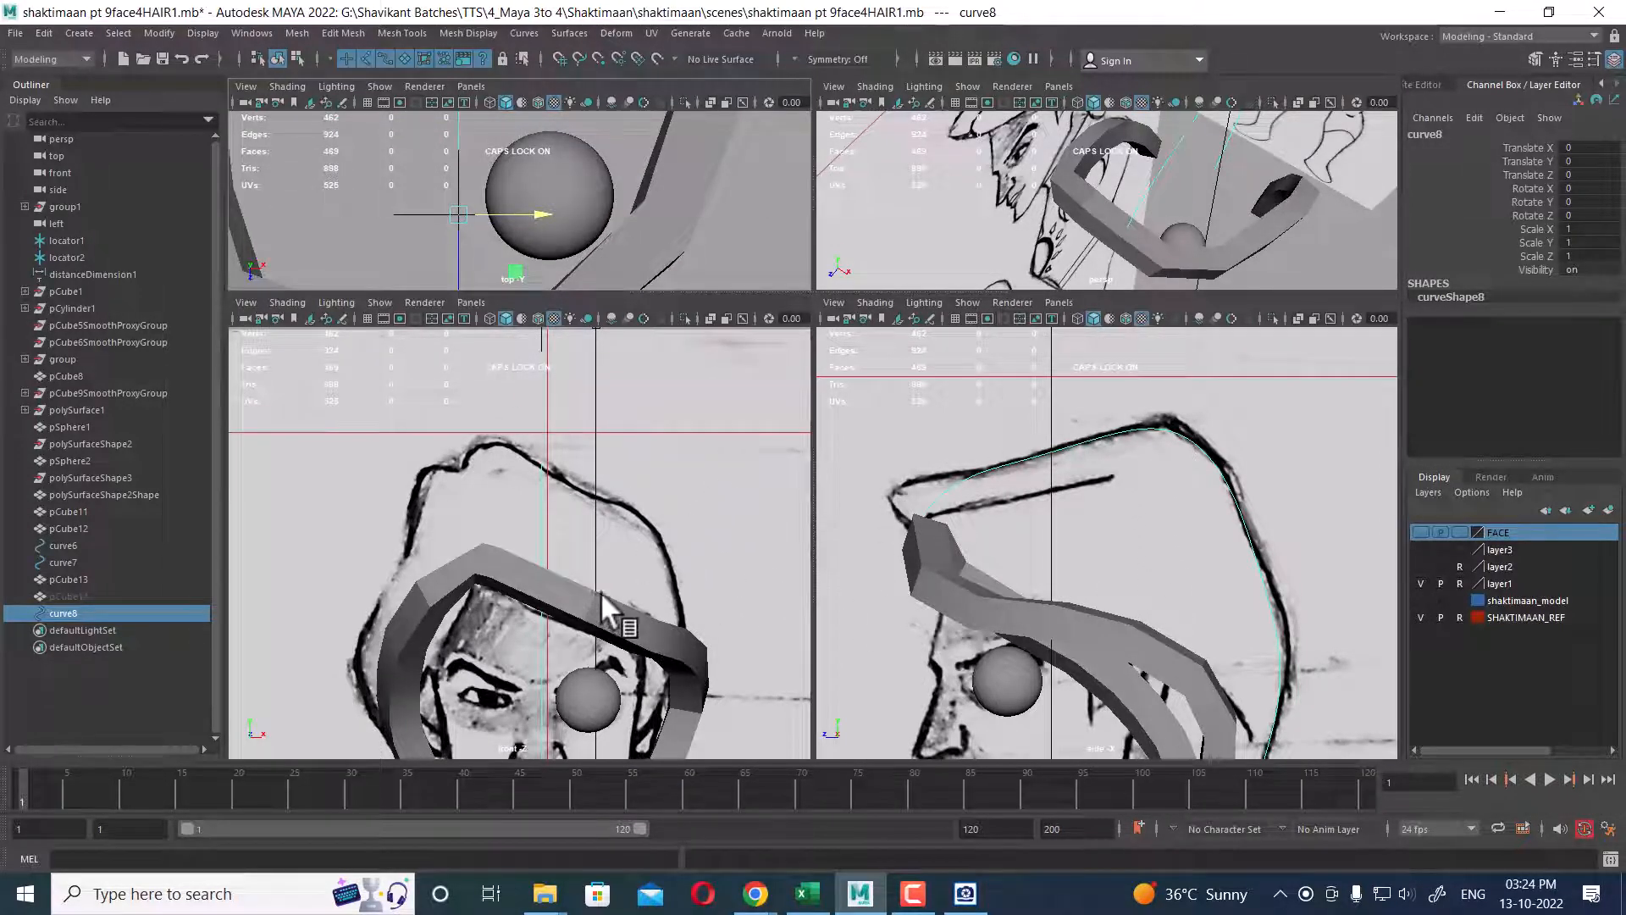
{"action": "scroll", "coordinate": [602, 592], "scroll_direction": "down", "scroll_amount": 3}
{"action": "middle_click_drag", "start_coordinate": [547, 626], "coordinate": [532, 460], "text": "alt"}
{"action": "mouse_move", "coordinate": [542, 576]}
{"action": "middle_mouse_down", "text": "alt"}
{"action": "mouse_move", "coordinate": [593, 628]}
{"action": "mouse_move", "coordinate": [572, 694]}
{"action": "middle_mouse_up", "text": "alt"}
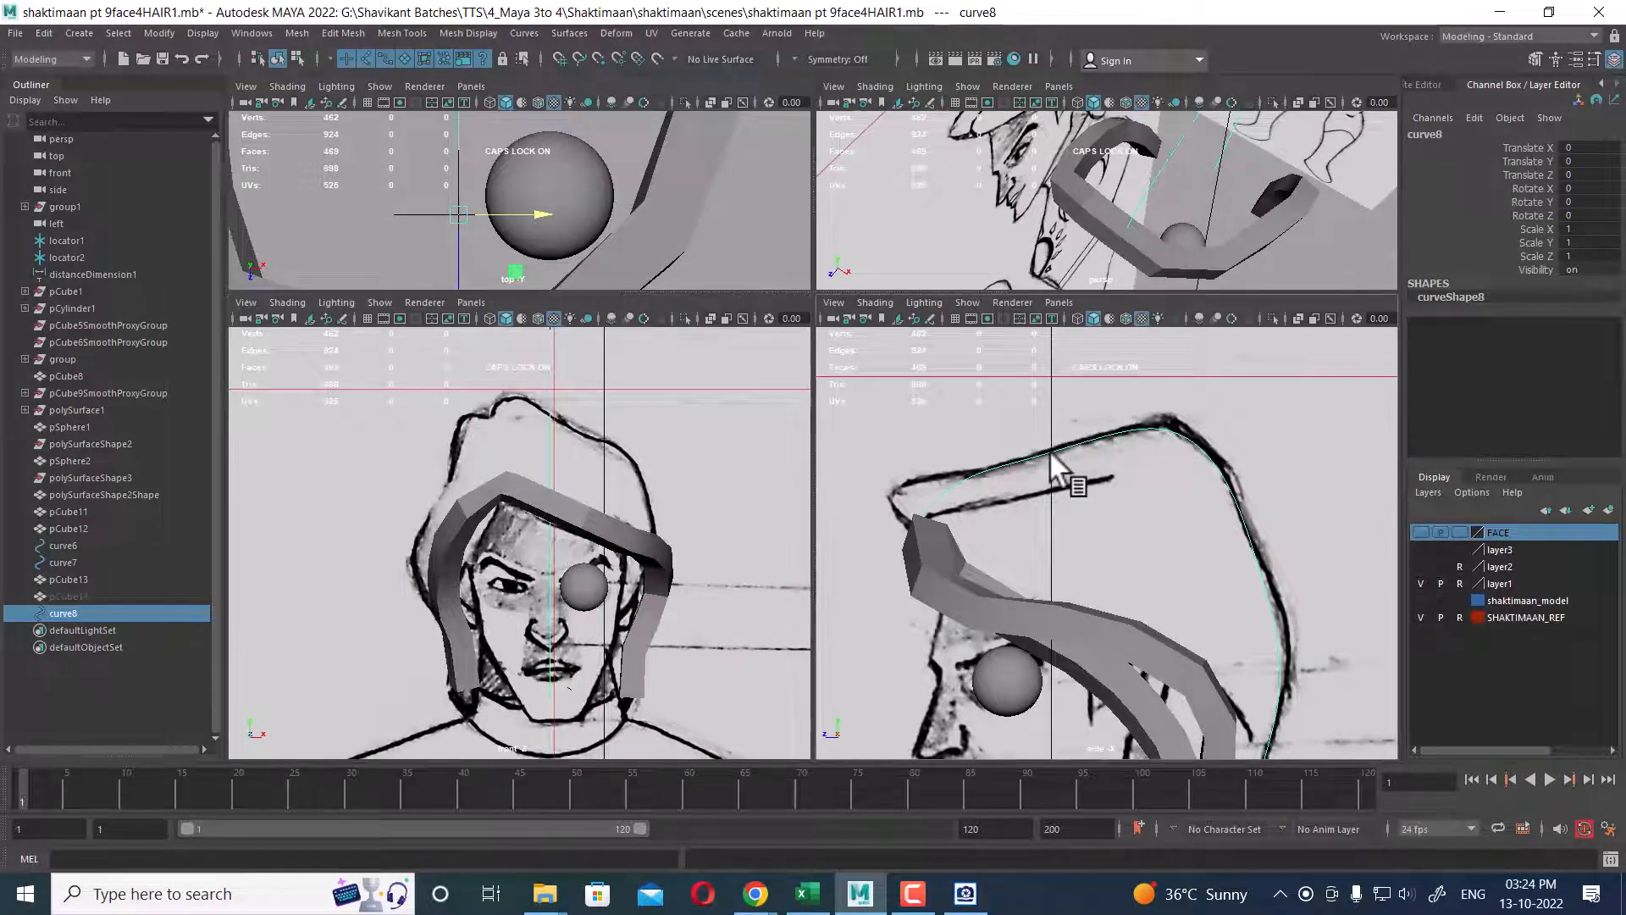
{"action": "right_click_drag", "start_coordinate": [1152, 169], "coordinate": [1117, 202]}
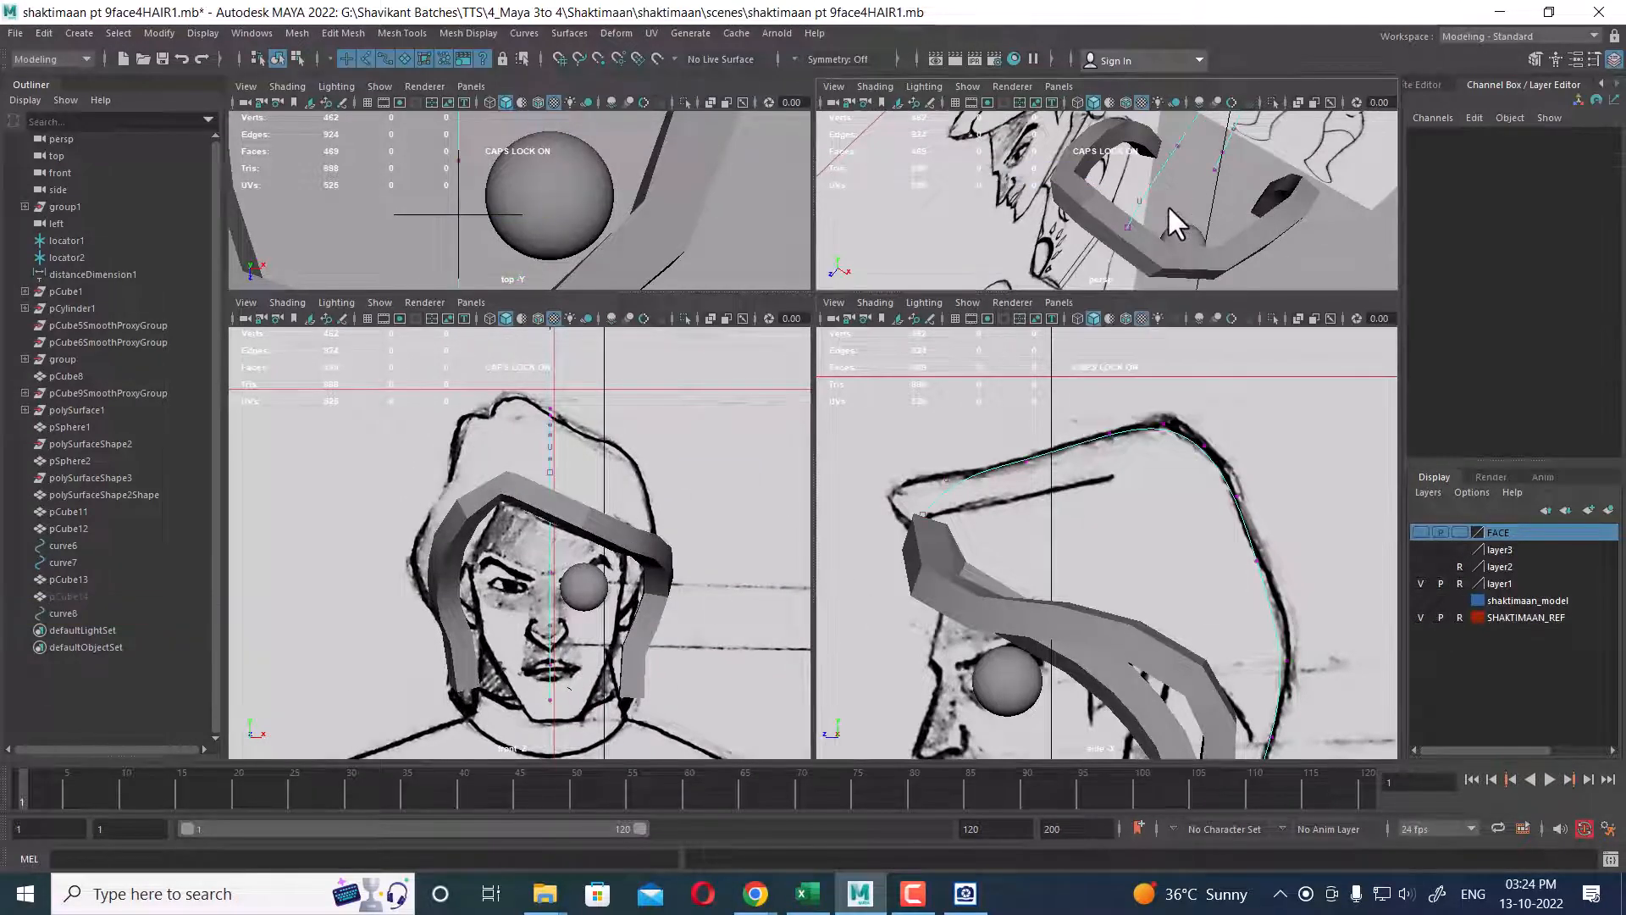
{"action": "left_click_drag", "start_coordinate": [1164, 193], "coordinate": [1103, 259]}
{"action": "scroll", "coordinate": [1062, 515], "scroll_direction": "down", "scroll_amount": 1}
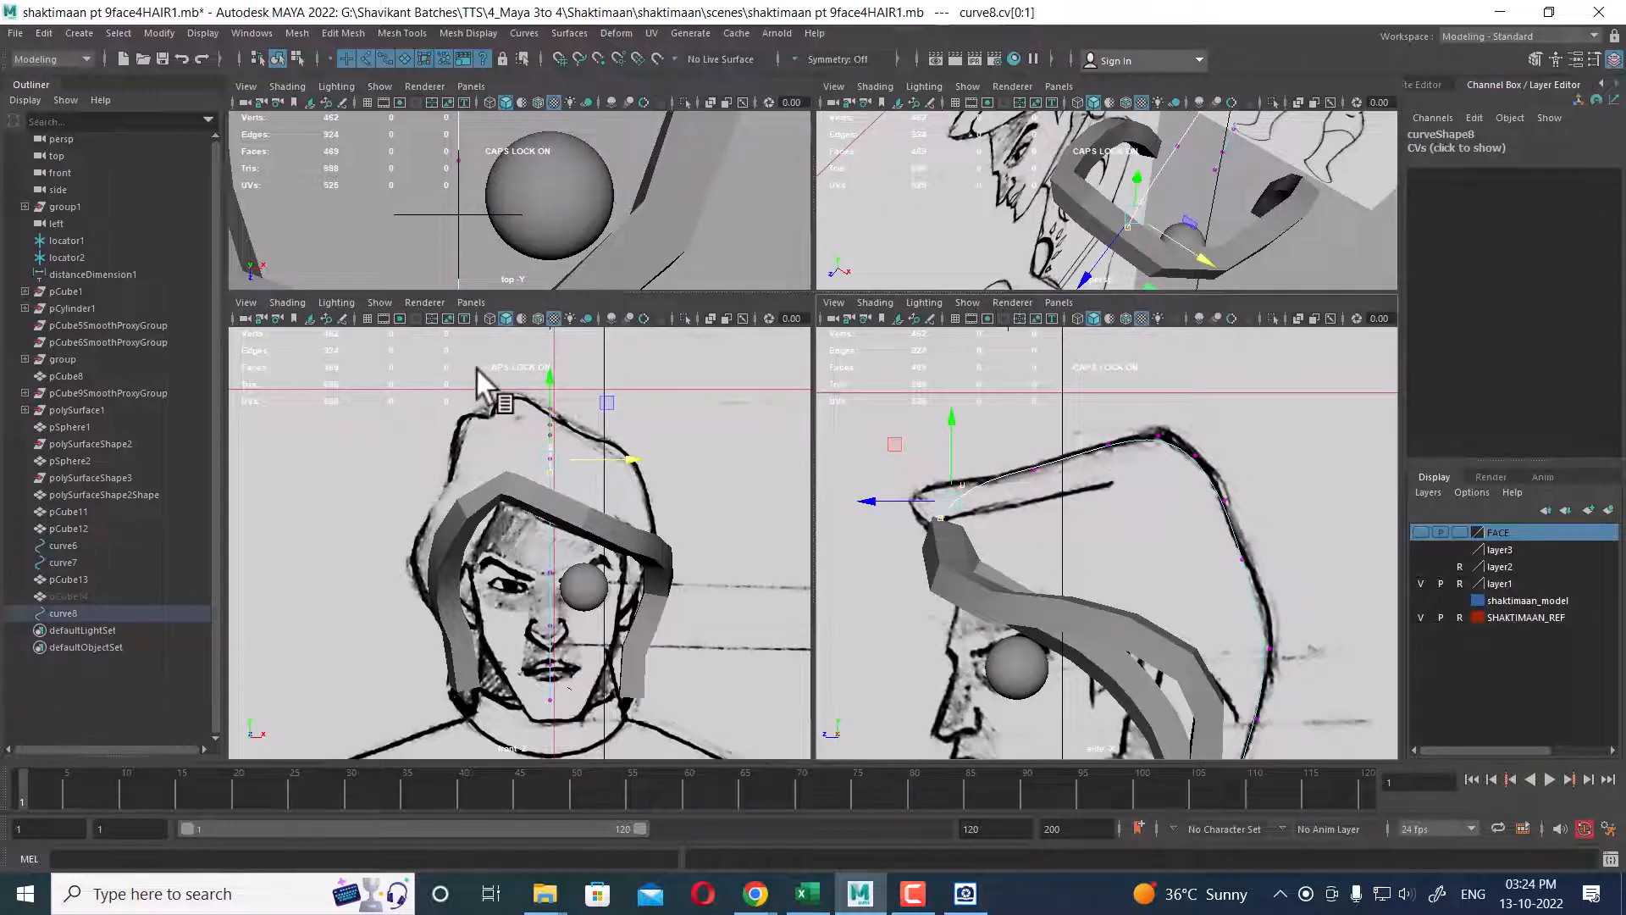
{"action": "left_click_drag", "start_coordinate": [466, 415], "coordinate": [584, 514]}
{"action": "left_click_drag", "start_coordinate": [634, 456], "coordinate": [603, 466]}
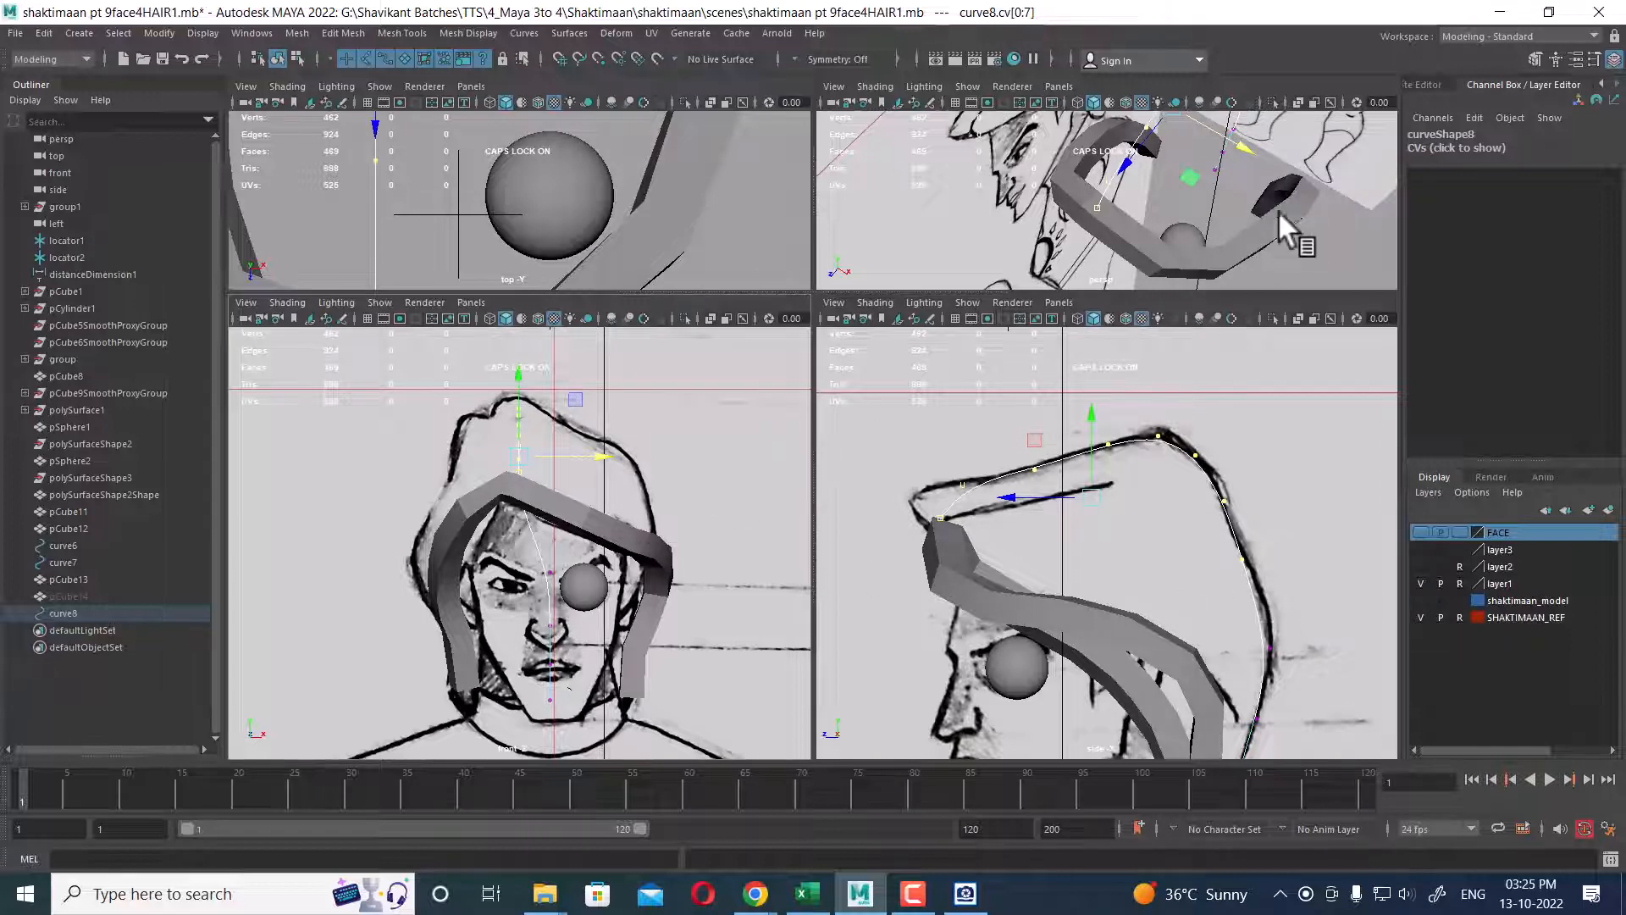
- Nudge the selected upper control vertices of curve8 slightly sideways in the front view
{"action": "left_click_drag", "start_coordinate": [1279, 212], "coordinate": [1211, 144], "text": "alt"}
{"action": "middle_click_drag", "start_coordinate": [581, 472], "coordinate": [609, 525], "text": "alt"}
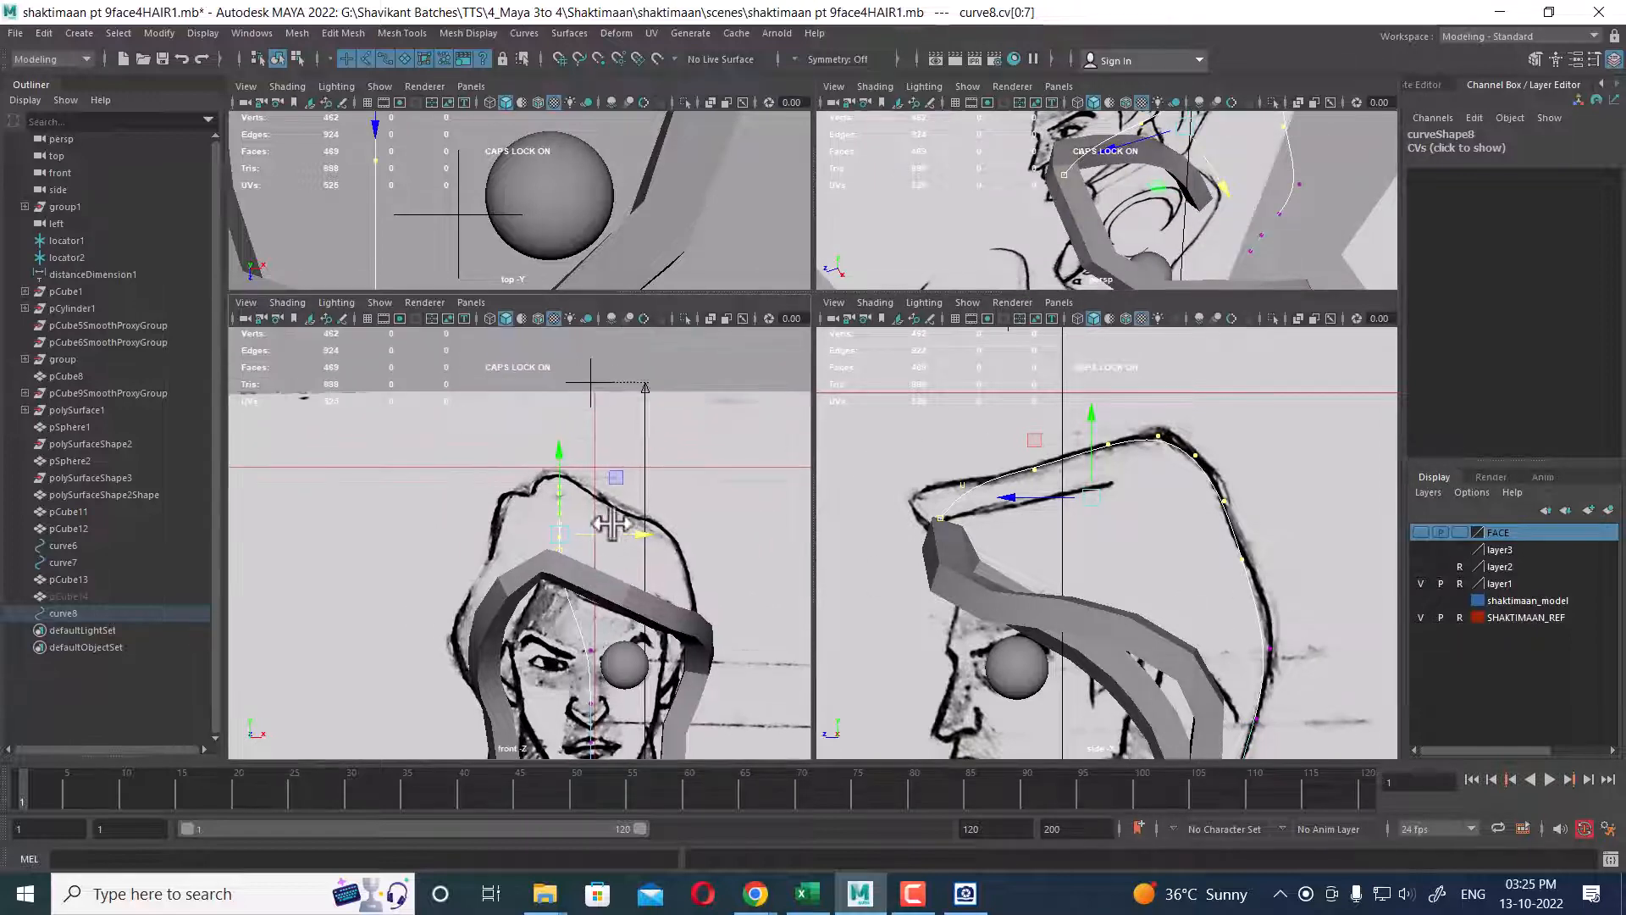
{"action": "right_click_drag", "start_coordinate": [611, 523], "coordinate": [667, 590], "text": "alt"}
{"action": "left_click_drag", "start_coordinate": [663, 535], "coordinate": [660, 533]}
{"action": "right_click_drag", "start_coordinate": [654, 529], "coordinate": [709, 525], "text": "alt"}
{"action": "left_click_drag", "start_coordinate": [1215, 206], "coordinate": [1180, 292], "text": "alt"}
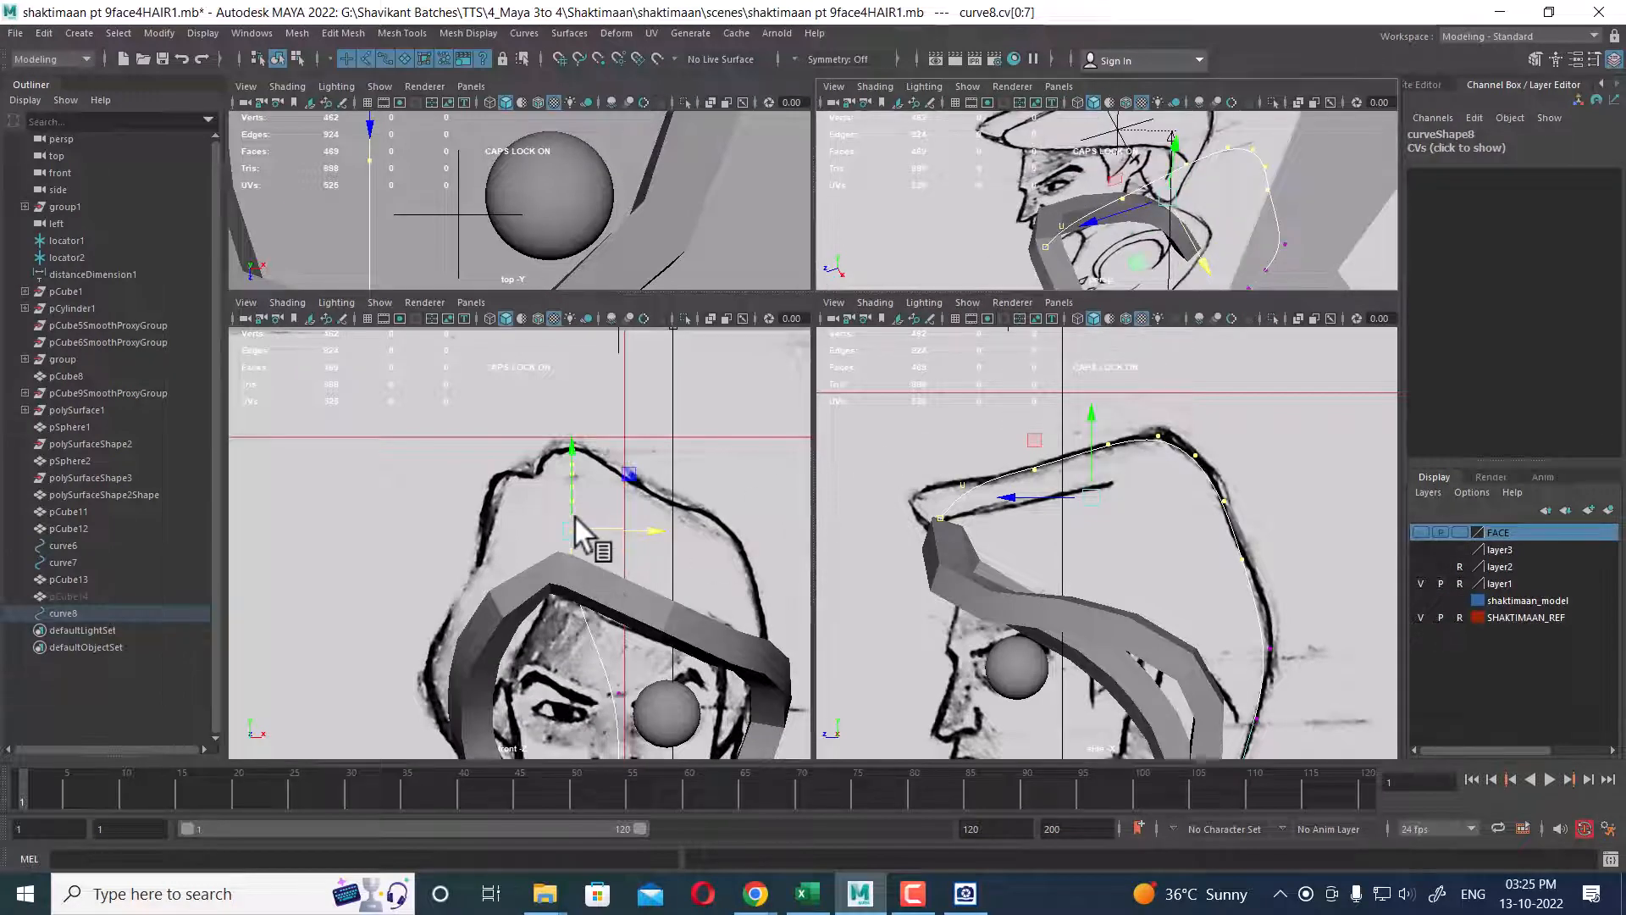
{"action": "right_click_drag", "start_coordinate": [574, 515], "coordinate": [605, 587], "text": "alt"}
{"action": "right_click_drag", "start_coordinate": [593, 510], "coordinate": [668, 545], "text": "alt"}
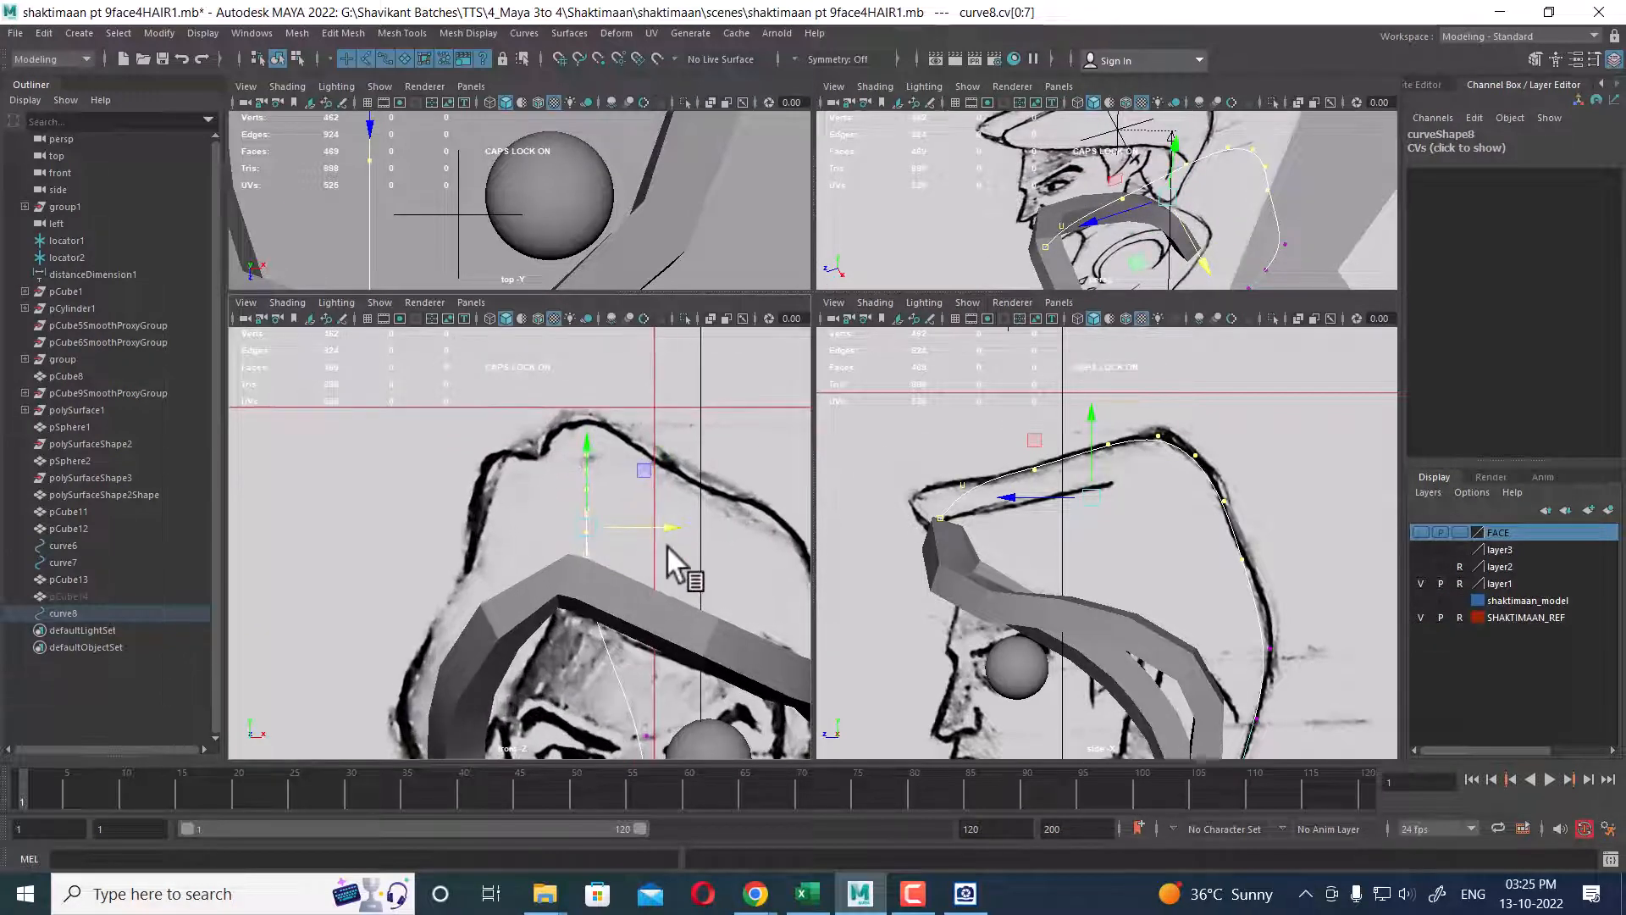
- Rotate the selected control vertices of curve8 slightly in the front view so the curve leans toward the hair outline's peak
{"action": "key", "text": "e"}
{"action": "left_click_drag", "start_coordinate": [652, 489], "coordinate": [663, 524]}
{"action": "key", "text": "w"}
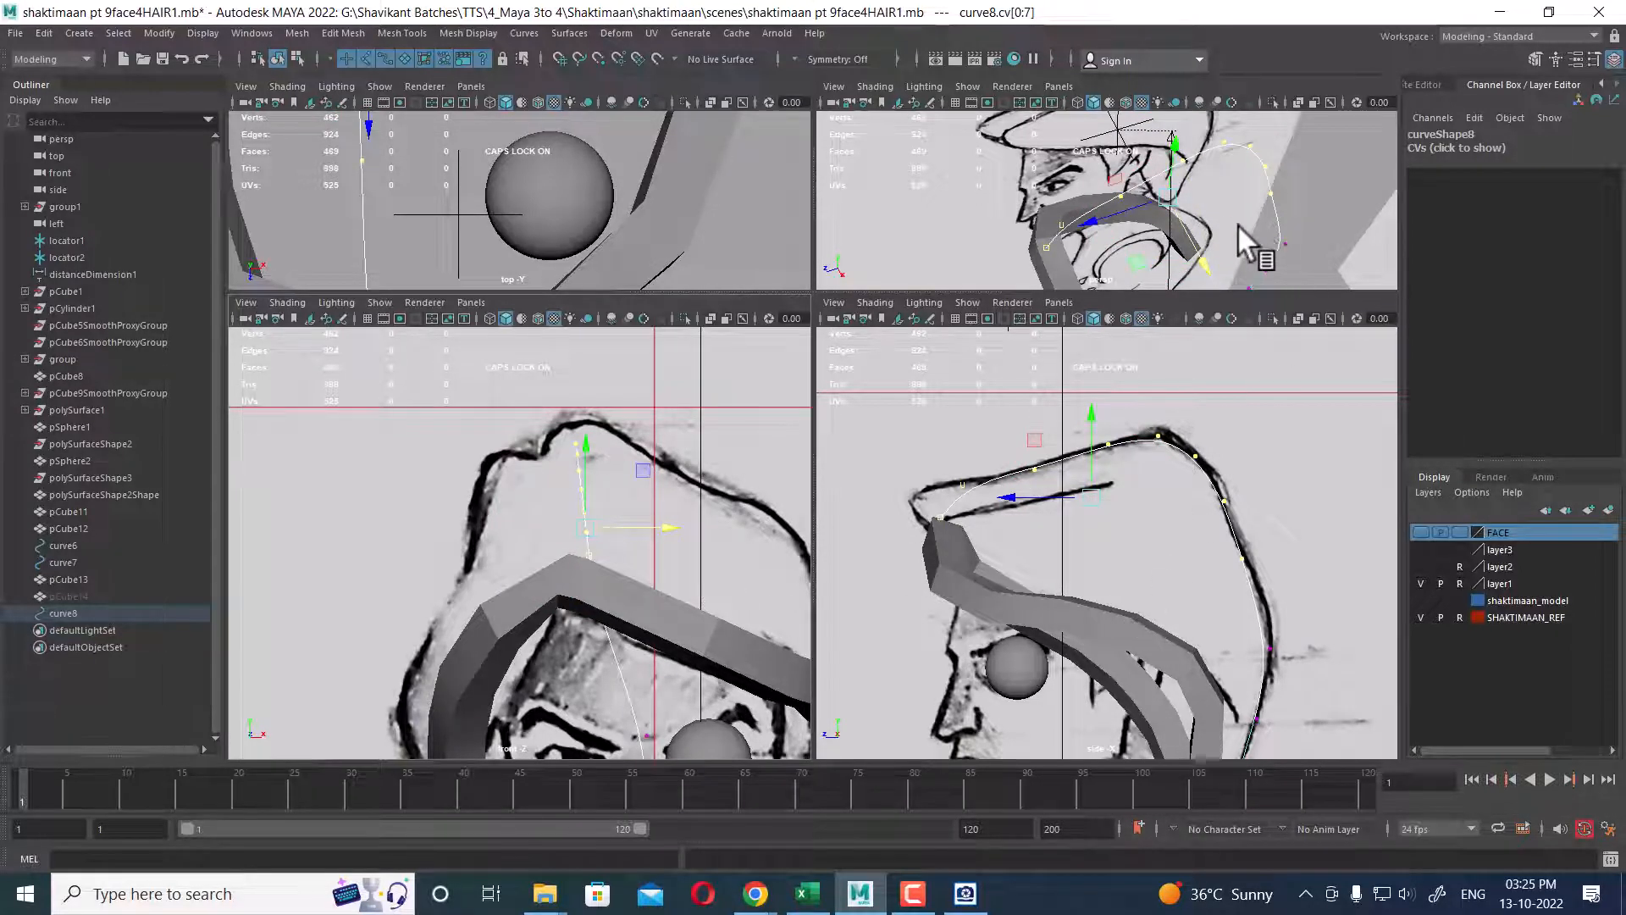
{"action": "mouse_move", "coordinate": [1238, 224]}
{"action": "left_mouse_down", "text": "alt"}
{"action": "mouse_move", "coordinate": [1257, 203]}
{"action": "mouse_move", "coordinate": [1237, 244]}
{"action": "mouse_move", "coordinate": [1203, 238]}
{"action": "left_mouse_up", "text": "alt"}
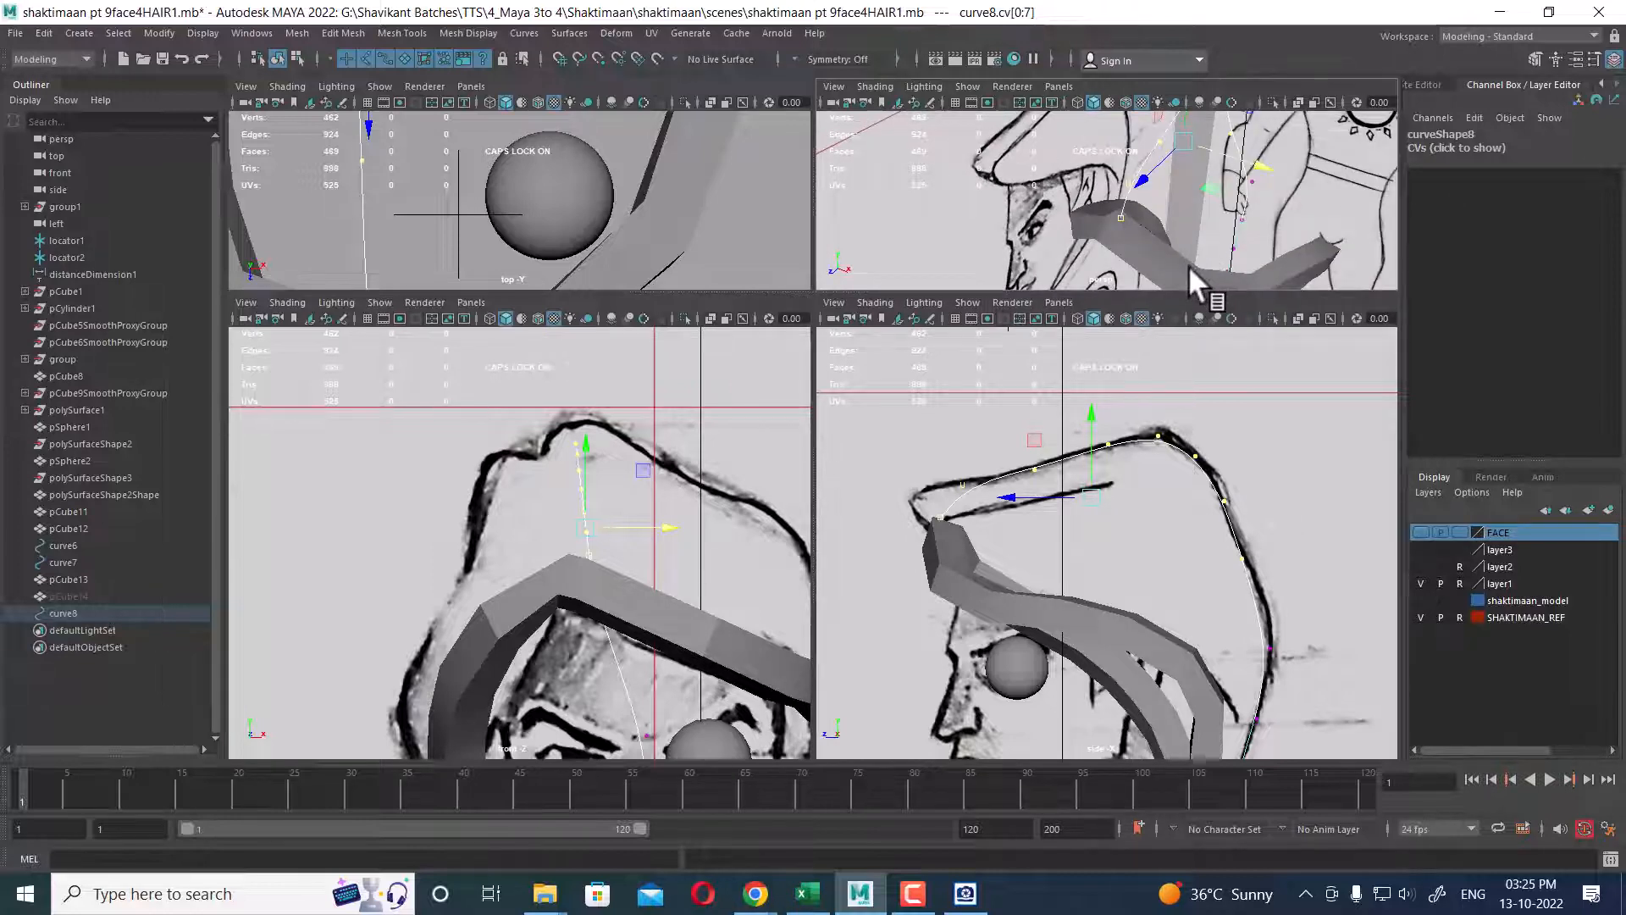
- Leave control-vertex editing in an enlarged perspective view and select the polygon hair strand pCube13
{"action": "key", "text": "space"}
{"action": "left_click_drag", "start_coordinate": [1132, 288], "coordinate": [996, 405], "text": "alt"}
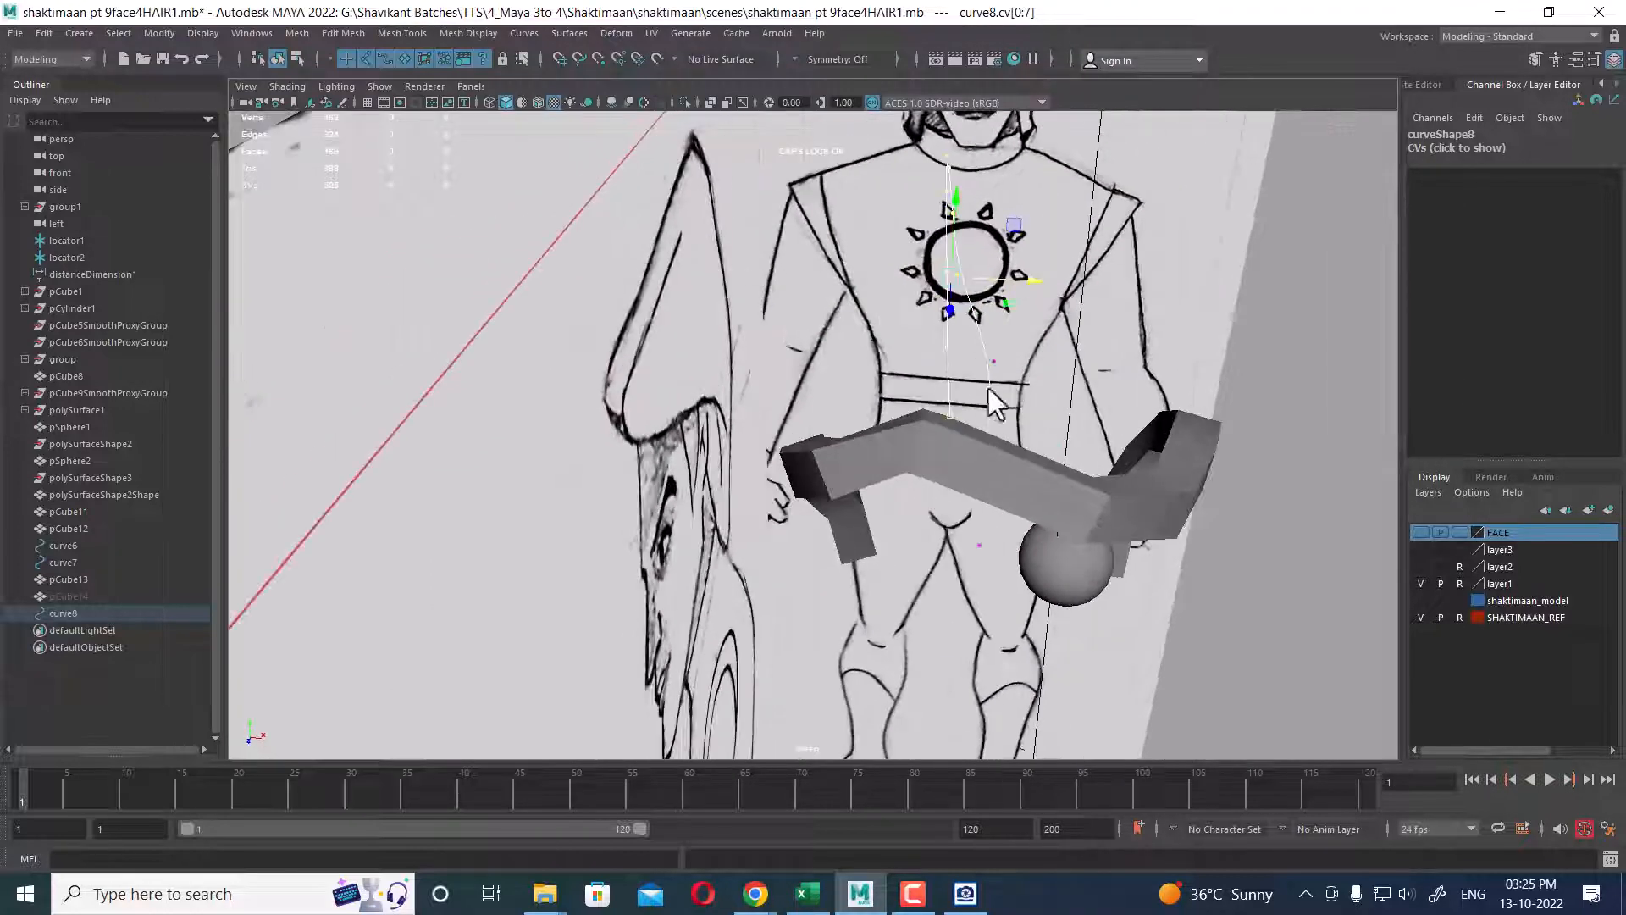
{"action": "left_click_drag", "start_coordinate": [1017, 290], "coordinate": [931, 409], "text": "alt"}
{"action": "right_click_drag", "start_coordinate": [931, 409], "coordinate": [1094, 521]}
{"action": "left_click", "coordinate": [971, 535]}
{"action": "left_click_drag", "start_coordinate": [971, 535], "coordinate": [889, 568], "text": "alt"}
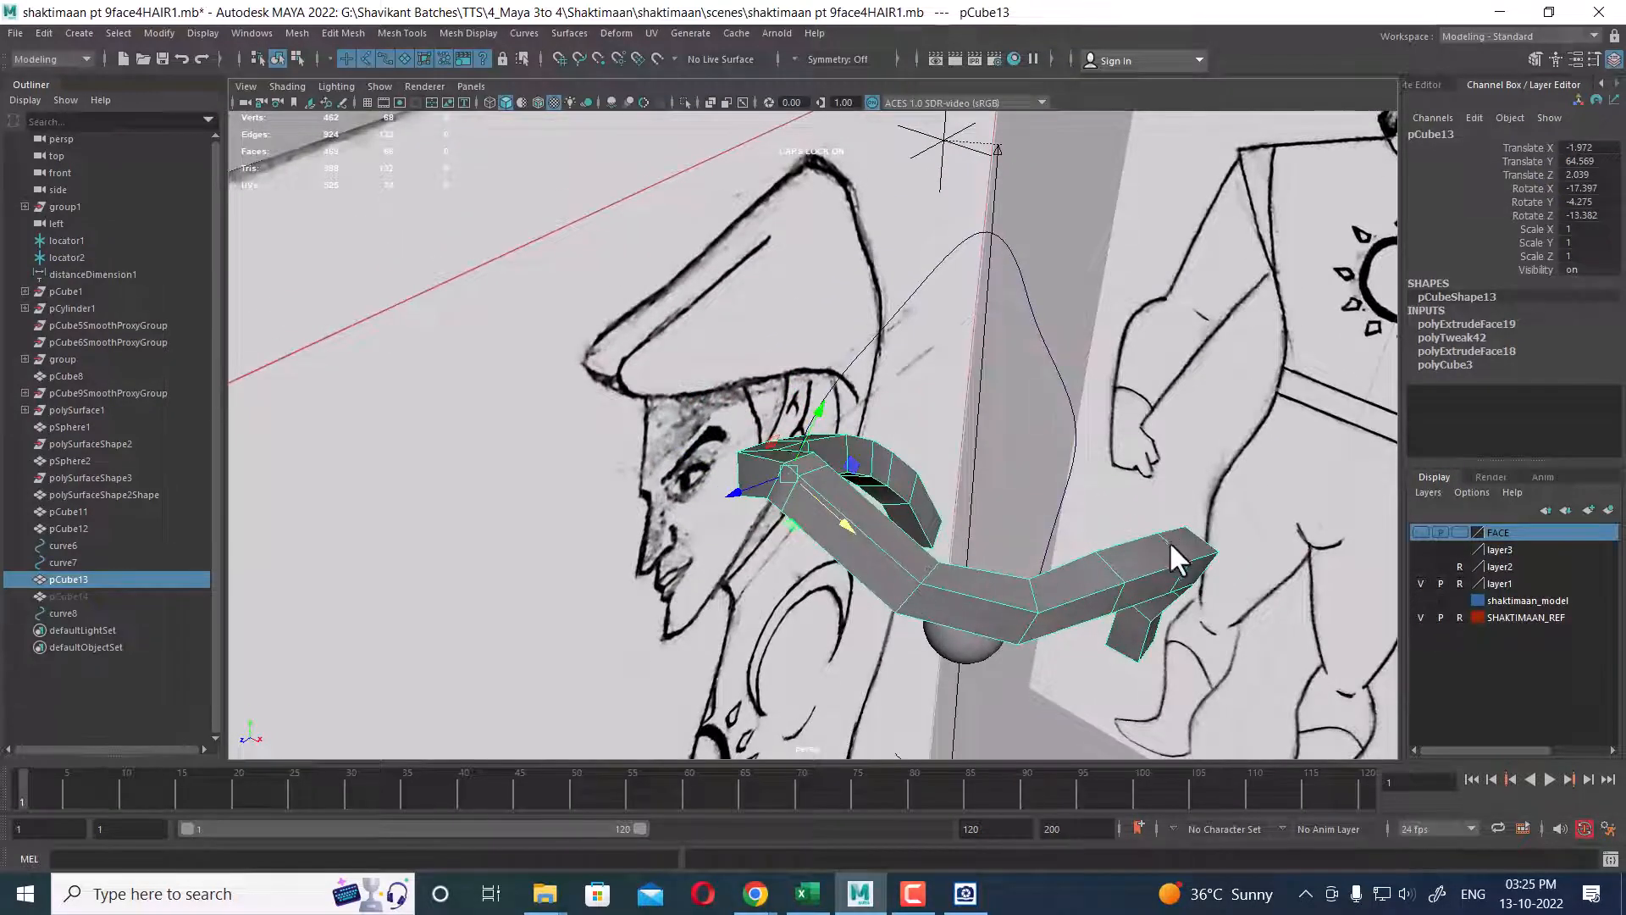
{"action": "left_click_drag", "start_coordinate": [1025, 557], "coordinate": [1195, 480], "text": "alt"}
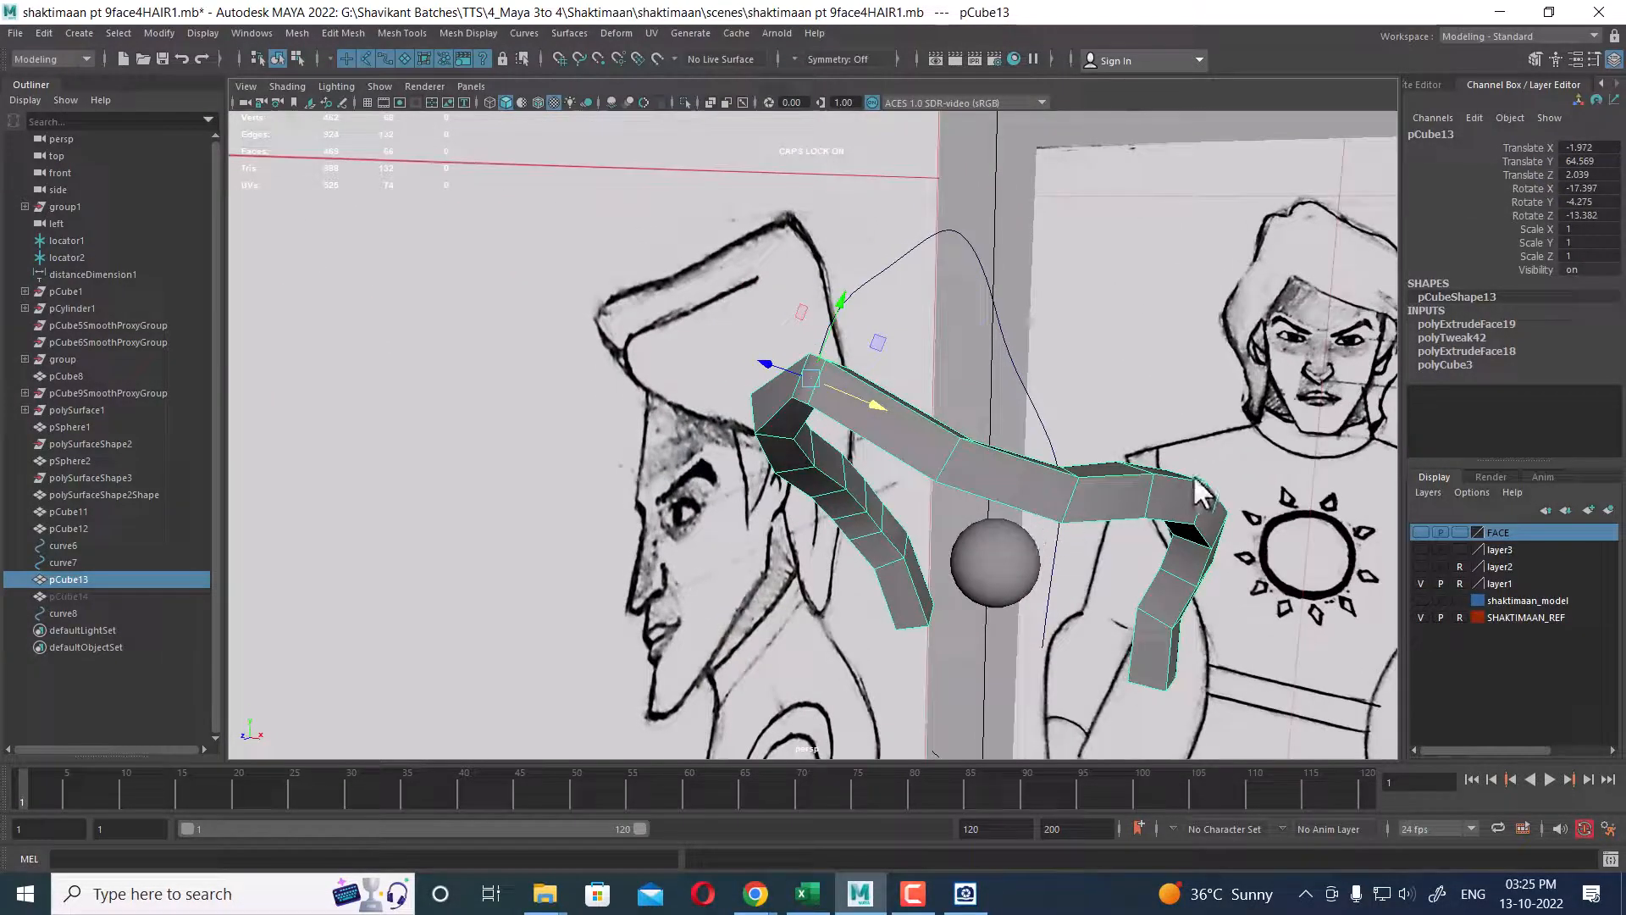
{"action": "left_click_drag", "start_coordinate": [970, 326], "coordinate": [947, 549], "text": "alt"}
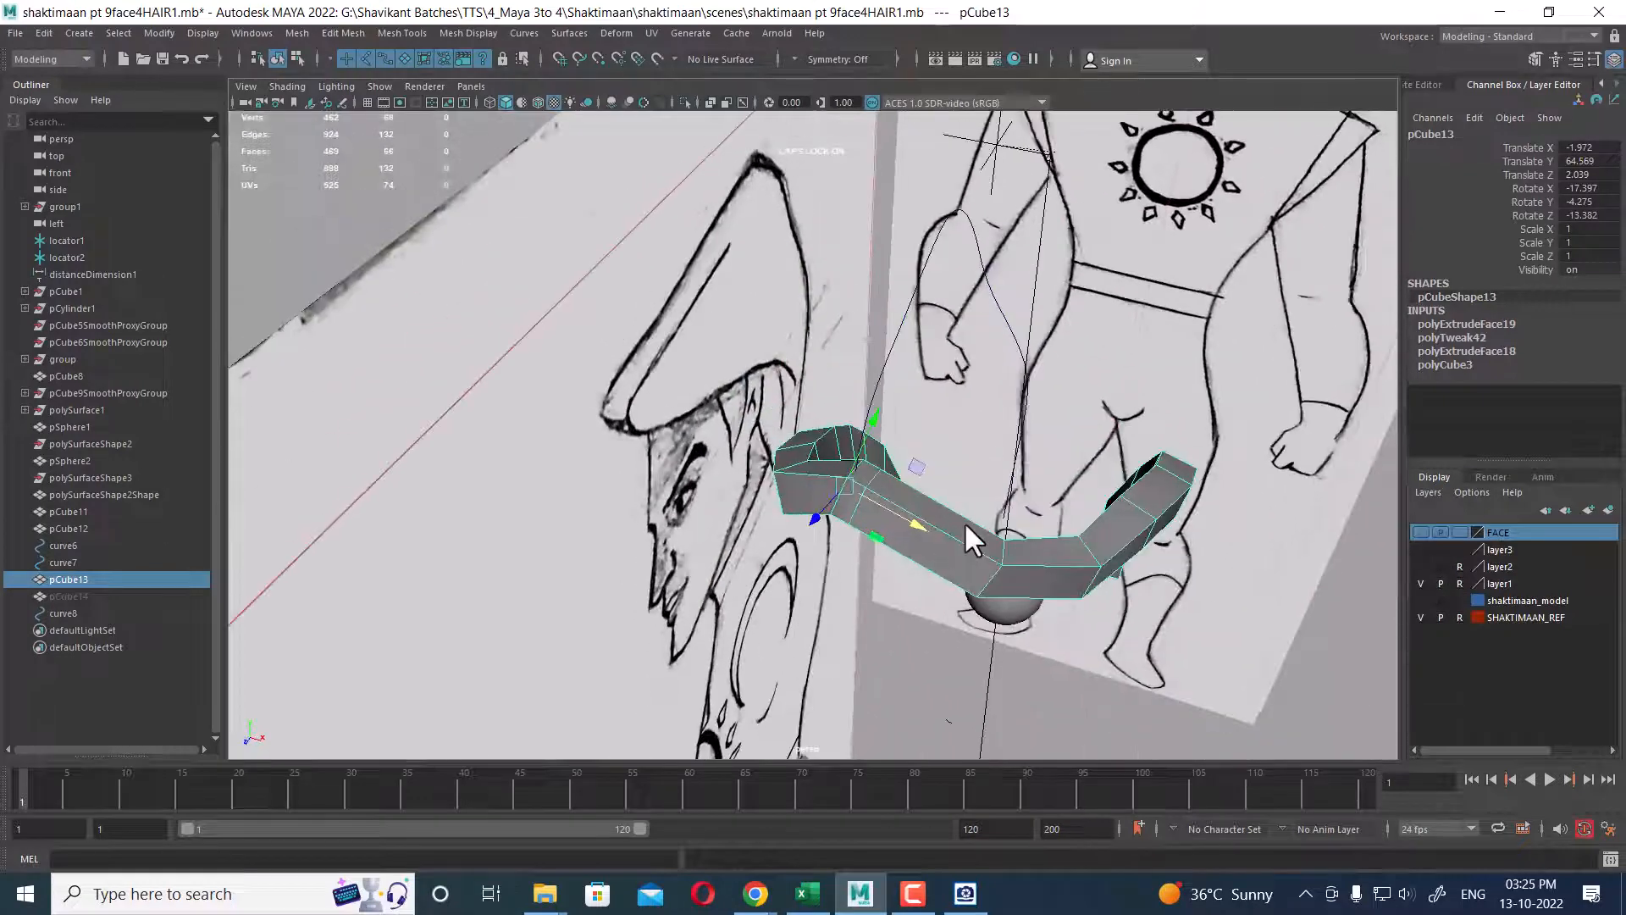
- Select the upper face at the strand's front peak together with curve8 and extrude the face along the curve
{"action": "right_click", "coordinate": [966, 410]}
{"action": "right_click_drag", "start_coordinate": [966, 410], "coordinate": [957, 462]}
{"action": "scroll", "coordinate": [864, 490], "scroll_direction": "up", "scroll_amount": 2}
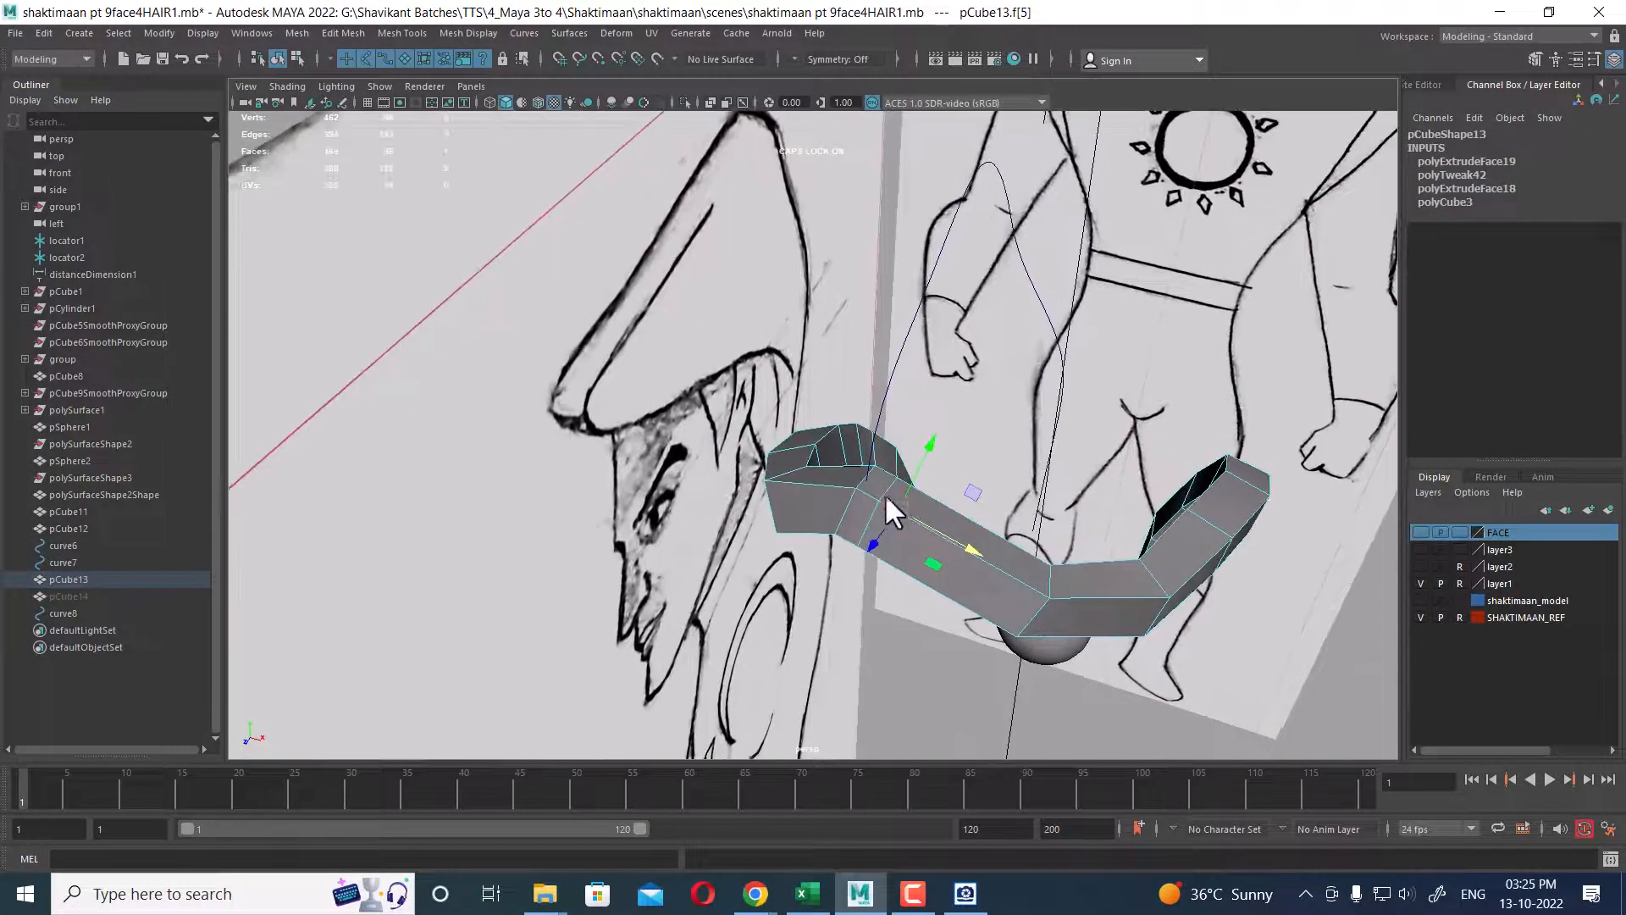
{"action": "scroll", "coordinate": [884, 495], "scroll_direction": "up", "scroll_amount": 1}
{"action": "left_click", "coordinate": [884, 494]}
{"action": "left_click_drag", "start_coordinate": [943, 495], "coordinate": [928, 410], "text": "alt"}
{"action": "left_click", "coordinate": [923, 361], "text": "shift"}
{"action": "right_click_drag", "start_coordinate": [969, 307], "coordinate": [964, 361], "text": "shift"}
{"action": "left_click_drag", "start_coordinate": [962, 457], "coordinate": [859, 460], "text": "alt"}
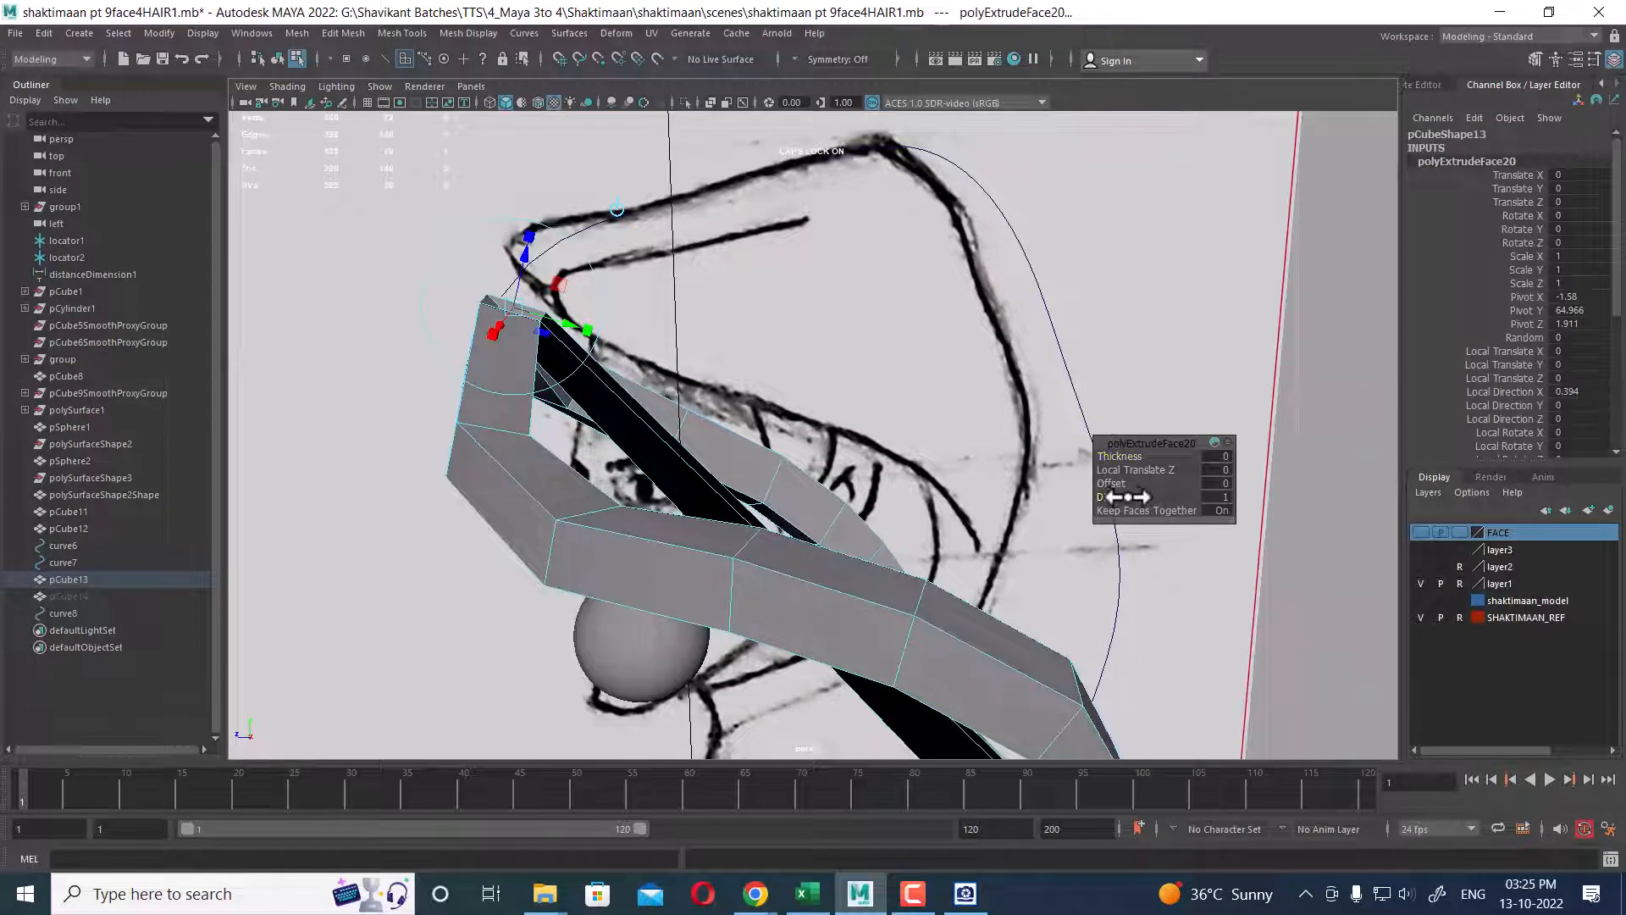
- Set the extrusion's divisions to 8 so the new strand follows the curve over the head
{"action": "left_click_drag", "start_coordinate": [1126, 497], "coordinate": [1172, 489]}
{"action": "right_click_drag", "start_coordinate": [1006, 594], "coordinate": [729, 584], "text": "alt"}
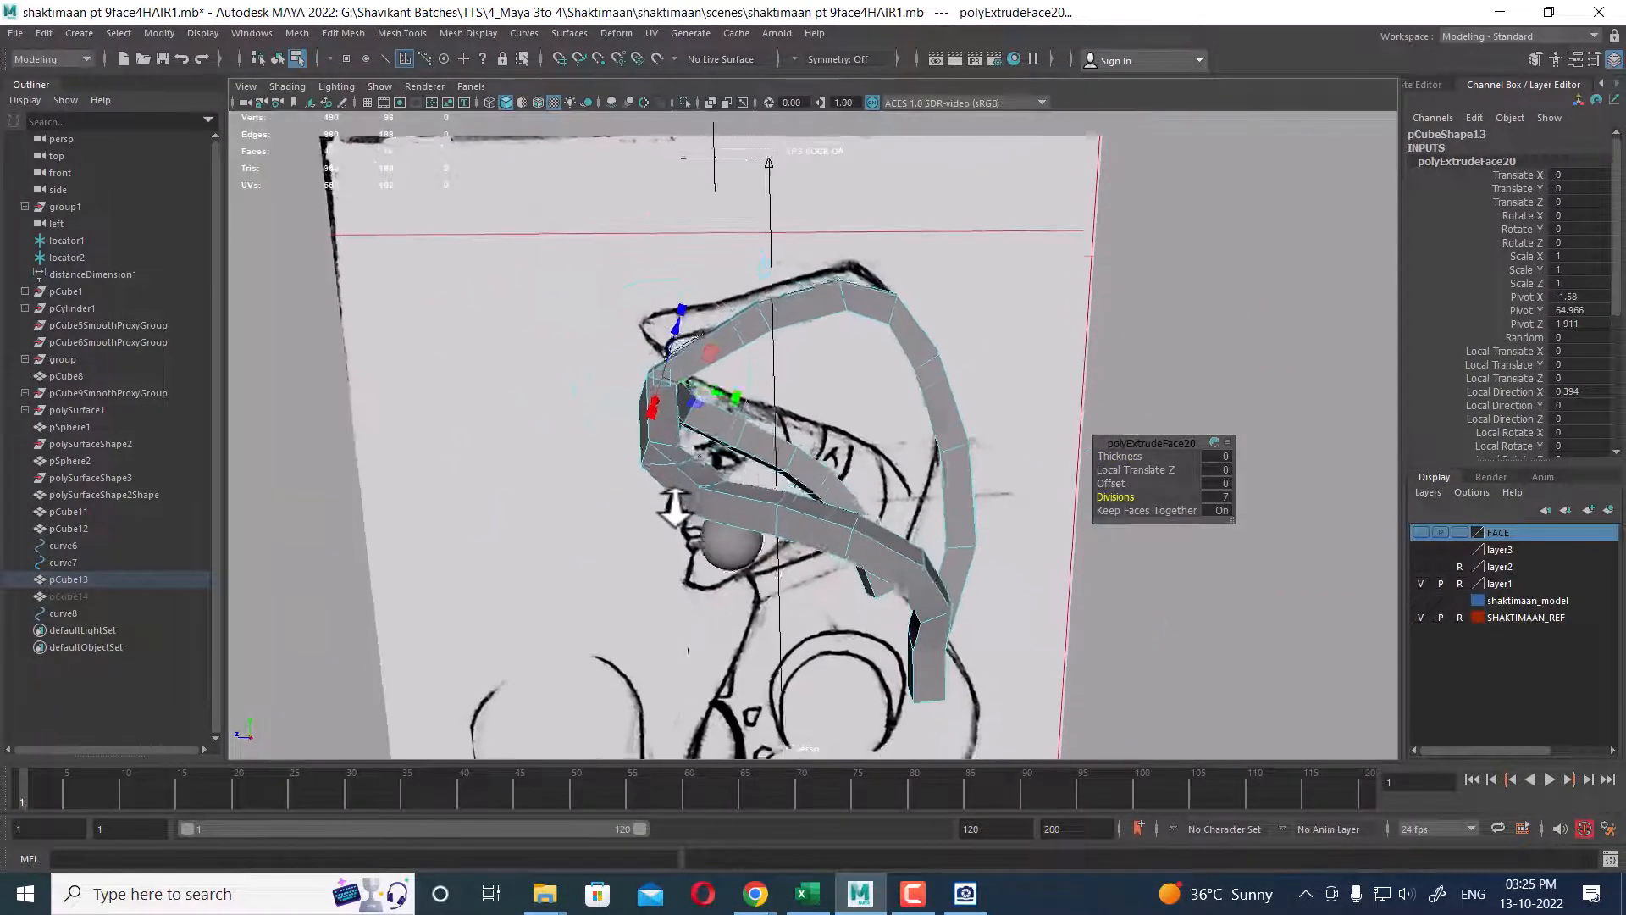
{"action": "left_click_drag", "start_coordinate": [729, 584], "coordinate": [644, 576], "text": "alt"}
{"action": "right_click_drag", "start_coordinate": [644, 576], "coordinate": [690, 574], "text": "alt"}
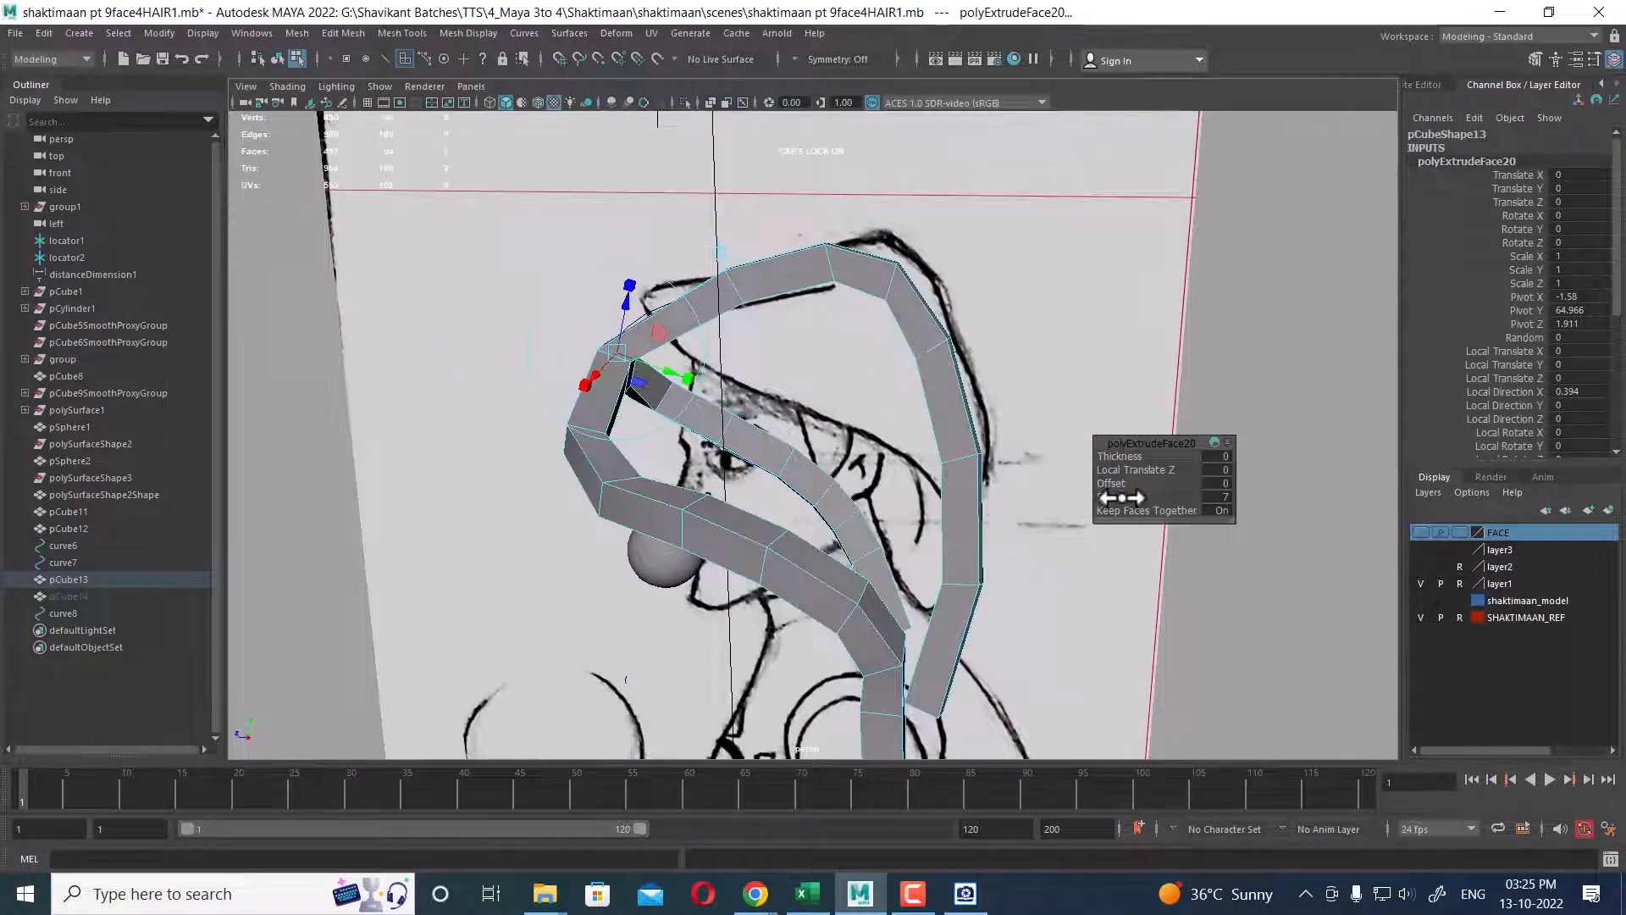
{"action": "left_click_drag", "start_coordinate": [1123, 498], "coordinate": [1126, 497]}
{"action": "mouse_move", "coordinate": [934, 581]}
{"action": "left_mouse_down", "text": "alt"}
{"action": "mouse_move", "coordinate": [745, 508]}
{"action": "mouse_move", "coordinate": [809, 559]}
{"action": "mouse_move", "coordinate": [929, 552]}
{"action": "mouse_move", "coordinate": [857, 509]}
{"action": "mouse_move", "coordinate": [799, 508]}
{"action": "mouse_move", "coordinate": [799, 576]}
{"action": "mouse_move", "coordinate": [723, 610]}
{"action": "left_mouse_up", "text": "alt"}
{"action": "right_click_drag", "start_coordinate": [722, 610], "coordinate": [770, 669], "text": "alt"}
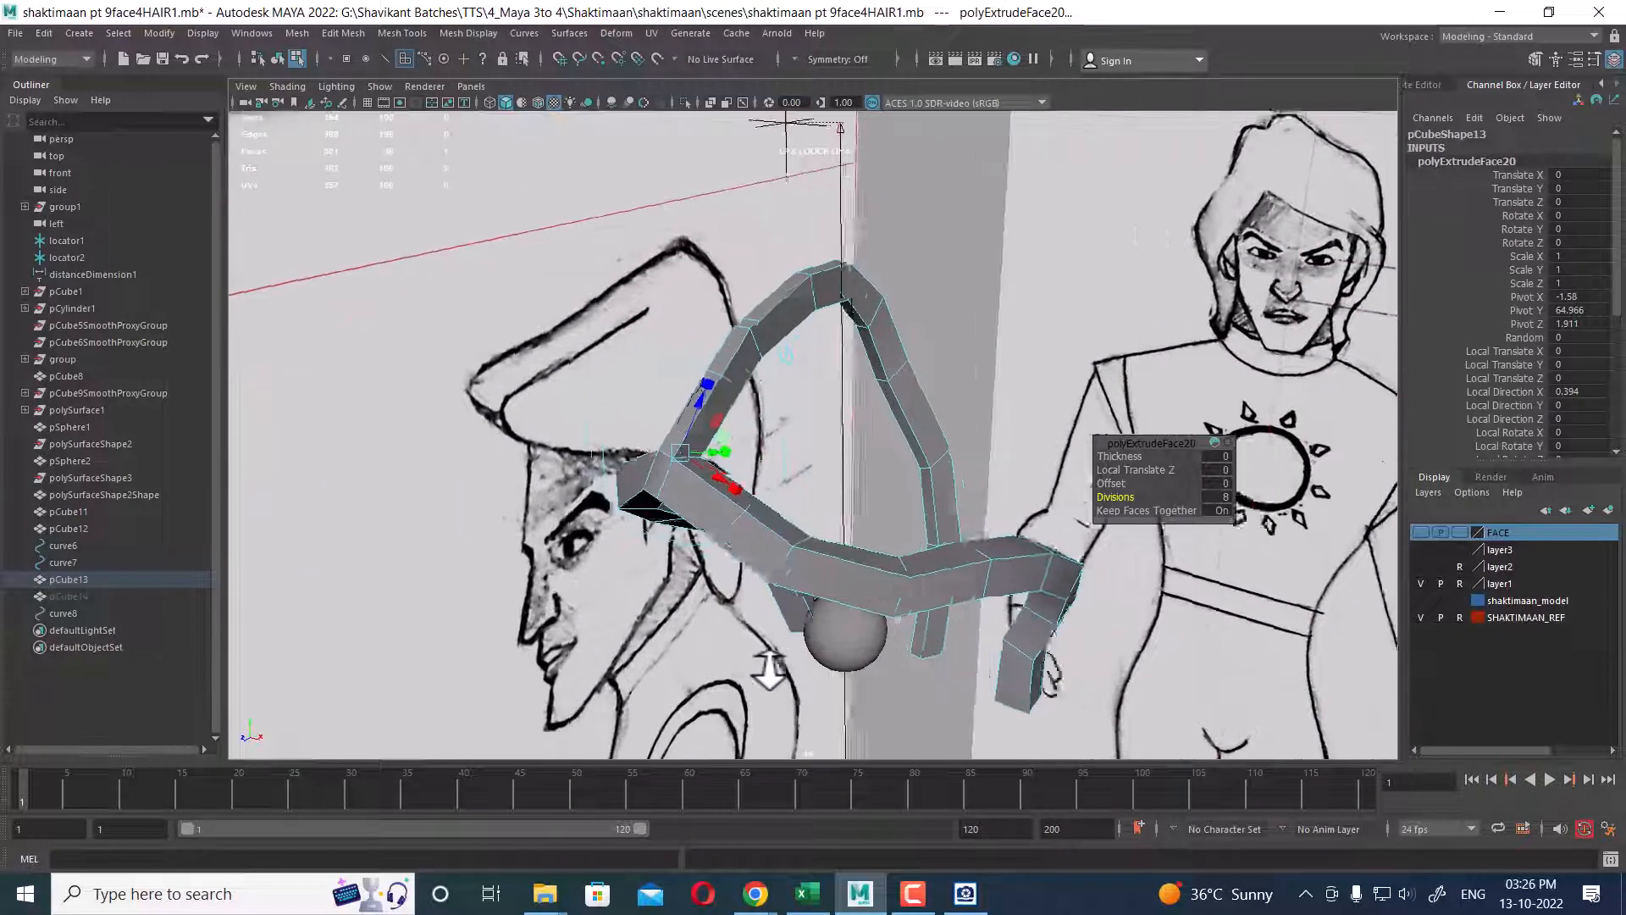
- Examine the extruded over-head strand in the perspective view and against the hair outline in the front view
{"action": "left_click_drag", "start_coordinate": [770, 668], "coordinate": [734, 581], "text": "alt"}
{"action": "right_click_drag", "start_coordinate": [734, 581], "coordinate": [809, 584], "text": "alt"}
{"action": "left_click_drag", "start_coordinate": [810, 585], "coordinate": [766, 552], "text": "alt"}
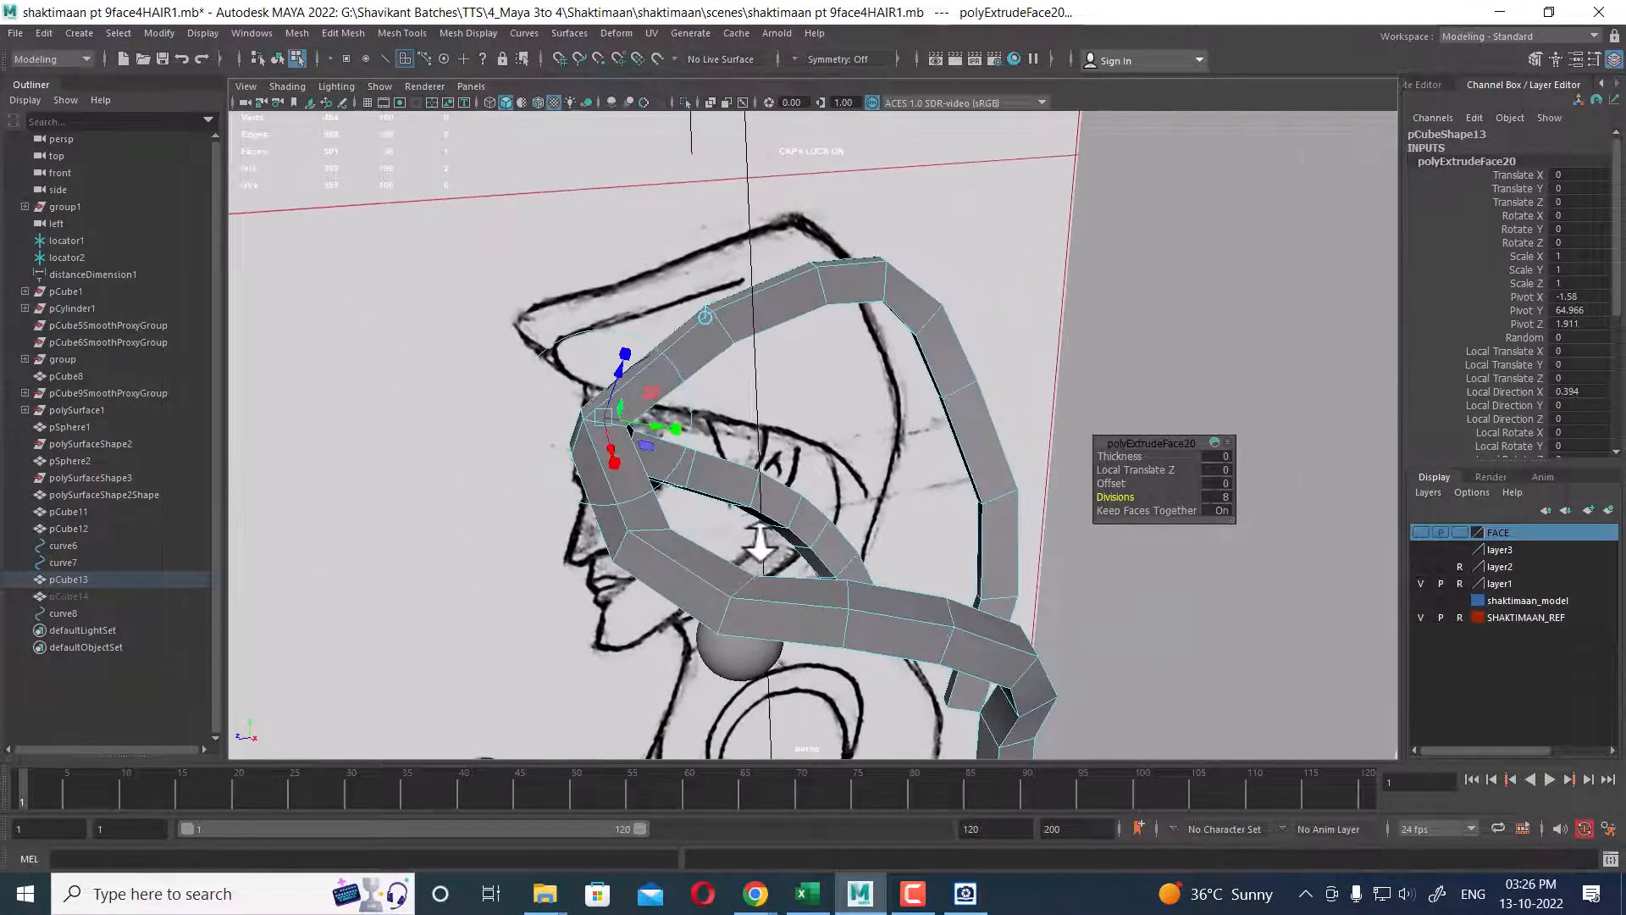
{"action": "middle_click_drag", "start_coordinate": [775, 542], "coordinate": [853, 486], "text": "alt"}
{"action": "left_click_drag", "start_coordinate": [853, 487], "coordinate": [874, 519], "text": "alt"}
{"action": "middle_click_drag", "start_coordinate": [875, 519], "coordinate": [874, 510], "text": "alt"}
{"action": "key", "text": "space"}
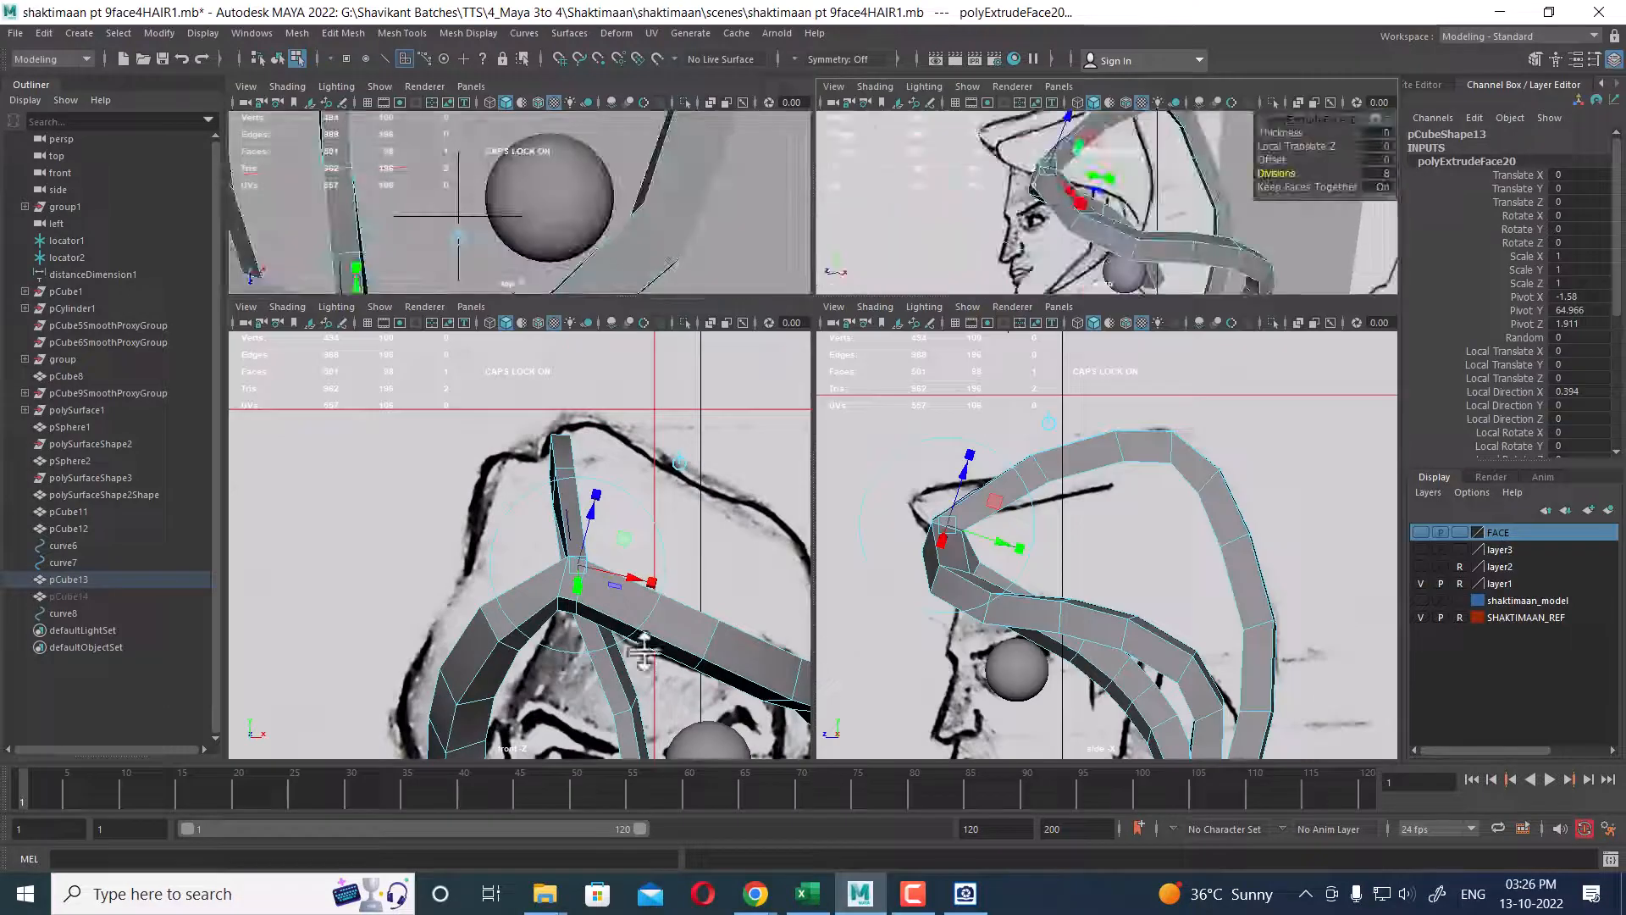
{"action": "middle_click", "coordinate": [643, 652]}
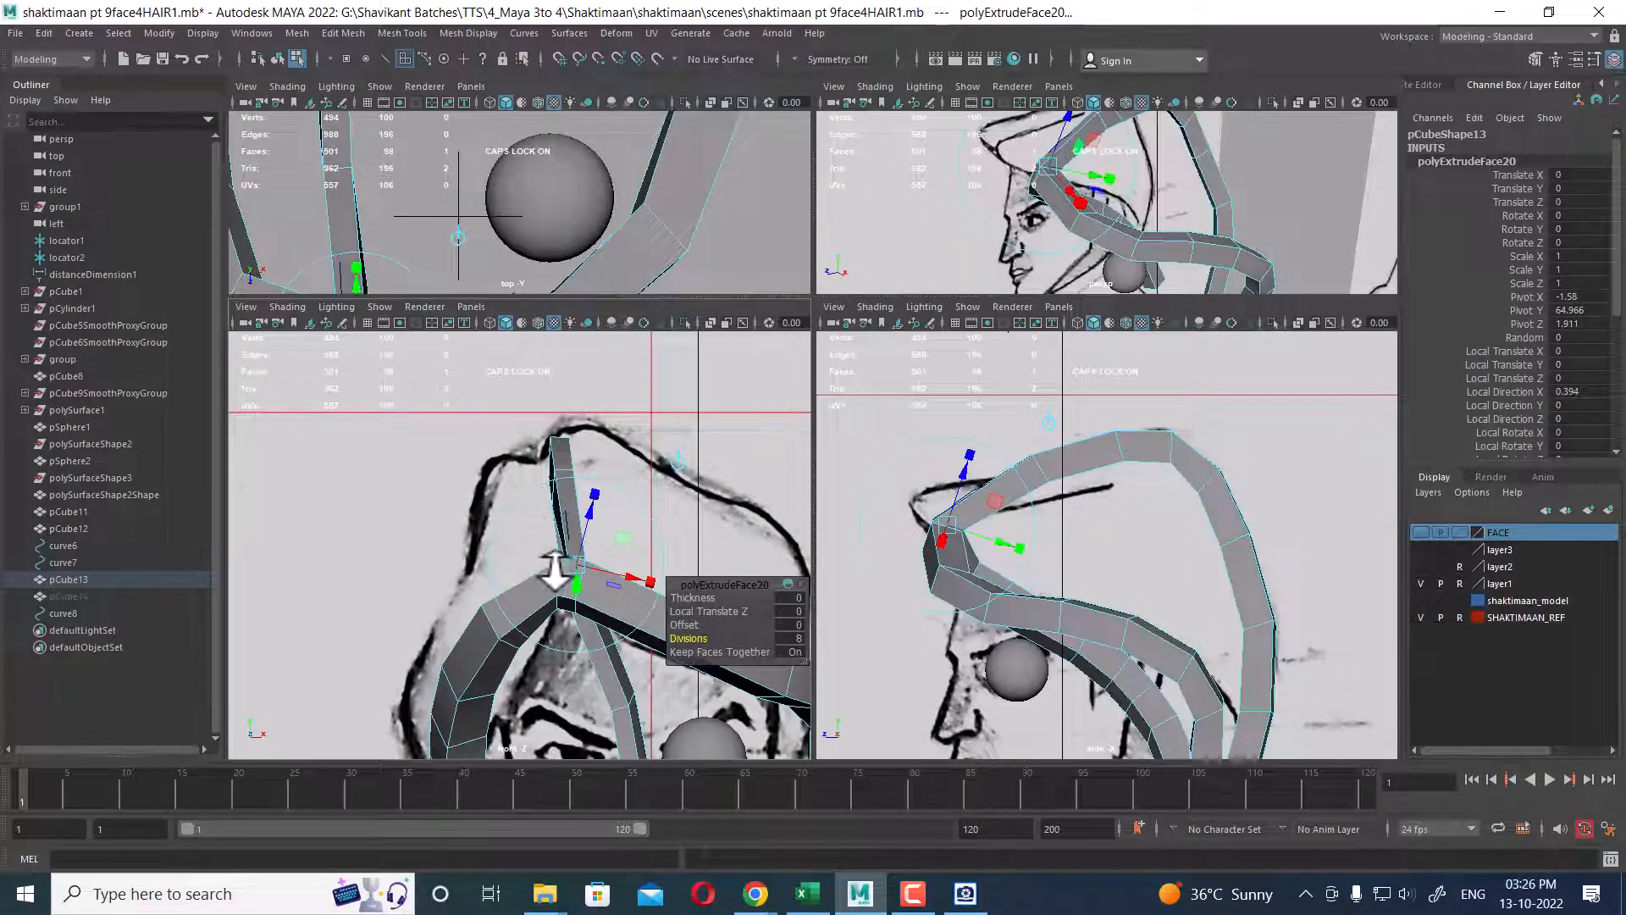
{"action": "mouse_move", "coordinate": [658, 532]}
{"action": "middle_mouse_down", "text": "alt"}
{"action": "mouse_move", "coordinate": [518, 440]}
{"action": "mouse_move", "coordinate": [578, 485]}
{"action": "middle_mouse_up", "text": "alt"}
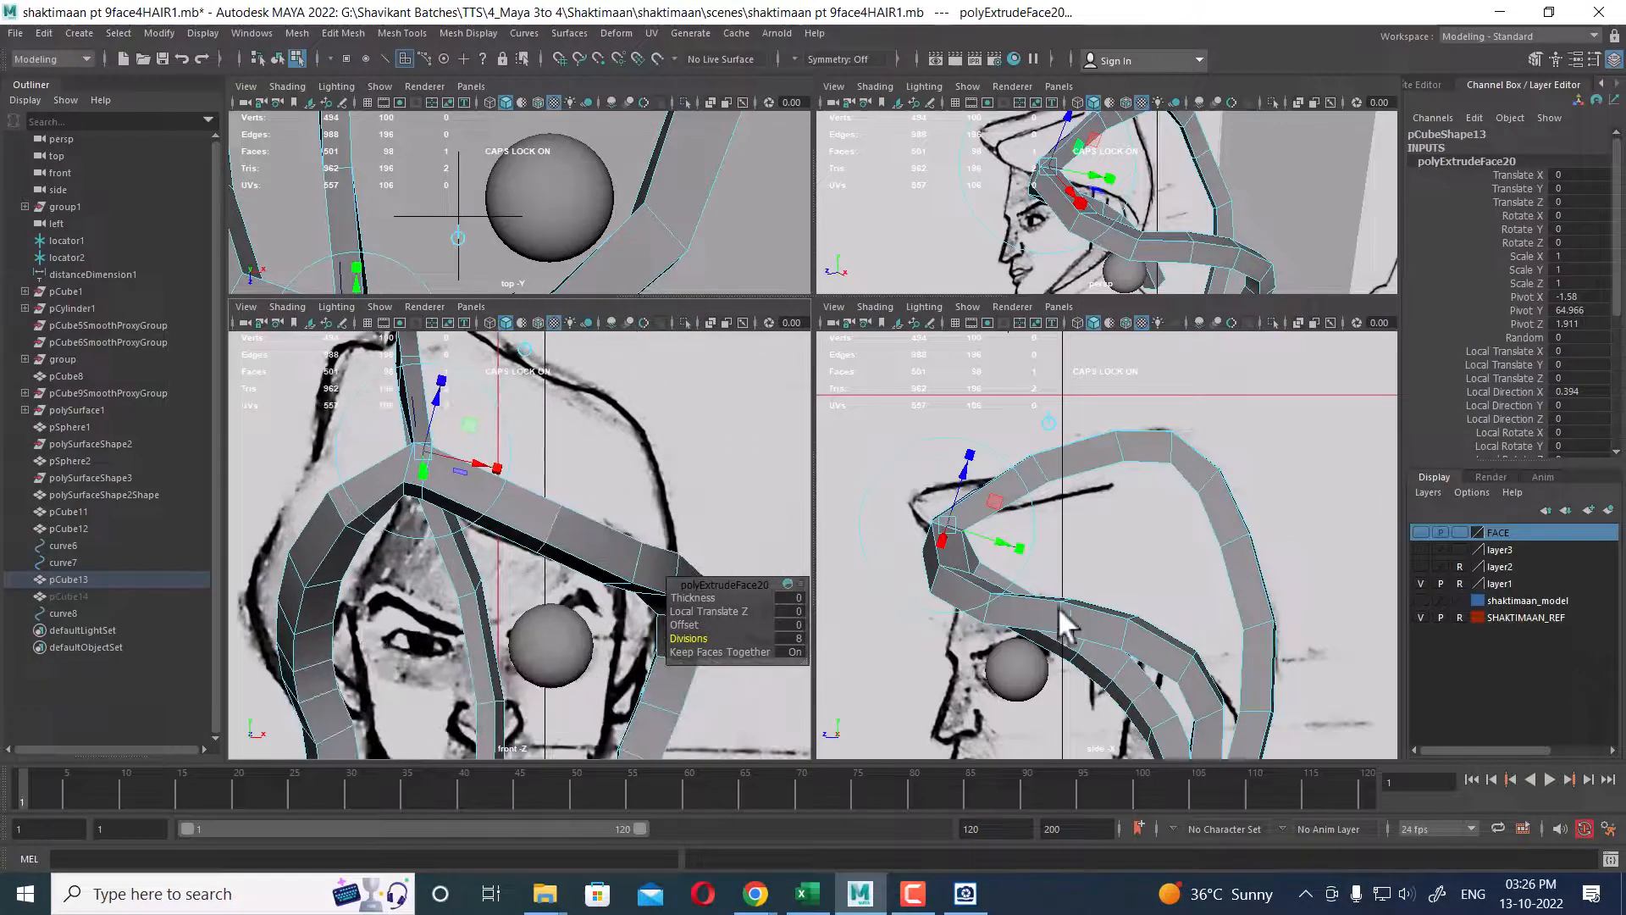
{"action": "middle_click_drag", "start_coordinate": [461, 544], "coordinate": [430, 520], "text": "alt"}
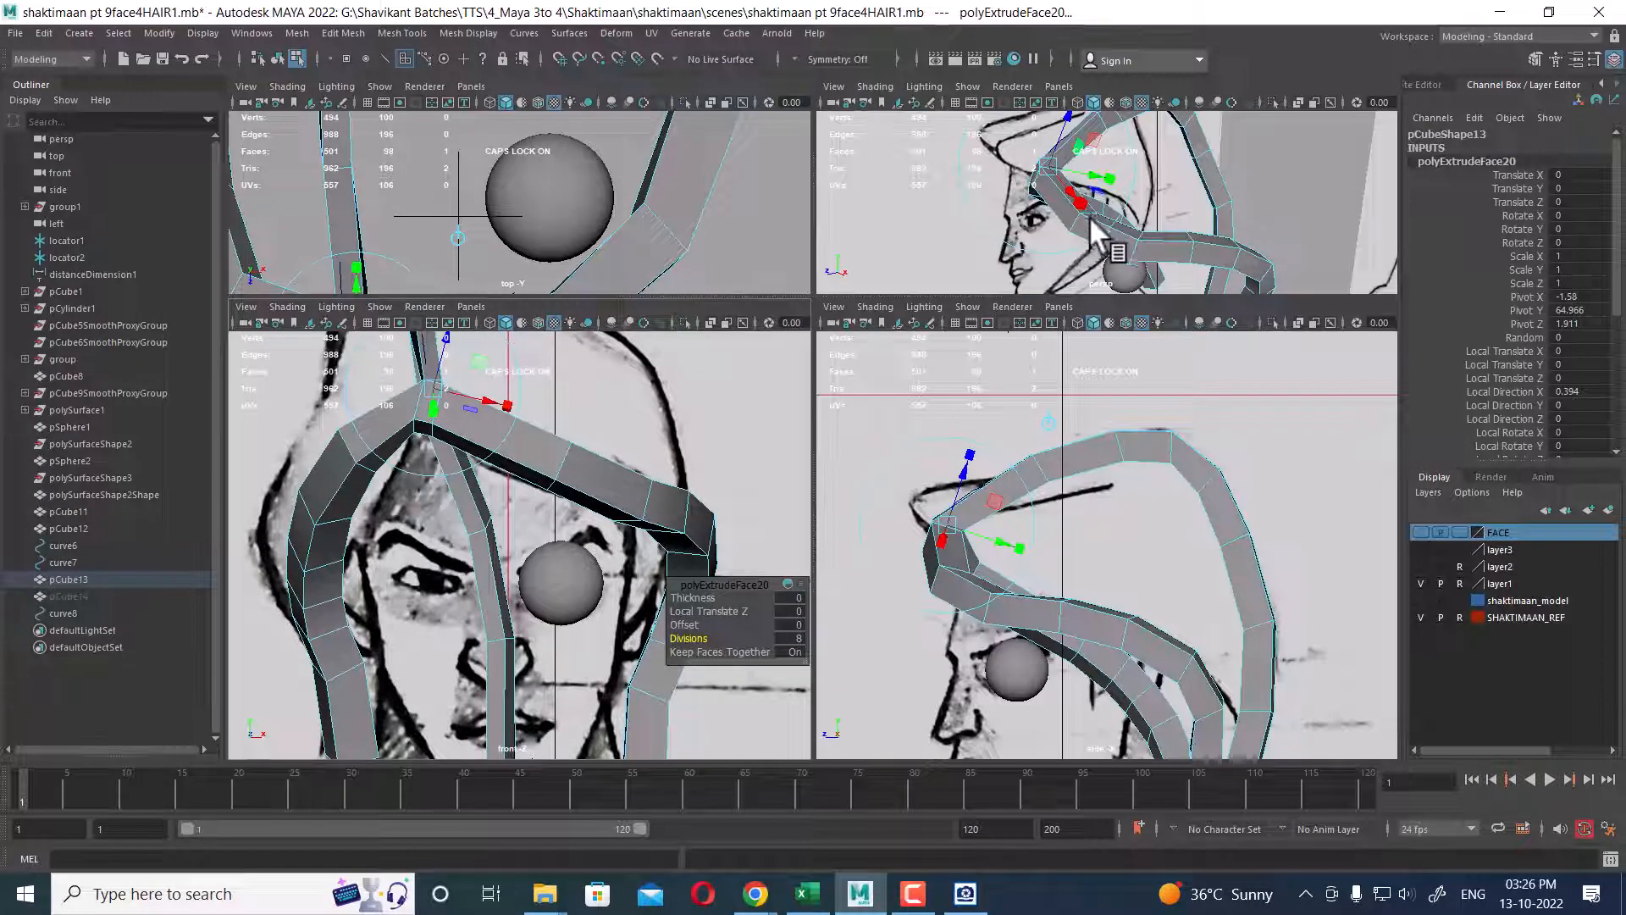
- Select the strip of upper faces along the long side strand down to its end and delete it
{"action": "key", "text": "space"}
{"action": "left_click_drag", "start_coordinate": [929, 428], "coordinate": [886, 545], "text": "alt"}
{"action": "middle_click_drag", "start_coordinate": [886, 545], "coordinate": [948, 476], "text": "alt"}
{"action": "scroll", "coordinate": [962, 486], "scroll_direction": "up", "scroll_amount": 2}
{"action": "right_click_drag", "start_coordinate": [931, 410], "coordinate": [937, 454]}
{"action": "left_click", "coordinate": [937, 454]}
{"action": "left_click_drag", "start_coordinate": [972, 449], "coordinate": [820, 500], "text": "alt"}
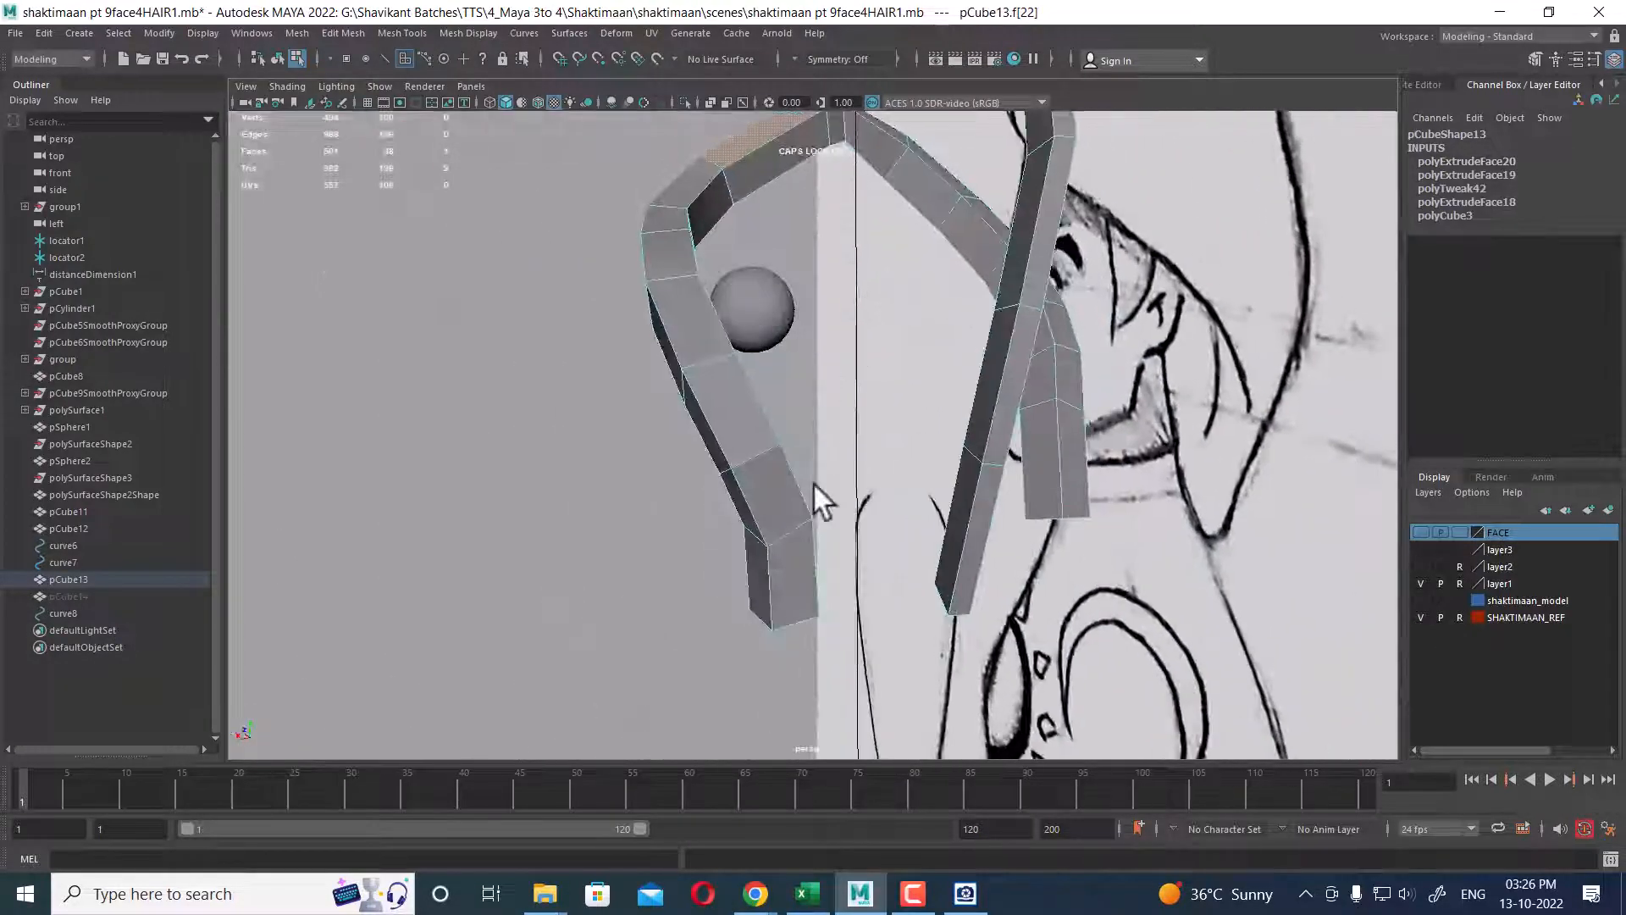
{"action": "double_click", "coordinate": [798, 572]}
{"action": "left_click_drag", "start_coordinate": [831, 563], "coordinate": [1022, 490], "text": "alt"}
- Select the strip of faces on the over-head strand that faces the side strand and delete it
{"action": "left_click_drag", "start_coordinate": [932, 333], "coordinate": [784, 441], "text": "alt"}
{"action": "left_click", "coordinate": [945, 378]}
{"action": "left_click", "coordinate": [712, 352]}
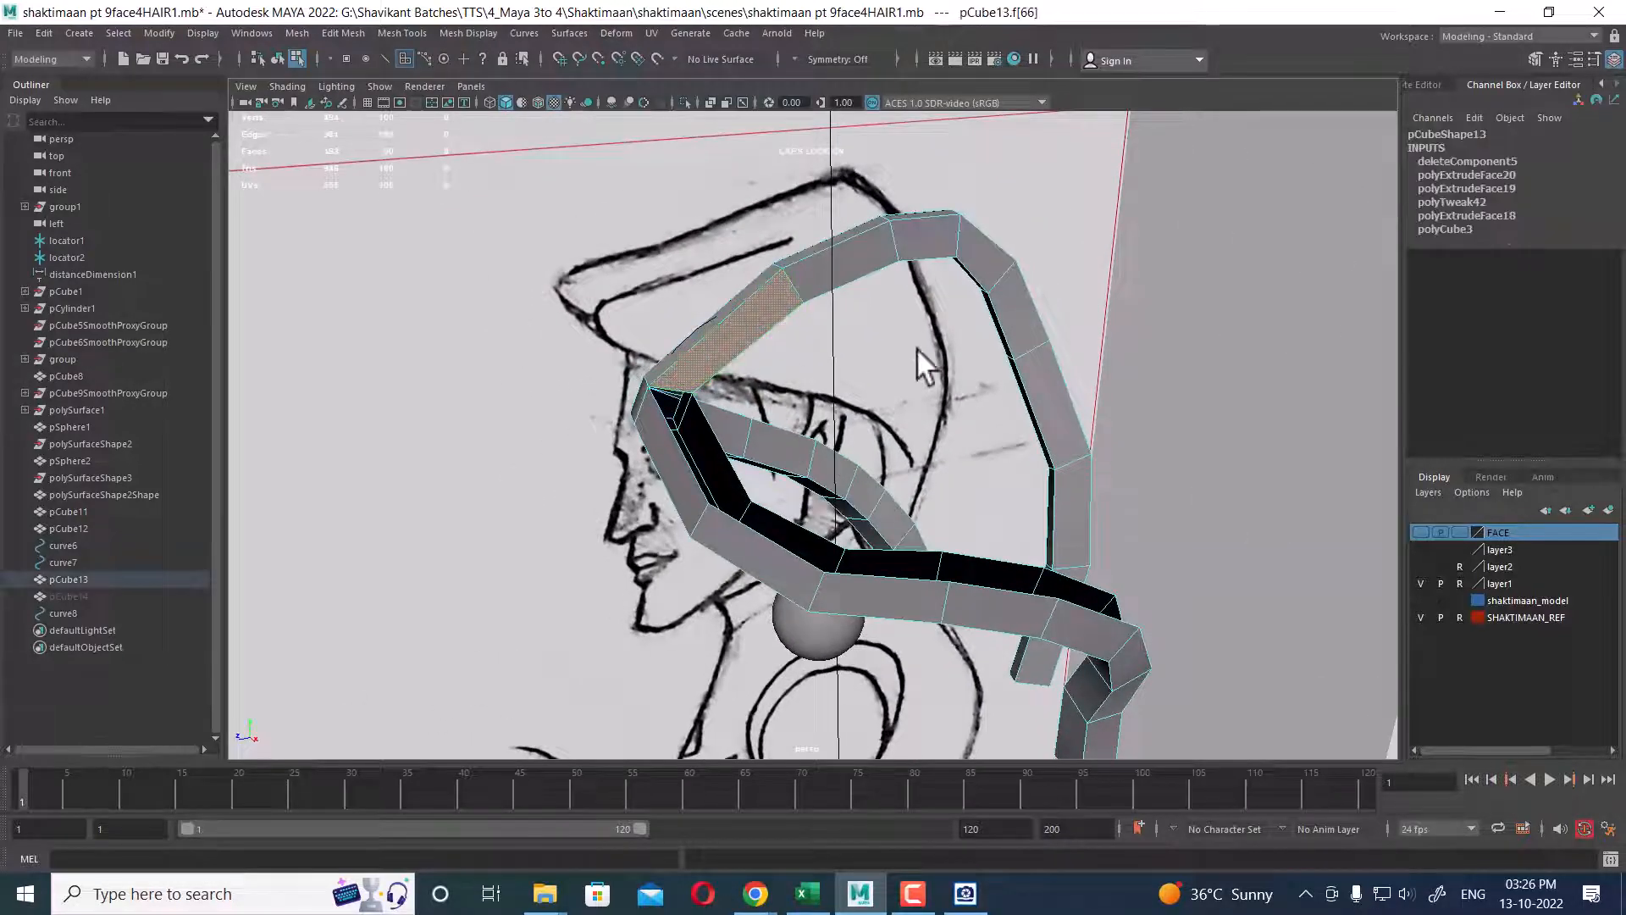
{"action": "left_click_drag", "start_coordinate": [917, 347], "coordinate": [1025, 465], "text": "alt"}
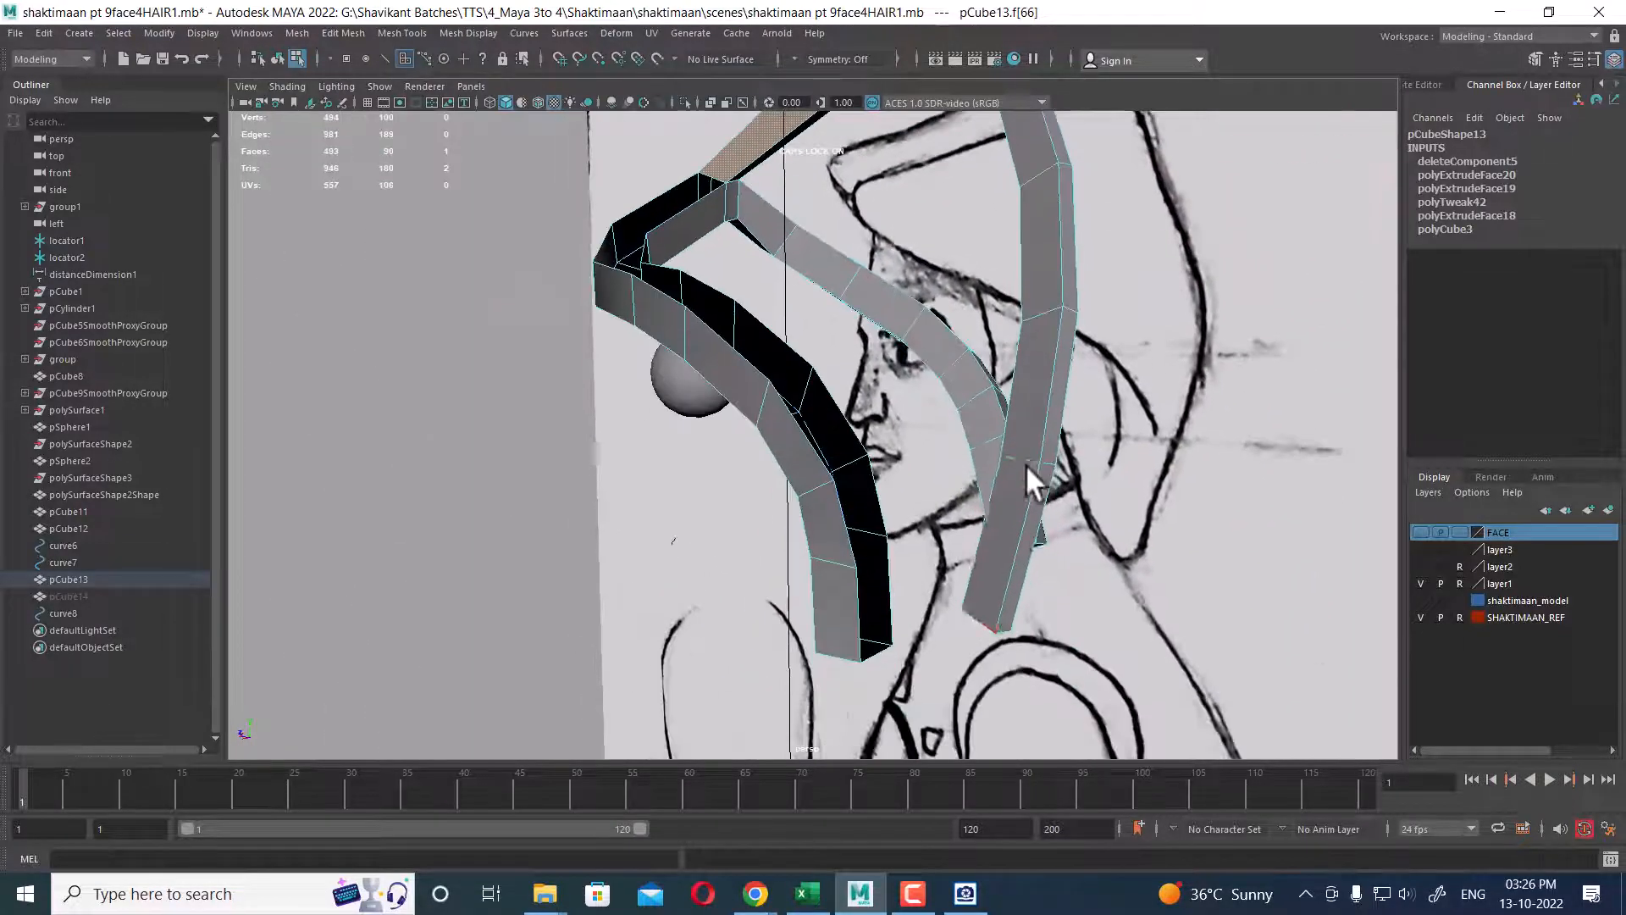
{"action": "double_click", "coordinate": [993, 544], "text": "shift"}
{"action": "key", "text": "Delete"}
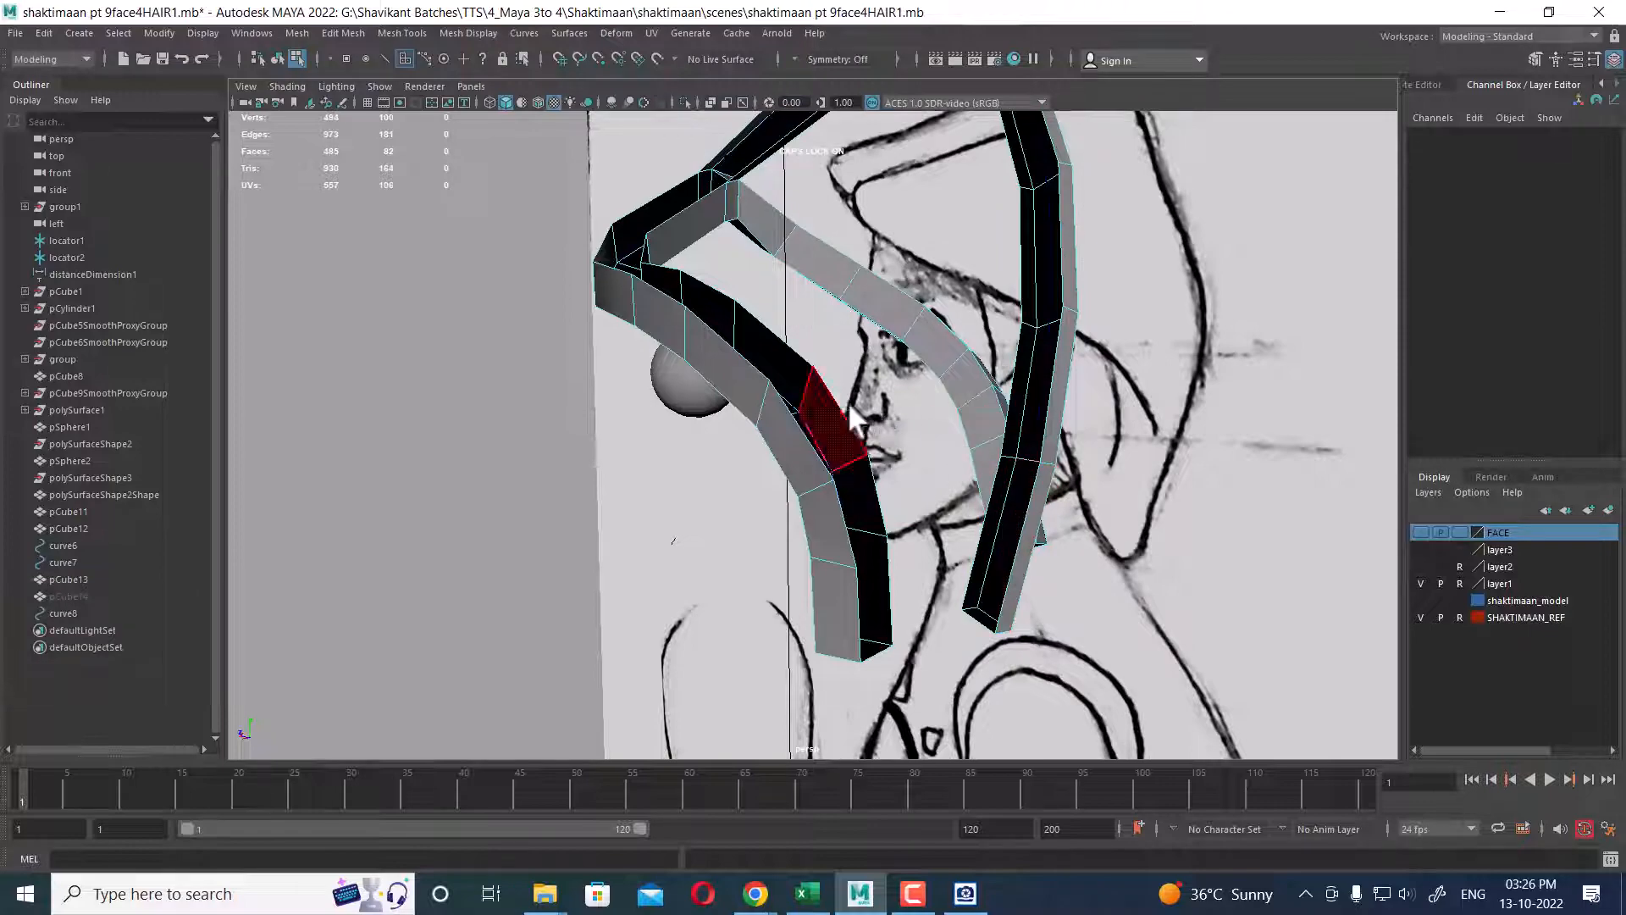
{"action": "left_click_drag", "start_coordinate": [830, 432], "coordinate": [871, 458], "text": "alt"}
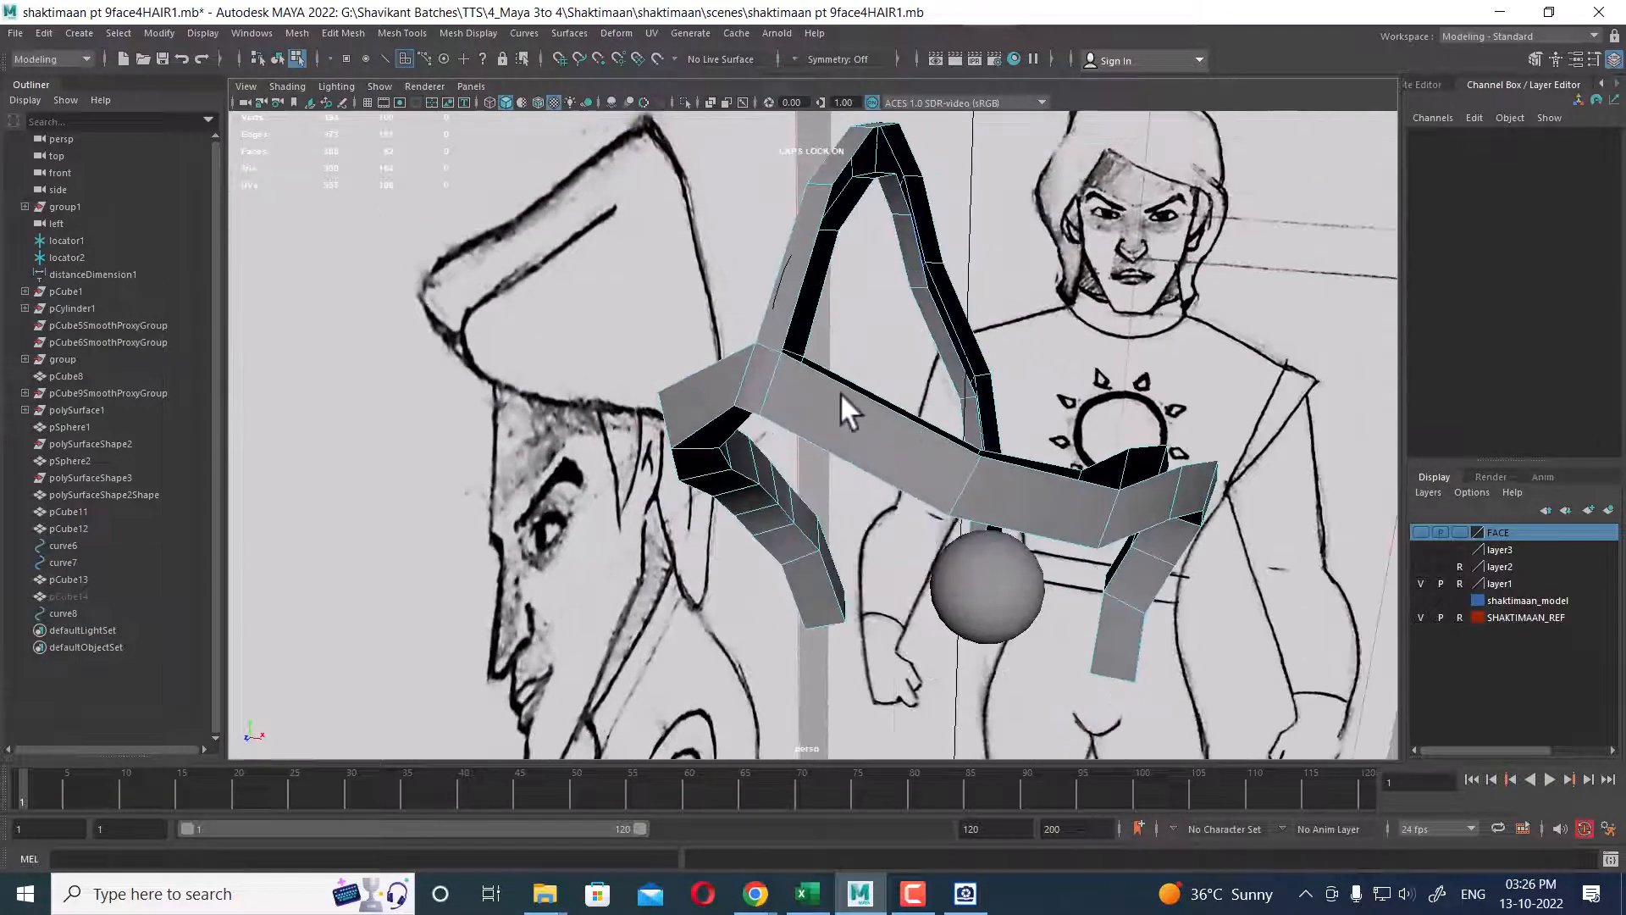
{"action": "mouse_move", "coordinate": [830, 205]}
{"action": "left_mouse_down", "text": "alt"}
{"action": "mouse_move", "coordinate": [871, 424]}
{"action": "mouse_move", "coordinate": [774, 337]}
{"action": "mouse_move", "coordinate": [837, 331]}
{"action": "mouse_move", "coordinate": [1021, 612]}
{"action": "mouse_move", "coordinate": [1045, 542]}
{"action": "left_mouse_up", "text": "alt"}
{"action": "left_click", "coordinate": [722, 303]}
{"action": "double_click", "coordinate": [1043, 523], "text": "shift"}
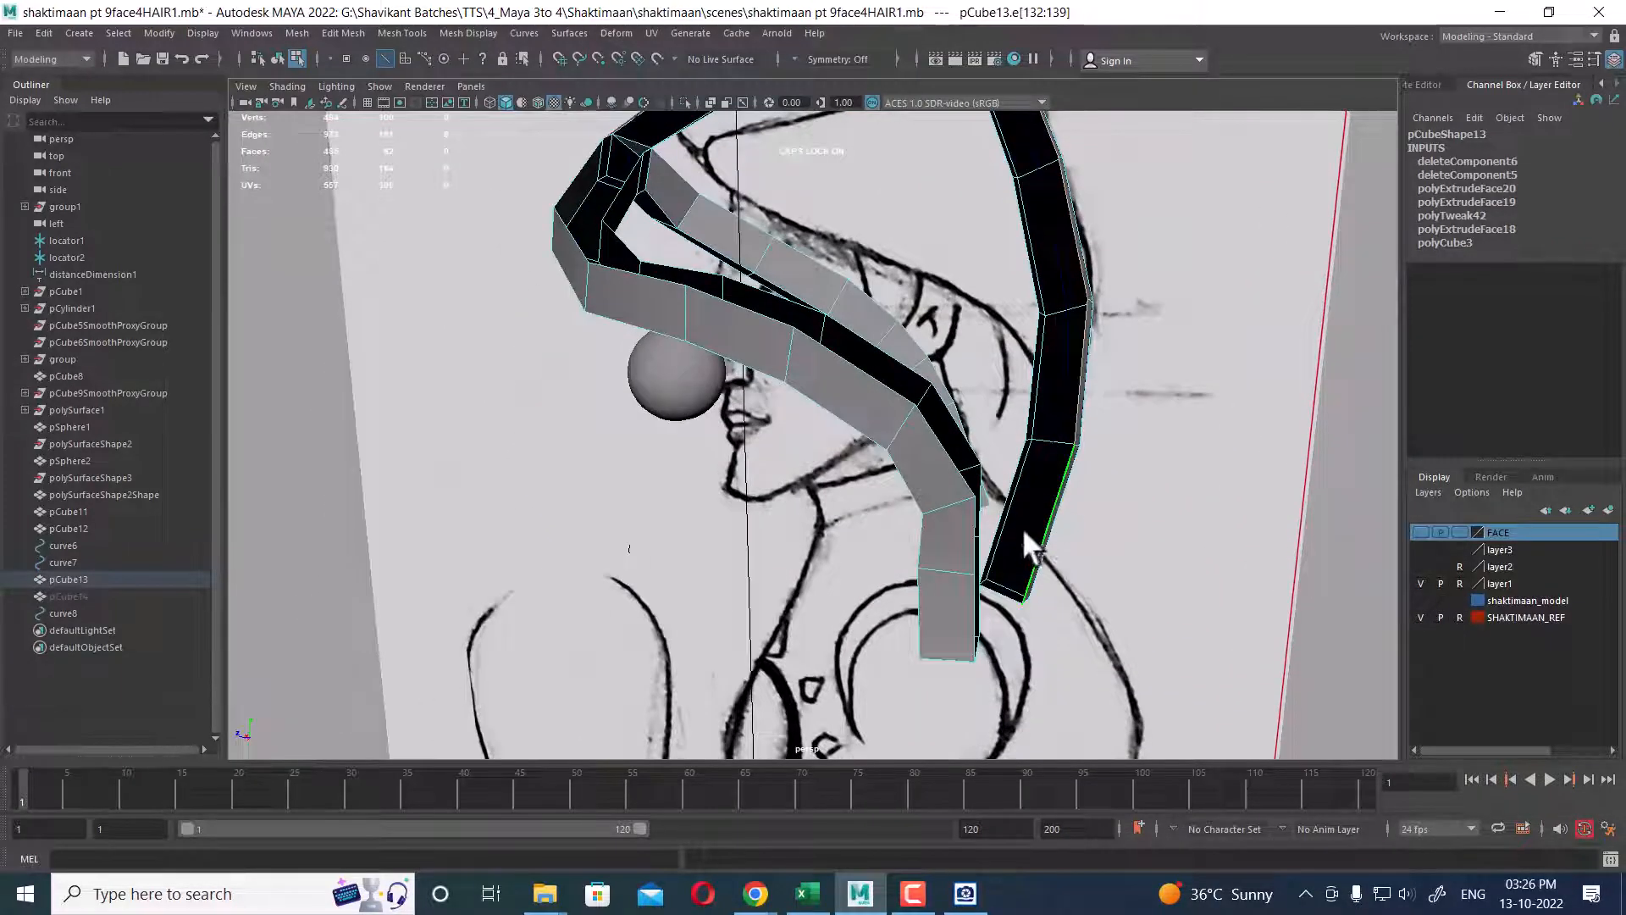
{"action": "mouse_move", "coordinate": [520, 324]}
{"action": "left_mouse_down", "text": "alt"}
{"action": "mouse_move", "coordinate": [748, 429]}
{"action": "mouse_move", "coordinate": [544, 348]}
{"action": "mouse_move", "coordinate": [689, 327]}
{"action": "mouse_move", "coordinate": [842, 389]}
{"action": "left_mouse_up", "text": "alt"}
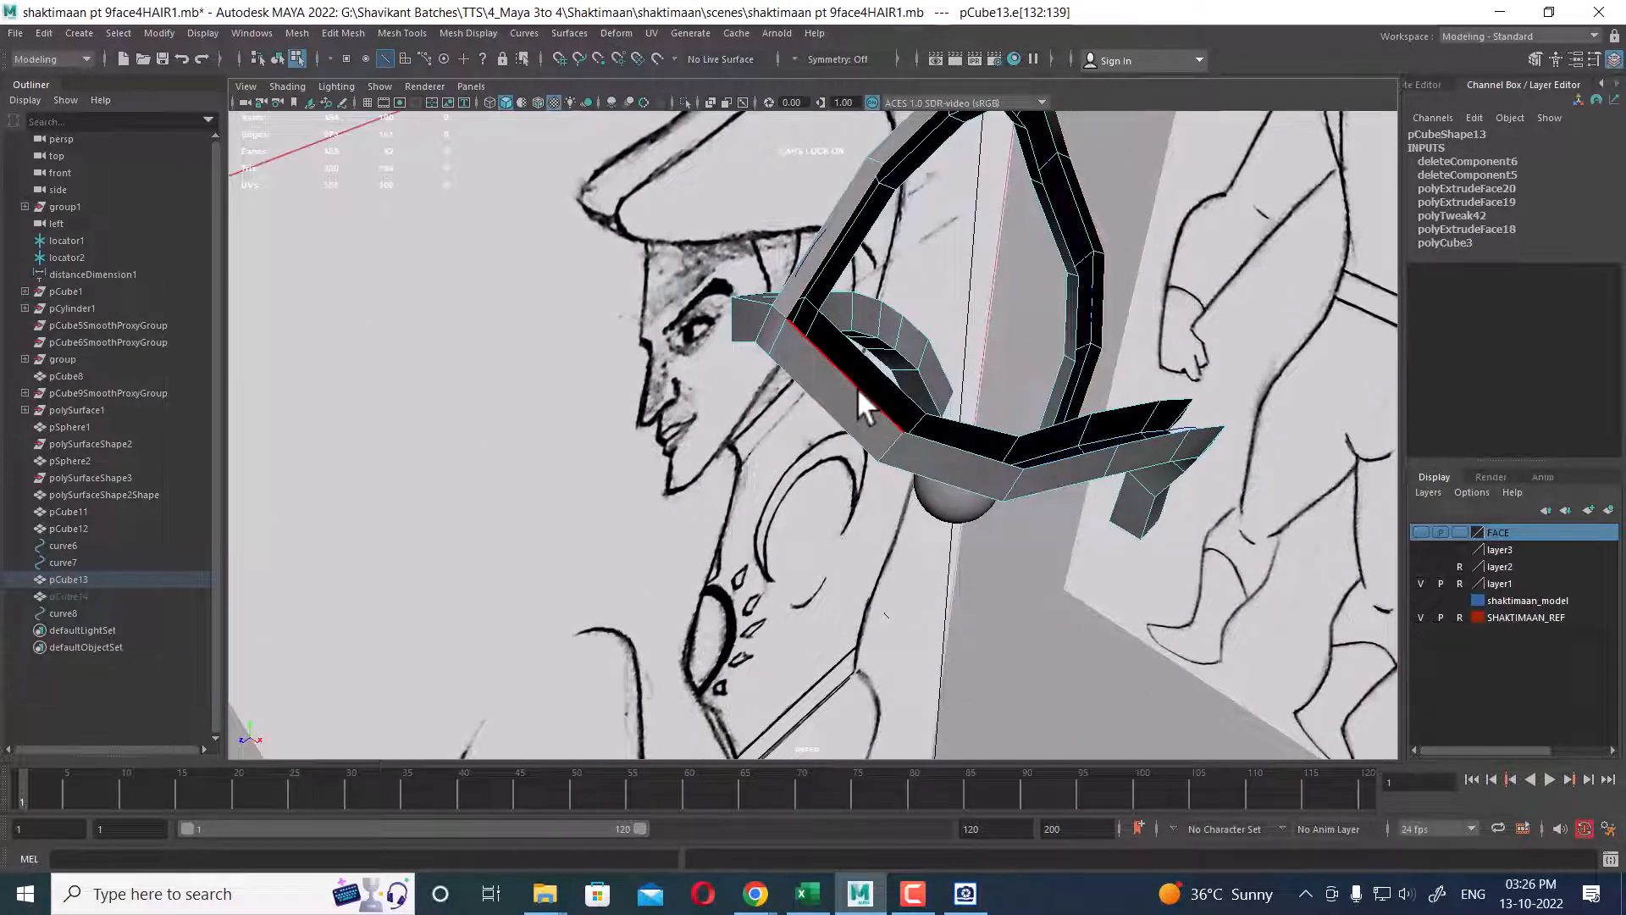
- Select the open border edge rows along the side strand and the over-head strand, leaving out the frontmost edge of each
{"action": "left_click", "coordinate": [857, 388]}
{"action": "left_click_drag", "start_coordinate": [954, 427], "coordinate": [896, 505], "text": "alt"}
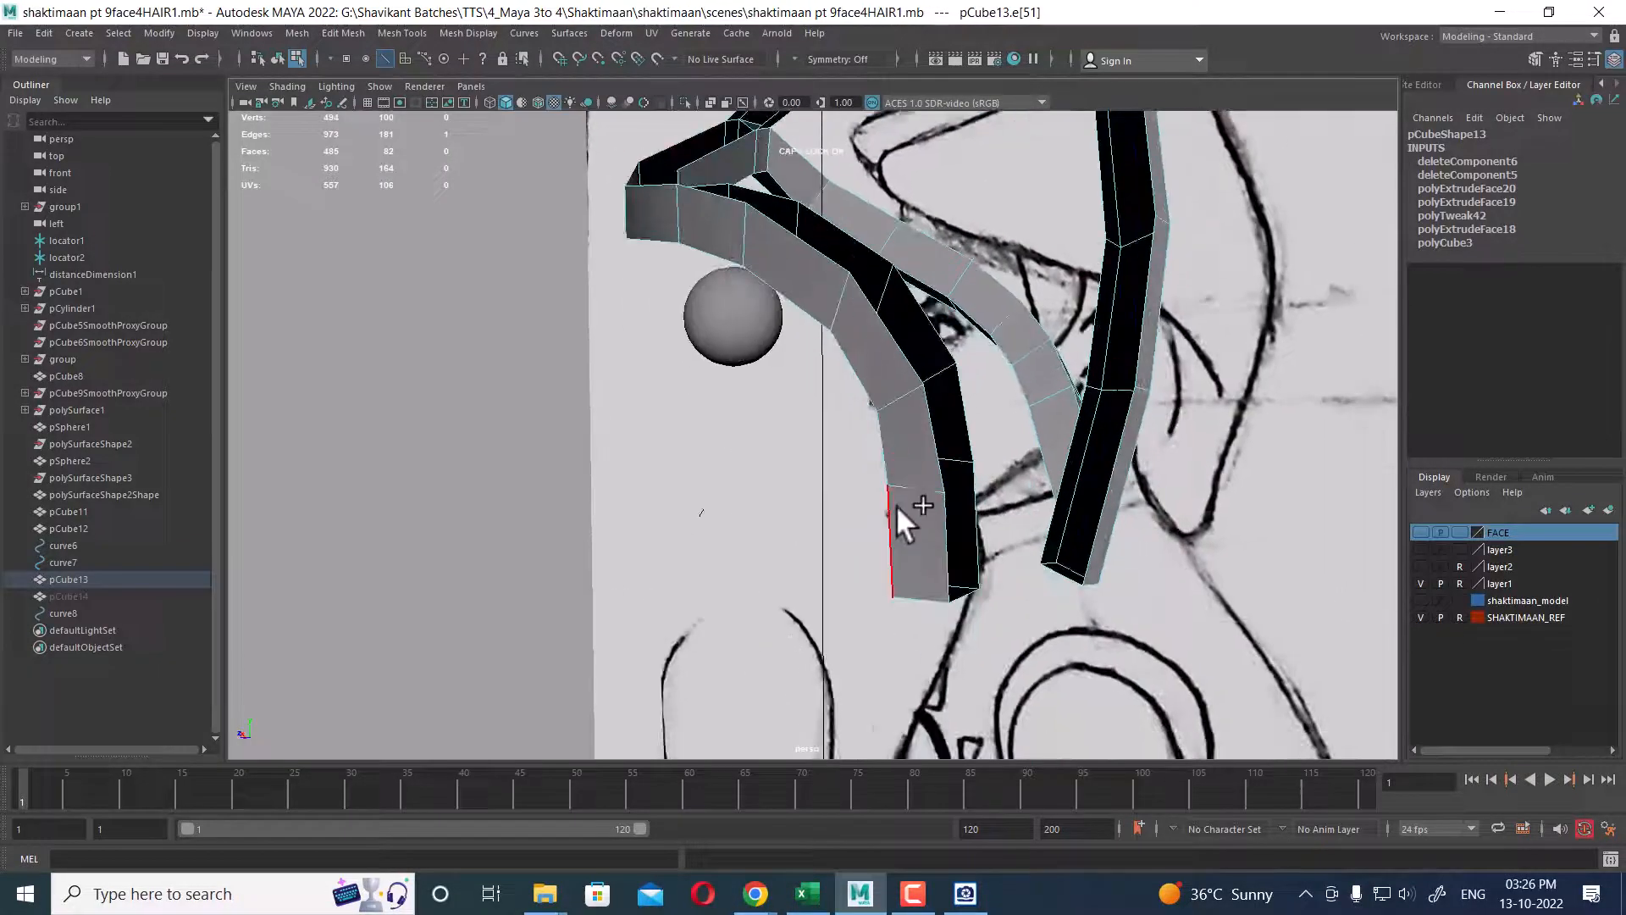
{"action": "double_click", "coordinate": [949, 536], "text": "shift"}
{"action": "mouse_move", "coordinate": [674, 414]}
{"action": "left_mouse_down", "text": "alt"}
{"action": "mouse_move", "coordinate": [761, 493]}
{"action": "mouse_move", "coordinate": [912, 491]}
{"action": "mouse_move", "coordinate": [922, 443]}
{"action": "mouse_move", "coordinate": [827, 444]}
{"action": "mouse_move", "coordinate": [851, 446]}
{"action": "left_mouse_up", "text": "alt"}
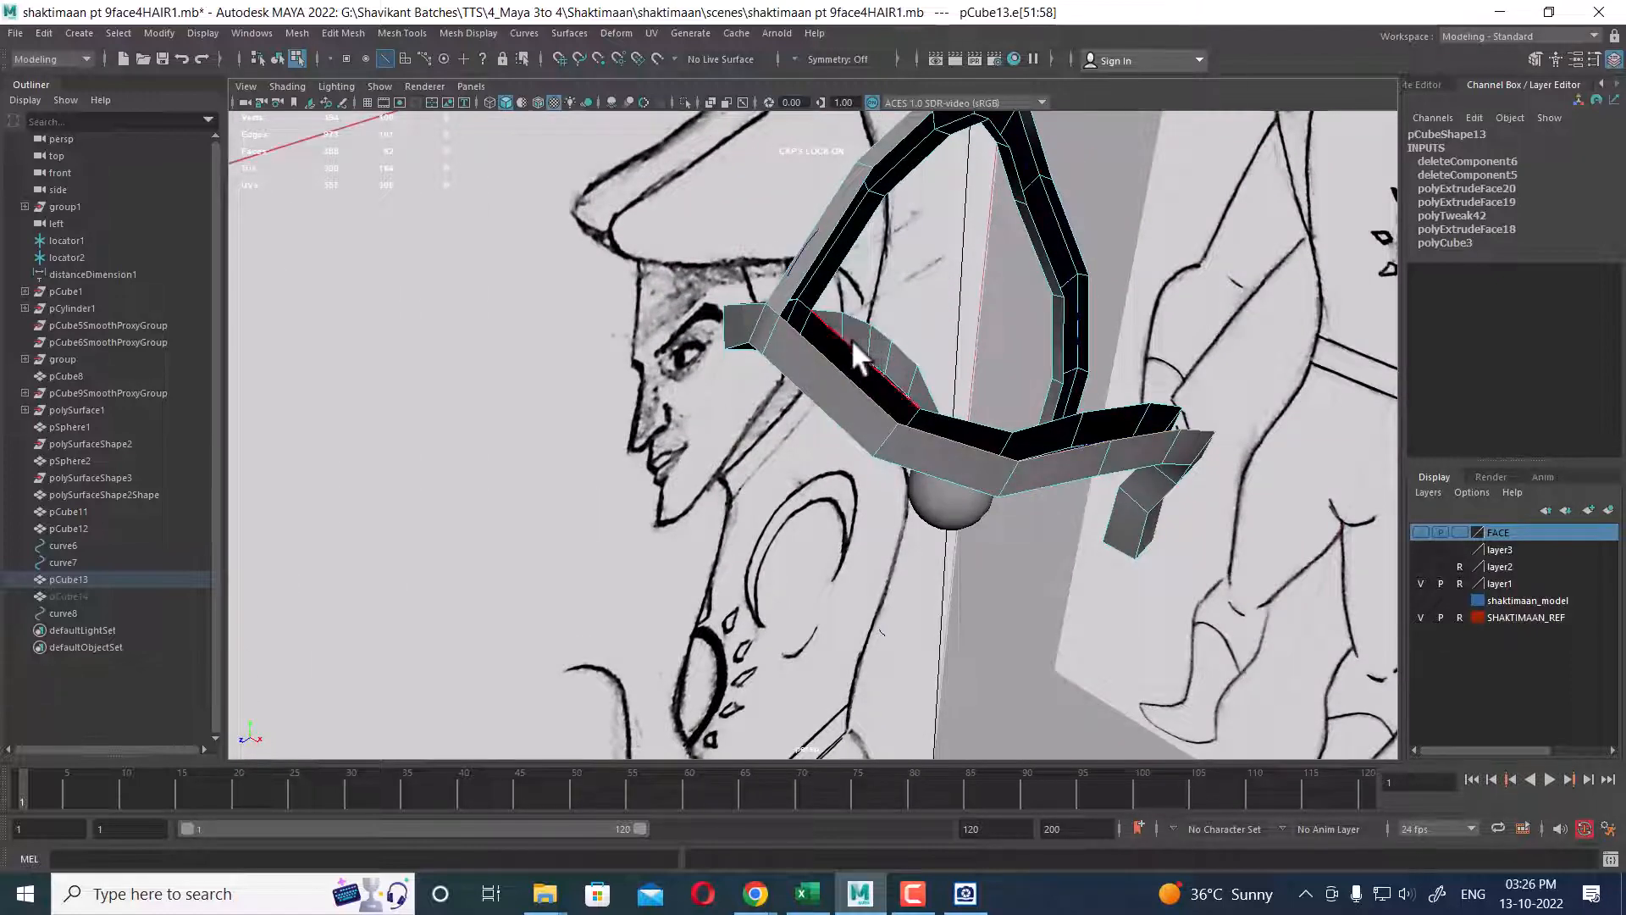
{"action": "left_click", "coordinate": [817, 241], "text": "shift"}
{"action": "mouse_move", "coordinate": [923, 365]}
{"action": "left_mouse_down", "text": "alt"}
{"action": "mouse_move", "coordinate": [822, 347]}
{"action": "mouse_move", "coordinate": [917, 462]}
{"action": "mouse_move", "coordinate": [900, 469]}
{"action": "mouse_move", "coordinate": [826, 411]}
{"action": "mouse_move", "coordinate": [771, 425]}
{"action": "left_mouse_up", "text": "alt"}
{"action": "left_click_drag", "start_coordinate": [565, 507], "coordinate": [567, 508], "text": "ctrl"}
{"action": "left_click_drag", "start_coordinate": [649, 578], "coordinate": [874, 390], "text": "alt"}
- Bridge the two selected edge rows with the Smooth path + curve type and 3 divisions
{"action": "right_click_drag", "start_coordinate": [878, 285], "coordinate": [947, 492], "text": "shift"}
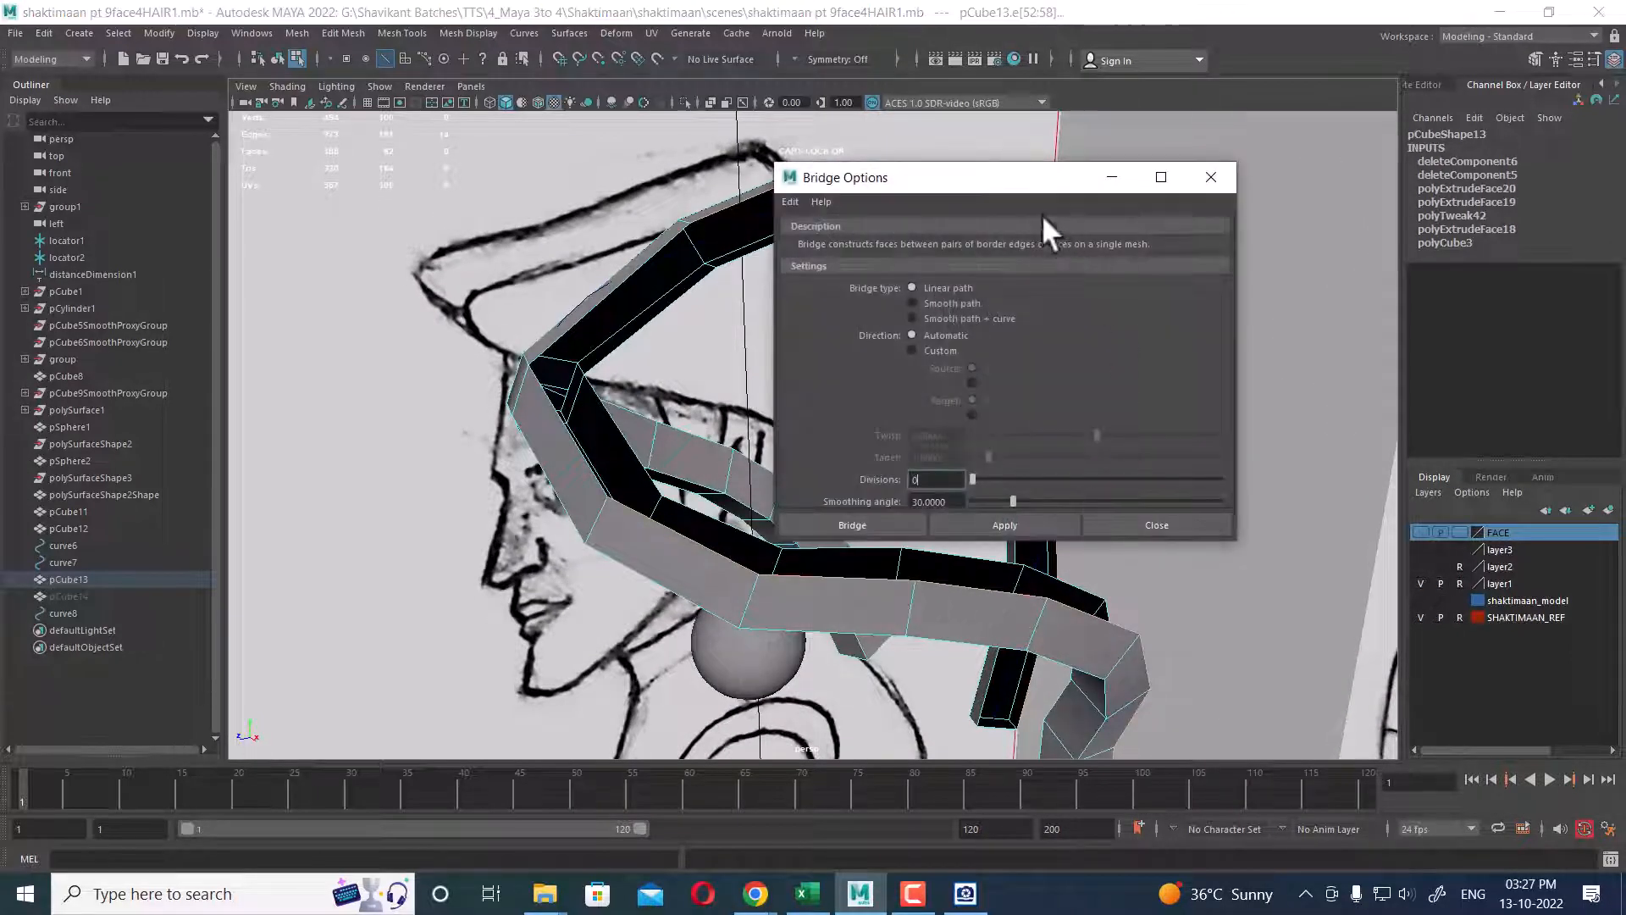
{"action": "left_click_drag", "start_coordinate": [1038, 175], "coordinate": [1257, 124]}
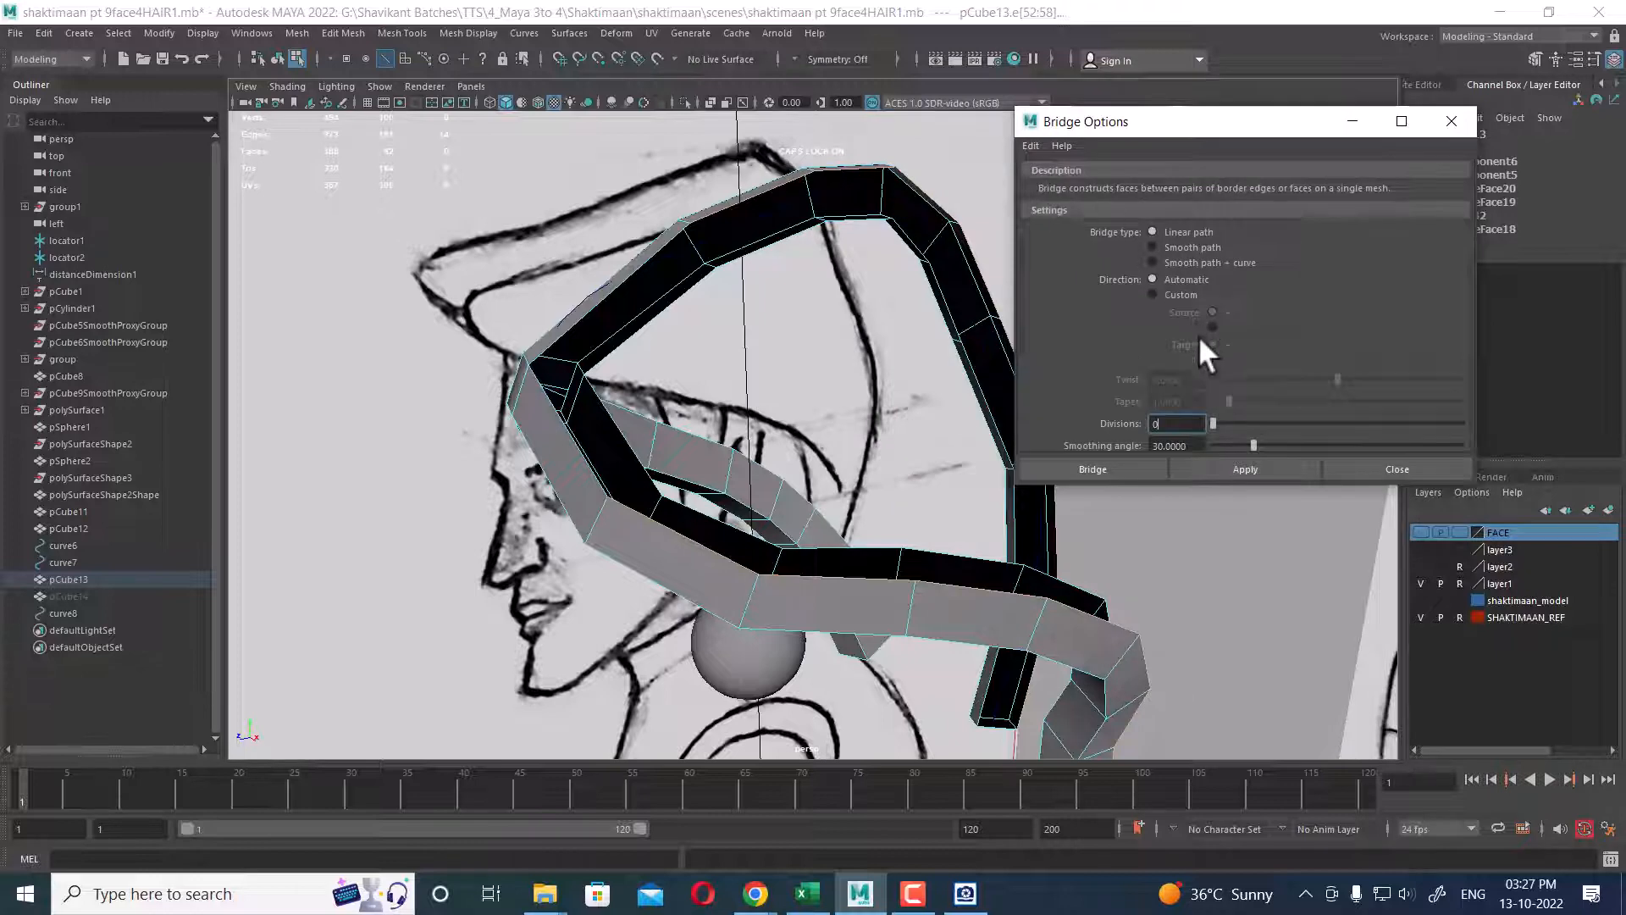
{"action": "left_click", "coordinate": [1186, 262]}
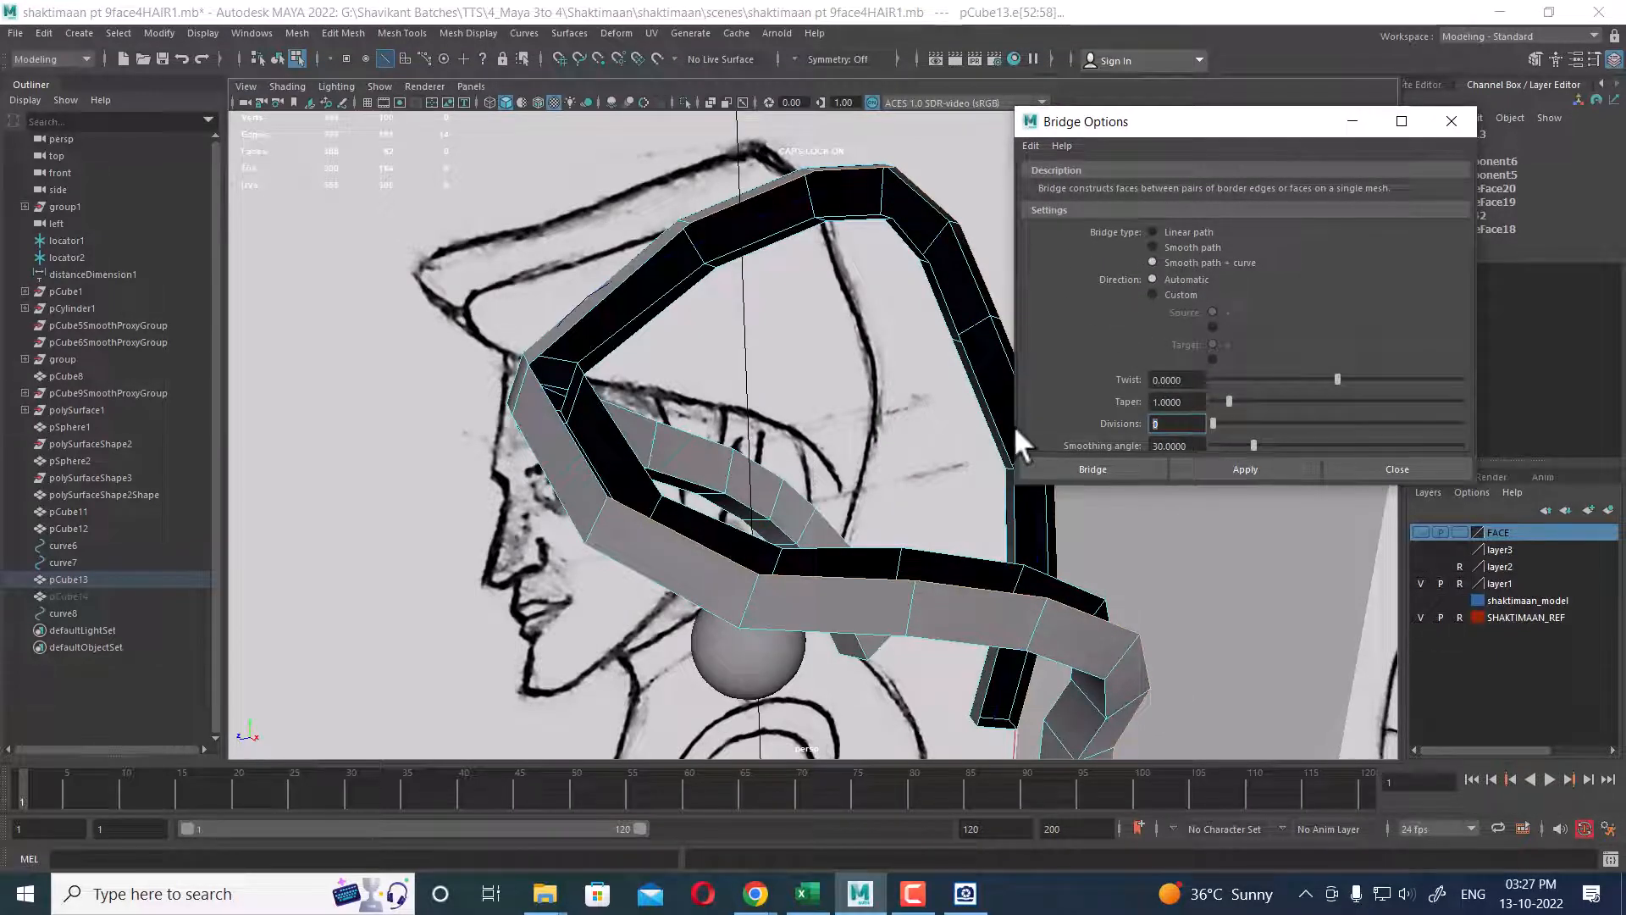
{"action": "key", "text": "BackSpace"}
{"action": "type", "text": "3"}
{"action": "left_click", "coordinate": [1252, 470]}
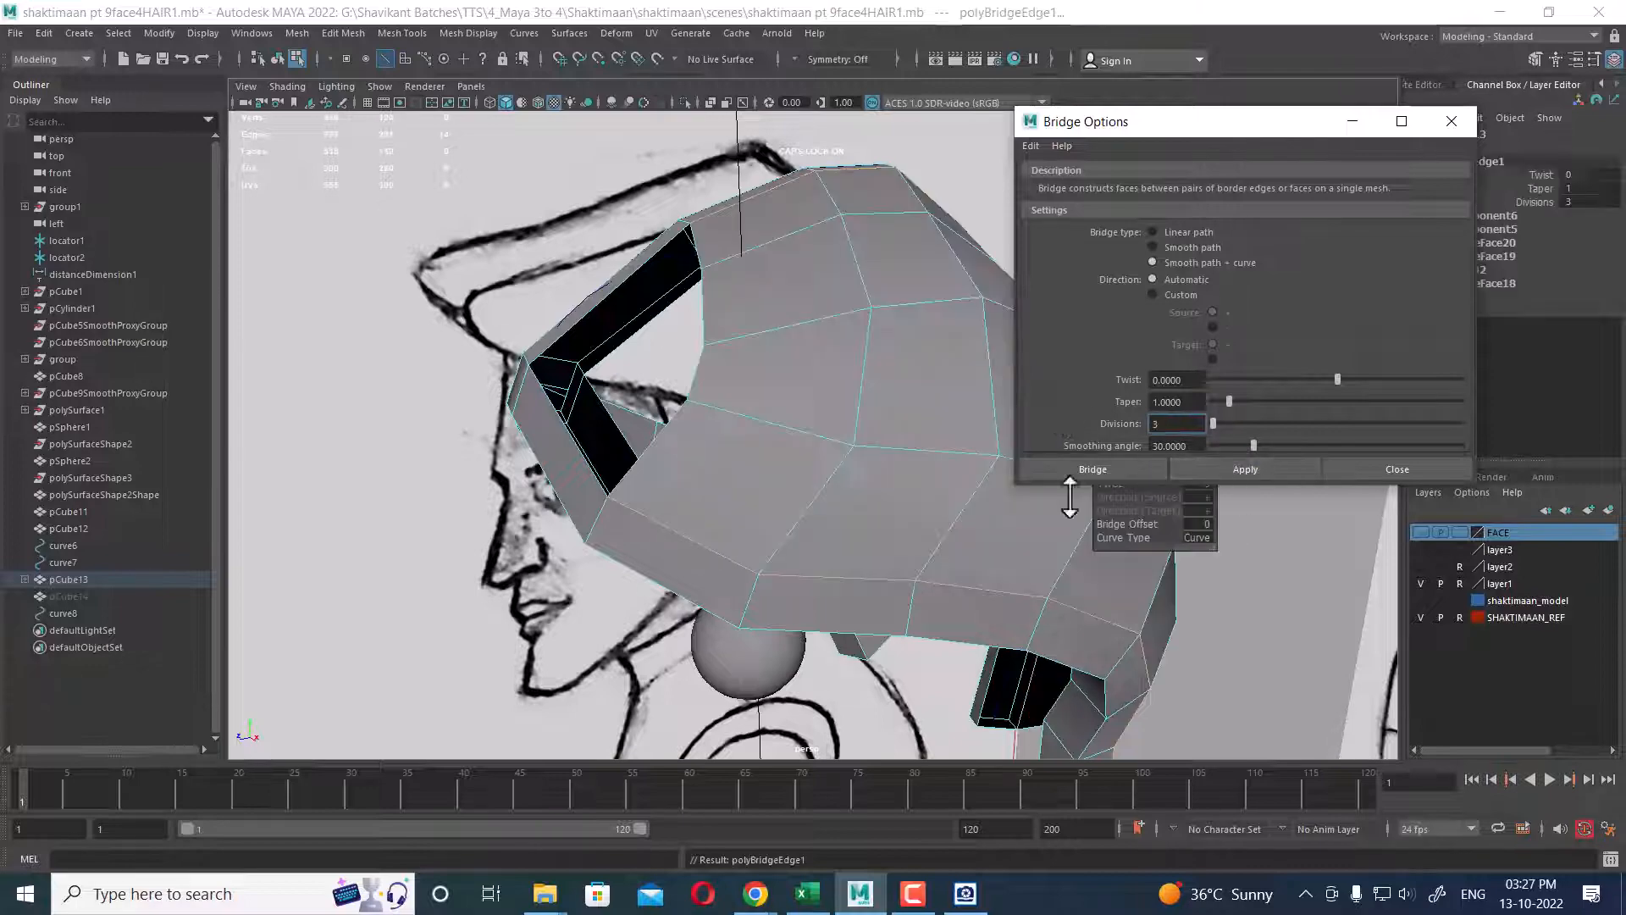
- Inspect the bridged hair surface in the perspective view and compare it with the front hair outline
{"action": "left_click_drag", "start_coordinate": [1071, 501], "coordinate": [881, 529], "text": "alt"}
{"action": "middle_click_drag", "start_coordinate": [881, 529], "coordinate": [563, 486], "text": "alt"}
{"action": "left_click_drag", "start_coordinate": [562, 487], "coordinate": [684, 466], "text": "alt"}
{"action": "key", "text": "space"}
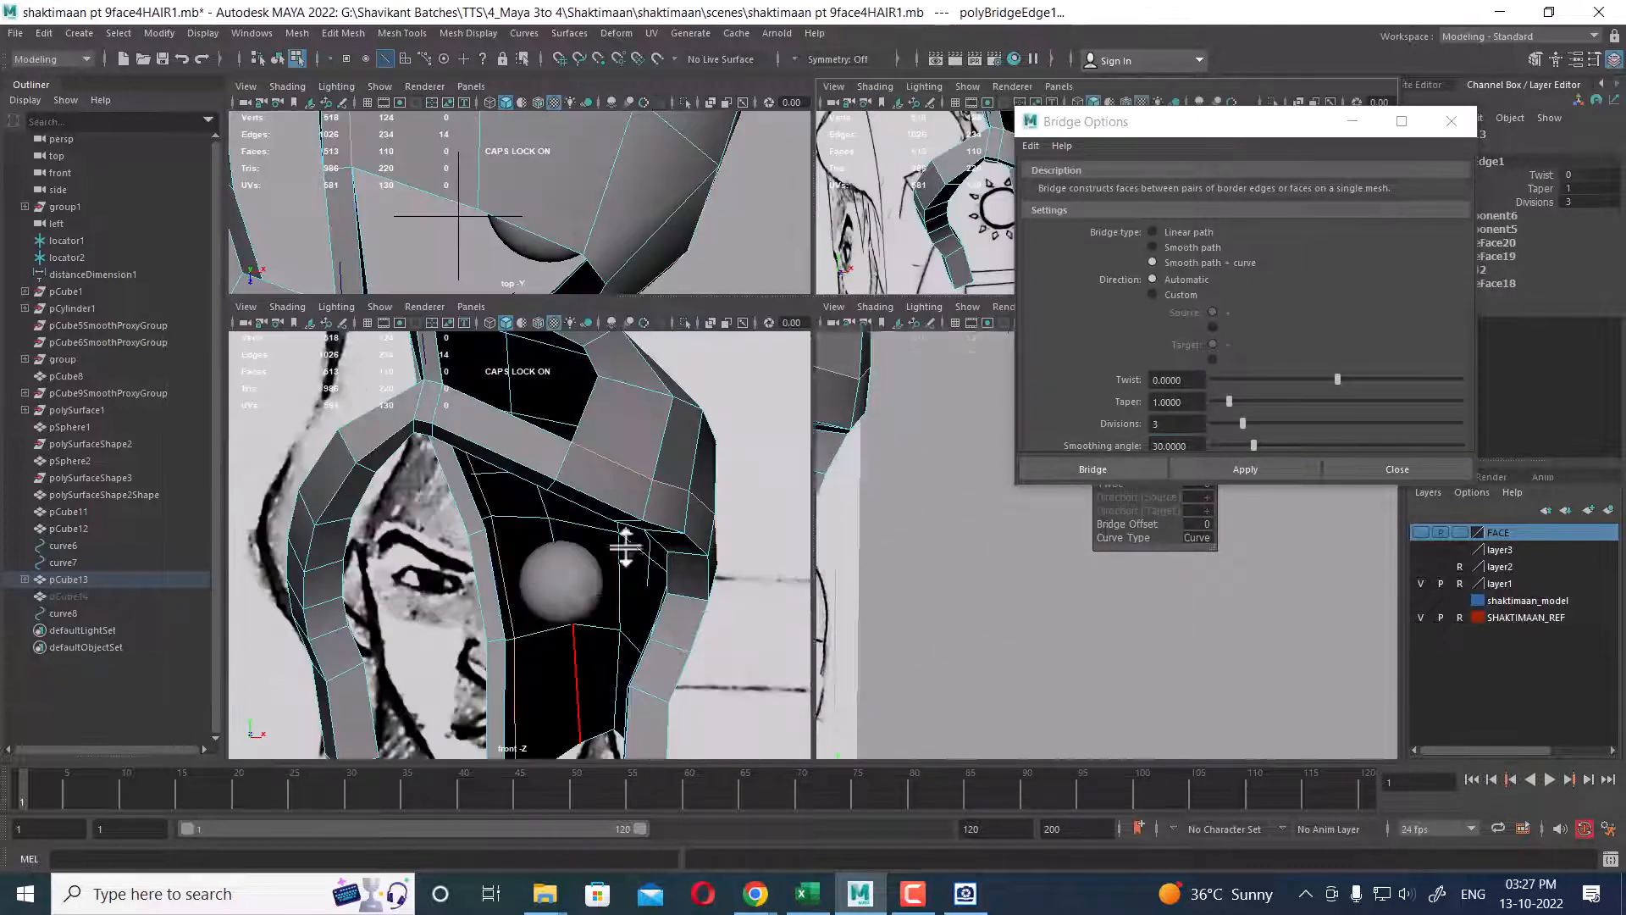
{"action": "scroll", "coordinate": [581, 593], "scroll_direction": "down", "scroll_amount": 1}
{"action": "middle_click_drag", "start_coordinate": [595, 542], "coordinate": [610, 650], "text": "alt"}
{"action": "scroll", "coordinate": [604, 612], "scroll_direction": "down", "scroll_amount": 2}
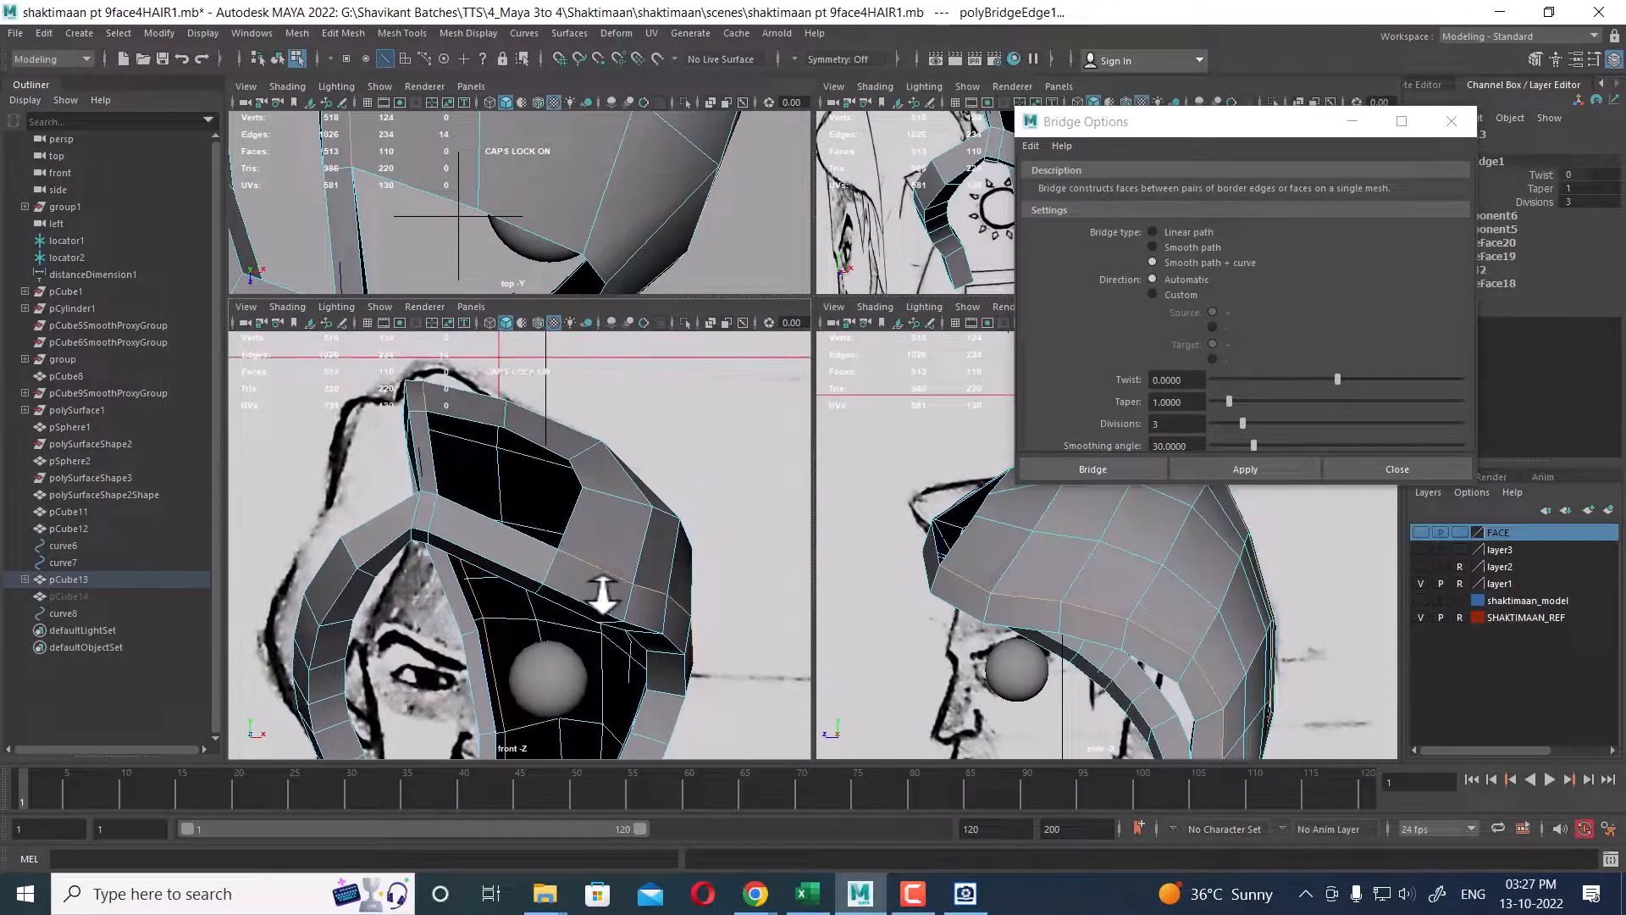
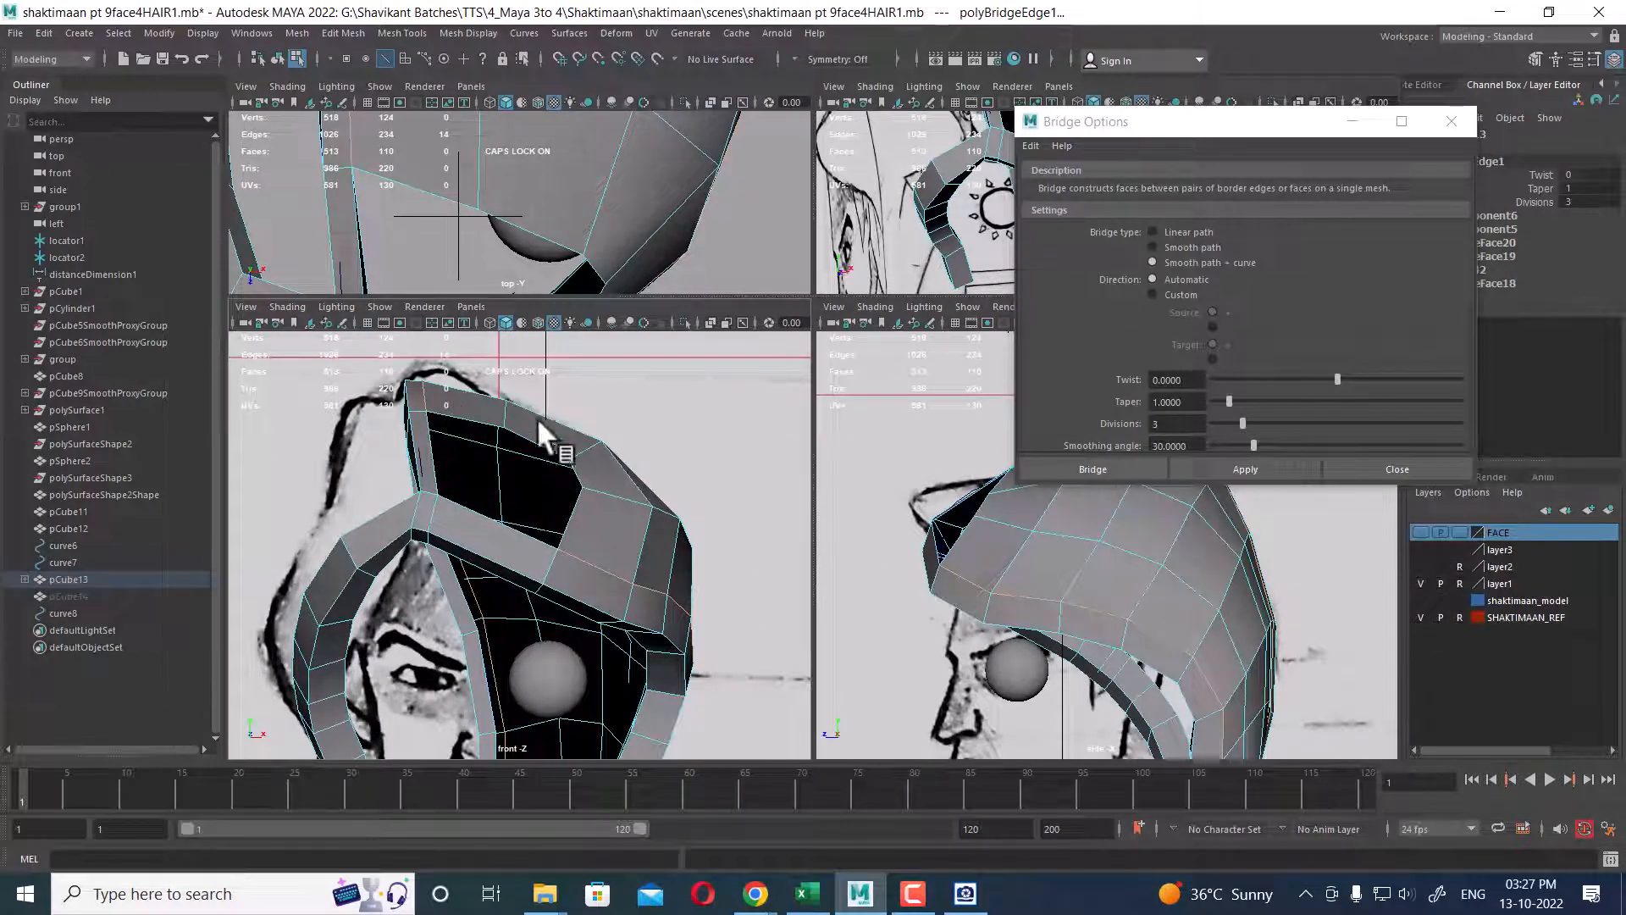
- Examine the underside and inner faces of the bridged hair surface from several angles, keeping the bridge settings clear of the model
{"action": "left_click_drag", "start_coordinate": [1259, 129], "coordinate": [462, 100]}
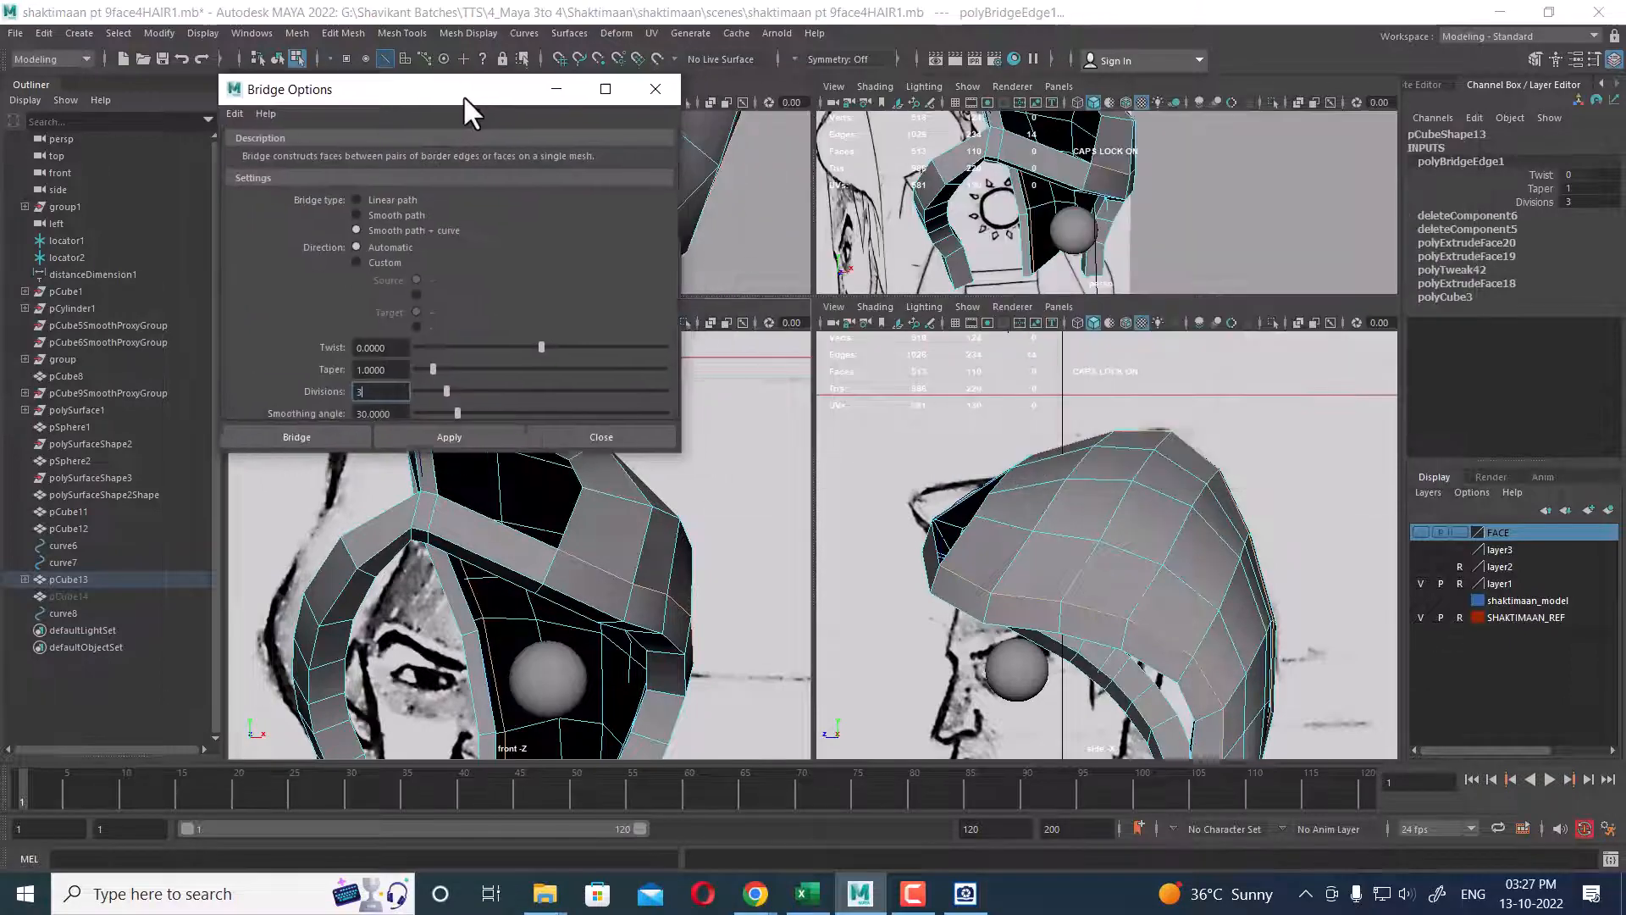
{"action": "left_click_drag", "start_coordinate": [1137, 540], "coordinate": [1248, 558], "text": "alt"}
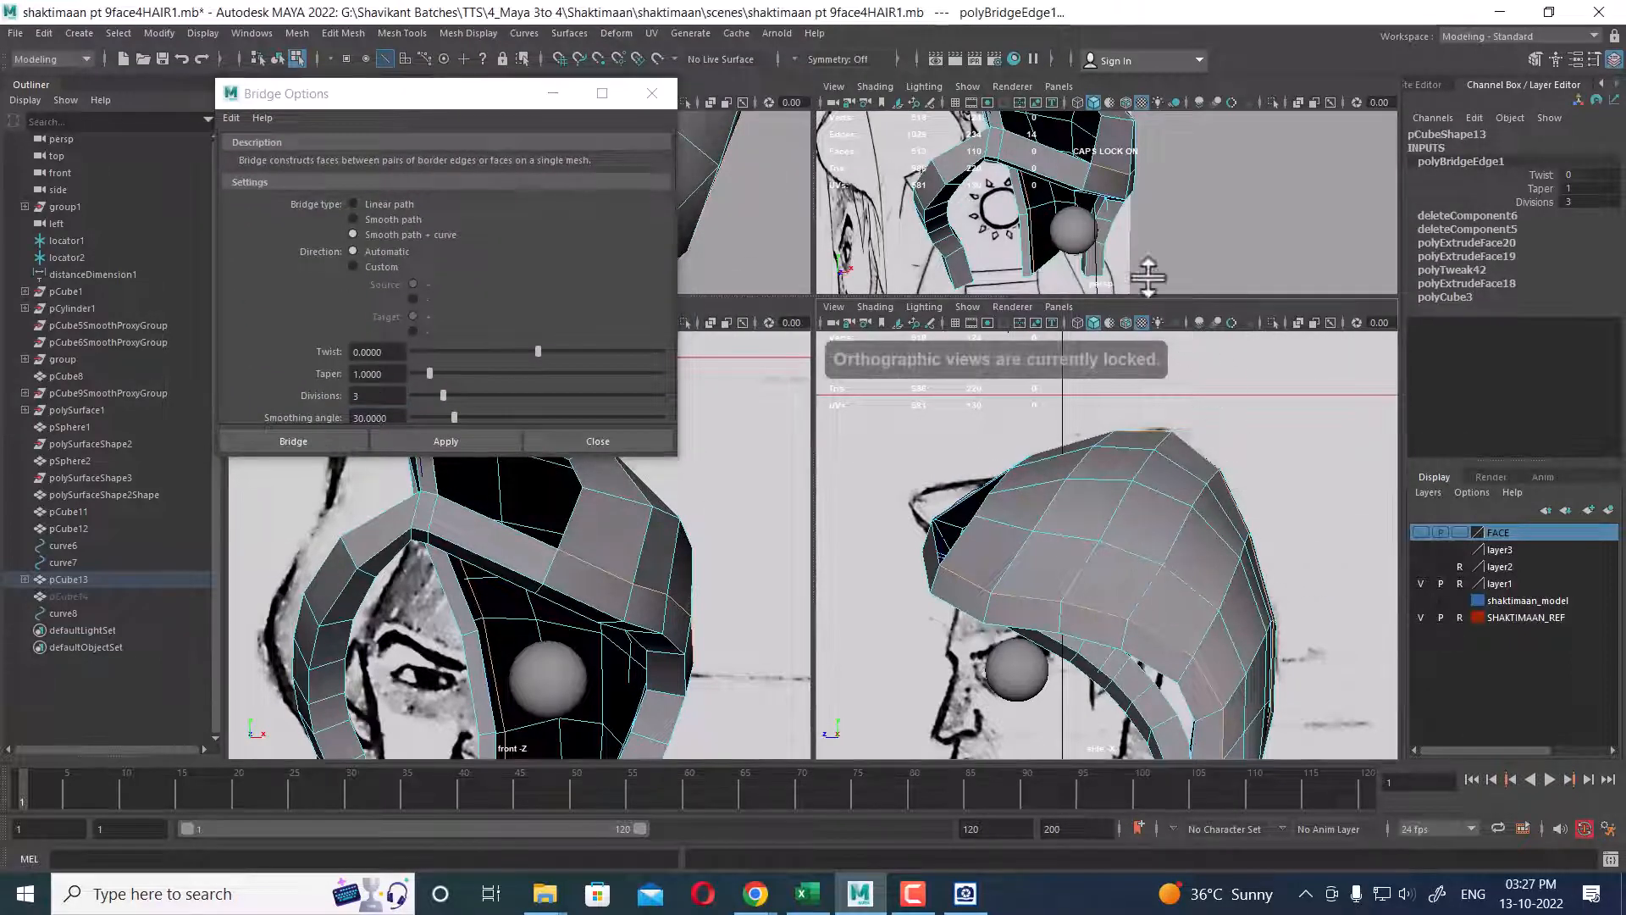
{"action": "middle_click_drag", "start_coordinate": [1137, 159], "coordinate": [1140, 203], "text": "alt"}
{"action": "left_click_drag", "start_coordinate": [1151, 212], "coordinate": [1056, 220], "text": "alt"}
{"action": "key", "text": "space"}
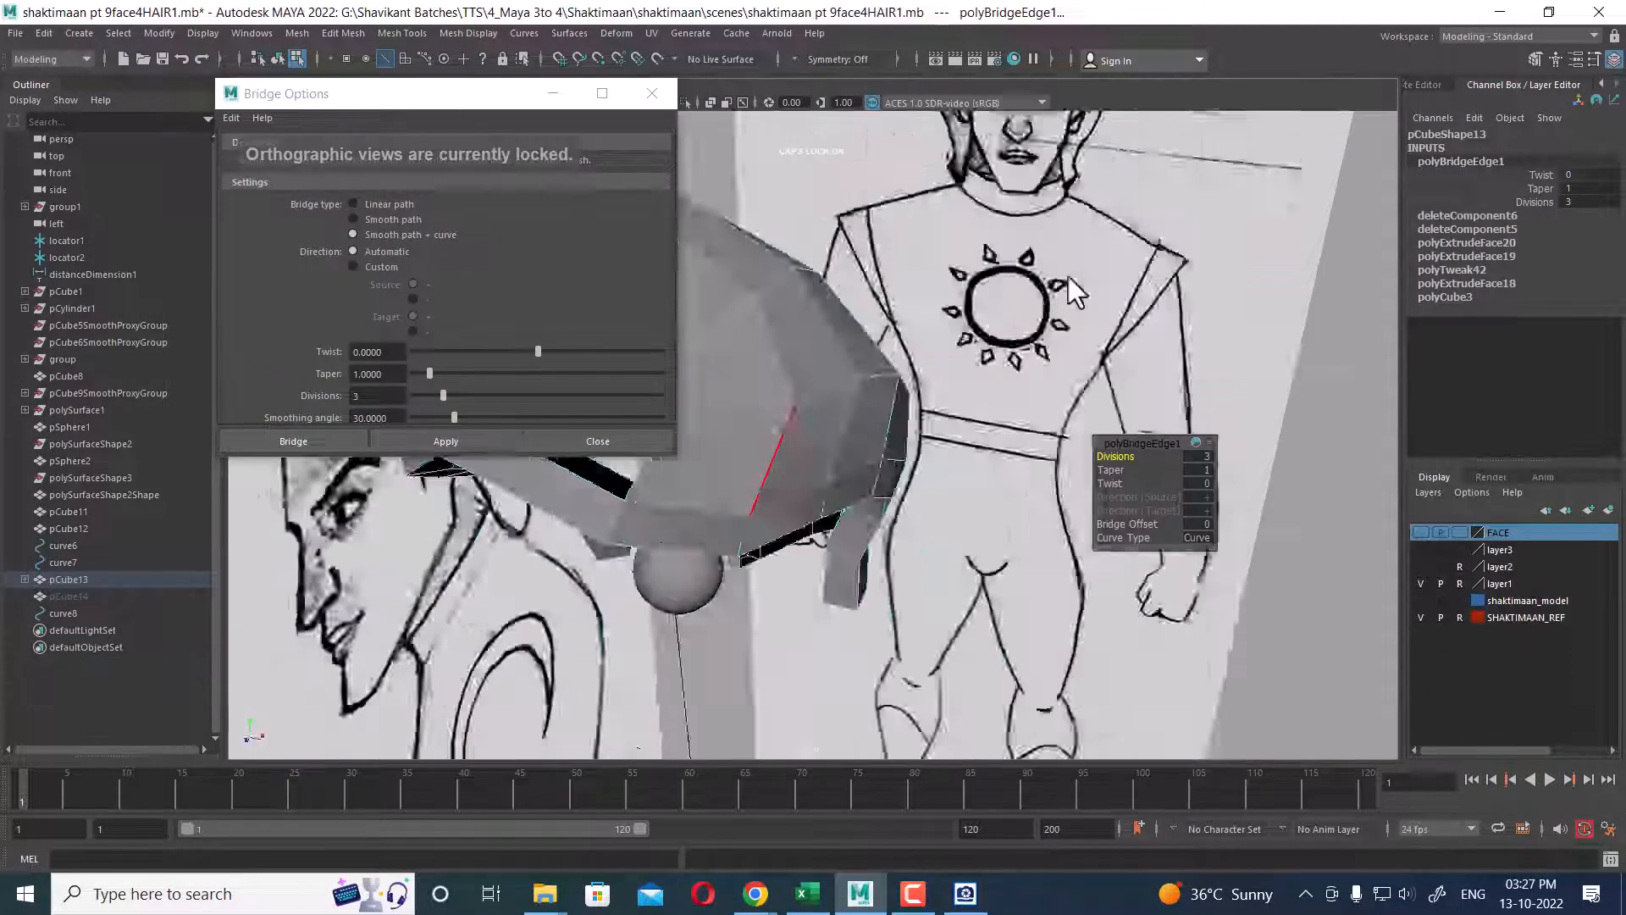
{"action": "left_click_drag", "start_coordinate": [1066, 280], "coordinate": [962, 362], "text": "alt"}
{"action": "middle_click_drag", "start_coordinate": [963, 362], "coordinate": [1067, 394], "text": "alt"}
{"action": "right_click_drag", "start_coordinate": [1067, 394], "coordinate": [1070, 461], "text": "alt"}
- Try to select and adjust the two middle control vertices of the guide curve inside the hair opening with surfaces made unselectable
{"action": "right_click_drag", "start_coordinate": [926, 444], "coordinate": [1184, 266]}
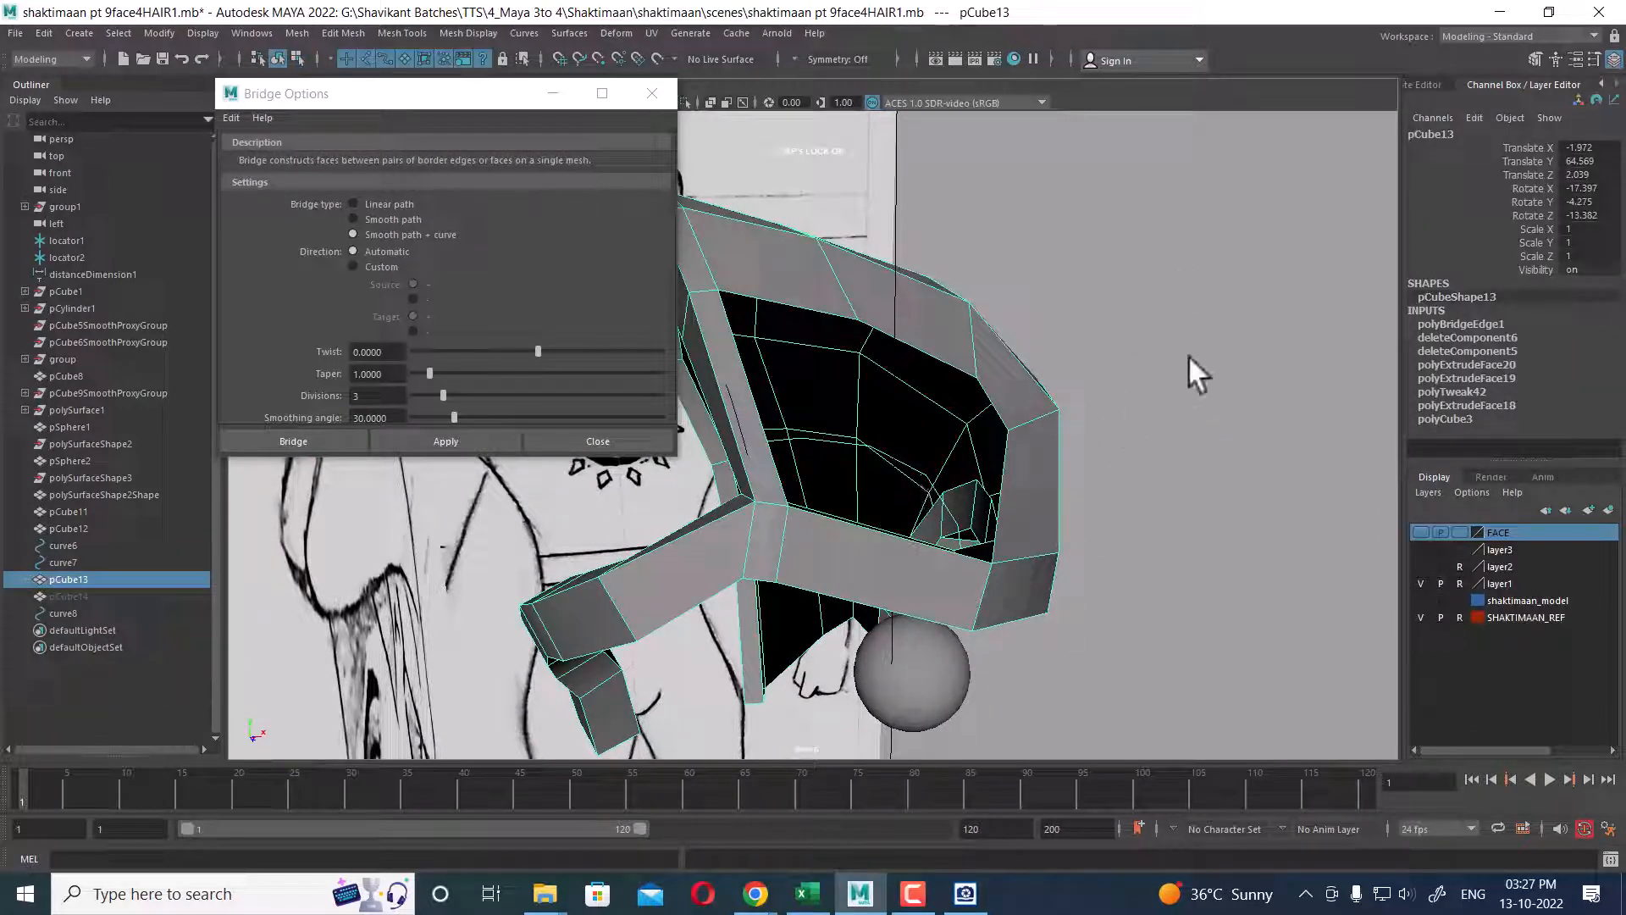
{"action": "right_click", "coordinate": [1255, 301]}
{"action": "left_click", "coordinate": [1223, 348]}
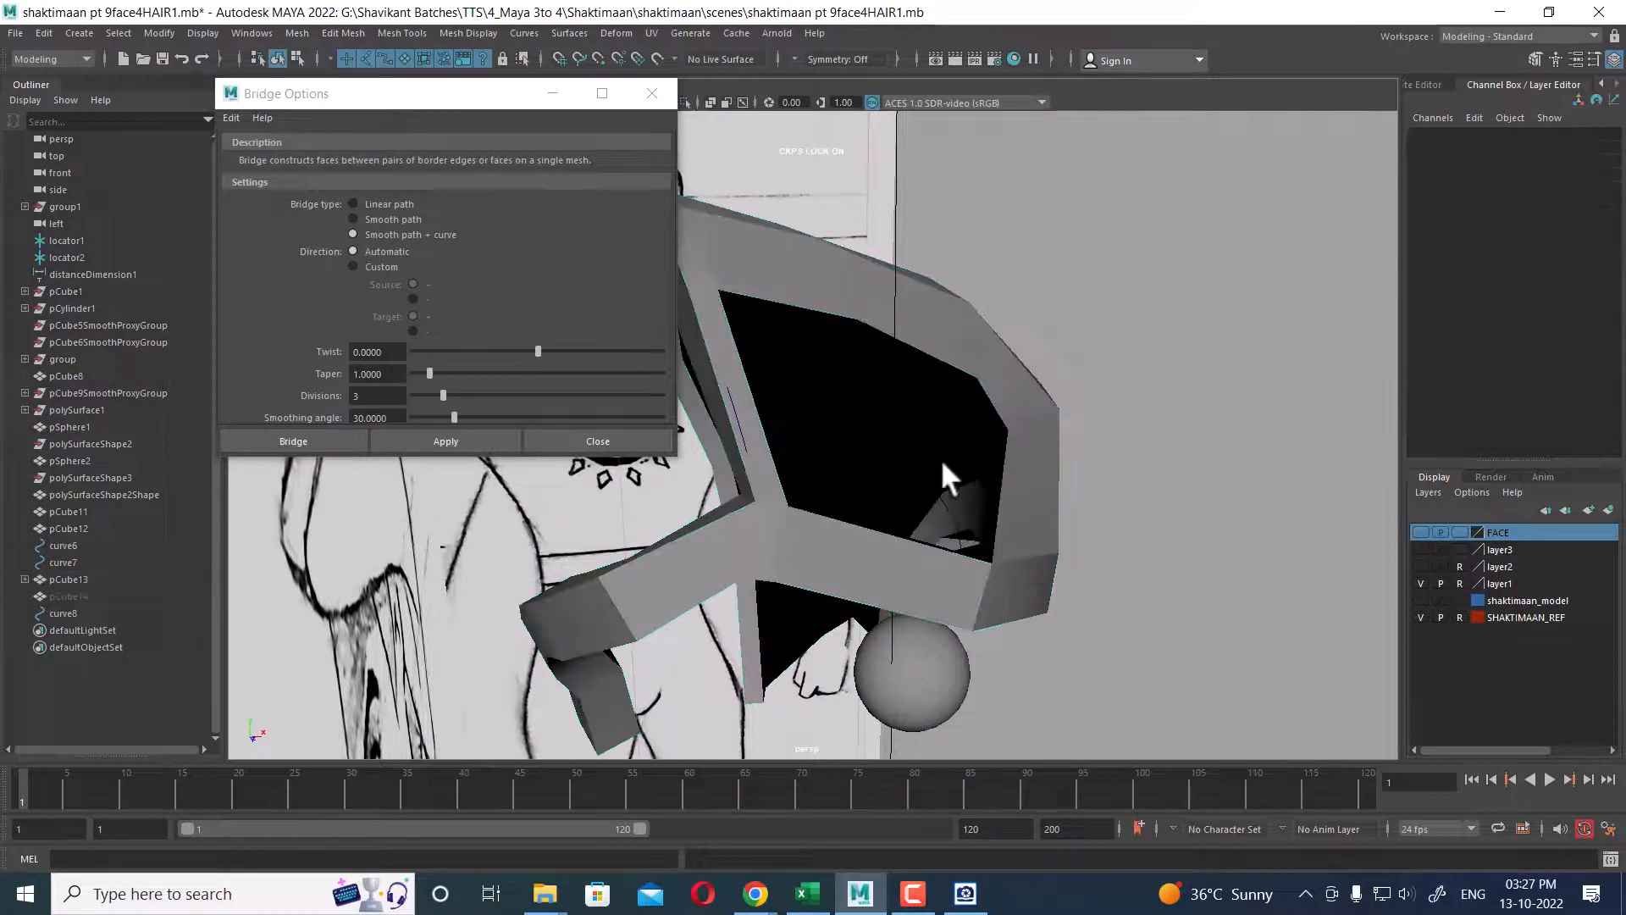
{"action": "left_click", "coordinate": [922, 478]}
{"action": "left_click", "coordinate": [1204, 392]}
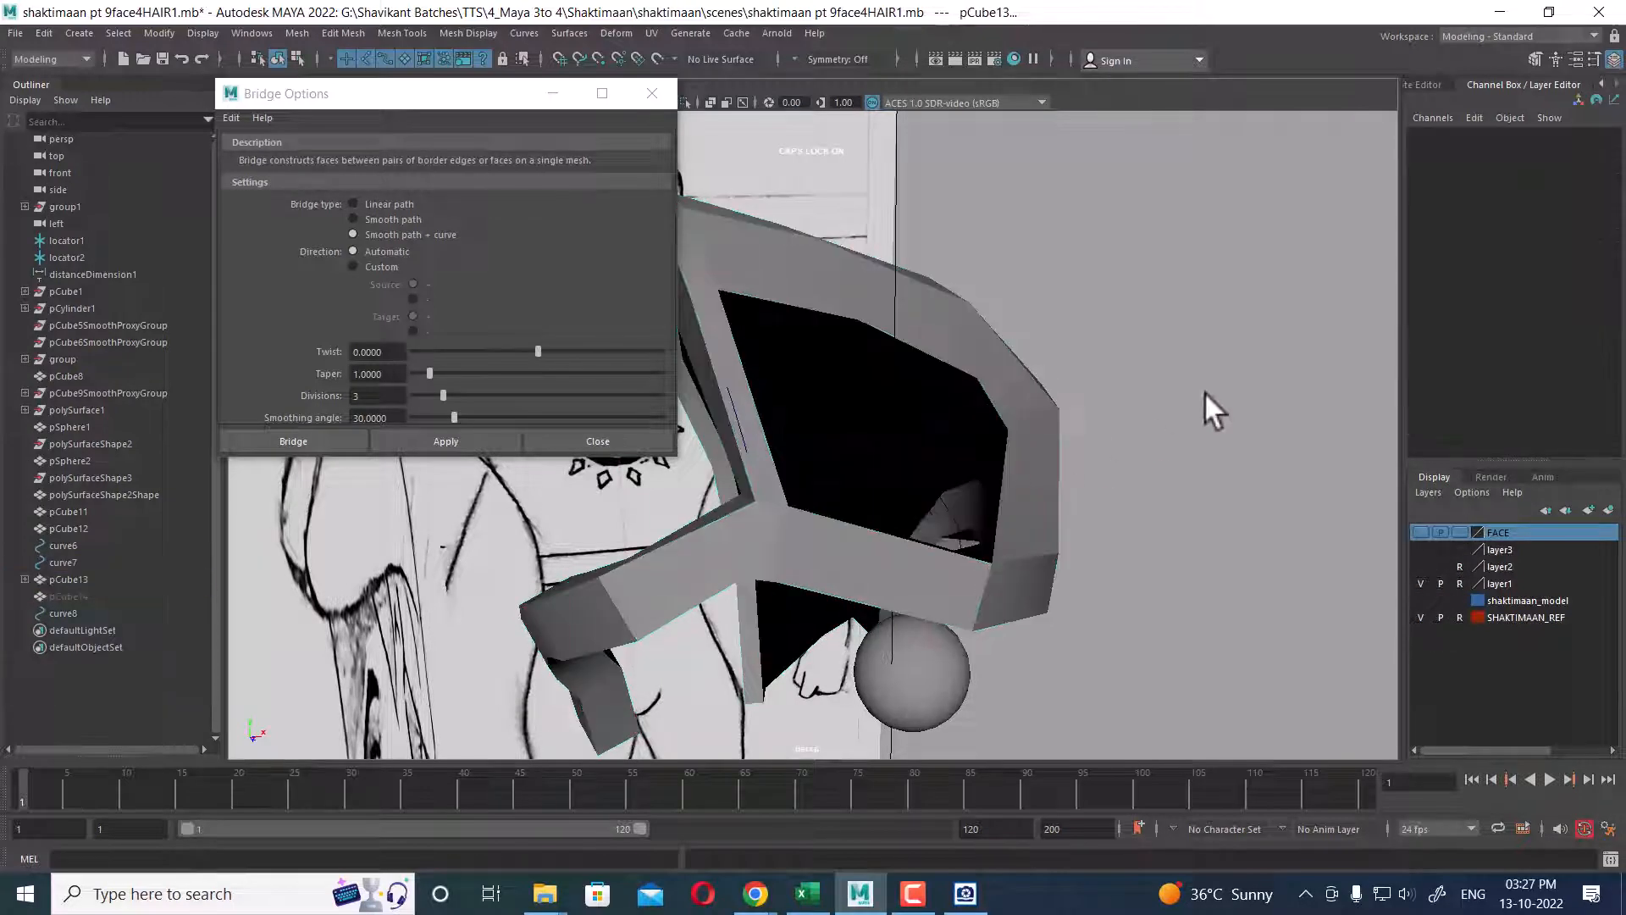
{"action": "left_click", "coordinate": [907, 474]}
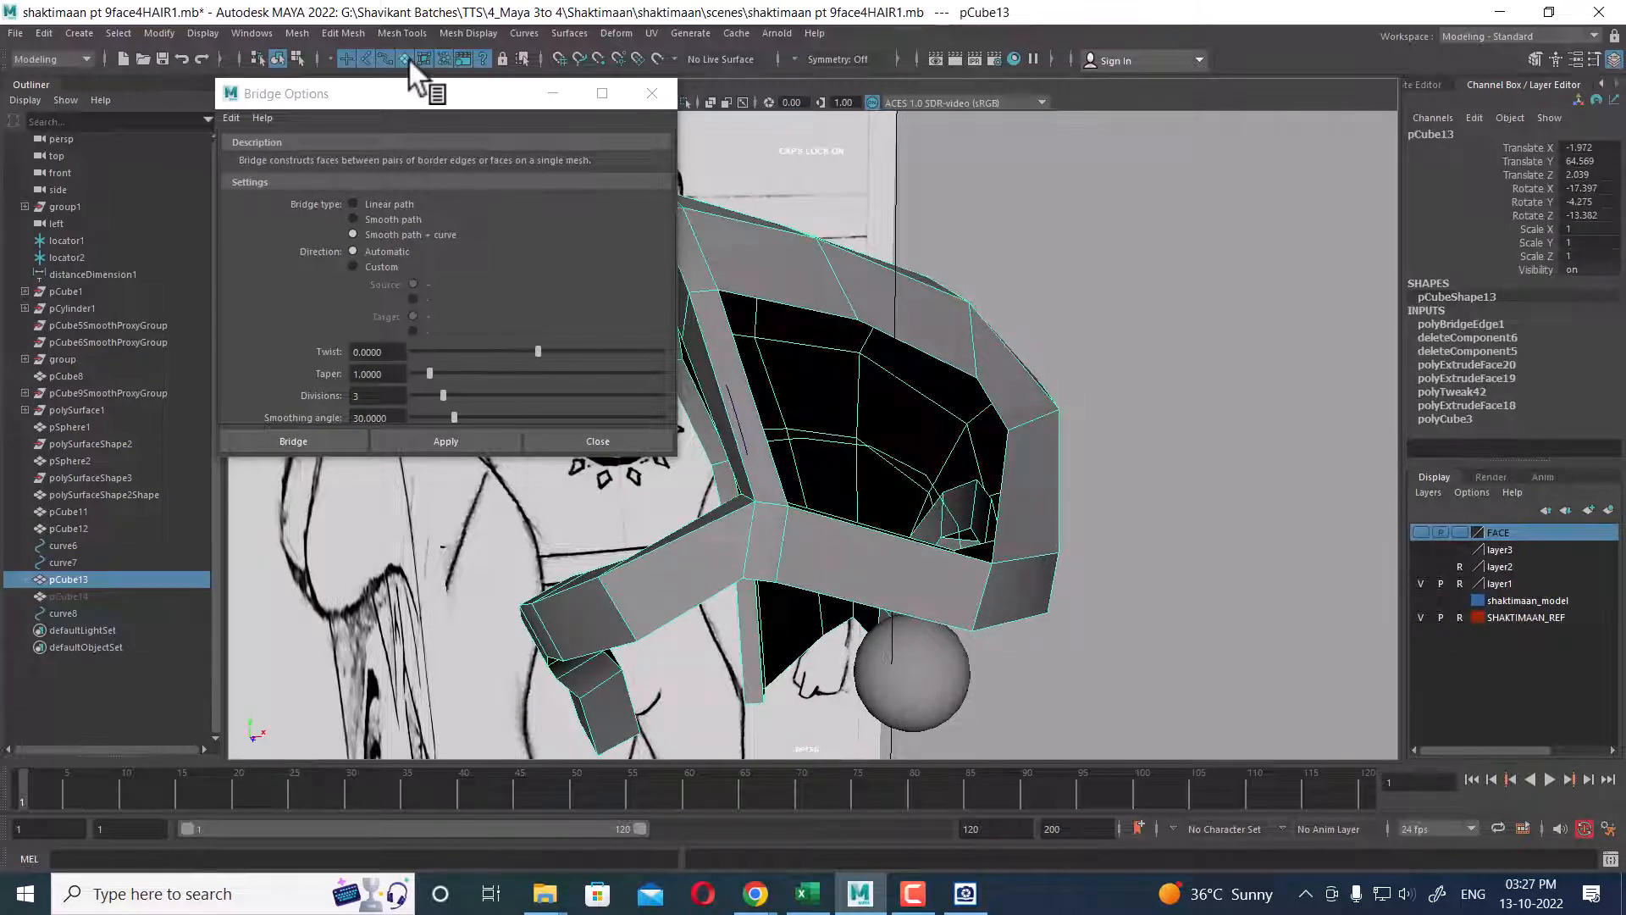
{"action": "right_click_drag", "start_coordinate": [1189, 342], "coordinate": [888, 310]}
{"action": "left_click", "coordinate": [868, 426]}
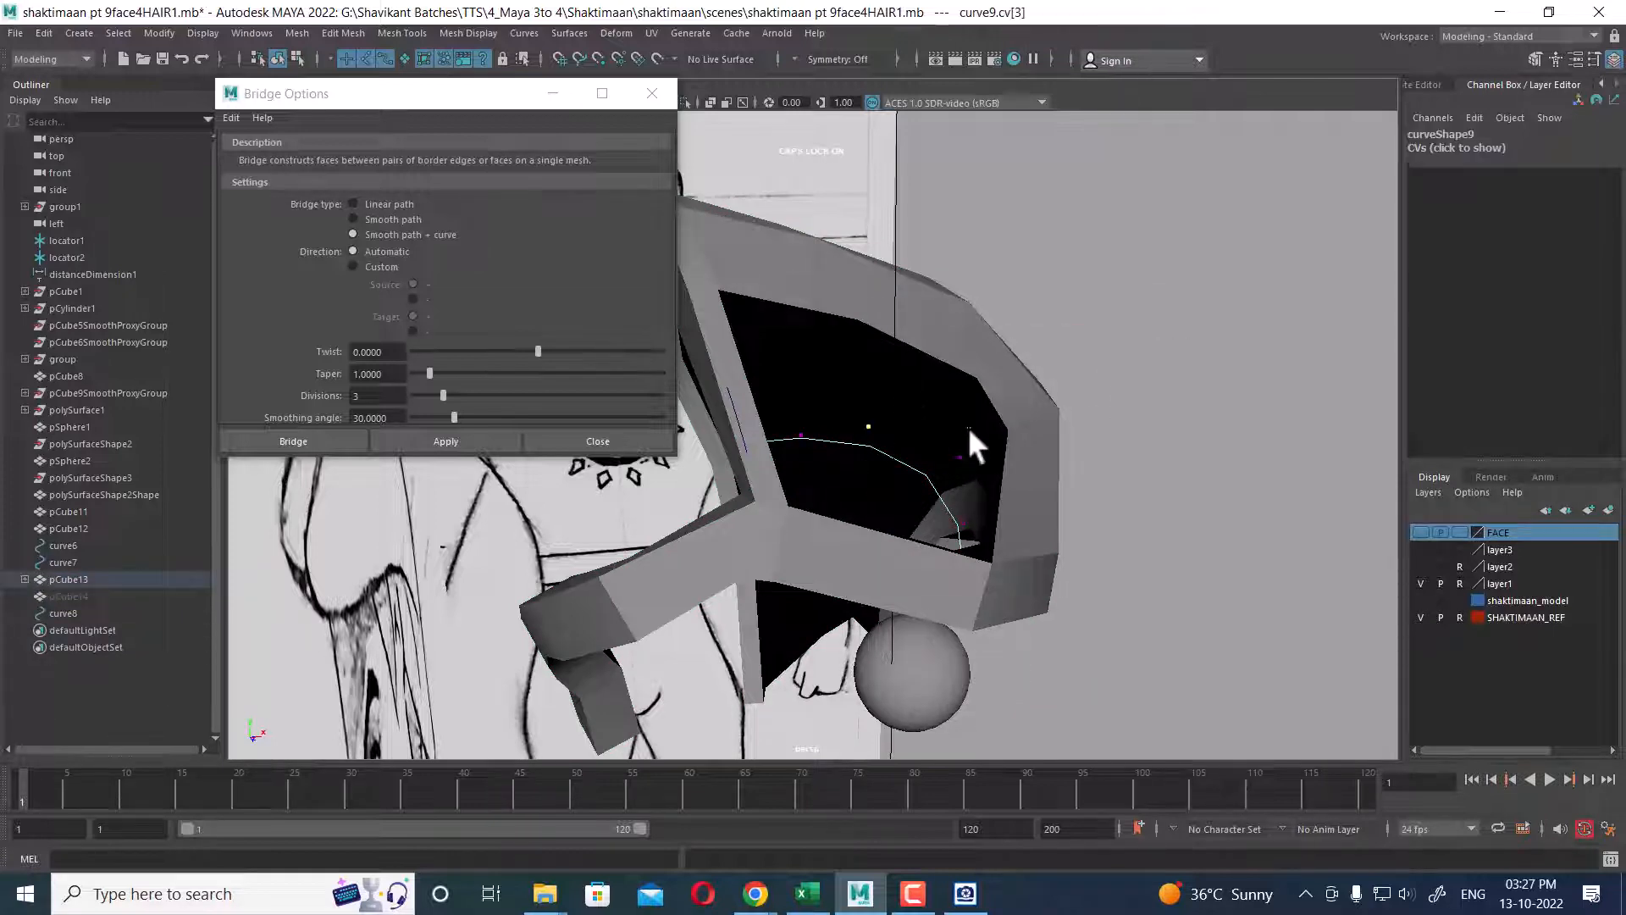
{"action": "left_click_drag", "start_coordinate": [917, 474], "coordinate": [845, 459], "text": "alt"}
{"action": "key", "text": "w"}
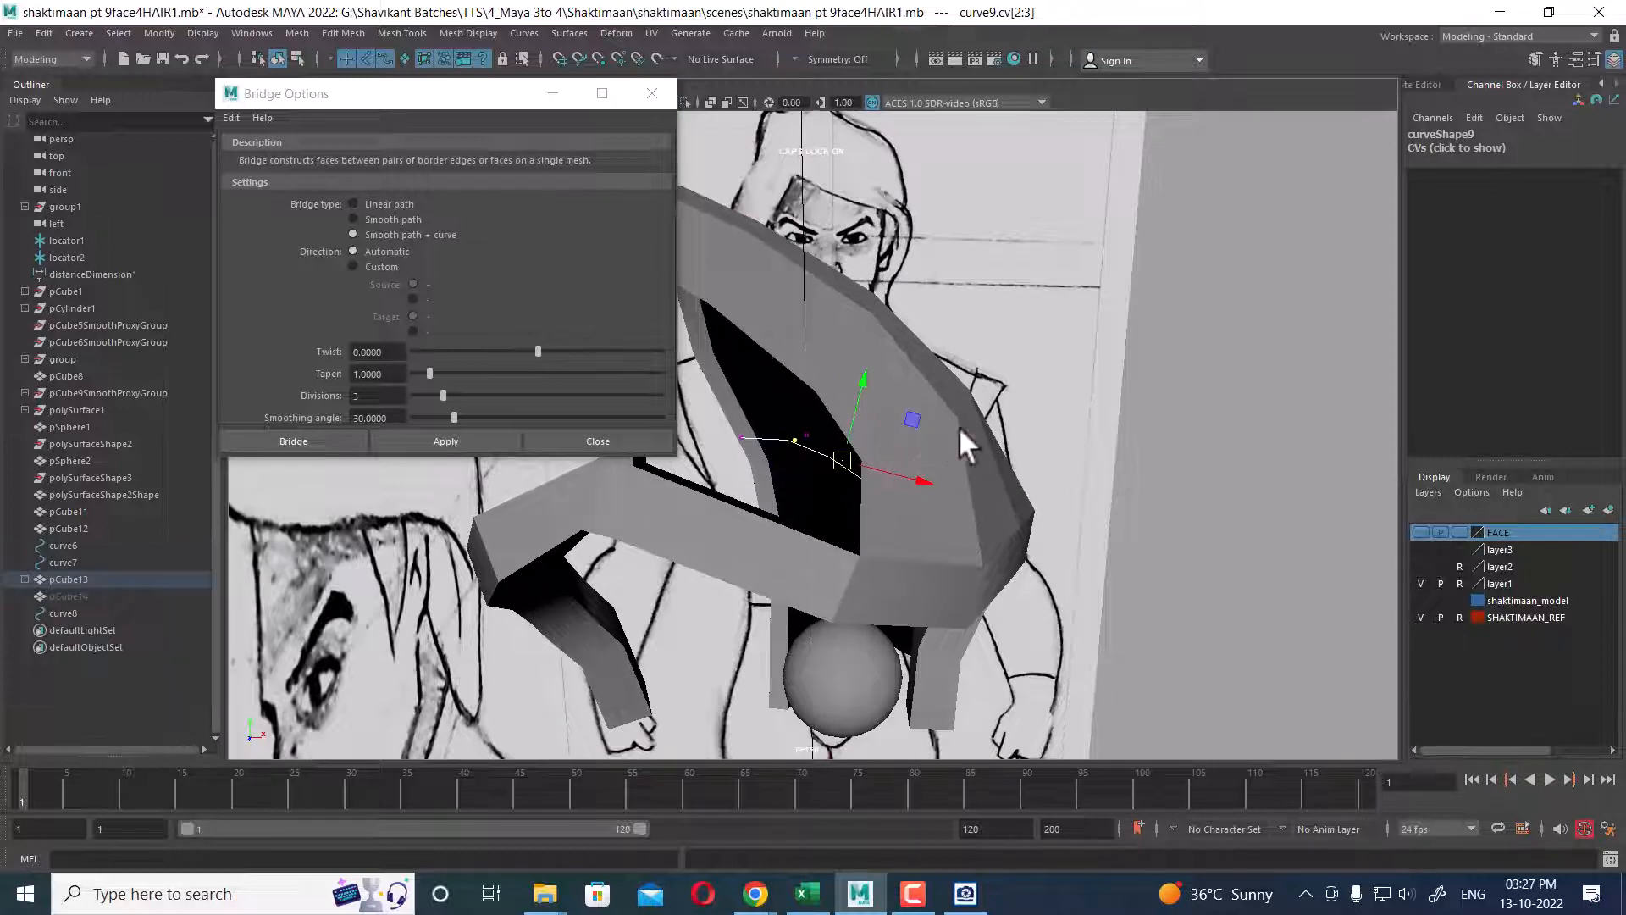
{"action": "key", "text": "ctrl+z"}
{"action": "key", "text": "space"}
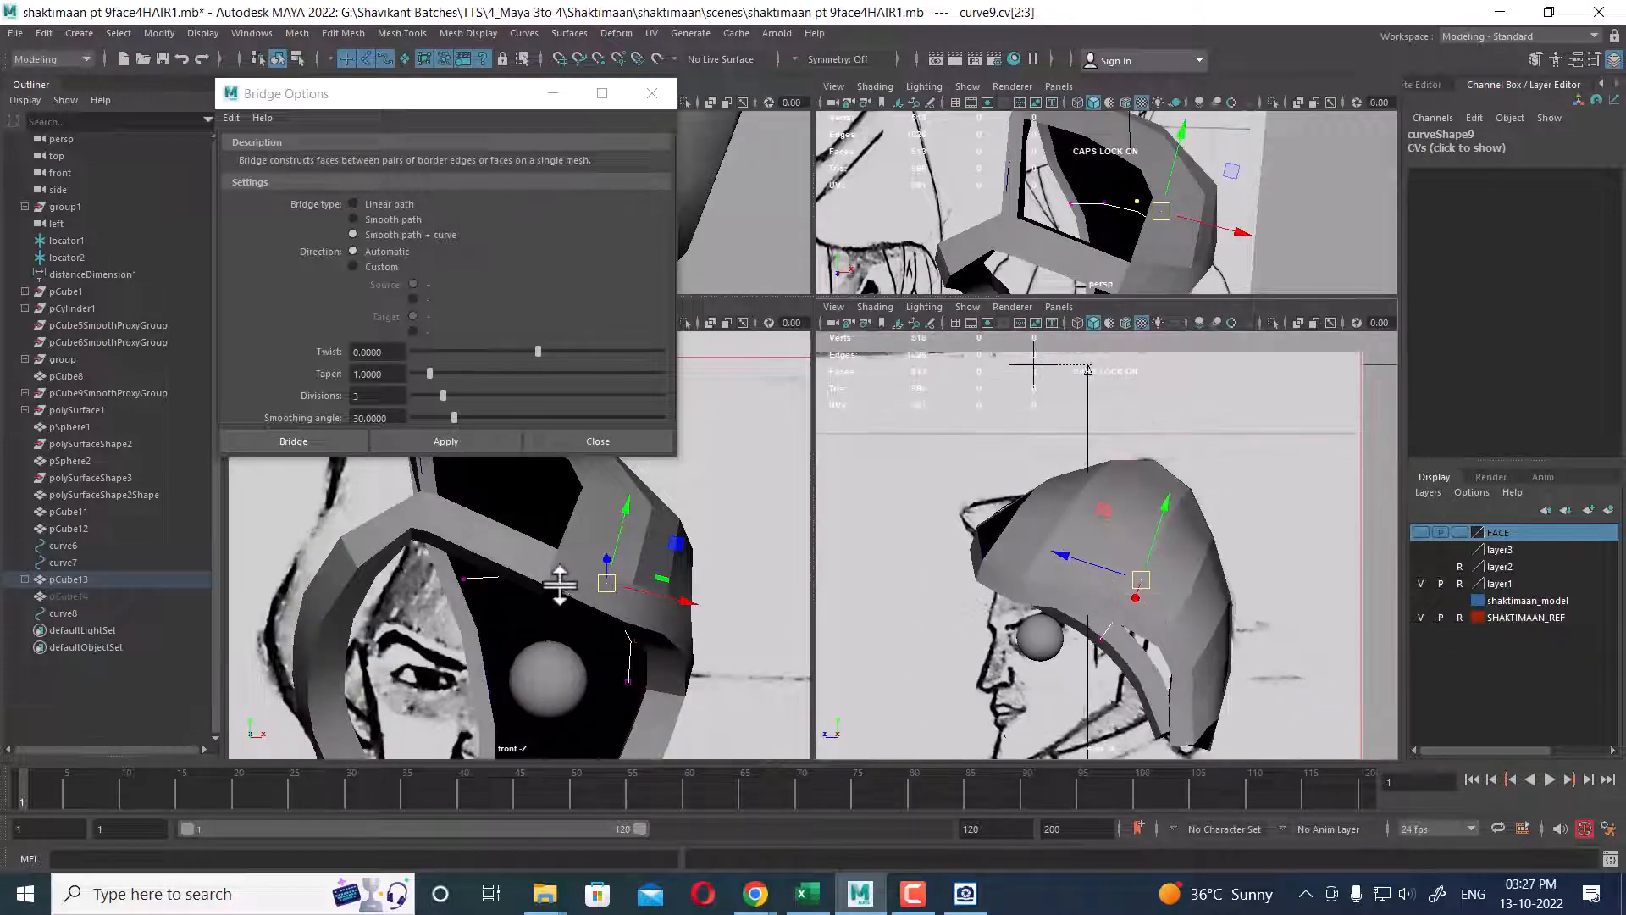
- Set the current frame to 67, close the bridge settings and assign the existing blinn1 material to the hair mesh
{"action": "left_click_drag", "start_coordinate": [288, 781], "coordinate": [766, 784]}
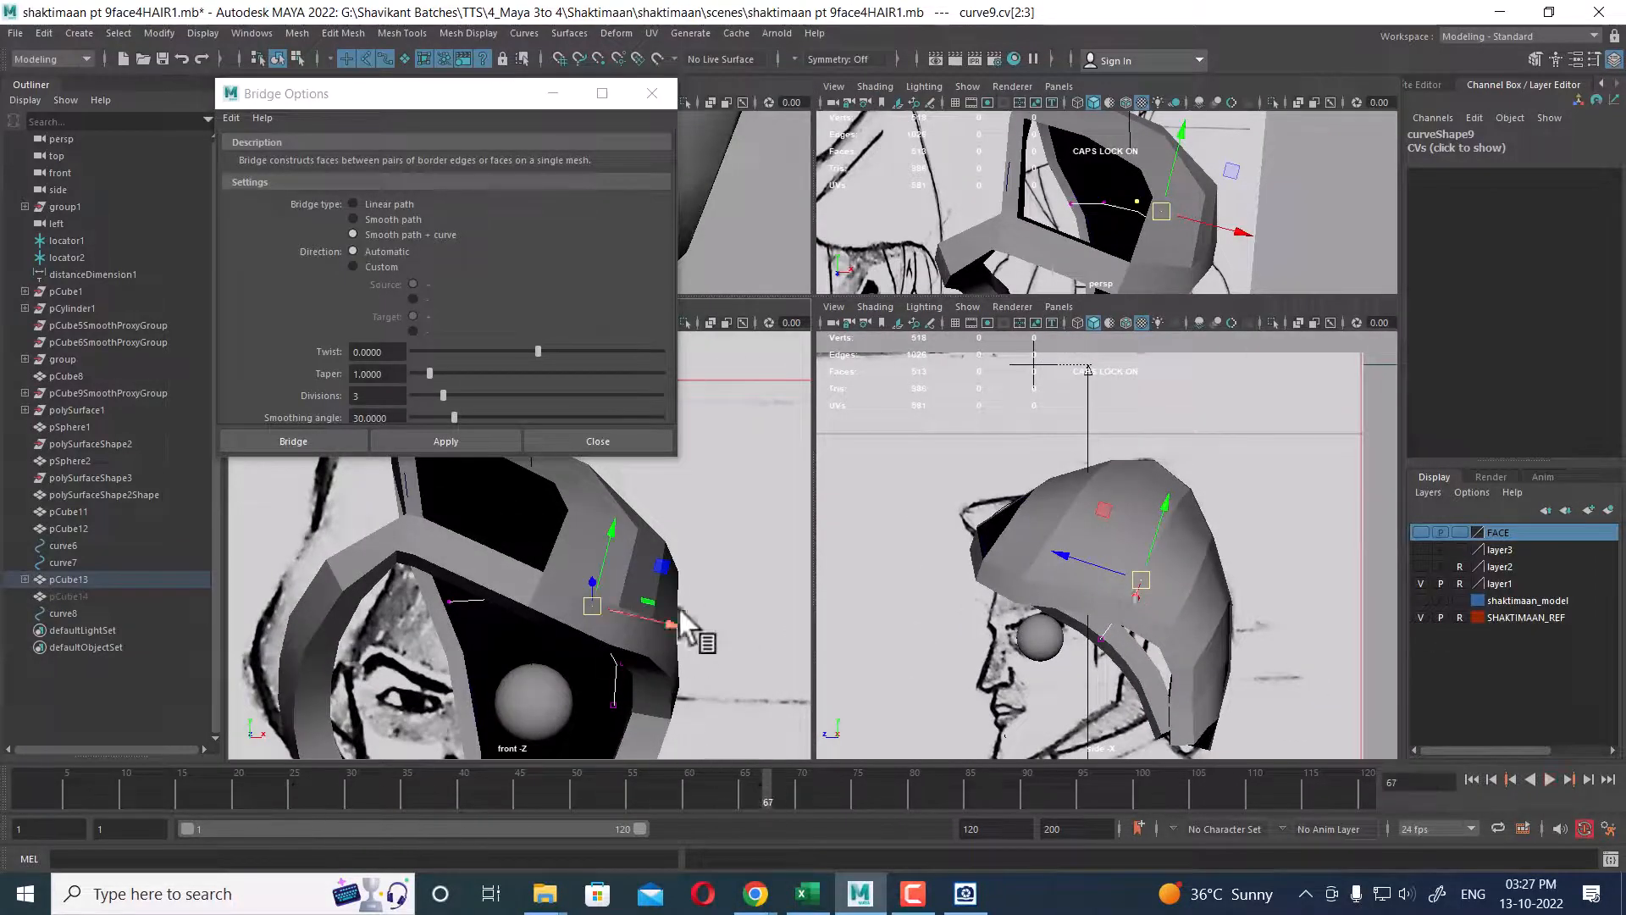
{"action": "left_click", "coordinate": [654, 441]}
{"action": "right_click_drag", "start_coordinate": [499, 444], "coordinate": [601, 473]}
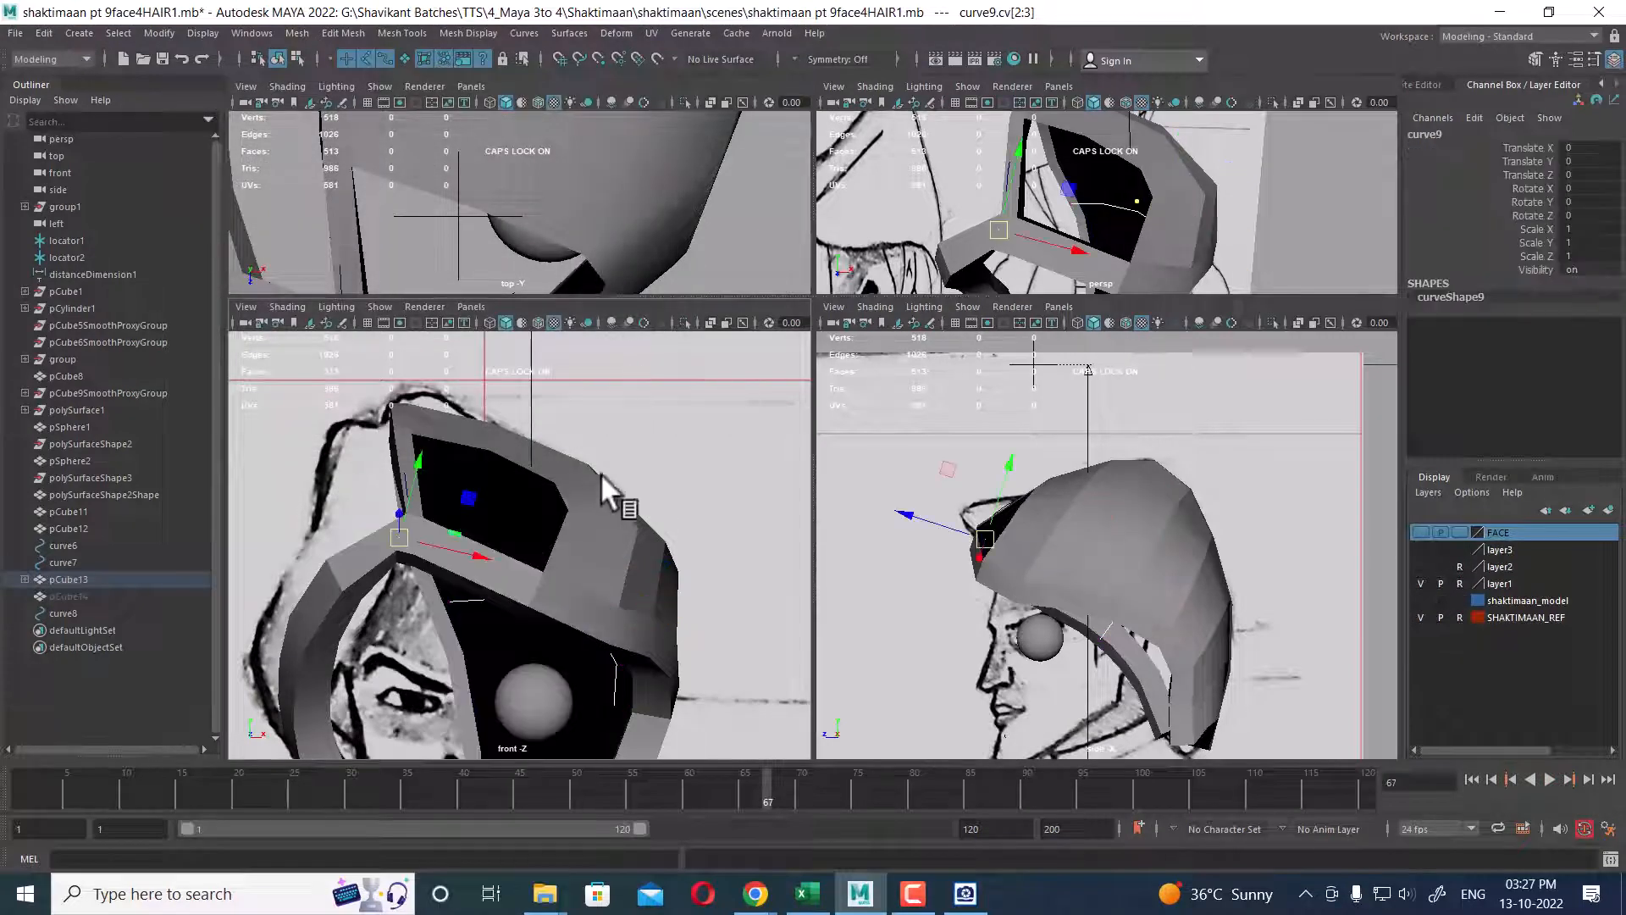
{"action": "right_click_drag", "start_coordinate": [462, 409], "coordinate": [616, 335]}
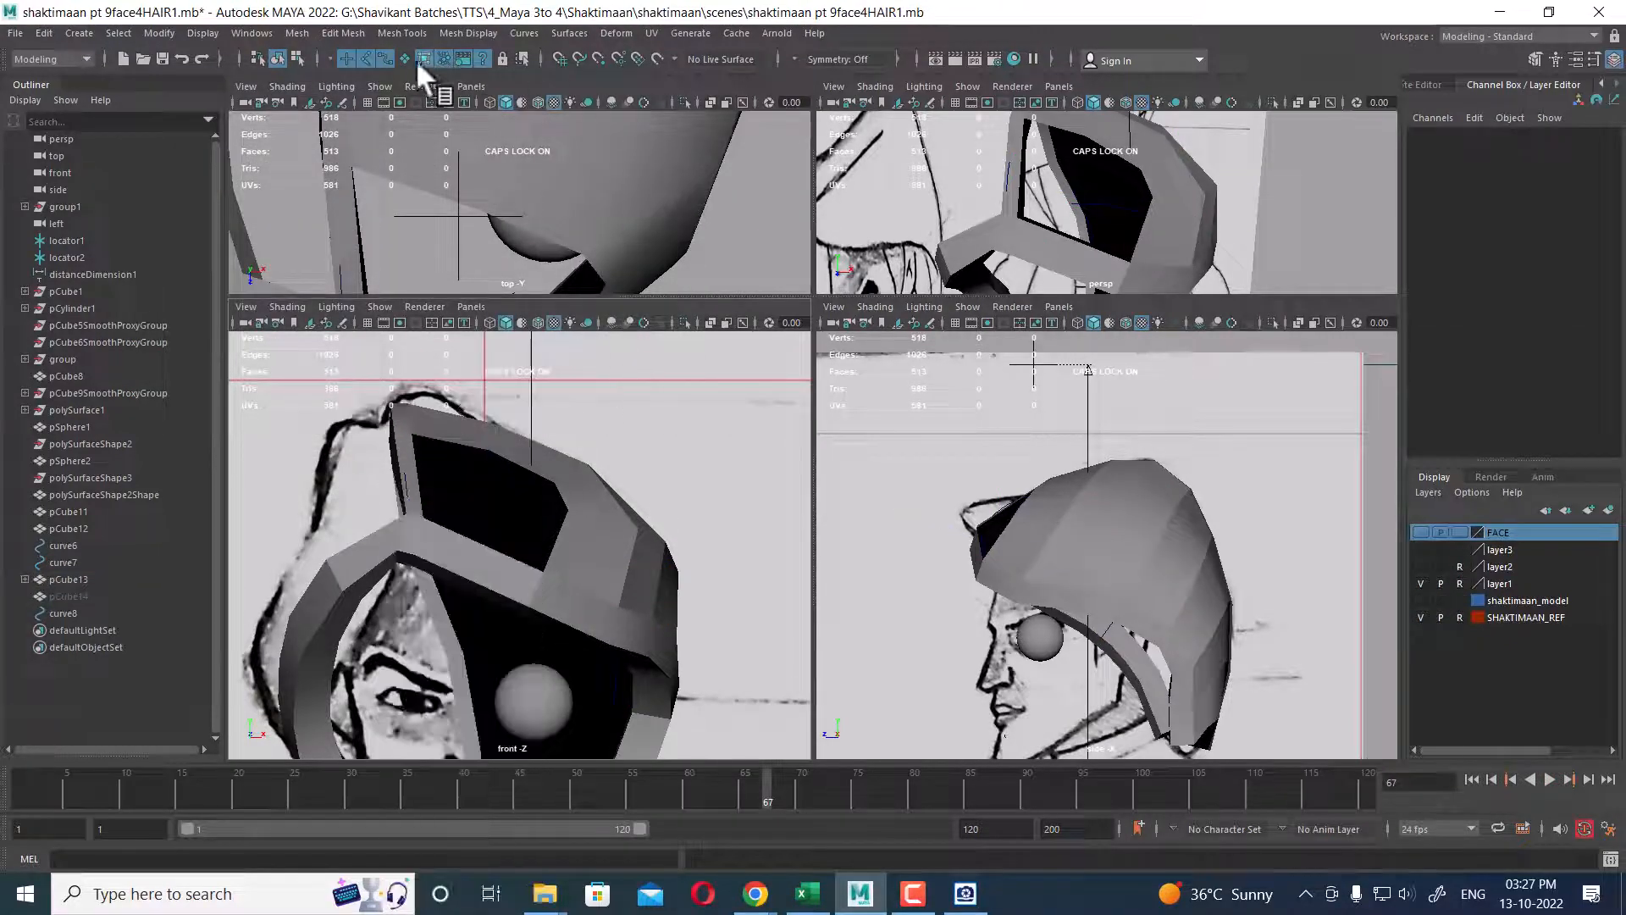
{"action": "left_click", "coordinate": [526, 555]}
{"action": "right_click_drag", "start_coordinate": [484, 409], "coordinate": [547, 873]}
{"action": "right_click_drag", "start_coordinate": [618, 754], "coordinate": [617, 738]}
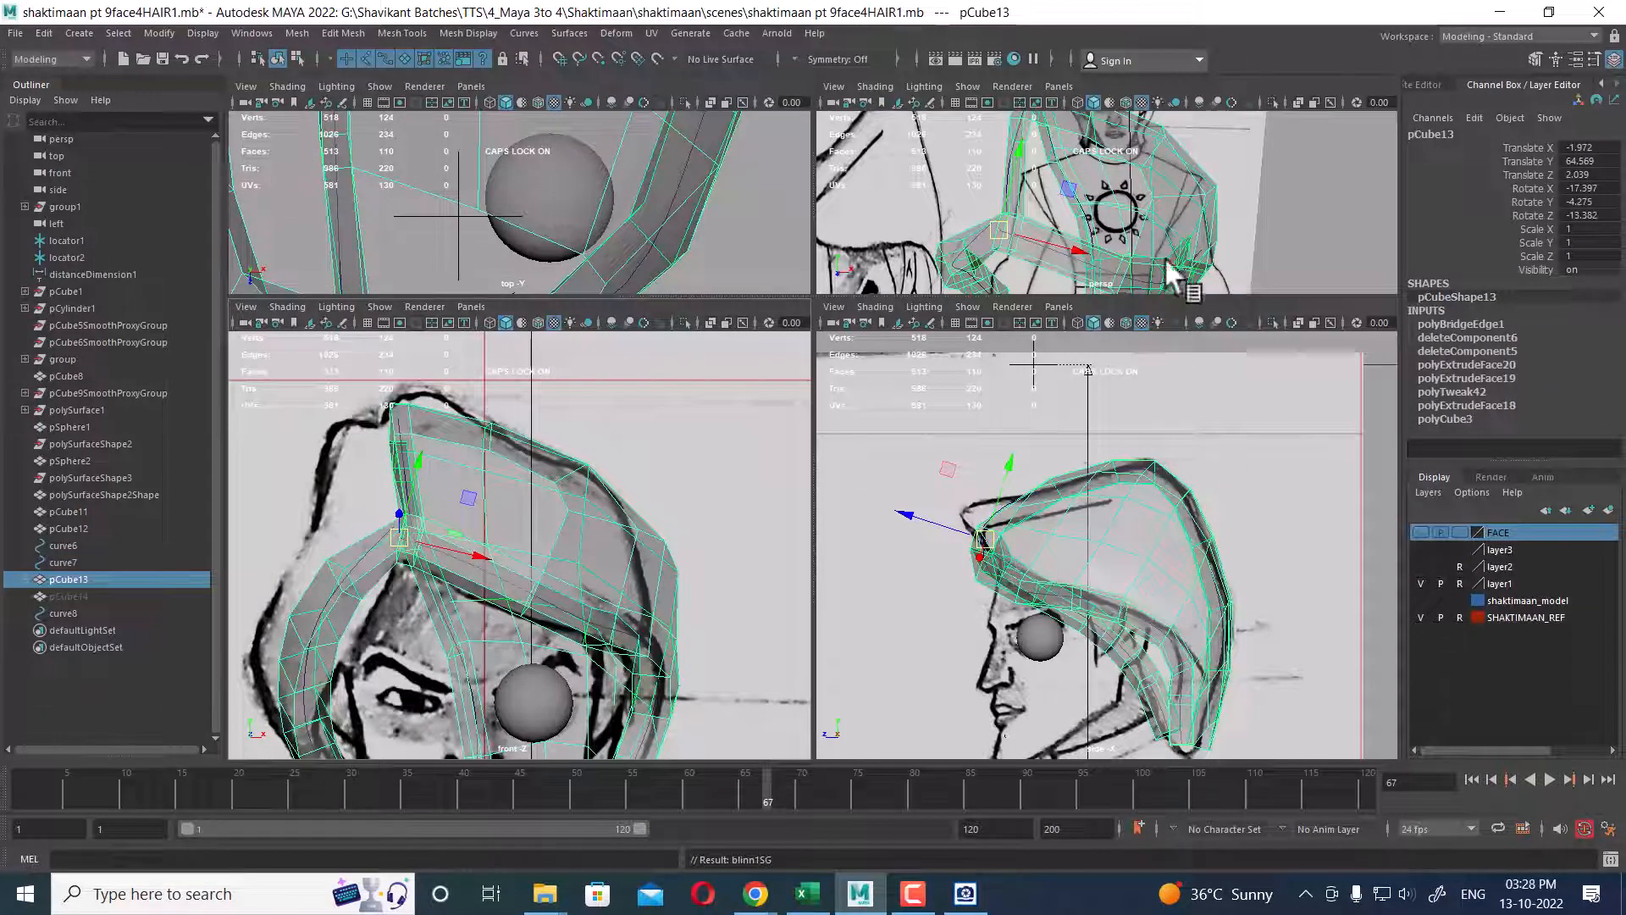
- Select the two middle control vertices of the short guide curve inside the see-through hair mesh
{"action": "left_click_drag", "start_coordinate": [1120, 204], "coordinate": [520, 149], "text": "alt"}
{"action": "key", "text": "space"}
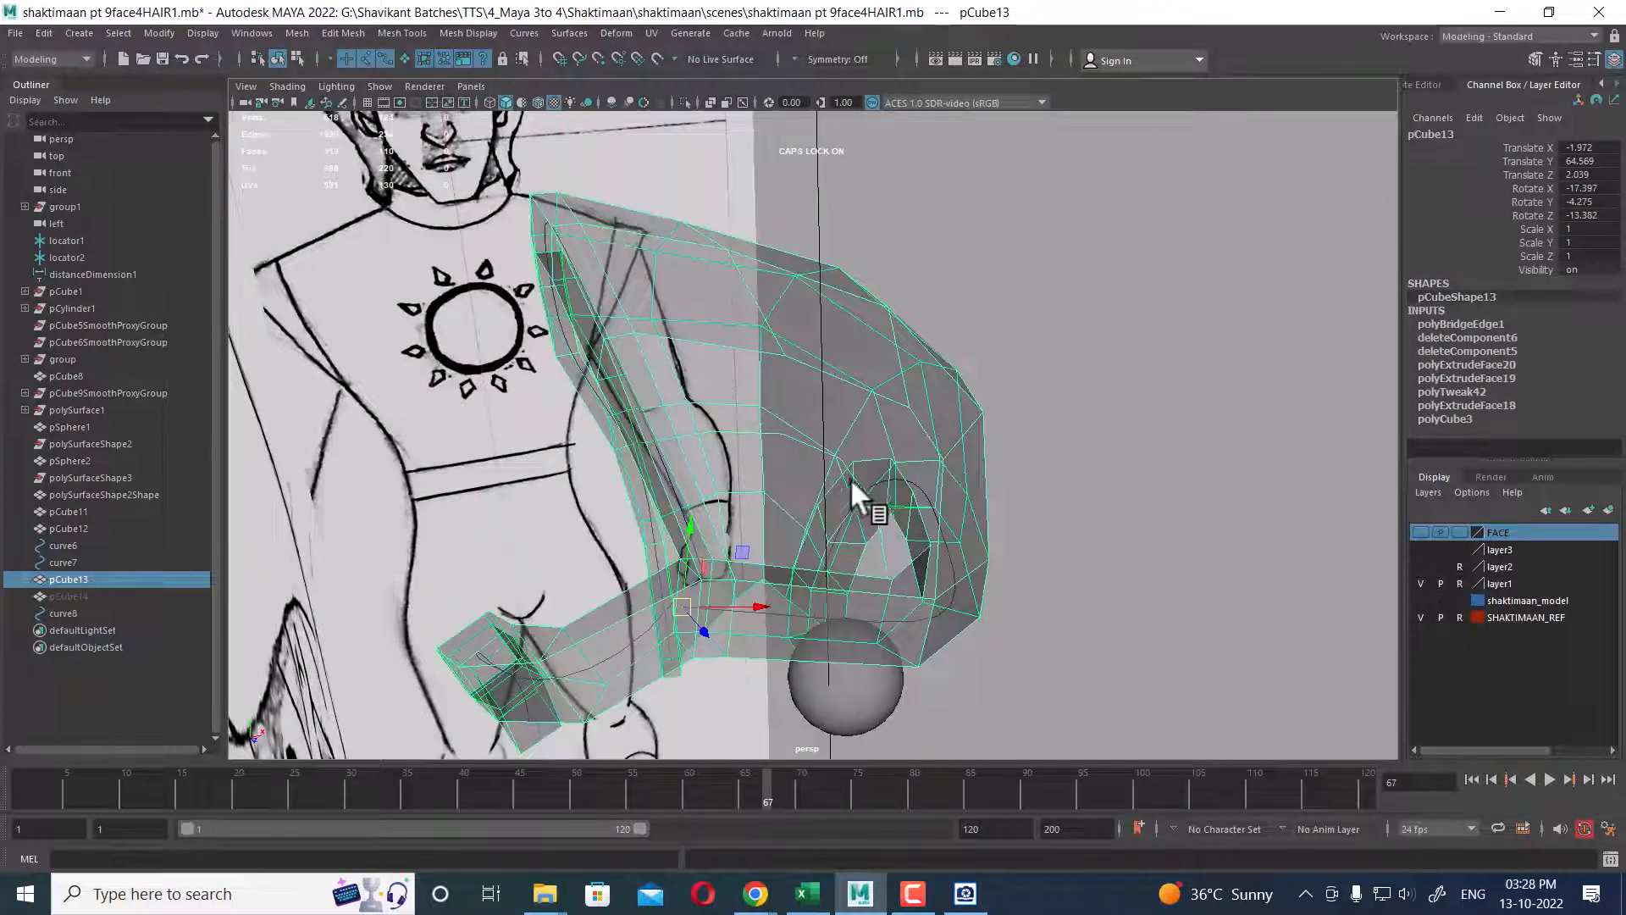
{"action": "left_click", "coordinate": [864, 456]}
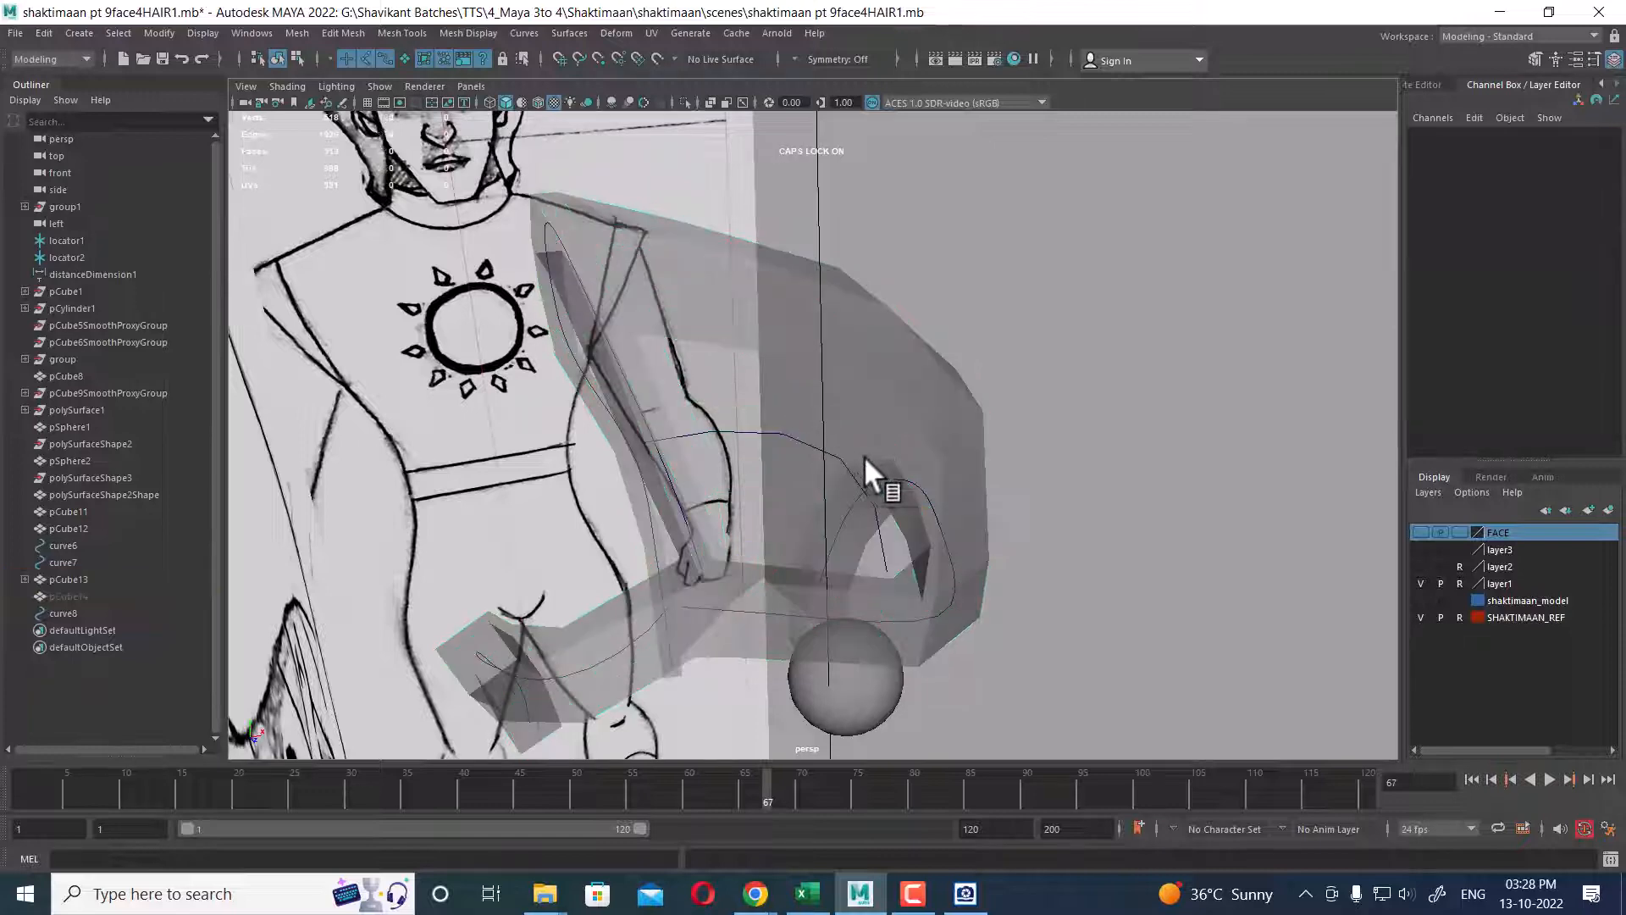
{"action": "left_click", "coordinate": [792, 441]}
{"action": "right_click_drag", "start_coordinate": [1127, 335], "coordinate": [943, 326]}
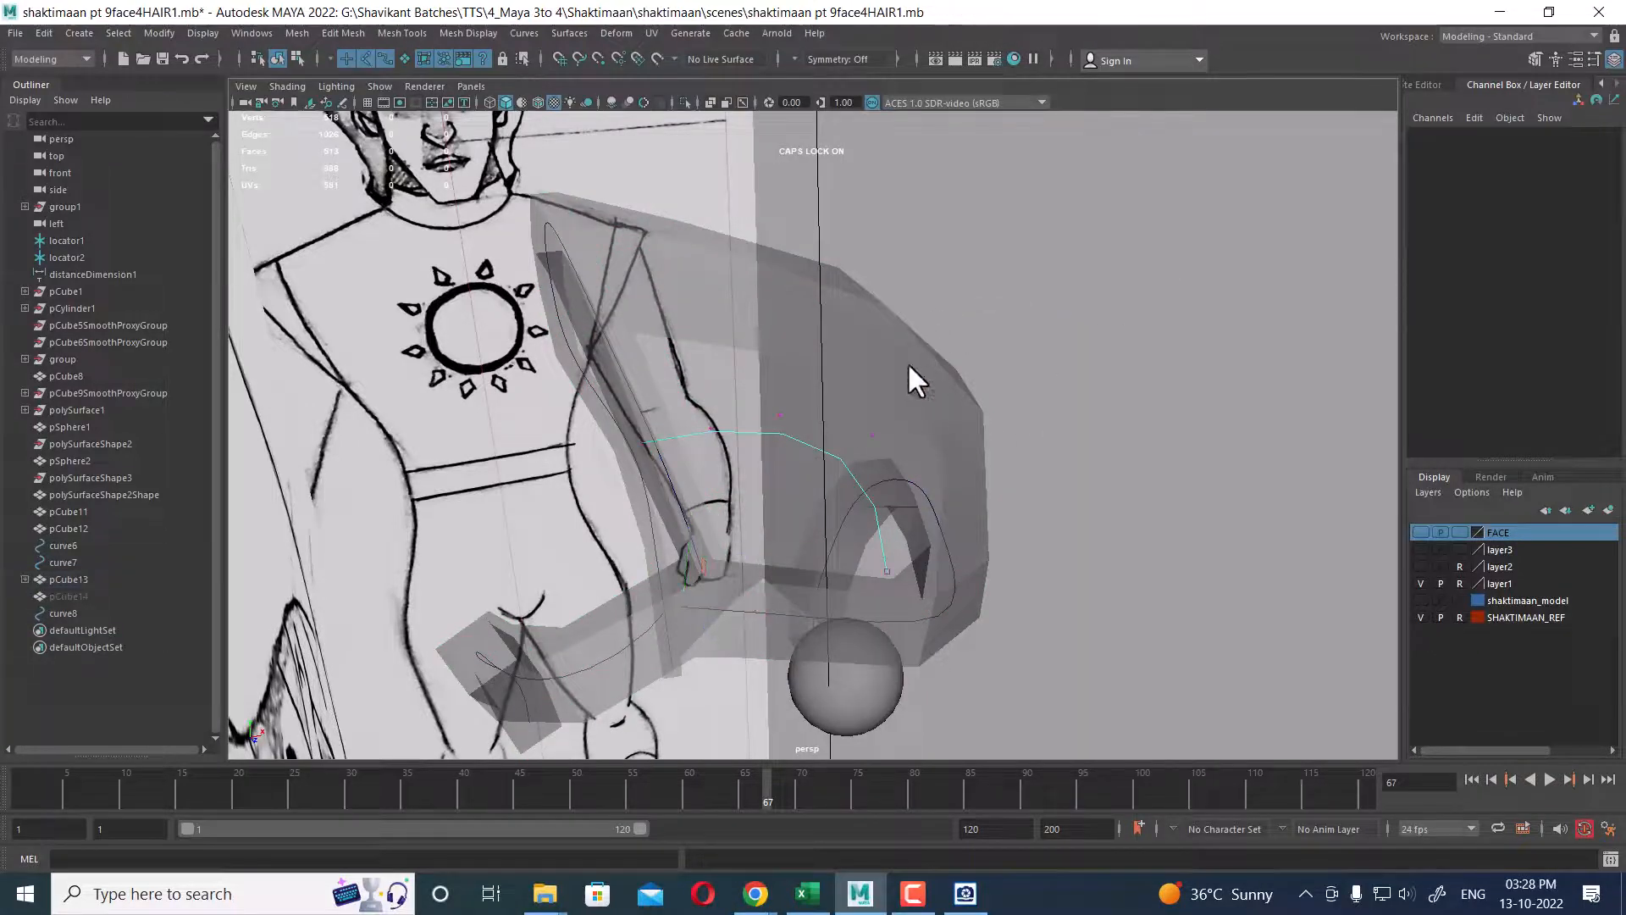
{"action": "left_click_drag", "start_coordinate": [912, 452], "coordinate": [913, 454]}
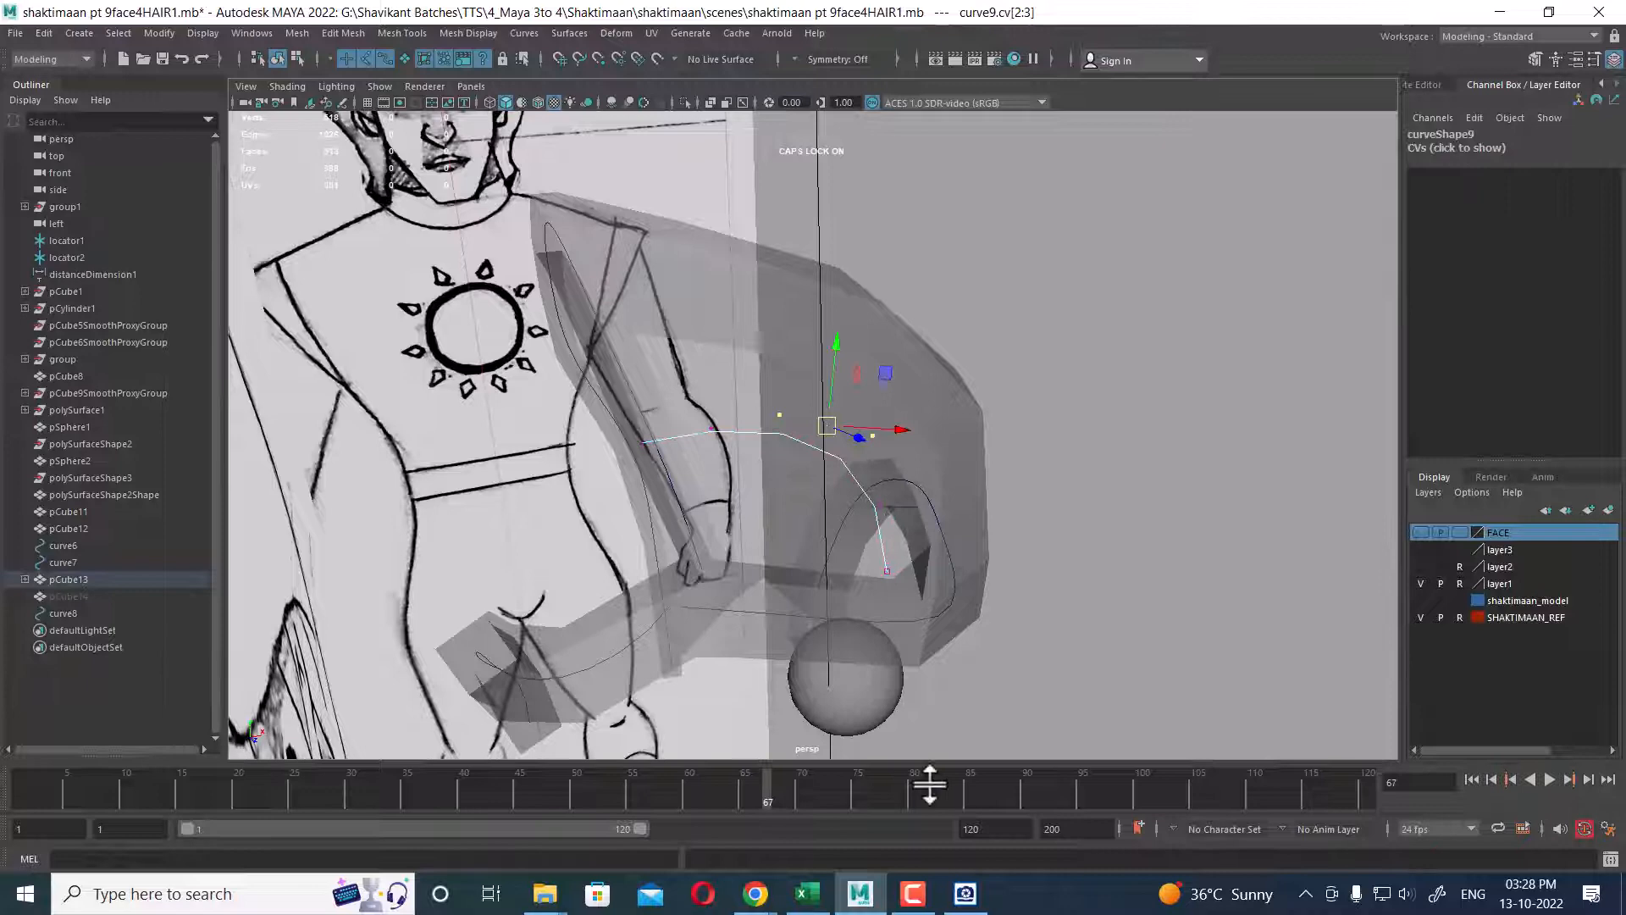
{"action": "left_click", "coordinate": [927, 905]}
- Return to frame 1 and nudge the guide curve's two selected control vertices slightly in the side view
{"action": "left_click_drag", "start_coordinate": [618, 232], "coordinate": [540, 509], "text": "alt"}
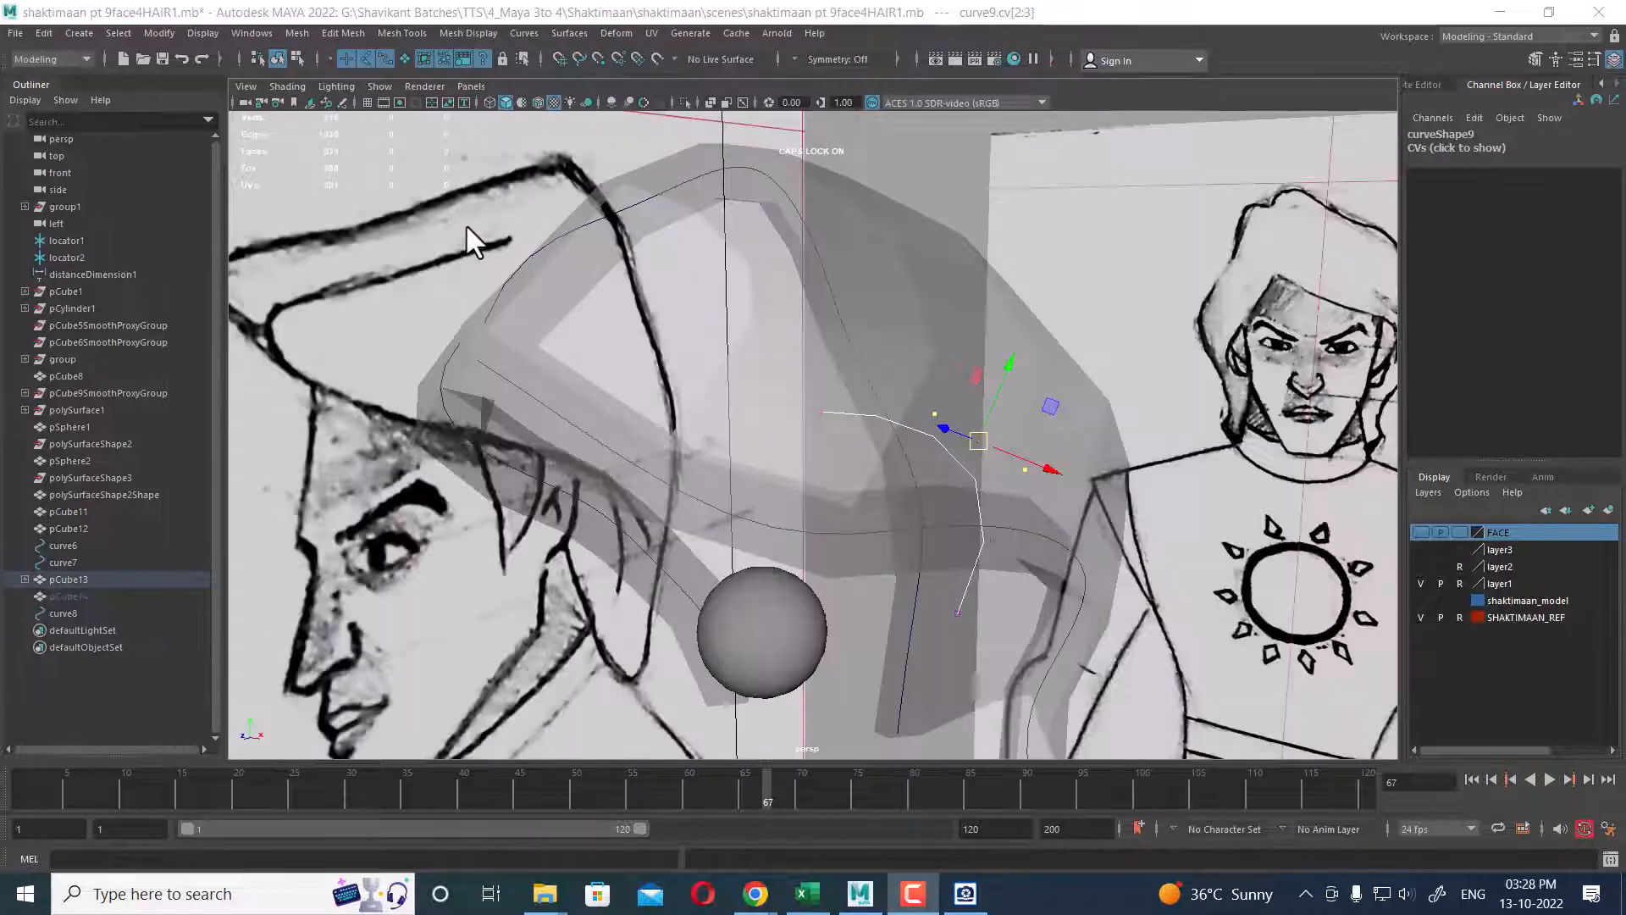
{"action": "left_click_drag", "start_coordinate": [364, 793], "coordinate": [2, 788]}
{"action": "scroll", "coordinate": [1039, 389], "scroll_direction": "down", "scroll_amount": 2}
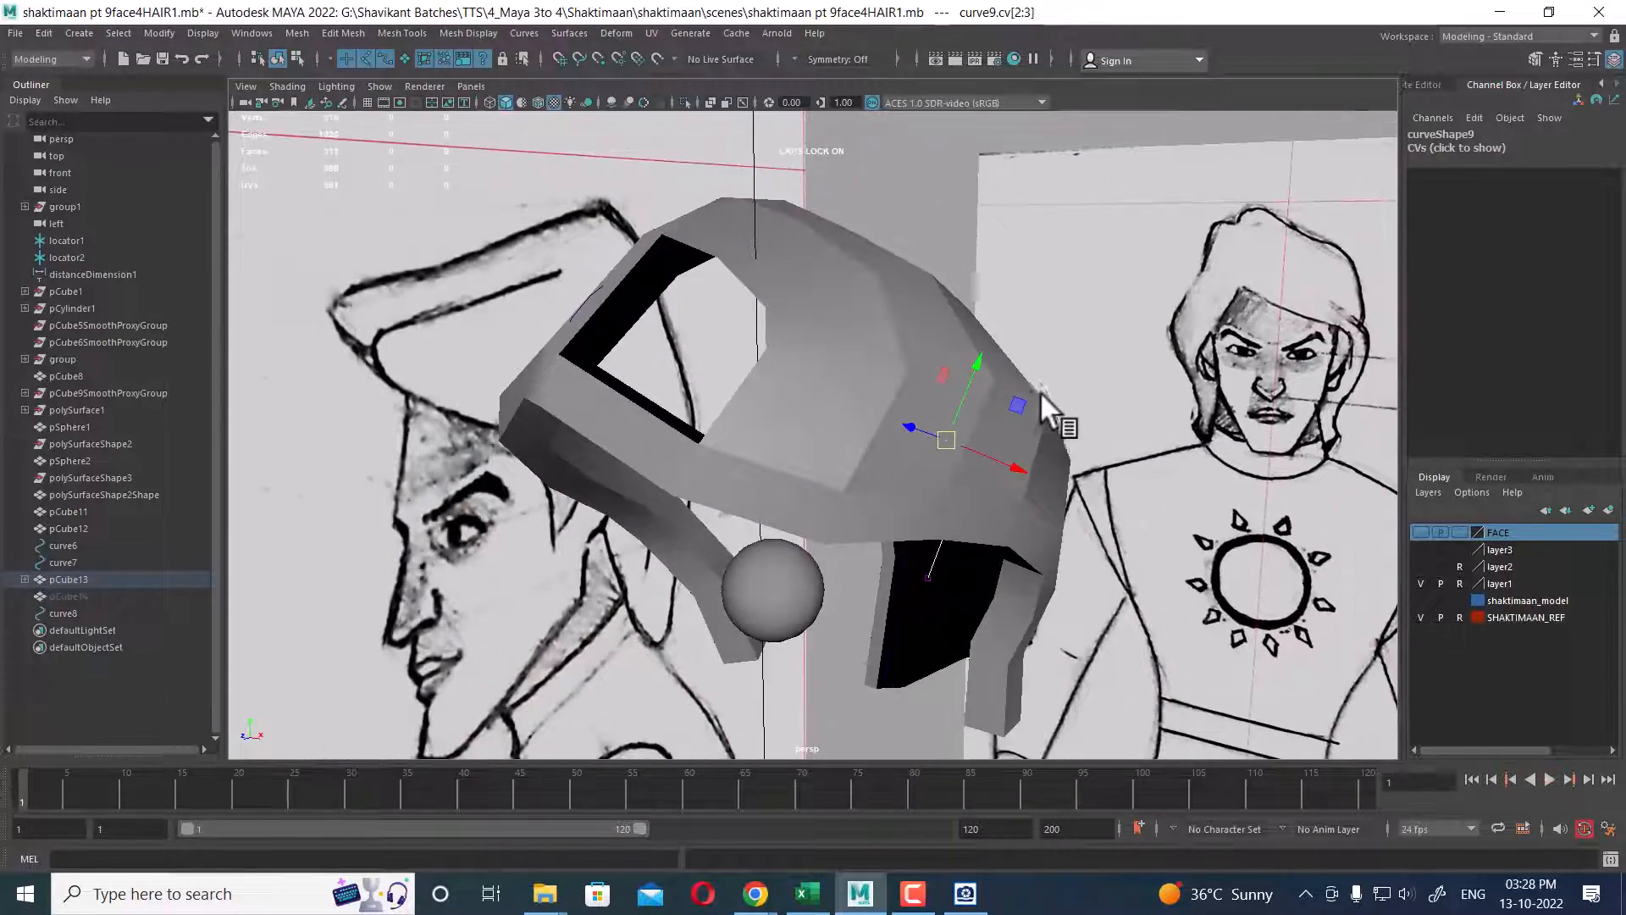
{"action": "key", "text": "space"}
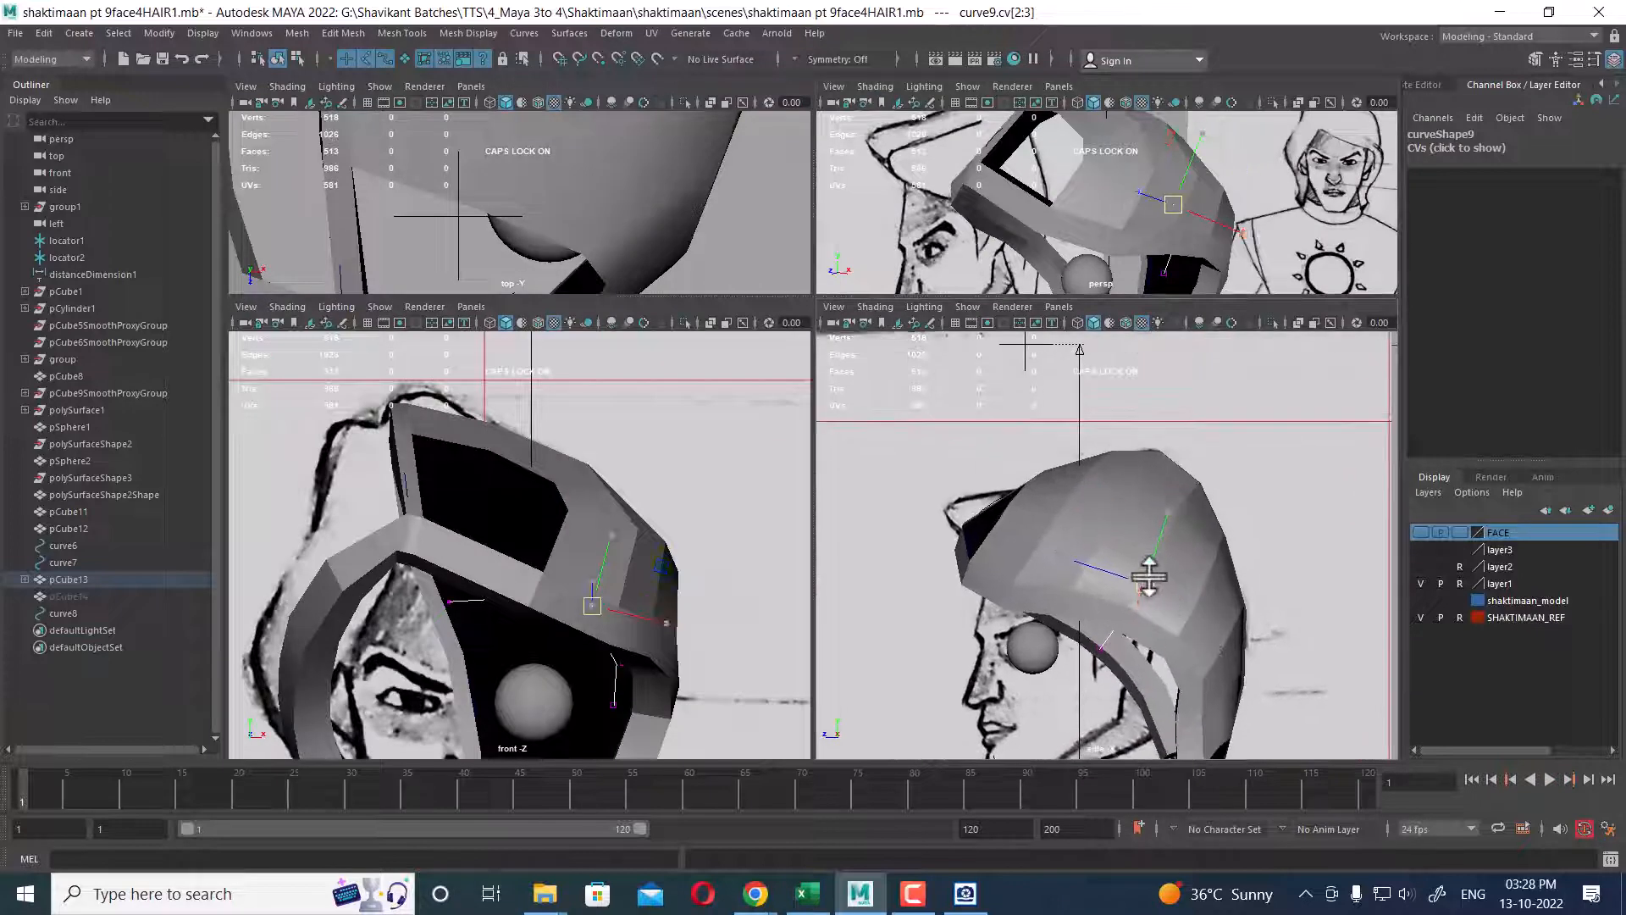
{"action": "left_click_drag", "start_coordinate": [1150, 579], "coordinate": [1147, 582]}
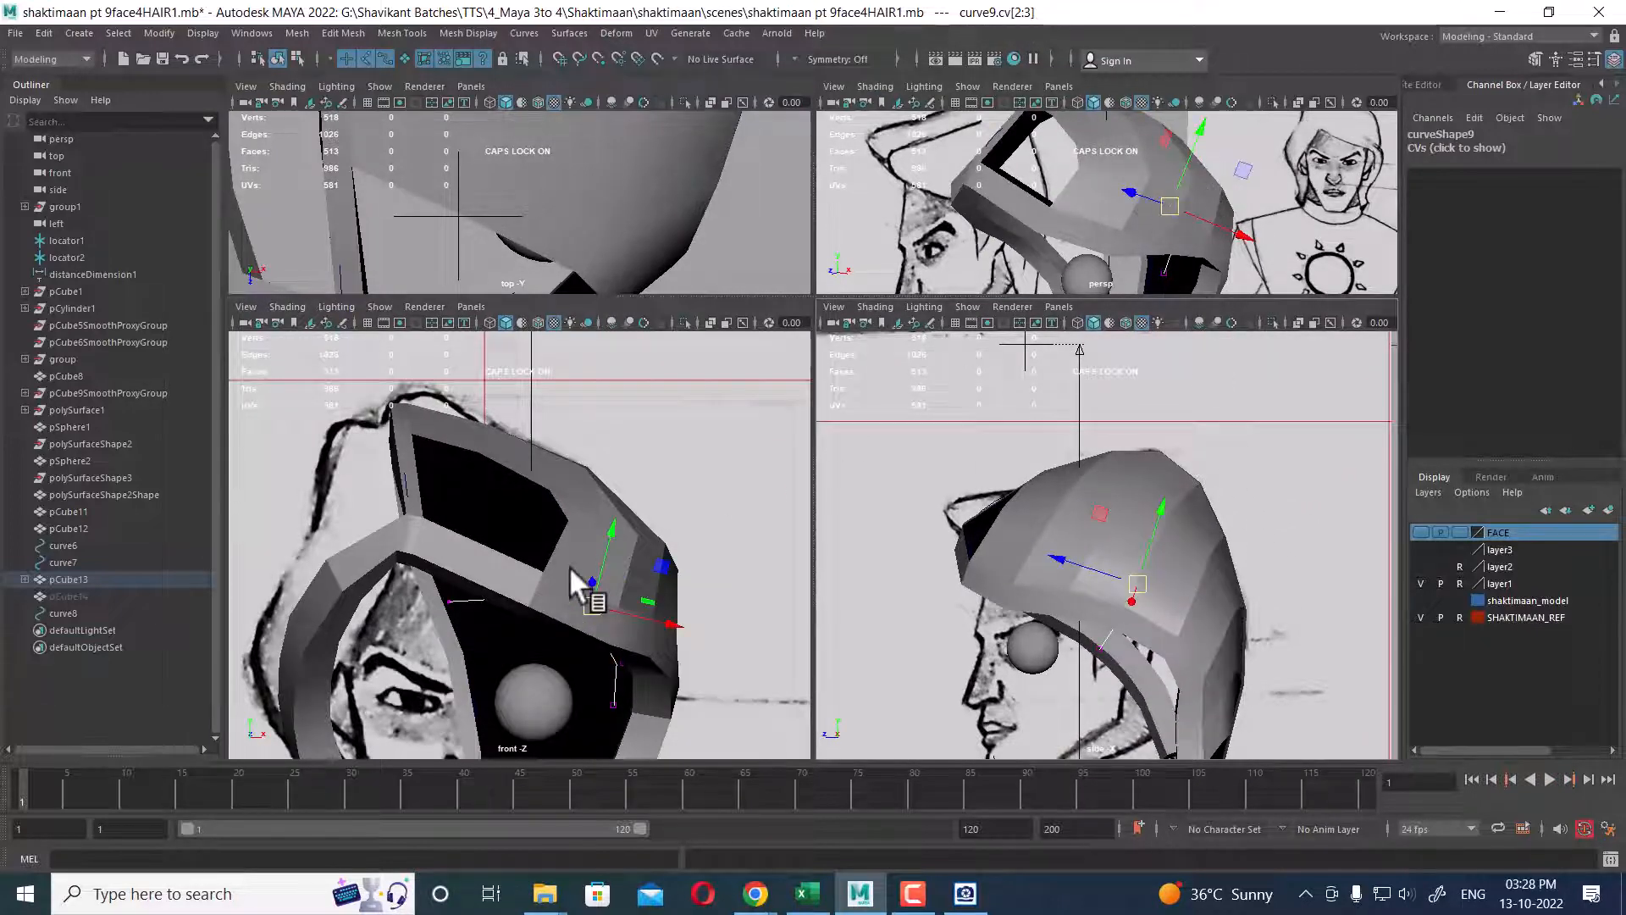
- Clear the curve selection, make polygon surfaces selectable again and select the hair mesh pCube13
{"action": "middle_click_drag", "start_coordinate": [570, 569], "coordinate": [603, 567], "text": "alt"}
{"action": "left_click_drag", "start_coordinate": [1112, 173], "coordinate": [1072, 232], "text": "alt"}
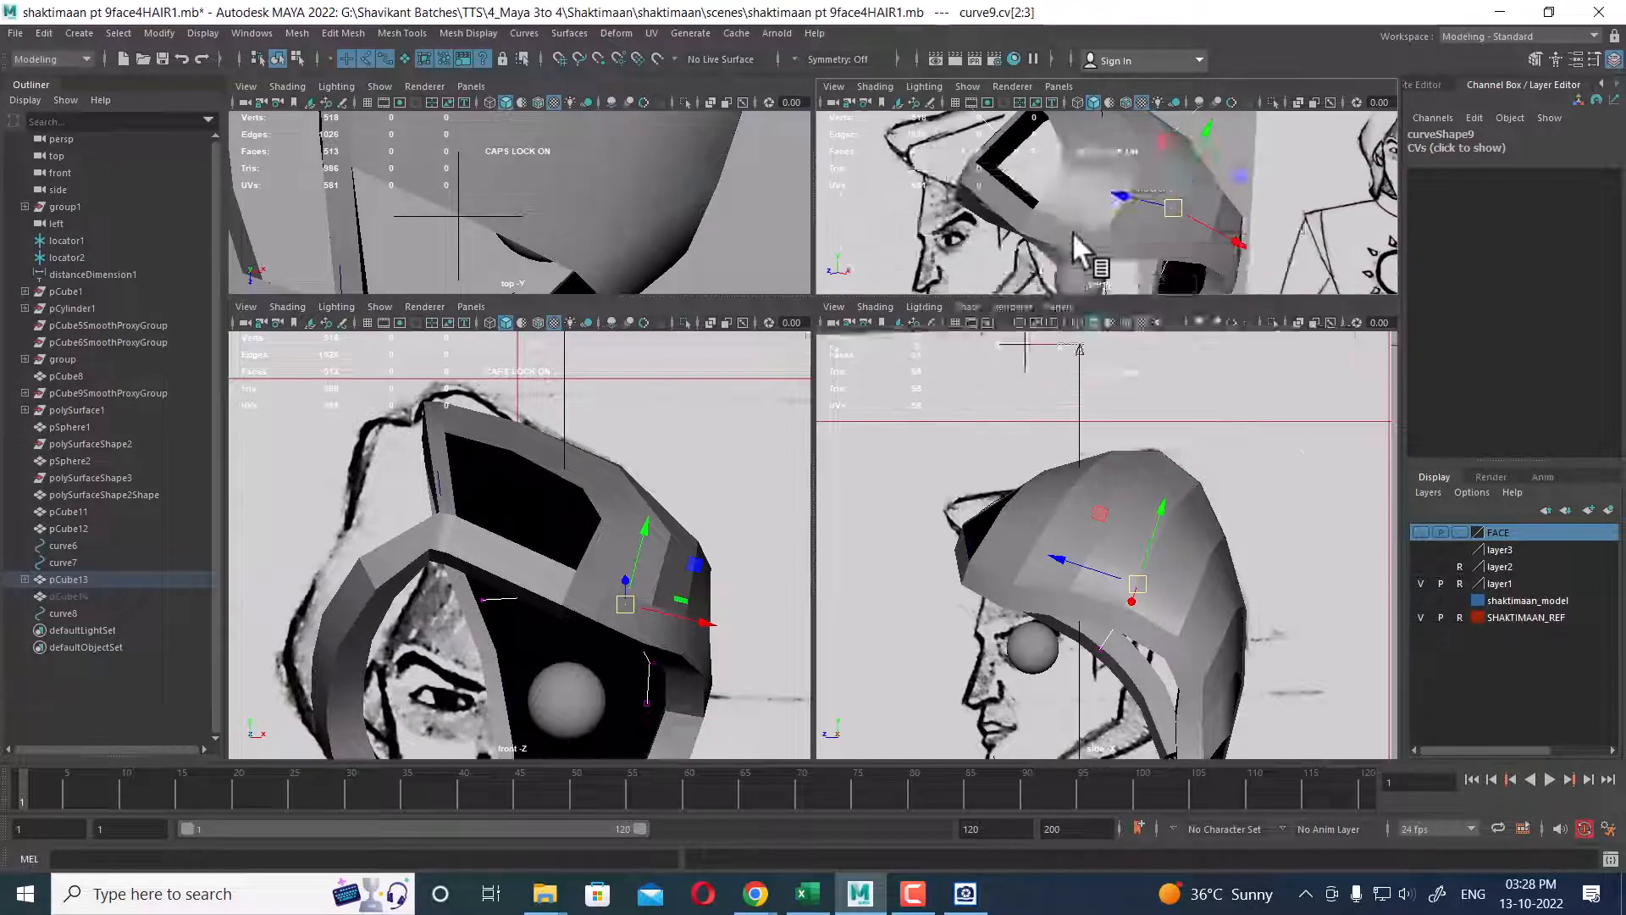
{"action": "key", "text": "space"}
{"action": "left_click_drag", "start_coordinate": [999, 339], "coordinate": [876, 318], "text": "alt"}
{"action": "left_click", "coordinate": [881, 318]}
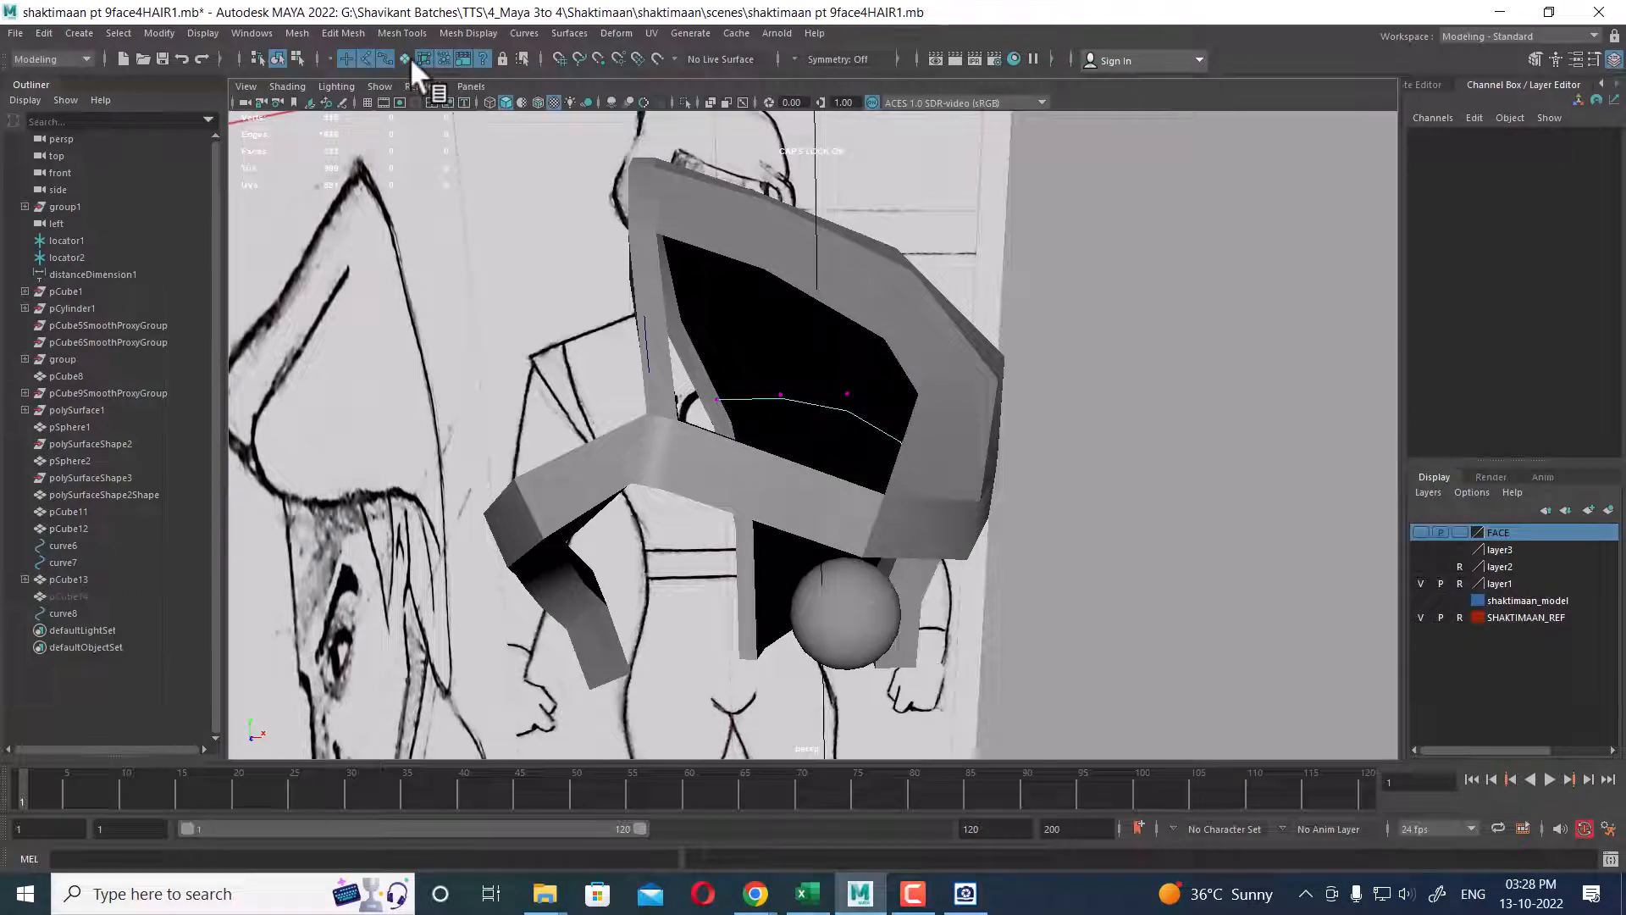
{"action": "left_click", "coordinate": [896, 339]}
{"action": "left_click_drag", "start_coordinate": [898, 375], "coordinate": [920, 338], "text": "alt"}
{"action": "left_click_drag", "start_coordinate": [884, 405], "coordinate": [943, 327], "text": "alt"}
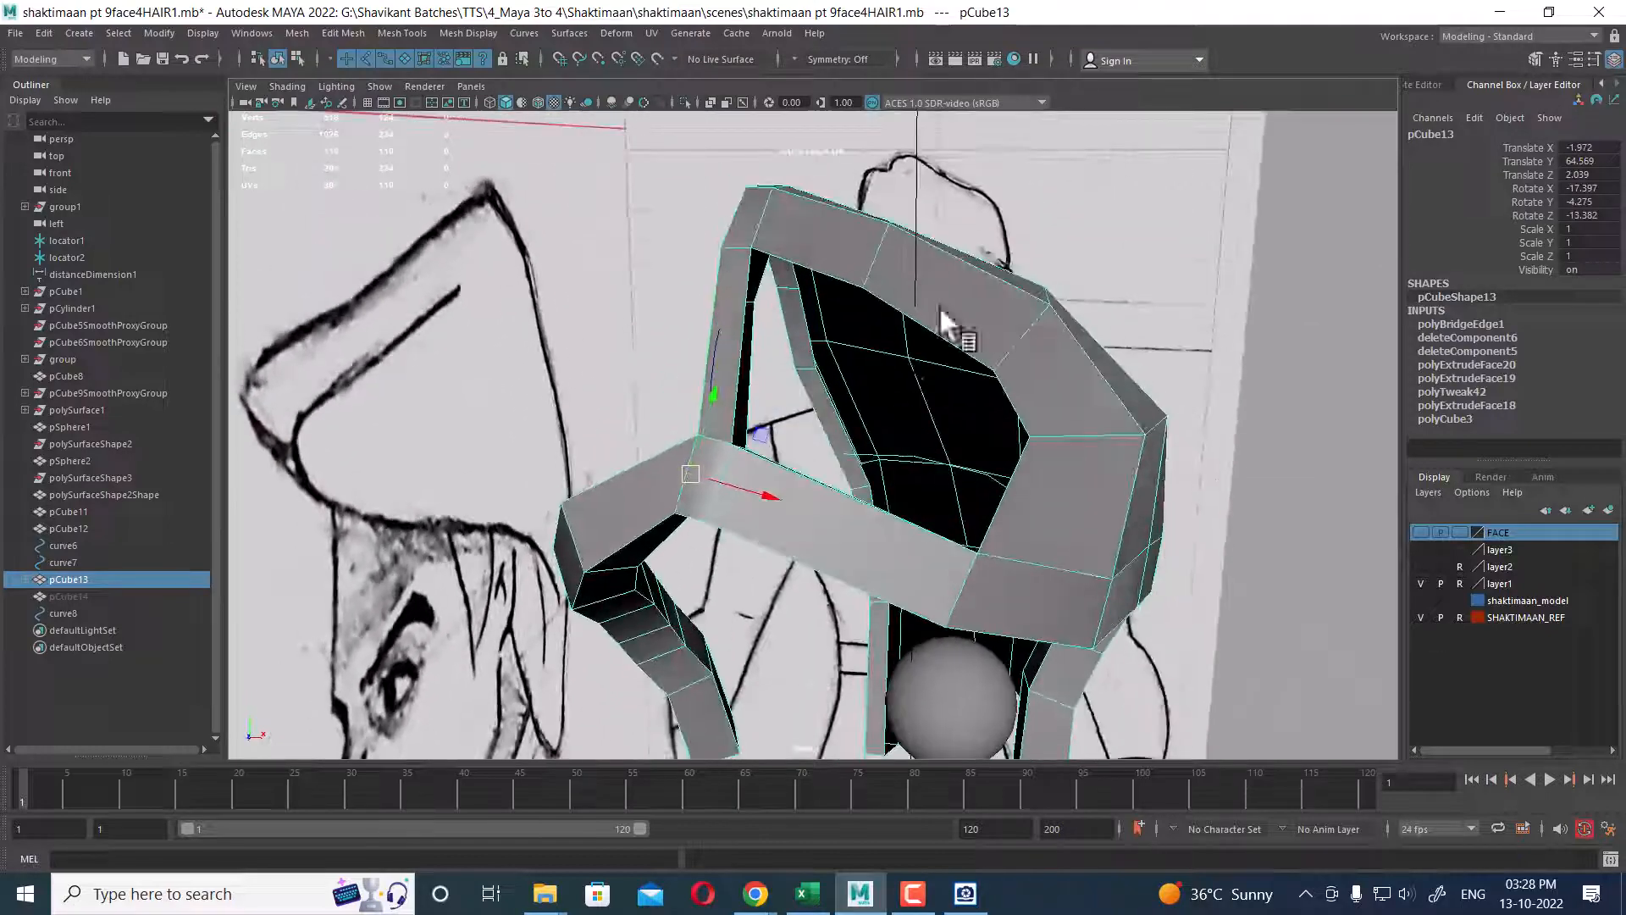
{"action": "left_click_drag", "start_coordinate": [896, 453], "coordinate": [864, 487], "text": "alt"}
- Split the edge ring across the front strand below the open gap and bevel the new edge into two
{"action": "right_click_drag", "start_coordinate": [934, 288], "coordinate": [933, 252]}
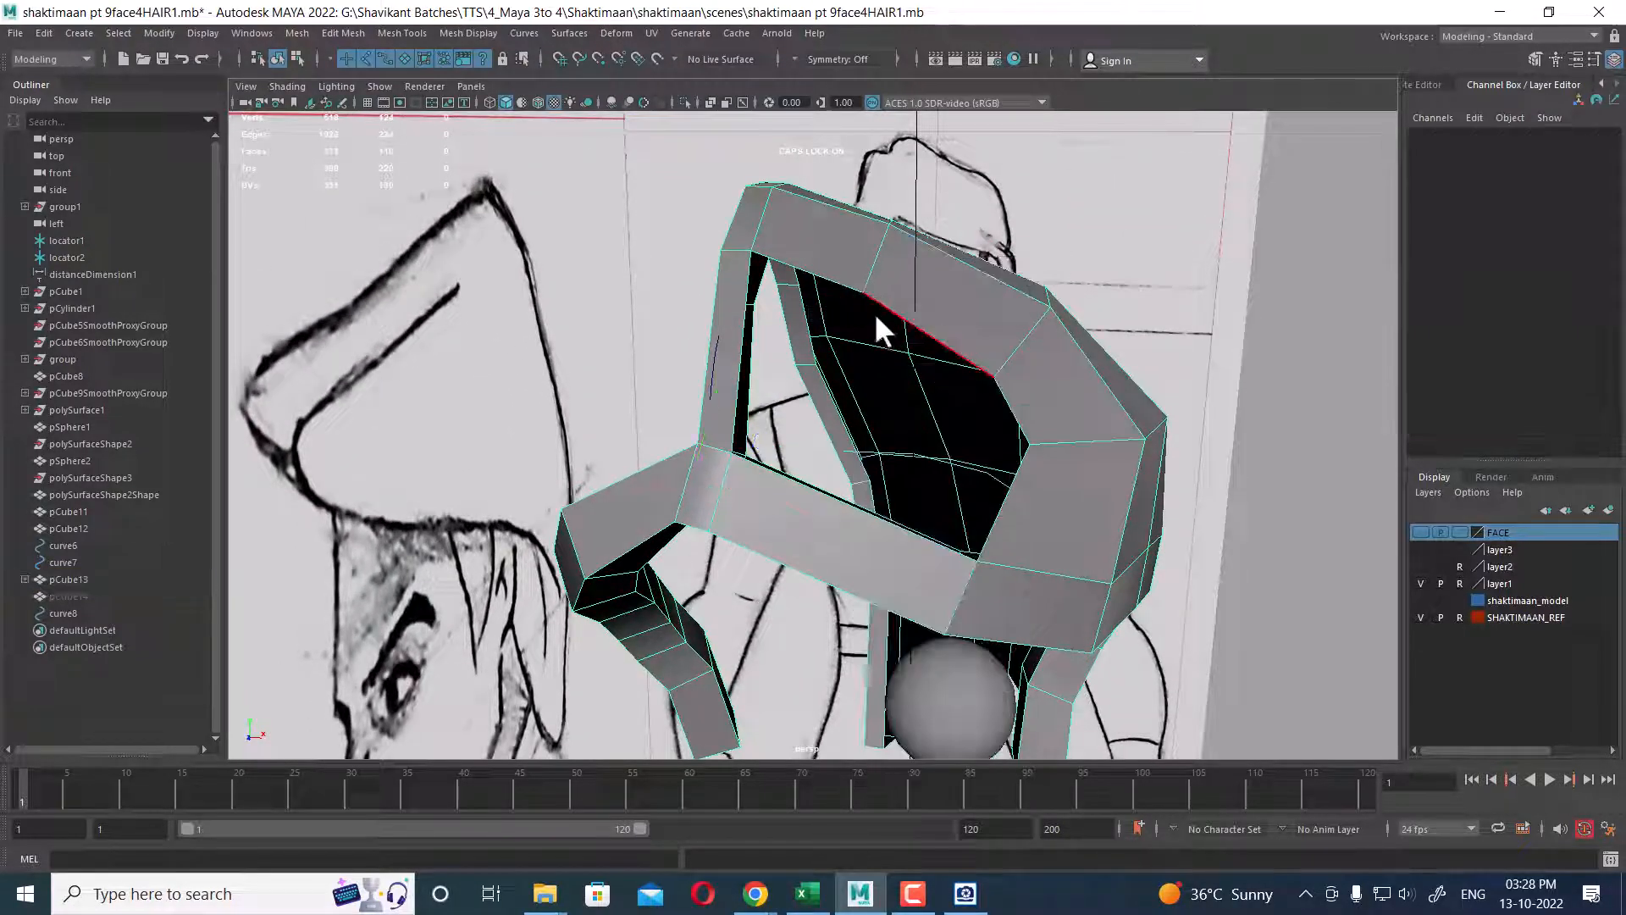
{"action": "left_click", "coordinate": [835, 521]}
{"action": "right_click_drag", "start_coordinate": [983, 349], "coordinate": [735, 407], "text": "ctrl"}
{"action": "right_click_drag", "start_coordinate": [861, 531], "coordinate": [947, 507], "text": "shift"}
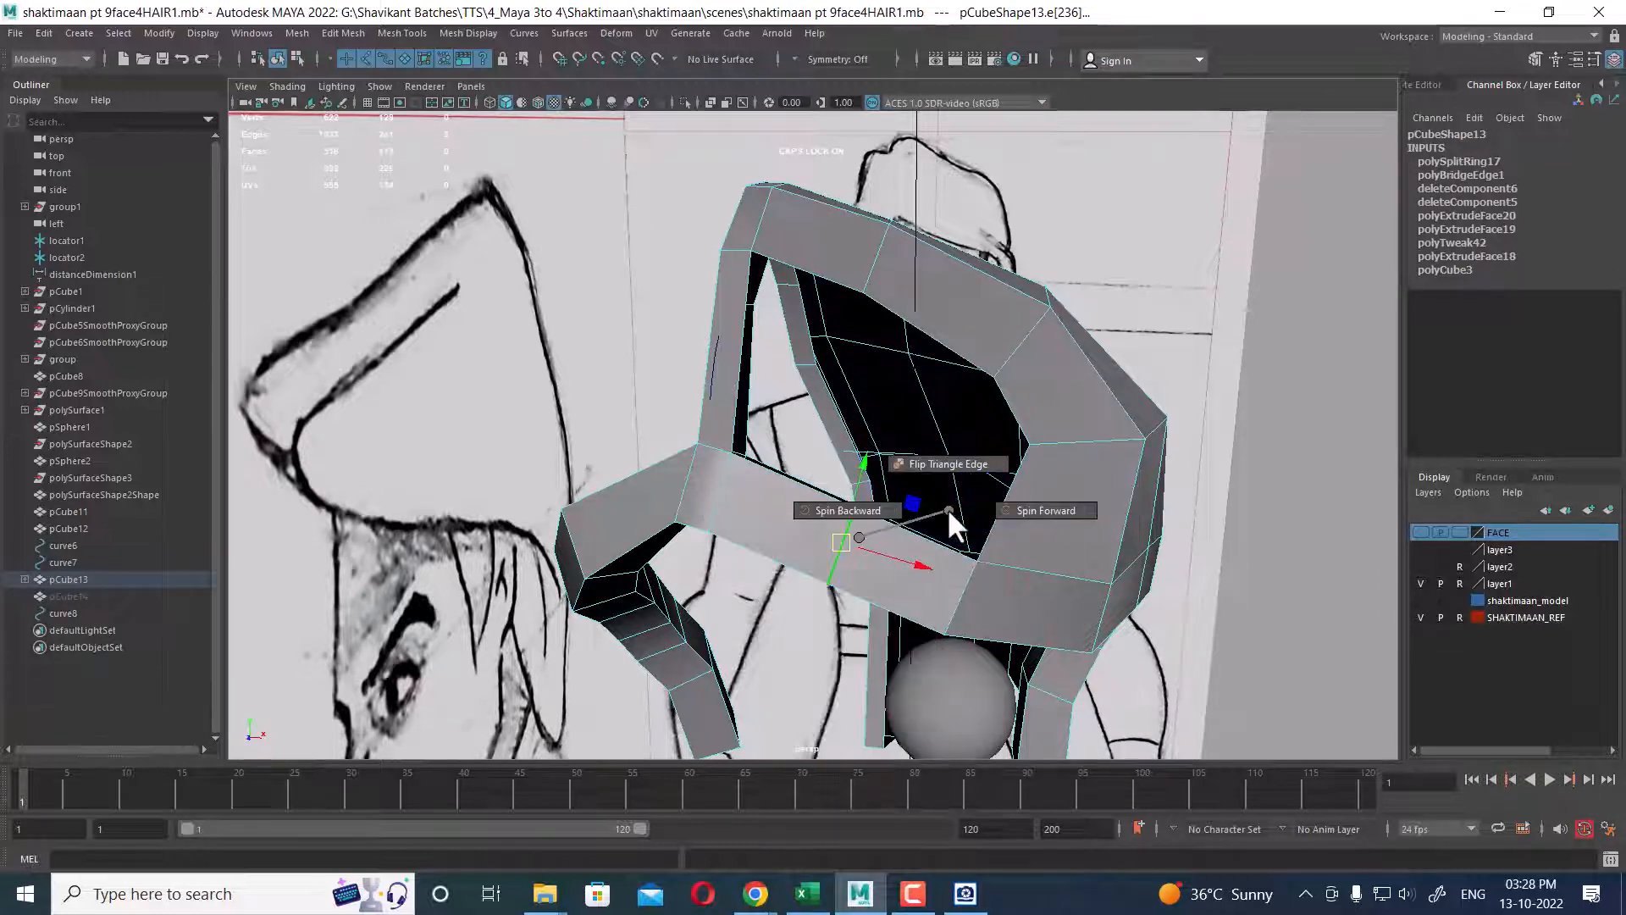
{"action": "right_click_drag", "start_coordinate": [840, 516], "coordinate": [916, 510], "text": "shift"}
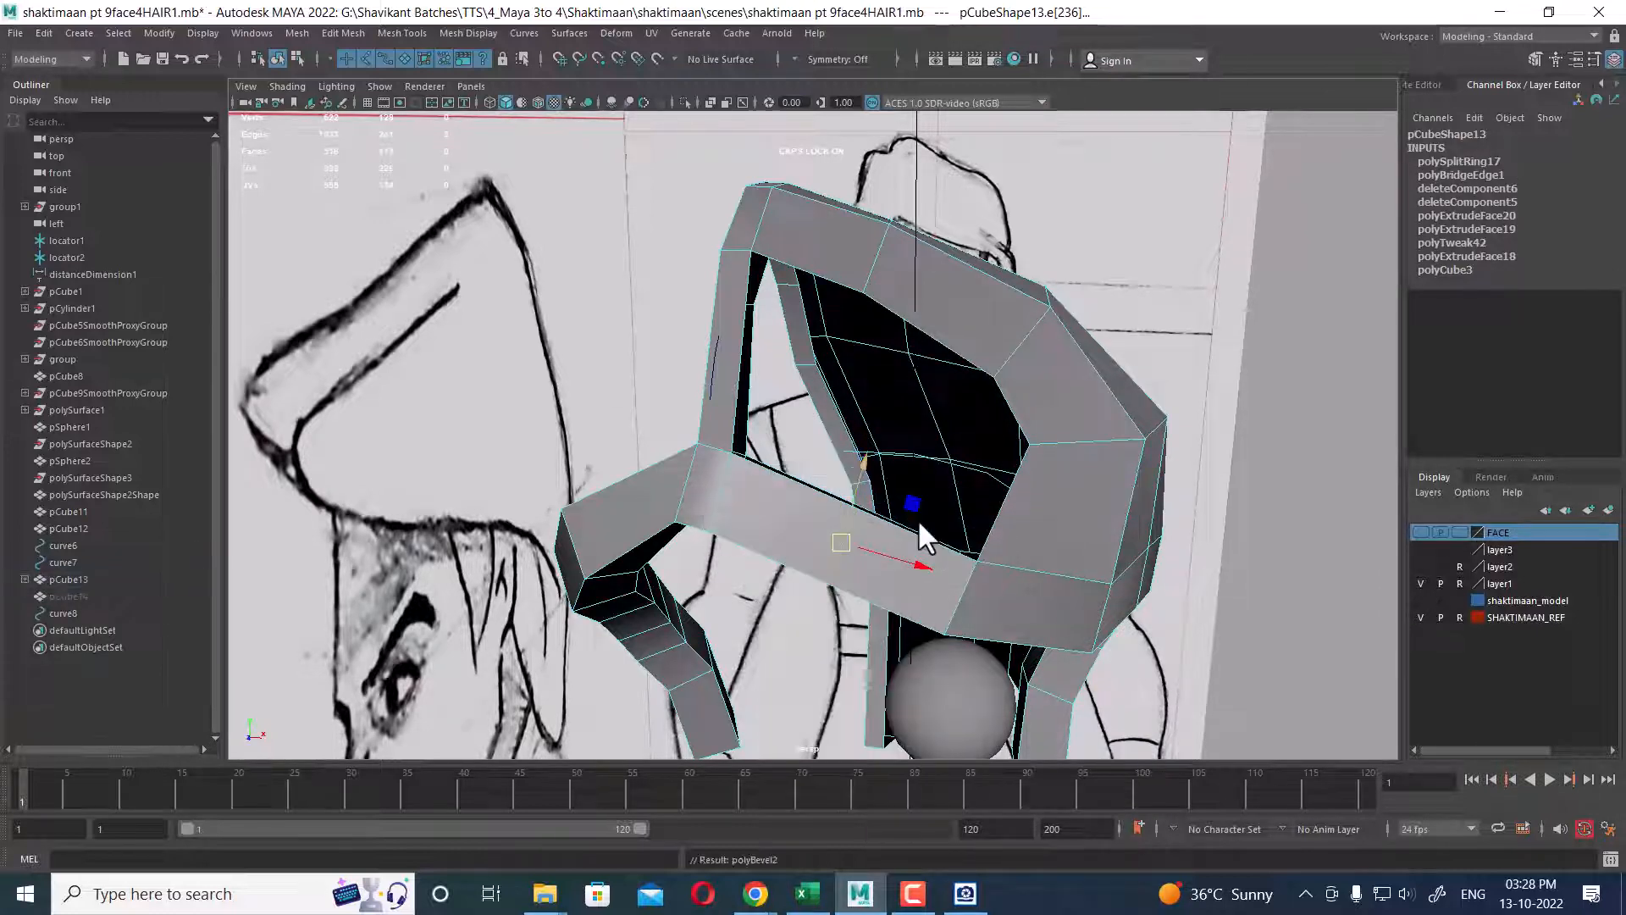
- Select the facing border edges of the front strand and the over-head strand along the open gap
{"action": "left_click_drag", "start_coordinate": [917, 529], "coordinate": [879, 496], "text": "alt"}
{"action": "scroll", "coordinate": [879, 495], "scroll_direction": "up", "scroll_amount": 1}
{"action": "left_click", "coordinate": [793, 268]}
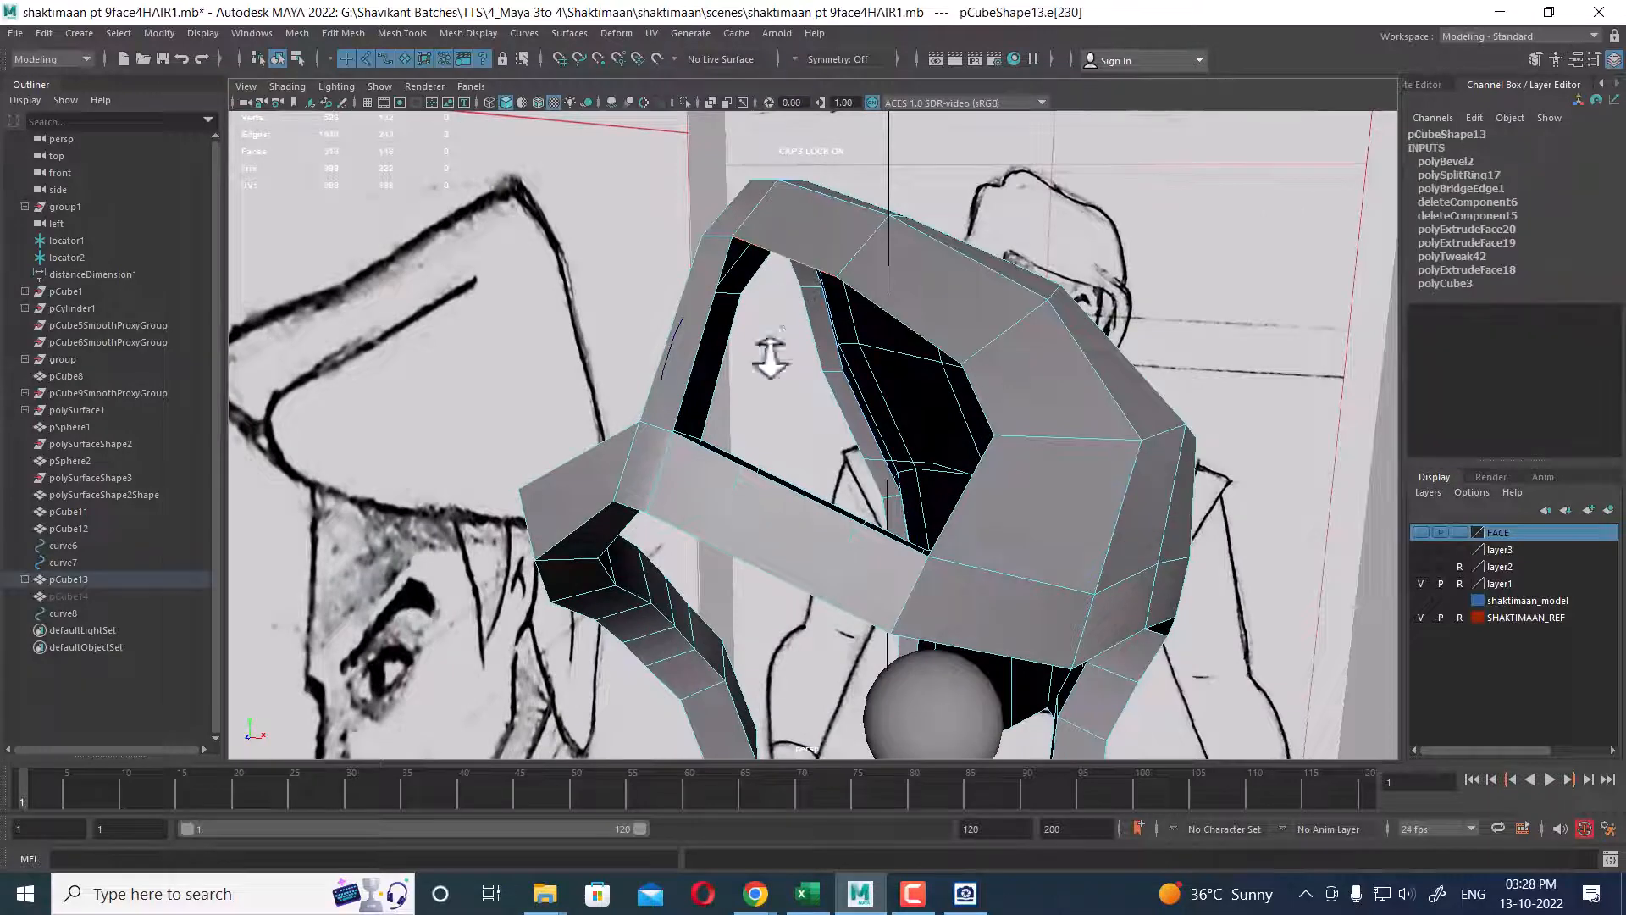
{"action": "left_click", "coordinate": [873, 333]}
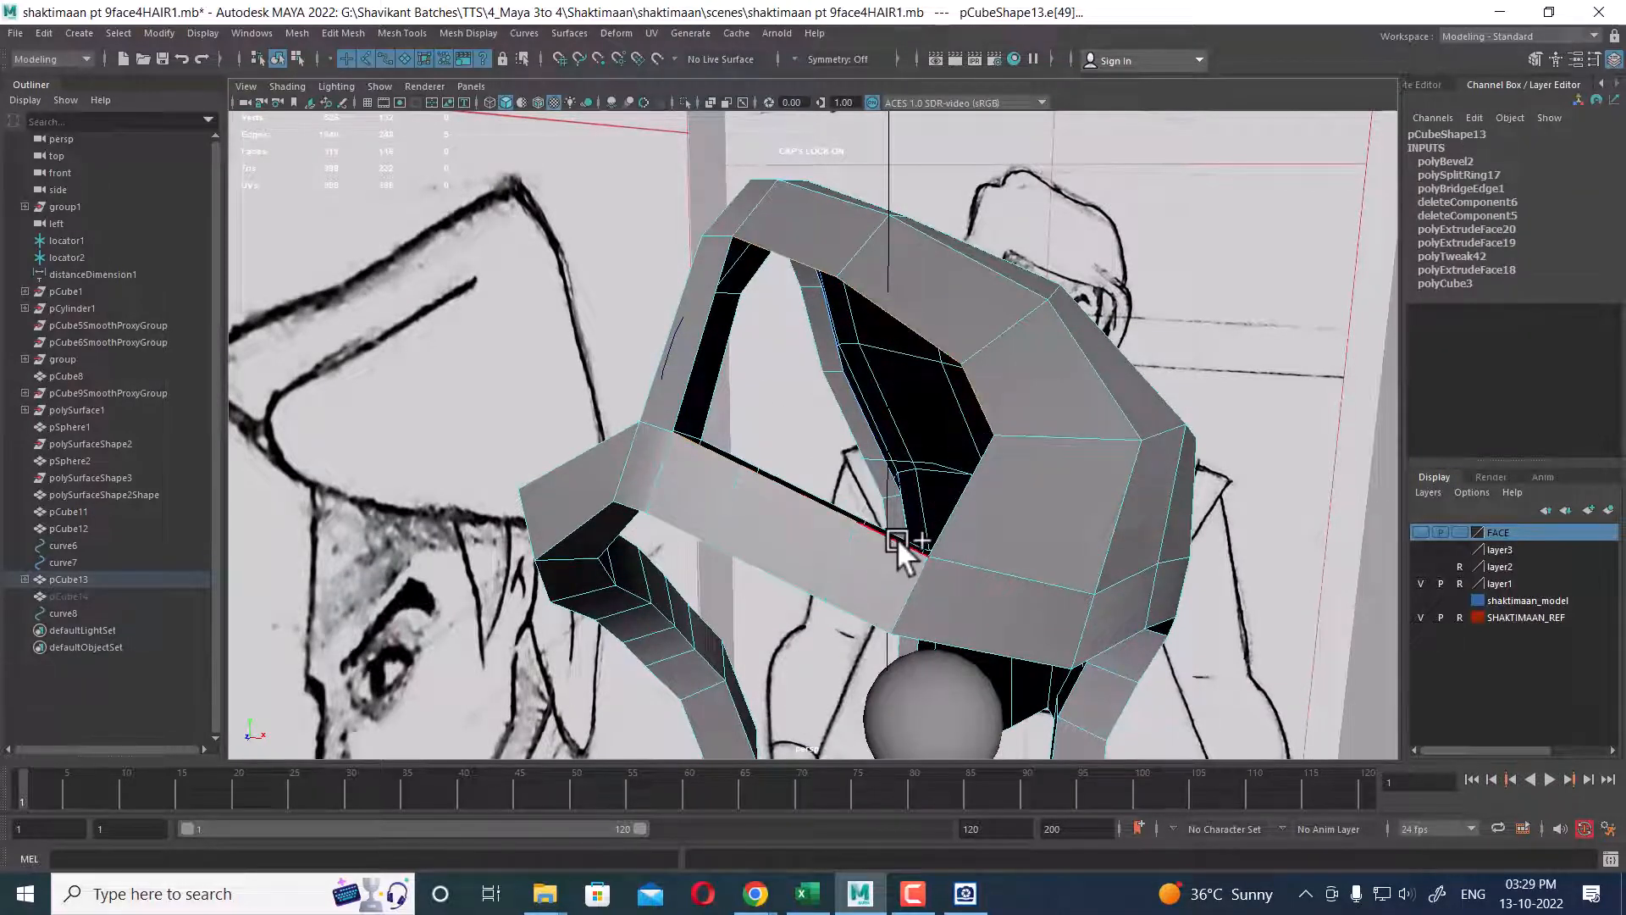
{"action": "left_click_drag", "start_coordinate": [993, 534], "coordinate": [998, 418], "text": "alt"}
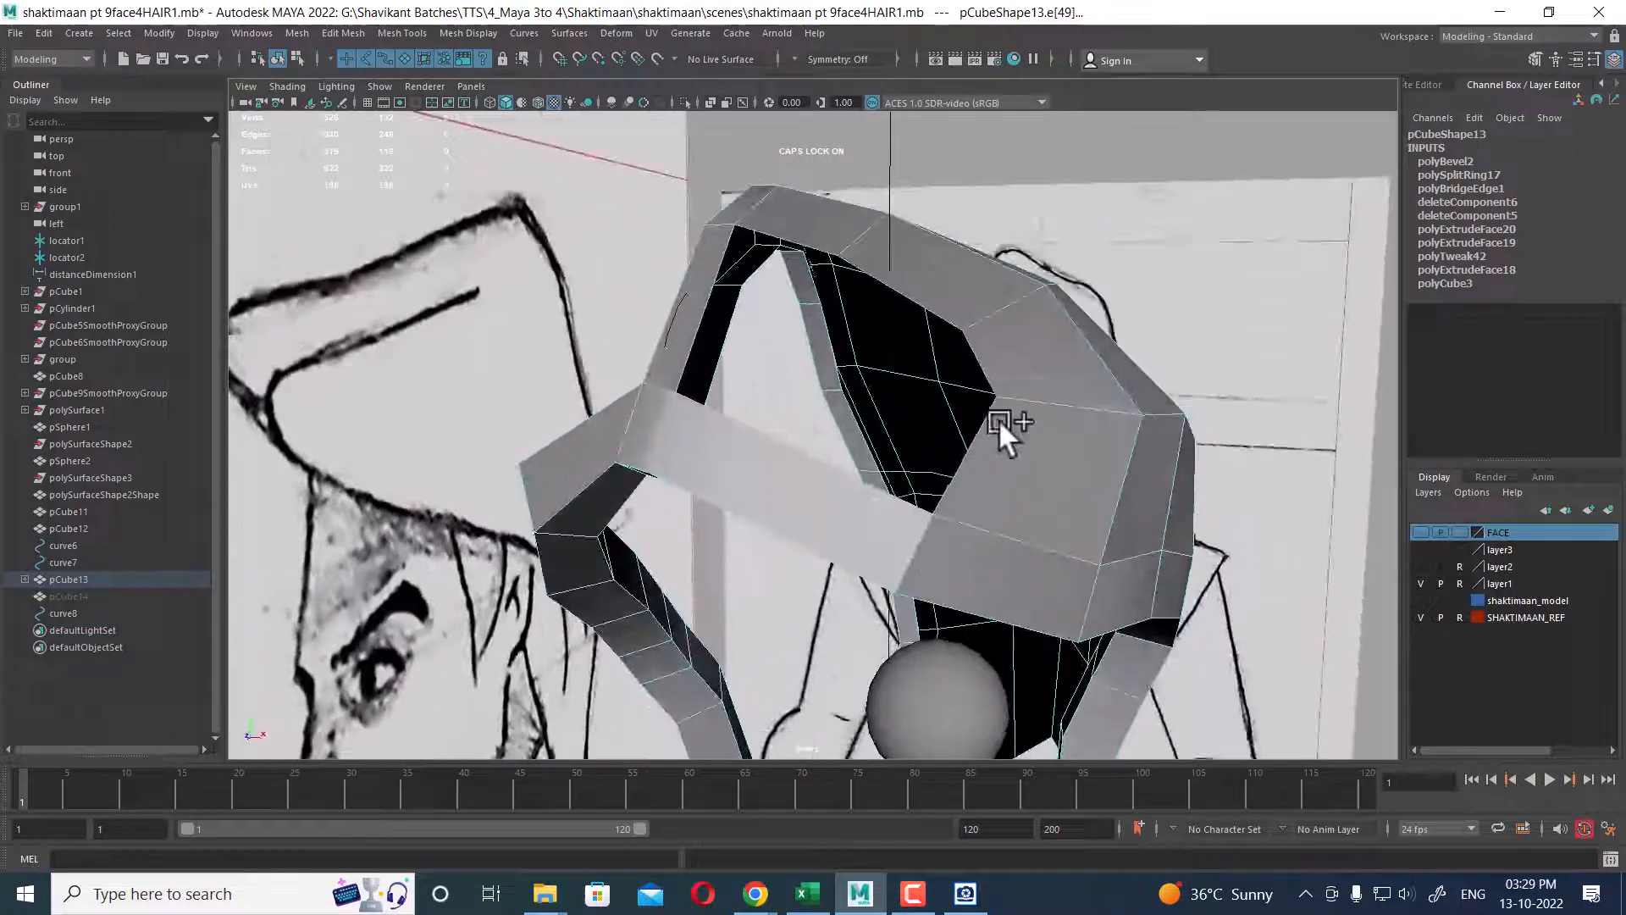
- Reset the bridge settings to their defaults and bridge the selected border edges with a linear path and 0 divisions
{"action": "right_click_drag", "start_coordinate": [981, 286], "coordinate": [1048, 495], "text": "shift"}
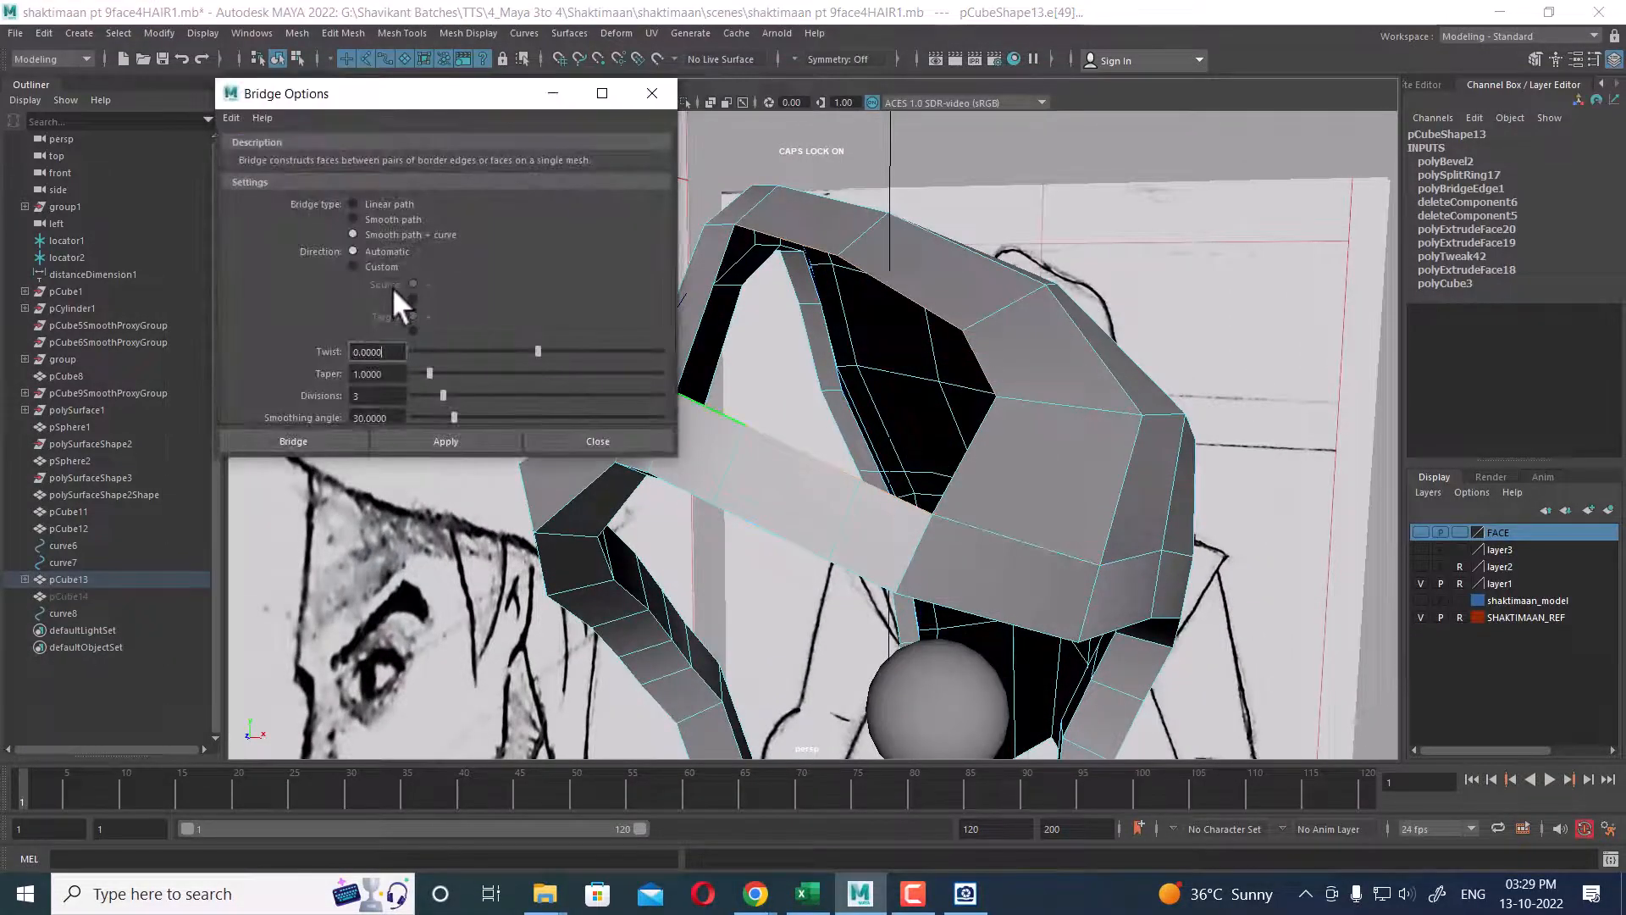
{"action": "left_click", "coordinate": [232, 117]}
{"action": "left_click", "coordinate": [236, 149]}
{"action": "left_click", "coordinate": [447, 441]}
- Inspect the closed hair surface in the perspective view and compare it with the front and side reference drawings
{"action": "mouse_move", "coordinate": [864, 482]}
{"action": "left_mouse_down", "text": "alt"}
{"action": "mouse_move", "coordinate": [890, 551]}
{"action": "mouse_move", "coordinate": [915, 461]}
{"action": "mouse_move", "coordinate": [876, 457]}
{"action": "left_mouse_up", "text": "alt"}
{"action": "middle_click_drag", "start_coordinate": [876, 458], "coordinate": [923, 512], "text": "alt"}
{"action": "right_click_drag", "start_coordinate": [923, 512], "coordinate": [878, 452], "text": "alt"}
{"action": "left_click_drag", "start_coordinate": [879, 452], "coordinate": [915, 472], "text": "alt"}
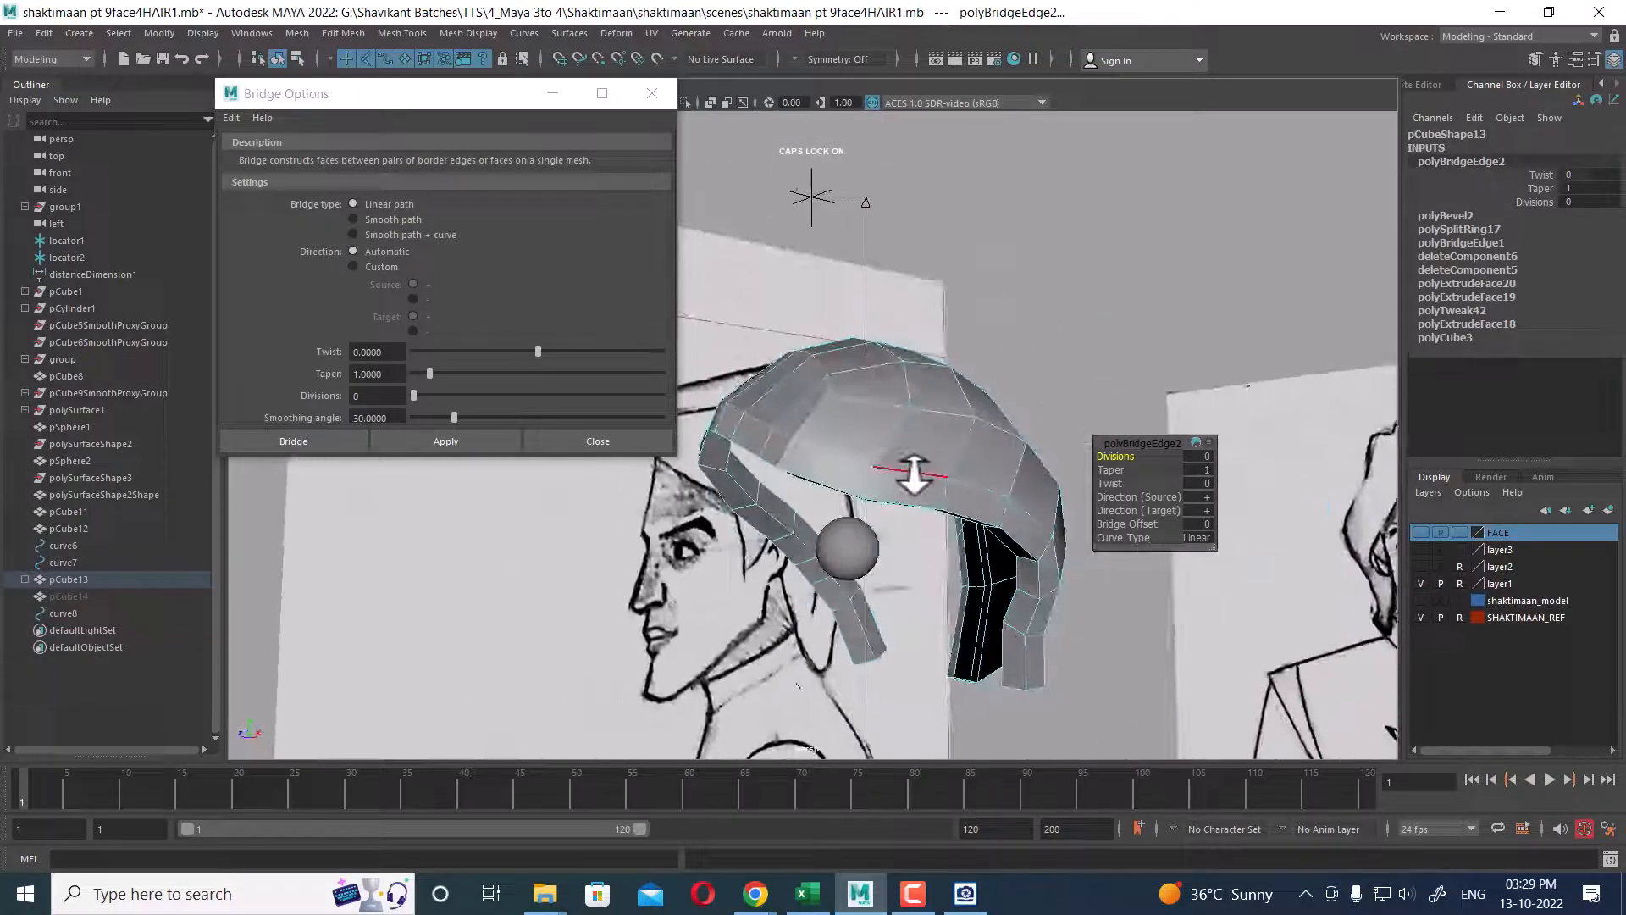
{"action": "key", "text": "space"}
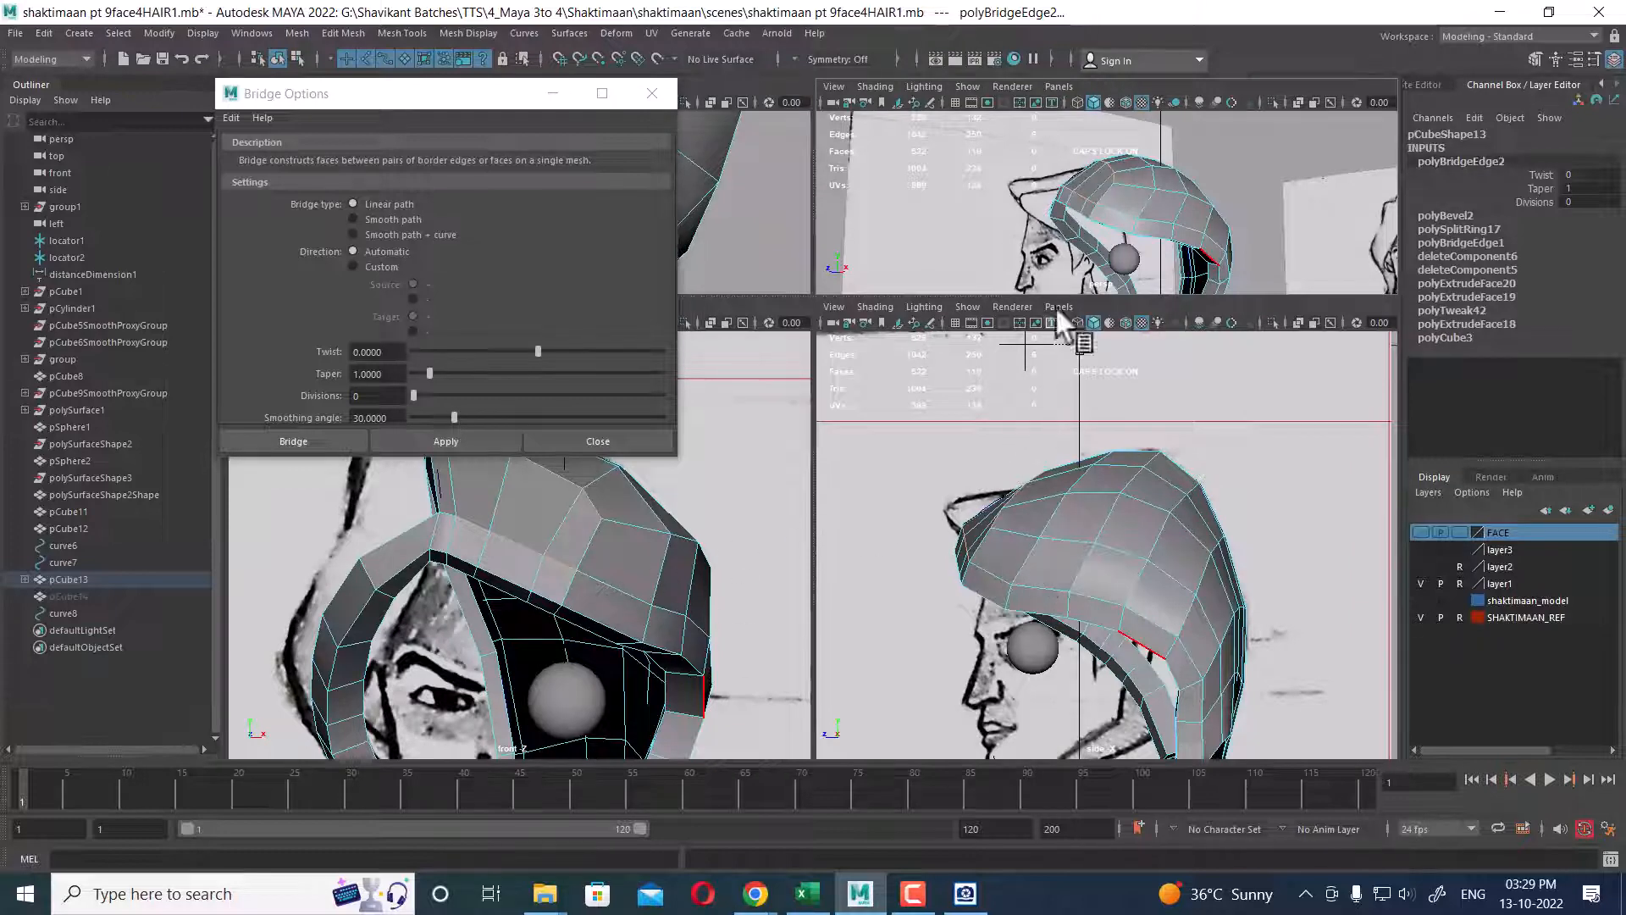
{"action": "left_click_drag", "start_coordinate": [1101, 255], "coordinate": [1177, 255], "text": "alt"}
{"action": "middle_click_drag", "start_coordinate": [447, 650], "coordinate": [573, 653], "text": "alt"}
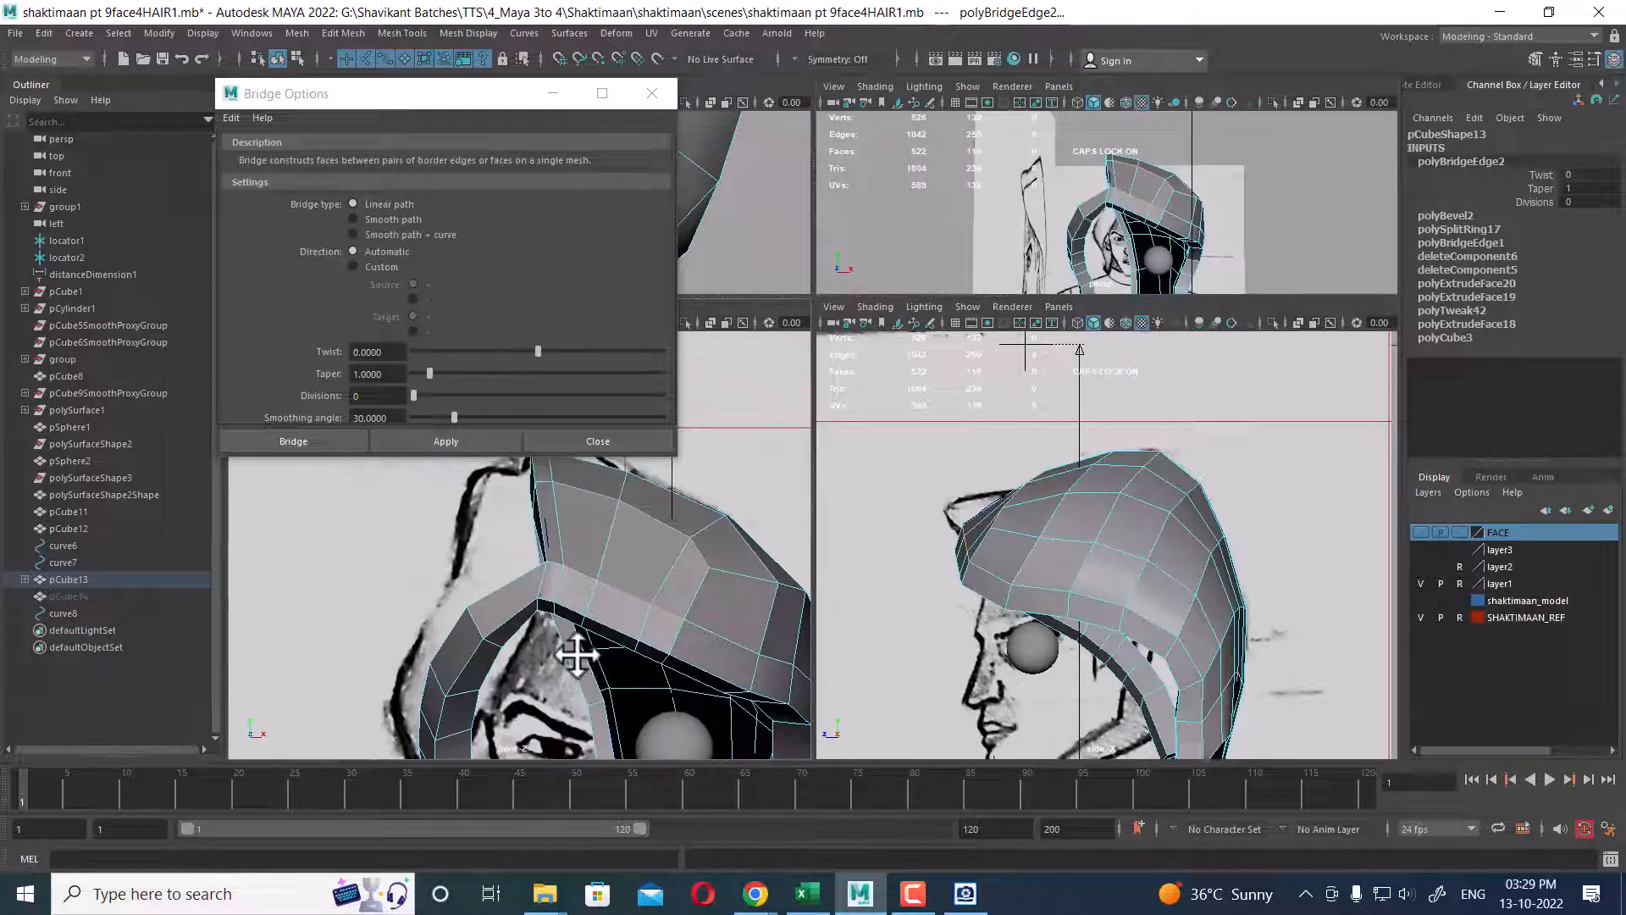
- Close the bridge settings and scrub to frame 64 to compare the faded hair with the front reference drawing
{"action": "middle_click_drag", "start_coordinate": [506, 598], "coordinate": [639, 658], "text": "alt"}
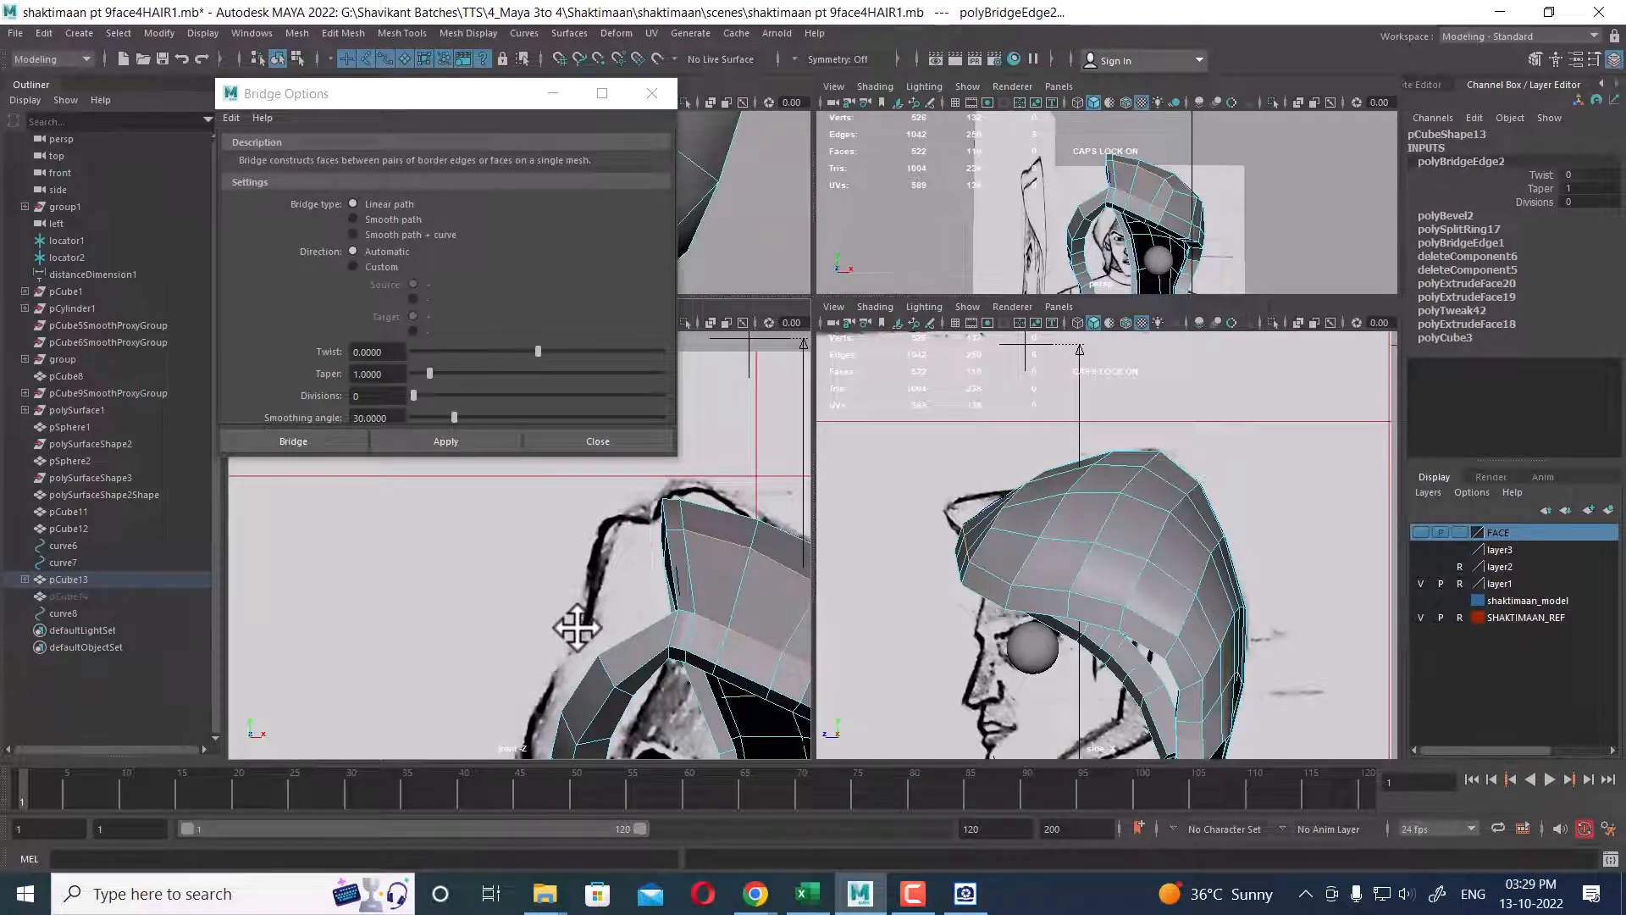
{"action": "middle_click_drag", "start_coordinate": [581, 629], "coordinate": [675, 606], "text": "alt"}
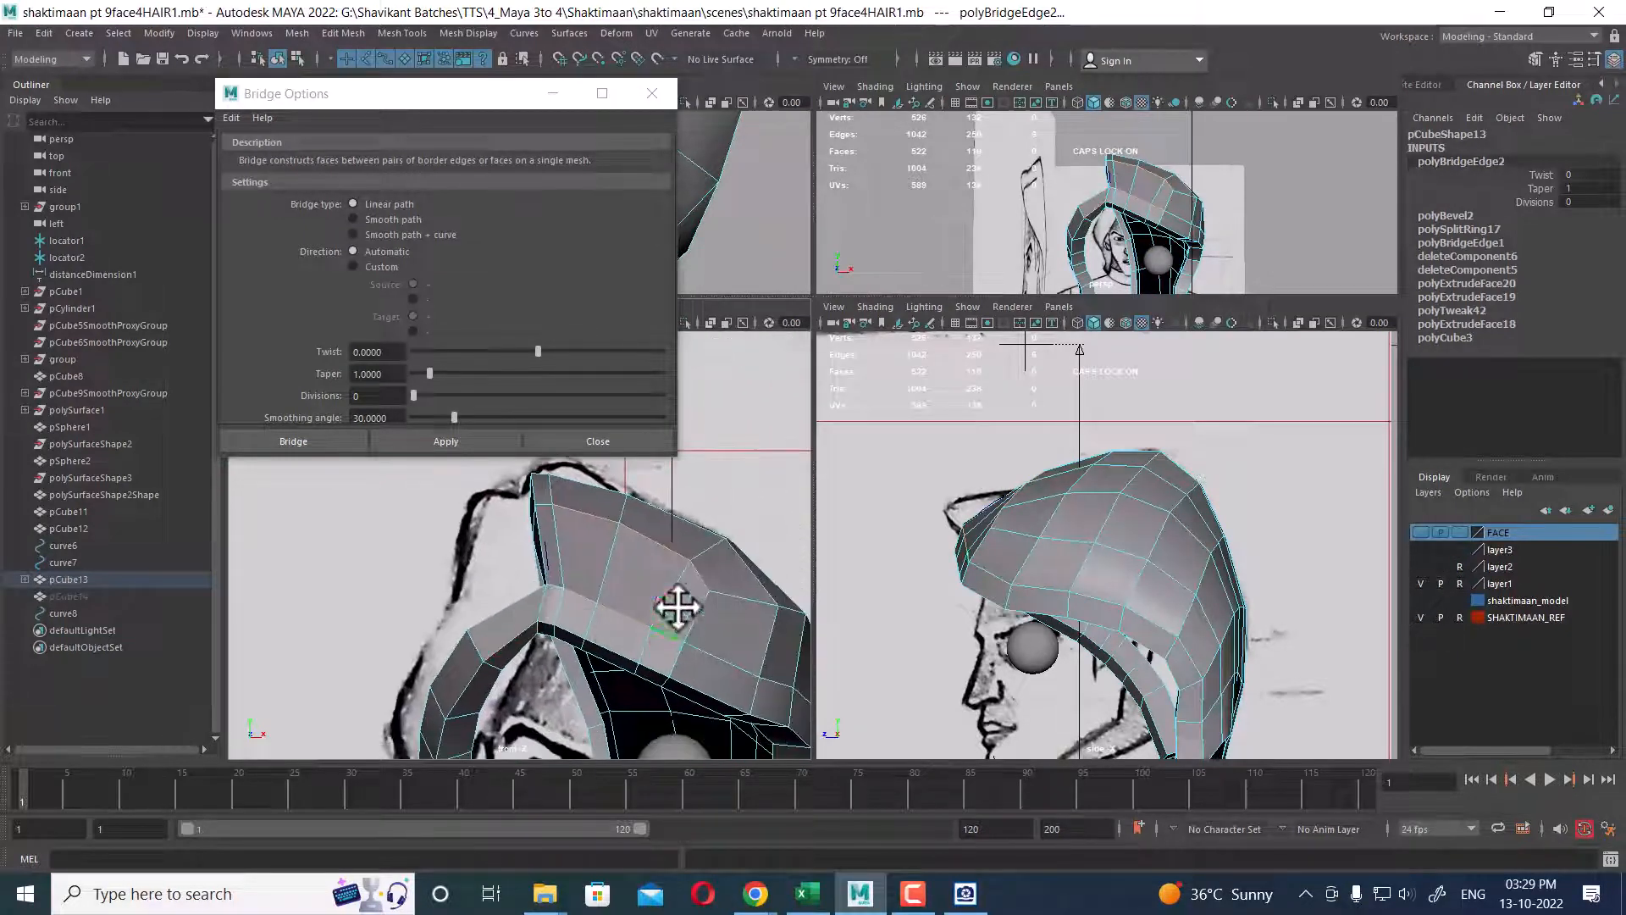
{"action": "left_click", "coordinate": [638, 444]}
{"action": "middle_click_drag", "start_coordinate": [720, 665], "coordinate": [610, 591], "text": "alt"}
{"action": "key", "text": "alt+x"}
{"action": "middle_click_drag", "start_coordinate": [127, 786], "coordinate": [728, 835], "text": "alt"}
{"action": "left_click_drag", "start_coordinate": [729, 835], "coordinate": [731, 834]}
{"action": "scroll", "coordinate": [508, 519], "scroll_direction": "up", "scroll_amount": 2}
{"action": "middle_click_drag", "start_coordinate": [592, 505], "coordinate": [602, 610], "text": "alt"}
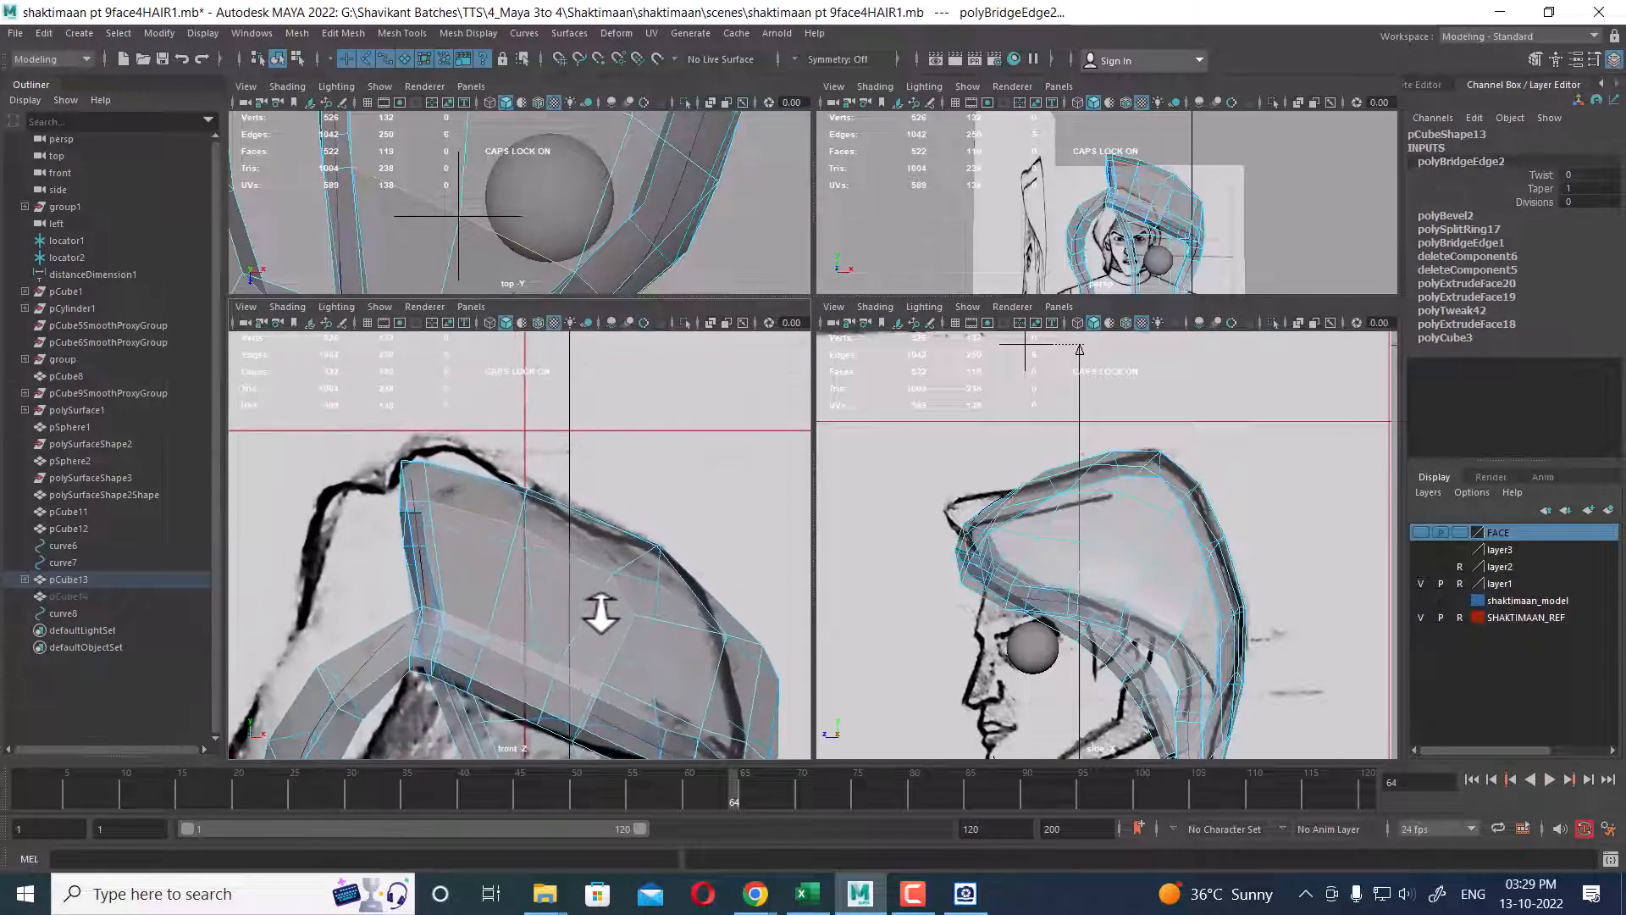
{"action": "middle_click_drag", "start_coordinate": [539, 511], "coordinate": [562, 517], "text": "alt"}
{"action": "scroll", "coordinate": [556, 522], "scroll_direction": "up", "scroll_amount": 1}
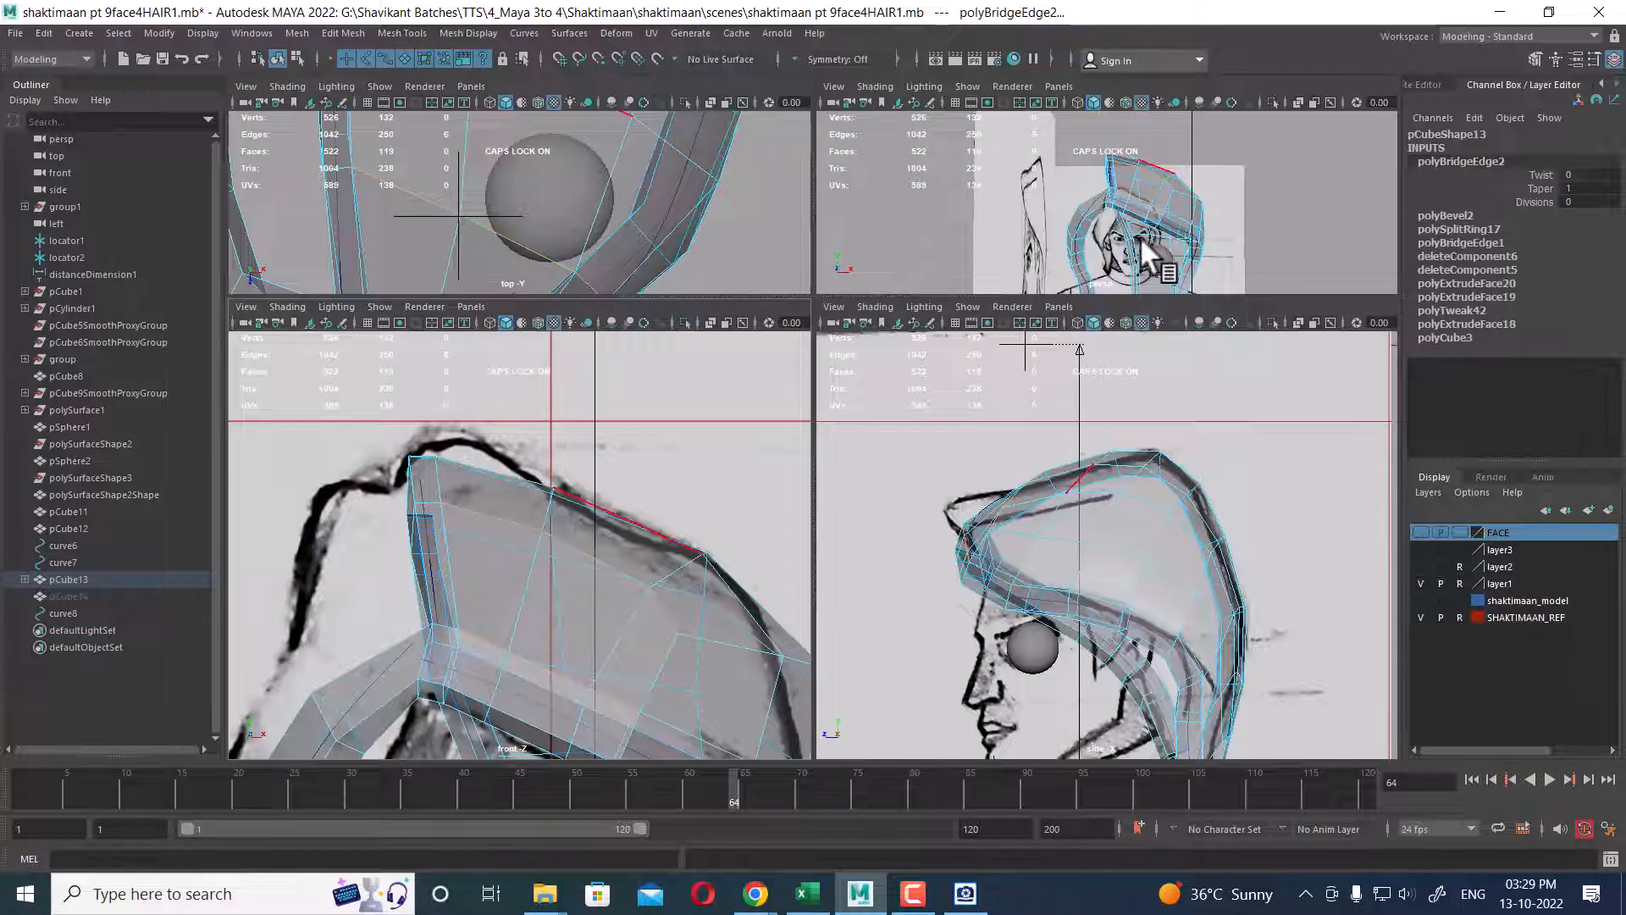
- Select the edge loop beside the centre strand and raise it to the crown outline in the front drawing
{"action": "left_click_drag", "start_coordinate": [1146, 250], "coordinate": [1149, 196], "text": "alt"}
{"action": "right_click_drag", "start_coordinate": [466, 533], "coordinate": [471, 297]}
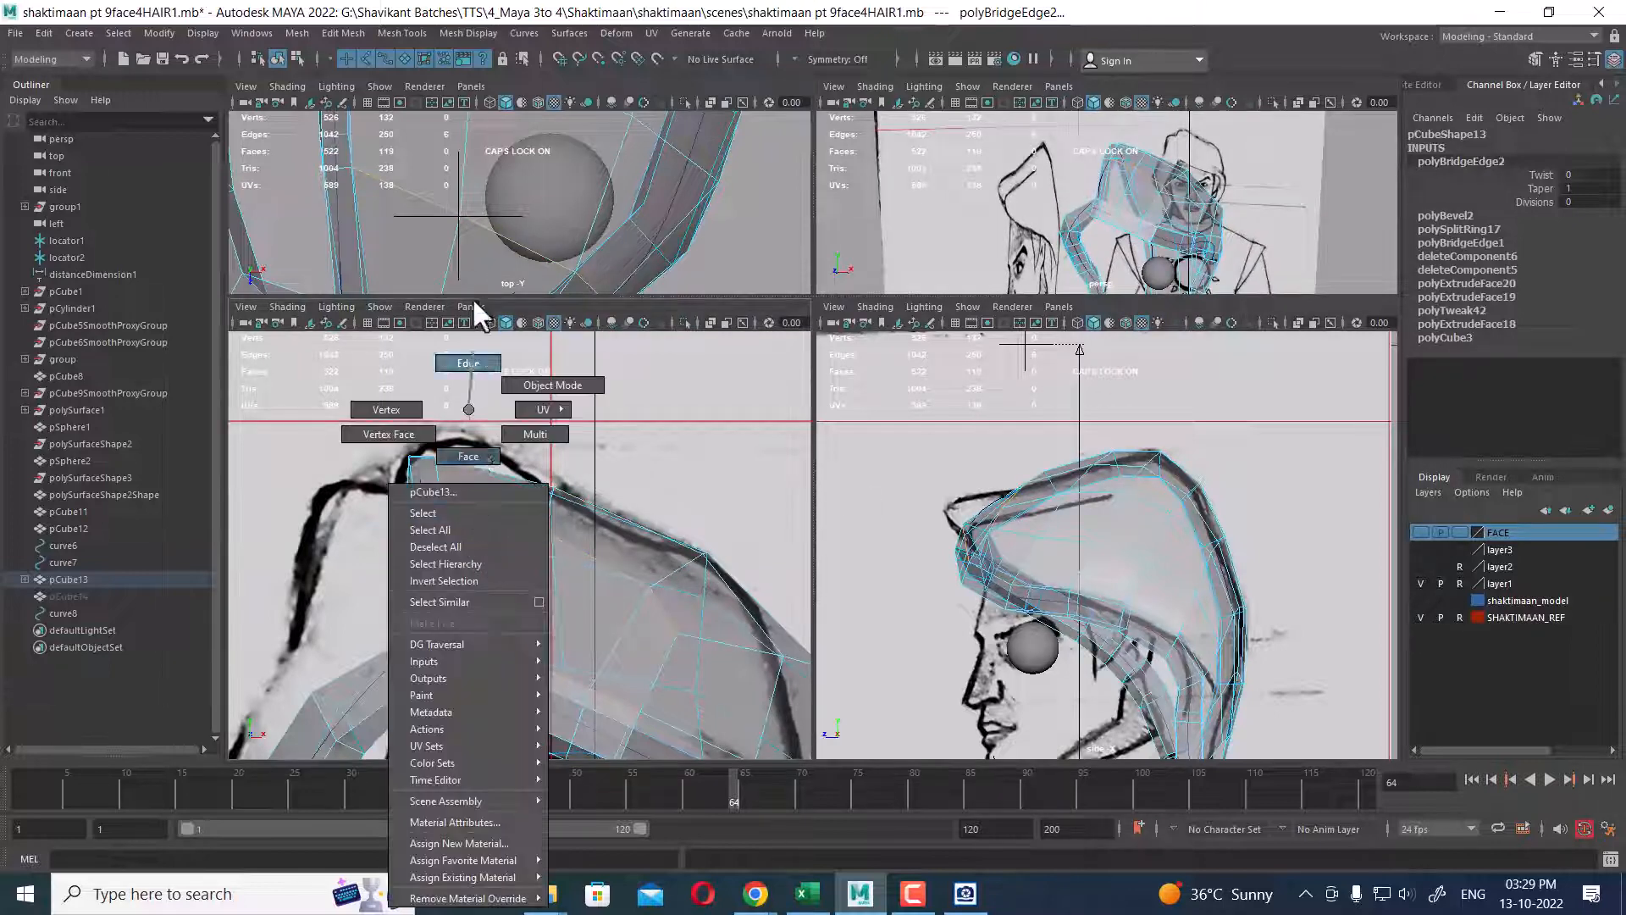
{"action": "left_click", "coordinate": [464, 539]}
{"action": "left_click_drag", "start_coordinate": [1218, 254], "coordinate": [1244, 174], "text": "alt"}
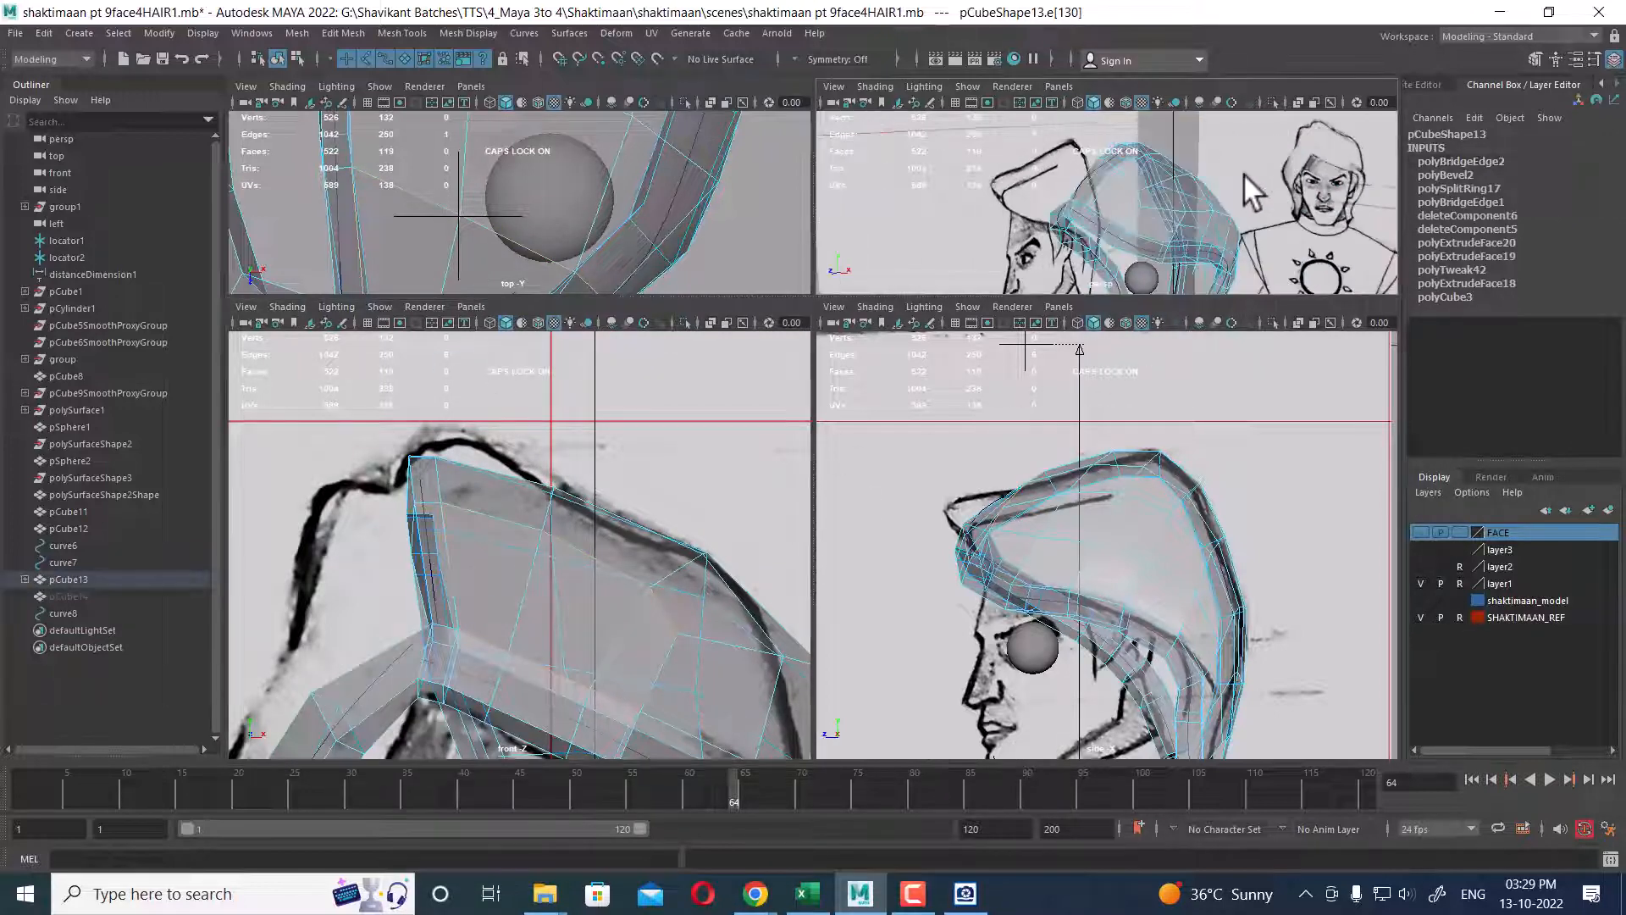
{"action": "key", "text": "space"}
{"action": "left_click_drag", "start_coordinate": [1084, 349], "coordinate": [983, 372], "text": "alt"}
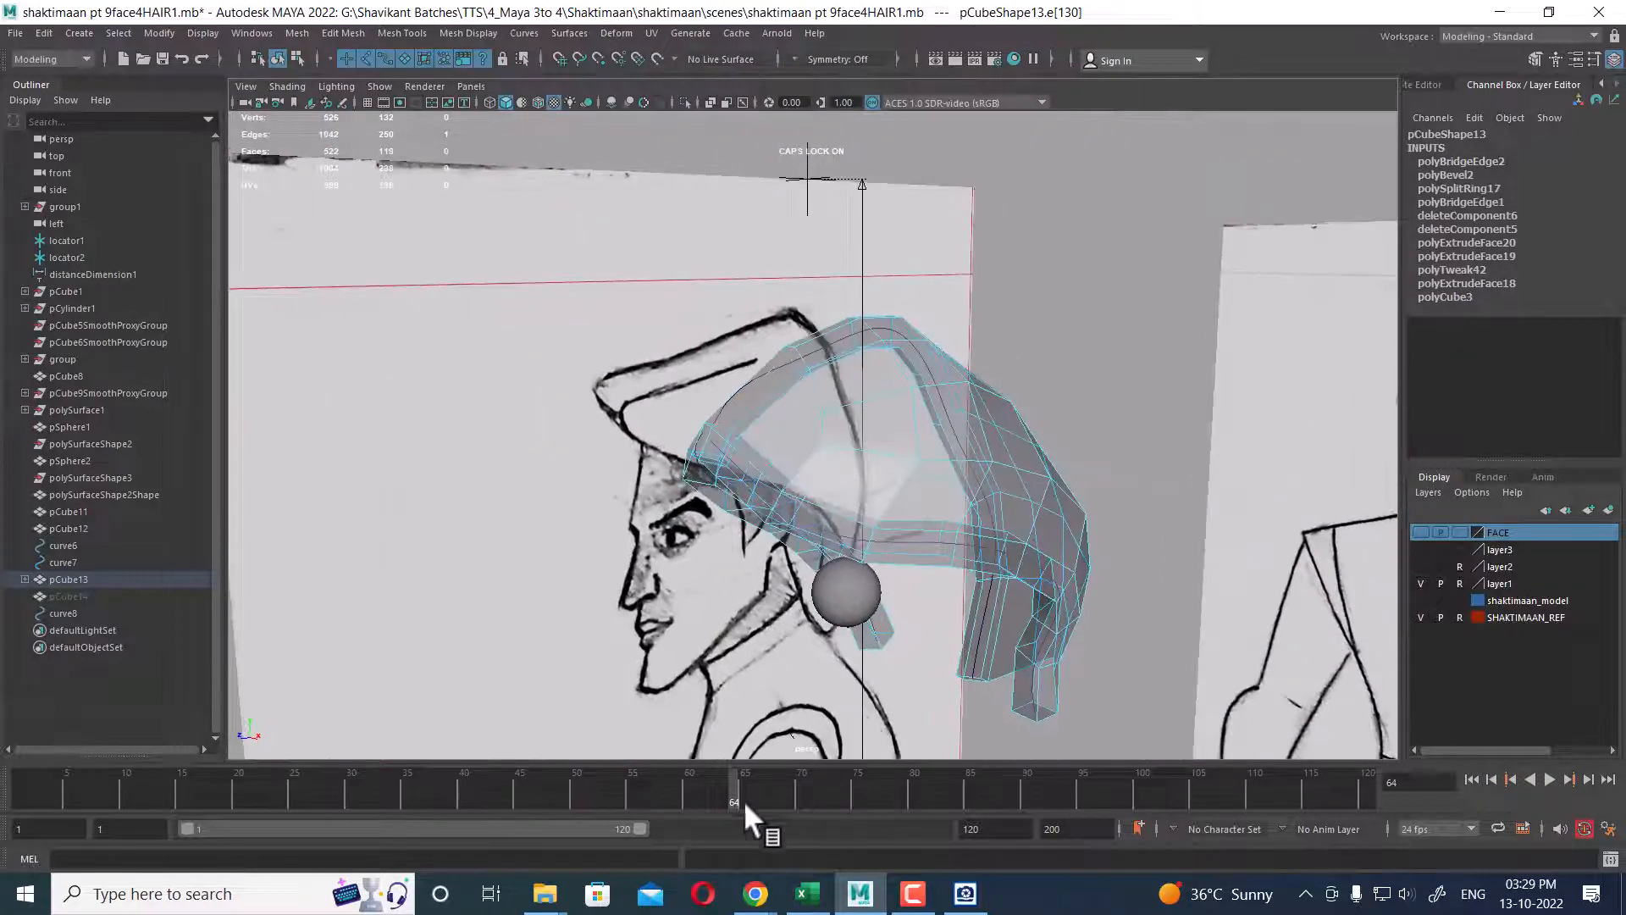
{"action": "left_click_drag", "start_coordinate": [738, 798], "coordinate": [17, 737]}
{"action": "mouse_move", "coordinate": [927, 449]}
{"action": "left_mouse_down", "text": "alt"}
{"action": "mouse_move", "coordinate": [697, 441]}
{"action": "mouse_move", "coordinate": [745, 429]}
{"action": "left_mouse_up", "text": "alt"}
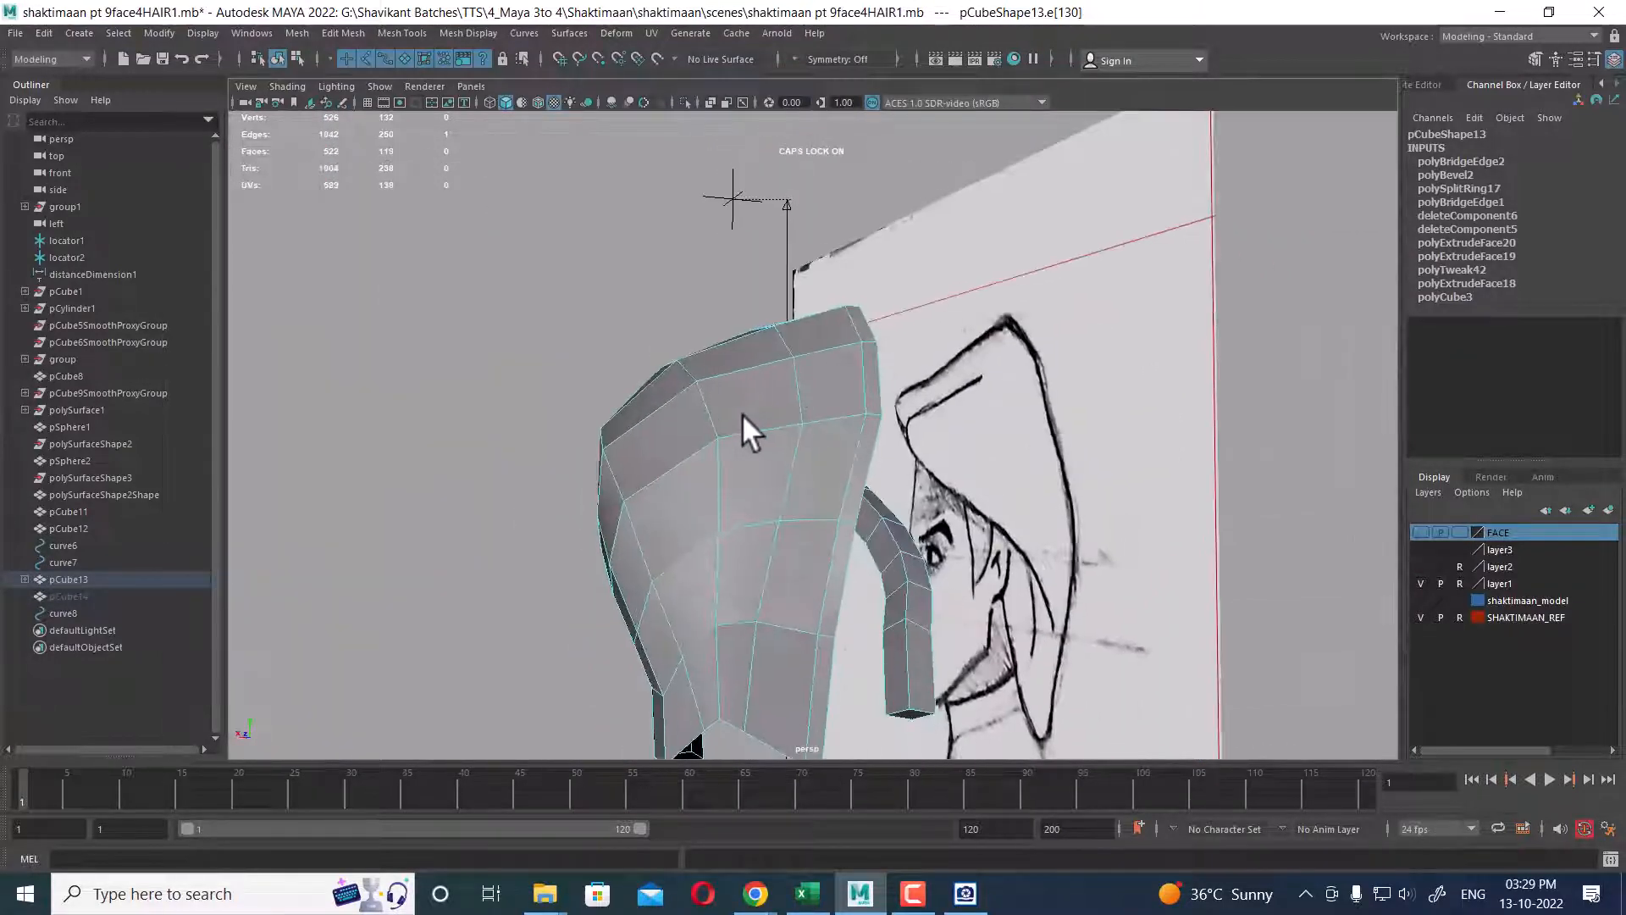
{"action": "double_click", "coordinate": [807, 684]}
{"action": "mouse_move", "coordinate": [792, 659]}
{"action": "left_mouse_down", "text": "alt"}
{"action": "mouse_move", "coordinate": [1025, 593]}
{"action": "mouse_move", "coordinate": [988, 713]}
{"action": "mouse_move", "coordinate": [1082, 511]}
{"action": "left_mouse_up", "text": "alt"}
{"action": "key", "text": "space"}
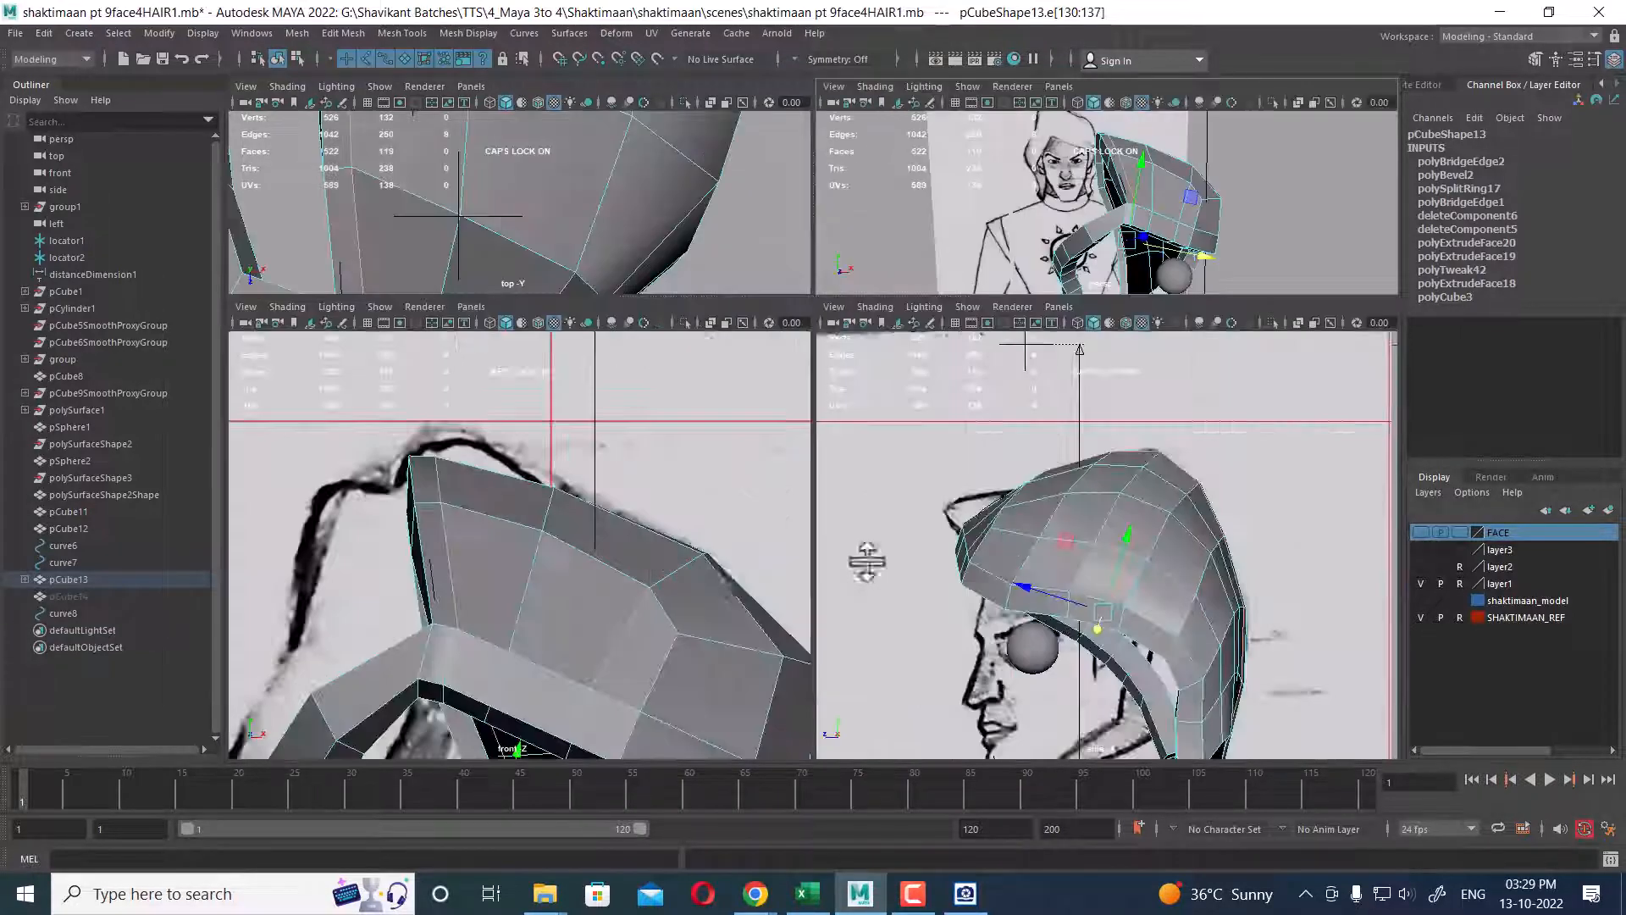
{"action": "left_click_drag", "start_coordinate": [156, 789], "coordinate": [589, 801]}
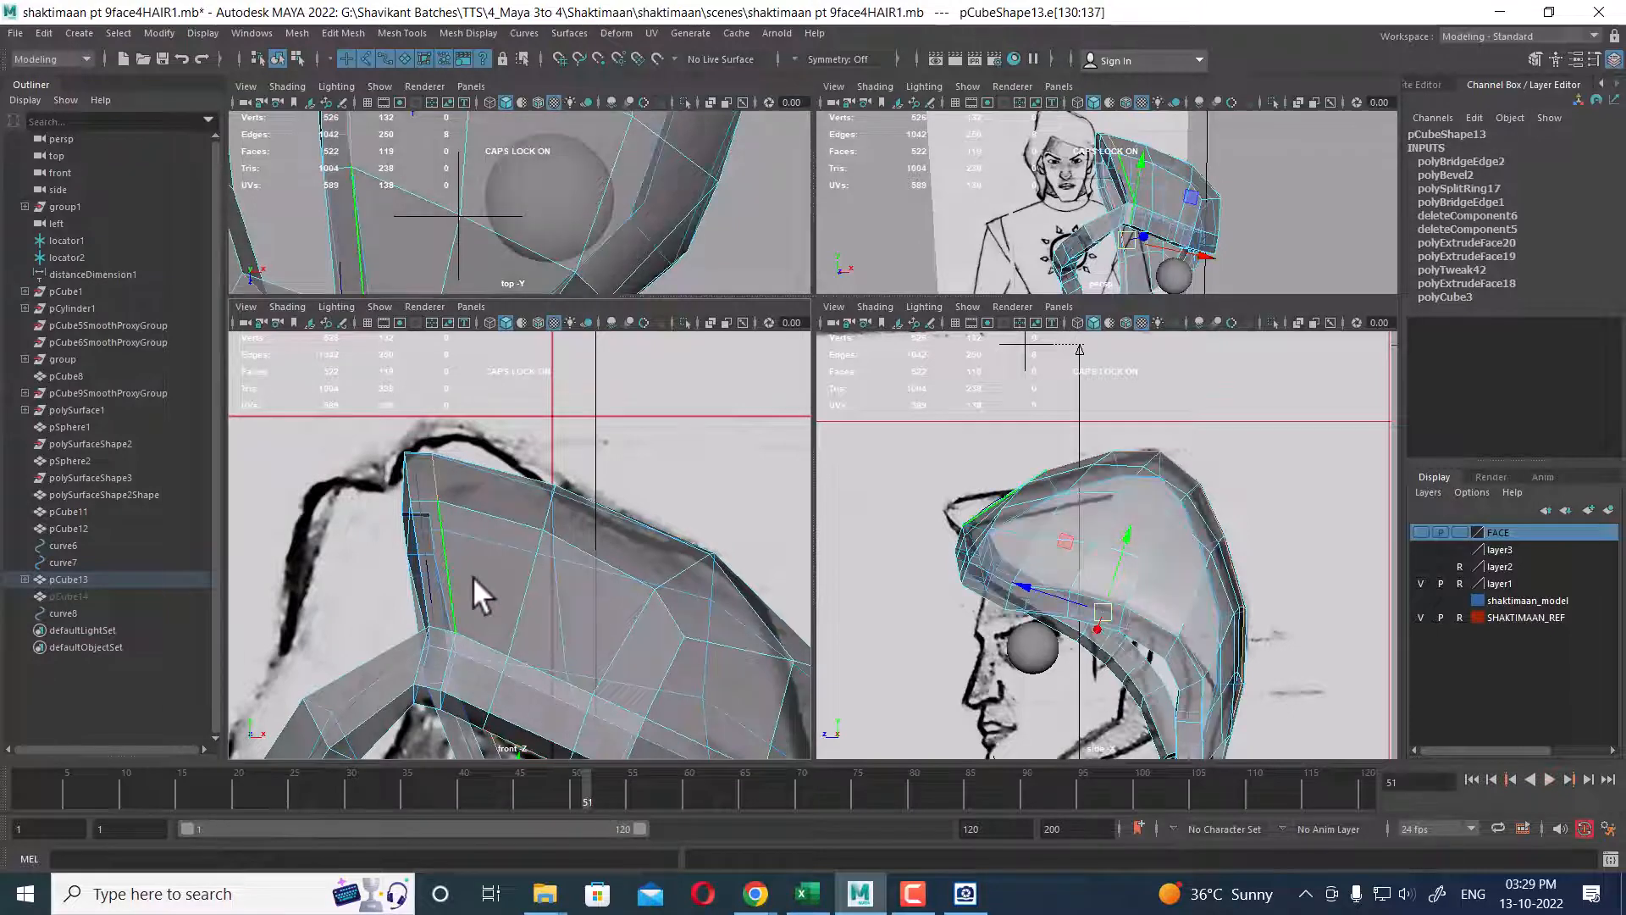
{"action": "scroll", "coordinate": [525, 577], "scroll_direction": "down", "scroll_amount": 3}
{"action": "left_click_drag", "start_coordinate": [499, 656], "coordinate": [532, 643]}
{"action": "middle_click_drag", "start_coordinate": [605, 551], "coordinate": [625, 637], "text": "alt"}
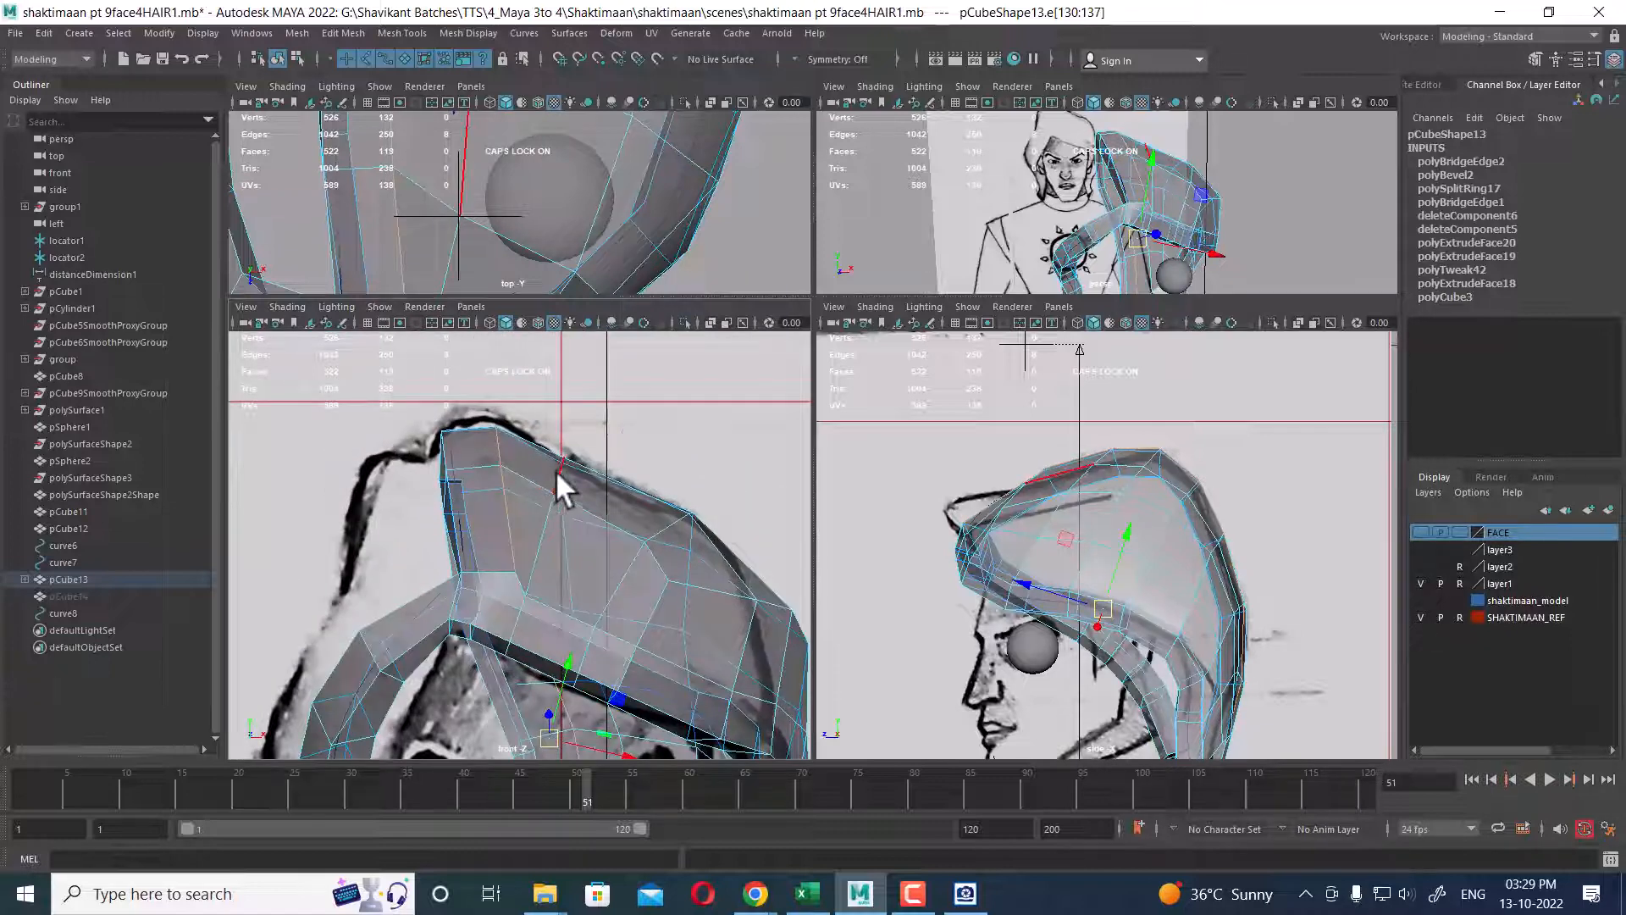
- Select the next edge loop over the middle of the hair and shift it slightly outward and down against the faded front drawing
{"action": "left_click", "coordinate": [557, 471]}
{"action": "left_click", "coordinate": [254, 781]}
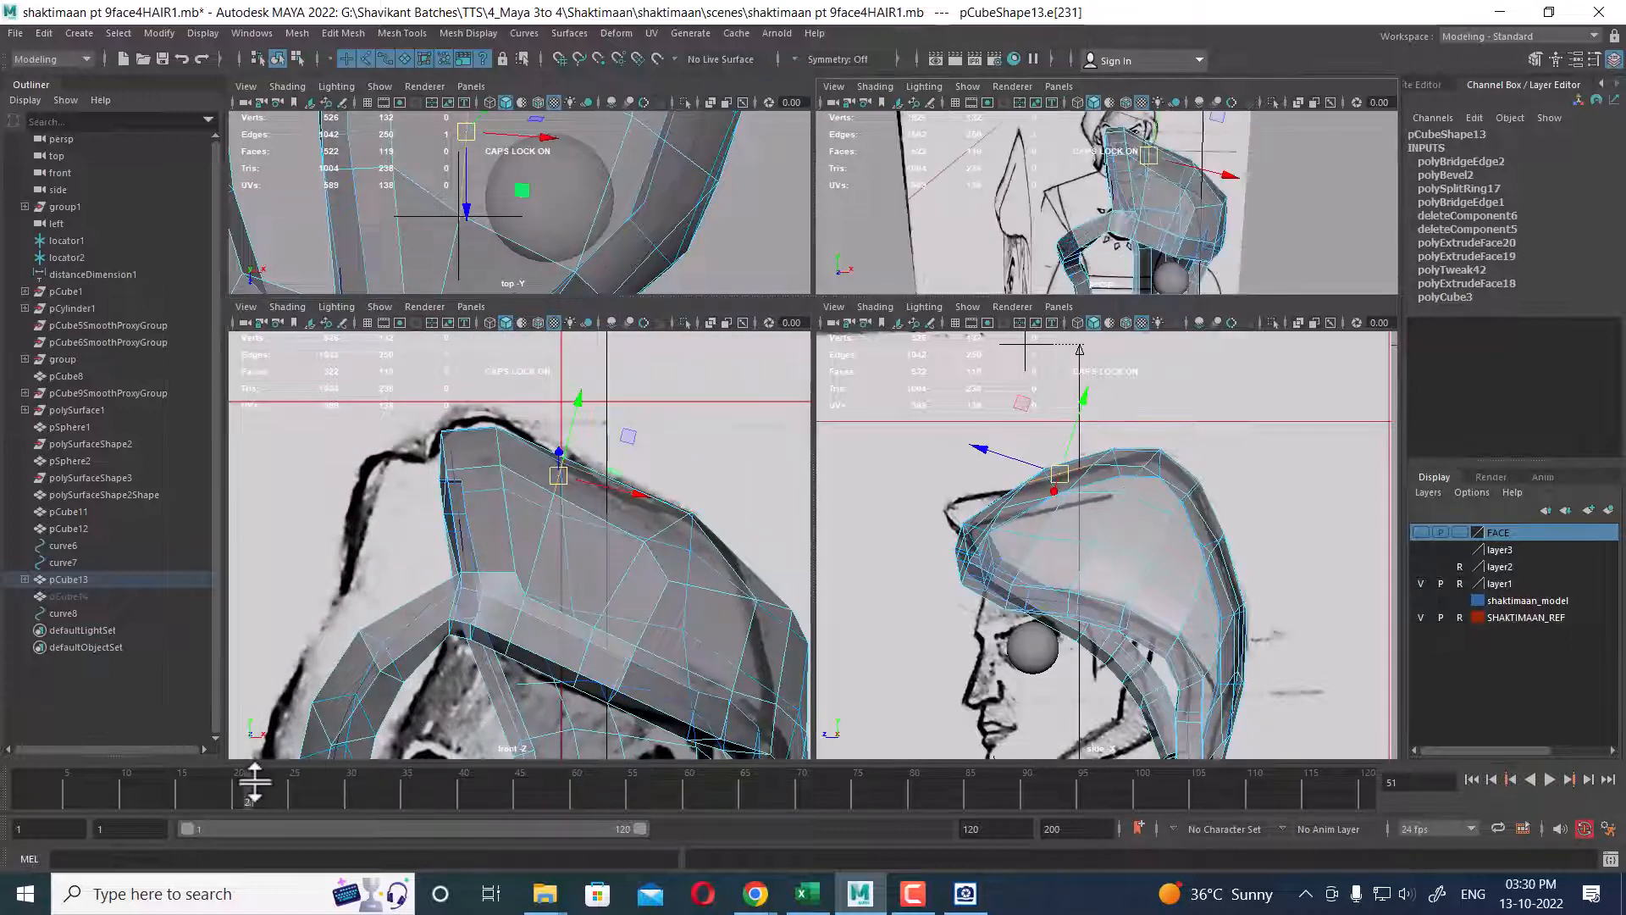
{"action": "left_click_drag", "start_coordinate": [254, 781], "coordinate": [21, 781]}
{"action": "scroll", "coordinate": [1228, 240], "scroll_direction": "up", "scroll_amount": 3}
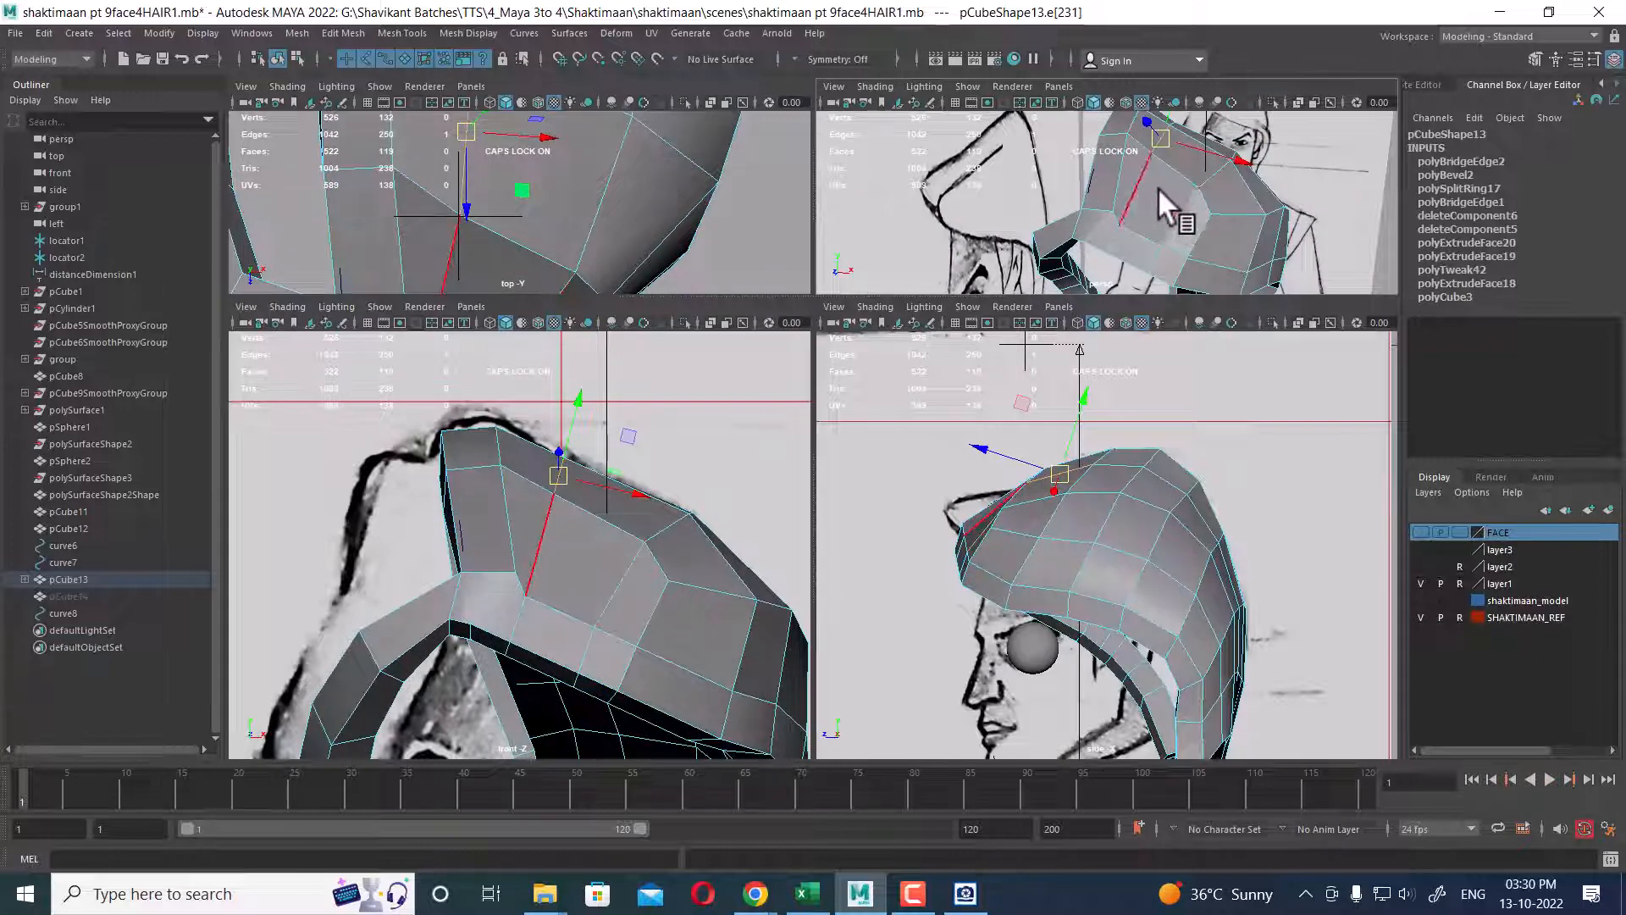
{"action": "left_click_drag", "start_coordinate": [1157, 188], "coordinate": [1245, 264], "text": "alt"}
{"action": "double_click", "coordinate": [1127, 188], "text": "shift"}
{"action": "scroll", "coordinate": [669, 582], "scroll_direction": "up", "scroll_amount": 2}
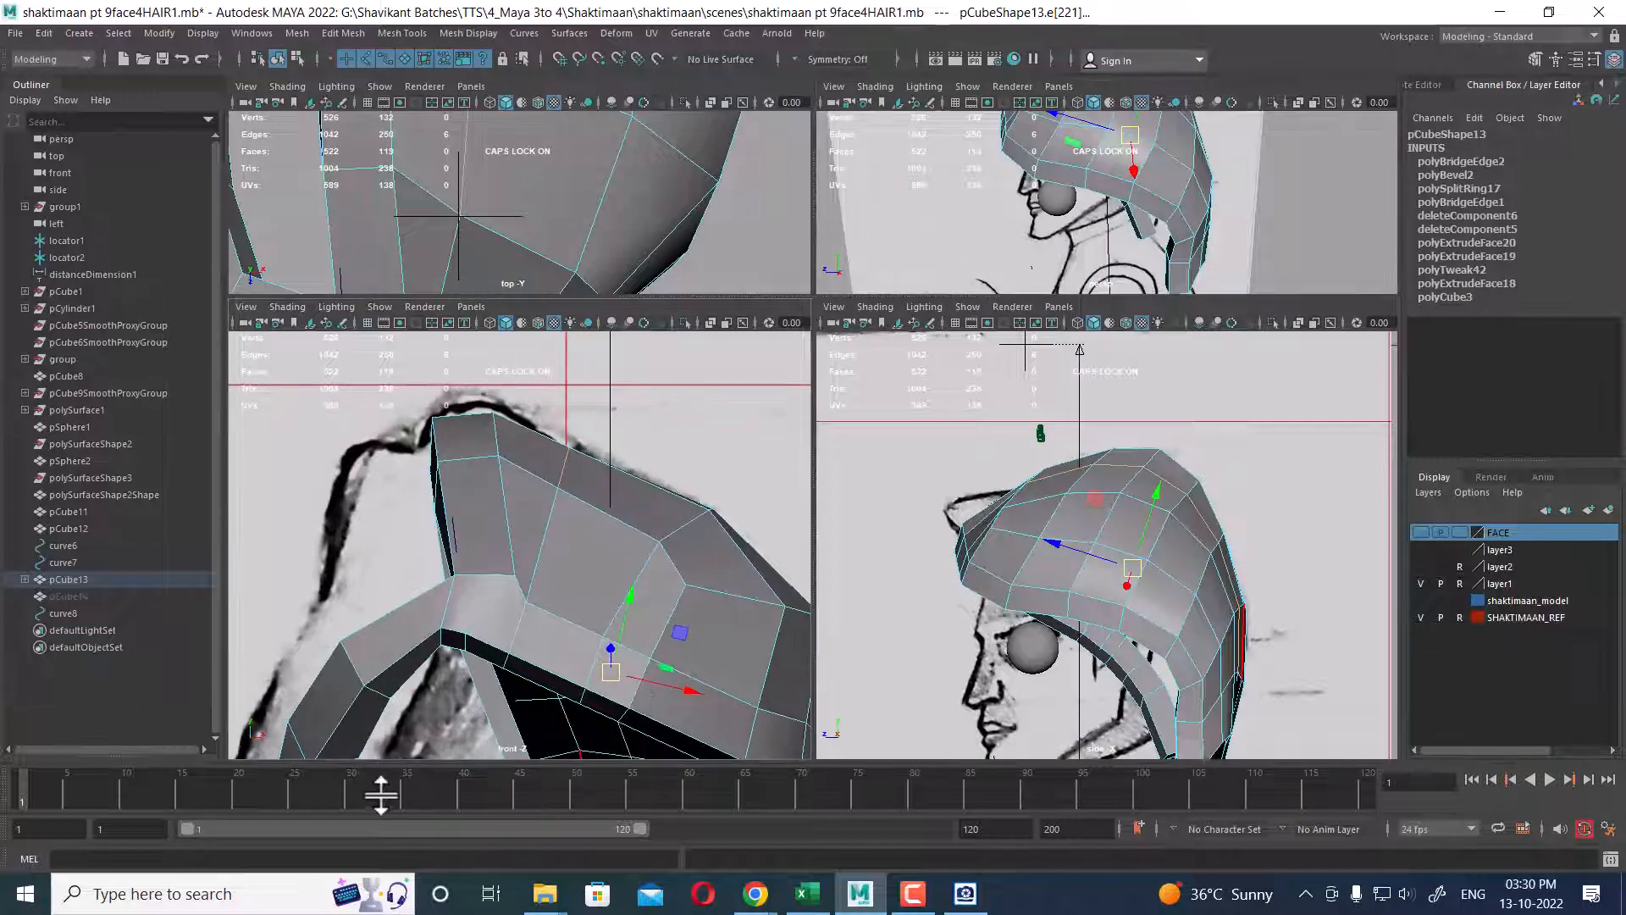
{"action": "left_click_drag", "start_coordinate": [381, 795], "coordinate": [891, 780]}
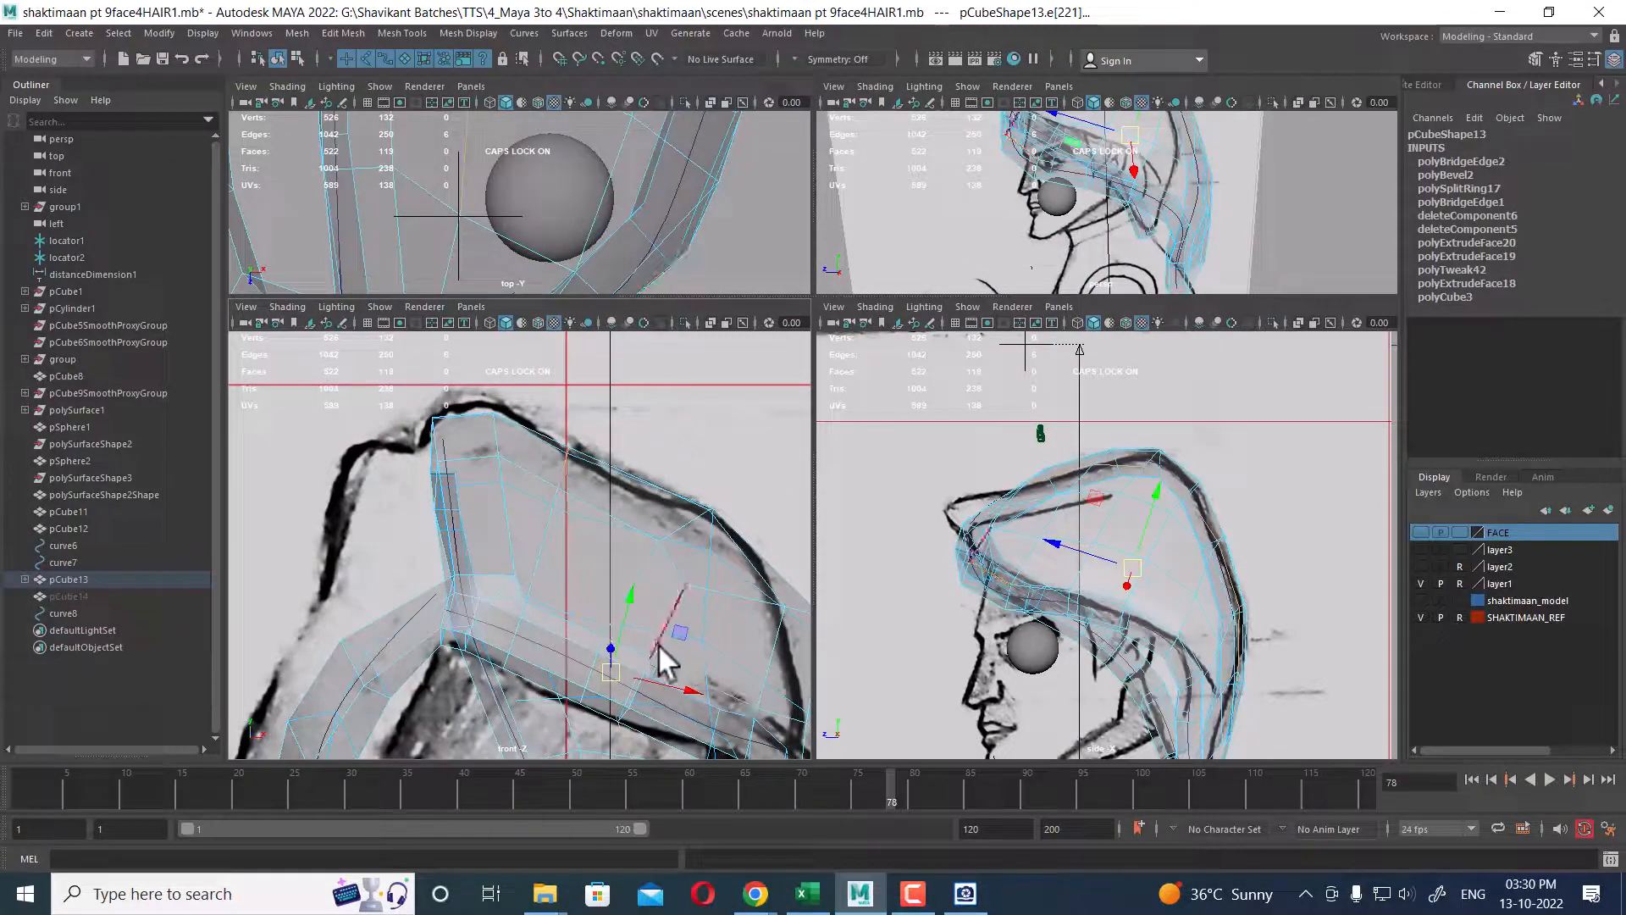
{"action": "left_click_drag", "start_coordinate": [620, 668], "coordinate": [659, 688]}
{"action": "left_click_drag", "start_coordinate": [1209, 217], "coordinate": [1144, 226], "text": "alt"}
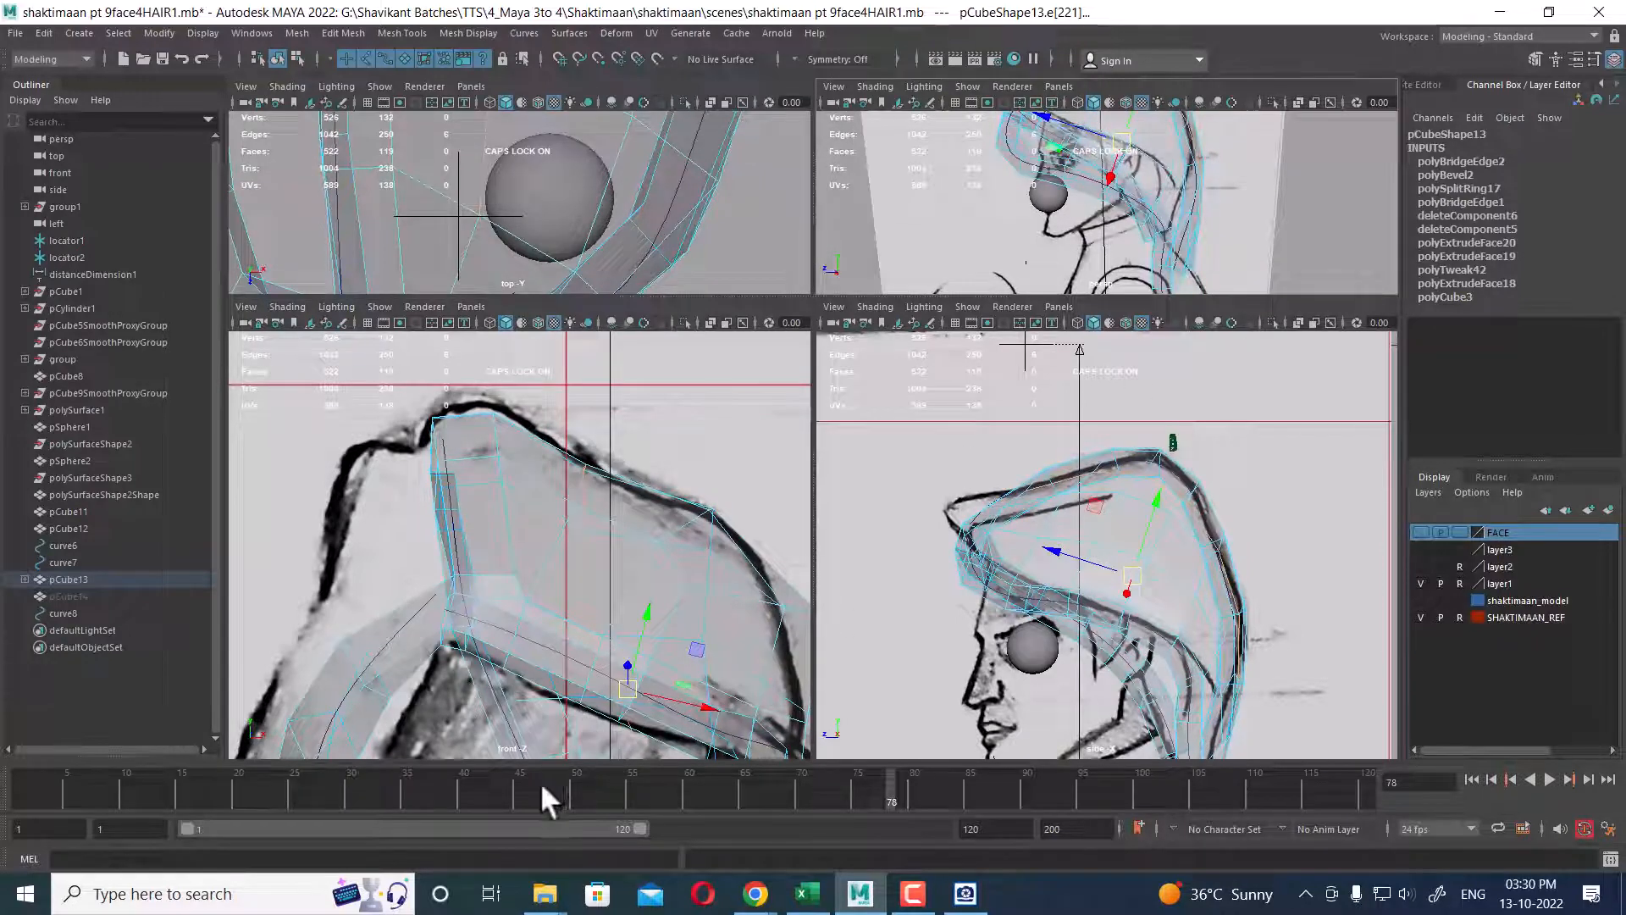
- Select the edge loop over the outer side of the hair and pull it slightly inward, checking the front drawing at frame 91
{"action": "left_click_drag", "start_coordinate": [540, 783], "coordinate": [0, 766]}
{"action": "mouse_move", "coordinate": [1252, 178]}
{"action": "left_mouse_down", "text": "alt"}
{"action": "mouse_move", "coordinate": [1163, 210]}
{"action": "mouse_move", "coordinate": [1212, 222]}
{"action": "left_mouse_up", "text": "alt"}
{"action": "middle_click_drag", "start_coordinate": [692, 576], "coordinate": [593, 502], "text": "alt"}
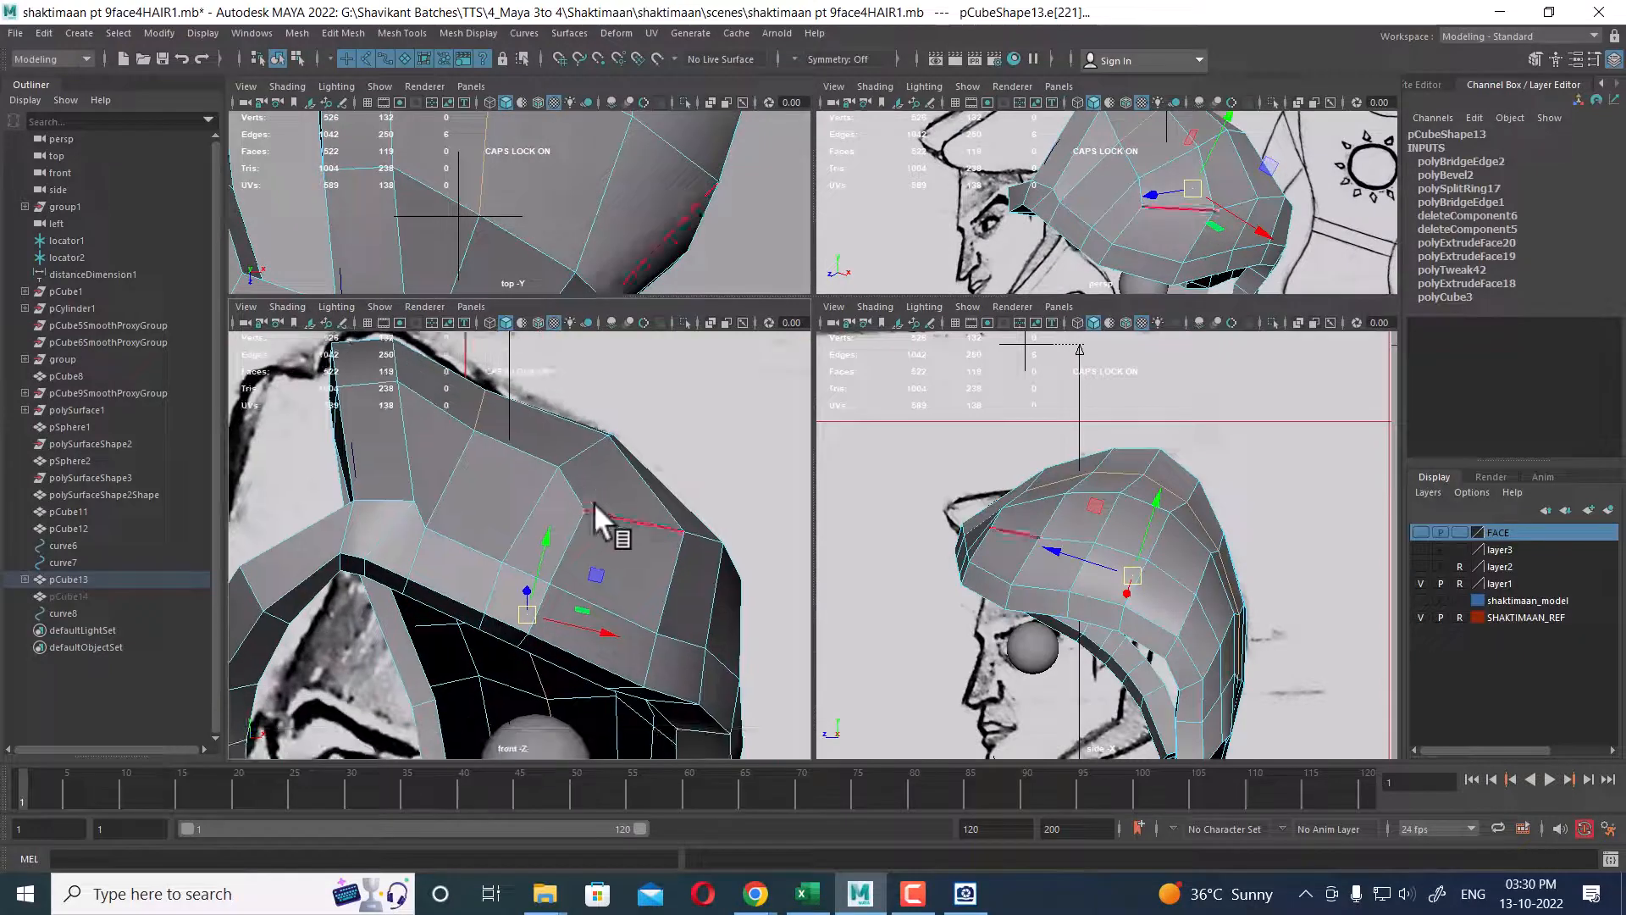
{"action": "left_click", "coordinate": [590, 507]}
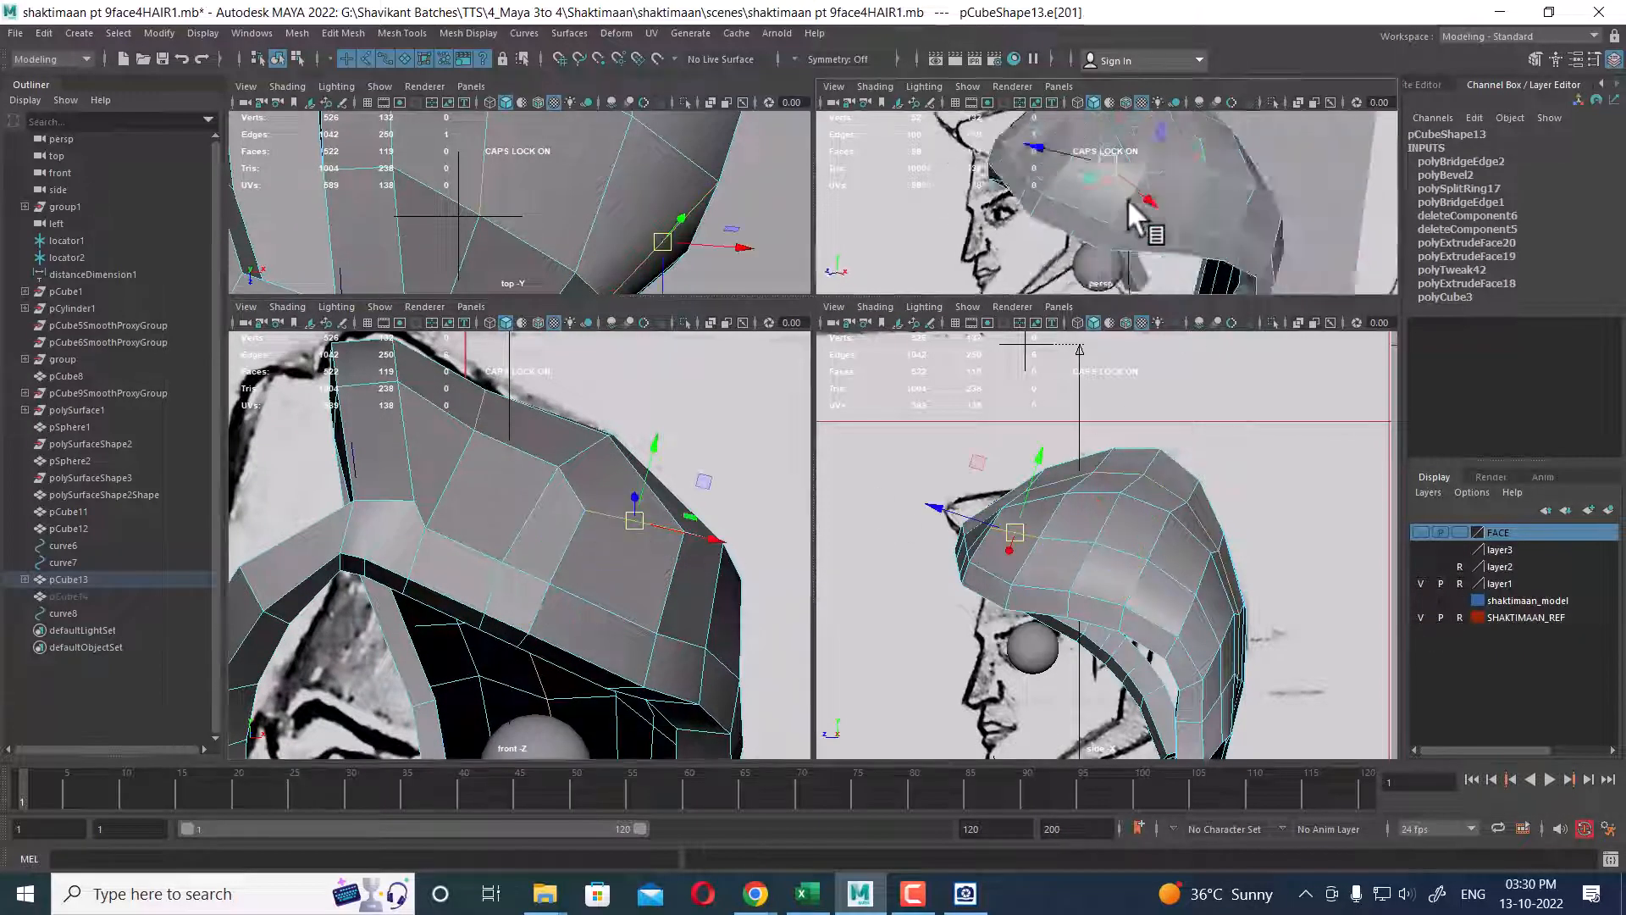
{"action": "left_click_drag", "start_coordinate": [1127, 198], "coordinate": [1158, 243], "text": "alt"}
{"action": "double_click", "coordinate": [1101, 232], "text": "shift"}
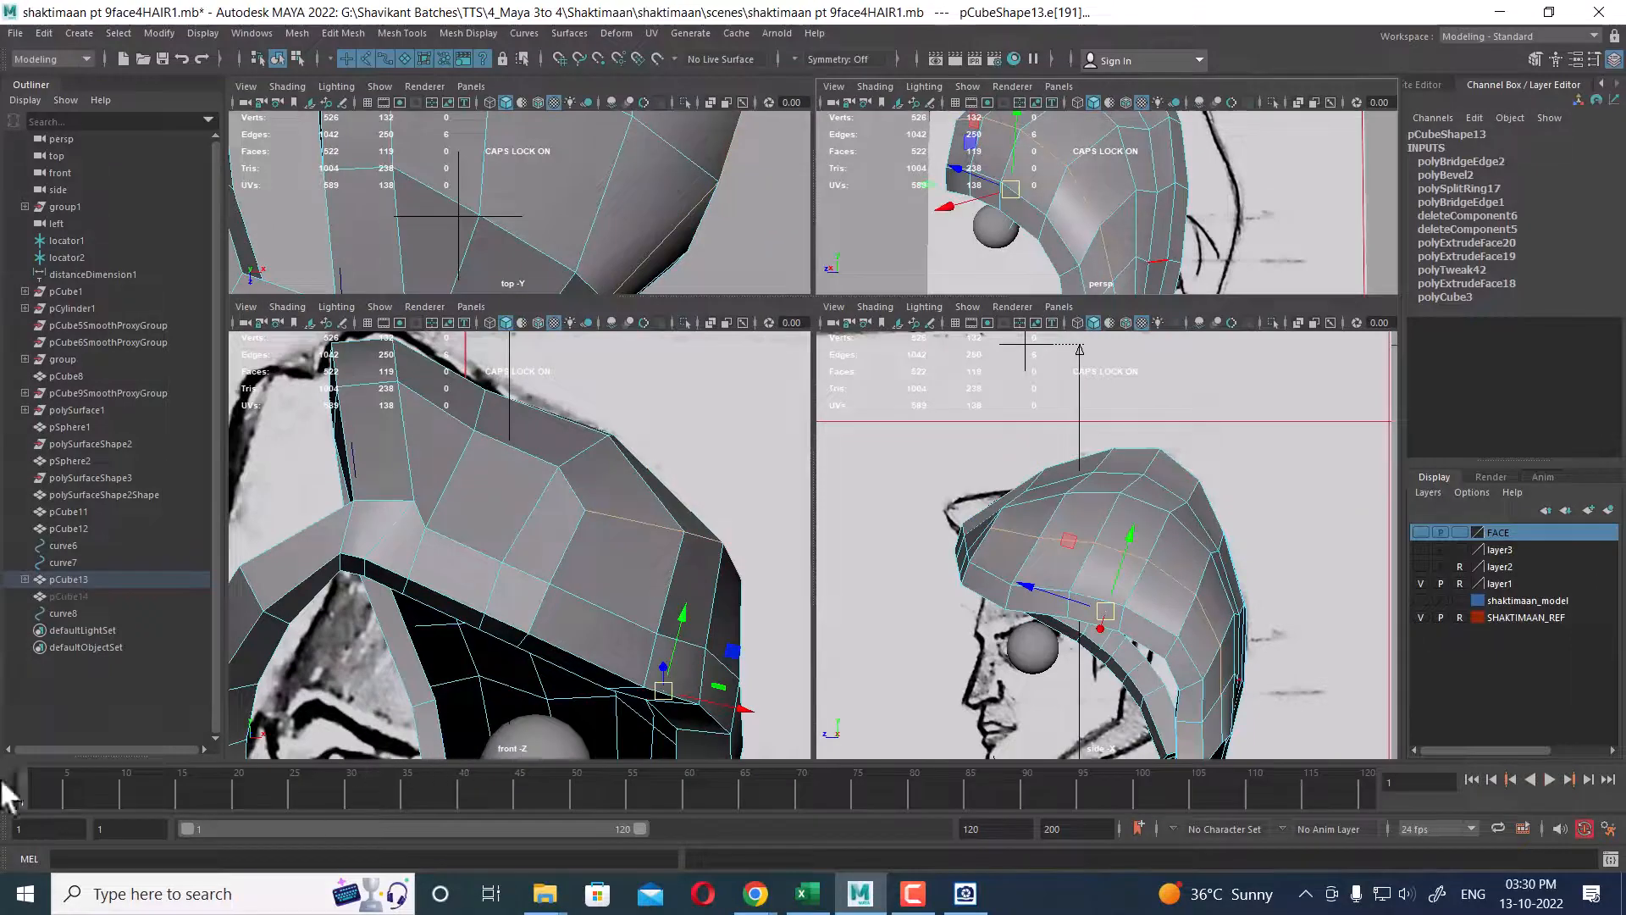
{"action": "left_click_drag", "start_coordinate": [4, 783], "coordinate": [1037, 806]}
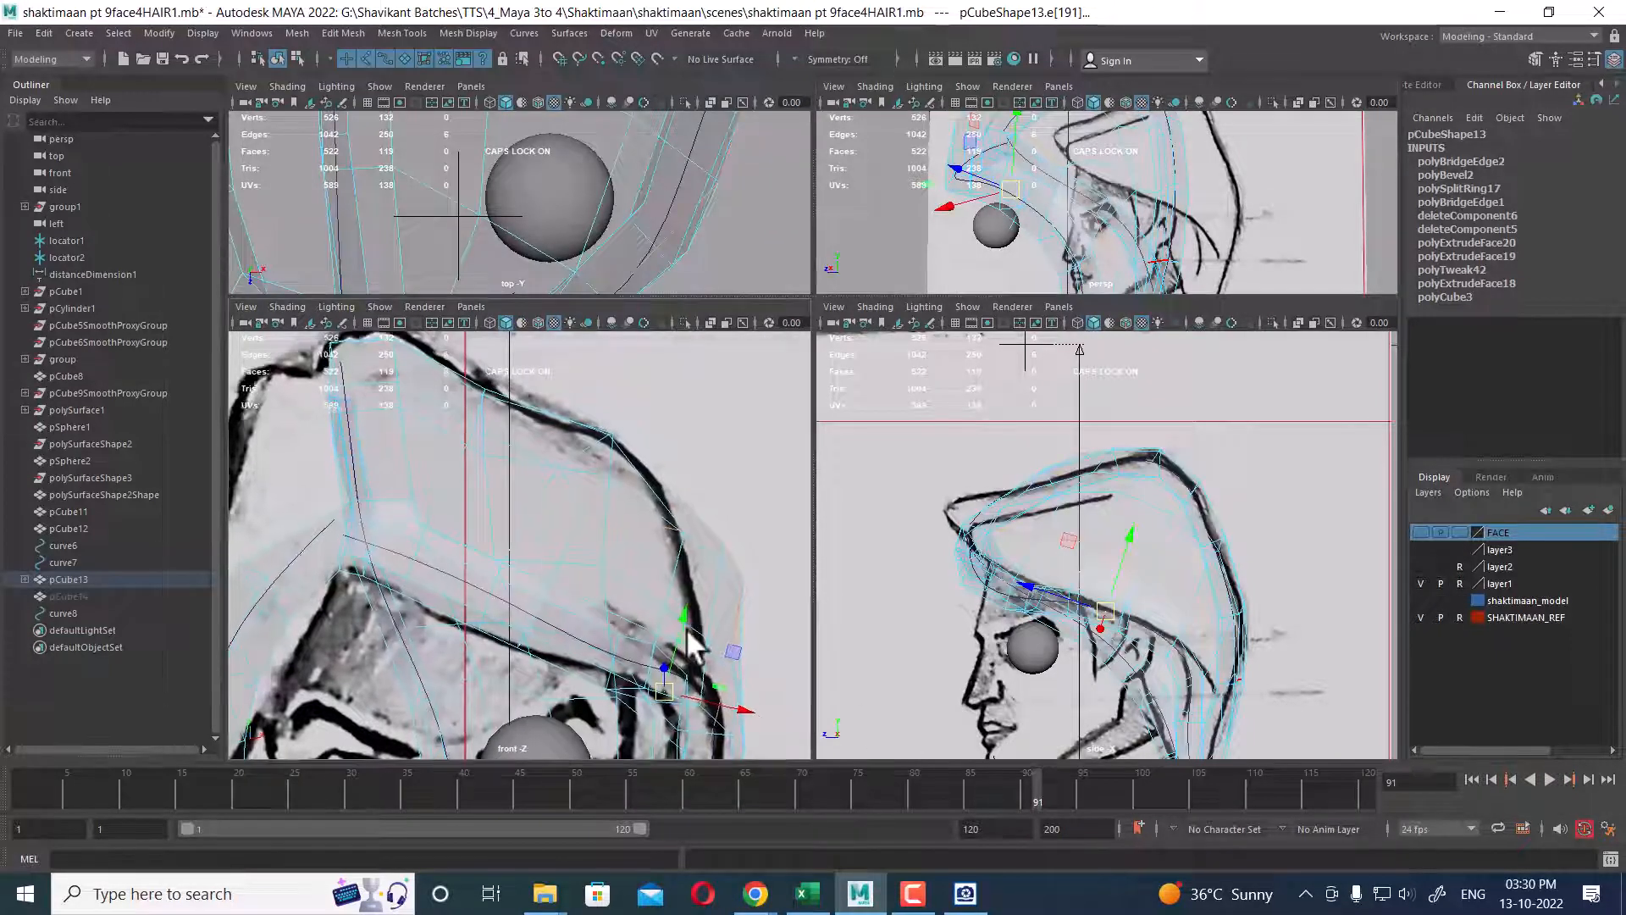
{"action": "left_click_drag", "start_coordinate": [673, 691], "coordinate": [660, 683]}
{"action": "right_click_drag", "start_coordinate": [1049, 553], "coordinate": [1103, 539], "text": "alt"}
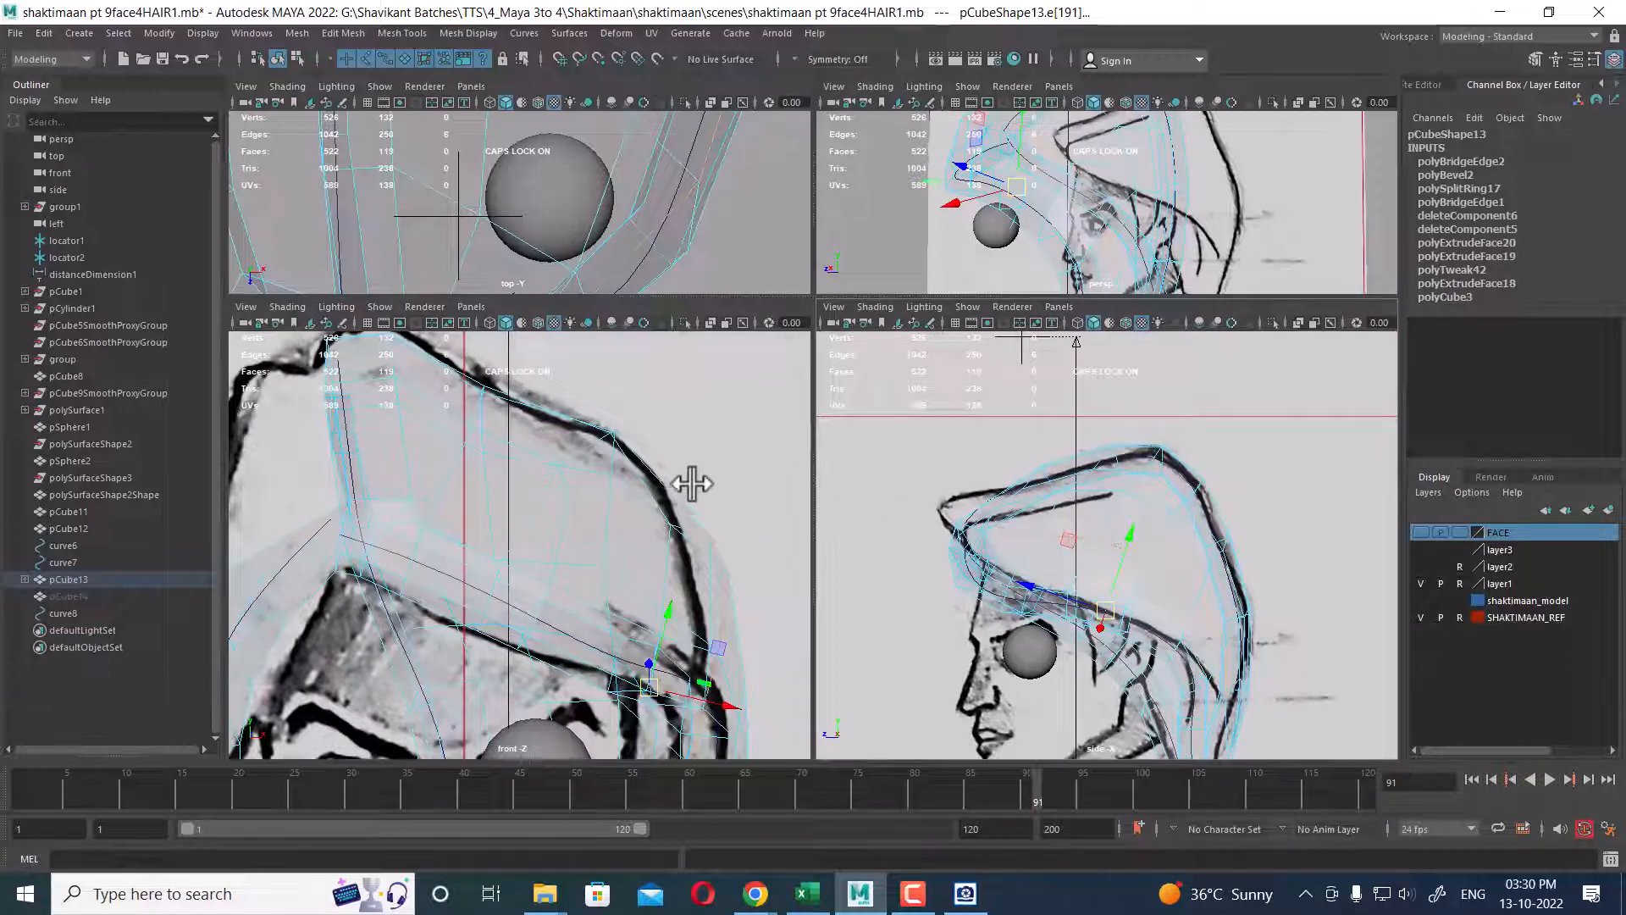
- Examine the reshaped hair from several angles in smooth mesh preview and compare it with the reference drawings
{"action": "left_click_drag", "start_coordinate": [1274, 170], "coordinate": [1181, 197], "text": "alt"}
{"action": "key", "text": "space"}
{"action": "left_click_drag", "start_coordinate": [1014, 438], "coordinate": [733, 321], "text": "alt"}
{"action": "mouse_move", "coordinate": [964, 463]}
{"action": "left_mouse_down", "text": "alt"}
{"action": "mouse_move", "coordinate": [837, 390]}
{"action": "mouse_move", "coordinate": [809, 447]}
{"action": "mouse_move", "coordinate": [1029, 451]}
{"action": "left_mouse_up", "text": "alt"}
{"action": "key", "text": "alt+v"}
{"action": "key", "text": "alt+v"}
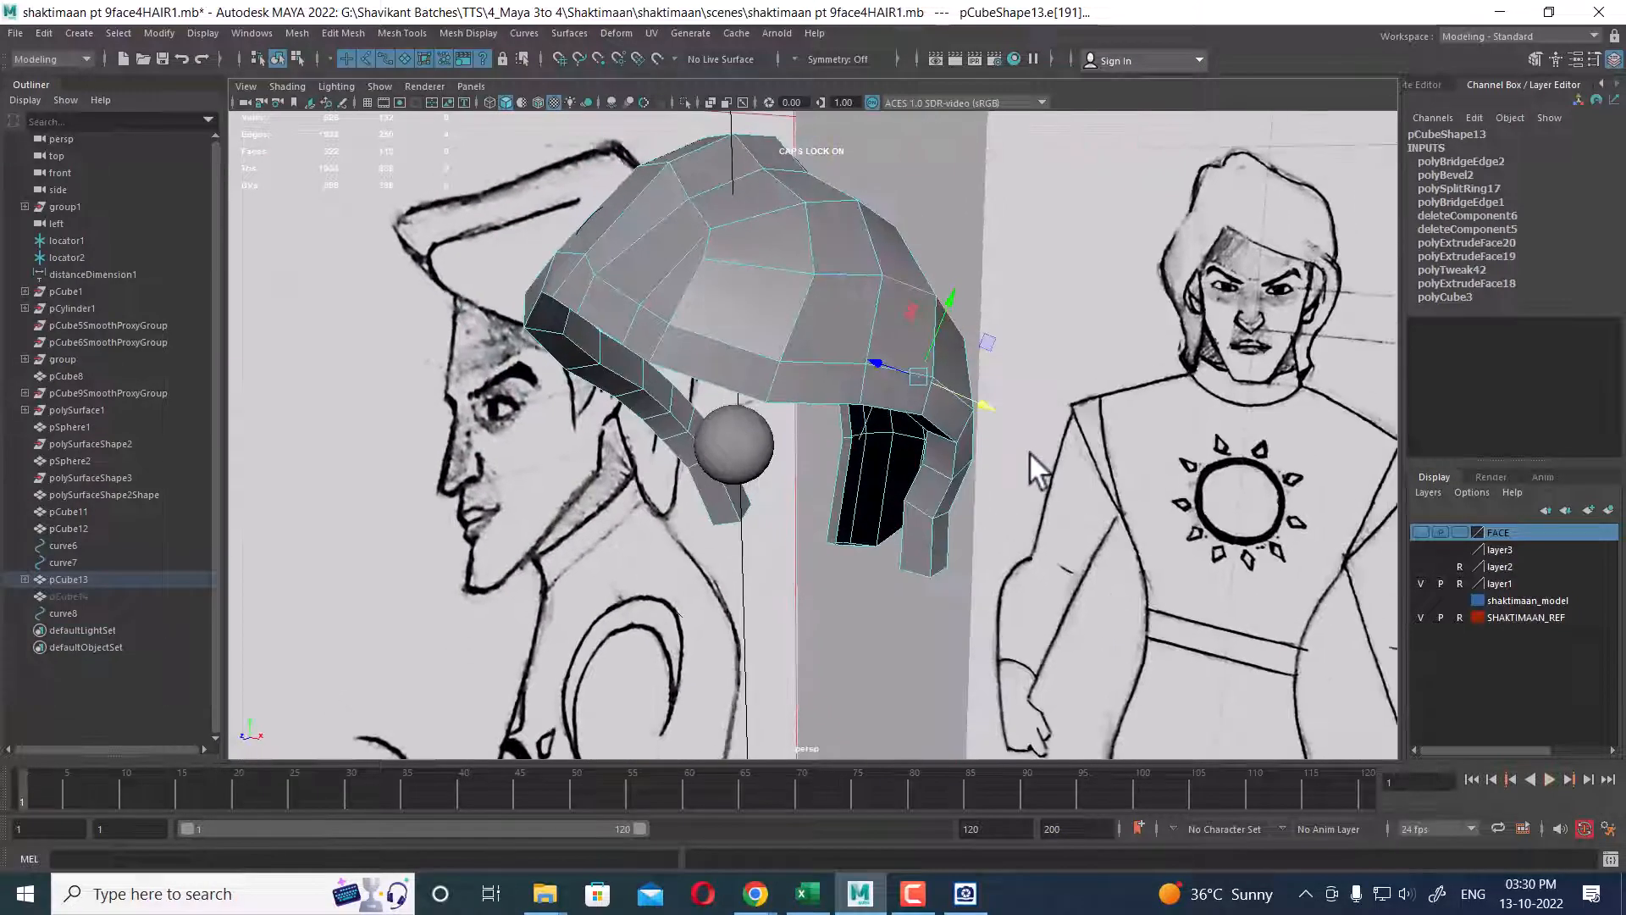
{"action": "key", "text": "3"}
{"action": "left_click_drag", "start_coordinate": [786, 471], "coordinate": [861, 415], "text": "alt"}
{"action": "key", "text": "space"}
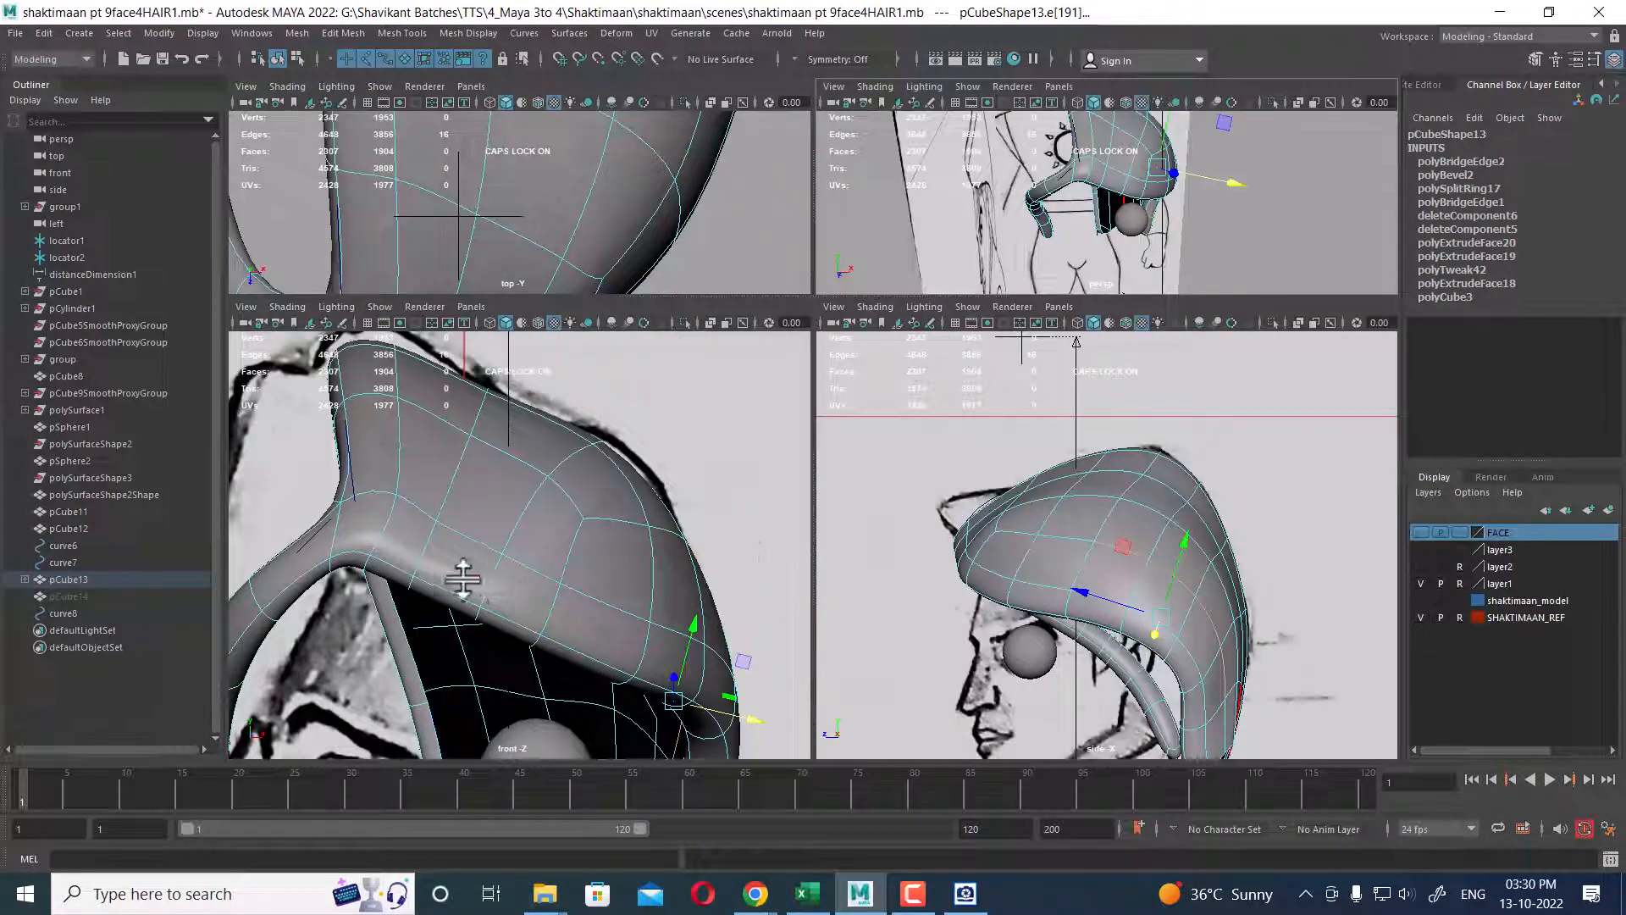
{"action": "right_click_drag", "start_coordinate": [465, 574], "coordinate": [659, 555], "text": "alt"}
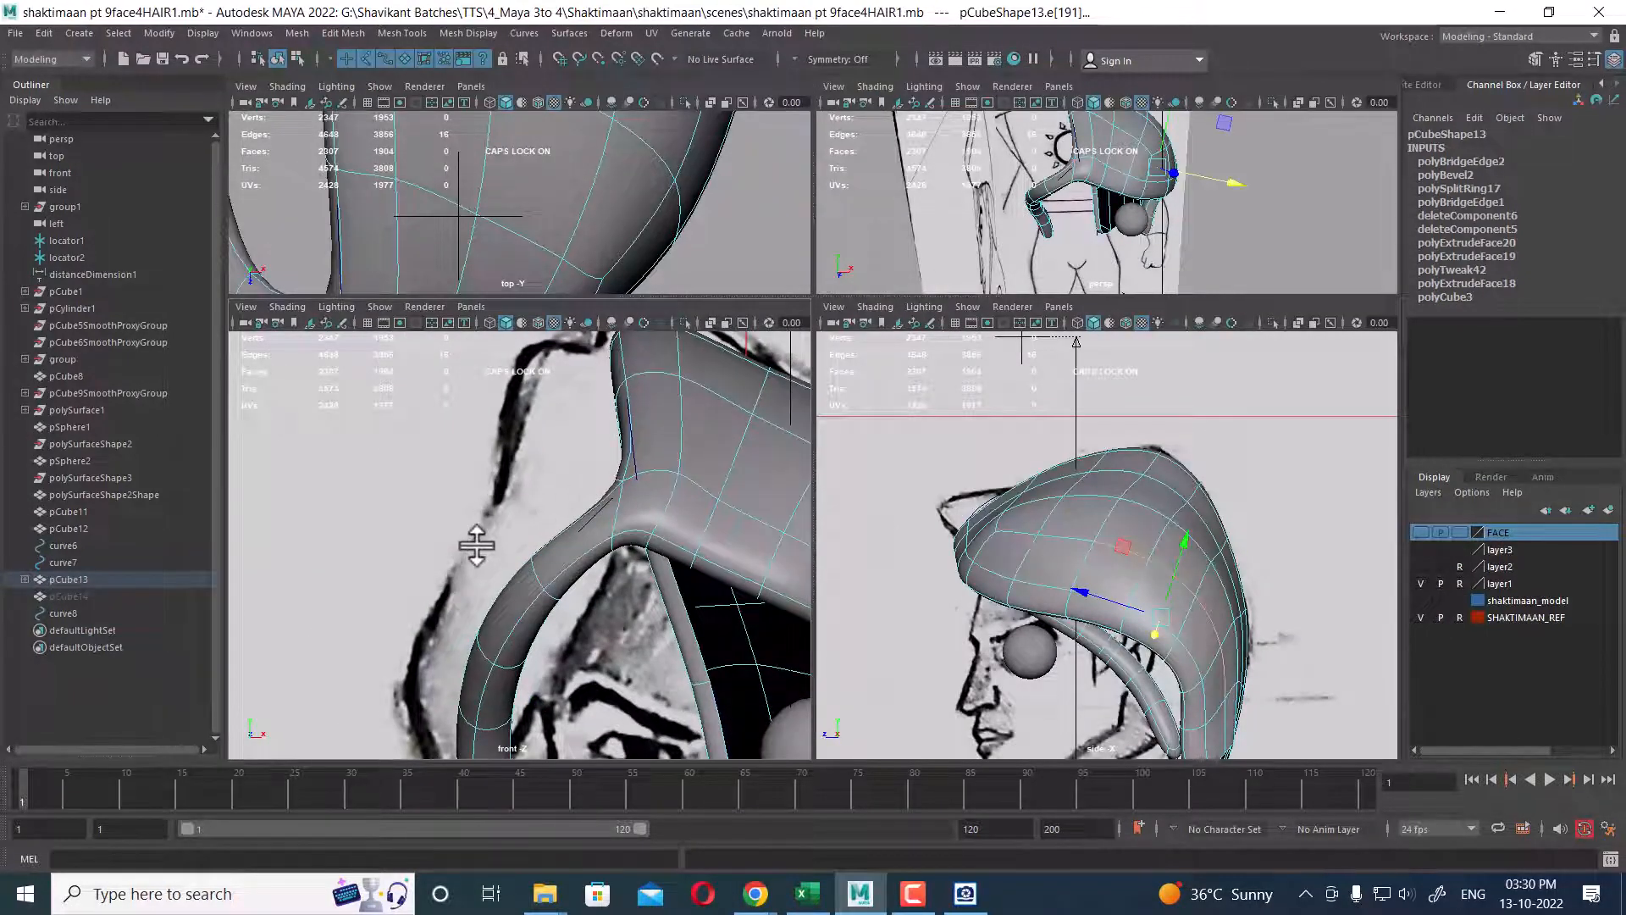
{"action": "key", "text": "space"}
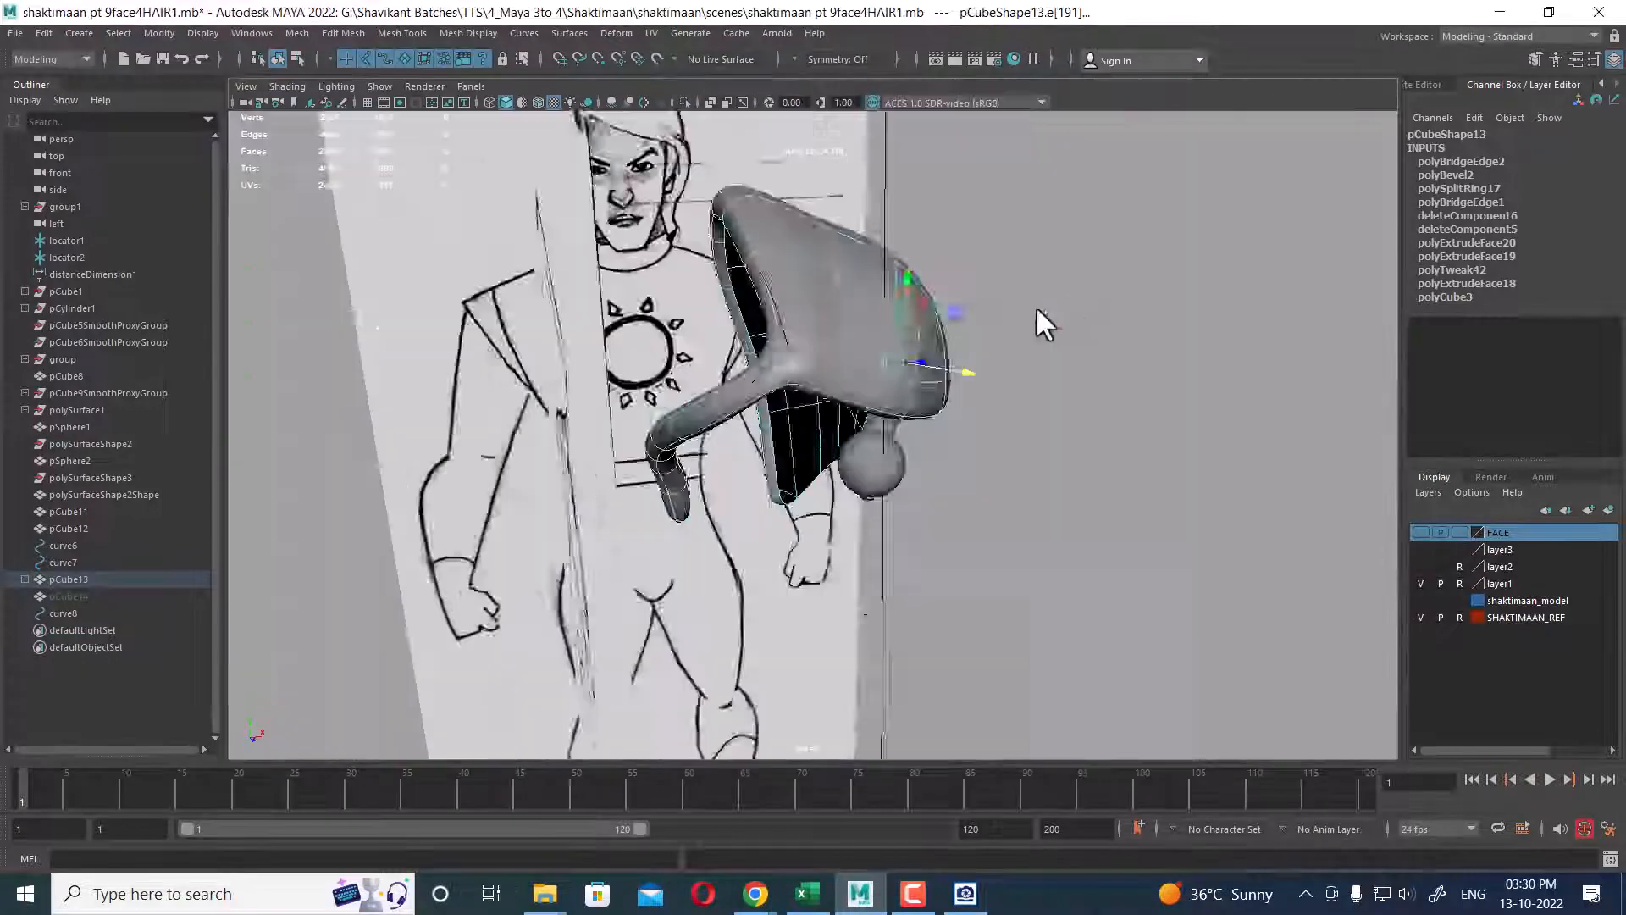
{"action": "left_click_drag", "start_coordinate": [1035, 307], "coordinate": [1442, 567], "text": "alt"}
- Hide the SHAKTIMAAN_REF layer and turn off the hair's smooth mesh preview
{"action": "left_click", "coordinate": [1421, 617]}
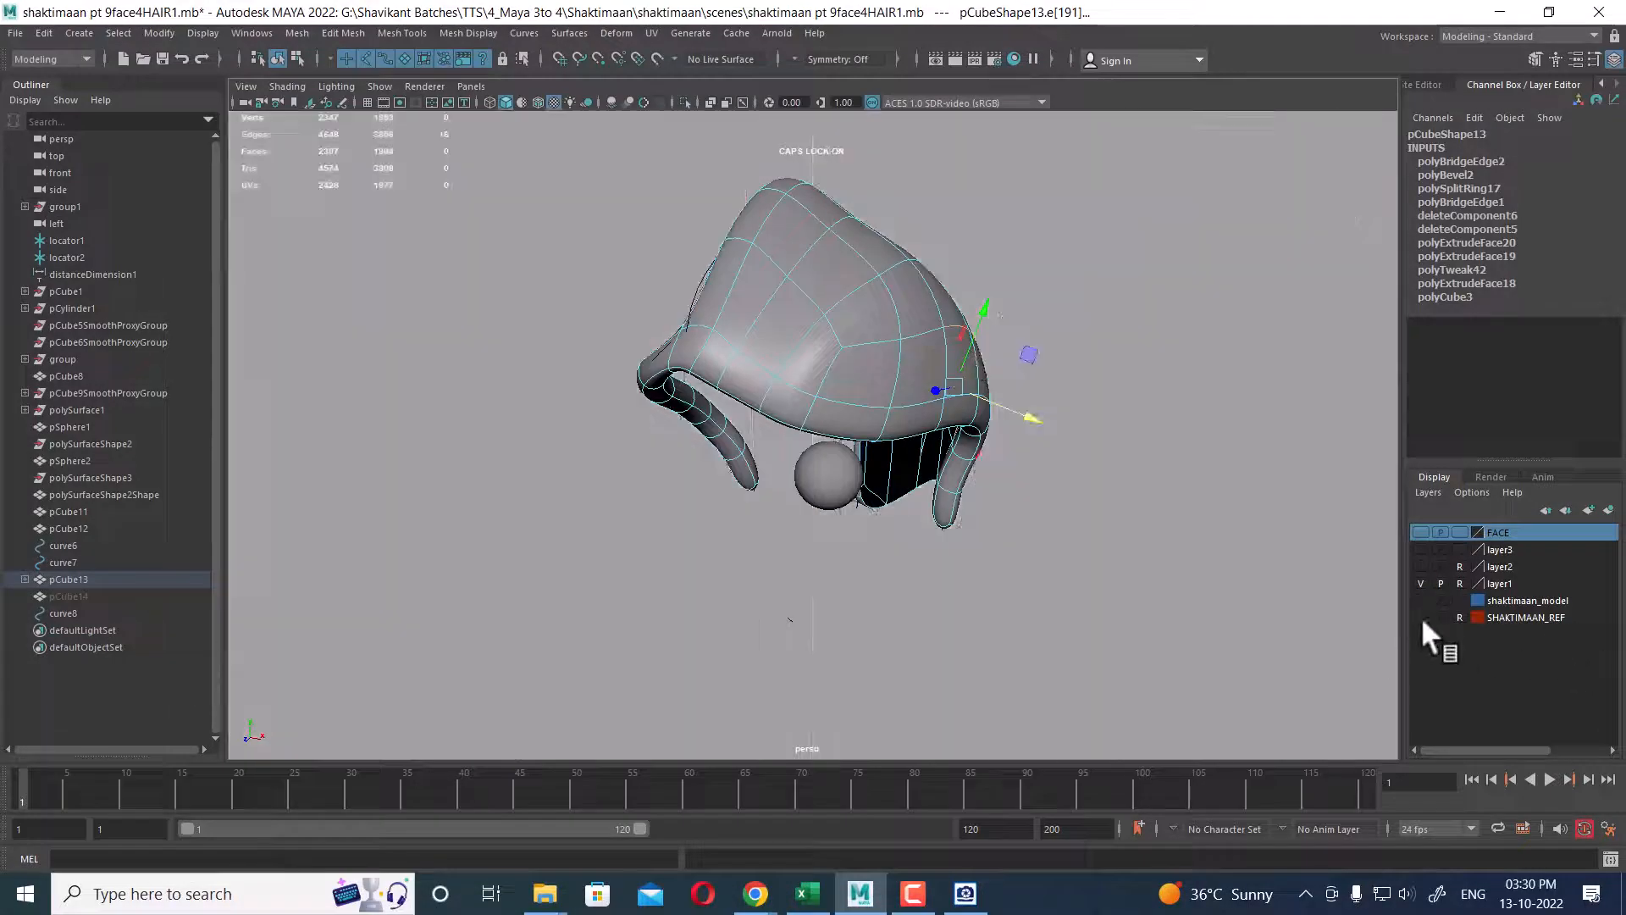
{"action": "mouse_move", "coordinate": [1144, 474]}
{"action": "left_mouse_down", "text": "alt"}
{"action": "mouse_move", "coordinate": [940, 366]}
{"action": "mouse_move", "coordinate": [1019, 469]}
{"action": "mouse_move", "coordinate": [1096, 368]}
{"action": "left_mouse_up", "text": "alt"}
{"action": "key", "text": "1"}
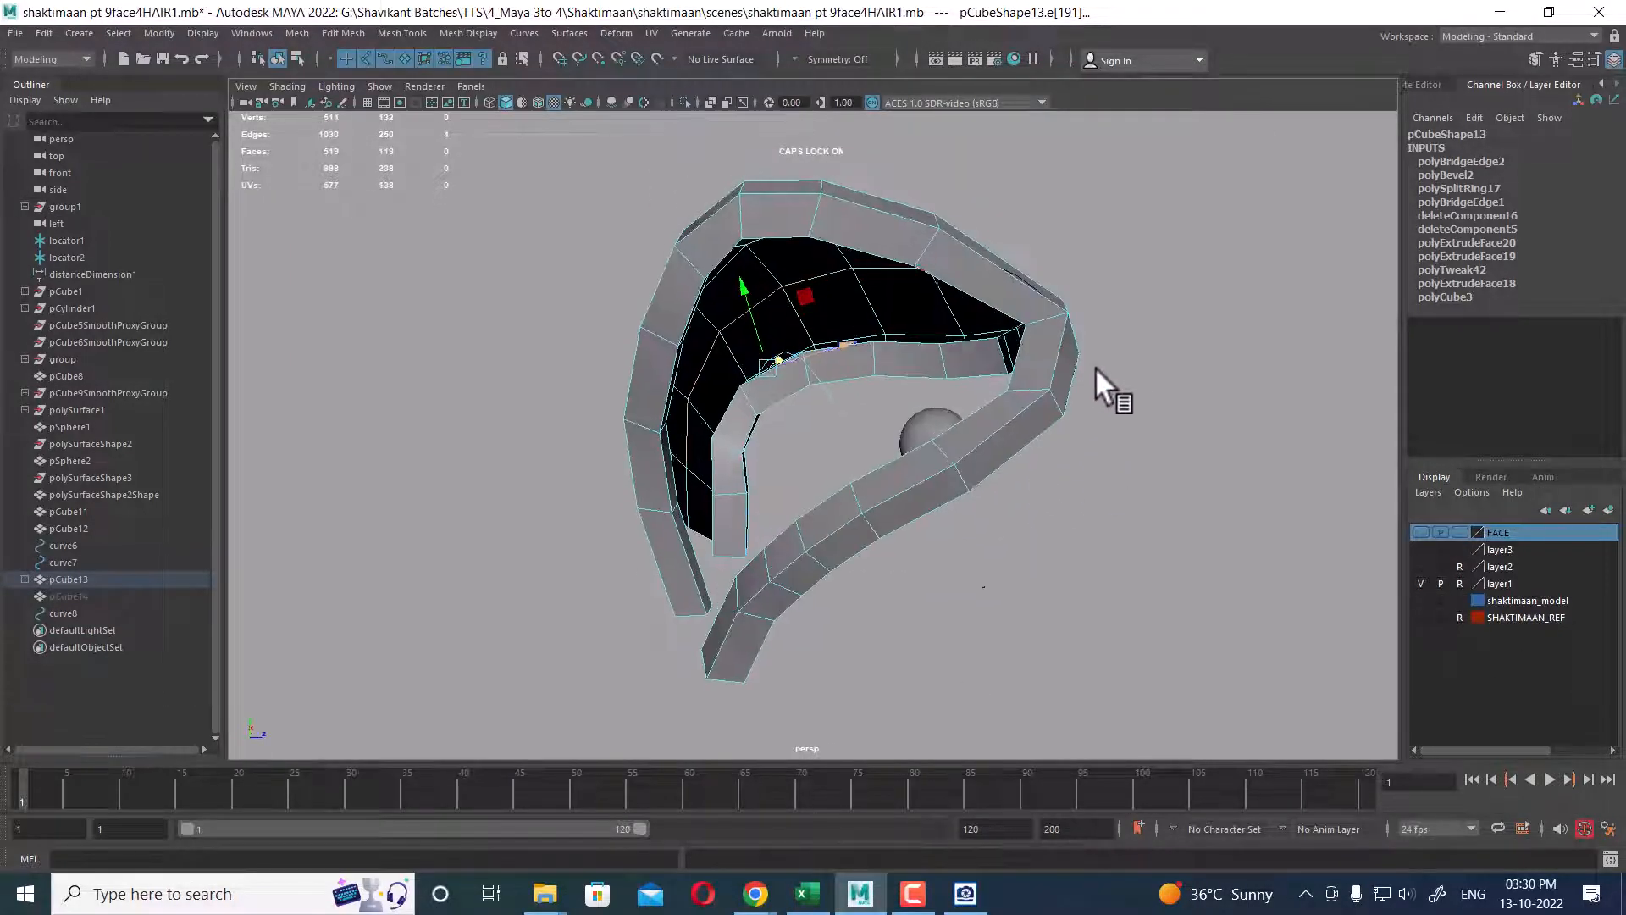
- Delete the strip of faces on the open centre side of the over-head strand, from crown to back
{"action": "right_click_drag", "start_coordinate": [1015, 289], "coordinate": [1023, 354]}
{"action": "left_click", "coordinate": [989, 292]}
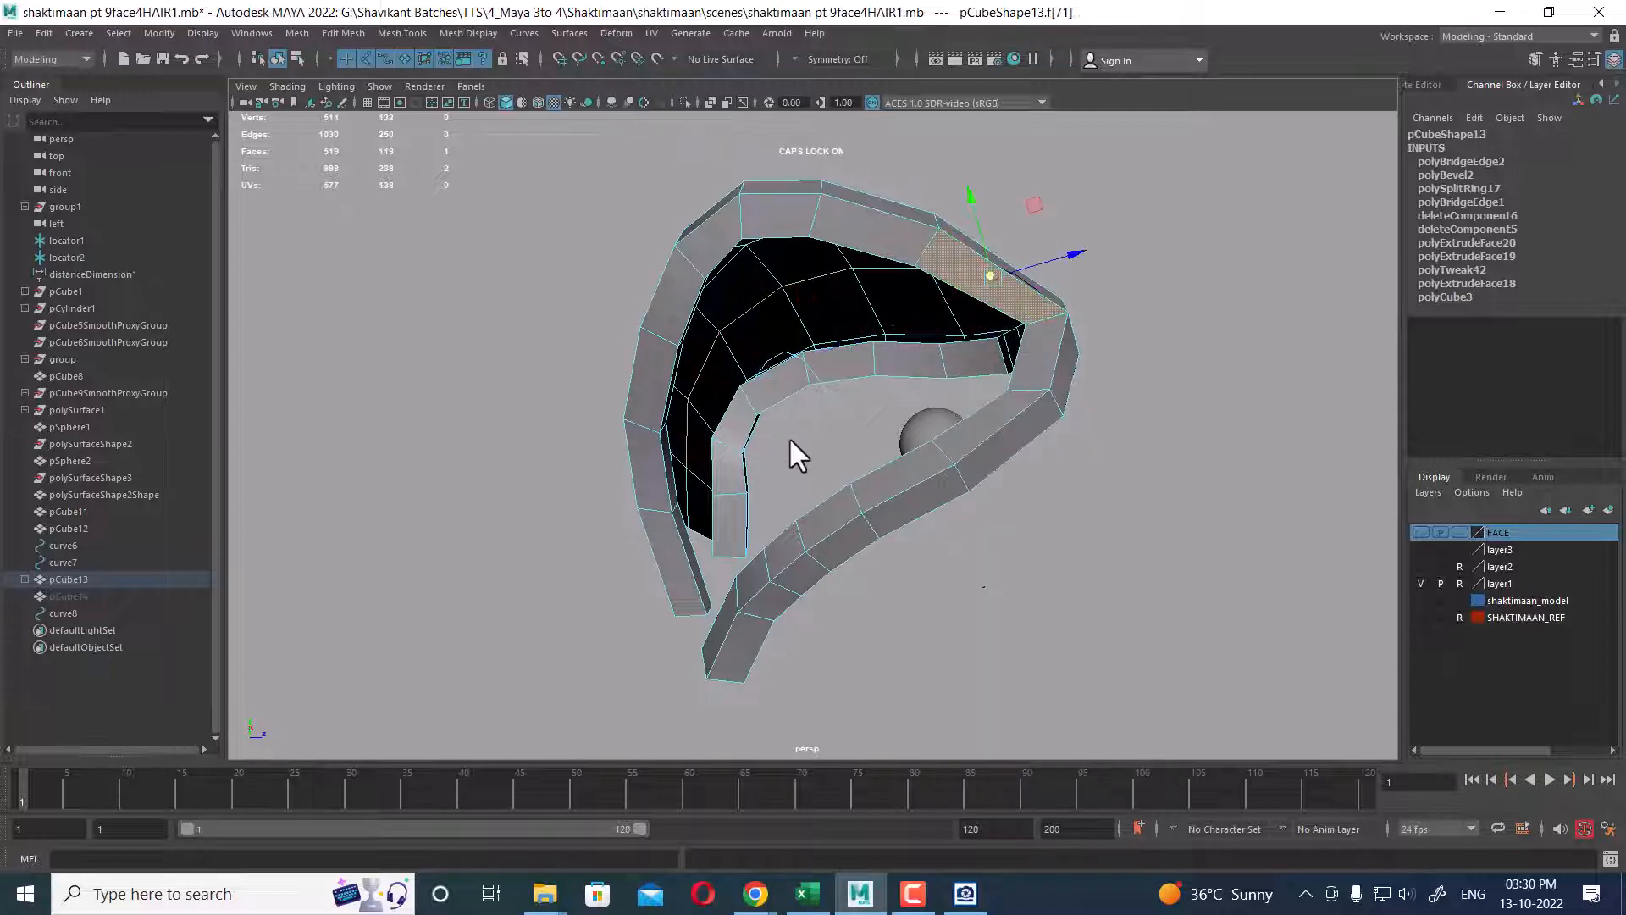
{"action": "left_click_drag", "start_coordinate": [789, 435], "coordinate": [751, 496], "text": "alt"}
{"action": "double_click", "coordinate": [673, 620], "text": "shift"}
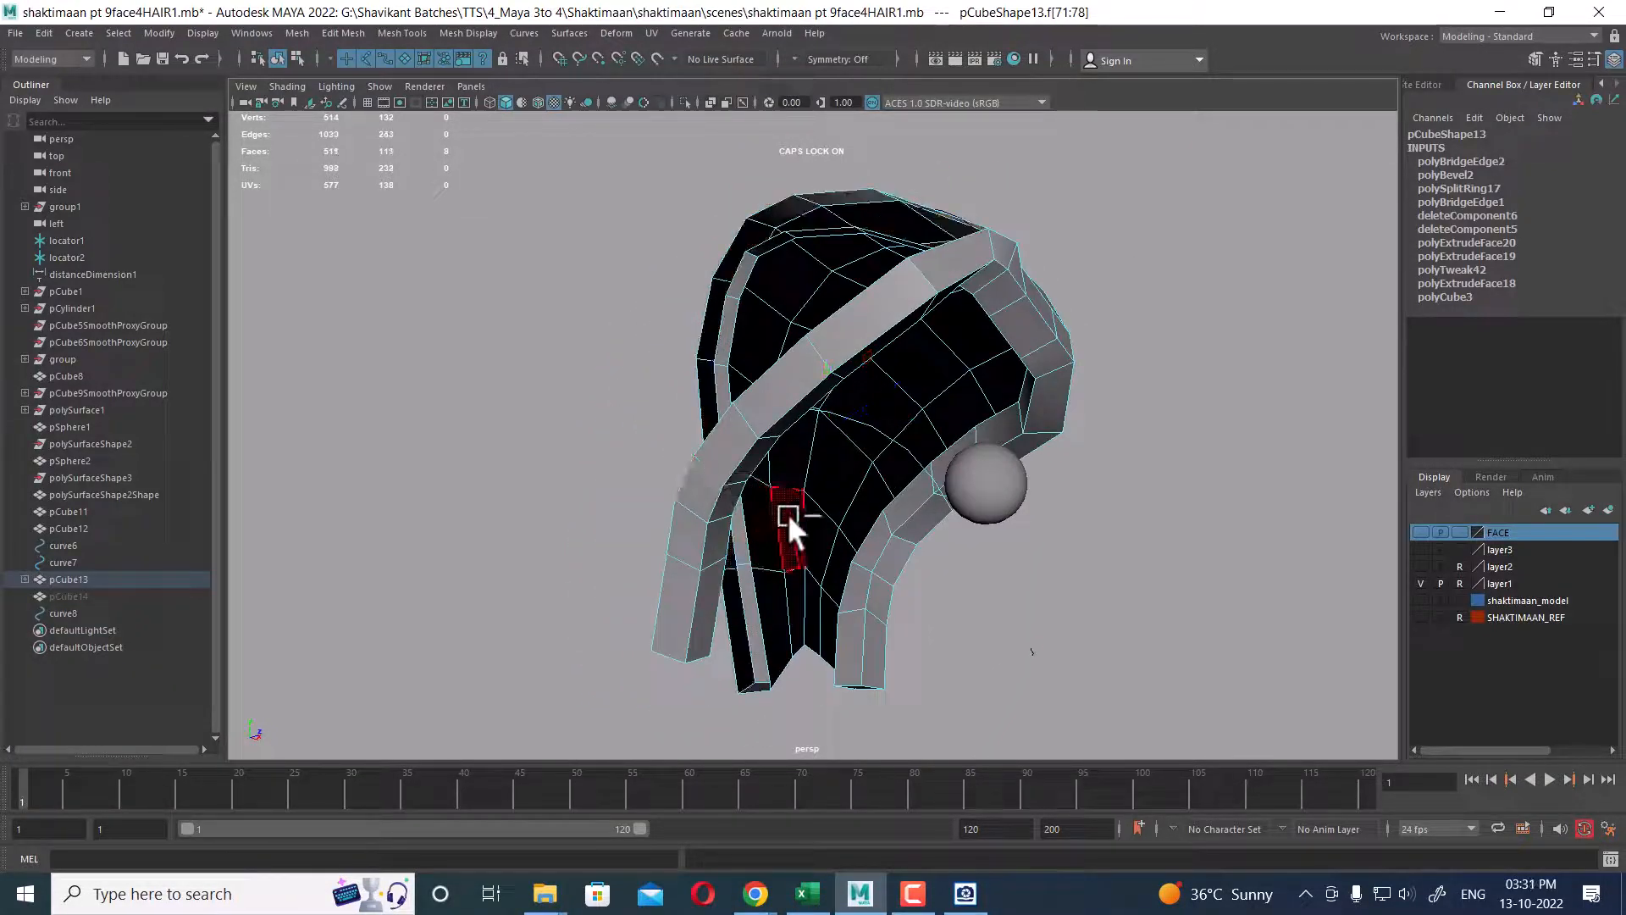
{"action": "key", "text": "Delete"}
- Delete the remaining inner strip of faces along the over-head strand, including its lower end at the back
{"action": "left_click_drag", "start_coordinate": [889, 265], "coordinate": [1060, 542], "text": "alt"}
{"action": "left_click", "coordinate": [937, 391]}
{"action": "double_click", "coordinate": [760, 581]}
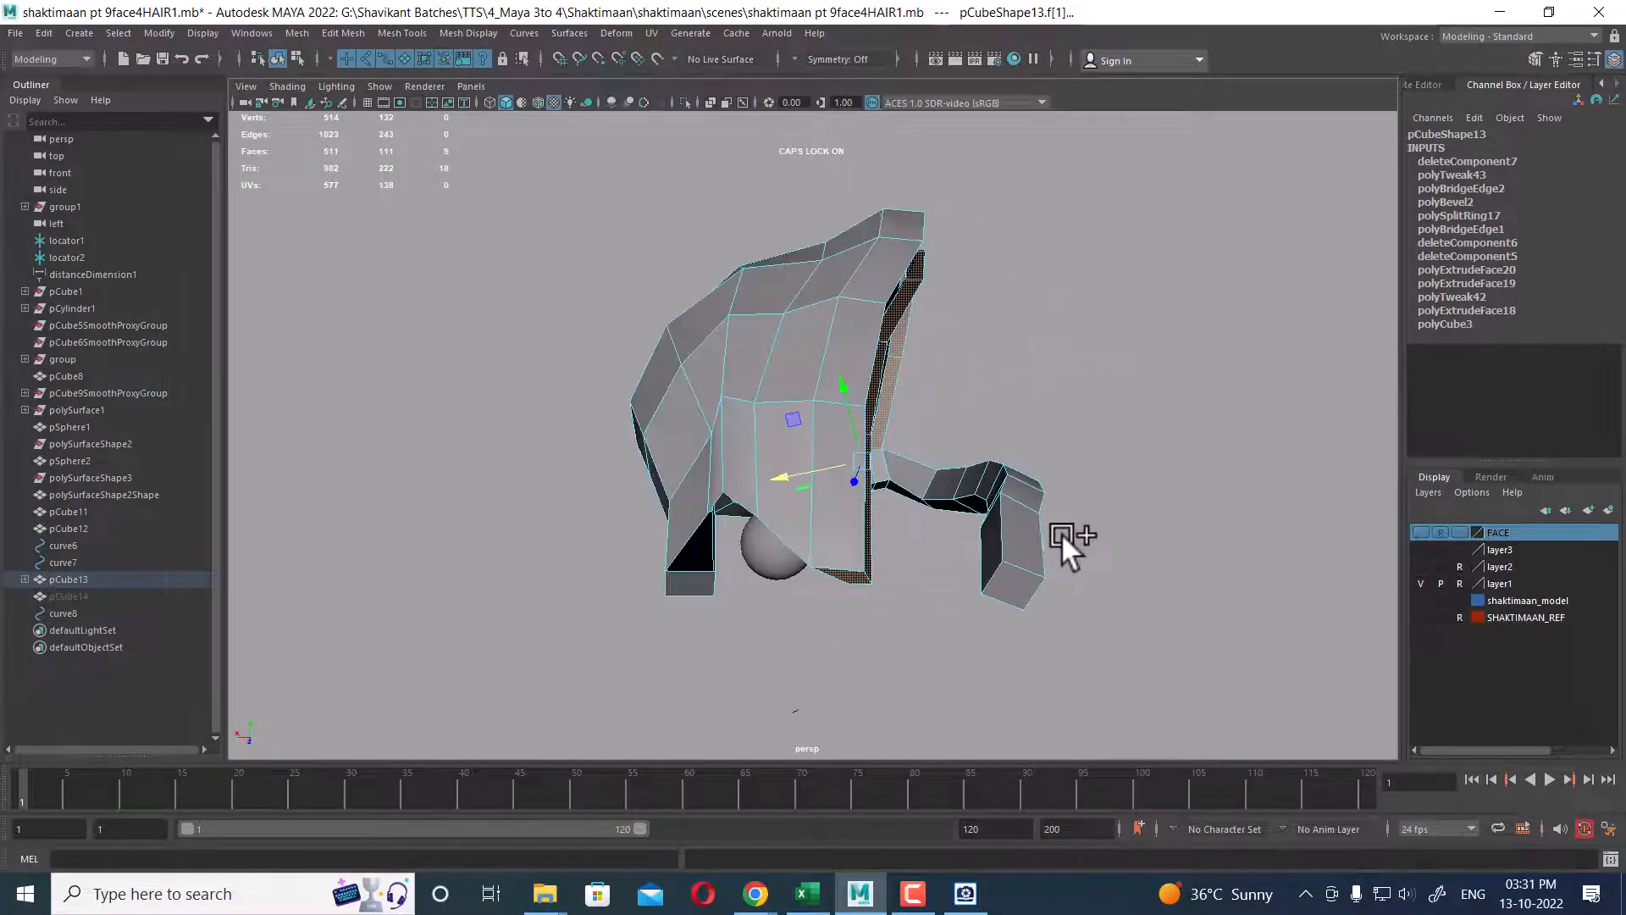
{"action": "key", "text": "Delete"}
- Lower the recessed bottom vertices of the back strands to line up with the neighbouring strand ends
{"action": "left_click_drag", "start_coordinate": [714, 440], "coordinate": [847, 519], "text": "alt"}
{"action": "right_click_drag", "start_coordinate": [846, 520], "coordinate": [937, 559], "text": "alt"}
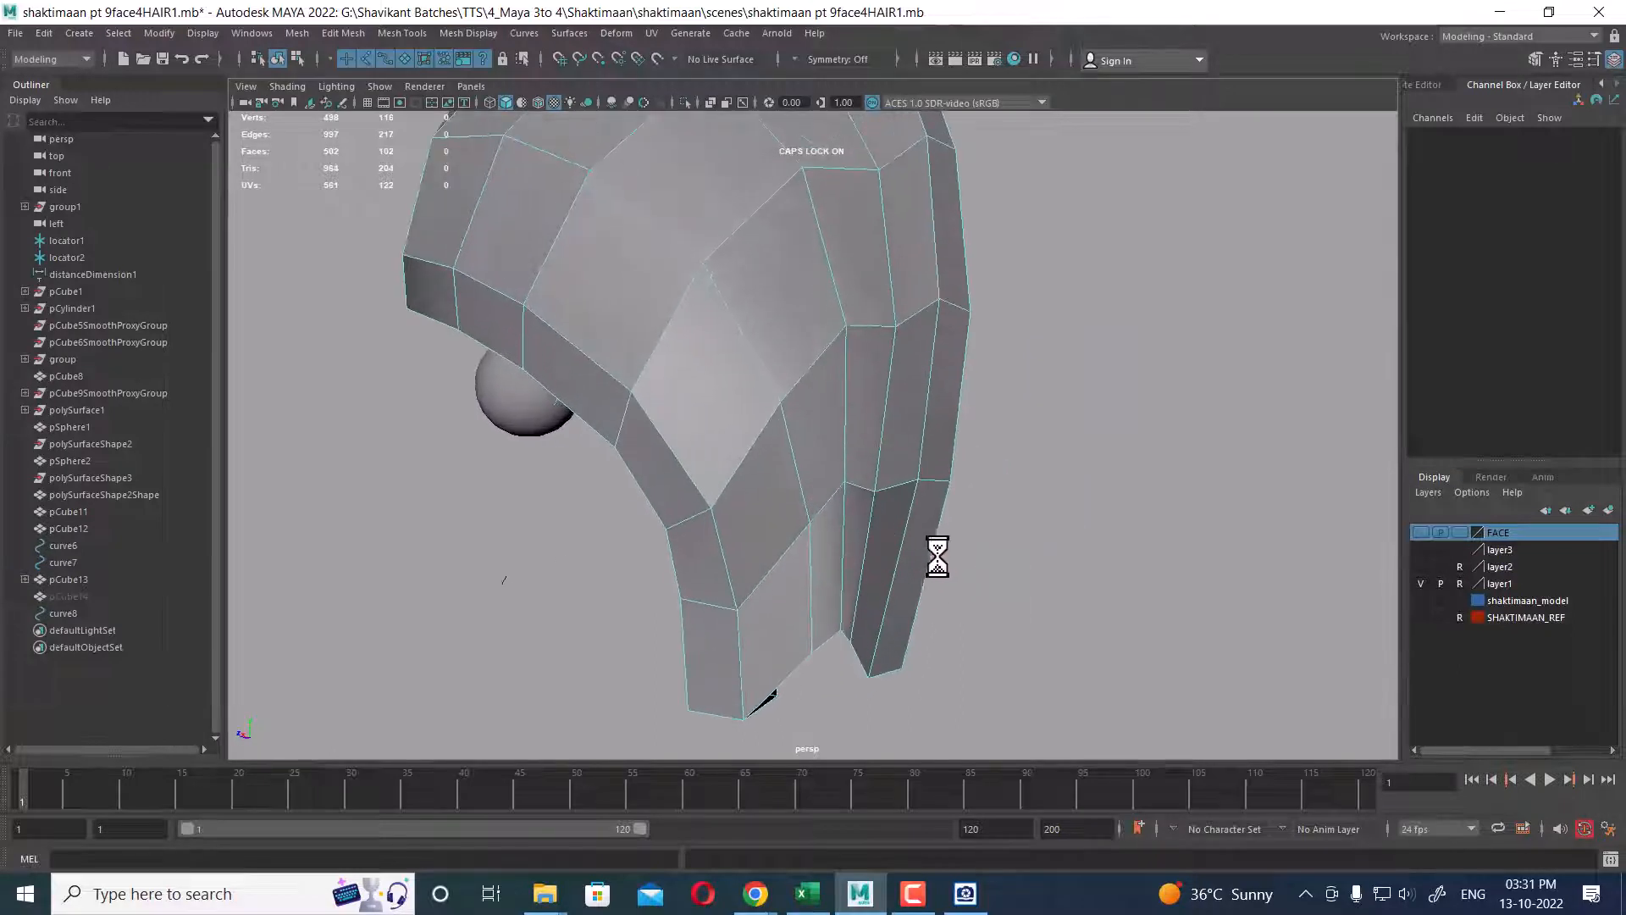
{"action": "middle_click_drag", "start_coordinate": [937, 560], "coordinate": [980, 428], "text": "alt"}
{"action": "left_click_drag", "start_coordinate": [980, 429], "coordinate": [924, 506], "text": "alt"}
{"action": "right_click_drag", "start_coordinate": [890, 377], "coordinate": [826, 381]}
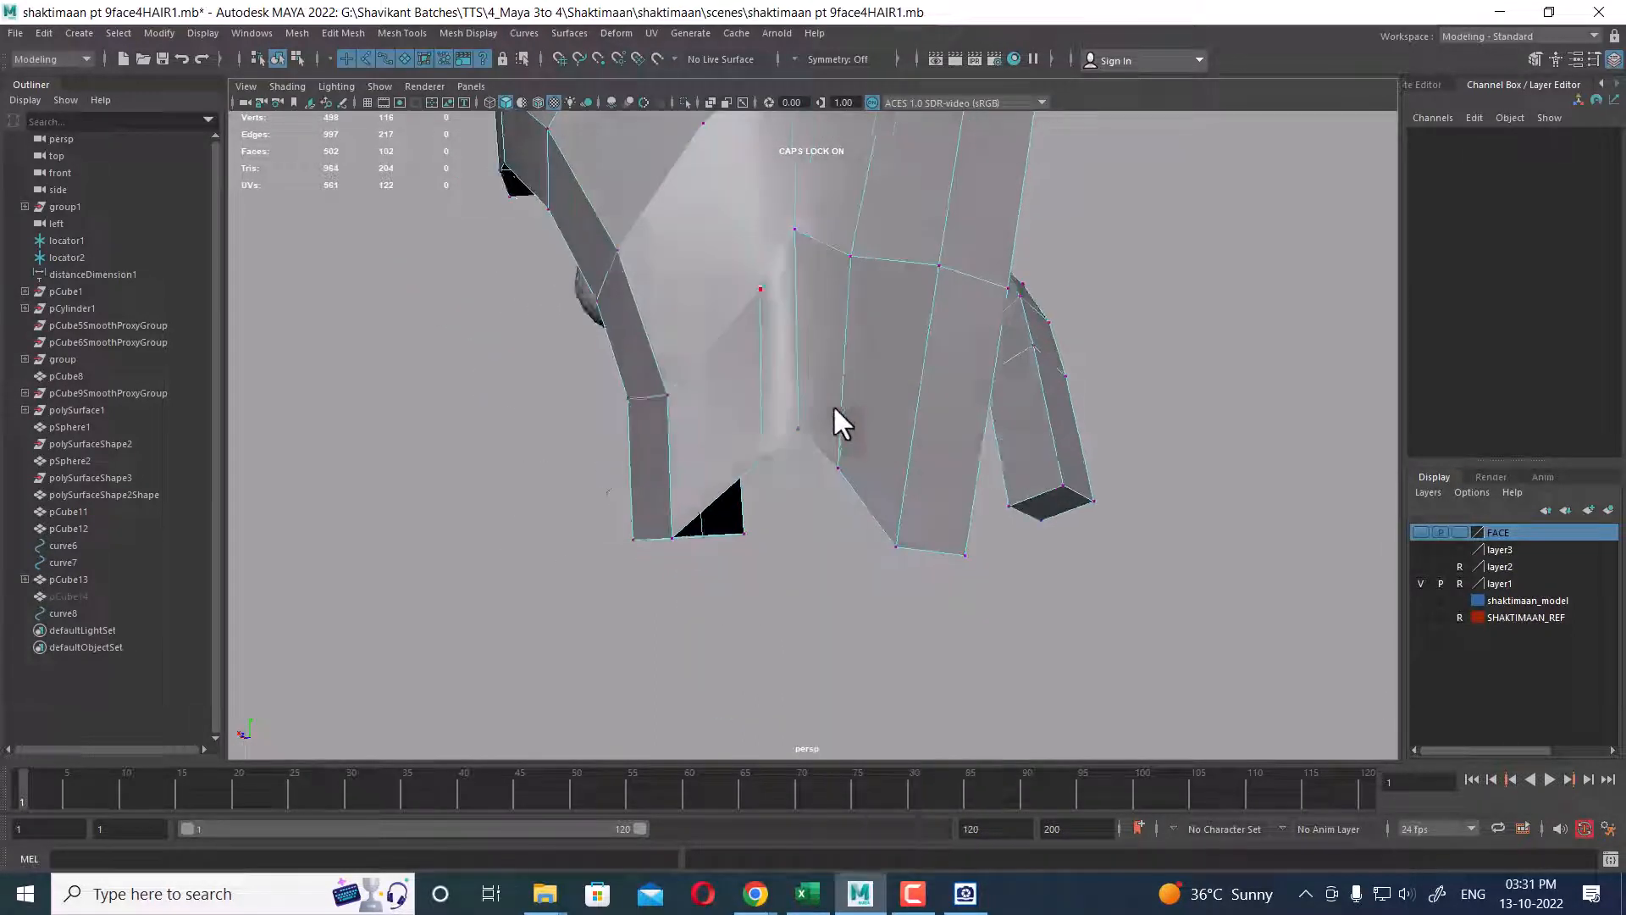
{"action": "left_click", "coordinate": [756, 455]}
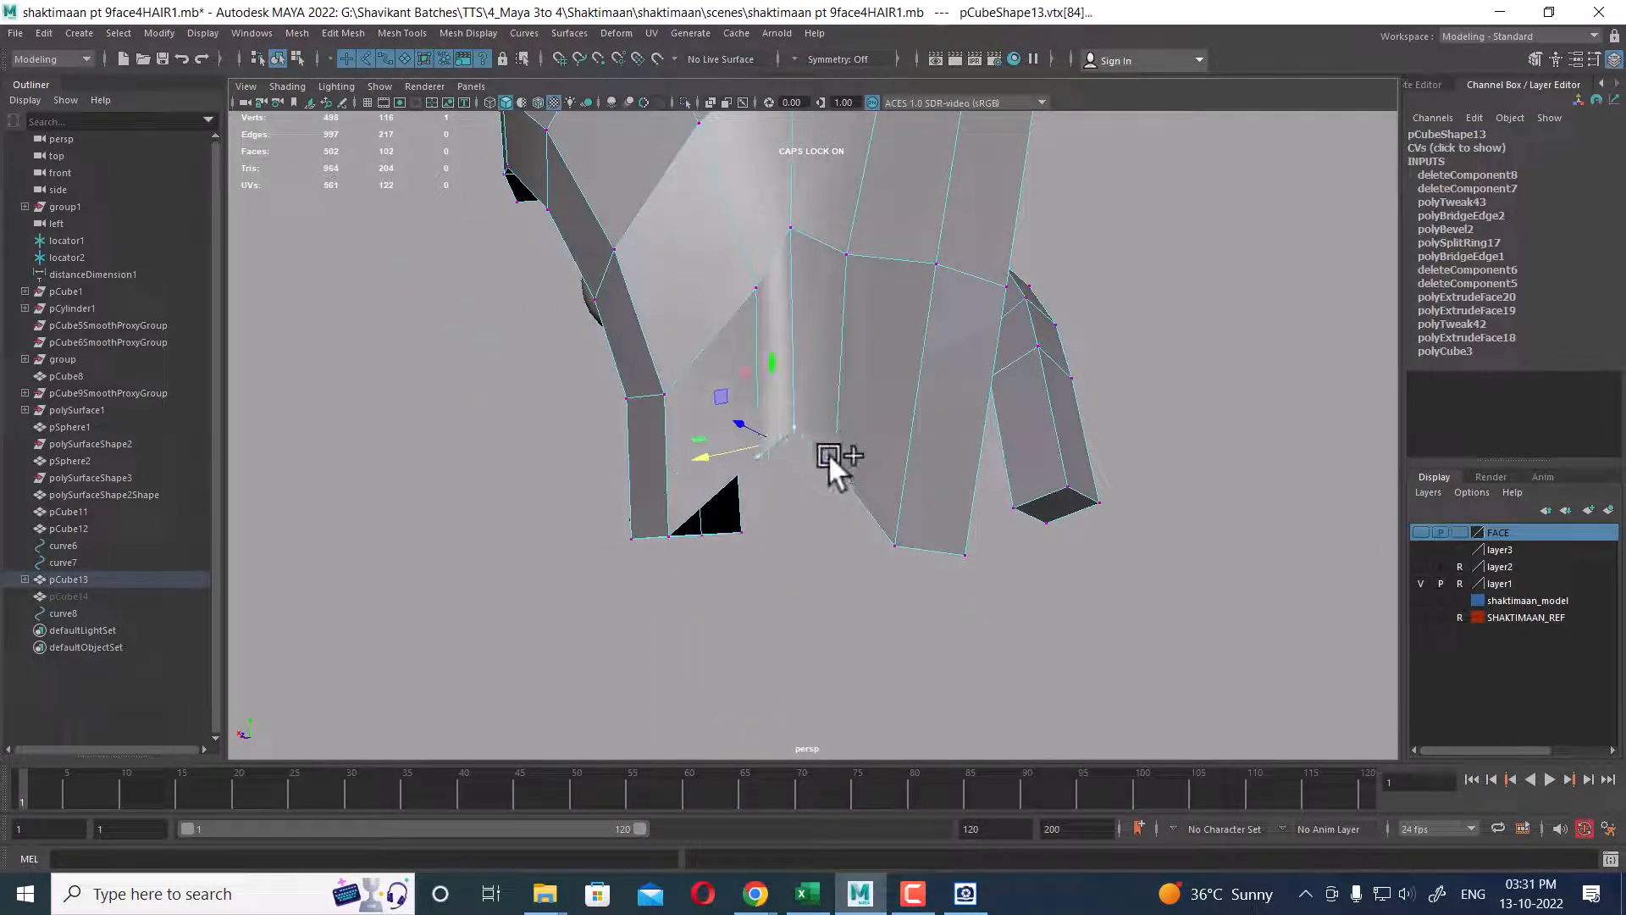
{"action": "left_click", "coordinate": [822, 449], "text": "shift"}
{"action": "left_click_drag", "start_coordinate": [800, 363], "coordinate": [791, 434]}
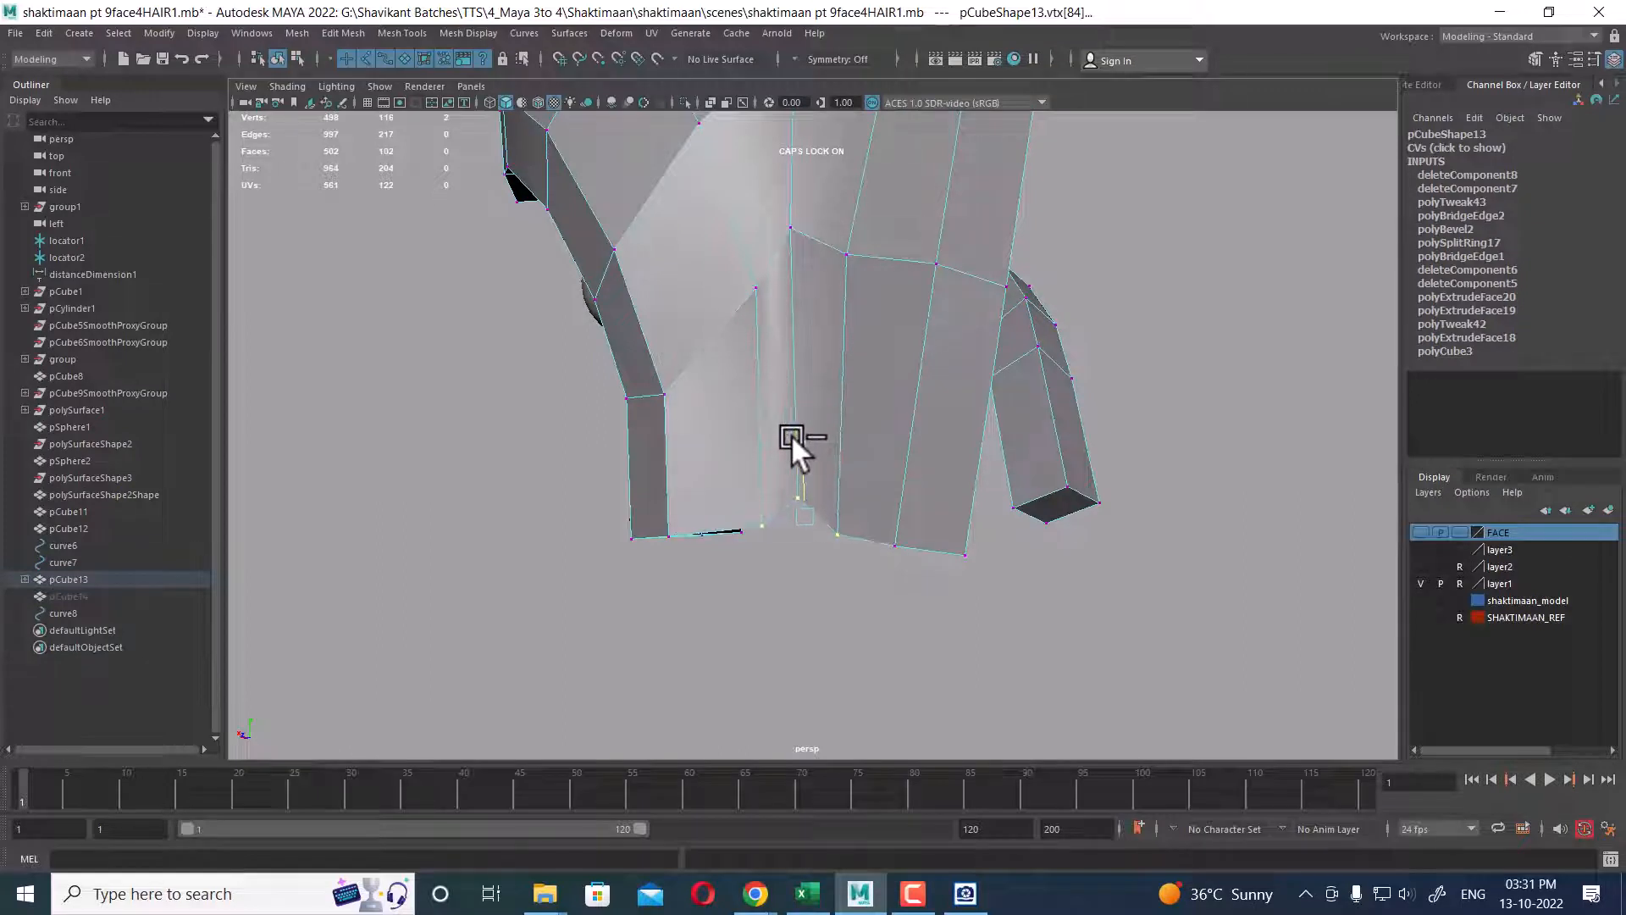
{"action": "left_click", "coordinate": [743, 530], "text": "shift"}
{"action": "left_click_drag", "start_coordinate": [710, 517], "coordinate": [769, 544]}
{"action": "key", "text": "ctrl+z"}
{"action": "left_click", "coordinate": [838, 529]}
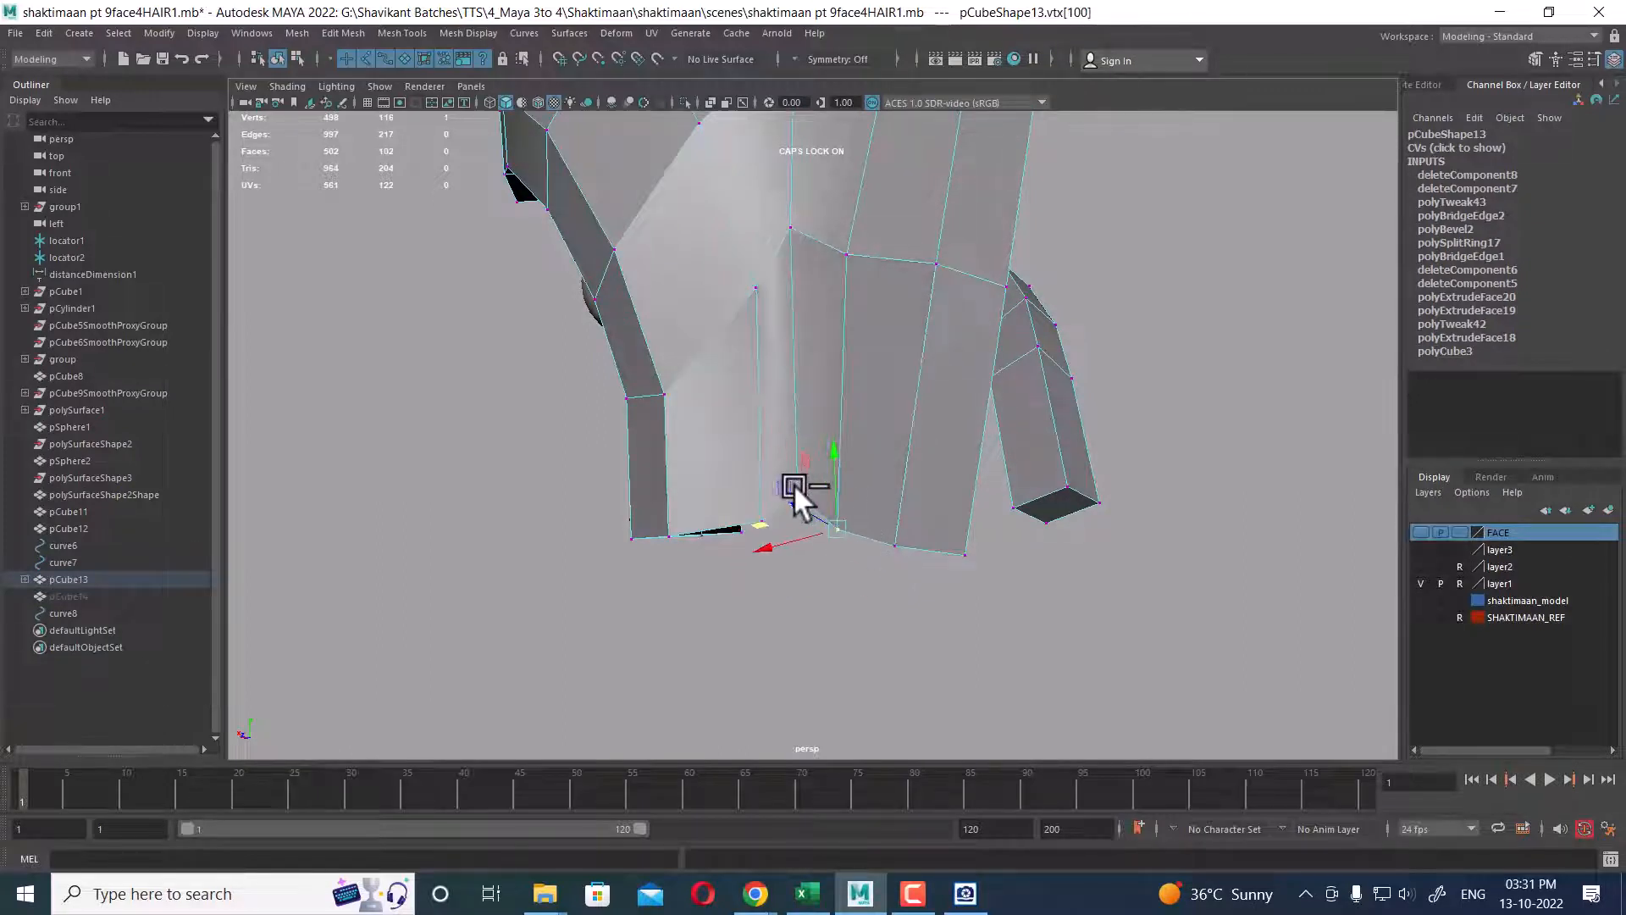
{"action": "left_click", "coordinate": [805, 493]}
{"action": "left_click", "coordinate": [800, 490]}
- Delete the strip of inner faces along the narrow side strand, from the forehead to its lower end
{"action": "left_click_drag", "start_coordinate": [803, 452], "coordinate": [949, 464], "text": "alt"}
{"action": "right_click", "coordinate": [937, 318]}
{"action": "left_click", "coordinate": [1021, 294]}
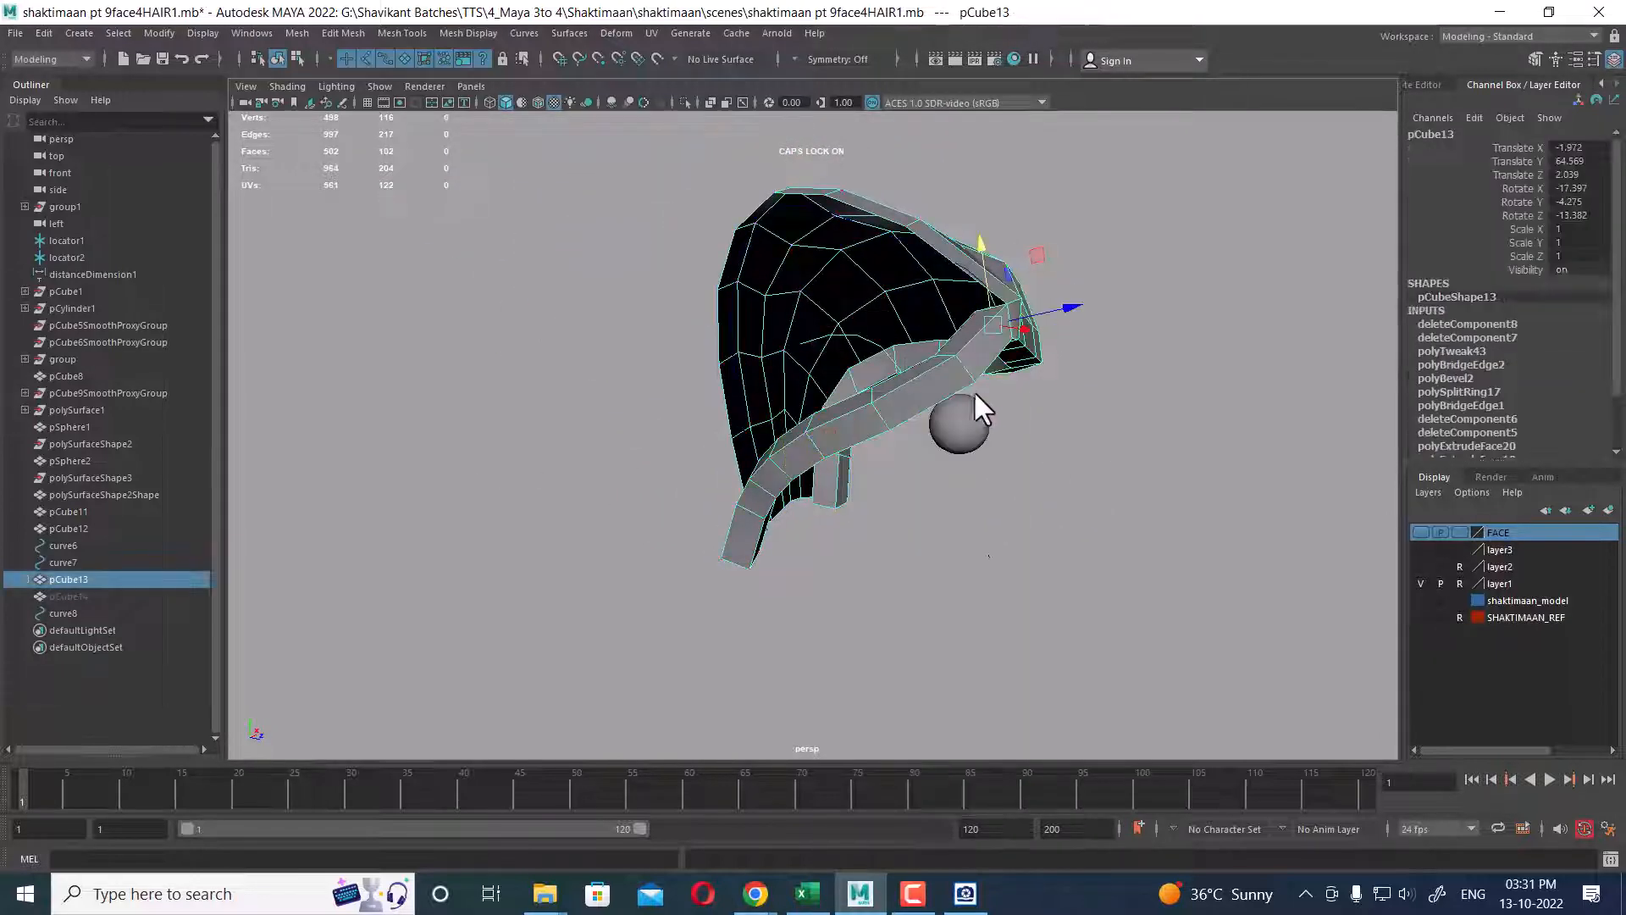
{"action": "left_click_drag", "start_coordinate": [973, 389], "coordinate": [1044, 522], "text": "alt"}
{"action": "right_click", "coordinate": [1083, 343]}
{"action": "left_click", "coordinate": [1077, 382]}
{"action": "left_click", "coordinate": [1099, 428]}
{"action": "scroll", "coordinate": [1017, 538], "scroll_direction": "up", "scroll_amount": 3}
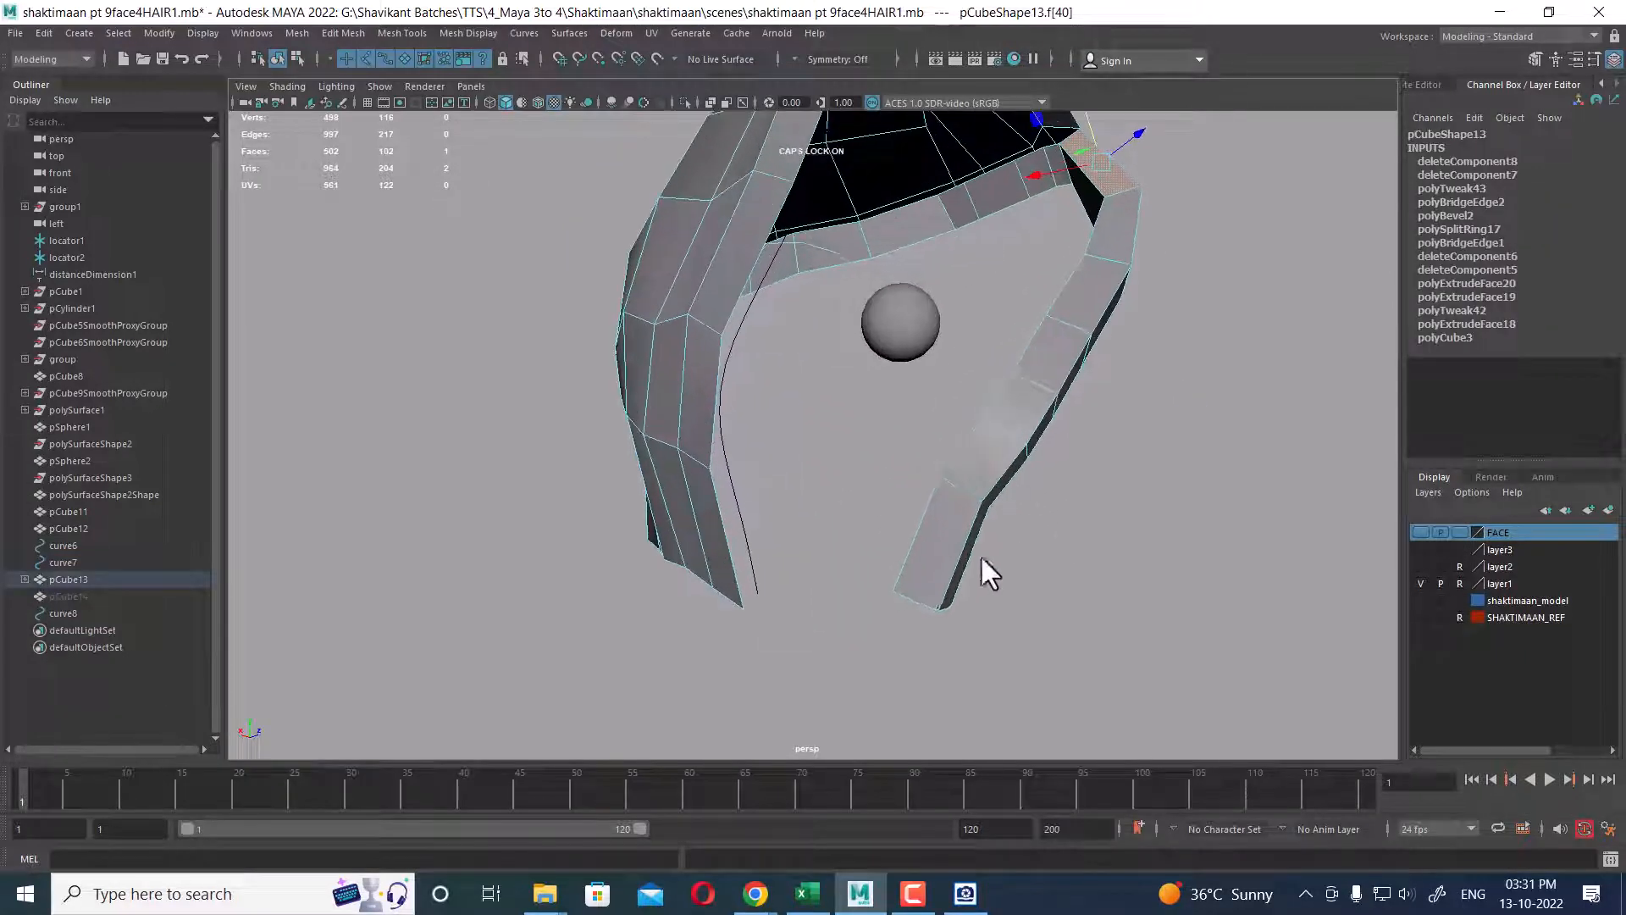
{"action": "double_click", "coordinate": [927, 564], "text": "shift"}
{"action": "key", "text": "Delete"}
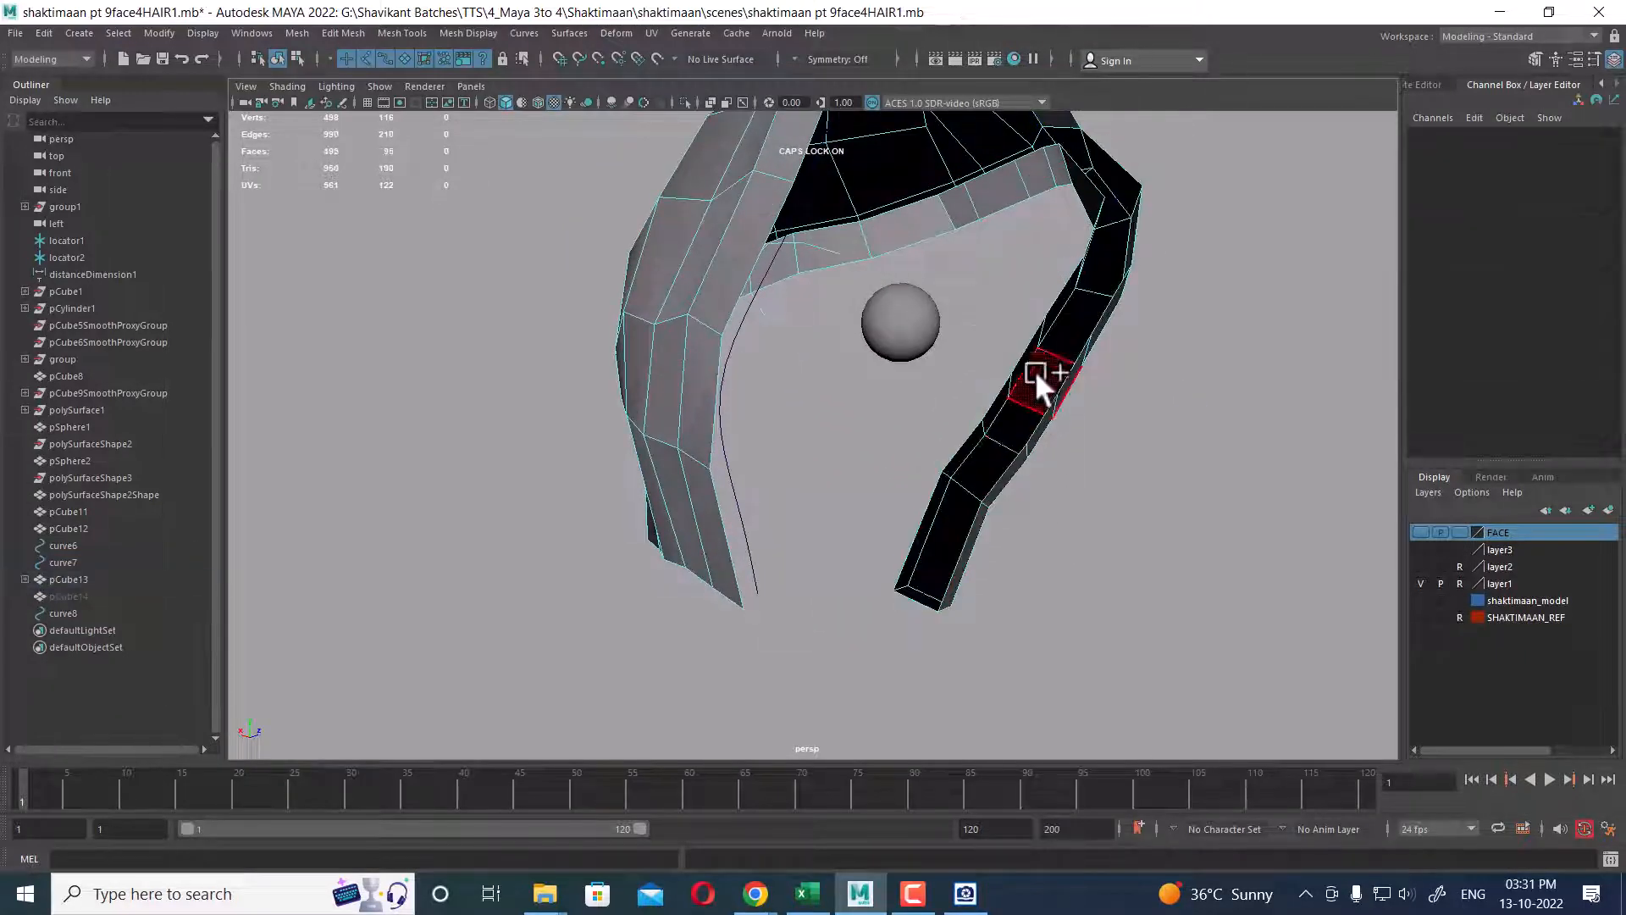
- Check the hair in smooth mesh preview from several angles, and return to the unsmoothed display
{"action": "left_click_drag", "start_coordinate": [1034, 369], "coordinate": [923, 543], "text": "alt"}
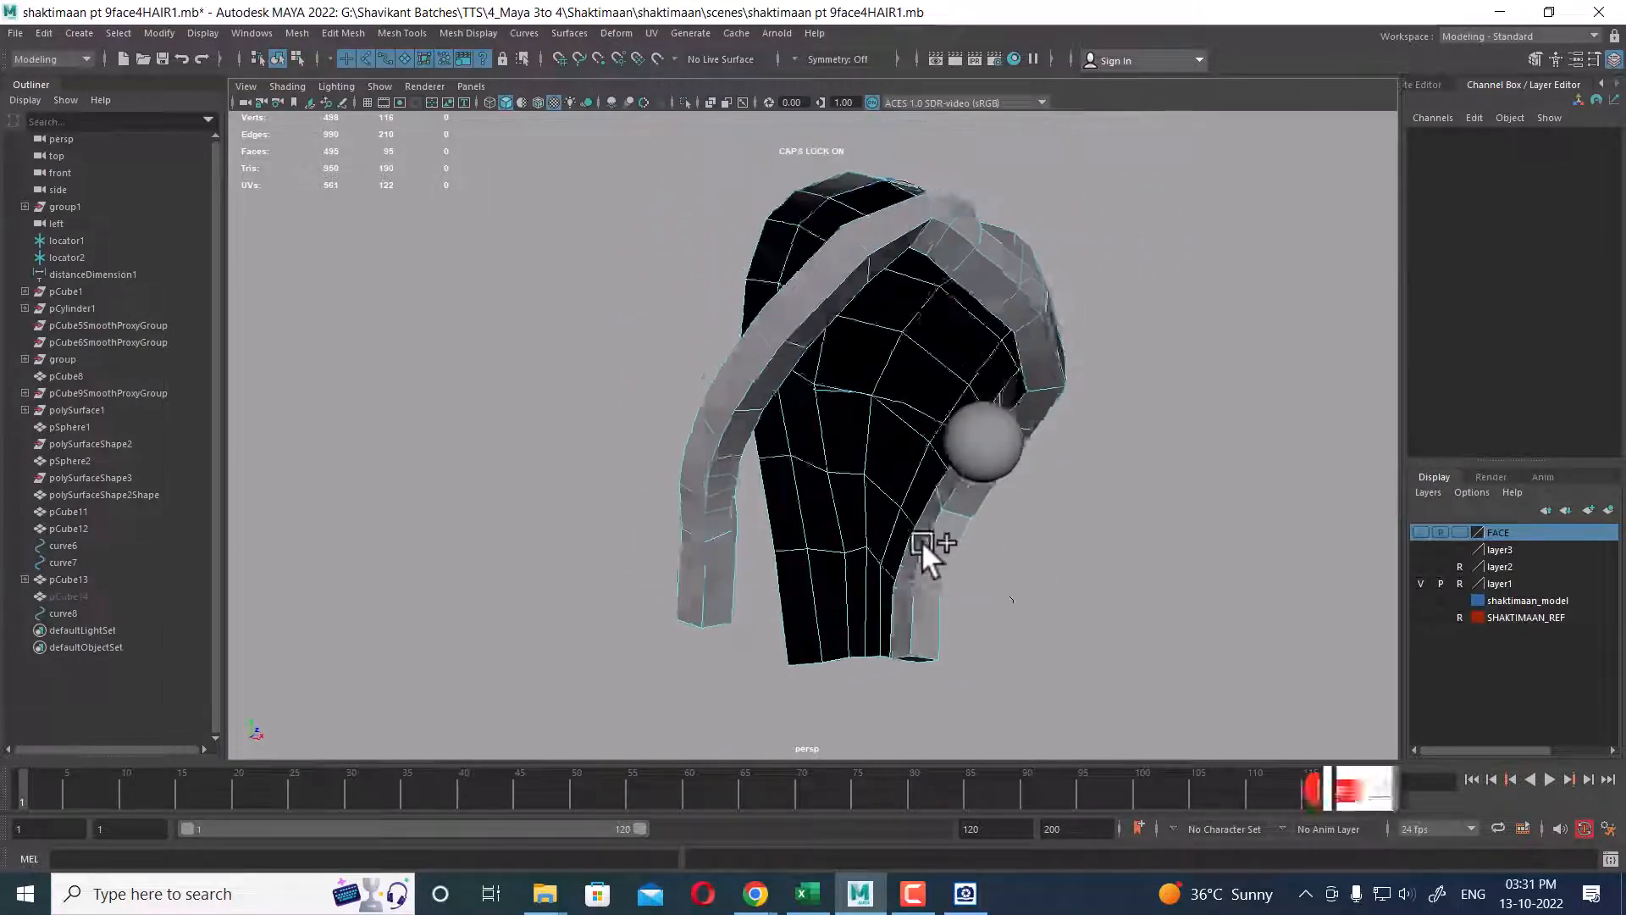
{"action": "key", "text": "3"}
{"action": "left_click_drag", "start_coordinate": [992, 439], "coordinate": [942, 383], "text": "alt"}
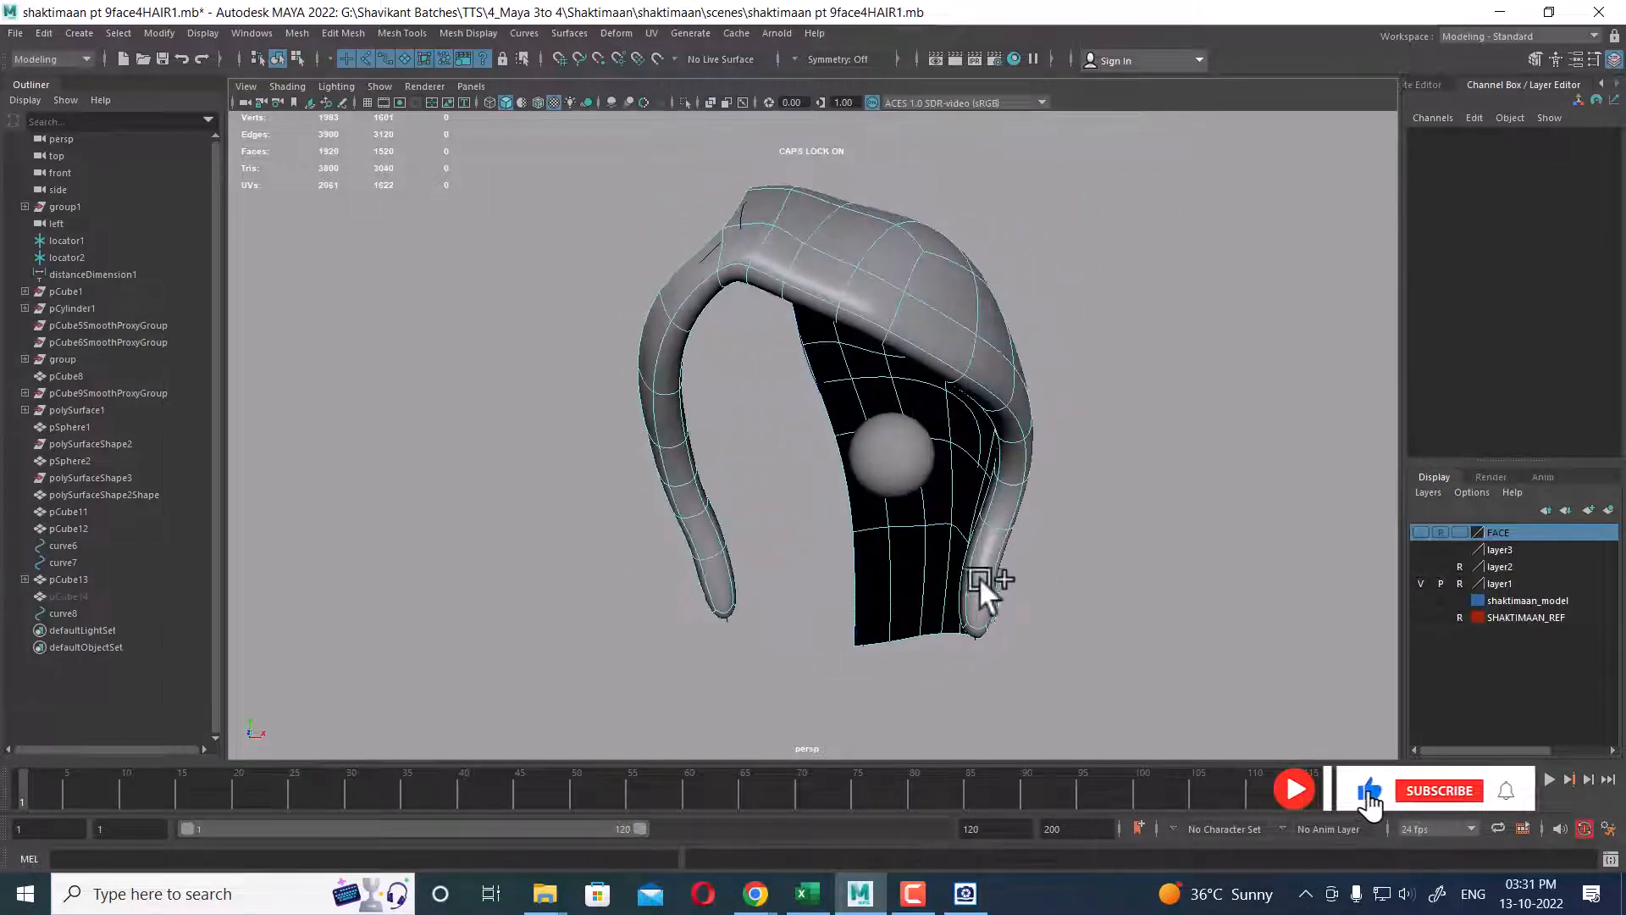
{"action": "left_click_drag", "start_coordinate": [979, 577], "coordinate": [1009, 543], "text": "alt"}
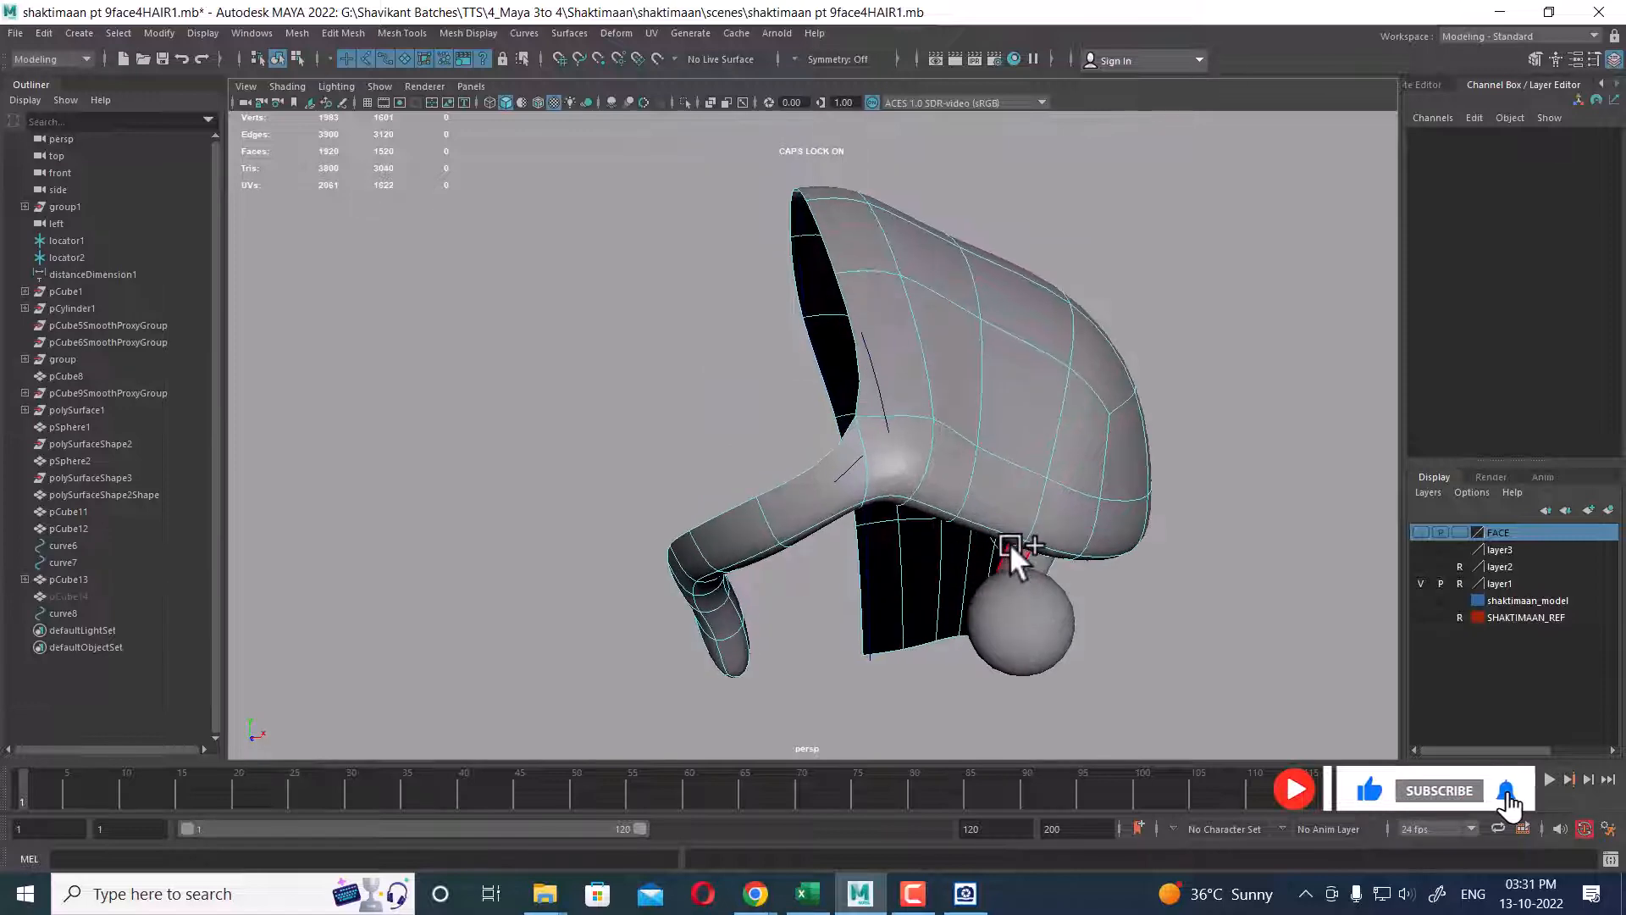
{"action": "key", "text": "1"}
- Select the open border edges of the side strand and of the over-head strand to compare their edge counts
{"action": "left_click", "coordinate": [917, 466]}
{"action": "left_click_drag", "start_coordinate": [919, 471], "coordinate": [1040, 450], "text": "alt"}
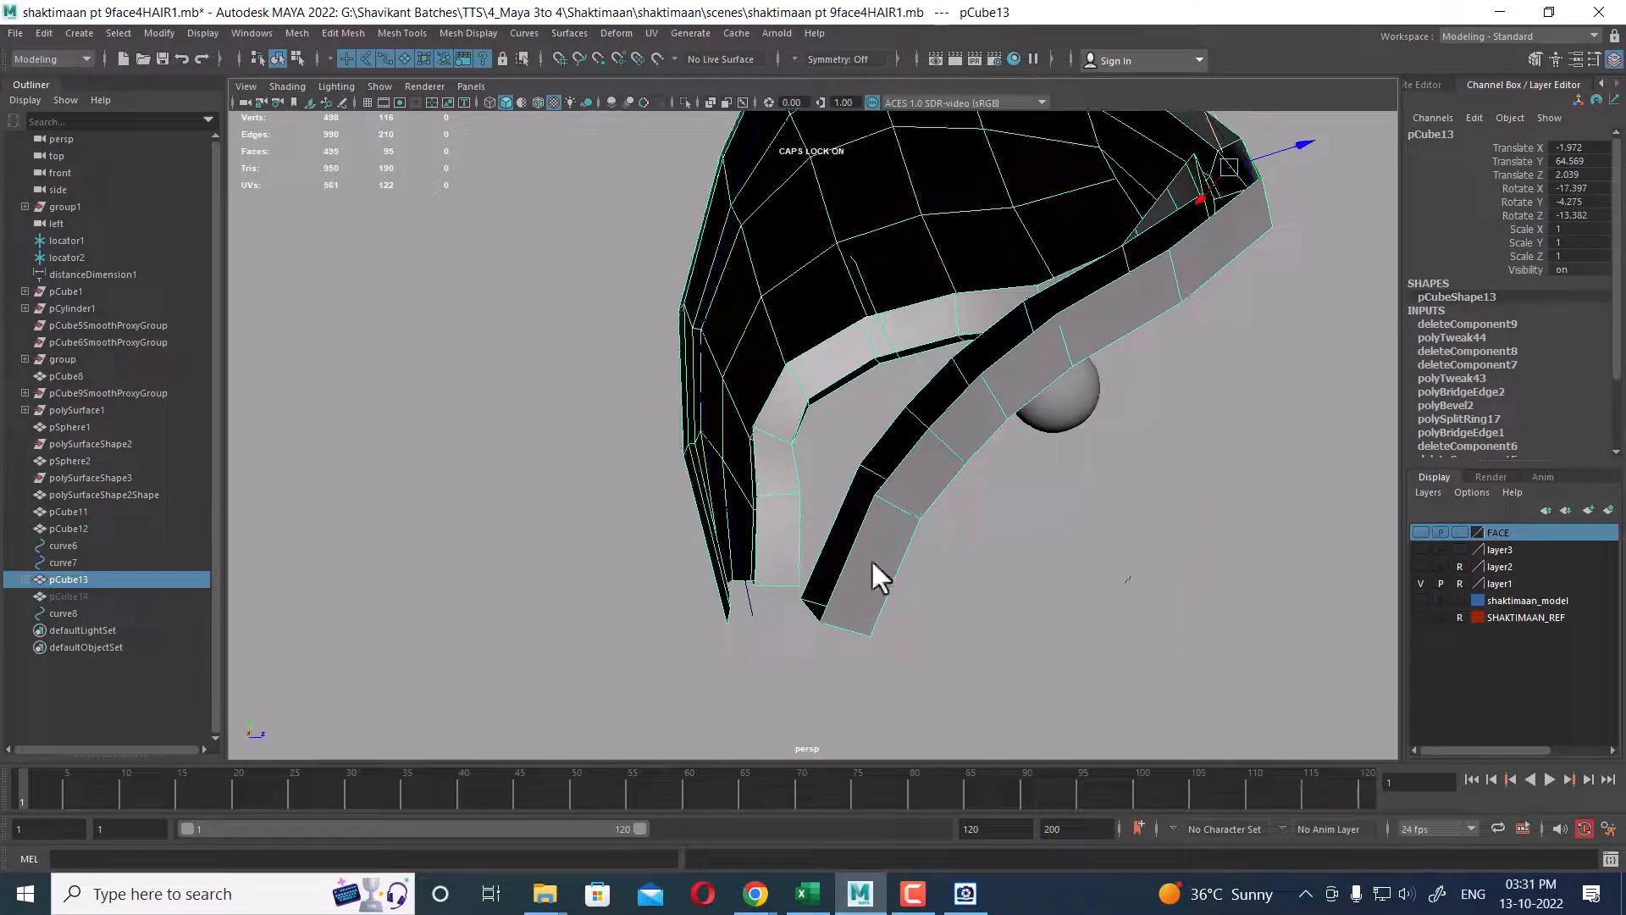
{"action": "right_click_drag", "start_coordinate": [872, 559], "coordinate": [871, 508]}
{"action": "left_click", "coordinate": [847, 558]}
{"action": "middle_click_drag", "start_coordinate": [1101, 407], "coordinate": [1028, 542], "text": "alt"}
{"action": "left_click_drag", "start_coordinate": [1029, 539], "coordinate": [1099, 449], "text": "alt"}
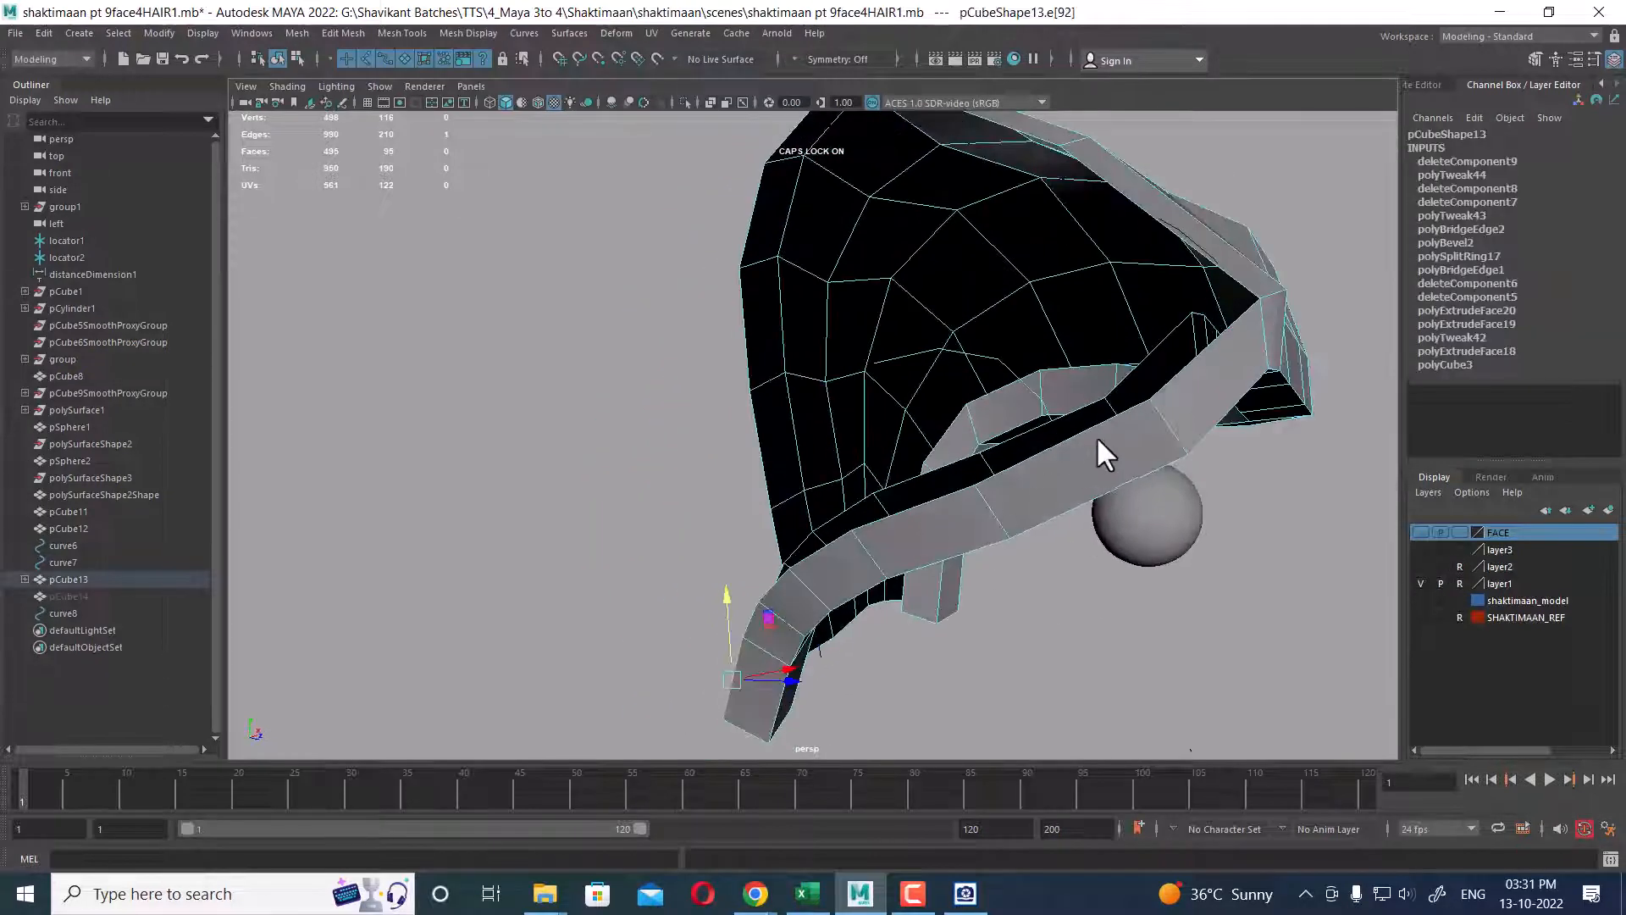
{"action": "double_click", "coordinate": [1099, 432]}
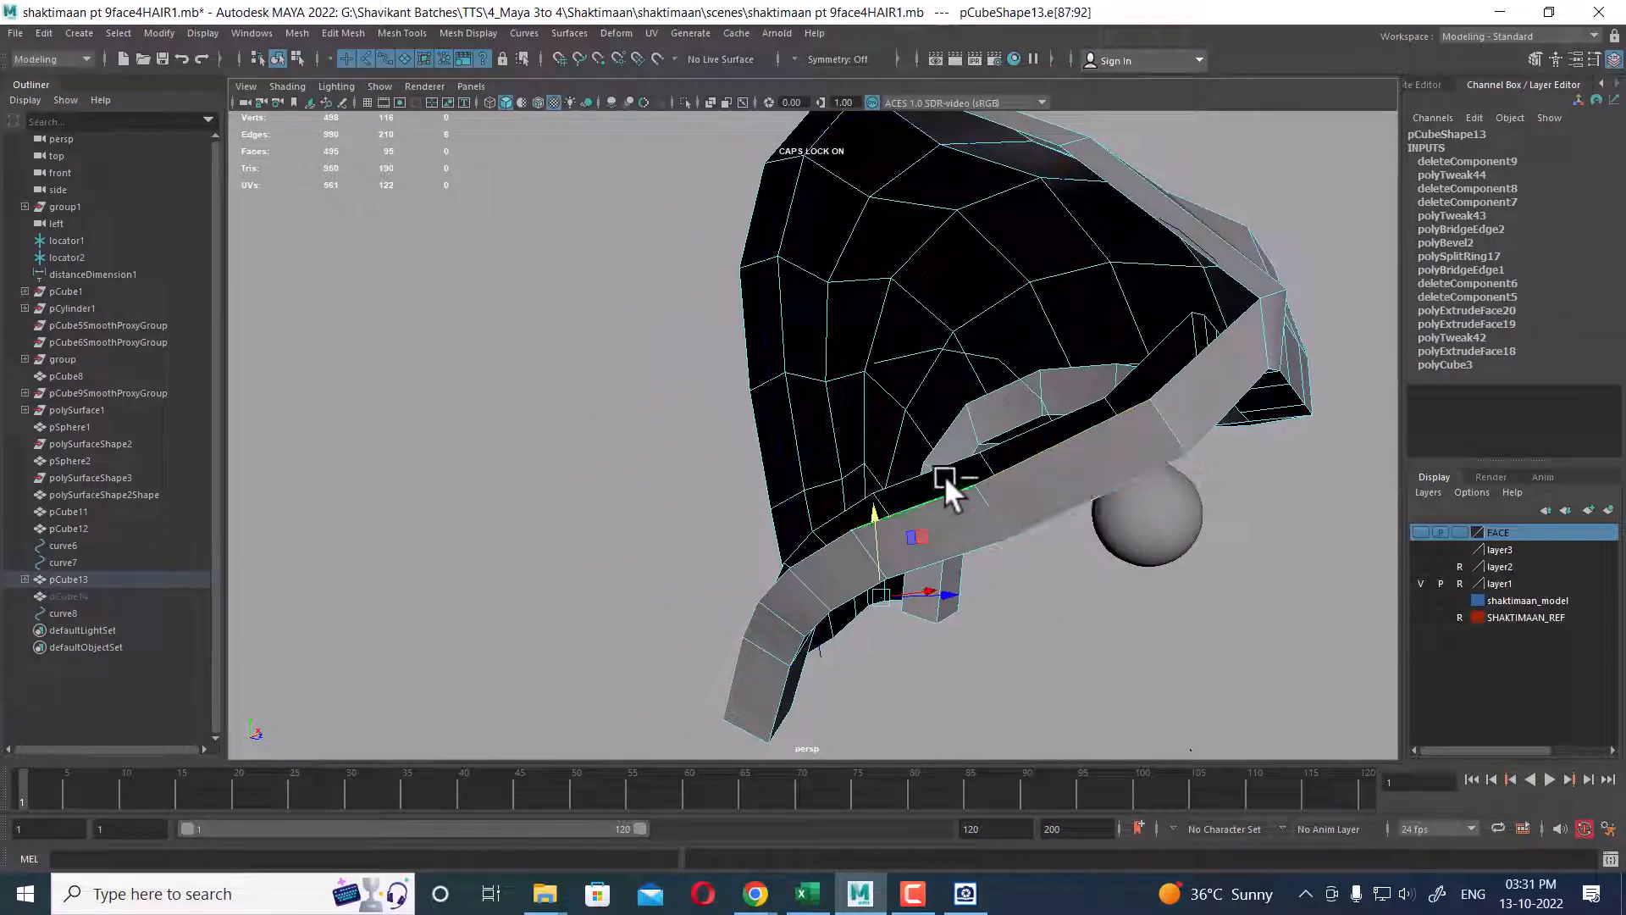
{"action": "left_click_drag", "start_coordinate": [954, 421], "coordinate": [1157, 432], "text": "alt"}
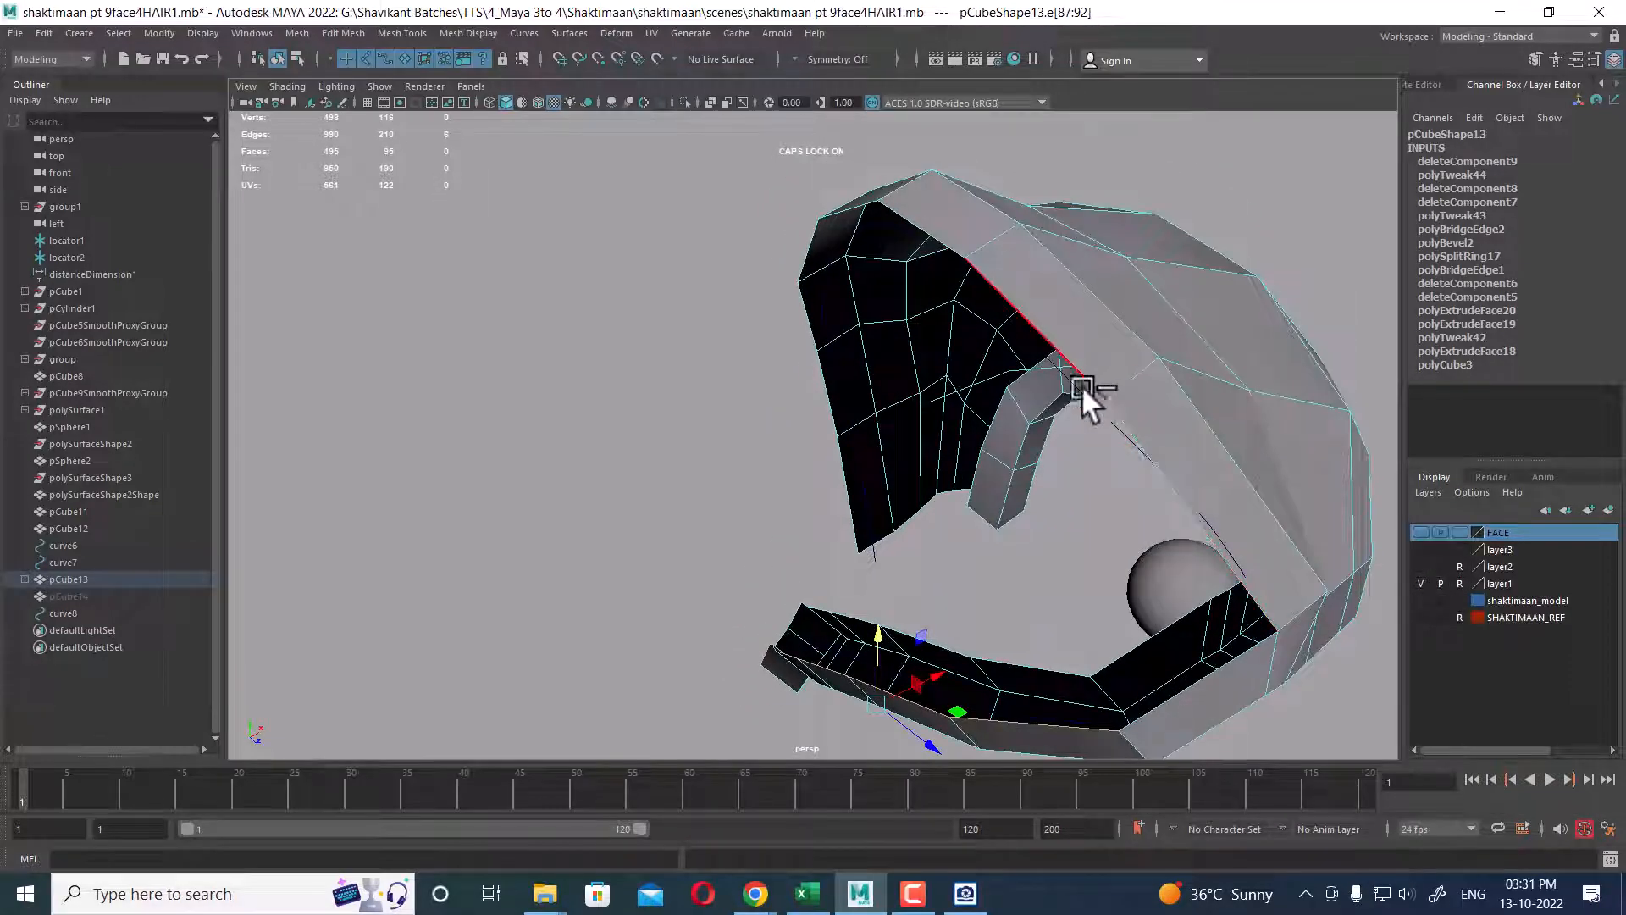
{"action": "left_click_drag", "start_coordinate": [1081, 385], "coordinate": [1130, 399], "text": "alt"}
{"action": "left_click", "coordinate": [1117, 348], "text": "shift"}
{"action": "left_click_drag", "start_coordinate": [962, 376], "coordinate": [869, 520], "text": "alt"}
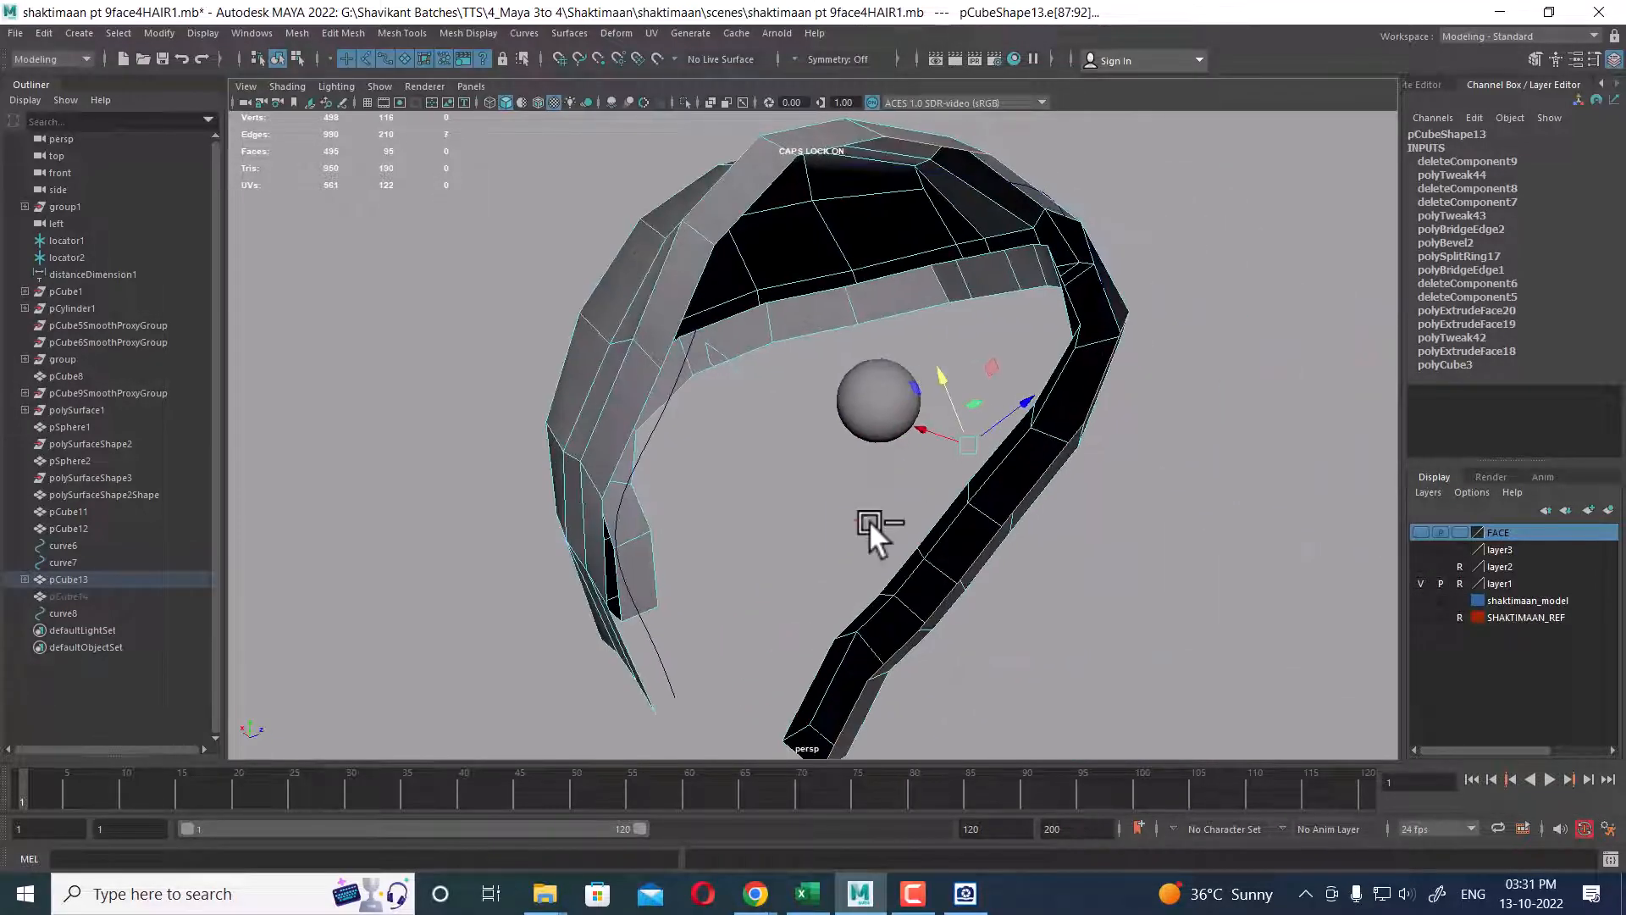
{"action": "left_click_drag", "start_coordinate": [654, 667], "coordinate": [855, 363], "text": "alt"}
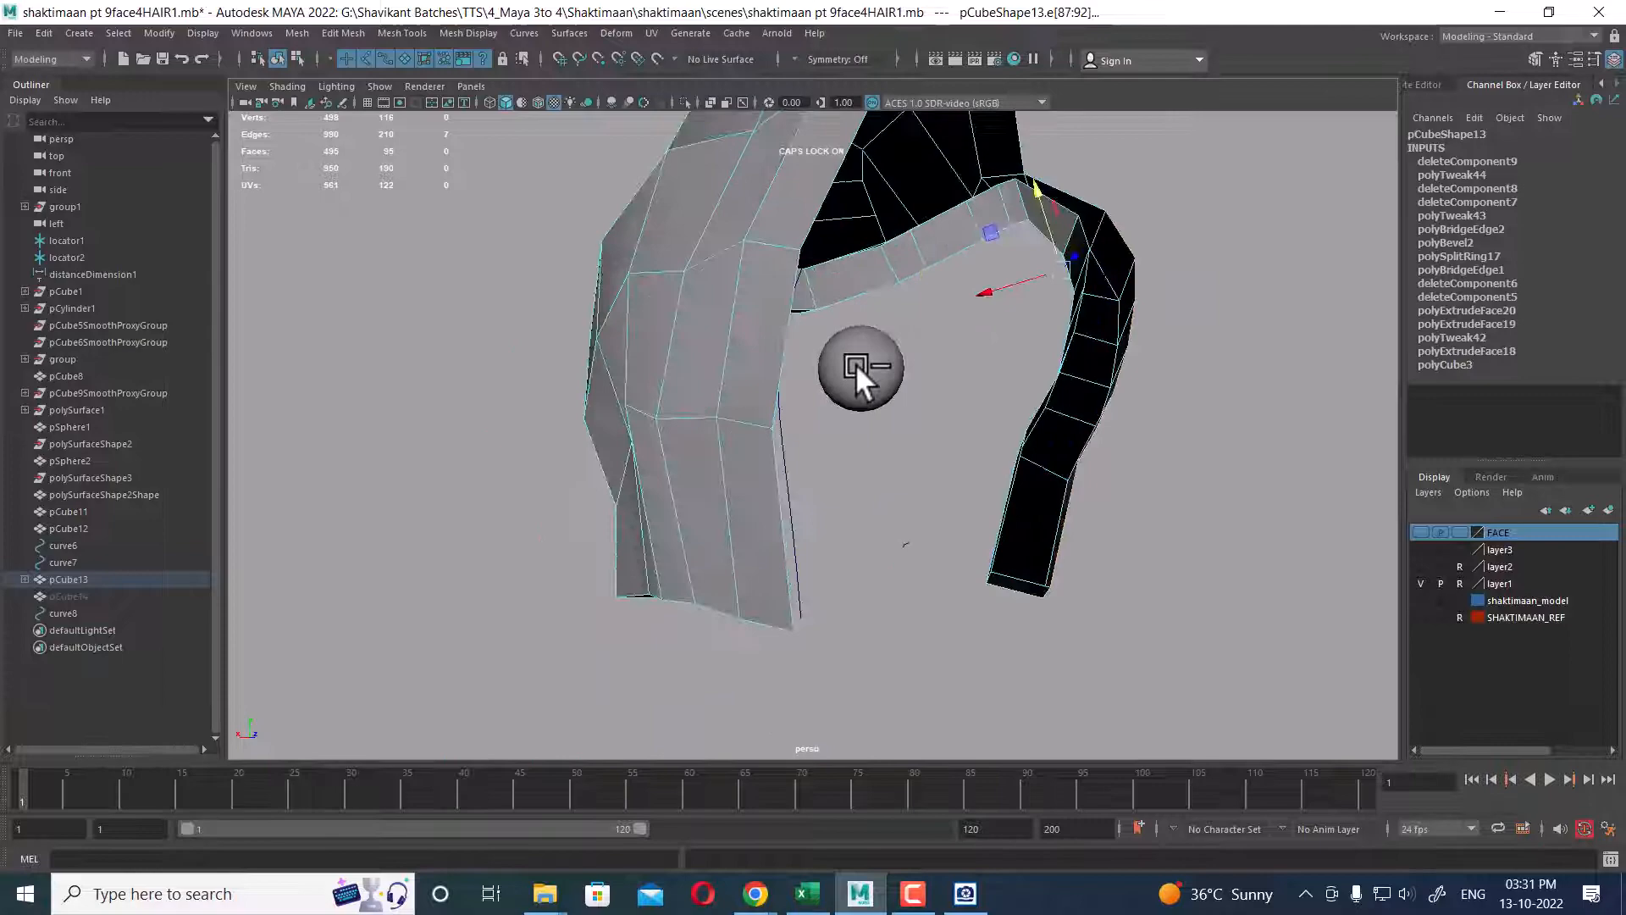
{"action": "left_click", "coordinate": [790, 520]}
{"action": "left_click_drag", "start_coordinate": [990, 363], "coordinate": [917, 419], "text": "alt"}
{"action": "double_click", "coordinate": [932, 383], "text": "shift"}
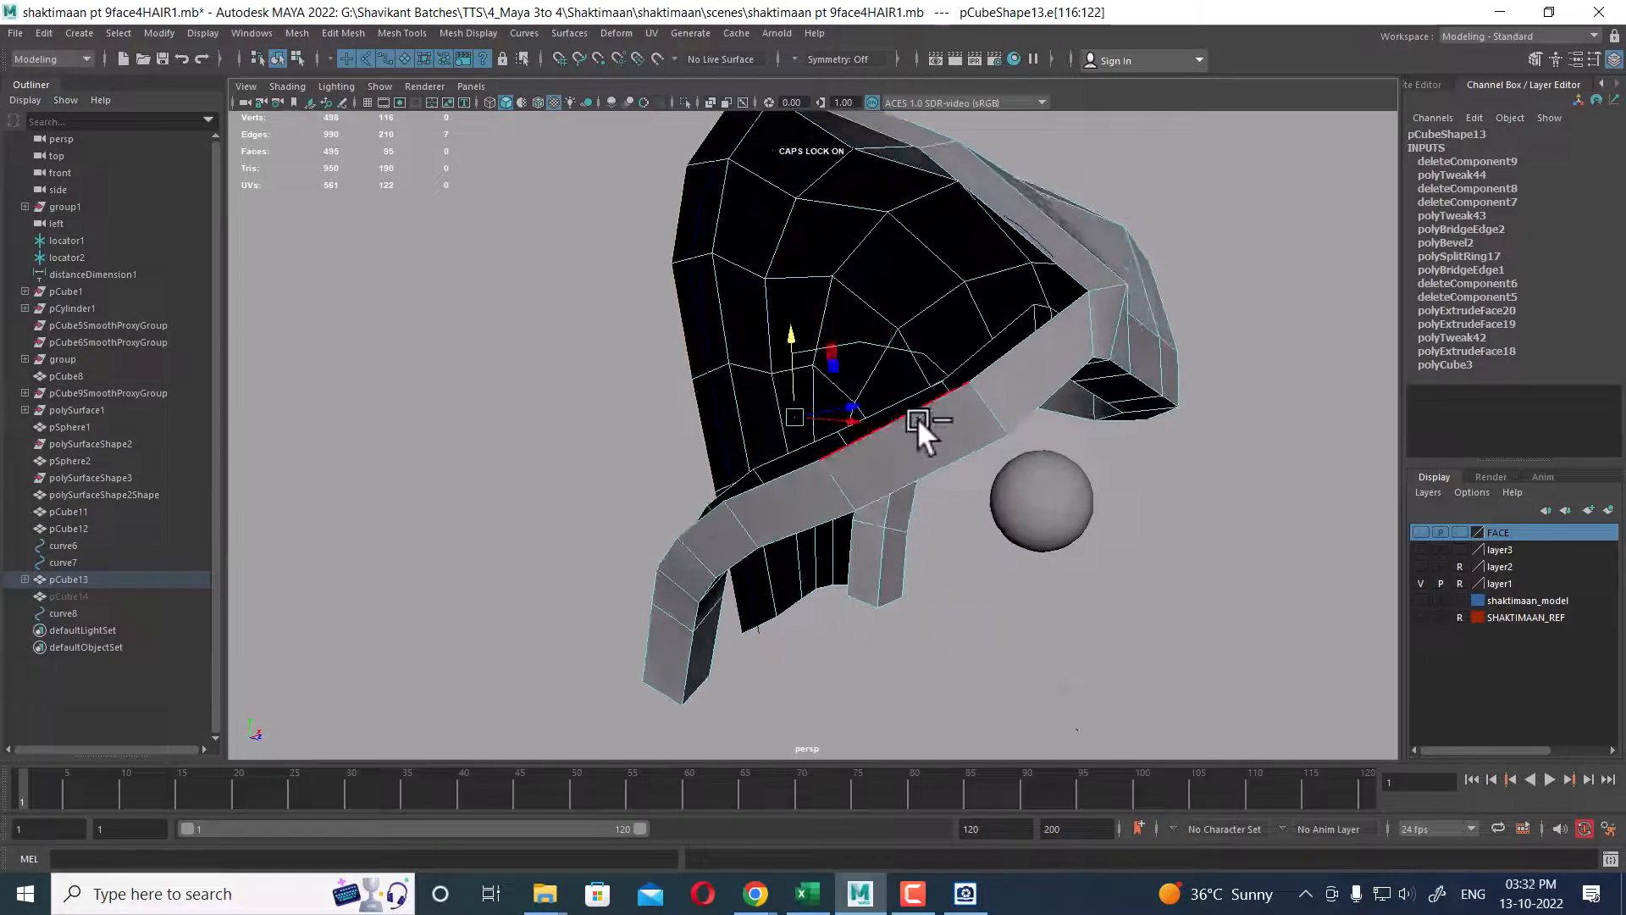
- Split the edge ring across the narrow side strand to add one edge loop
{"action": "right_click_drag", "start_coordinate": [903, 414], "coordinate": [1017, 299], "text": "shift"}
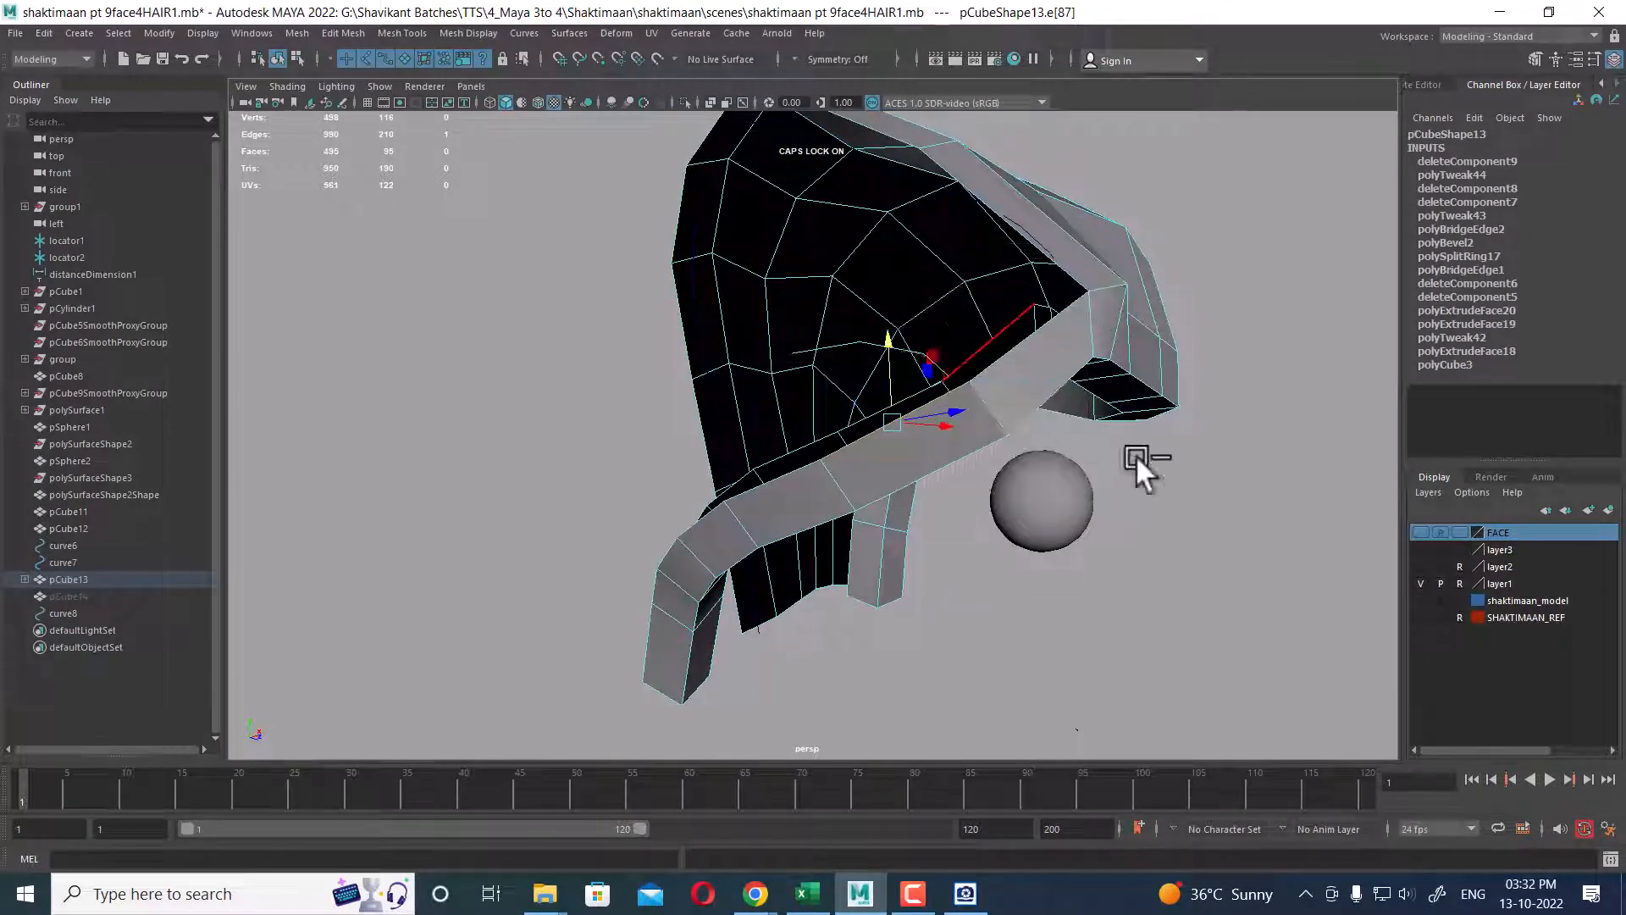
{"action": "left_click", "coordinate": [966, 440]}
{"action": "left_click_drag", "start_coordinate": [966, 440], "coordinate": [1200, 490], "text": "alt"}
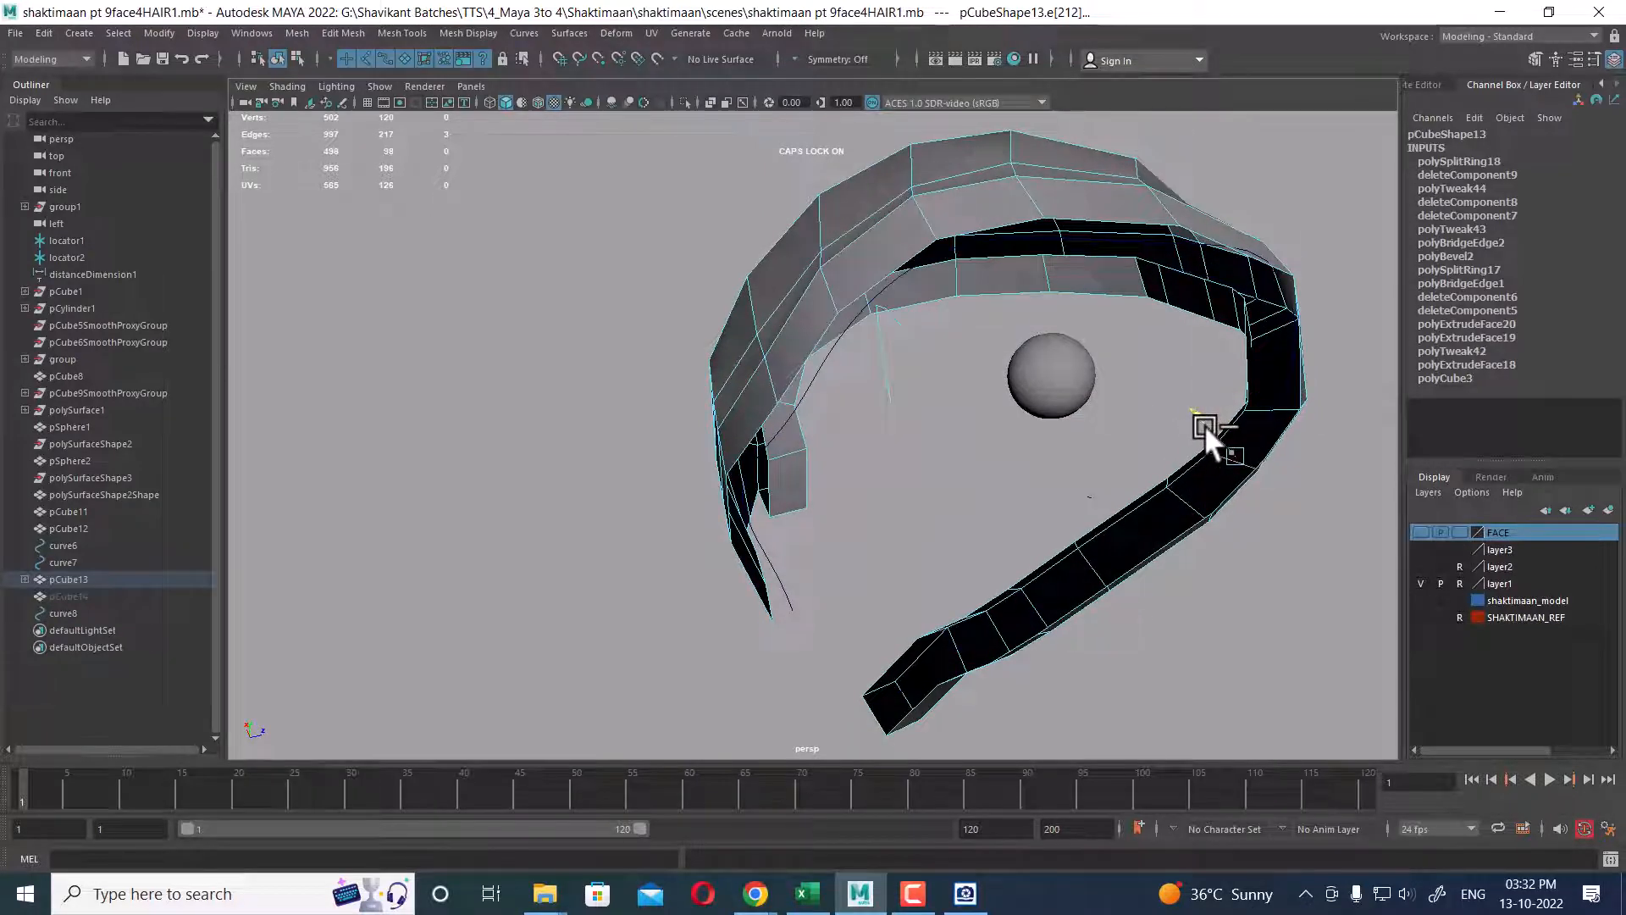
- Bridge the open borders of the side strand and the over-head strand using Smooth path + curve with 3 divisions
{"action": "left_click_drag", "start_coordinate": [1204, 424], "coordinate": [1119, 520], "text": "alt"}
{"action": "double_click", "coordinate": [950, 575]}
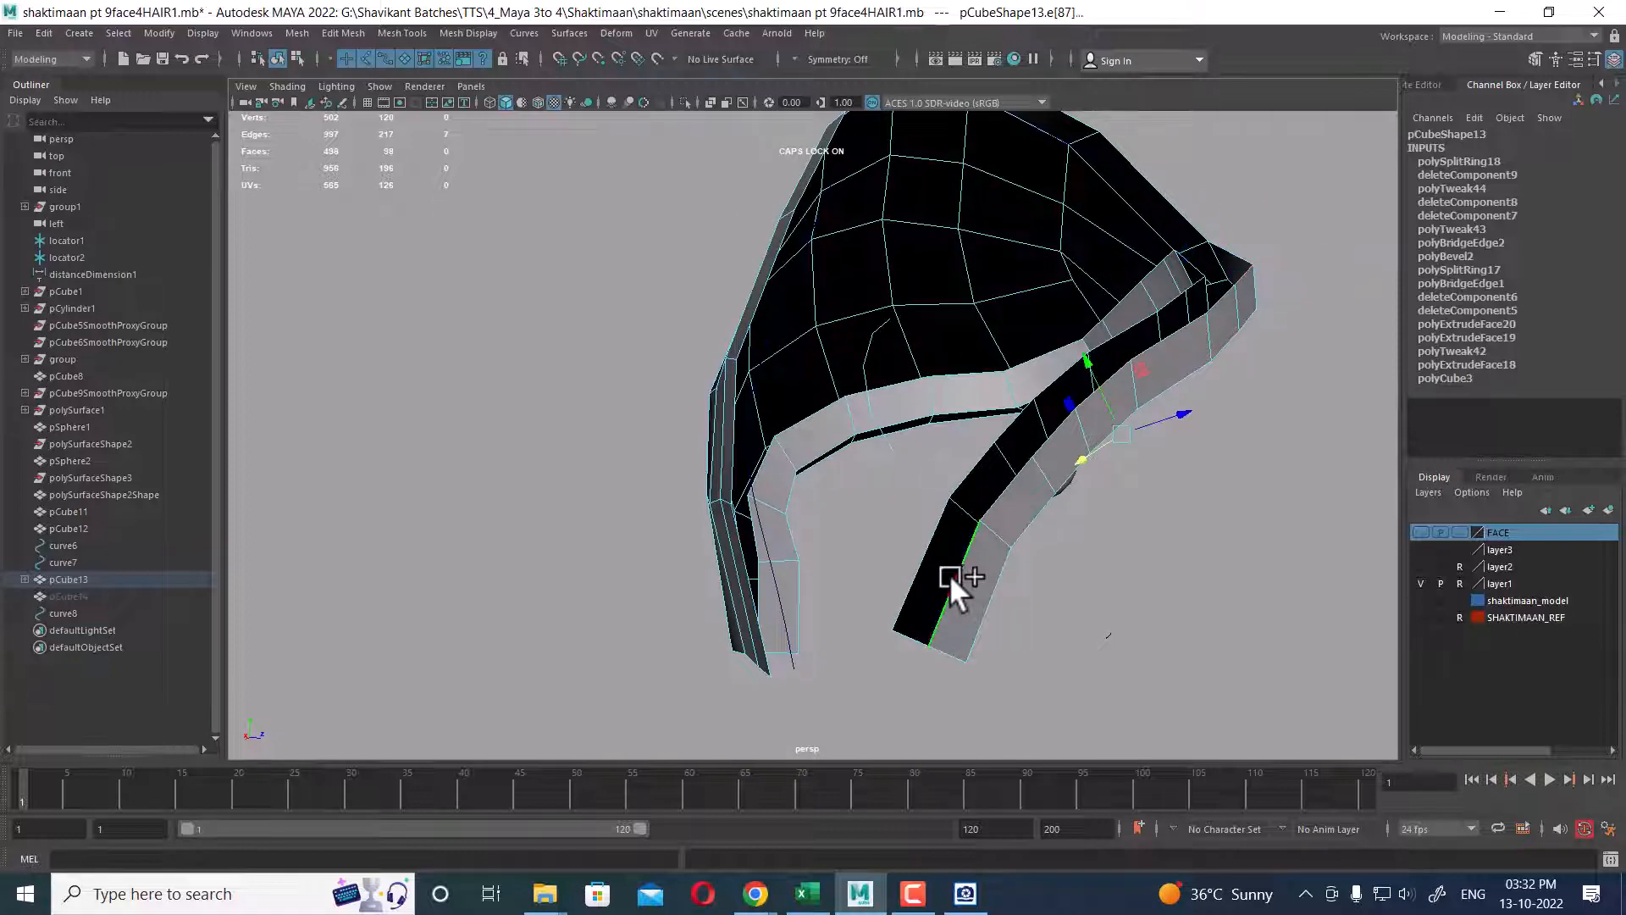
{"action": "left_click_drag", "start_coordinate": [933, 545], "coordinate": [936, 602], "text": "alt"}
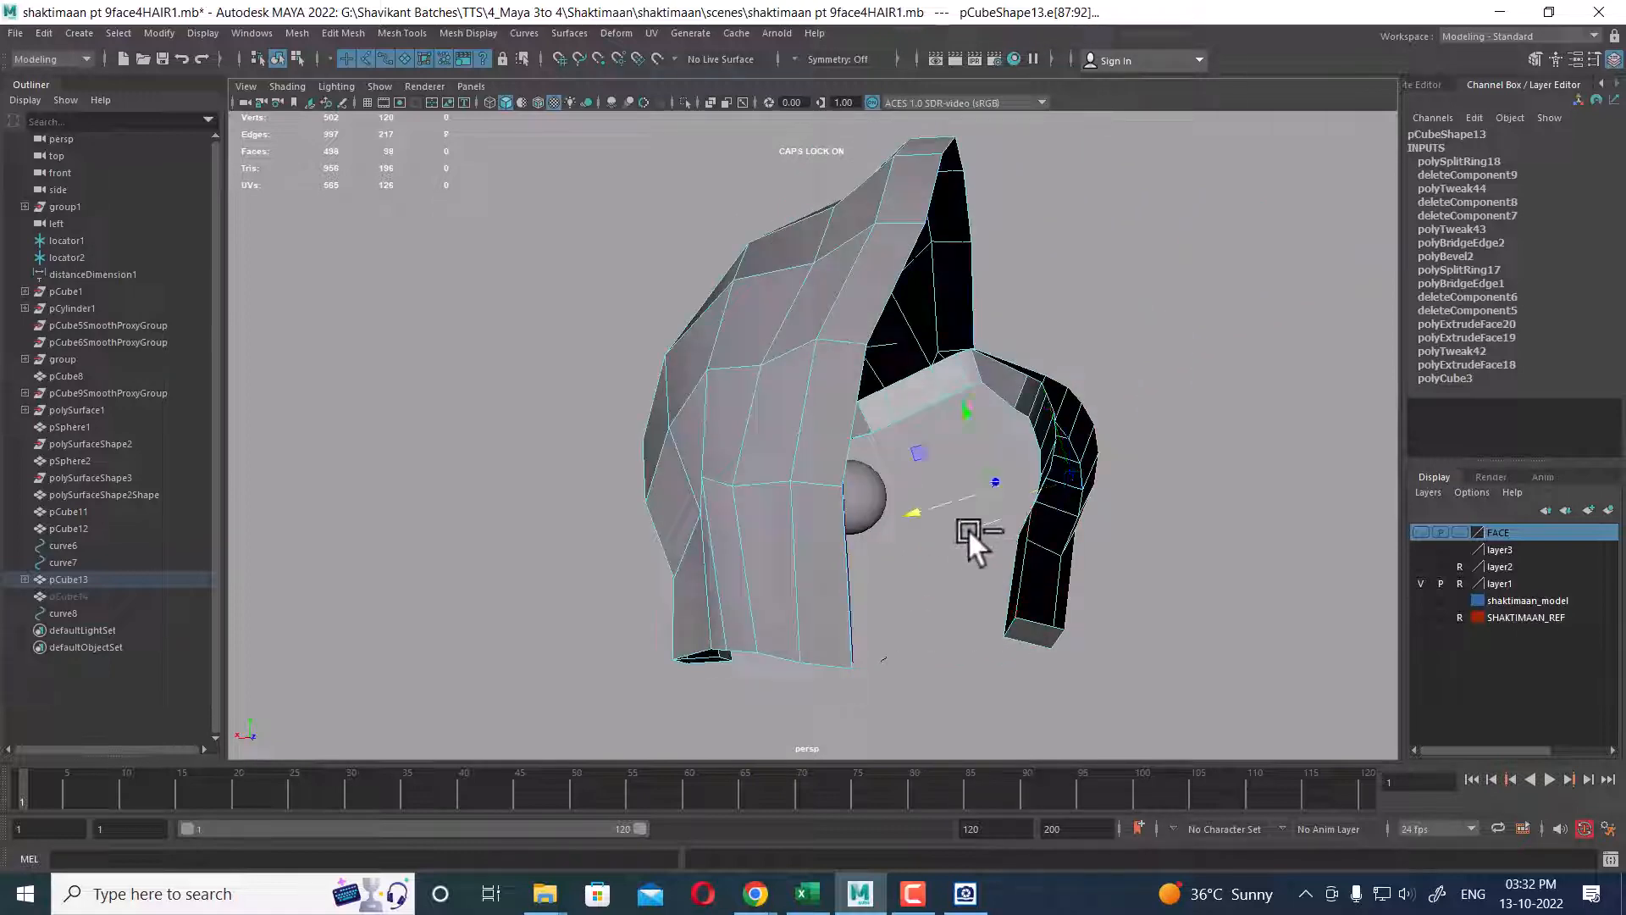
{"action": "mouse_move", "coordinate": [968, 529]}
{"action": "left_mouse_down", "text": "alt"}
{"action": "mouse_move", "coordinate": [805, 563]}
{"action": "mouse_move", "coordinate": [1071, 508]}
{"action": "mouse_move", "coordinate": [988, 545]}
{"action": "left_mouse_up", "text": "alt"}
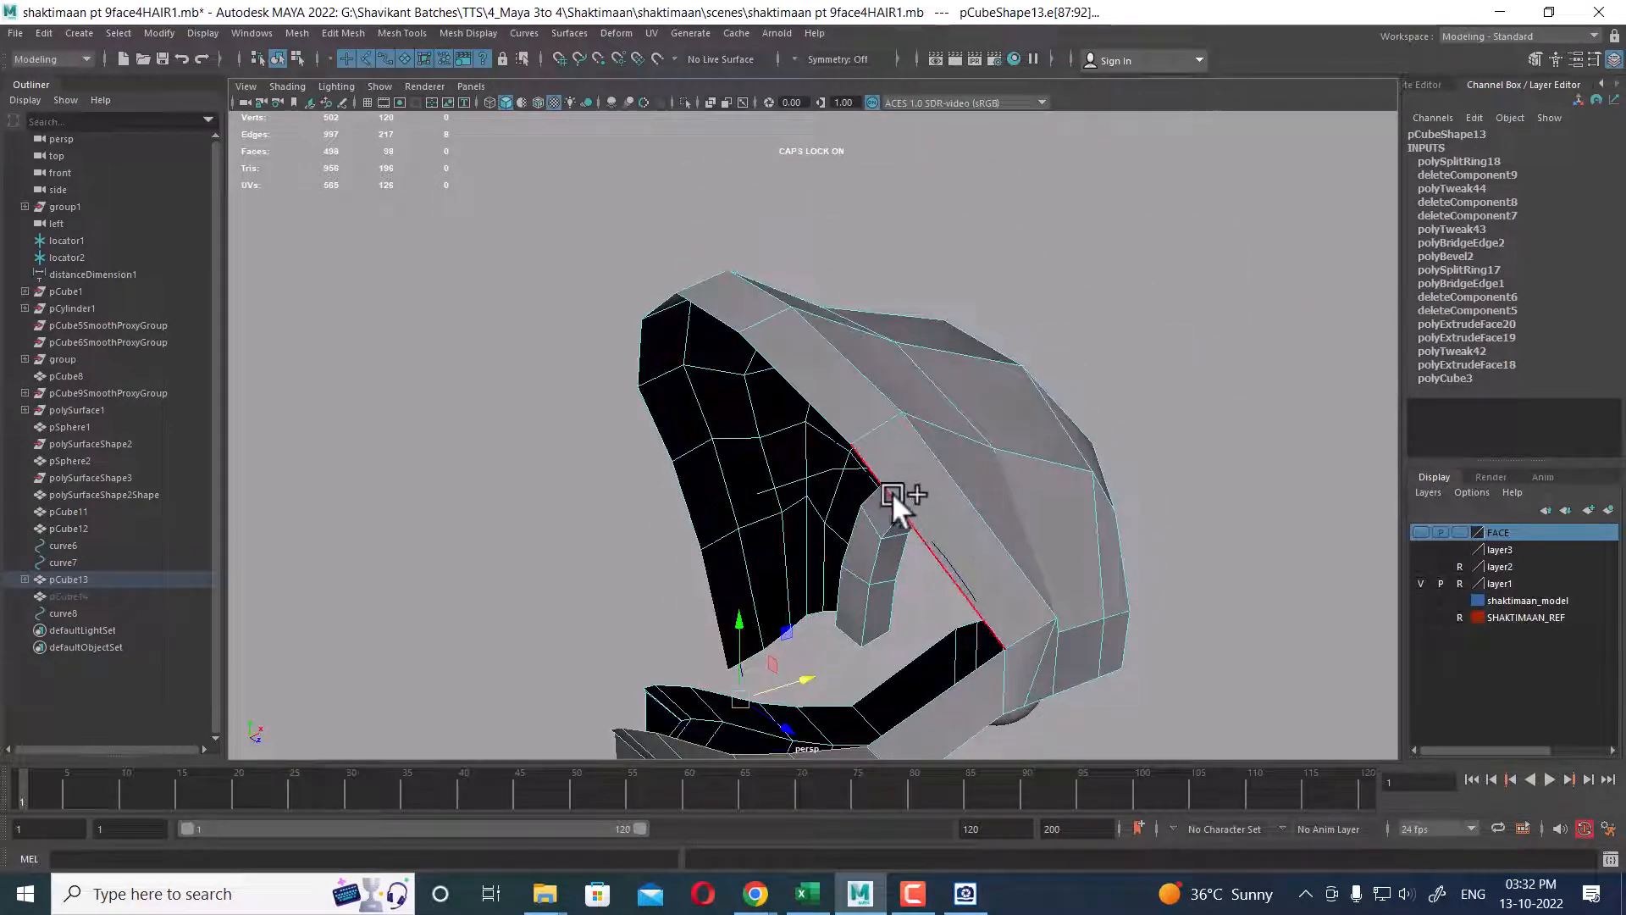
{"action": "double_click", "coordinate": [821, 409]}
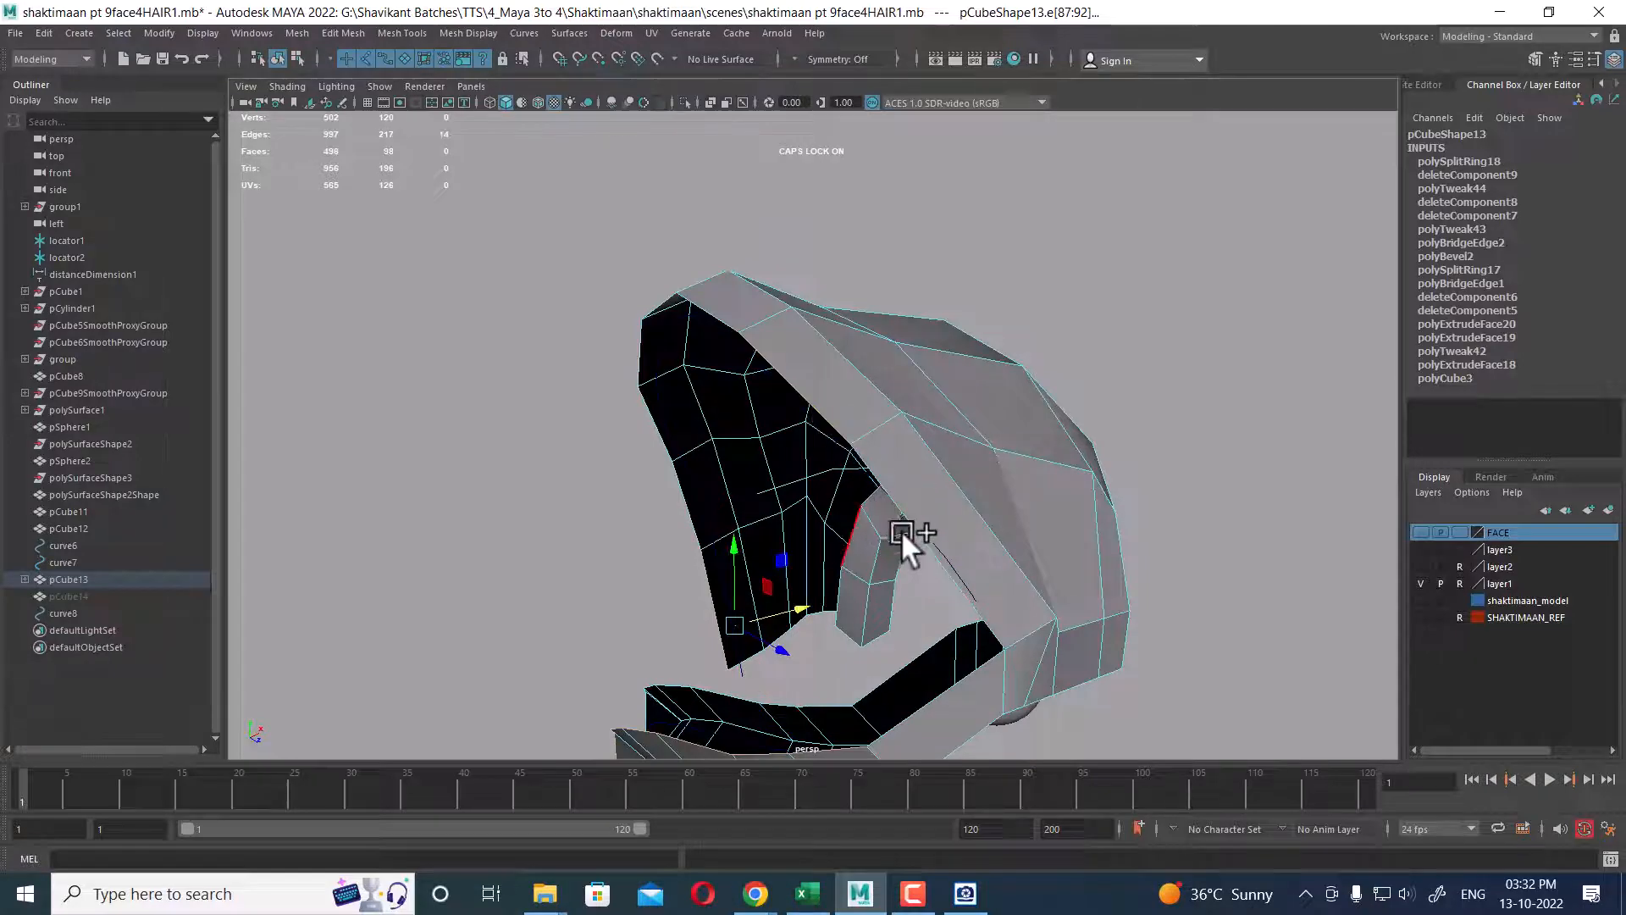
{"action": "left_click_drag", "start_coordinate": [902, 531], "coordinate": [1105, 348], "text": "alt"}
{"action": "right_click_drag", "start_coordinate": [1104, 348], "coordinate": [1173, 555], "text": "shift"}
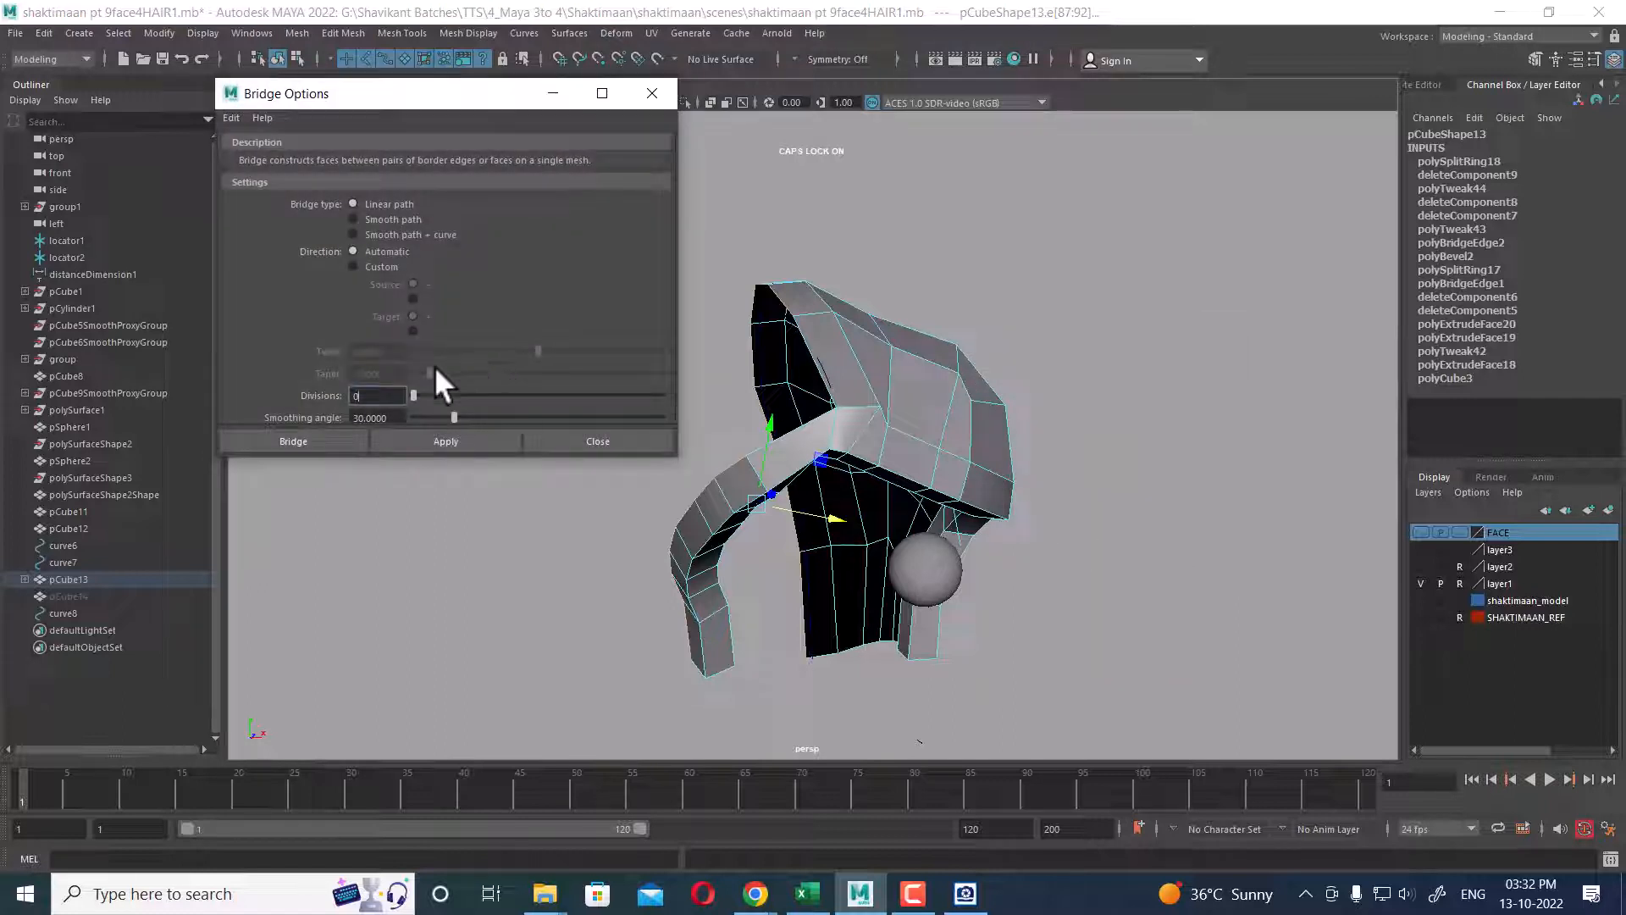
{"action": "left_click", "coordinate": [374, 234]}
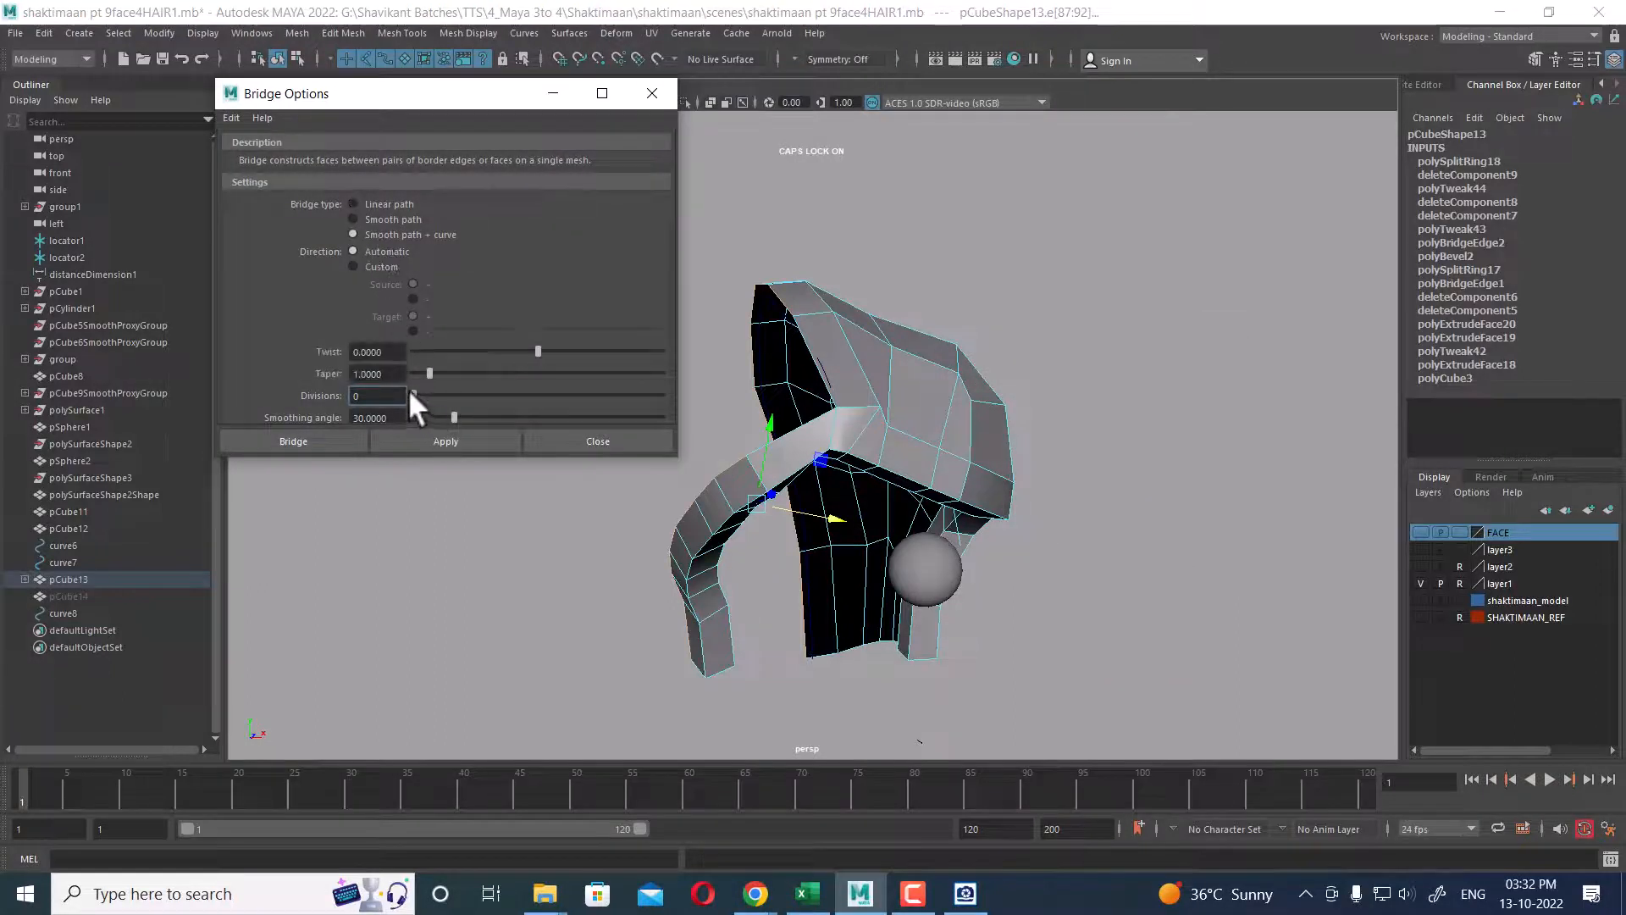
{"action": "type", "text": "3"}
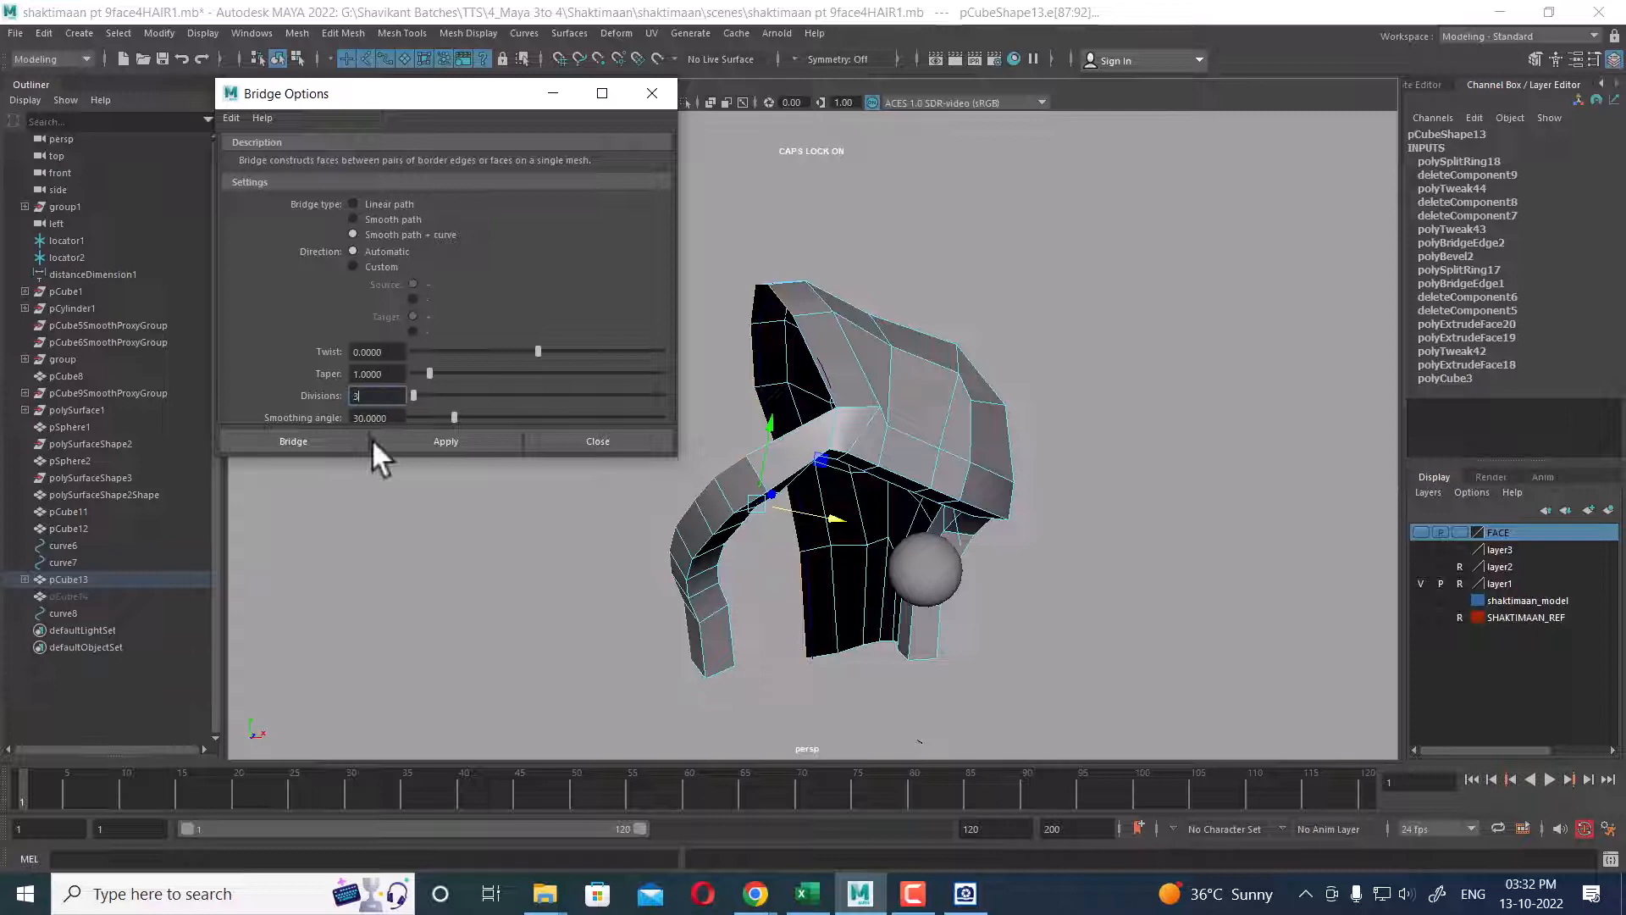
{"action": "left_click", "coordinate": [435, 441]}
{"action": "left_click_drag", "start_coordinate": [898, 521], "coordinate": [981, 537], "text": "alt"}
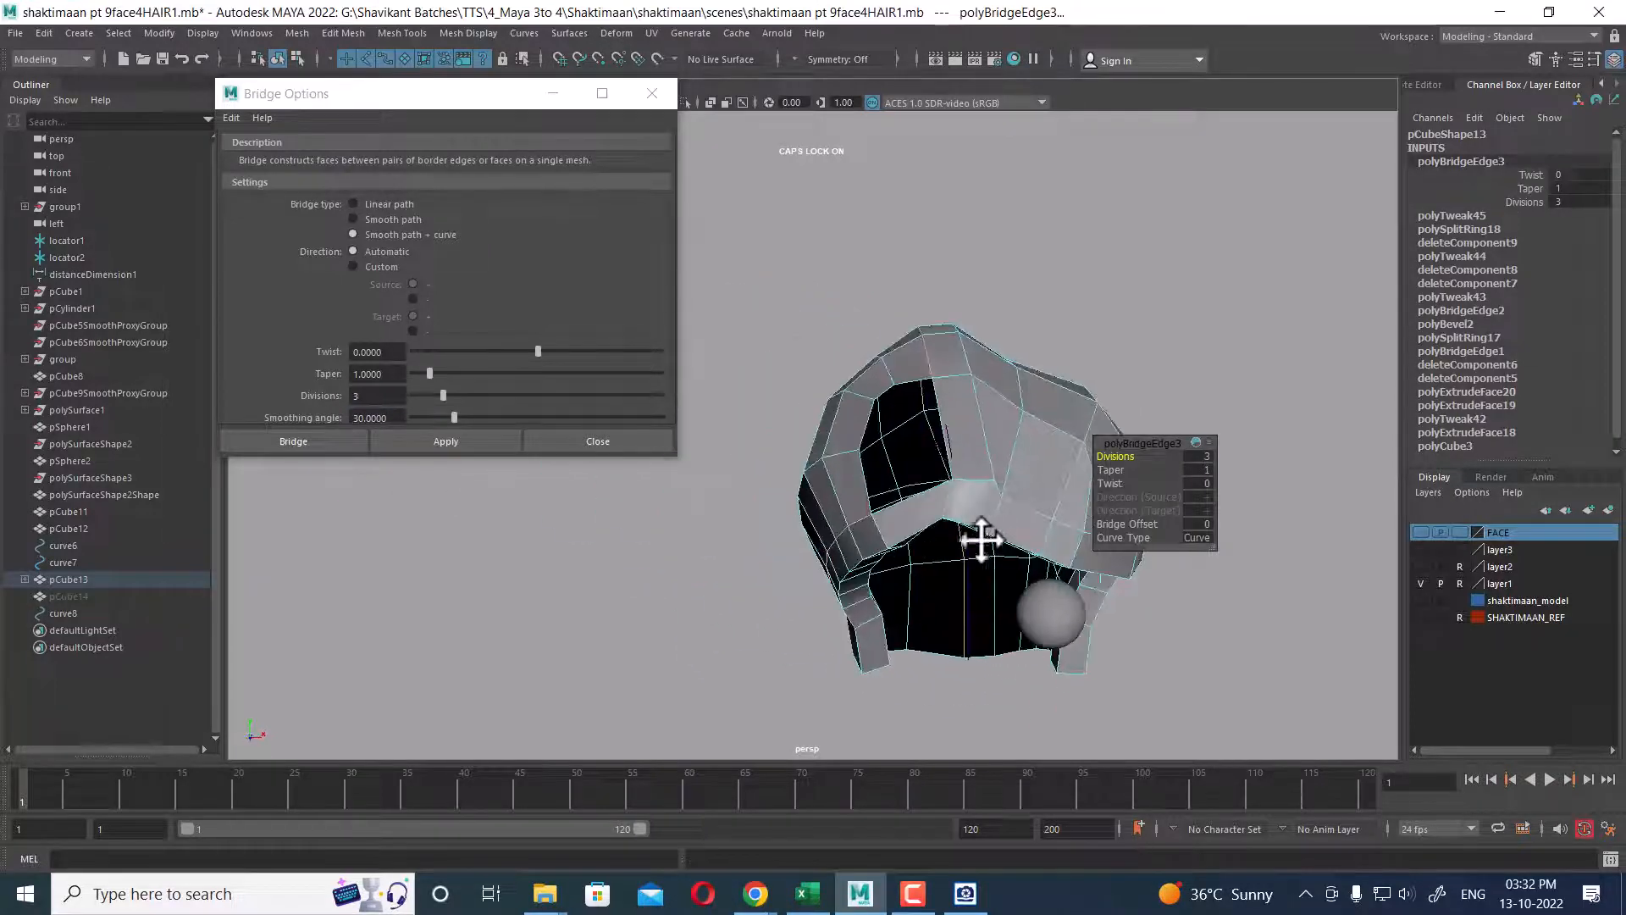
{"action": "left_click", "coordinate": [618, 442]}
- Exclude surfaces from selection and select a control vertex of the curve guiding the new bridge
{"action": "right_click_drag", "start_coordinate": [873, 487], "coordinate": [907, 447], "text": "alt"}
{"action": "left_click_drag", "start_coordinate": [908, 446], "coordinate": [831, 486], "text": "alt"}
{"action": "right_click_drag", "start_coordinate": [831, 486], "coordinate": [861, 519], "text": "alt"}
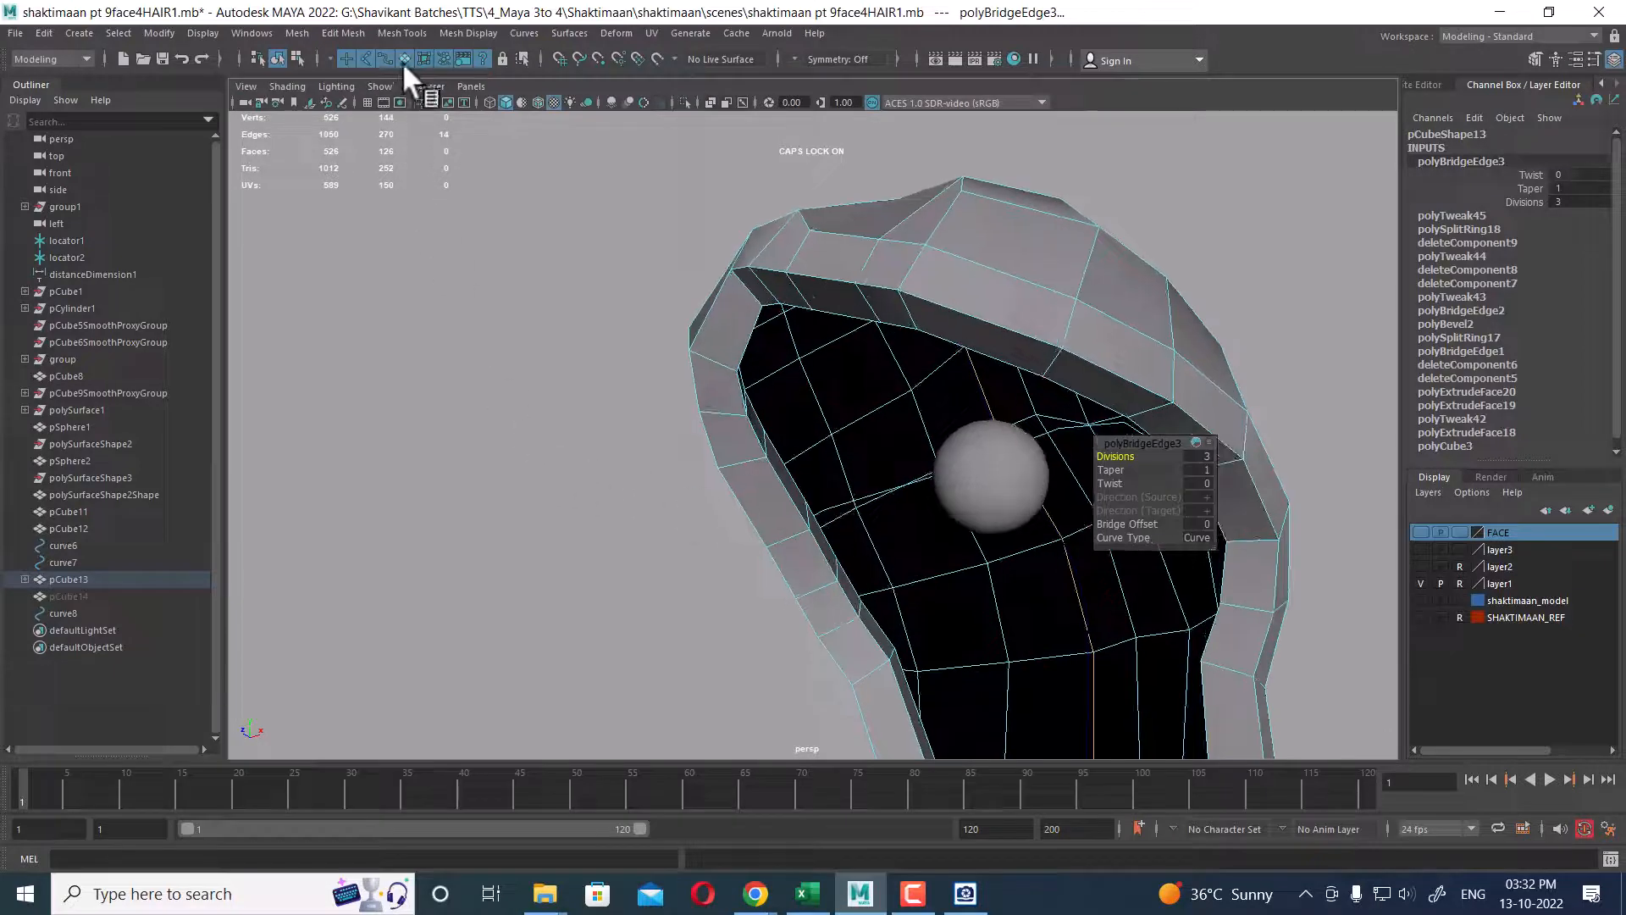
{"action": "left_click", "coordinate": [404, 60]}
{"action": "left_click", "coordinate": [872, 502]}
{"action": "right_click_drag", "start_coordinate": [872, 501], "coordinate": [1056, 327]}
{"action": "left_click", "coordinate": [852, 501]}
{"action": "left_click_drag", "start_coordinate": [851, 501], "coordinate": [586, 684], "text": "alt"}
{"action": "right_click_drag", "start_coordinate": [490, 584], "coordinate": [378, 436]}
{"action": "left_click_drag", "start_coordinate": [377, 435], "coordinate": [624, 533], "text": "alt"}
{"action": "left_click_drag", "start_coordinate": [885, 504], "coordinate": [972, 527]}
{"action": "key", "text": "w"}
- Examine the bridged hair in the four-view layout, then return to the full perspective view
{"action": "key", "text": "space"}
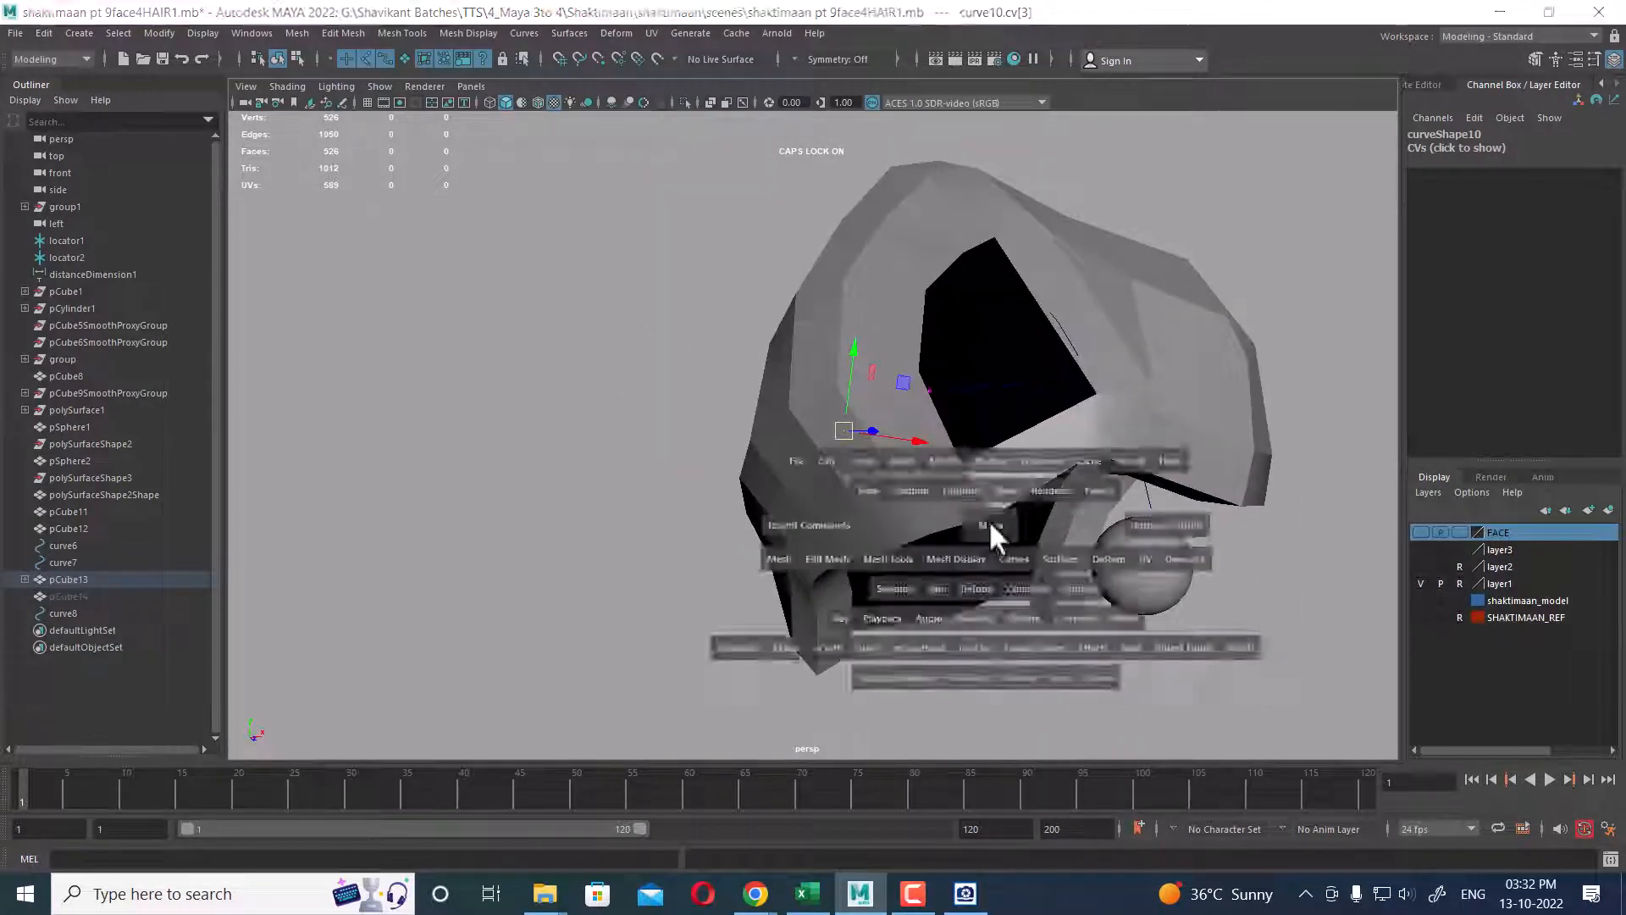
{"action": "right_click_drag", "start_coordinate": [558, 585], "coordinate": [531, 547], "text": "alt"}
{"action": "middle_click_drag", "start_coordinate": [664, 660], "coordinate": [555, 610], "text": "alt"}
{"action": "right_click_drag", "start_coordinate": [556, 610], "coordinate": [510, 526], "text": "alt"}
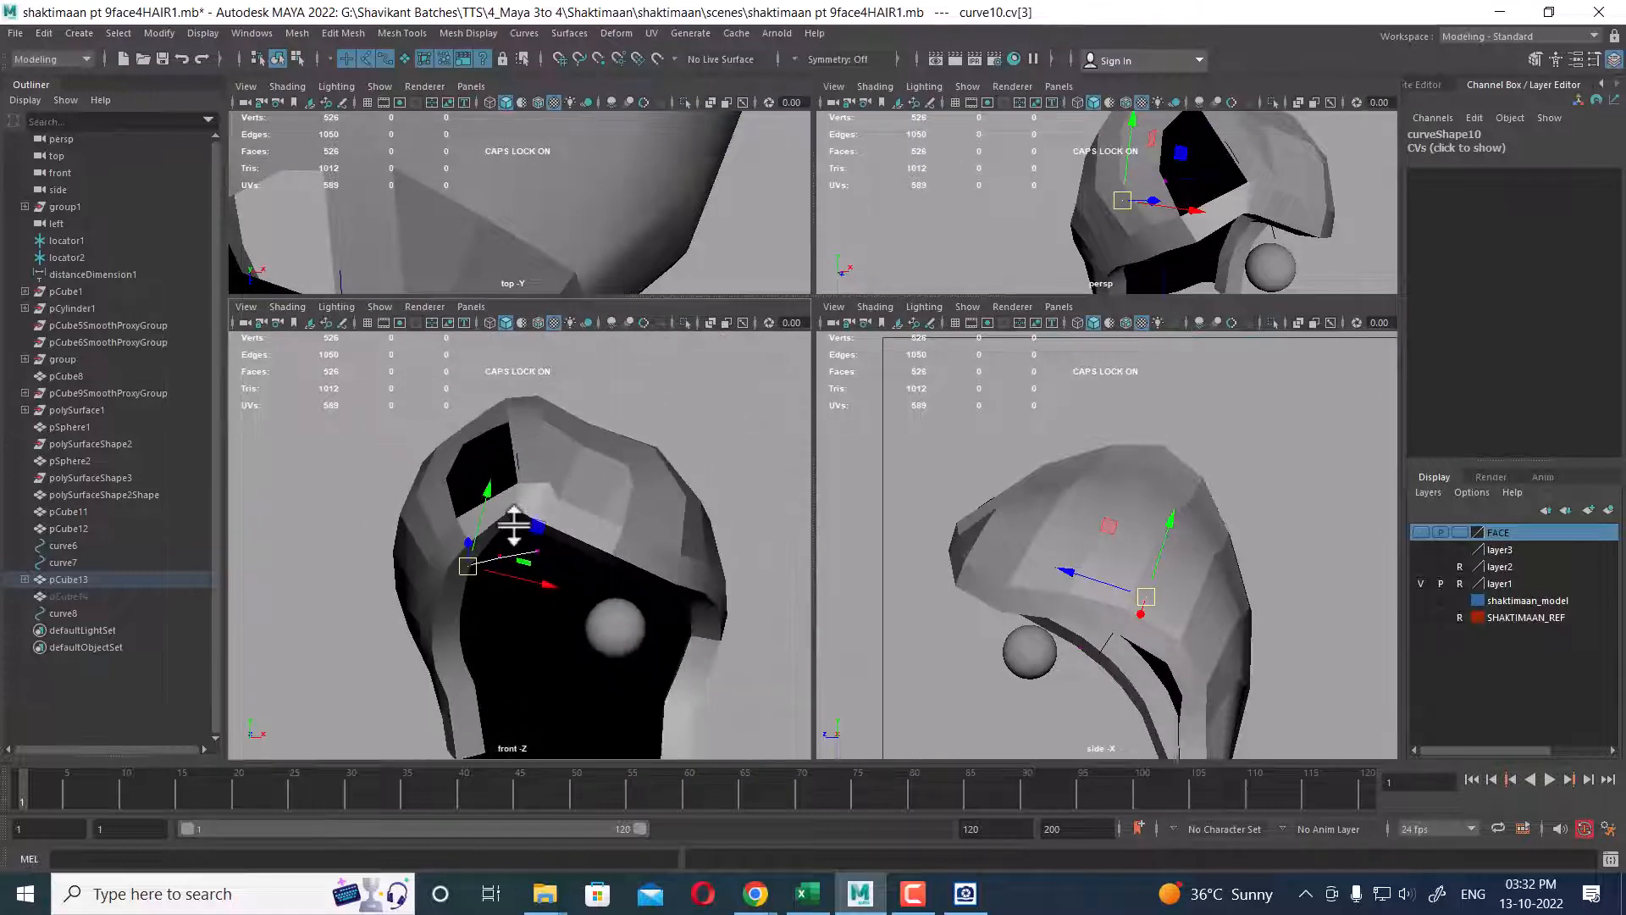
{"action": "left_click_drag", "start_coordinate": [1254, 212], "coordinate": [1076, 287], "text": "alt"}
{"action": "key", "text": "space"}
{"action": "left_click_drag", "start_coordinate": [1146, 390], "coordinate": [1053, 398], "text": "alt"}
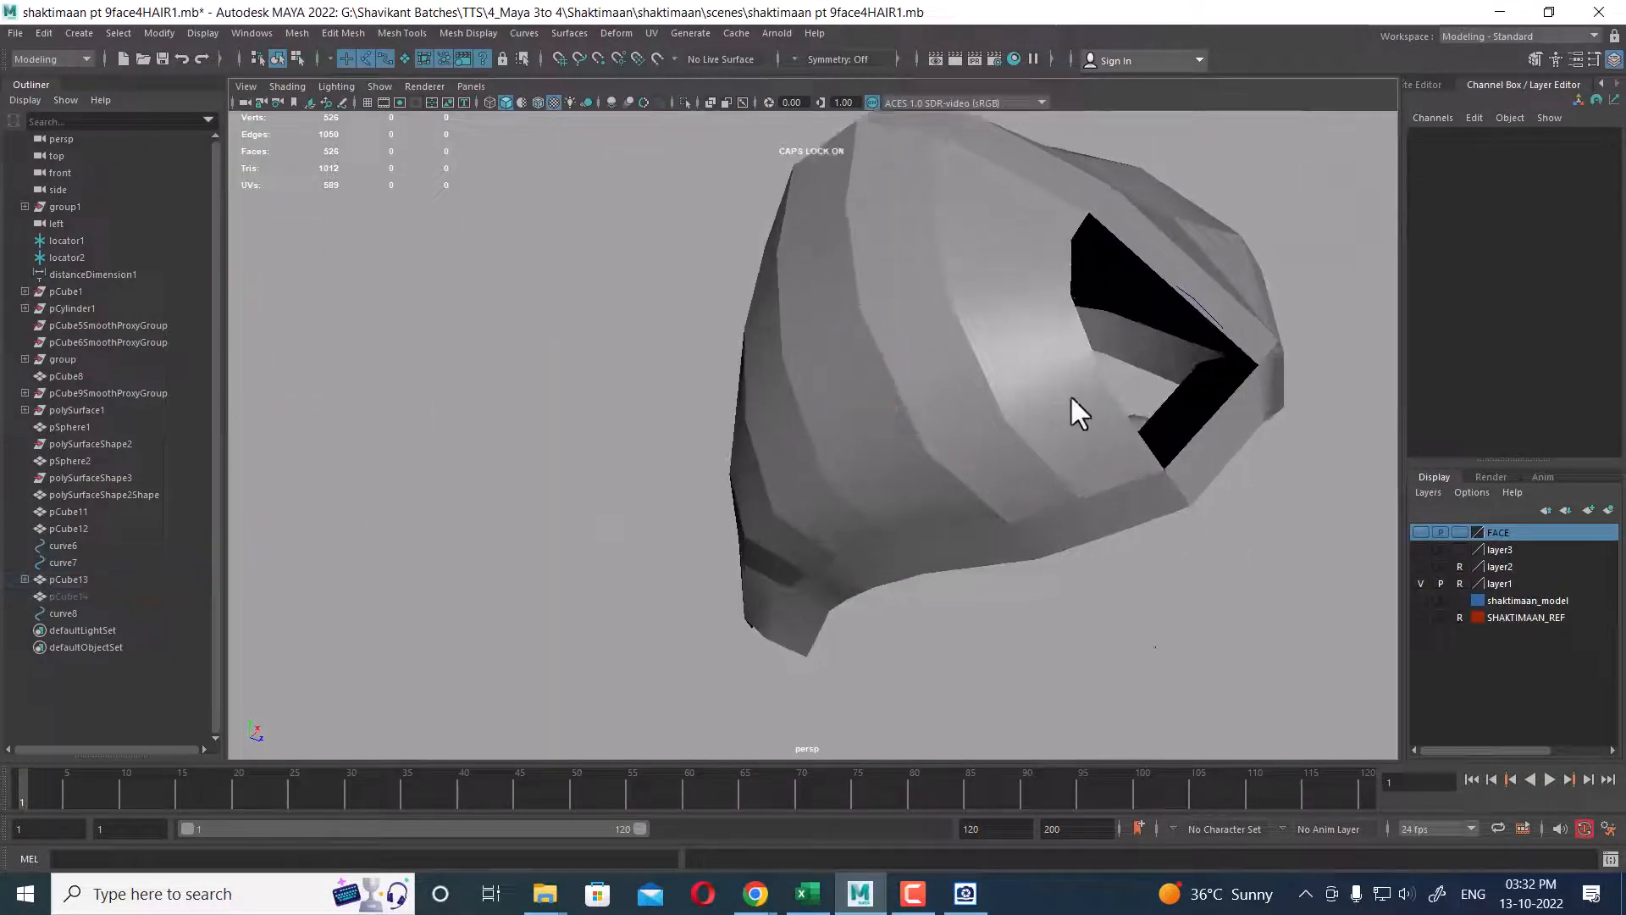
- Check the border edges around the side opening and split the edge ring of the strand beneath it
{"action": "right_click", "coordinate": [956, 305]}
{"action": "left_click", "coordinate": [1052, 460]}
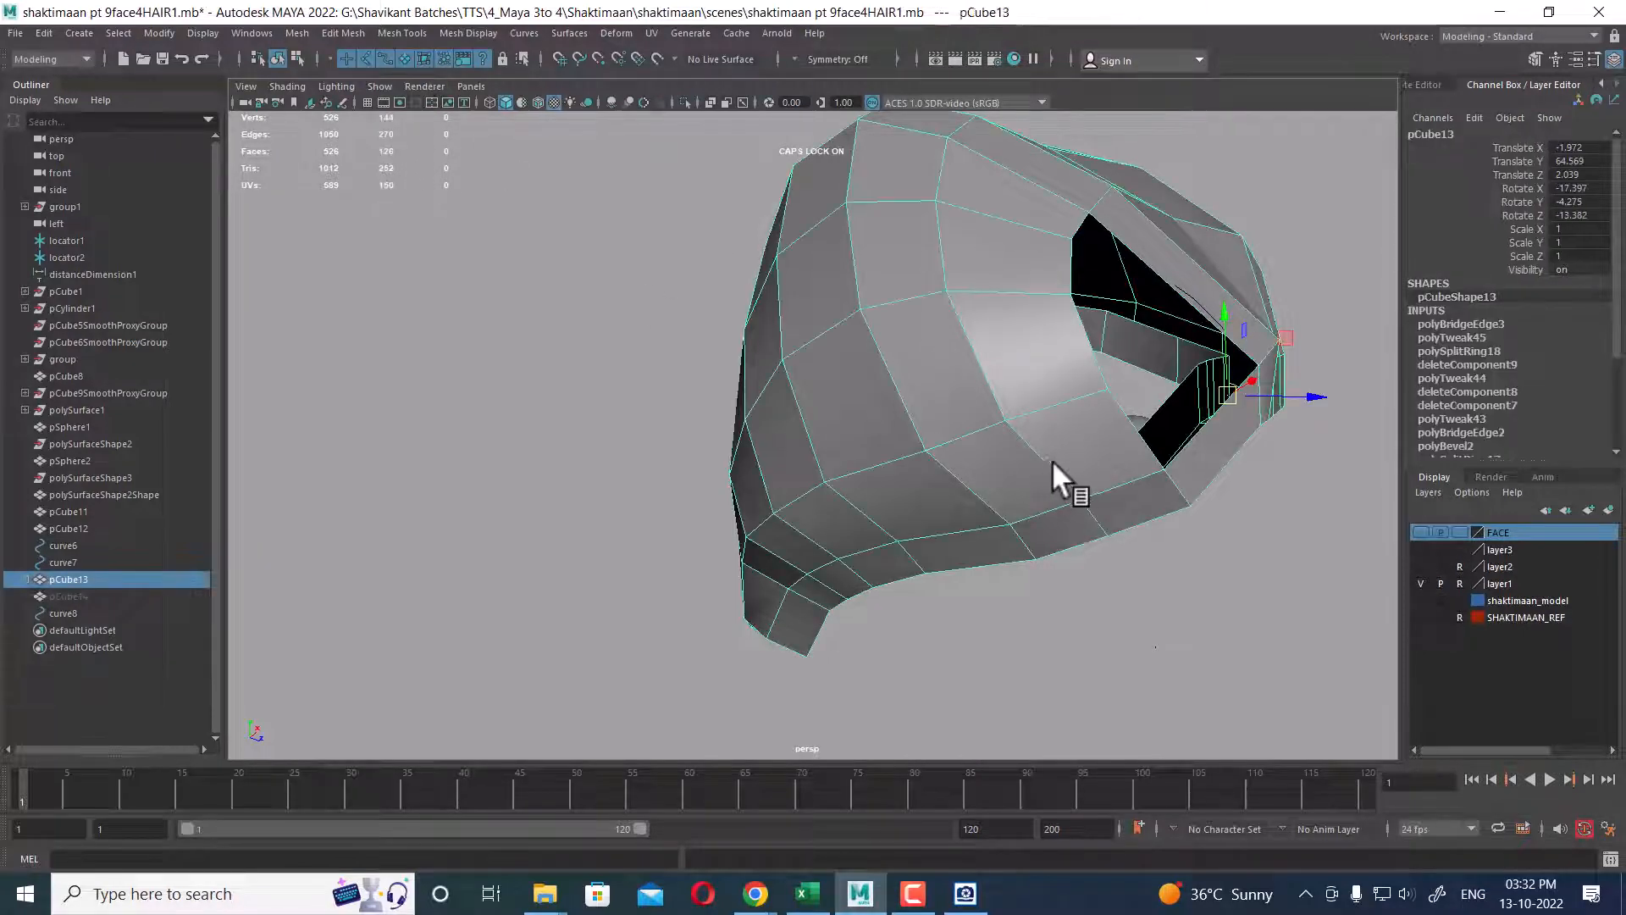
{"action": "left_click_drag", "start_coordinate": [1052, 460], "coordinate": [1141, 495], "text": "alt"}
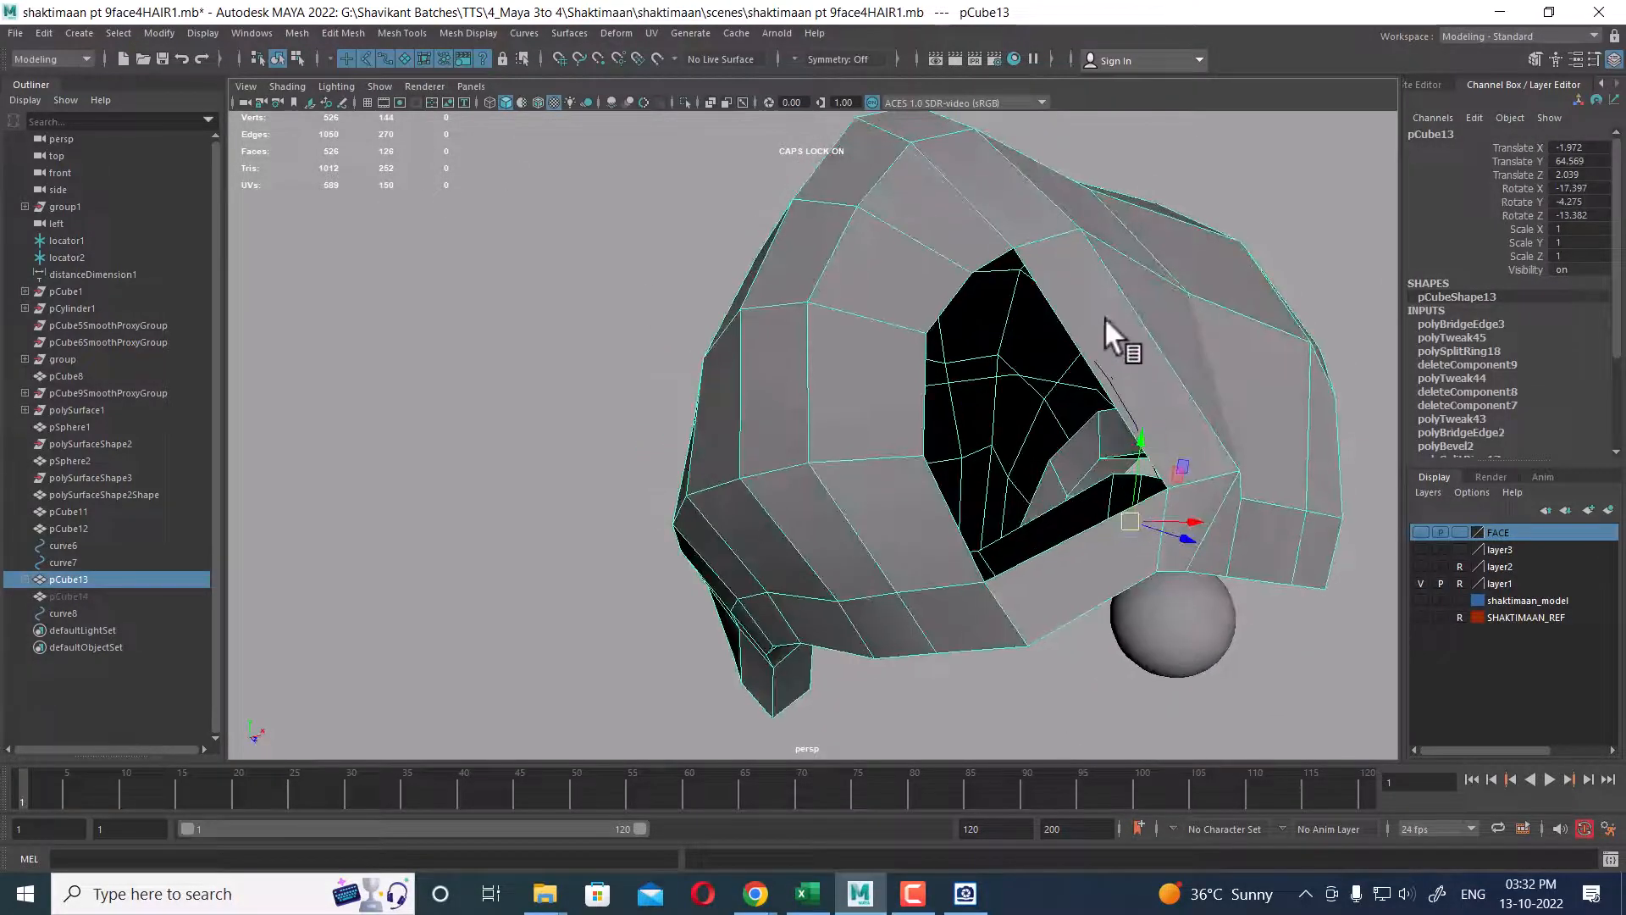
{"action": "mouse_move", "coordinate": [1106, 321]}
{"action": "left_mouse_down", "text": "alt"}
{"action": "mouse_move", "coordinate": [1059, 343]}
{"action": "mouse_move", "coordinate": [1102, 342]}
{"action": "left_mouse_up", "text": "alt"}
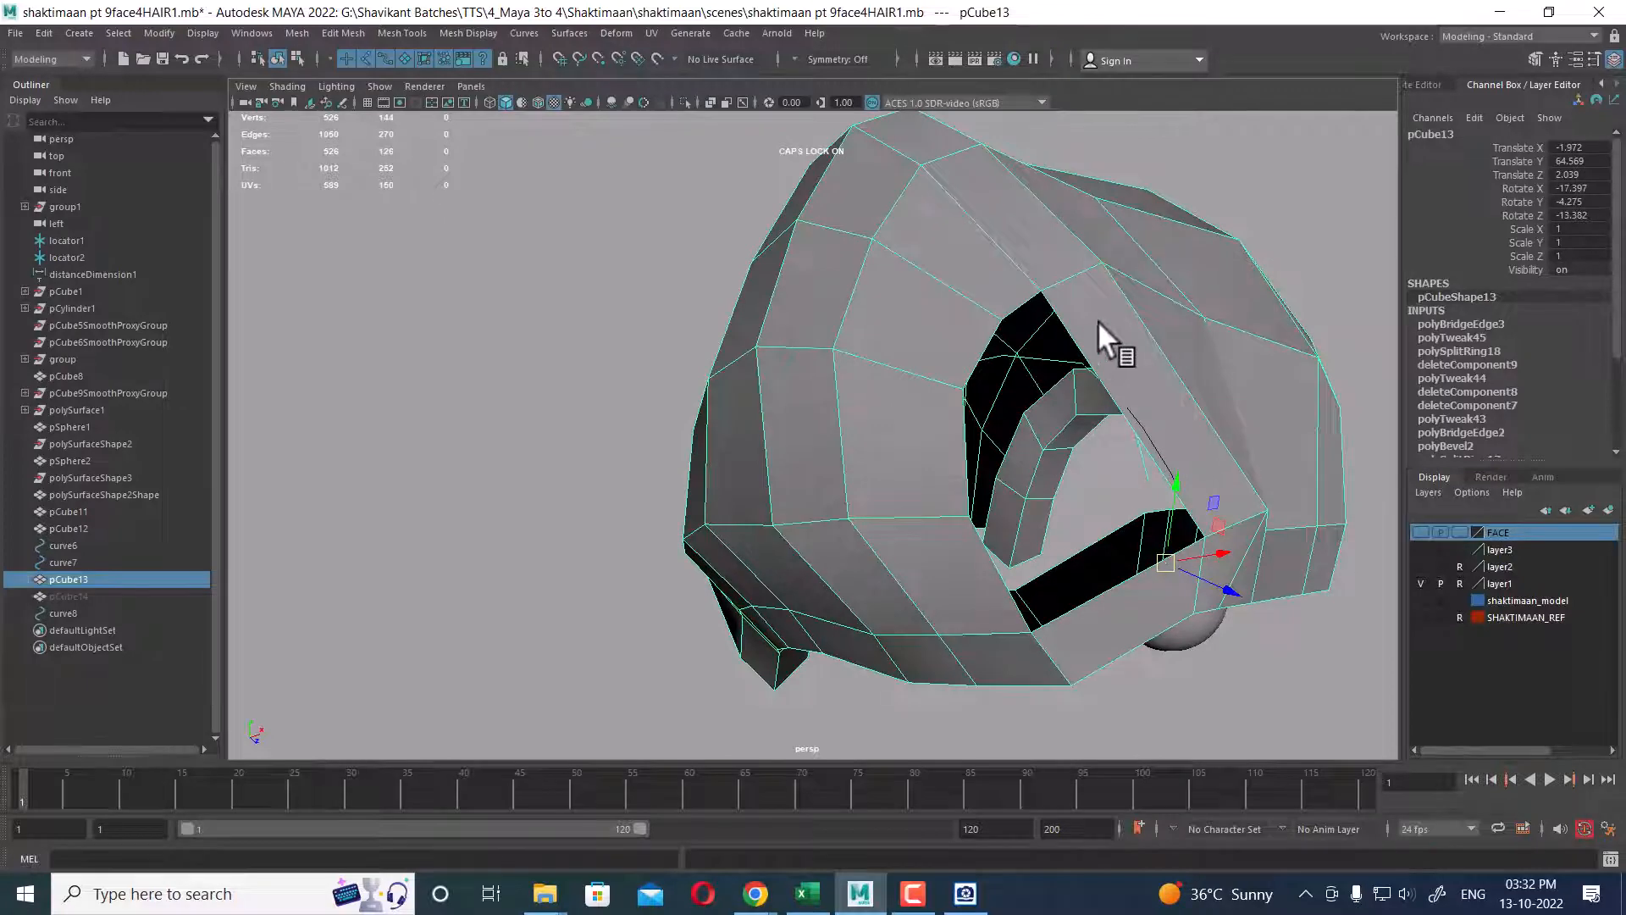
{"action": "right_click_drag", "start_coordinate": [1097, 318], "coordinate": [1062, 212]}
{"action": "left_click", "coordinate": [1014, 313]}
{"action": "left_click_drag", "start_coordinate": [1014, 312], "coordinate": [952, 320], "text": "alt"}
{"action": "left_click", "coordinate": [913, 290], "text": "shift"}
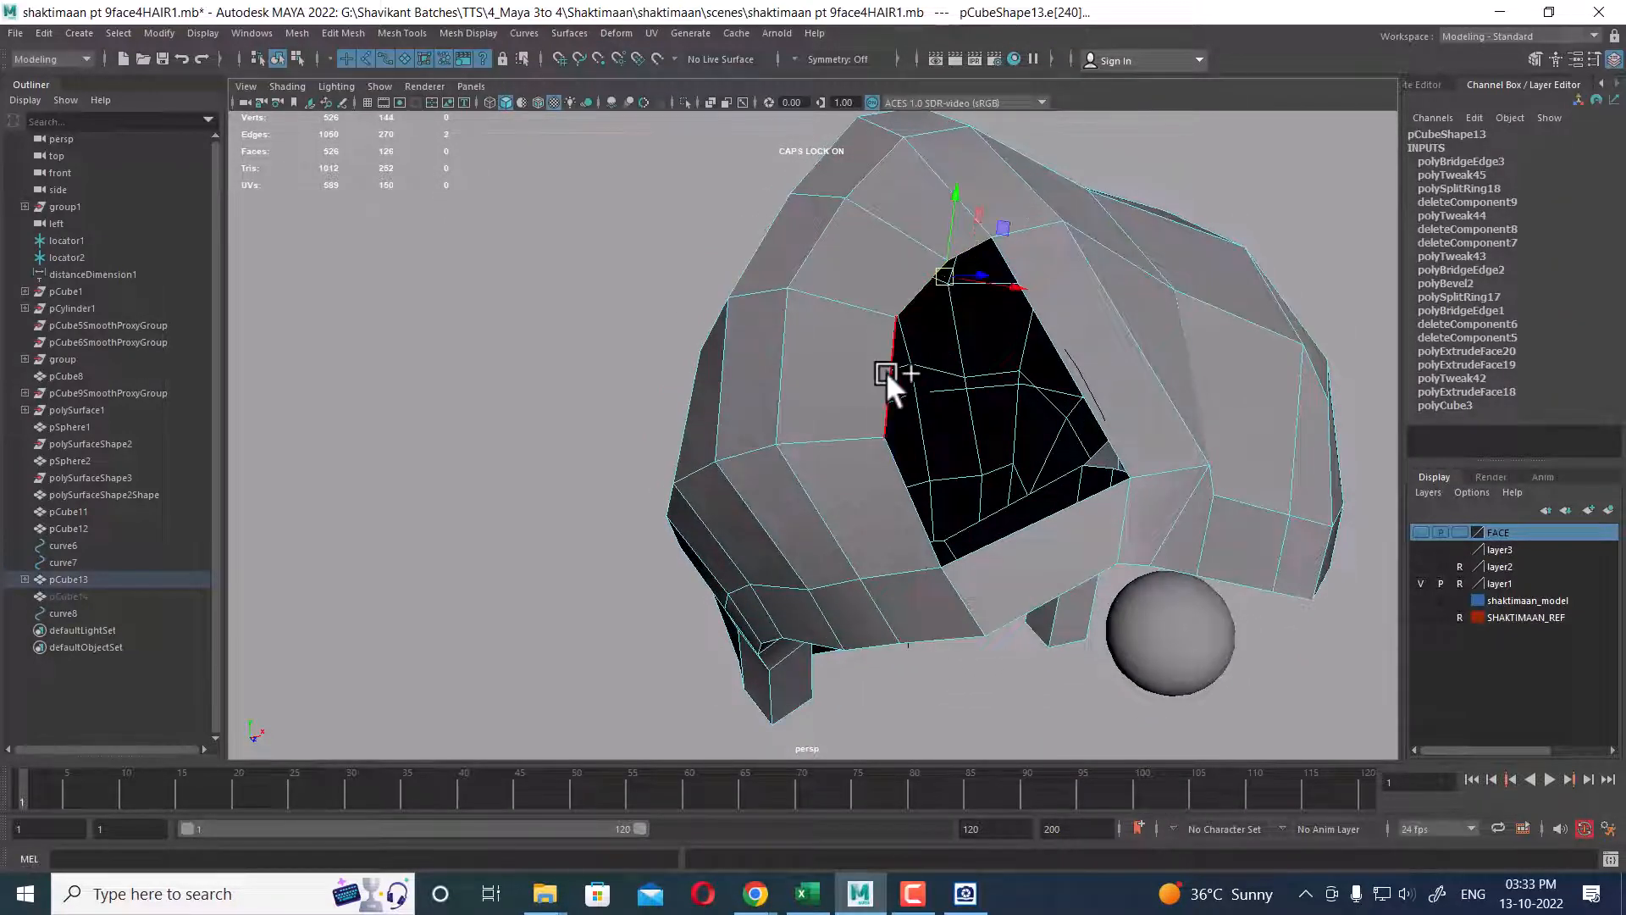
{"action": "left_click", "coordinate": [886, 369], "text": "shift"}
{"action": "left_click", "coordinate": [1030, 522]}
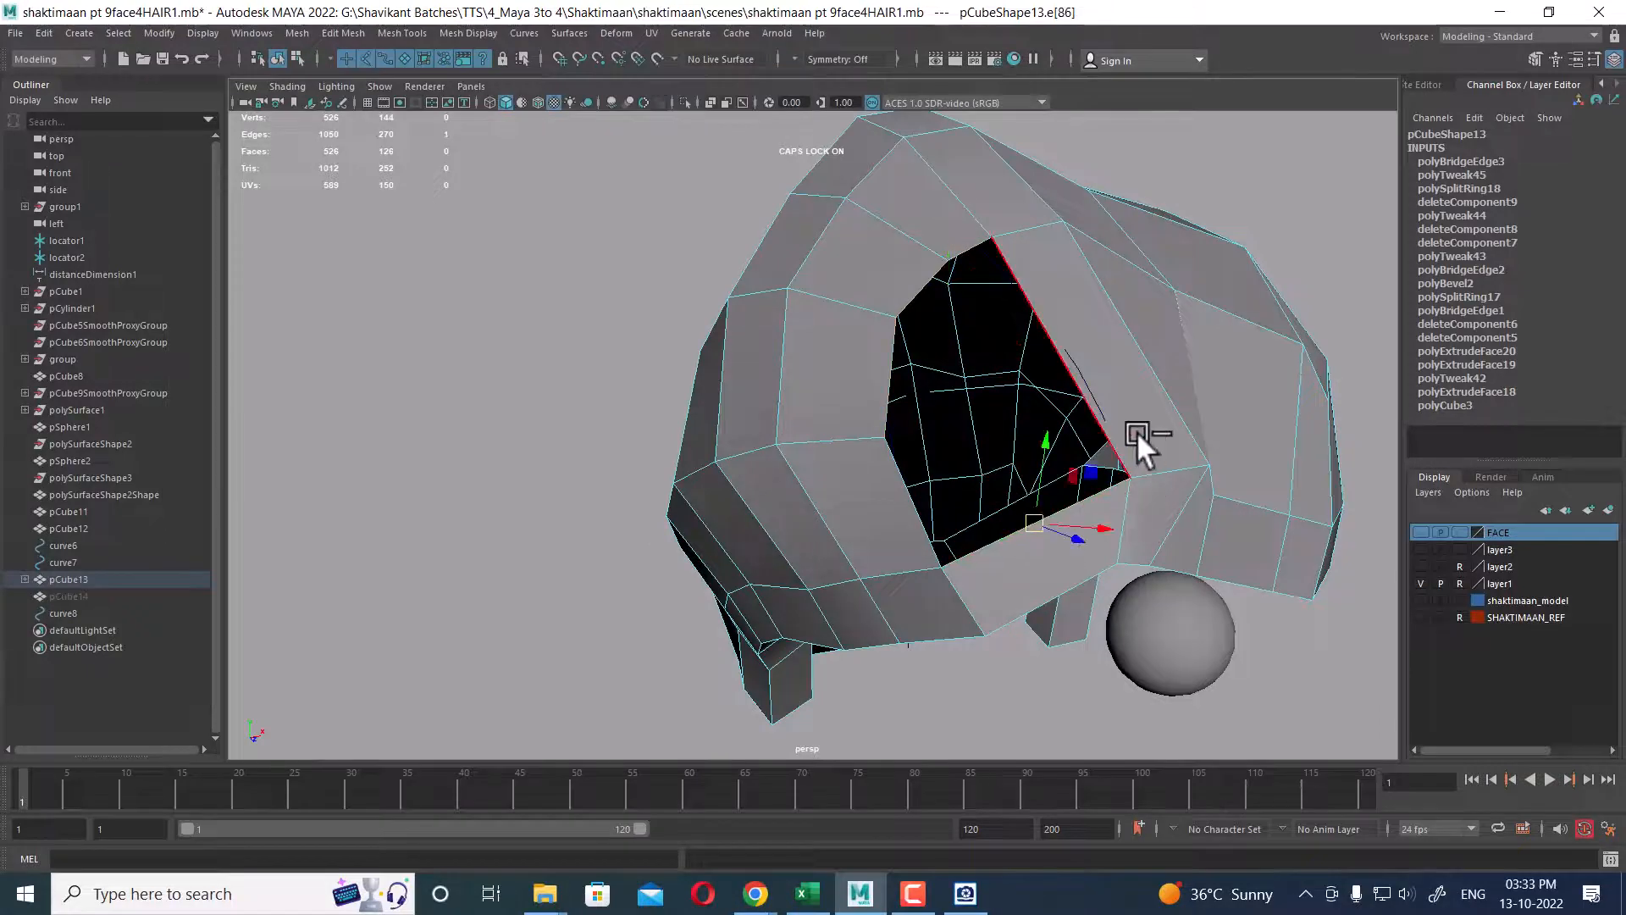
{"action": "right_click_drag", "start_coordinate": [1137, 434], "coordinate": [1298, 608], "text": "ctrl"}
- Bevel the new edge loop on the strand beneath the opening with fraction 0.5 and 1 segment
{"action": "left_click_drag", "start_coordinate": [1095, 501], "coordinate": [1046, 475], "text": "alt"}
{"action": "right_click_drag", "start_coordinate": [1046, 474], "coordinate": [1102, 546], "text": "alt"}
{"action": "left_click", "coordinate": [1016, 440]}
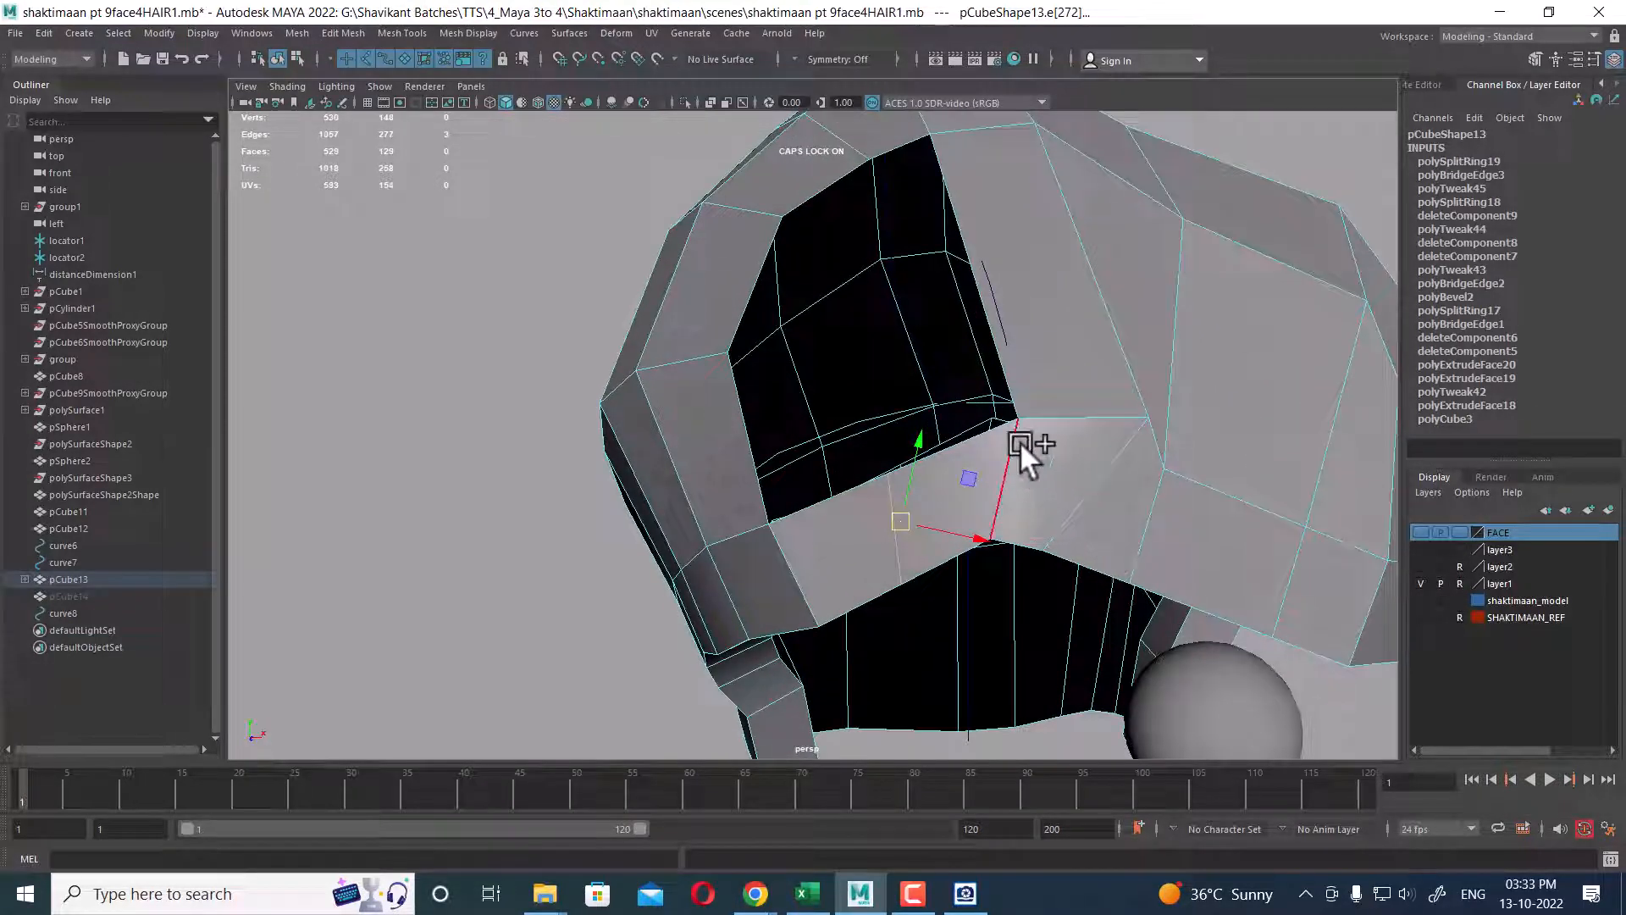
{"action": "right_click_drag", "start_coordinate": [1020, 440], "coordinate": [1084, 440], "text": "shift"}
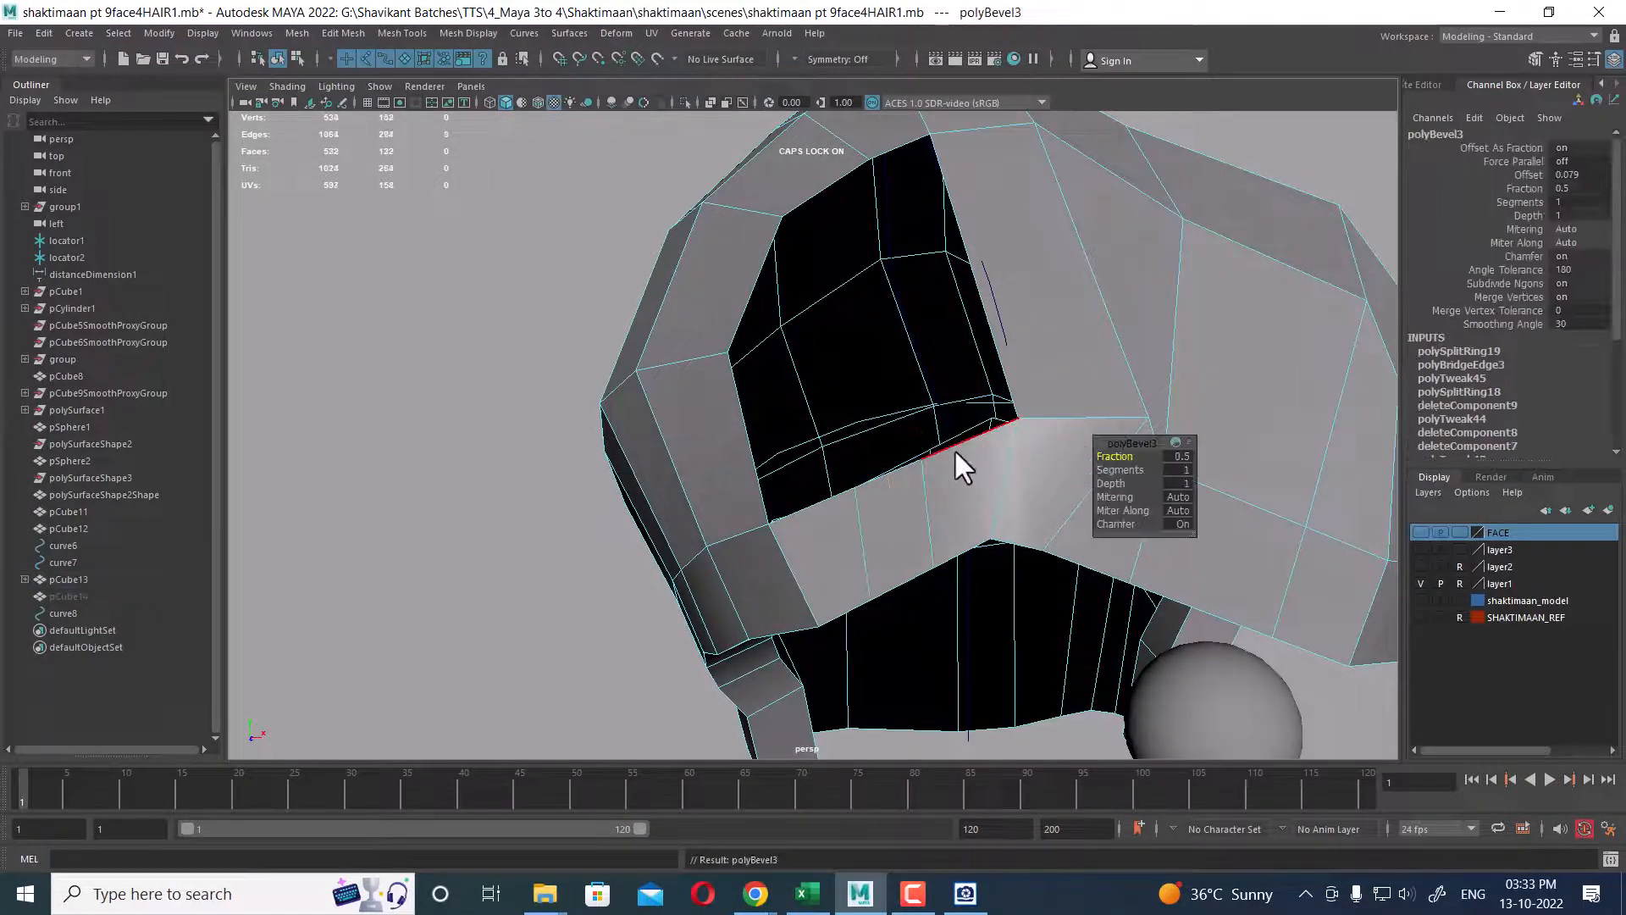
- Reset the Bridge settings to defaults and bridge the border edges of the opening on the front side of the hair mesh
{"action": "left_click", "coordinate": [900, 473], "text": "shift"}
{"action": "left_click", "coordinate": [827, 503], "text": "shift"}
{"action": "middle_click_drag", "start_coordinate": [858, 438], "coordinate": [893, 555], "text": "alt"}
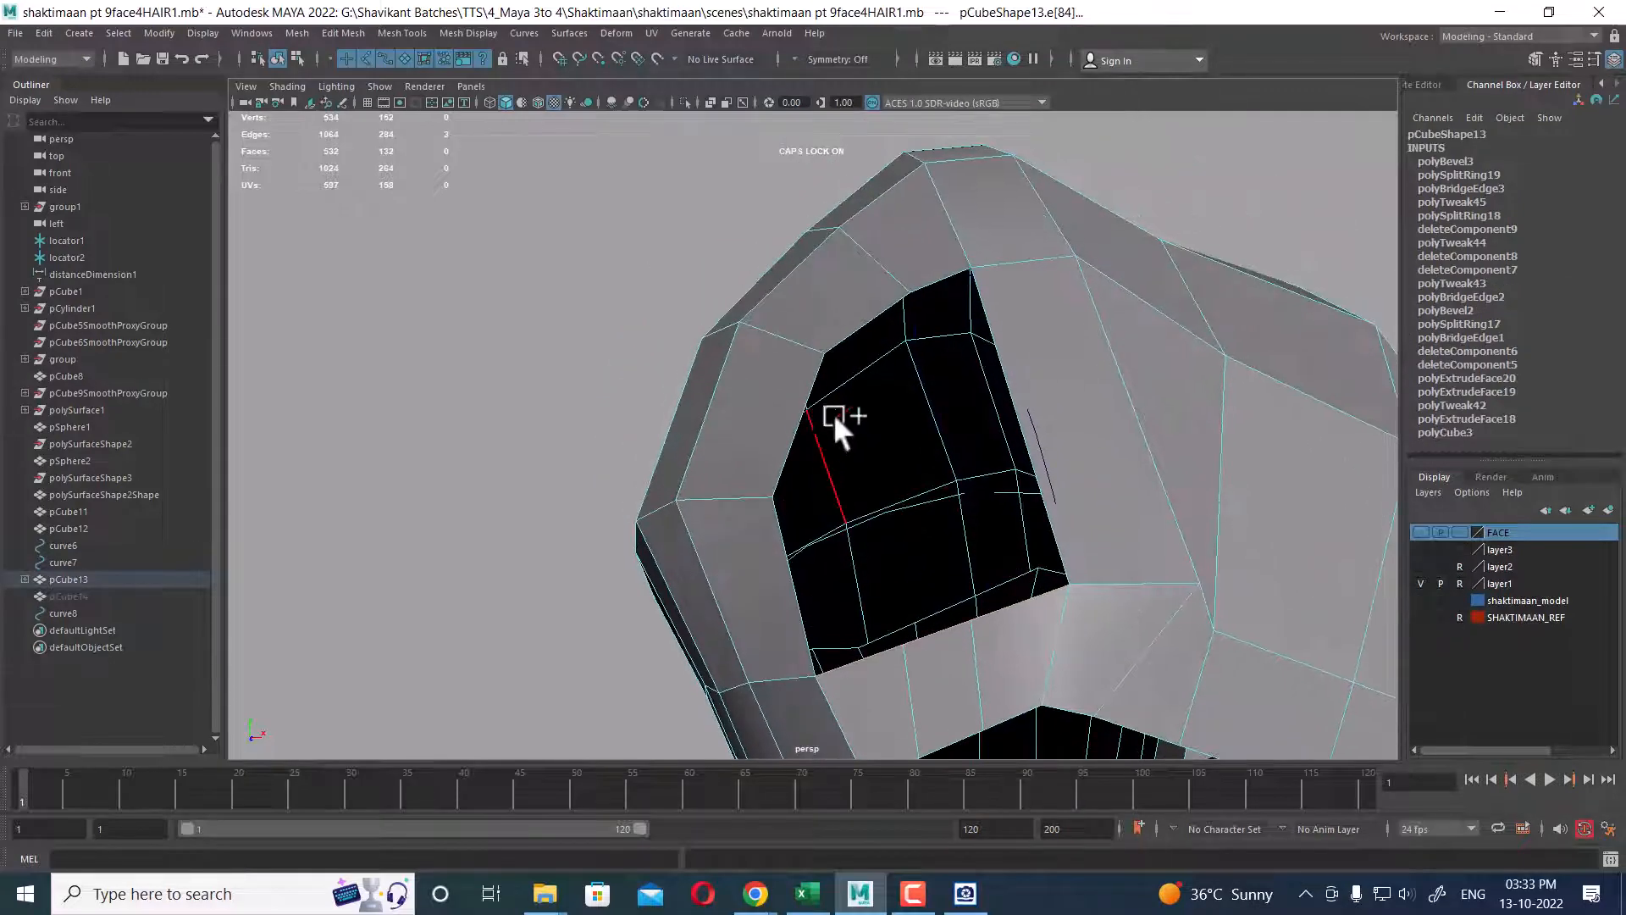
{"action": "left_click", "coordinate": [795, 404], "text": "shift"}
{"action": "left_click", "coordinate": [847, 333], "text": "shift"}
{"action": "left_click", "coordinate": [934, 283], "text": "shift"}
{"action": "right_click_drag", "start_coordinate": [1023, 267], "coordinate": [1091, 471], "text": "shift"}
{"action": "left_click", "coordinate": [231, 118]}
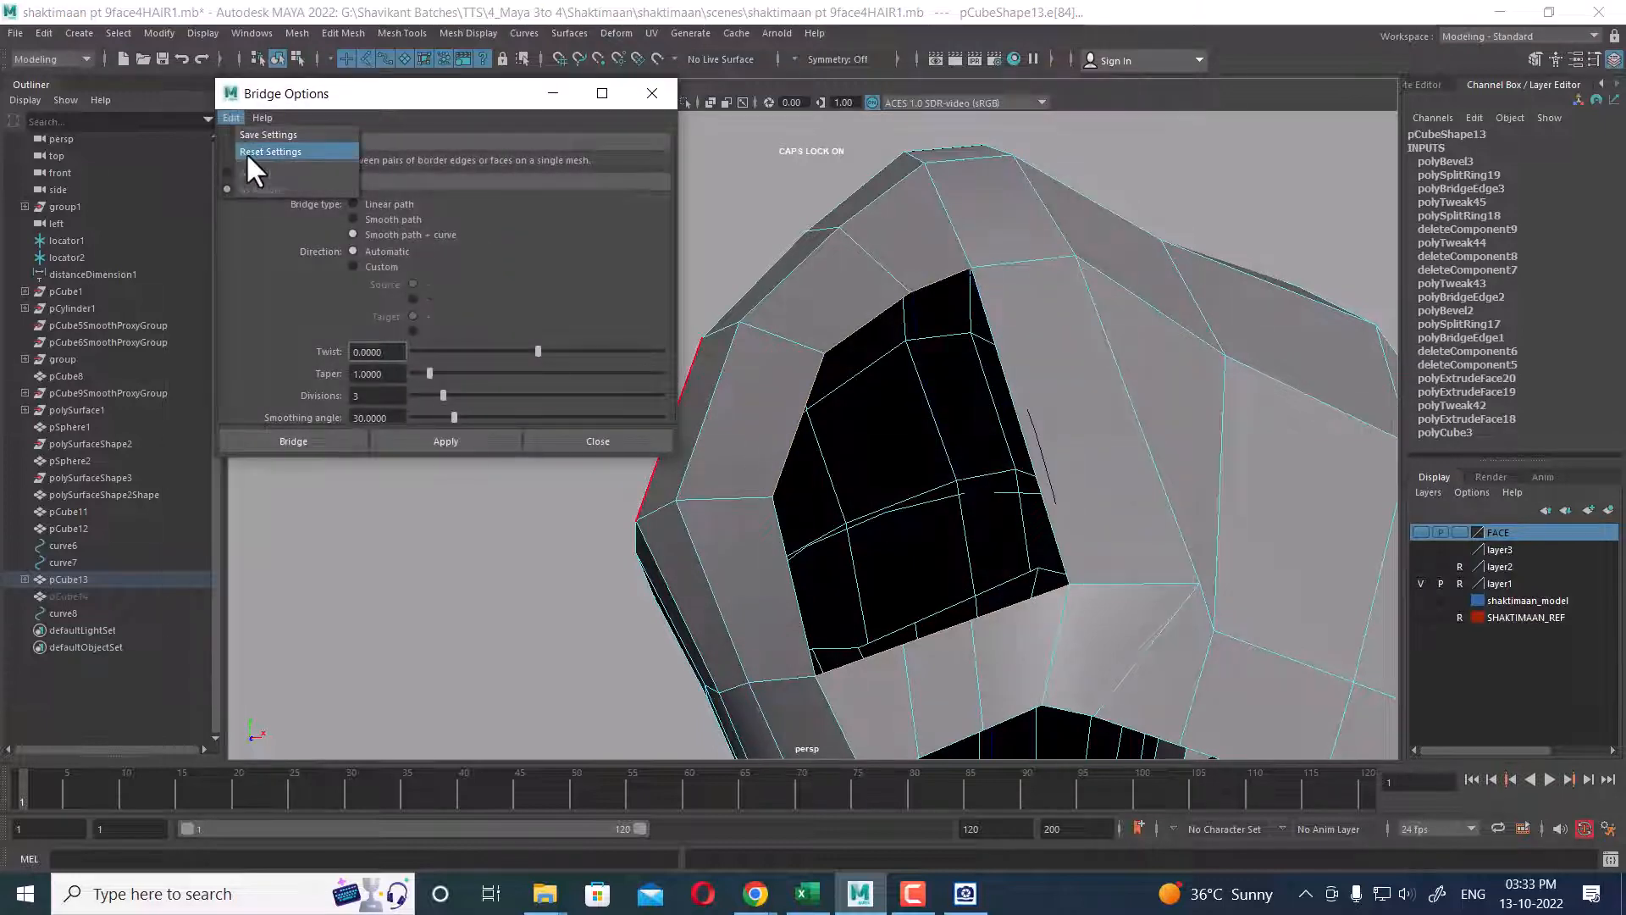
{"action": "left_click", "coordinate": [247, 151]}
{"action": "left_click", "coordinate": [446, 441]}
{"action": "scroll", "coordinate": [885, 580], "scroll_direction": "down", "scroll_amount": 5}
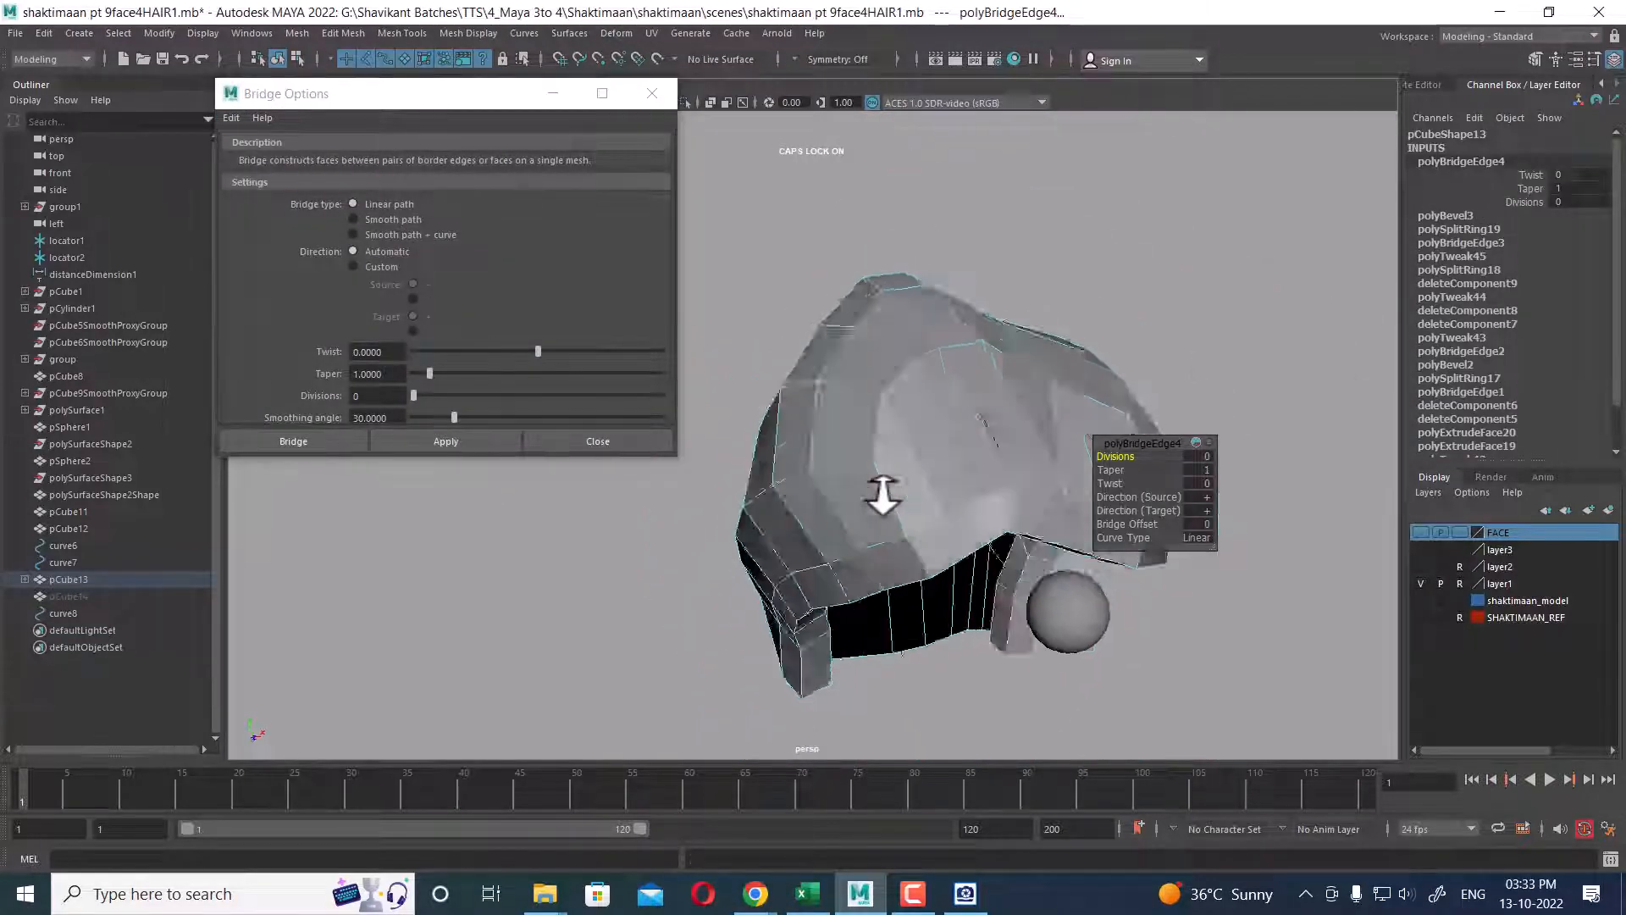
{"action": "mouse_move", "coordinate": [882, 497]}
{"action": "left_mouse_down", "text": "alt"}
{"action": "mouse_move", "coordinate": [936, 512]}
{"action": "mouse_move", "coordinate": [881, 504]}
{"action": "left_mouse_up", "text": "alt"}
{"action": "left_click", "coordinate": [634, 443]}
{"action": "left_click_drag", "start_coordinate": [634, 440], "coordinate": [733, 488], "text": "alt"}
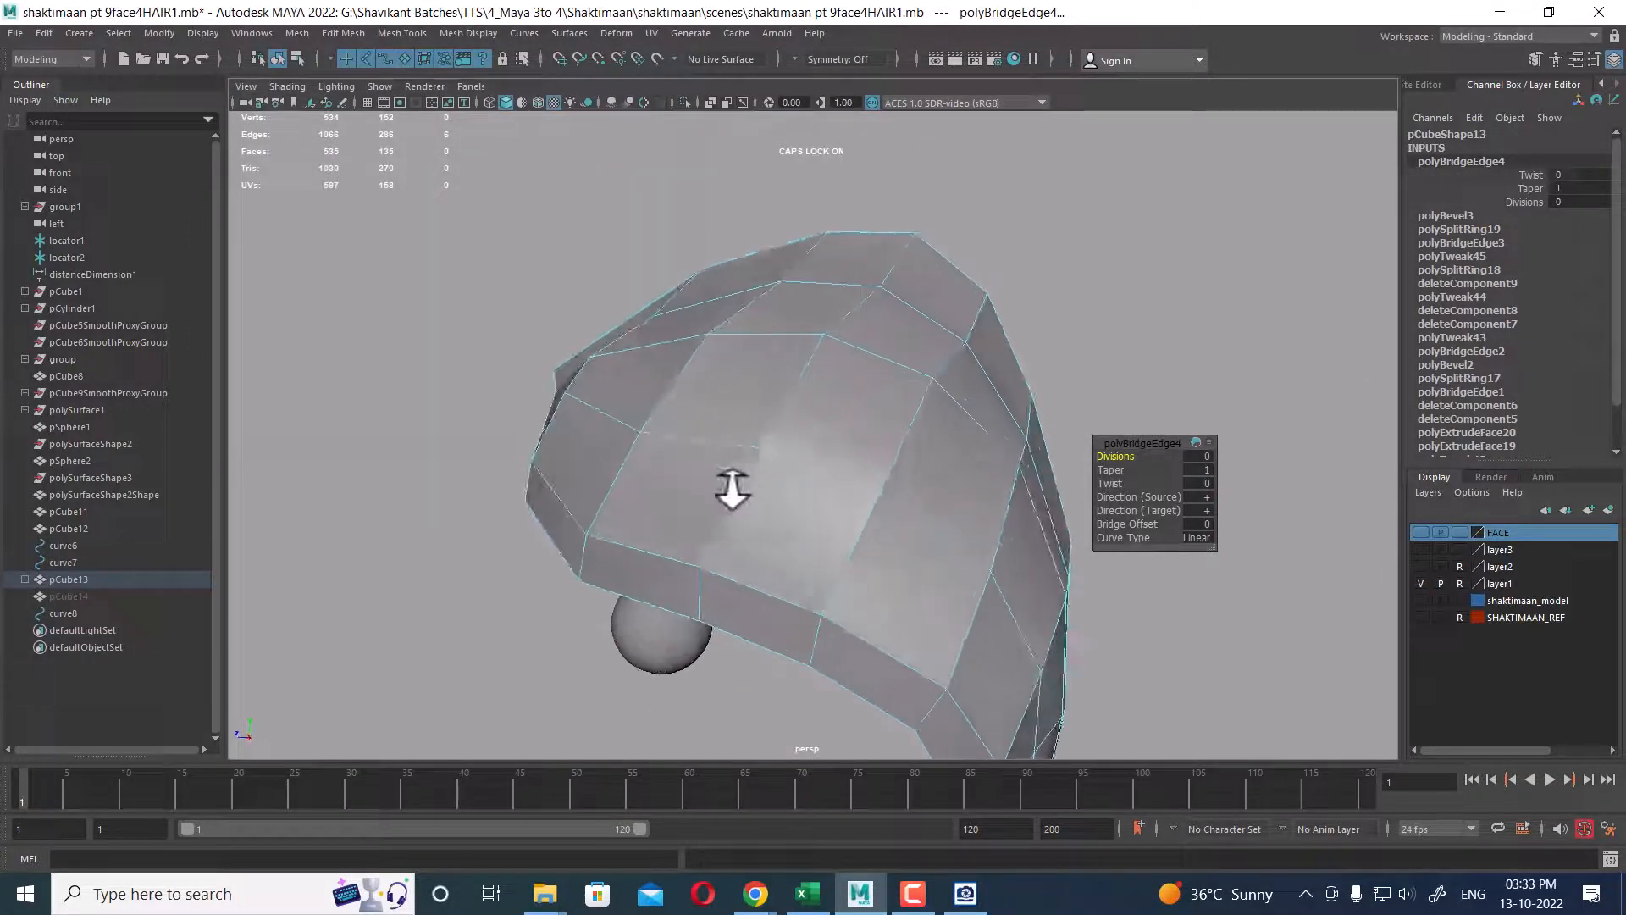
- Compare the hair mesh in X-ray display with the SHAKTIMAAN_REF layer's drawings across the four views
{"action": "key", "text": "space"}
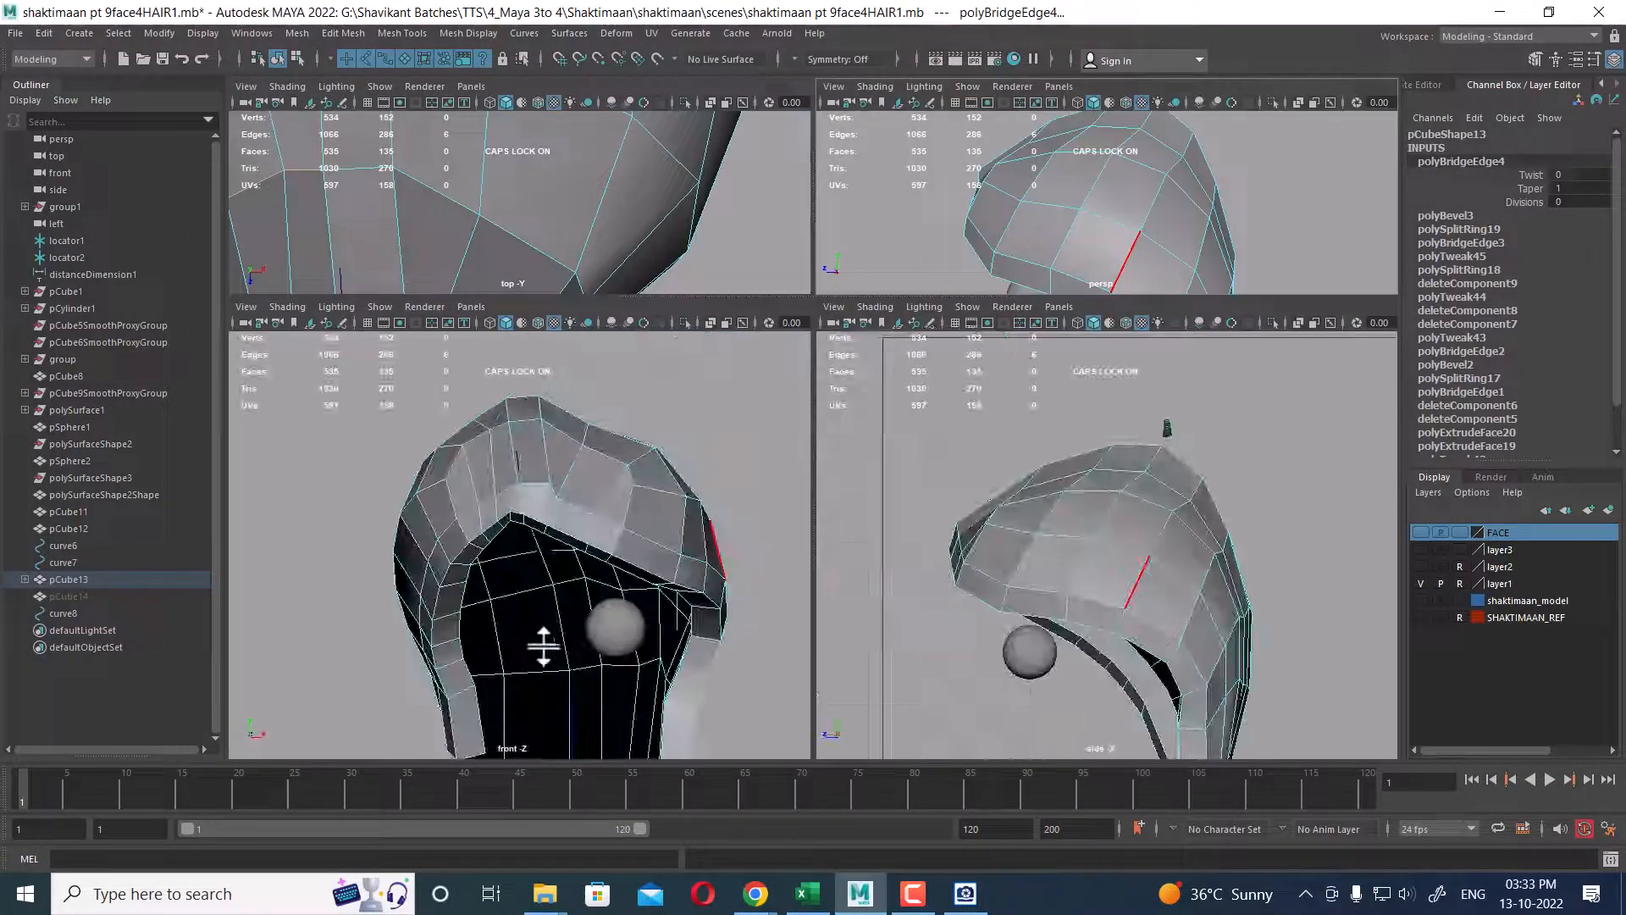
{"action": "key", "text": "alt+v"}
{"action": "key", "text": "alt+x"}
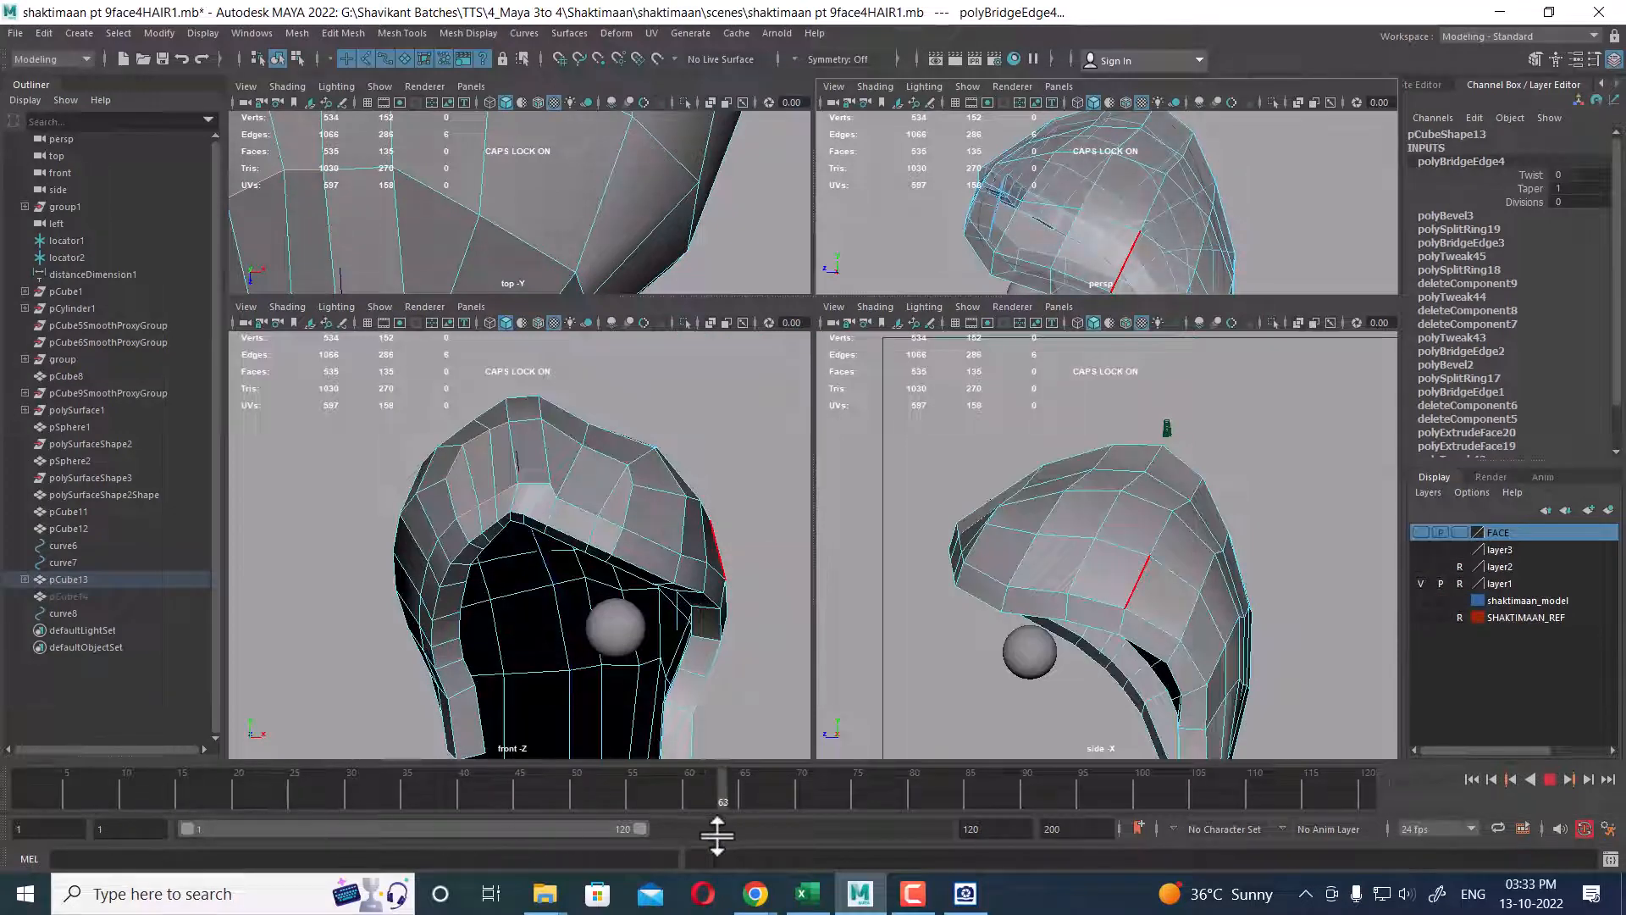
{"action": "key", "text": "alt+v"}
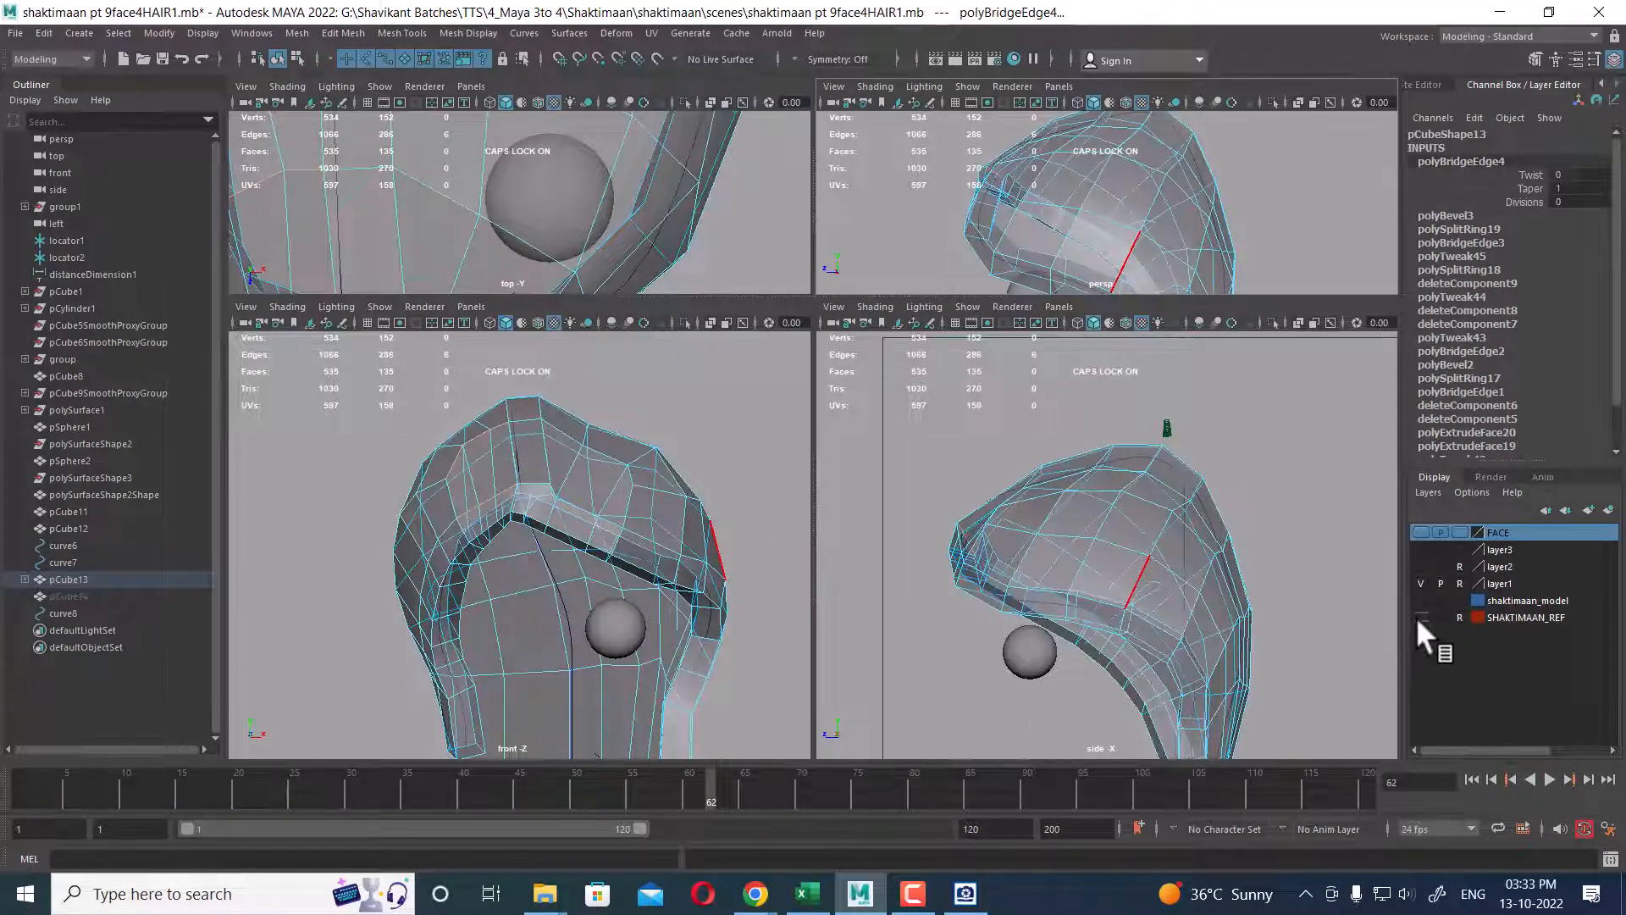
{"action": "left_click", "coordinate": [1420, 617]}
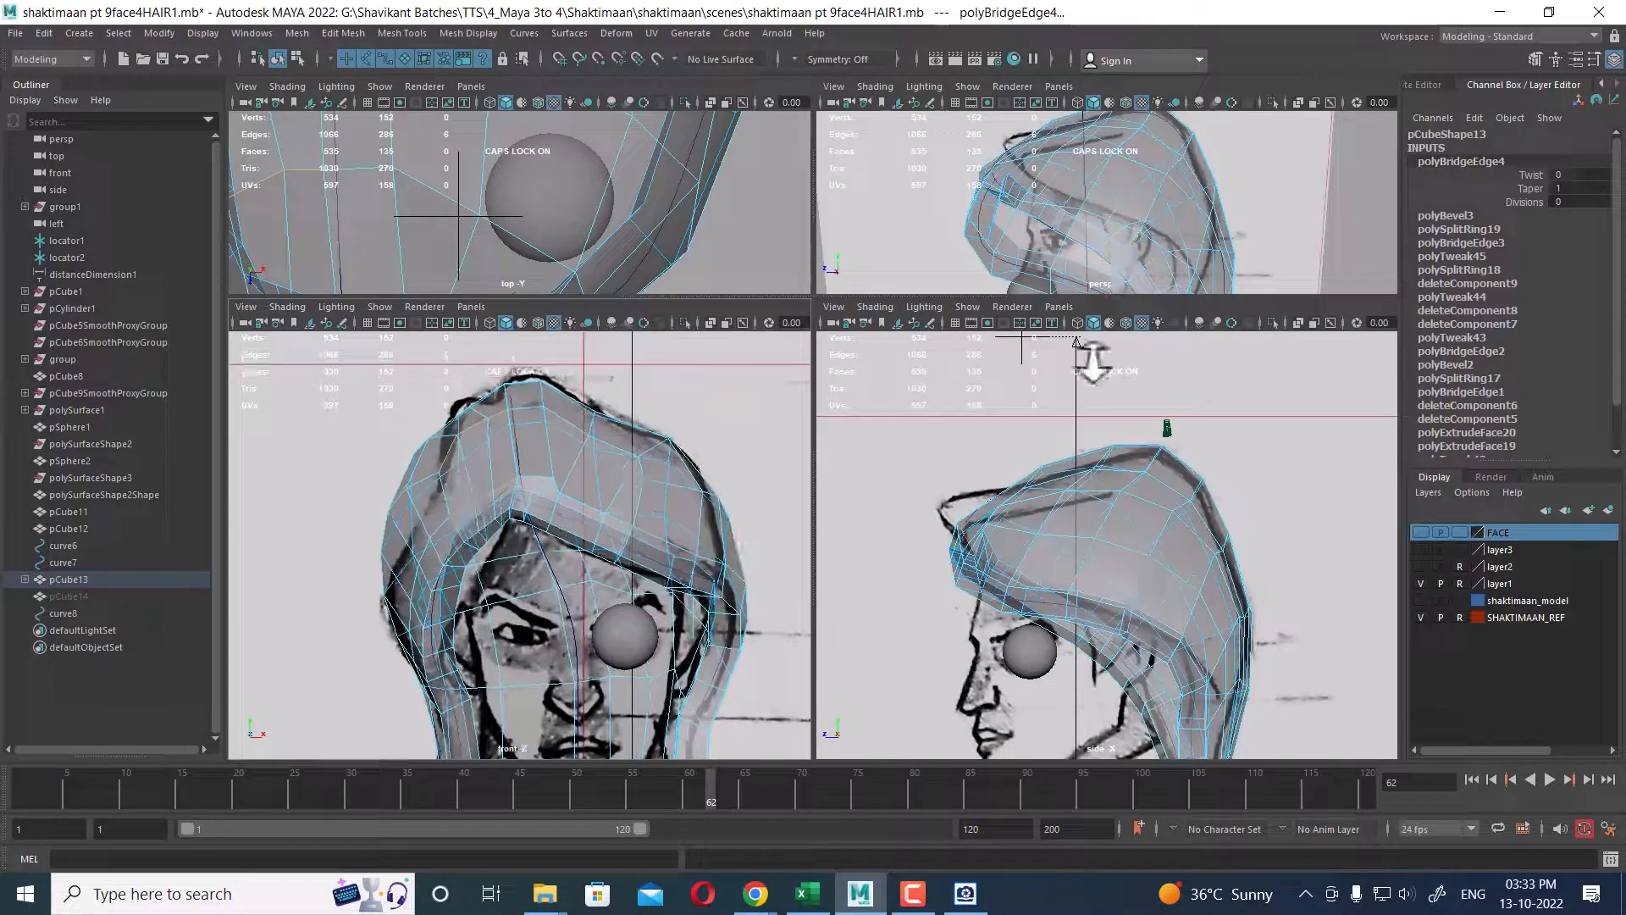
{"action": "left_click_drag", "start_coordinate": [1147, 190], "coordinate": [1187, 184], "text": "alt"}
{"action": "left_click_drag", "start_coordinate": [1081, 208], "coordinate": [1237, 220], "text": "alt"}
{"action": "mouse_move", "coordinate": [1077, 222]}
{"action": "right_mouse_down", "text": "alt"}
{"action": "mouse_move", "coordinate": [1105, 269]}
{"action": "mouse_move", "coordinate": [1089, 217]}
{"action": "right_mouse_up", "text": "alt"}
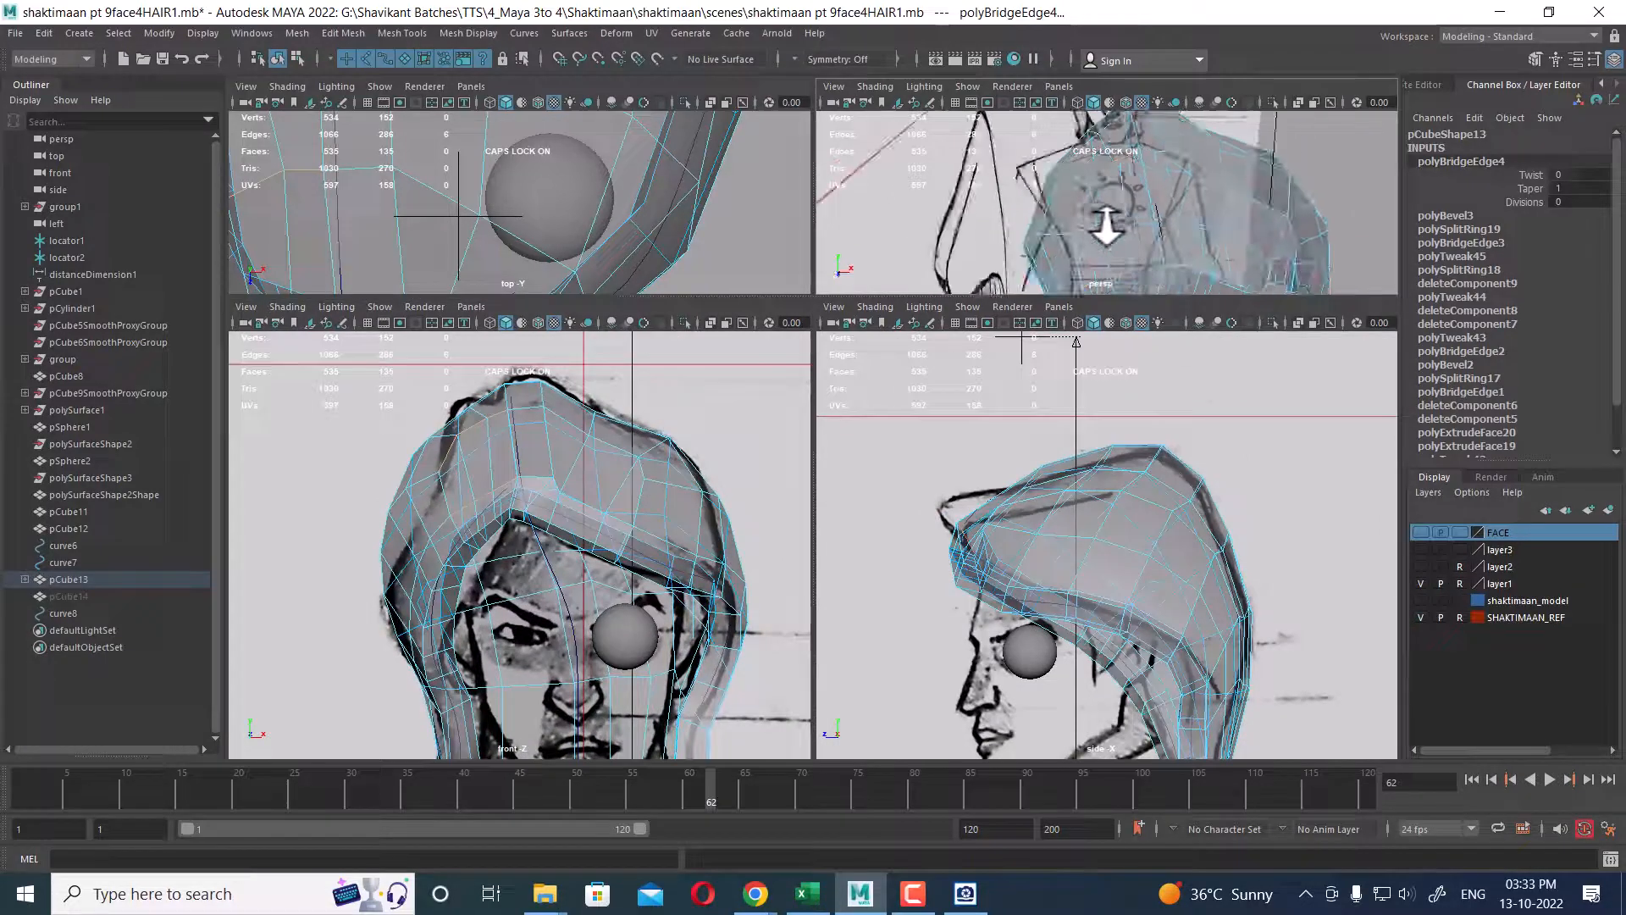
- Return the timeline to frame 1 and select the edge loop beside the front parting of the hair mesh
{"action": "left_click", "coordinate": [1059, 183]}
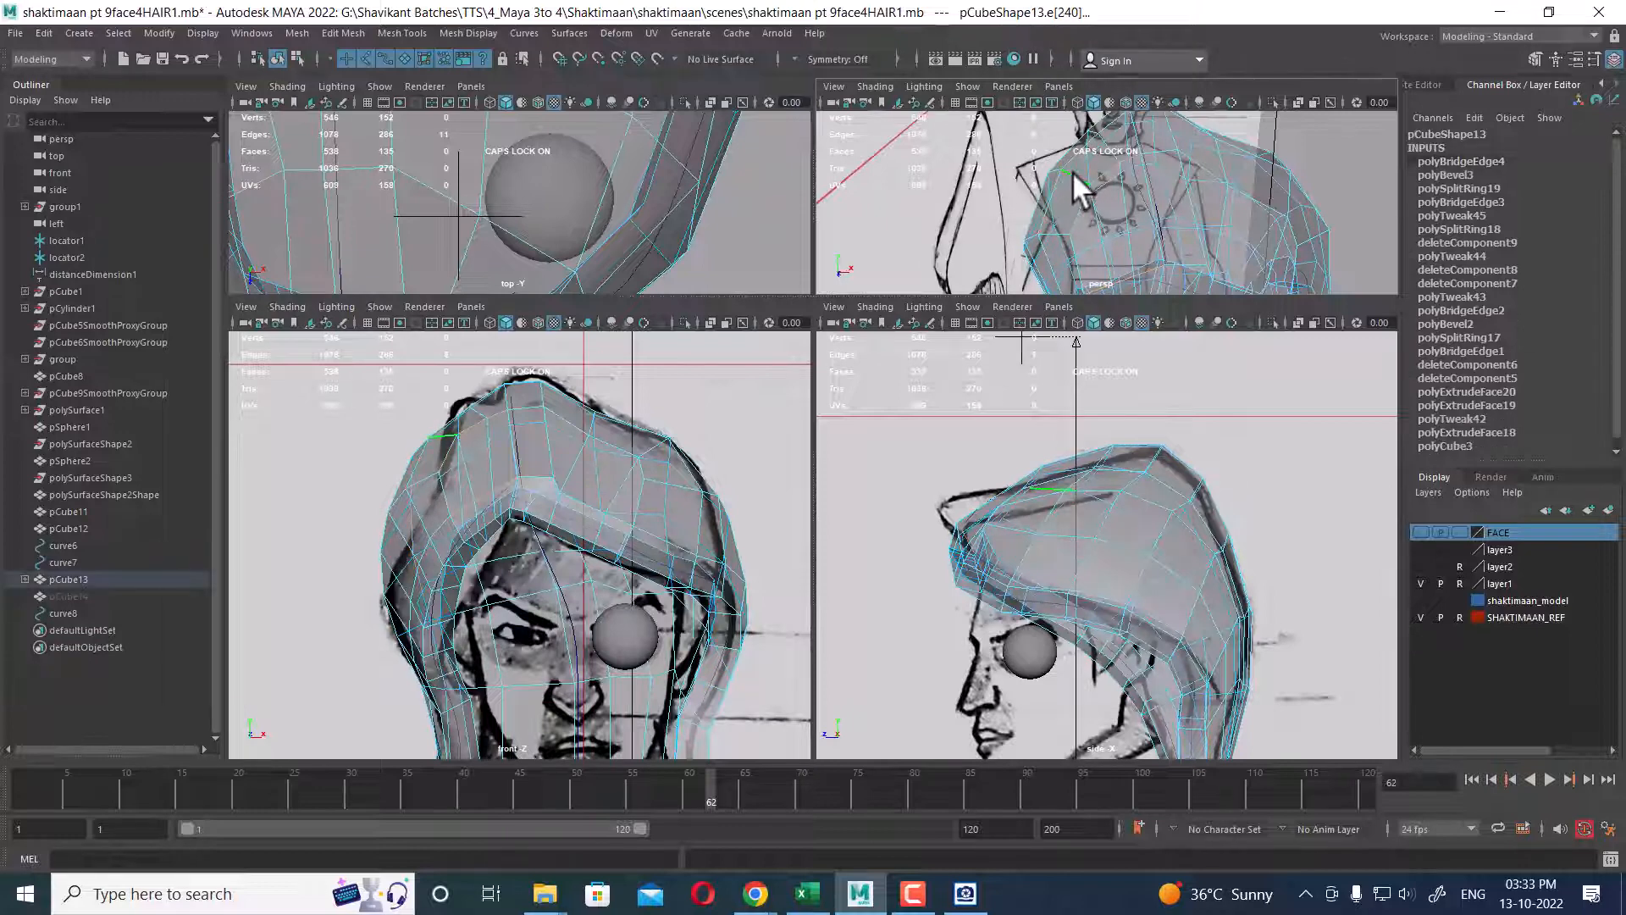
{"action": "double_click", "coordinate": [1073, 171]}
{"action": "left_click", "coordinate": [22, 792]}
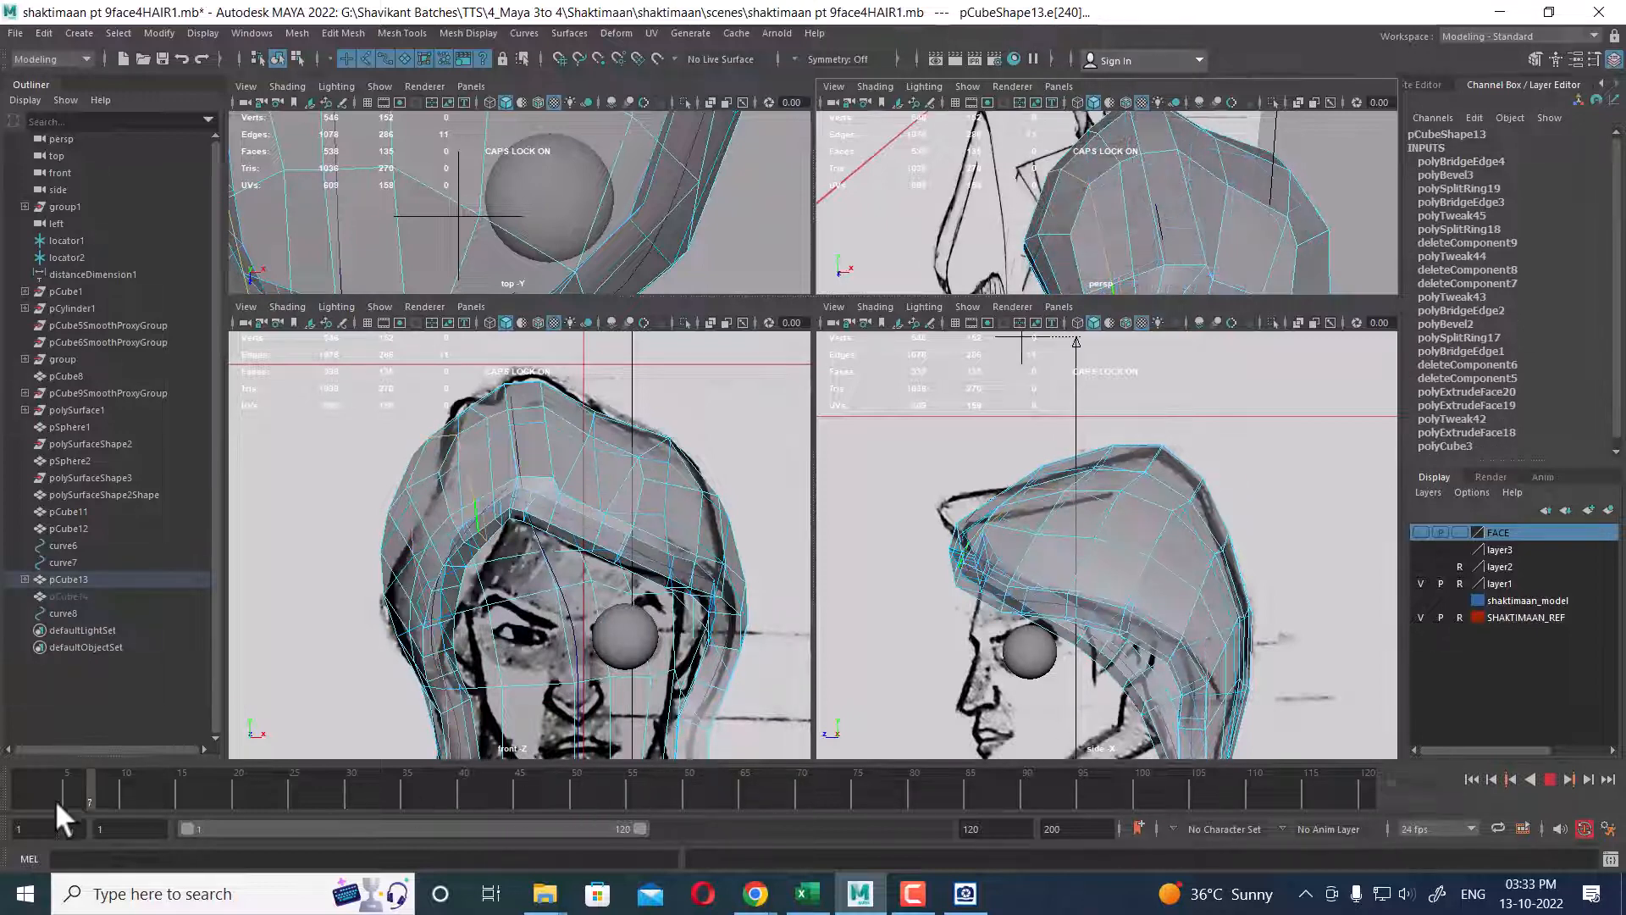
{"action": "key", "text": "space"}
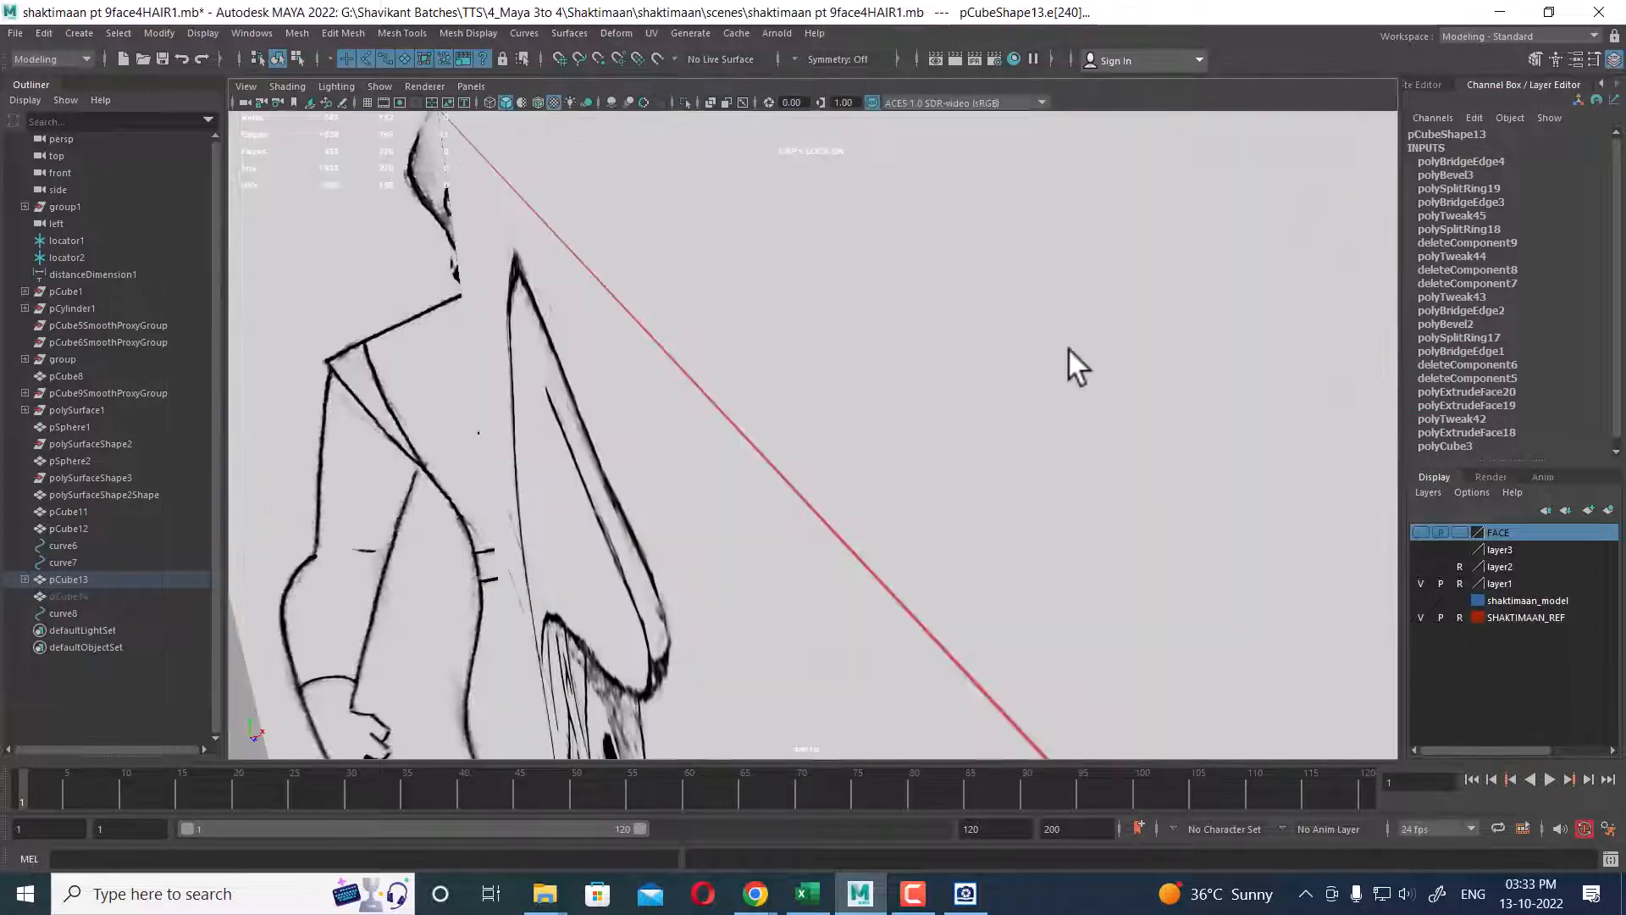
{"action": "left_click_drag", "start_coordinate": [1069, 347], "coordinate": [880, 506], "text": "alt"}
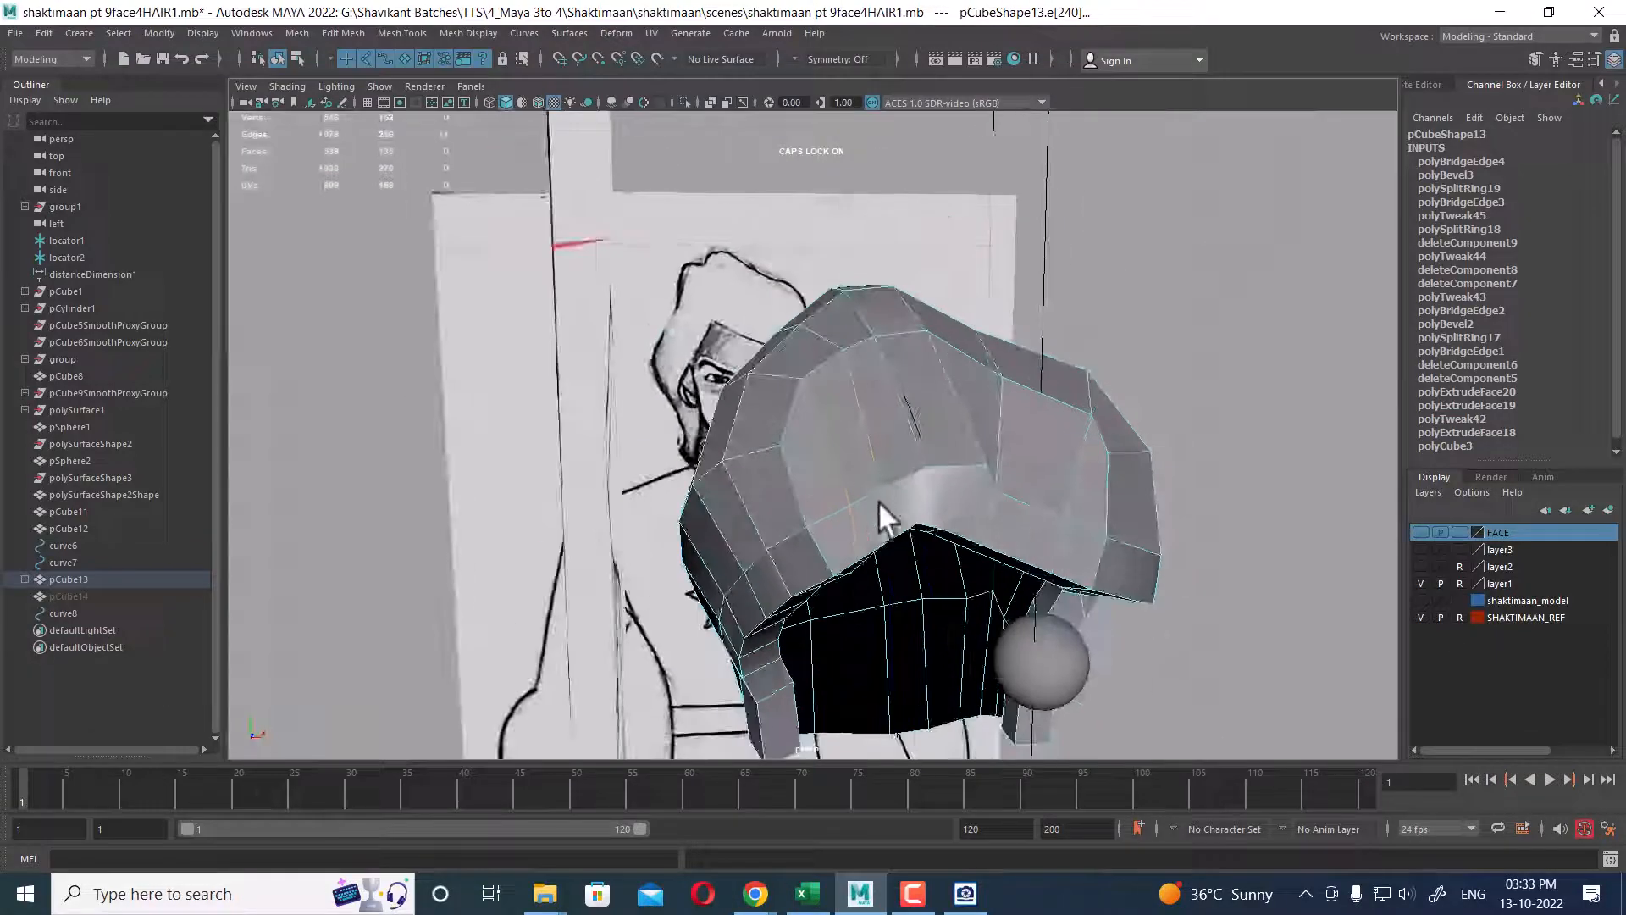
{"action": "left_click_drag", "start_coordinate": [1025, 557], "coordinate": [770, 389], "text": "alt"}
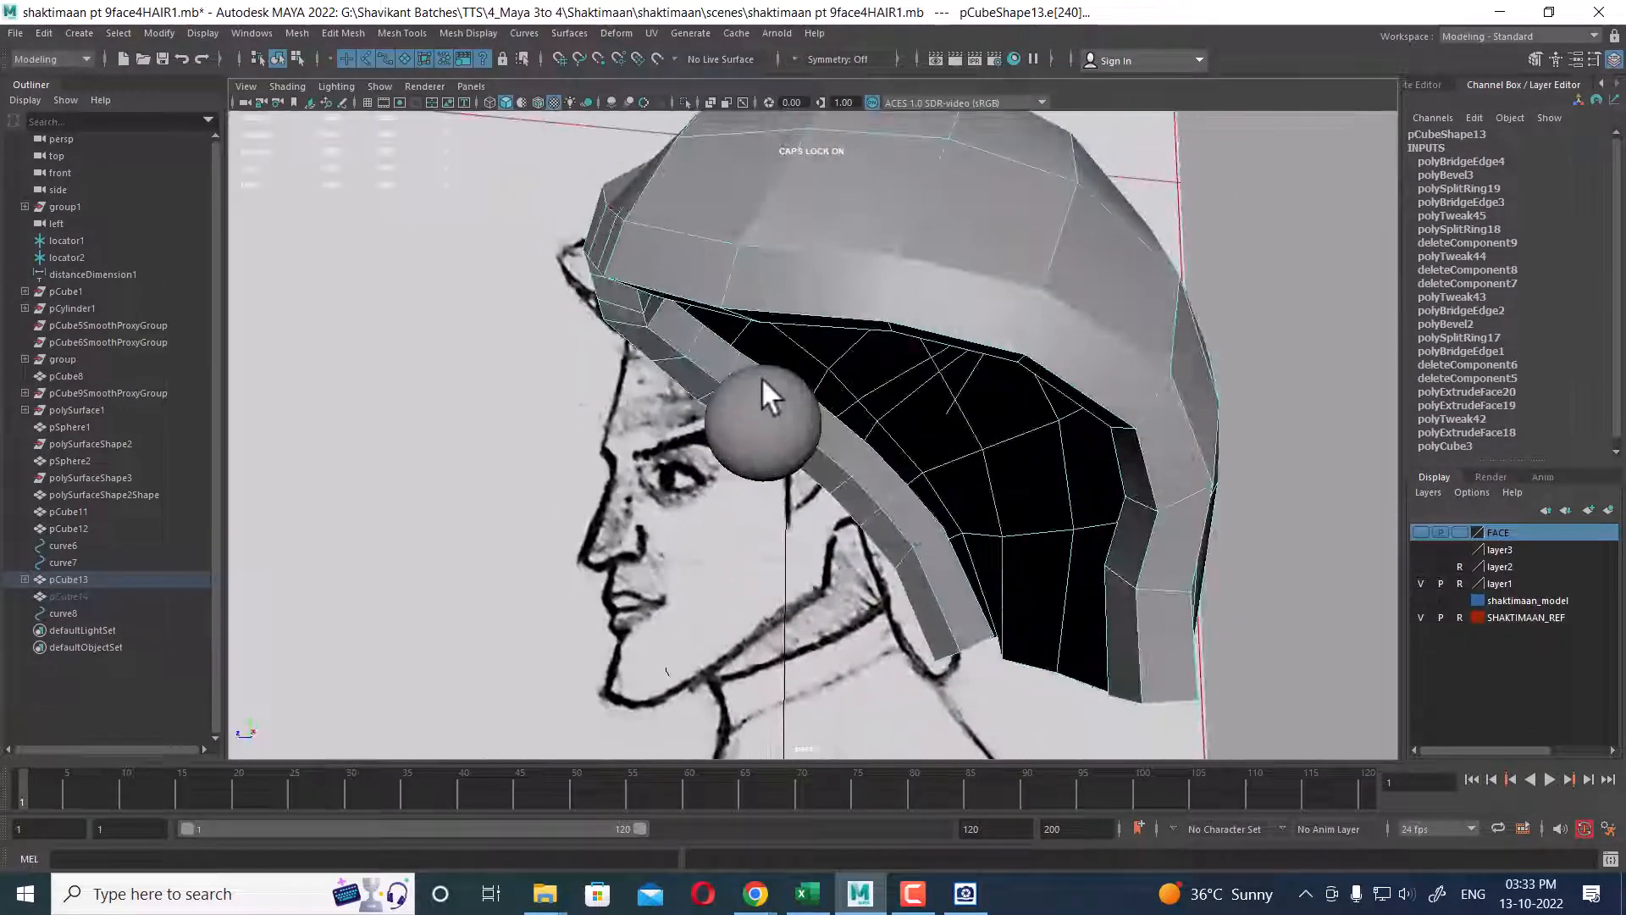
{"action": "left_click_drag", "start_coordinate": [1158, 552], "coordinate": [1069, 352], "text": "alt"}
{"action": "left_click", "coordinate": [826, 627], "text": "ctrl"}
- Bring up the ACDSee reference image beside the viewport and shift the selected edges toward the face opening in the front view
{"action": "left_click", "coordinate": [966, 894]}
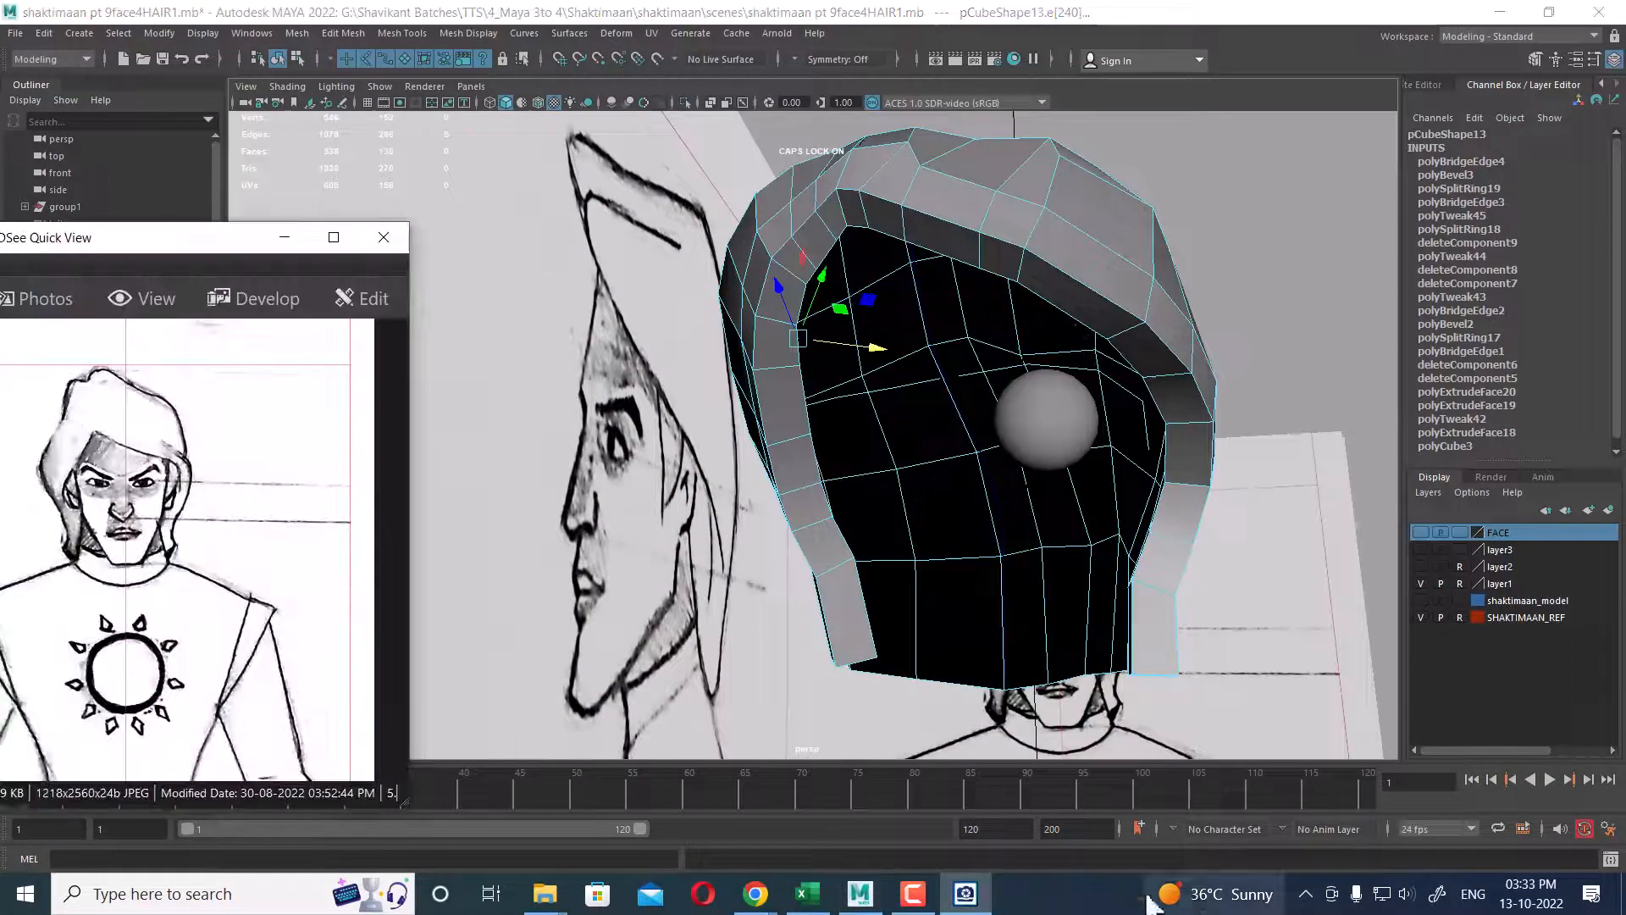
{"action": "left_click_drag", "start_coordinate": [928, 296], "coordinate": [977, 492], "text": "alt"}
{"action": "key", "text": "space"}
{"action": "left_click_drag", "start_coordinate": [922, 349], "coordinate": [920, 407]}
{"action": "middle_click_drag", "start_coordinate": [807, 371], "coordinate": [856, 434], "text": "alt"}
{"action": "left_click_drag", "start_coordinate": [699, 465], "coordinate": [731, 486]}
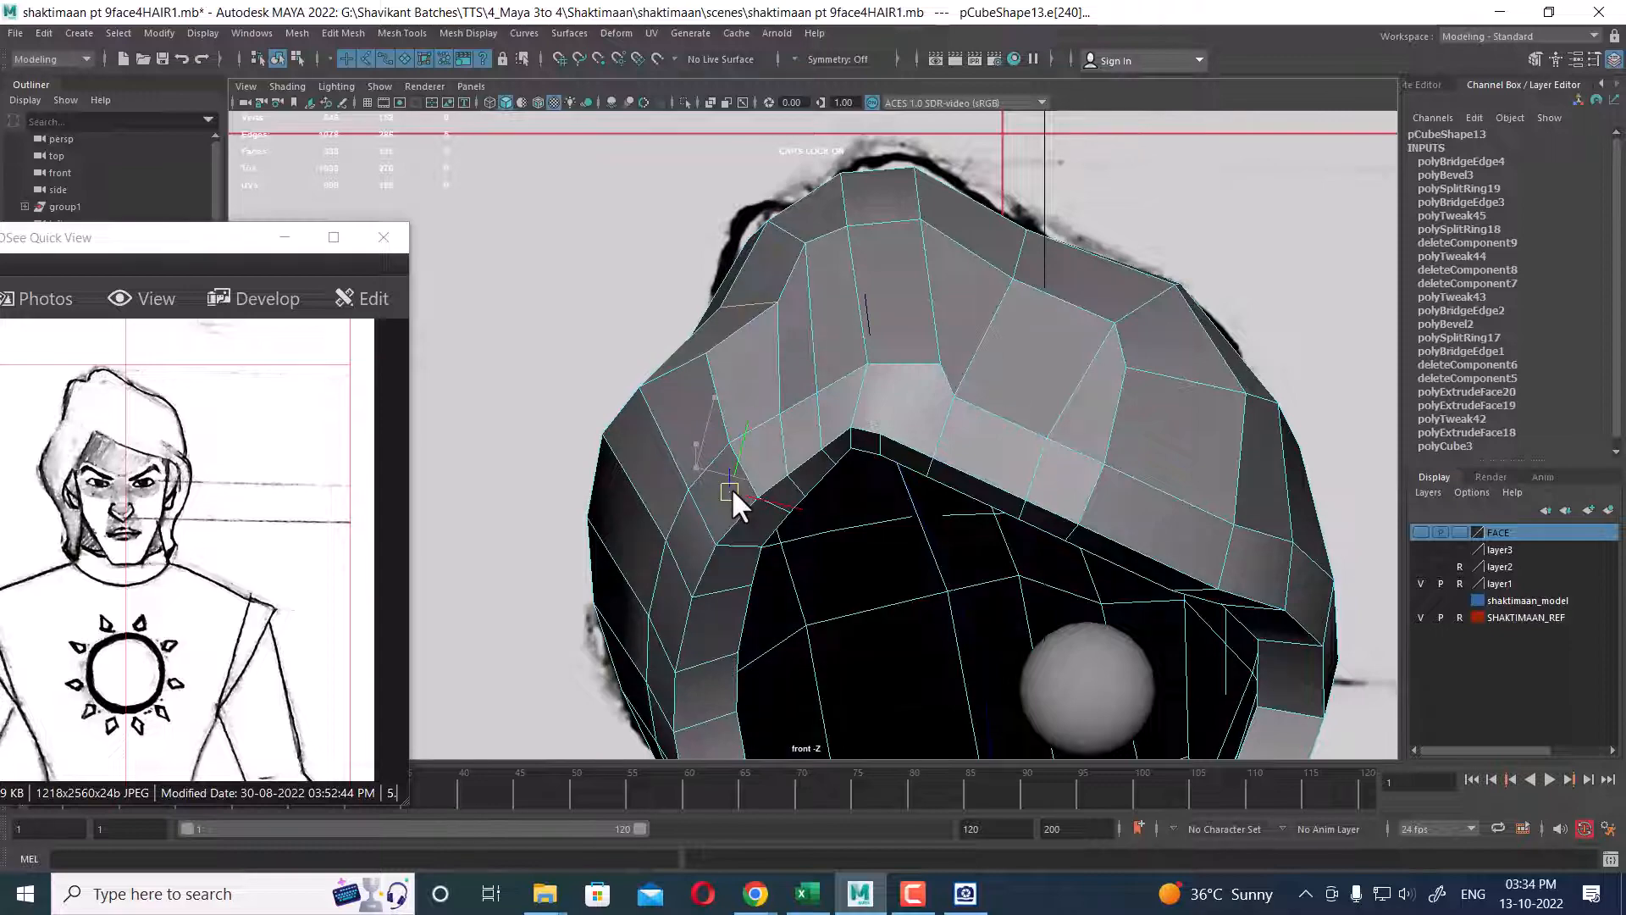
- Select an edge on the outer side of the hair mesh and hide the SHAKTIMAAN_REF layer
{"action": "left_click", "coordinate": [689, 362]}
{"action": "key", "text": "space"}
{"action": "left_click_drag", "start_coordinate": [903, 466], "coordinate": [905, 302]}
{"action": "left_click_drag", "start_coordinate": [904, 302], "coordinate": [730, 334], "text": "alt"}
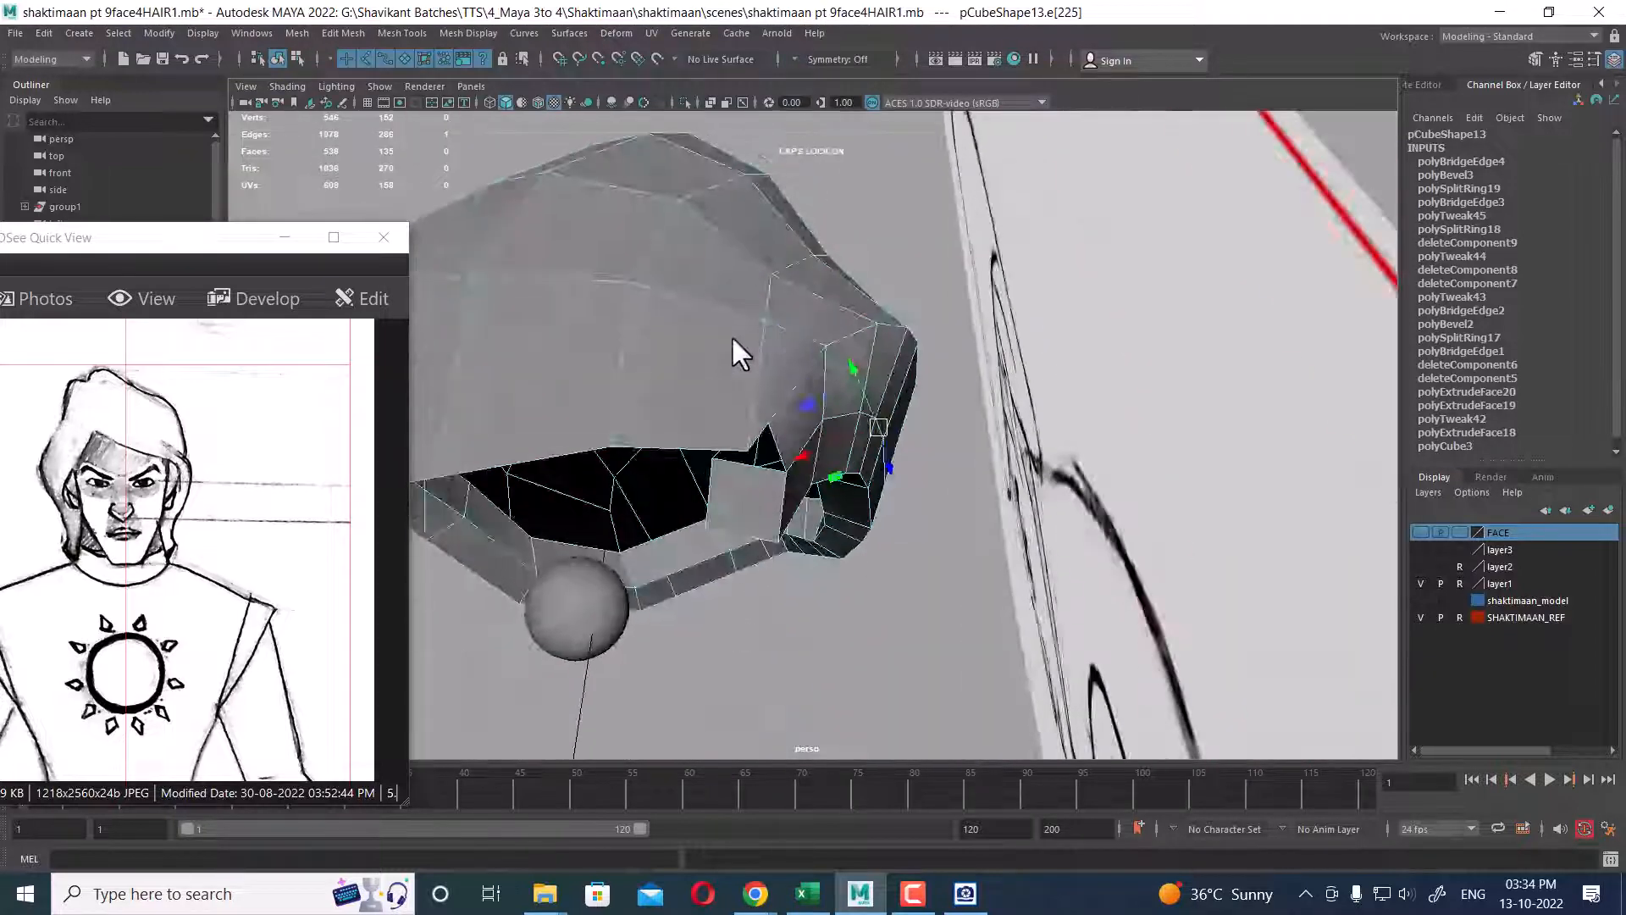
{"action": "left_click", "coordinate": [1421, 617]}
- Select the full edge loop around the outer side of the hair and move it inward in the front view
{"action": "mouse_move", "coordinate": [887, 434]}
{"action": "left_mouse_down", "text": "alt"}
{"action": "mouse_move", "coordinate": [774, 475]}
{"action": "mouse_move", "coordinate": [942, 363]}
{"action": "mouse_move", "coordinate": [730, 451]}
{"action": "left_mouse_up", "text": "alt"}
{"action": "double_click", "coordinate": [713, 468]}
{"action": "left_click_drag", "start_coordinate": [892, 450], "coordinate": [986, 438], "text": "alt"}
{"action": "key", "text": "space"}
{"action": "scroll", "coordinate": [974, 436], "scroll_direction": "up", "scroll_amount": 1}
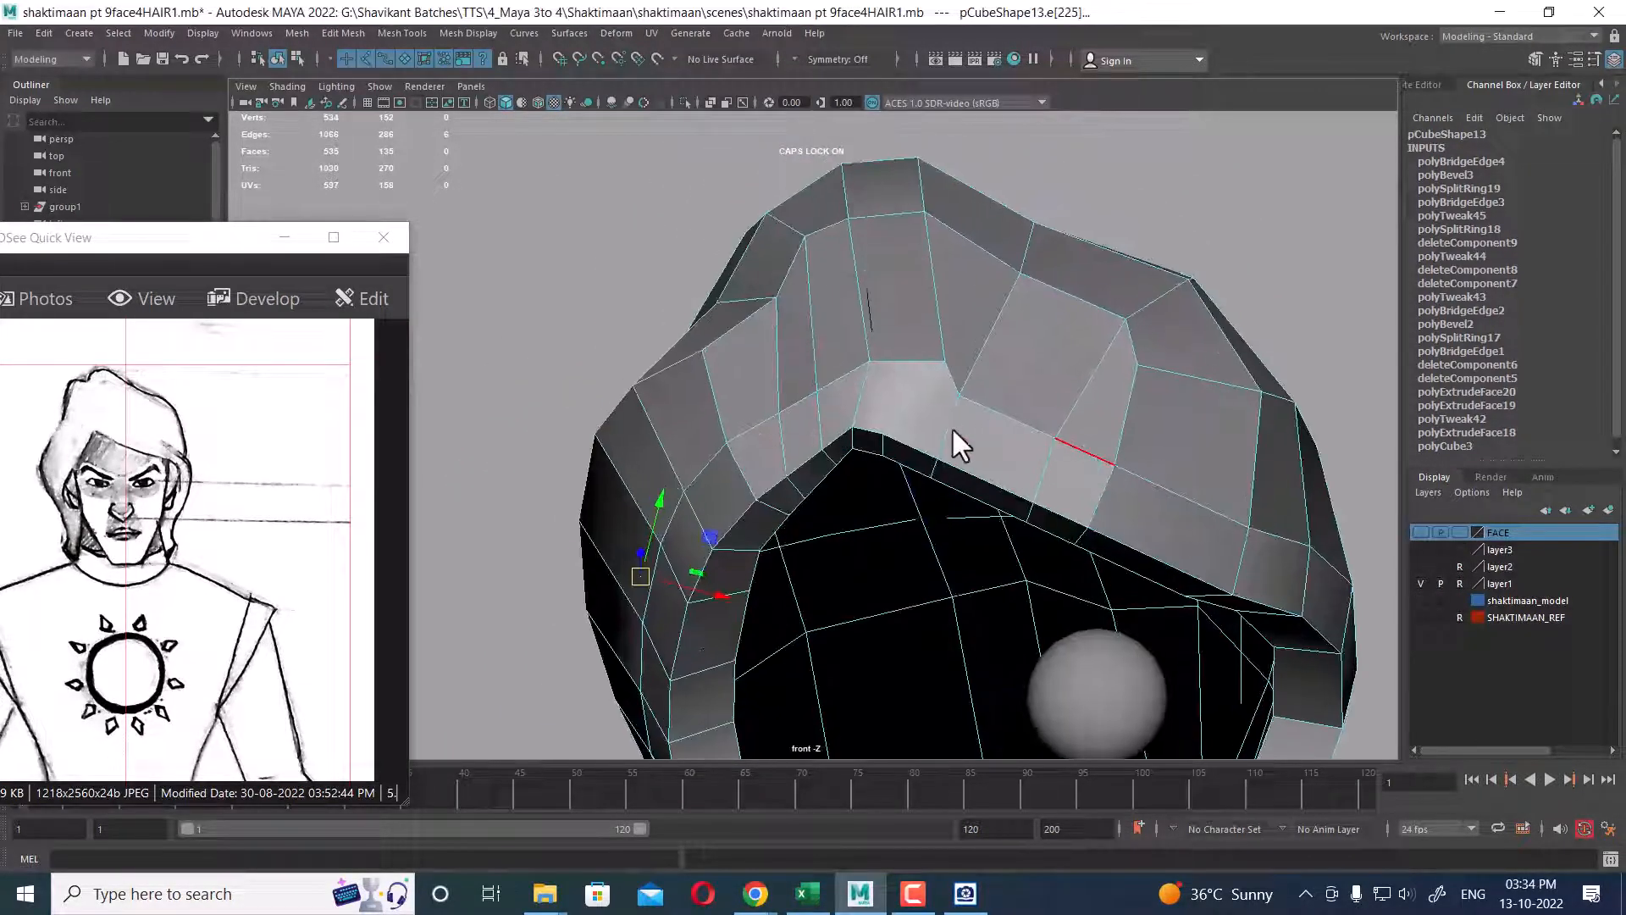
{"action": "left_click_drag", "start_coordinate": [641, 576], "coordinate": [678, 590]}
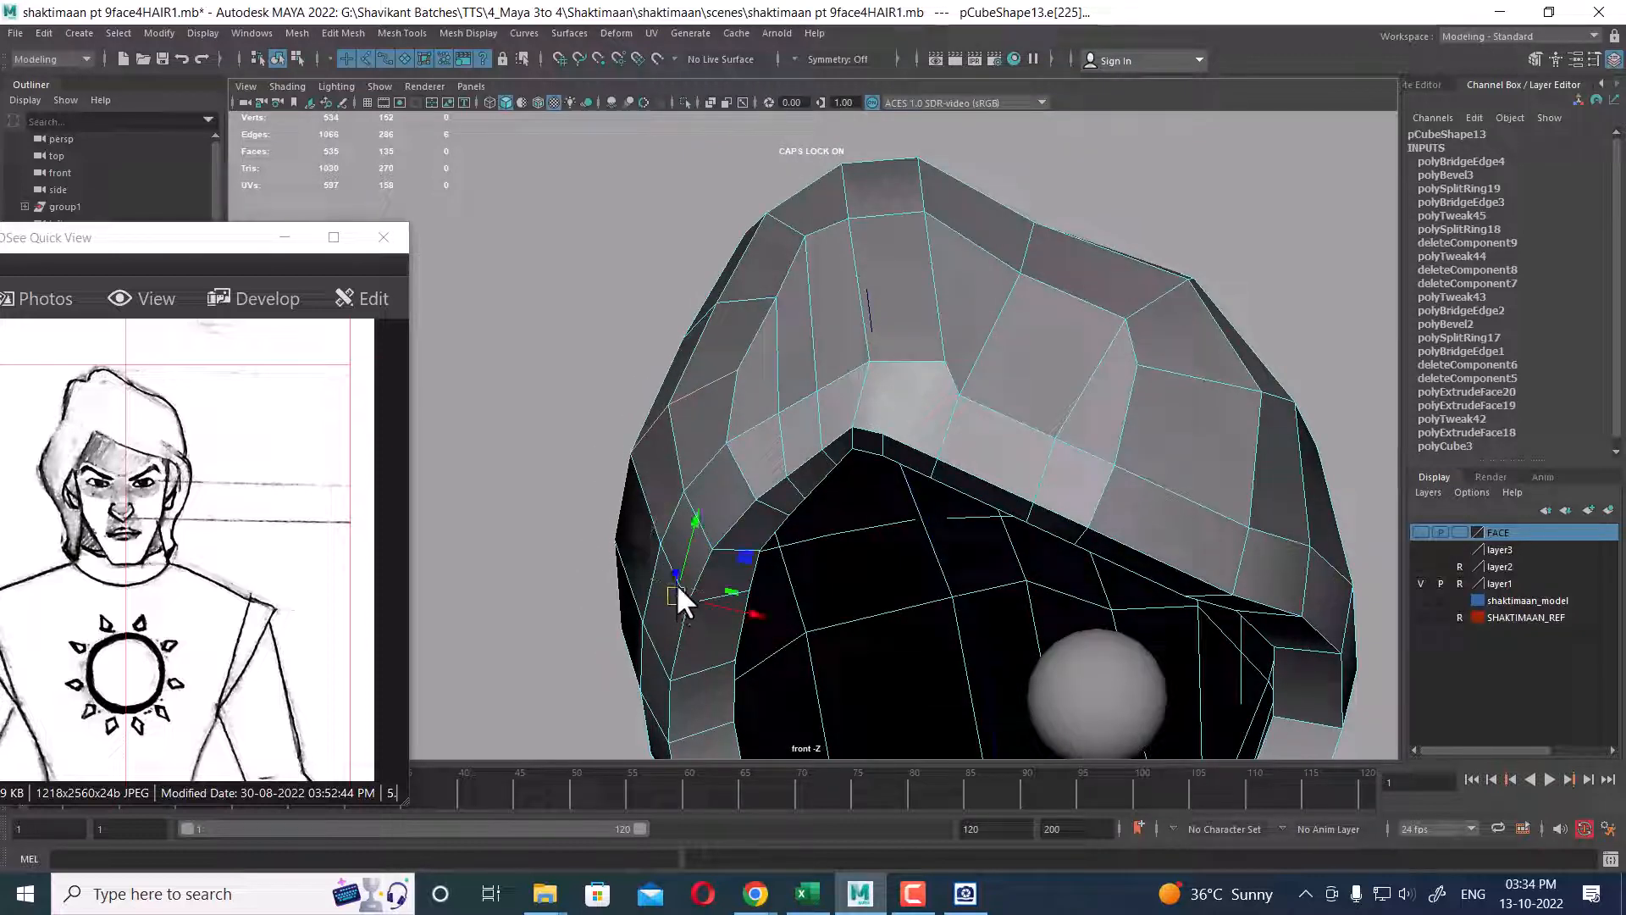
- Select the edge loop along the hair parting, leaving out the edges down the back of the head
{"action": "double_click", "coordinate": [845, 190]}
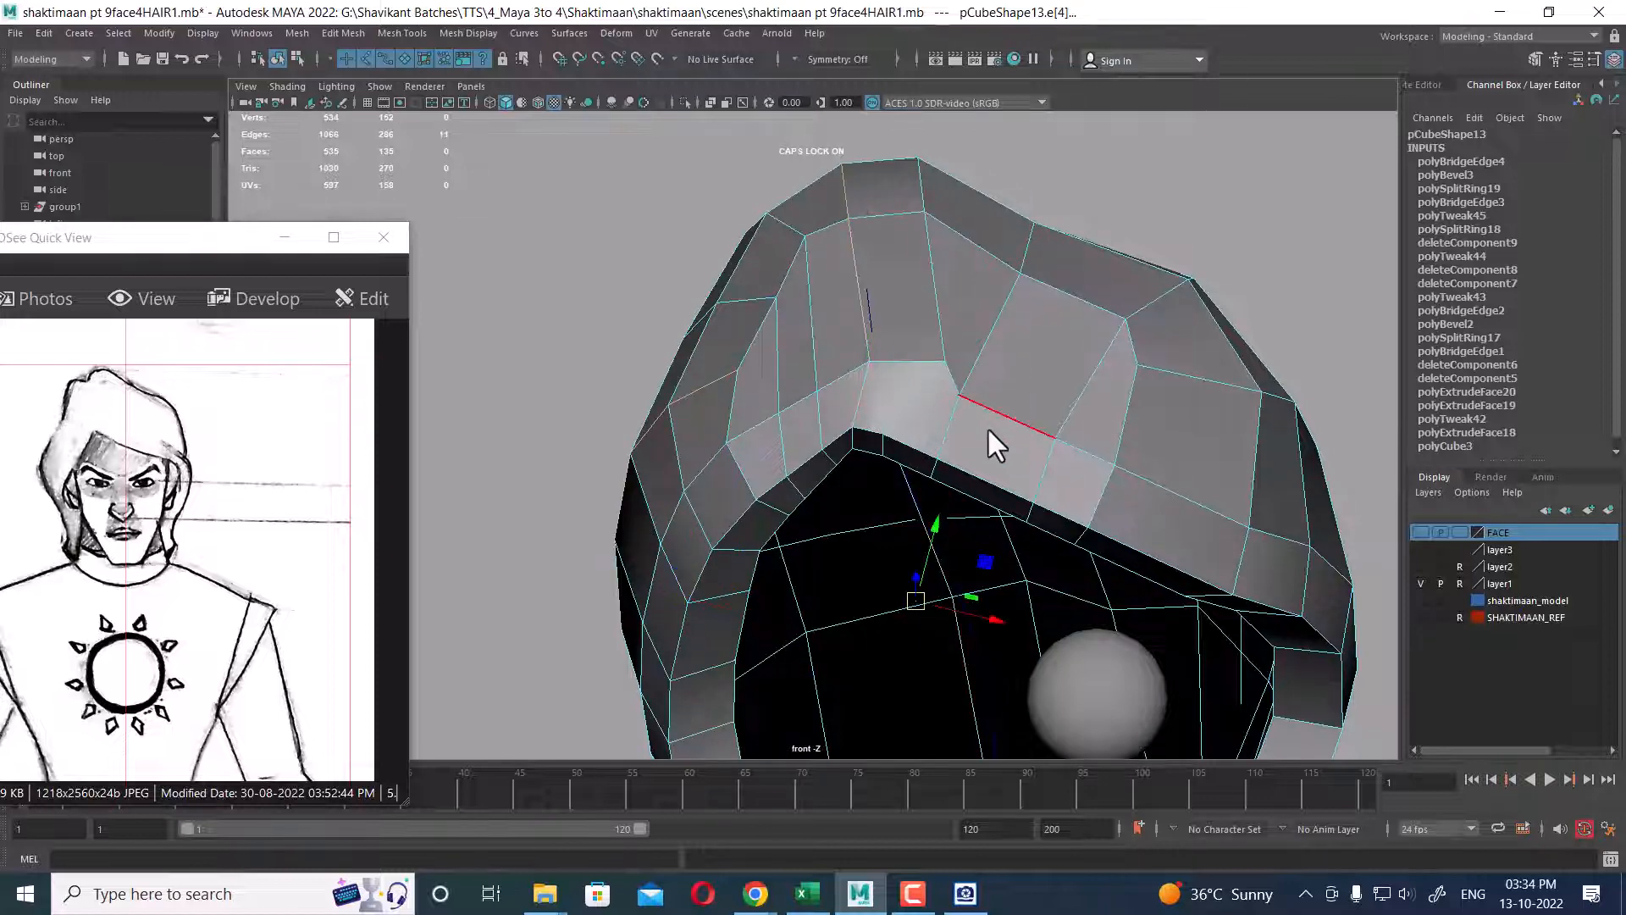
{"action": "left_click_drag", "start_coordinate": [988, 426], "coordinate": [884, 360], "text": "alt"}
{"action": "left_click_drag", "start_coordinate": [851, 486], "coordinate": [536, 722], "text": "ctrl"}
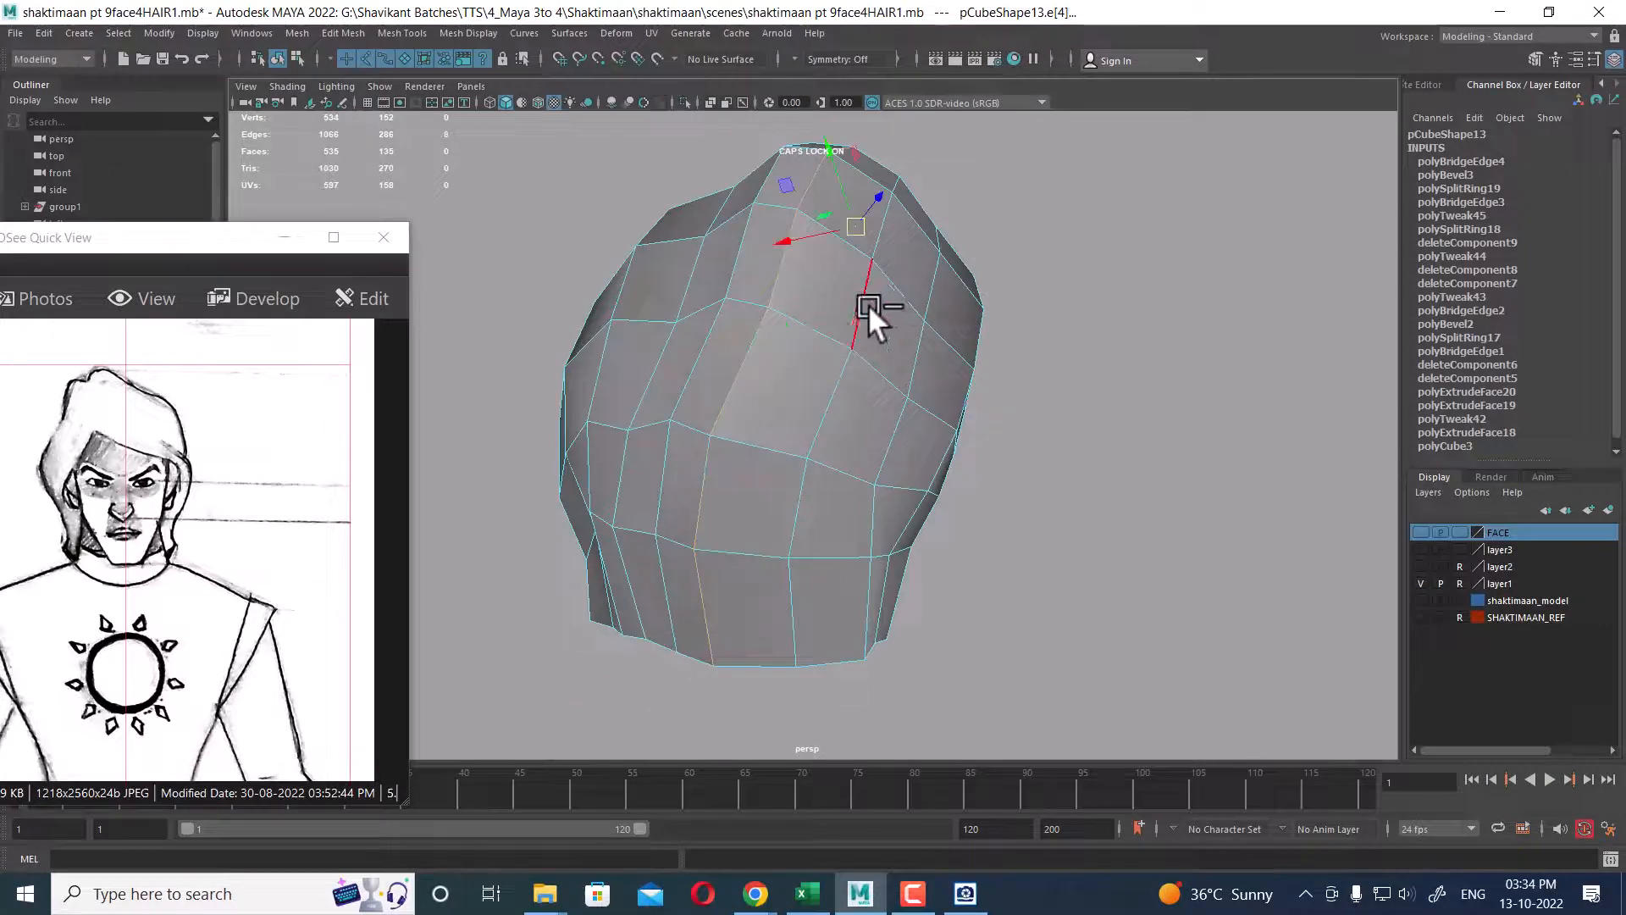
{"action": "left_click_drag", "start_coordinate": [842, 293], "coordinate": [908, 379], "text": "alt"}
{"action": "double_click", "coordinate": [979, 334]}
{"action": "double_click", "coordinate": [859, 384], "text": "shift"}
{"action": "key", "text": "ctrl+e"}
{"action": "left_click_drag", "start_coordinate": [1098, 363], "coordinate": [831, 336], "text": "alt"}
- Display the full-body turnaround reference drawing in the ACDSee image viewer
{"action": "left_click", "coordinate": [326, 558]}
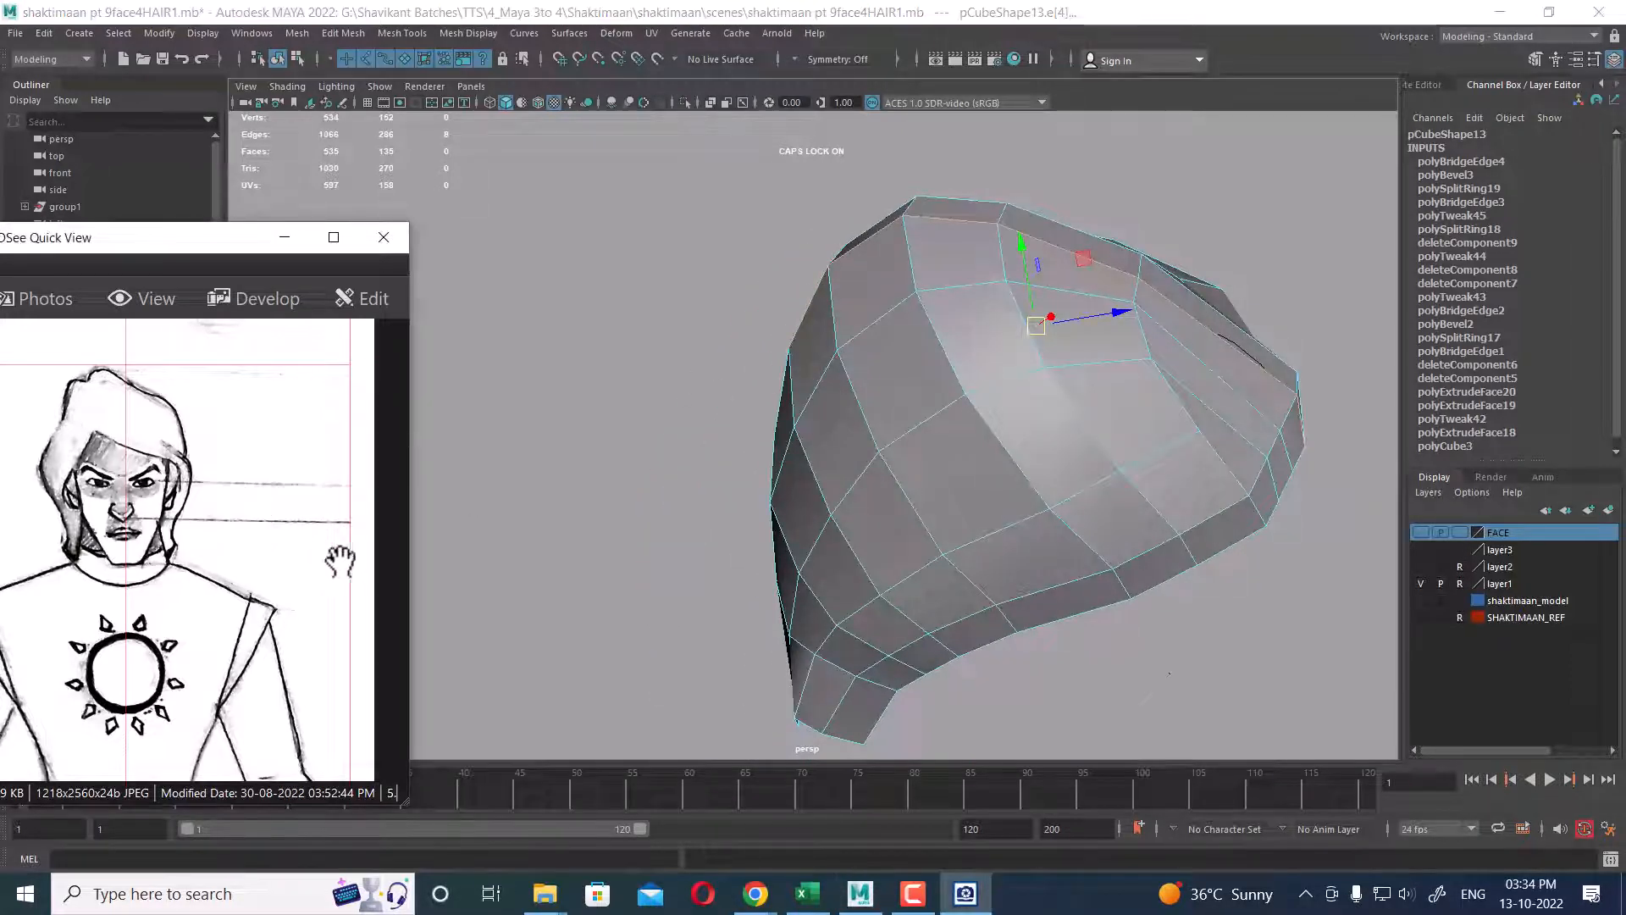
{"action": "scroll", "coordinate": [193, 559], "scroll_direction": "down", "scroll_amount": 1}
{"action": "scroll", "coordinate": [181, 566], "scroll_direction": "up", "scroll_amount": 2}
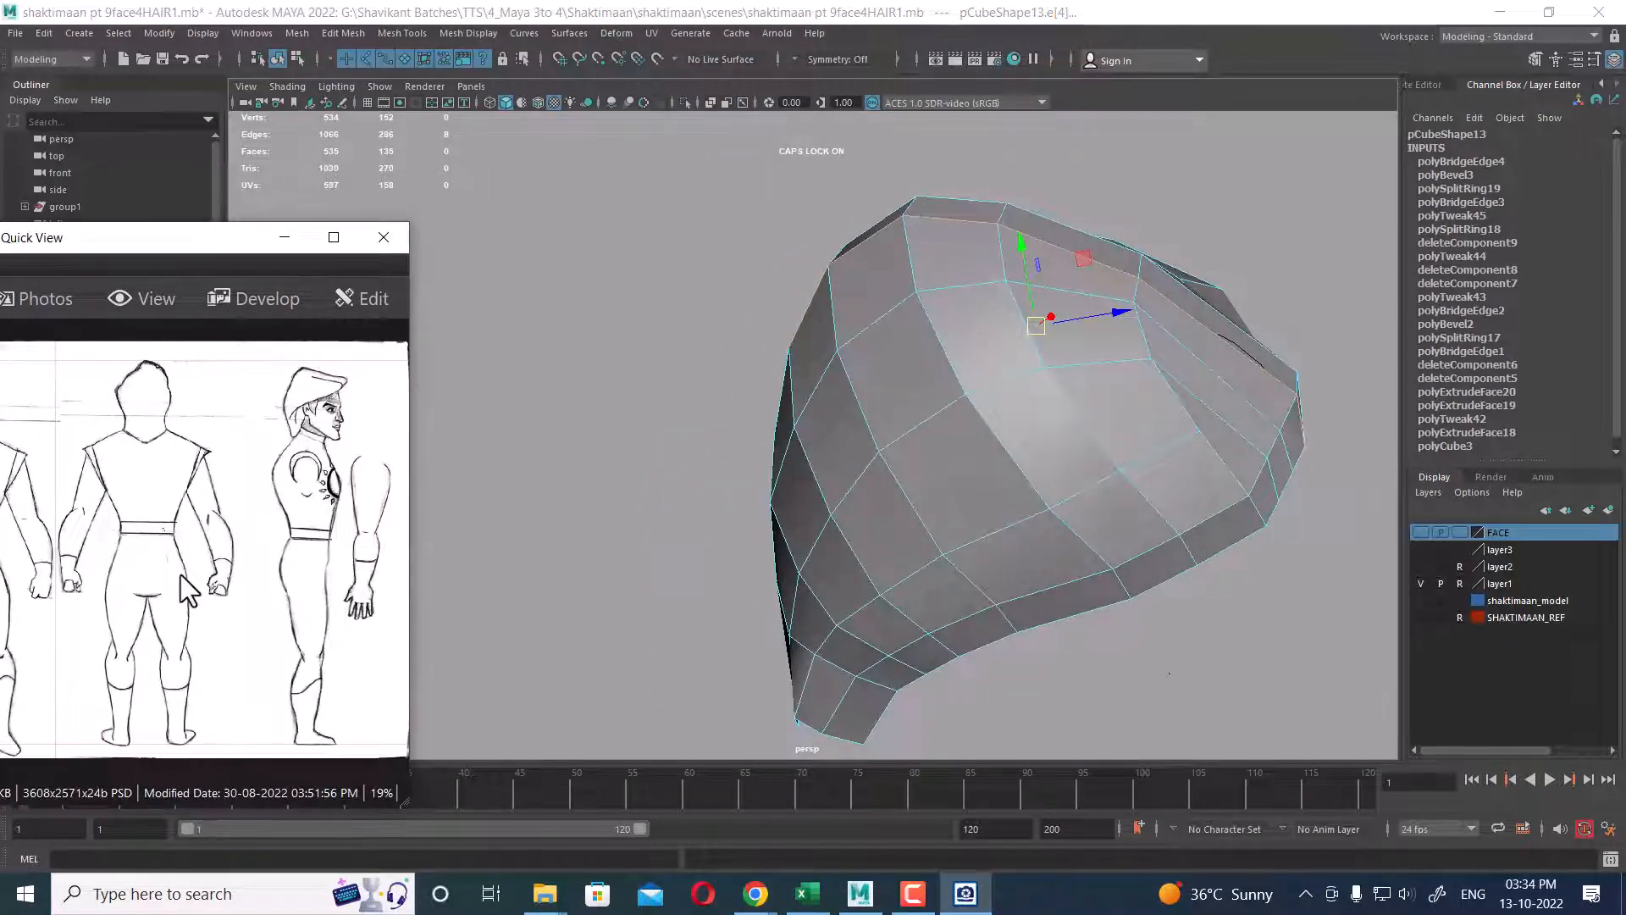
- Bevel the selected parting edges of the hair mesh with 2 segments
{"action": "left_click_drag", "start_coordinate": [1064, 318], "coordinate": [1031, 312], "text": "alt"}
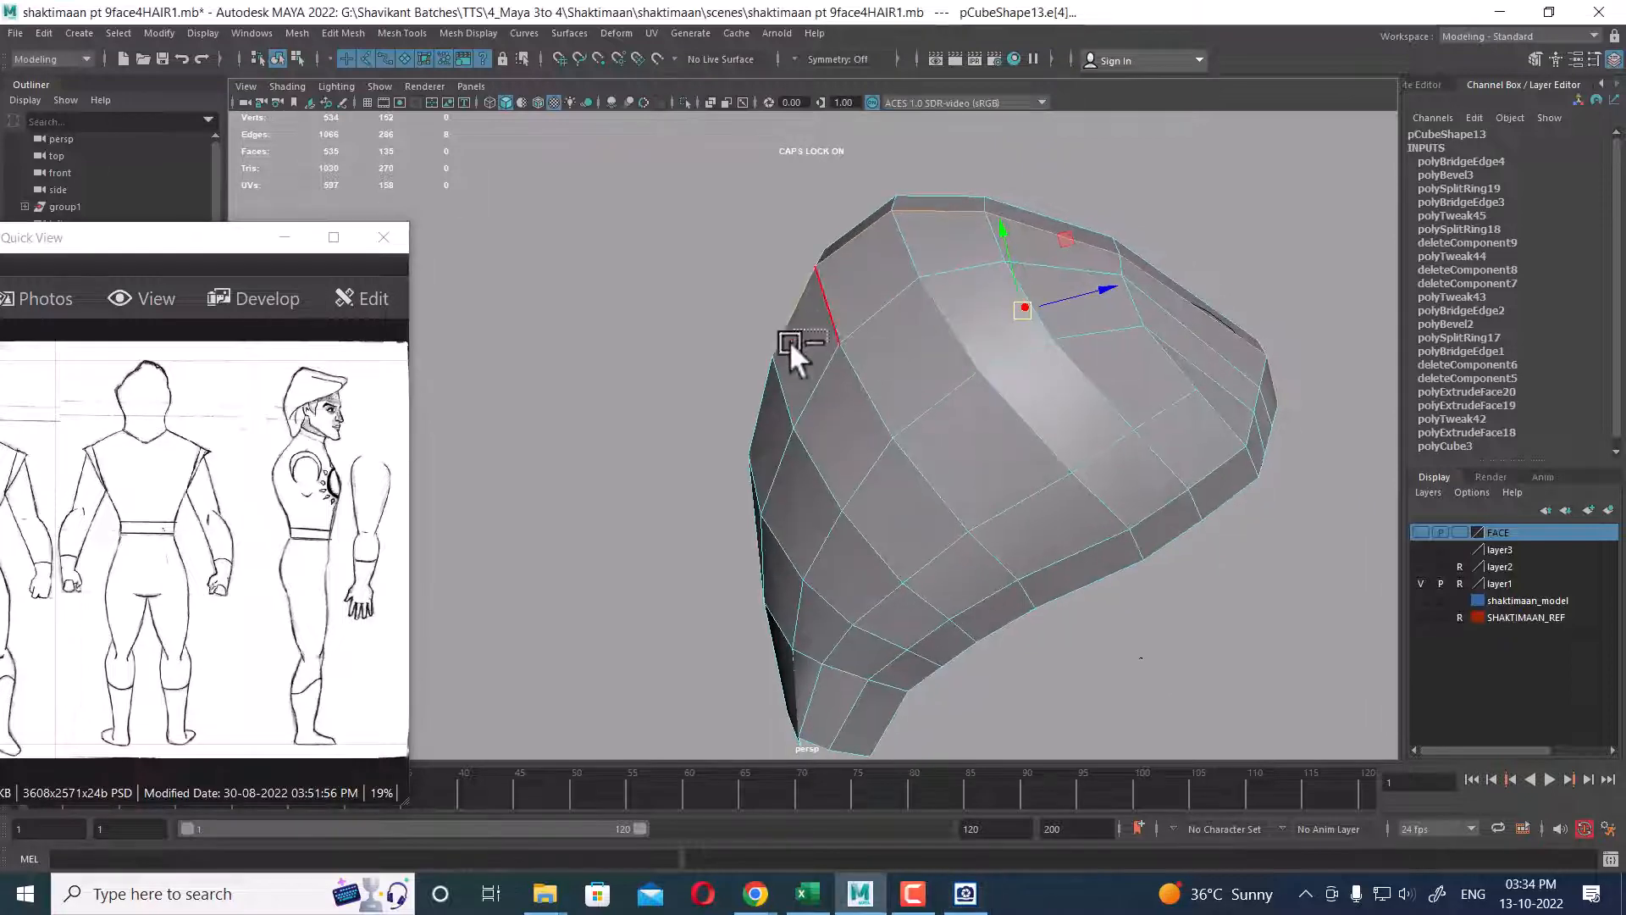
{"action": "right_click_drag", "start_coordinate": [929, 276], "coordinate": [986, 276], "text": "shift"}
{"action": "left_click_drag", "start_coordinate": [986, 276], "coordinate": [932, 343], "text": "alt"}
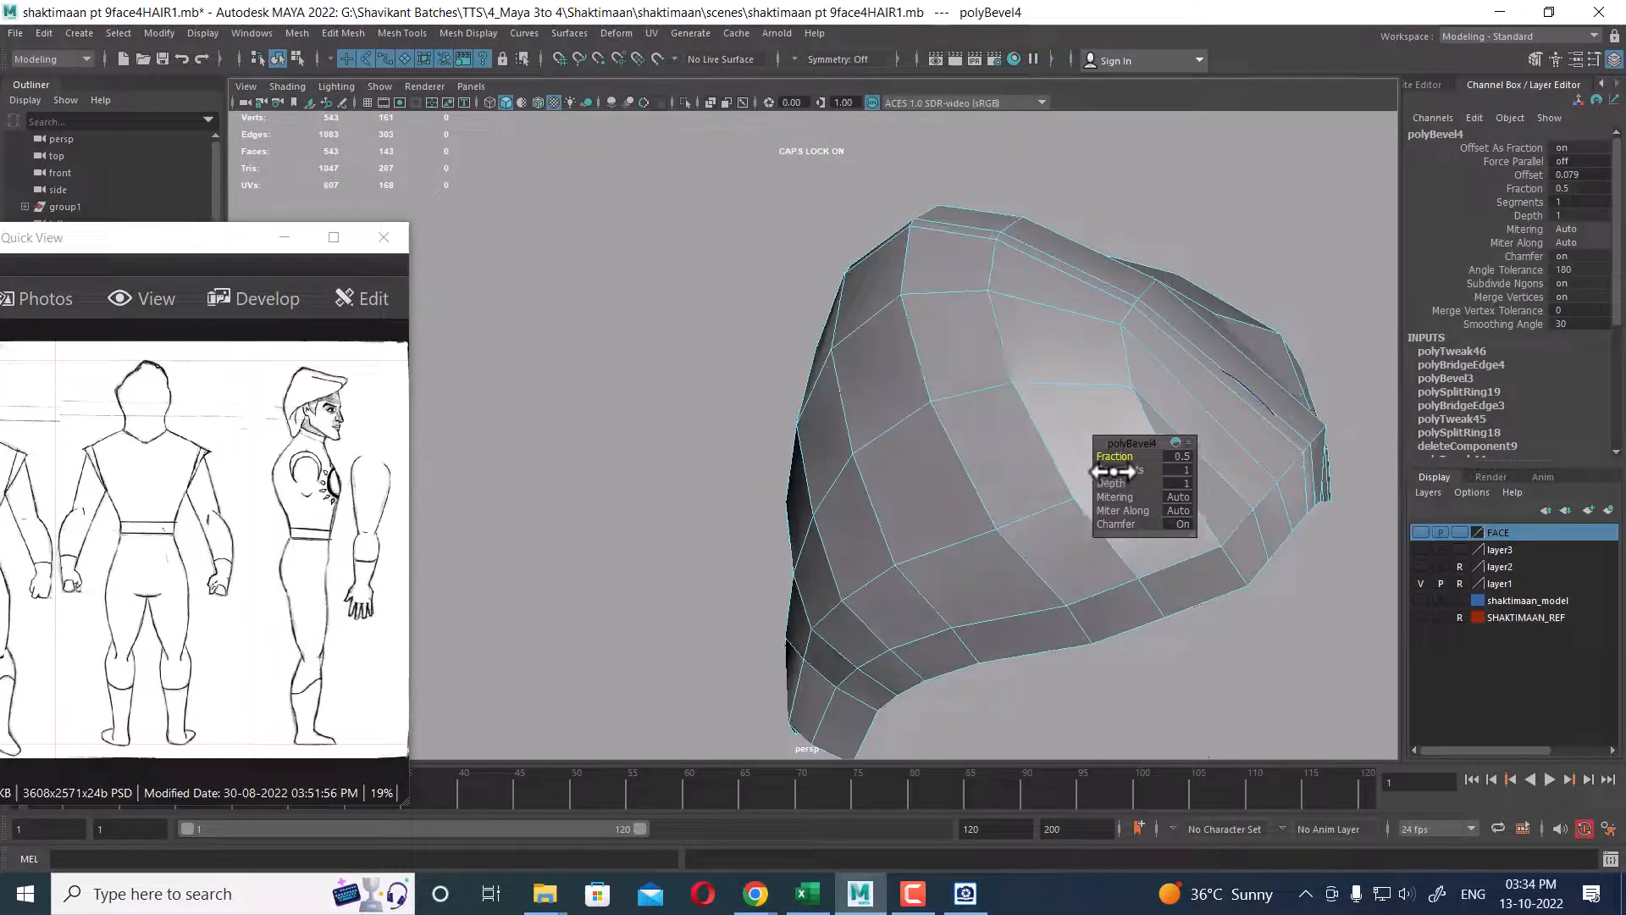
{"action": "left_click_drag", "start_coordinate": [1113, 471], "coordinate": [1121, 469]}
{"action": "left_click_drag", "start_coordinate": [1072, 401], "coordinate": [962, 382], "text": "alt"}
{"action": "middle_click_drag", "start_coordinate": [962, 381], "coordinate": [842, 323], "text": "alt"}
{"action": "right_click_drag", "start_coordinate": [842, 322], "coordinate": [921, 416], "text": "alt"}
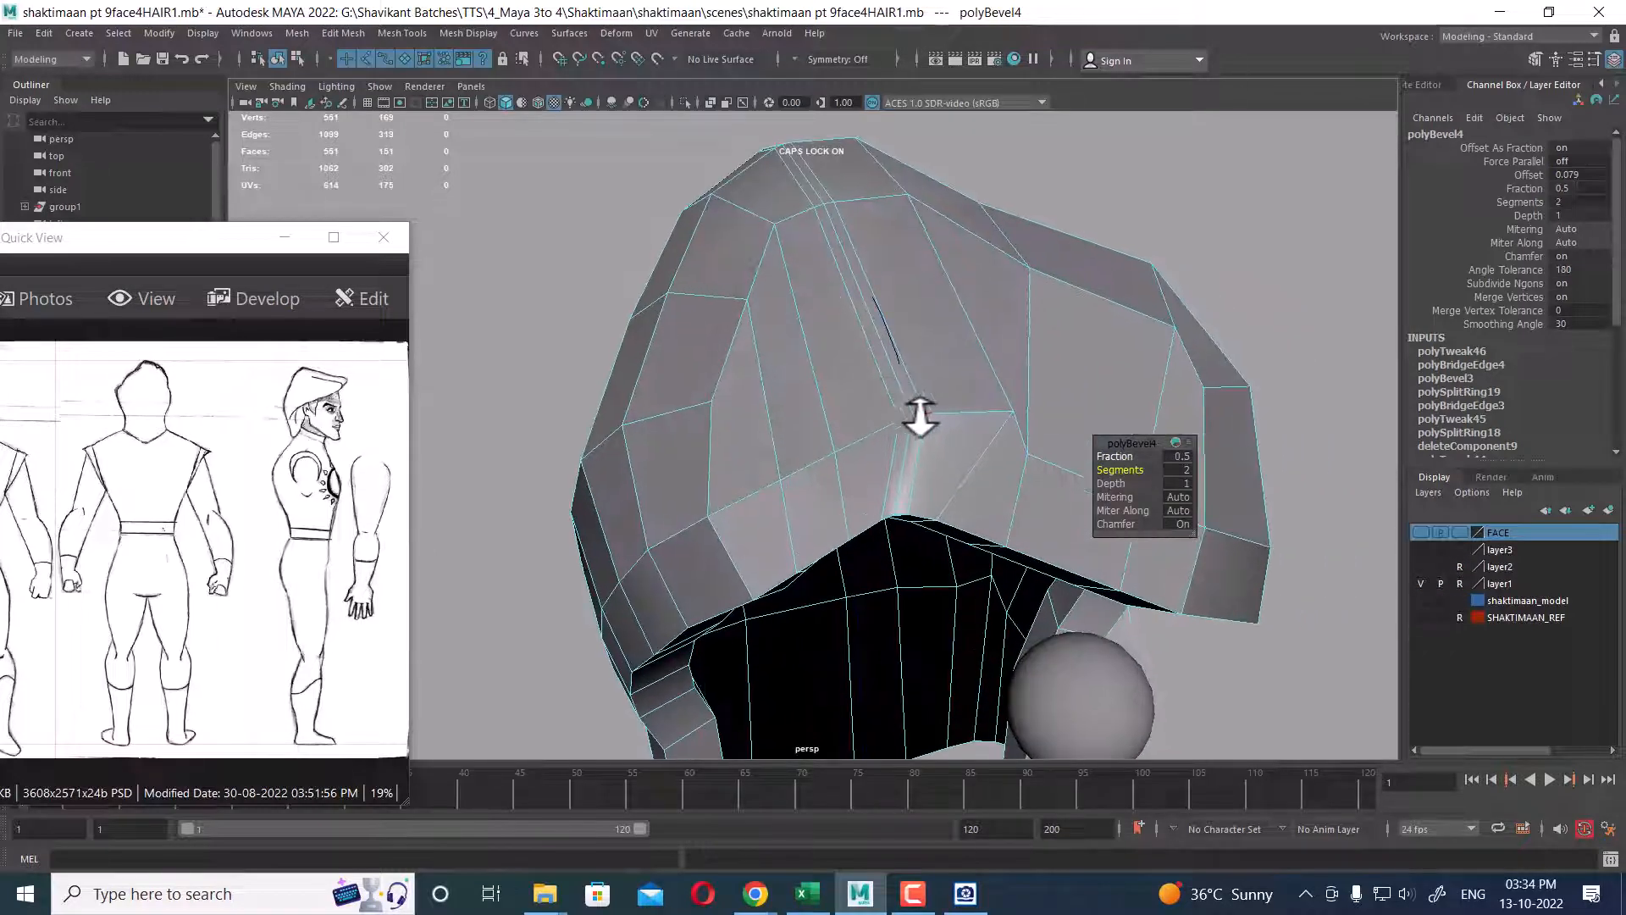
- Select the middle edge loop of the beveled parting, leaving out the stray edges where the bevel ends
{"action": "double_click", "coordinate": [902, 399]}
{"action": "left_click_drag", "start_coordinate": [900, 398], "coordinate": [1097, 478], "text": "alt"}
{"action": "left_click_drag", "start_coordinate": [833, 484], "coordinate": [1000, 462], "text": "alt"}
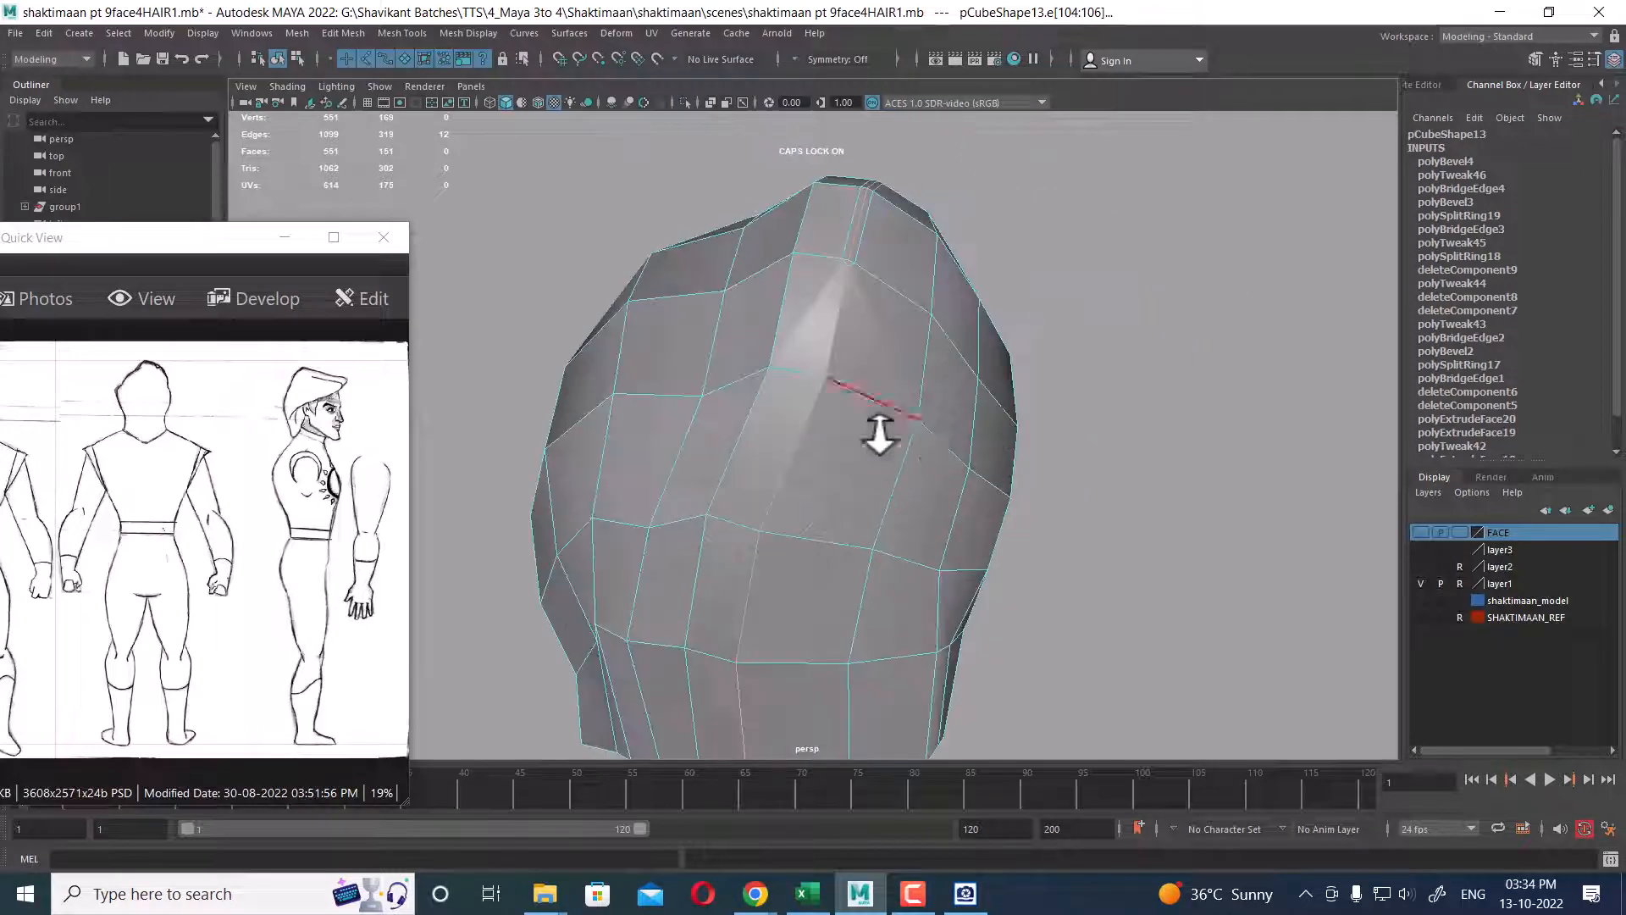
{"action": "double_click", "coordinate": [928, 360]}
{"action": "left_click_drag", "start_coordinate": [928, 360], "coordinate": [784, 461], "text": "alt"}
{"action": "right_click_drag", "start_coordinate": [784, 461], "coordinate": [770, 320], "text": "alt"}
{"action": "middle_click_drag", "start_coordinate": [770, 319], "coordinate": [872, 506], "text": "alt"}
{"action": "right_click_drag", "start_coordinate": [873, 506], "coordinate": [771, 373], "text": "alt"}
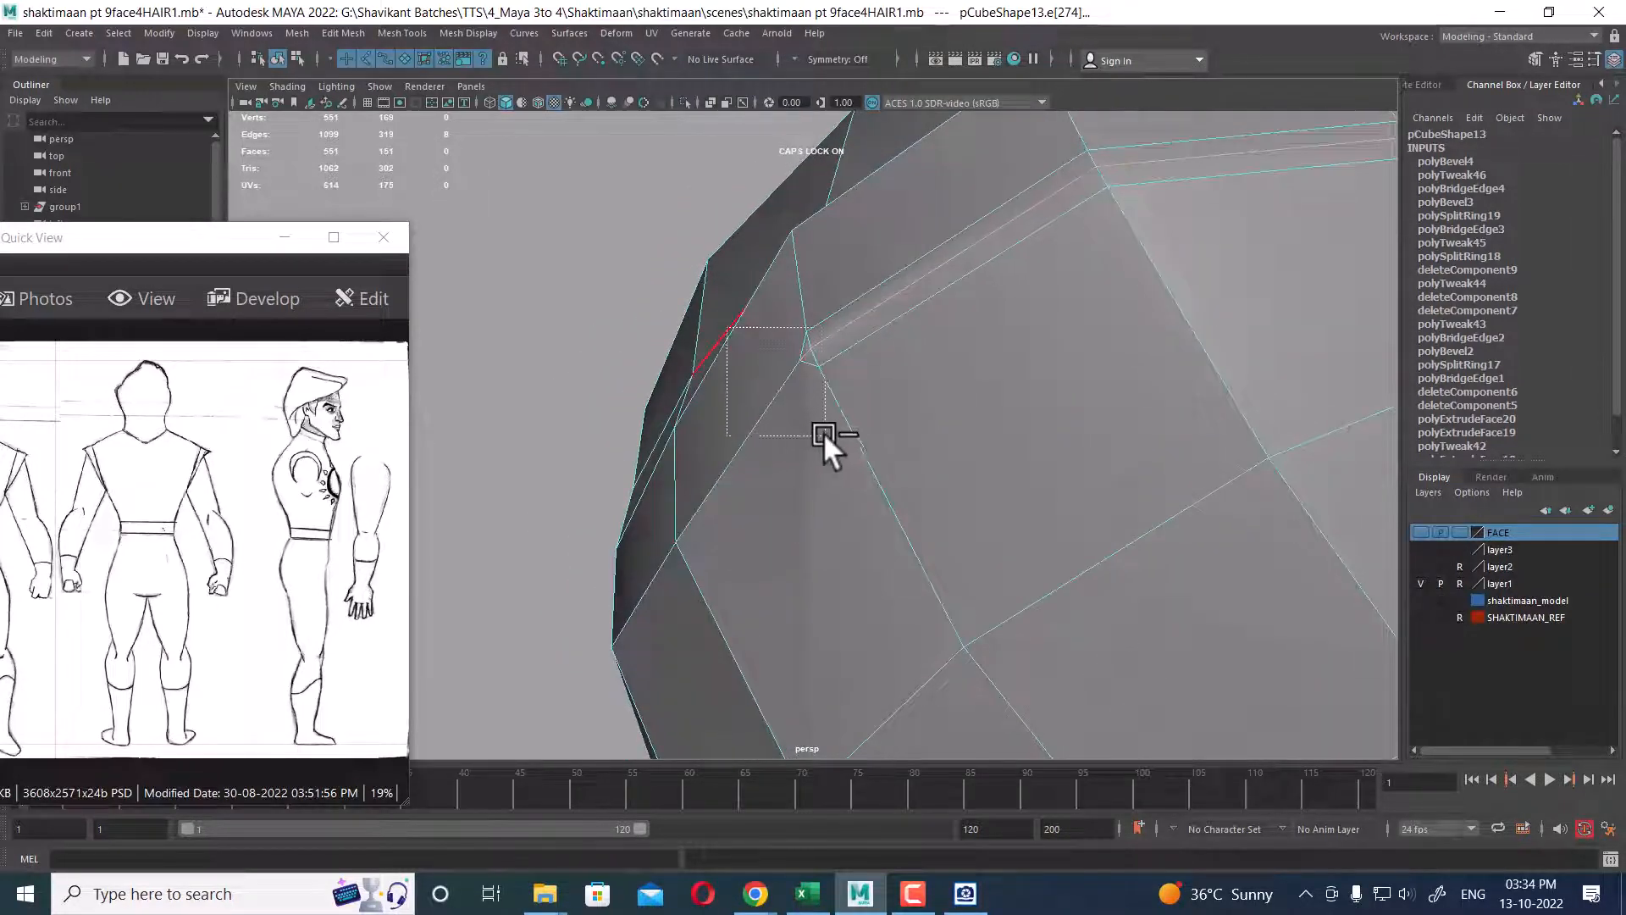
{"action": "left_click_drag", "start_coordinate": [823, 432], "coordinate": [882, 435], "text": "ctrl+alt"}
{"action": "middle_click_drag", "start_coordinate": [881, 436], "coordinate": [862, 439], "text": "alt"}
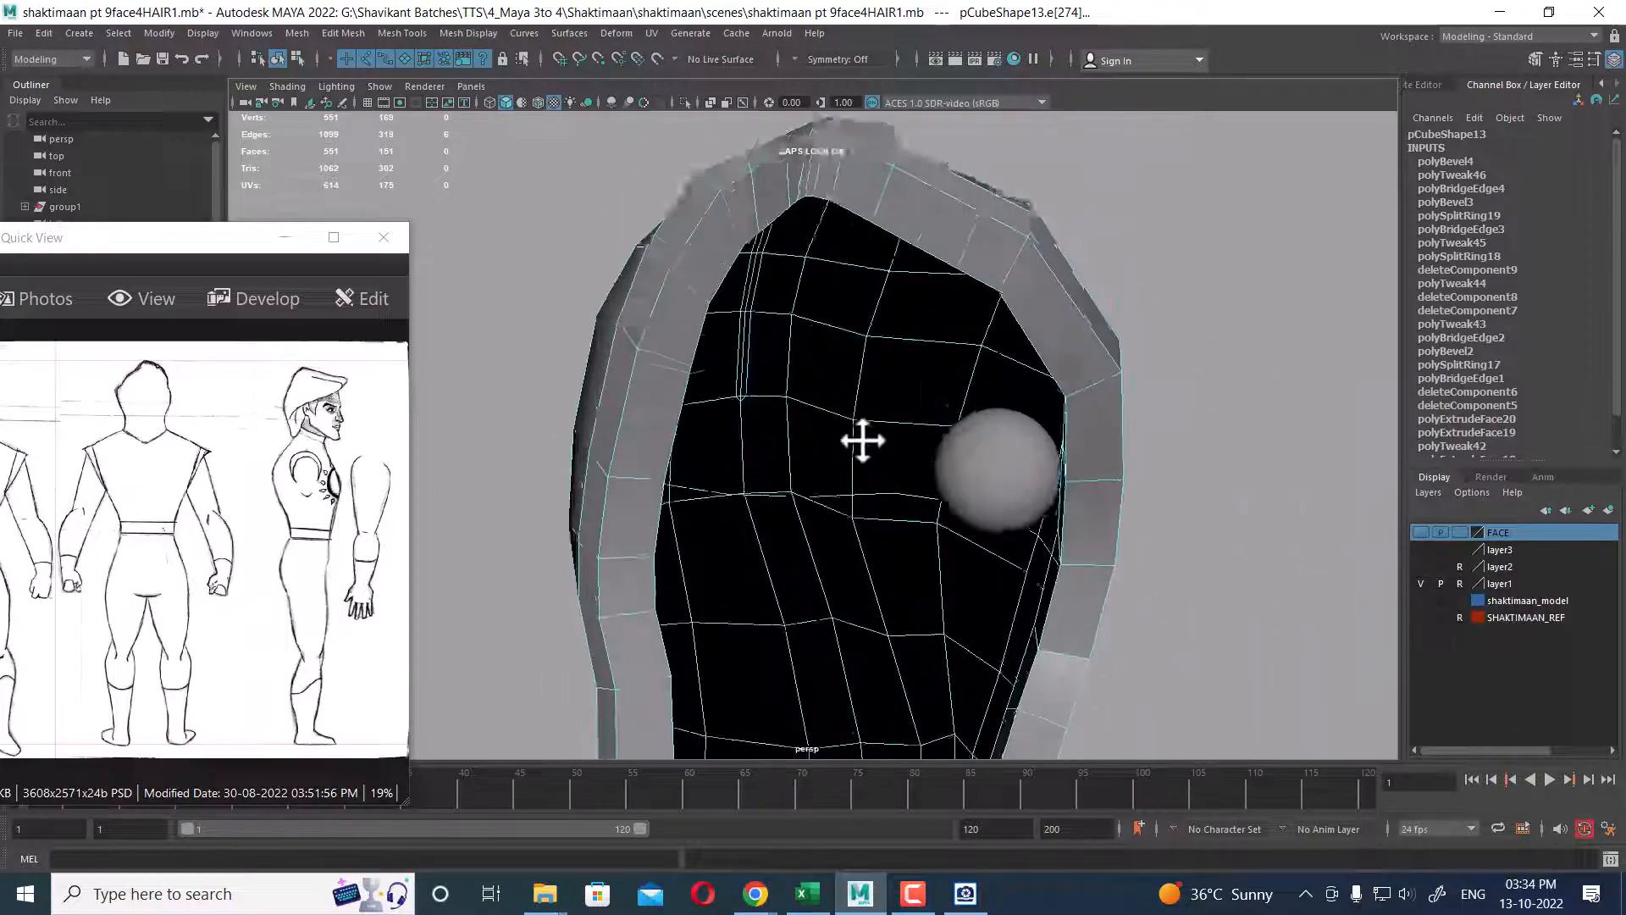
{"action": "right_click_drag", "start_coordinate": [863, 439], "coordinate": [962, 508], "text": "alt"}
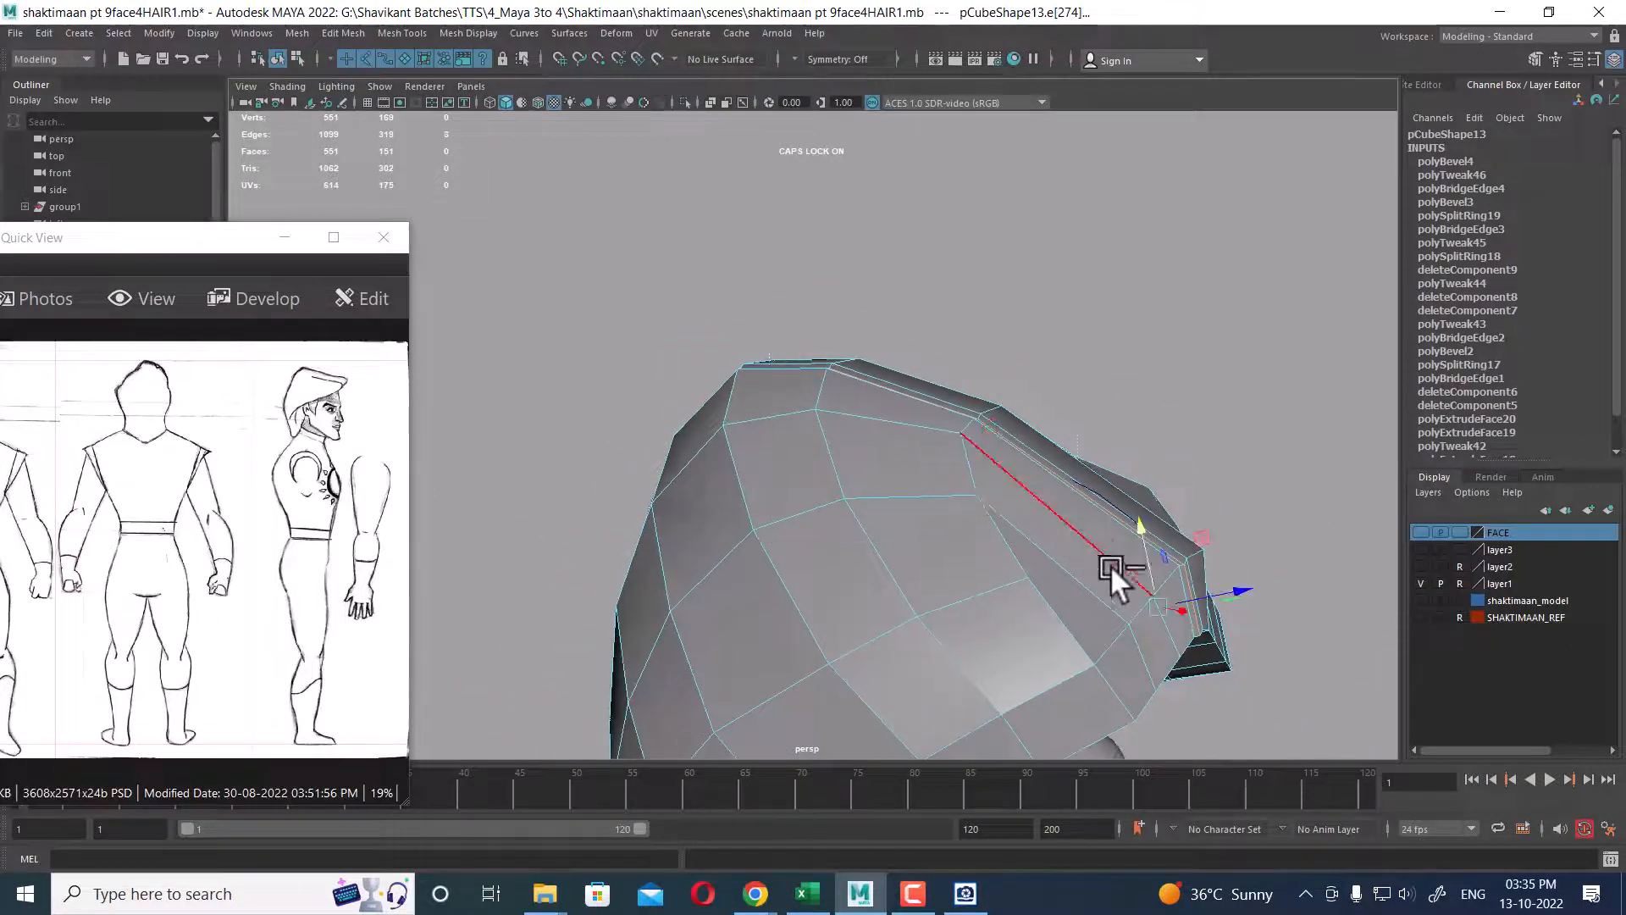
{"action": "left_click_drag", "start_coordinate": [1110, 566], "coordinate": [853, 271], "text": "alt"}
{"action": "left_click", "coordinate": [1114, 591]}
- Turn on smooth mesh preview for the hair and select it as a whole object in the four-view layout
{"action": "key", "text": "3"}
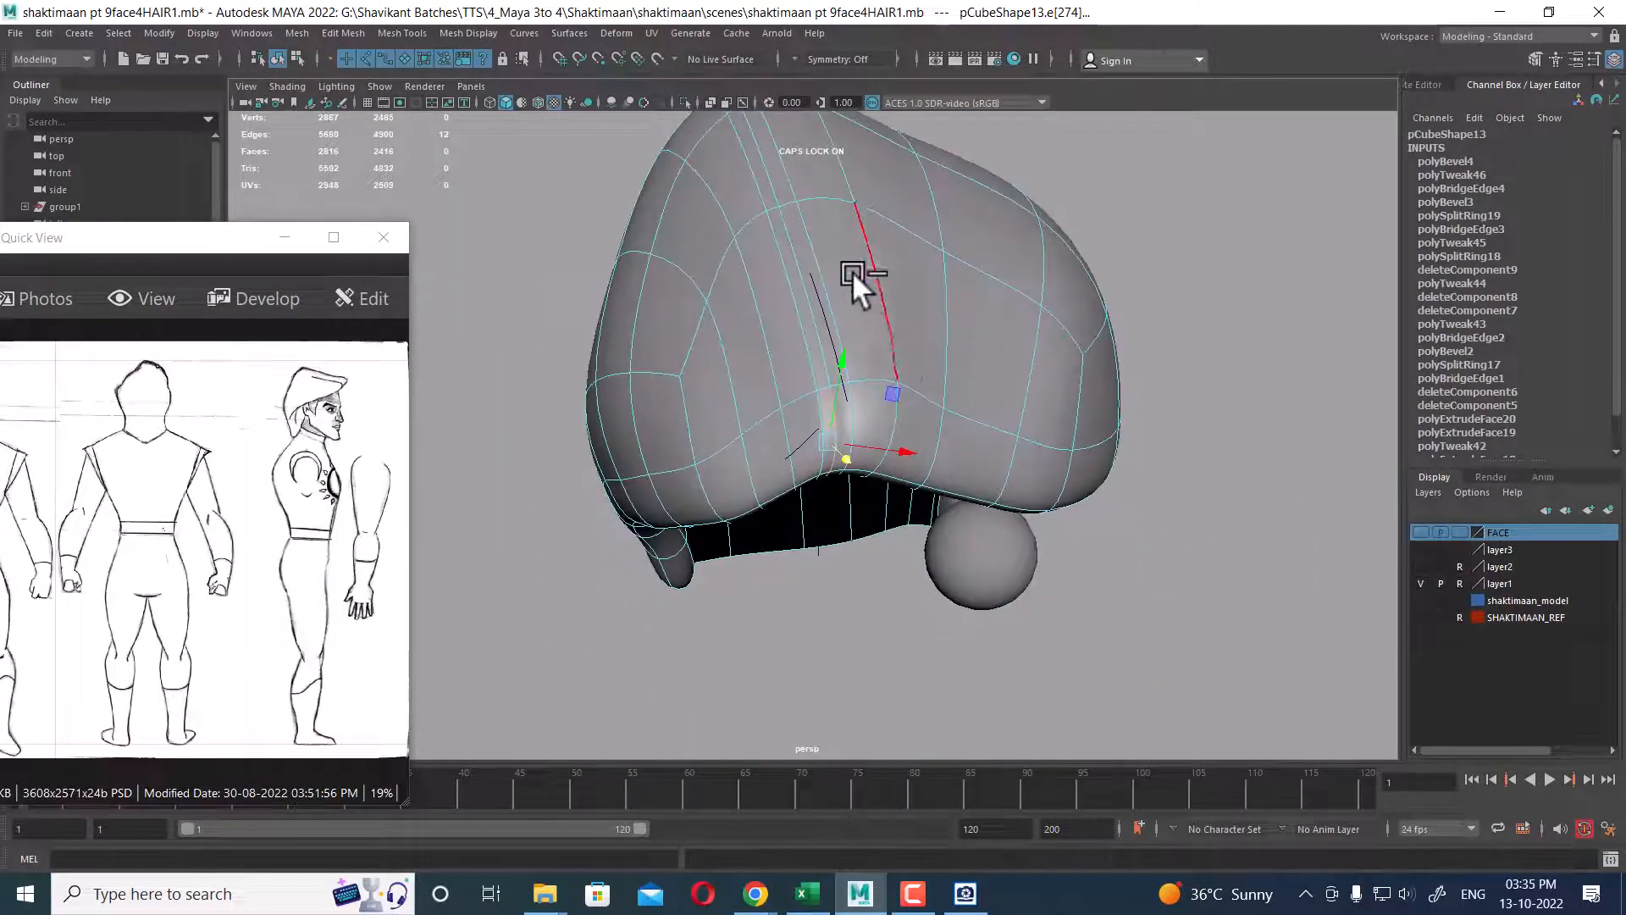
{"action": "right_click_drag", "start_coordinate": [817, 271], "coordinate": [966, 219]}
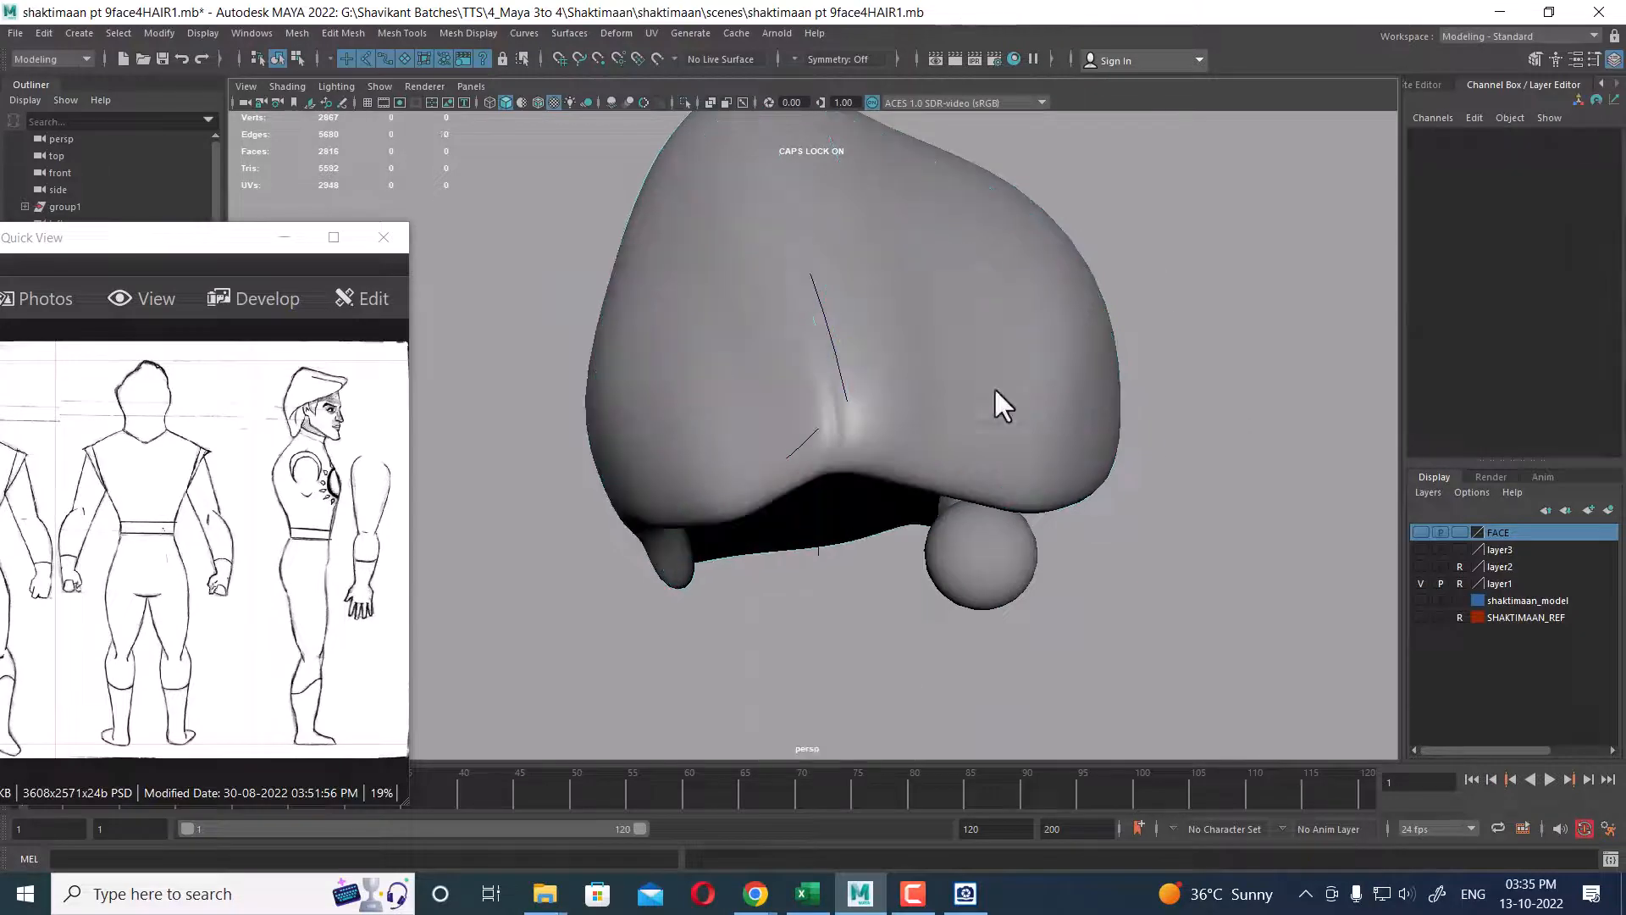
{"action": "left_click_drag", "start_coordinate": [993, 386], "coordinate": [948, 425], "text": "alt"}
{"action": "left_click", "coordinate": [922, 490]}
{"action": "key", "text": "space"}
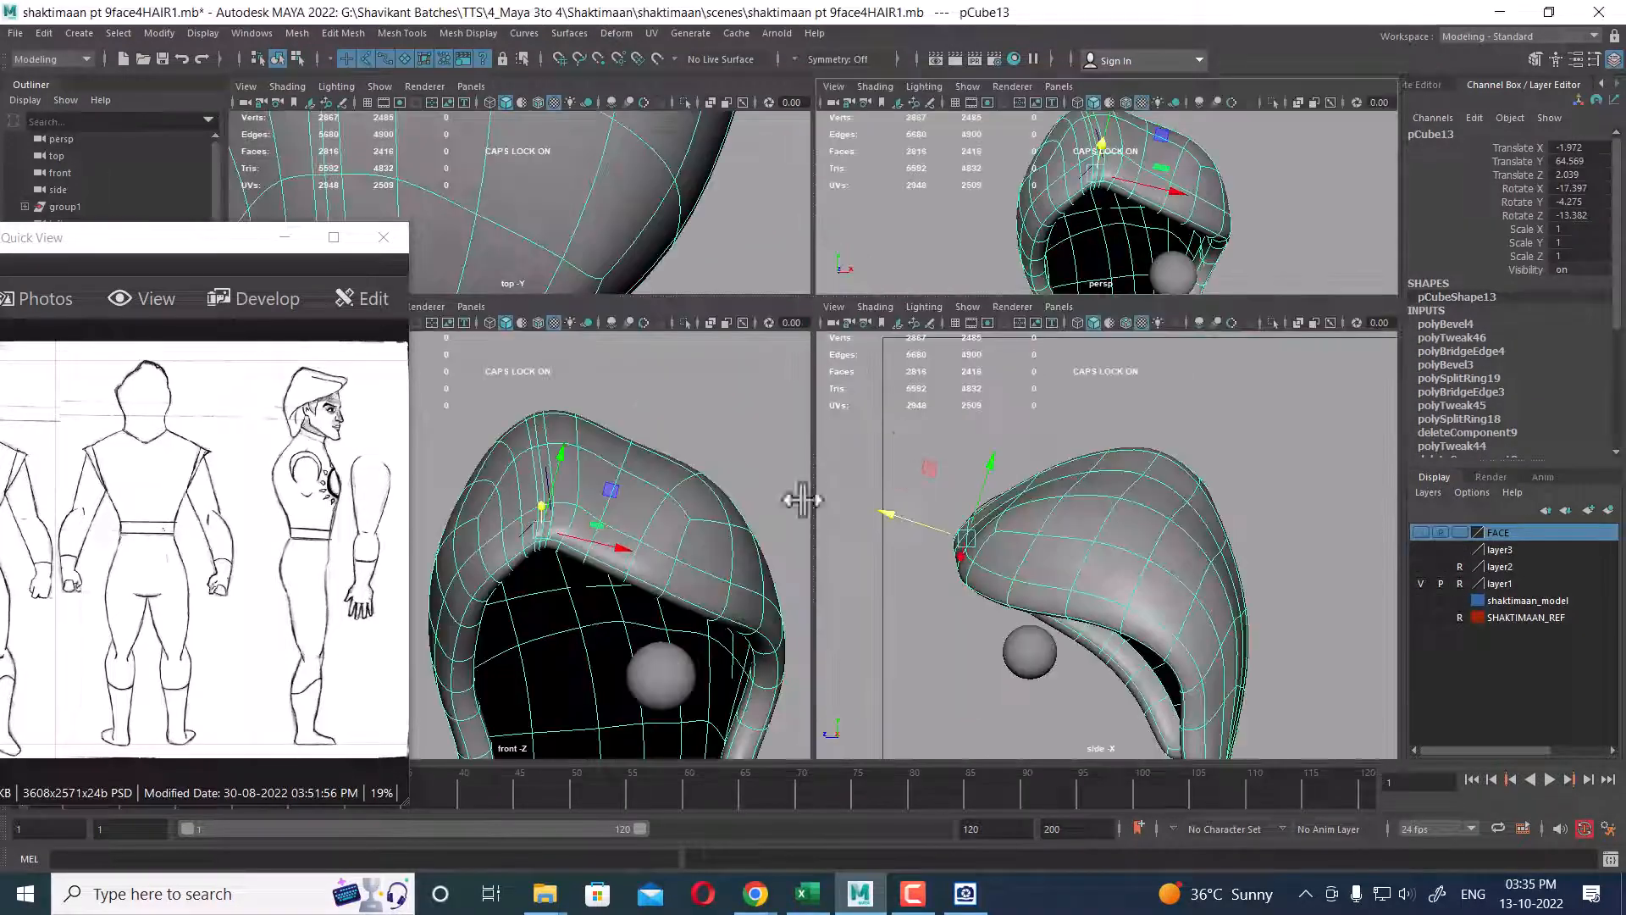
{"action": "middle_click_drag", "start_coordinate": [672, 537], "coordinate": [600, 471], "text": "alt"}
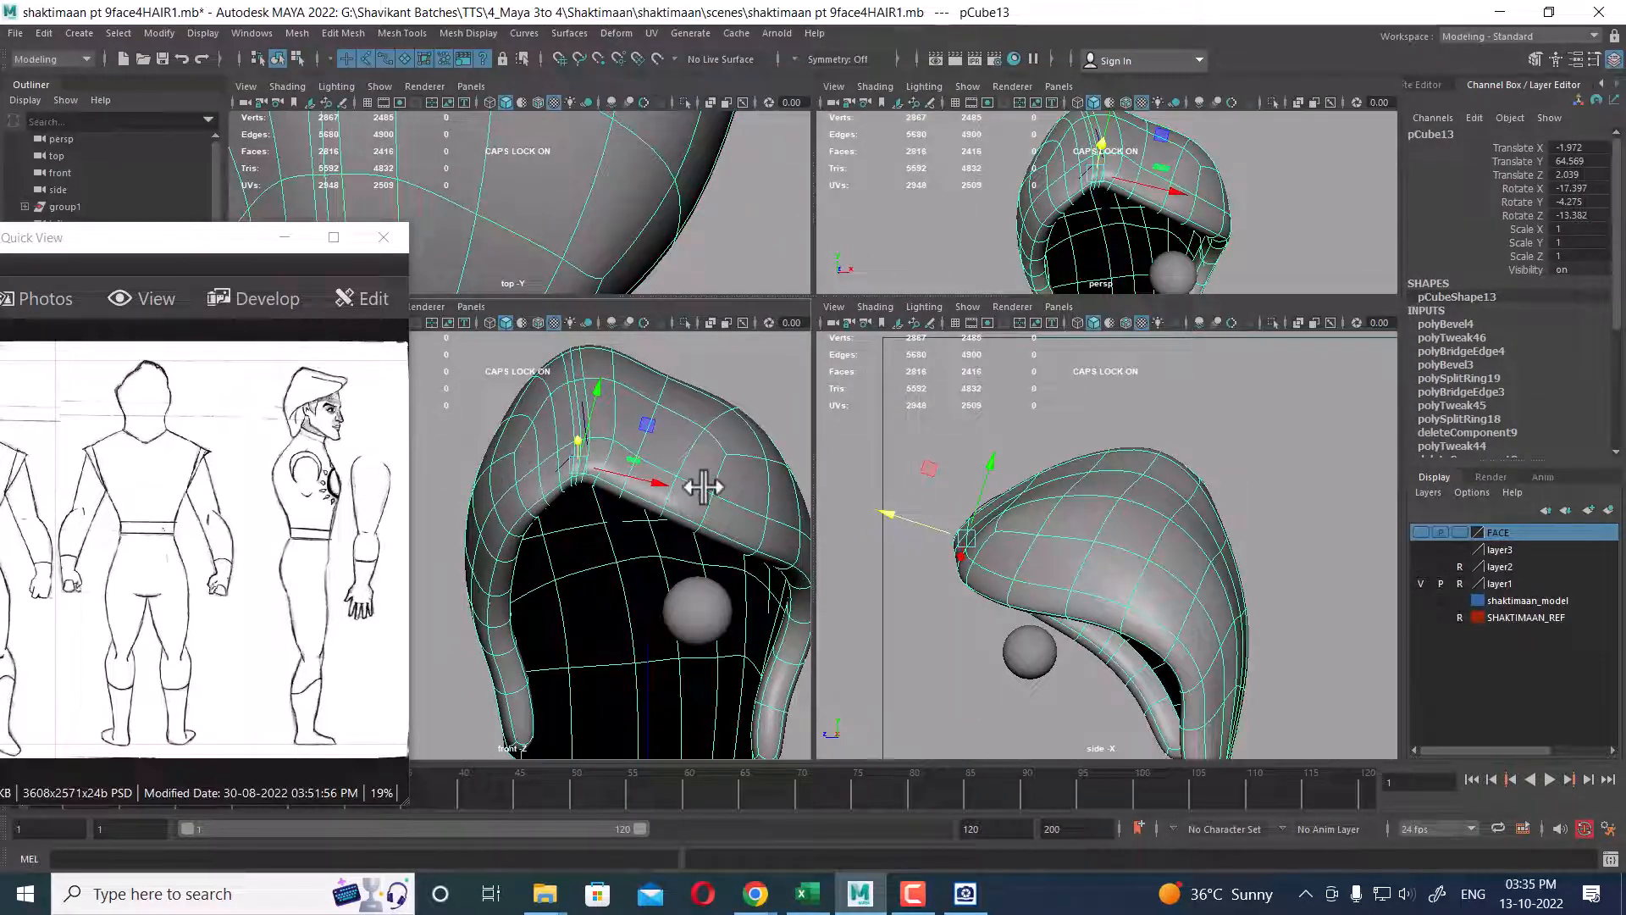
- Enlarge the turnaround reference around the front and back drawings to examine the hair shape
{"action": "left_click", "coordinate": [261, 412]}
{"action": "scroll", "coordinate": [200, 443], "scroll_direction": "up", "scroll_amount": 1}
{"action": "left_click_drag", "start_coordinate": [174, 508], "coordinate": [277, 586]}
{"action": "scroll", "coordinate": [330, 559], "scroll_direction": "up", "scroll_amount": 1}
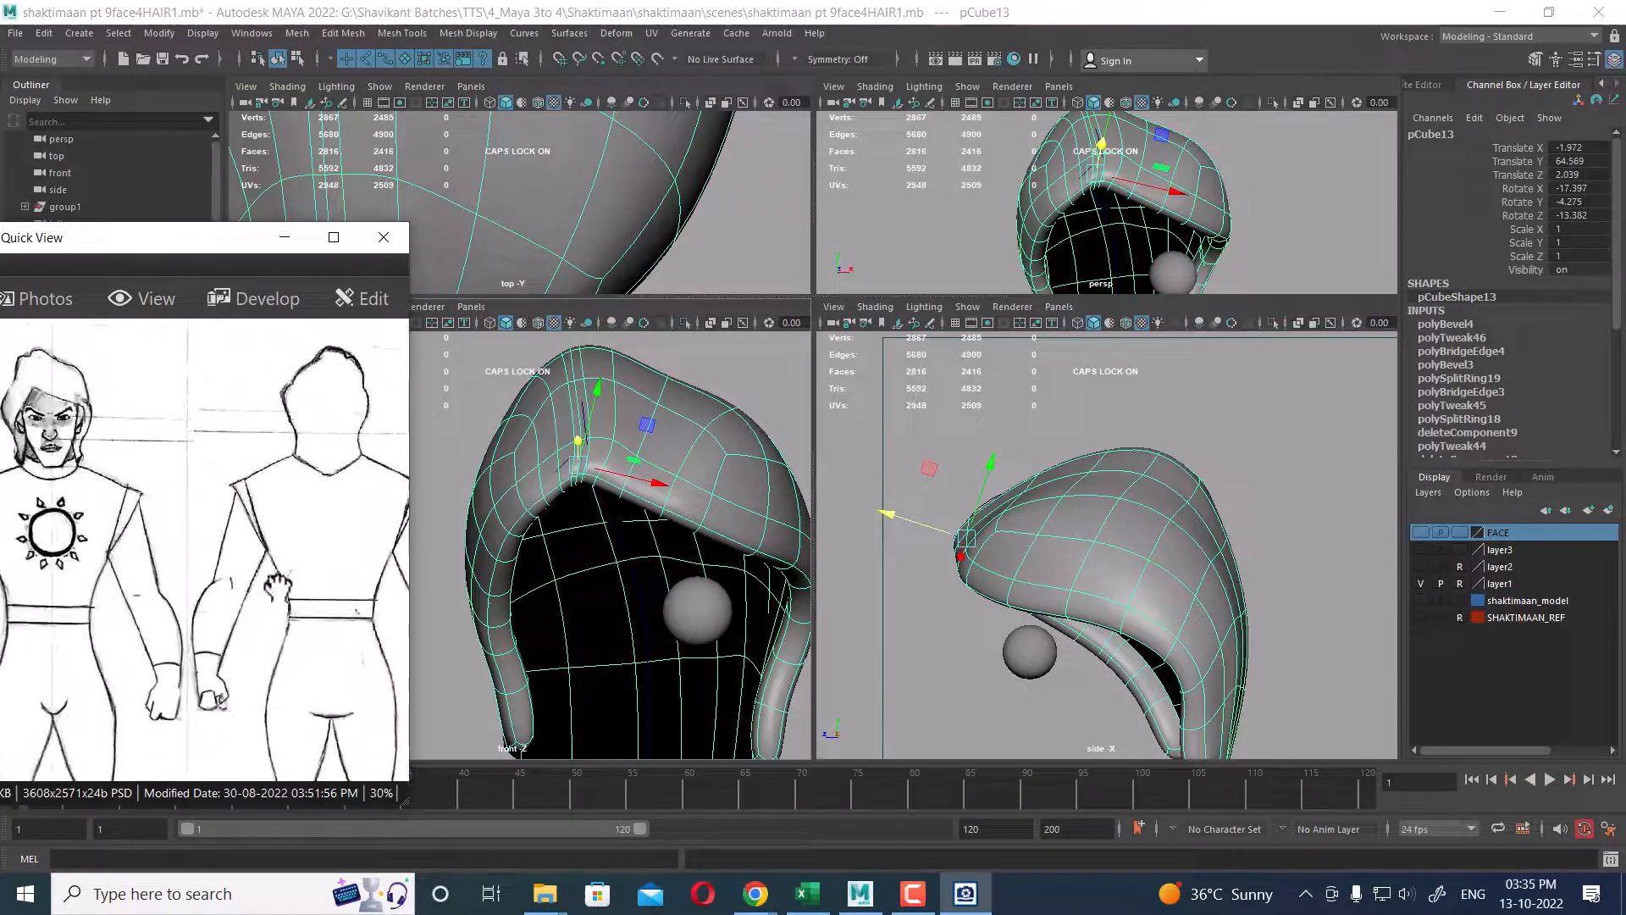
- Enlarge the turnaround reference around the front face drawing and compare its hair outline with the hair mesh
{"action": "scroll", "coordinate": [152, 525], "scroll_direction": "up", "scroll_amount": 1}
{"action": "left_click_drag", "start_coordinate": [138, 520], "coordinate": [415, 716]}
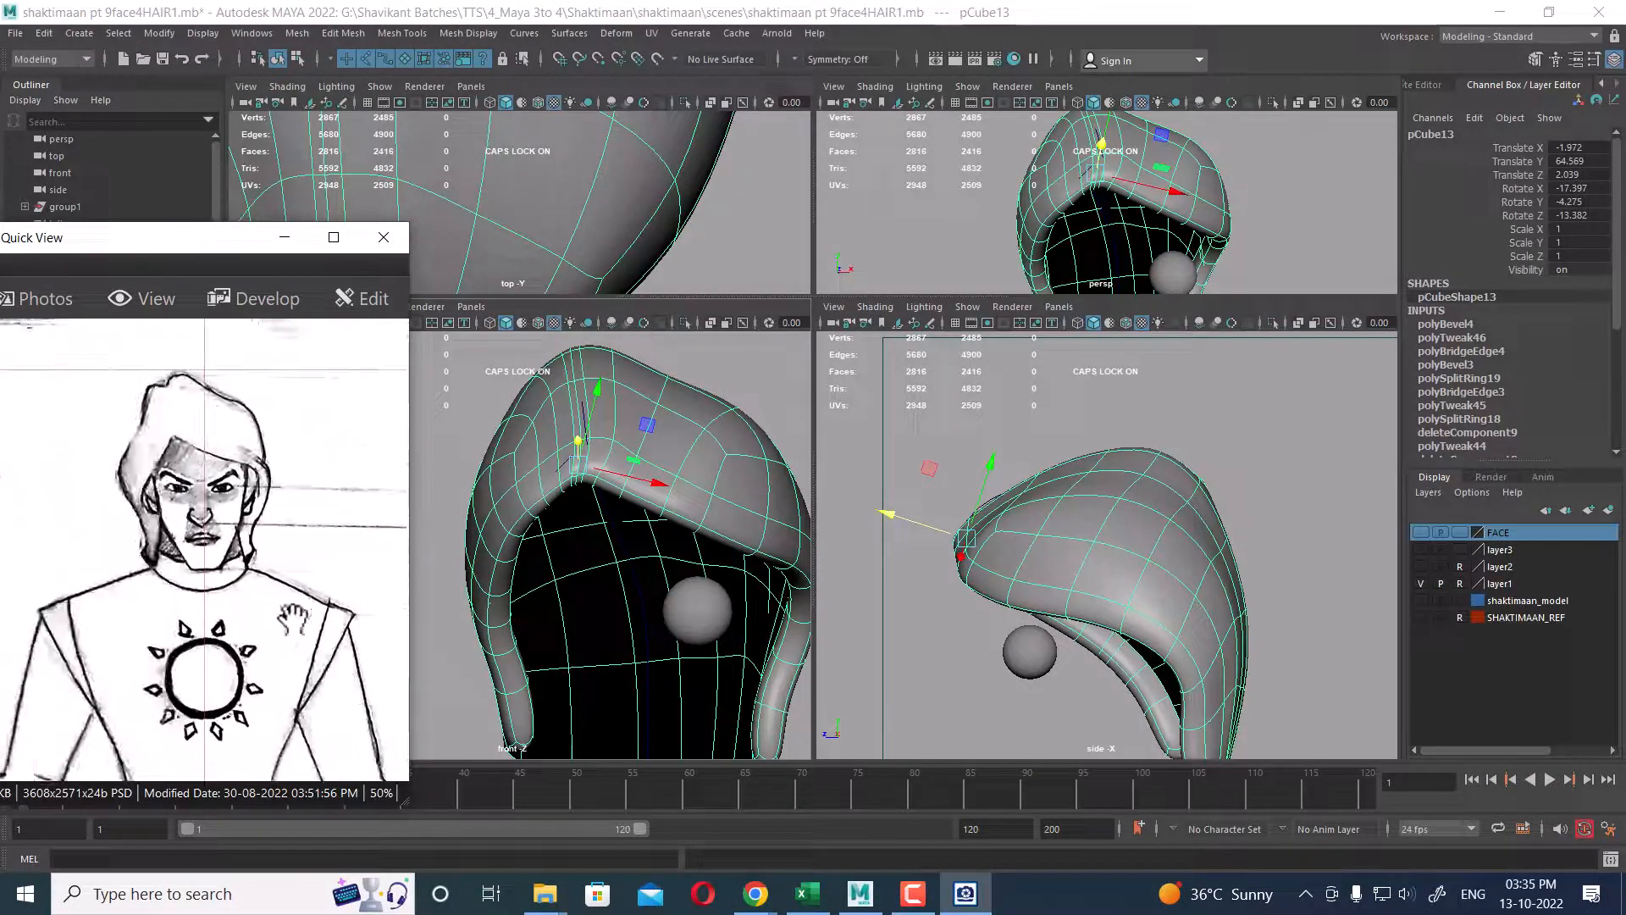
{"action": "scroll", "coordinate": [211, 549], "scroll_direction": "up", "scroll_amount": 1}
{"action": "left_click_drag", "start_coordinate": [211, 548], "coordinate": [289, 616]}
{"action": "right_click_drag", "start_coordinate": [578, 524], "coordinate": [598, 551], "text": "alt"}
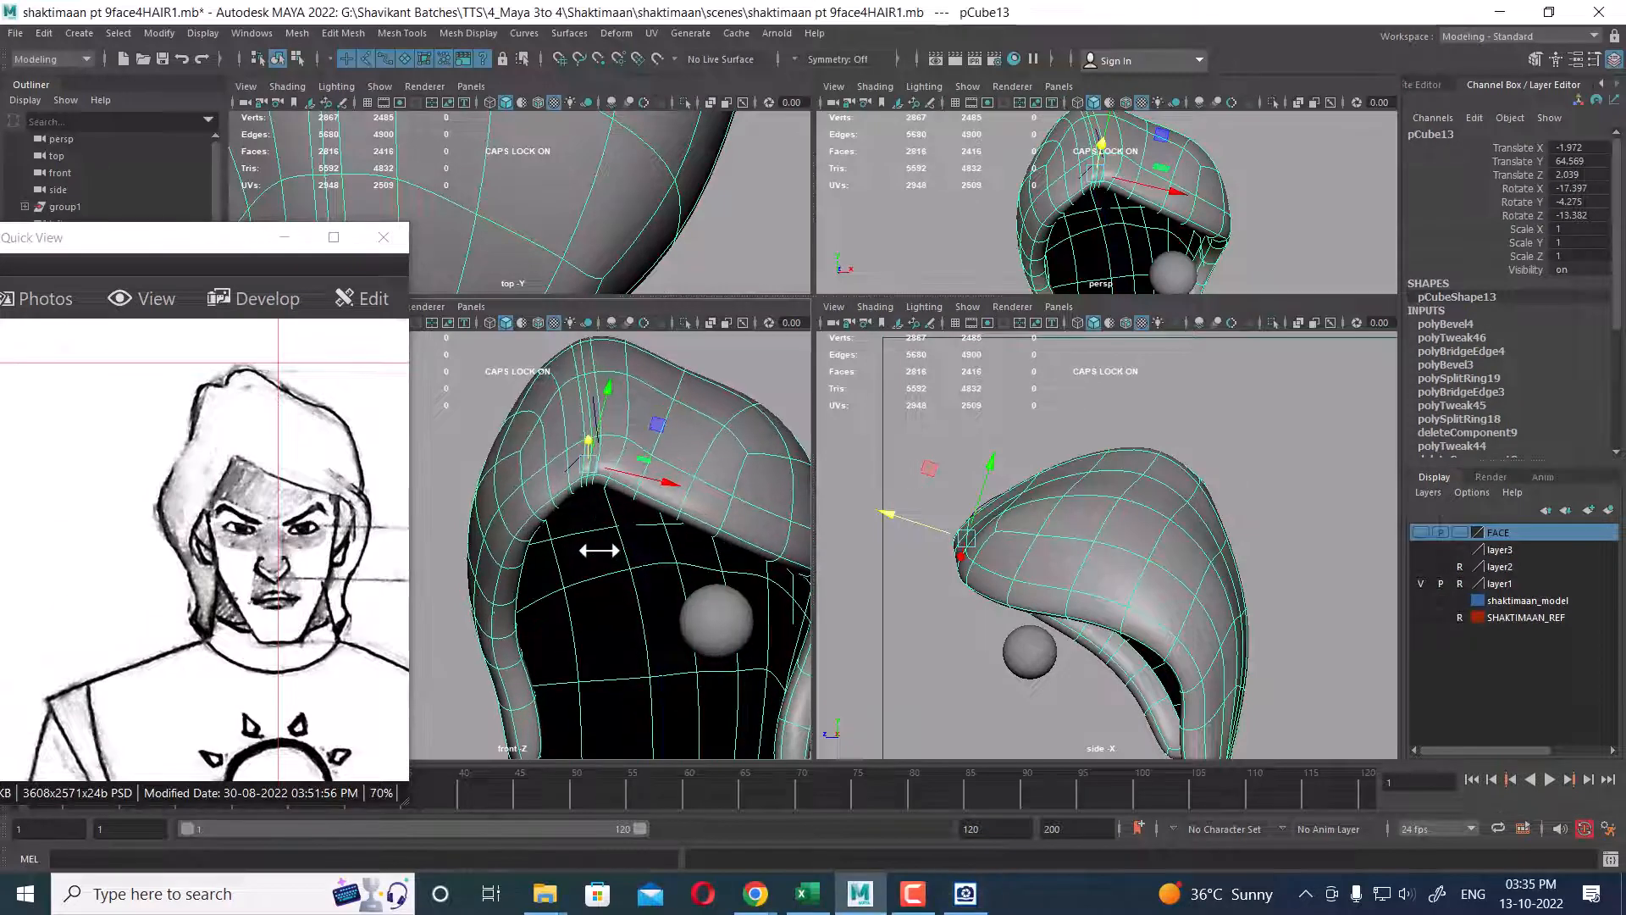
{"action": "mouse_move", "coordinate": [1119, 261]}
{"action": "left_mouse_down", "text": "alt"}
{"action": "mouse_move", "coordinate": [1182, 214]}
{"action": "mouse_move", "coordinate": [1116, 248]}
{"action": "left_mouse_up", "text": "alt"}
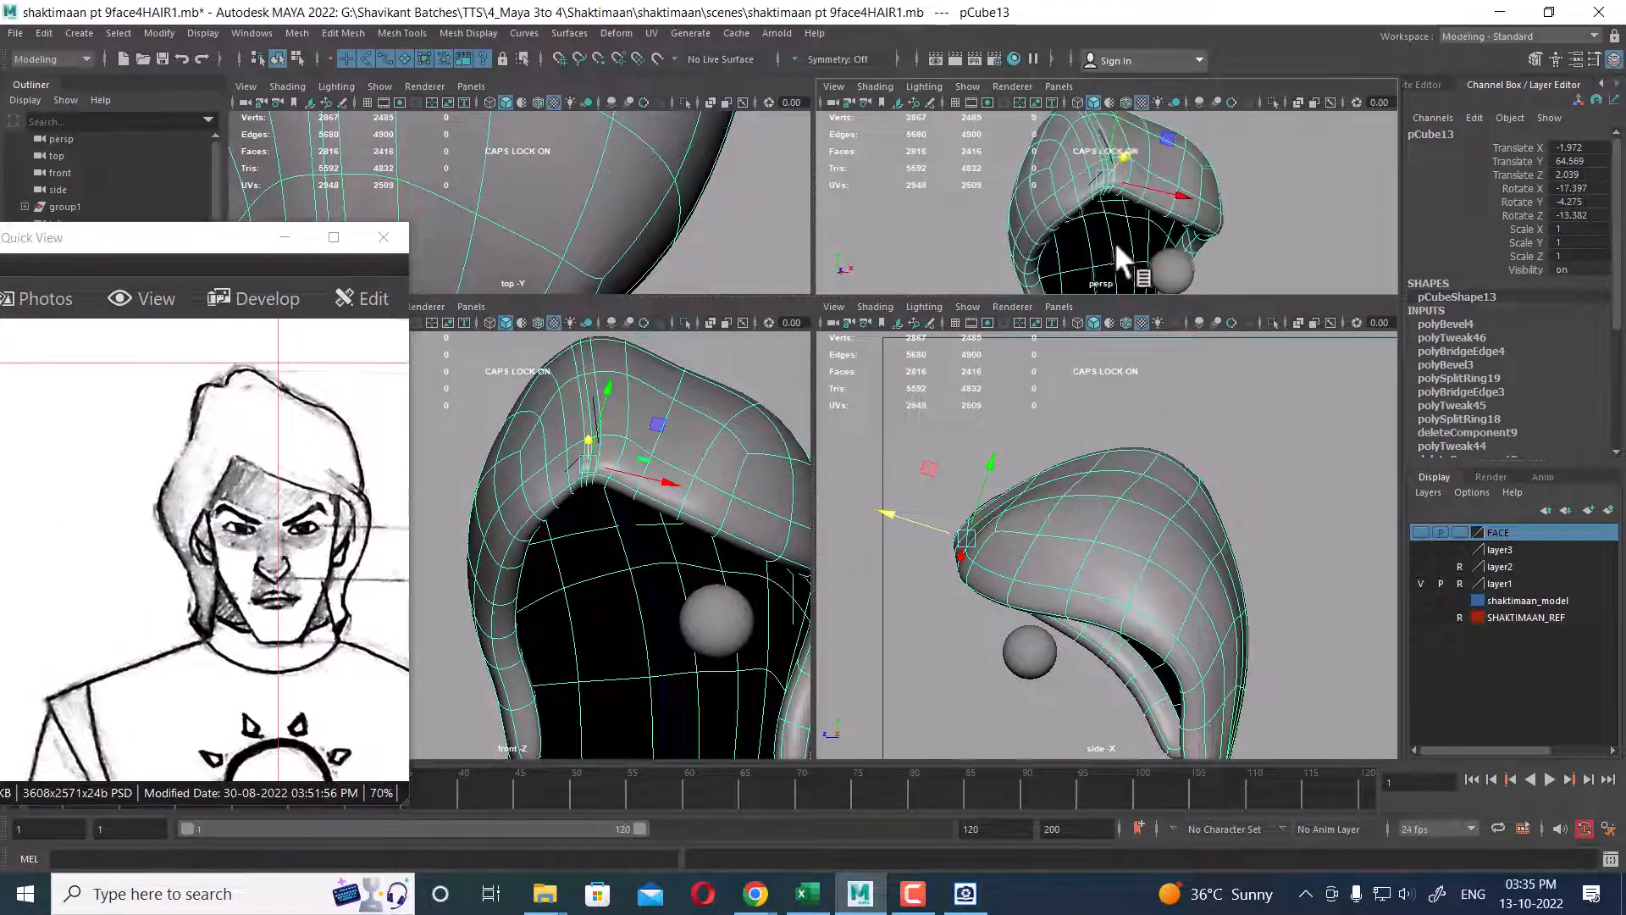
{"action": "key", "text": "space"}
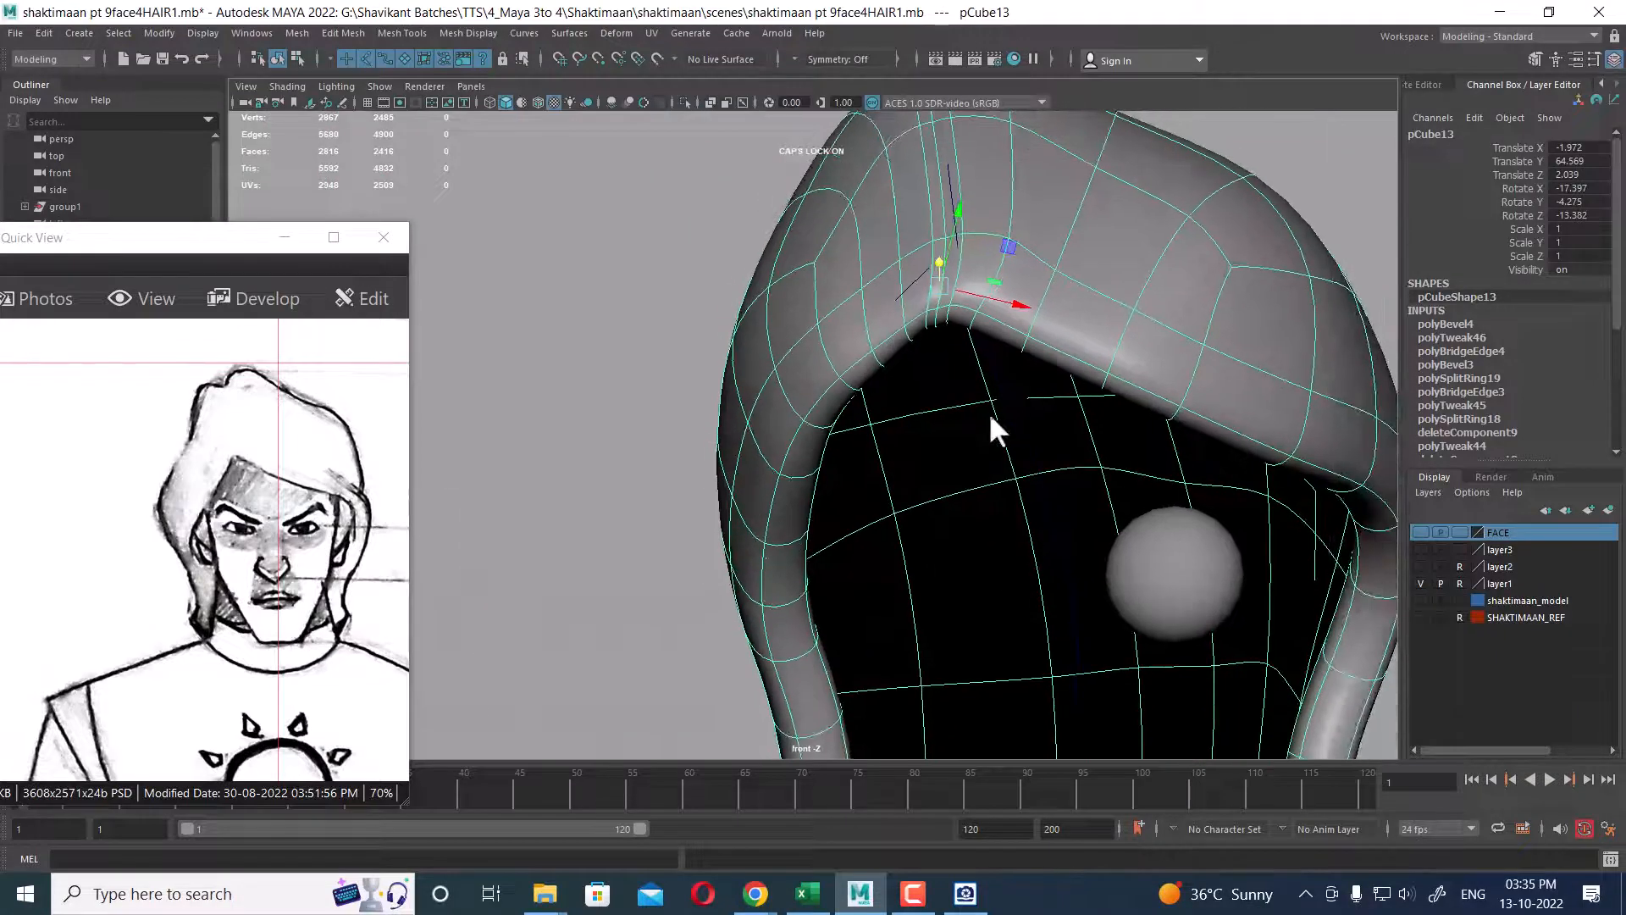
{"action": "key", "text": "space"}
{"action": "key", "text": "space"}
{"action": "left_click_drag", "start_coordinate": [1004, 265], "coordinate": [954, 358], "text": "alt"}
{"action": "scroll", "coordinate": [954, 357], "scroll_direction": "up", "scroll_amount": 2}
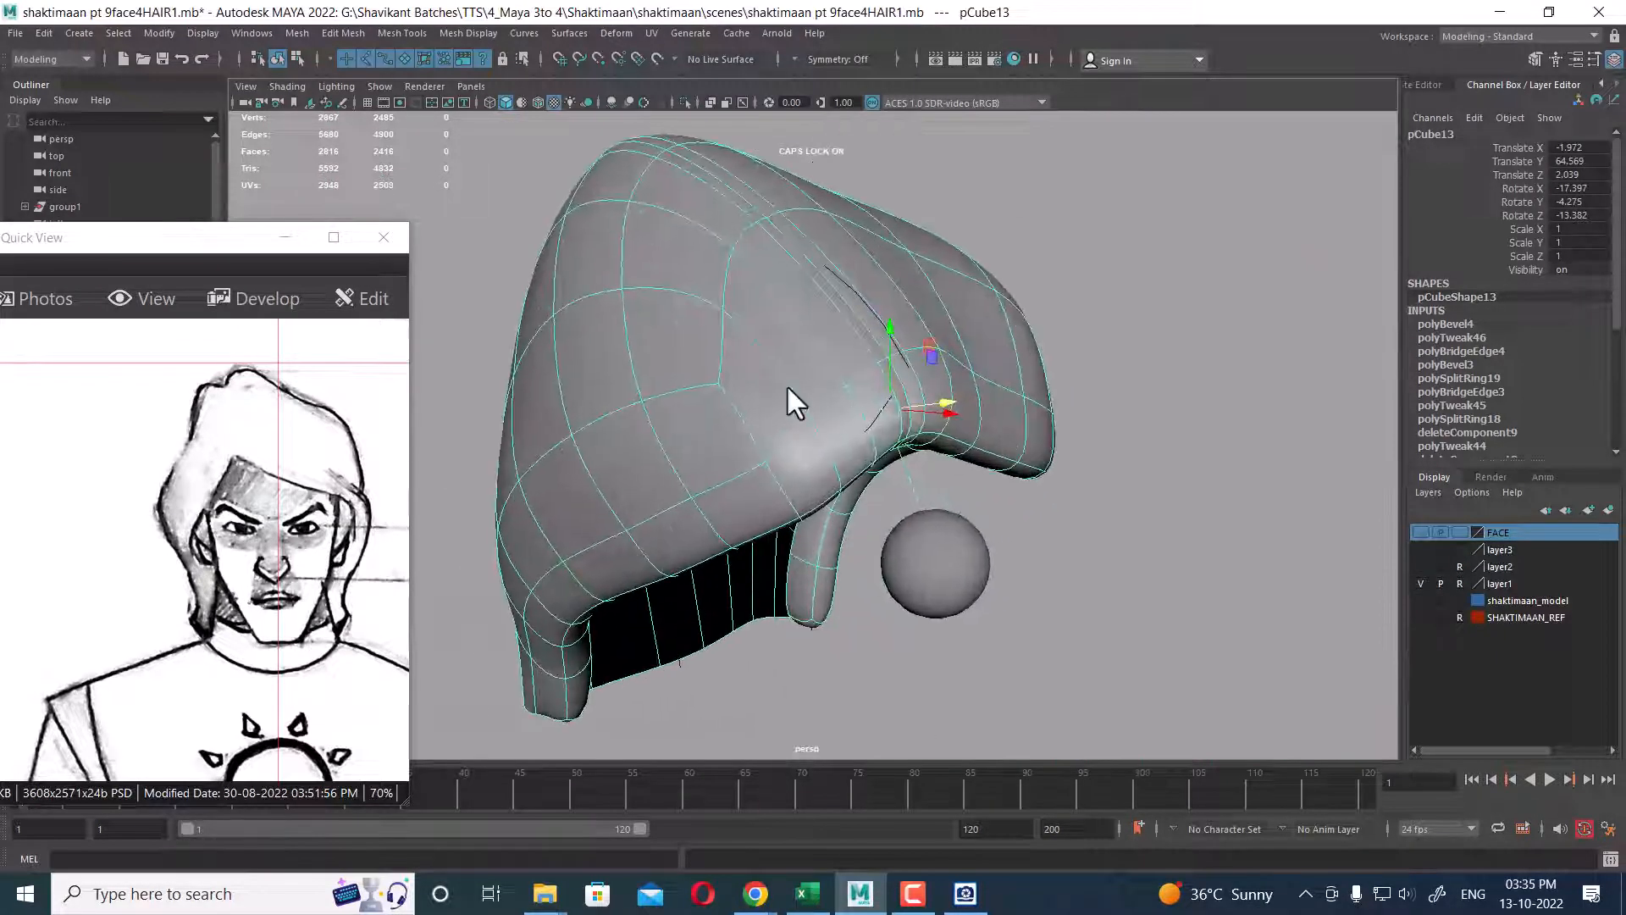
- Select the edges across the hair beside the parting, on its shorter side, and pull them slightly inward in the front view
{"action": "left_click_drag", "start_coordinate": [786, 384], "coordinate": [936, 475], "text": "alt"}
{"action": "right_click_drag", "start_coordinate": [846, 364], "coordinate": [851, 207]}
{"action": "left_click", "coordinate": [815, 320]}
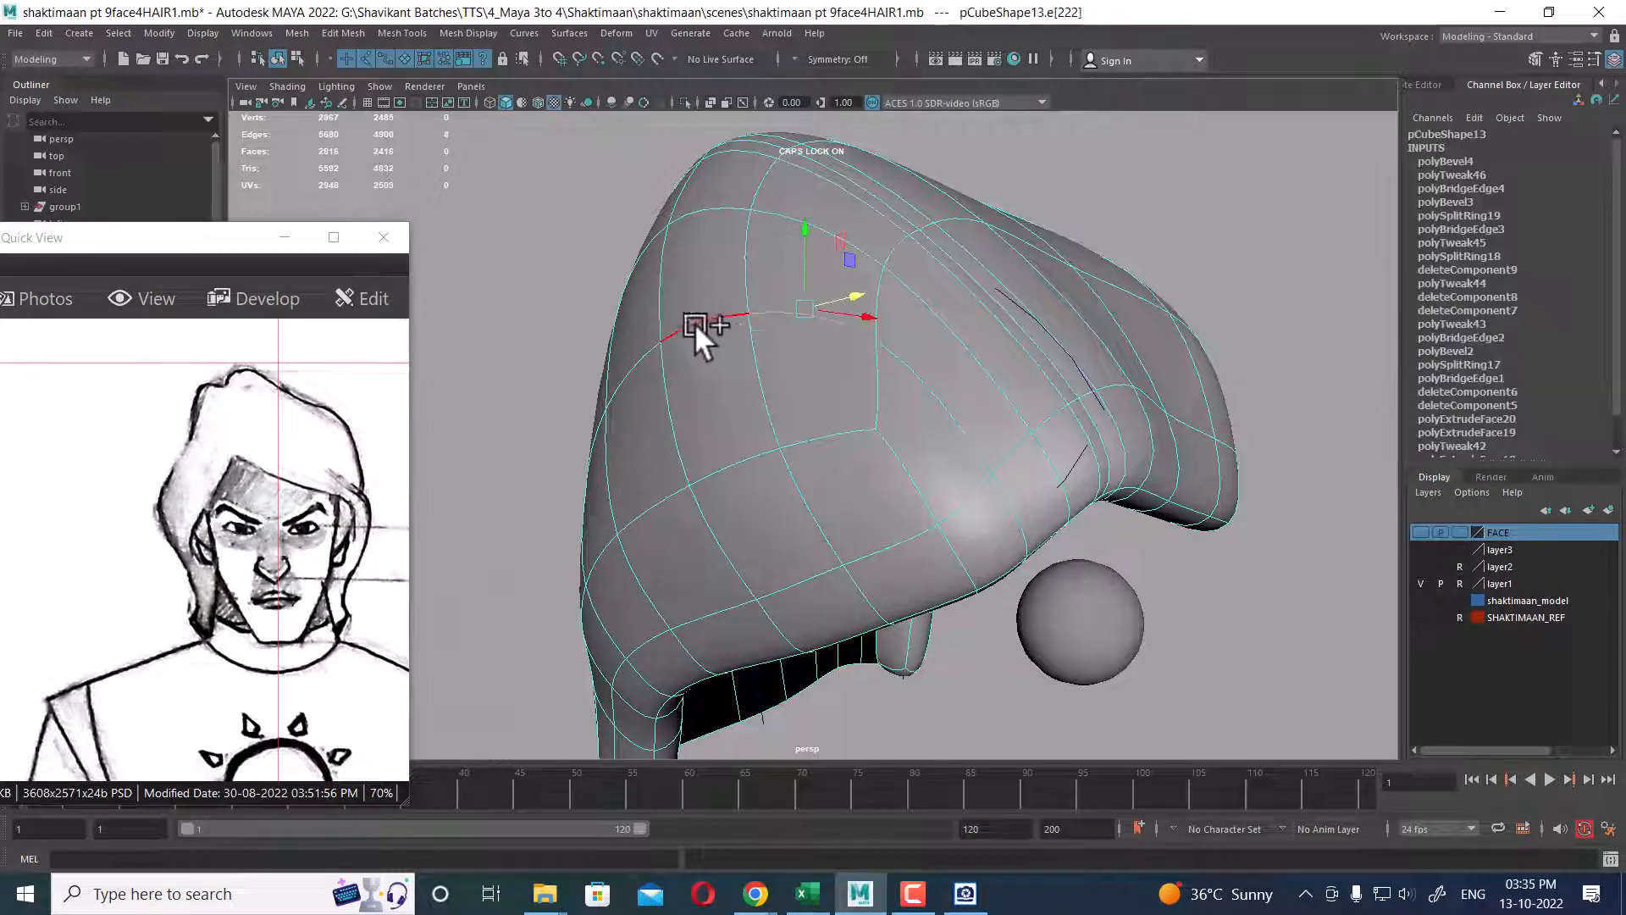
{"action": "left_click", "coordinate": [642, 365], "text": "shift"}
{"action": "left_click_drag", "start_coordinate": [883, 446], "coordinate": [852, 406], "text": "alt"}
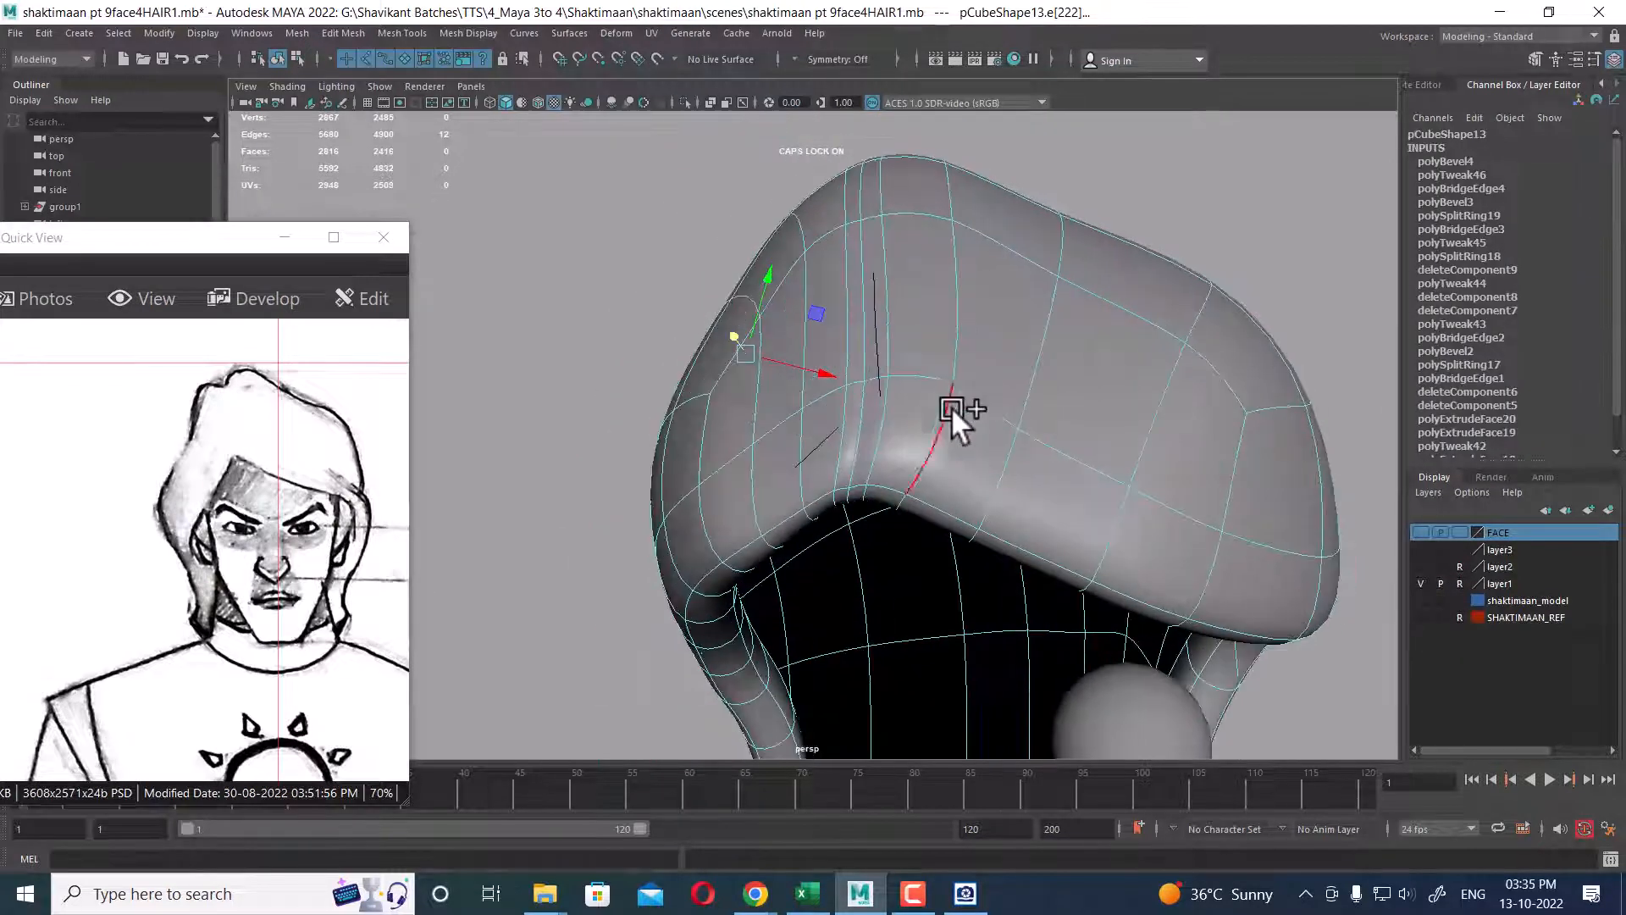
{"action": "key", "text": "space"}
{"action": "left_click_drag", "start_coordinate": [963, 399], "coordinate": [960, 435]}
{"action": "middle_click_drag", "start_coordinate": [916, 300], "coordinate": [882, 490], "text": "alt"}
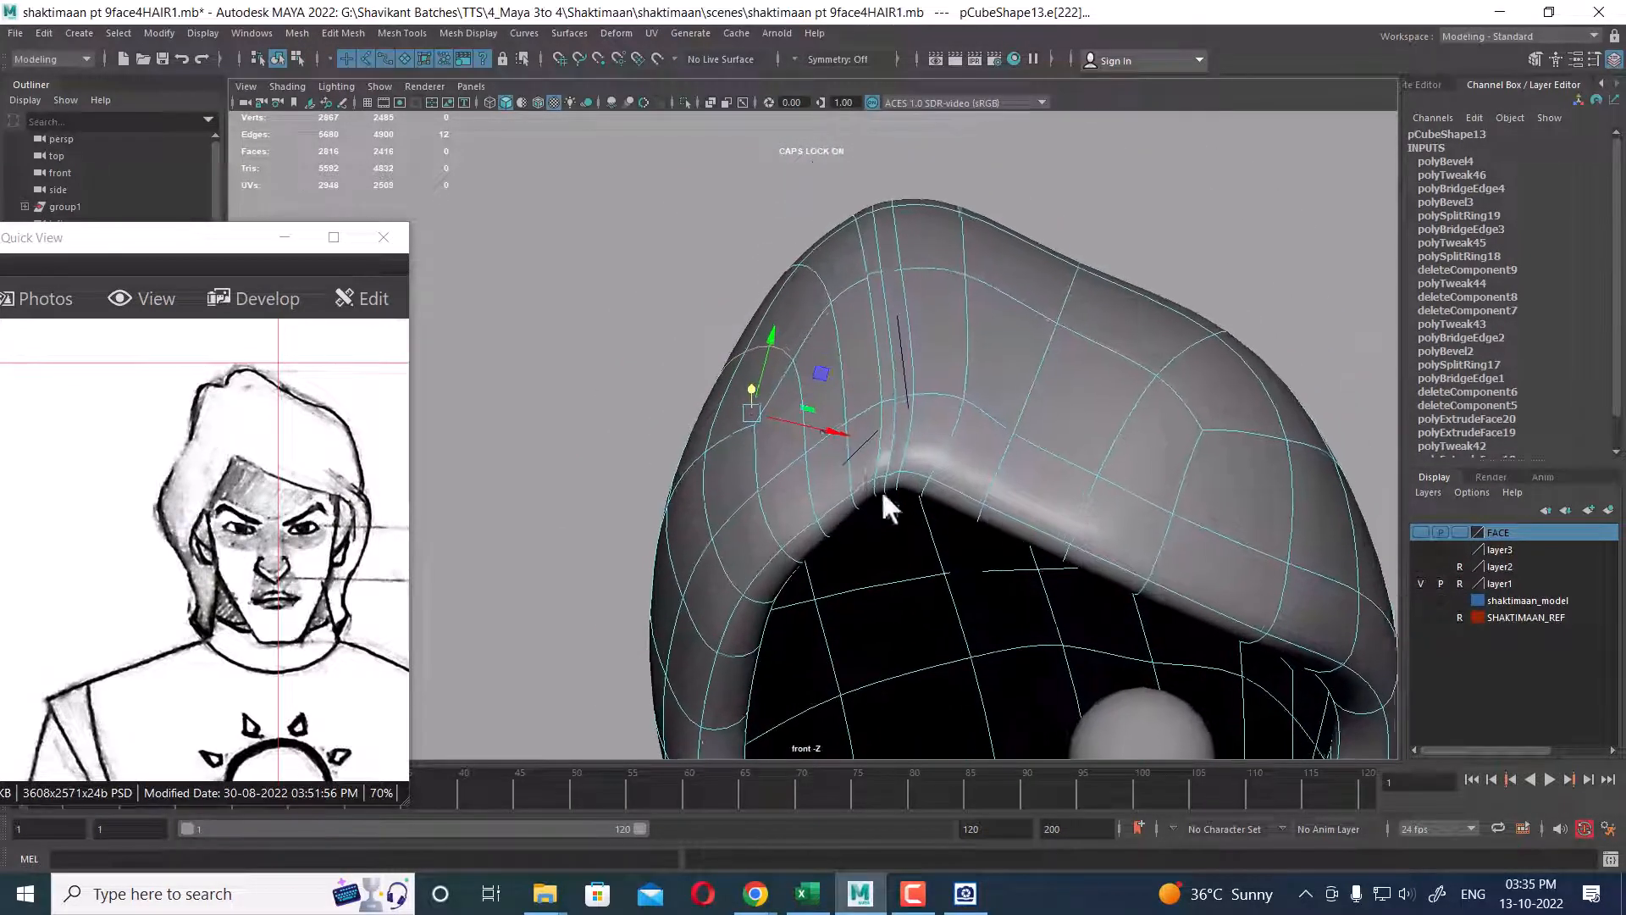
{"action": "left_click_drag", "start_coordinate": [751, 412], "coordinate": [769, 417]}
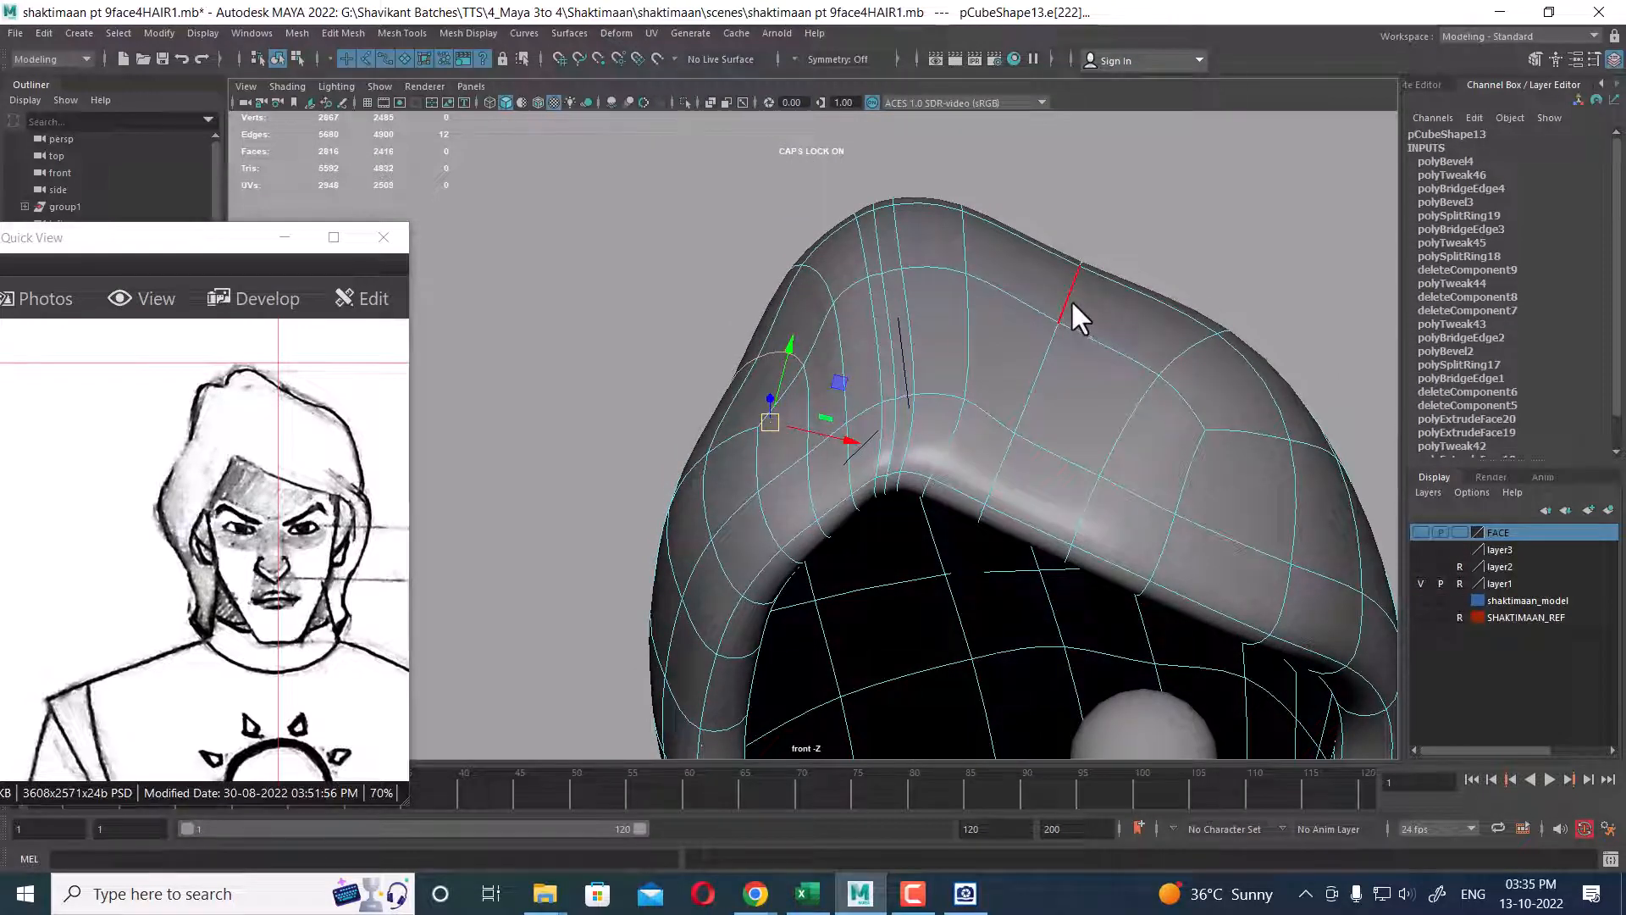
- Select the vertices on the upper slope of the hair's fuller side and shift them toward the parting in the front view
{"action": "right_click_drag", "start_coordinate": [995, 320], "coordinate": [1140, 218]}
{"action": "left_click_drag", "start_coordinate": [1031, 364], "coordinate": [1030, 366]}
{"action": "key", "text": "space"}
{"action": "left_click_drag", "start_coordinate": [1118, 387], "coordinate": [1160, 420]}
{"action": "key", "text": "space"}
{"action": "left_click_drag", "start_coordinate": [1069, 292], "coordinate": [1042, 292]}
{"action": "middle_click_drag", "start_coordinate": [1195, 355], "coordinate": [1147, 347], "text": "alt"}
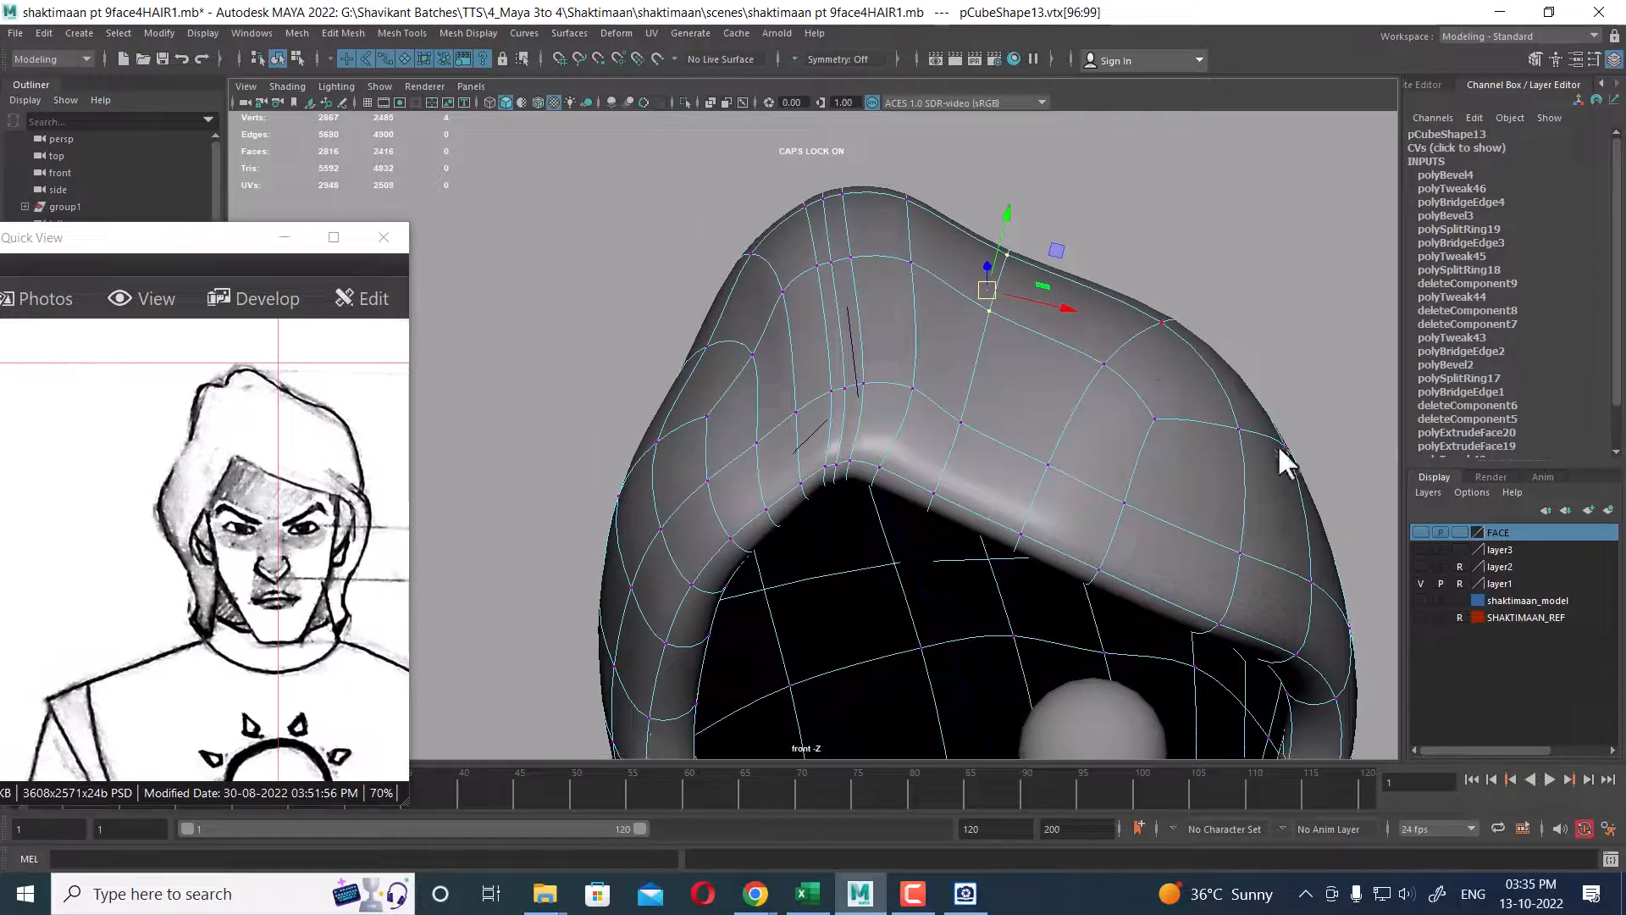
- Select the run of edges down the outer side of the hair beside the face opening
{"action": "middle_click_drag", "start_coordinate": [975, 436], "coordinate": [1190, 260], "text": "alt"}
{"action": "middle_click_drag", "start_coordinate": [917, 452], "coordinate": [886, 332], "text": "alt"}
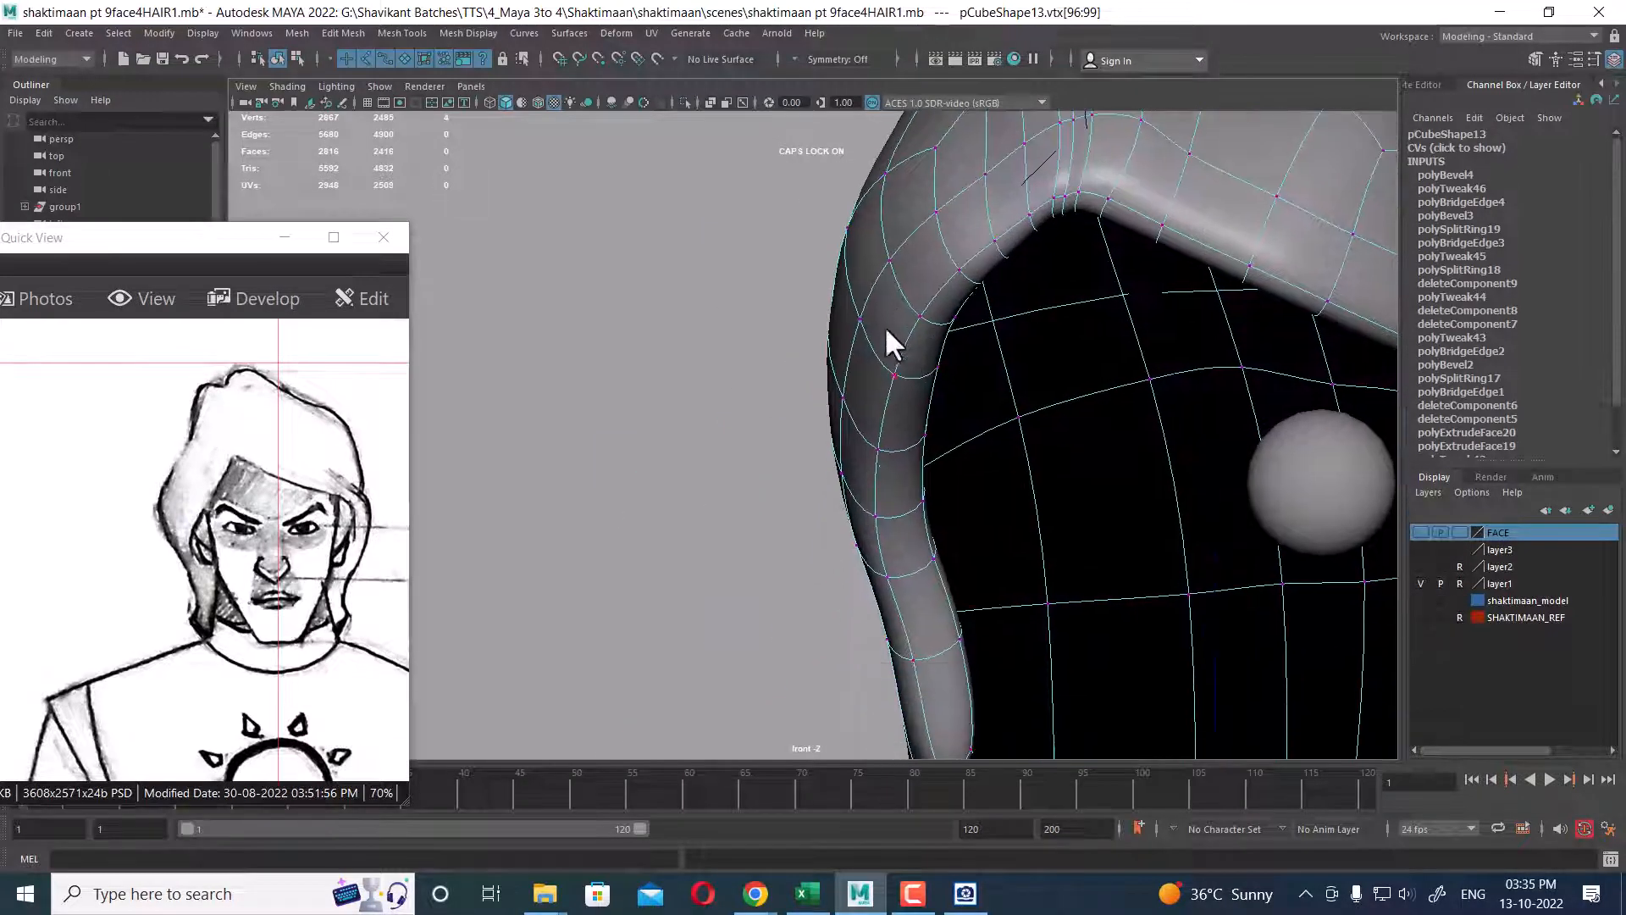
{"action": "right_click_drag", "start_coordinate": [881, 292], "coordinate": [908, 222]}
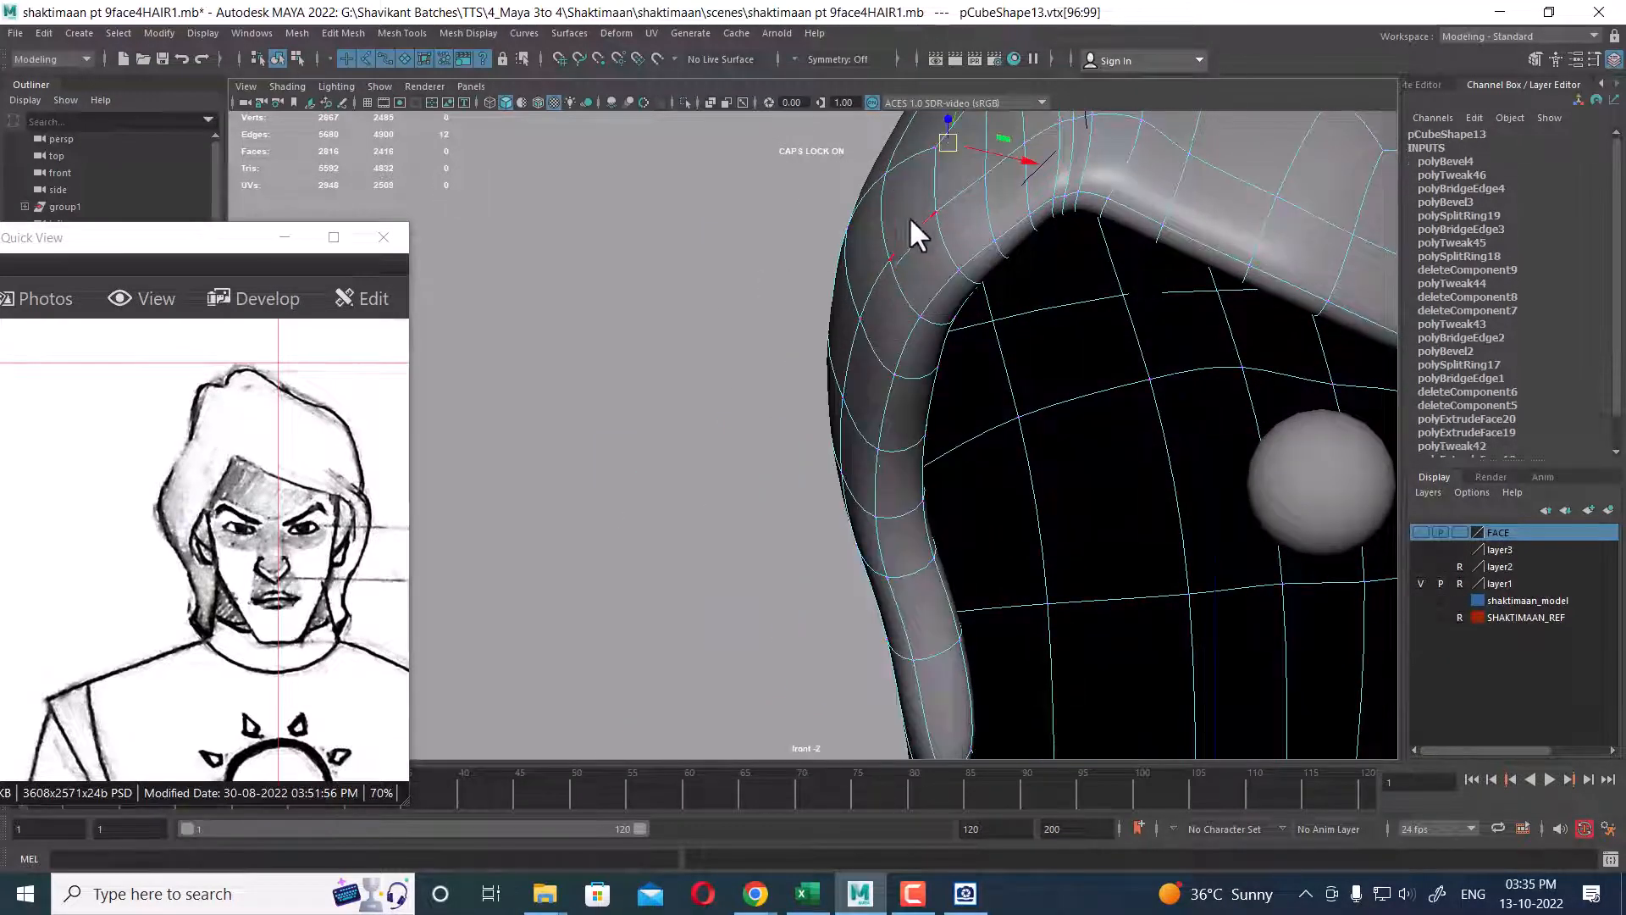
{"action": "left_click", "coordinate": [903, 238]}
{"action": "left_click", "coordinate": [862, 297], "text": "shift"}
{"action": "left_click", "coordinate": [850, 356], "text": "shift"}
{"action": "left_click", "coordinate": [836, 405], "text": "shift"}
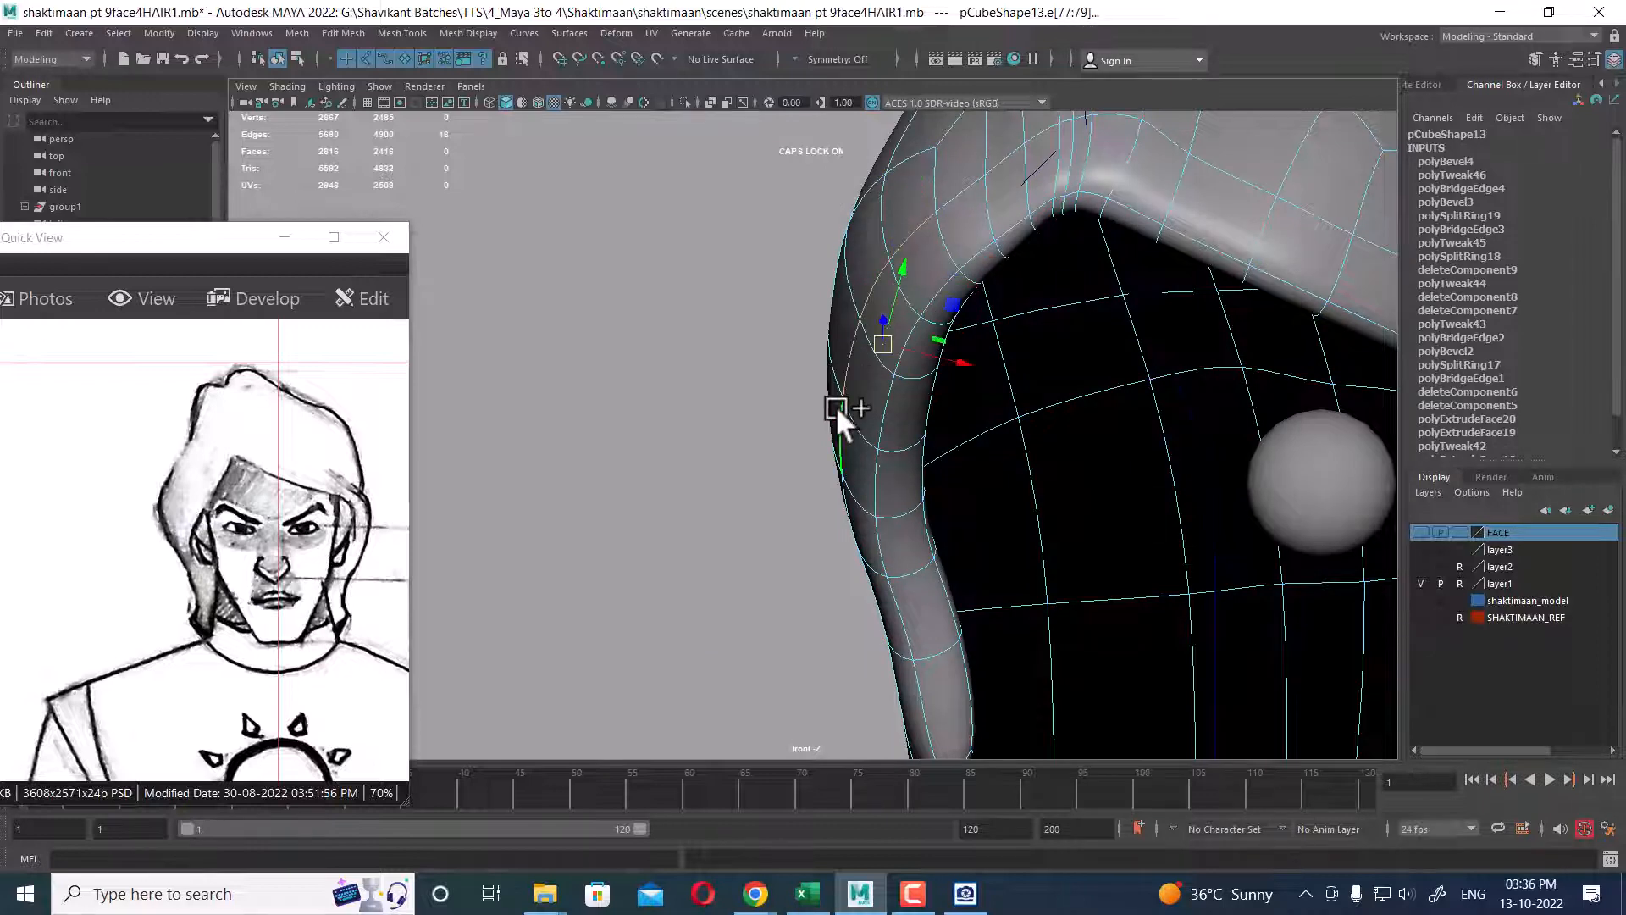
- Turn off smooth mesh preview and examine the open gap between the hair border and the front lock
{"action": "left_click_drag", "start_coordinate": [933, 354], "coordinate": [1159, 603], "text": "alt"}
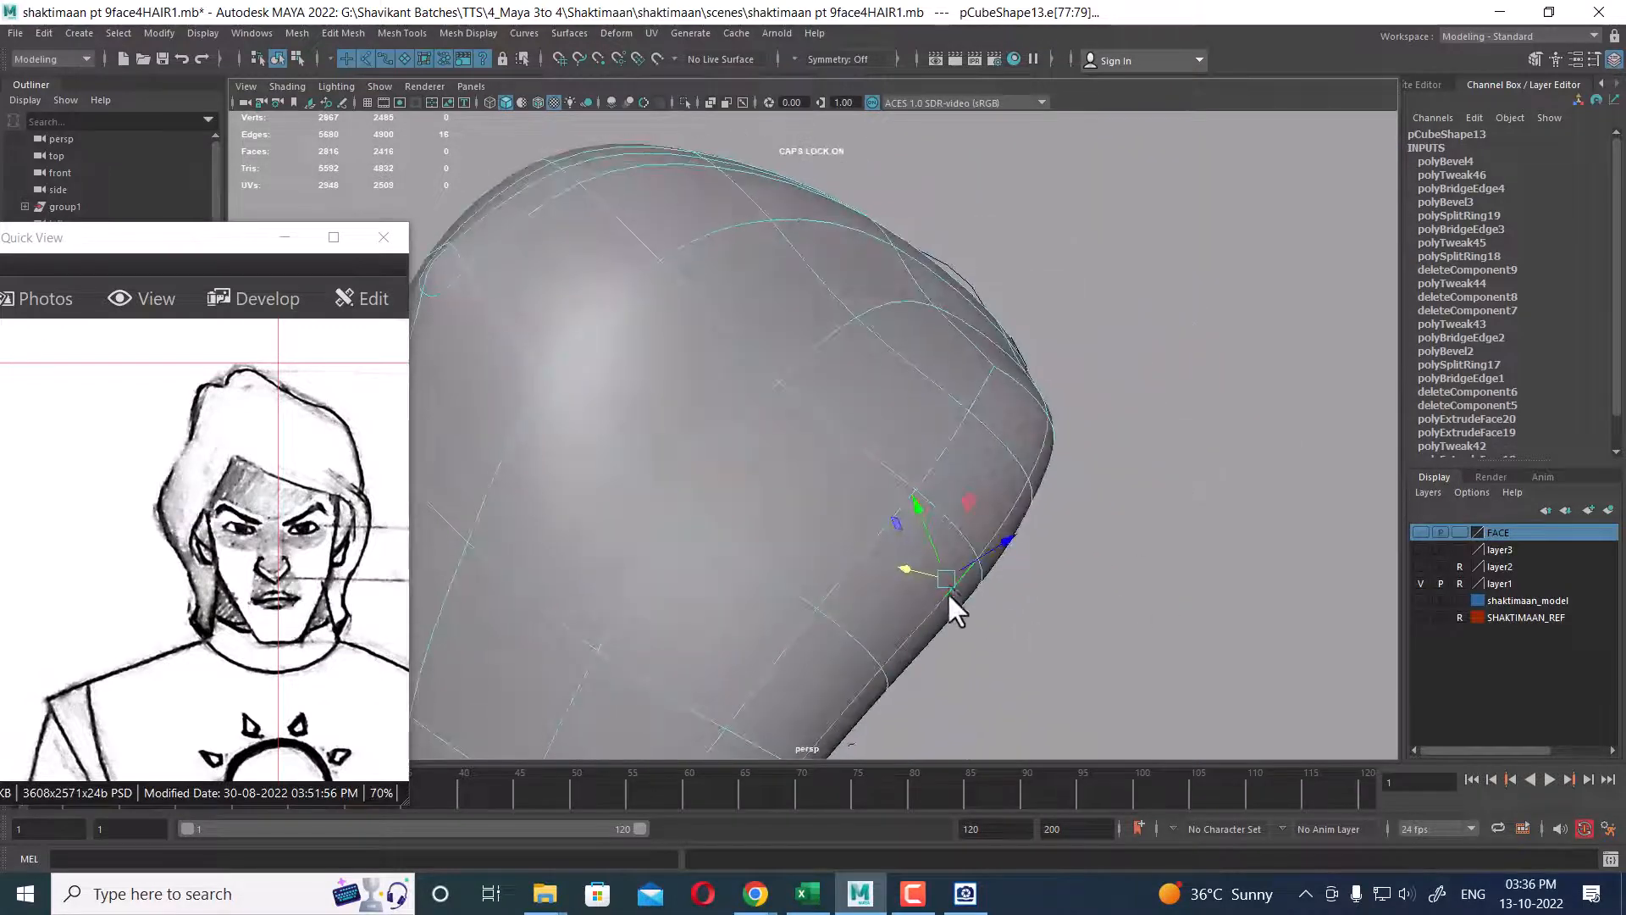
{"action": "left_click_drag", "start_coordinate": [959, 584], "coordinate": [990, 476], "text": "alt"}
{"action": "left_click_drag", "start_coordinate": [881, 533], "coordinate": [1051, 307], "text": "alt"}
{"action": "key", "text": "1"}
{"action": "left_click_drag", "start_coordinate": [856, 290], "coordinate": [1092, 384], "text": "alt"}
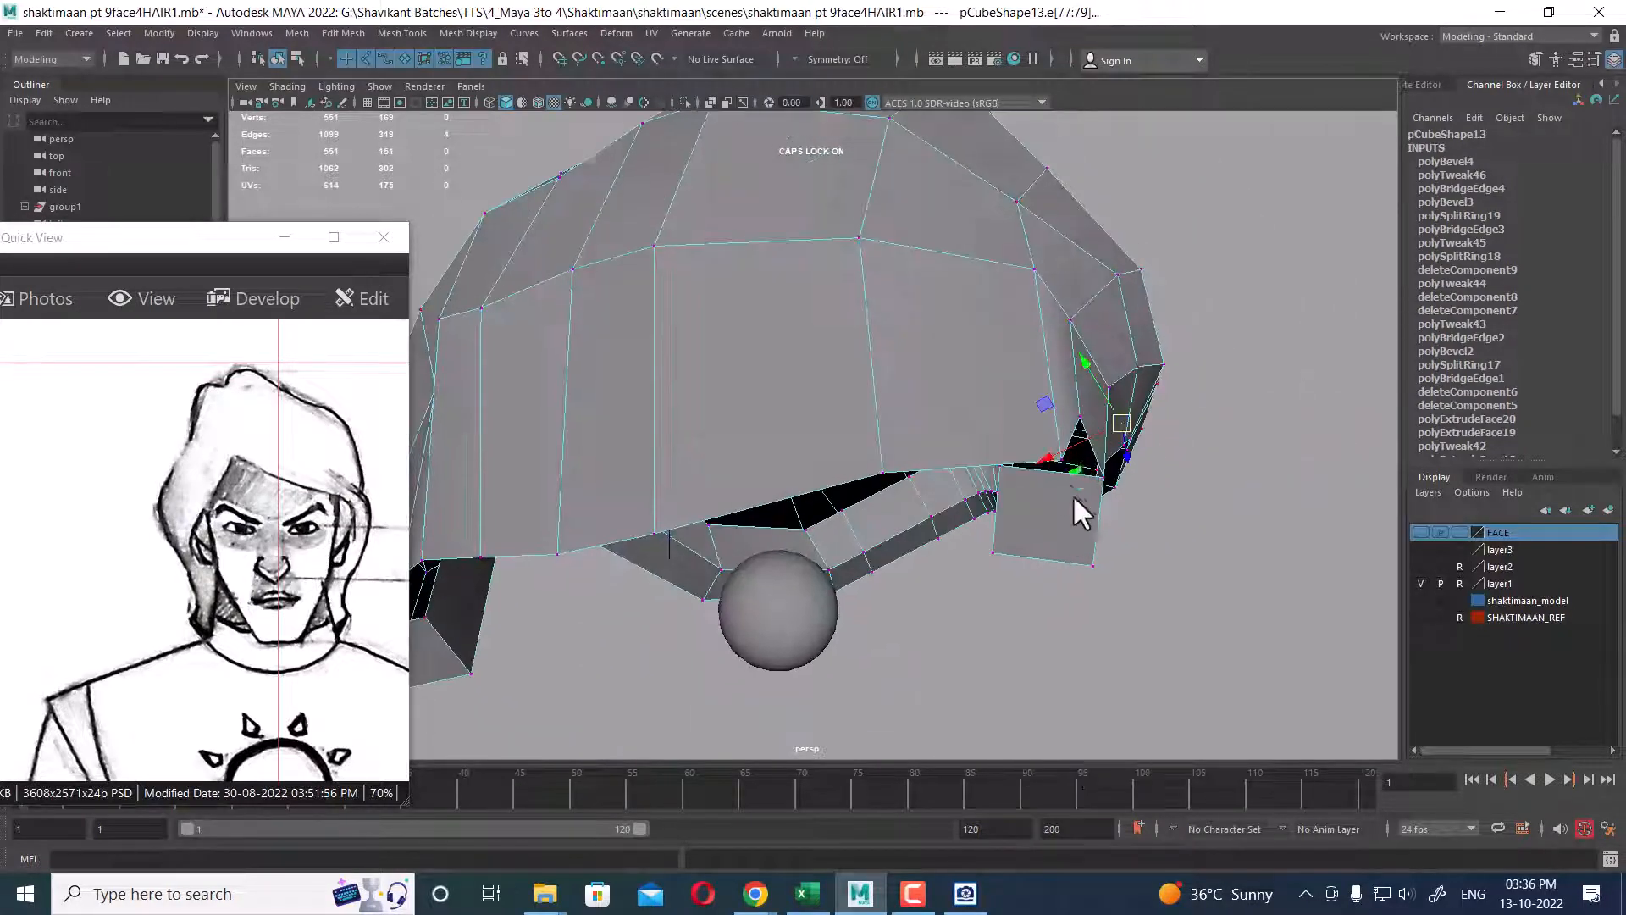
{"action": "left_click_drag", "start_coordinate": [1073, 495], "coordinate": [1086, 410], "text": "alt"}
{"action": "left_click", "coordinate": [1084, 413]}
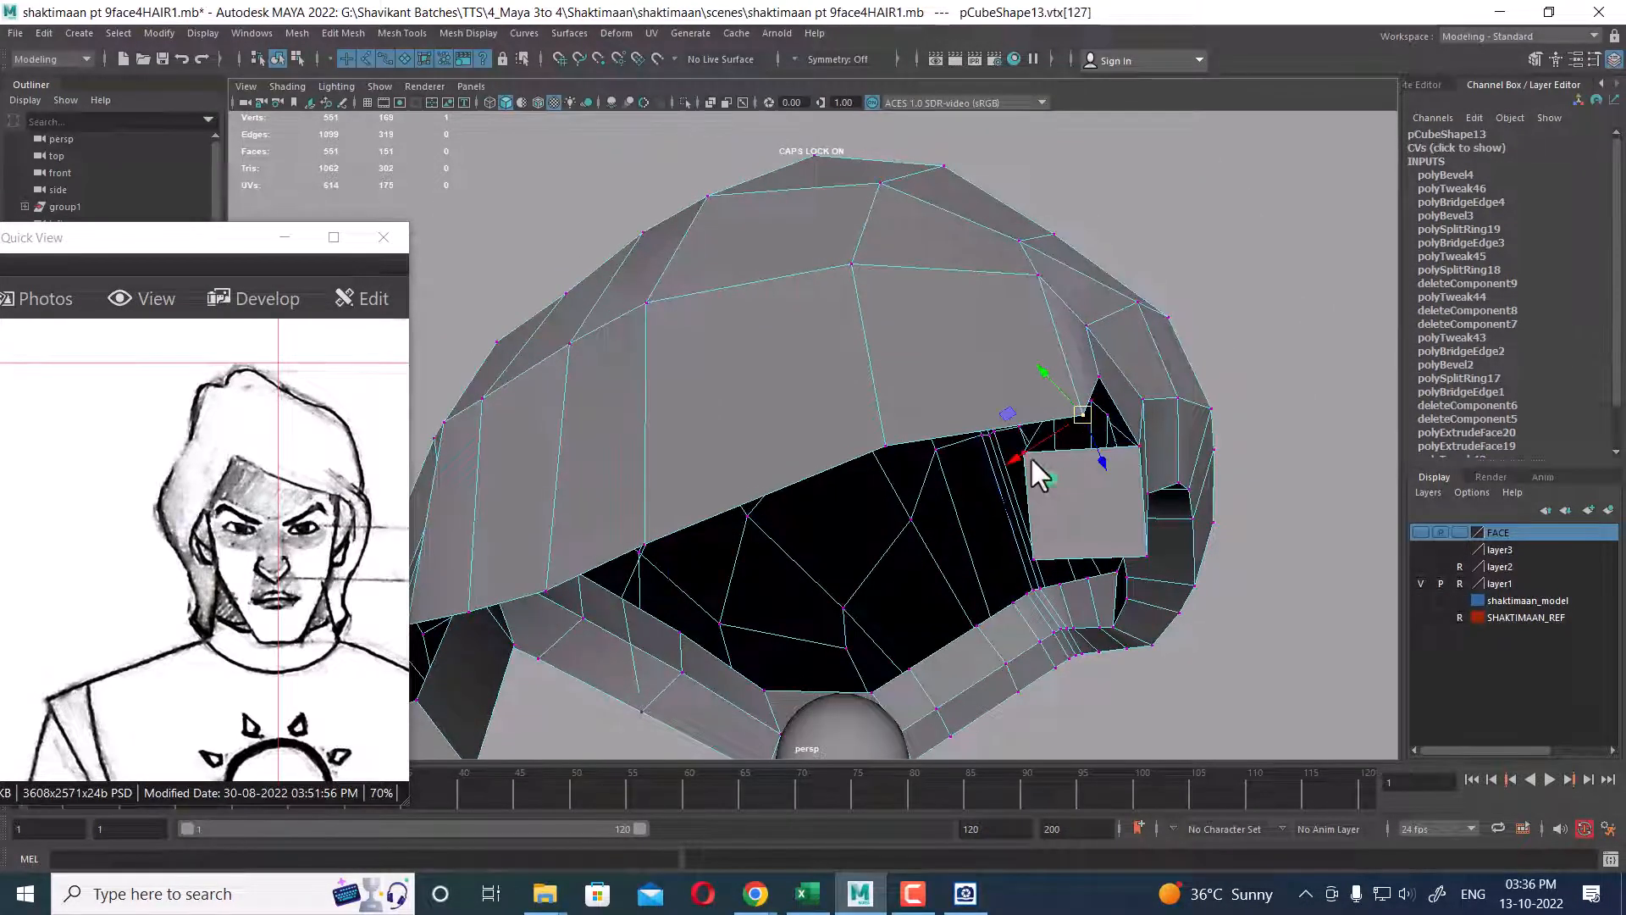
{"action": "left_click_drag", "start_coordinate": [969, 446], "coordinate": [1138, 452], "text": "alt"}
{"action": "left_click_drag", "start_coordinate": [1140, 344], "coordinate": [1060, 345], "text": "alt"}
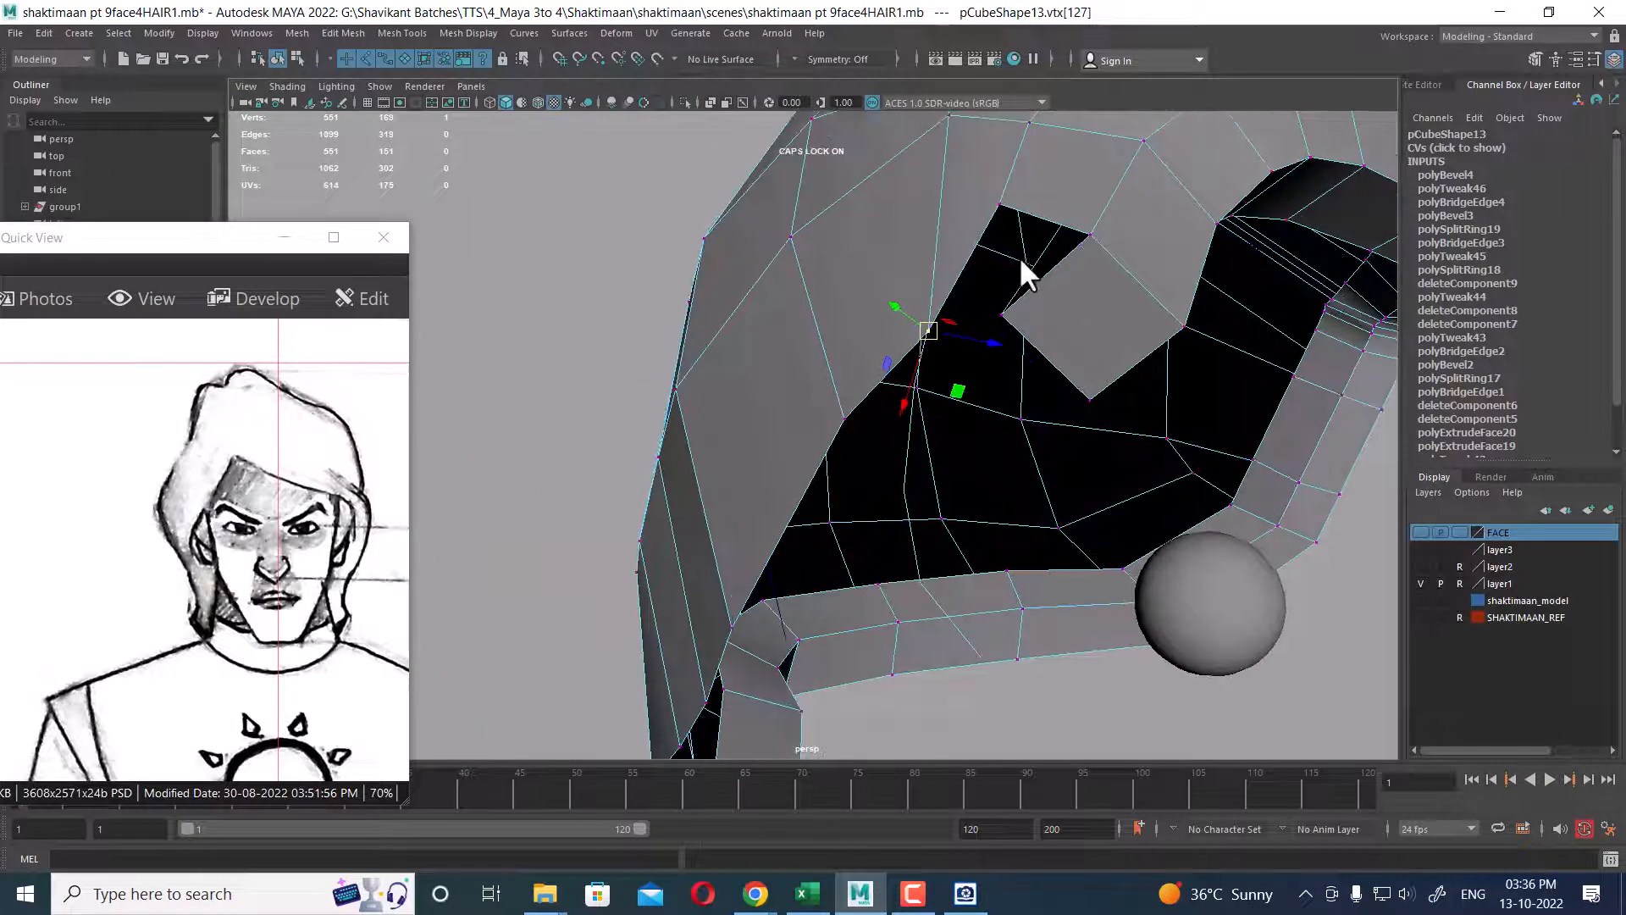
{"action": "middle_click_drag", "start_coordinate": [1037, 292], "coordinate": [1111, 317], "text": "alt"}
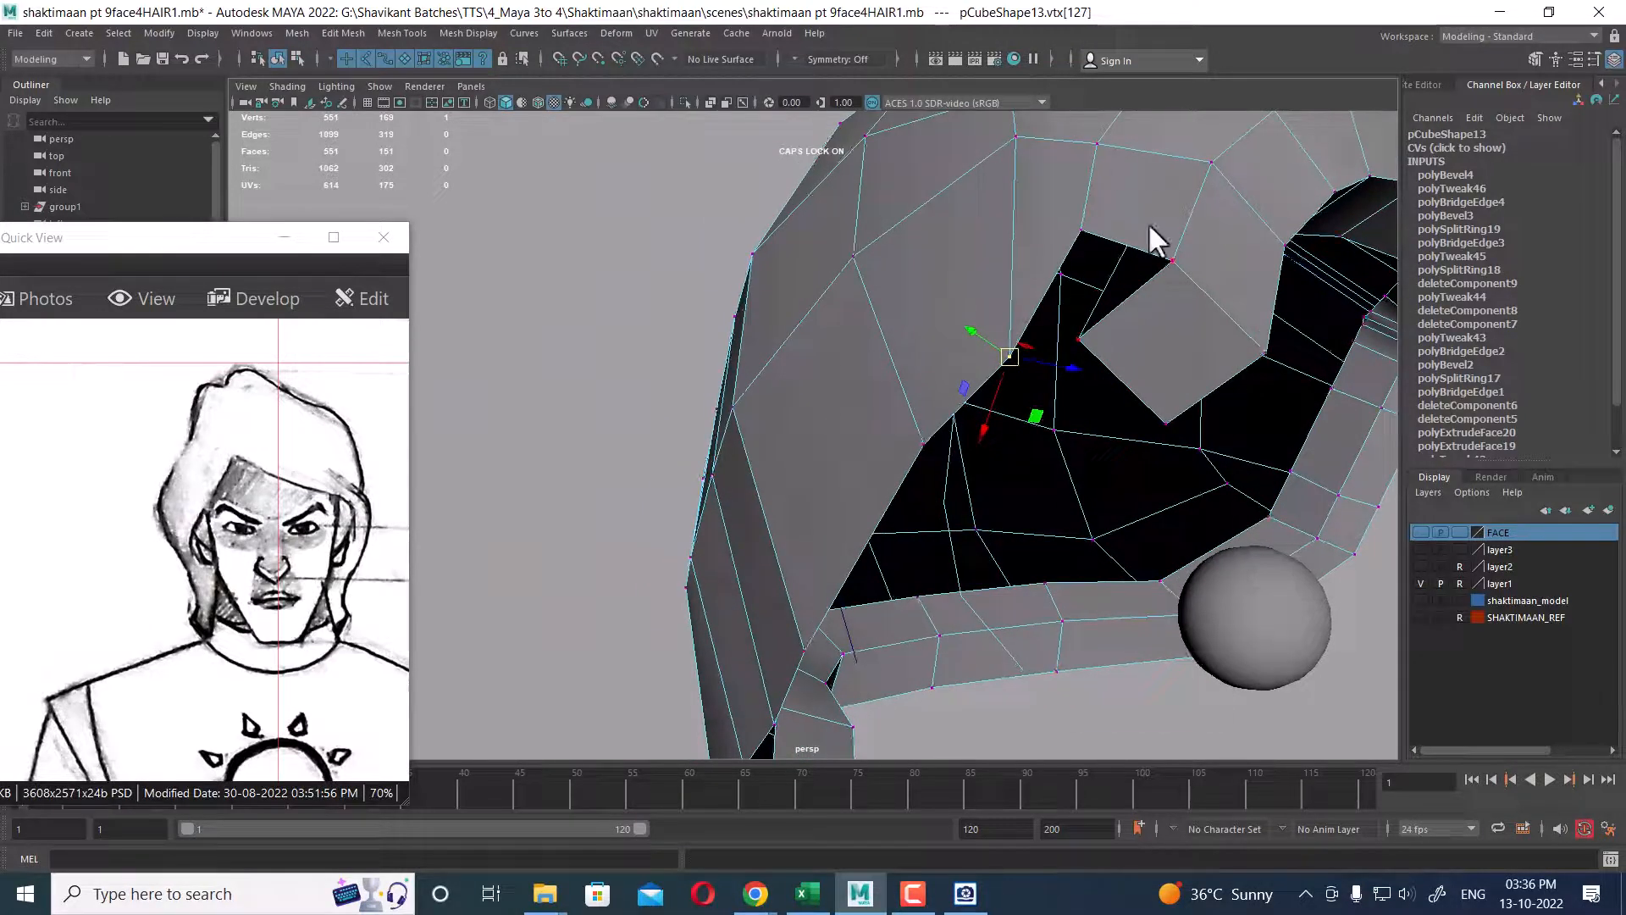
{"action": "right_click_drag", "start_coordinate": [1146, 222], "coordinate": [1145, 183]}
{"action": "right_click_drag", "start_coordinate": [1076, 258], "coordinate": [925, 274], "text": "alt"}
{"action": "middle_click_drag", "start_coordinate": [951, 466], "coordinate": [1020, 364], "text": "alt"}
{"action": "left_click_drag", "start_coordinate": [1023, 371], "coordinate": [1091, 251], "text": "alt"}
{"action": "right_click_drag", "start_coordinate": [1091, 251], "coordinate": [1006, 420], "text": "alt"}
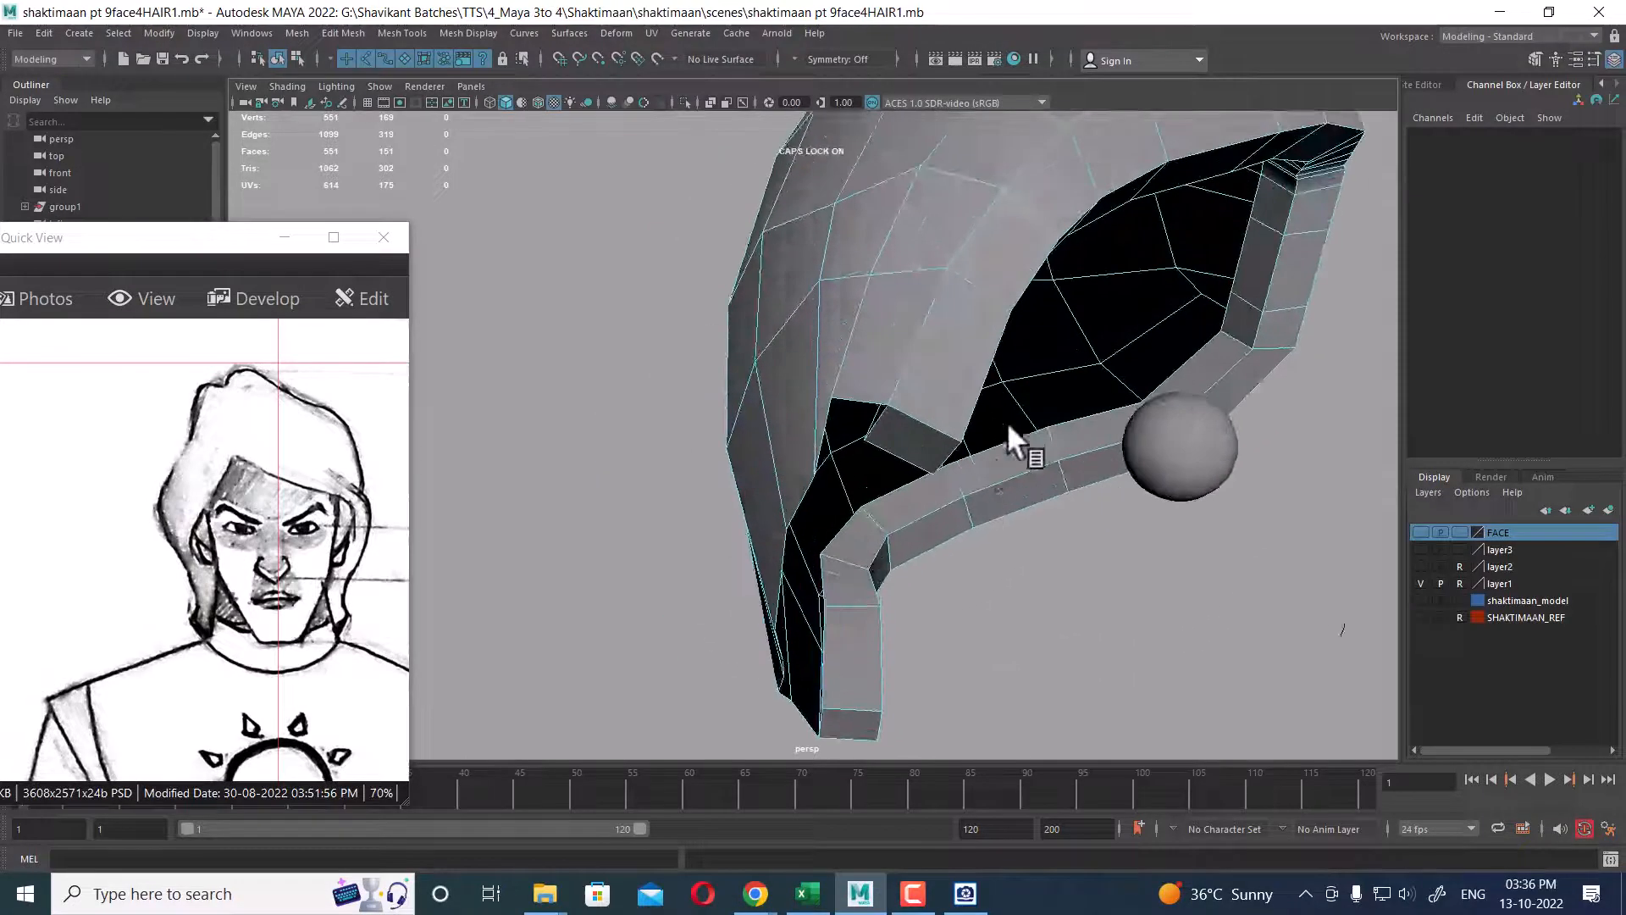
{"action": "left_click_drag", "start_coordinate": [1006, 420], "coordinate": [1064, 460], "text": "alt"}
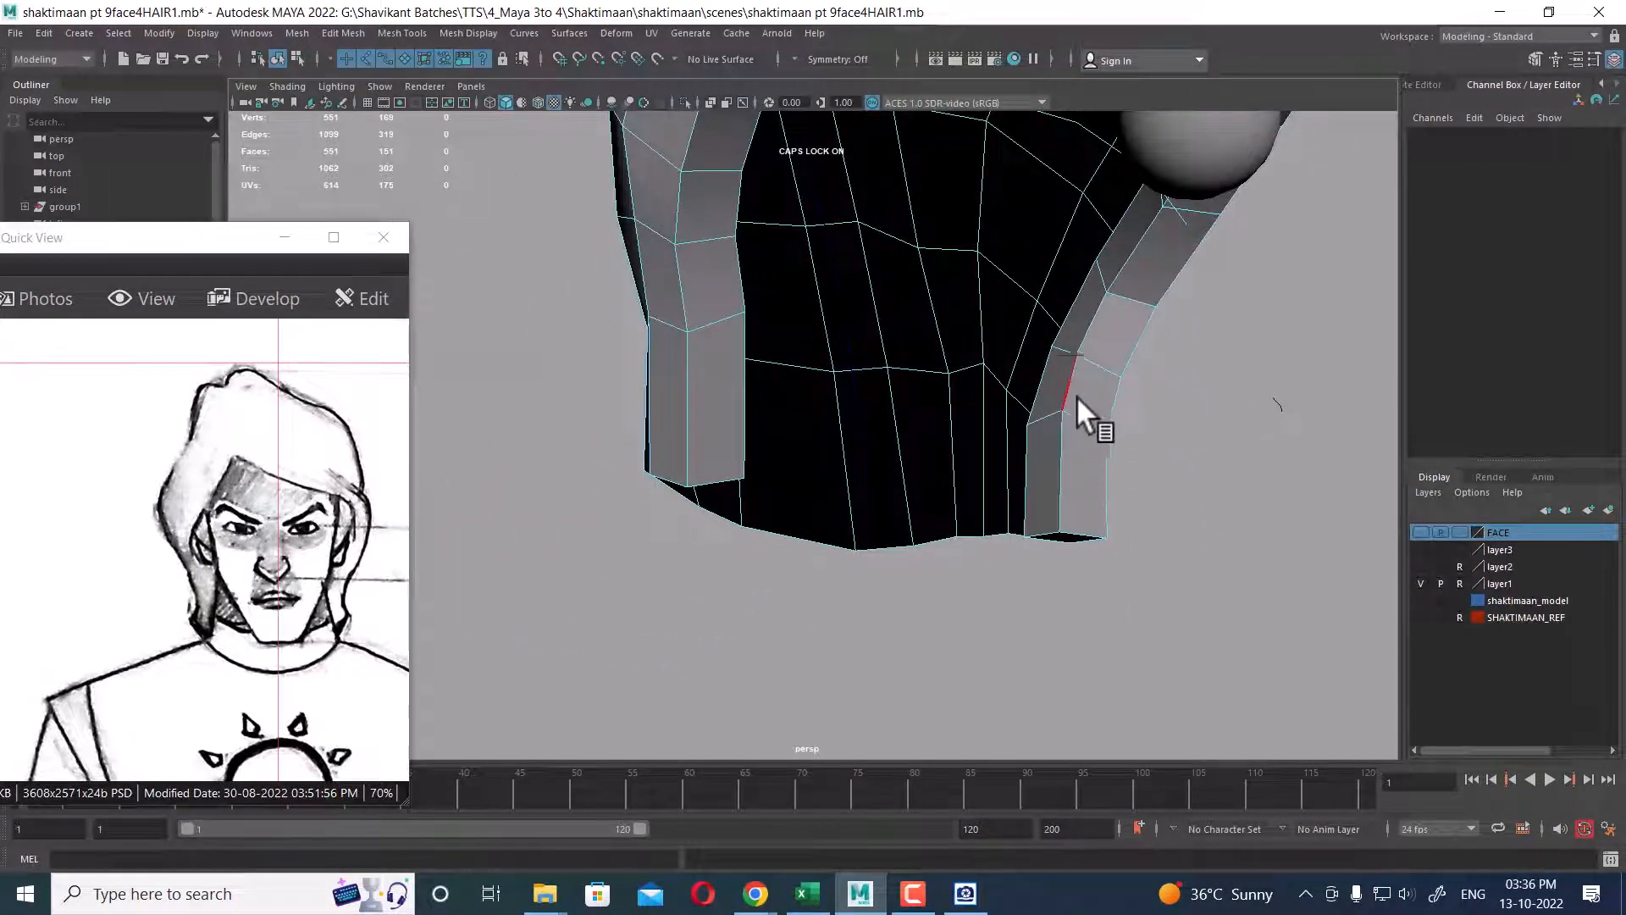
{"action": "right_click_drag", "start_coordinate": [1078, 397], "coordinate": [1078, 439]}
{"action": "left_click", "coordinate": [1040, 466]}
{"action": "left_click_drag", "start_coordinate": [1040, 466], "coordinate": [779, 515], "text": "alt"}
{"action": "left_click", "coordinate": [813, 449], "text": "shift"}
{"action": "left_click_drag", "start_coordinate": [928, 470], "coordinate": [1171, 275], "text": "alt"}
- Bridge the two facing border edges at the gap beside the front lock
{"action": "left_click", "coordinate": [1059, 457]}
{"action": "left_click", "coordinate": [1042, 424]}
{"action": "left_click", "coordinate": [1137, 471], "text": "shift"}
{"action": "right_click_drag", "start_coordinate": [1171, 266], "coordinate": [1167, 388], "text": "shift"}
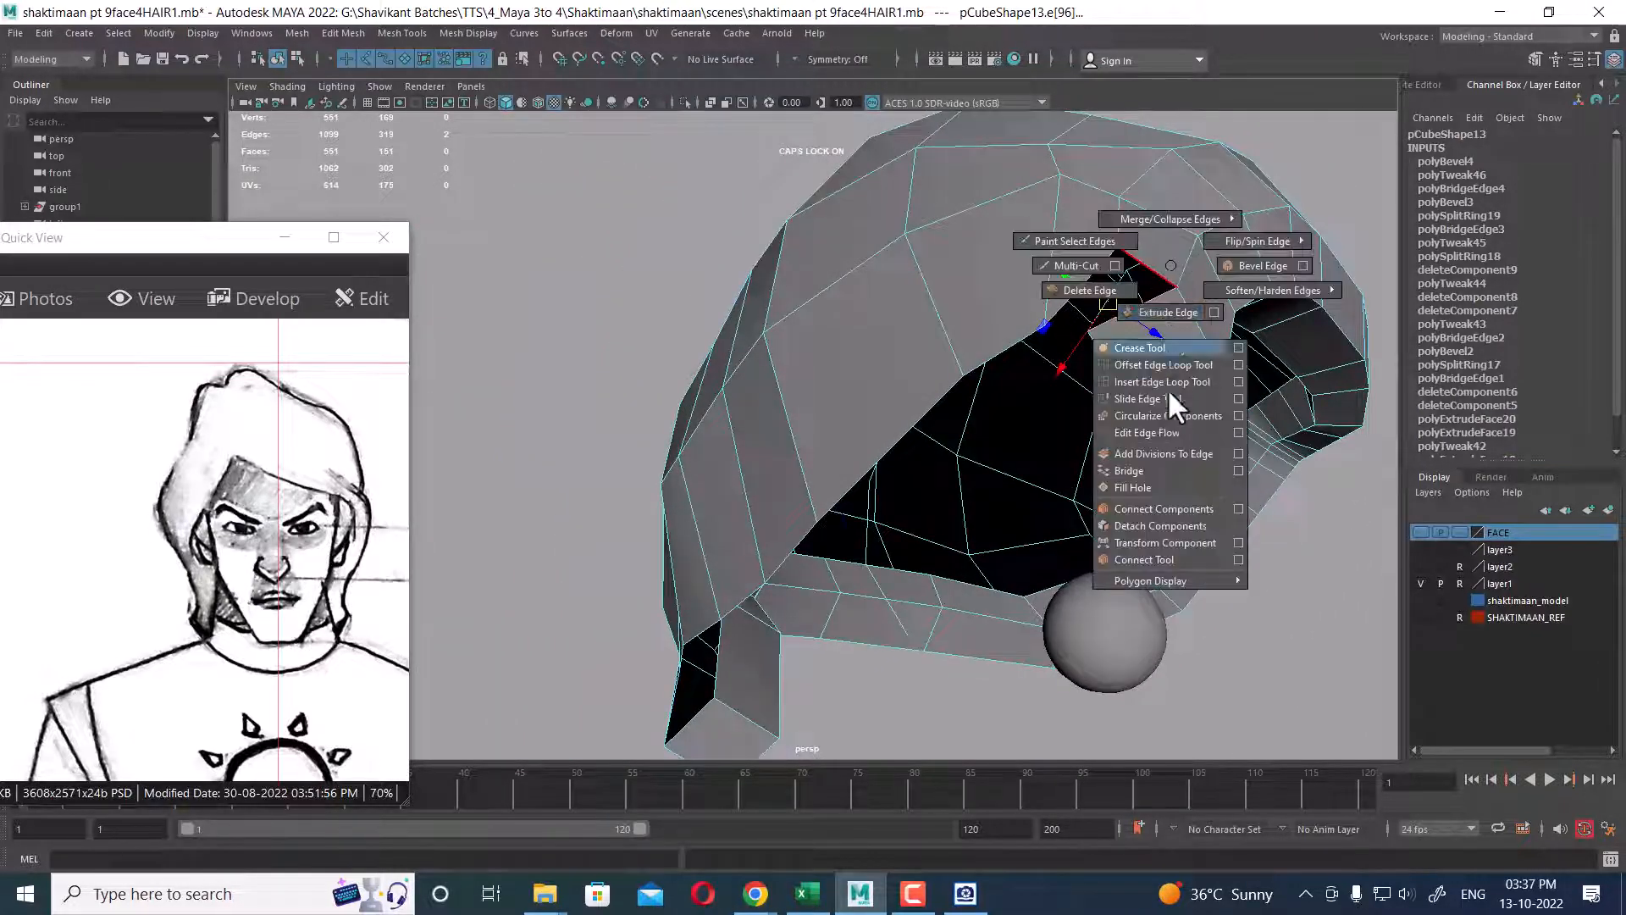
{"action": "right_click_drag", "start_coordinate": [1167, 466], "coordinate": [1162, 470], "text": "shift"}
- Bridge the next open edge of the hair's lower border with the facing edge of the lock's underside face
{"action": "left_click_drag", "start_coordinate": [881, 559], "coordinate": [742, 506], "text": "alt"}
{"action": "right_click_drag", "start_coordinate": [752, 491], "coordinate": [890, 373], "text": "alt"}
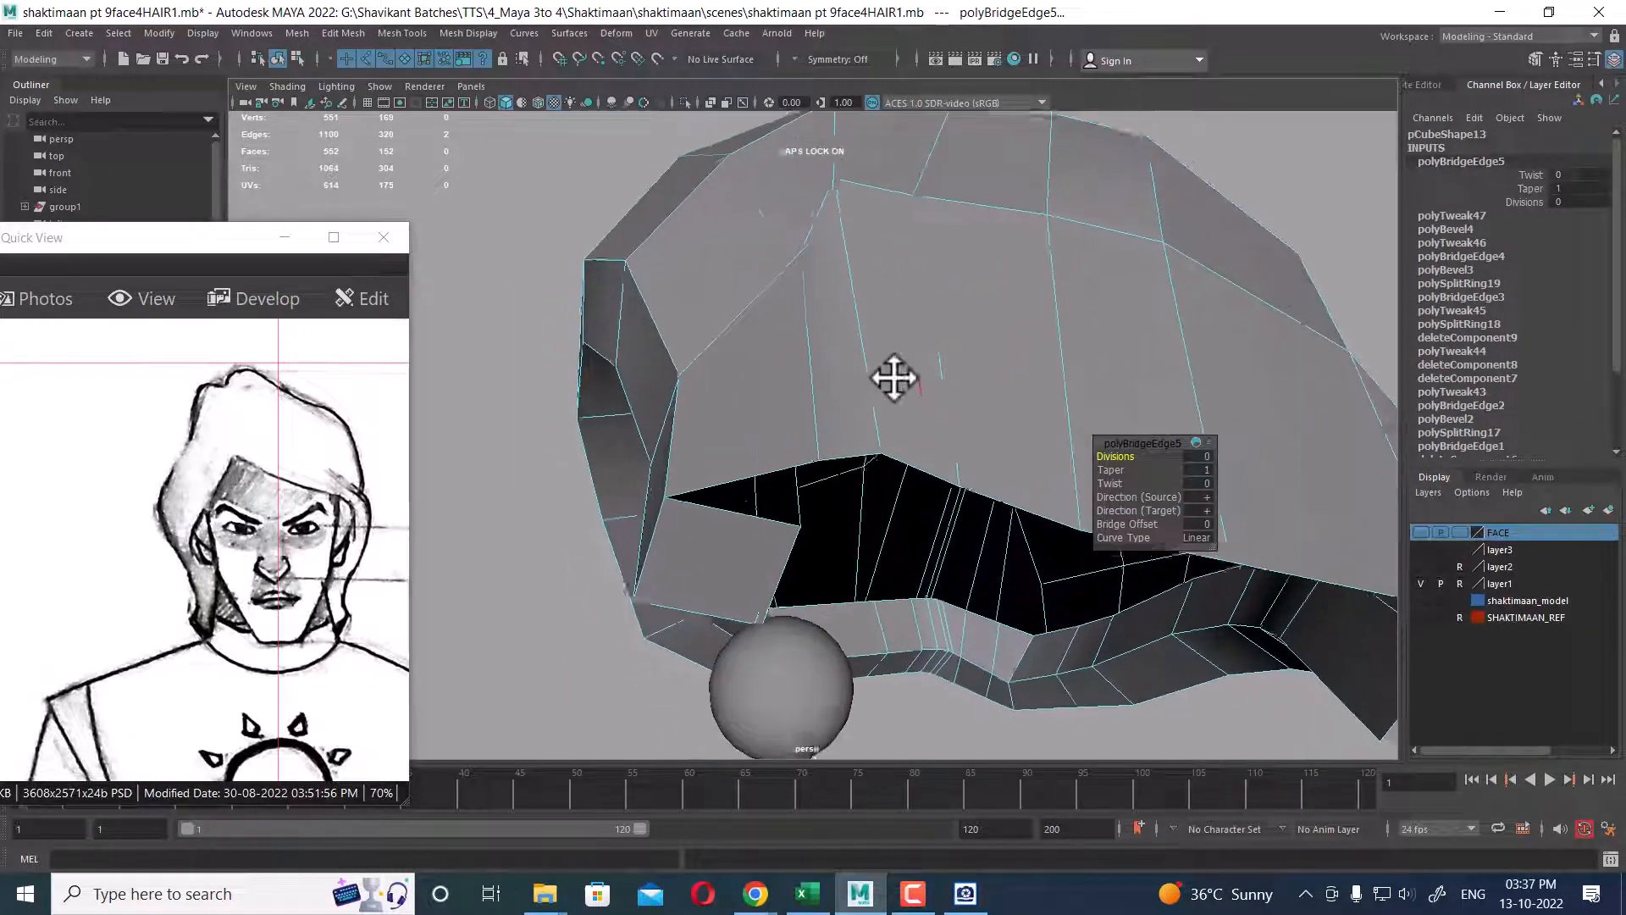
{"action": "right_click_drag", "start_coordinate": [898, 288], "coordinate": [823, 280]}
{"action": "left_click", "coordinate": [817, 440]}
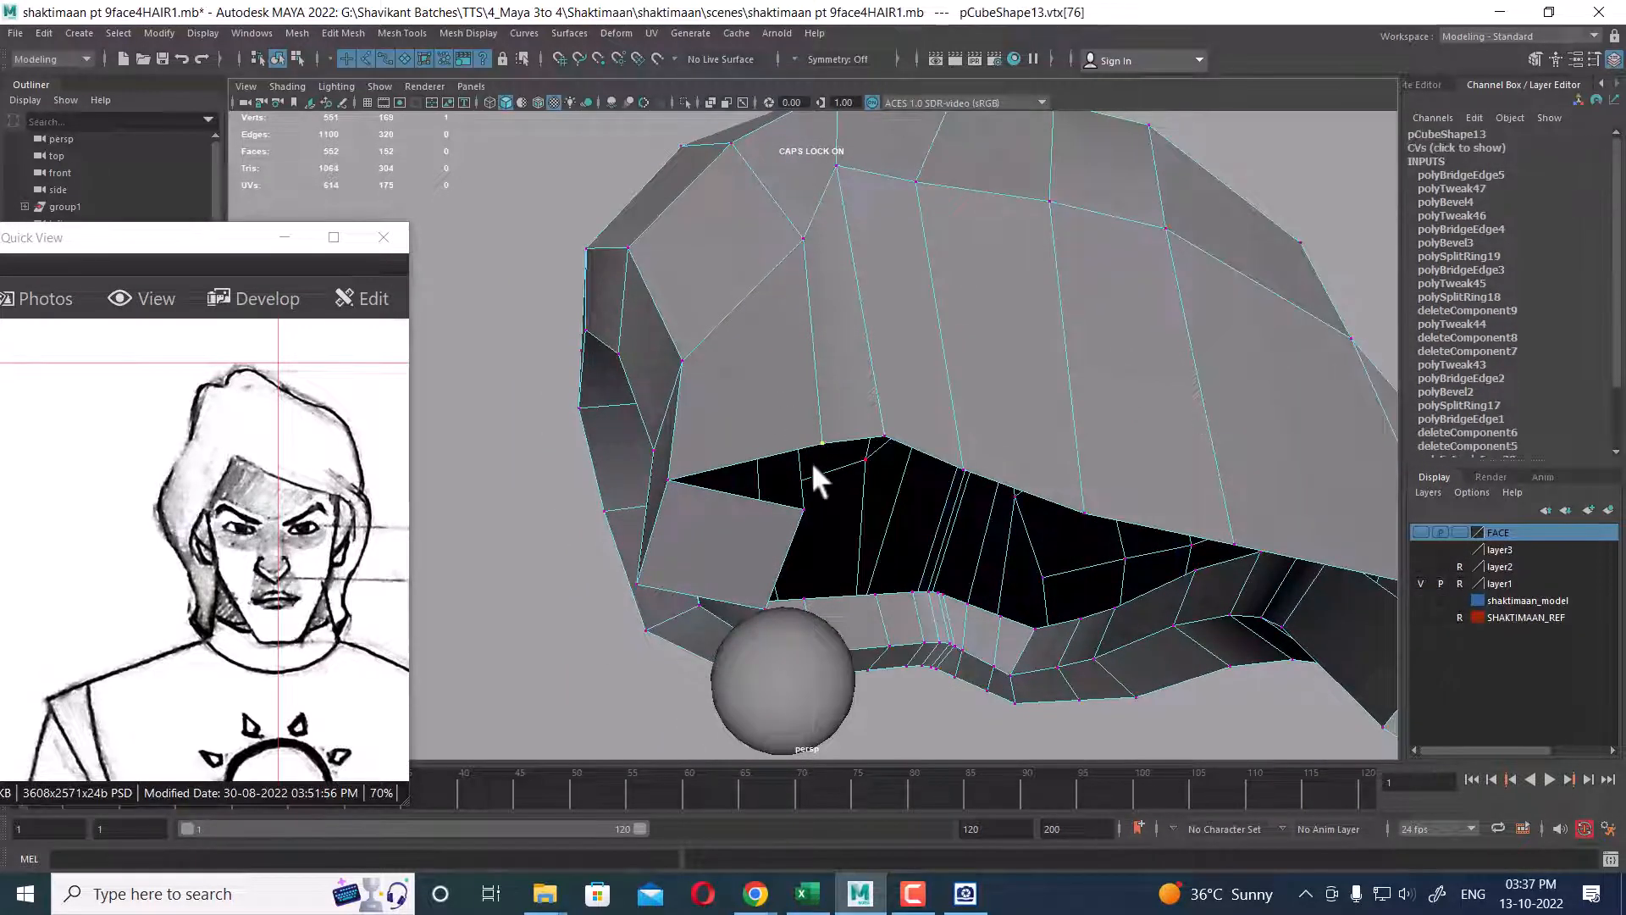
{"action": "key", "text": "w"}
{"action": "left_click_drag", "start_coordinate": [811, 461], "coordinate": [835, 500], "text": "alt"}
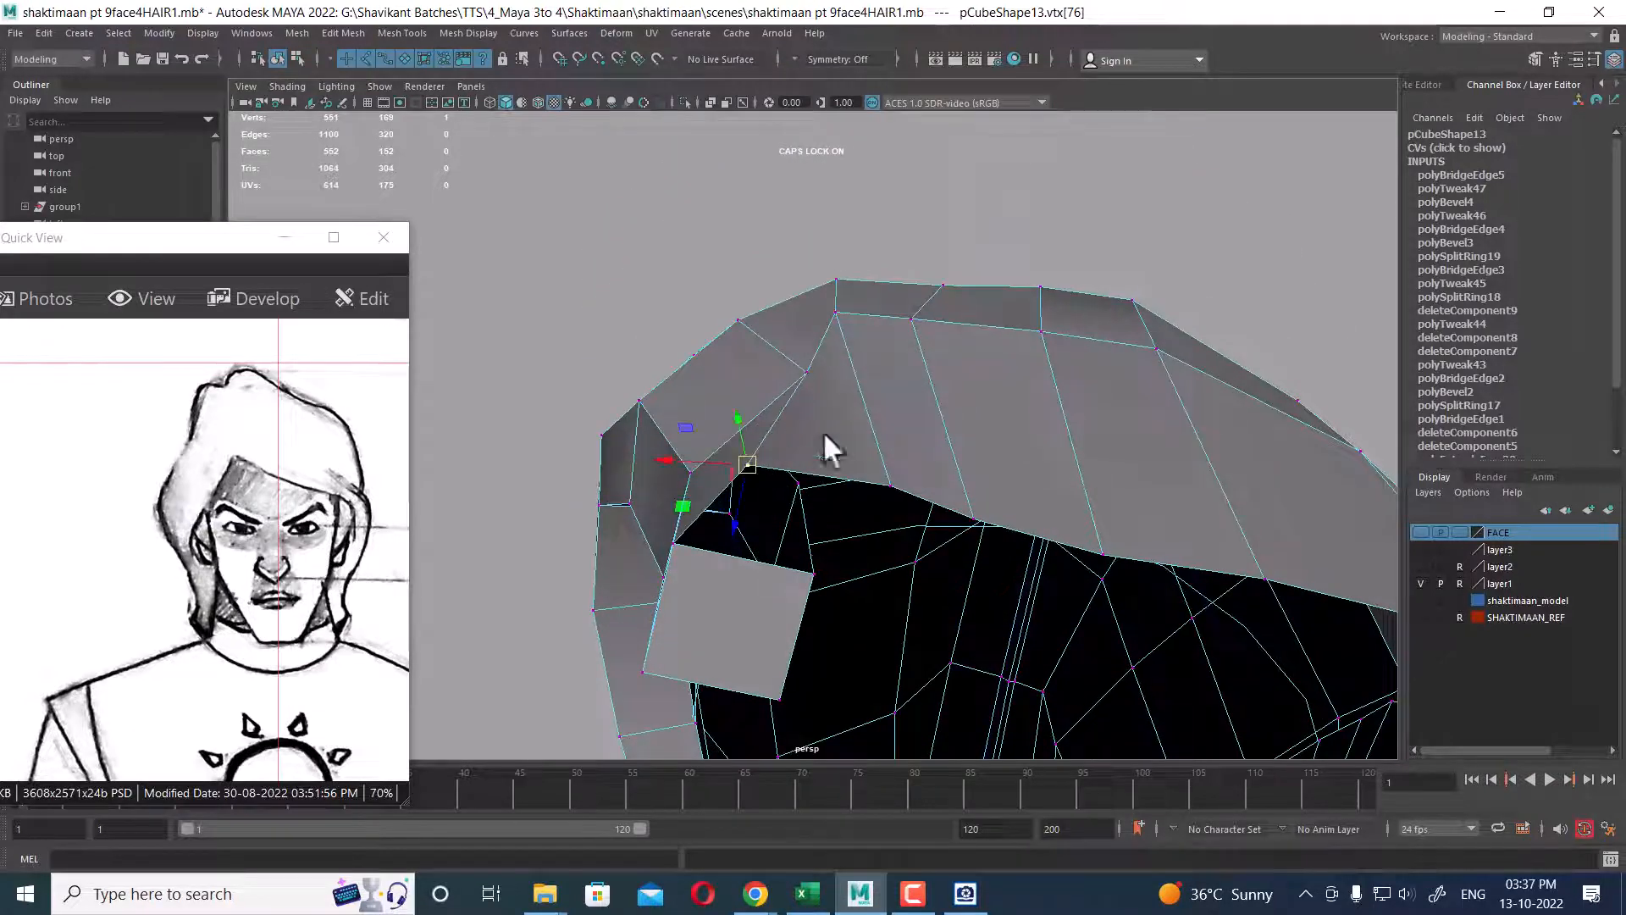
{"action": "left_click", "coordinate": [802, 468]}
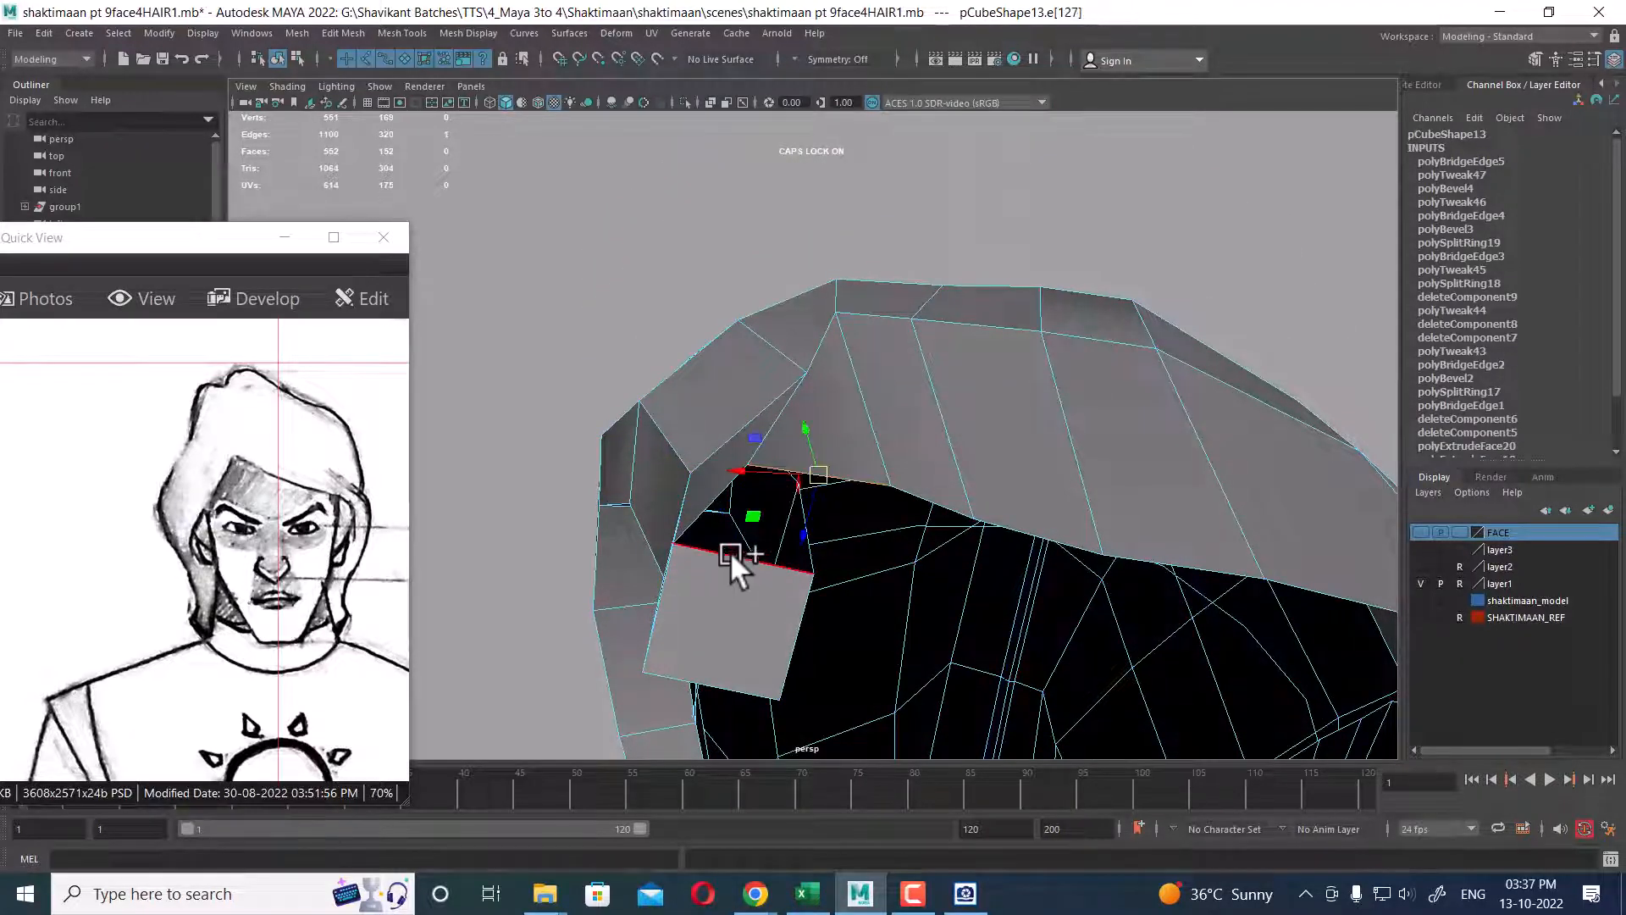
{"action": "right_click_drag", "start_coordinate": [897, 415], "coordinate": [871, 616], "text": "shift"}
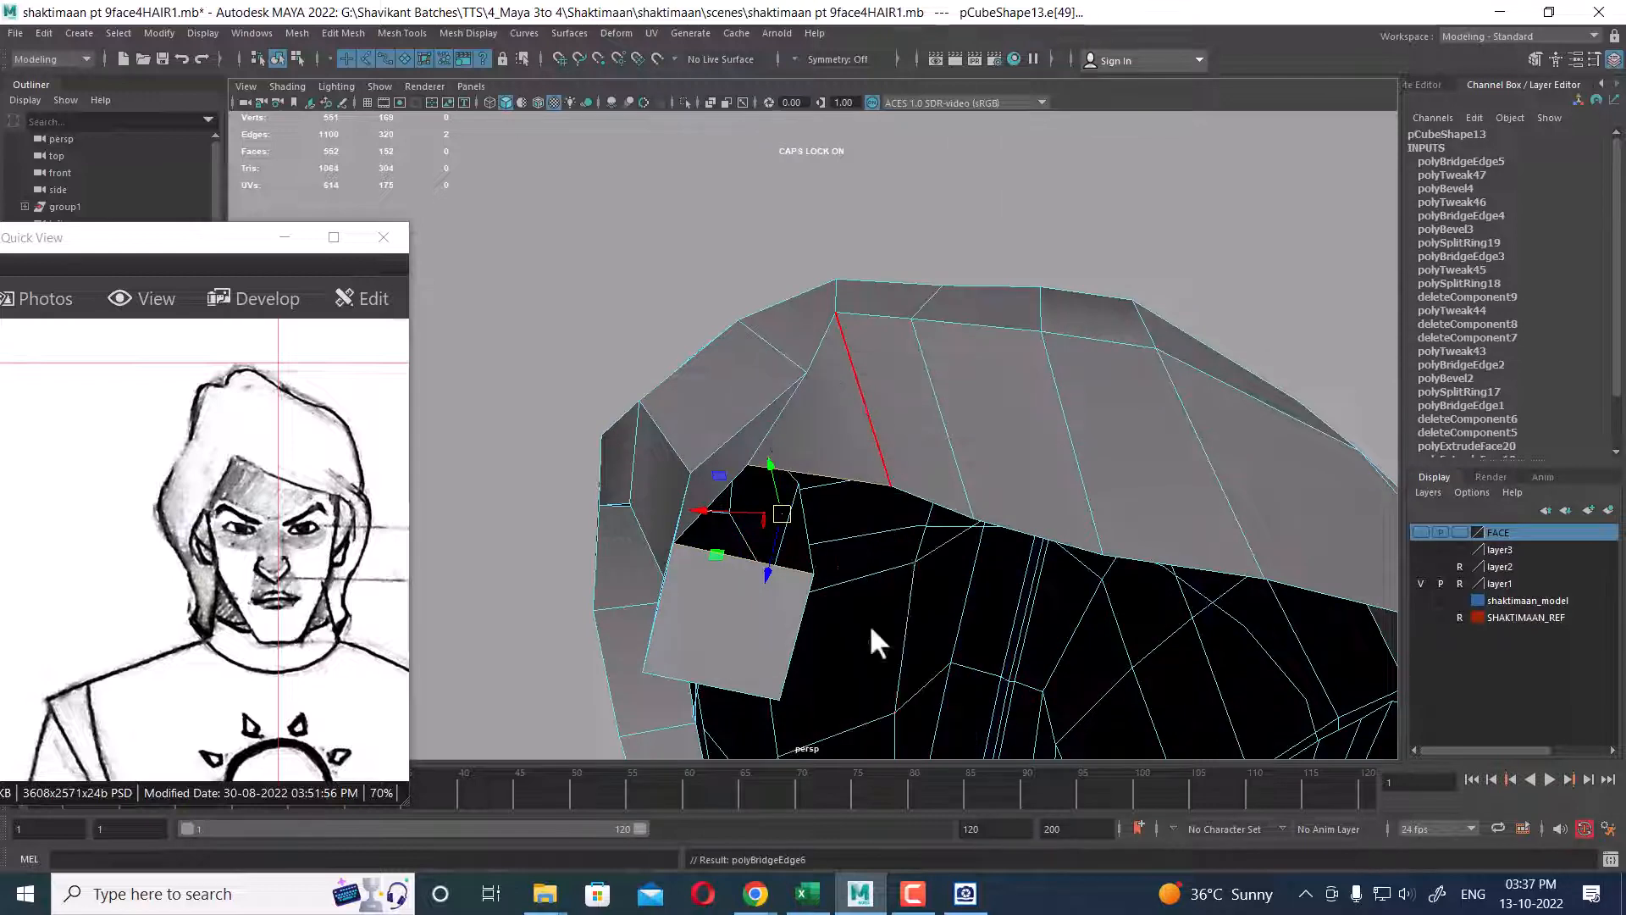
- Check the bridged lock end in smooth mesh preview, then return to the unsmoothed display
{"action": "right_click_drag", "start_coordinate": [930, 562], "coordinate": [872, 569], "text": "alt"}
{"action": "left_click_drag", "start_coordinate": [872, 569], "coordinate": [791, 602], "text": "alt"}
{"action": "right_click_drag", "start_coordinate": [792, 602], "coordinate": [766, 585], "text": "alt"}
{"action": "middle_click_drag", "start_coordinate": [788, 445], "coordinate": [819, 483], "text": "alt"}
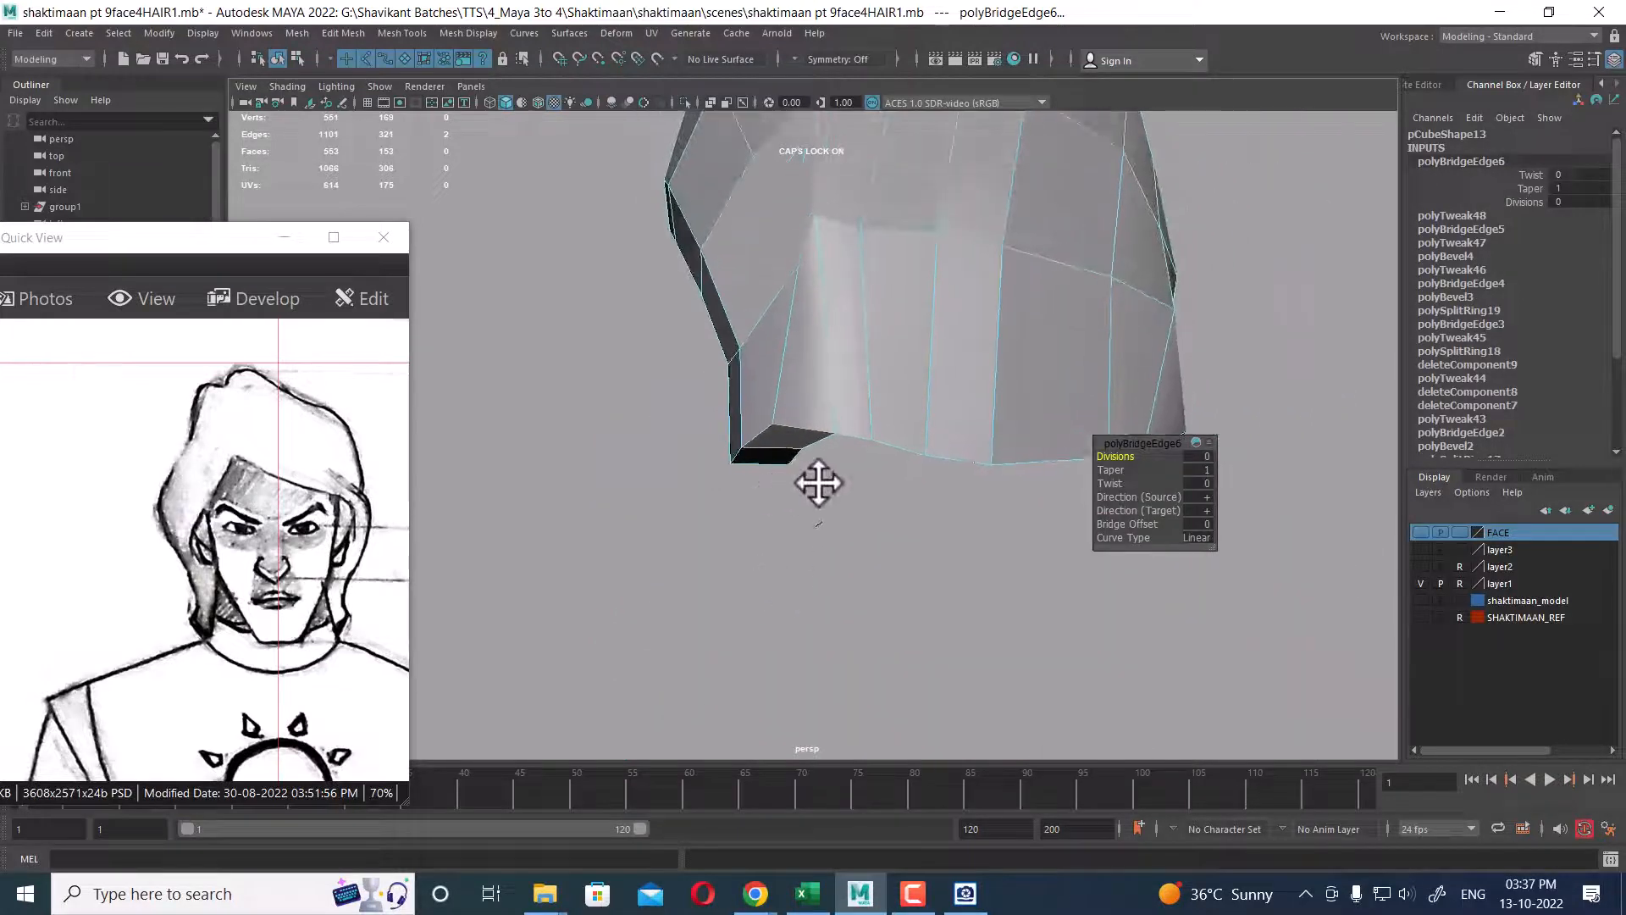
{"action": "key", "text": "3"}
{"action": "left_click_drag", "start_coordinate": [906, 455], "coordinate": [770, 419], "text": "alt"}
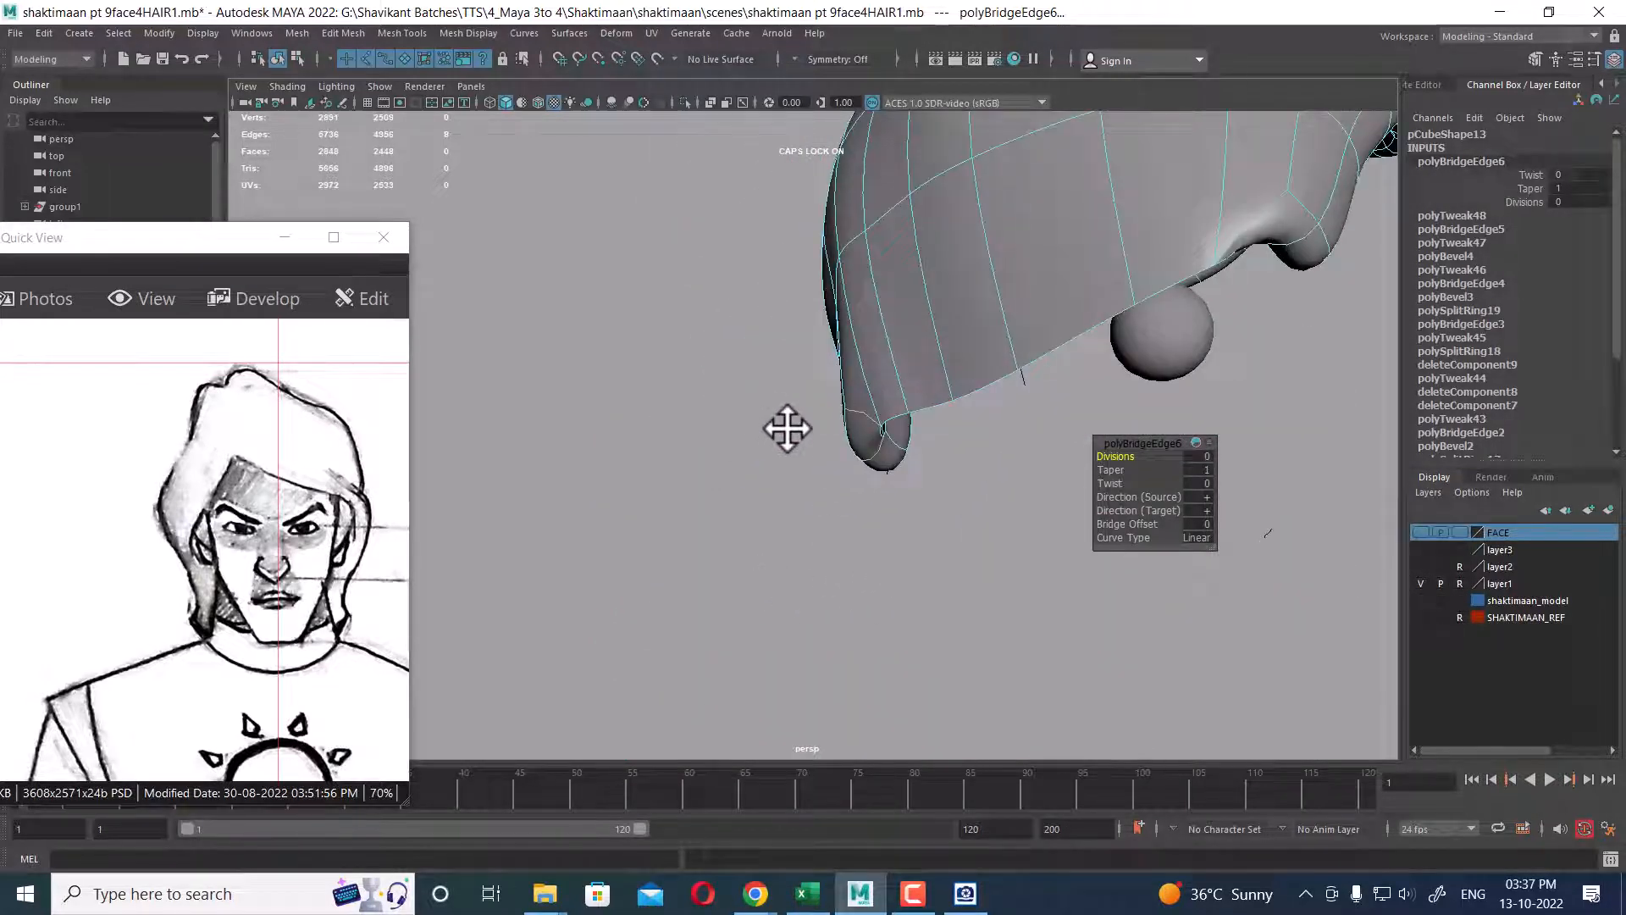
{"action": "key", "text": "1"}
- Select the open border edges along the lower back rim of the hair between the two front locks
{"action": "left_click_drag", "start_coordinate": [936, 370], "coordinate": [919, 417], "text": "alt"}
{"action": "left_click", "coordinate": [937, 390]}
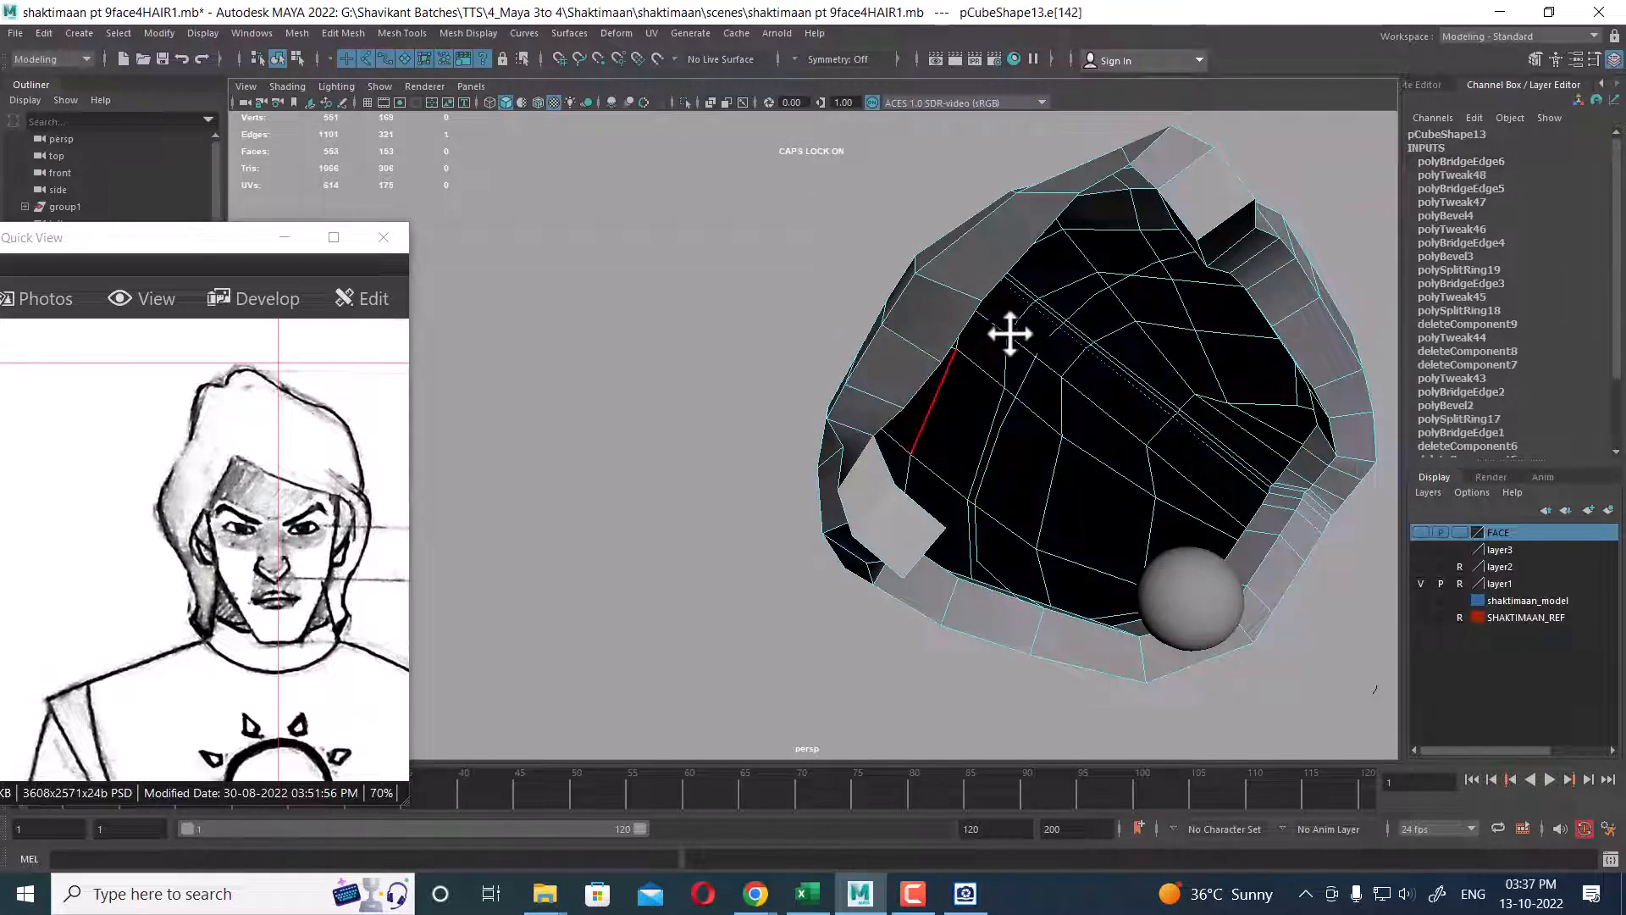
{"action": "left_click_drag", "start_coordinate": [1064, 216], "coordinate": [1046, 280], "text": "alt"}
{"action": "right_click_drag", "start_coordinate": [1045, 280], "coordinate": [1094, 322], "text": "alt"}
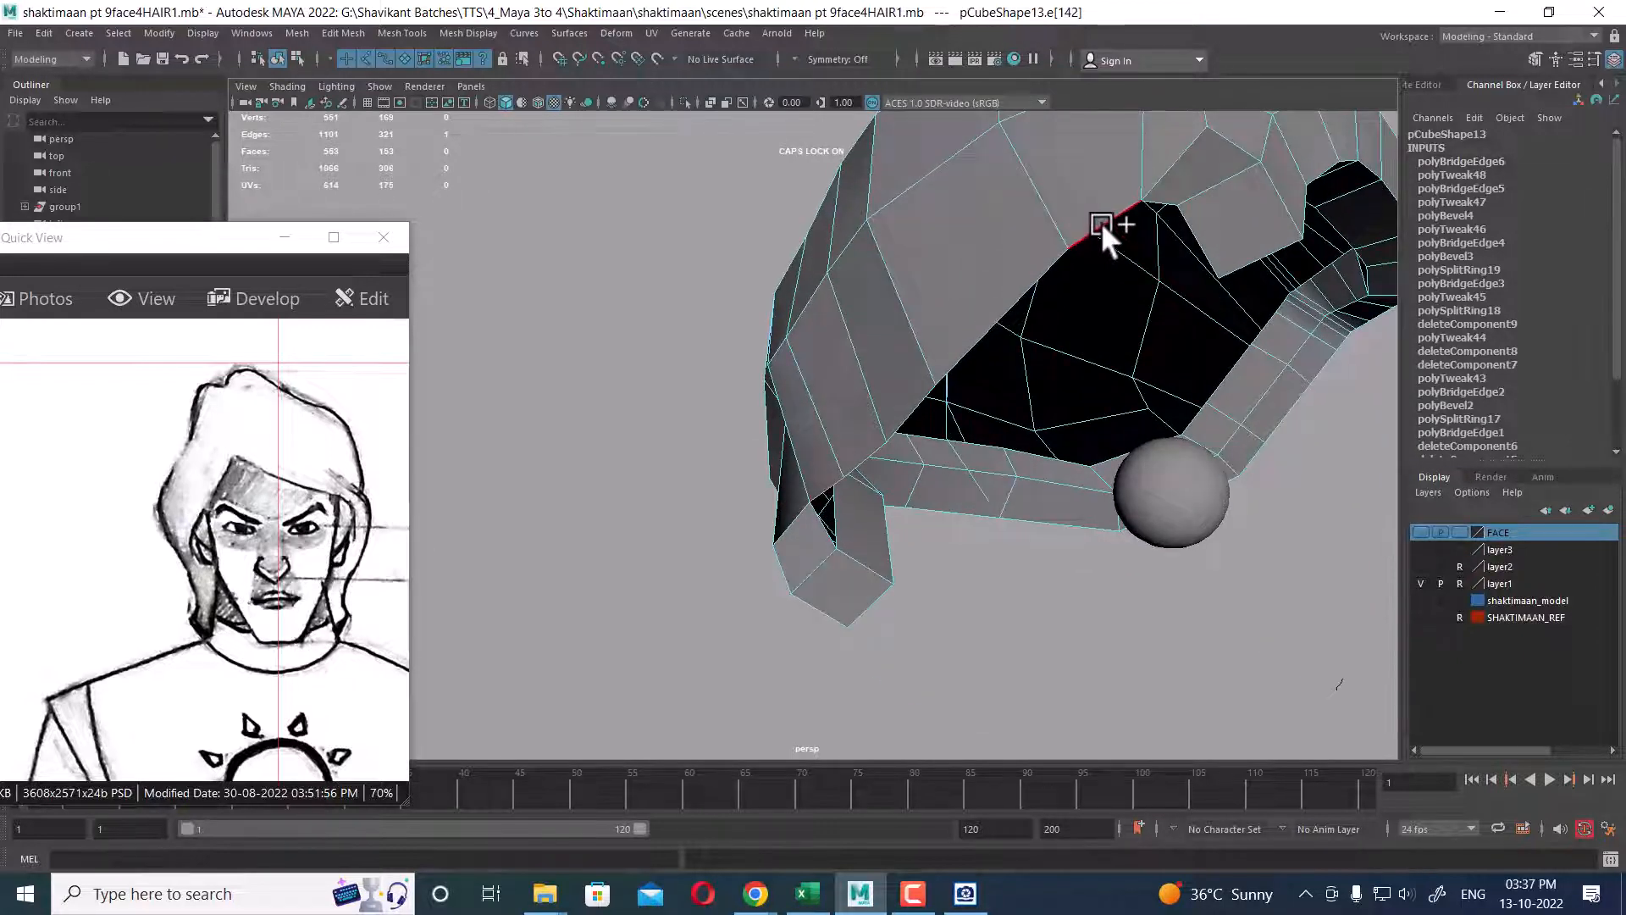
{"action": "double_click", "coordinate": [1102, 223], "text": "shift"}
{"action": "left_click_drag", "start_coordinate": [1099, 325], "coordinate": [984, 439], "text": "alt"}
{"action": "right_click_drag", "start_coordinate": [985, 439], "coordinate": [928, 388], "text": "alt"}
{"action": "key", "text": "w"}
- Extrude the selected back rim edges in the side view to give the hair's lower border an inward thickness
{"action": "left_click_drag", "start_coordinate": [957, 405], "coordinate": [897, 386], "text": "alt"}
{"action": "key", "text": "space"}
{"action": "left_click", "coordinate": [994, 412]}
{"action": "right_click_drag", "start_coordinate": [795, 332], "coordinate": [813, 556], "text": "alt"}
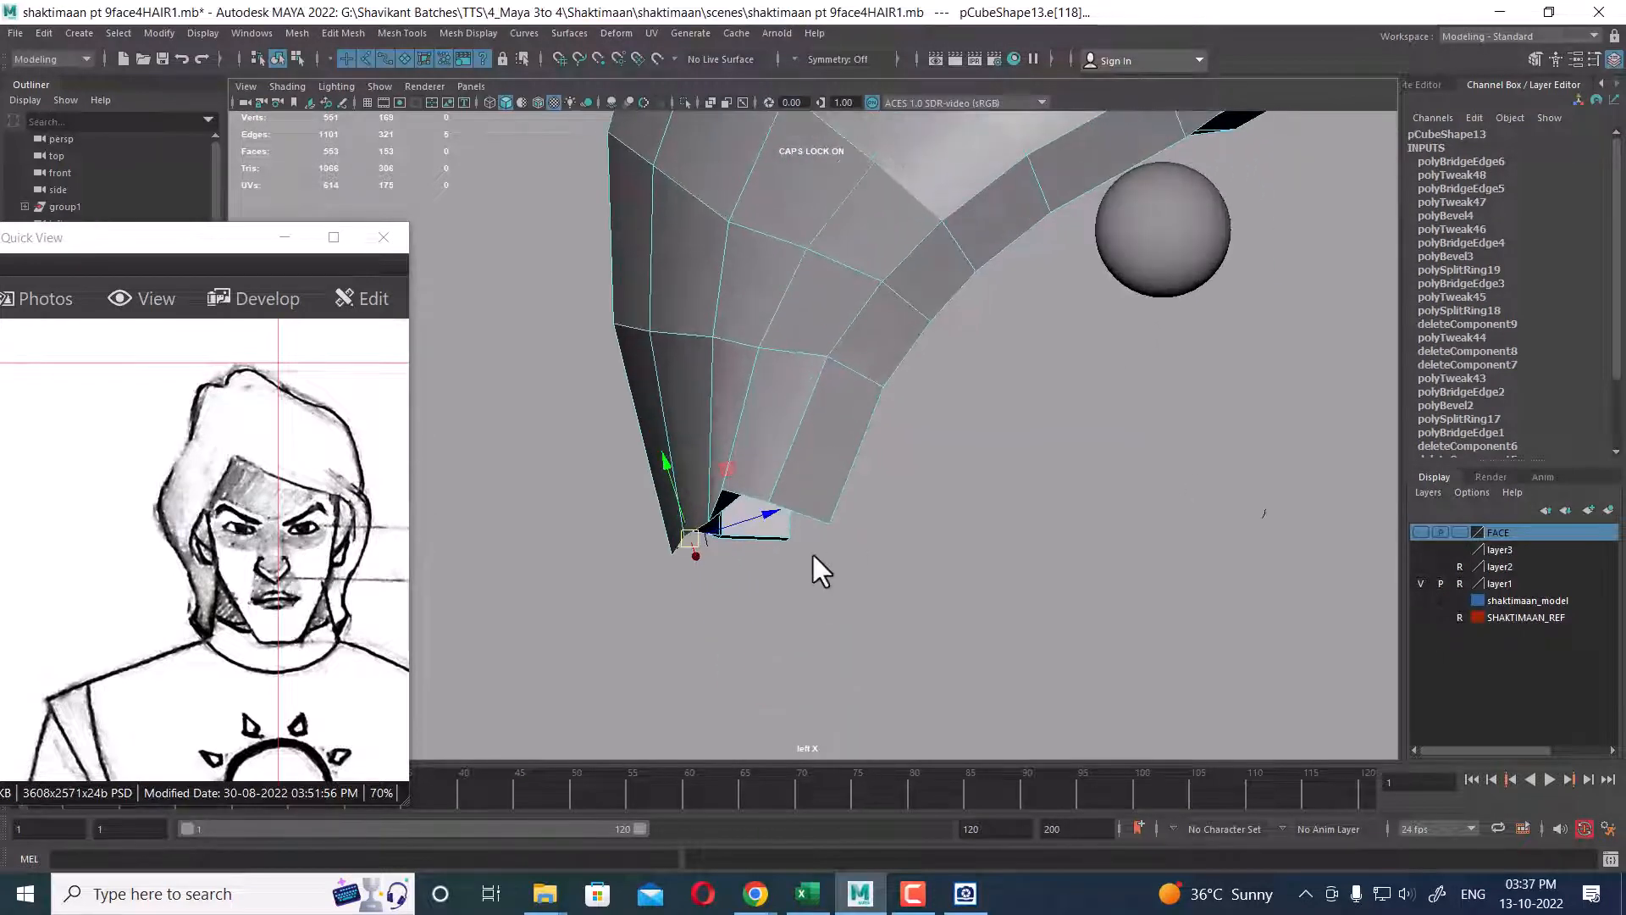
{"action": "key", "text": "ctrl+e"}
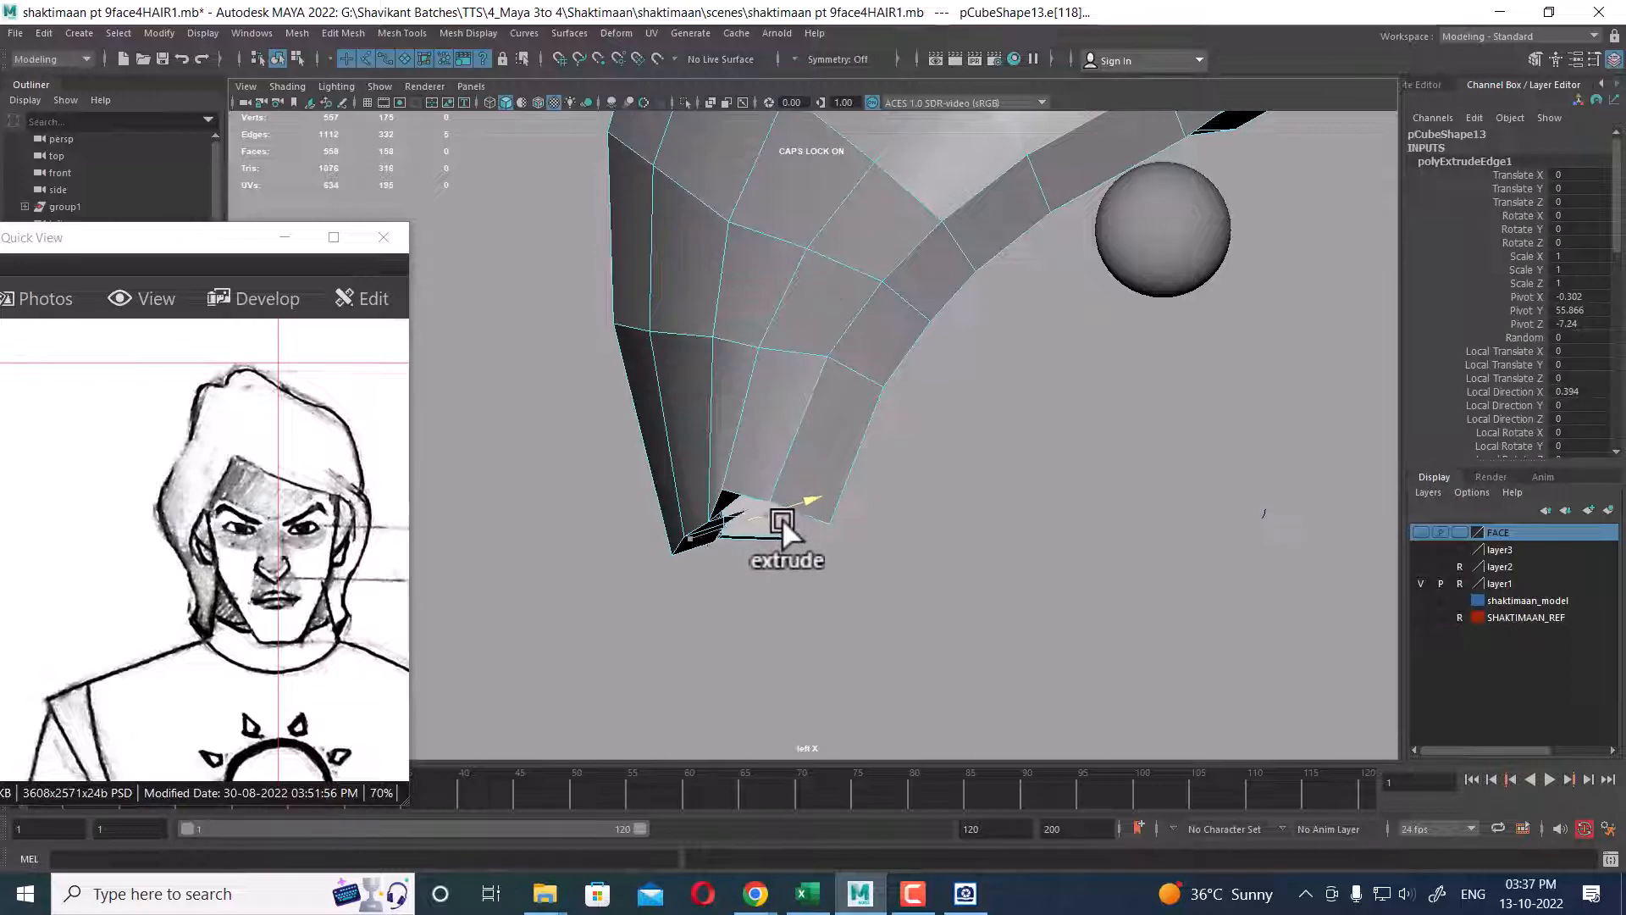
{"action": "key", "text": "space"}
{"action": "left_click_drag", "start_coordinate": [983, 520], "coordinate": [973, 307]}
- Merge the loose end vertex of the extruded back rim with the neighbouring inner corner vertex of the front lock
{"action": "left_click_drag", "start_coordinate": [884, 375], "coordinate": [838, 288], "text": "alt"}
{"action": "middle_click_drag", "start_coordinate": [839, 288], "coordinate": [898, 378], "text": "alt"}
{"action": "left_click_drag", "start_coordinate": [898, 378], "coordinate": [976, 513], "text": "alt"}
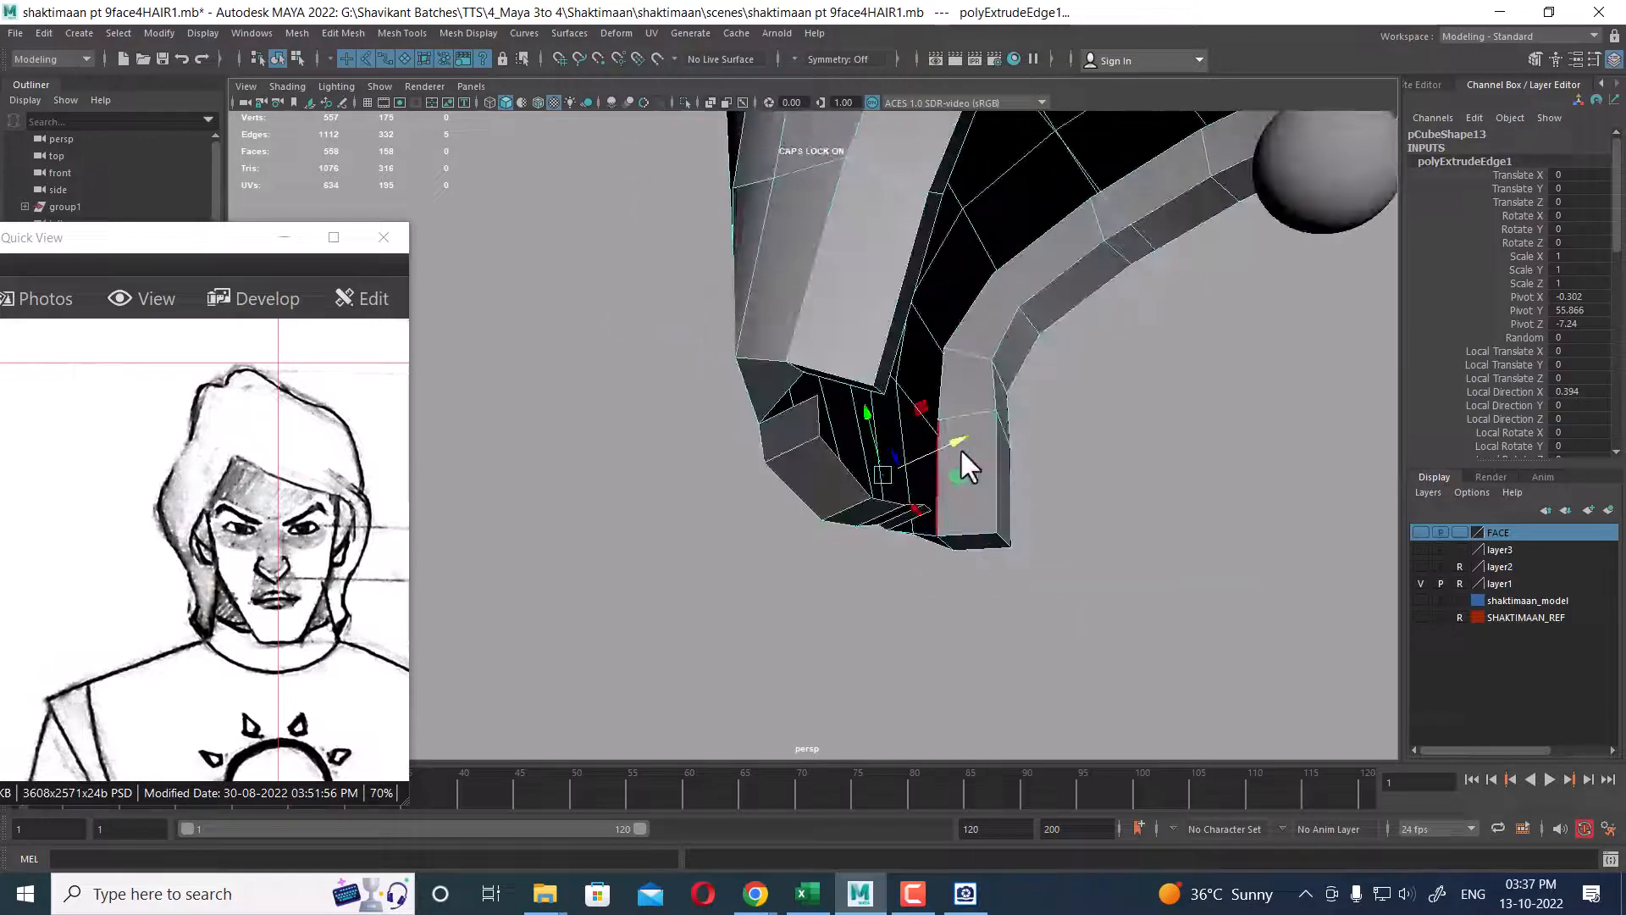
{"action": "left_click_drag", "start_coordinate": [961, 452], "coordinate": [891, 351], "text": "alt"}
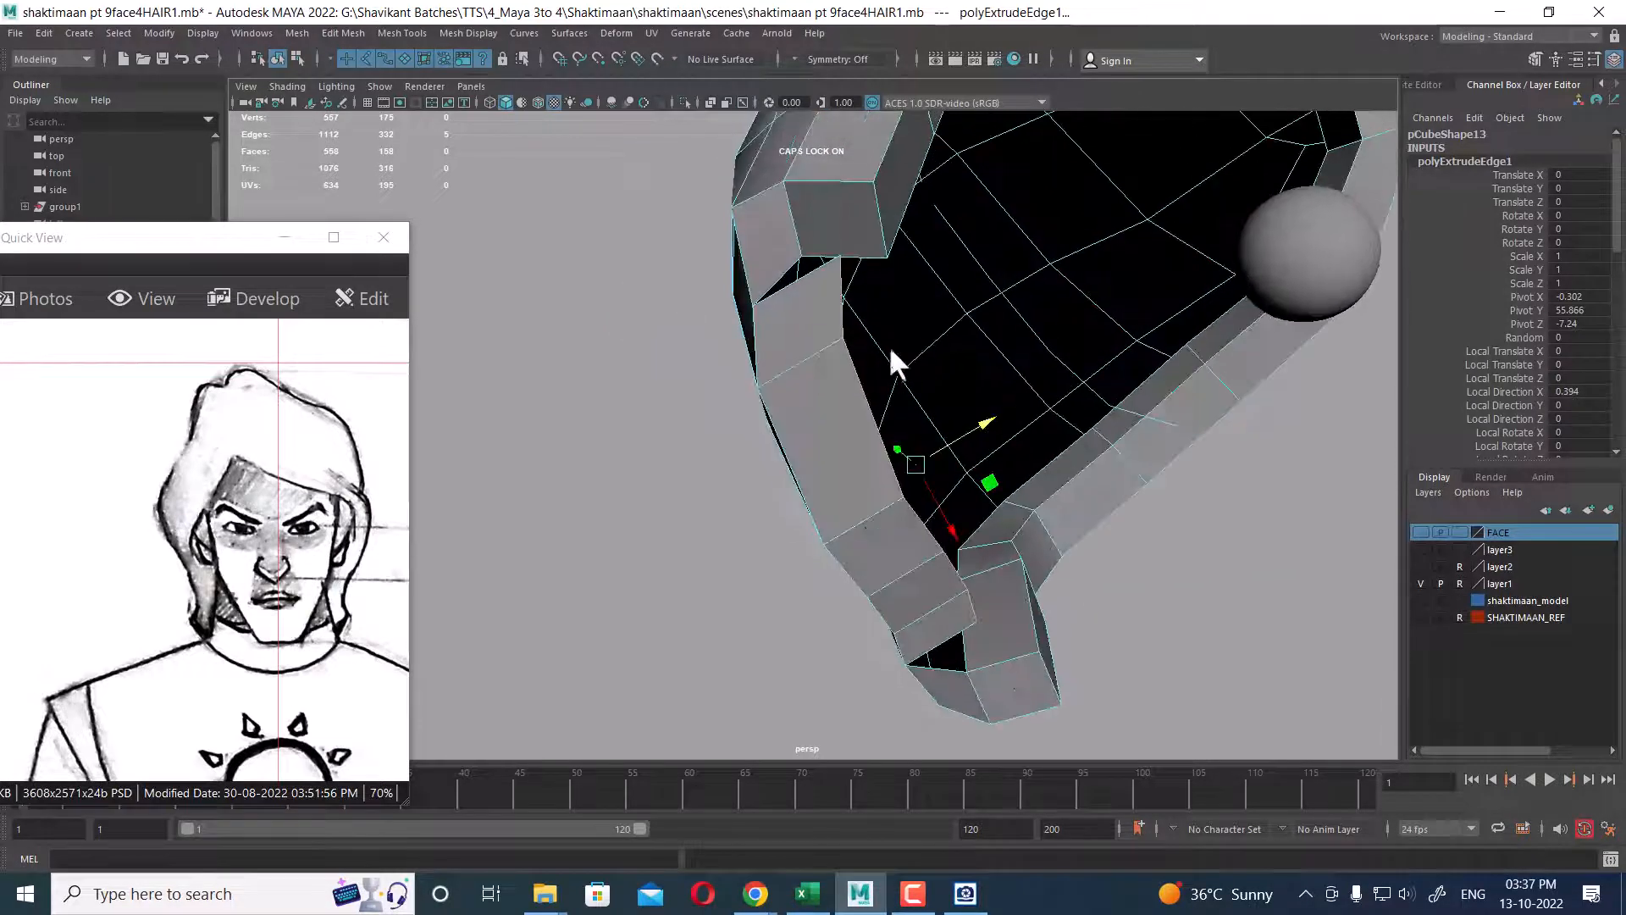
{"action": "scroll", "coordinate": [892, 351], "scroll_direction": "up", "scroll_amount": 1}
{"action": "left_click_drag", "start_coordinate": [654, 188], "coordinate": [872, 358], "text": "alt"}
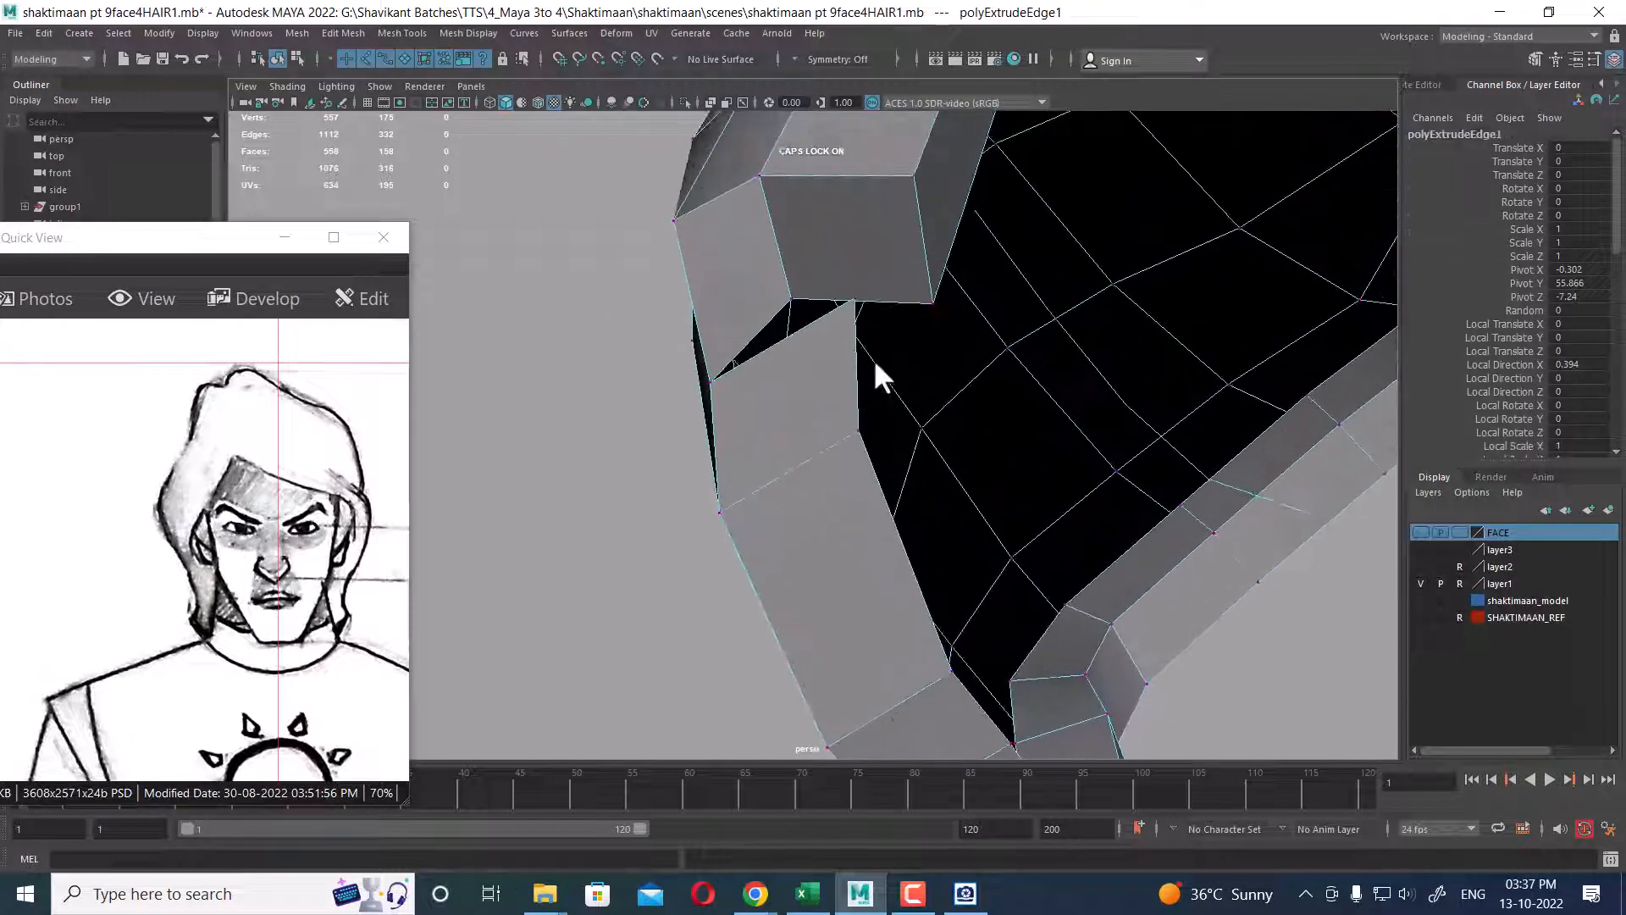
{"action": "left_click", "coordinate": [856, 297]}
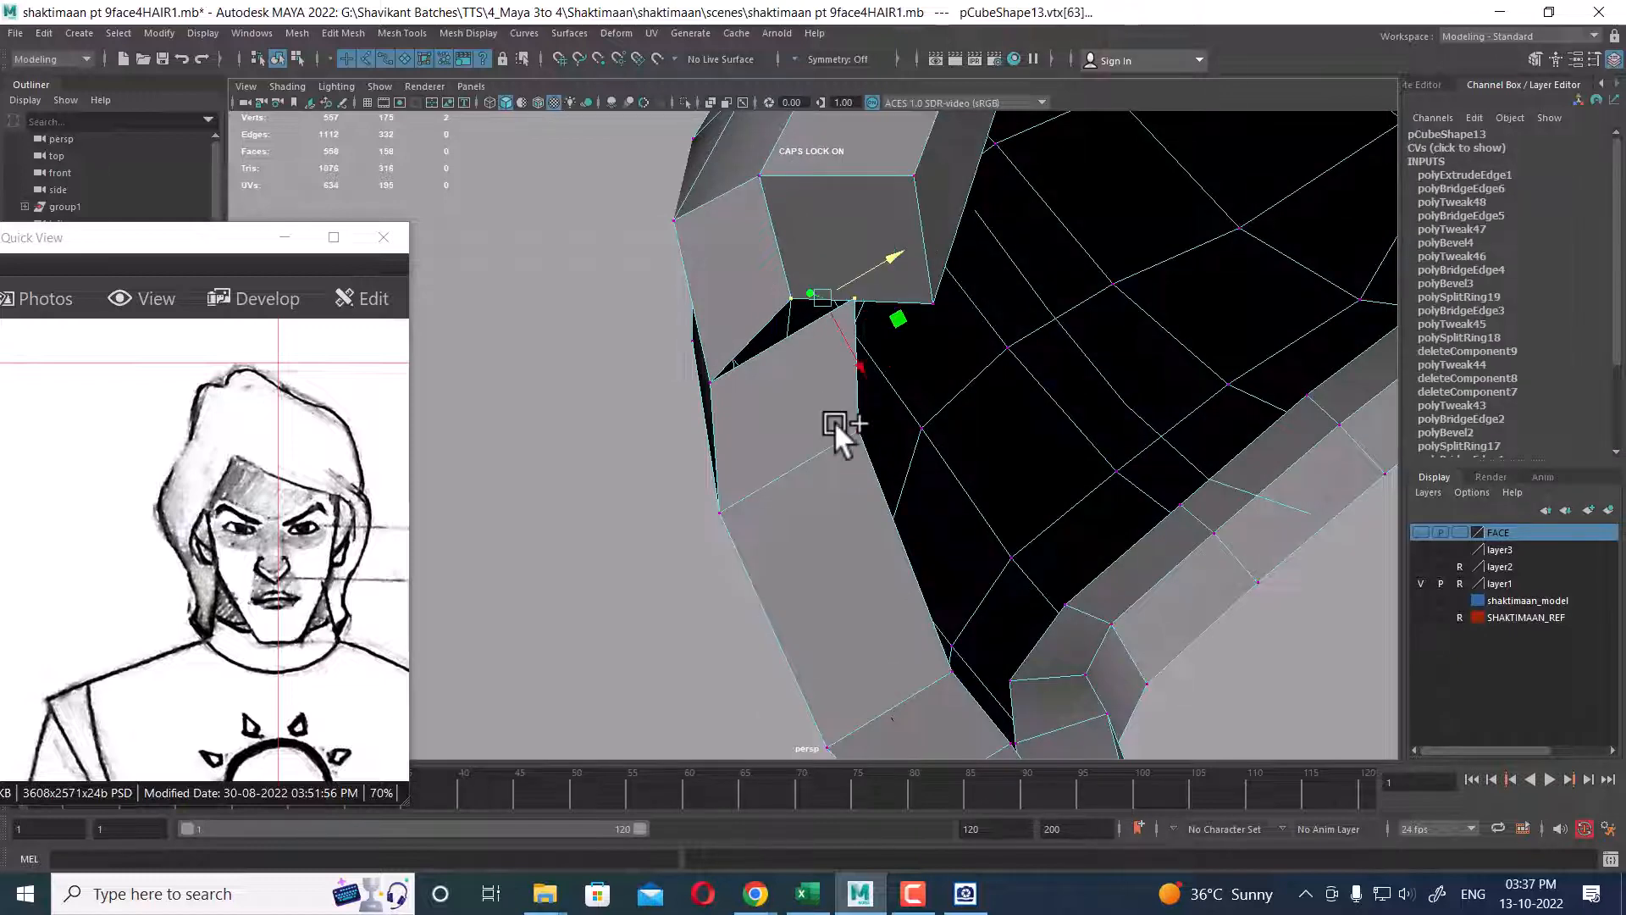
{"action": "right_click_drag", "start_coordinate": [835, 420], "coordinate": [821, 211], "text": "shift"}
- Merge the rim's other loose end vertex with the corner vertex of the opposite lock
{"action": "left_click_drag", "start_coordinate": [903, 460], "coordinate": [839, 388], "text": "alt"}
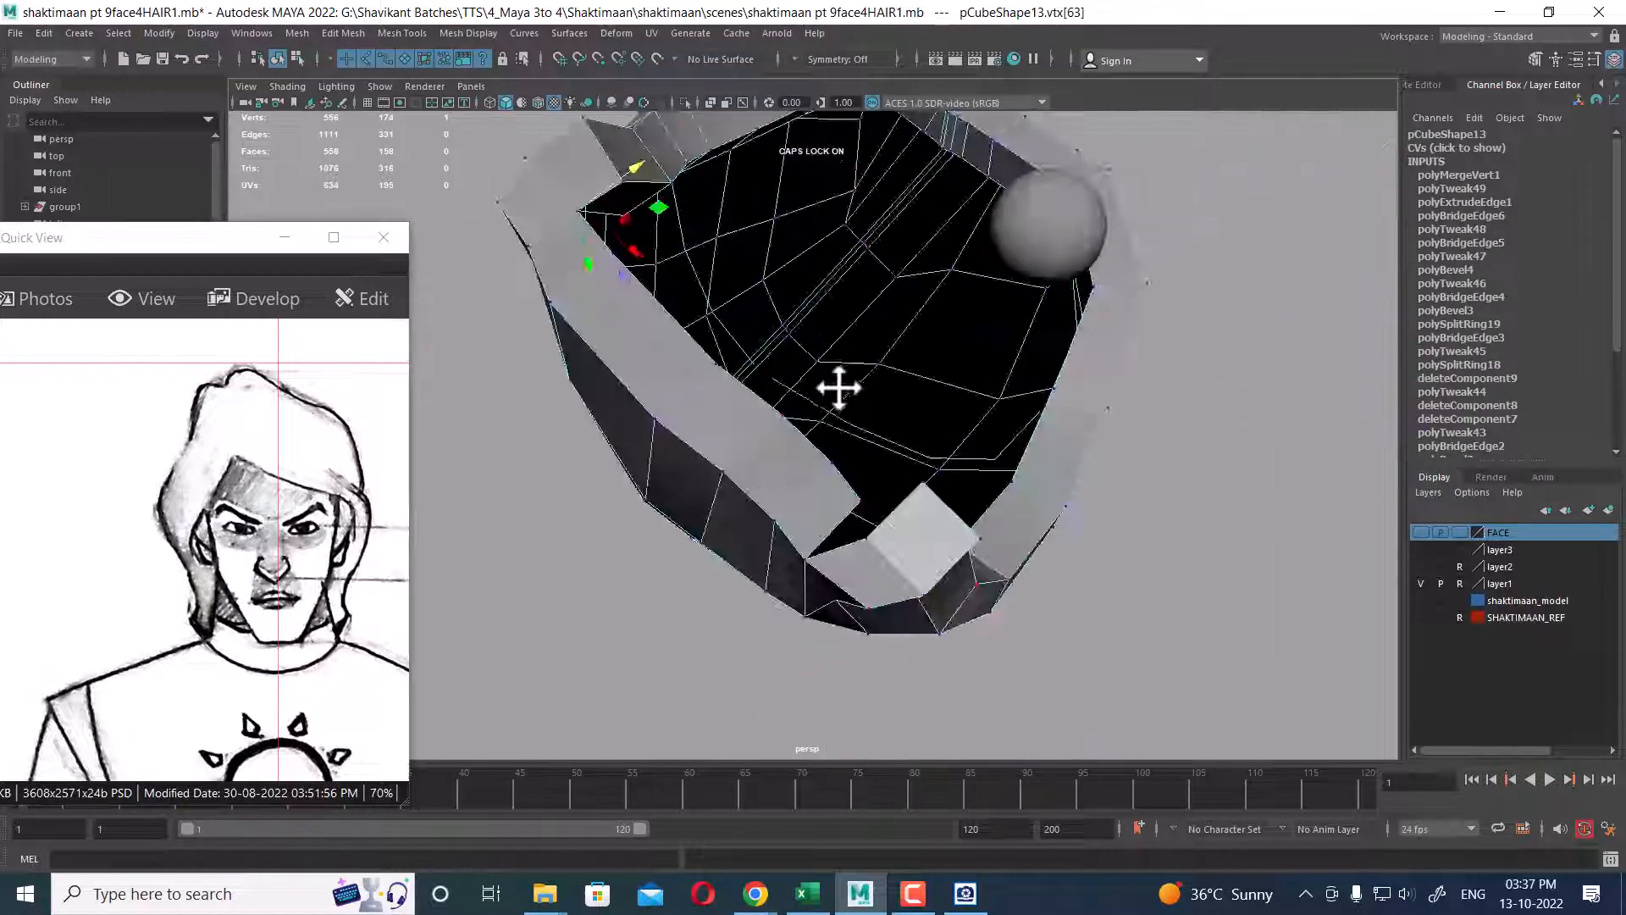
{"action": "scroll", "coordinate": [839, 388], "scroll_direction": "up", "scroll_amount": 2}
{"action": "left_click", "coordinate": [887, 583], "text": "shift"}
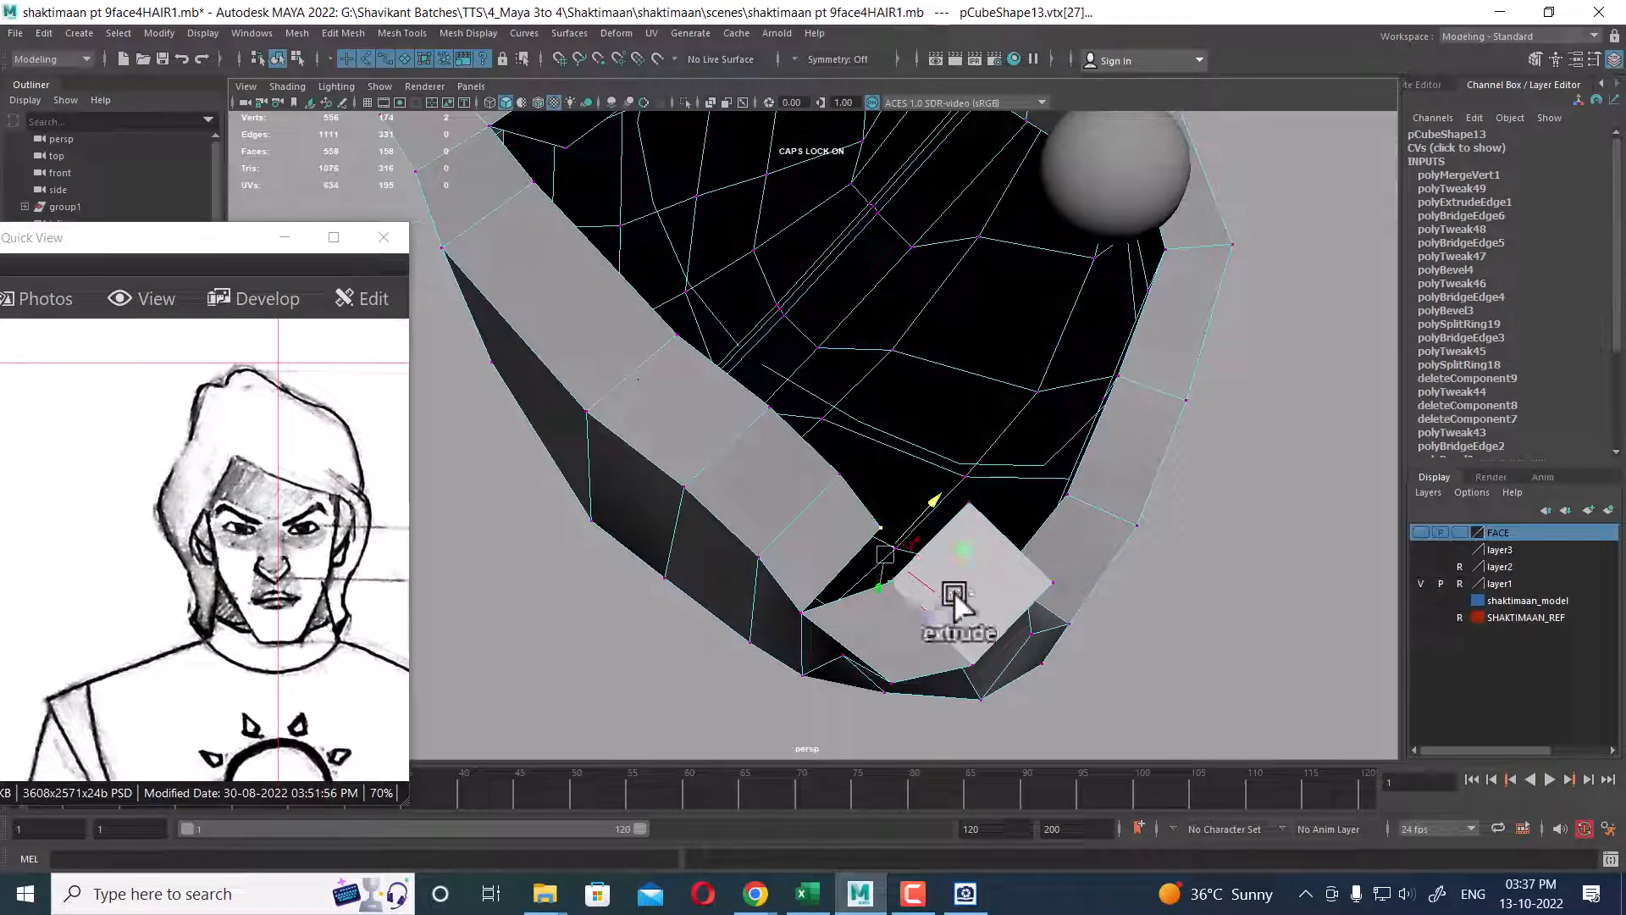
{"action": "right_click_drag", "start_coordinate": [964, 586], "coordinate": [980, 251], "text": "shift"}
{"action": "left_click_drag", "start_coordinate": [979, 247], "coordinate": [833, 469], "text": "alt"}
- Show the FACE layer and examine the smoothed hair around the head from the side, front and below
{"action": "key", "text": "3"}
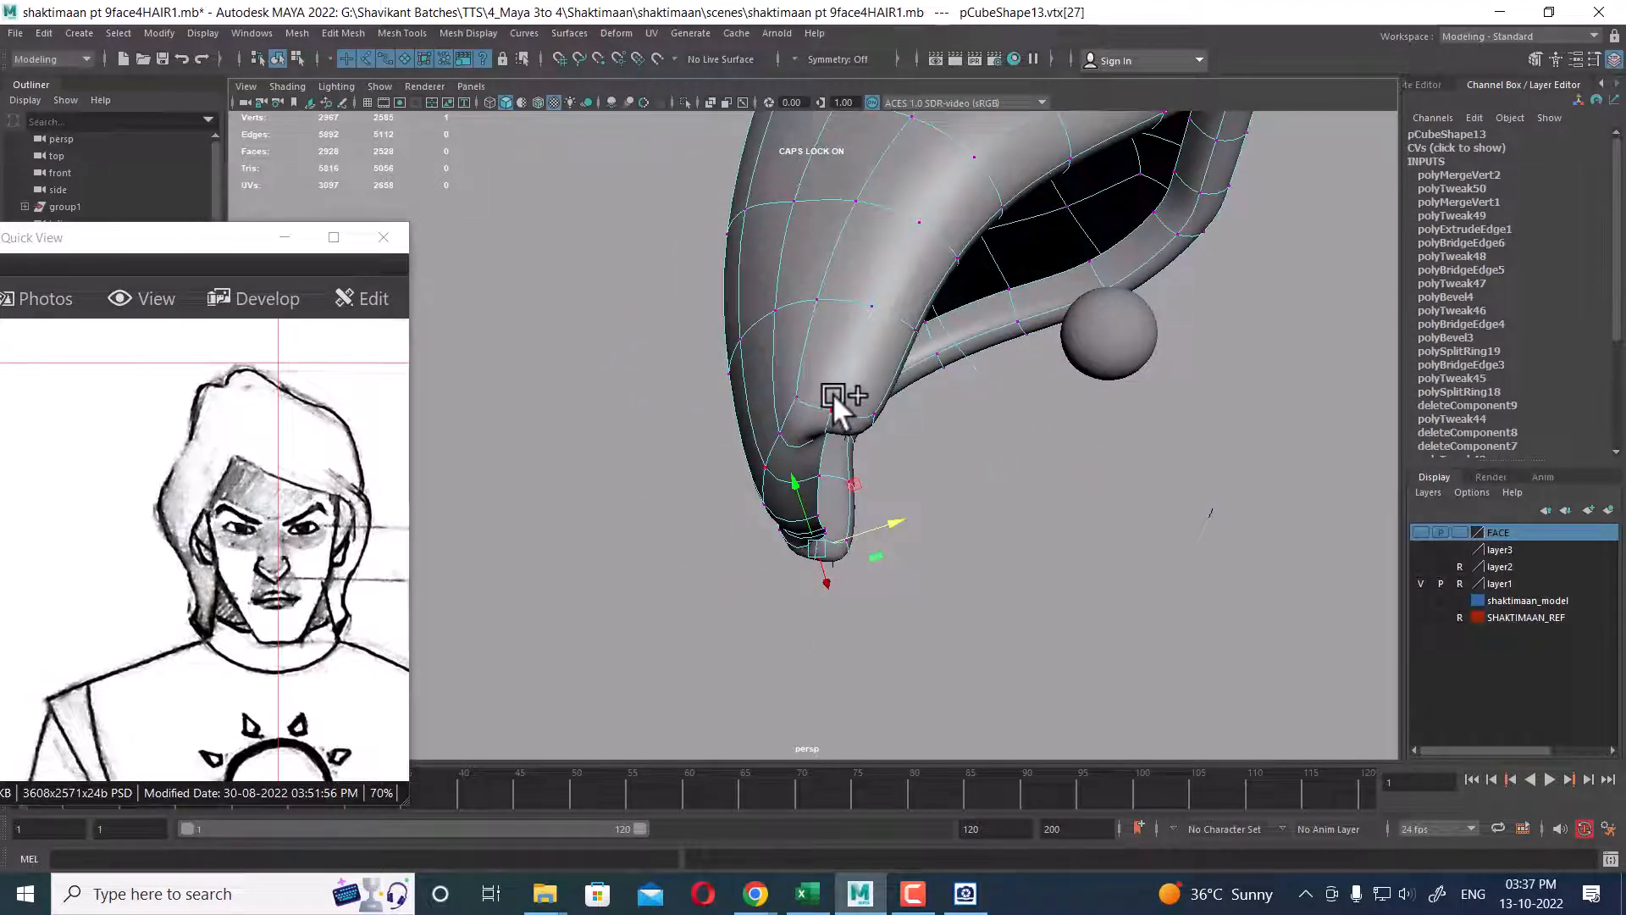
{"action": "left_click", "coordinate": [1086, 531]}
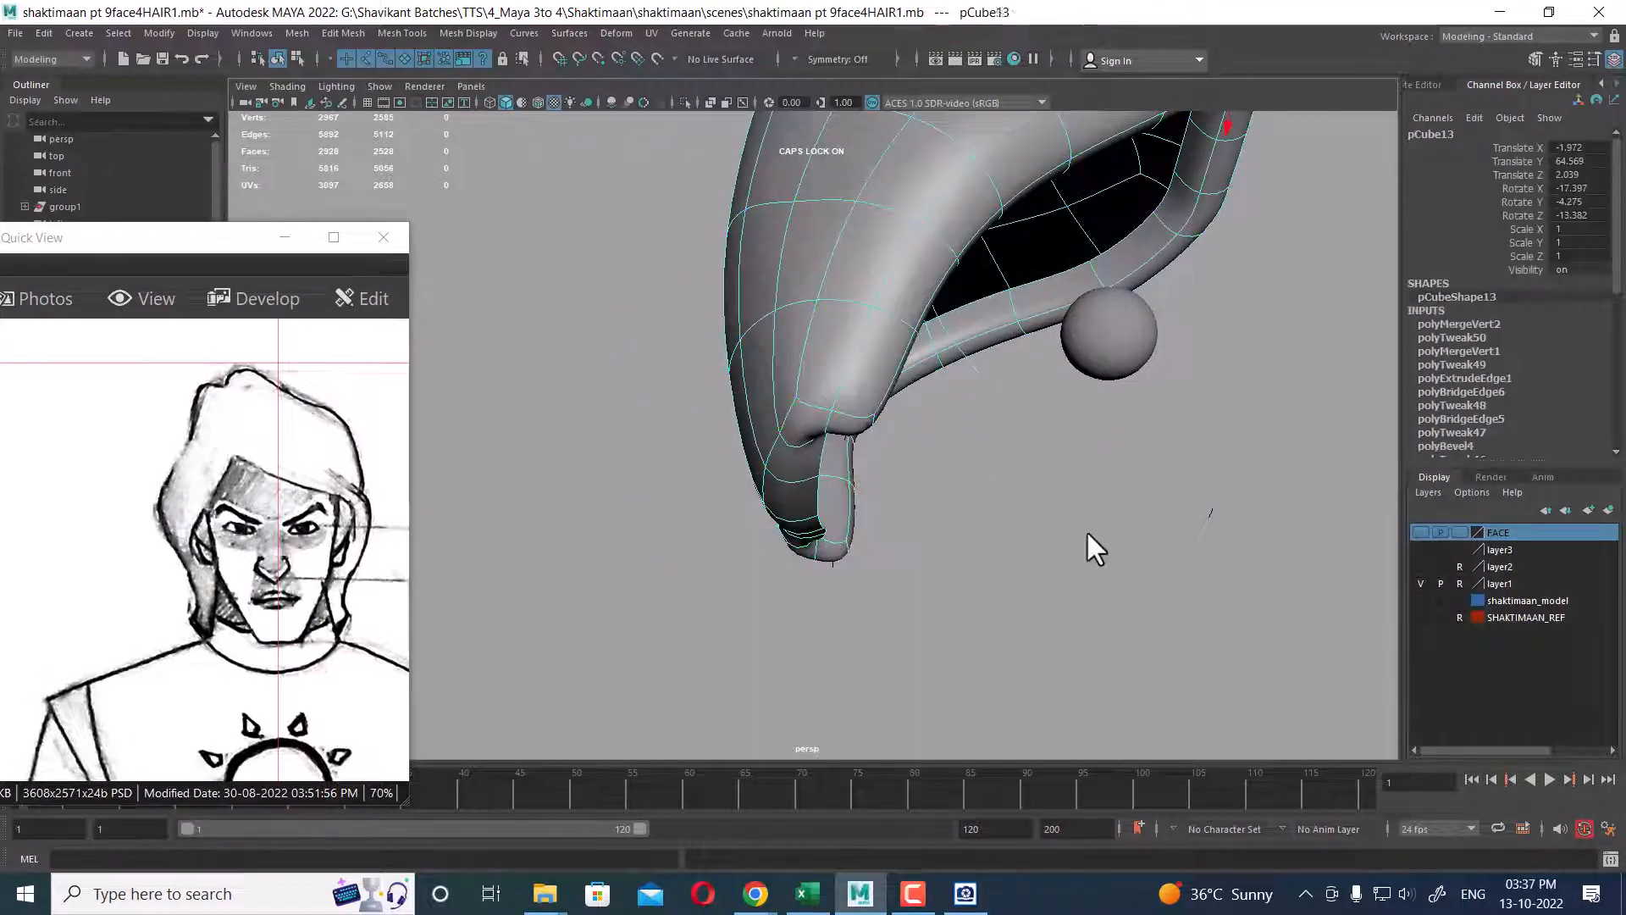
{"action": "left_click", "coordinate": [1421, 532]}
{"action": "left_click_drag", "start_coordinate": [902, 501], "coordinate": [890, 516], "text": "alt"}
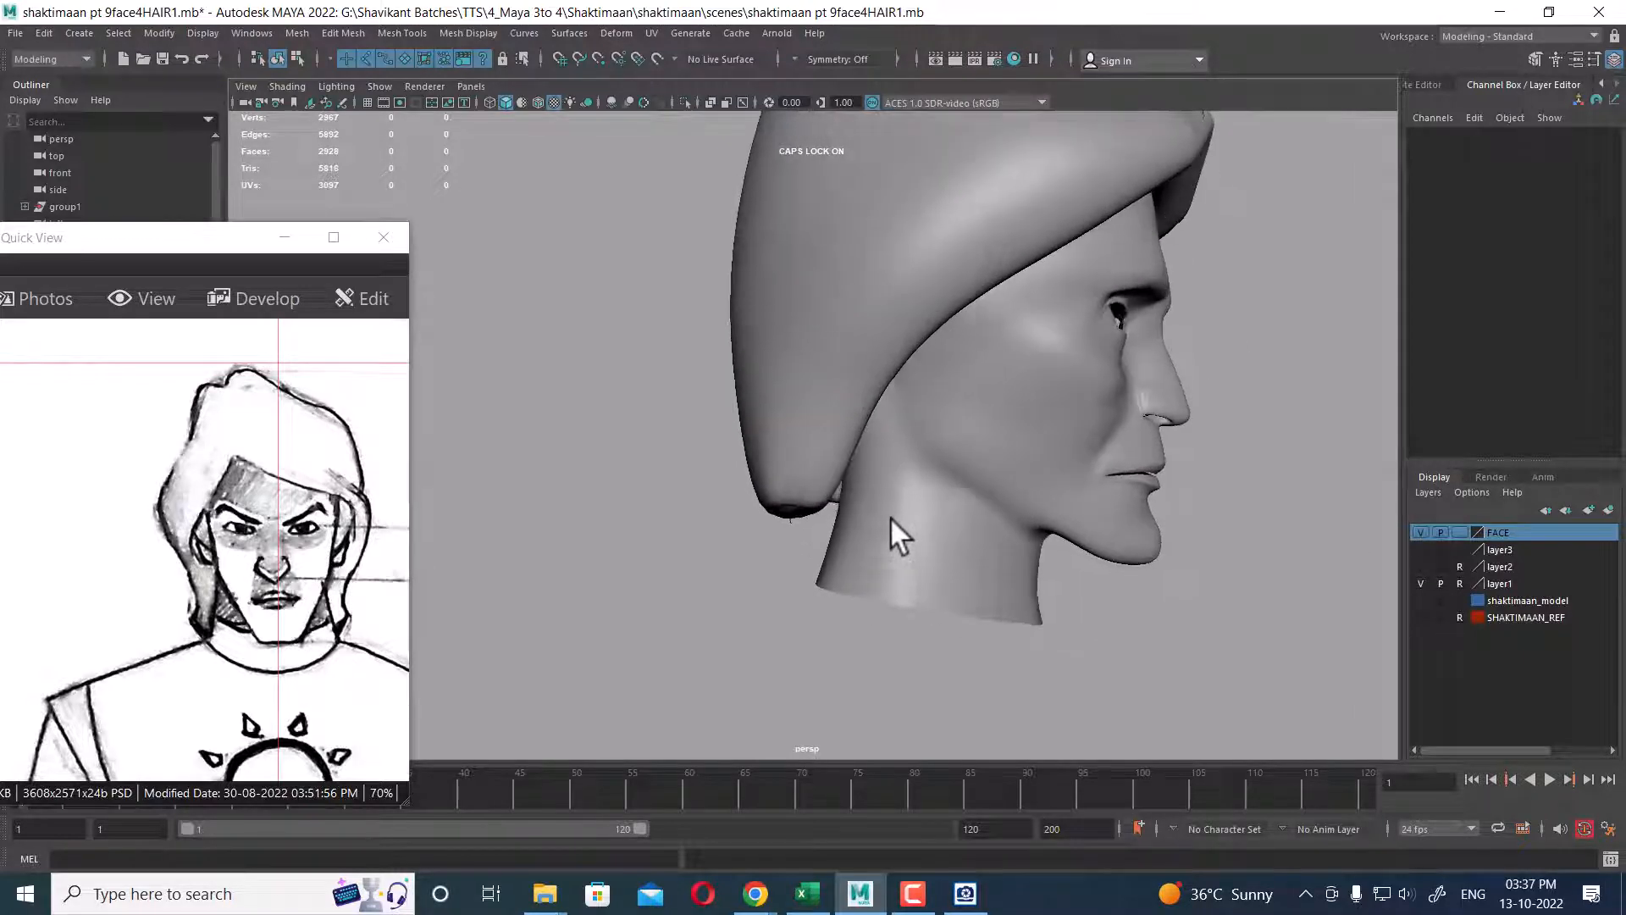
{"action": "right_click_drag", "start_coordinate": [890, 515], "coordinate": [847, 381], "text": "alt"}
{"action": "left_click_drag", "start_coordinate": [965, 551], "coordinate": [851, 578], "text": "alt"}
{"action": "right_click_drag", "start_coordinate": [851, 578], "coordinate": [828, 474], "text": "alt"}
{"action": "left_click_drag", "start_coordinate": [828, 474], "coordinate": [776, 454], "text": "alt"}
{"action": "right_click_drag", "start_coordinate": [776, 454], "coordinate": [801, 471], "text": "alt"}
{"action": "middle_click_drag", "start_coordinate": [800, 471], "coordinate": [894, 486], "text": "alt"}
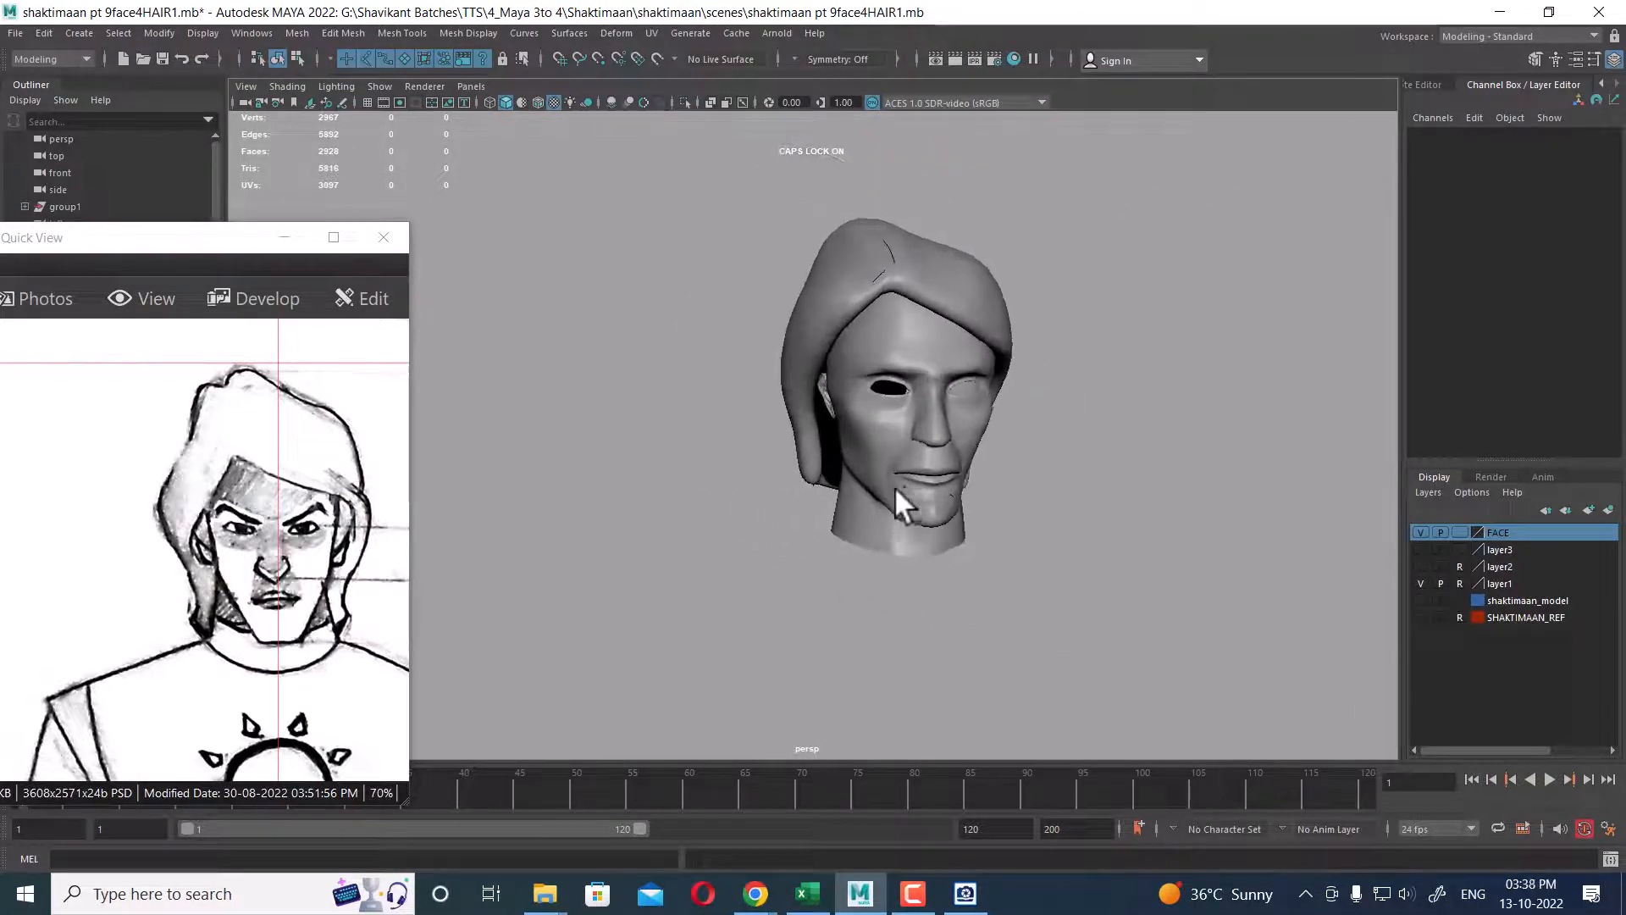
{"action": "left_click_drag", "start_coordinate": [894, 486], "coordinate": [911, 431], "text": "alt"}
{"action": "right_click_drag", "start_coordinate": [889, 470], "coordinate": [963, 512], "text": "alt"}
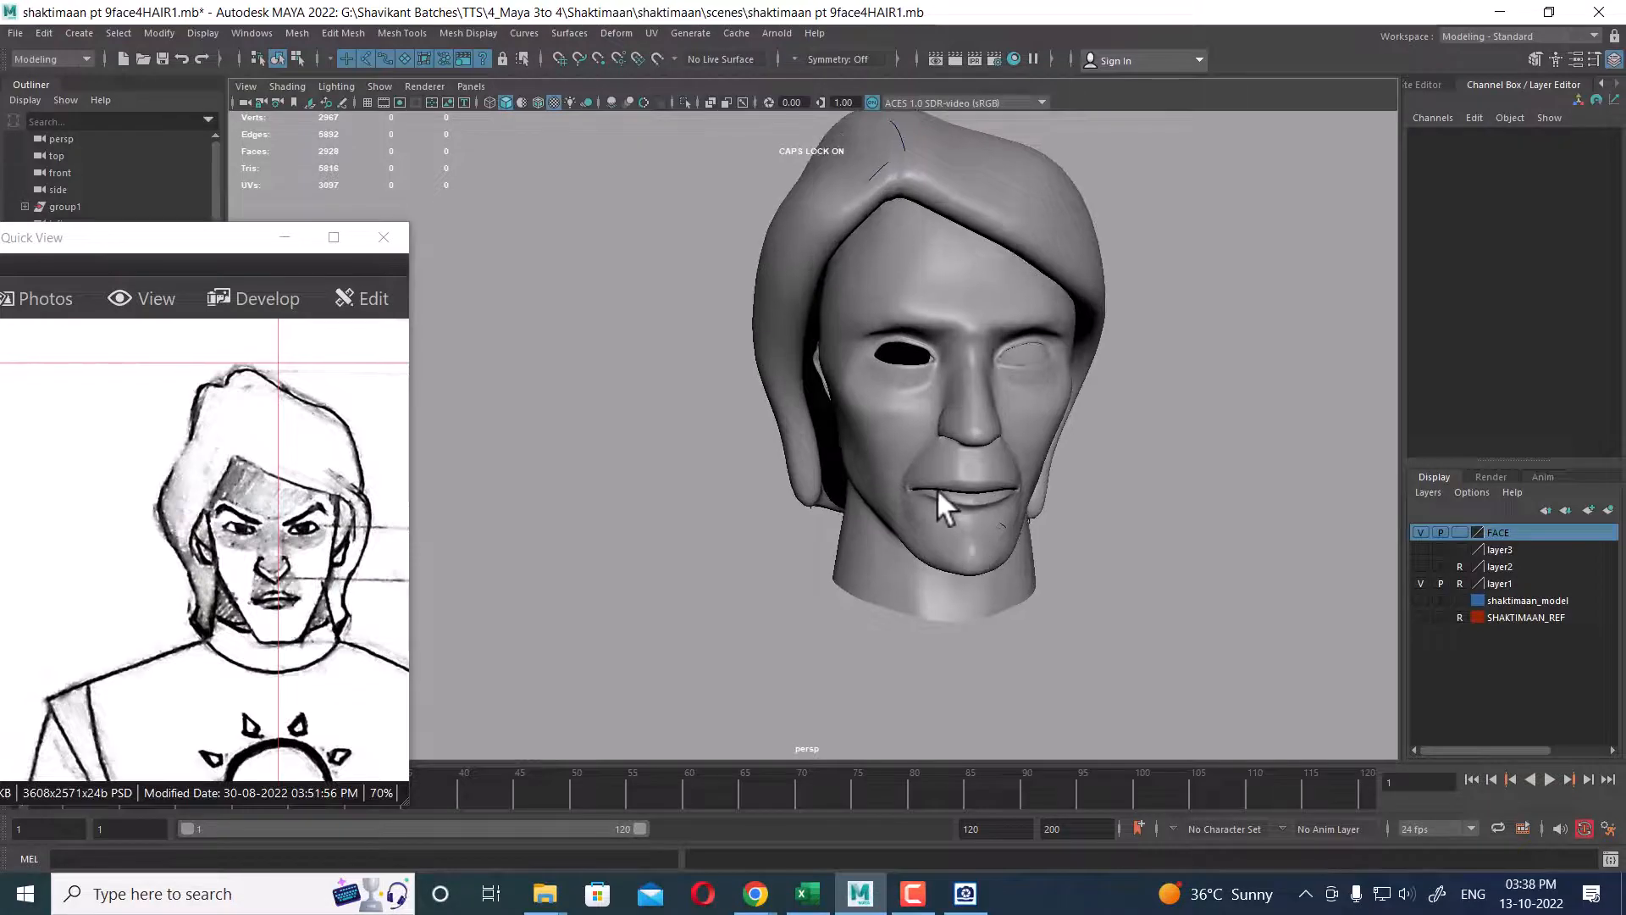
{"action": "left_click_drag", "start_coordinate": [1003, 466], "coordinate": [947, 414], "text": "alt"}
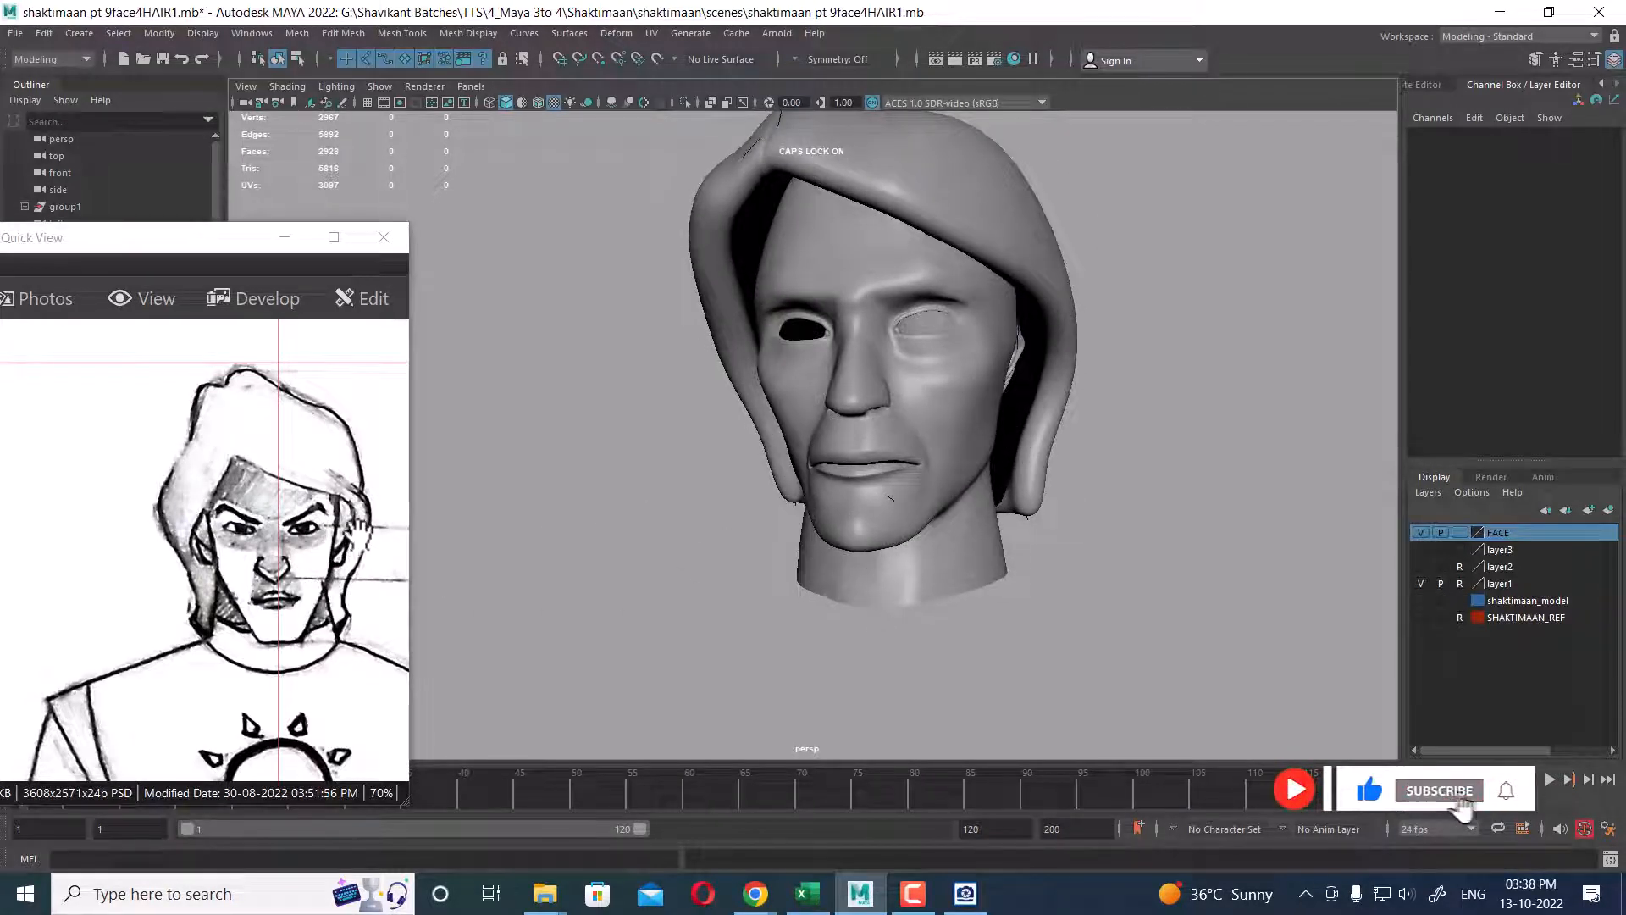
{"action": "left_click_drag", "start_coordinate": [964, 491], "coordinate": [961, 419], "text": "alt"}
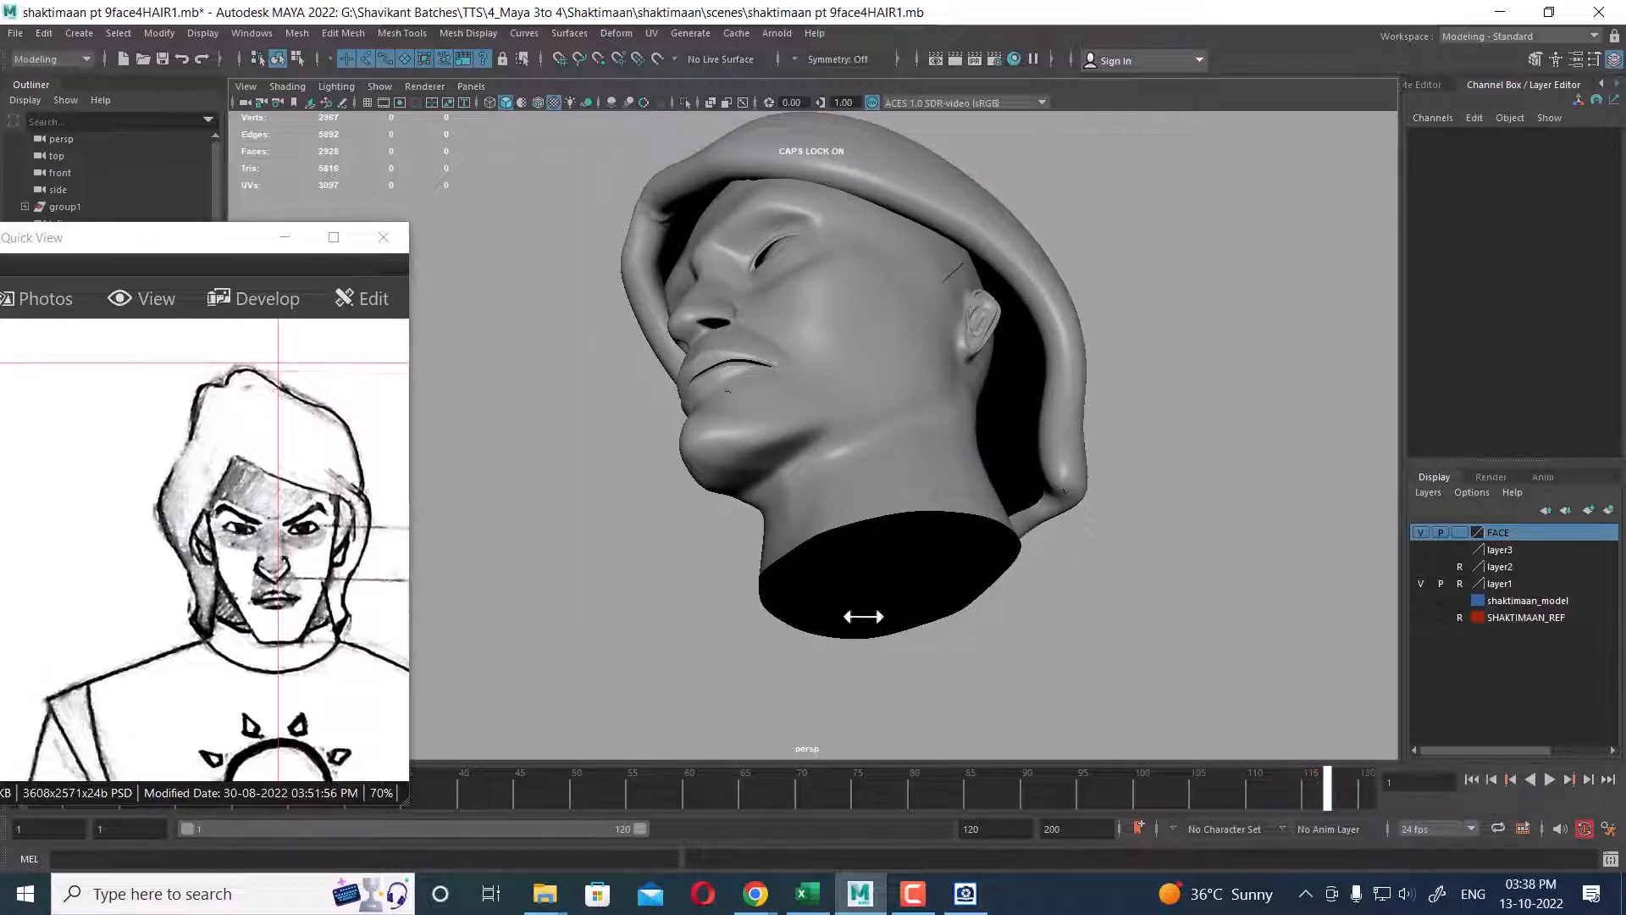
{"action": "left_click_drag", "start_coordinate": [857, 620], "coordinate": [1084, 569], "text": "alt"}
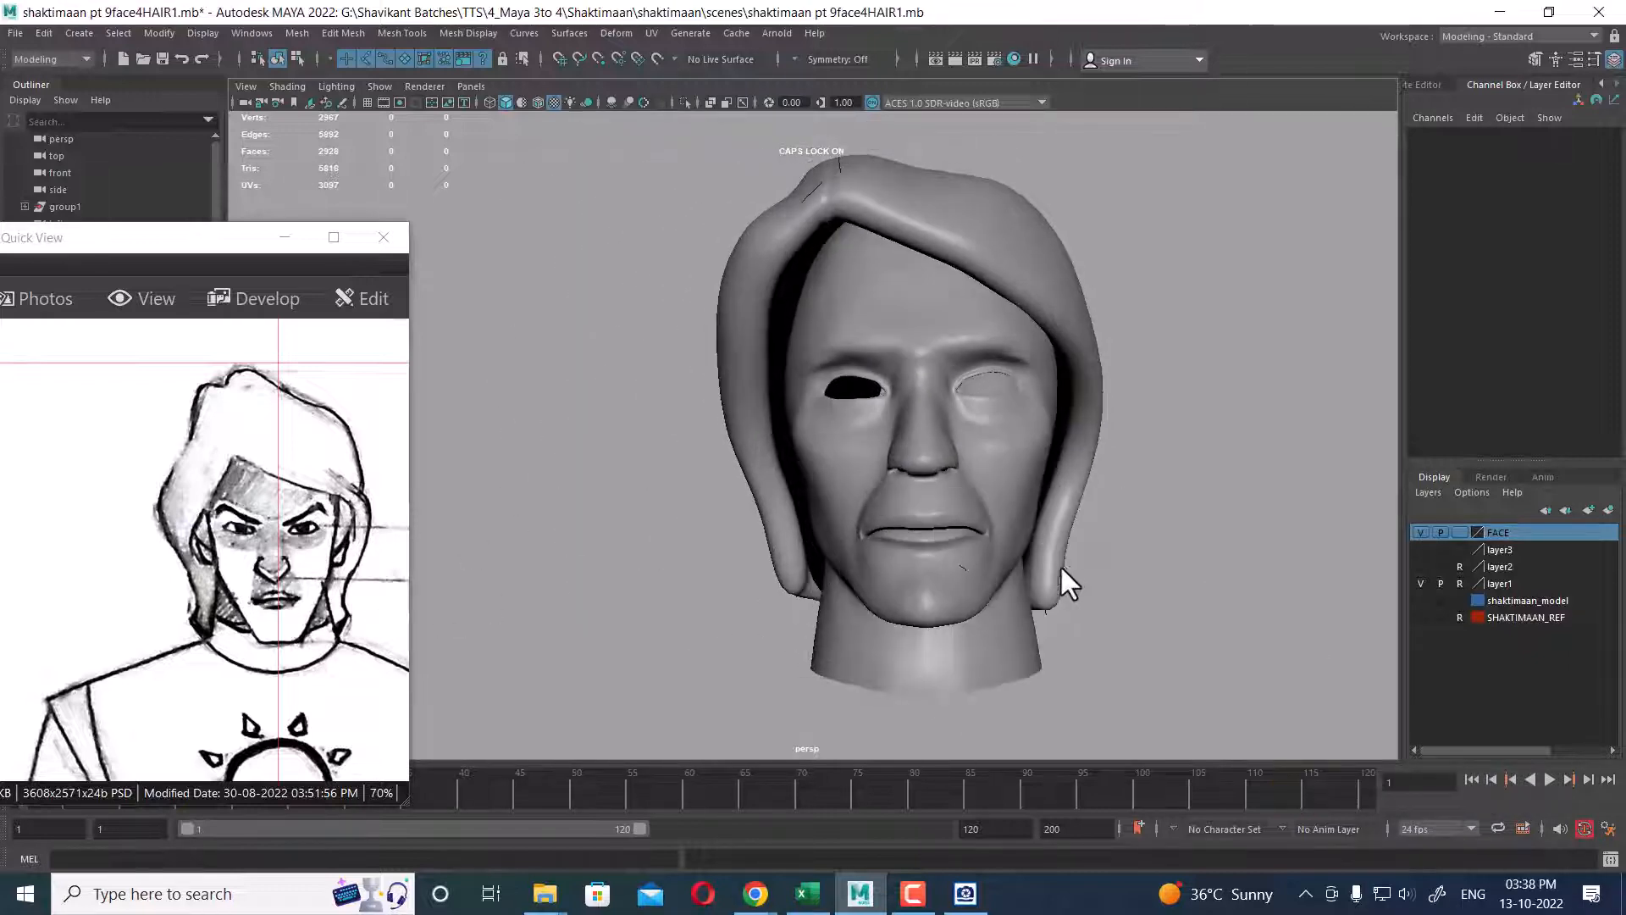
- Compare the hair with the reference drawing beside it in the four-view layout, then return to the perspective view
{"action": "key", "text": "space"}
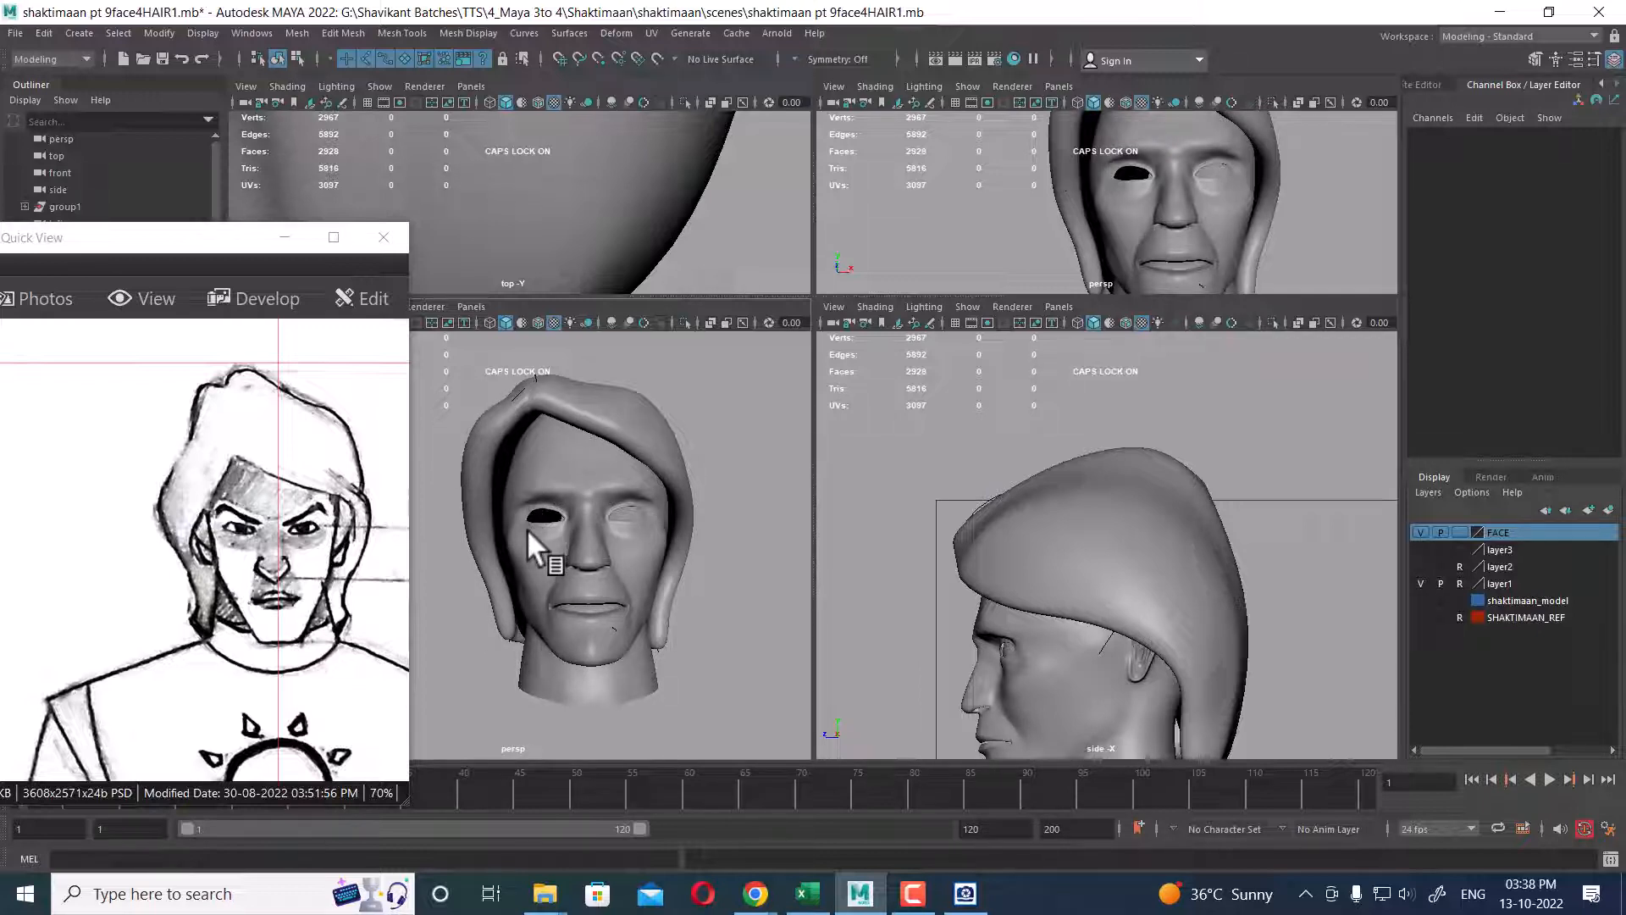
{"action": "left_click_drag", "start_coordinate": [237, 239], "coordinate": [1096, 218]}
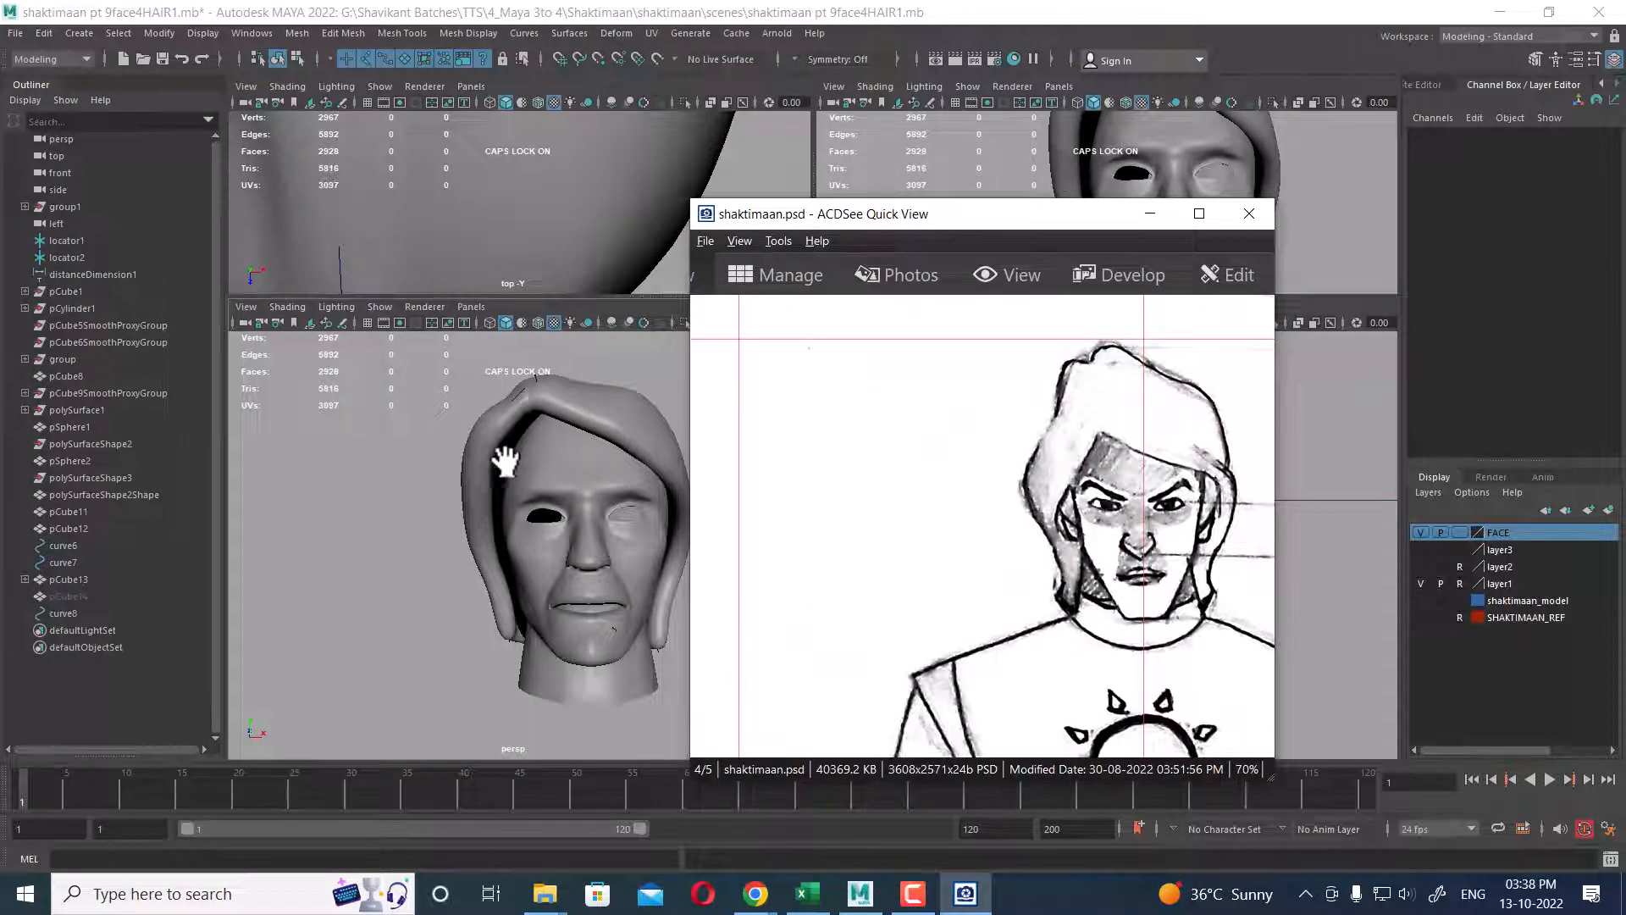
{"action": "left_click", "coordinate": [511, 489]}
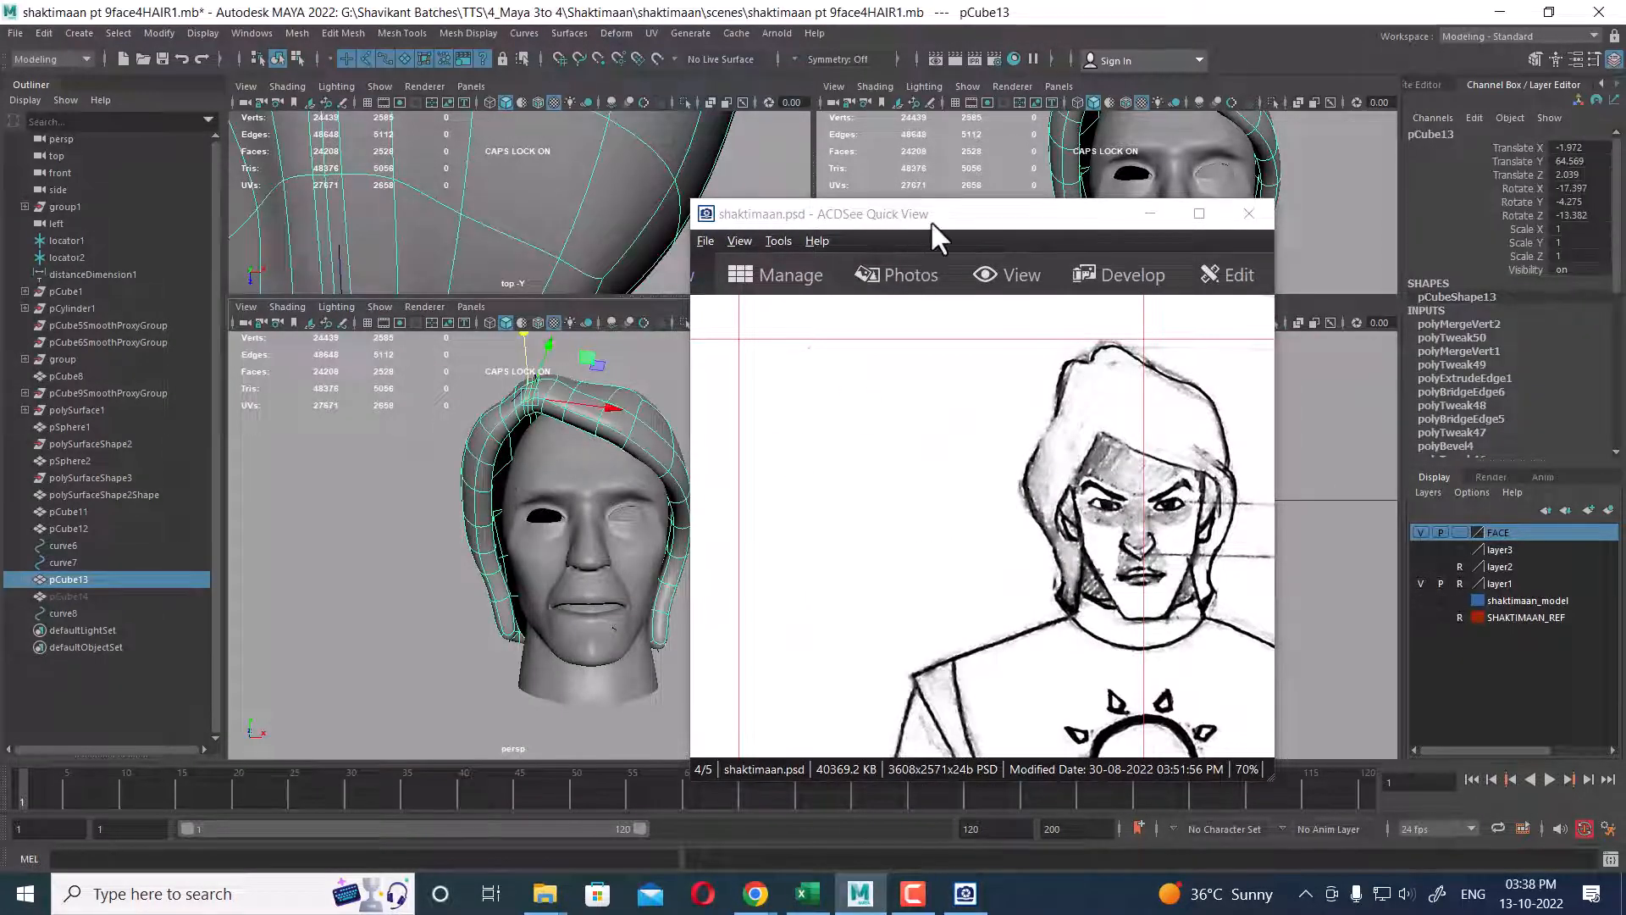
{"action": "left_click_drag", "start_coordinate": [932, 222], "coordinate": [98, 264]}
{"action": "left_click", "coordinate": [1076, 241]}
{"action": "key", "text": "space"}
- In unsmoothed display, move the inner border edges on the character's right side of the hair opening toward the face, narrowing the selection upward
{"action": "left_click_drag", "start_coordinate": [1071, 247], "coordinate": [709, 368], "text": "alt"}
{"action": "key", "text": "1"}
{"action": "left_click_drag", "start_coordinate": [678, 293], "coordinate": [683, 471], "text": "alt"}
{"action": "left_click", "coordinate": [1422, 532]}
{"action": "left_click_drag", "start_coordinate": [683, 287], "coordinate": [1083, 496], "text": "alt"}
{"action": "left_click", "coordinate": [725, 464]}
{"action": "double_click", "coordinate": [1083, 497]}
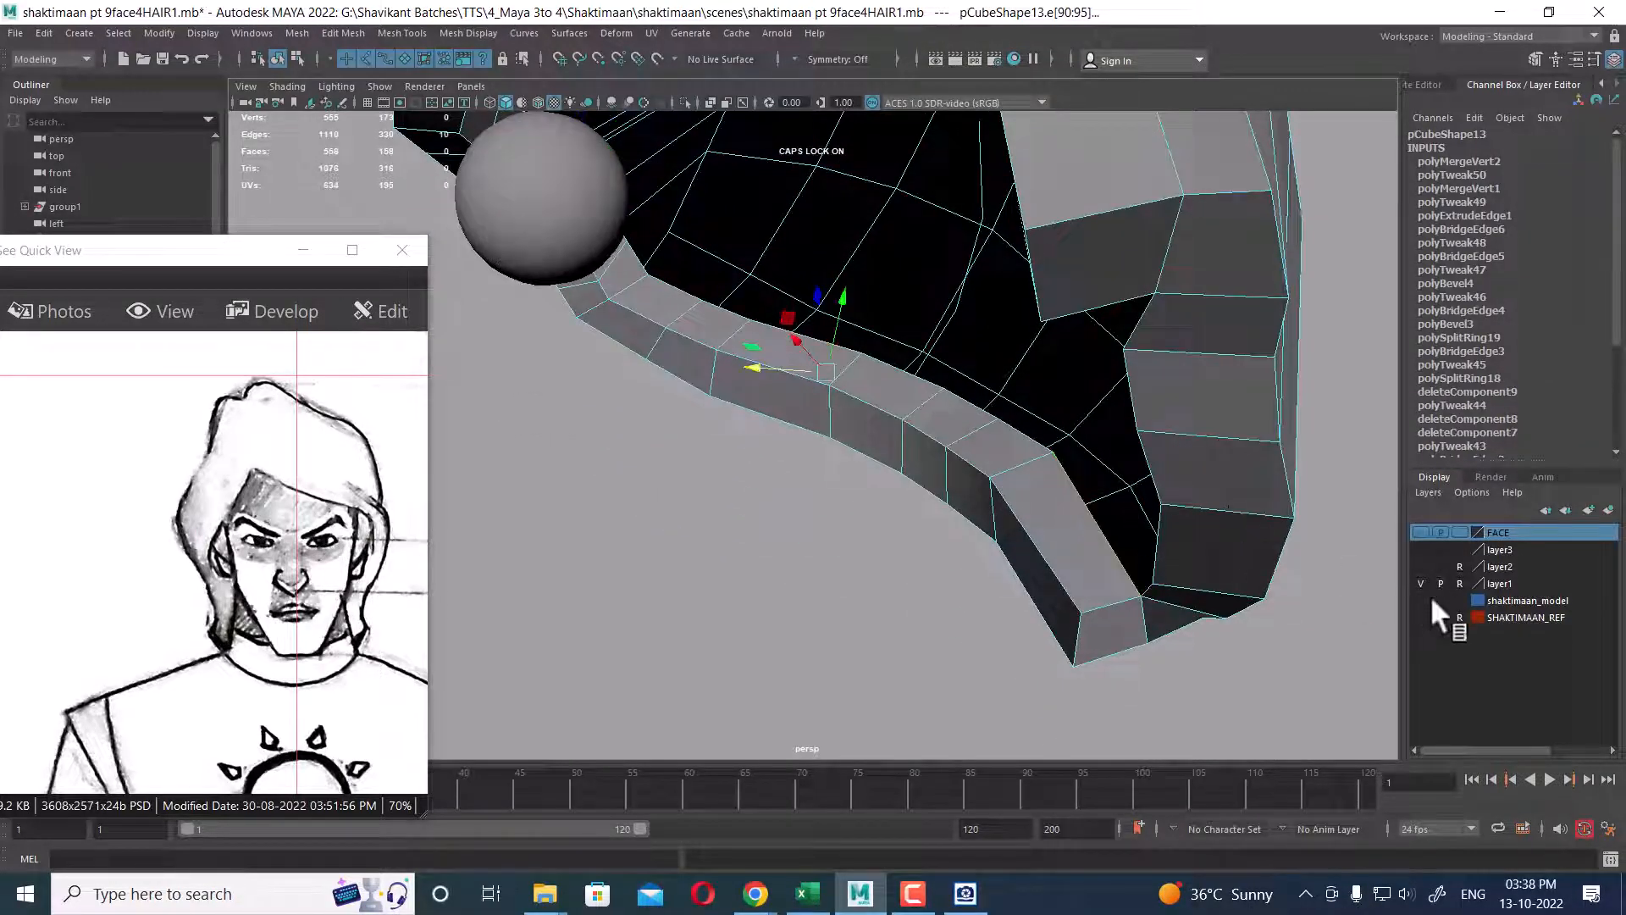
{"action": "left_click", "coordinate": [1421, 532]}
{"action": "left_click_drag", "start_coordinate": [876, 463], "coordinate": [887, 419], "text": "alt"}
{"action": "right_click_drag", "start_coordinate": [887, 418], "coordinate": [927, 481], "text": "alt"}
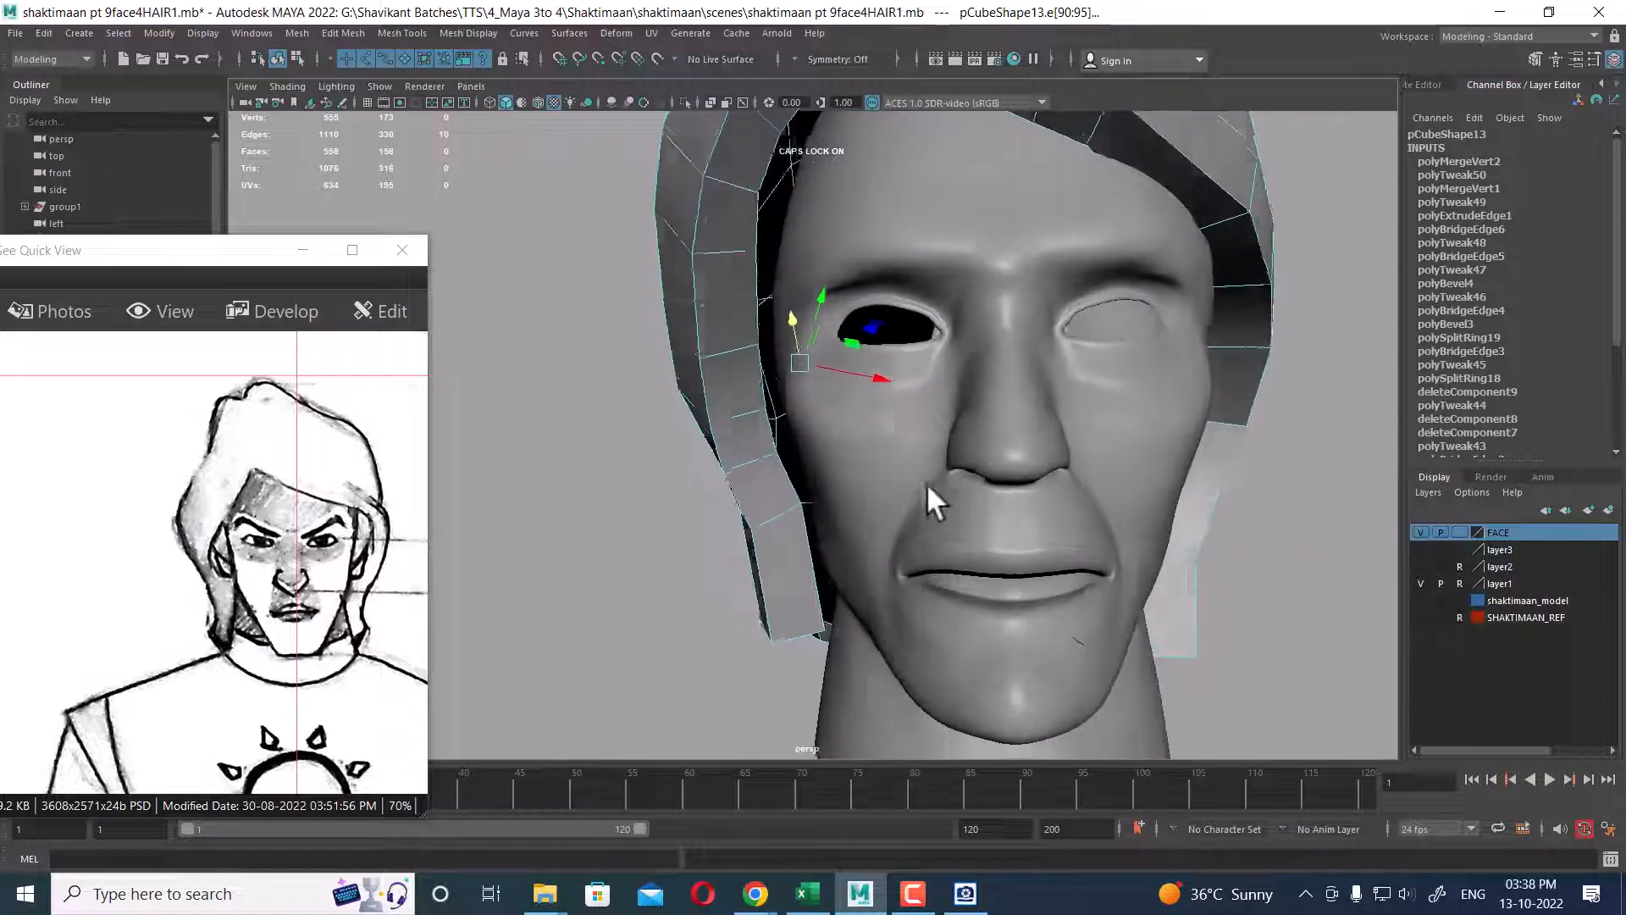
{"action": "left_click_drag", "start_coordinate": [879, 373], "coordinate": [973, 537]}
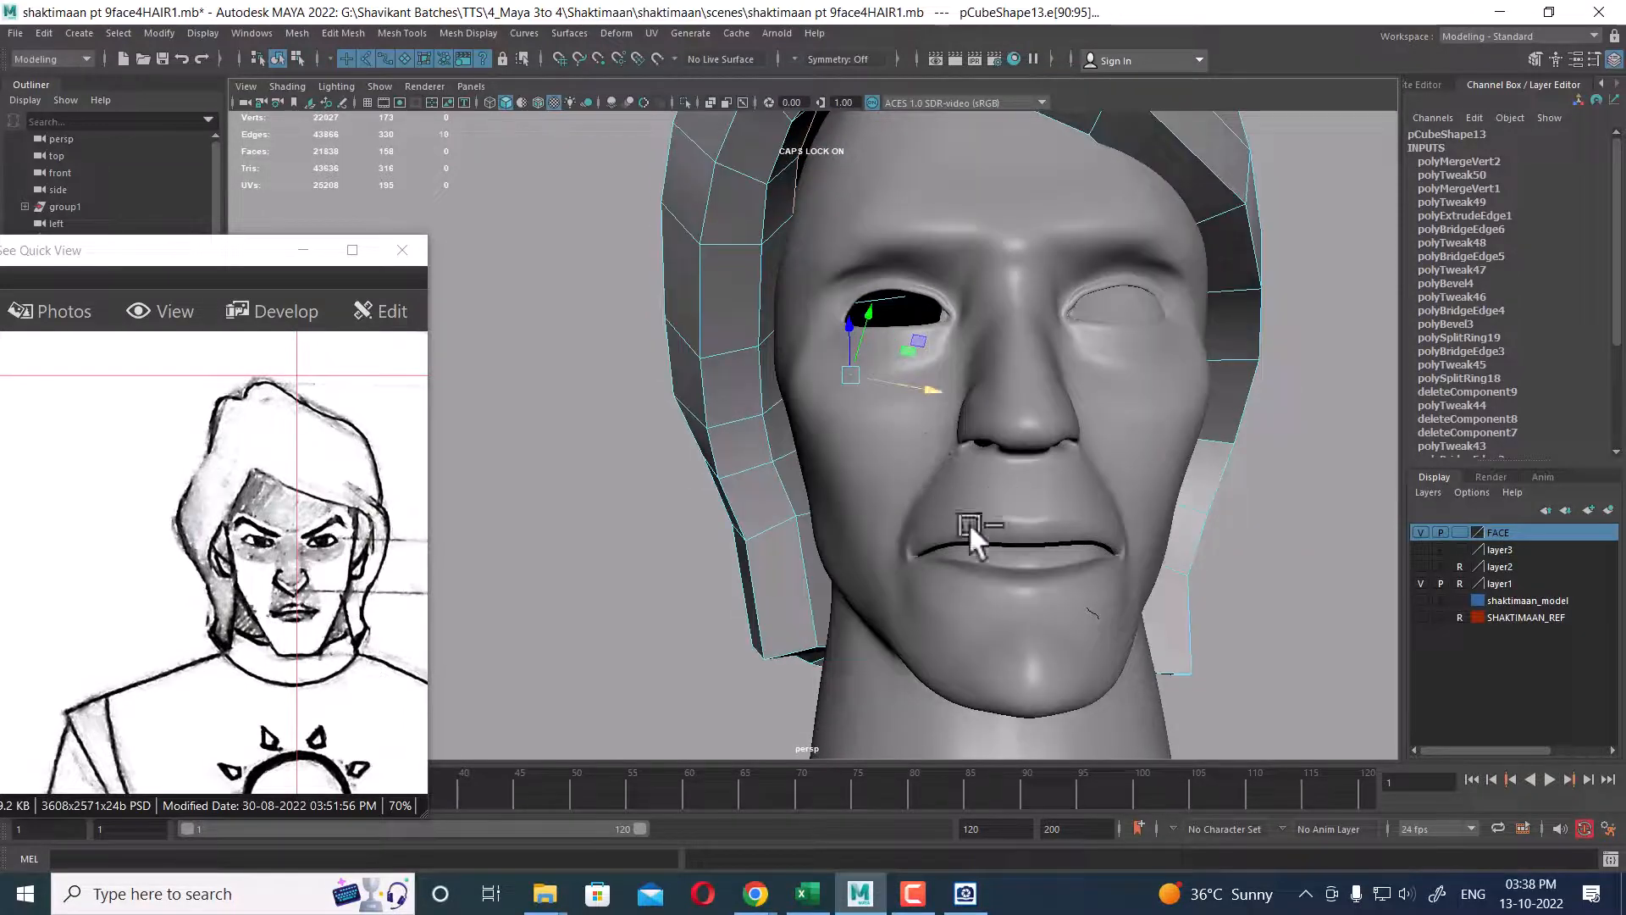
{"action": "left_click_drag", "start_coordinate": [890, 491], "coordinate": [956, 489], "text": "alt"}
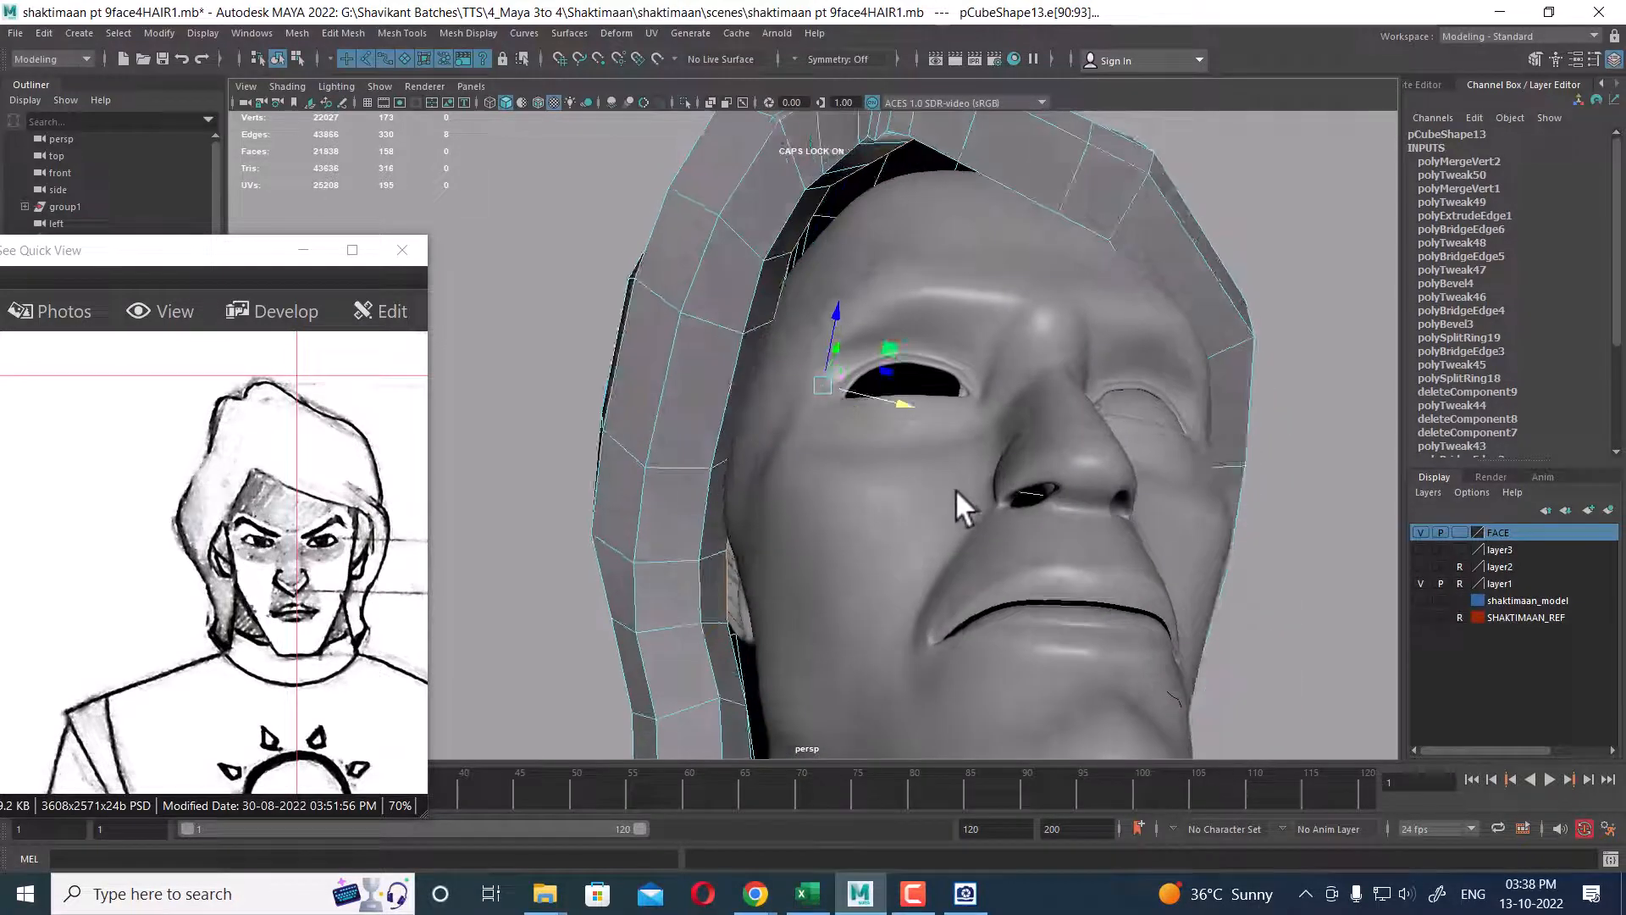
{"action": "left_click_drag", "start_coordinate": [851, 527], "coordinate": [847, 414], "text": "alt"}
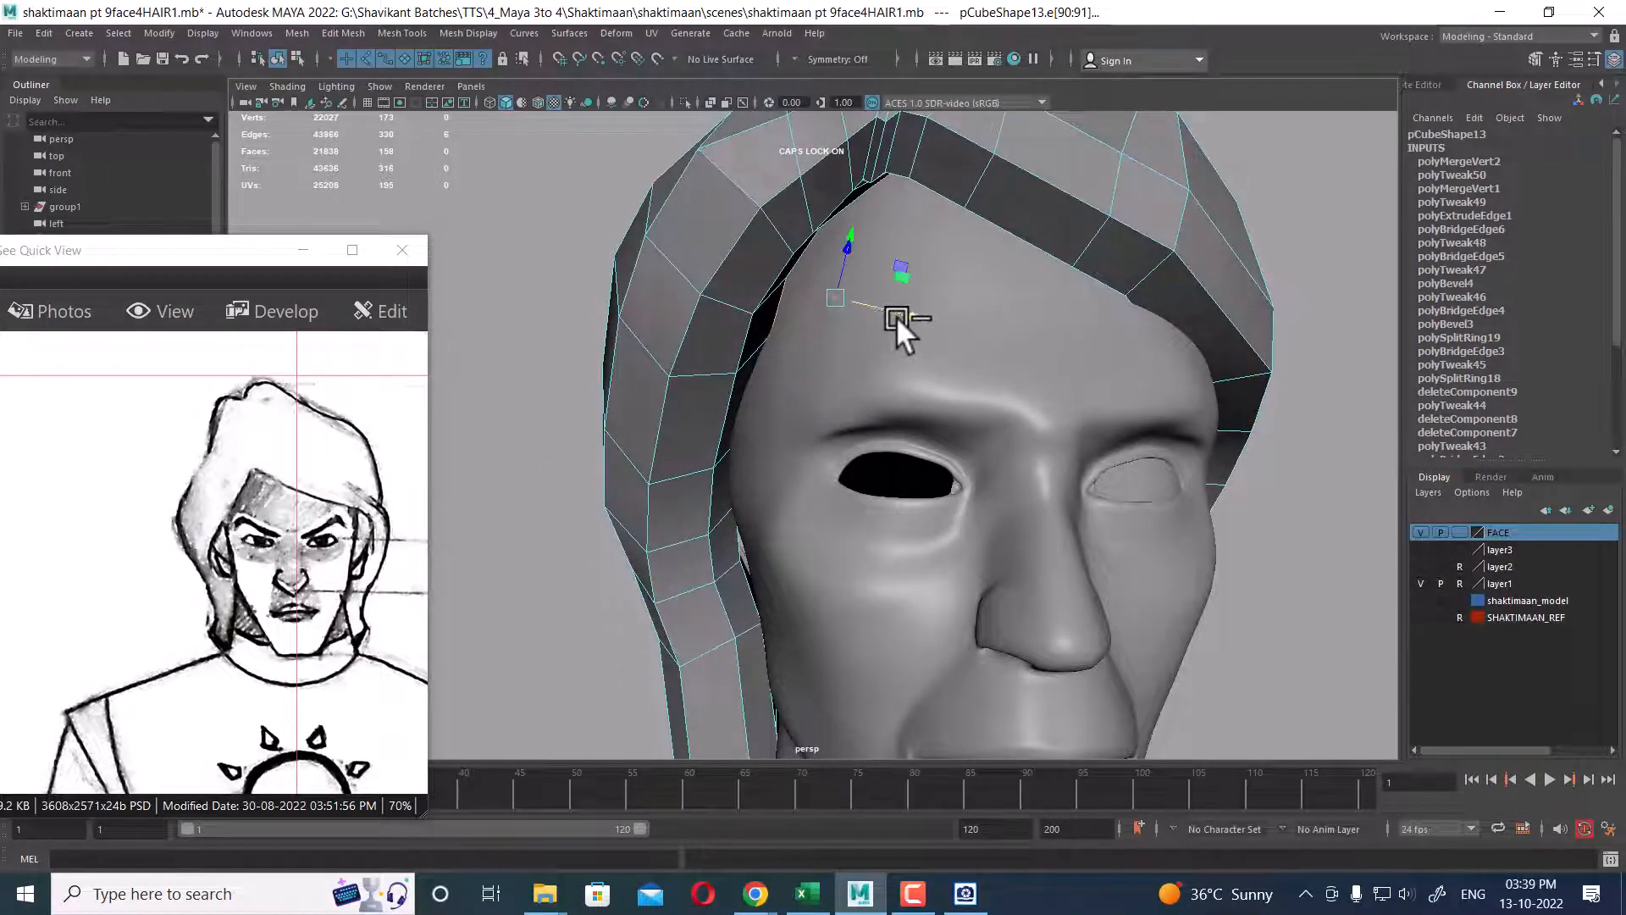
- Select the inner border edges on the character's left side of the hair opening and move them closer to the head
{"action": "left_click_drag", "start_coordinate": [896, 315], "coordinate": [1181, 536], "text": "alt"}
{"action": "right_click_drag", "start_coordinate": [1172, 419], "coordinate": [1220, 360]}
{"action": "left_click", "coordinate": [1422, 532]}
{"action": "left_click_drag", "start_coordinate": [1296, 534], "coordinate": [995, 653], "text": "alt"}
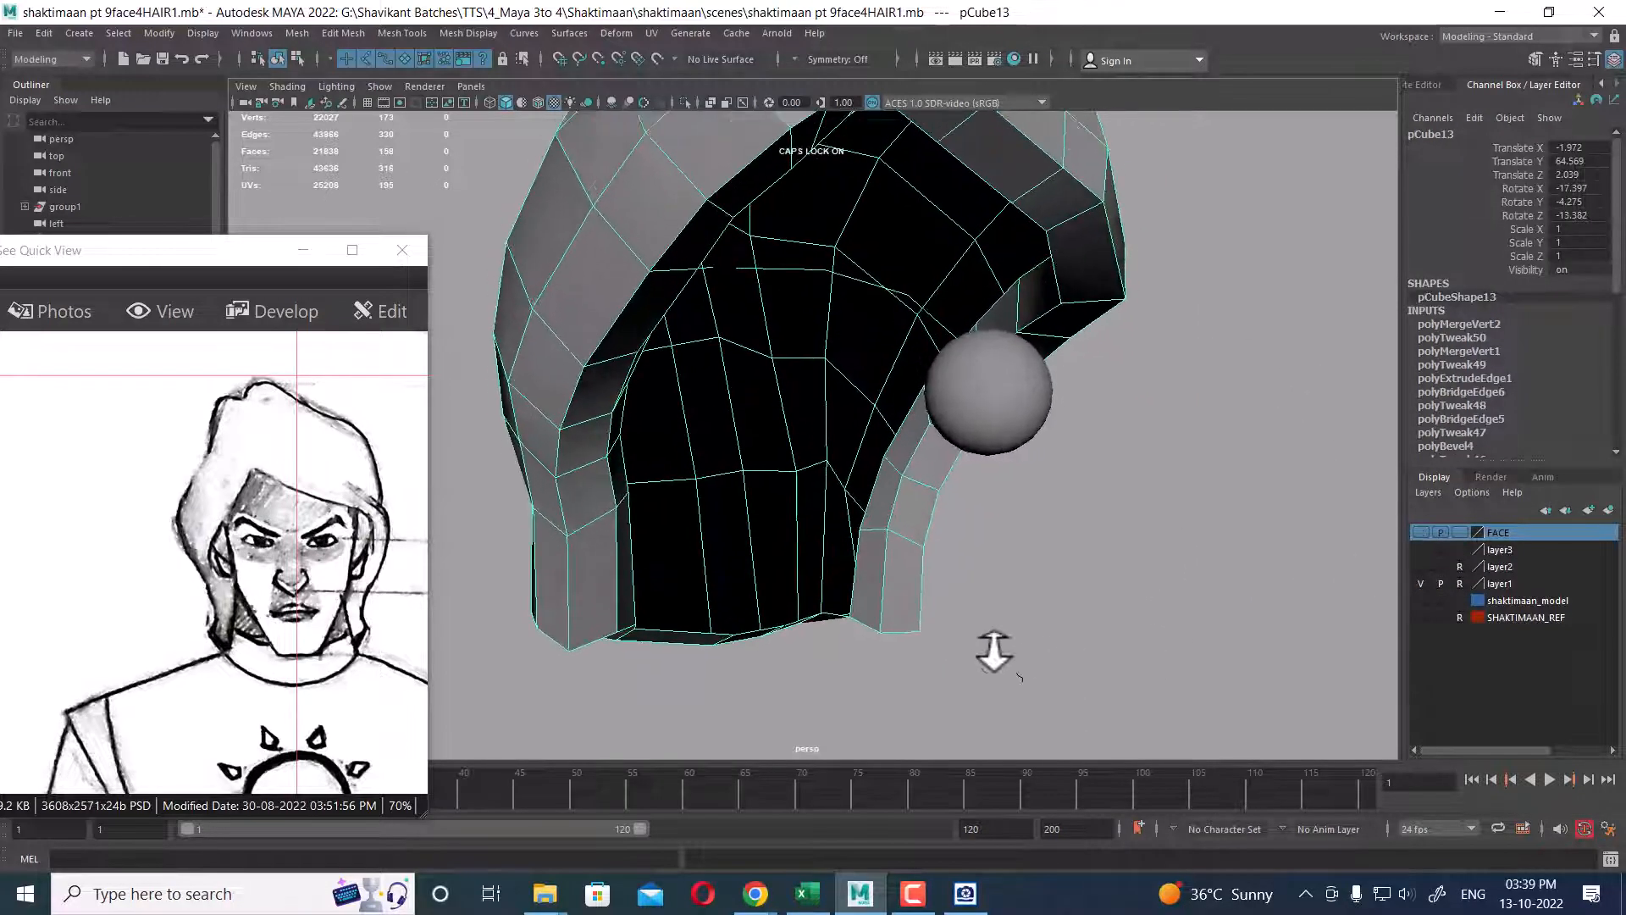
{"action": "right_click_drag", "start_coordinate": [925, 407], "coordinate": [925, 368]}
{"action": "left_click", "coordinate": [859, 557]}
{"action": "left_click_drag", "start_coordinate": [859, 558], "coordinate": [969, 288], "text": "alt"}
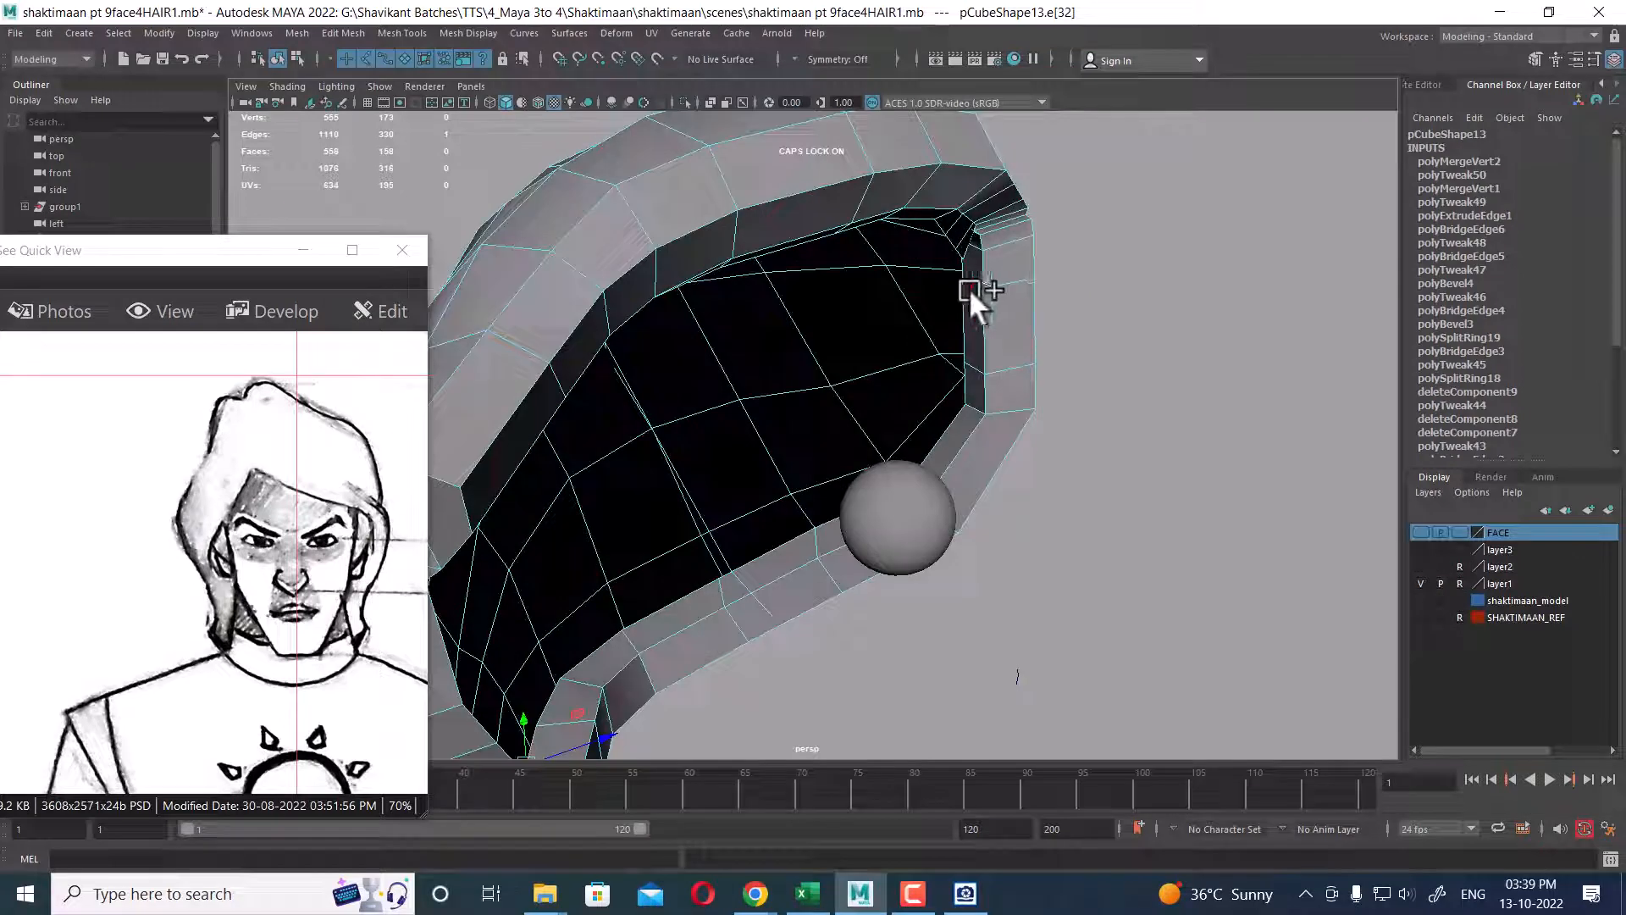
{"action": "double_click", "coordinate": [953, 416]}
{"action": "left_click_drag", "start_coordinate": [1047, 512], "coordinate": [1324, 577], "text": "alt"}
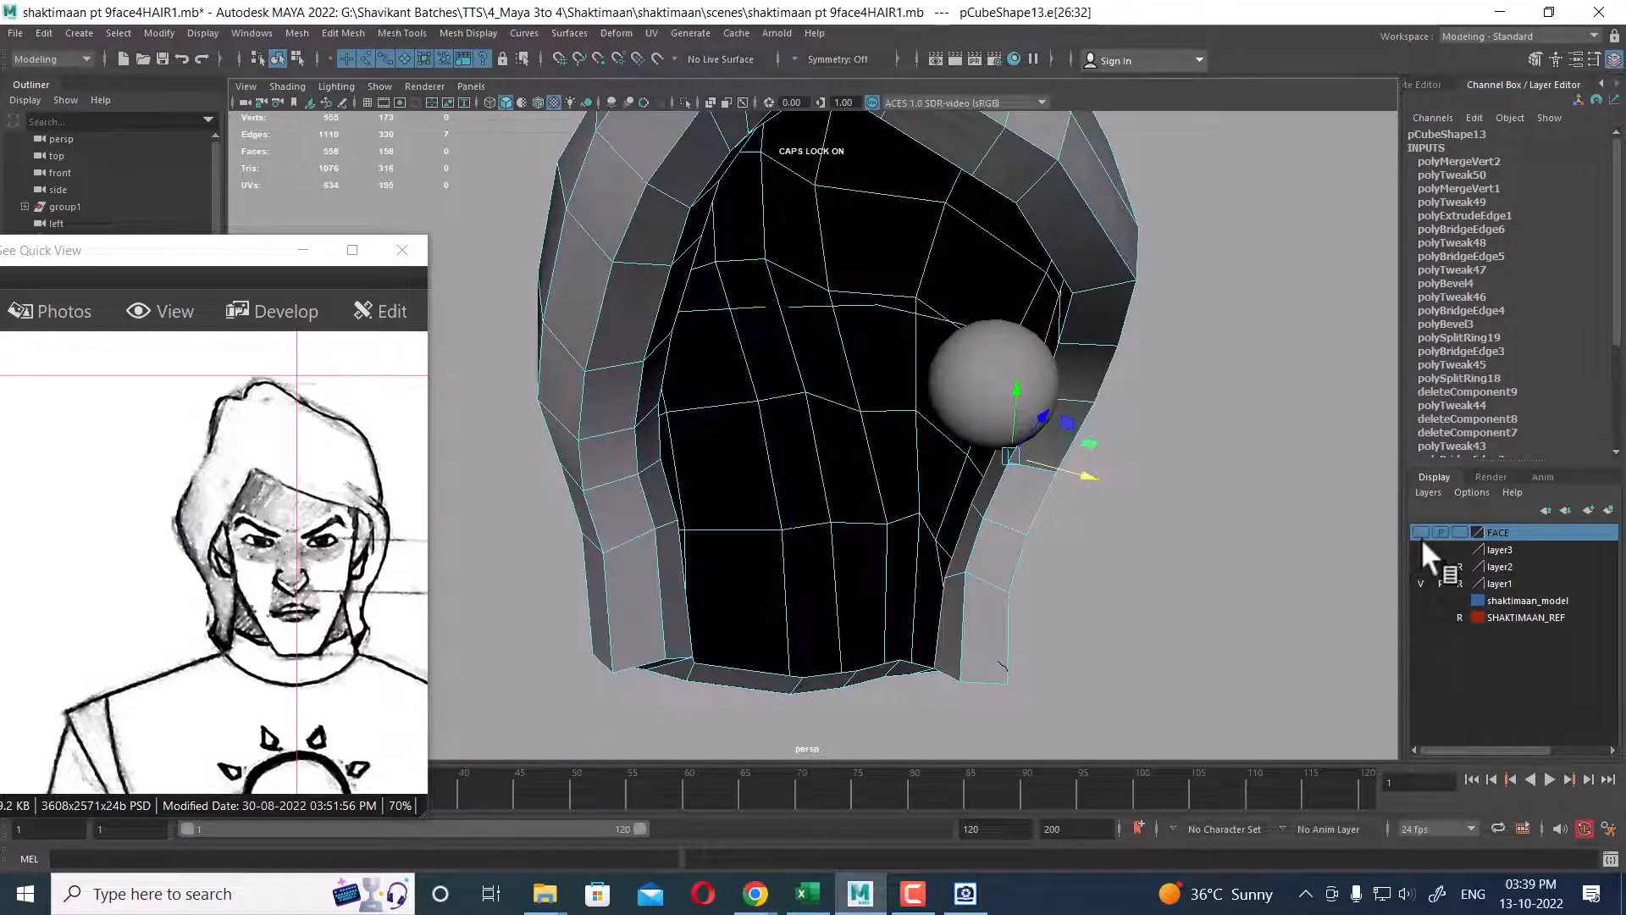
{"action": "left_click", "coordinate": [1421, 532]}
{"action": "left_click_drag", "start_coordinate": [1188, 568], "coordinate": [1103, 561], "text": "alt"}
{"action": "left_click_drag", "start_coordinate": [1181, 432], "coordinate": [1166, 471]}
{"action": "left_click_drag", "start_coordinate": [1043, 440], "coordinate": [923, 433], "text": "alt"}
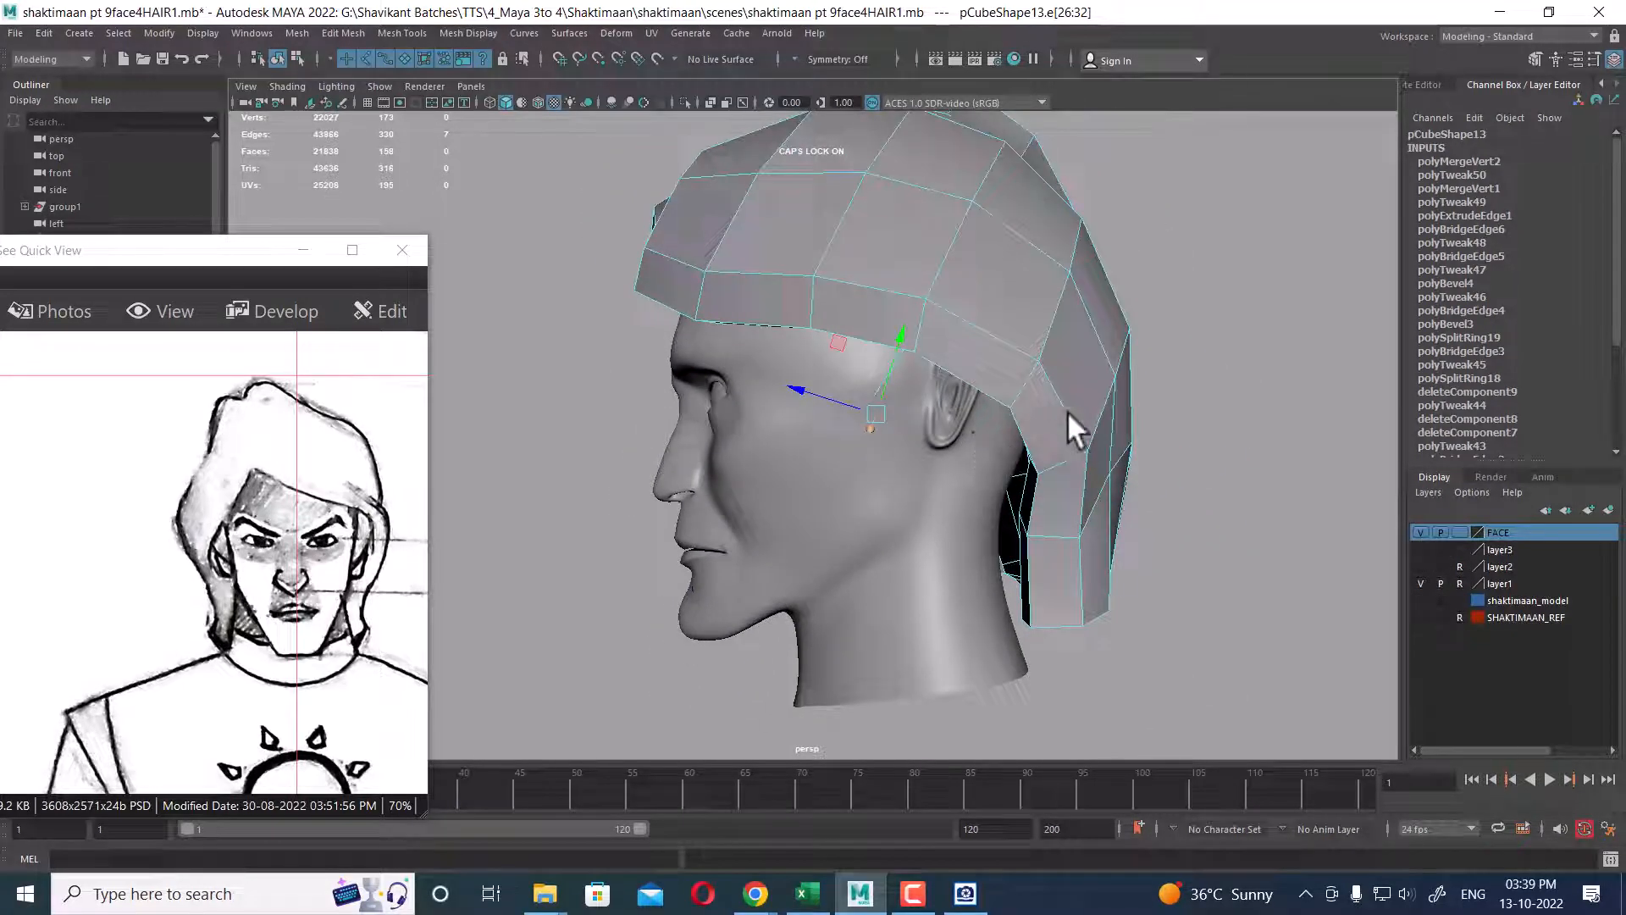
{"action": "left_click_drag", "start_coordinate": [1068, 410], "coordinate": [1022, 360], "text": "alt"}
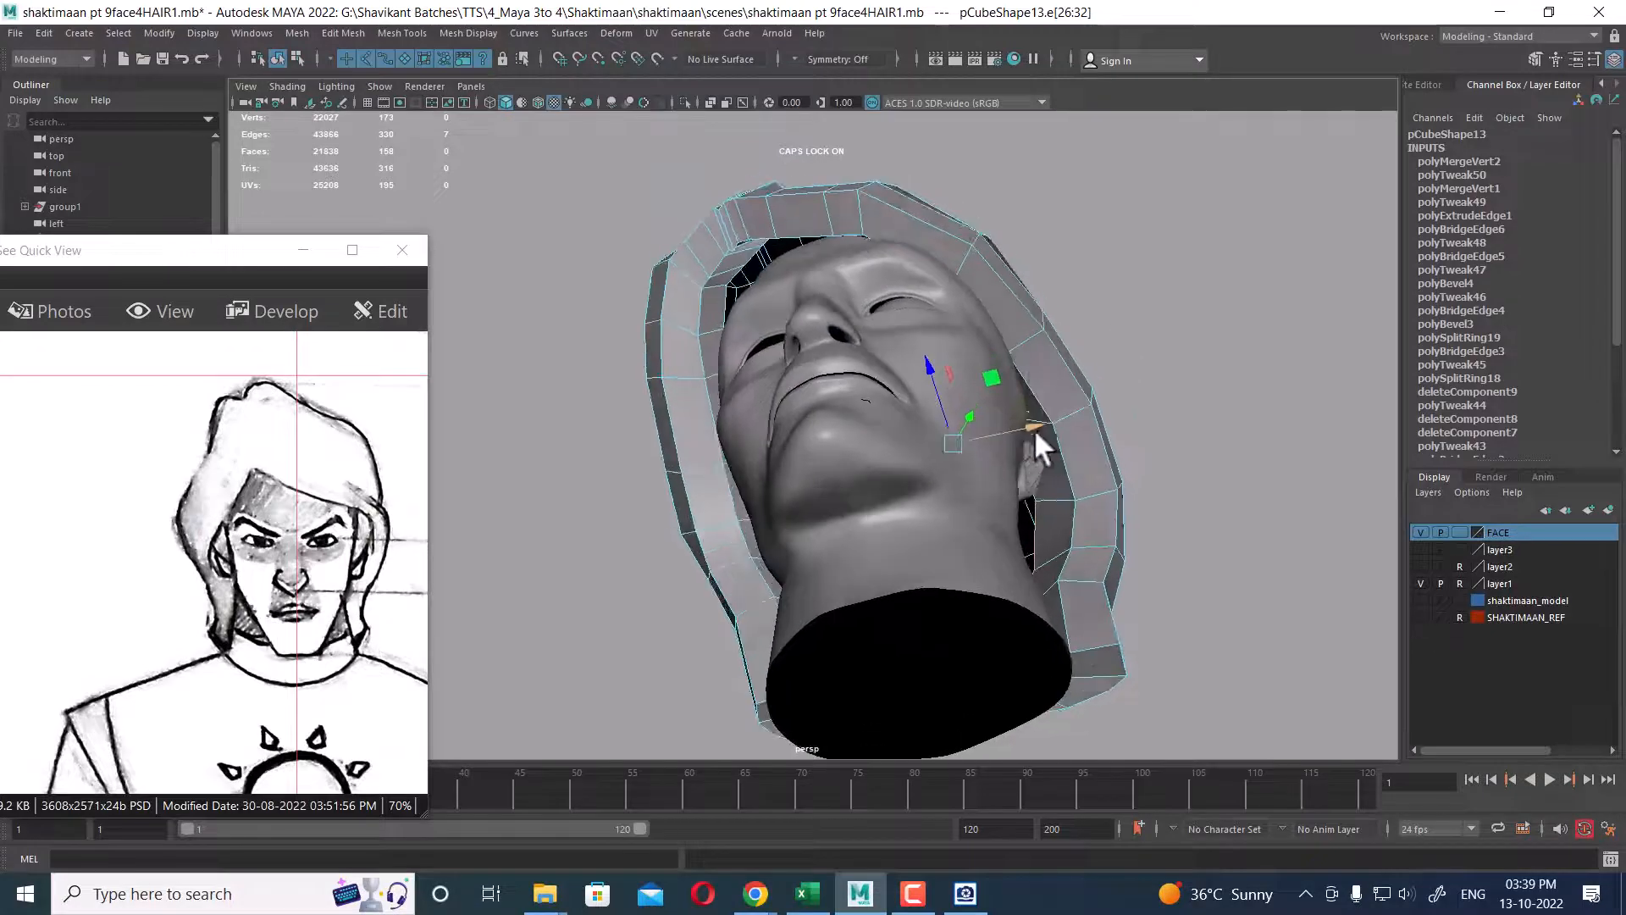
{"action": "left_click_drag", "start_coordinate": [1024, 425], "coordinate": [999, 385], "text": "alt"}
- Hide the FACE layer and shift the inner rim edges beside the hair parting to even out the notch there
{"action": "left_click", "coordinate": [1421, 532]}
{"action": "scroll", "coordinate": [1054, 471], "scroll_direction": "up", "scroll_amount": 3}
{"action": "scroll", "coordinate": [1004, 329], "scroll_direction": "up", "scroll_amount": 3}
{"action": "scroll", "coordinate": [1004, 328], "scroll_direction": "down", "scroll_amount": 3}
{"action": "right_click_drag", "start_coordinate": [971, 485], "coordinate": [954, 284]}
{"action": "left_click", "coordinate": [969, 485]}
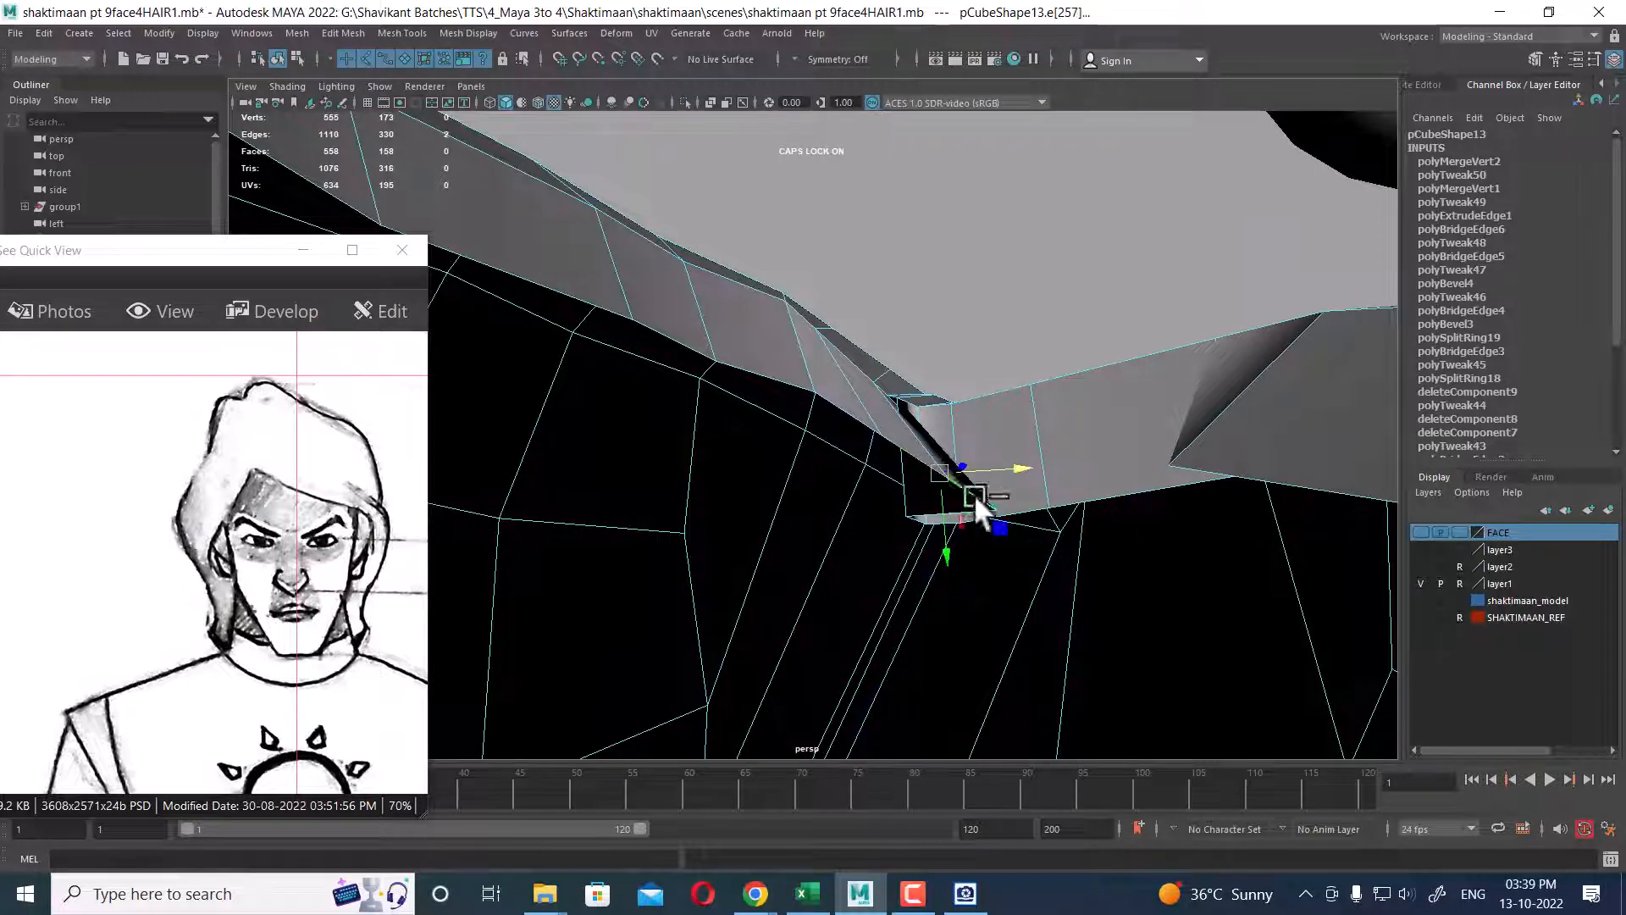
{"action": "left_click_drag", "start_coordinate": [830, 424], "coordinate": [917, 379], "text": "alt"}
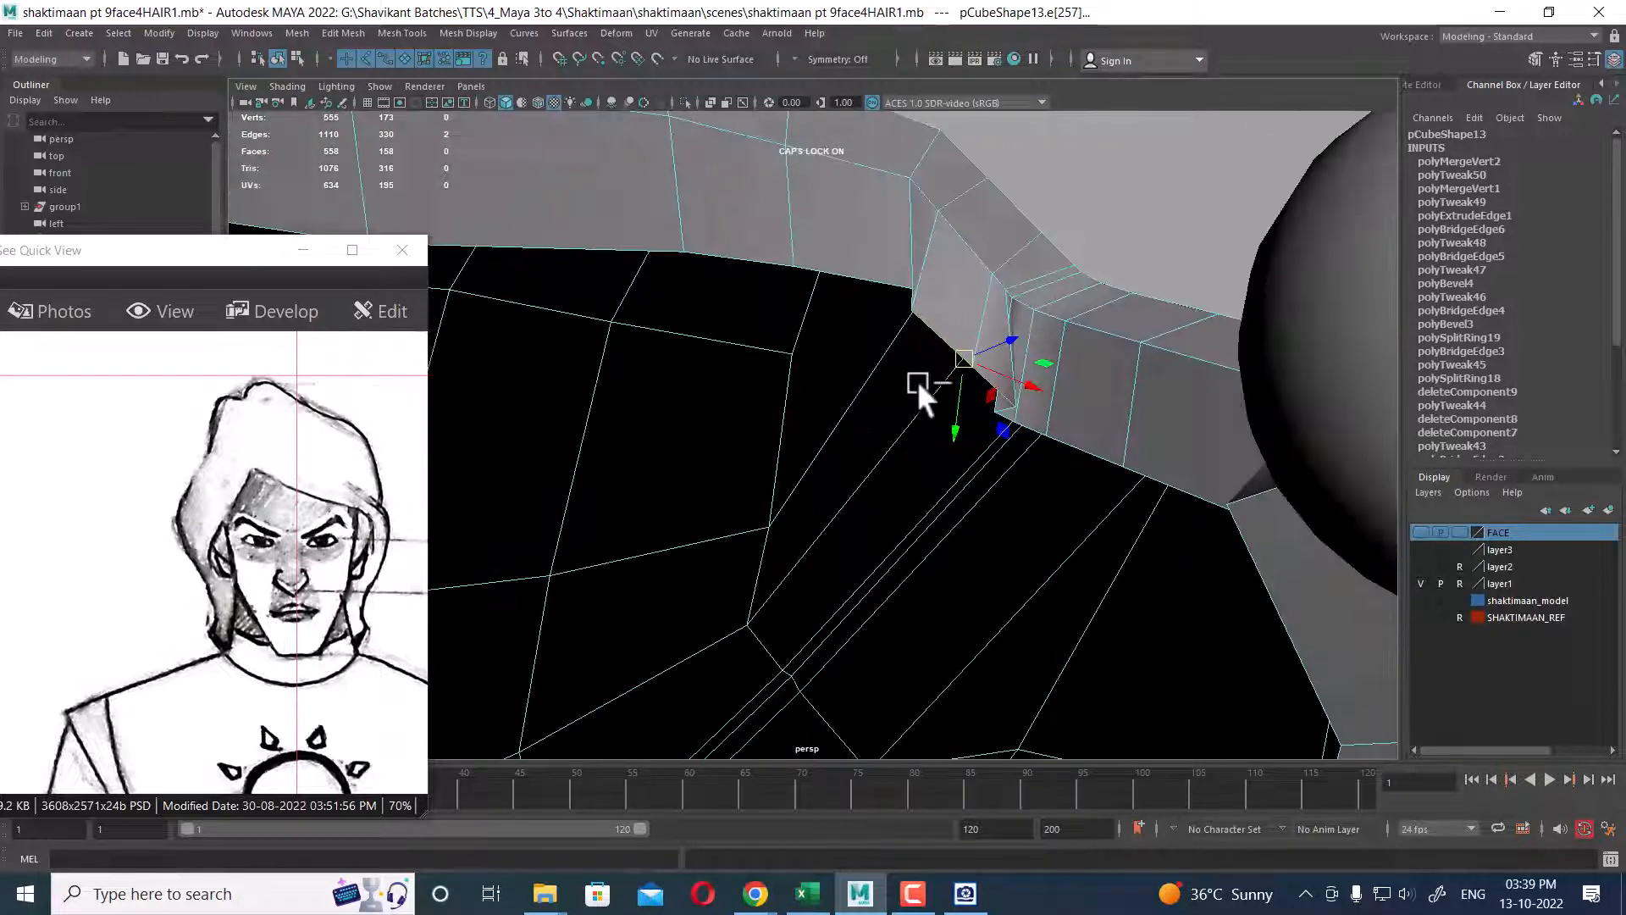
{"action": "left_click", "coordinate": [897, 291]}
{"action": "left_click_drag", "start_coordinate": [852, 281], "coordinate": [1052, 449]}
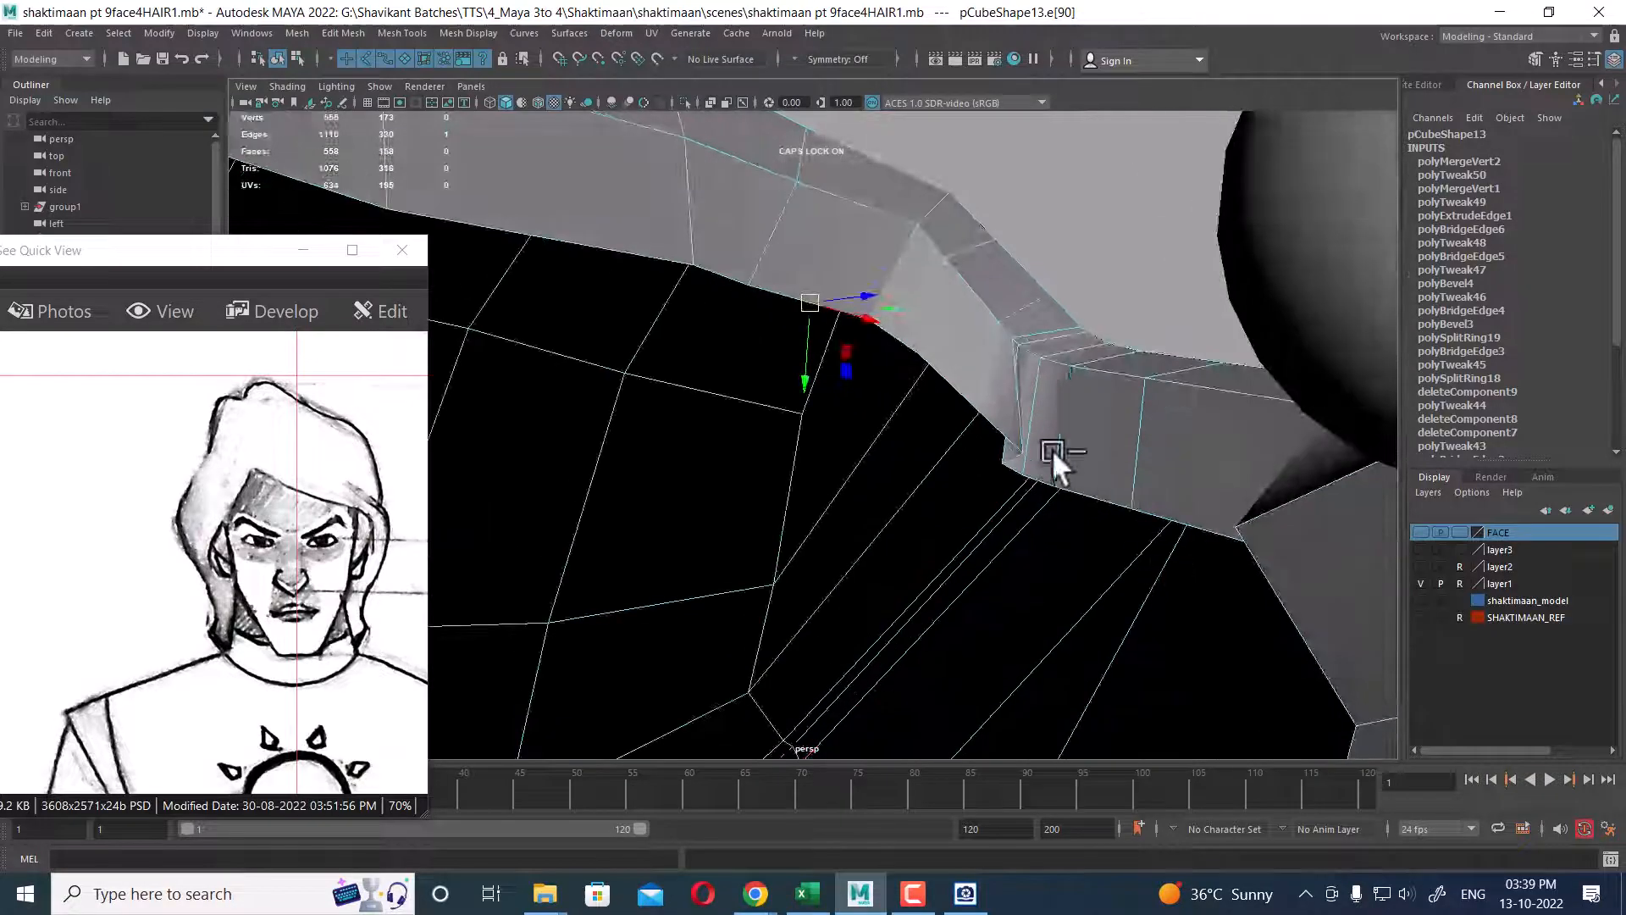
- Reposition the inner corner vertex at the hair parting to line up with the neighbouring rim
{"action": "right_click_drag", "start_coordinate": [1040, 390], "coordinate": [933, 369]}
{"action": "left_click", "coordinate": [1023, 450]}
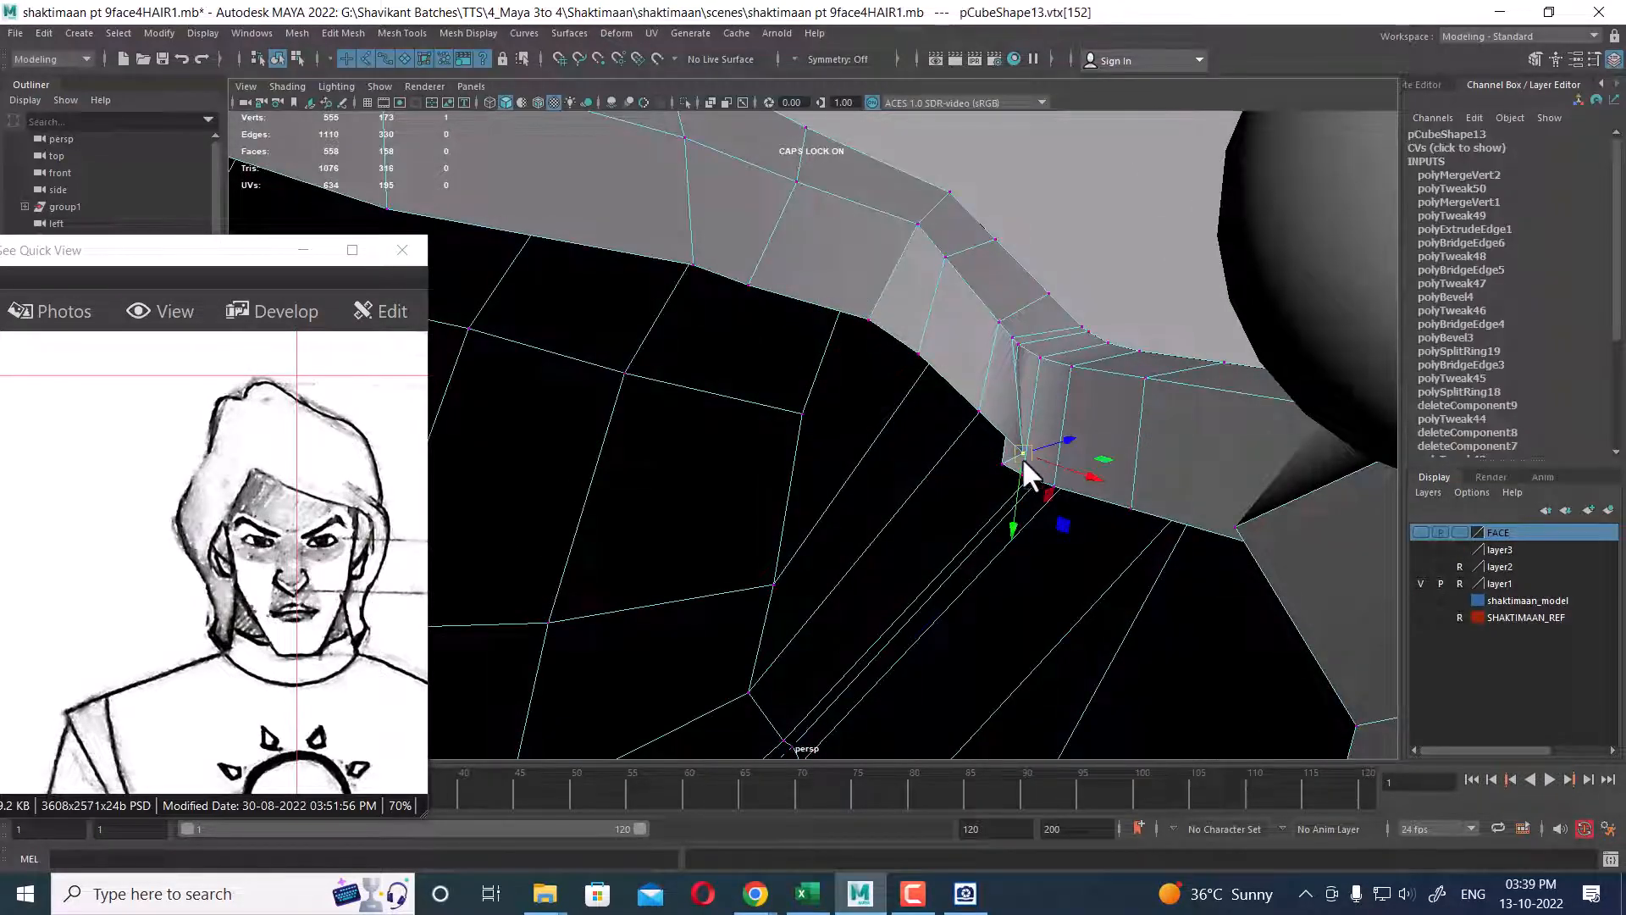
{"action": "left_click_drag", "start_coordinate": [1022, 456], "coordinate": [1245, 521]}
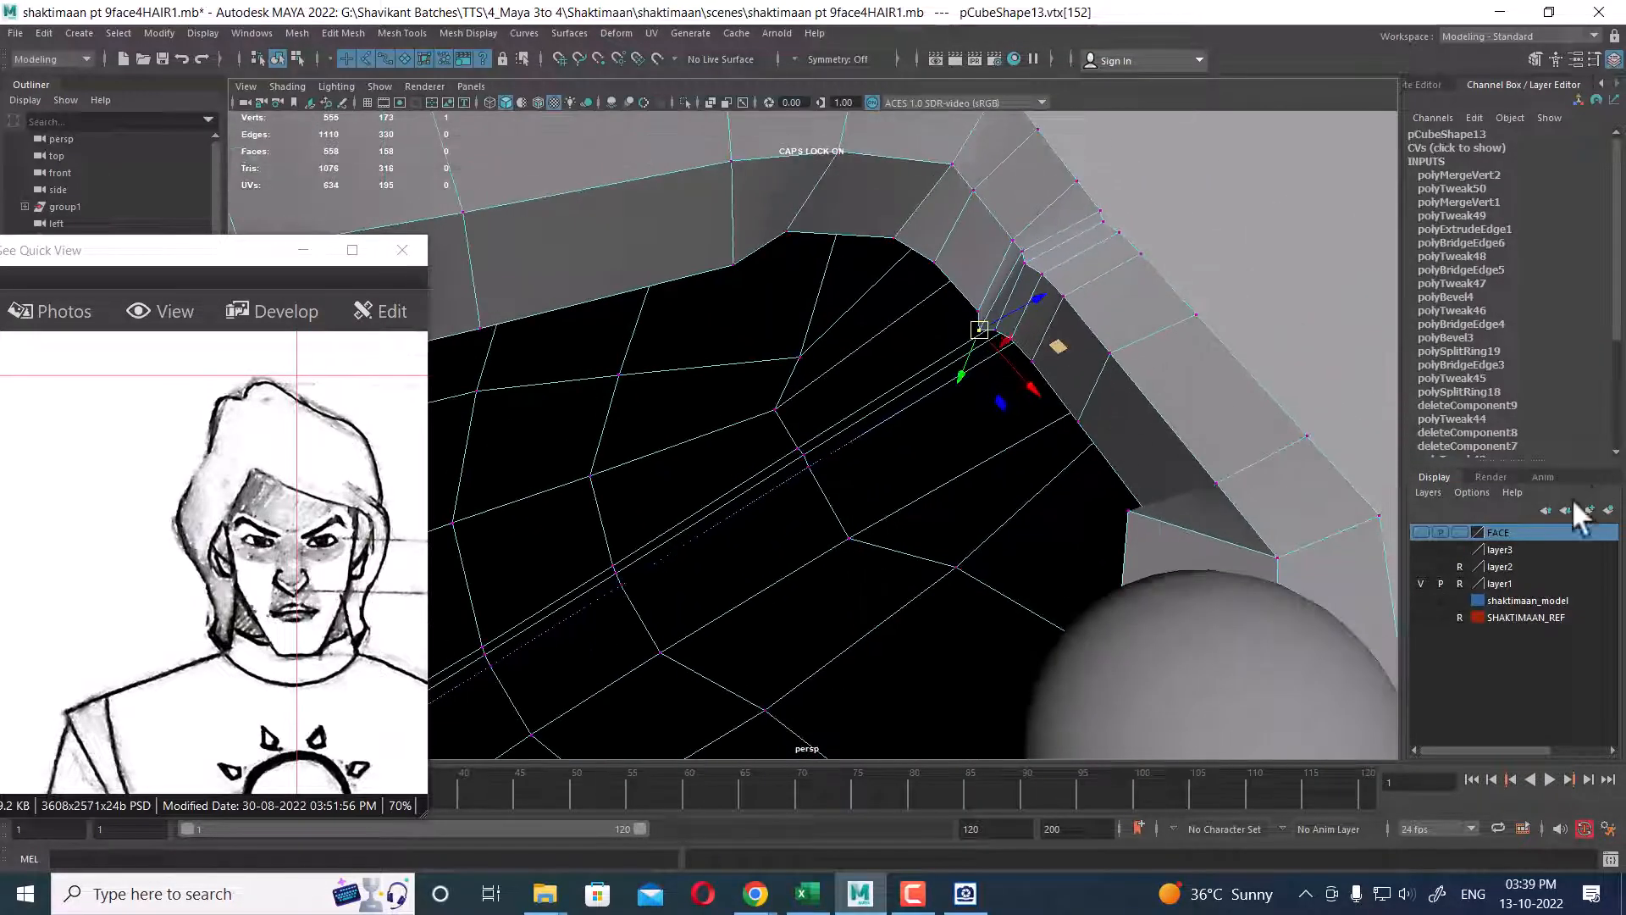
- Show the FACE layer and adjust single inner rim edges near the parting against the forehead
{"action": "left_click", "coordinate": [1421, 532]}
{"action": "left_click_drag", "start_coordinate": [1079, 478], "coordinate": [868, 352], "text": "alt"}
{"action": "right_click_drag", "start_coordinate": [871, 305], "coordinate": [871, 259]}
{"action": "left_click_drag", "start_coordinate": [871, 259], "coordinate": [922, 288], "text": "alt"}
{"action": "left_click", "coordinate": [923, 293]}
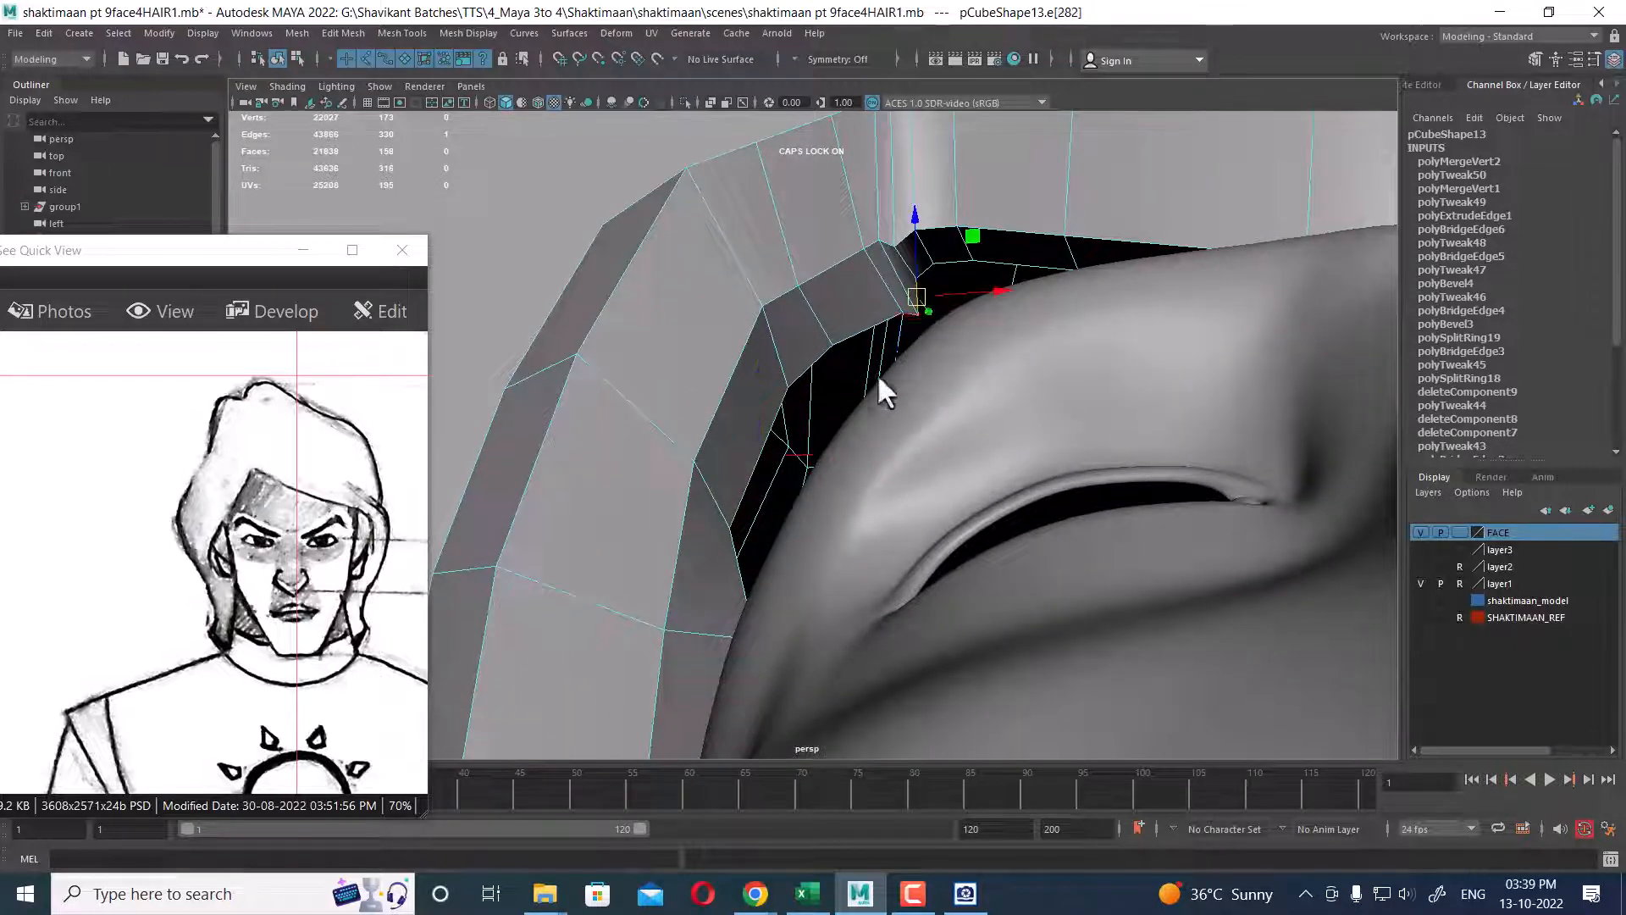
{"action": "left_click", "coordinate": [743, 498]}
{"action": "left_click_drag", "start_coordinate": [742, 498], "coordinate": [1126, 424], "text": "alt"}
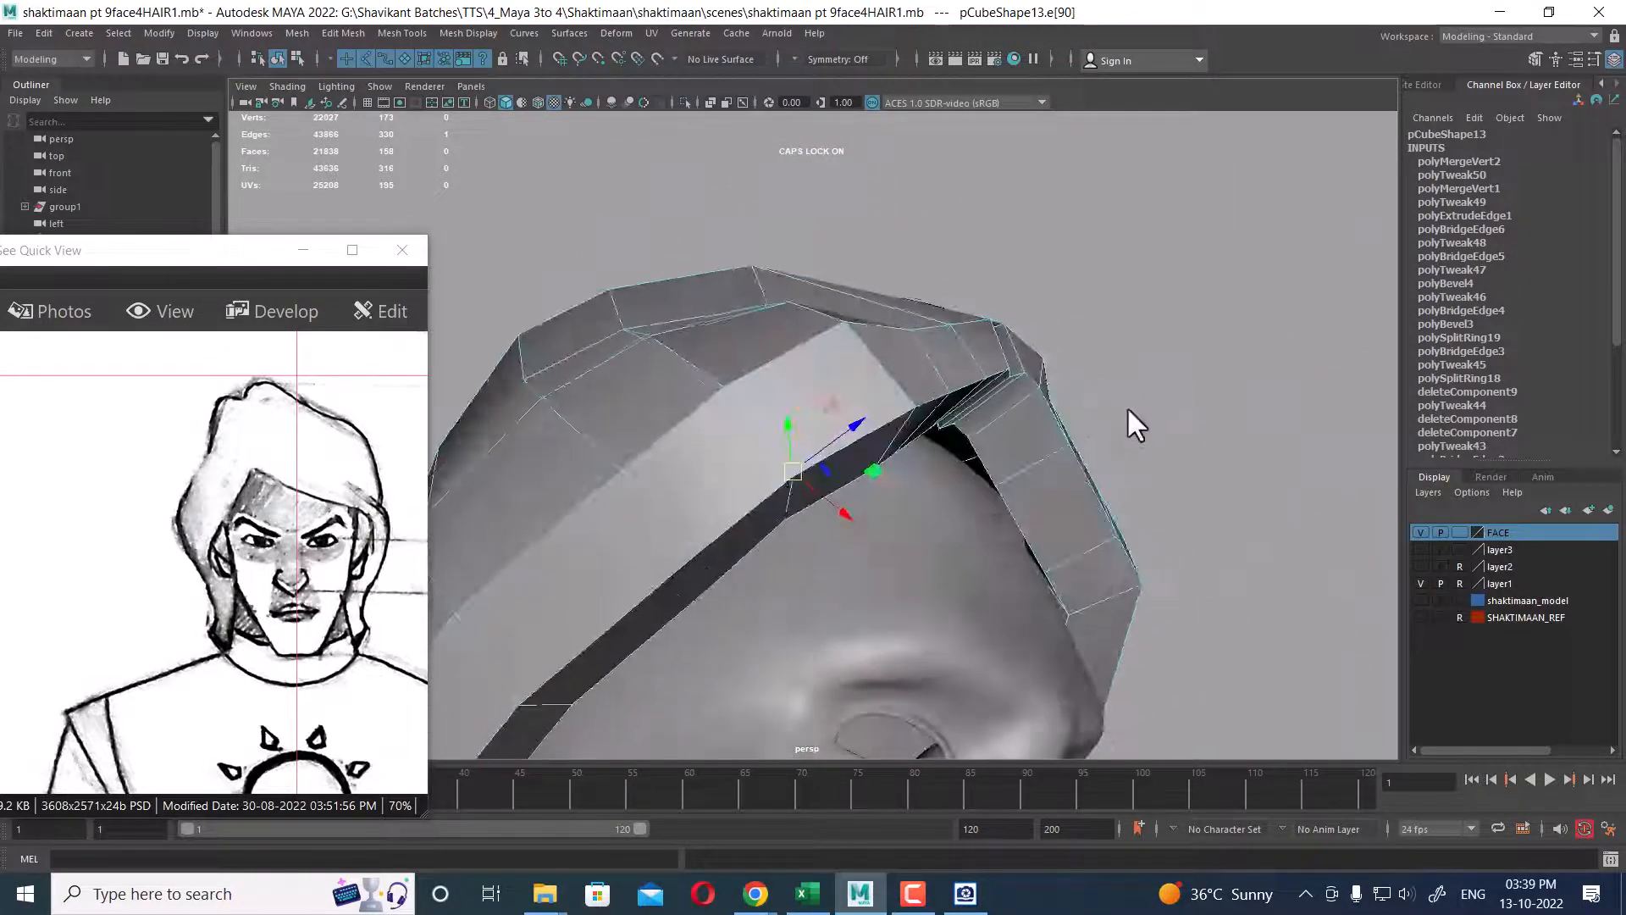
- Hide the FACE layer to add inner rim edges near the parting to the selection, show it again and move them against the forehead
{"action": "left_click", "coordinate": [1421, 532]}
{"action": "left_click_drag", "start_coordinate": [1056, 526], "coordinate": [974, 529], "text": "alt"}
{"action": "double_click", "coordinate": [937, 487], "text": "shift"}
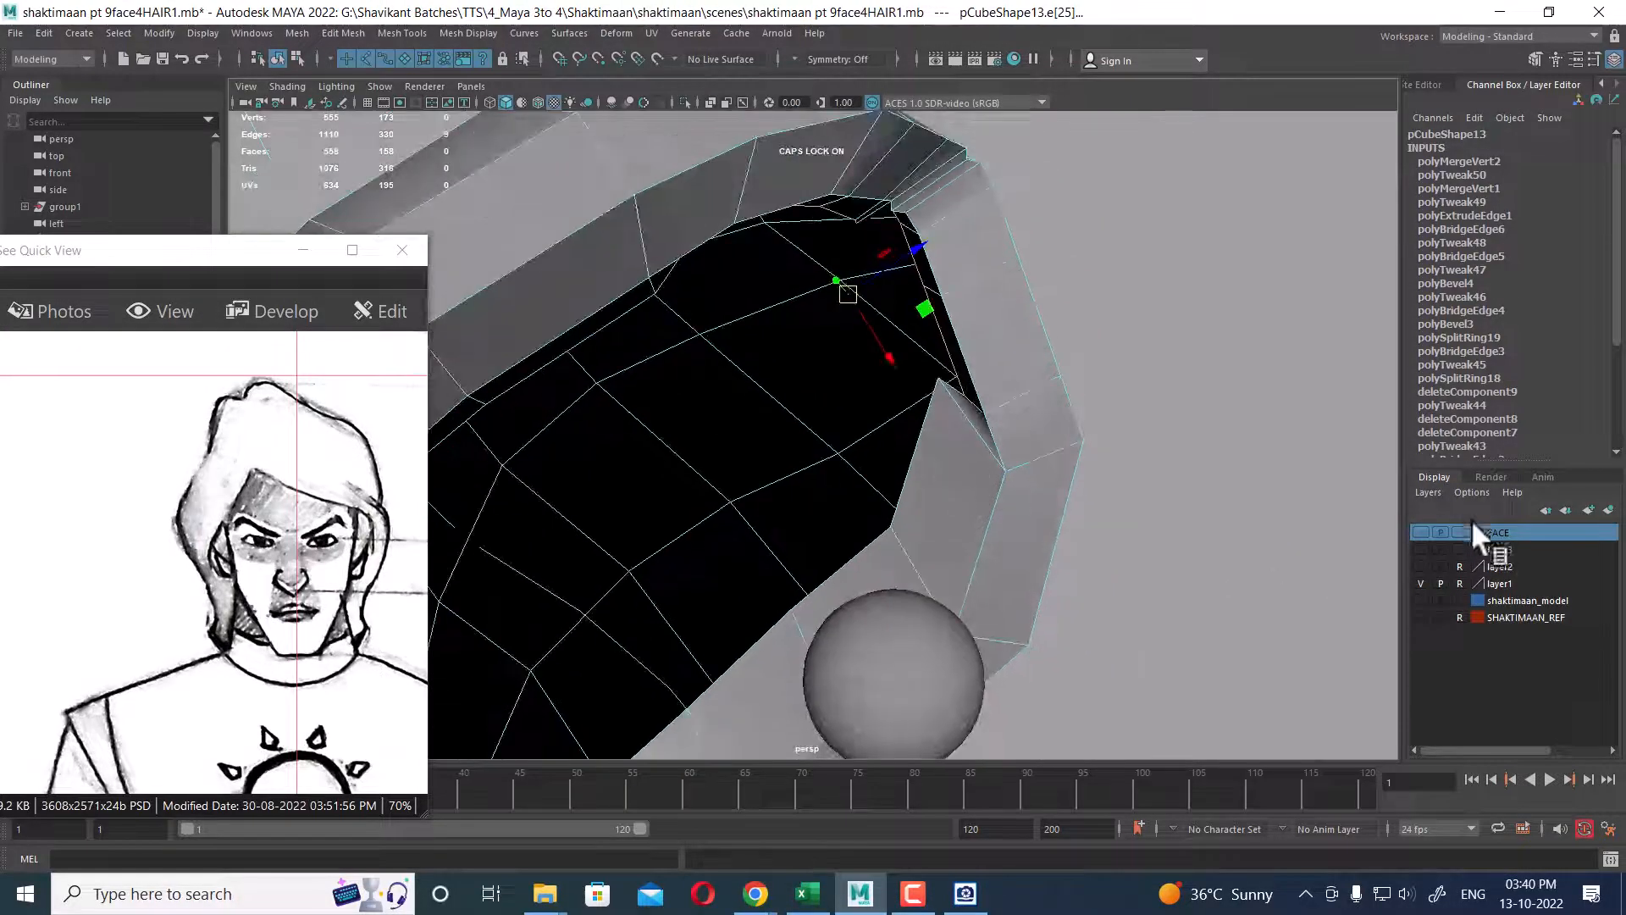
{"action": "left_click", "coordinate": [1420, 532]}
{"action": "left_click_drag", "start_coordinate": [1042, 398], "coordinate": [896, 530], "text": "alt"}
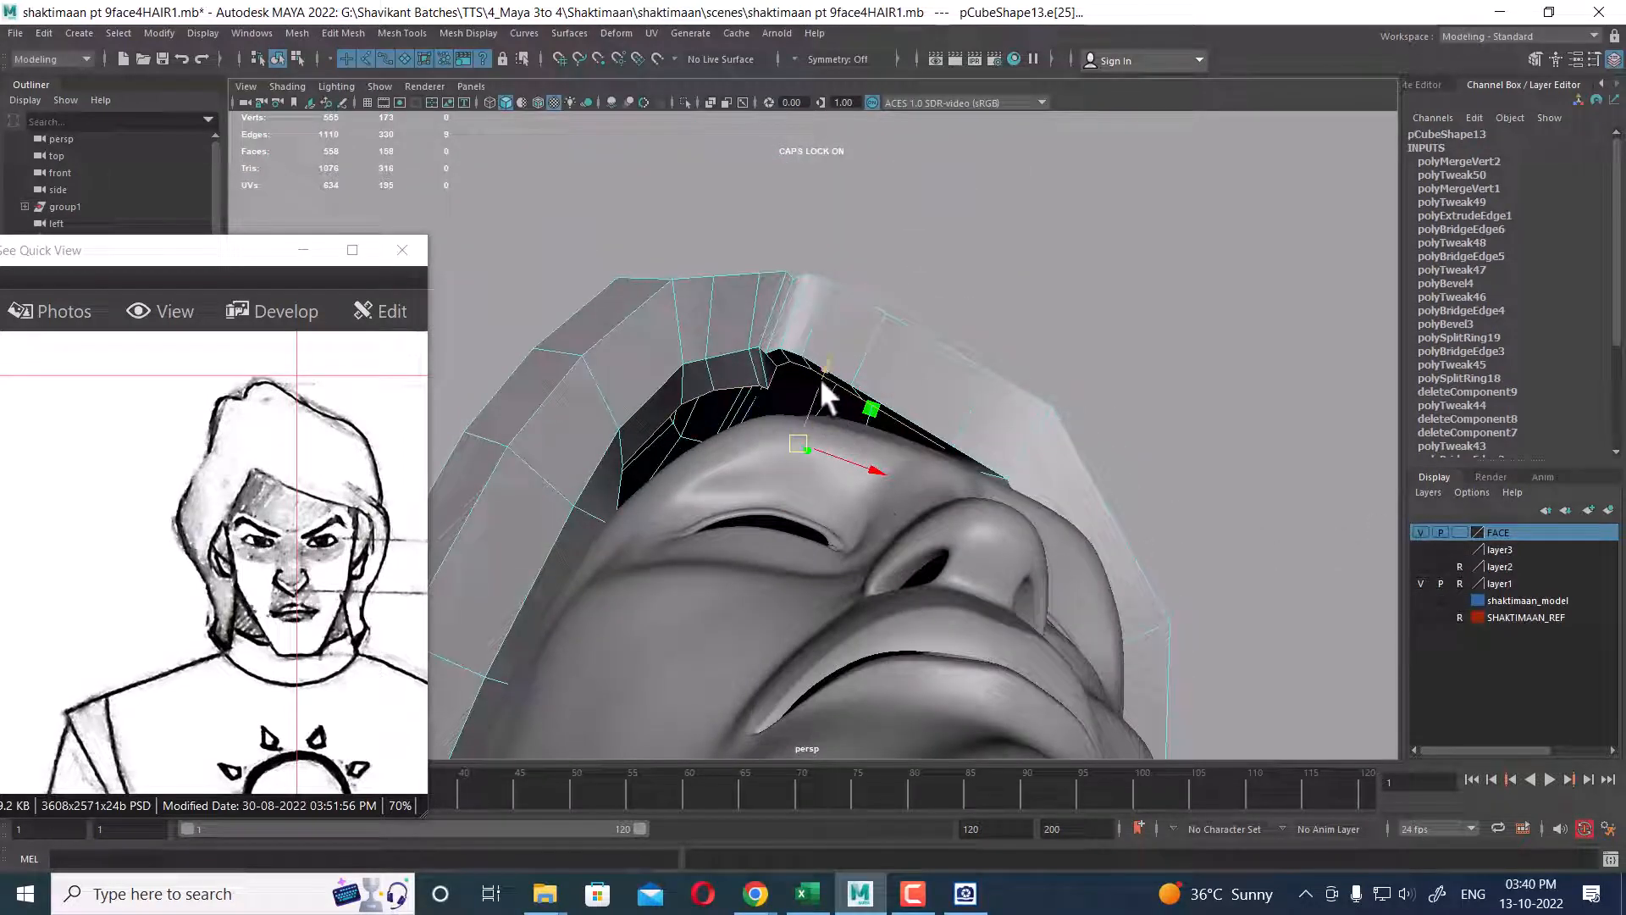
{"action": "left_click_drag", "start_coordinate": [826, 443], "coordinate": [931, 409], "text": "alt"}
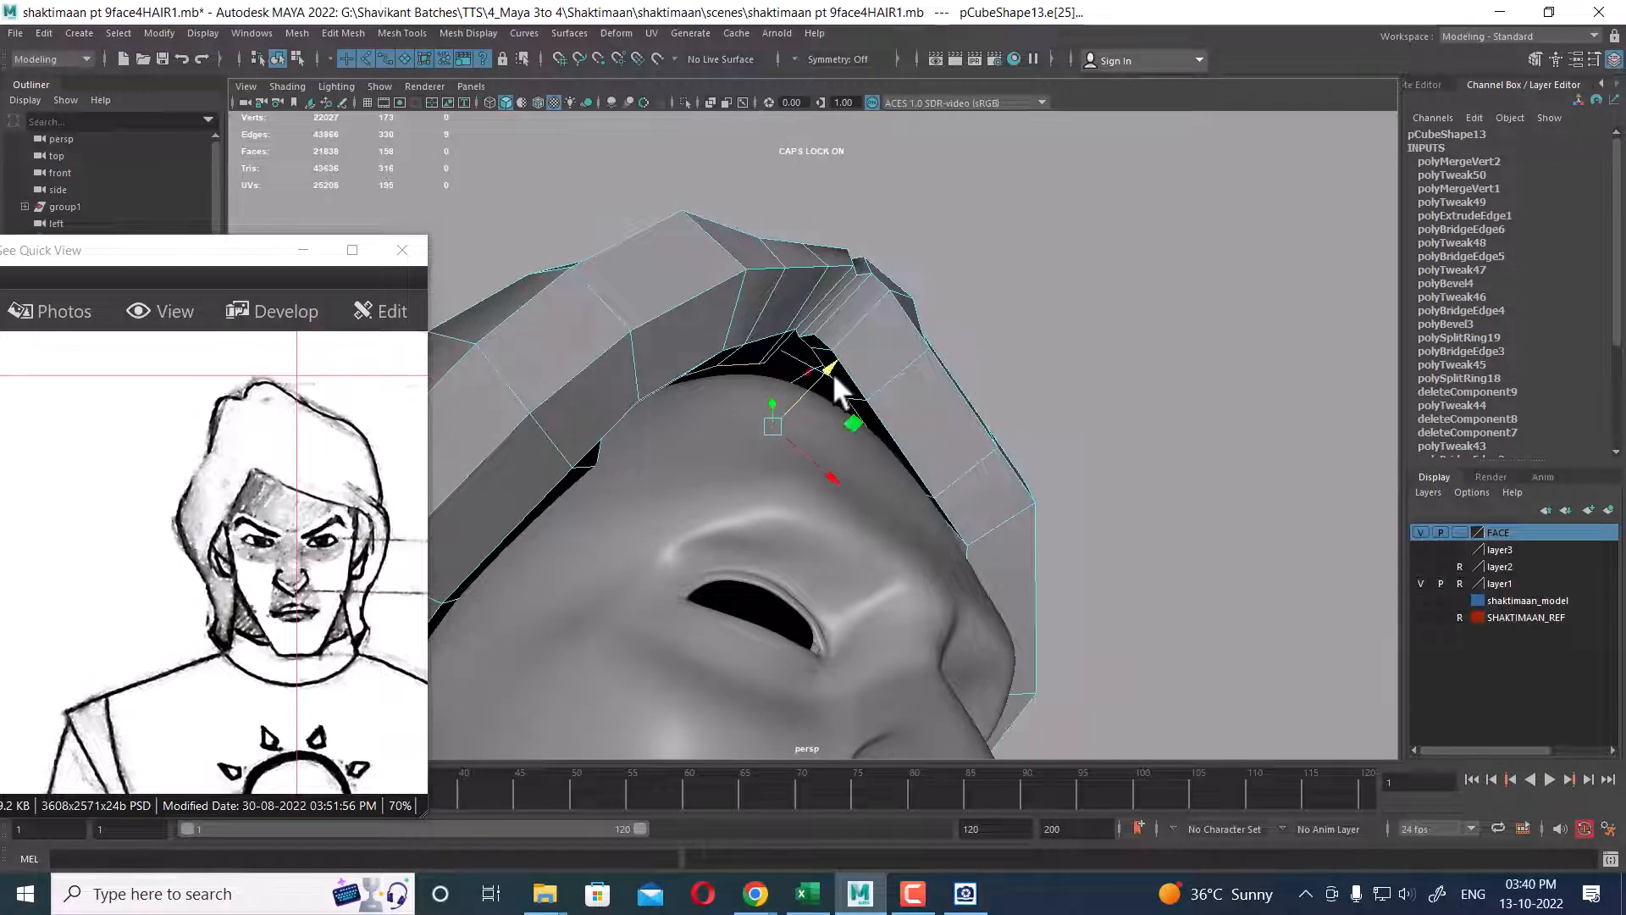
{"action": "left_click_drag", "start_coordinate": [832, 373], "coordinate": [750, 462], "text": "alt"}
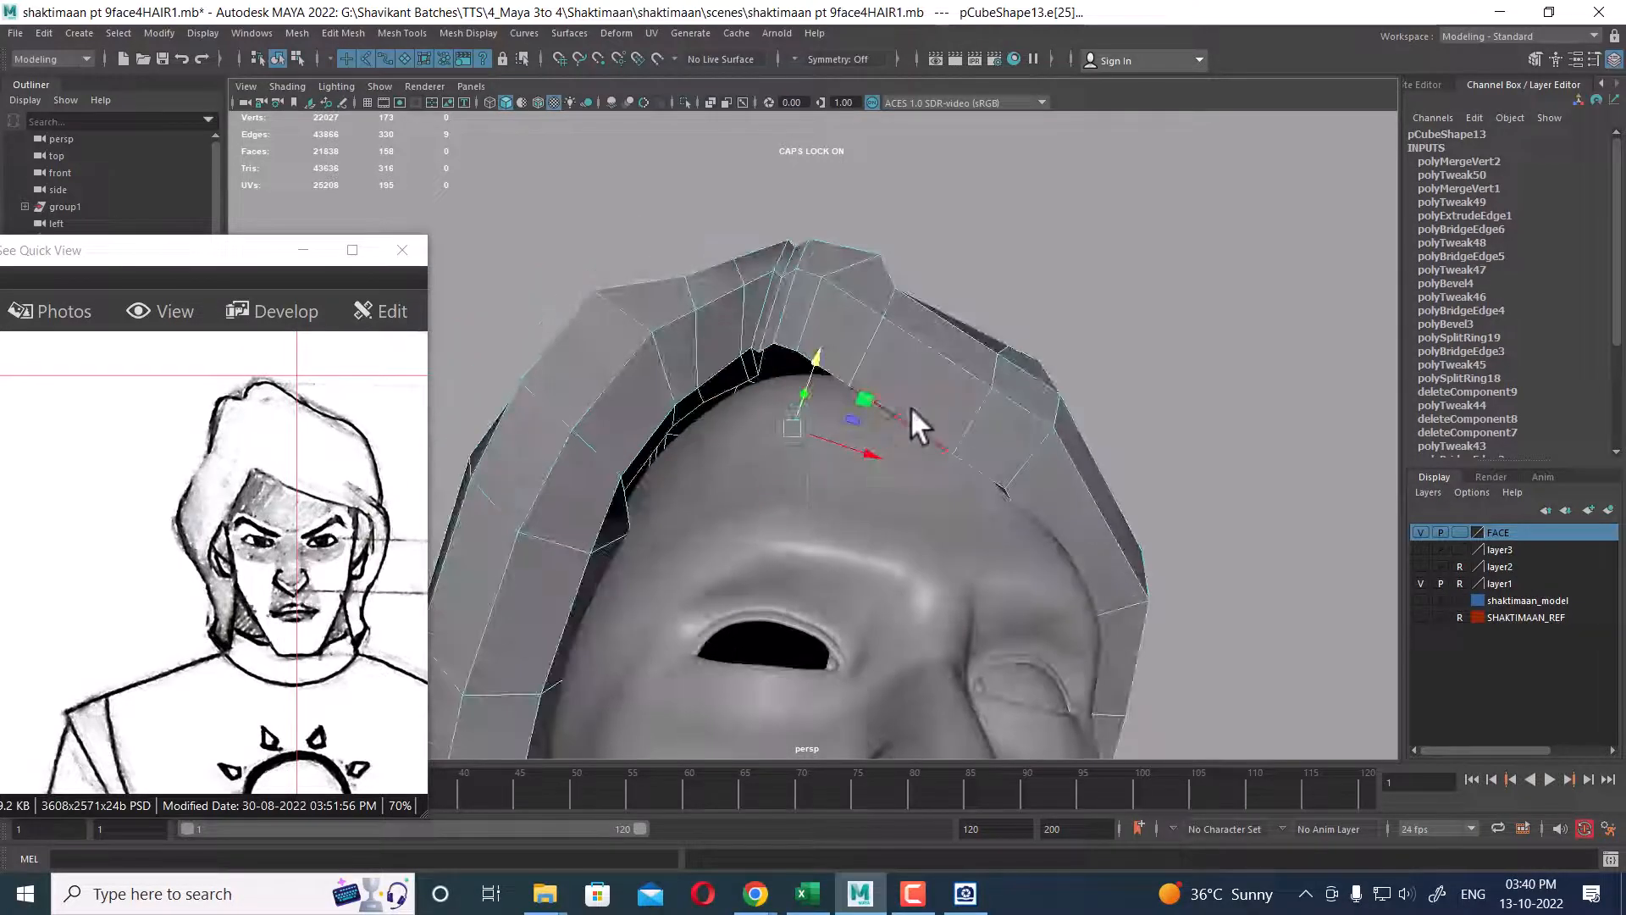
- Select two inner rim edges beside the parting at the temple and shift them onto the head to close the gap
{"action": "left_click_drag", "start_coordinate": [911, 409], "coordinate": [788, 456], "text": "alt"}
{"action": "left_click", "coordinate": [851, 444]}
{"action": "key", "text": "ctrl+z"}
{"action": "left_click", "coordinate": [725, 462]}
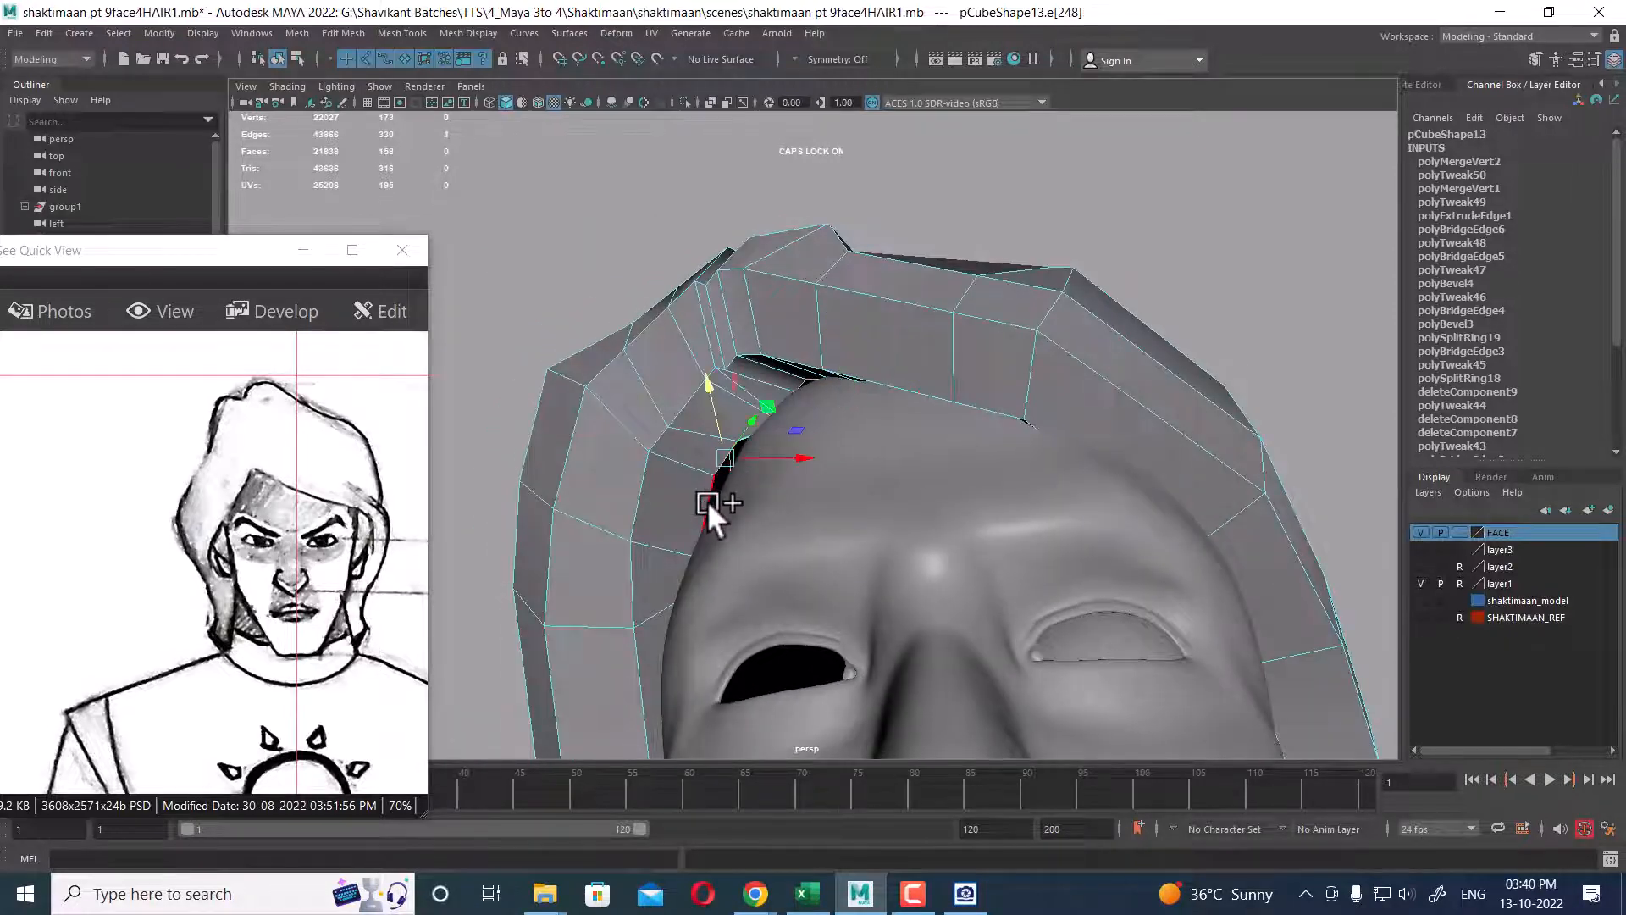
{"action": "left_click", "coordinate": [710, 500], "text": "shift"}
{"action": "left_click_drag", "start_coordinate": [710, 500], "coordinate": [822, 476], "text": "alt"}
{"action": "scroll", "coordinate": [852, 484], "scroll_direction": "down", "scroll_amount": 8}
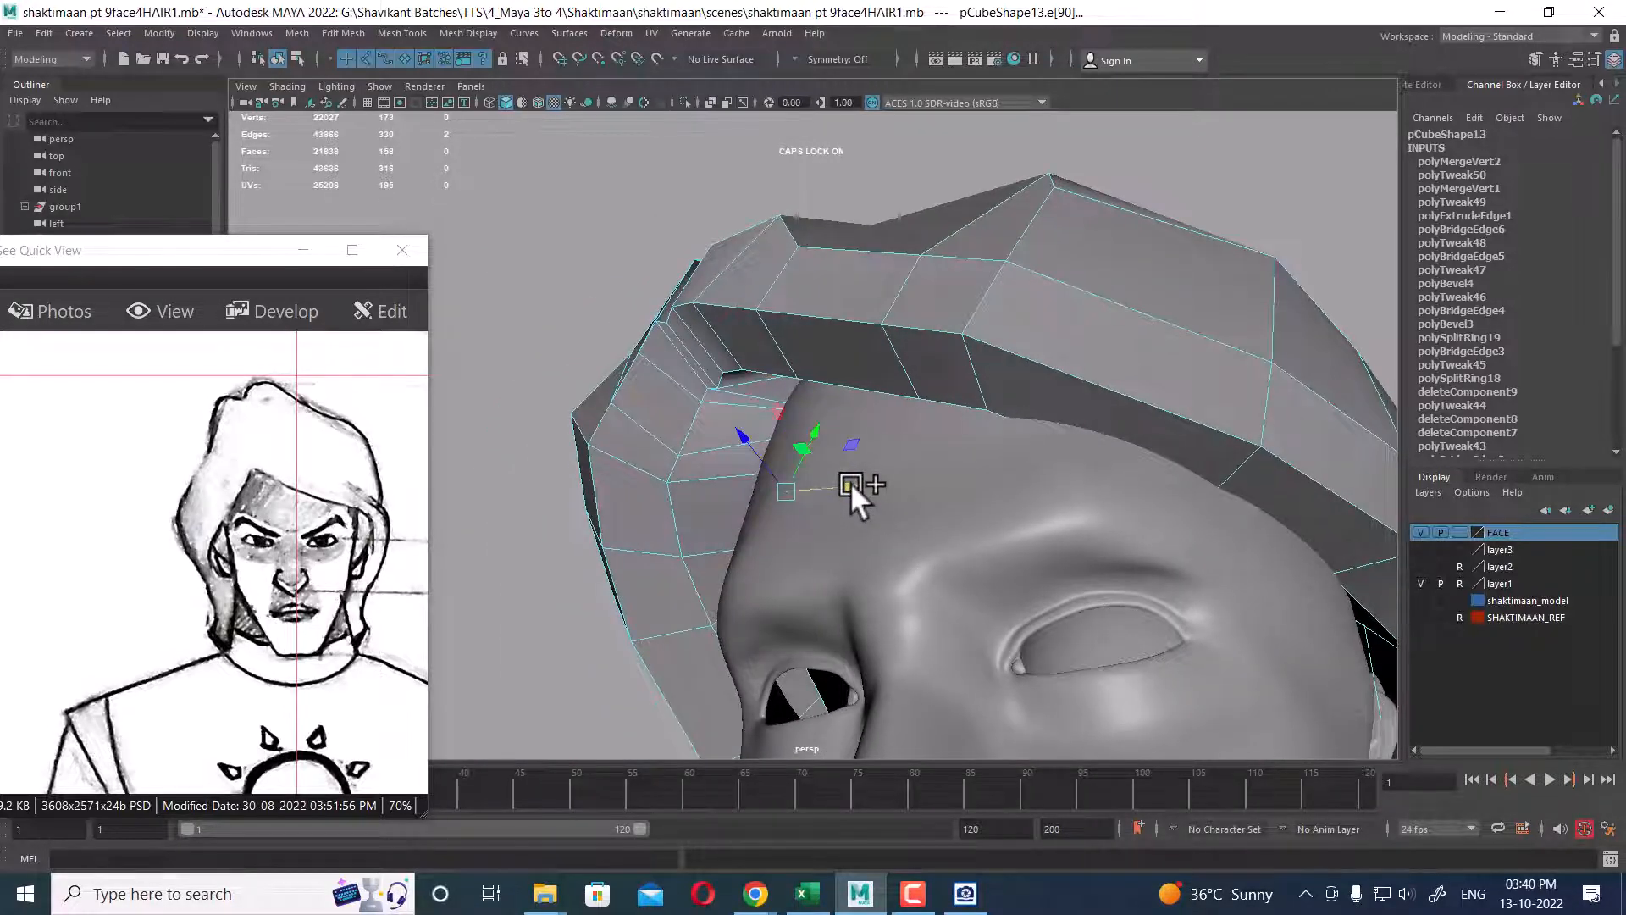
- Examine the smoothed hair from the side and compare its outline with the side-view drawing in the reference image
{"action": "left_click_drag", "start_coordinate": [962, 526], "coordinate": [1118, 447], "text": "alt"}
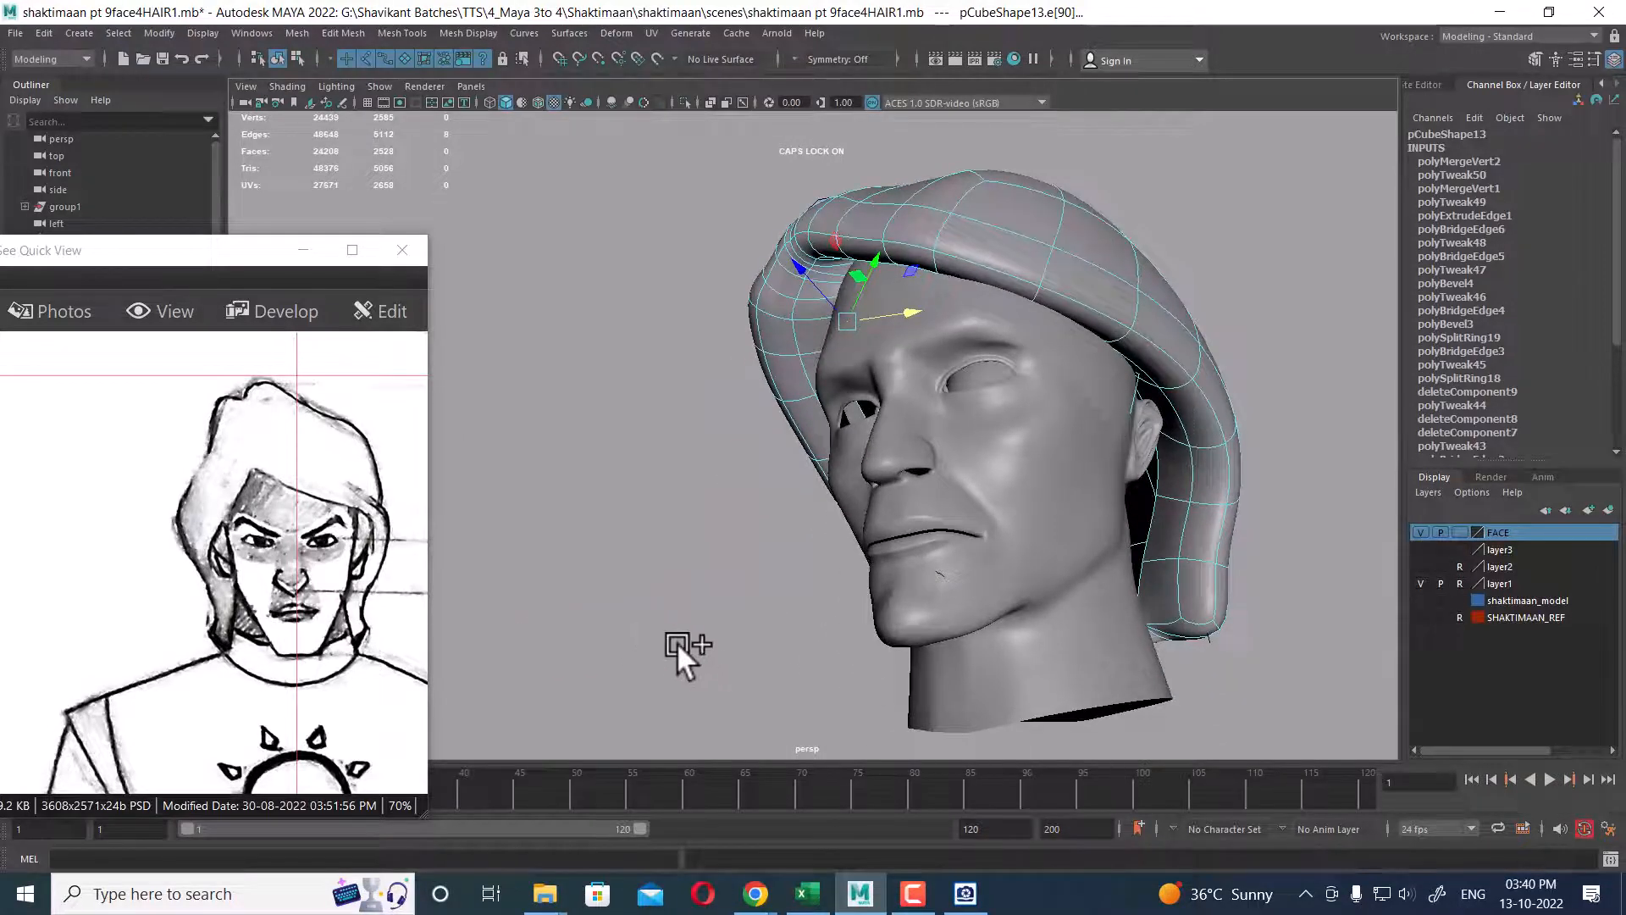
{"action": "left_click_drag", "start_coordinate": [974, 601], "coordinate": [1121, 506], "text": "alt"}
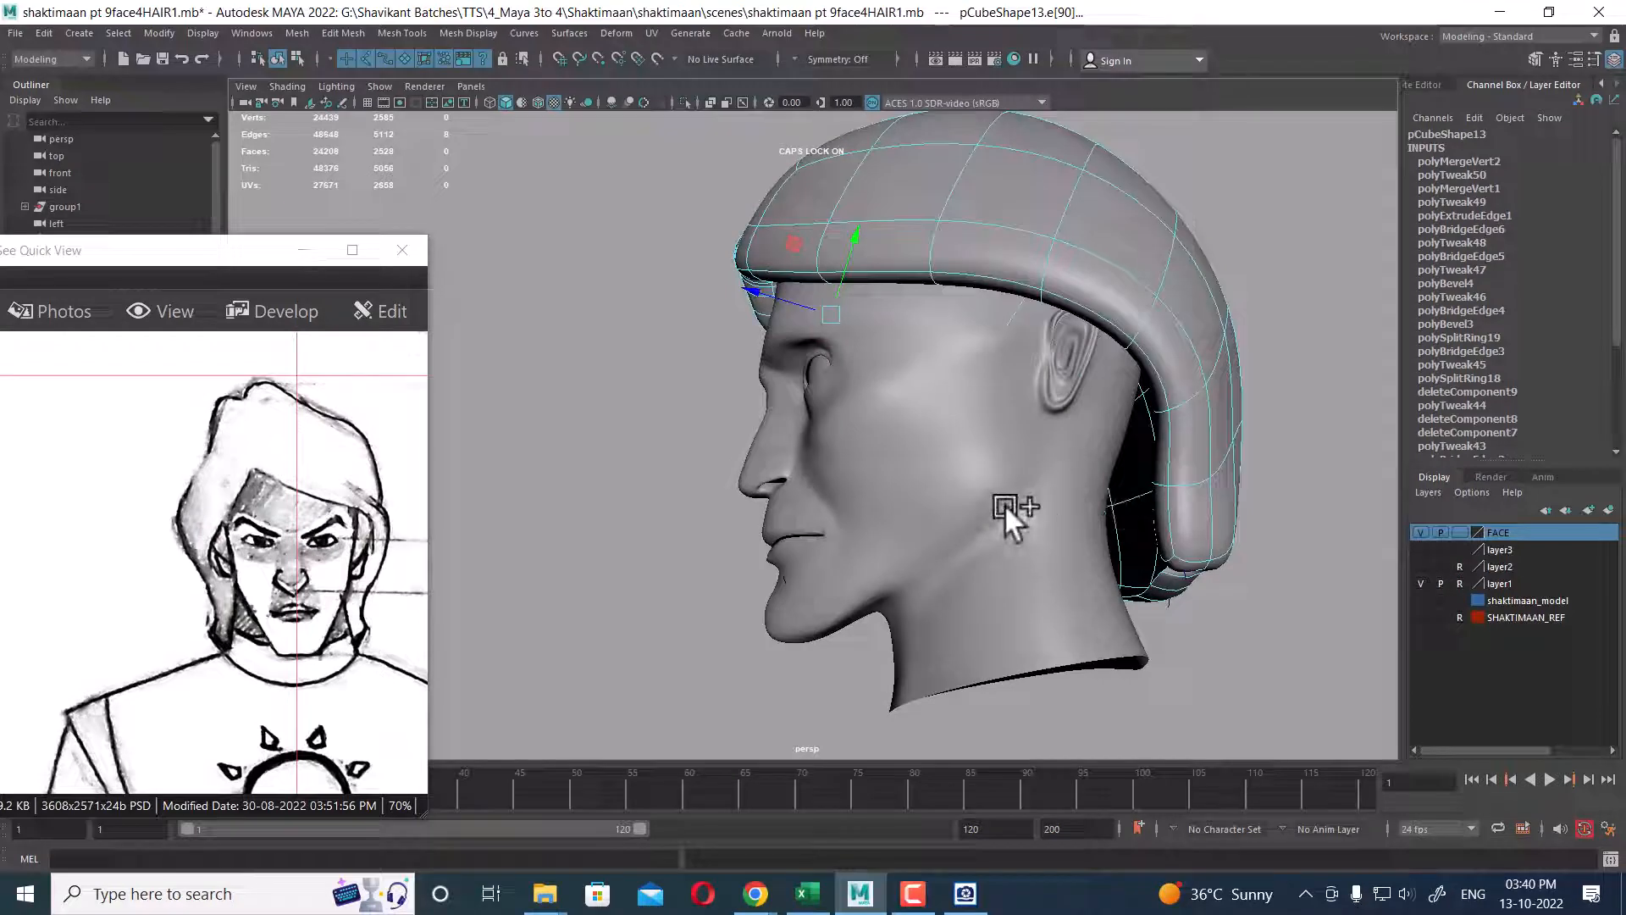
{"action": "left_click_drag", "start_coordinate": [1143, 609], "coordinate": [981, 449], "text": "alt"}
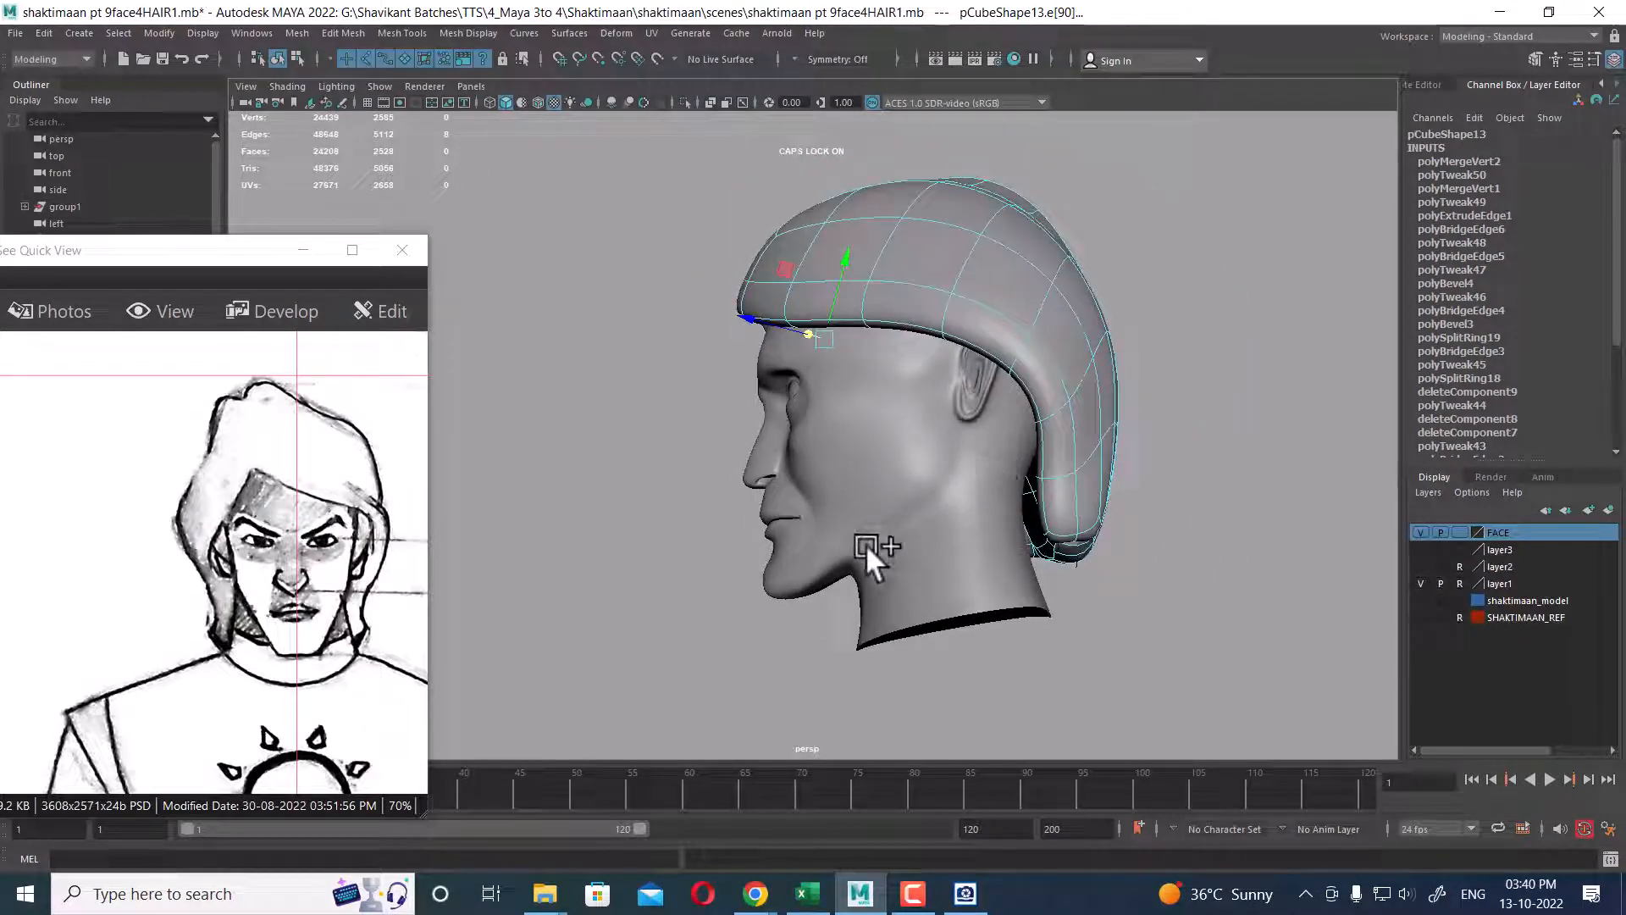
{"action": "left_click_drag", "start_coordinate": [866, 544], "coordinate": [1025, 562], "text": "alt"}
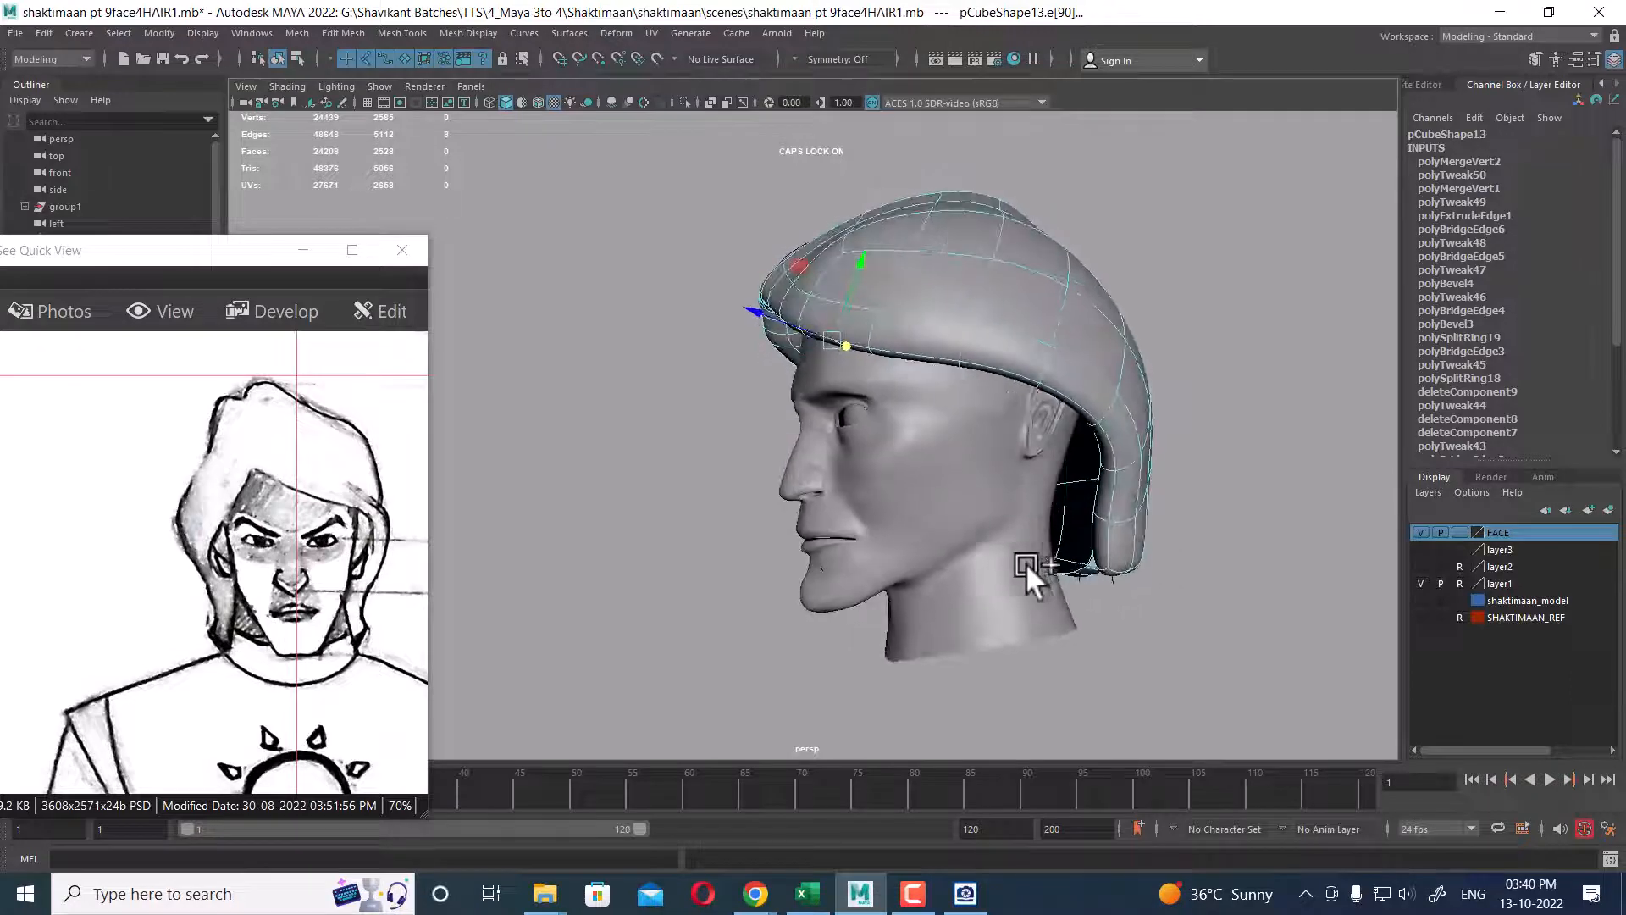
{"action": "left_click_drag", "start_coordinate": [342, 570], "coordinate": [72, 542]}
{"action": "left_click_drag", "start_coordinate": [250, 581], "coordinate": [42, 555]}
{"action": "left_click_drag", "start_coordinate": [318, 581], "coordinate": [27, 568]}
{"action": "left_click_drag", "start_coordinate": [398, 613], "coordinate": [129, 608]}
{"action": "left_click_drag", "start_coordinate": [1162, 517], "coordinate": [1148, 503], "text": "alt"}
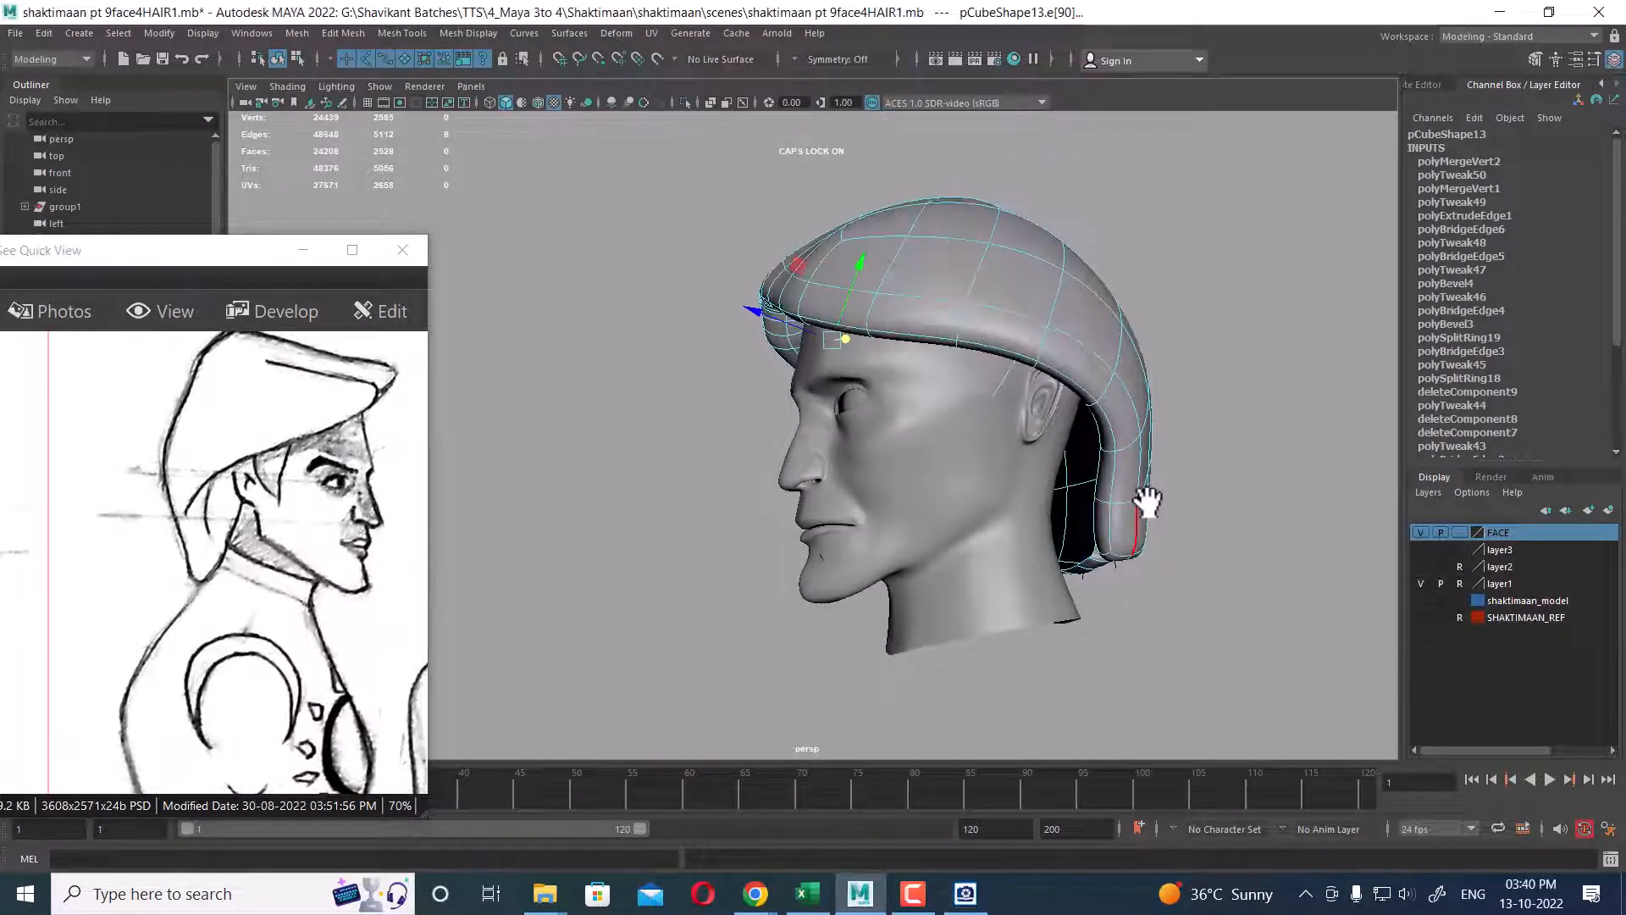
{"action": "scroll", "coordinate": [1191, 454], "scroll_direction": "up", "scroll_amount": 2}
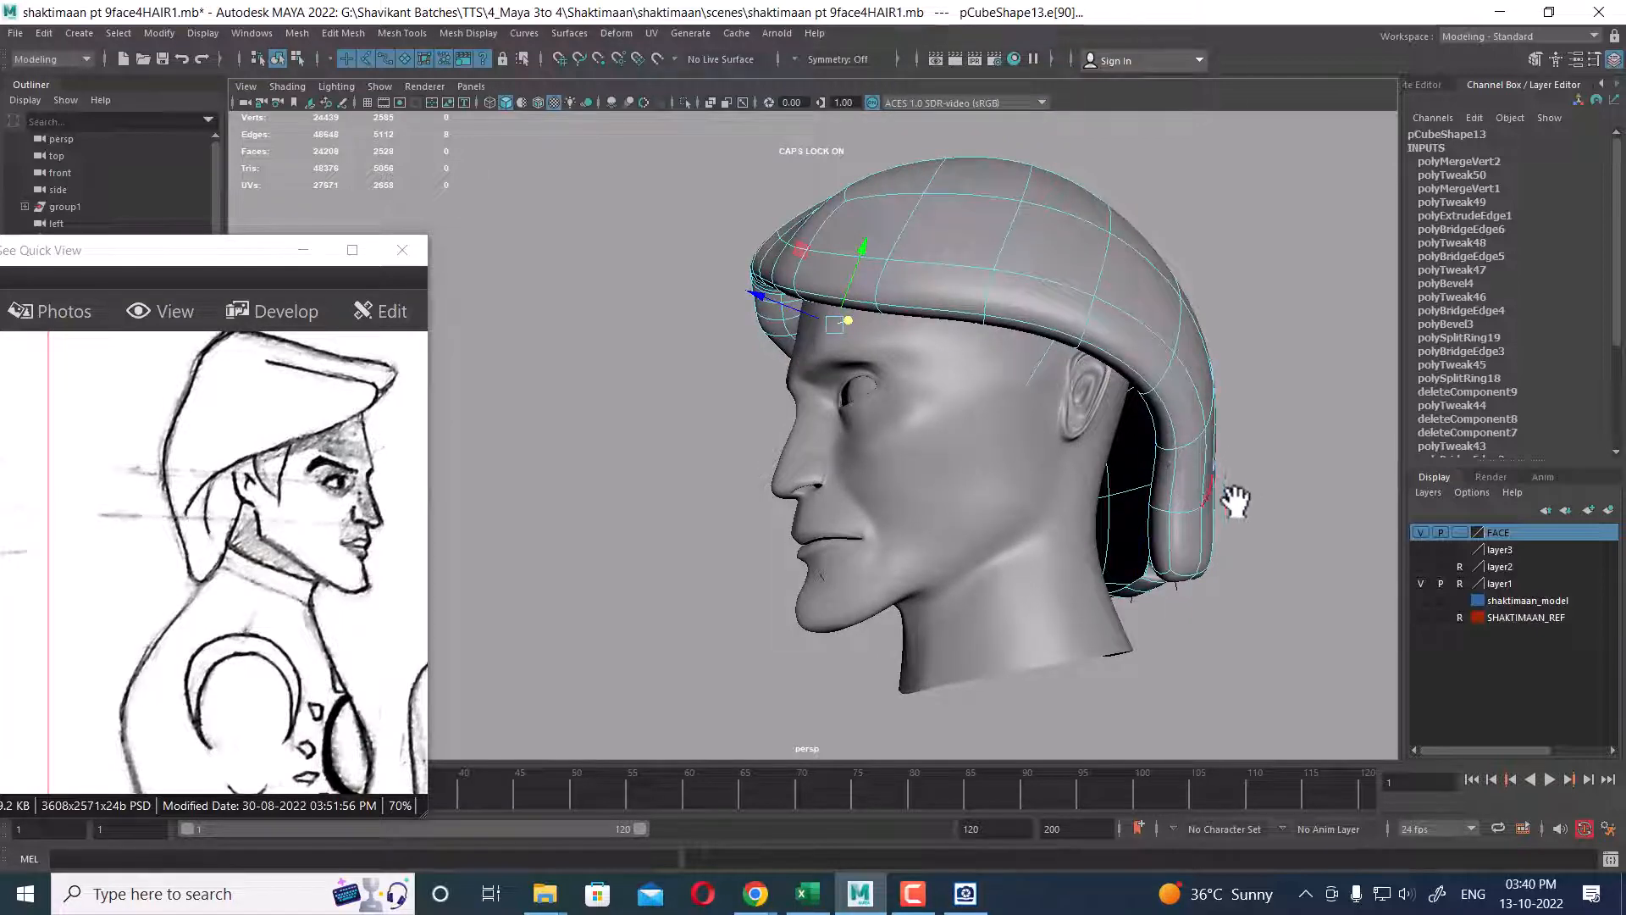
- Select the whole hair mesh, hide all other objects and return the hair to unsmoothed display
{"action": "right_click_drag", "start_coordinate": [1189, 423], "coordinate": [1262, 383]}
{"action": "left_click", "coordinate": [1324, 418]}
{"action": "left_click", "coordinate": [1204, 458]}
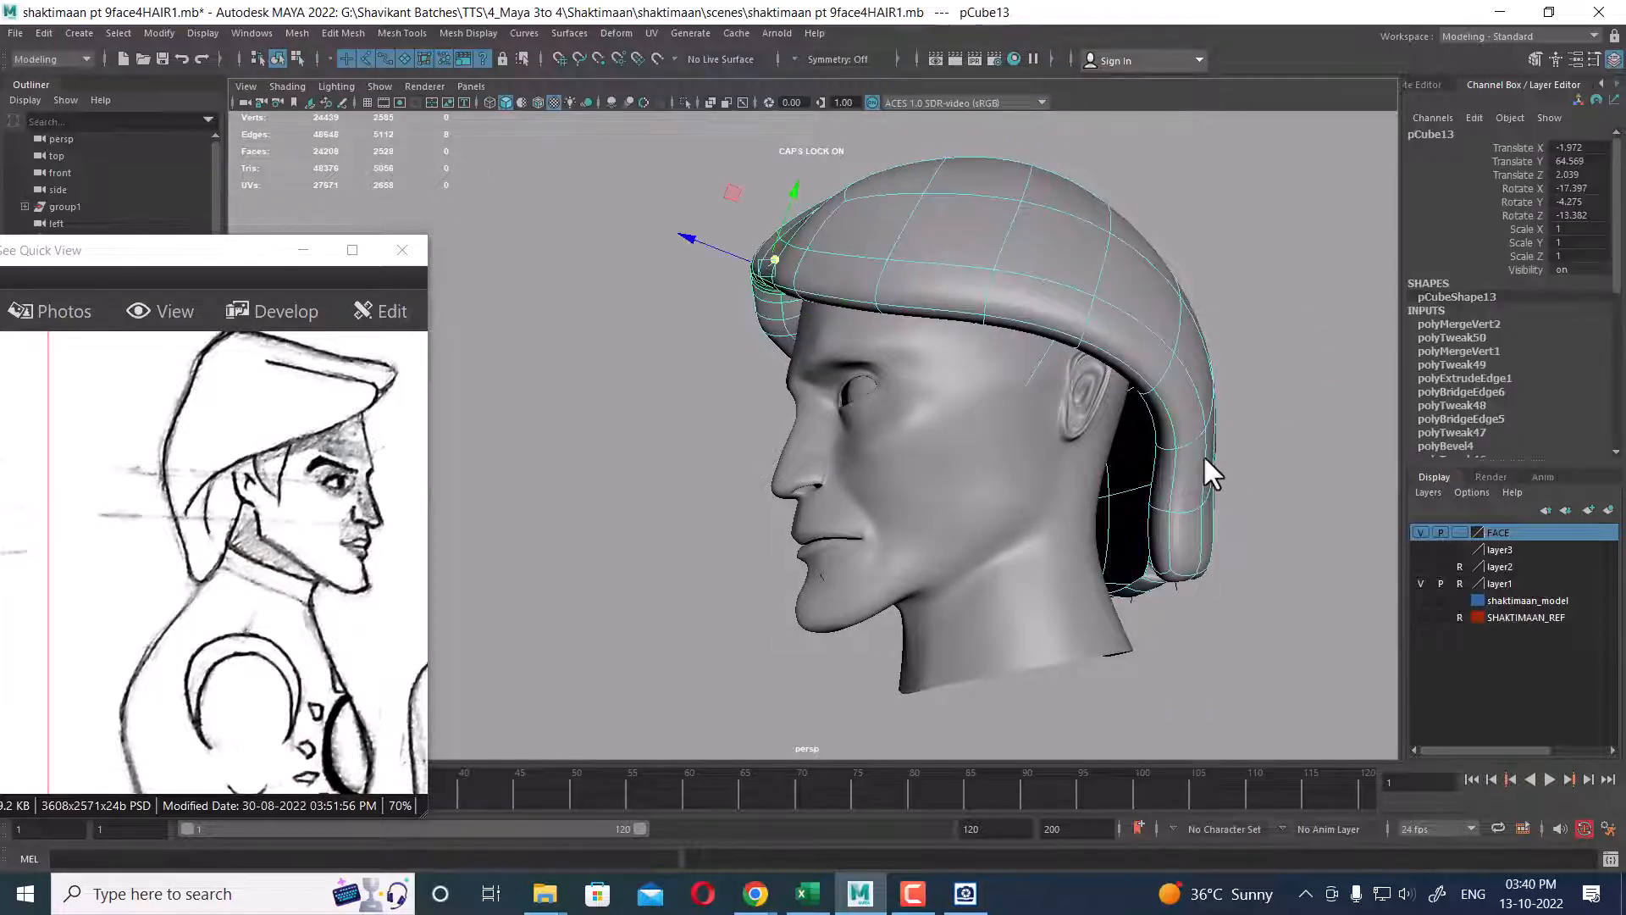
{"action": "key", "text": "alt+h"}
{"action": "left_click_drag", "start_coordinate": [1167, 501], "coordinate": [1111, 462], "text": "alt"}
{"action": "key", "text": "1"}
{"action": "right_click_drag", "start_coordinate": [1040, 442], "coordinate": [1051, 364]}
{"action": "left_click_drag", "start_coordinate": [1056, 349], "coordinate": [881, 436], "text": "alt"}
{"action": "scroll", "coordinate": [1045, 428], "scroll_direction": "up", "scroll_amount": 1}
{"action": "left_click", "coordinate": [1074, 419]}
{"action": "left_click", "coordinate": [746, 405], "text": "shift"}
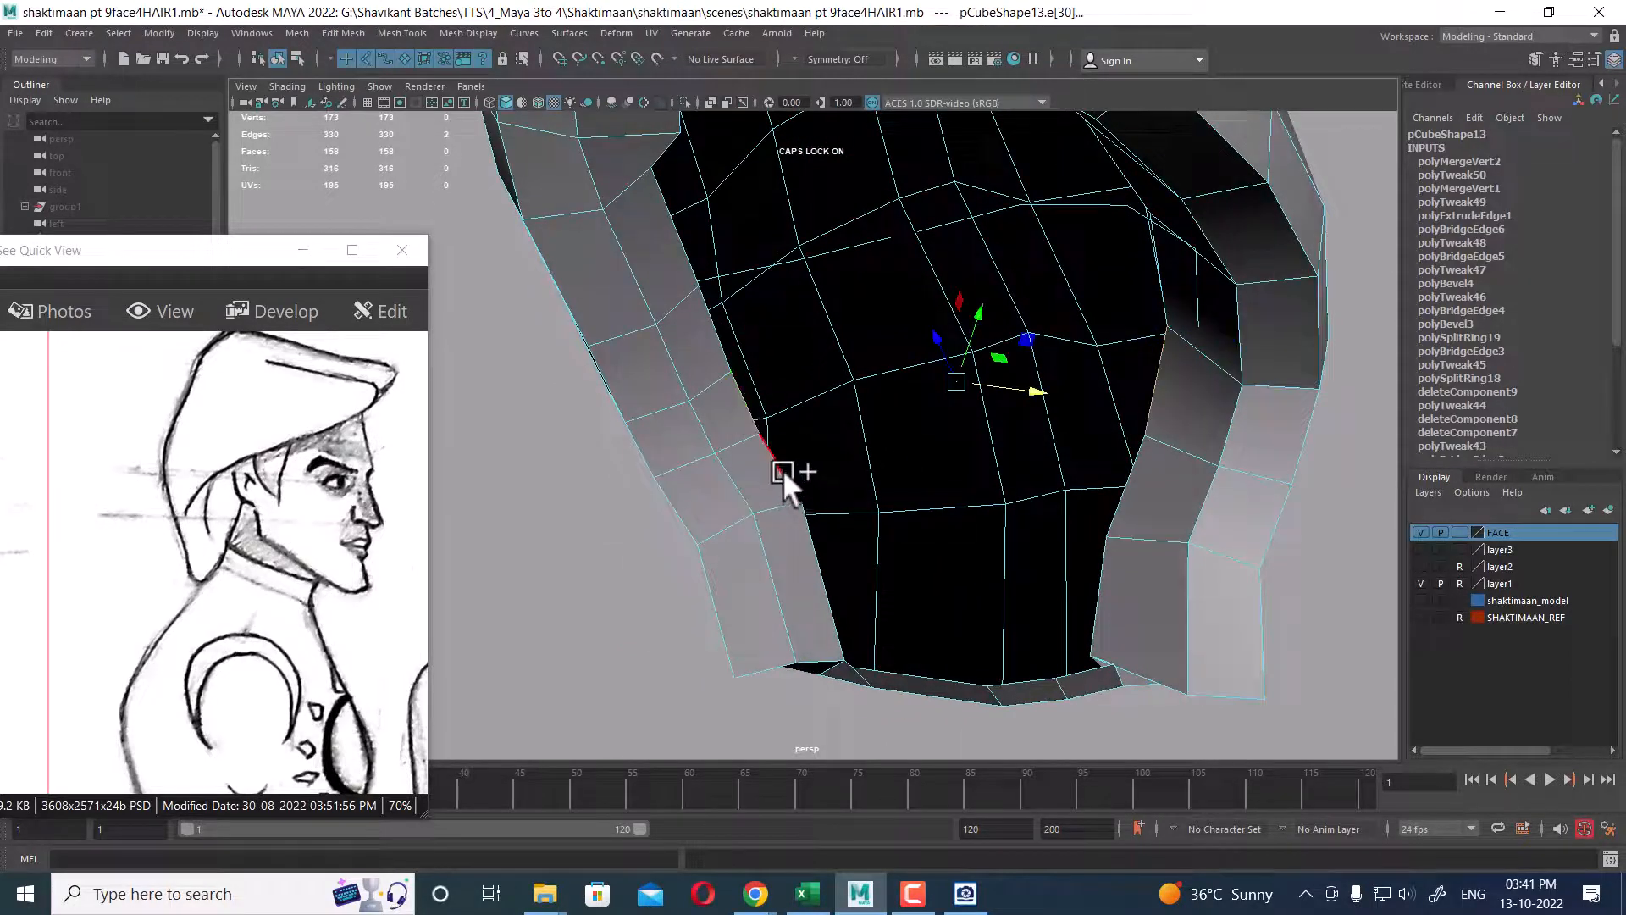
{"action": "left_click", "coordinate": [783, 469], "text": "shift"}
{"action": "left_click", "coordinate": [809, 542], "text": "shift"}
{"action": "left_click_drag", "start_coordinate": [1032, 548], "coordinate": [1108, 423], "text": "alt"}
{"action": "left_click", "coordinate": [1032, 490], "text": "shift"}
{"action": "left_click", "coordinate": [1015, 557], "text": "shift"}
{"action": "left_click", "coordinate": [1109, 392], "text": "shift"}
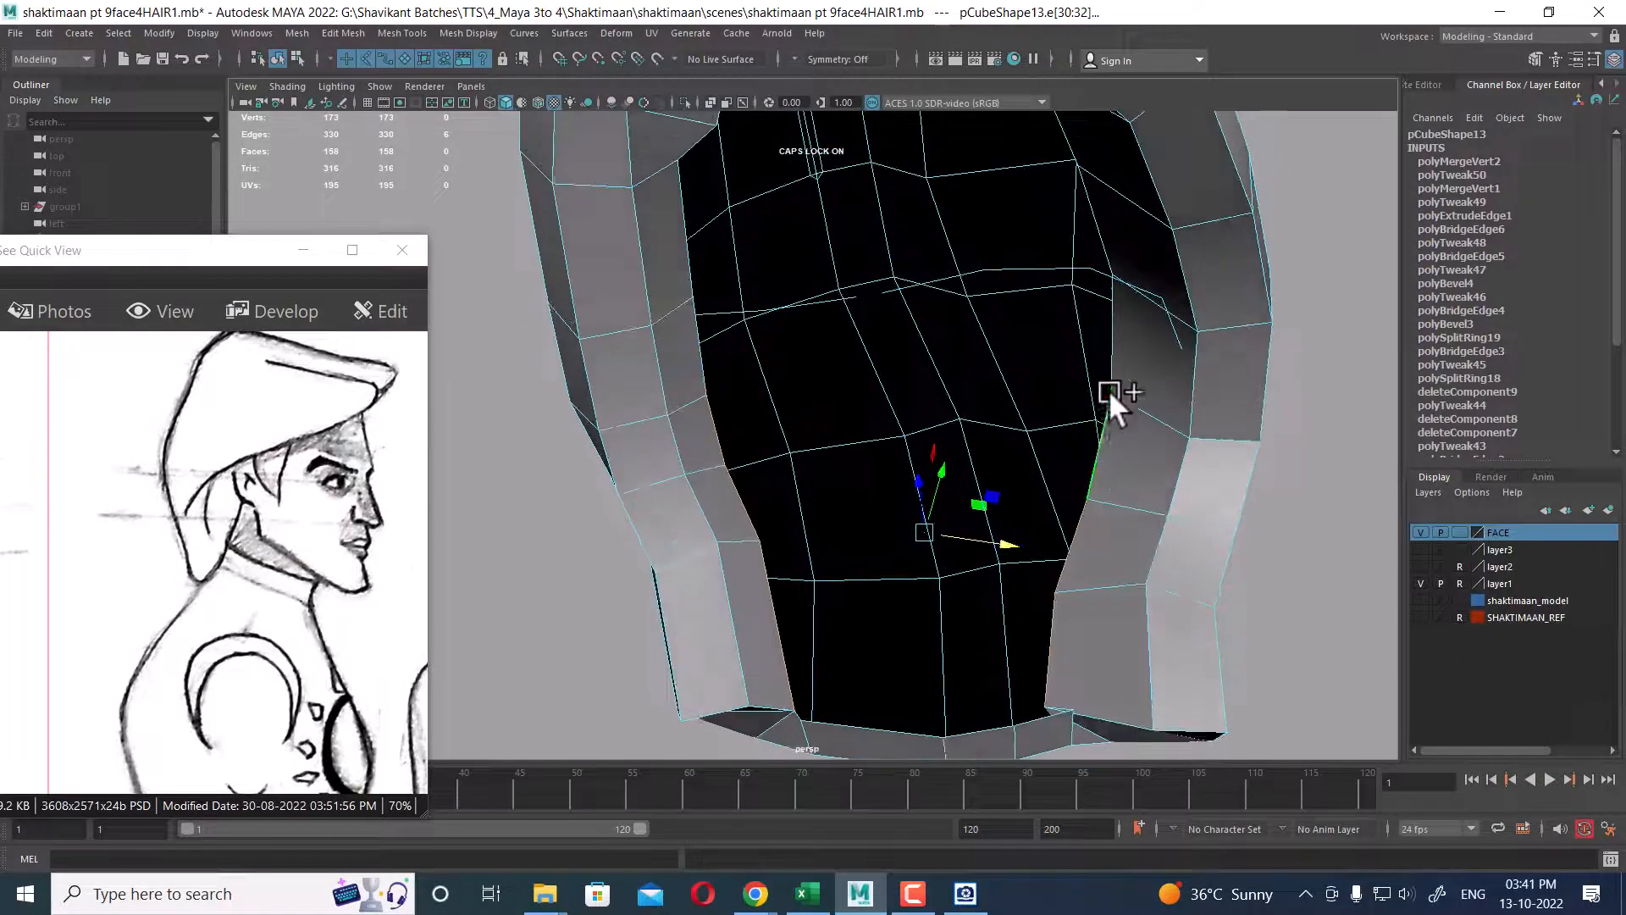
{"action": "left_click", "coordinate": [1114, 350], "text": "shift"}
{"action": "left_click", "coordinate": [698, 355], "text": "shift"}
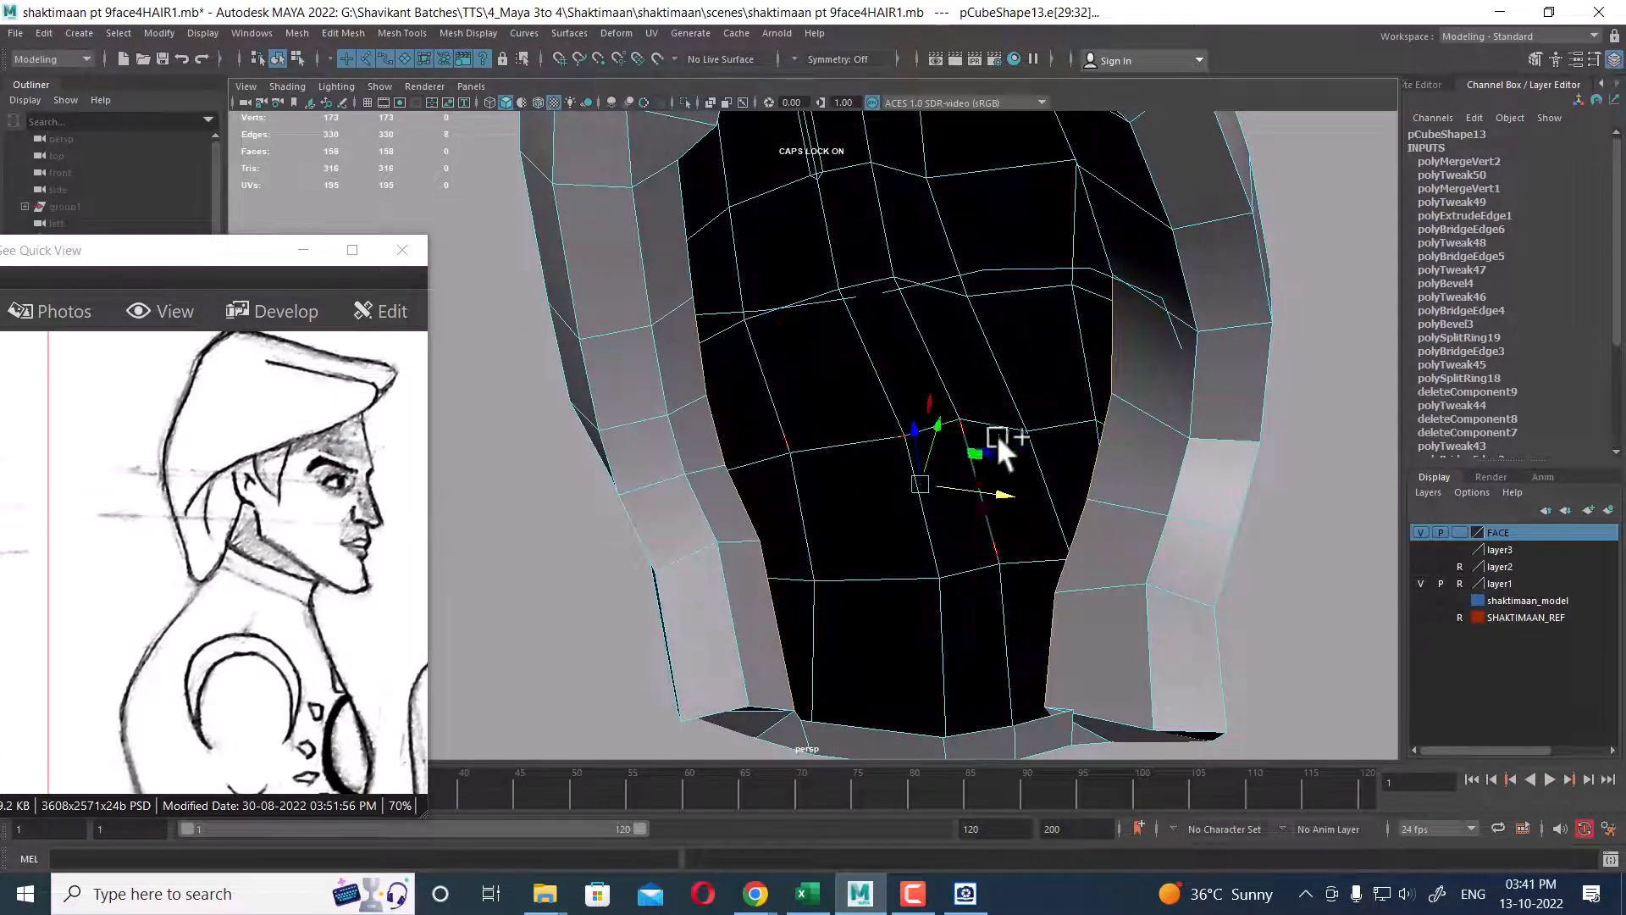
{"action": "left_click_drag", "start_coordinate": [996, 434], "coordinate": [1139, 510], "text": "alt"}
{"action": "left_click", "coordinate": [1135, 364], "text": "shift"}
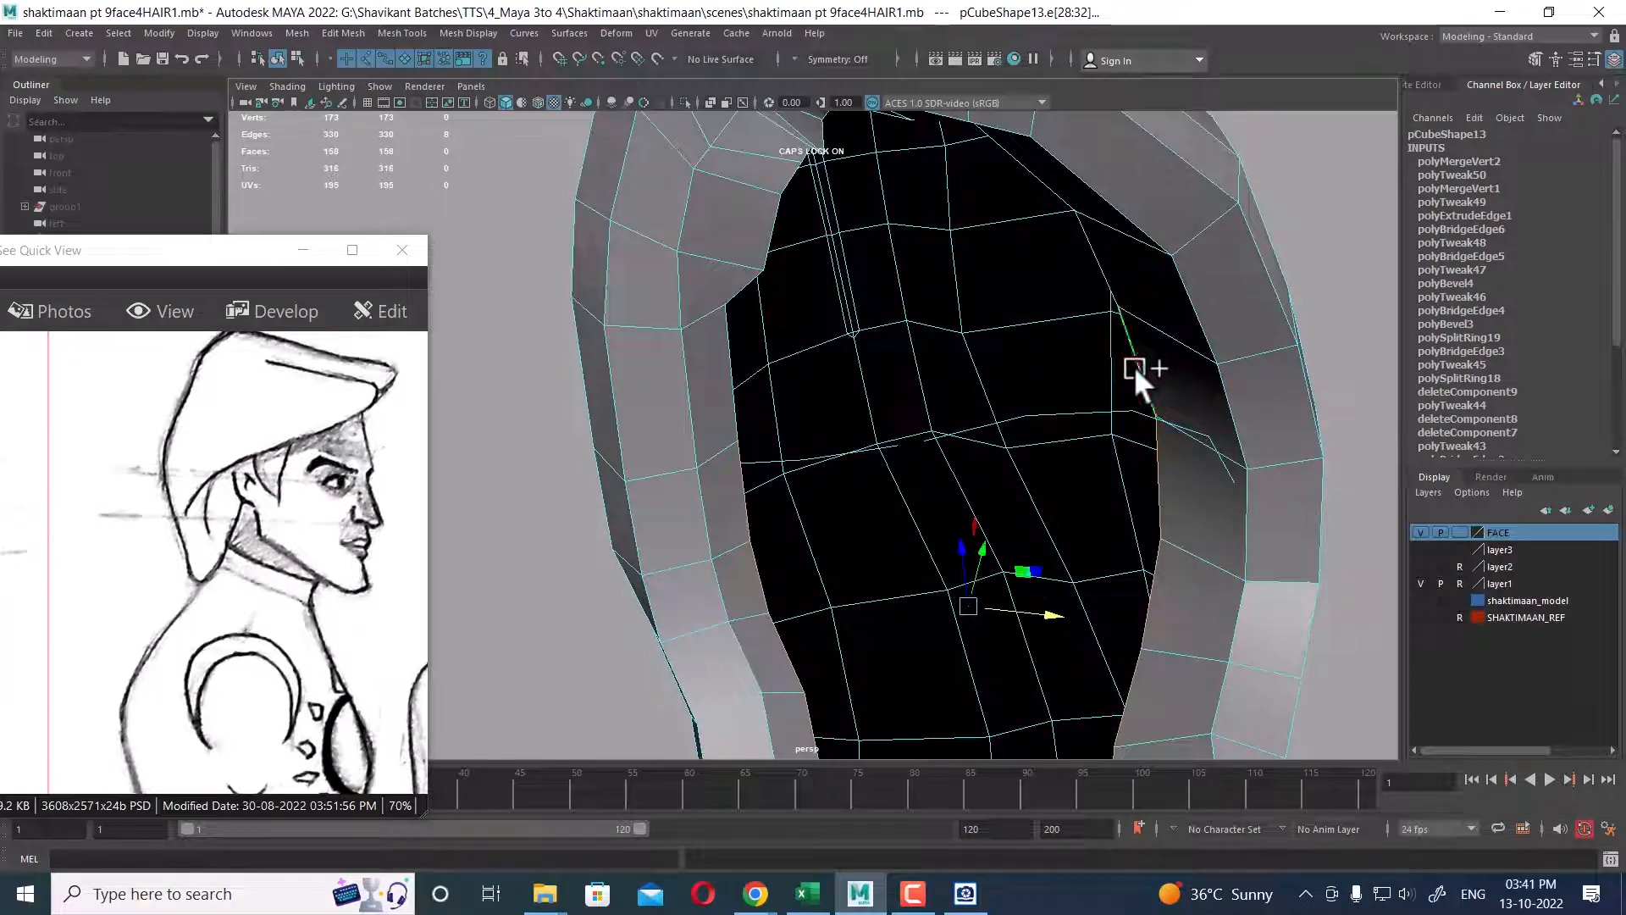
{"action": "left_click", "coordinate": [733, 400], "text": "shift"}
{"action": "left_click_drag", "start_coordinate": [979, 644], "coordinate": [904, 301], "text": "alt"}
{"action": "left_click", "coordinate": [1069, 264]}
{"action": "scroll", "coordinate": [957, 251], "scroll_direction": "up", "scroll_amount": 5}
{"action": "scroll", "coordinate": [1005, 242], "scroll_direction": "down", "scroll_amount": 3}
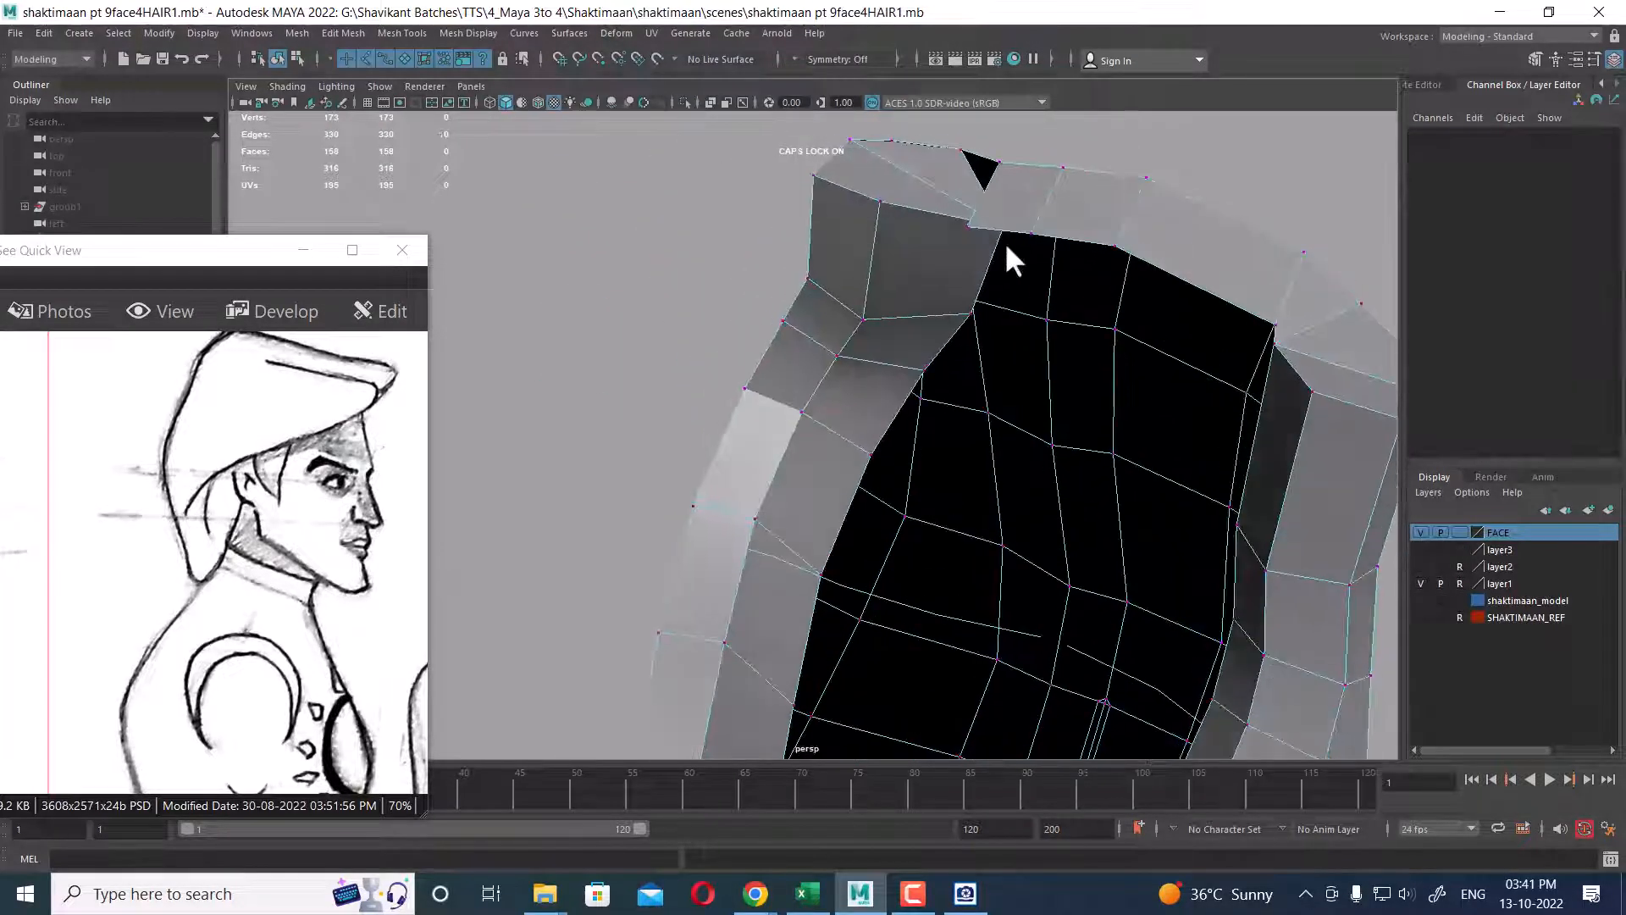
{"action": "left_click_drag", "start_coordinate": [993, 246], "coordinate": [832, 566], "text": "alt"}
- Select the facing inner border edges along the lower part of both sides of the hair opening
{"action": "left_click", "coordinate": [724, 479]}
{"action": "left_click", "coordinate": [704, 485], "text": "shift"}
{"action": "left_click_drag", "start_coordinate": [705, 485], "coordinate": [728, 455], "text": "alt"}
{"action": "left_click", "coordinate": [719, 441], "text": "shift"}
{"action": "mouse_move", "coordinate": [657, 344]}
{"action": "left_mouse_down", "text": "alt"}
{"action": "mouse_move", "coordinate": [754, 469]}
{"action": "mouse_move", "coordinate": [683, 420]}
{"action": "mouse_move", "coordinate": [661, 368]}
{"action": "left_mouse_up", "text": "alt"}
{"action": "key", "text": "ctrl+z"}
{"action": "left_click", "coordinate": [720, 444], "text": "shift"}
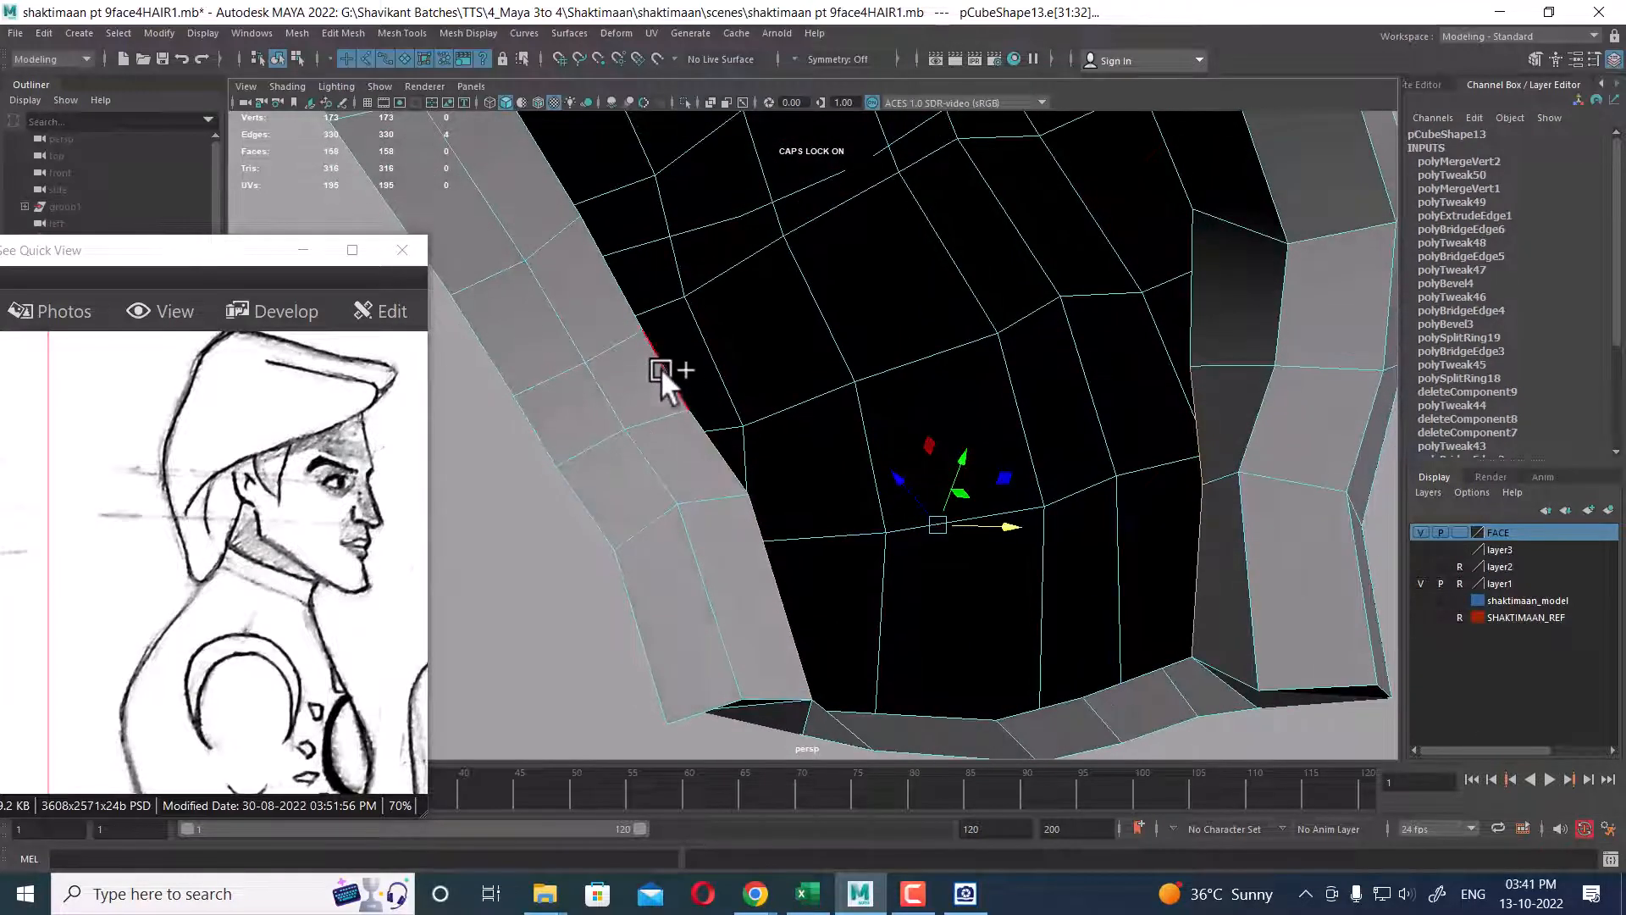
{"action": "left_click", "coordinate": [661, 367], "text": "shift"}
- Extend the border edge selection upward to five edges on each side and bridge the two sides across the opening
{"action": "left_click_drag", "start_coordinate": [893, 383], "coordinate": [951, 593], "text": "alt"}
{"action": "left_click", "coordinate": [1108, 391], "text": "shift"}
{"action": "left_click", "coordinate": [729, 424], "text": "shift"}
{"action": "left_click_drag", "start_coordinate": [730, 423], "coordinate": [1241, 474], "text": "alt"}
{"action": "left_click", "coordinate": [1217, 415], "text": "shift"}
{"action": "left_click_drag", "start_coordinate": [914, 531], "coordinate": [703, 398], "text": "alt"}
{"action": "left_click", "coordinate": [718, 369], "text": "shift"}
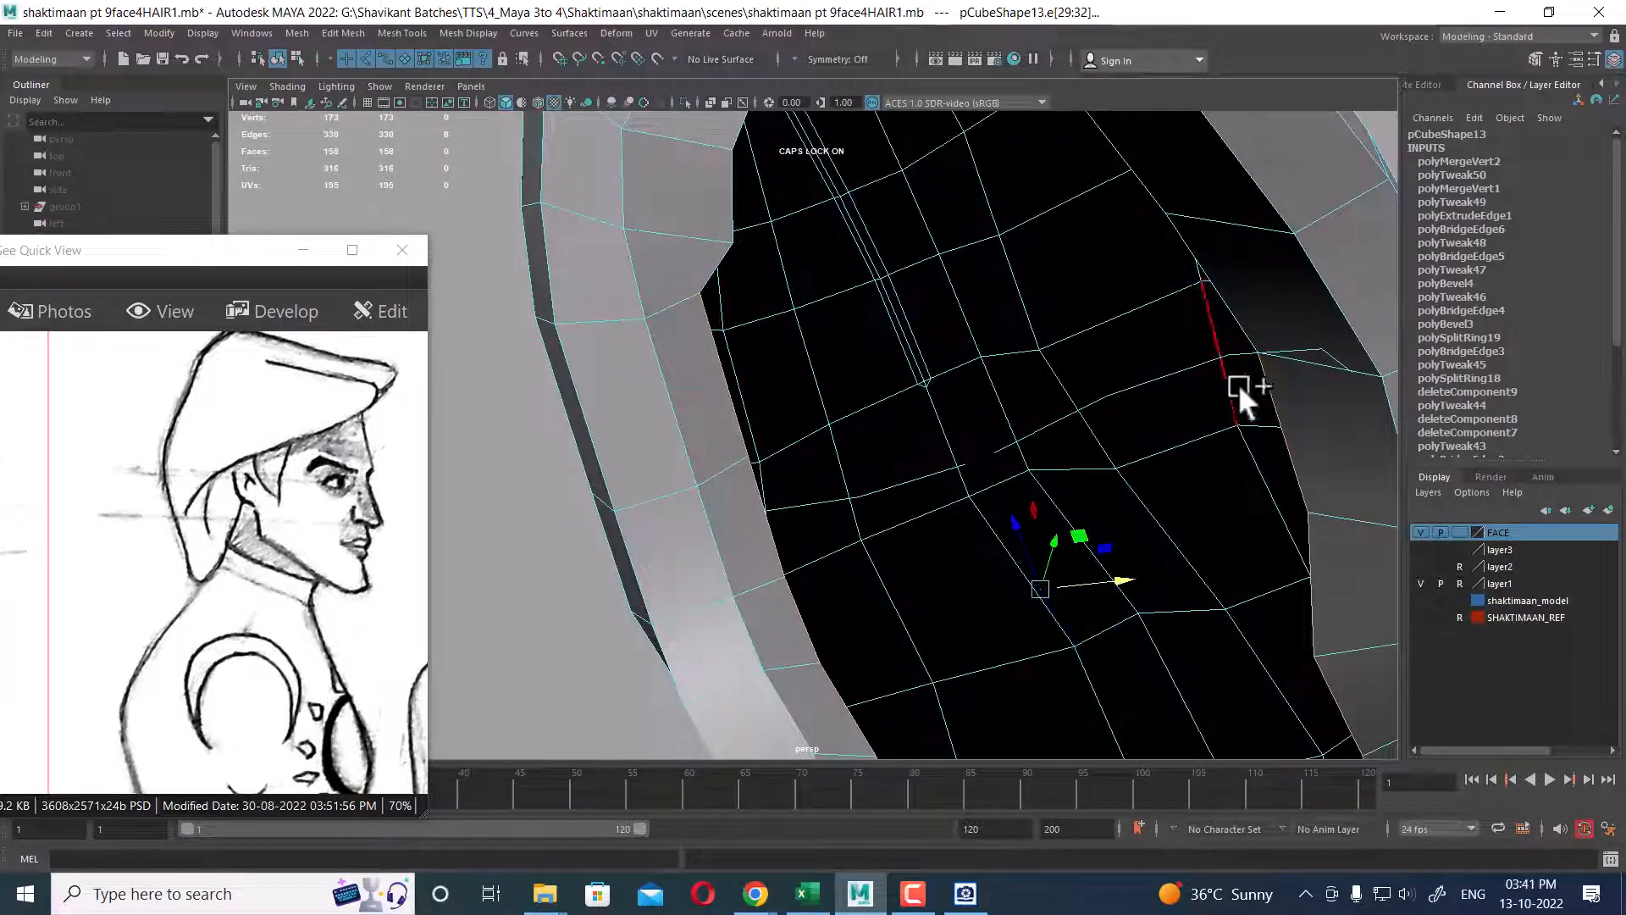
{"action": "left_click", "coordinate": [1225, 294], "text": "shift"}
{"action": "scroll", "coordinate": [919, 409], "scroll_direction": "down", "scroll_amount": 5}
{"action": "left_click_drag", "start_coordinate": [918, 408], "coordinate": [943, 551], "text": "alt"}
{"action": "scroll", "coordinate": [942, 431], "scroll_direction": "up", "scroll_amount": 4}
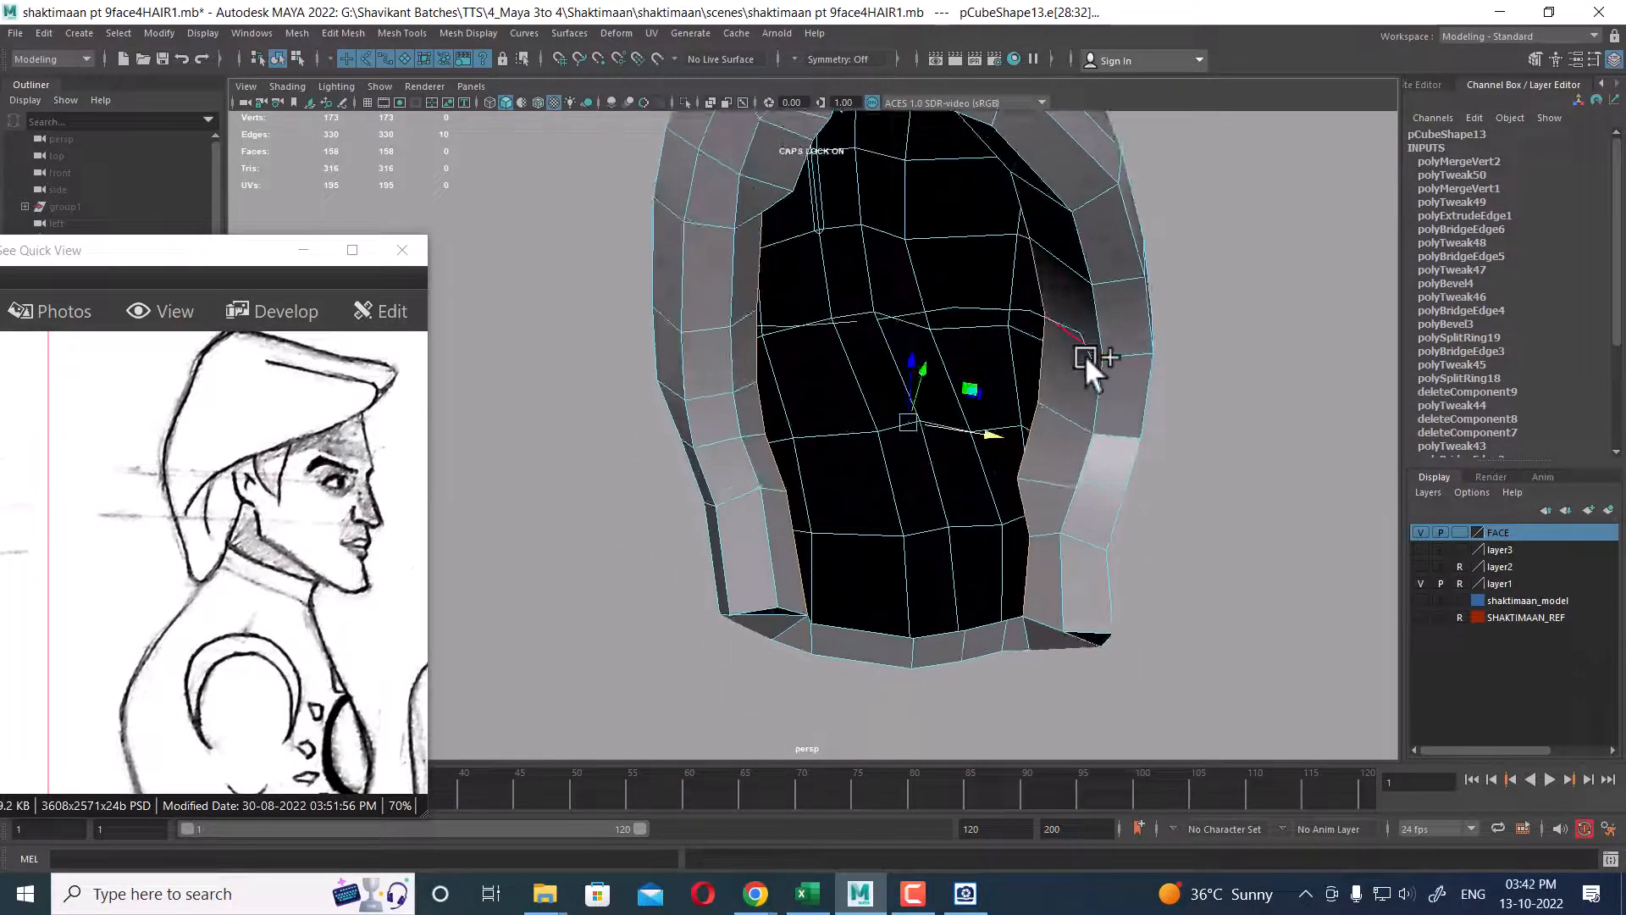
{"action": "right_click_drag", "start_coordinate": [1085, 354], "coordinate": [1071, 567], "text": "shift"}
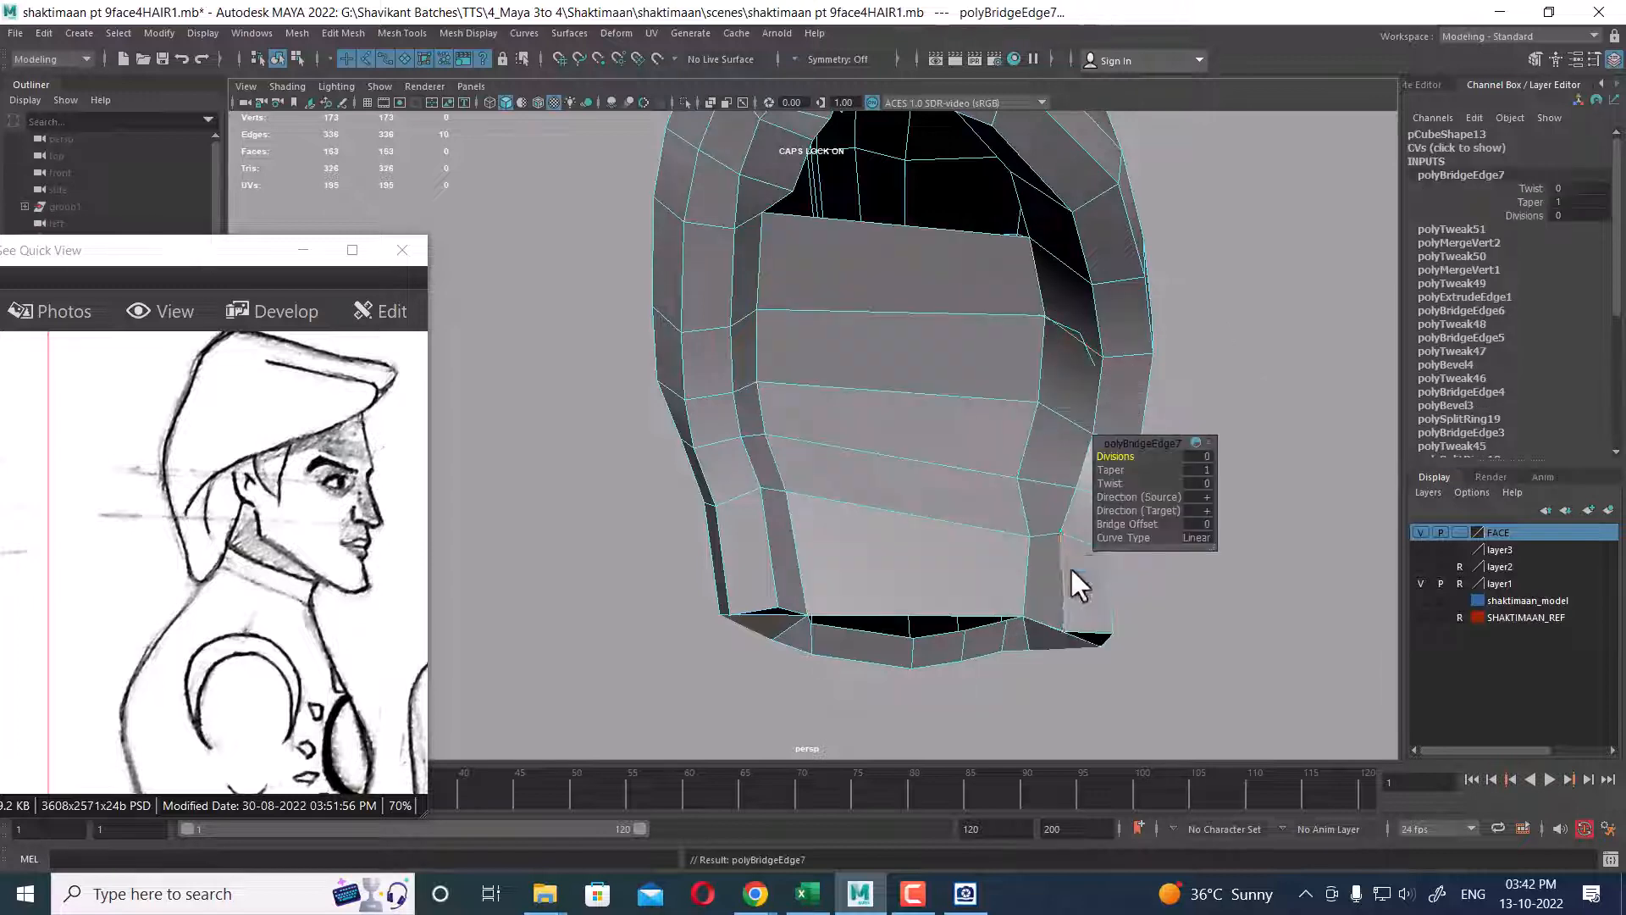
- Set the bridge divisions to 4
{"action": "left_click_drag", "start_coordinate": [1043, 578], "coordinate": [962, 502], "text": "alt"}
{"action": "middle_click_drag", "start_coordinate": [962, 502], "coordinate": [903, 410], "text": "alt"}
{"action": "right_click_drag", "start_coordinate": [903, 410], "coordinate": [971, 545], "text": "alt"}
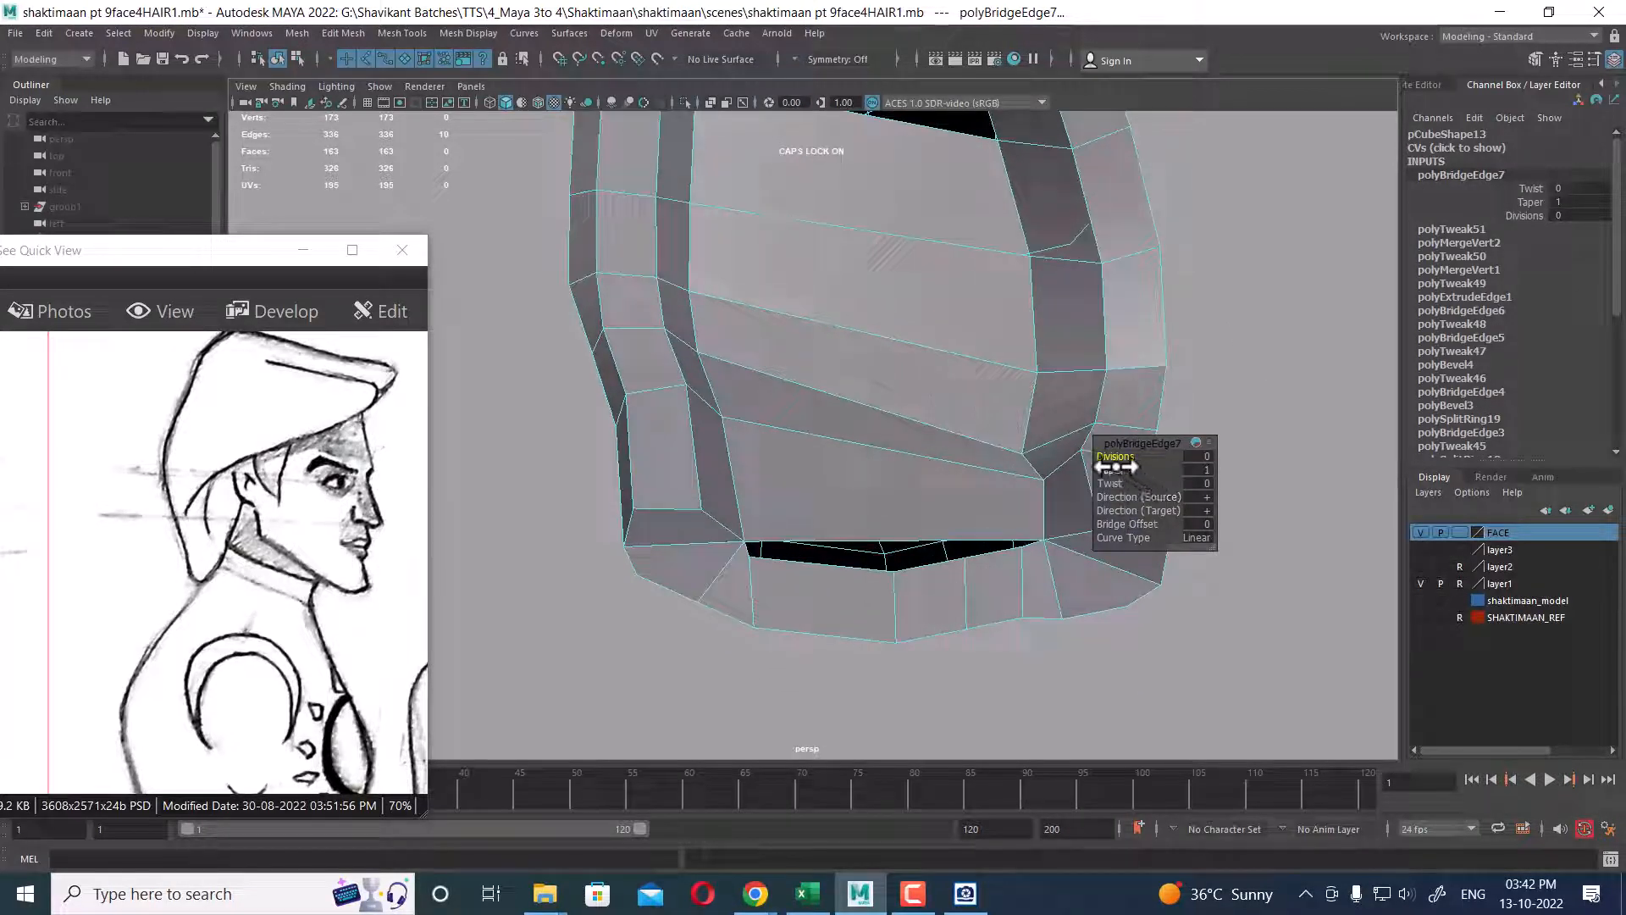
{"action": "left_click_drag", "start_coordinate": [1123, 457], "coordinate": [1147, 457]}
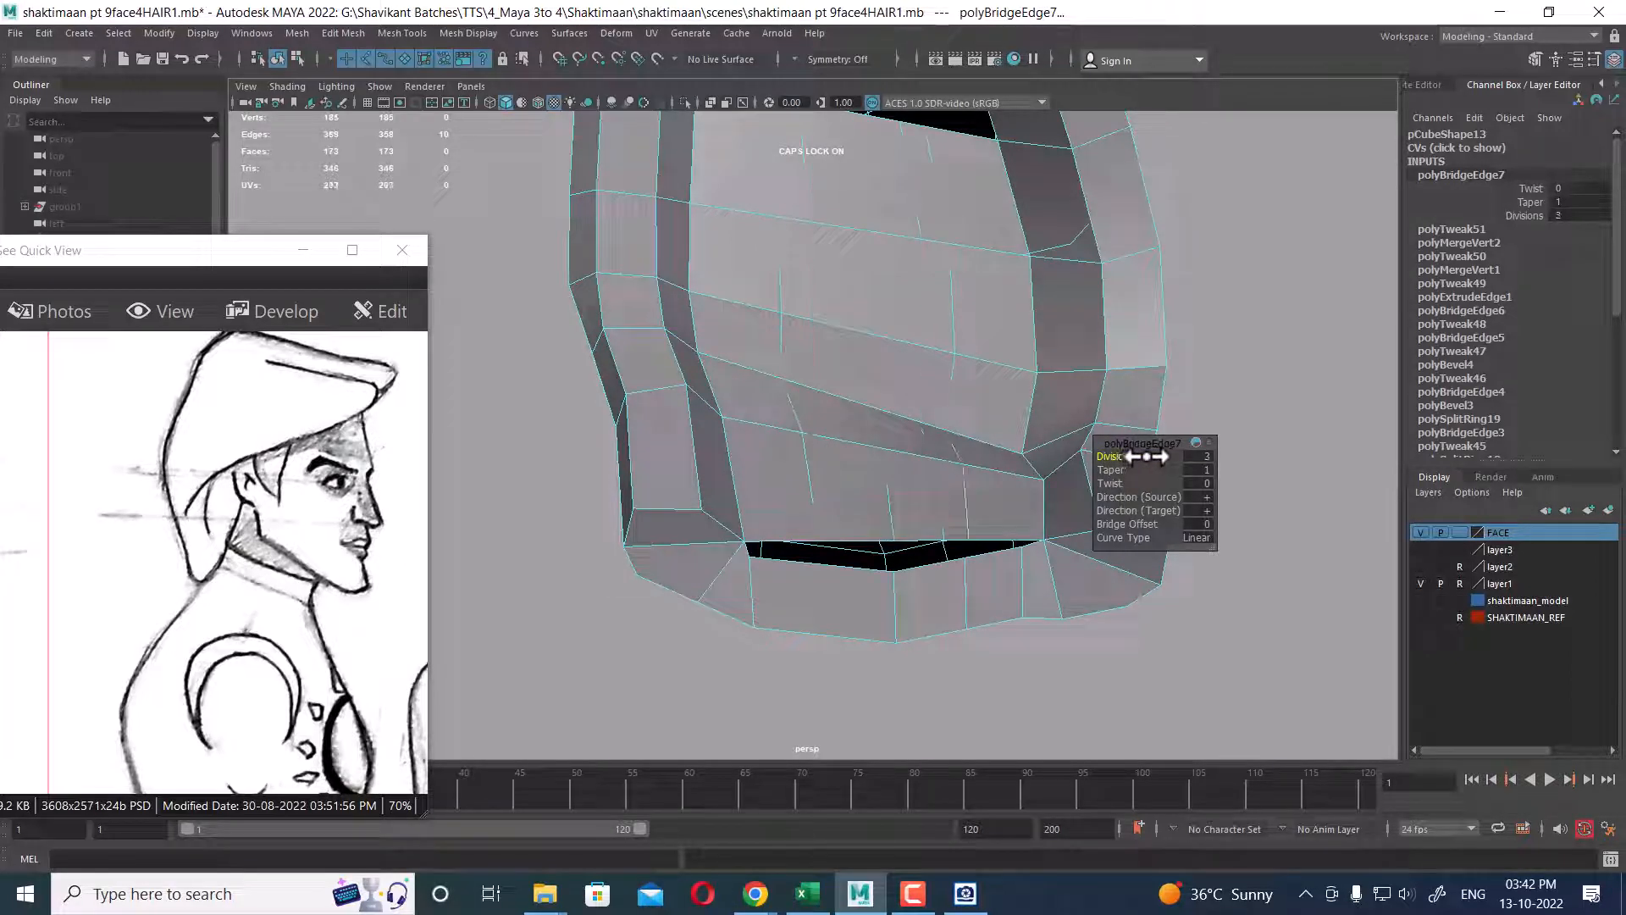
{"action": "left_click_drag", "start_coordinate": [973, 581], "coordinate": [860, 550], "text": "alt"}
{"action": "left_click_drag", "start_coordinate": [1007, 587], "coordinate": [980, 619], "text": "alt"}
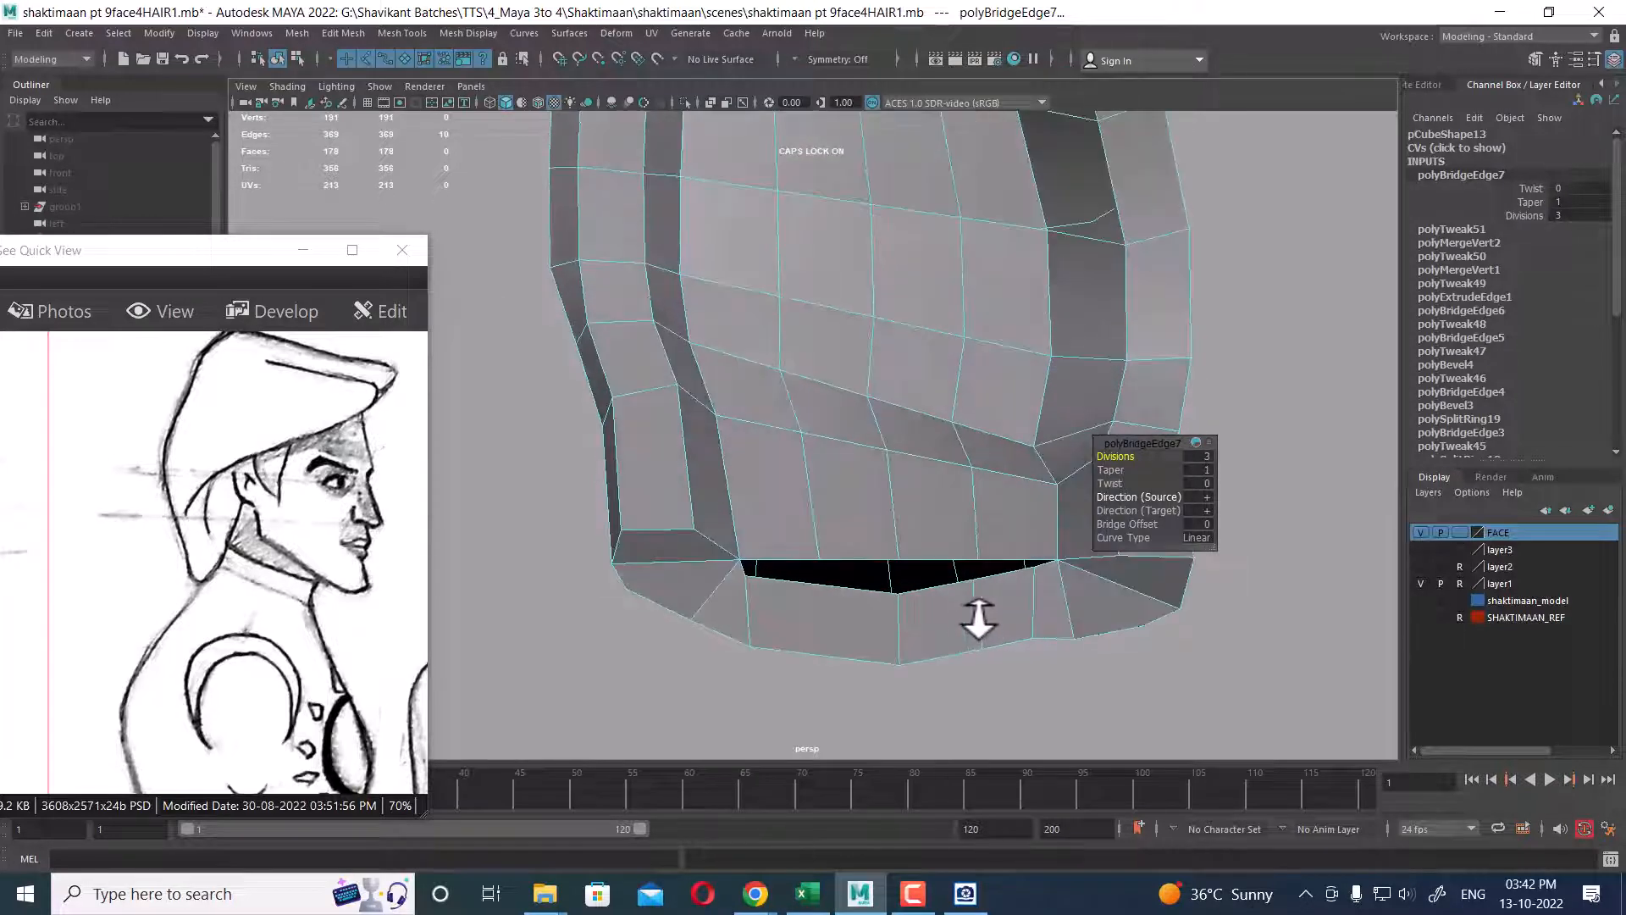
{"action": "left_click_drag", "start_coordinate": [1118, 459], "coordinate": [1124, 458]}
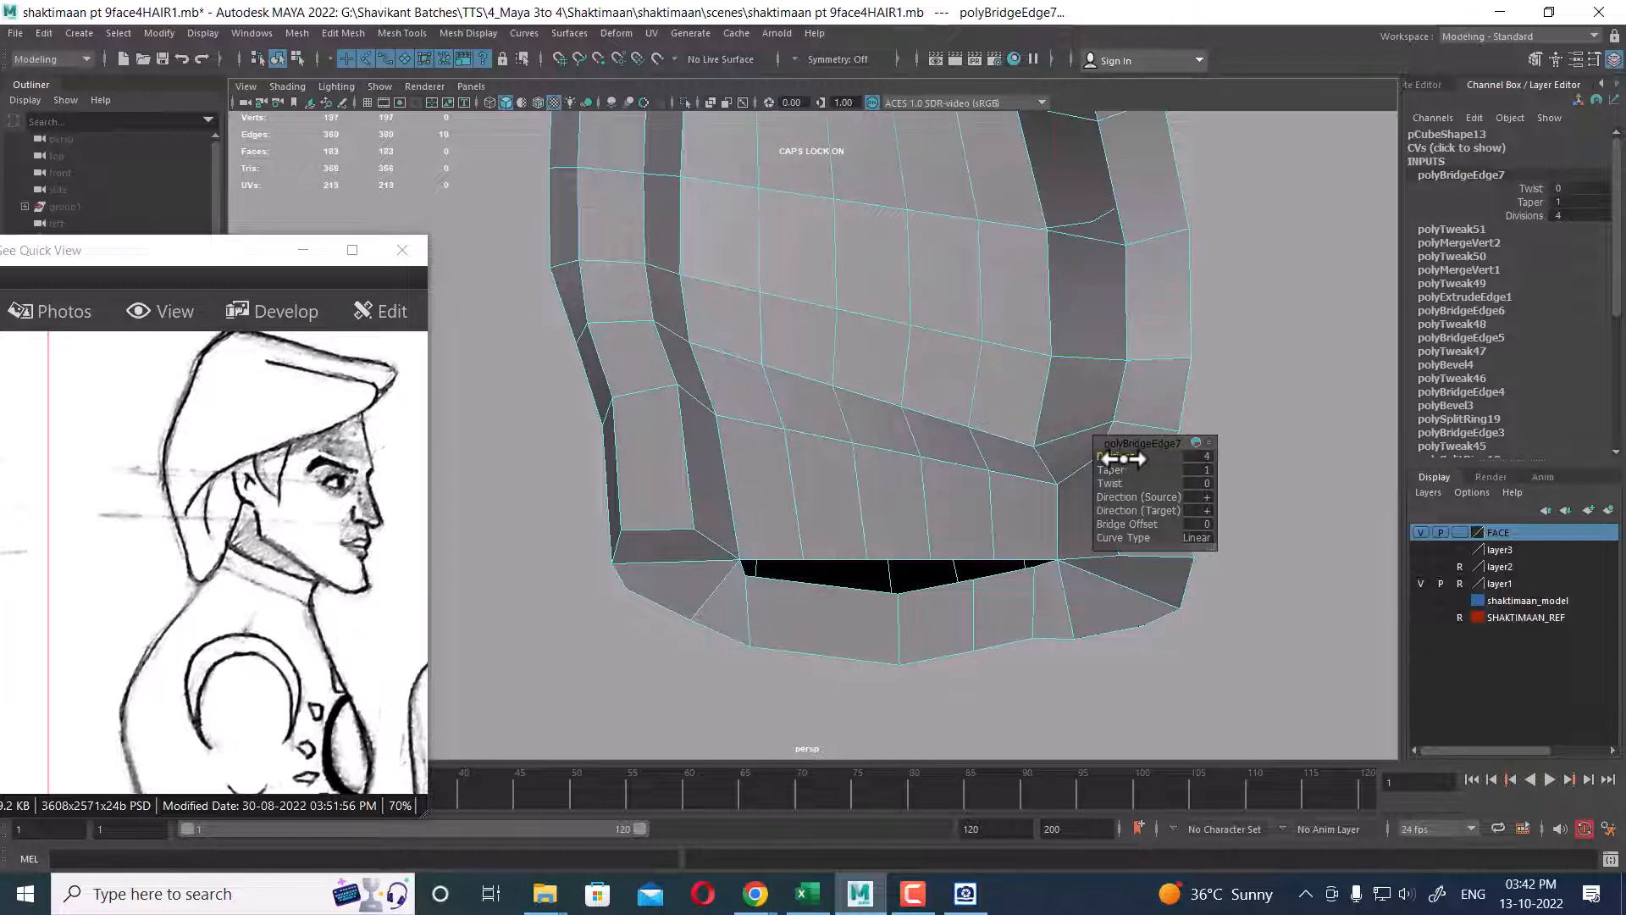
- Merge the first lower vertex of the bridged panel with the adjacent vertex on the bottom hair rim
{"action": "left_click_drag", "start_coordinate": [934, 511], "coordinate": [907, 530], "text": "alt"}
{"action": "left_click_drag", "start_coordinate": [842, 472], "coordinate": [766, 407], "text": "alt"}
{"action": "scroll", "coordinate": [781, 449], "scroll_direction": "up", "scroll_amount": 1}
{"action": "right_click_drag", "start_coordinate": [790, 469], "coordinate": [691, 447]}
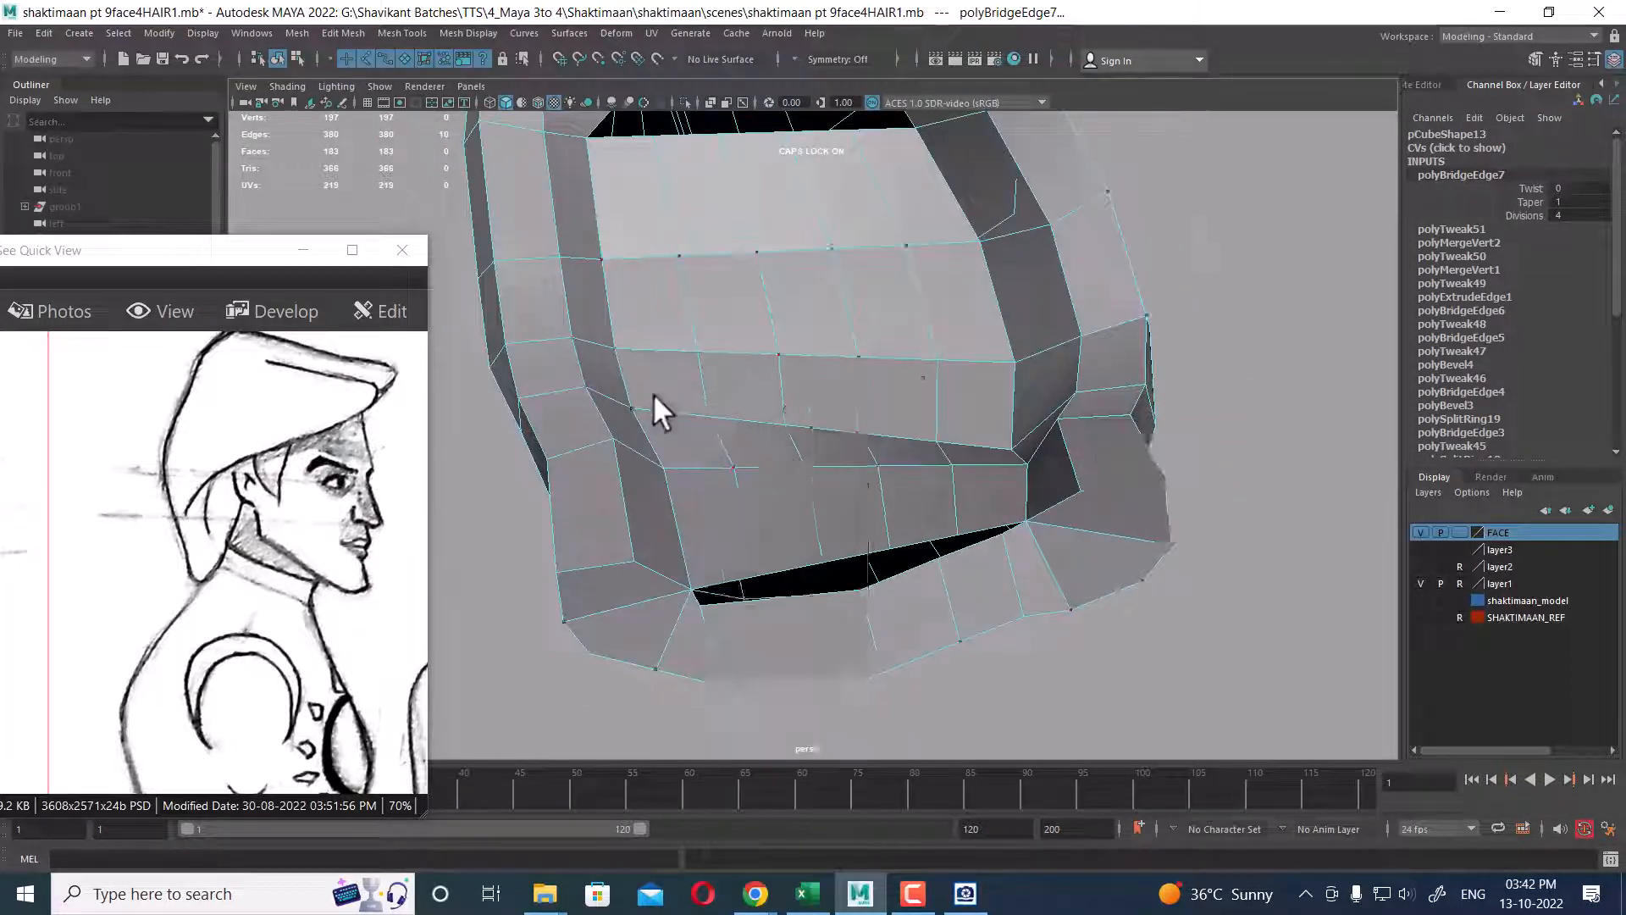
{"action": "scroll", "coordinate": [711, 542], "scroll_direction": "up", "scroll_amount": 3}
{"action": "left_click", "coordinate": [741, 619]}
{"action": "key", "text": "w"}
{"action": "middle_click_drag", "start_coordinate": [752, 616], "coordinate": [767, 546], "text": "alt"}
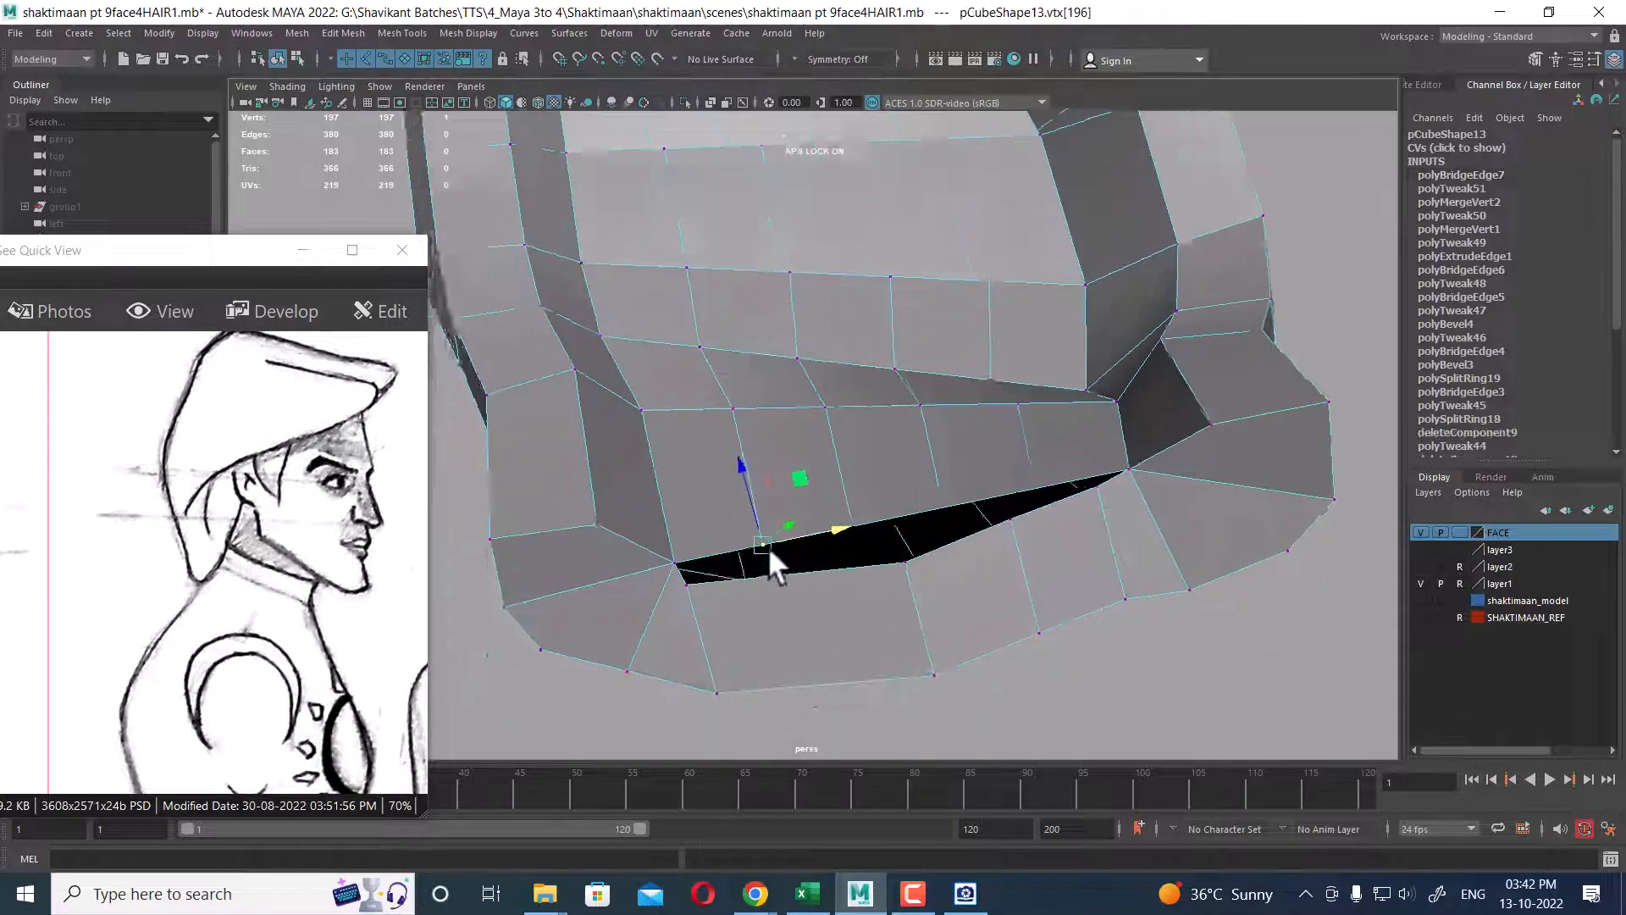
{"action": "scroll", "coordinate": [765, 544], "scroll_direction": "up", "scroll_amount": 1}
{"action": "left_click", "coordinate": [667, 605], "text": "shift"}
{"action": "right_click_drag", "start_coordinate": [802, 618], "coordinate": [830, 487], "text": "shift"}
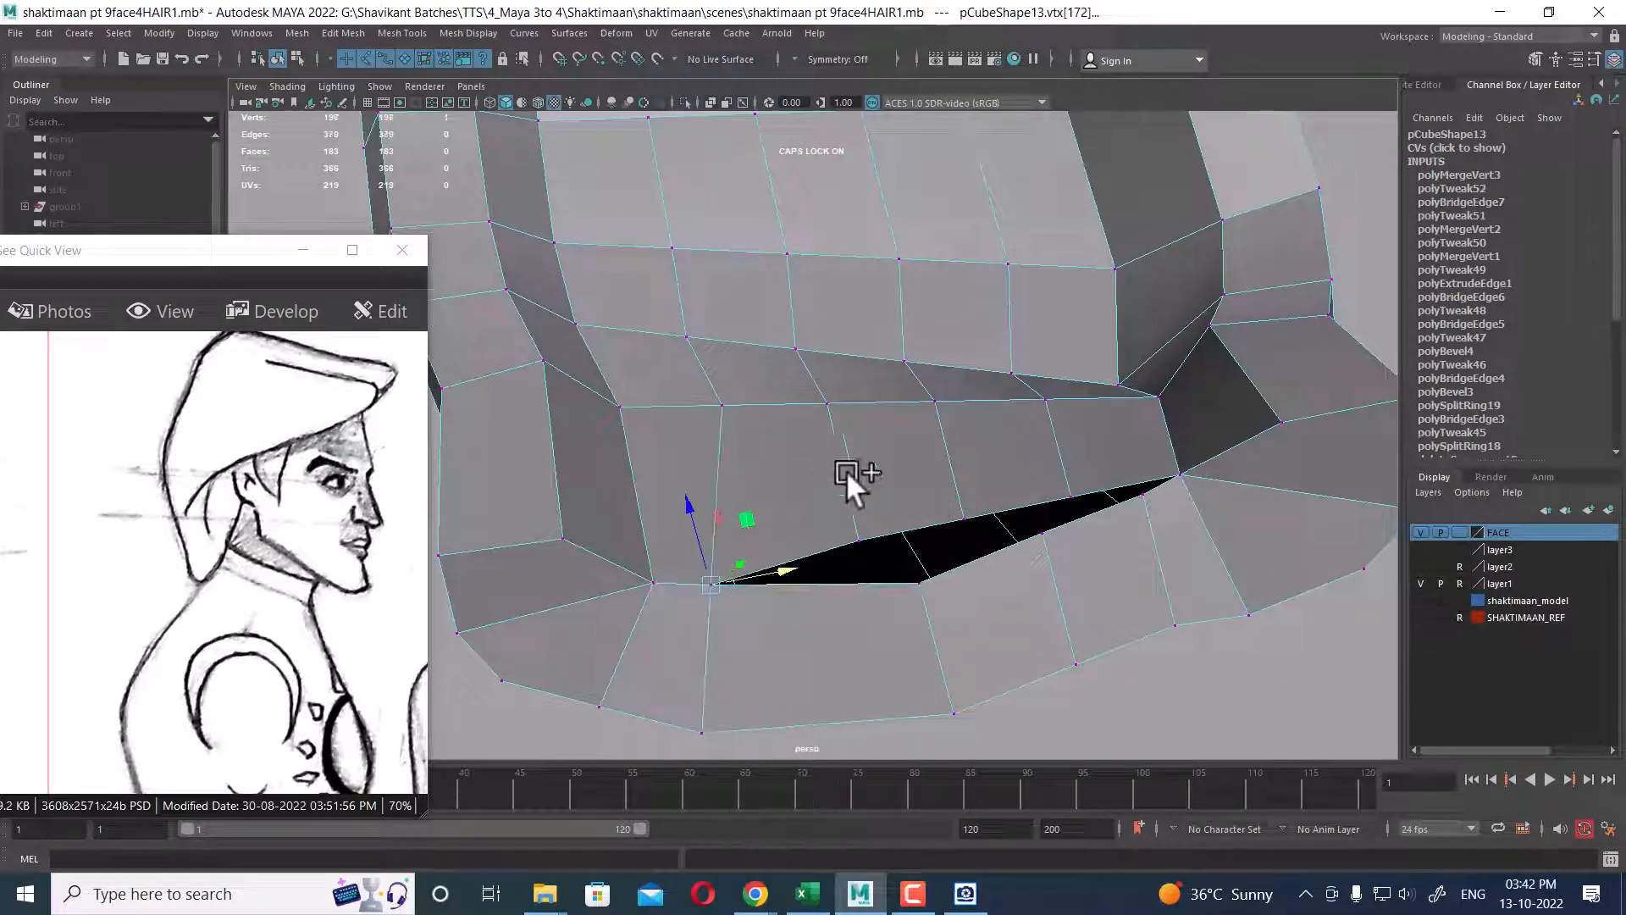
- Merge the remaining lower vertices of the bridged panel with their matching bottom rim vertices to close the gap
{"action": "left_click", "coordinate": [855, 538]}
{"action": "left_click", "coordinate": [918, 583], "text": "shift"}
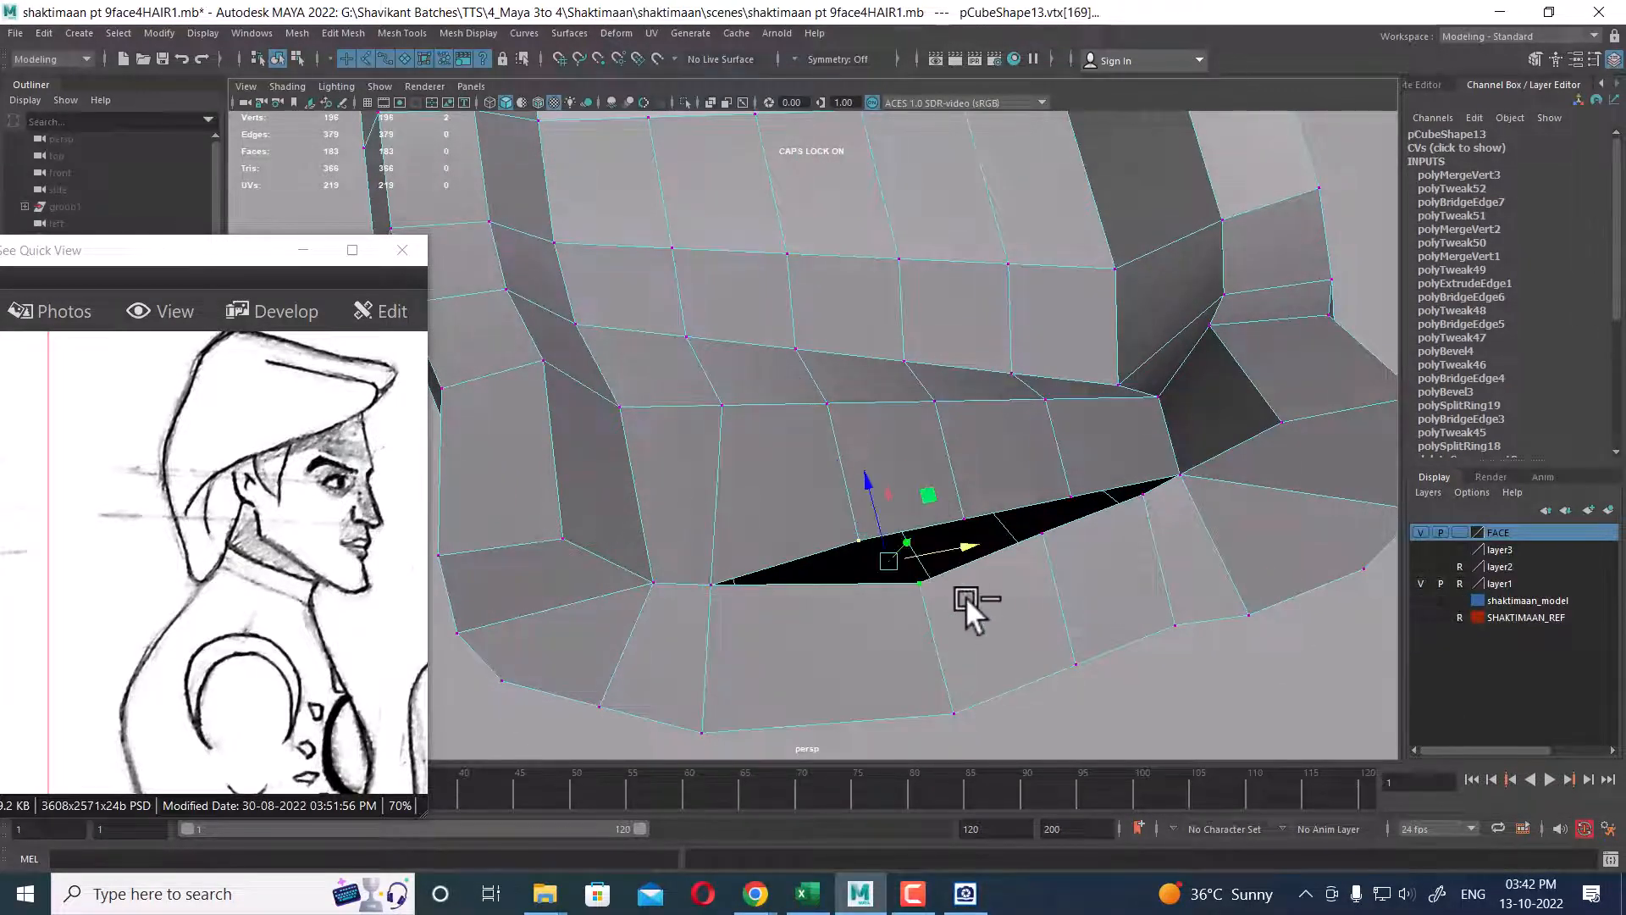
{"action": "right_click_drag", "start_coordinate": [950, 578], "coordinate": [1101, 495], "text": "shift"}
{"action": "left_click_drag", "start_coordinate": [1112, 488], "coordinate": [1089, 530], "text": "alt"}
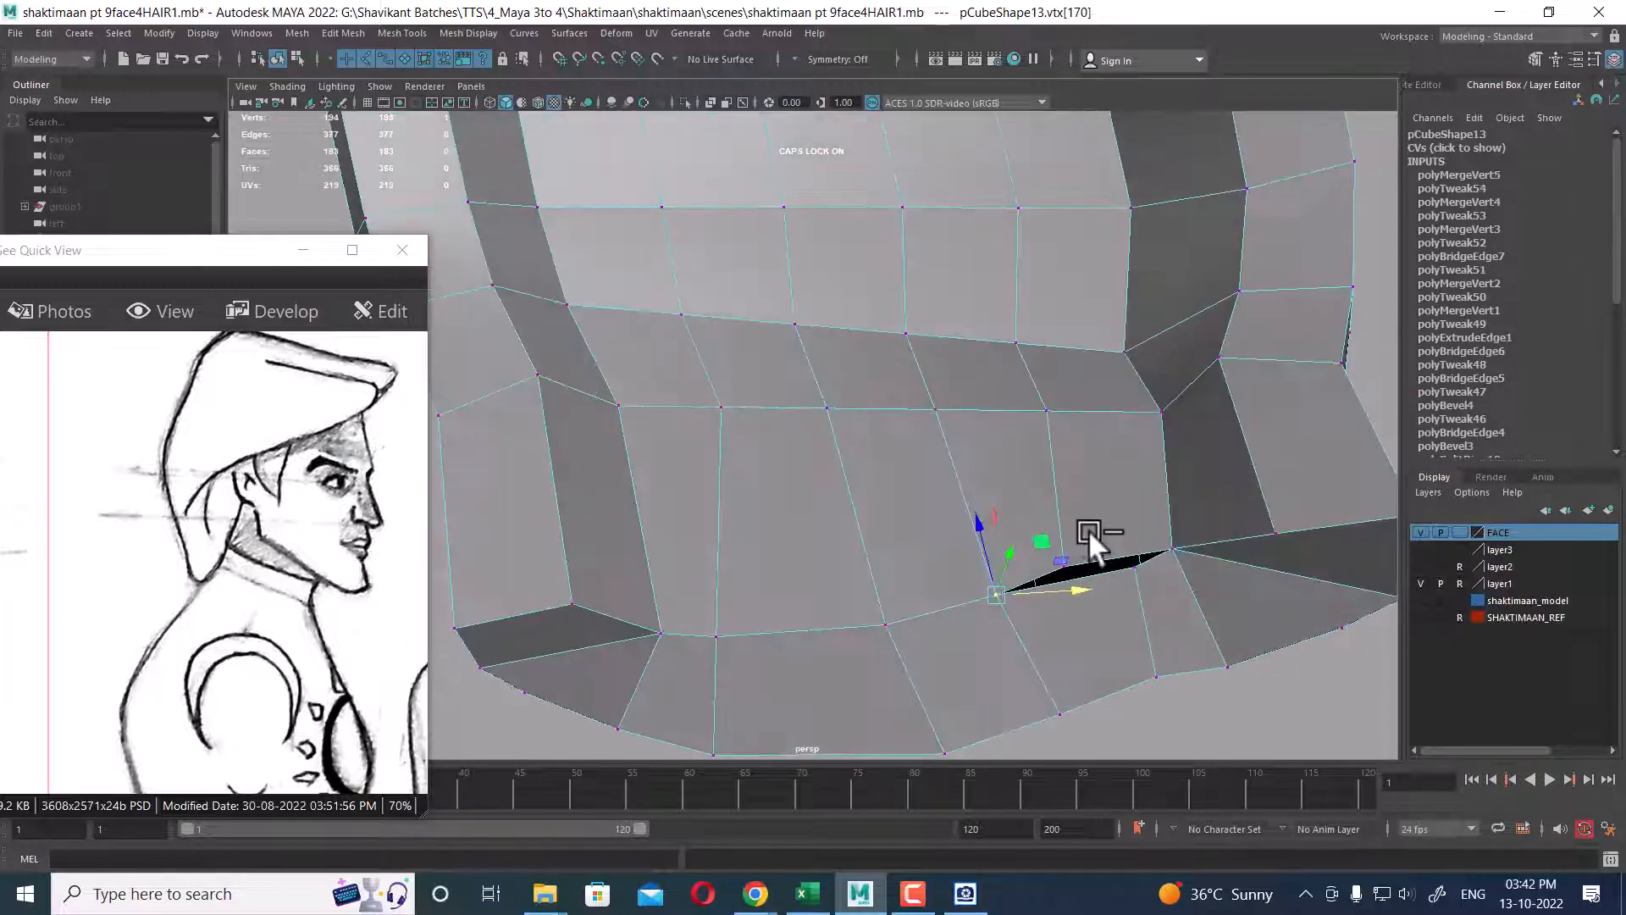
{"action": "left_click", "coordinate": [1135, 566]}
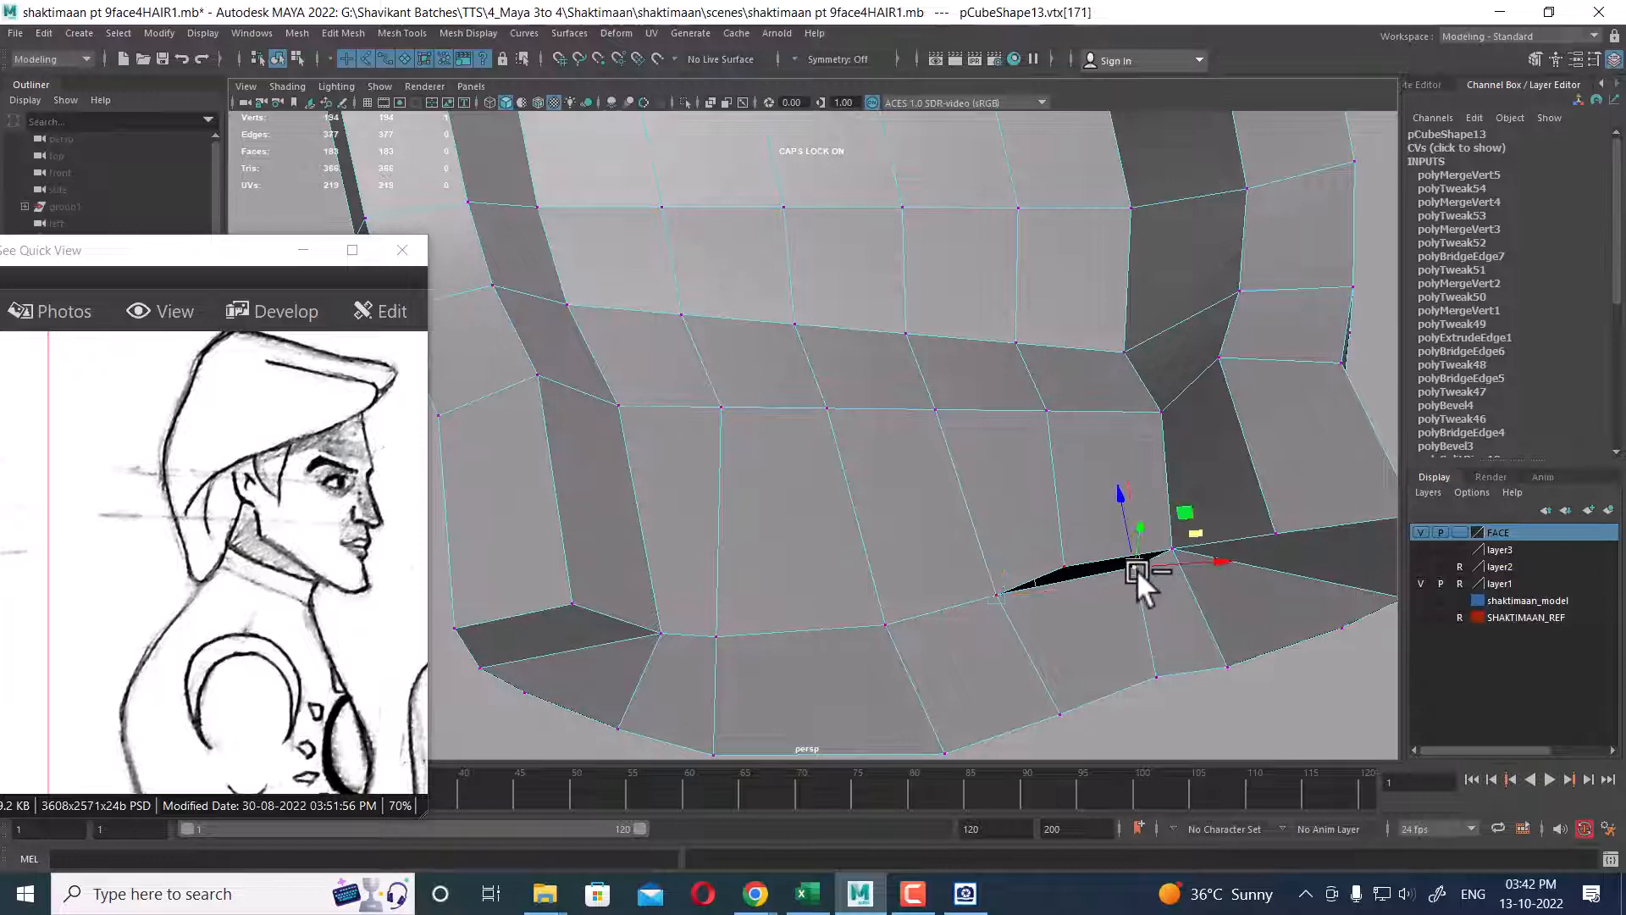
{"action": "left_click", "coordinate": [1066, 566], "text": "shift"}
{"action": "right_click_drag", "start_coordinate": [1074, 603], "coordinate": [1076, 454], "text": "shift"}
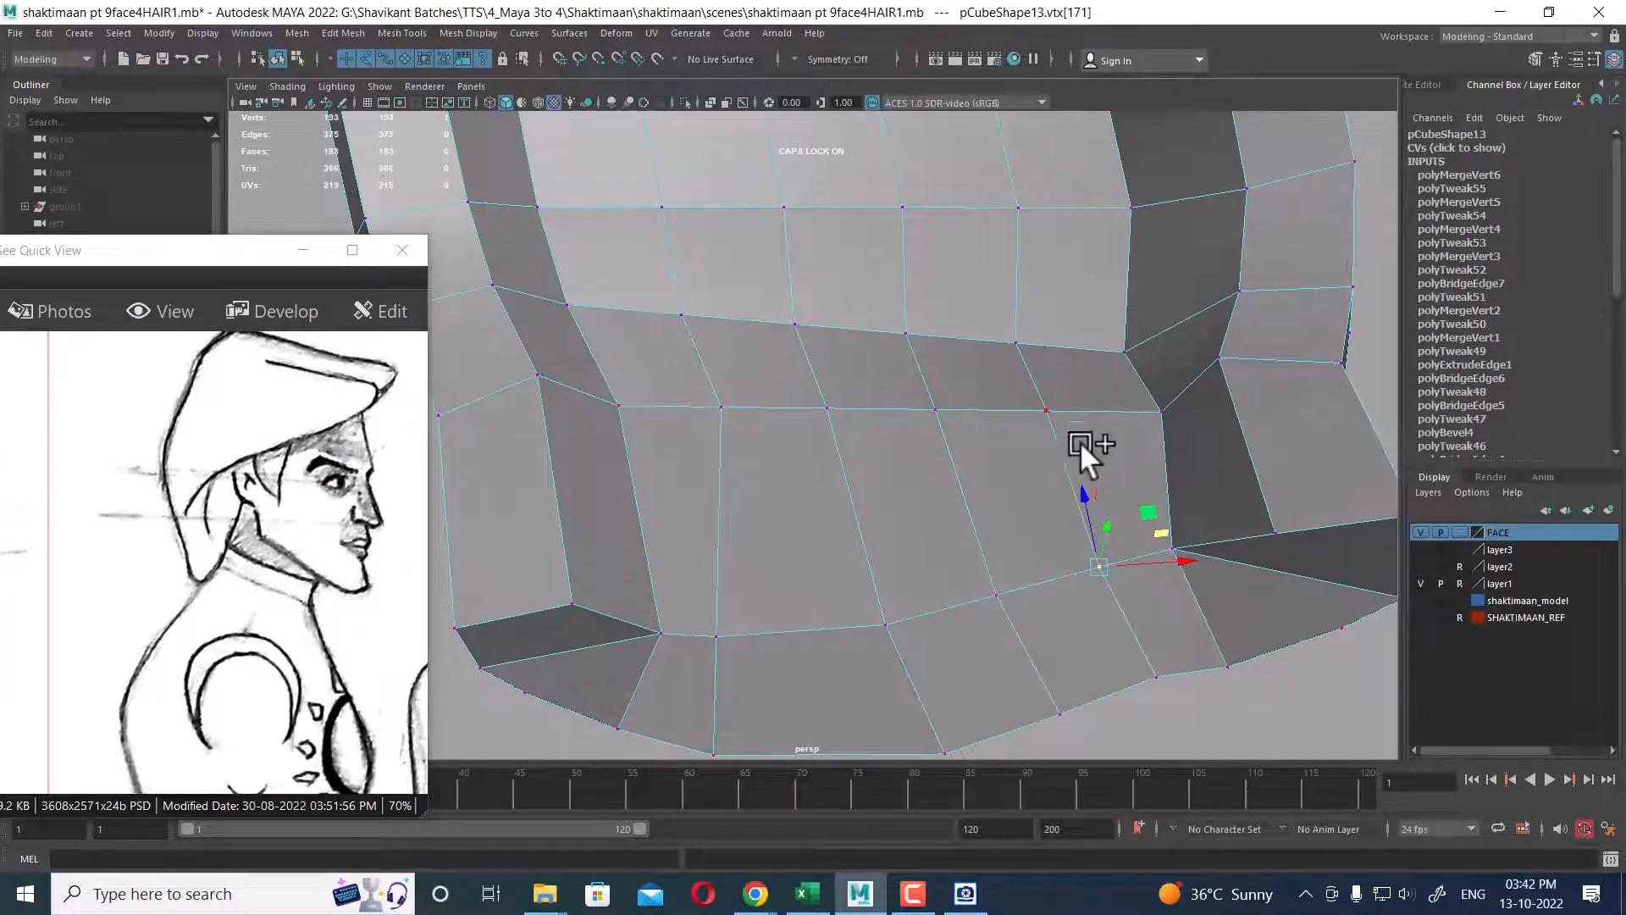
- Turn on smooth preview for the hair and check its back panel and inner rim against the displayed head
{"action": "left_click_drag", "start_coordinate": [1079, 441], "coordinate": [862, 389], "text": "alt"}
{"action": "key", "text": "F10"}
{"action": "left_click", "coordinate": [878, 399]}
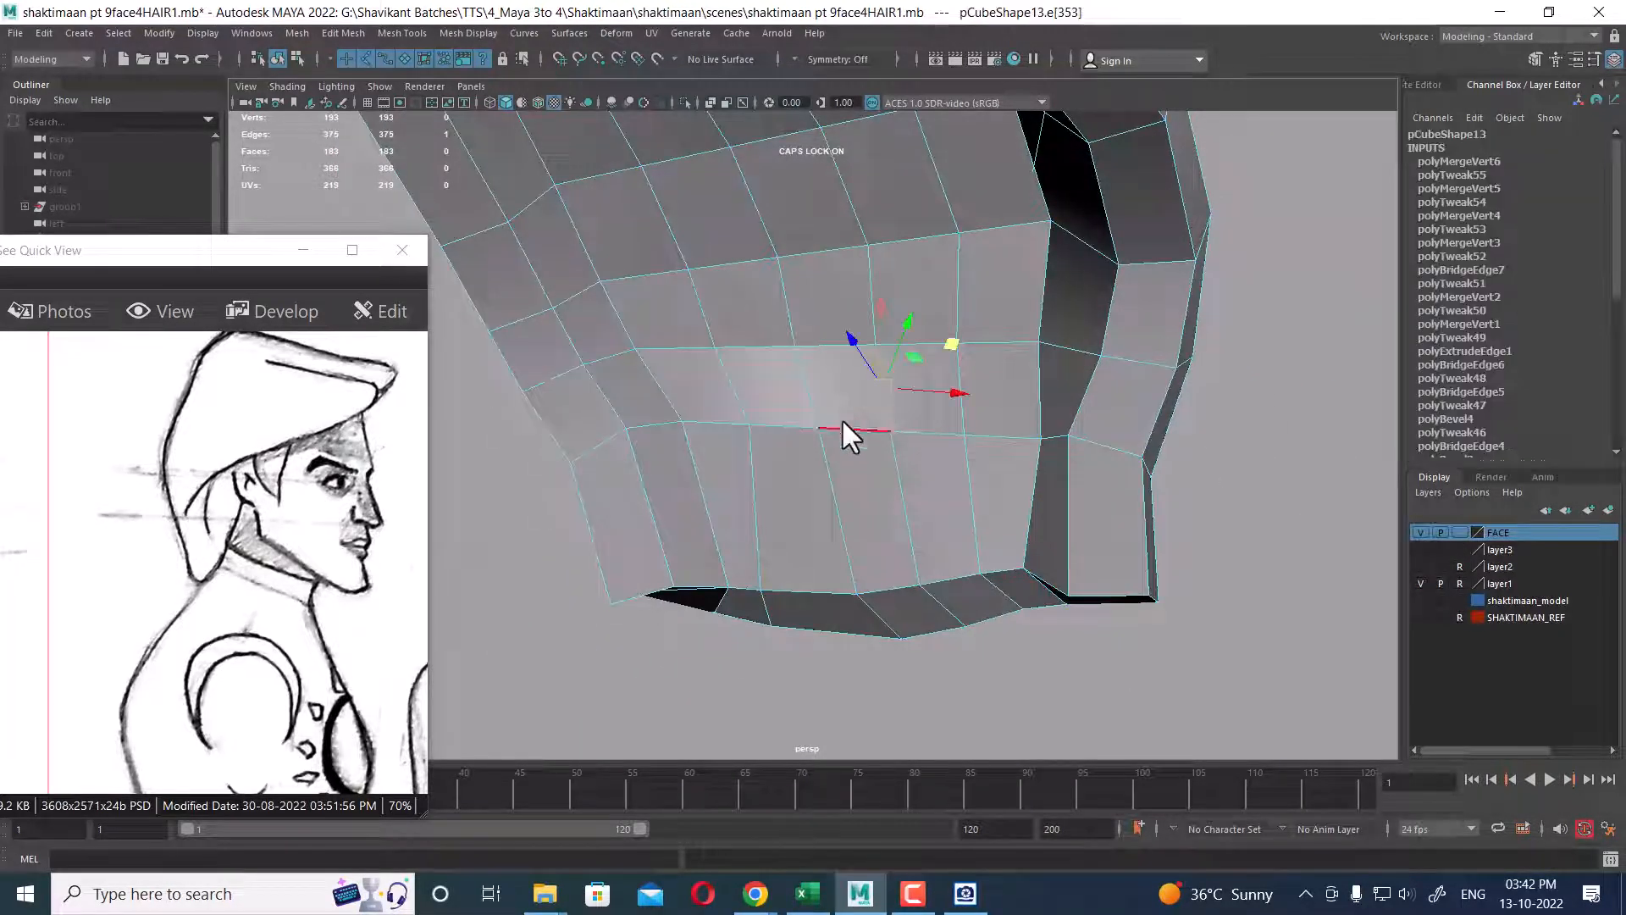
{"action": "left_click", "coordinate": [815, 397], "text": "shift"}
{"action": "middle_click_drag", "start_coordinate": [817, 395], "coordinate": [892, 577], "text": "alt"}
{"action": "left_click_drag", "start_coordinate": [892, 578], "coordinate": [1206, 593], "text": "alt"}
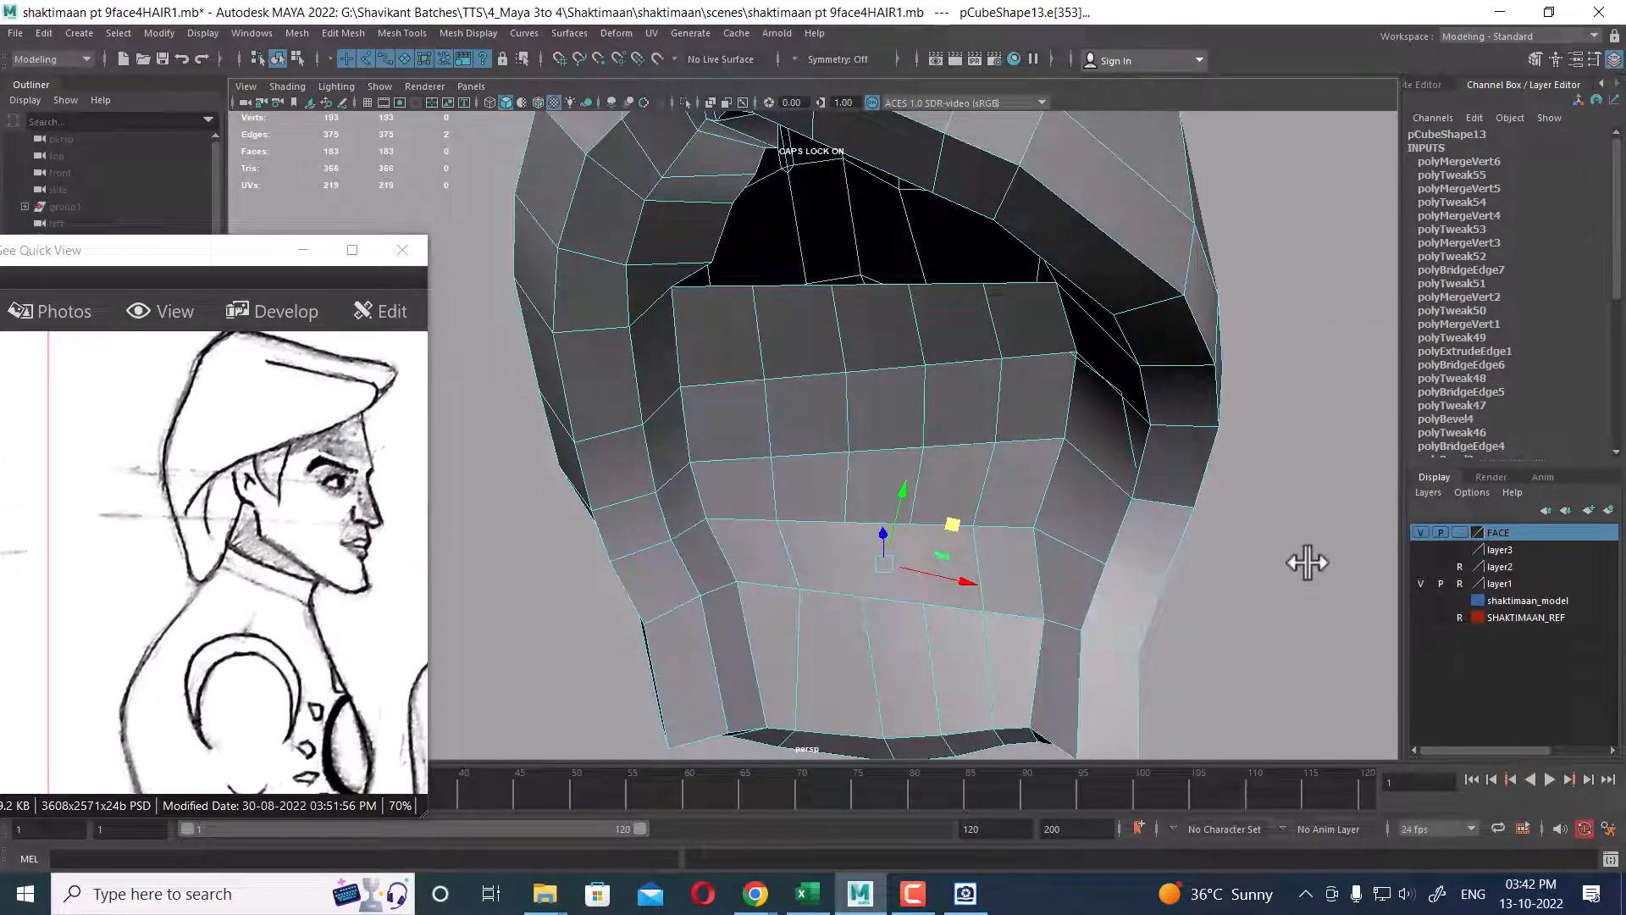
{"action": "left_click_drag", "start_coordinate": [1296, 547], "coordinate": [1015, 610], "text": "alt"}
{"action": "key", "text": "3"}
{"action": "left_click_drag", "start_coordinate": [1120, 571], "coordinate": [1257, 252], "text": "alt"}
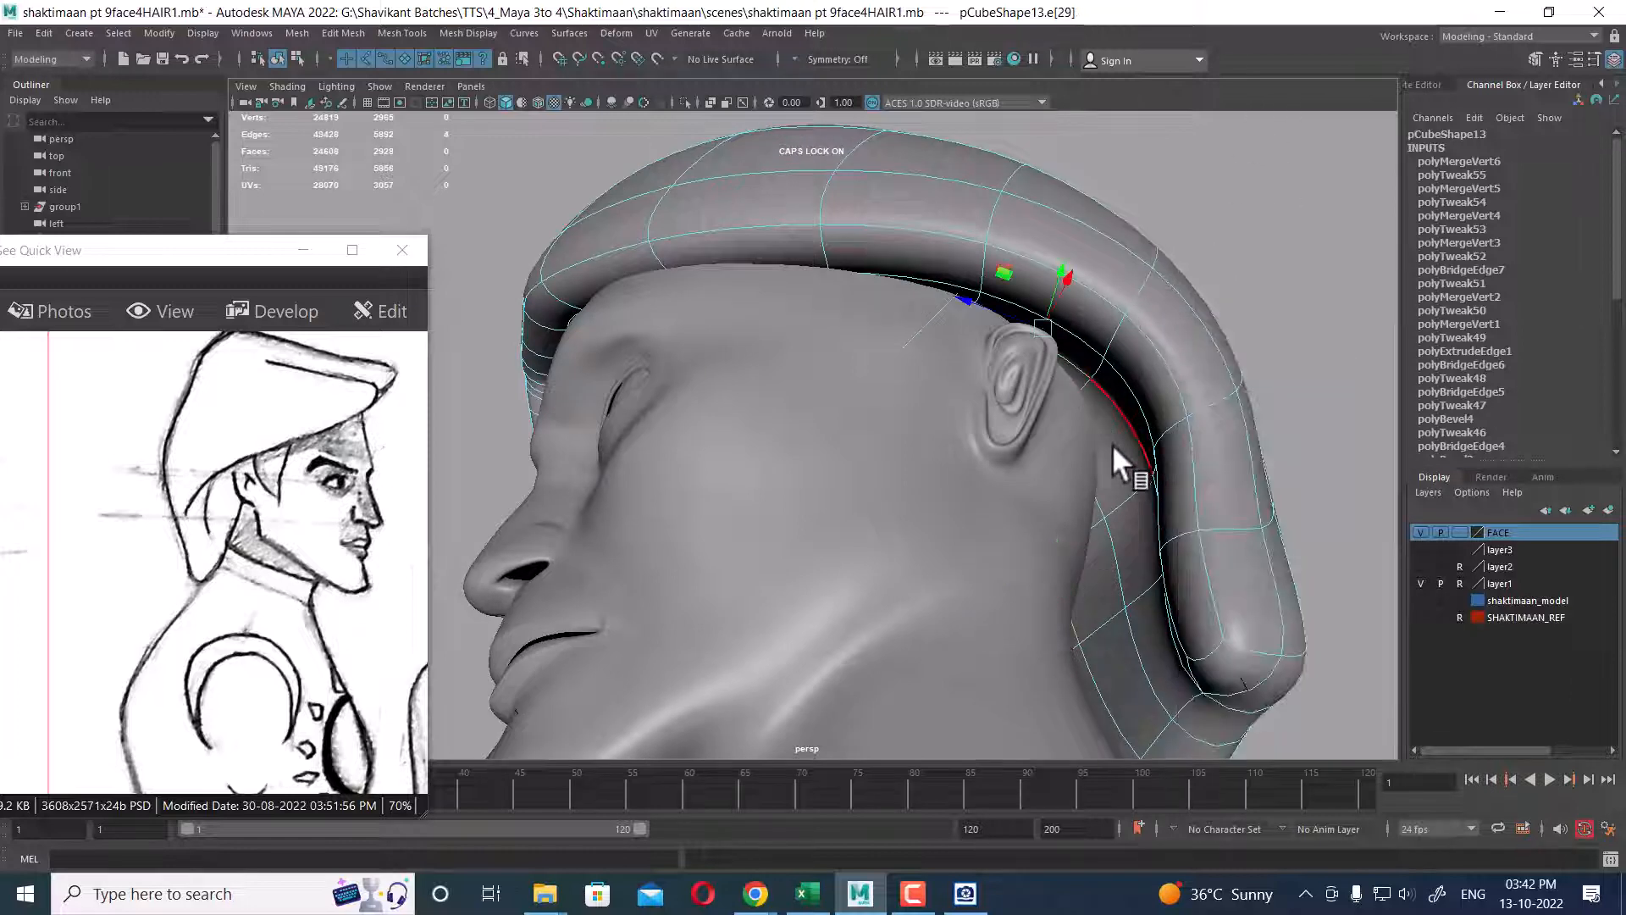
- Select the four inner rim edges behind the ear and move them forward toward the ear in the side view
{"action": "left_click_drag", "start_coordinate": [1111, 444], "coordinate": [1178, 604], "text": "alt"}
{"action": "left_click", "coordinate": [1130, 446], "text": "shift"}
{"action": "left_click", "coordinate": [1142, 605], "text": "shift"}
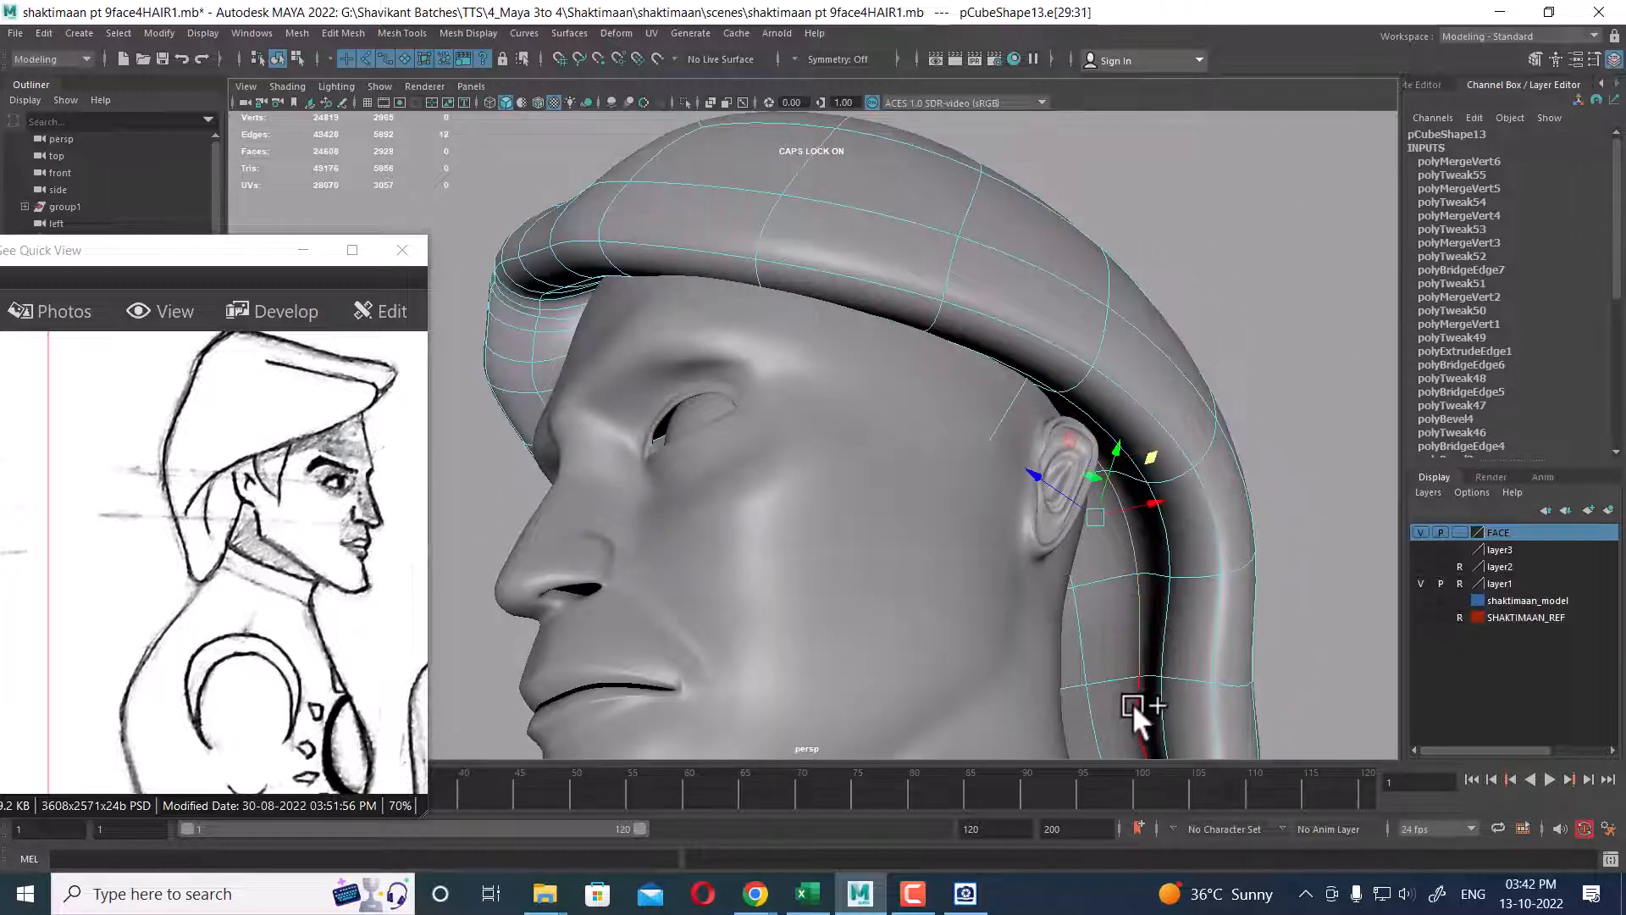
{"action": "left_click", "coordinate": [1132, 703], "text": "shift"}
{"action": "left_click_drag", "start_coordinate": [1111, 657], "coordinate": [979, 581], "text": "alt"}
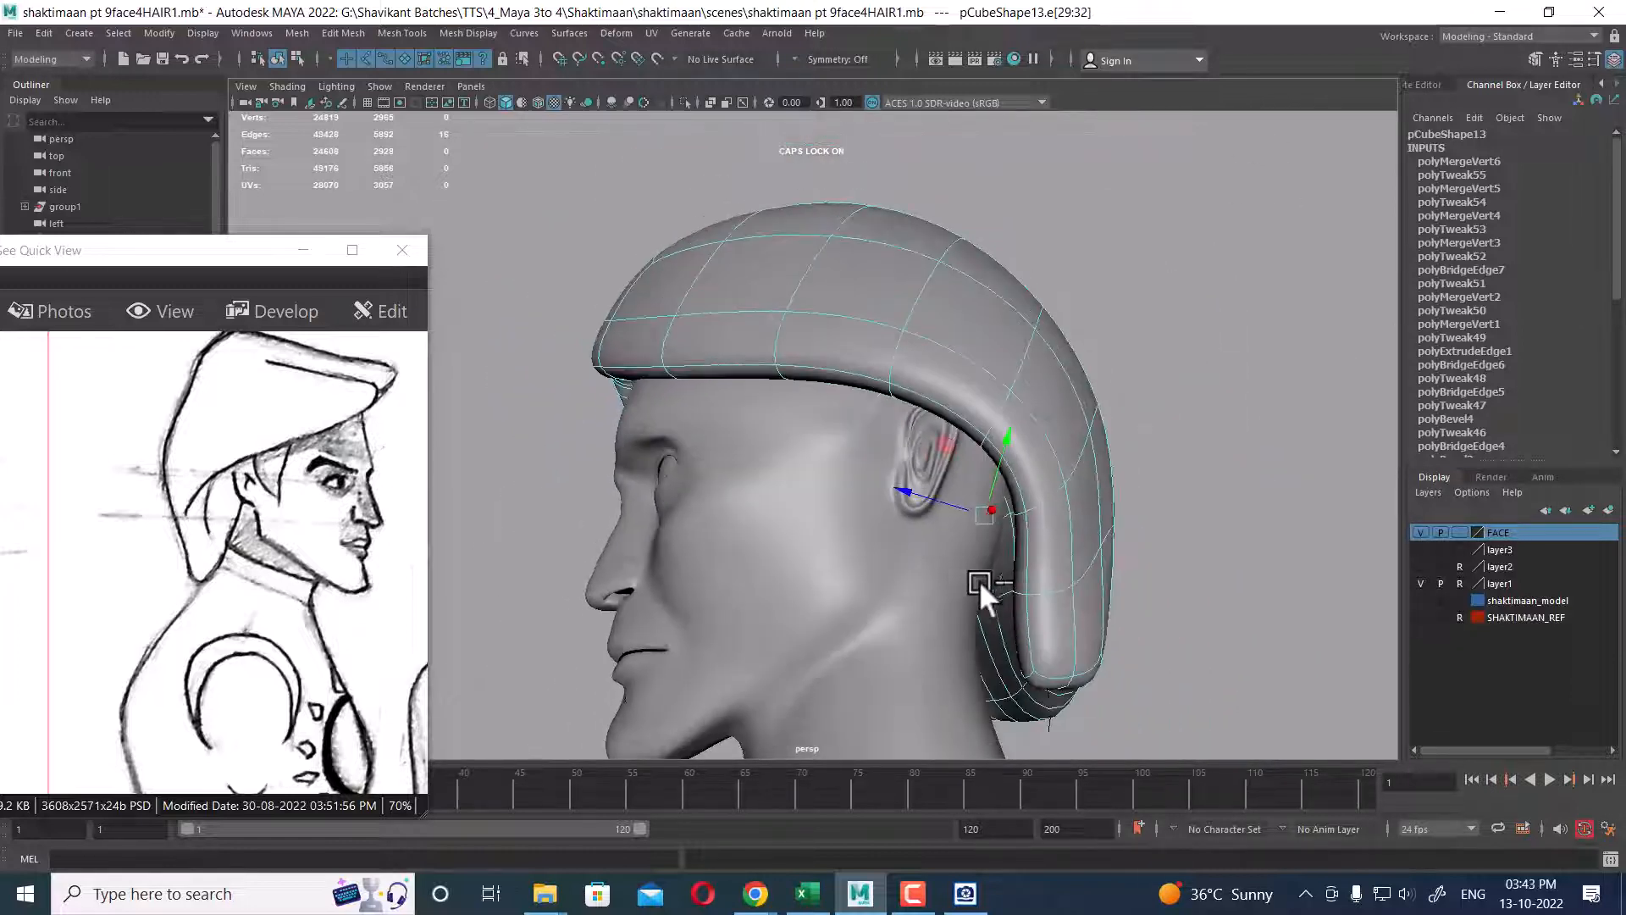
{"action": "key", "text": "space"}
{"action": "left_click_drag", "start_coordinate": [1086, 528], "coordinate": [1145, 532]}
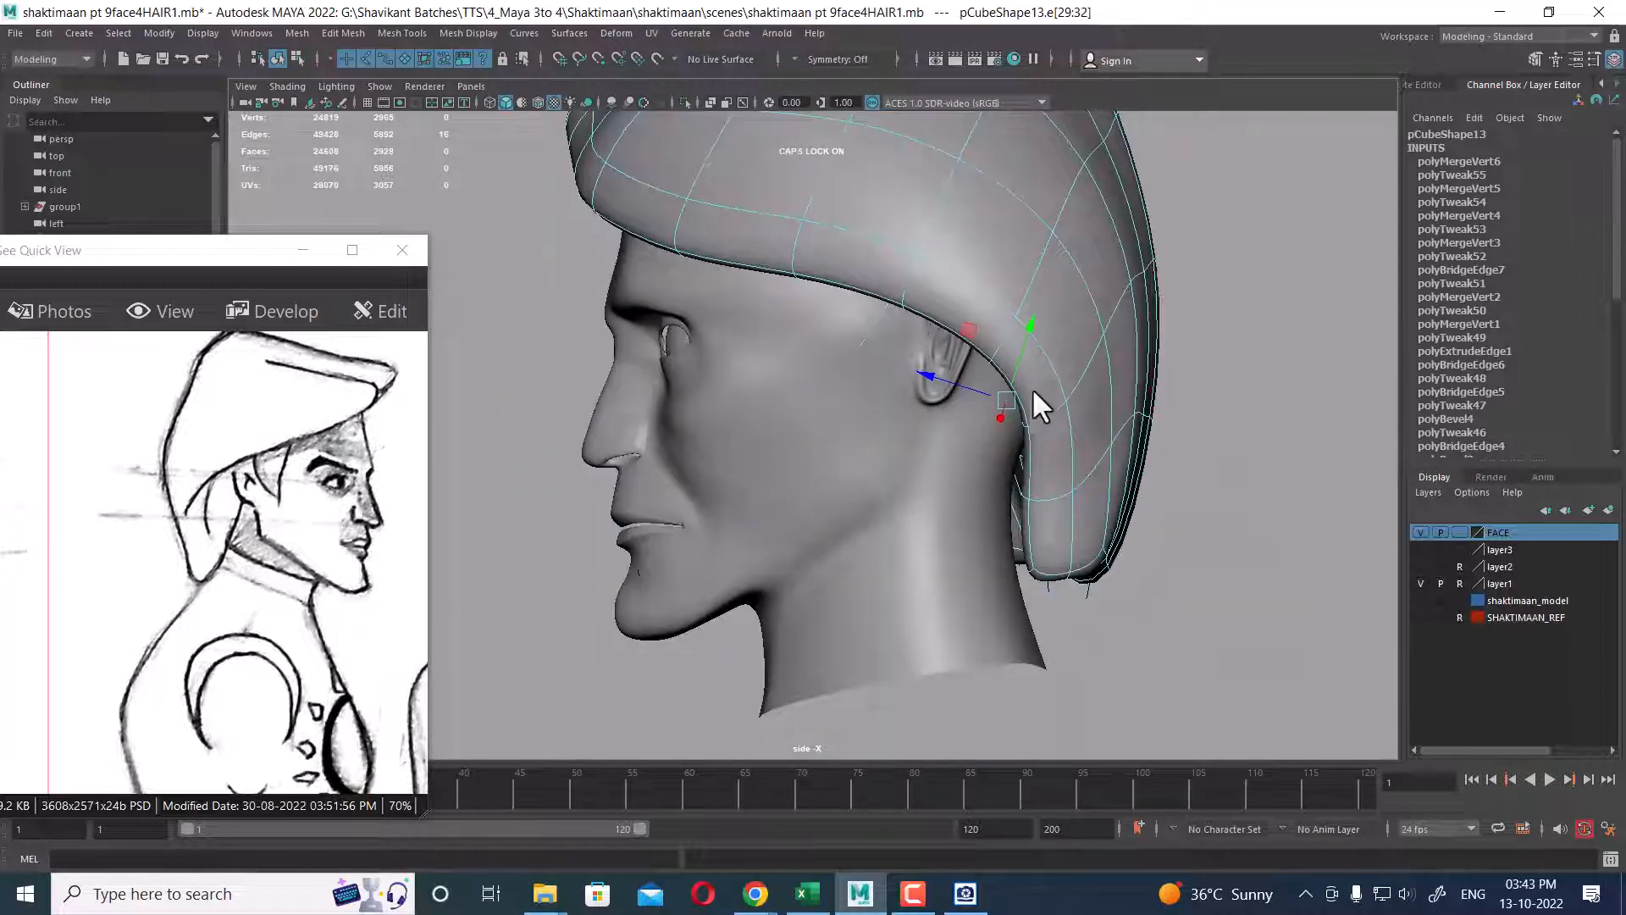
{"action": "scroll", "coordinate": [1033, 389], "scroll_direction": "up", "scroll_amount": 1}
{"action": "left_click_drag", "start_coordinate": [1015, 402], "coordinate": [950, 409]}
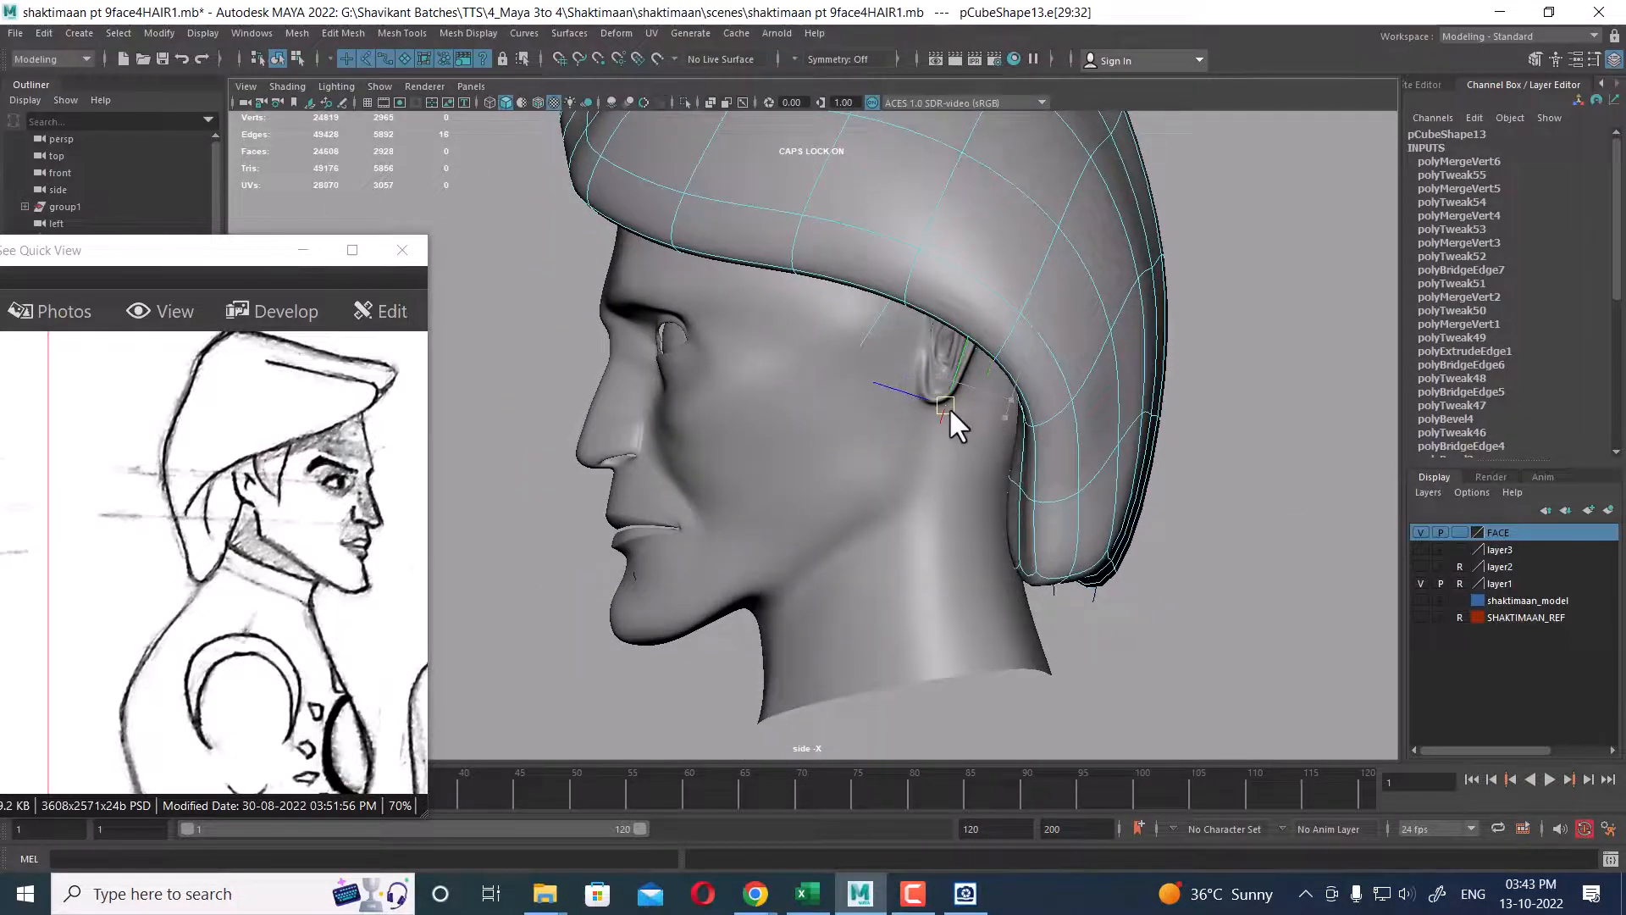
- Move the adjacent row of four hair edges behind the ear forward in the side view to thicken the side lock
{"action": "middle_click_drag", "start_coordinate": [1022, 426], "coordinate": [1029, 492], "text": "alt"}
{"action": "key", "text": "space"}
{"action": "left_click_drag", "start_coordinate": [1059, 499], "coordinate": [1126, 334]}
{"action": "right_click_drag", "start_coordinate": [1123, 364], "coordinate": [1108, 499], "text": "alt"}
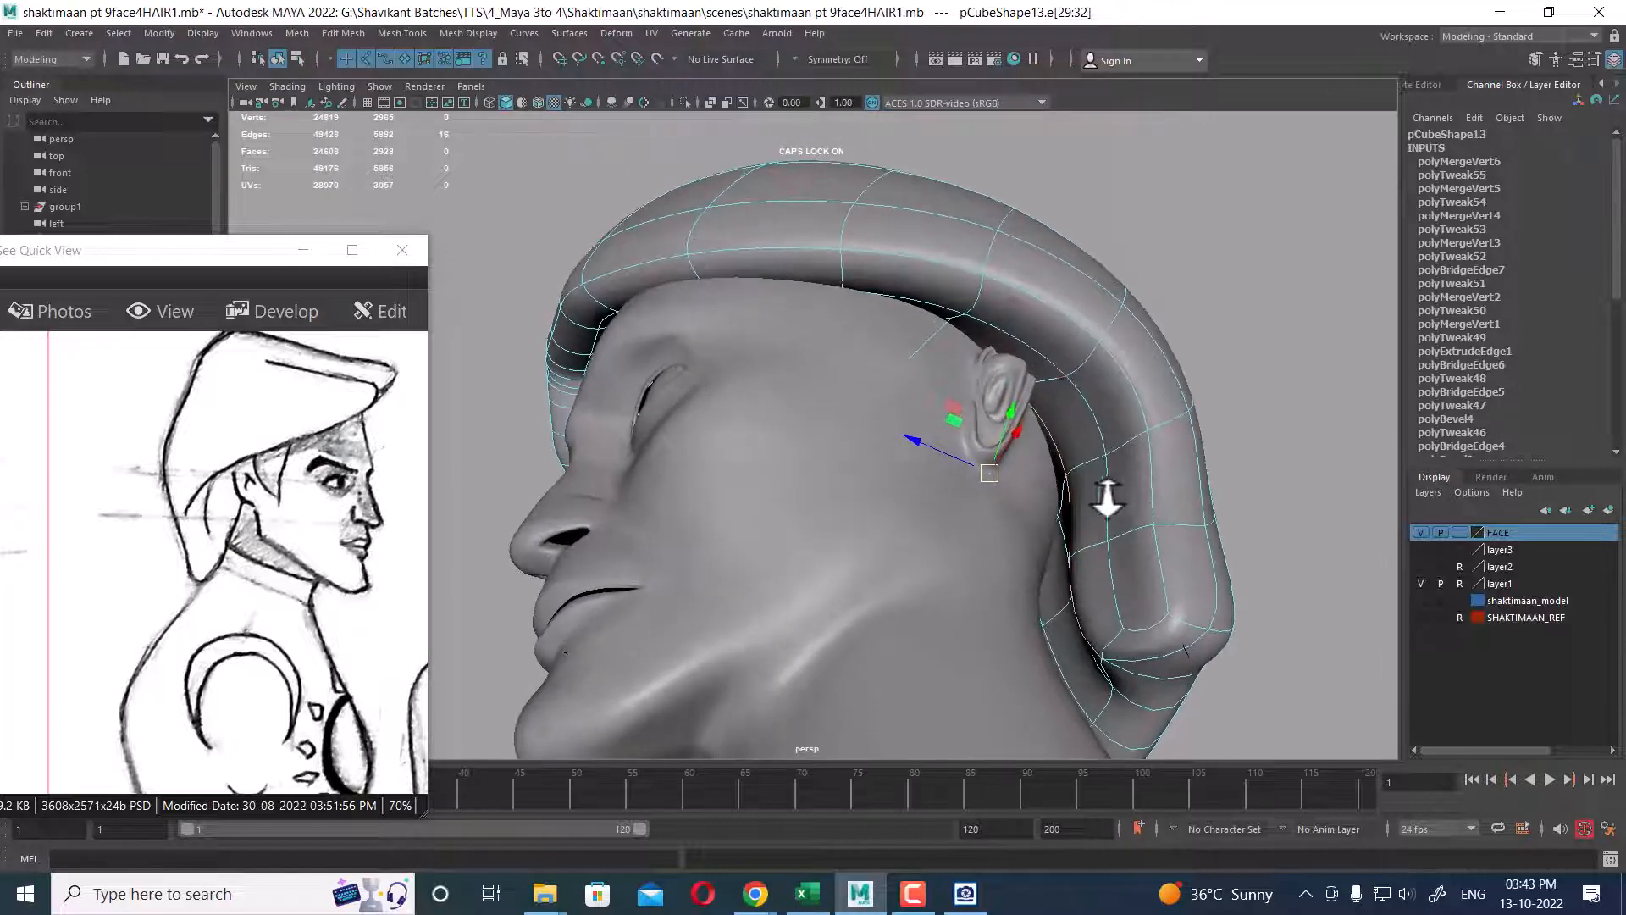
{"action": "left_click_drag", "start_coordinate": [1064, 443], "coordinate": [1147, 443], "text": "alt"}
{"action": "right_click_drag", "start_coordinate": [1147, 443], "coordinate": [1158, 479], "text": "alt"}
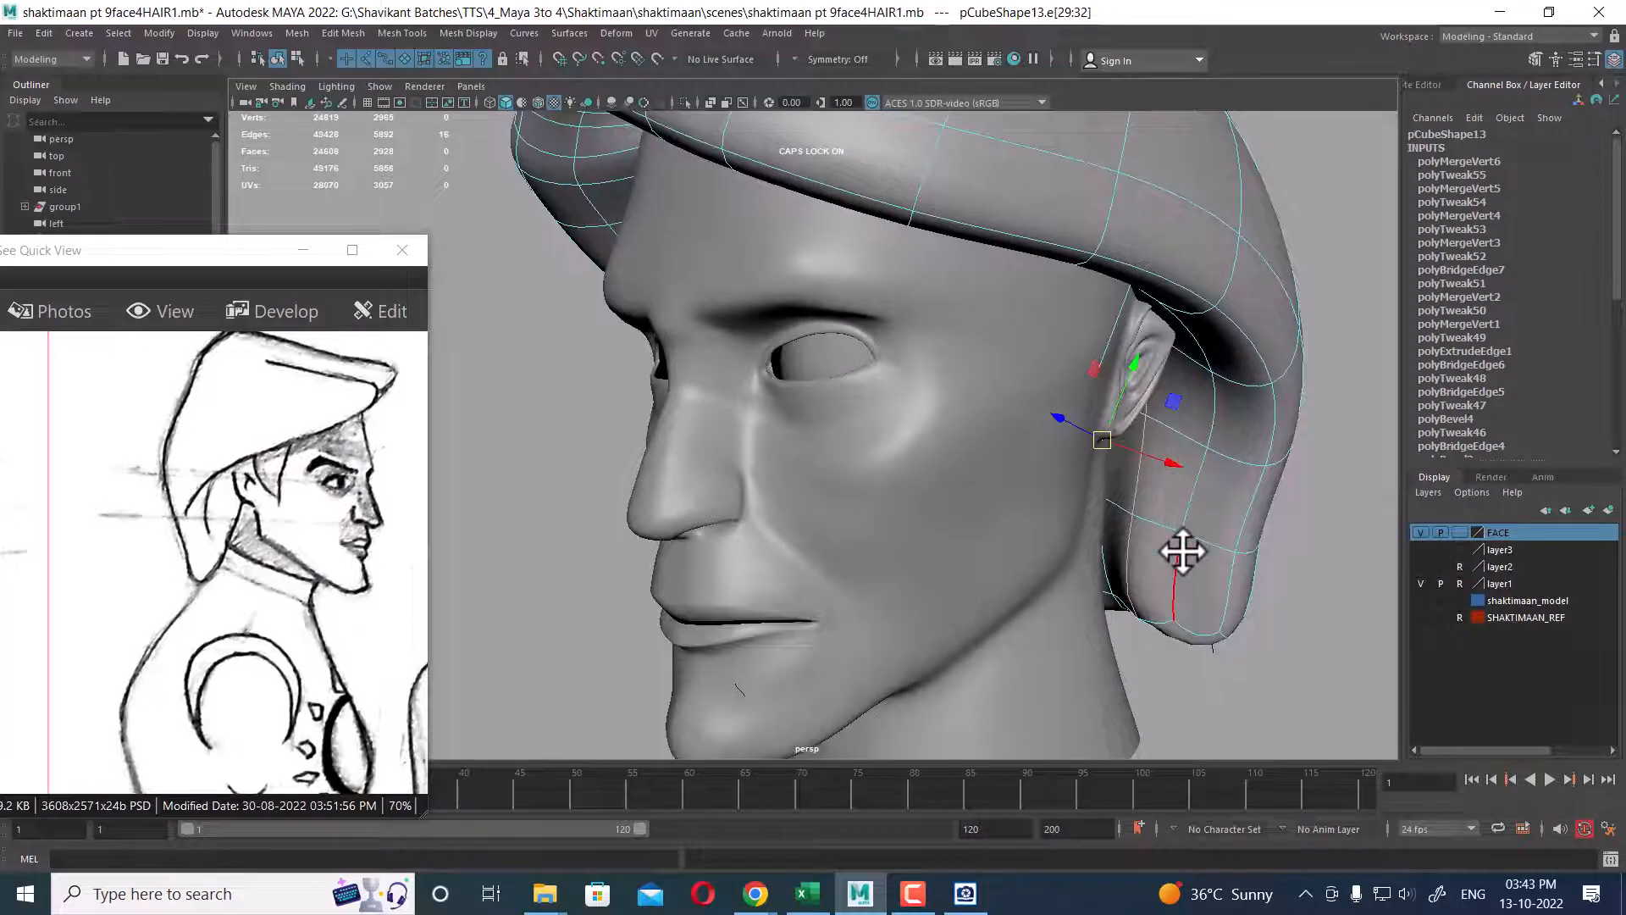
{"action": "left_click_drag", "start_coordinate": [1183, 552], "coordinate": [1187, 293], "text": "alt"}
{"action": "left_click", "coordinate": [1188, 292]}
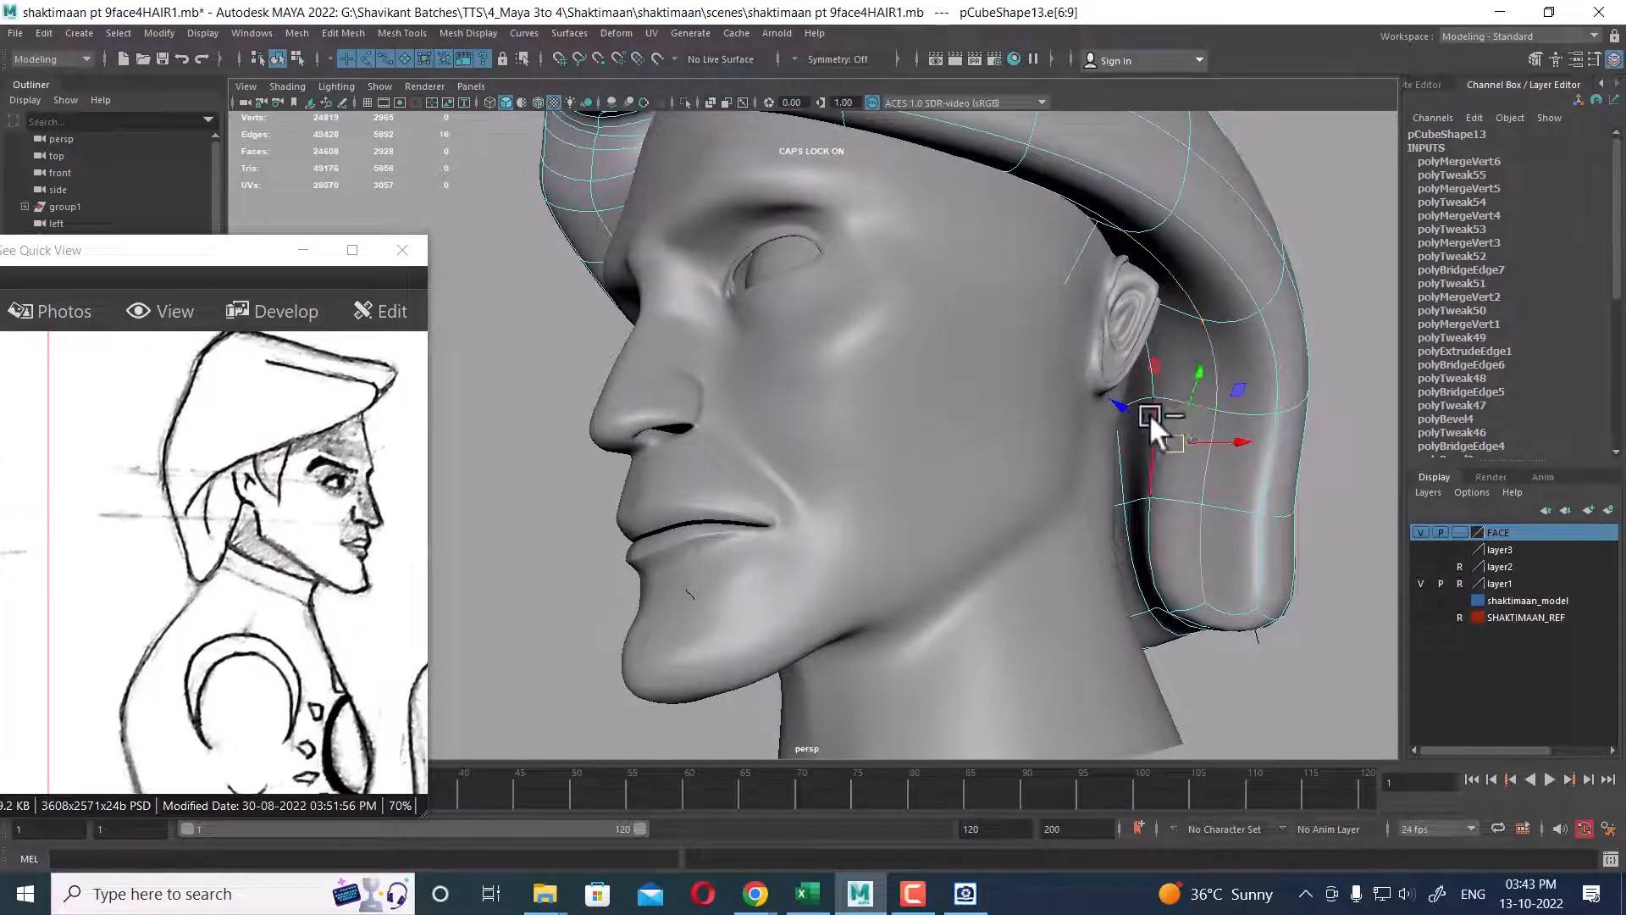
{"action": "key", "text": "space"}
{"action": "left_click_drag", "start_coordinate": [1151, 414], "coordinate": [1242, 392]}
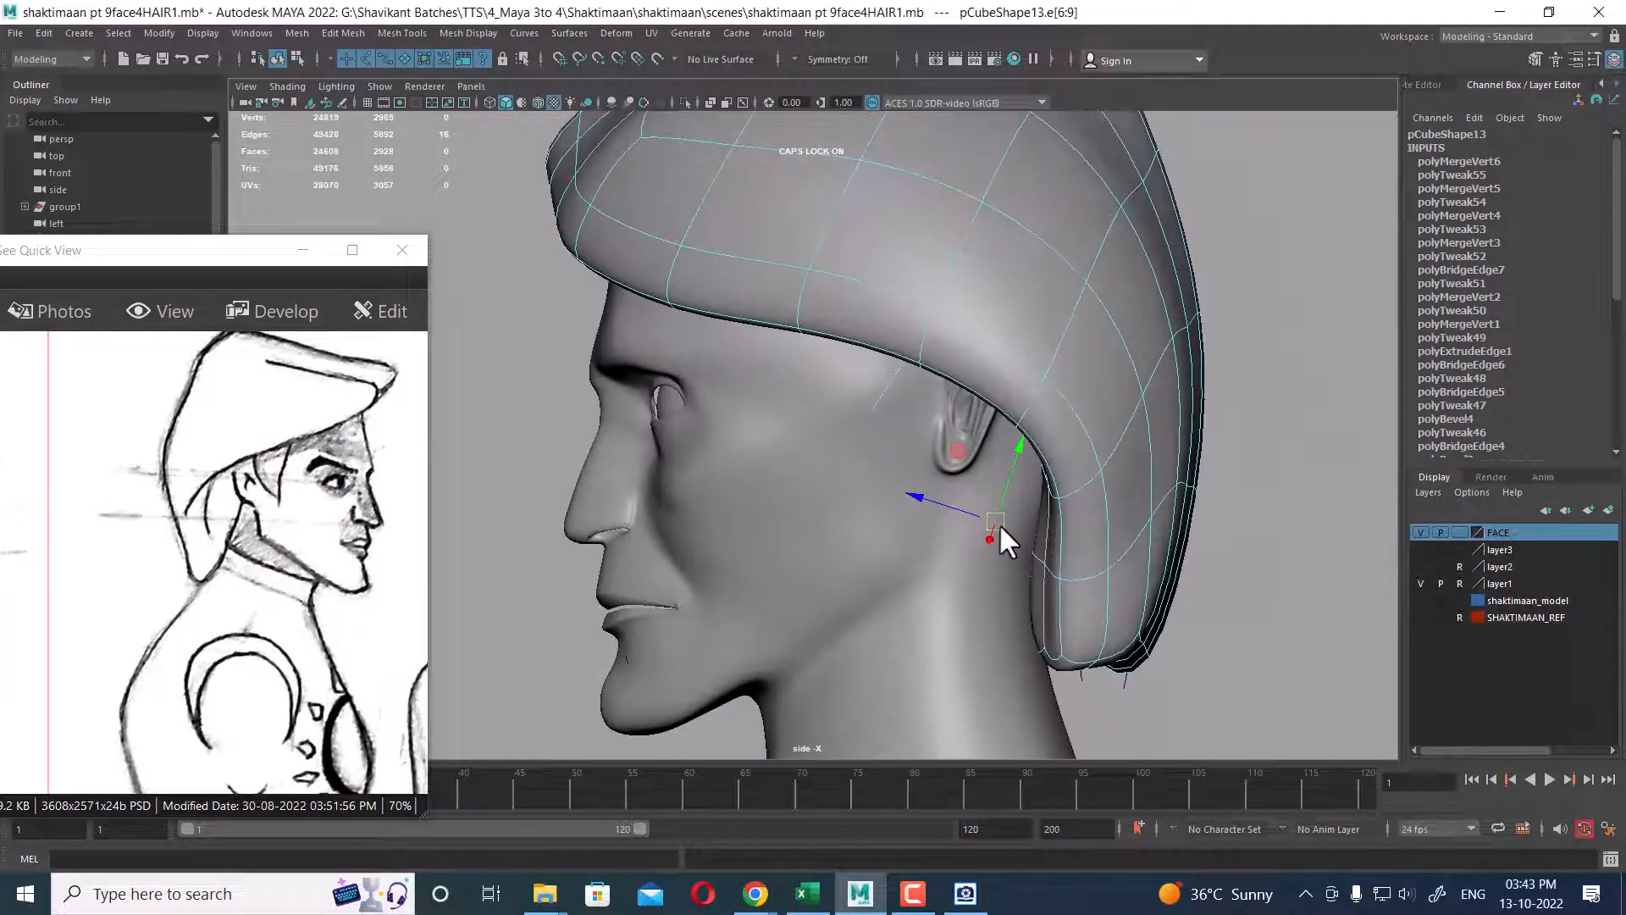
{"action": "left_click_drag", "start_coordinate": [1000, 523], "coordinate": [908, 513]}
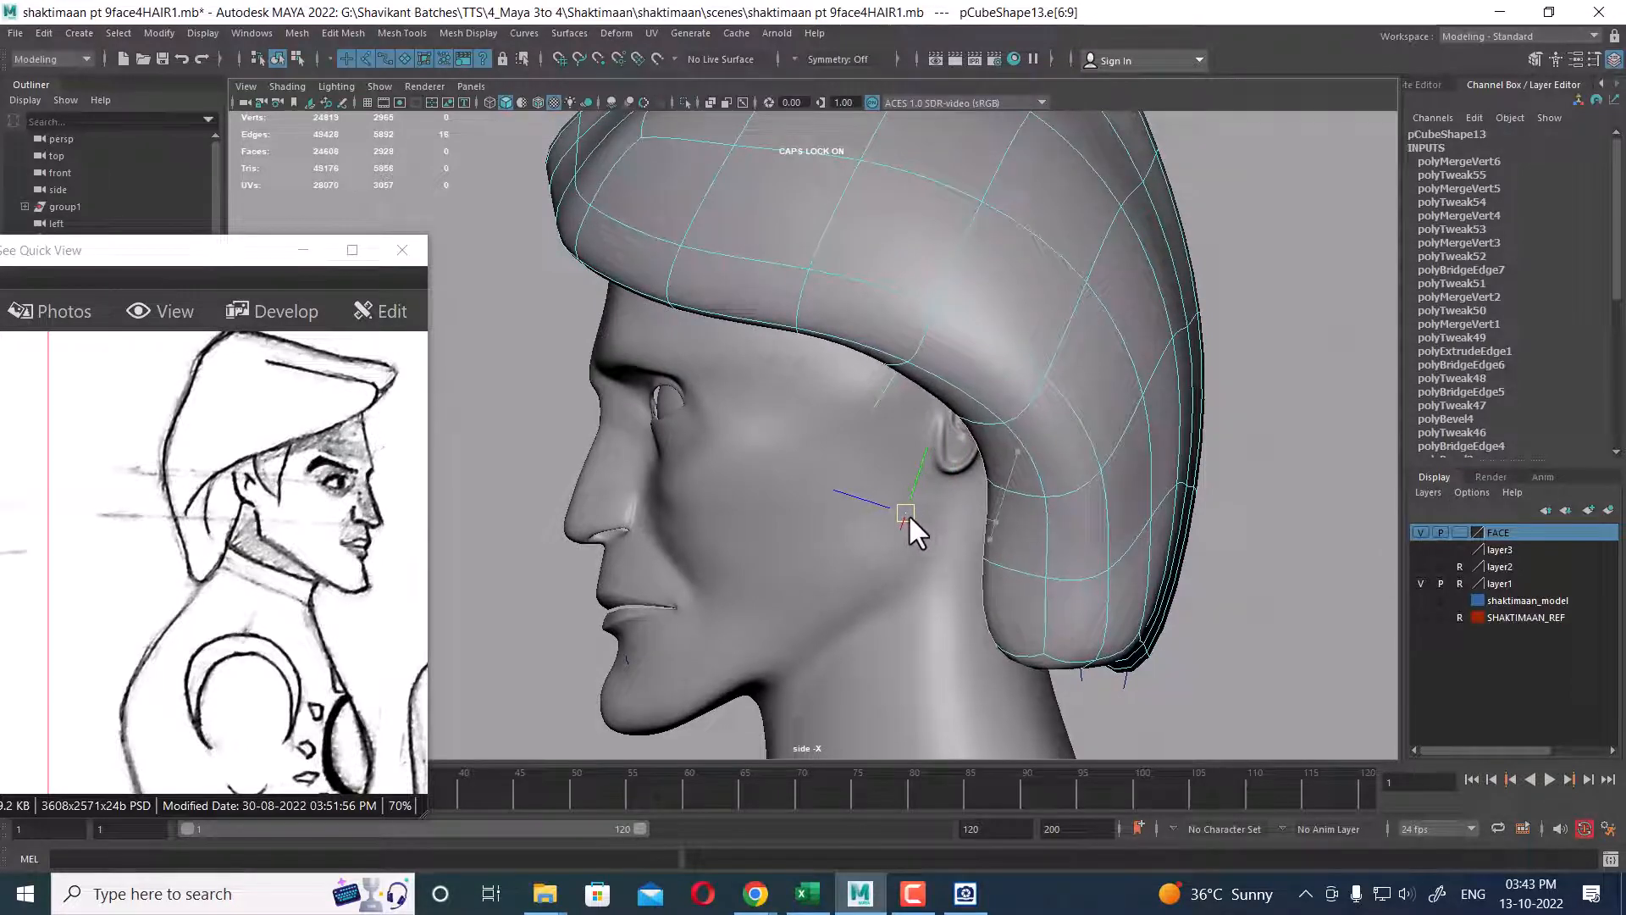
- Check the side lock in perspective and nudge the same edge row slightly further forward in the side view
{"action": "key", "text": "space"}
{"action": "left_click_drag", "start_coordinate": [1030, 511], "coordinate": [967, 425]}
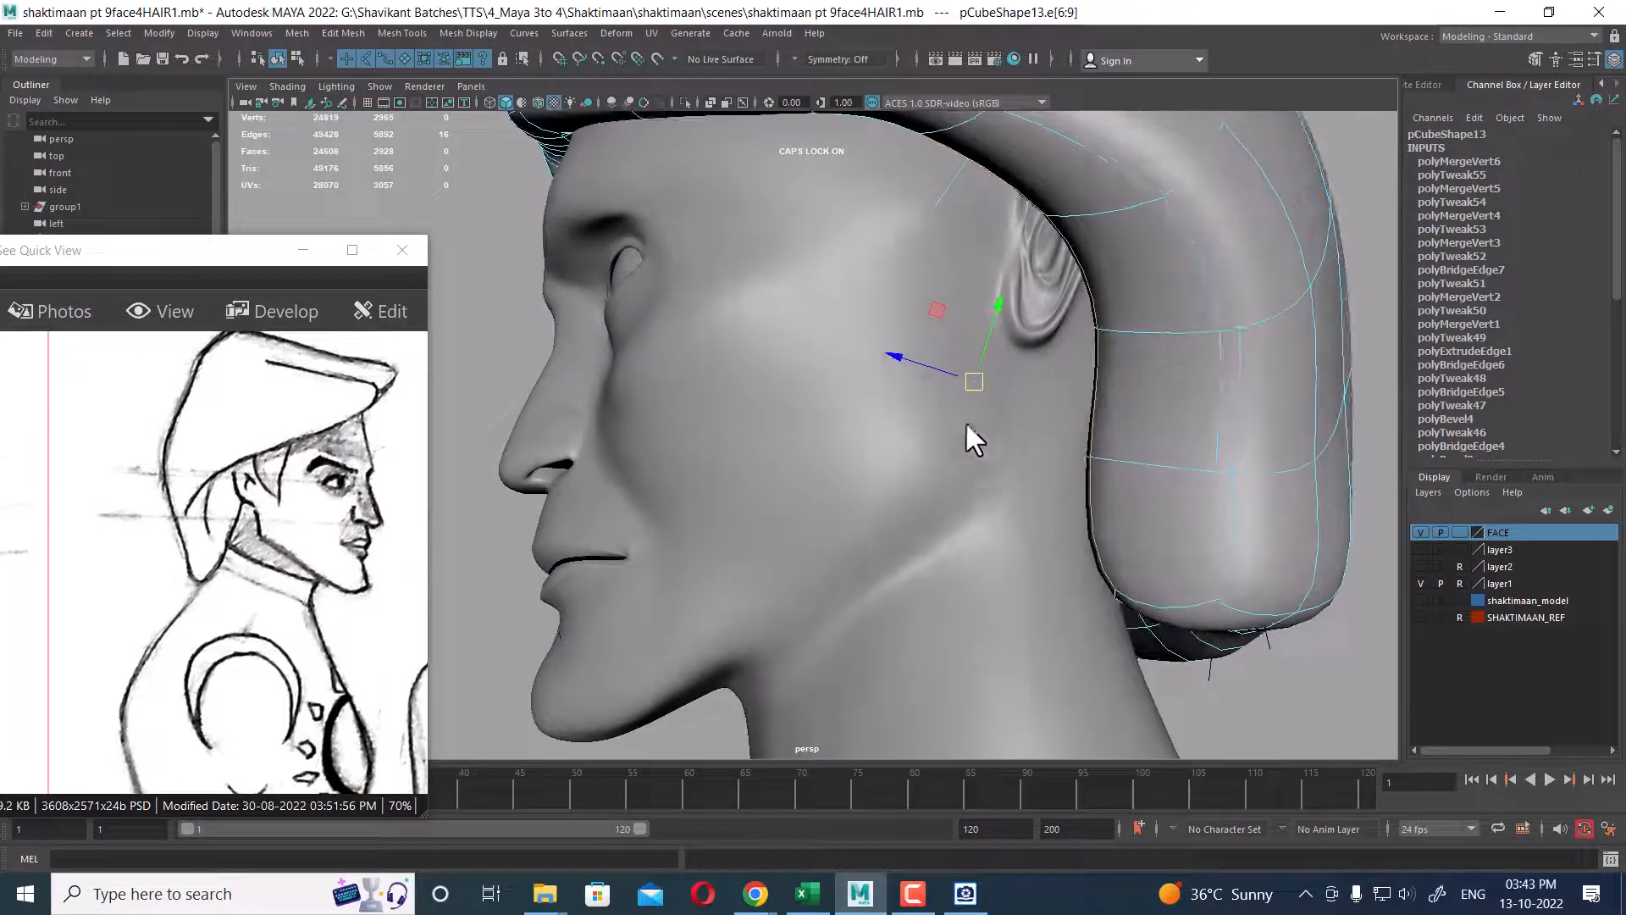
{"action": "key", "text": "space"}
{"action": "left_click_drag", "start_coordinate": [1100, 418], "coordinate": [1159, 423]}
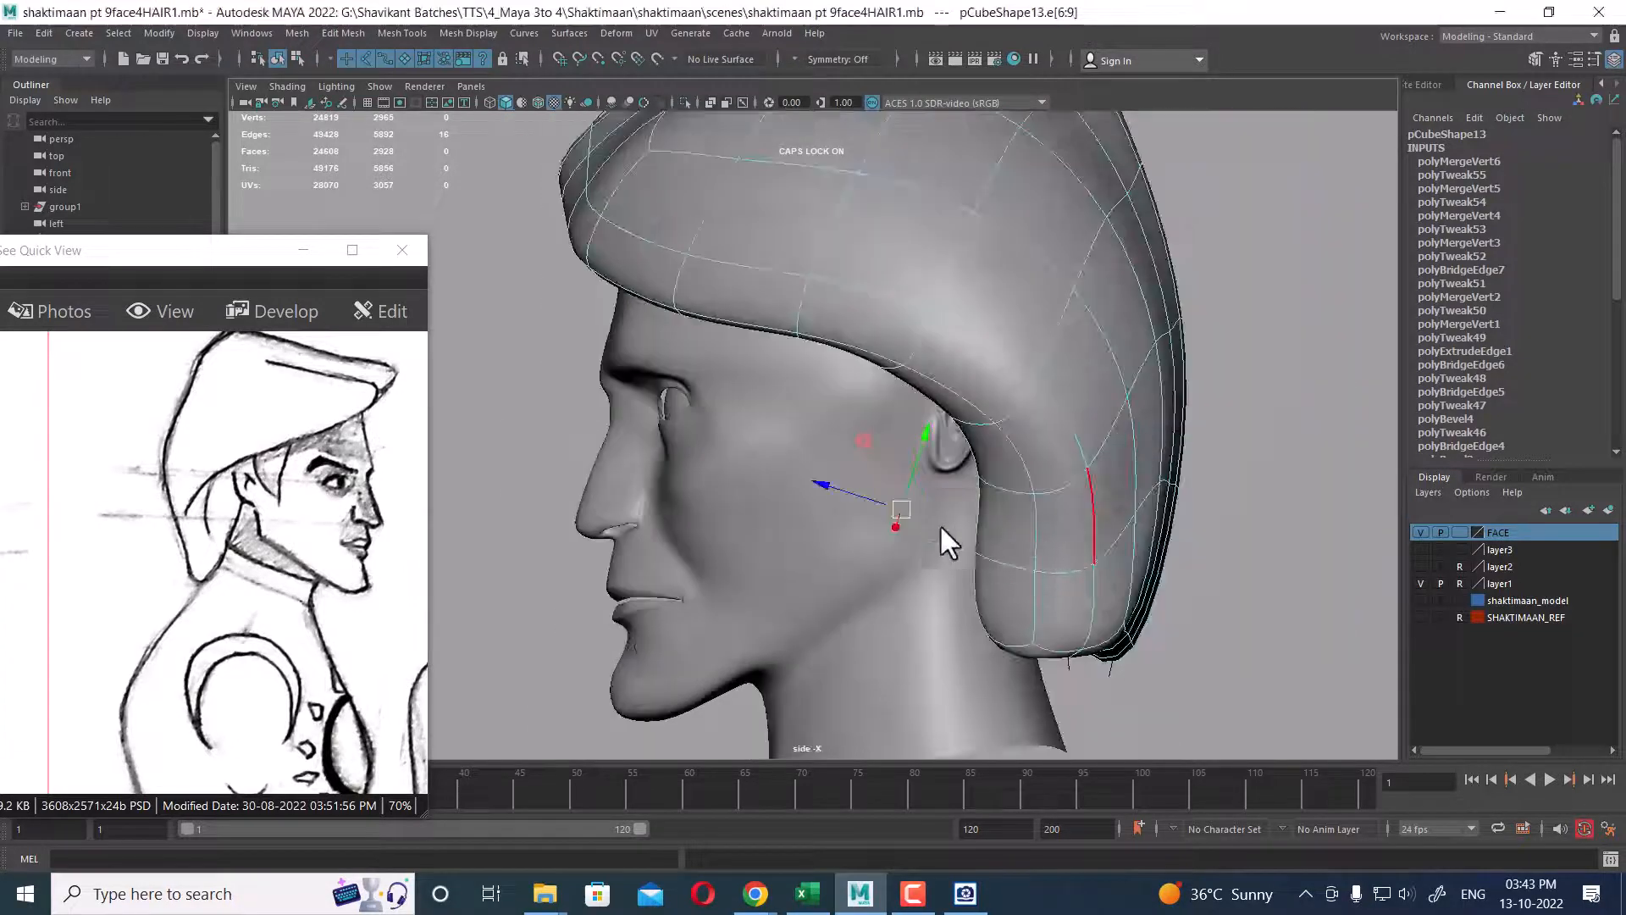
{"action": "left_click_drag", "start_coordinate": [910, 510], "coordinate": [894, 510]}
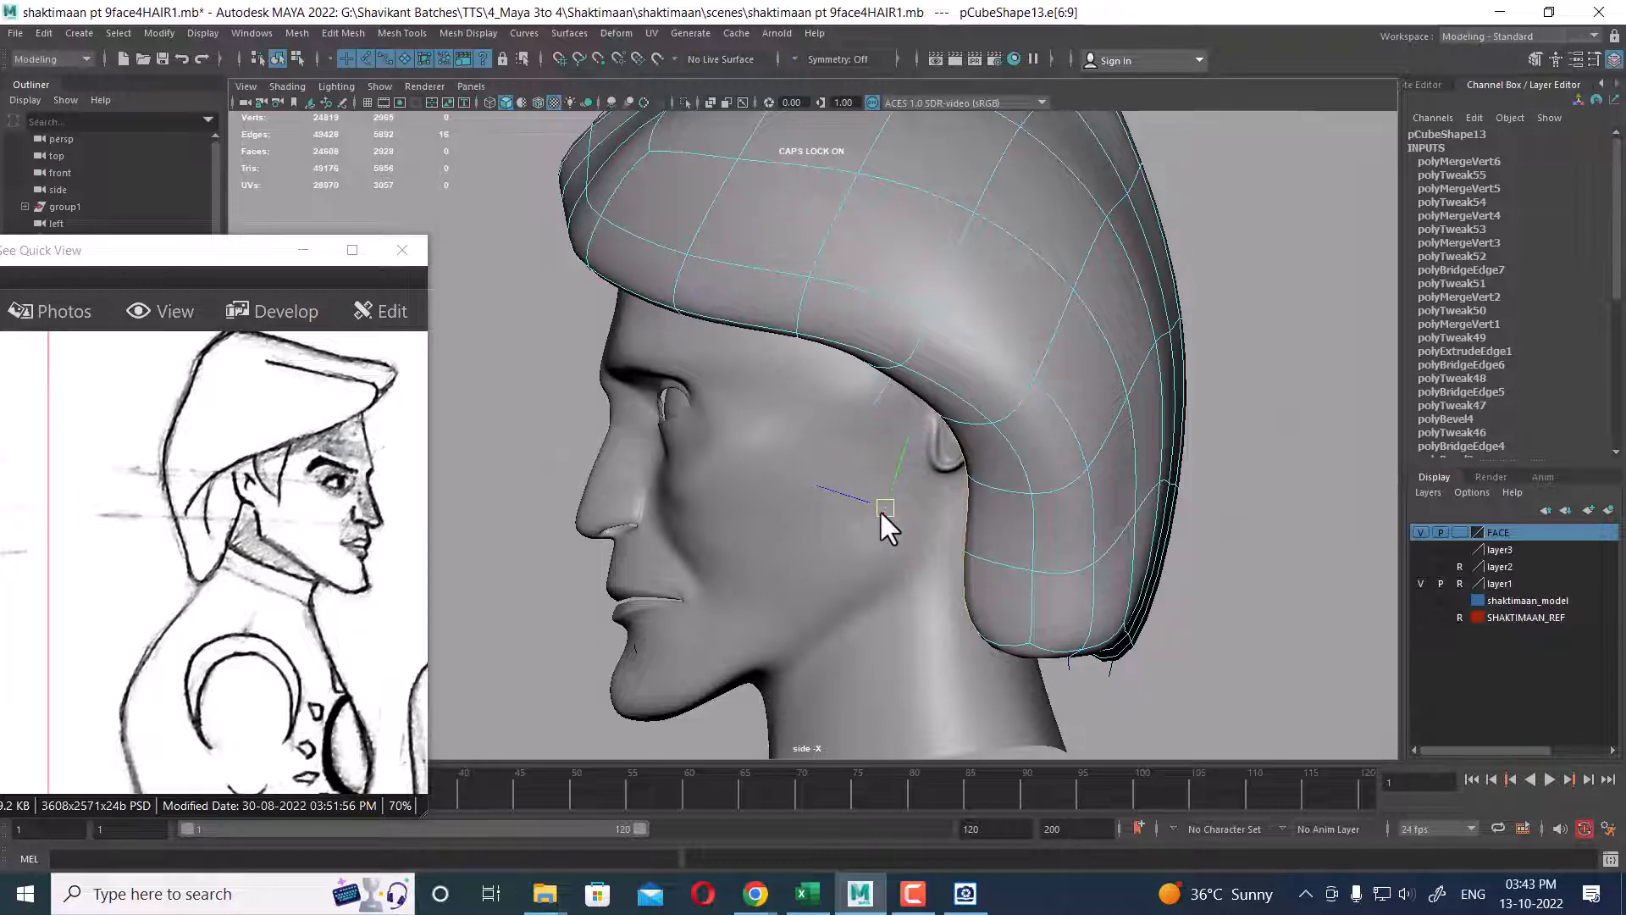
- Select the lower three inner rim edges behind the ear and check how they meet the head
{"action": "left_click_drag", "start_coordinate": [1055, 535], "coordinate": [1168, 562], "text": "alt"}
{"action": "left_click", "coordinate": [1176, 558]}
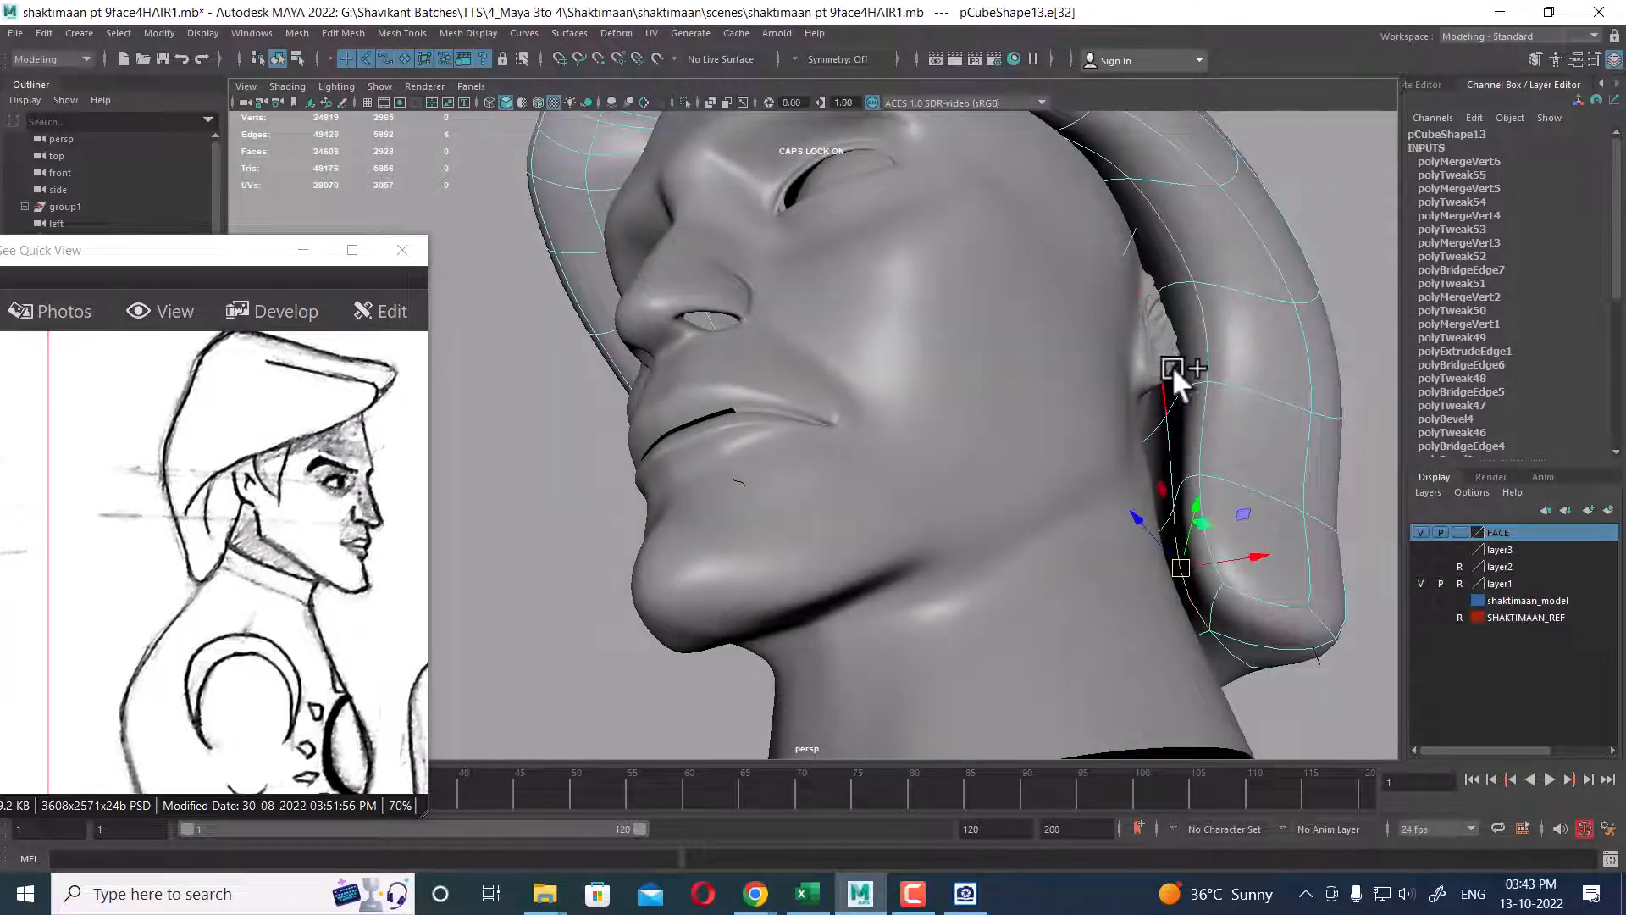
{"action": "double_click", "coordinate": [1169, 378], "text": "shift"}
{"action": "left_click_drag", "start_coordinate": [1223, 429], "coordinate": [1157, 445], "text": "alt"}
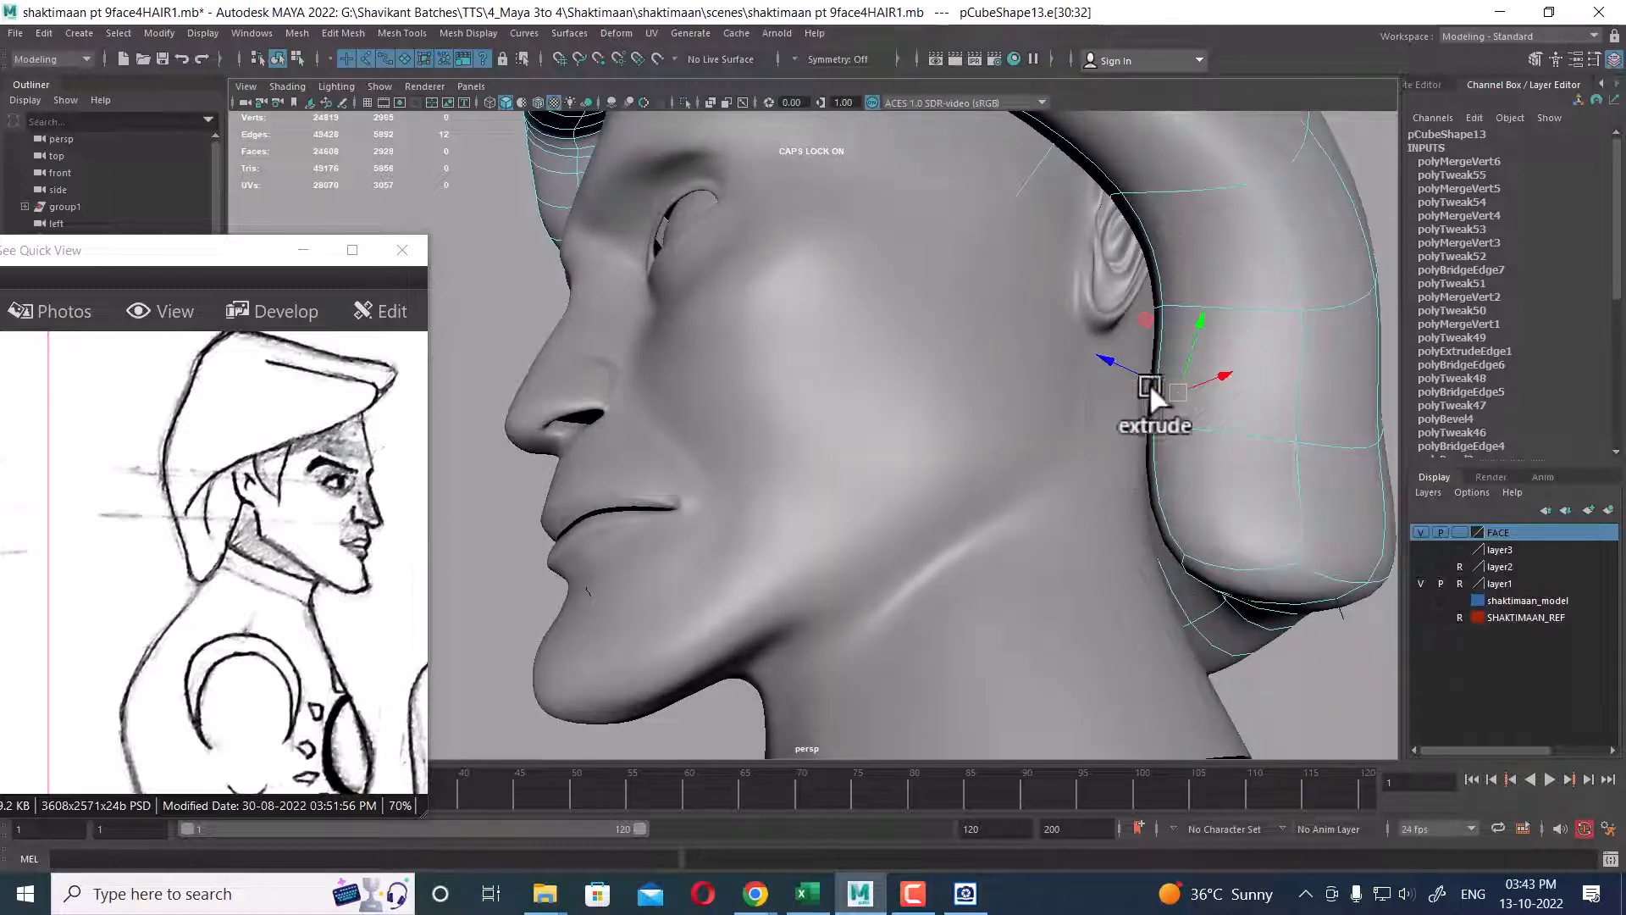
- Hide the FACE layer and select the five inner rim edges on the opposite side of the hair
{"action": "left_click_drag", "start_coordinate": [1151, 383], "coordinate": [835, 498], "text": "alt"}
{"action": "left_click", "coordinate": [834, 497]}
{"action": "left_click_drag", "start_coordinate": [928, 419], "coordinate": [964, 418], "text": "alt"}
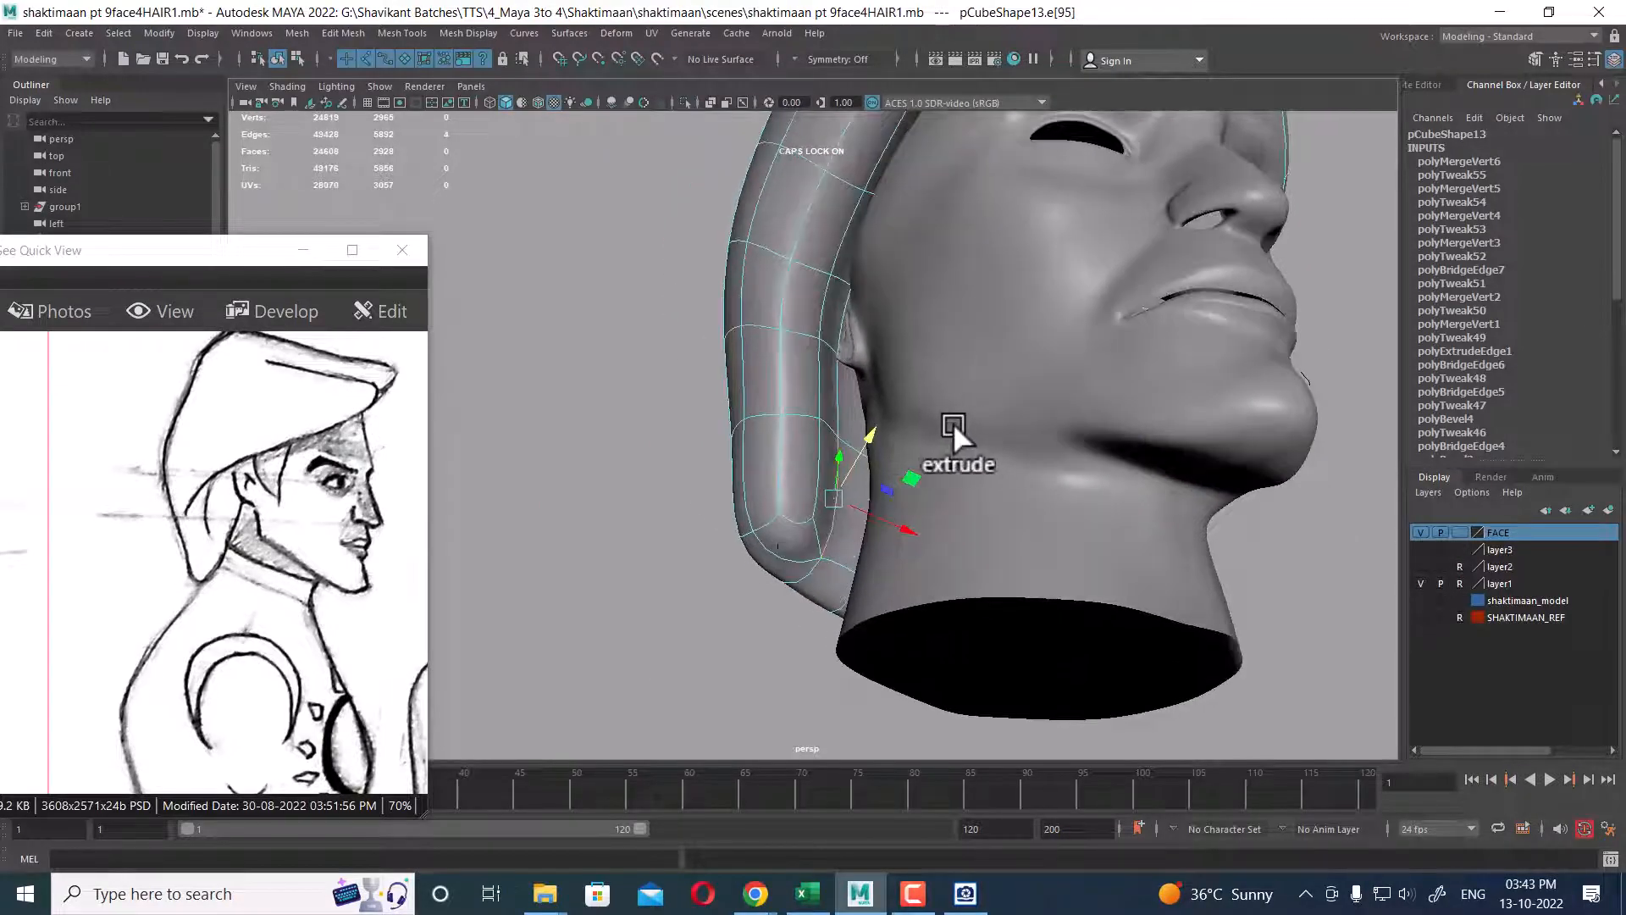
{"action": "key", "text": "4"}
{"action": "middle_click_drag", "start_coordinate": [873, 227], "coordinate": [885, 289], "text": "alt"}
{"action": "left_click", "coordinate": [1422, 532]}
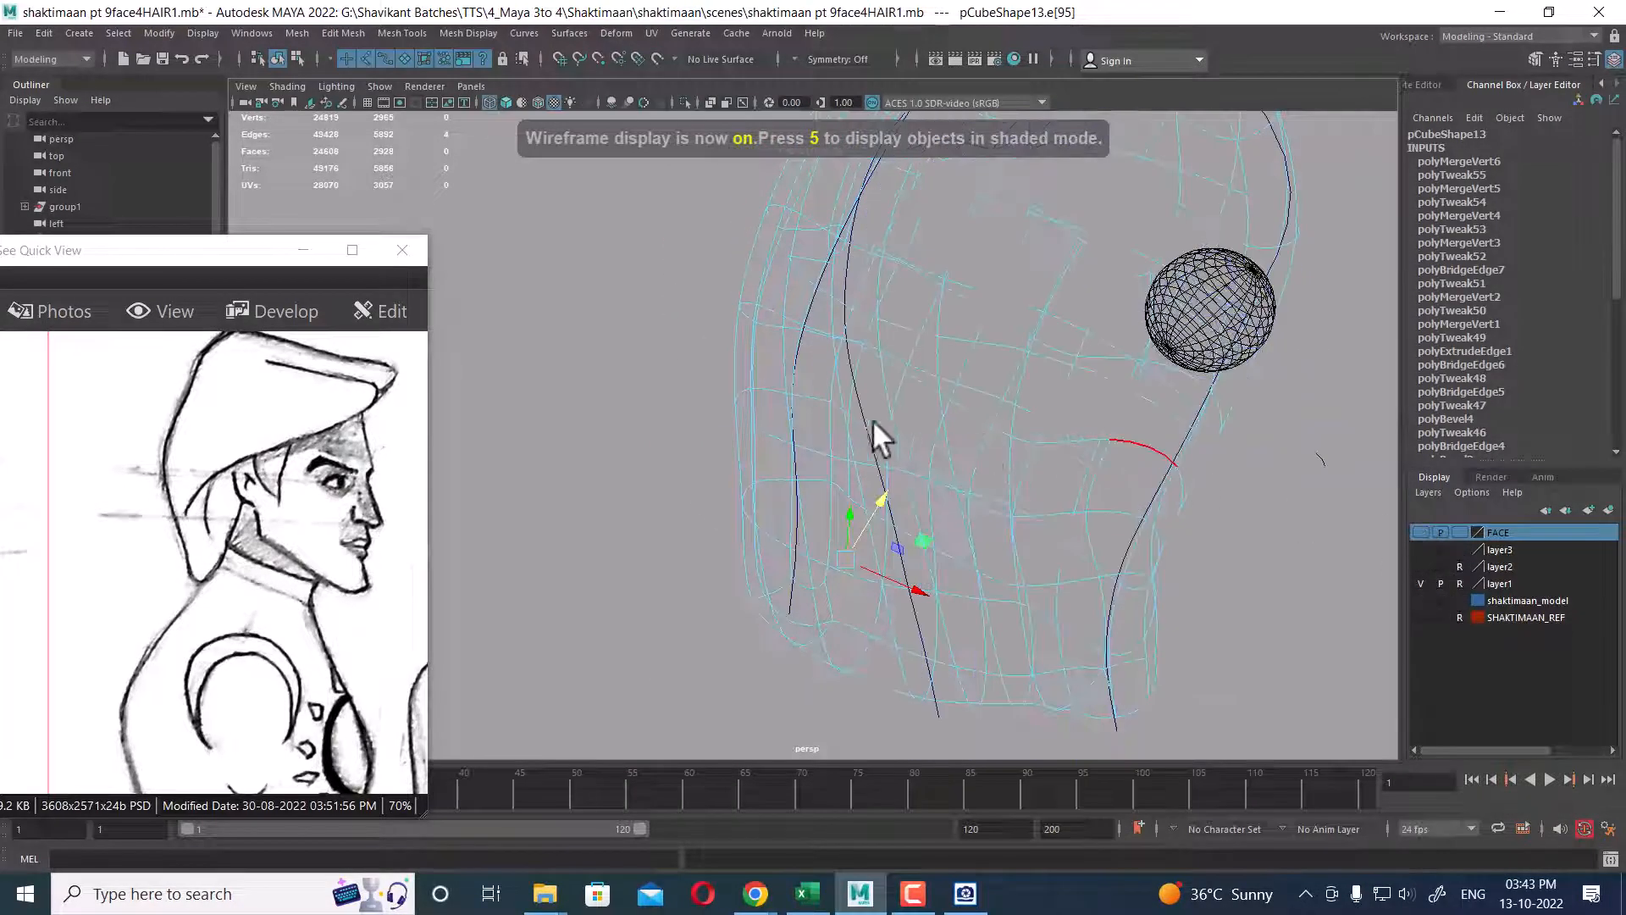
{"action": "key", "text": "5"}
{"action": "left_click_drag", "start_coordinate": [871, 413], "coordinate": [830, 353], "text": "alt"}
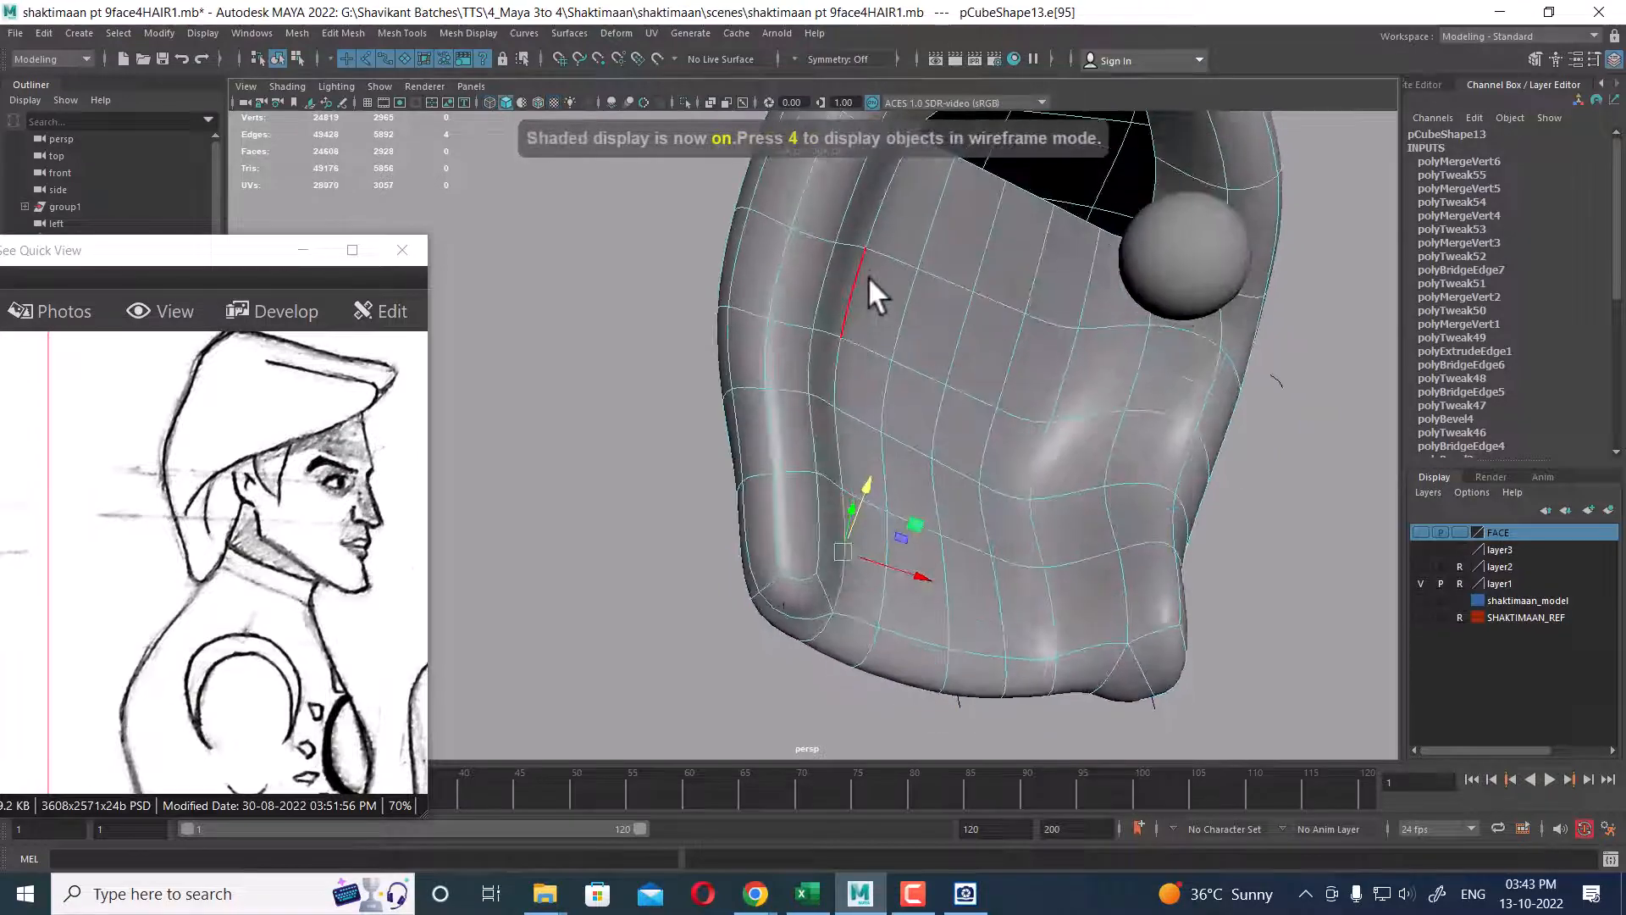
{"action": "double_click", "coordinate": [876, 212], "text": "shift"}
{"action": "left_click_drag", "start_coordinate": [1263, 485], "coordinate": [1072, 602], "text": "alt"}
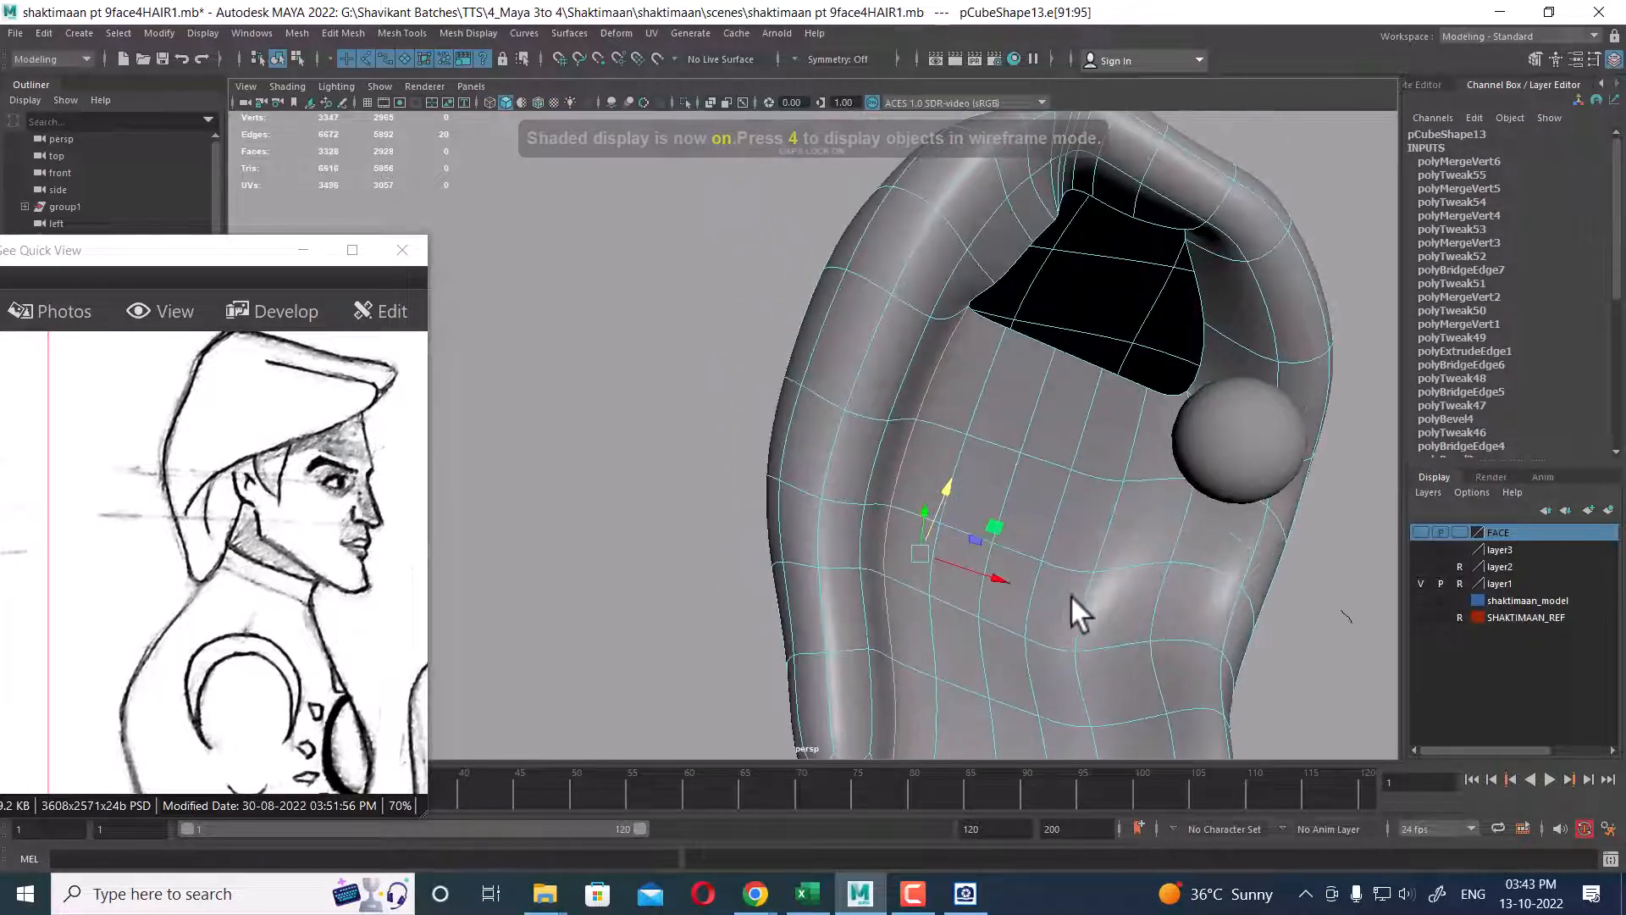
- Show the FACE layer again and shift the five selected inner rim edges forward toward the face
{"action": "left_click", "coordinate": [1419, 533]}
{"action": "left_click_drag", "start_coordinate": [1071, 485], "coordinate": [1025, 410], "text": "alt"}
{"action": "key", "text": "space"}
{"action": "key", "text": "space"}
{"action": "left_click_drag", "start_coordinate": [1056, 485], "coordinate": [972, 302]}
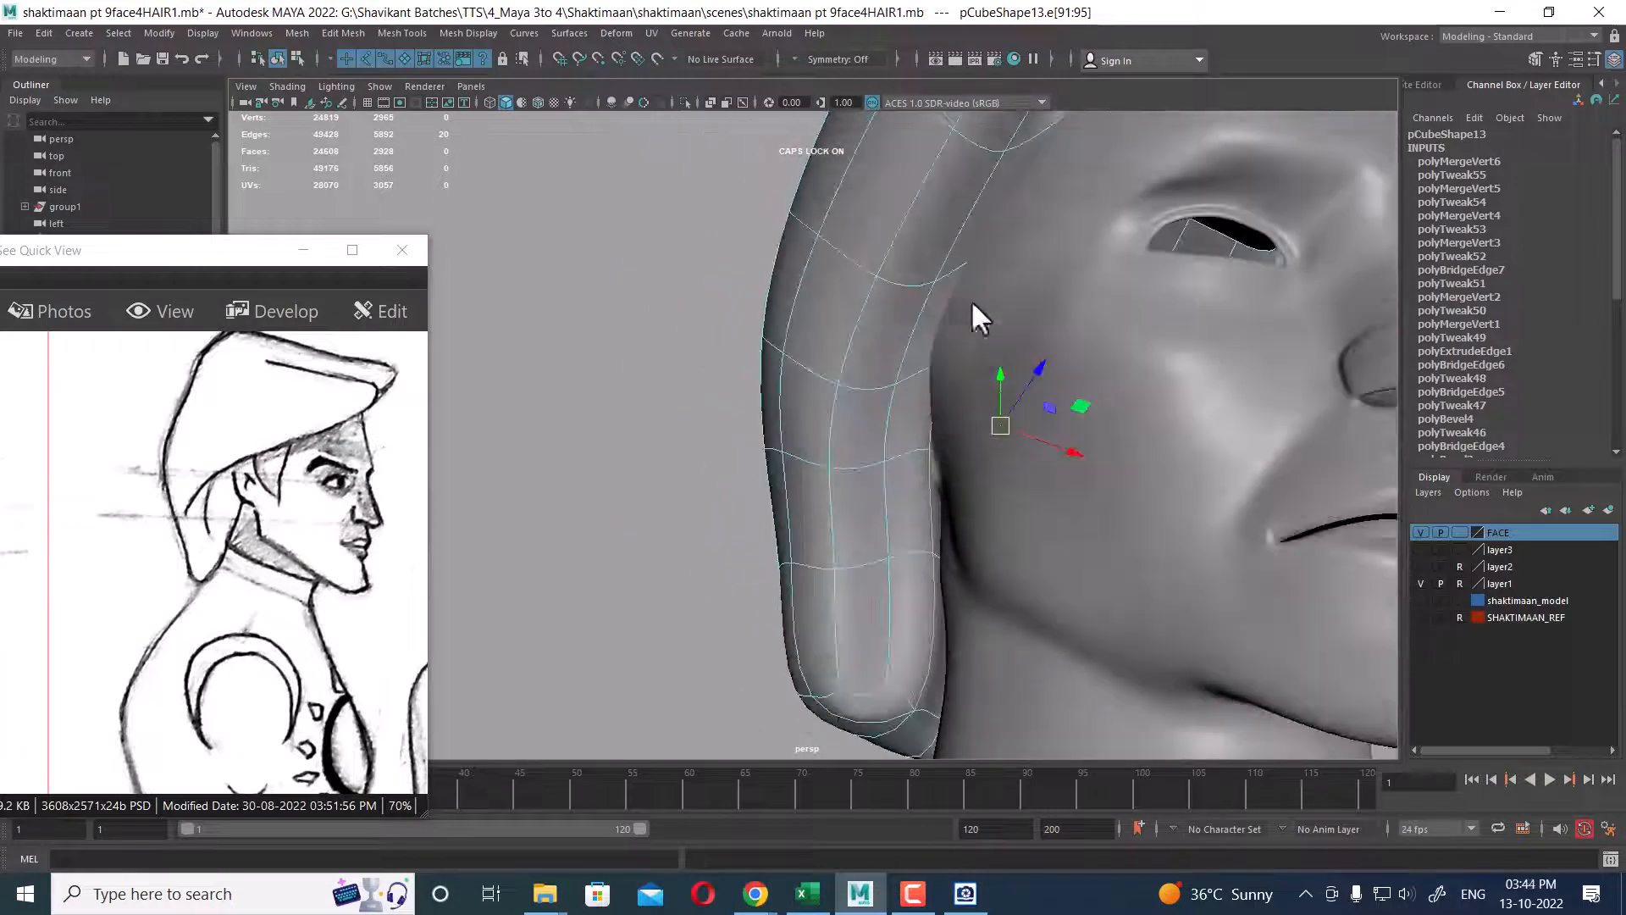
- Move the adjacent row of five edges on that side lock forward in the left view and check the fit from the front
{"action": "double_click", "coordinate": [894, 612]}
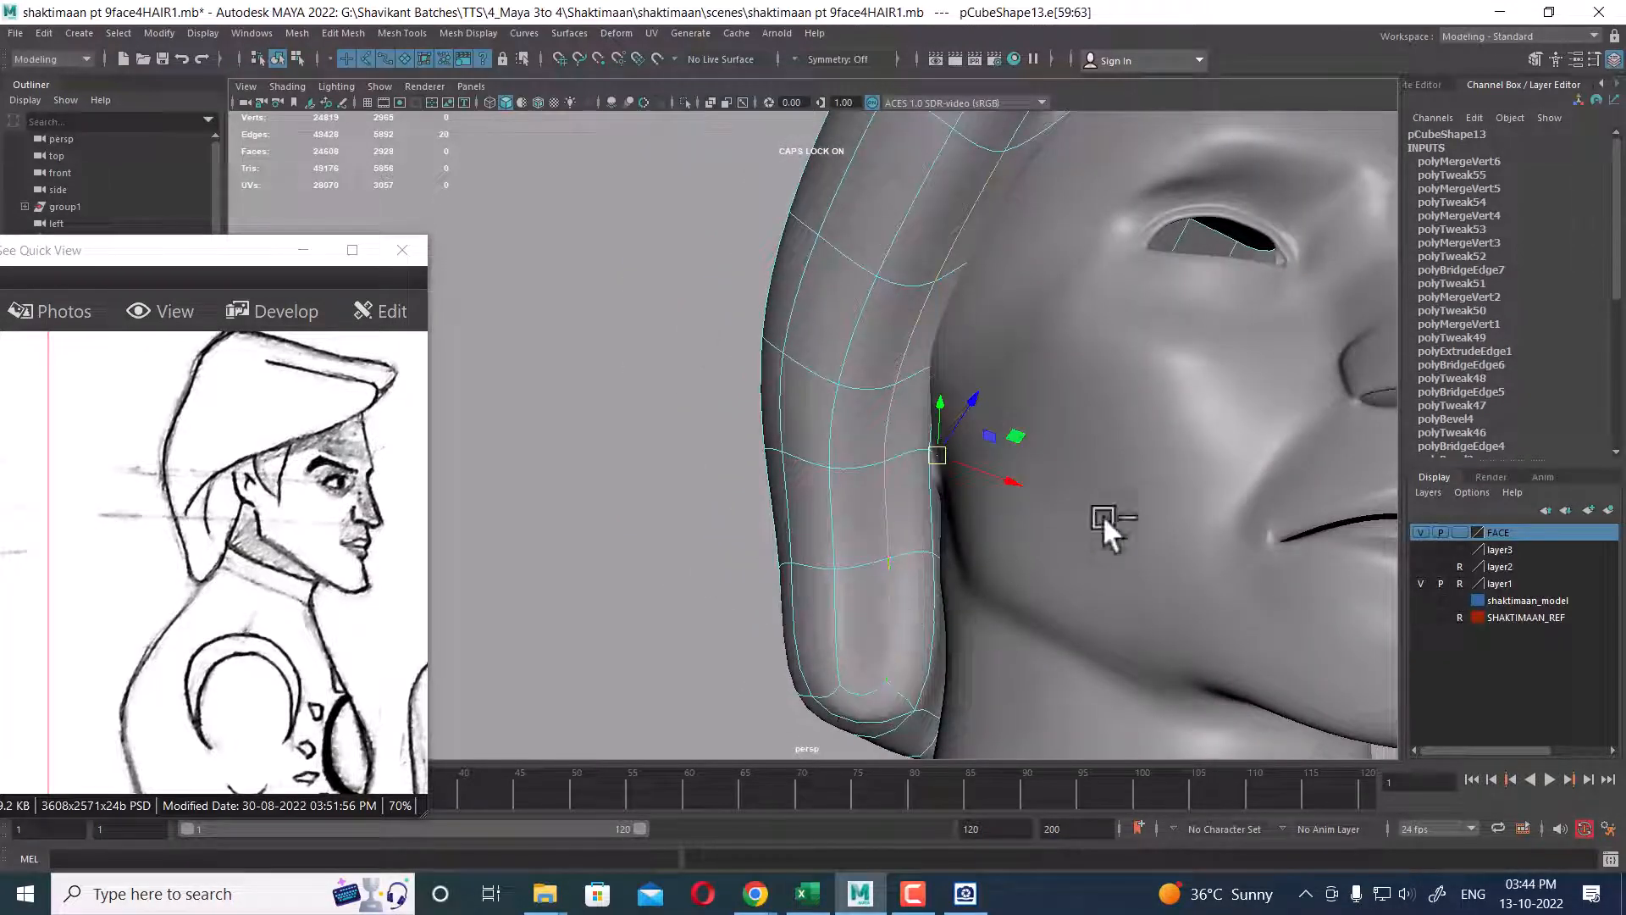
{"action": "key", "text": "space"}
{"action": "left_click_drag", "start_coordinate": [1105, 515], "coordinate": [1004, 491]}
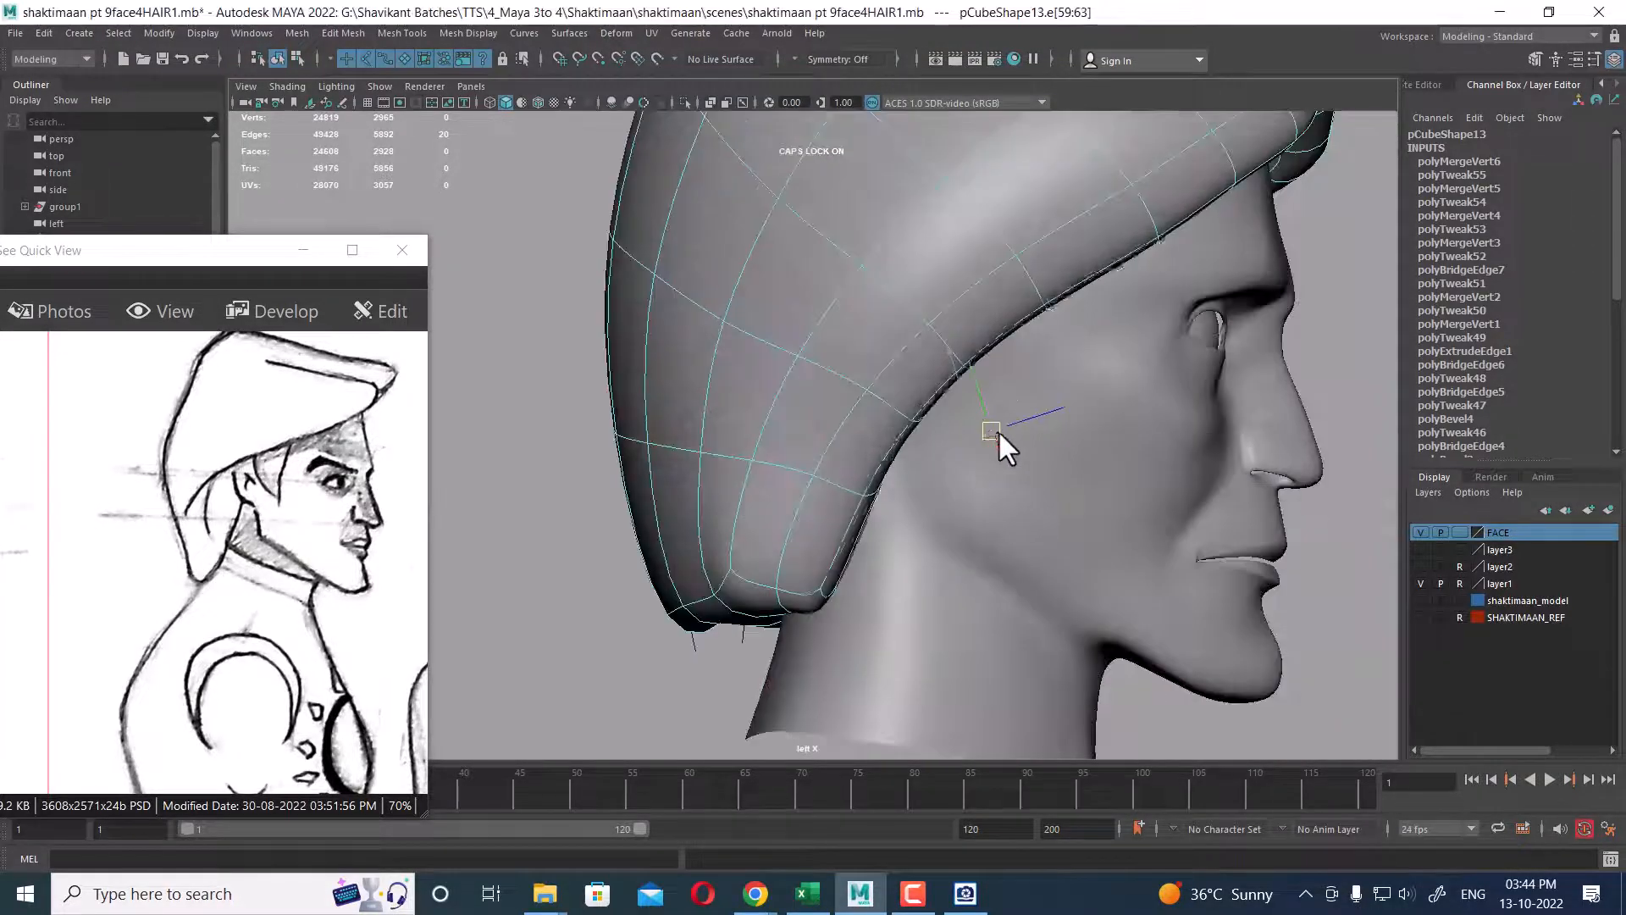
{"action": "key", "text": "space"}
{"action": "left_click_drag", "start_coordinate": [1086, 509], "coordinate": [1049, 536]}
{"action": "left_click_drag", "start_coordinate": [1047, 622], "coordinate": [1069, 623]}
{"action": "scroll", "coordinate": [1072, 612], "scroll_direction": "down", "scroll_amount": 2}
{"action": "middle_click_drag", "start_coordinate": [988, 517], "coordinate": [928, 552], "text": "alt"}
{"action": "scroll", "coordinate": [976, 524], "scroll_direction": "up", "scroll_amount": 1}
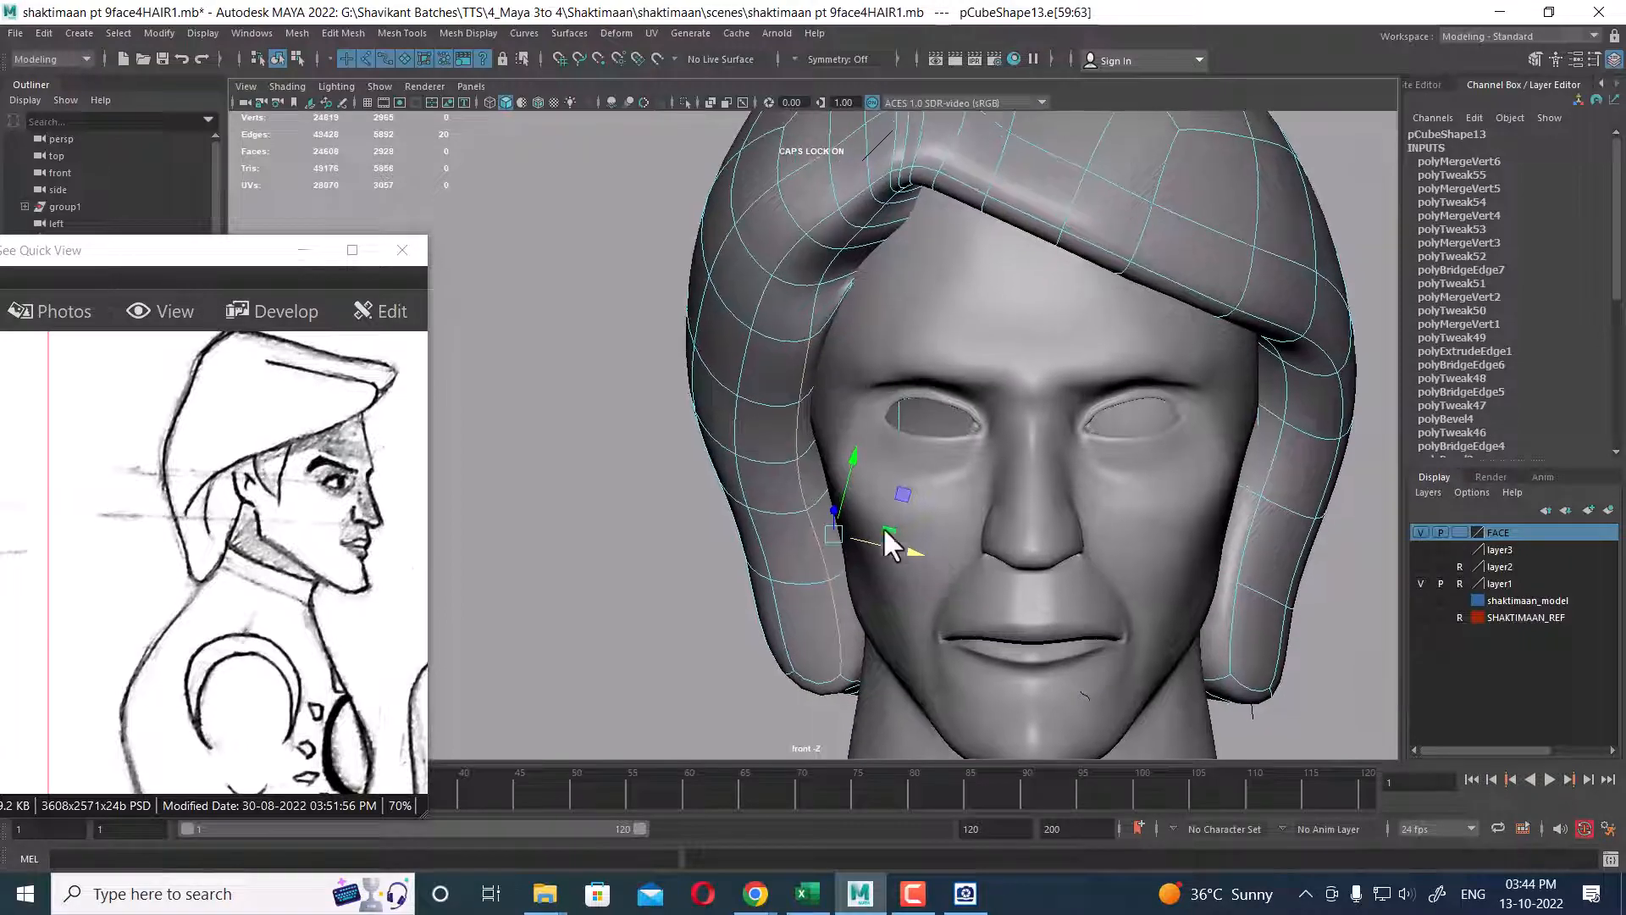
{"action": "mouse_move", "coordinate": [858, 451]}
{"action": "middle_mouse_down", "text": "alt"}
{"action": "mouse_move", "coordinate": [872, 486]}
{"action": "mouse_move", "coordinate": [919, 467]}
{"action": "middle_mouse_up", "text": "alt"}
- Select the upper inner rim edges near the hair parting and move them down toward the forehead in the front view
{"action": "key", "text": "space"}
{"action": "left_click_drag", "start_coordinate": [923, 465], "coordinate": [943, 342]}
{"action": "mouse_move", "coordinate": [943, 339]}
{"action": "left_mouse_down", "text": "alt"}
{"action": "mouse_move", "coordinate": [945, 298]}
{"action": "mouse_move", "coordinate": [1003, 523]}
{"action": "mouse_move", "coordinate": [954, 491]}
{"action": "mouse_move", "coordinate": [950, 373]}
{"action": "mouse_move", "coordinate": [968, 401]}
{"action": "left_mouse_up", "text": "alt"}
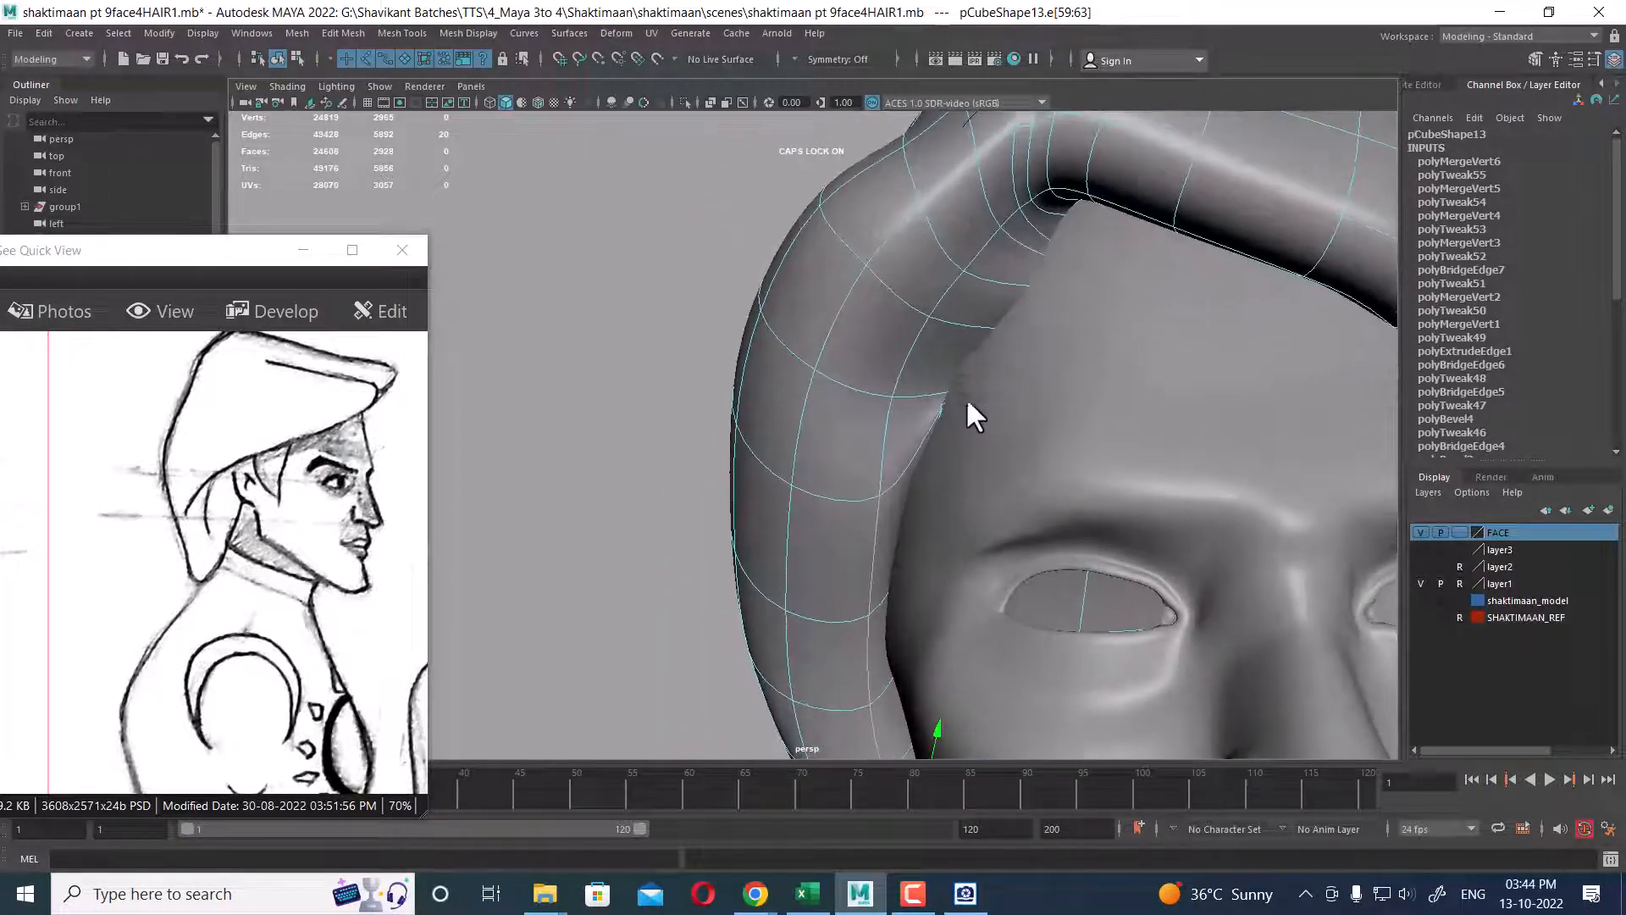
{"action": "double_click", "coordinate": [1009, 215], "text": "shift"}
{"action": "key", "text": "space"}
{"action": "left_click_drag", "start_coordinate": [1059, 378], "coordinate": [1050, 463]}
{"action": "scroll", "coordinate": [898, 327], "scroll_direction": "up", "scroll_amount": 1}
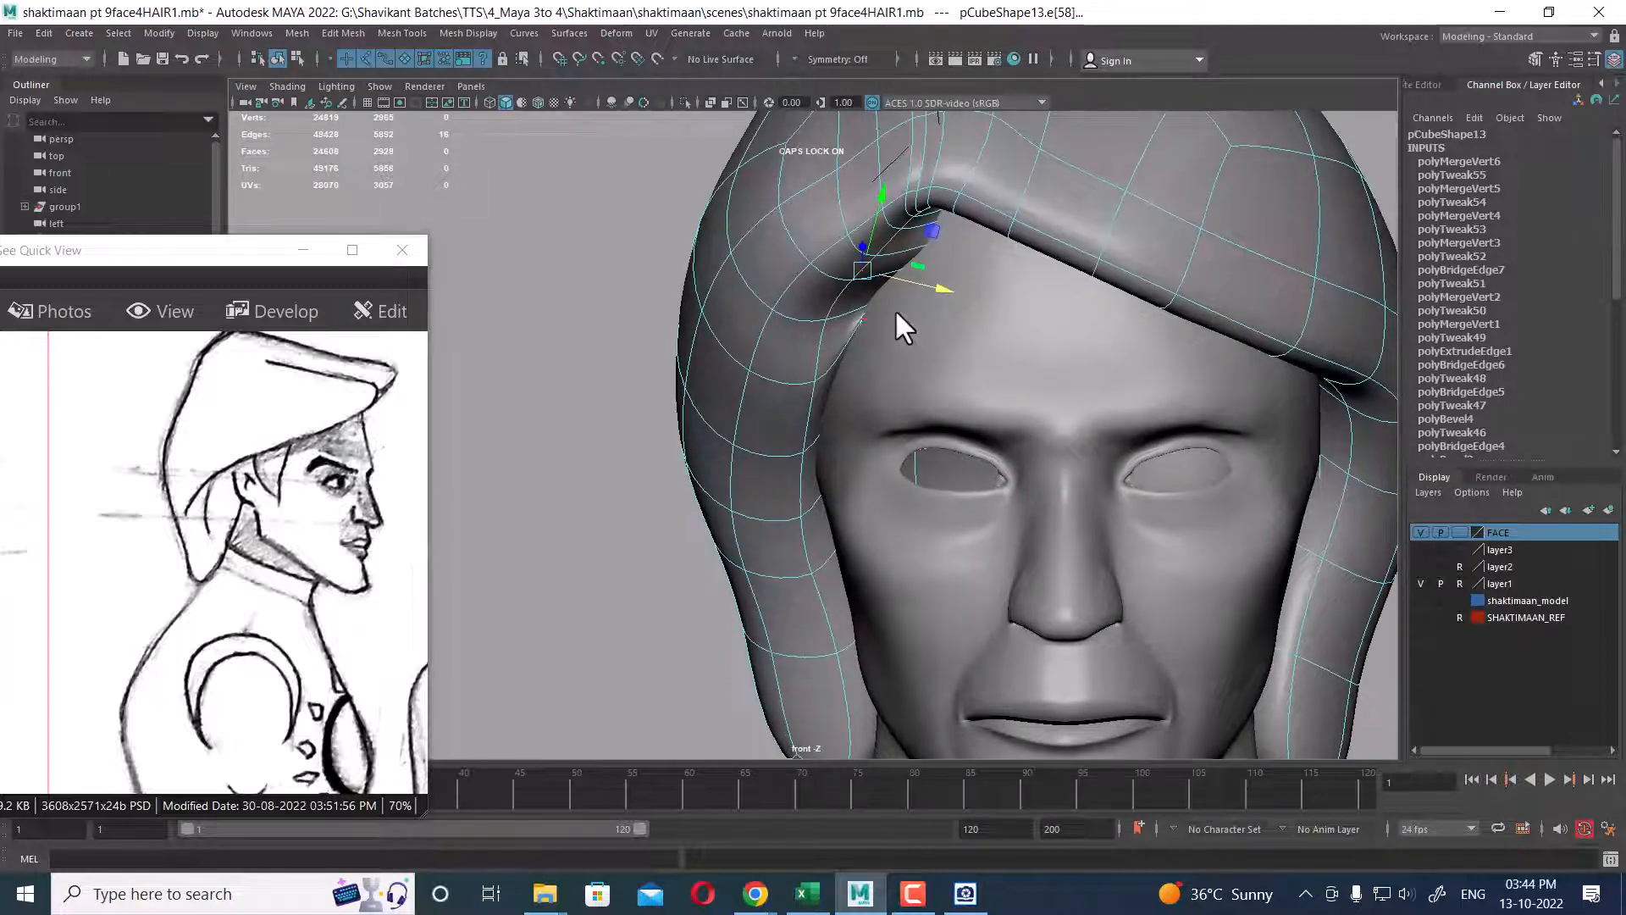
{"action": "left_click_drag", "start_coordinate": [861, 276], "coordinate": [886, 307]}
{"action": "scroll", "coordinate": [898, 313], "scroll_direction": "up", "scroll_amount": 4}
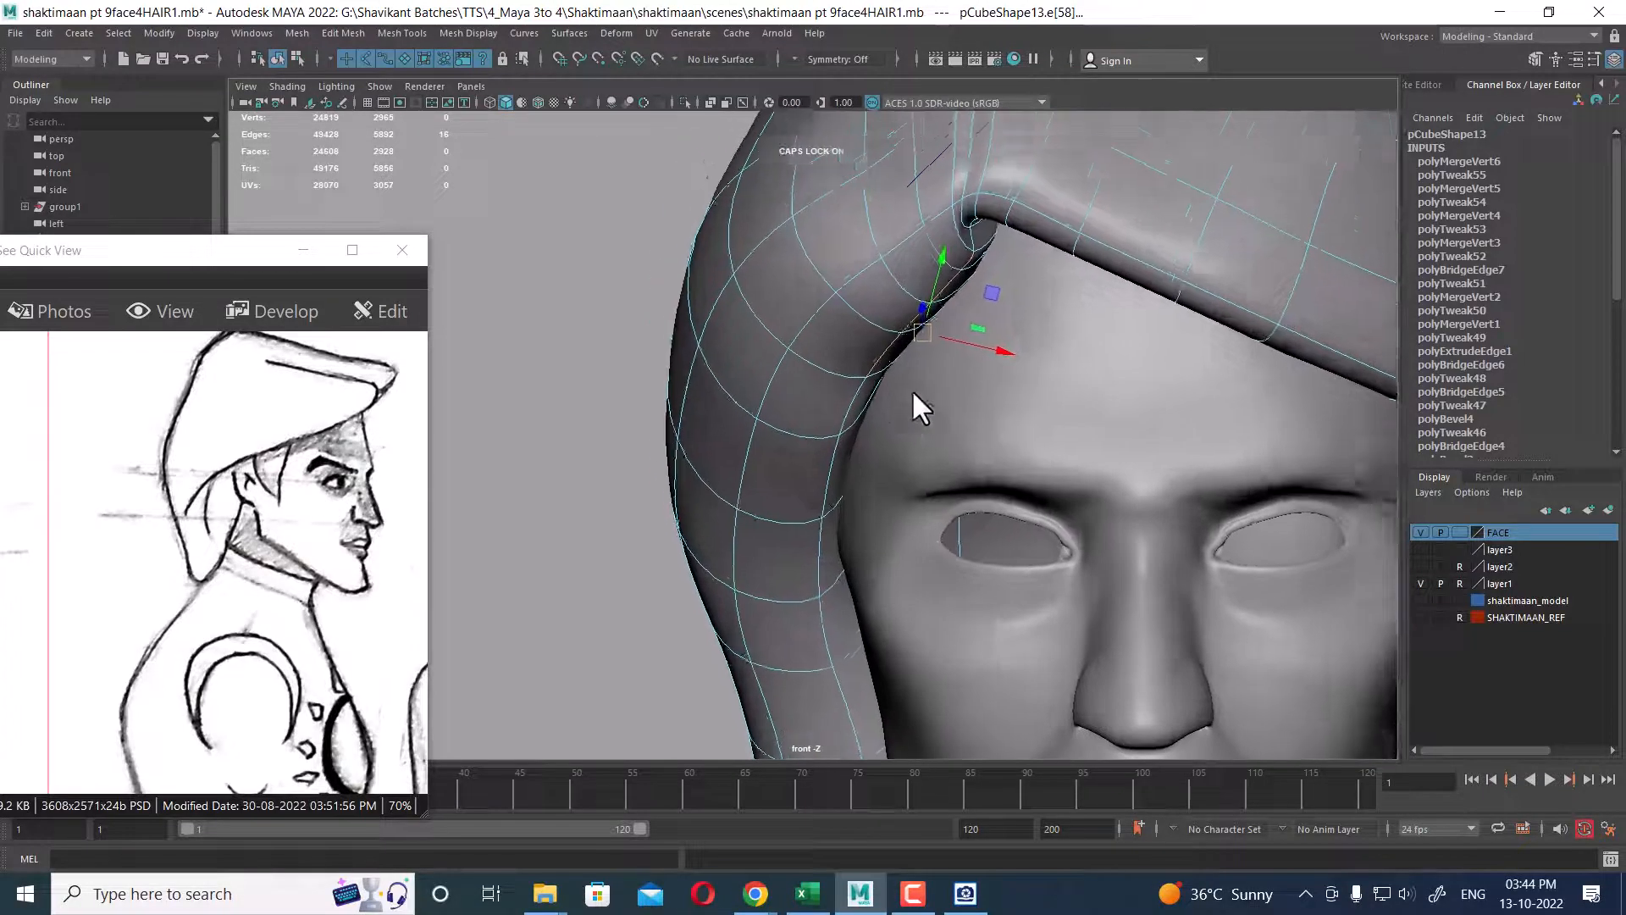
- Switch to vertex editing and reposition the rim vertices at the temple and just below the hair parting
{"action": "key", "text": "F9"}
{"action": "left_click", "coordinate": [872, 375]}
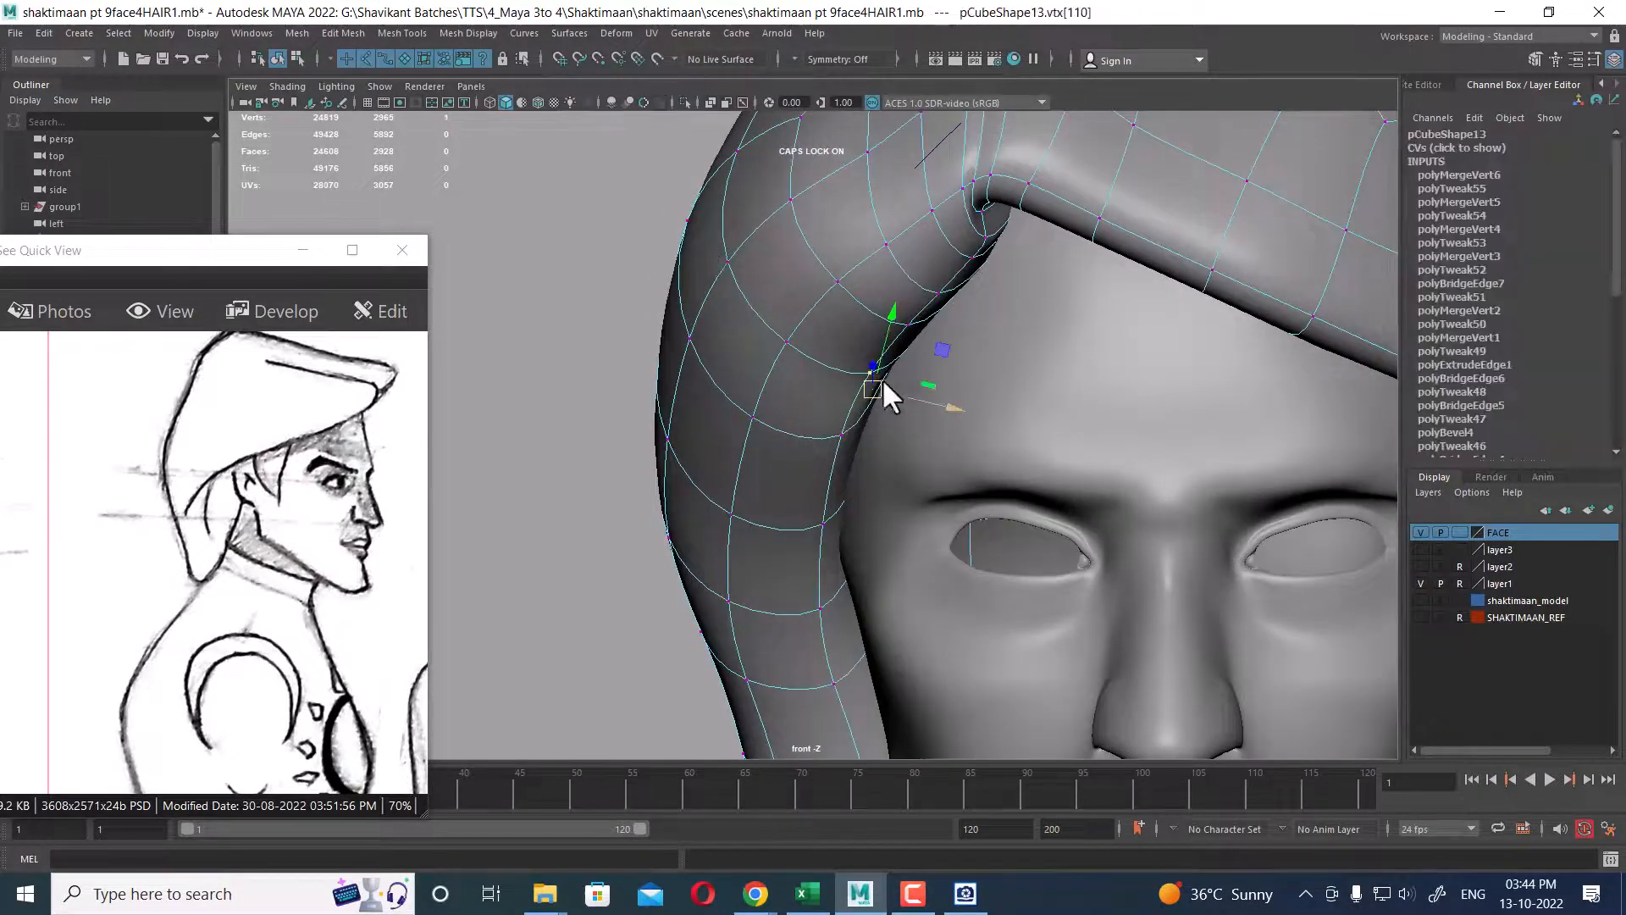
{"action": "left_click_drag", "start_coordinate": [873, 378], "coordinate": [957, 410]}
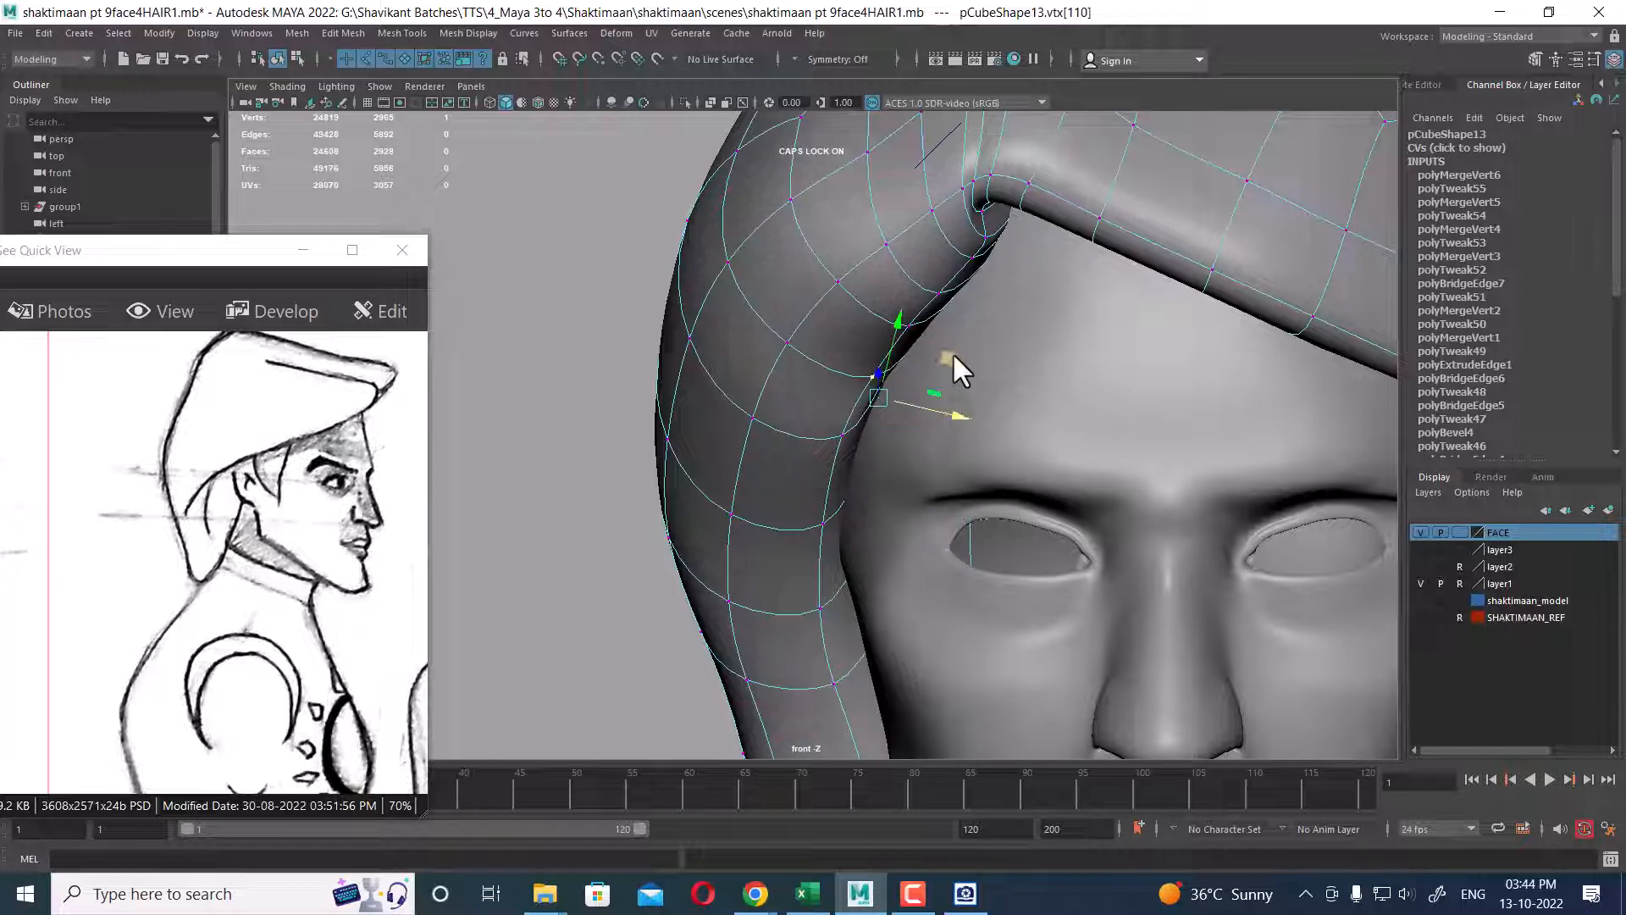
{"action": "left_click", "coordinate": [987, 235]}
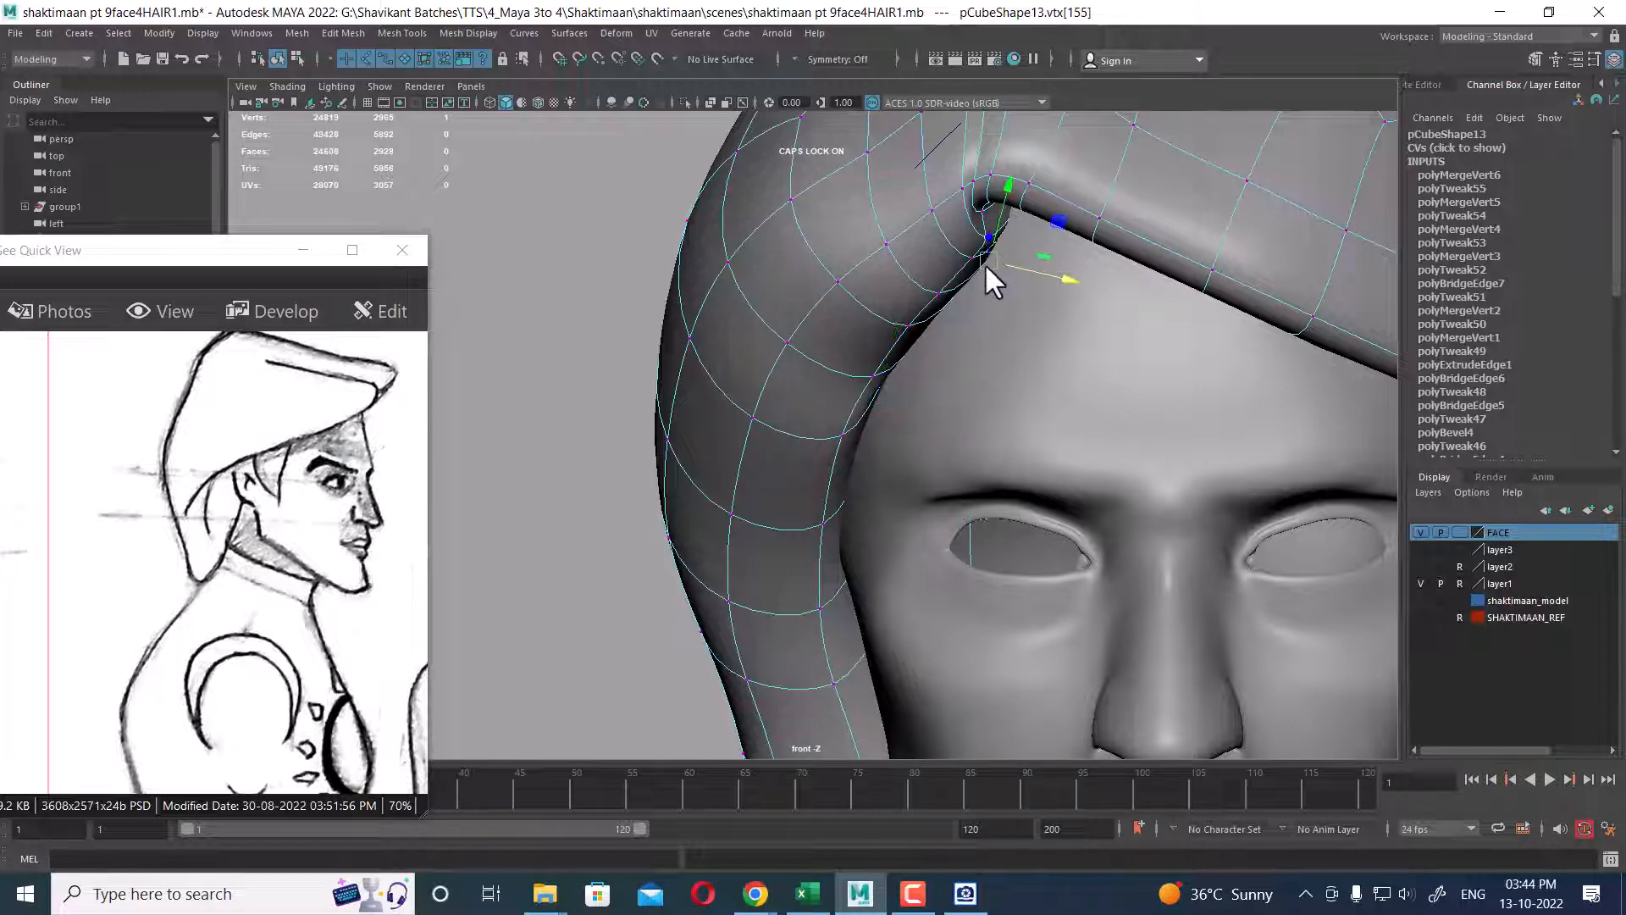
{"action": "left_click_drag", "start_coordinate": [985, 259], "coordinate": [966, 219]}
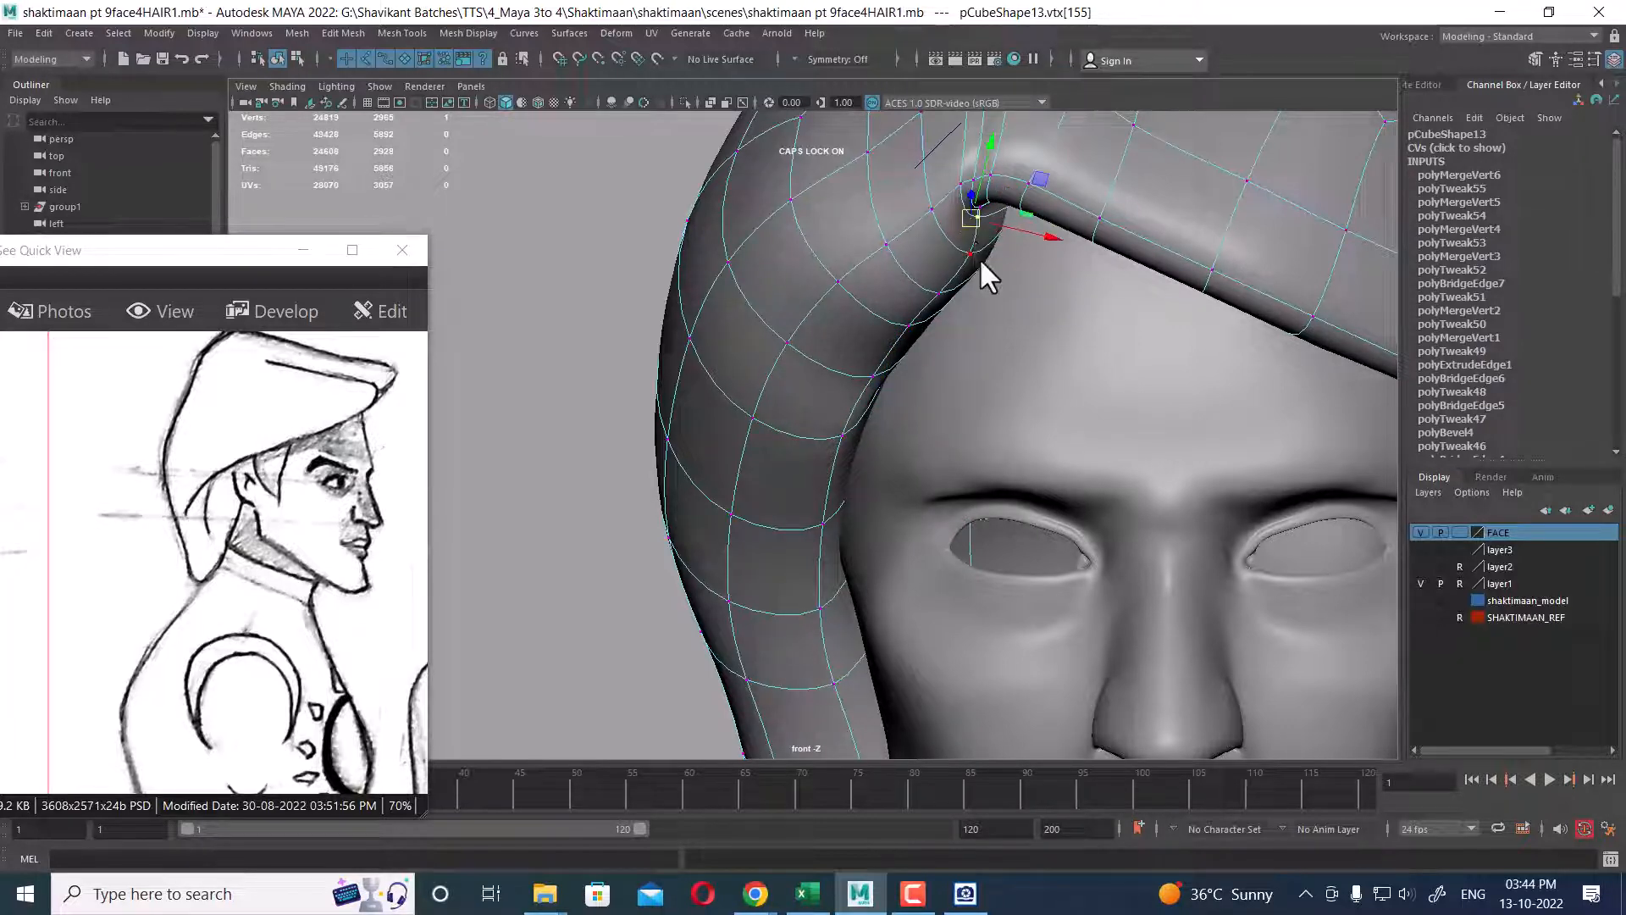
- Reposition the inner rim vertices one after another from just below the hair parting down to the temple in the front view
{"action": "right_click_drag", "start_coordinate": [979, 257], "coordinate": [1010, 306], "text": "alt"}
{"action": "middle_click_drag", "start_coordinate": [1010, 307], "coordinate": [918, 430], "text": "alt"}
{"action": "right_click_drag", "start_coordinate": [918, 431], "coordinate": [955, 496], "text": "alt"}
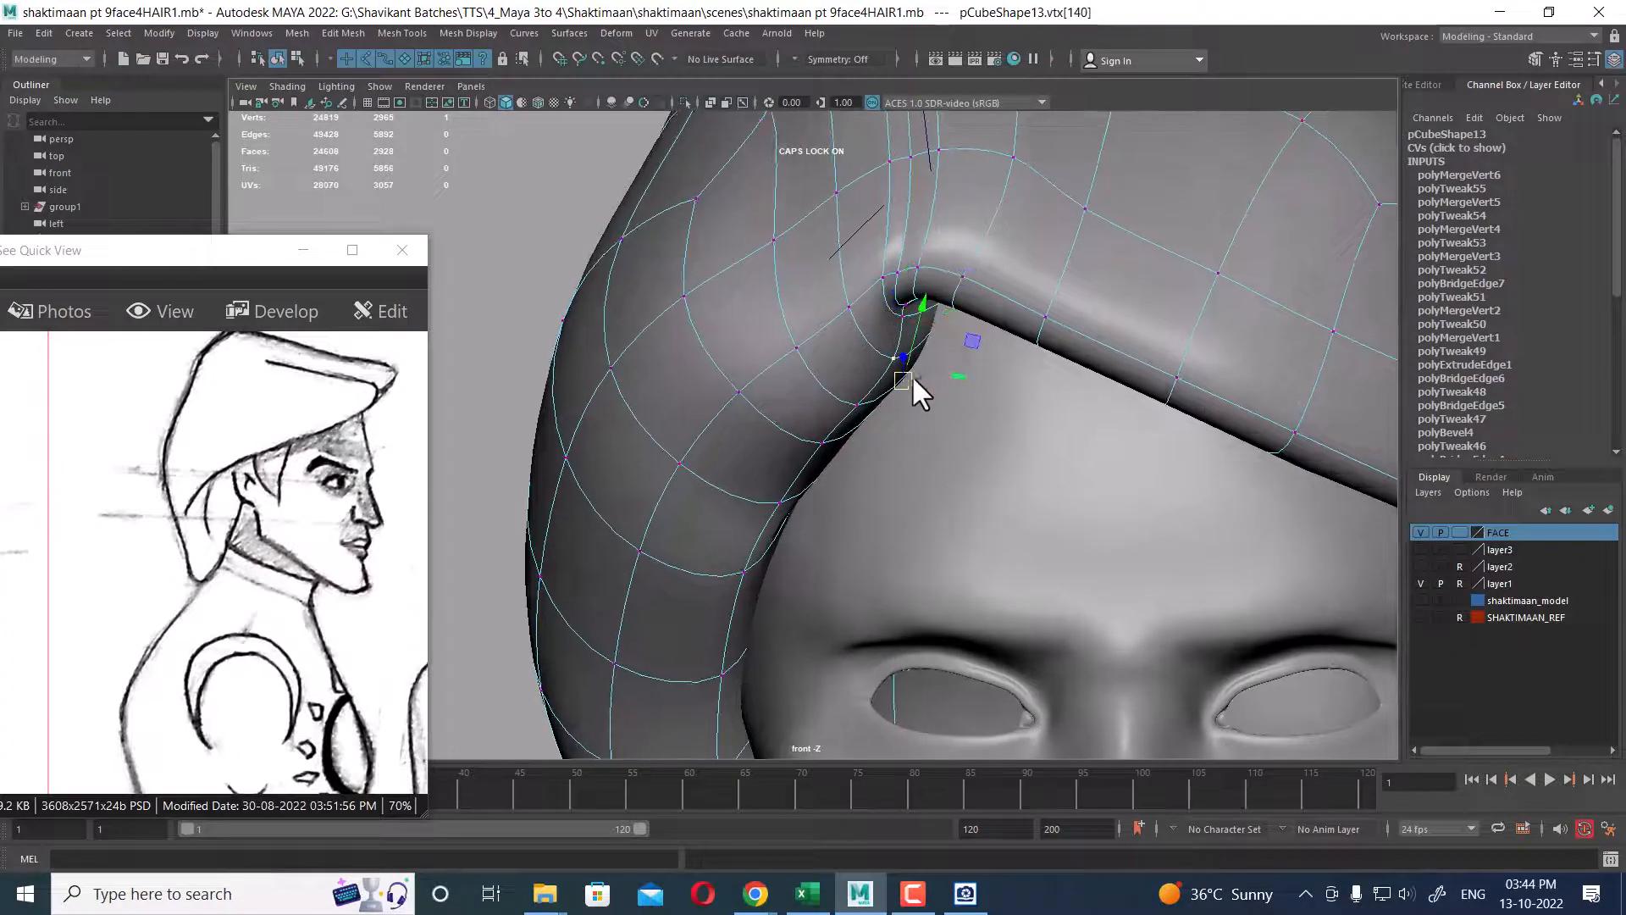
{"action": "left_click", "coordinate": [897, 357]}
{"action": "left_click", "coordinate": [856, 405]}
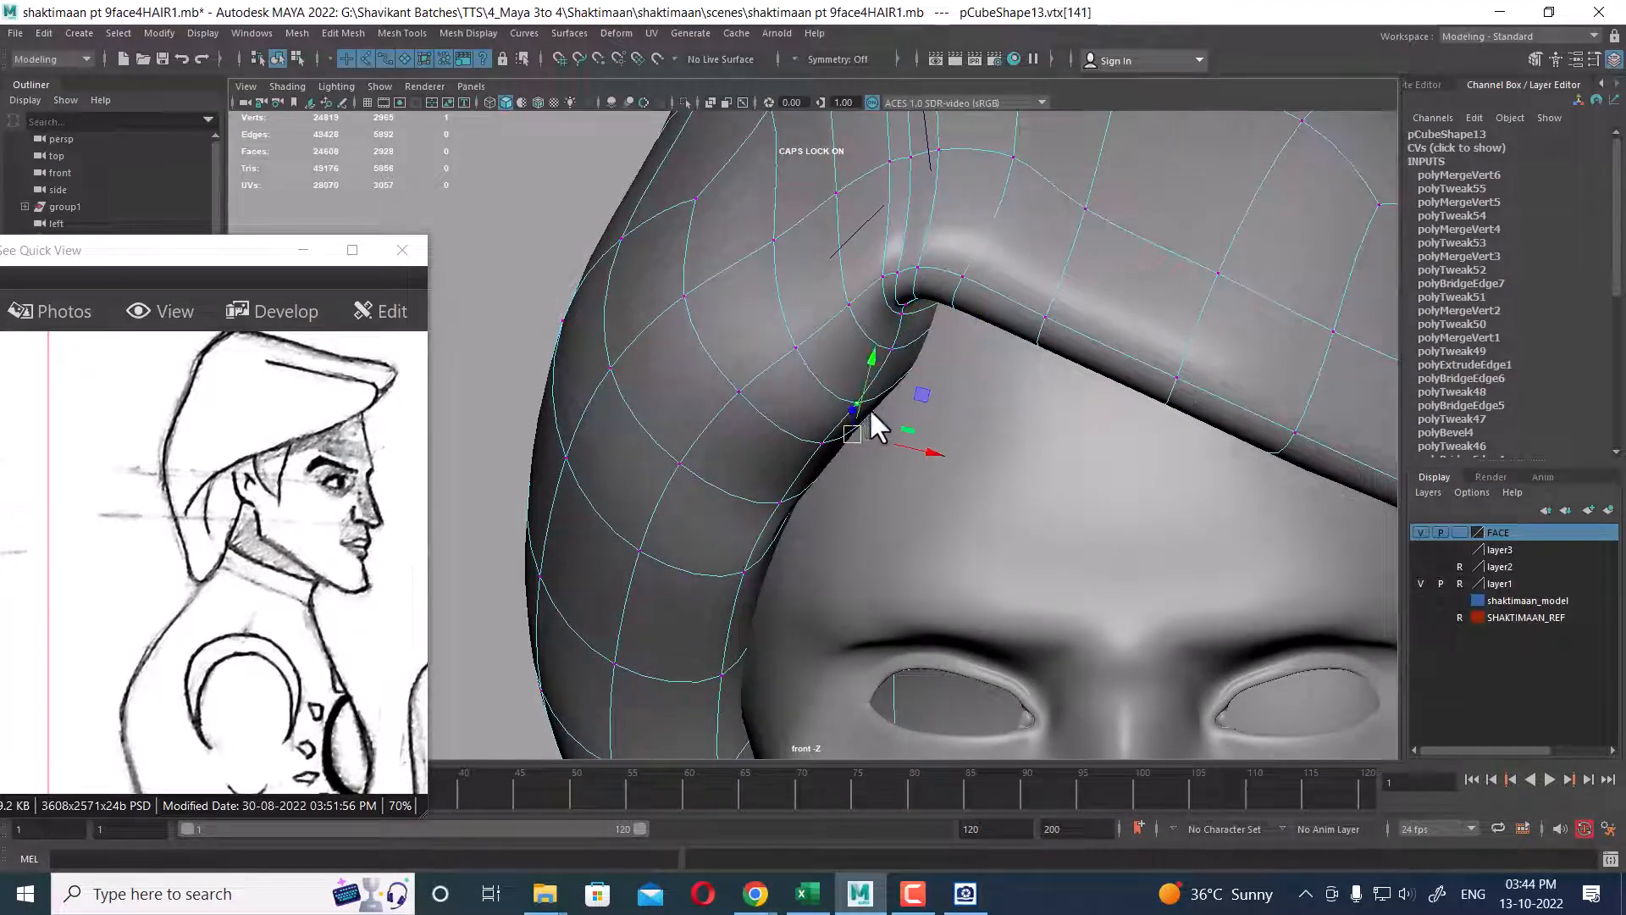
{"action": "left_click", "coordinate": [818, 433]}
{"action": "left_click", "coordinate": [775, 507]}
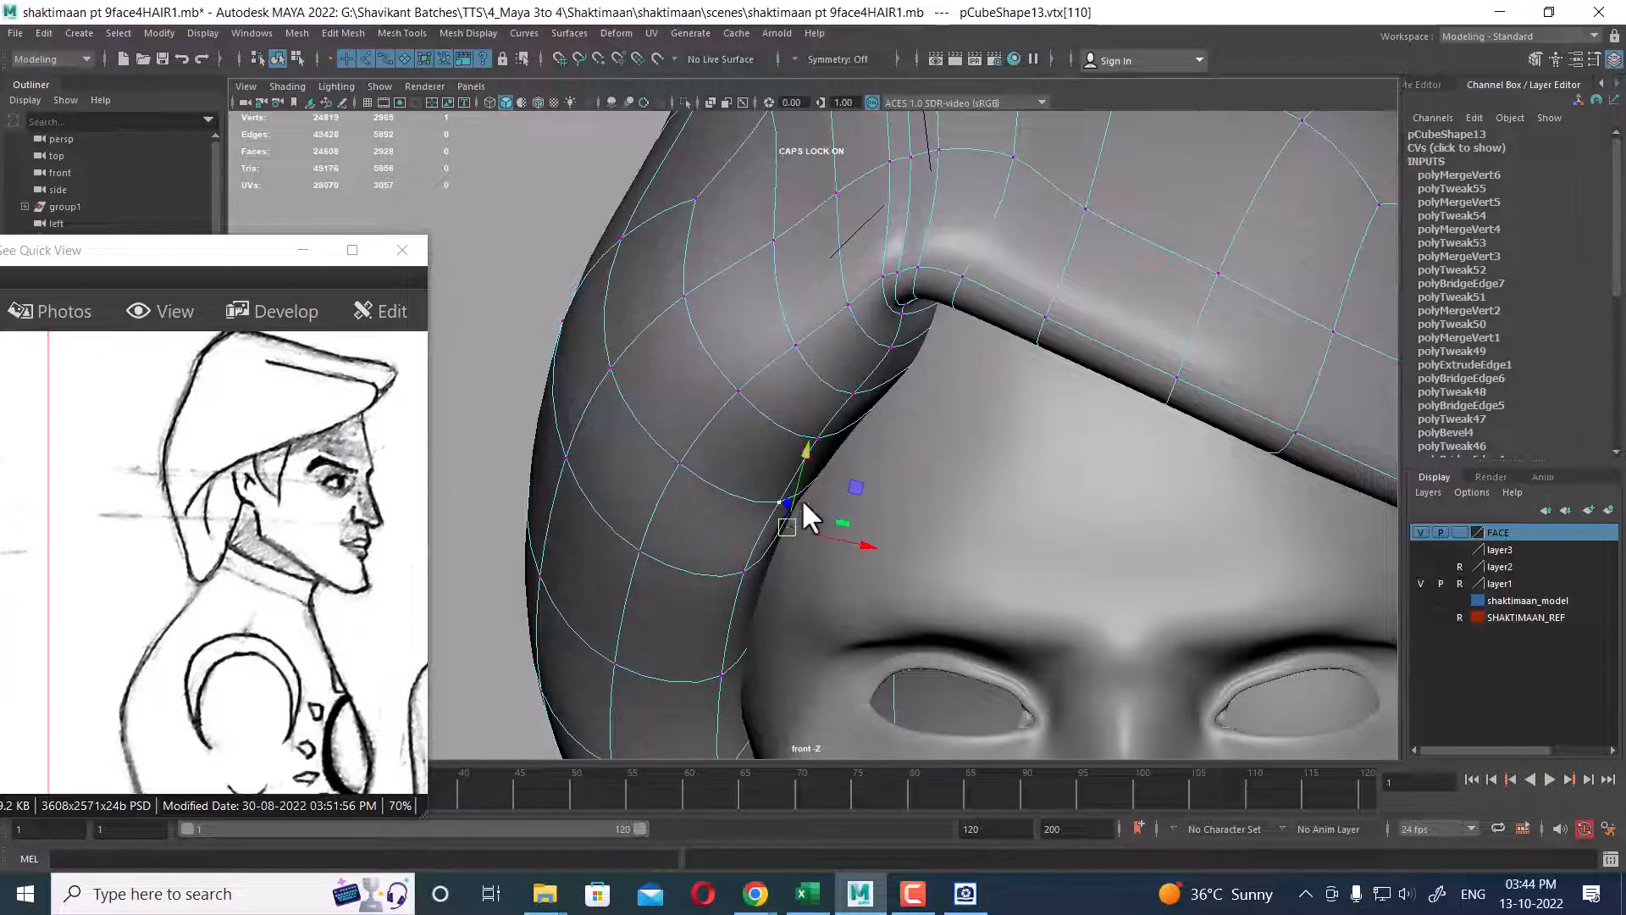
{"action": "left_click_drag", "start_coordinate": [789, 523], "coordinate": [775, 527]}
- Adjust the side lock's rim vertex at the temple in the perspective view so it sits against the head
{"action": "left_click", "coordinate": [817, 436]}
{"action": "key", "text": "space"}
{"action": "left_click_drag", "start_coordinate": [875, 464], "coordinate": [821, 420]}
{"action": "left_click_drag", "start_coordinate": [842, 344], "coordinate": [815, 388], "text": "alt"}
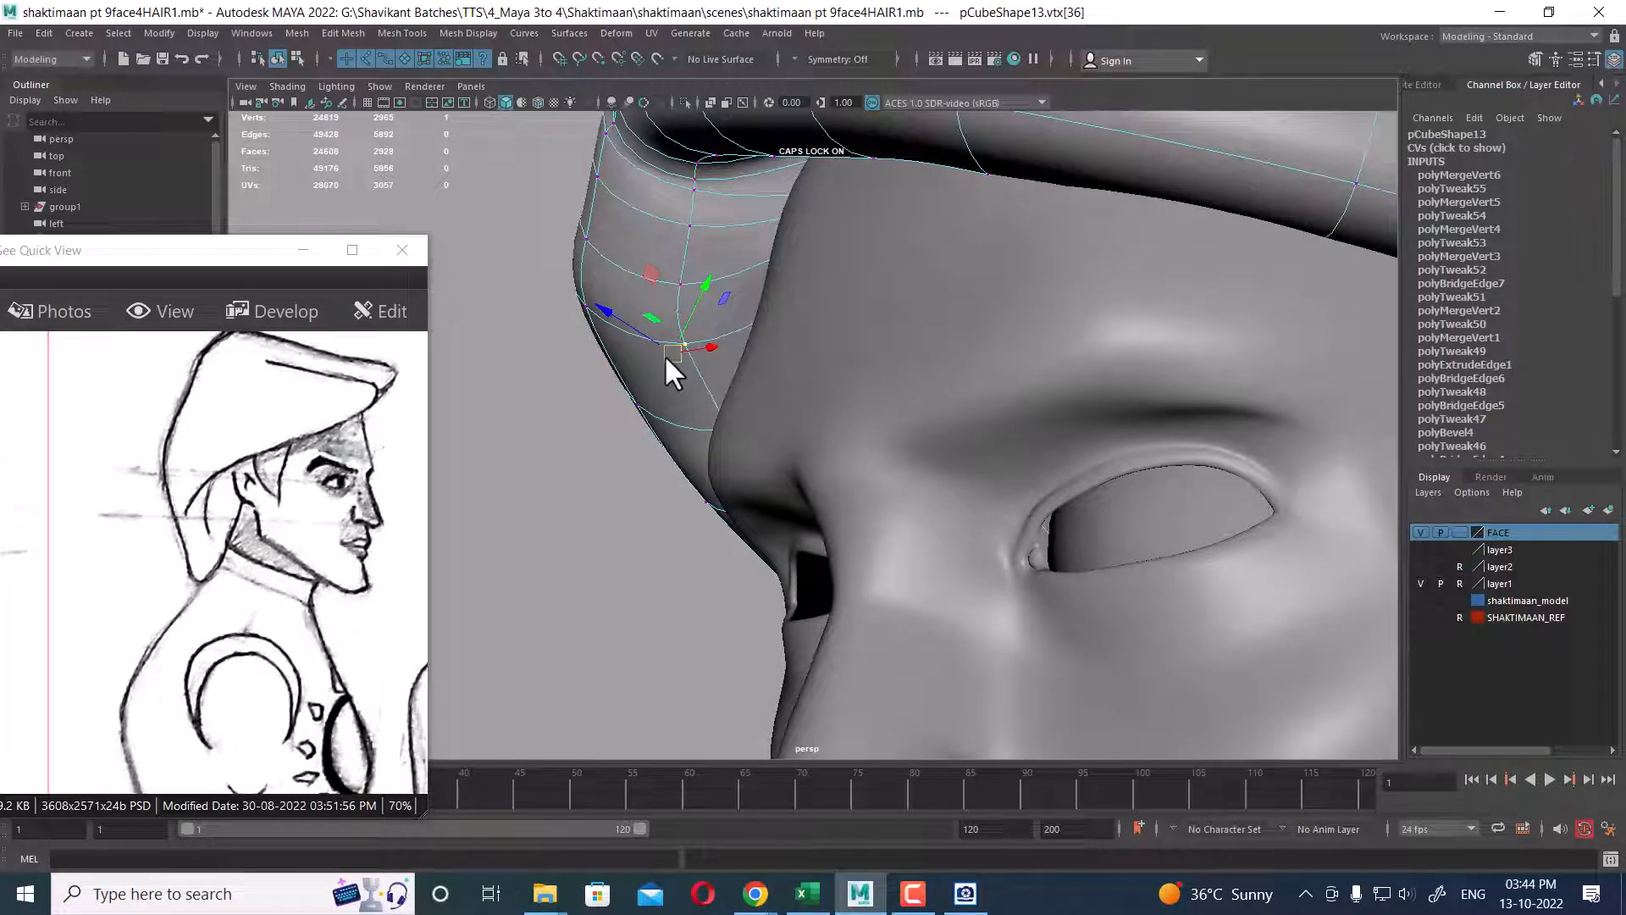
{"action": "left_click_drag", "start_coordinate": [664, 354], "coordinate": [652, 360]}
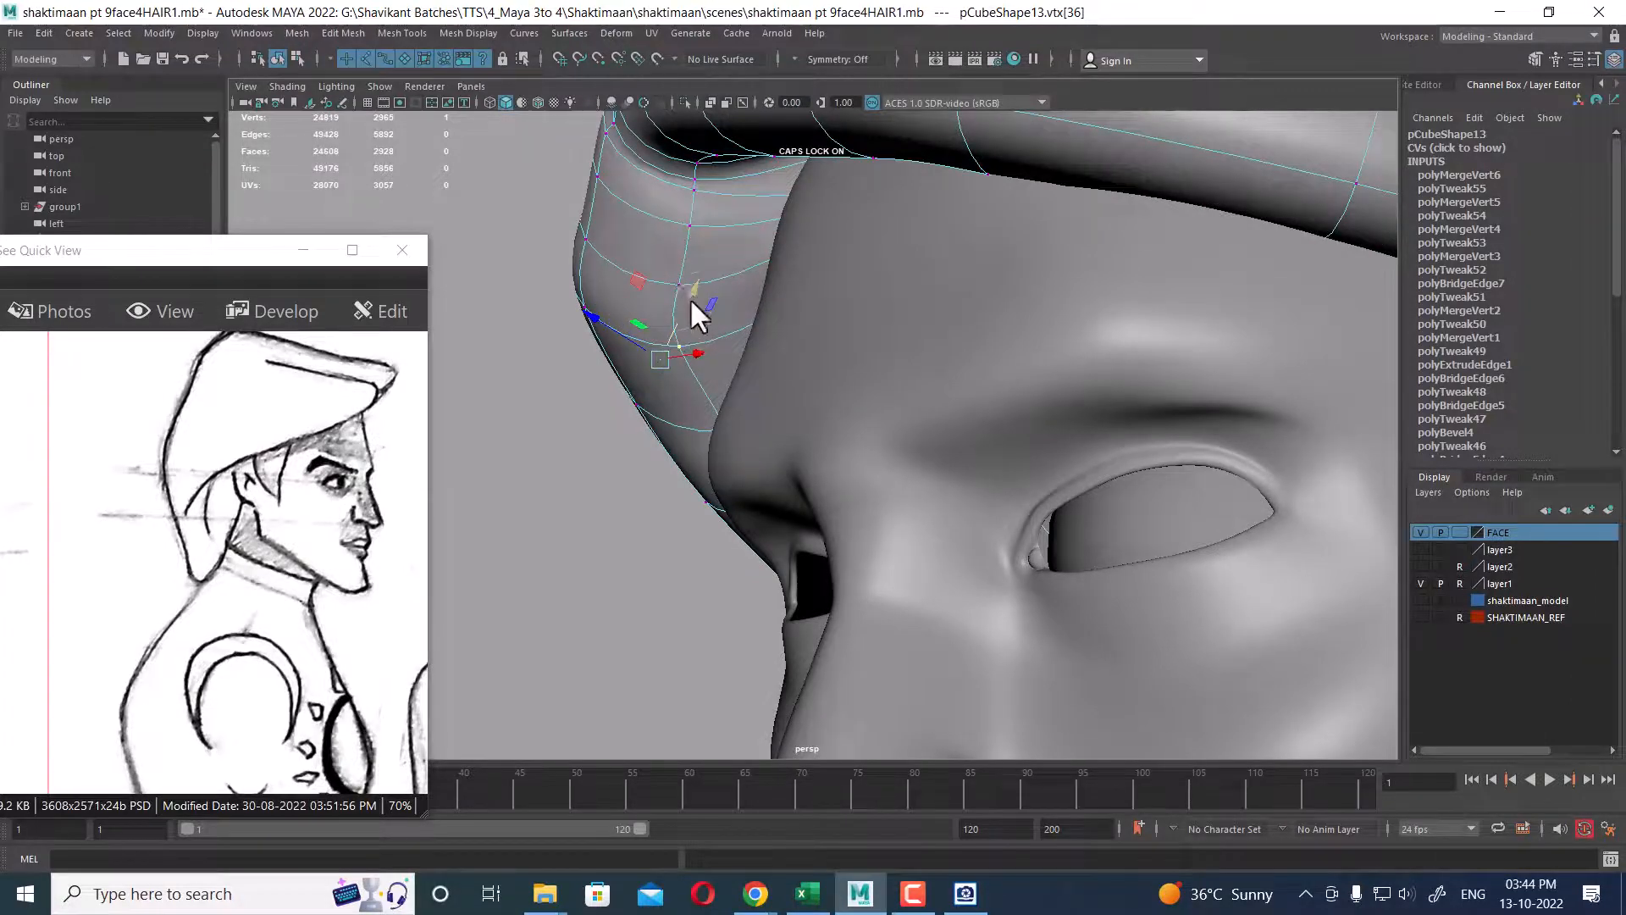
{"action": "left_click_drag", "start_coordinate": [689, 298], "coordinate": [947, 483], "text": "alt"}
{"action": "left_click", "coordinate": [651, 330]}
{"action": "scroll", "coordinate": [950, 474], "scroll_direction": "up", "scroll_amount": 3}
- Switch to edge editing and select the run of edges along the hair parting from the forehead to the crown
{"action": "right_click_drag", "start_coordinate": [970, 426], "coordinate": [971, 373]}
{"action": "left_click_drag", "start_coordinate": [988, 446], "coordinate": [1019, 424], "text": "alt"}
{"action": "left_click", "coordinate": [999, 559]}
{"action": "scroll", "coordinate": [1013, 542], "scroll_direction": "up", "scroll_amount": 2}
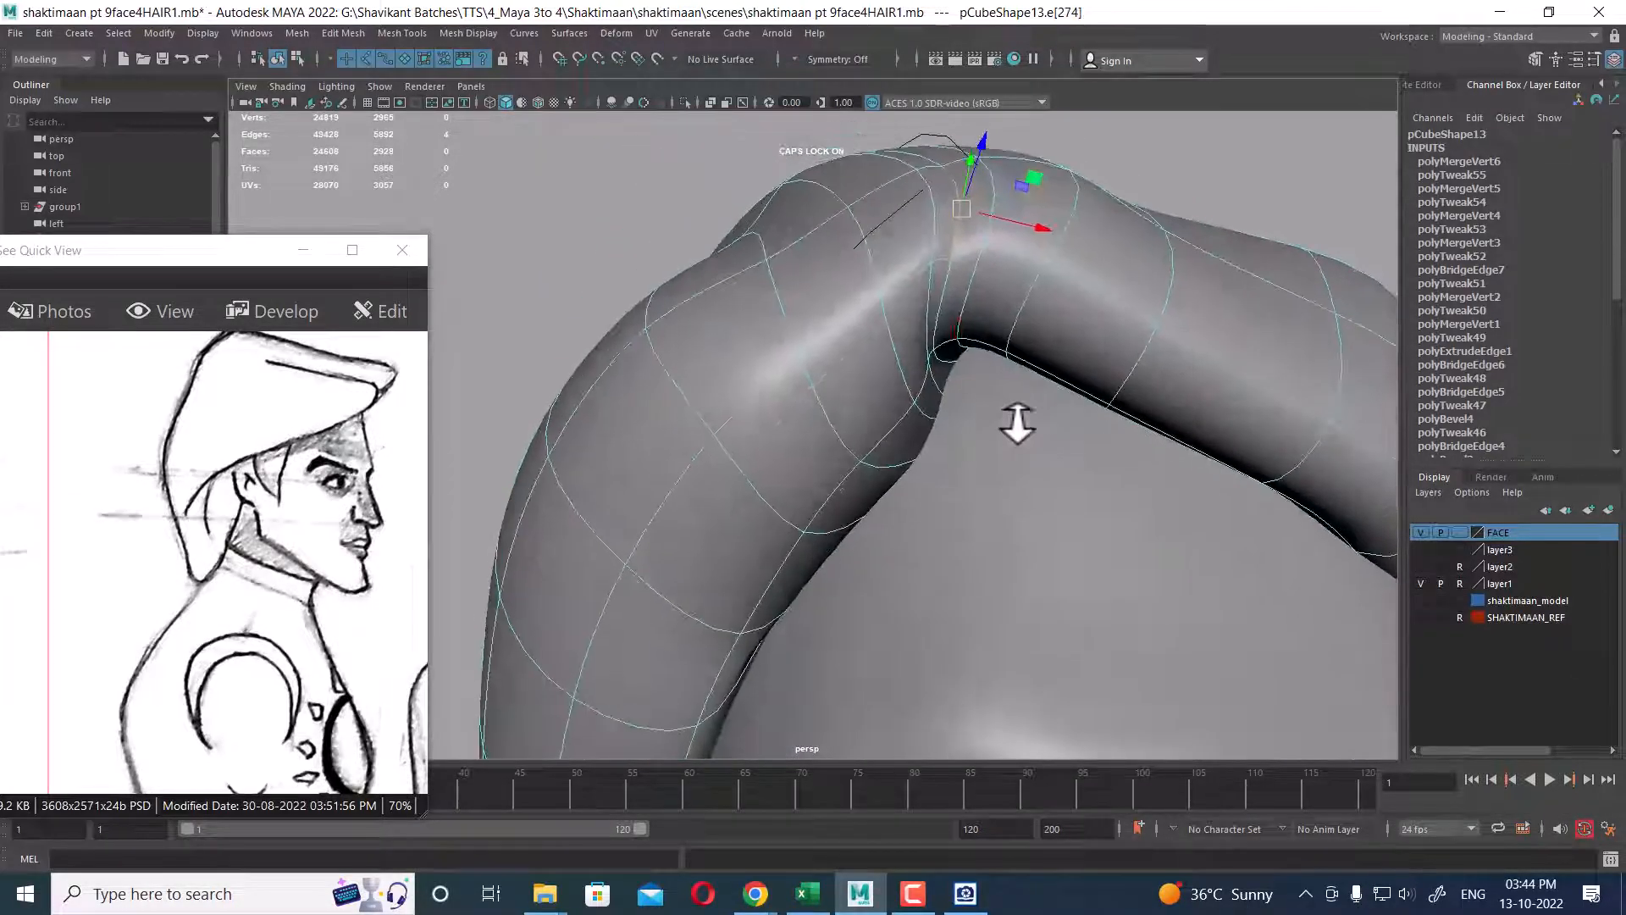
{"action": "left_click", "coordinate": [949, 277], "text": "shift"}
{"action": "left_click_drag", "start_coordinate": [954, 288], "coordinate": [1160, 633], "text": "alt"}
{"action": "left_click_drag", "start_coordinate": [1099, 567], "coordinate": [935, 419], "text": "alt"}
{"action": "left_click", "coordinate": [861, 349]}
{"action": "left_click_drag", "start_coordinate": [861, 349], "coordinate": [963, 430], "text": "alt"}
{"action": "left_click", "coordinate": [826, 349], "text": "shift"}
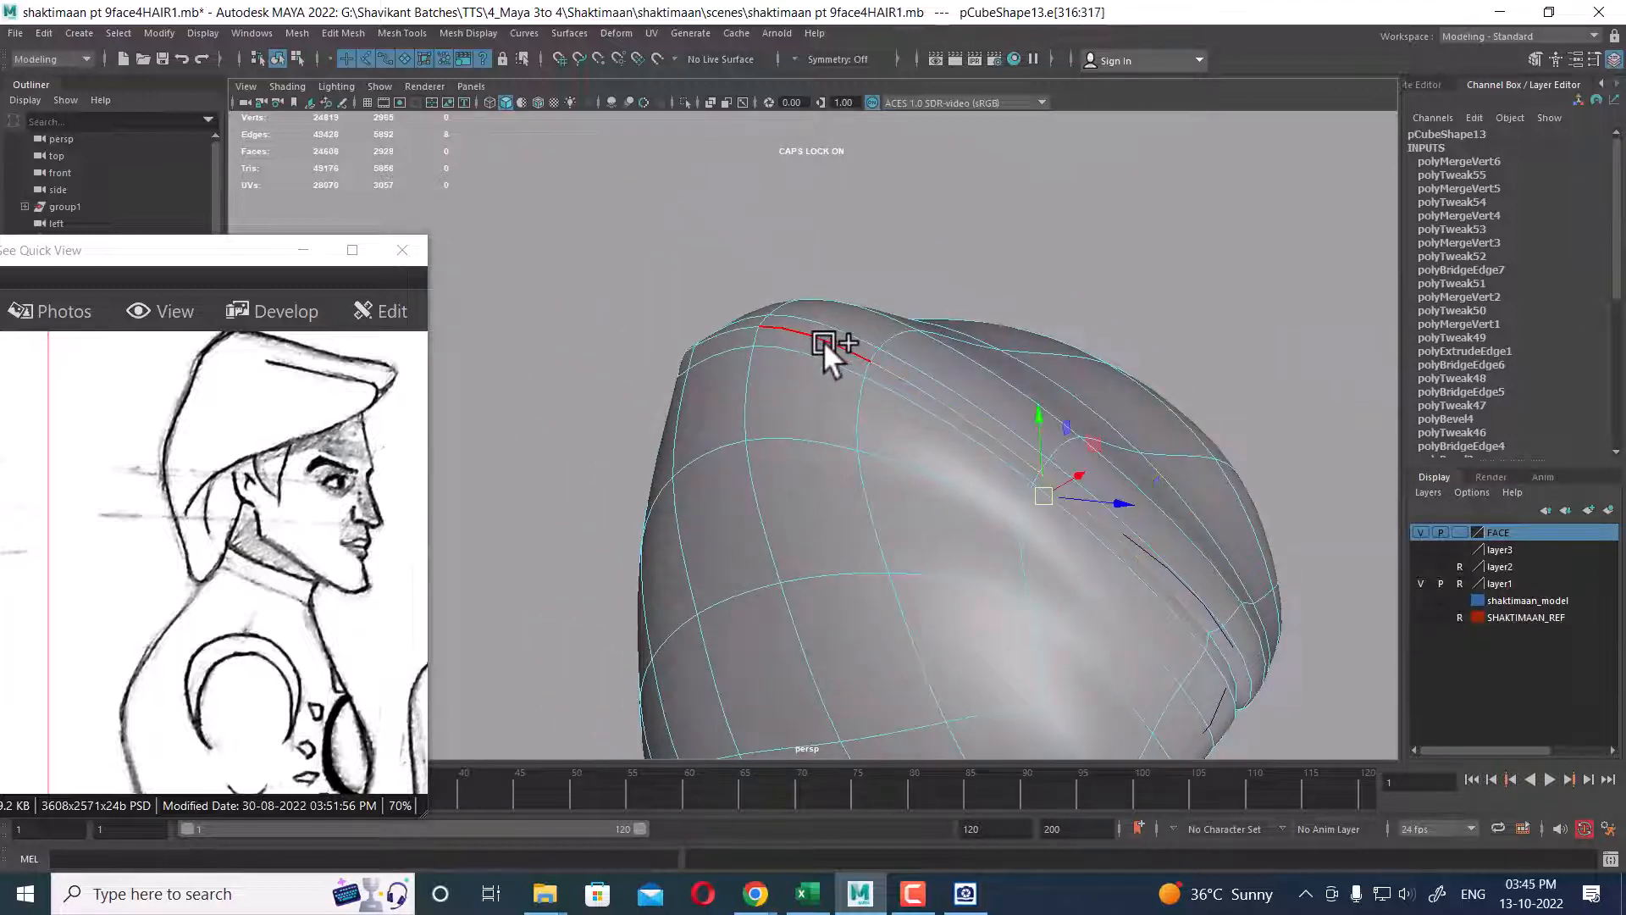
{"action": "left_click_drag", "start_coordinate": [813, 378], "coordinate": [1008, 475], "text": "alt"}
{"action": "left_click", "coordinate": [977, 449], "text": "shift"}
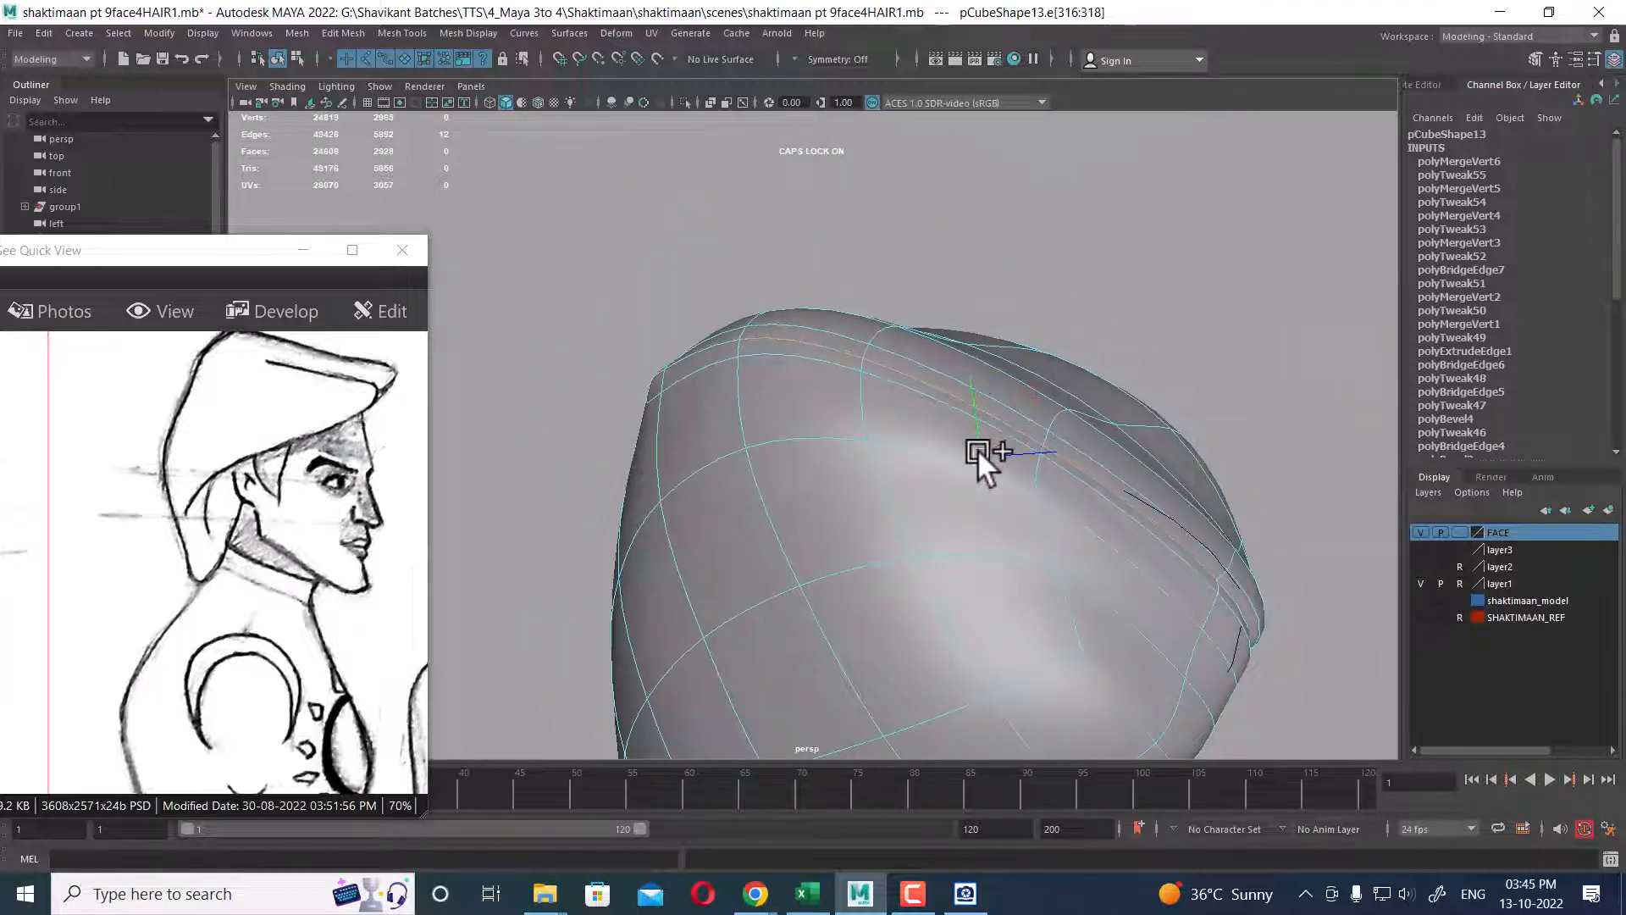
- Select the edge row on top of the fringe beside the parting and check the hair shape from the front
{"action": "left_click_drag", "start_coordinate": [970, 538], "coordinate": [810, 393], "text": "alt"}
{"action": "left_click", "coordinate": [947, 373]}
{"action": "middle_click_drag", "start_coordinate": [864, 437], "coordinate": [912, 454], "text": "alt"}
{"action": "left_click_drag", "start_coordinate": [912, 454], "coordinate": [896, 375], "text": "alt"}
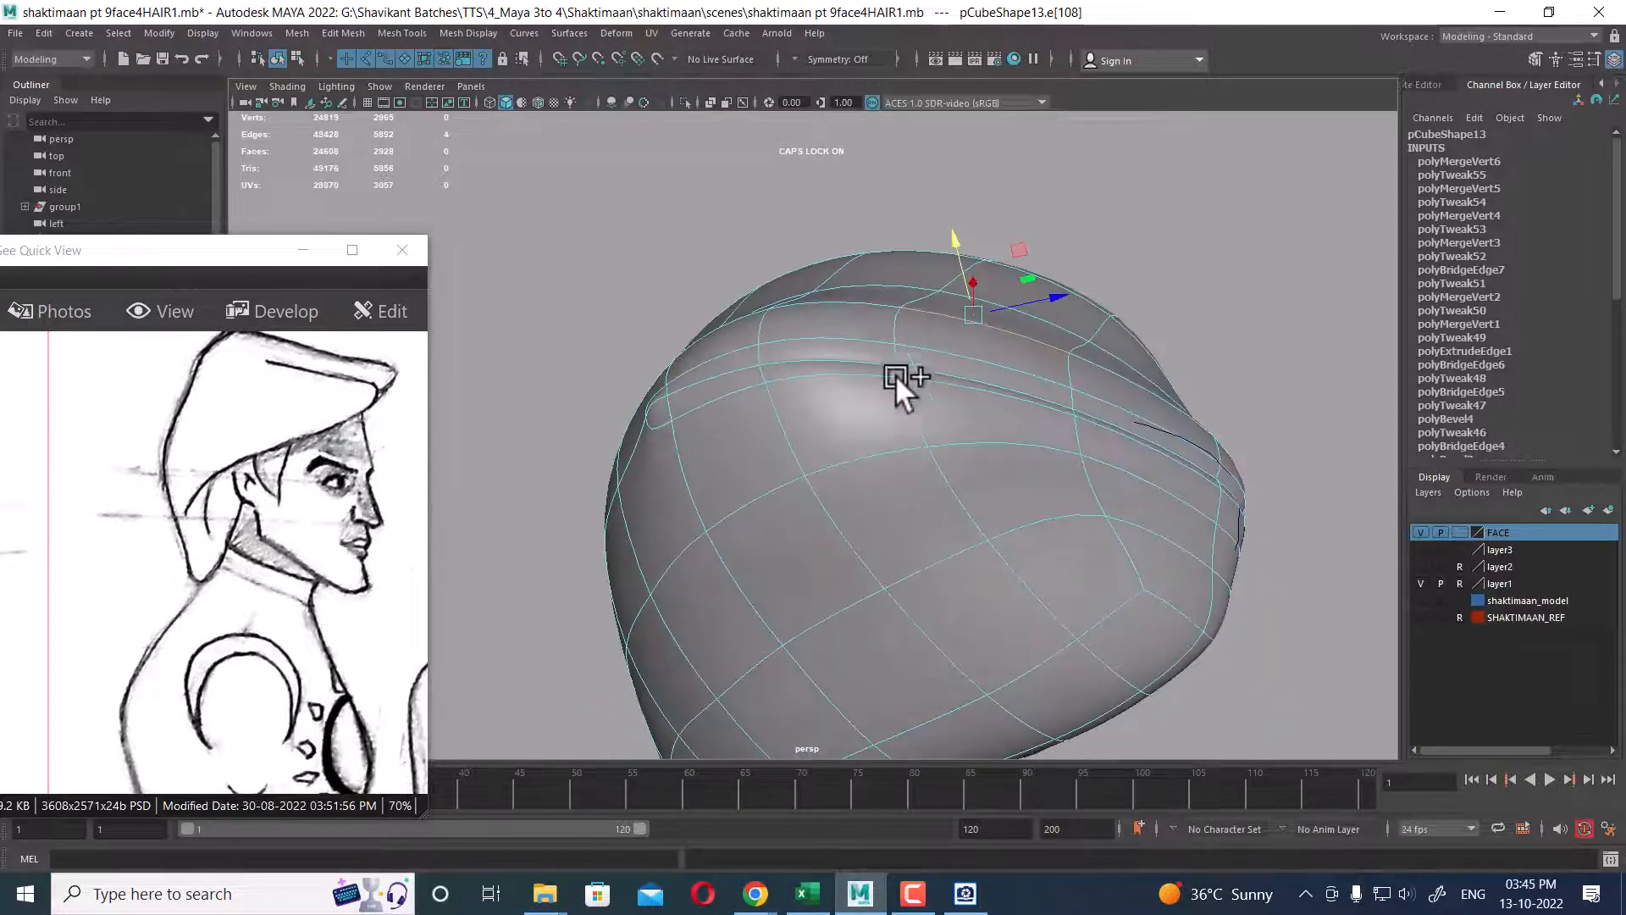
{"action": "left_click", "coordinate": [840, 301], "text": "shift"}
{"action": "left_click_drag", "start_coordinate": [840, 301], "coordinate": [971, 486], "text": "alt"}
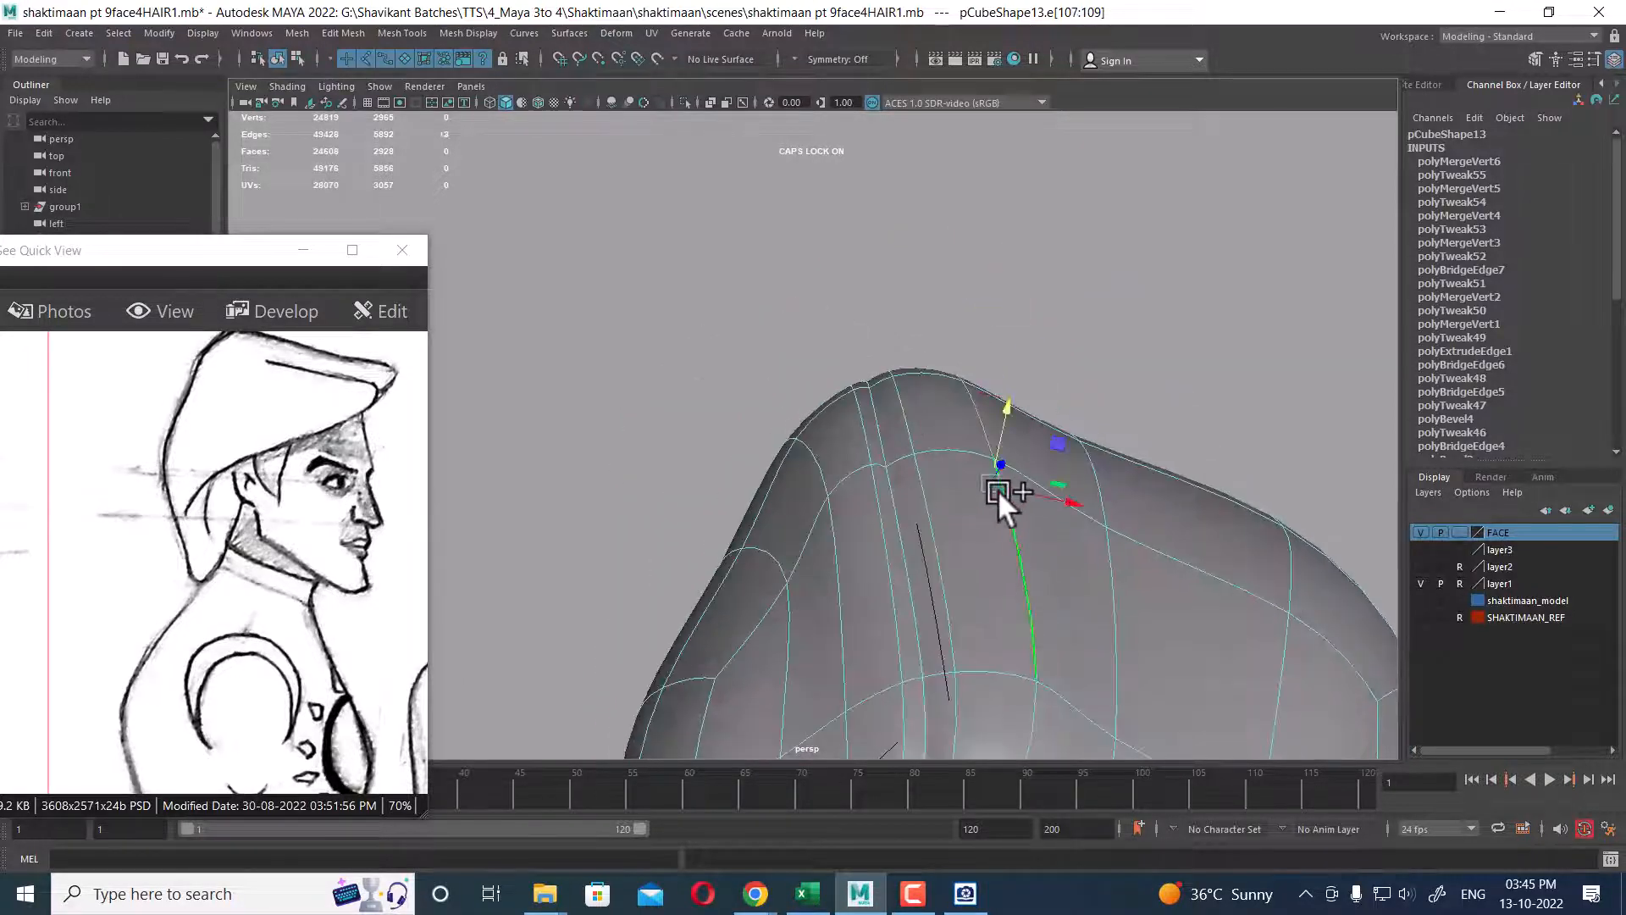
{"action": "left_click", "coordinate": [997, 470], "text": "shift"}
{"action": "right_click_drag", "start_coordinate": [996, 465], "coordinate": [927, 379], "text": "alt"}
{"action": "left_click_drag", "start_coordinate": [927, 380], "coordinate": [954, 496], "text": "alt"}
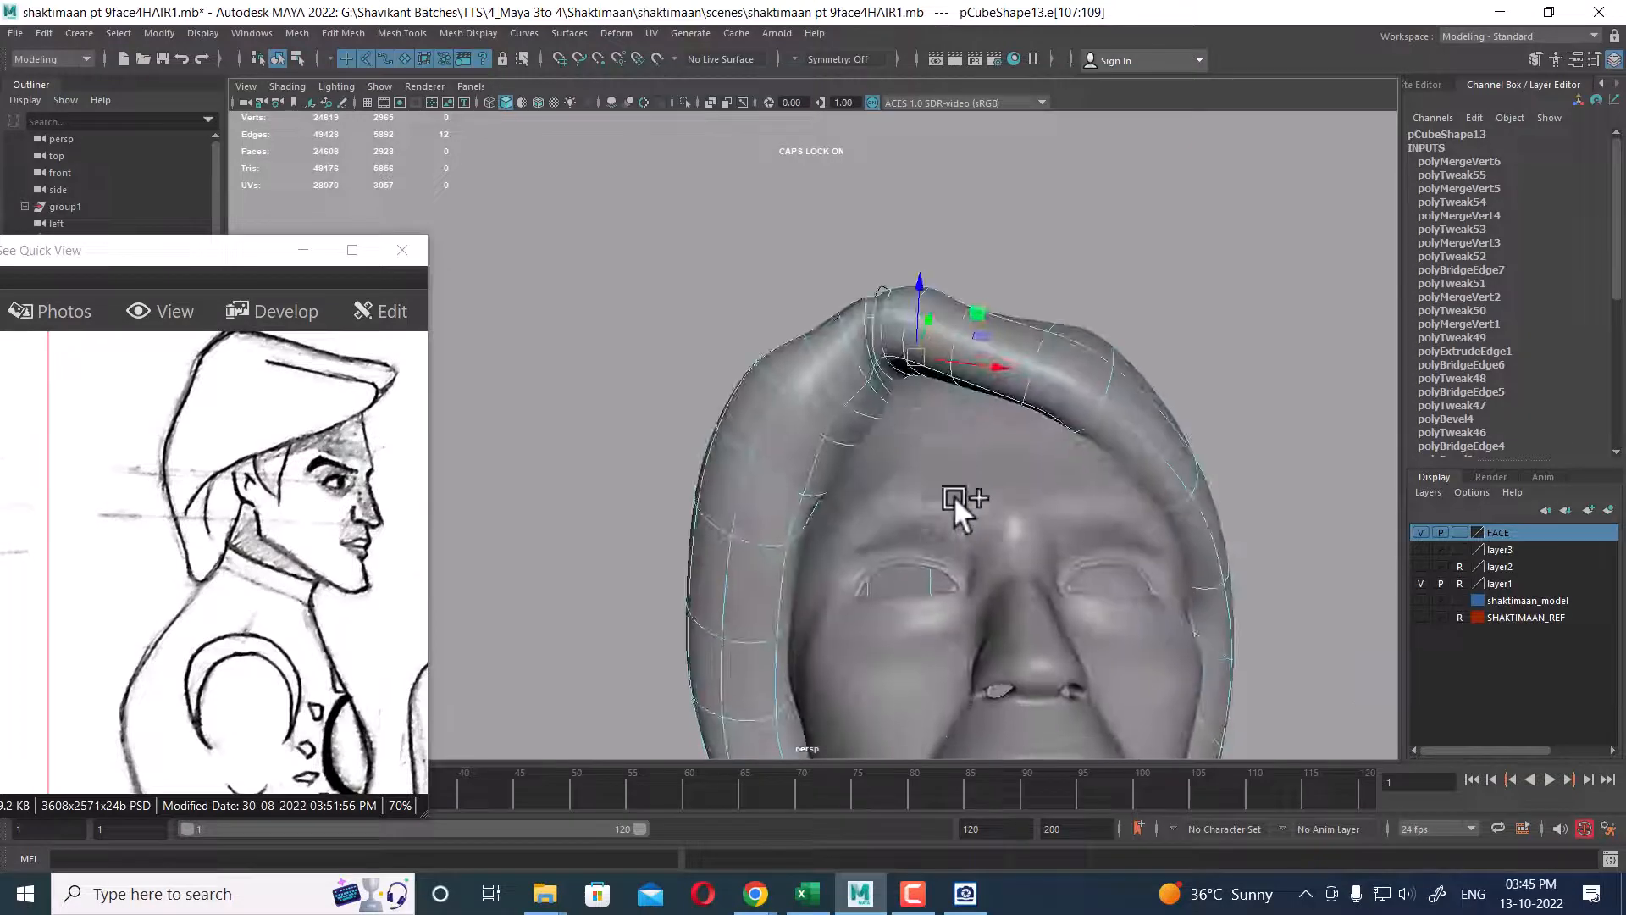
{"action": "right_click_drag", "start_coordinate": [954, 495], "coordinate": [919, 483], "text": "alt"}
{"action": "left_click_drag", "start_coordinate": [919, 483], "coordinate": [932, 514], "text": "alt"}
{"action": "middle_click_drag", "start_coordinate": [932, 513], "coordinate": [958, 418], "text": "alt"}
{"action": "mouse_move", "coordinate": [958, 418]}
{"action": "left_mouse_down", "text": "alt"}
{"action": "mouse_move", "coordinate": [897, 394]}
{"action": "mouse_move", "coordinate": [949, 408]}
{"action": "left_mouse_up", "text": "alt"}
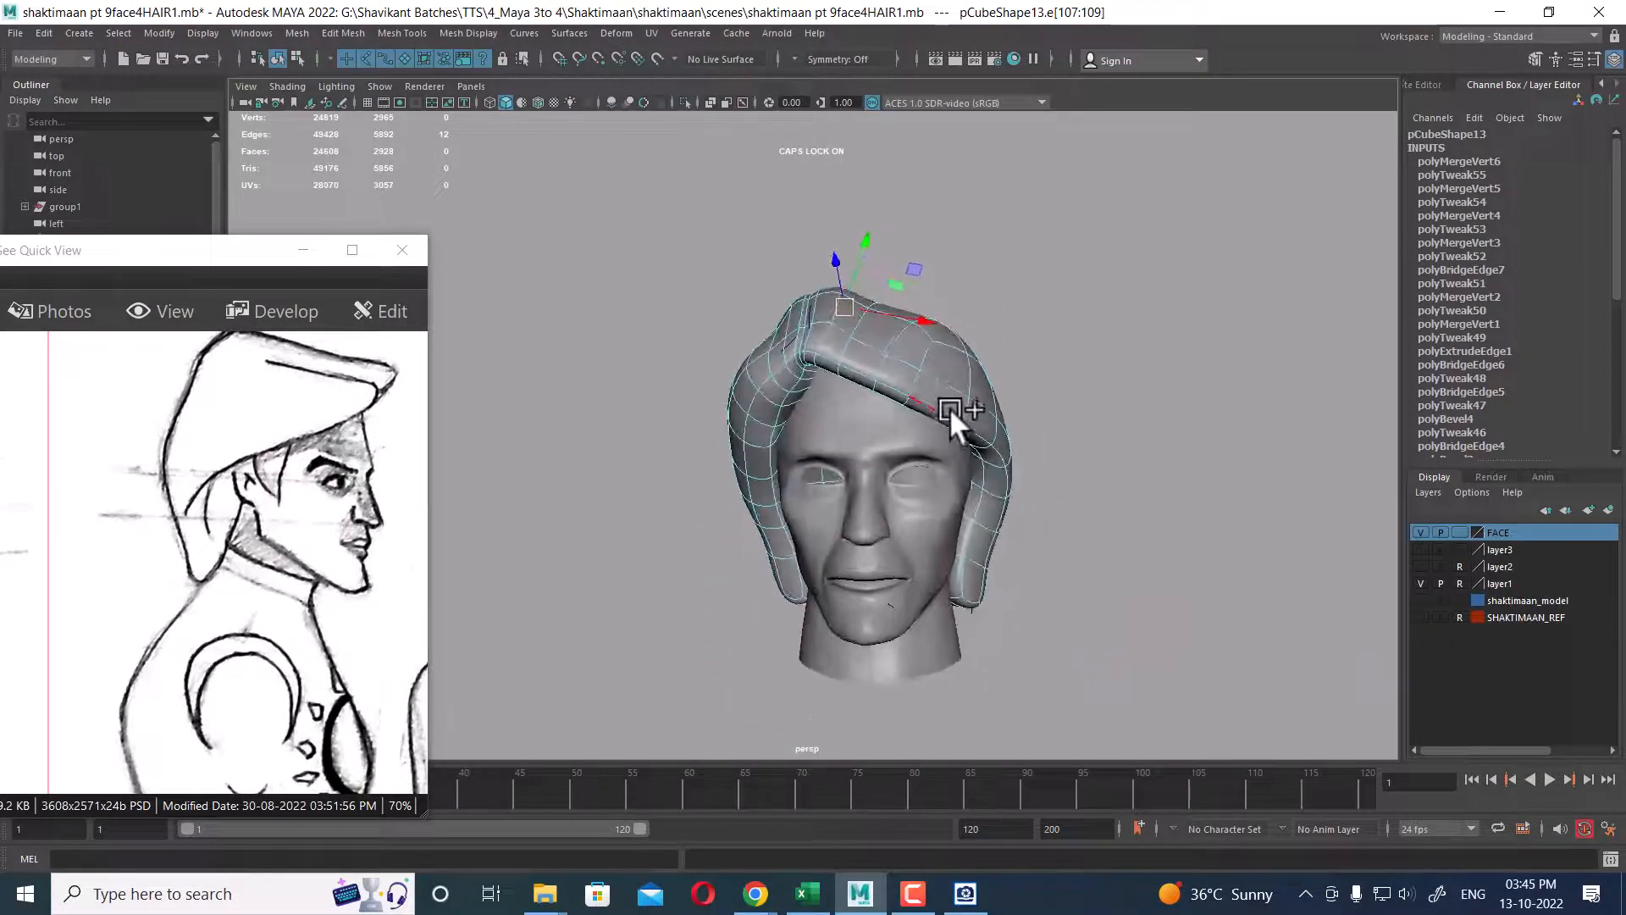
- Select an edge at the fringe's front and show the textured SHAKTIMAAN_REF layer in the side view
{"action": "left_click_drag", "start_coordinate": [852, 442], "coordinate": [974, 428], "text": "alt"}
{"action": "left_click", "coordinate": [959, 462]}
{"action": "left_click_drag", "start_coordinate": [1139, 428], "coordinate": [1216, 424]}
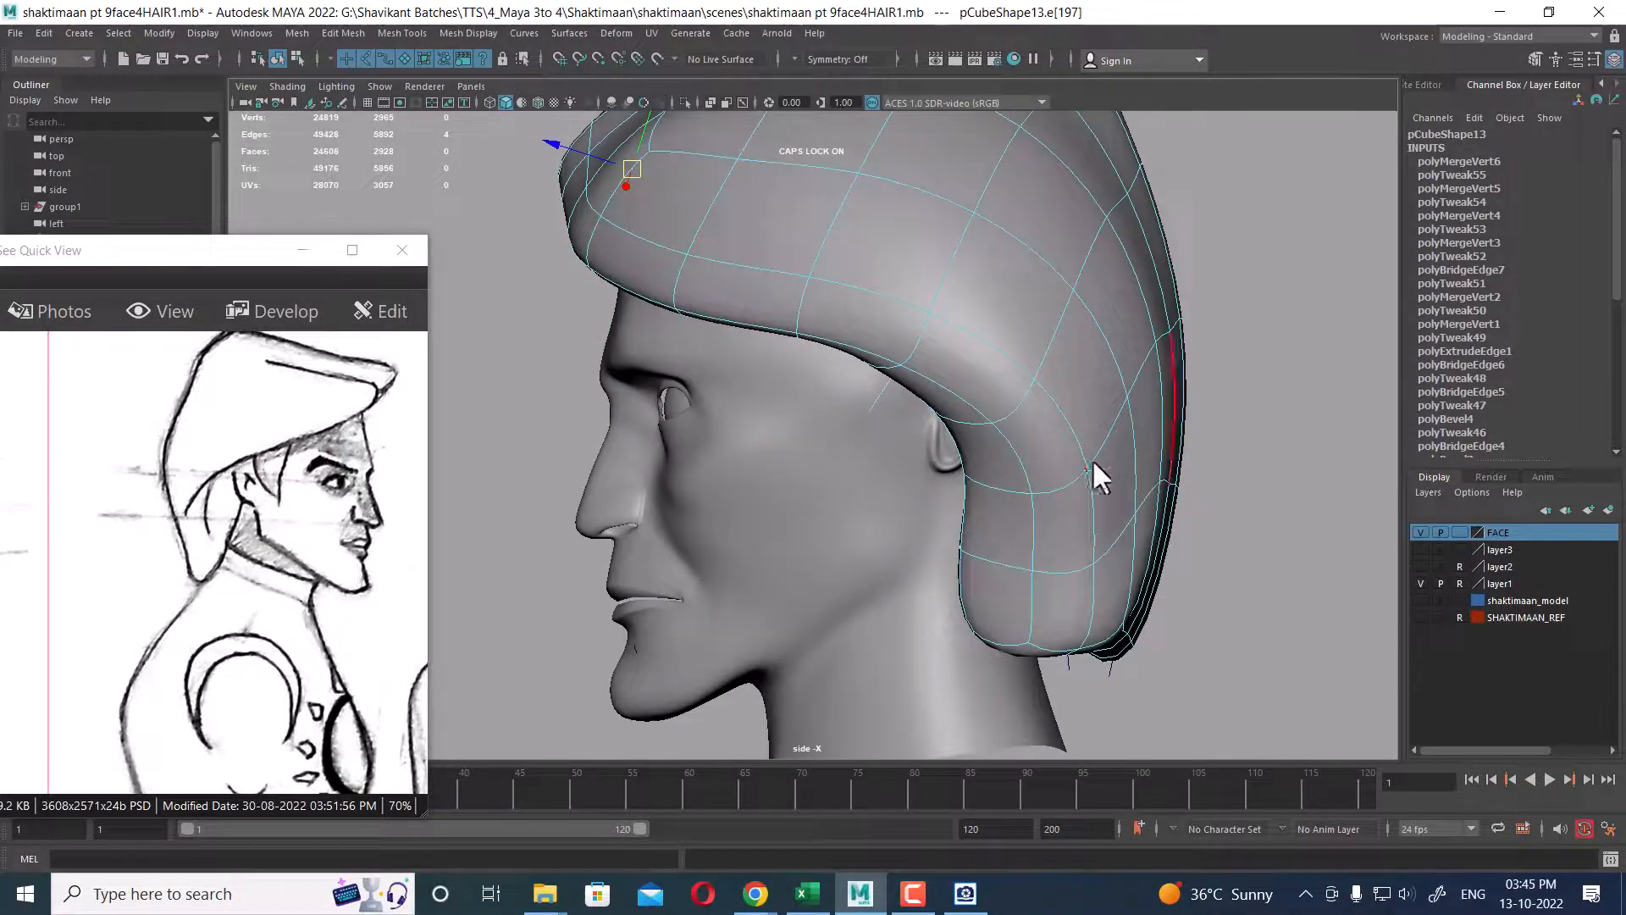
{"action": "left_click", "coordinate": [1417, 617]}
{"action": "middle_click_drag", "start_coordinate": [811, 376], "coordinate": [910, 625], "text": "alt"}
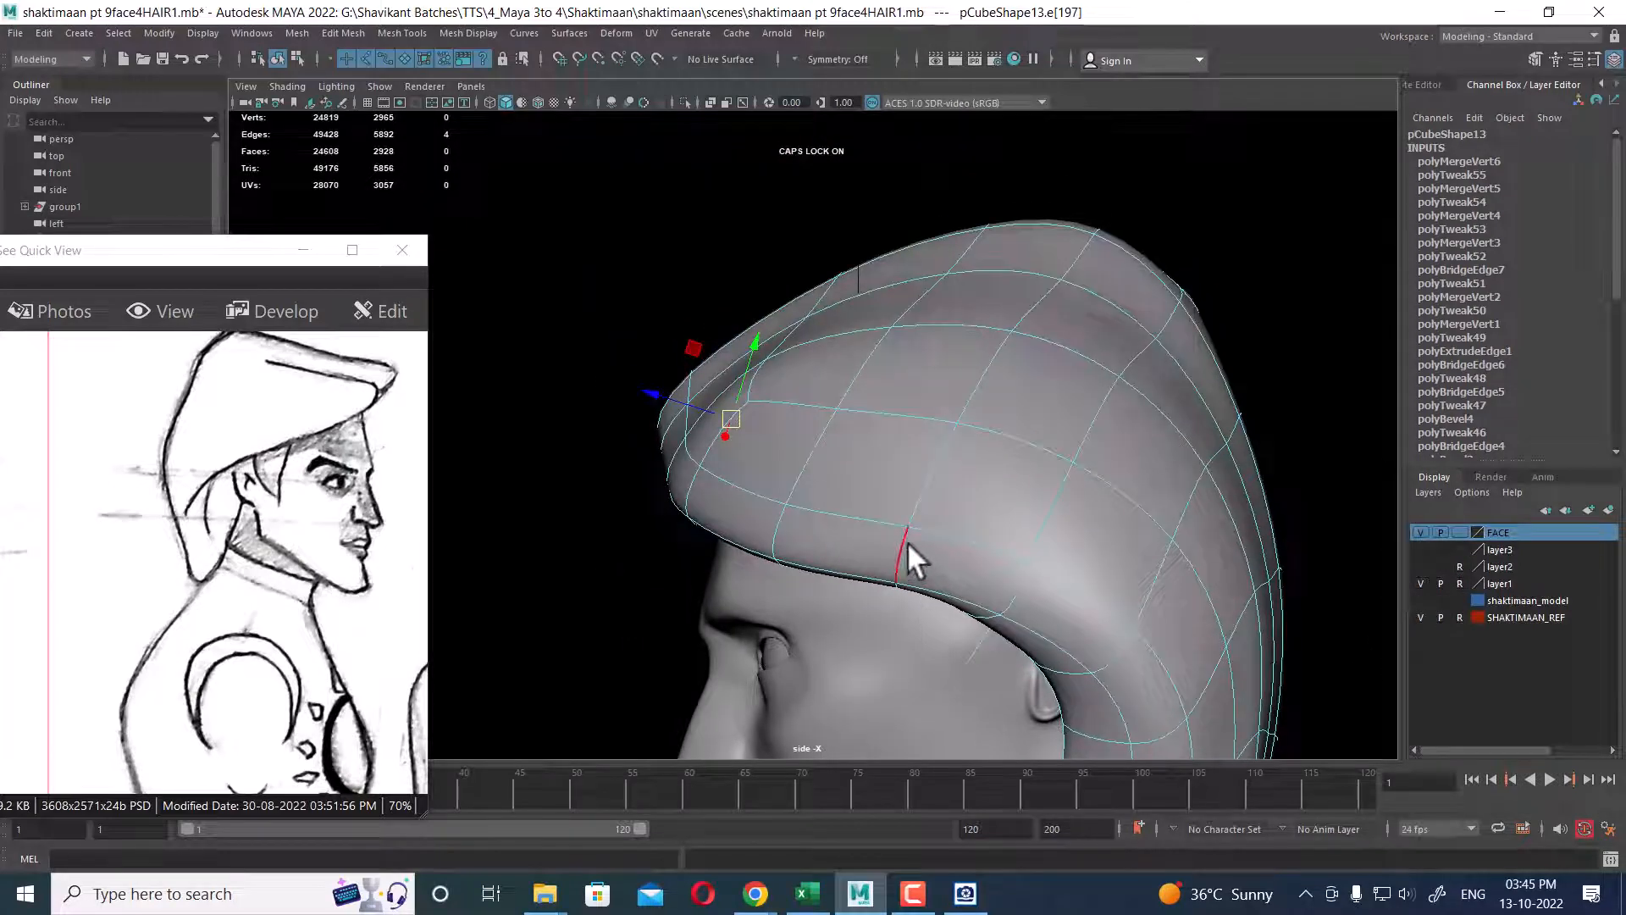
{"action": "key", "text": "6"}
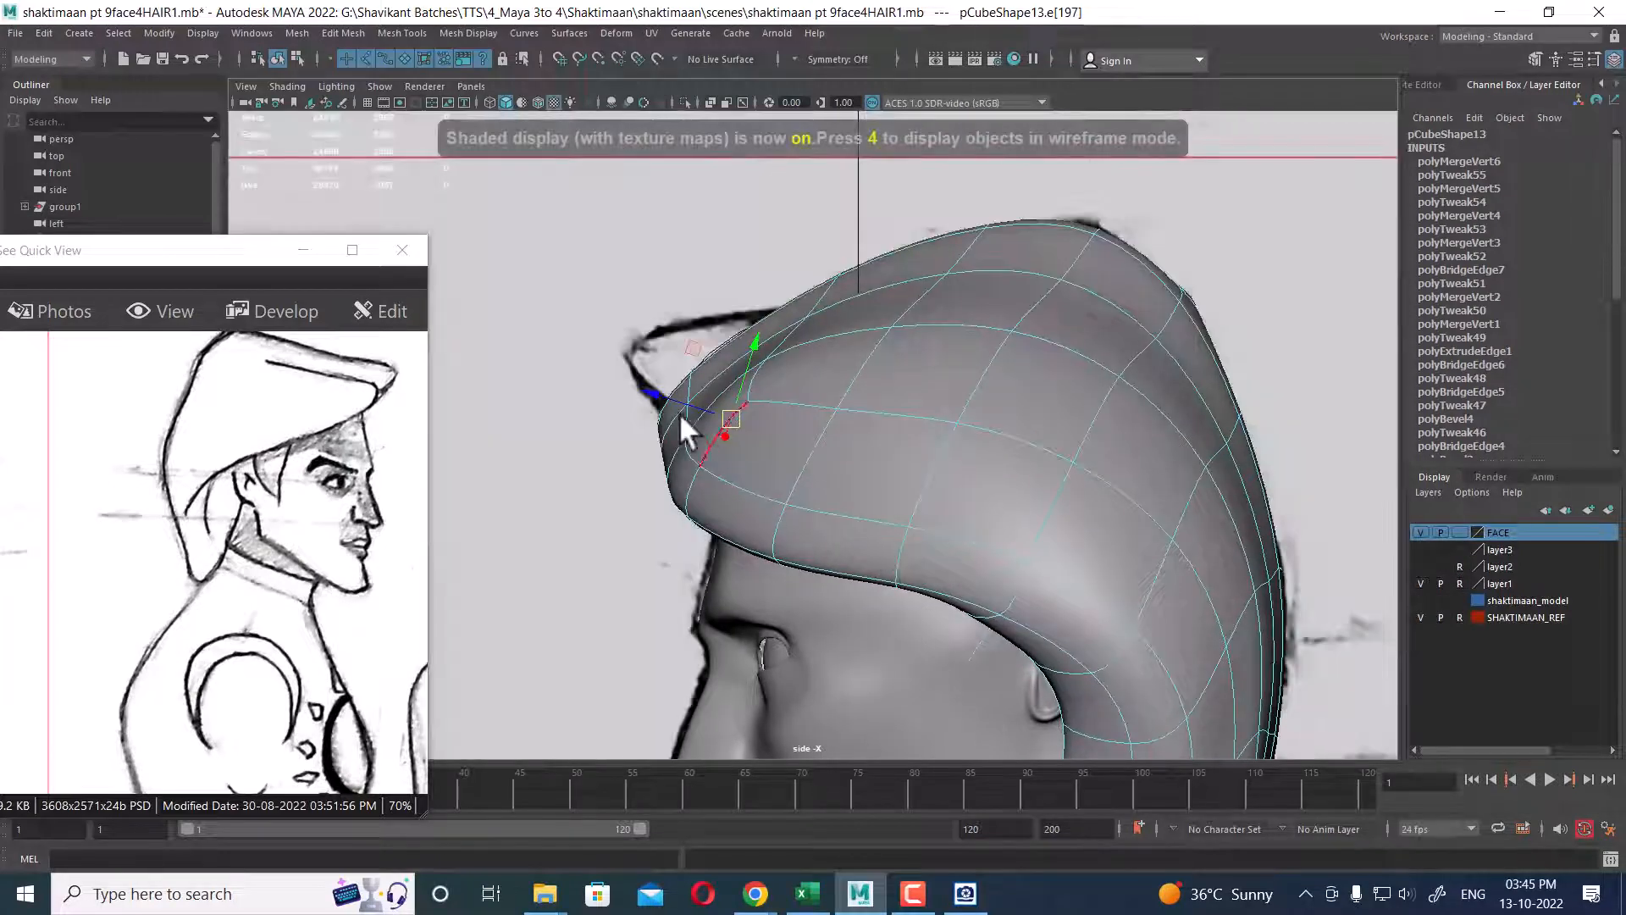
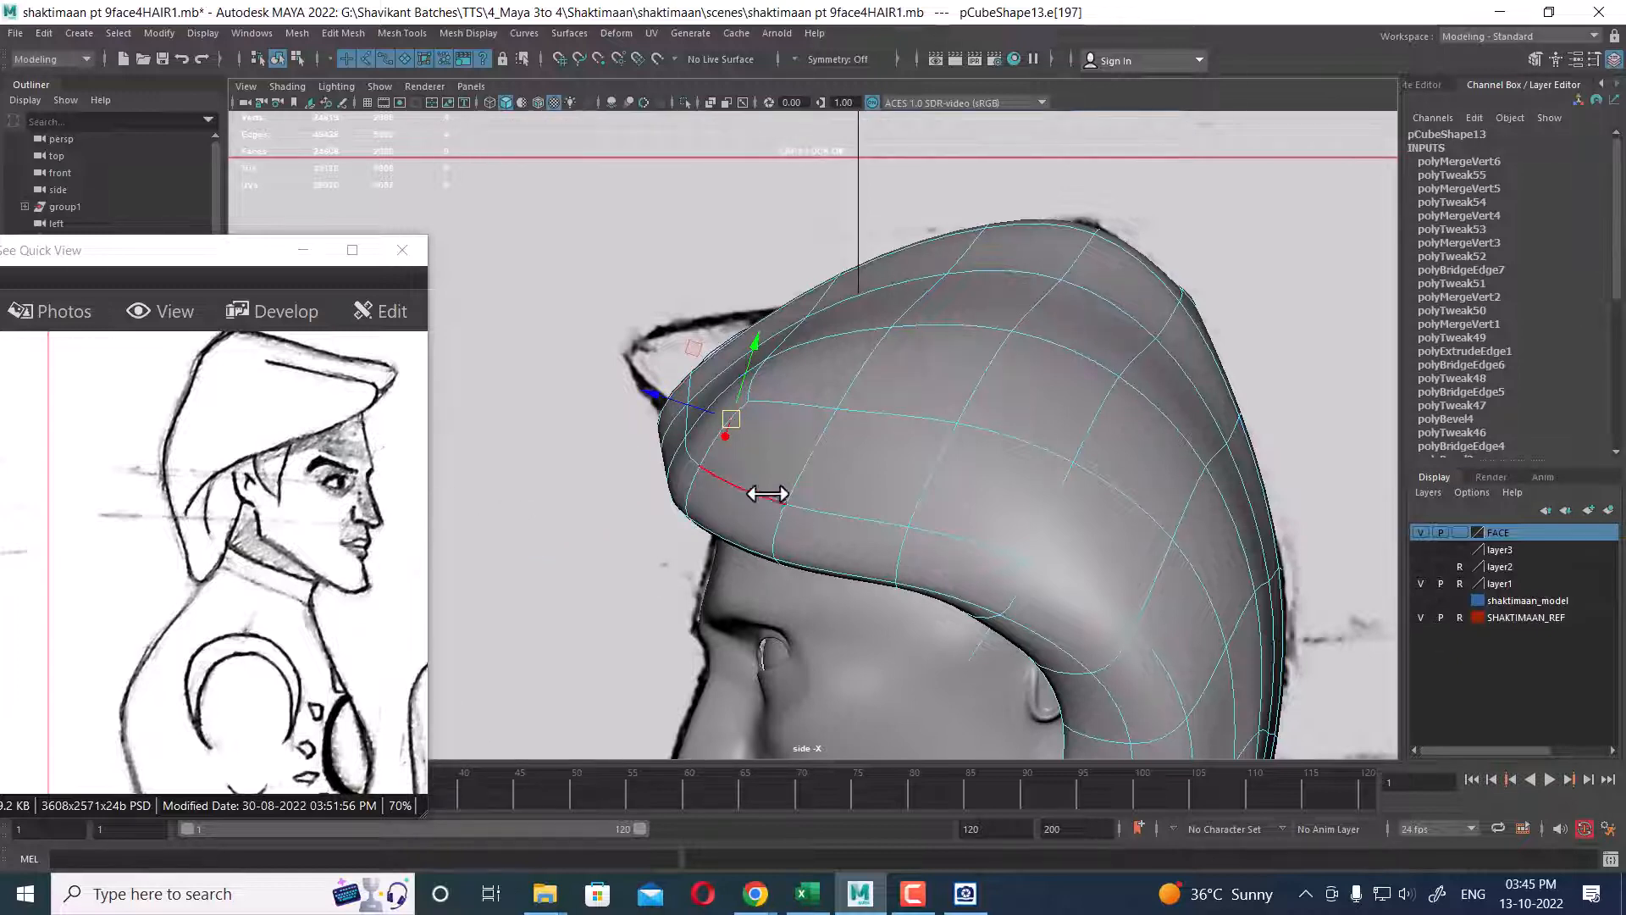
- Select the fringe's front edges and move them forward and up toward the reference drawing's hair tip in the side view
{"action": "right_click_drag", "start_coordinate": [818, 320], "coordinate": [746, 318]}
{"action": "key", "text": "space"}
{"action": "left_click_drag", "start_coordinate": [774, 439], "coordinate": [776, 258]}
{"action": "mouse_move", "coordinate": [880, 379]}
{"action": "left_mouse_down", "text": "alt"}
{"action": "mouse_move", "coordinate": [698, 391]}
{"action": "mouse_move", "coordinate": [729, 434]}
{"action": "mouse_move", "coordinate": [767, 424]}
{"action": "left_mouse_up", "text": "alt"}
{"action": "right_click_drag", "start_coordinate": [770, 419], "coordinate": [767, 373]}
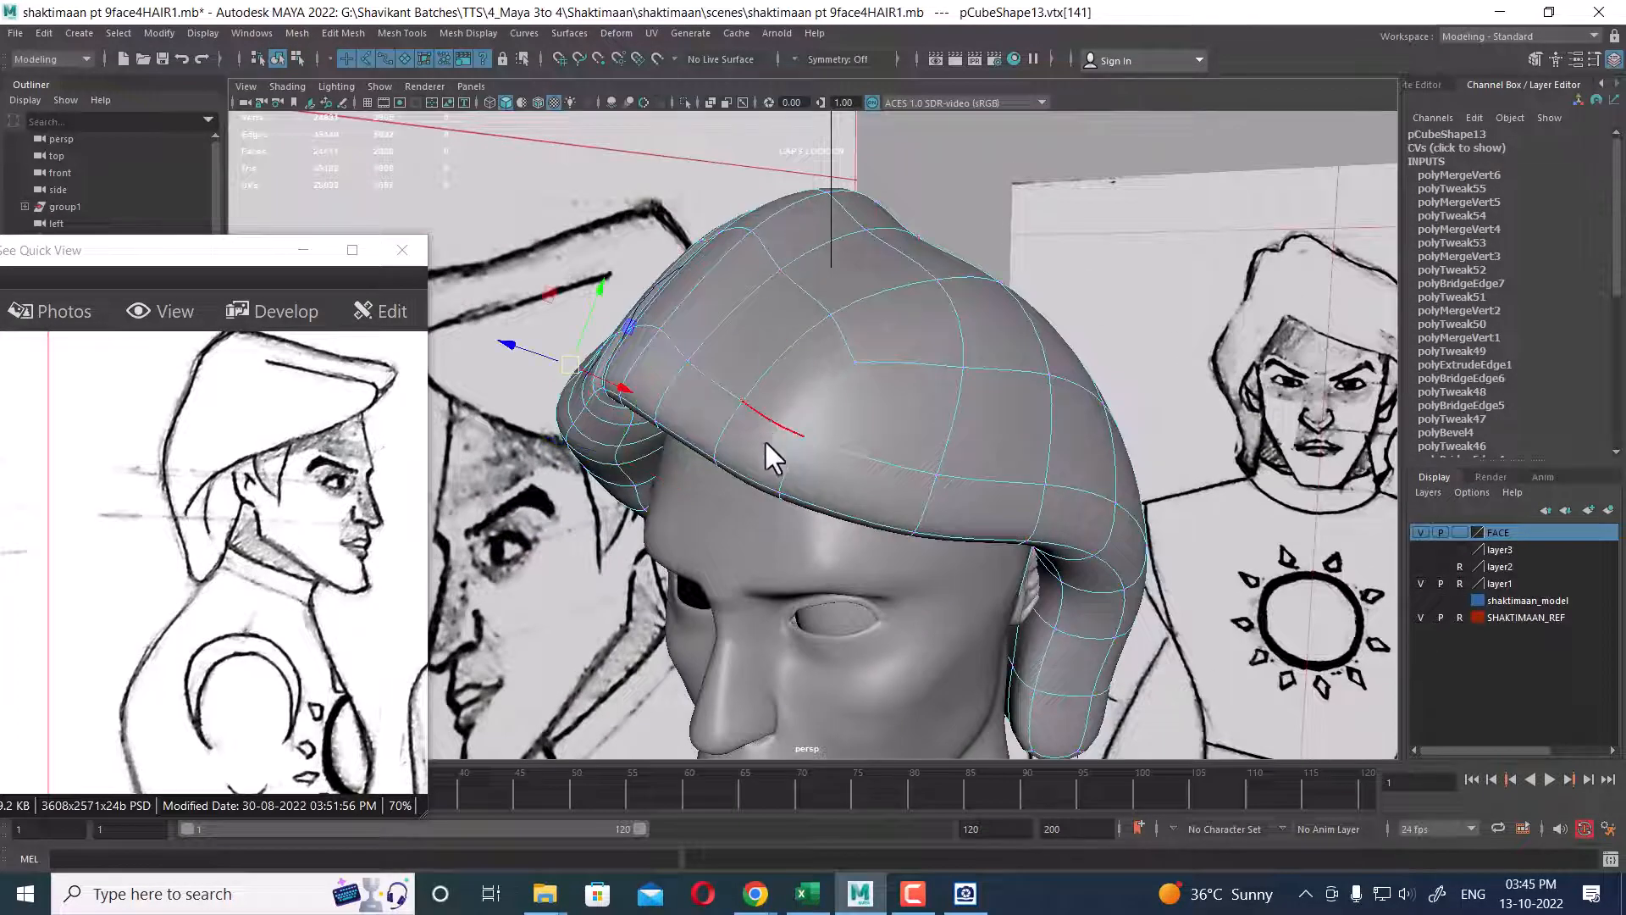
{"action": "left_click", "coordinate": [764, 424]}
{"action": "left_click_drag", "start_coordinate": [764, 423], "coordinate": [780, 429], "text": "alt"}
{"action": "scroll", "coordinate": [779, 429], "scroll_direction": "up", "scroll_amount": 2}
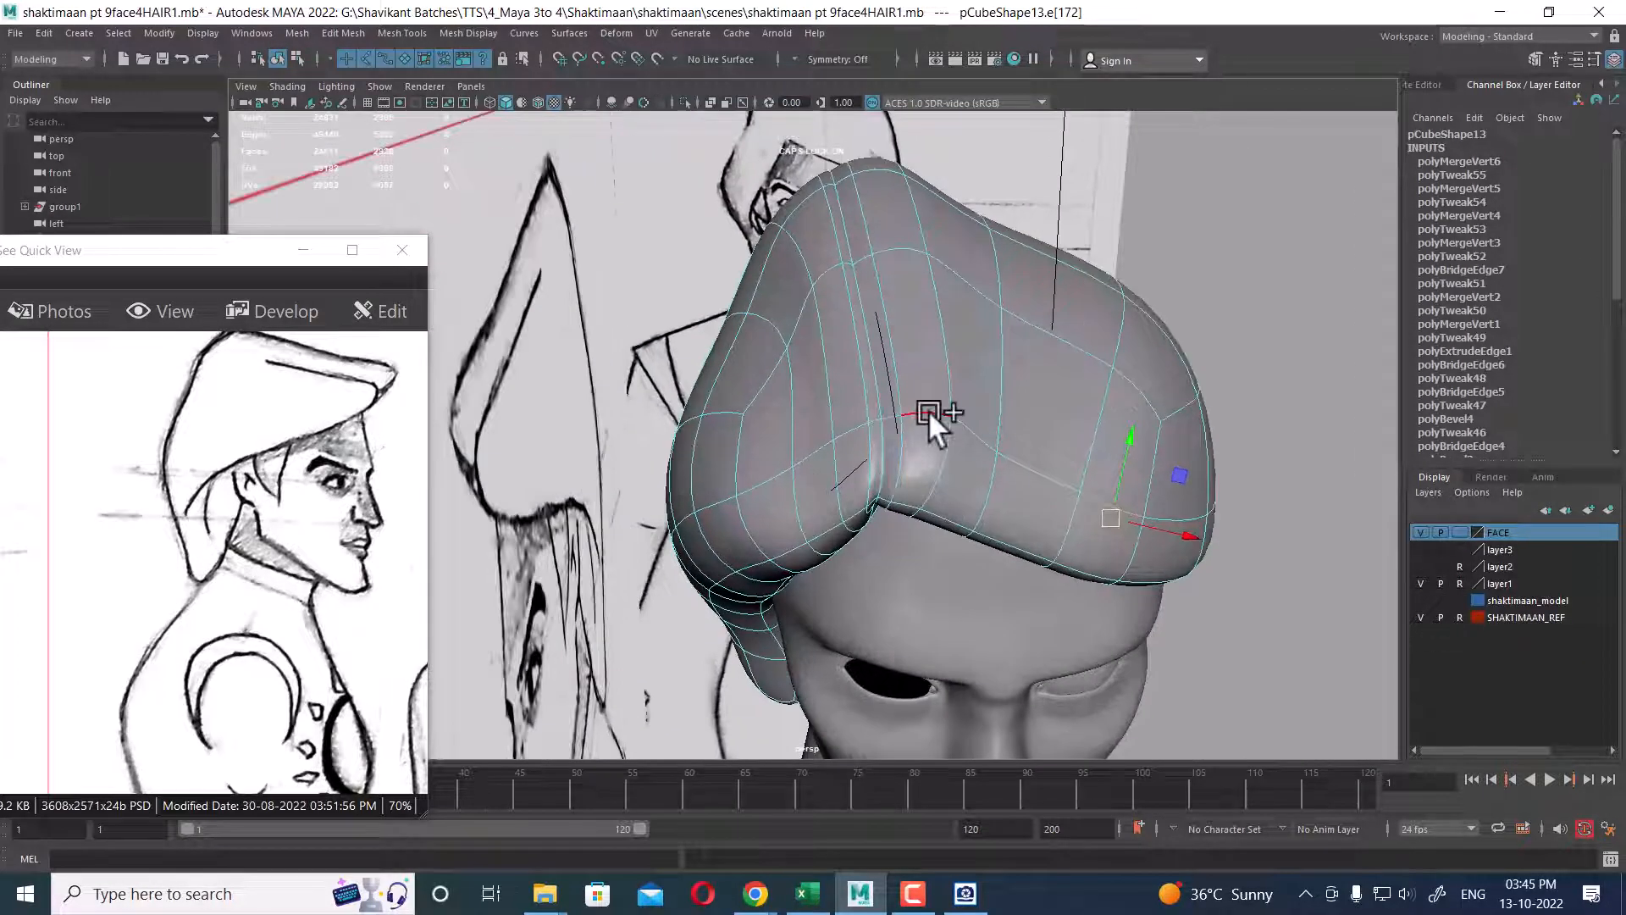
{"action": "left_click", "coordinate": [928, 411]}
{"action": "key", "text": "space"}
{"action": "left_click_drag", "start_coordinate": [1016, 409], "coordinate": [1105, 407]}
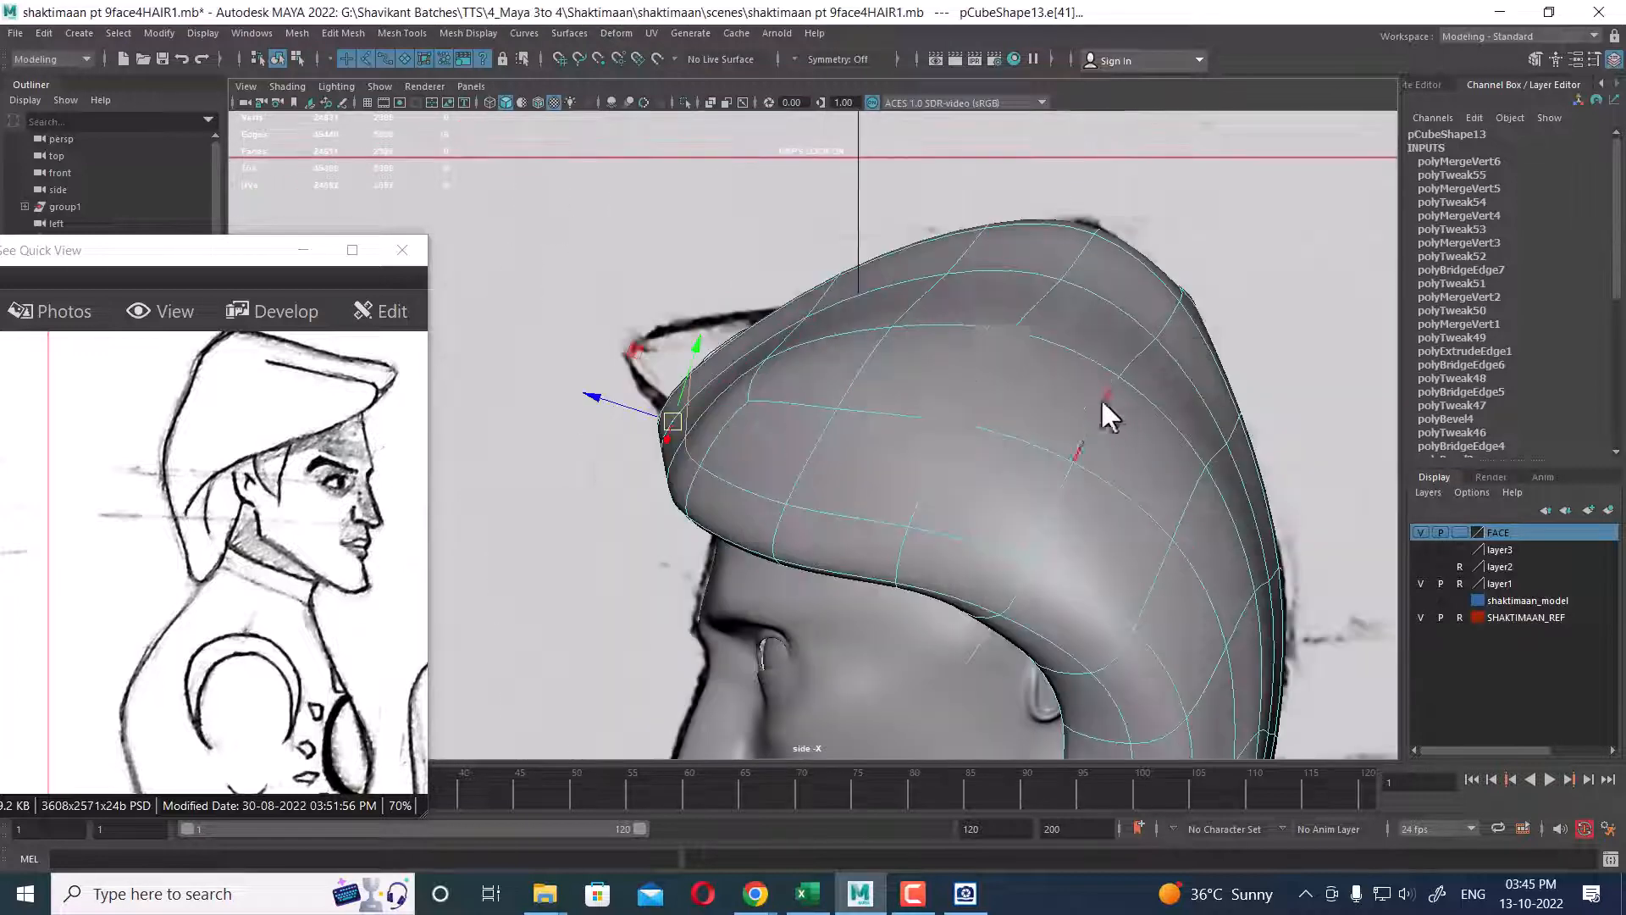
{"action": "left_click_drag", "start_coordinate": [676, 422], "coordinate": [613, 390]}
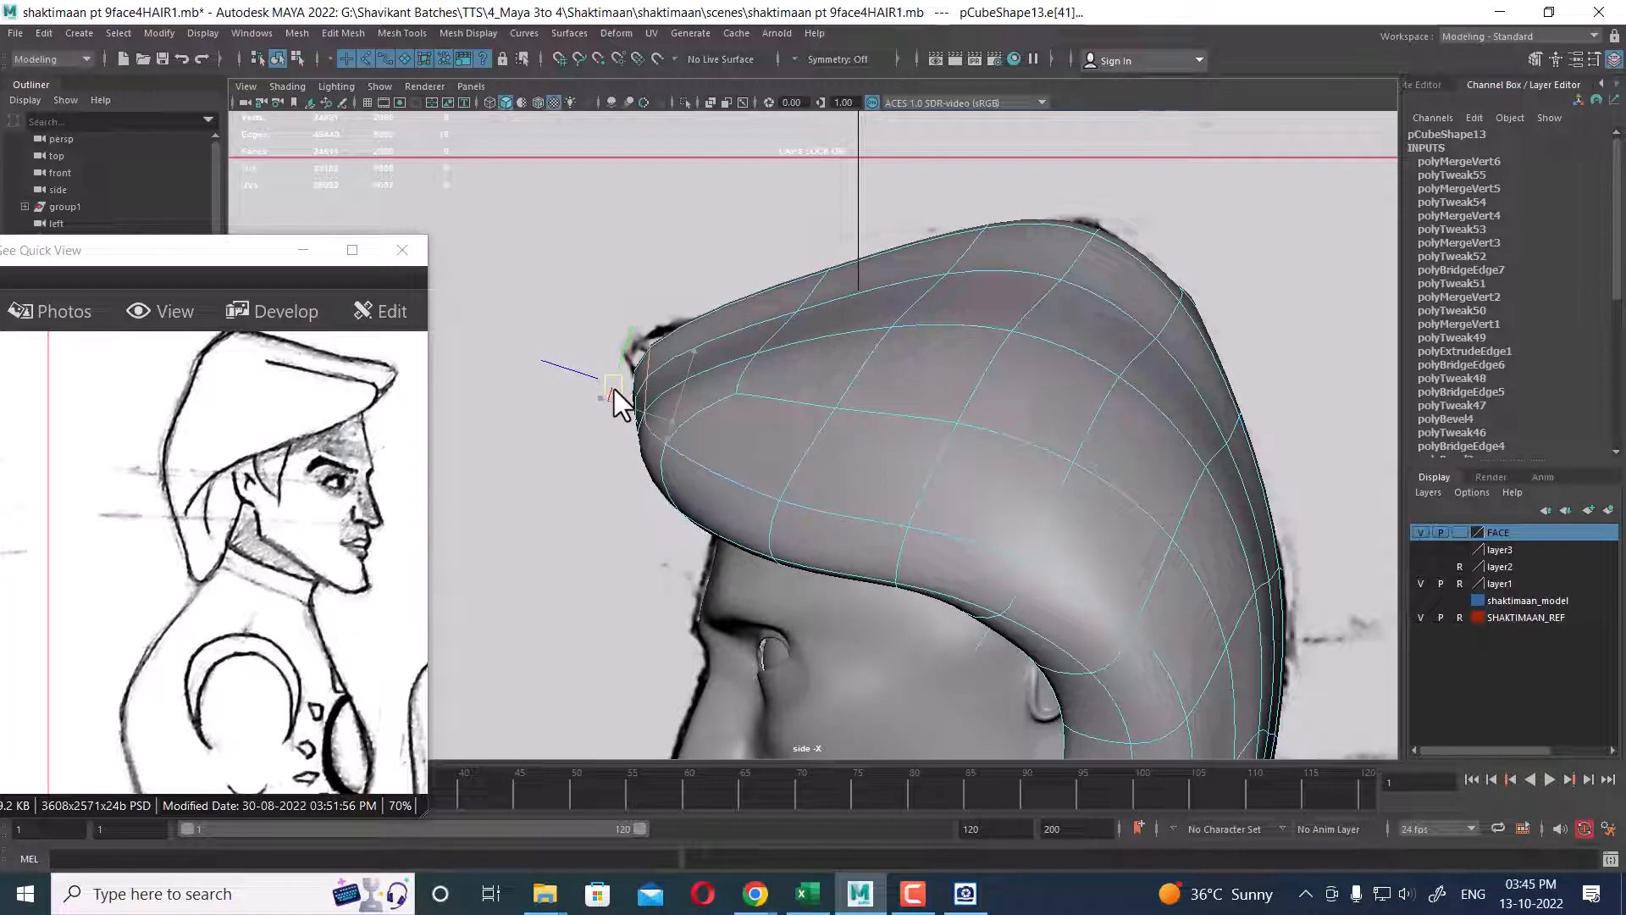
- Select the front edges of the hair on the other side of the parting, hide the SHAKTIMAAN_REF layer and reposition them in the left view
{"action": "key", "text": "space"}
{"action": "left_click_drag", "start_coordinate": [819, 428], "coordinate": [819, 375]}
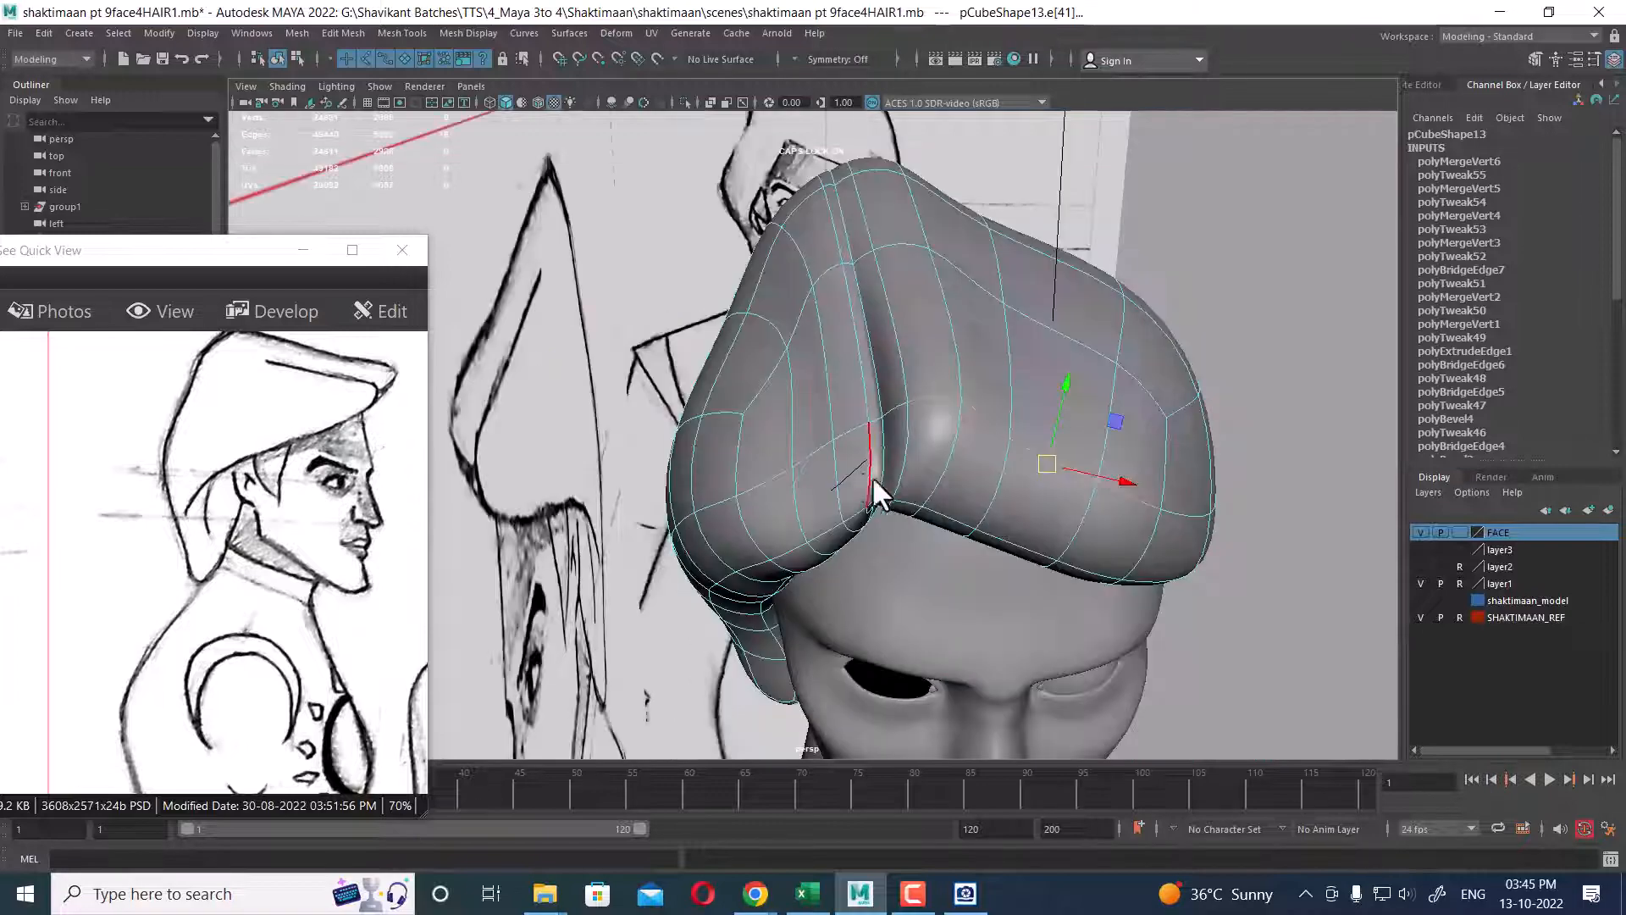
{"action": "left_click_drag", "start_coordinate": [873, 479], "coordinate": [859, 407], "text": "alt"}
{"action": "left_click", "coordinate": [877, 259]}
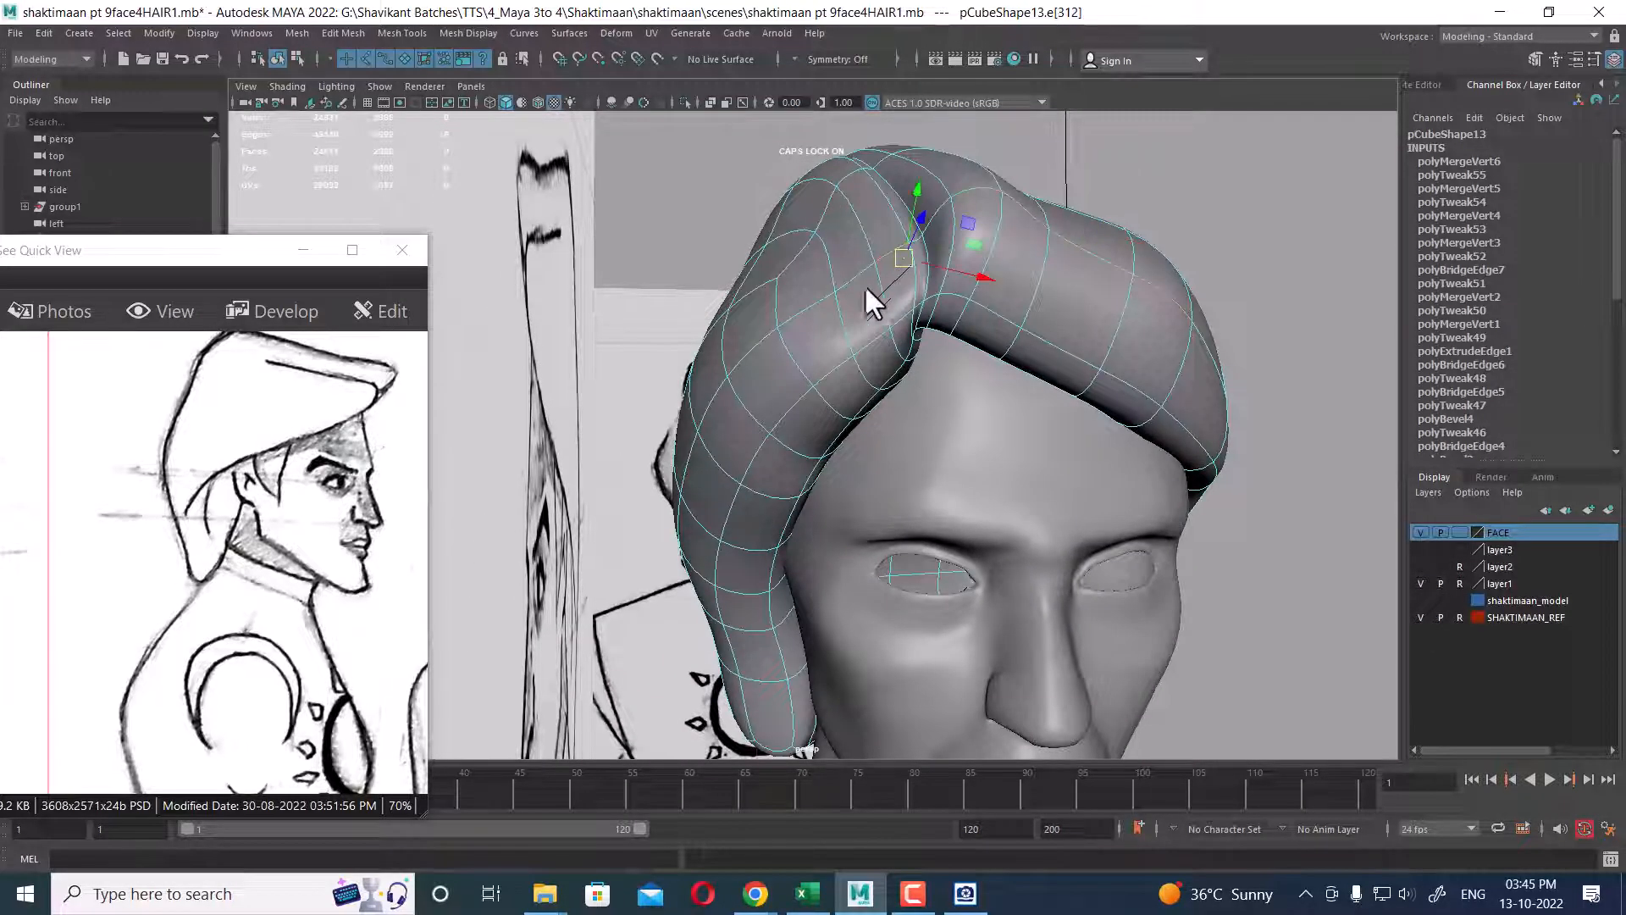
{"action": "left_click", "coordinate": [810, 310]}
{"action": "left_click_drag", "start_coordinate": [810, 310], "coordinate": [811, 417], "text": "alt"}
{"action": "key", "text": "space"}
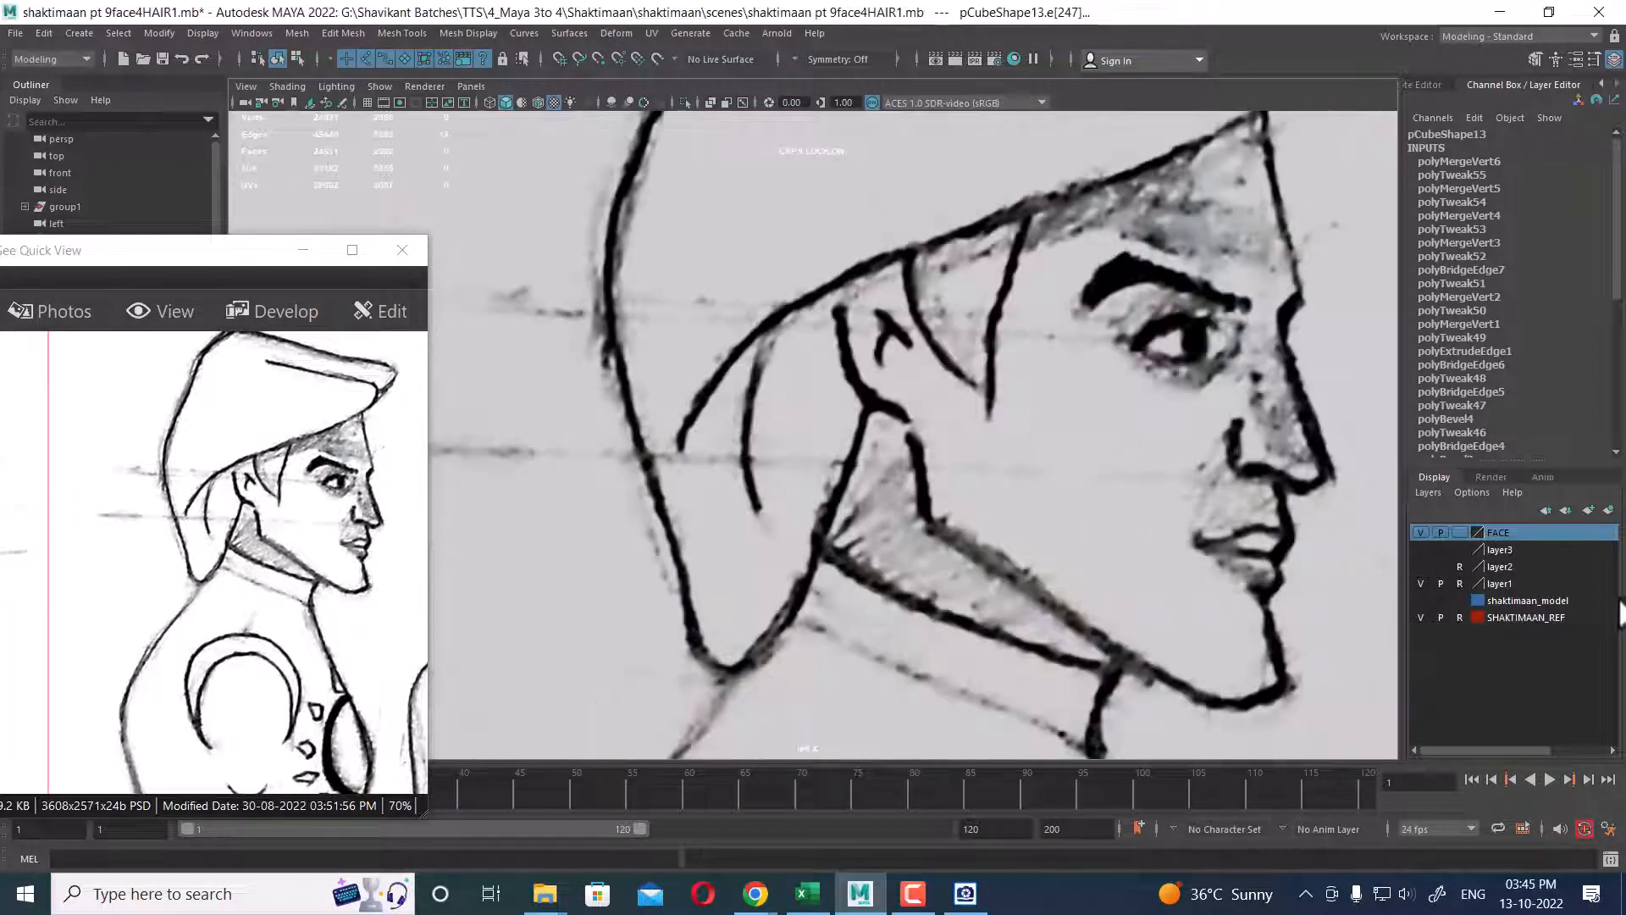
{"action": "left_click", "coordinate": [1421, 617]}
{"action": "scroll", "coordinate": [929, 645], "scroll_direction": "up", "scroll_amount": 5}
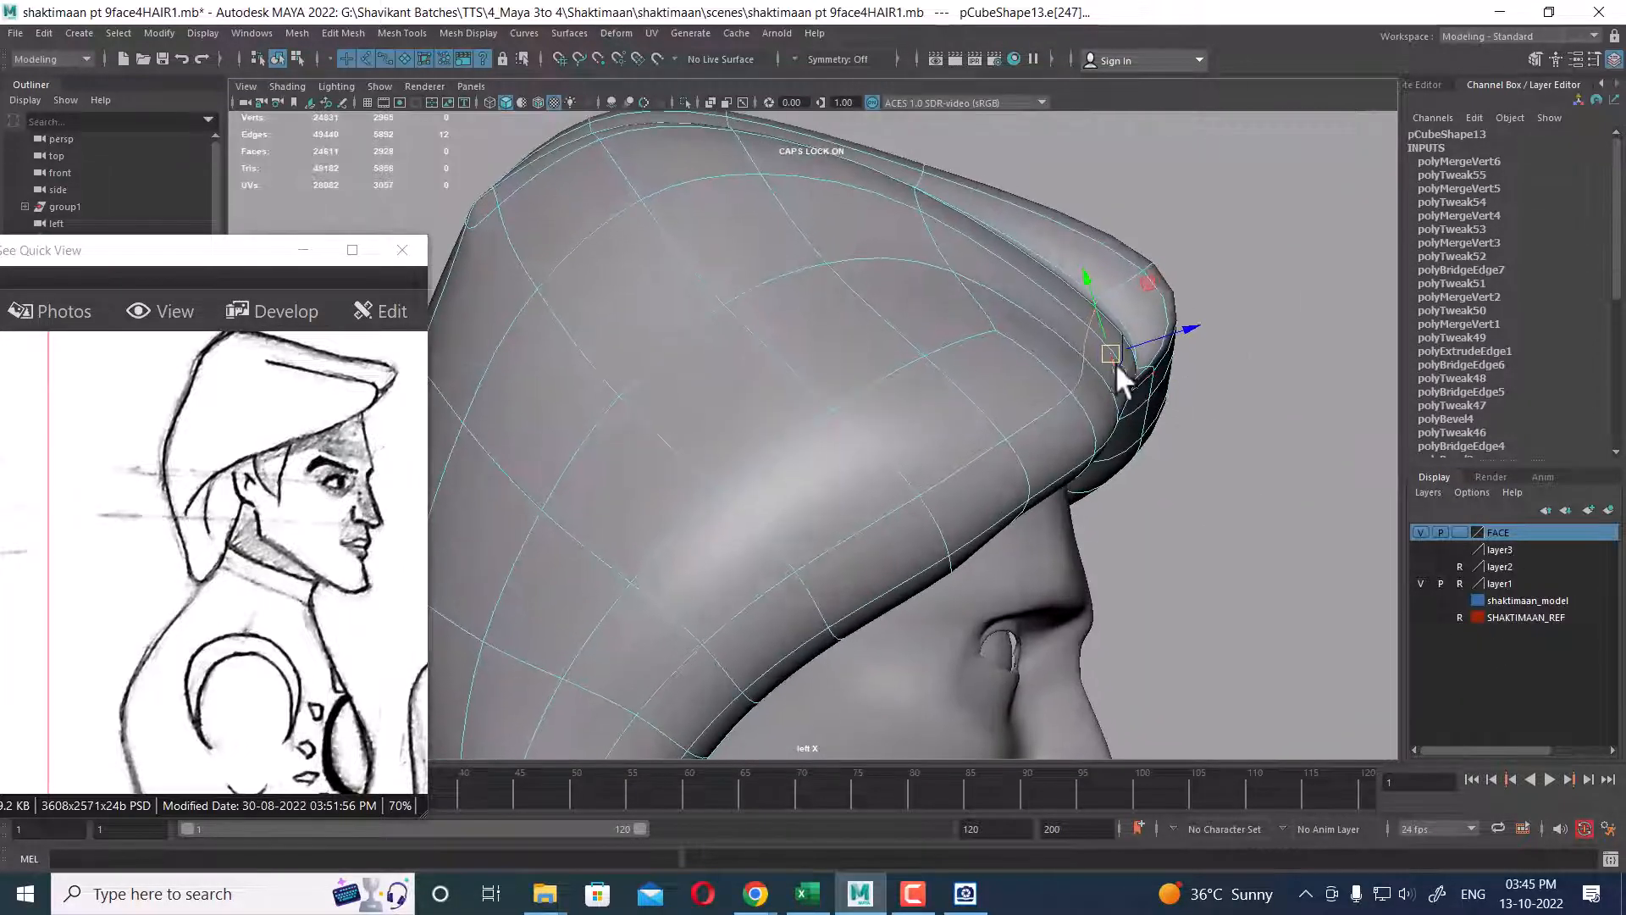
{"action": "left_click_drag", "start_coordinate": [1112, 354], "coordinate": [1009, 327]}
- Select the adjacent edge row behind them, adjust it in the left view and check the parting from the front
{"action": "key", "text": "space"}
{"action": "key", "text": "space"}
{"action": "scroll", "coordinate": [960, 407], "scroll_direction": "down", "scroll_amount": 5}
{"action": "scroll", "coordinate": [912, 428], "scroll_direction": "up", "scroll_amount": 2}
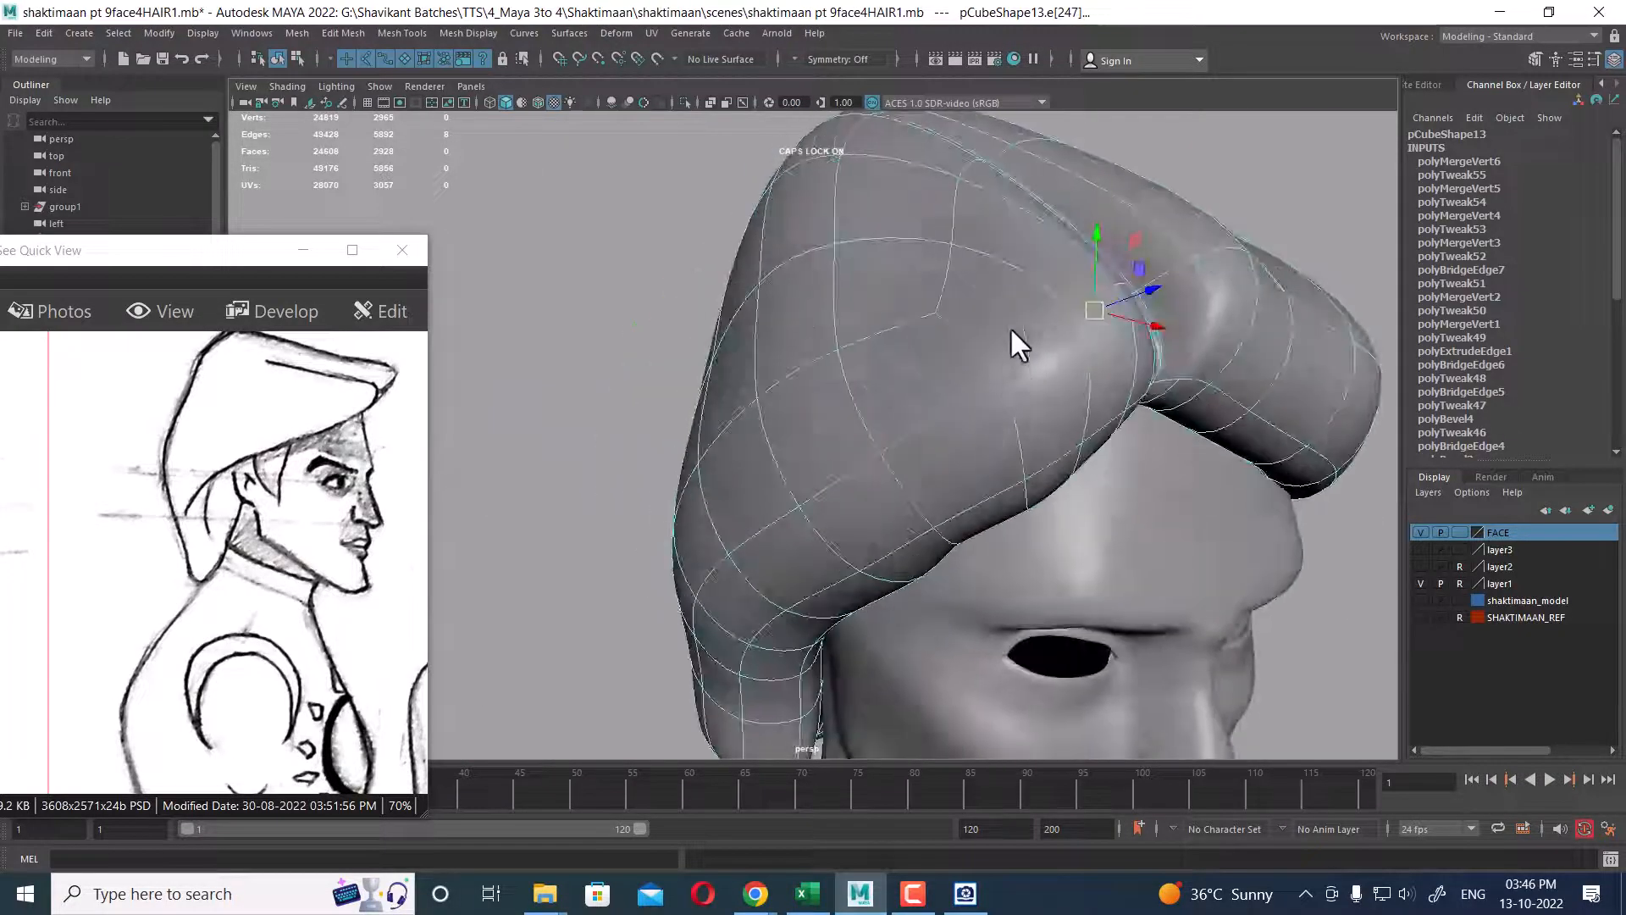
{"action": "left_click", "coordinate": [958, 219]}
{"action": "left_click_drag", "start_coordinate": [955, 280], "coordinate": [1133, 290], "text": "alt"}
{"action": "key", "text": "space"}
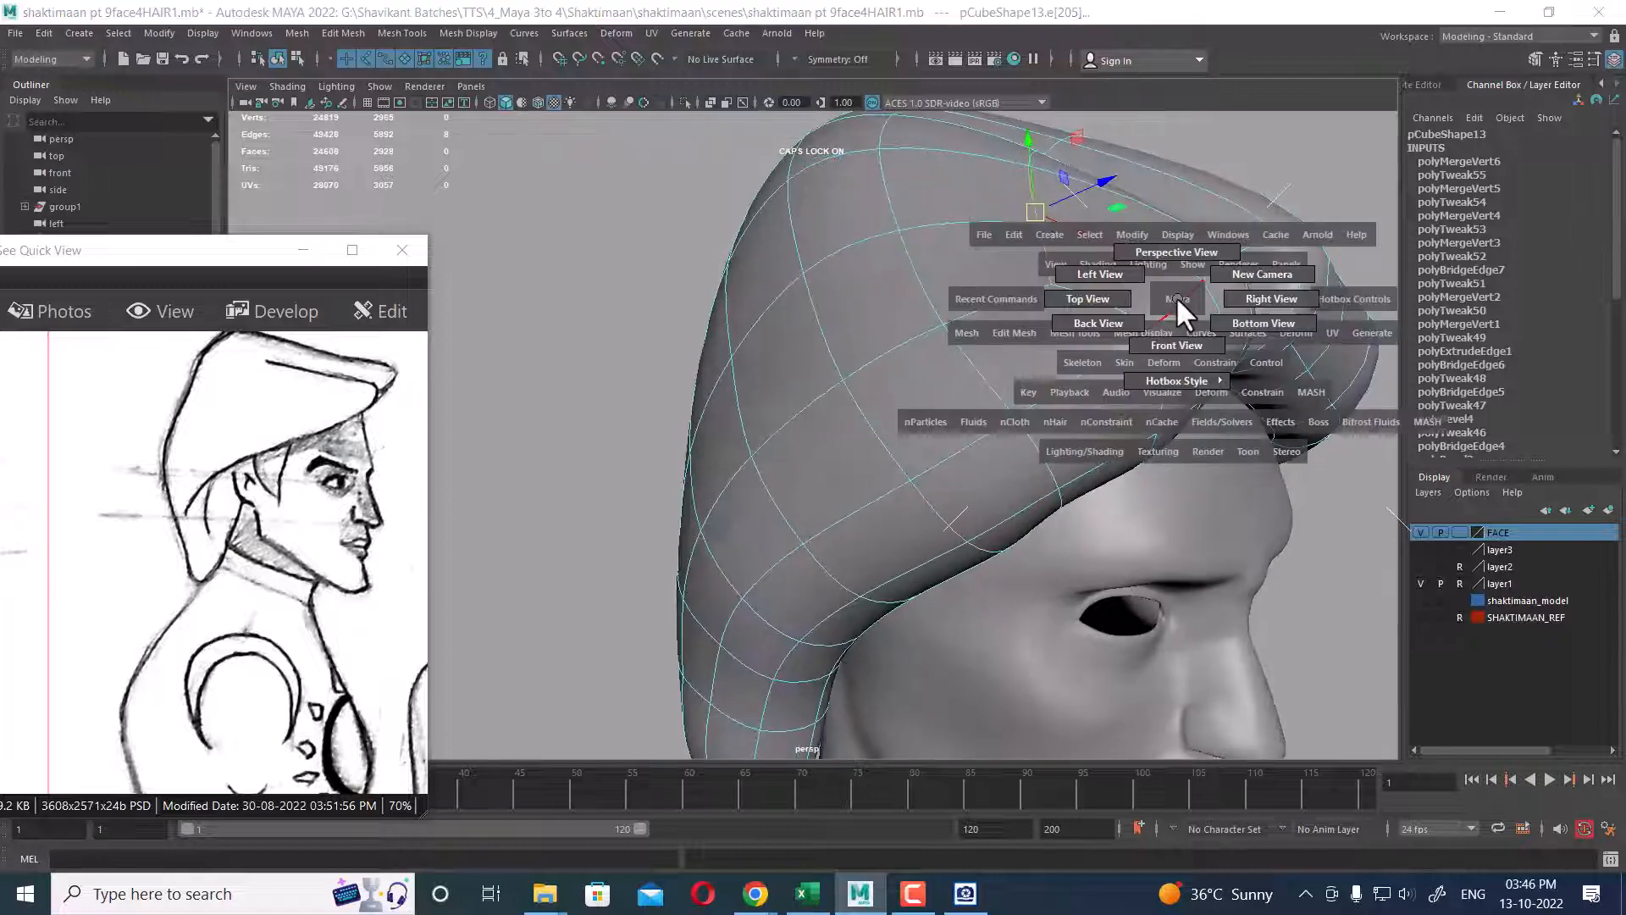
{"action": "left_click", "coordinate": [1072, 278]}
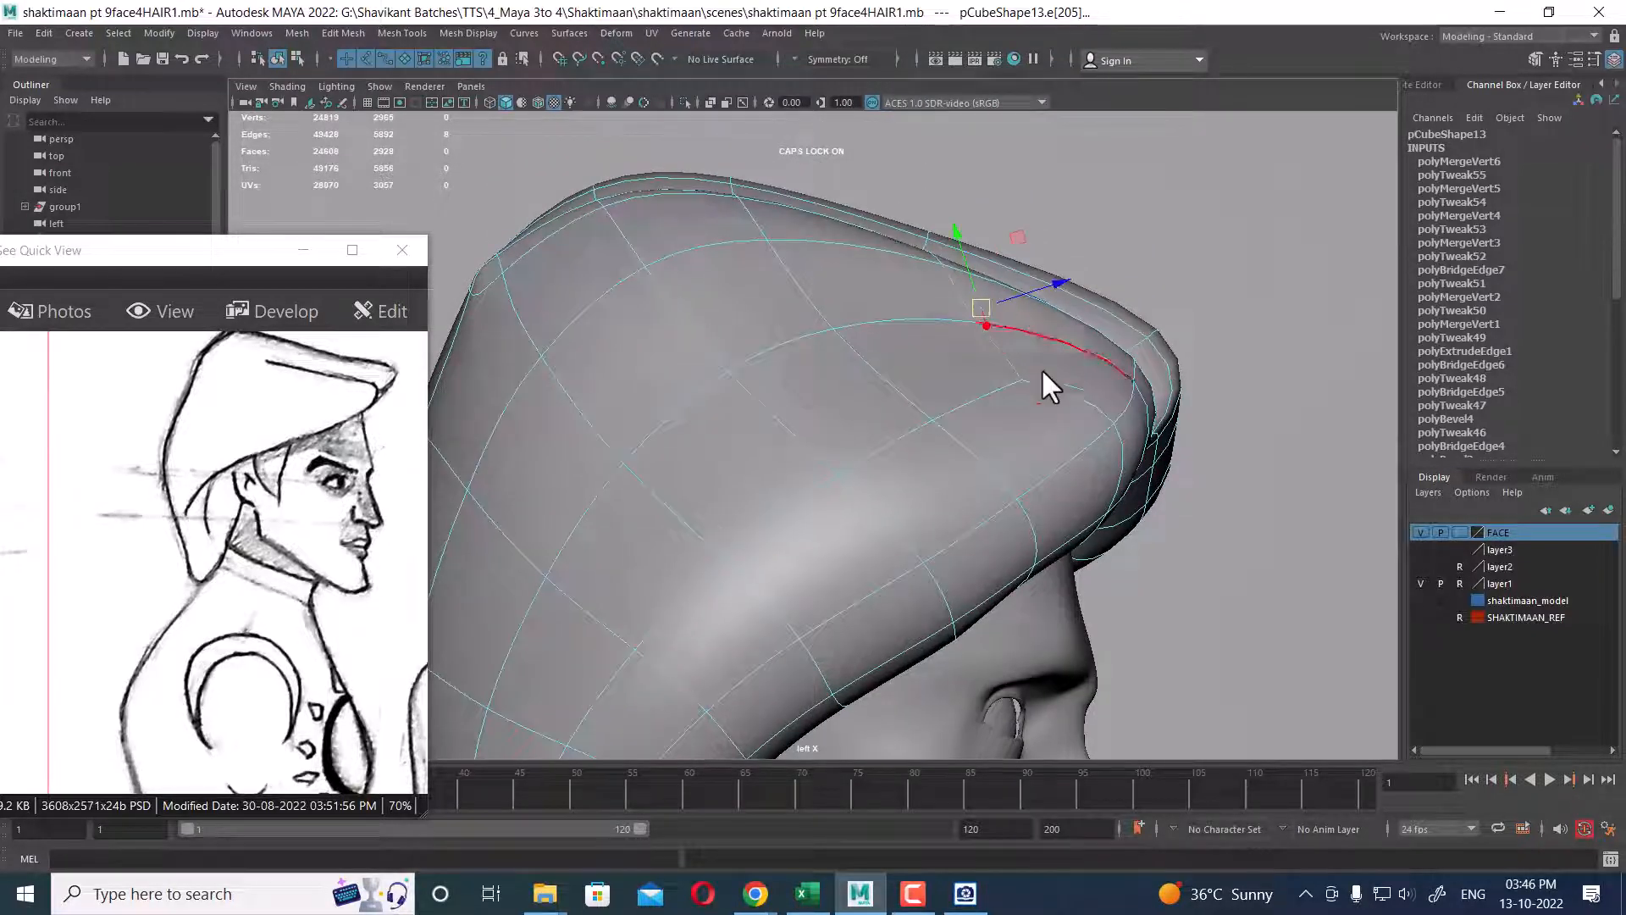
{"action": "scroll", "coordinate": [1021, 415], "scroll_direction": "down", "scroll_amount": 4}
{"action": "key", "text": "space"}
{"action": "left_click_drag", "start_coordinate": [977, 454], "coordinate": [938, 420]}
{"action": "middle_click_drag", "start_coordinate": [939, 421], "coordinate": [967, 486], "text": "alt"}
{"action": "scroll", "coordinate": [967, 486], "scroll_direction": "up", "scroll_amount": 3}
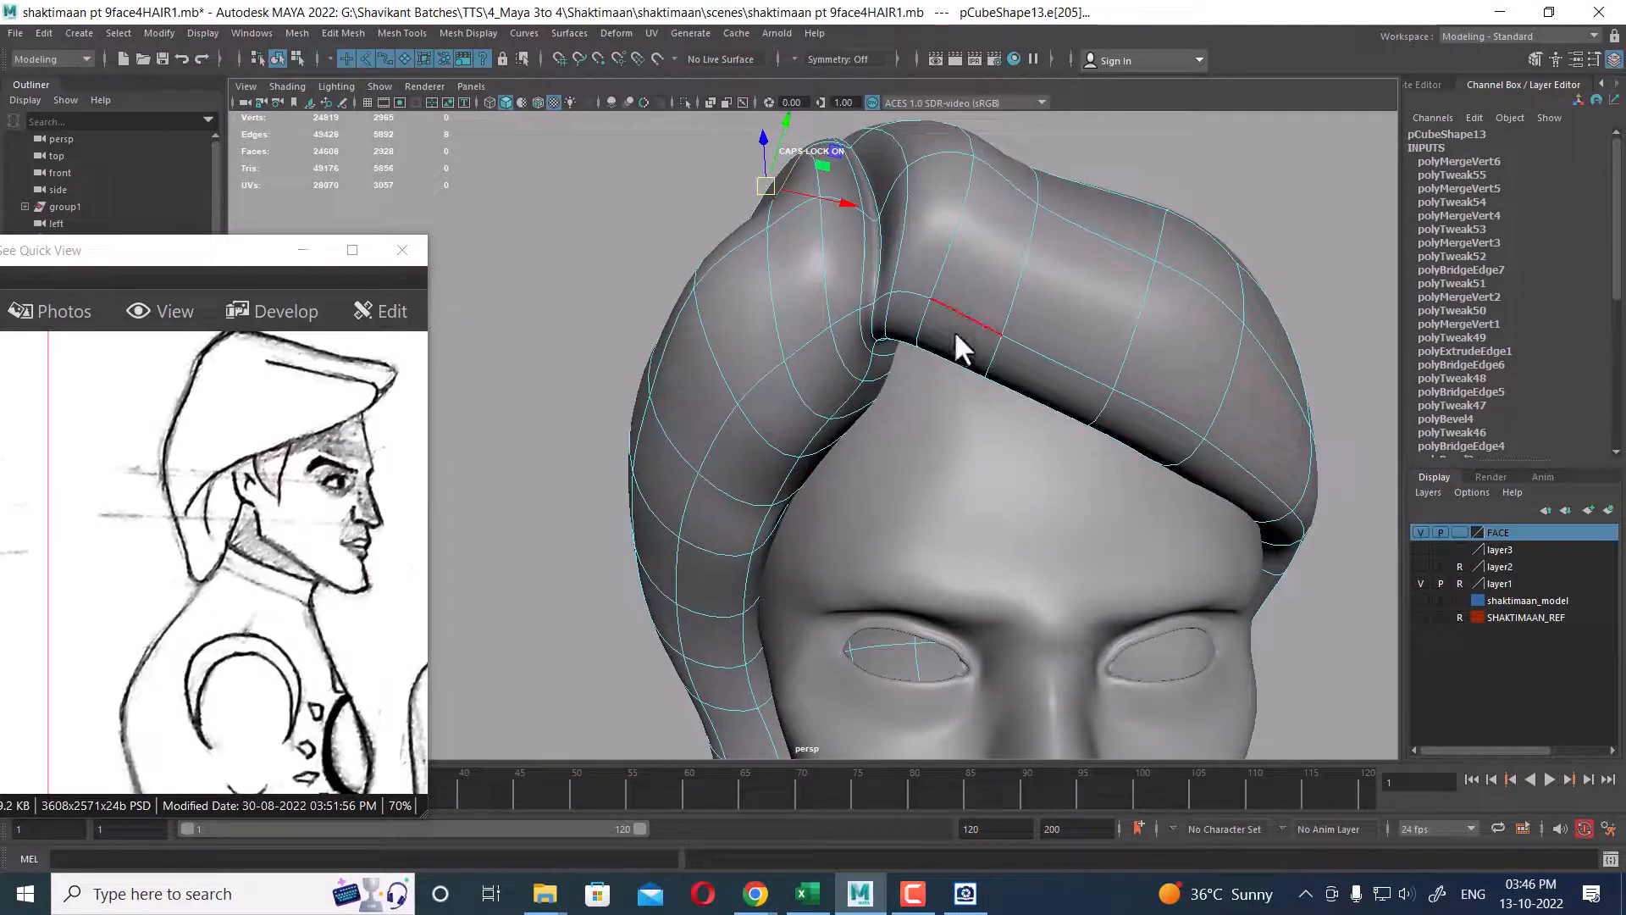
- Switch to vertex editing and reposition three vertices along the fringe's lower rim above the forehead
{"action": "left_click_drag", "start_coordinate": [956, 333], "coordinate": [1033, 262], "text": "alt"}
{"action": "right_click_drag", "start_coordinate": [991, 252], "coordinate": [938, 261]}
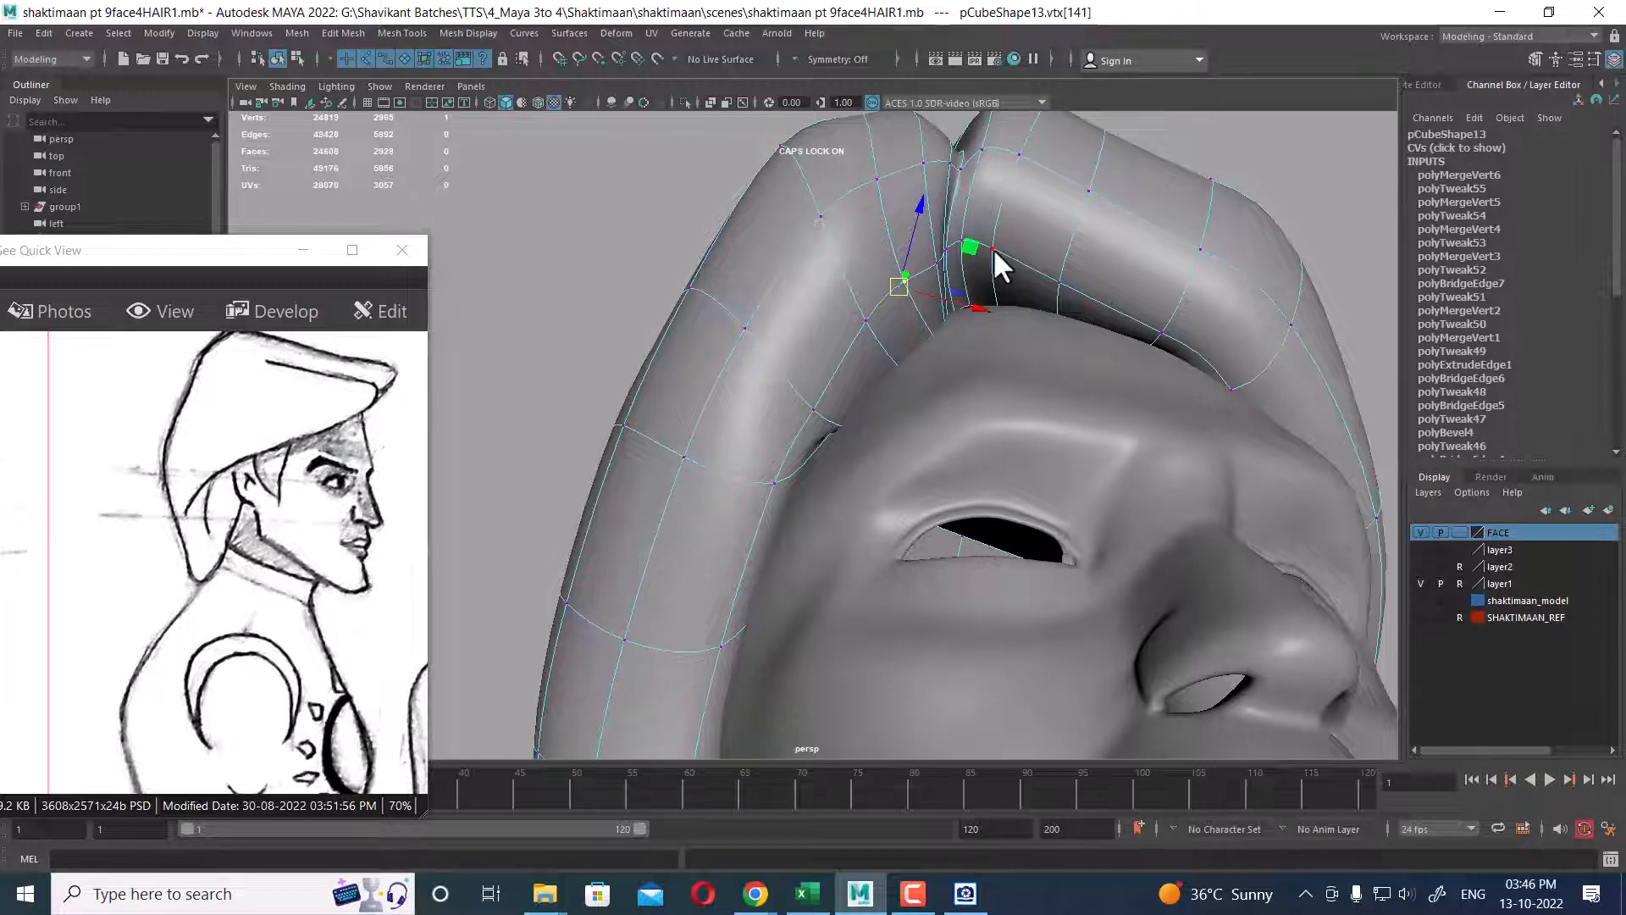
{"action": "left_click", "coordinate": [994, 248]}
{"action": "left_click", "coordinate": [1062, 285], "text": "shift"}
{"action": "left_click", "coordinate": [1161, 330], "text": "shift"}
{"action": "left_click_drag", "start_coordinate": [1161, 330], "coordinate": [1100, 348], "text": "alt"}
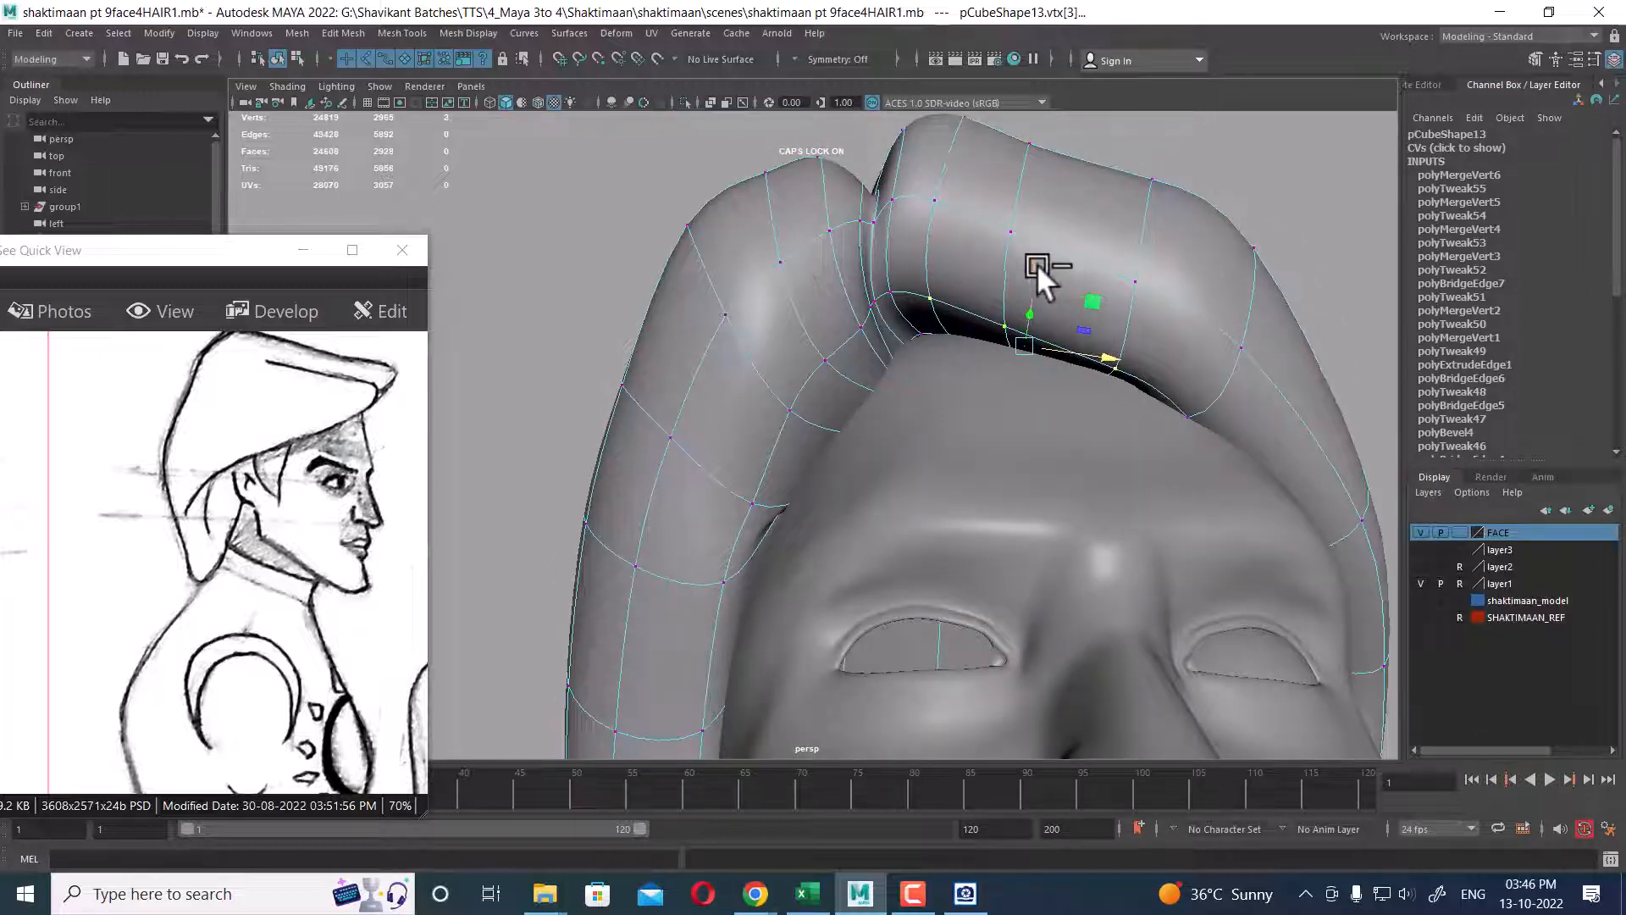
- Adjust the rim vertex at the lower end of the parting, deselect the hair and inspect the whole head
{"action": "left_click_drag", "start_coordinate": [1025, 302], "coordinate": [835, 421], "text": "alt"}
{"action": "left_click", "coordinate": [899, 436]}
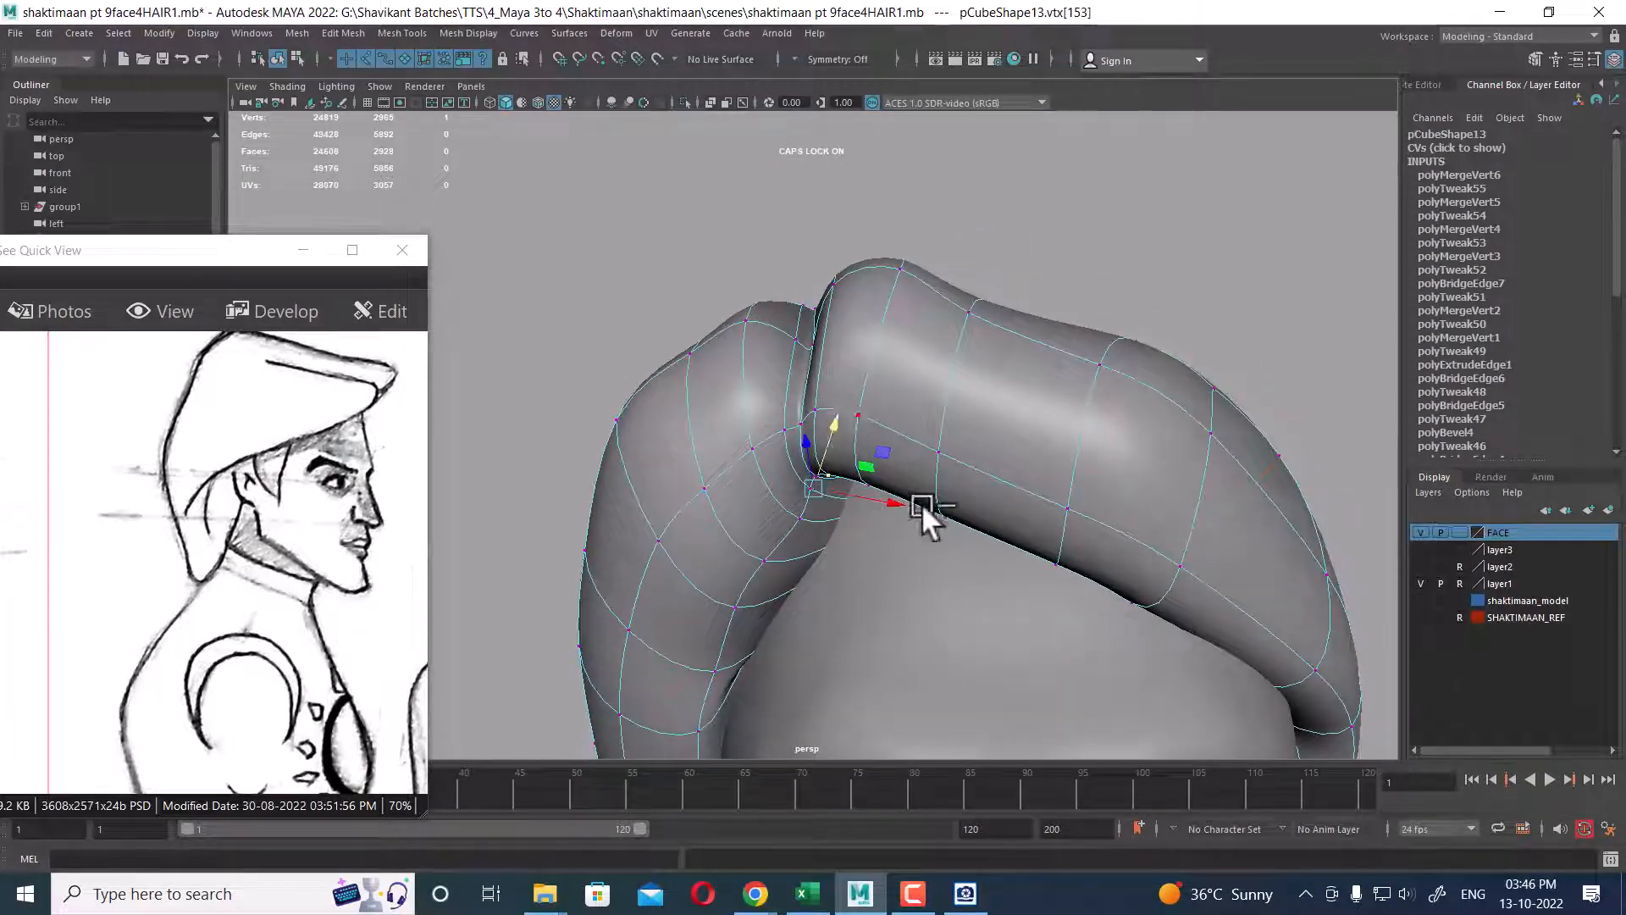
{"action": "scroll", "coordinate": [922, 503], "scroll_direction": "down", "scroll_amount": 3}
{"action": "left_click_drag", "start_coordinate": [921, 504], "coordinate": [940, 342], "text": "alt"}
{"action": "scroll", "coordinate": [958, 403], "scroll_direction": "down", "scroll_amount": 3}
{"action": "left_click_drag", "start_coordinate": [958, 404], "coordinate": [962, 369], "text": "alt"}
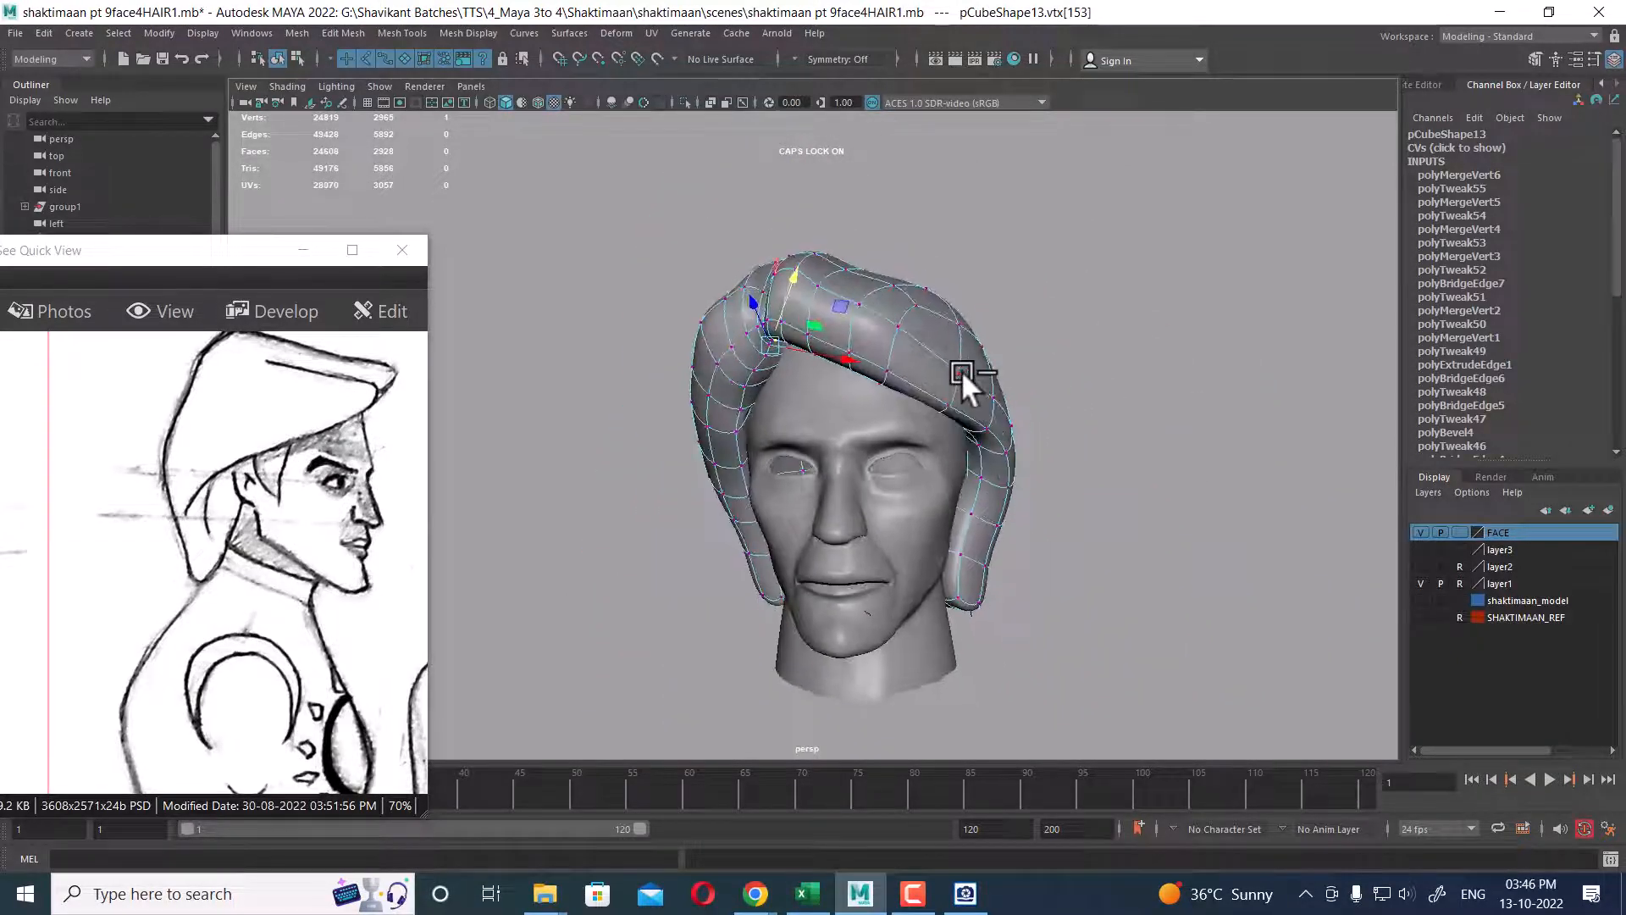
{"action": "left_click", "coordinate": [1115, 337]}
{"action": "left_click_drag", "start_coordinate": [1115, 337], "coordinate": [1053, 555], "text": "alt"}
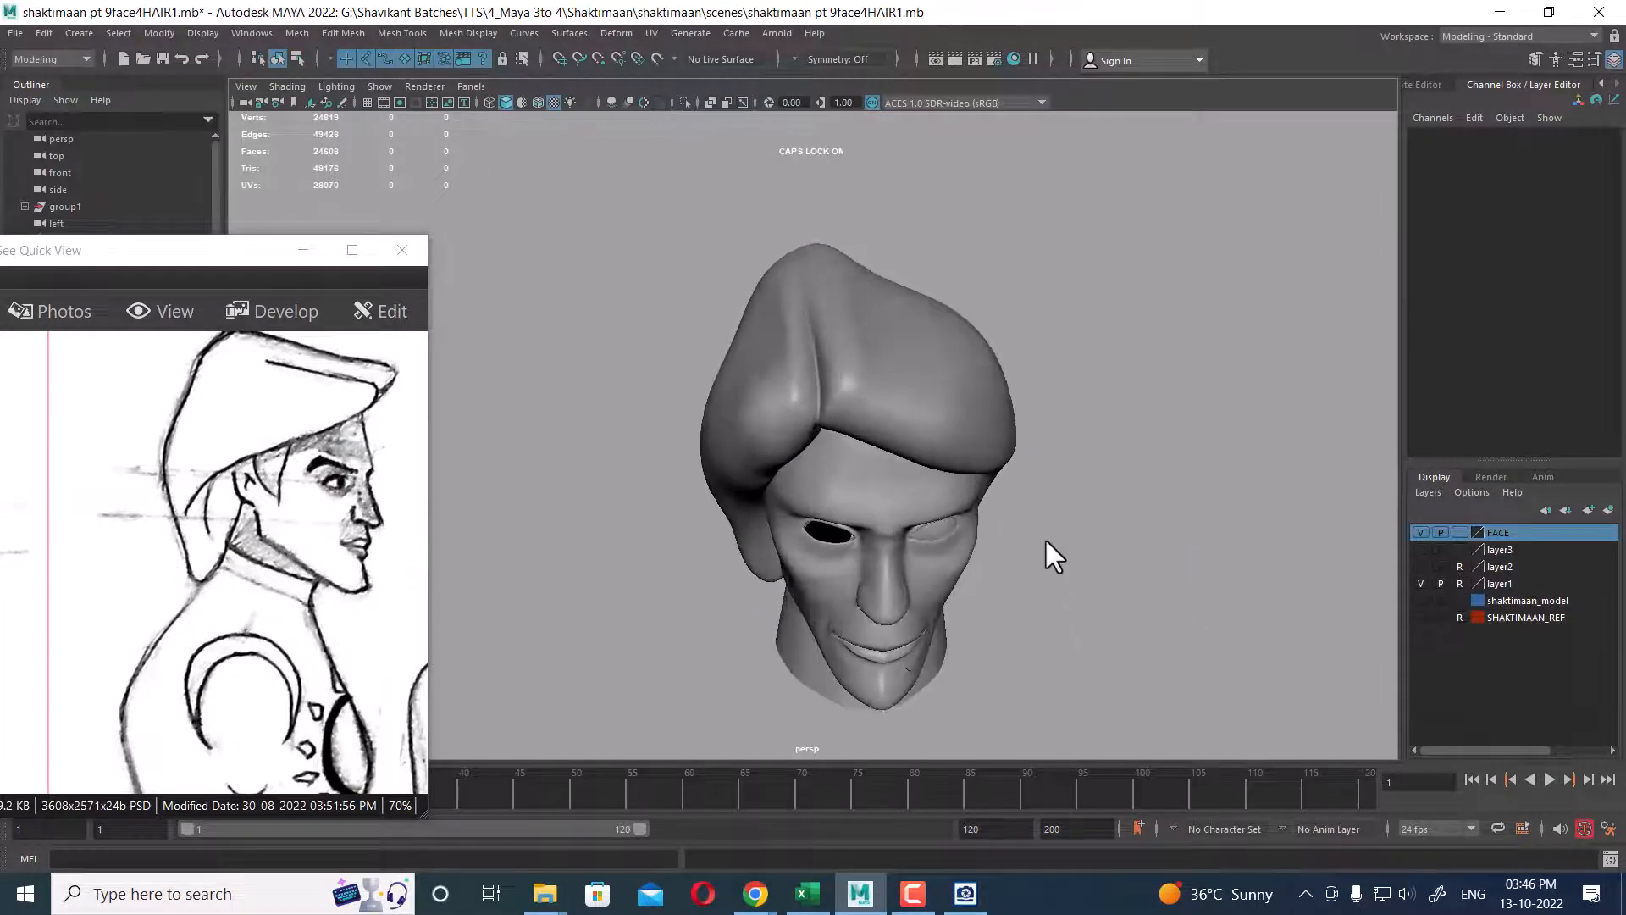
- Switch the hair to vertex editing and pull the inner vertex at the front end of the parting forward
{"action": "left_click_drag", "start_coordinate": [906, 396], "coordinate": [1059, 366], "text": "alt"}
{"action": "left_click", "coordinate": [962, 378]}
{"action": "scroll", "coordinate": [1023, 417], "scroll_direction": "up", "scroll_amount": 3}
{"action": "right_click_drag", "start_coordinate": [1058, 366], "coordinate": [949, 368]}
{"action": "left_click", "coordinate": [962, 344]}
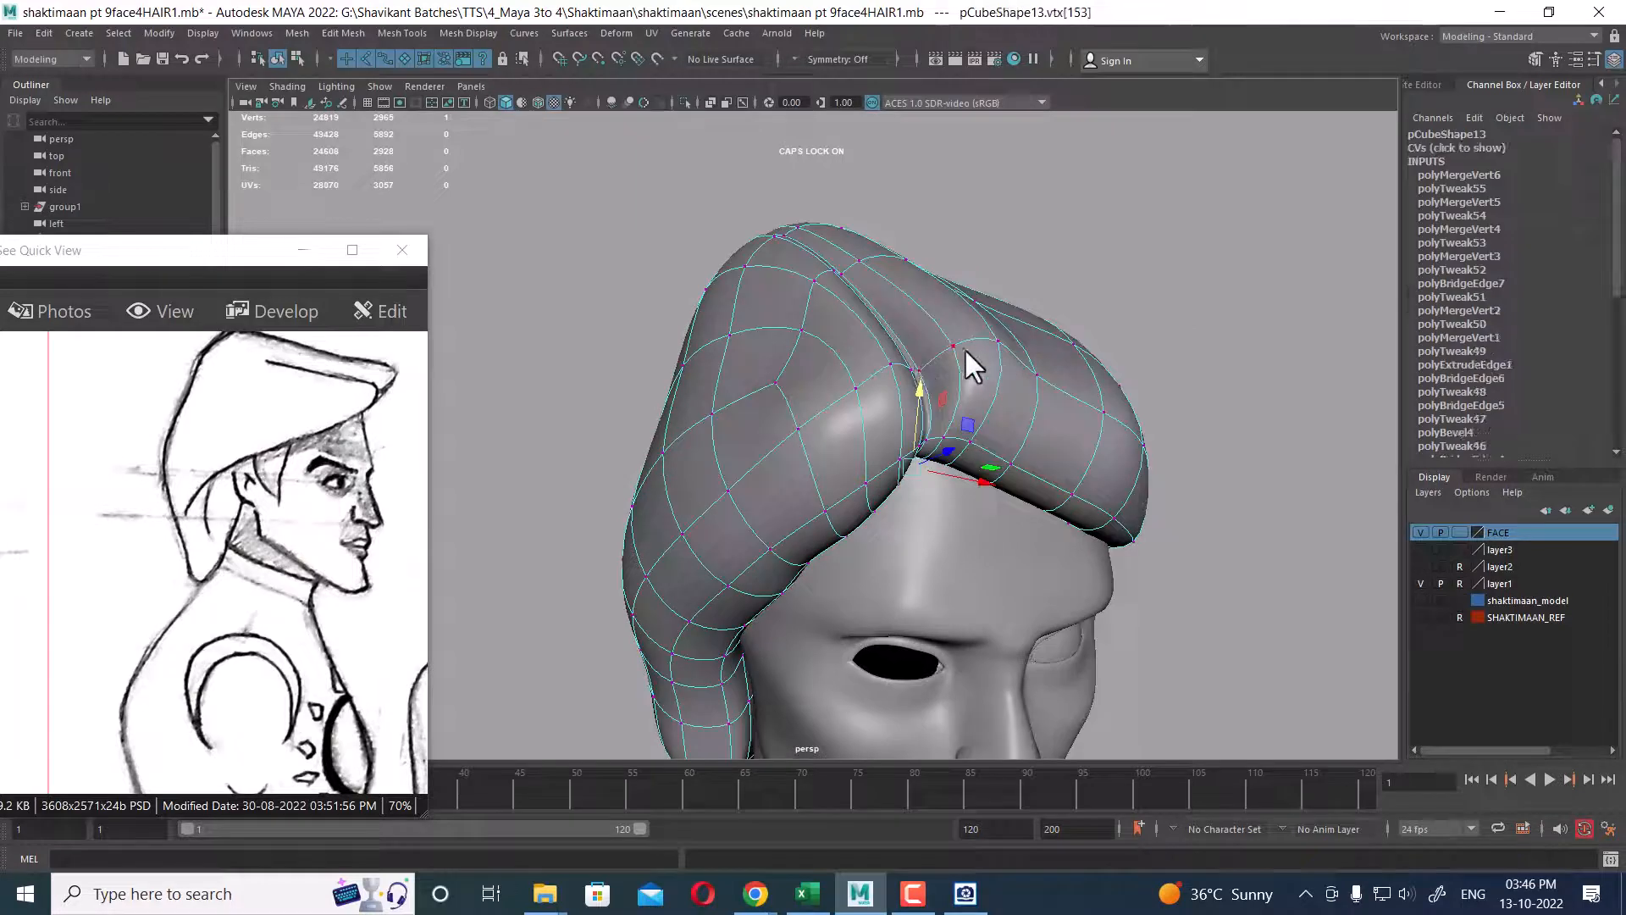
{"action": "left_click_drag", "start_coordinate": [938, 410], "coordinate": [1211, 535], "text": "alt"}
{"action": "left_click", "coordinate": [872, 405], "text": "shift"}
{"action": "left_click_drag", "start_coordinate": [1212, 535], "coordinate": [1019, 529], "text": "alt"}
{"action": "scroll", "coordinate": [1019, 529], "scroll_direction": "up", "scroll_amount": 3}
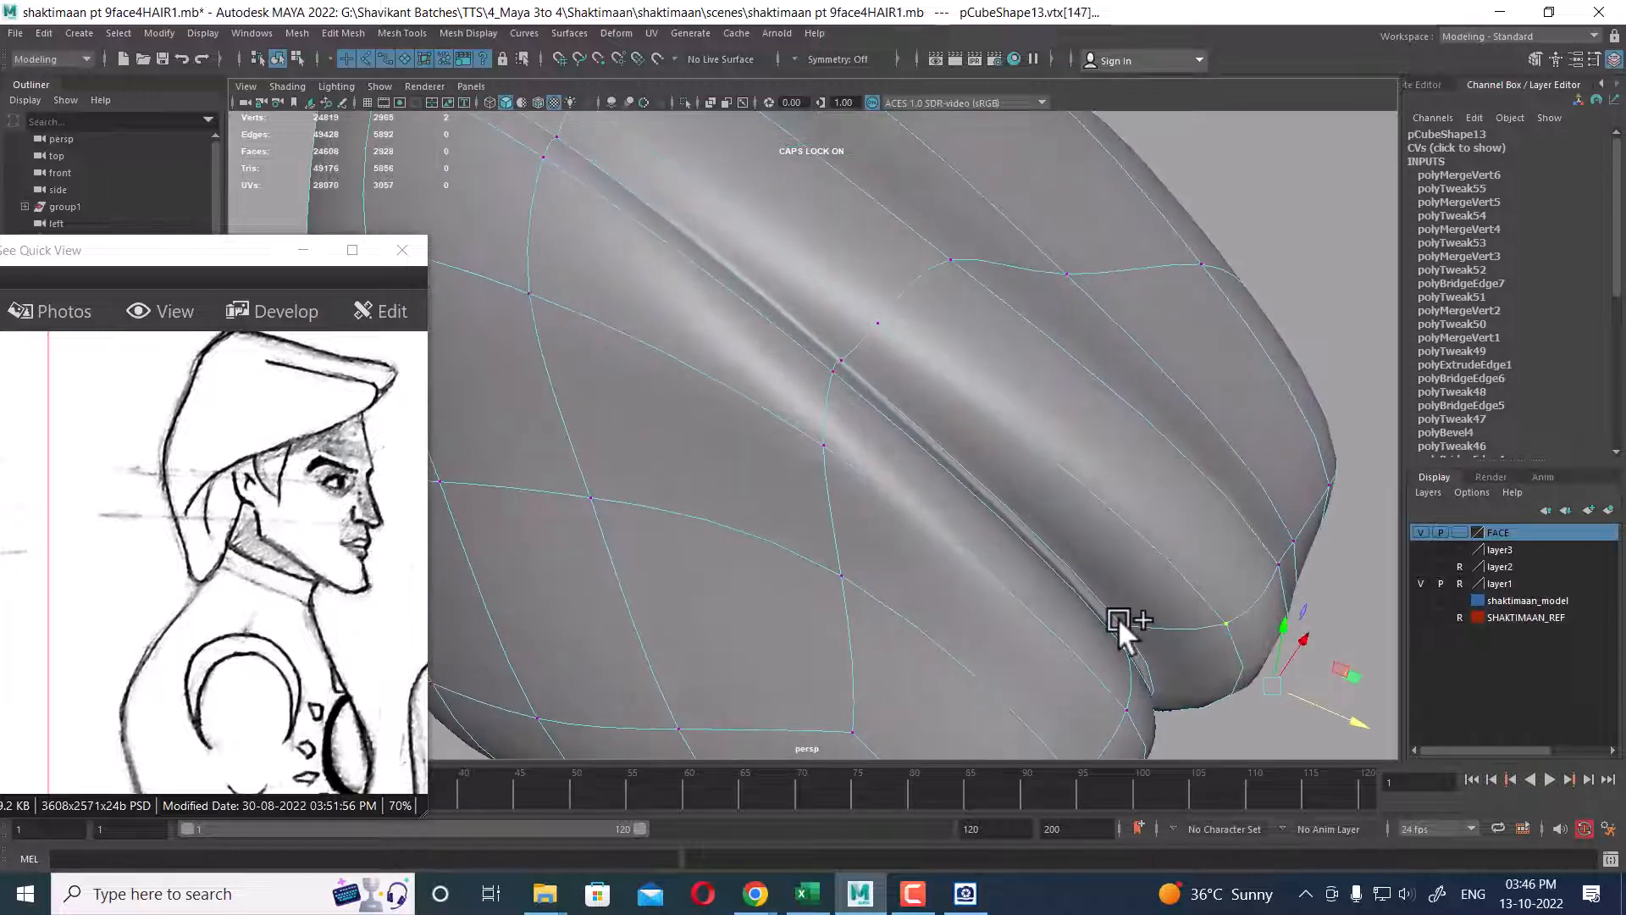
{"action": "left_click", "coordinate": [1122, 625]}
{"action": "left_click_drag", "start_coordinate": [1122, 625], "coordinate": [1223, 732], "text": "alt"}
{"action": "left_click_drag", "start_coordinate": [1084, 415], "coordinate": [1109, 412]}
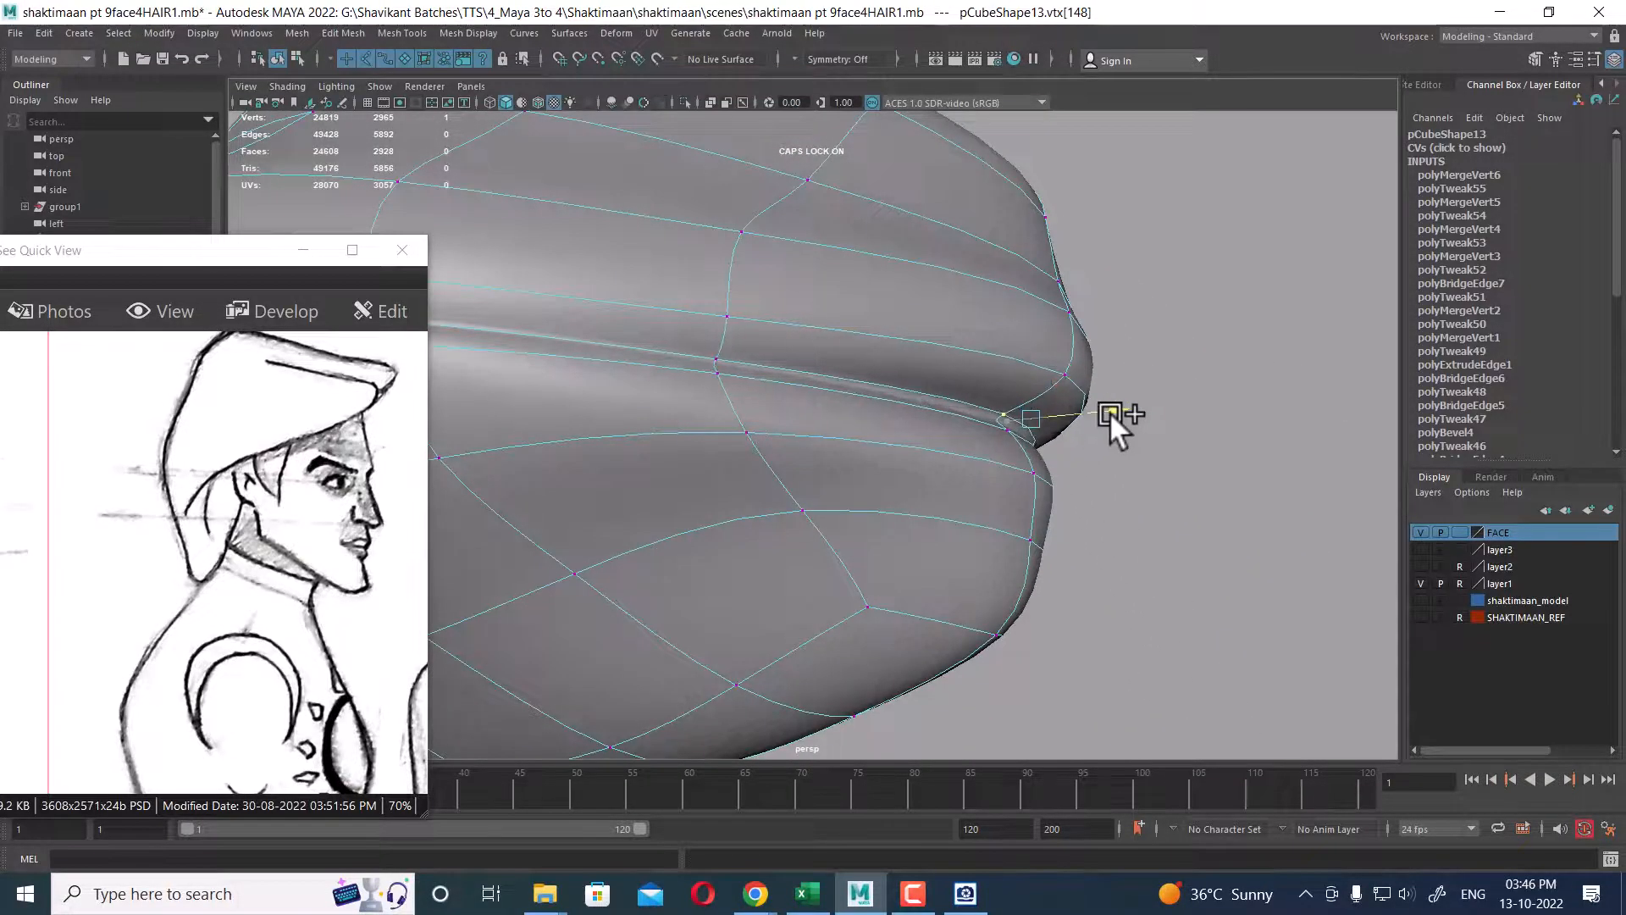
- Return the hair to object mode, show the SHAKTIMAAN_REF layer and compare both side profiles with the drawing
{"action": "scroll", "coordinate": [1110, 411], "scroll_direction": "down", "scroll_amount": 5}
{"action": "left_click_drag", "start_coordinate": [863, 459], "coordinate": [786, 437], "text": "alt"}
{"action": "left_click", "coordinate": [1013, 404]}
{"action": "left_click_drag", "start_coordinate": [1015, 411], "coordinate": [941, 441], "text": "alt"}
{"action": "key", "text": "space"}
{"action": "middle_click_drag", "start_coordinate": [1106, 451], "coordinate": [1173, 283], "text": "alt"}
{"action": "scroll", "coordinate": [1164, 268], "scroll_direction": "down", "scroll_amount": 1}
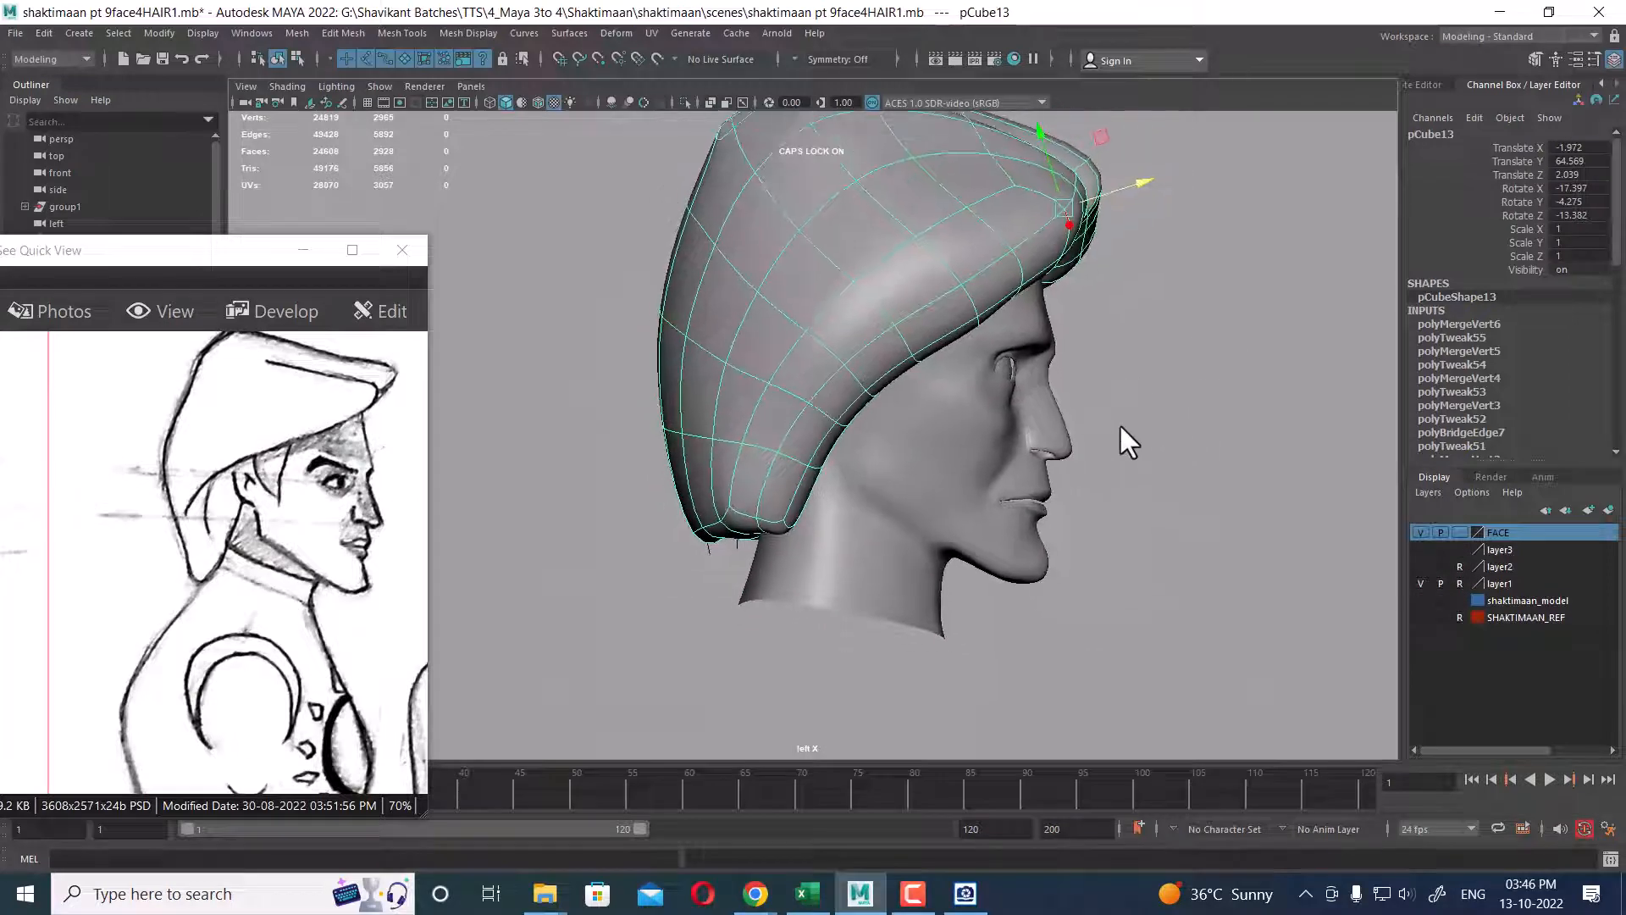
{"action": "left_click", "coordinate": [1421, 617]}
{"action": "key", "text": "space"}
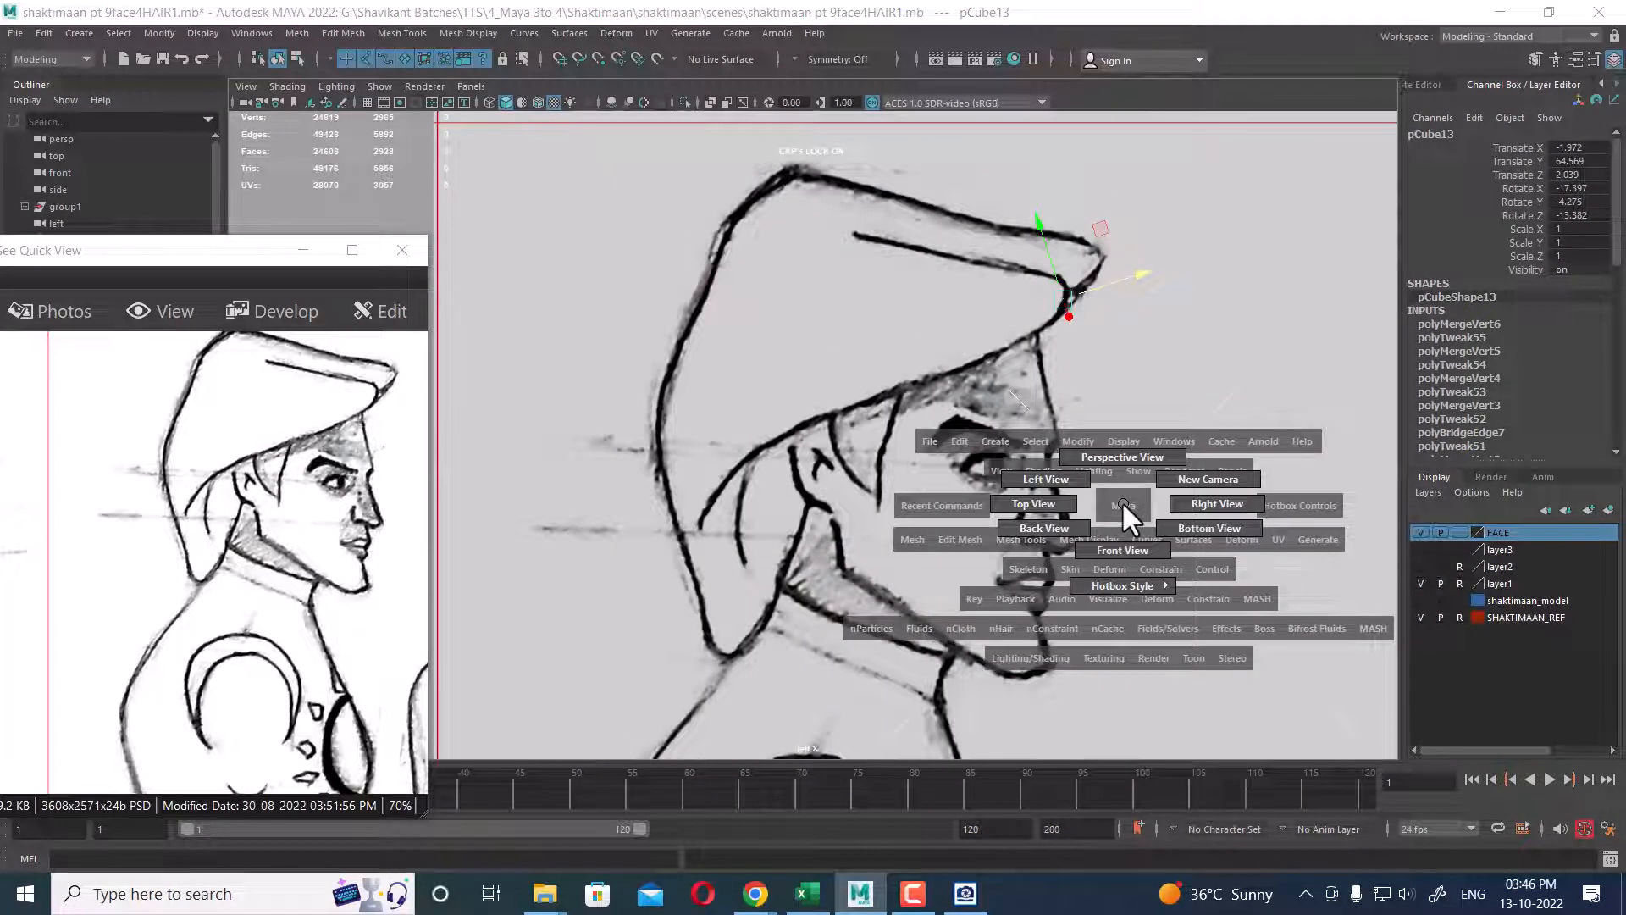
{"action": "left_click_drag", "start_coordinate": [1122, 501], "coordinate": [1212, 506]}
{"action": "scroll", "coordinate": [955, 374], "scroll_direction": "up", "scroll_amount": 3}
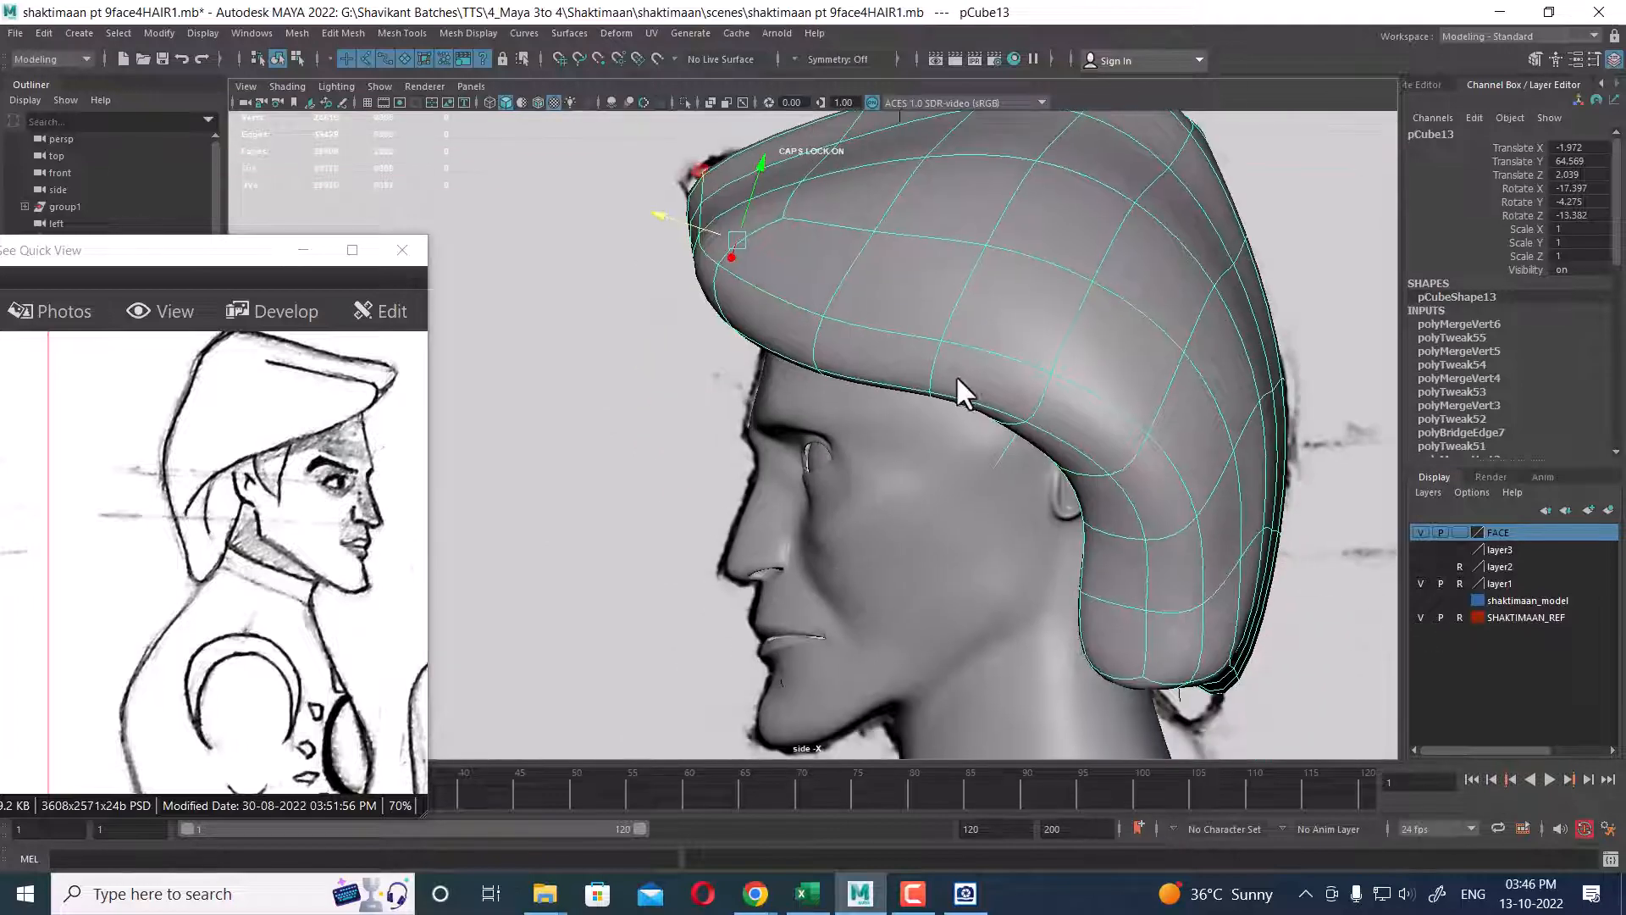
- Examine the hair, parting and side locks around the head against the reference planes in the perspective view
{"action": "middle_click_drag", "start_coordinate": [925, 399], "coordinate": [966, 467], "text": "alt"}
{"action": "key", "text": "space"}
{"action": "left_click_drag", "start_coordinate": [959, 466], "coordinate": [952, 354]}
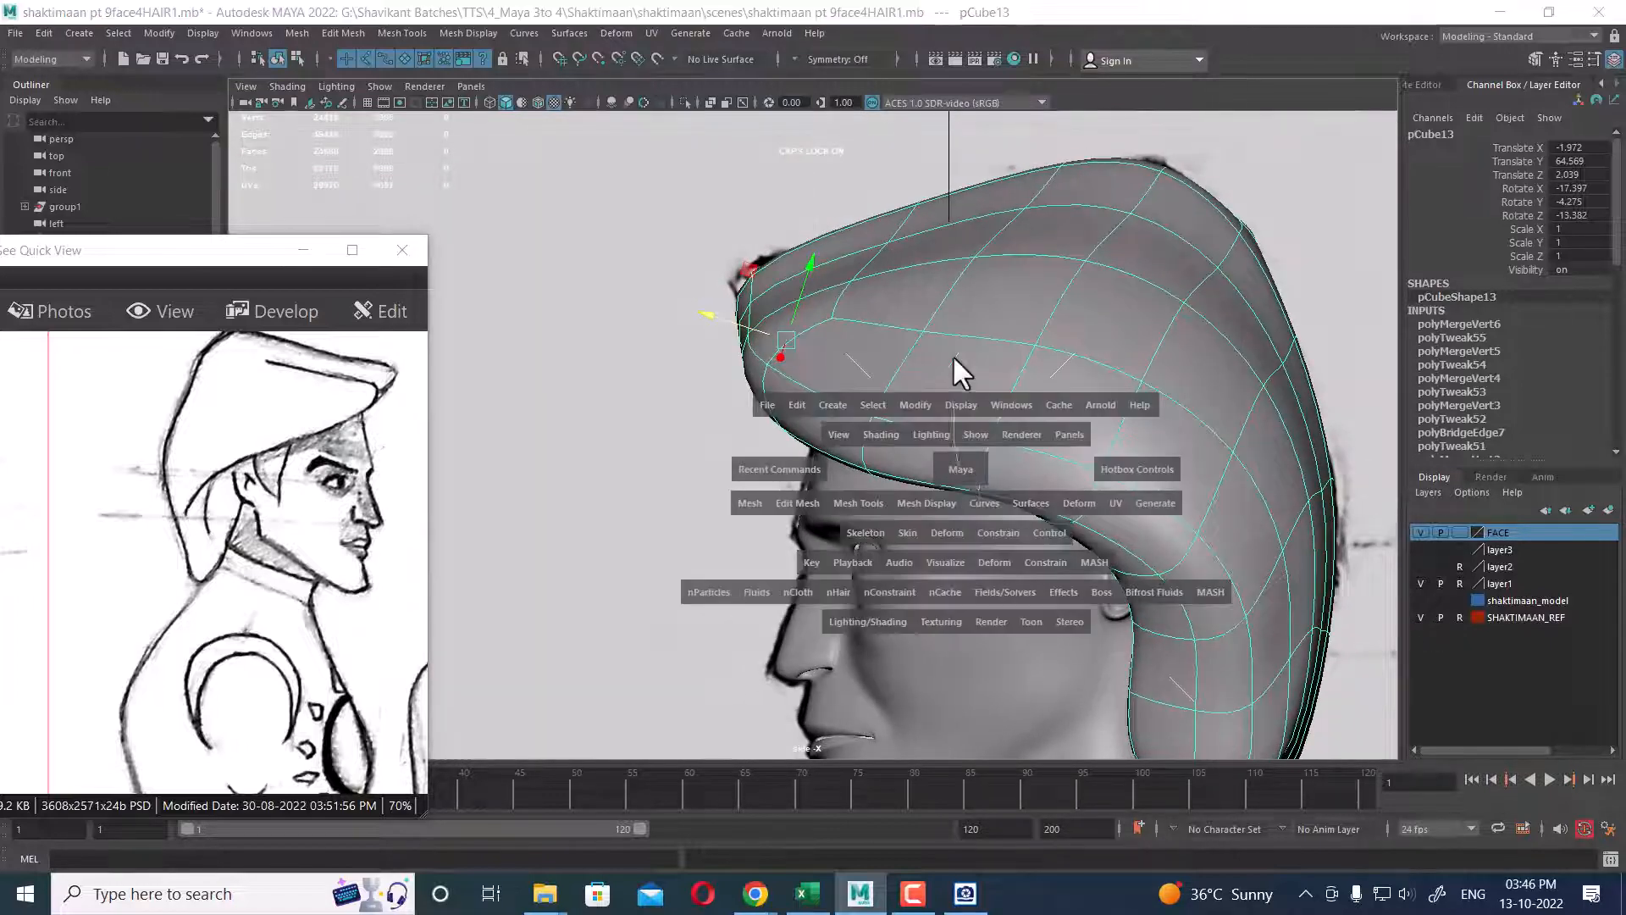
{"action": "left_click_drag", "start_coordinate": [1011, 415], "coordinate": [958, 410], "text": "alt"}
{"action": "right_click_drag", "start_coordinate": [958, 410], "coordinate": [918, 449], "text": "alt"}
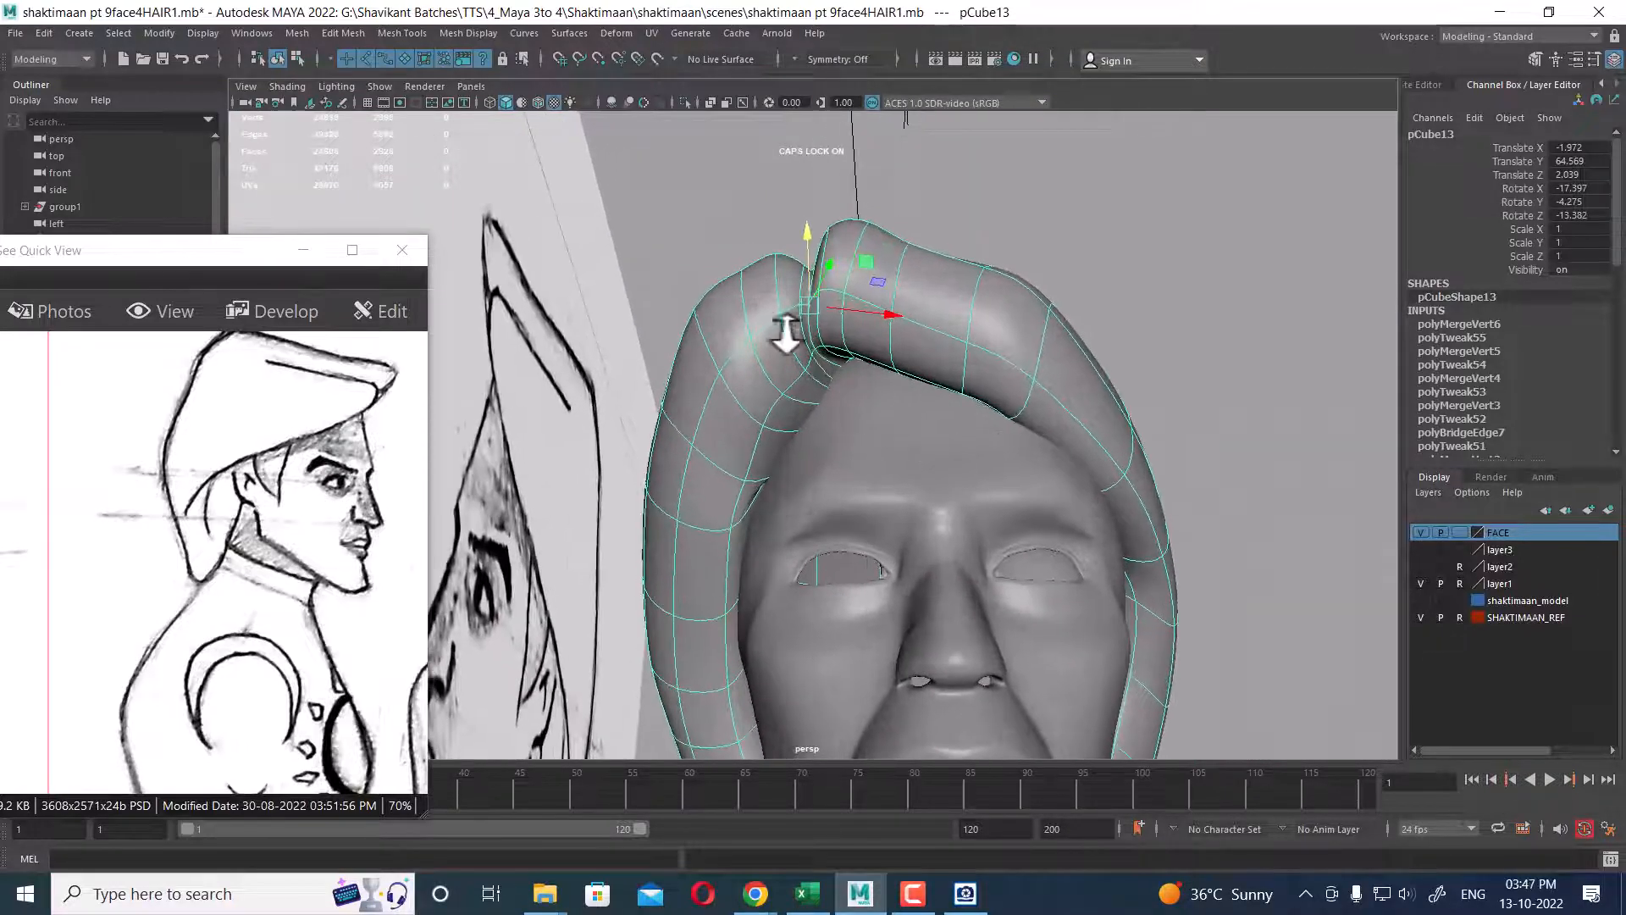
{"action": "left_click_drag", "start_coordinate": [792, 286], "coordinate": [825, 337], "text": "alt"}
{"action": "right_click_drag", "start_coordinate": [825, 337], "coordinate": [1075, 570], "text": "alt"}
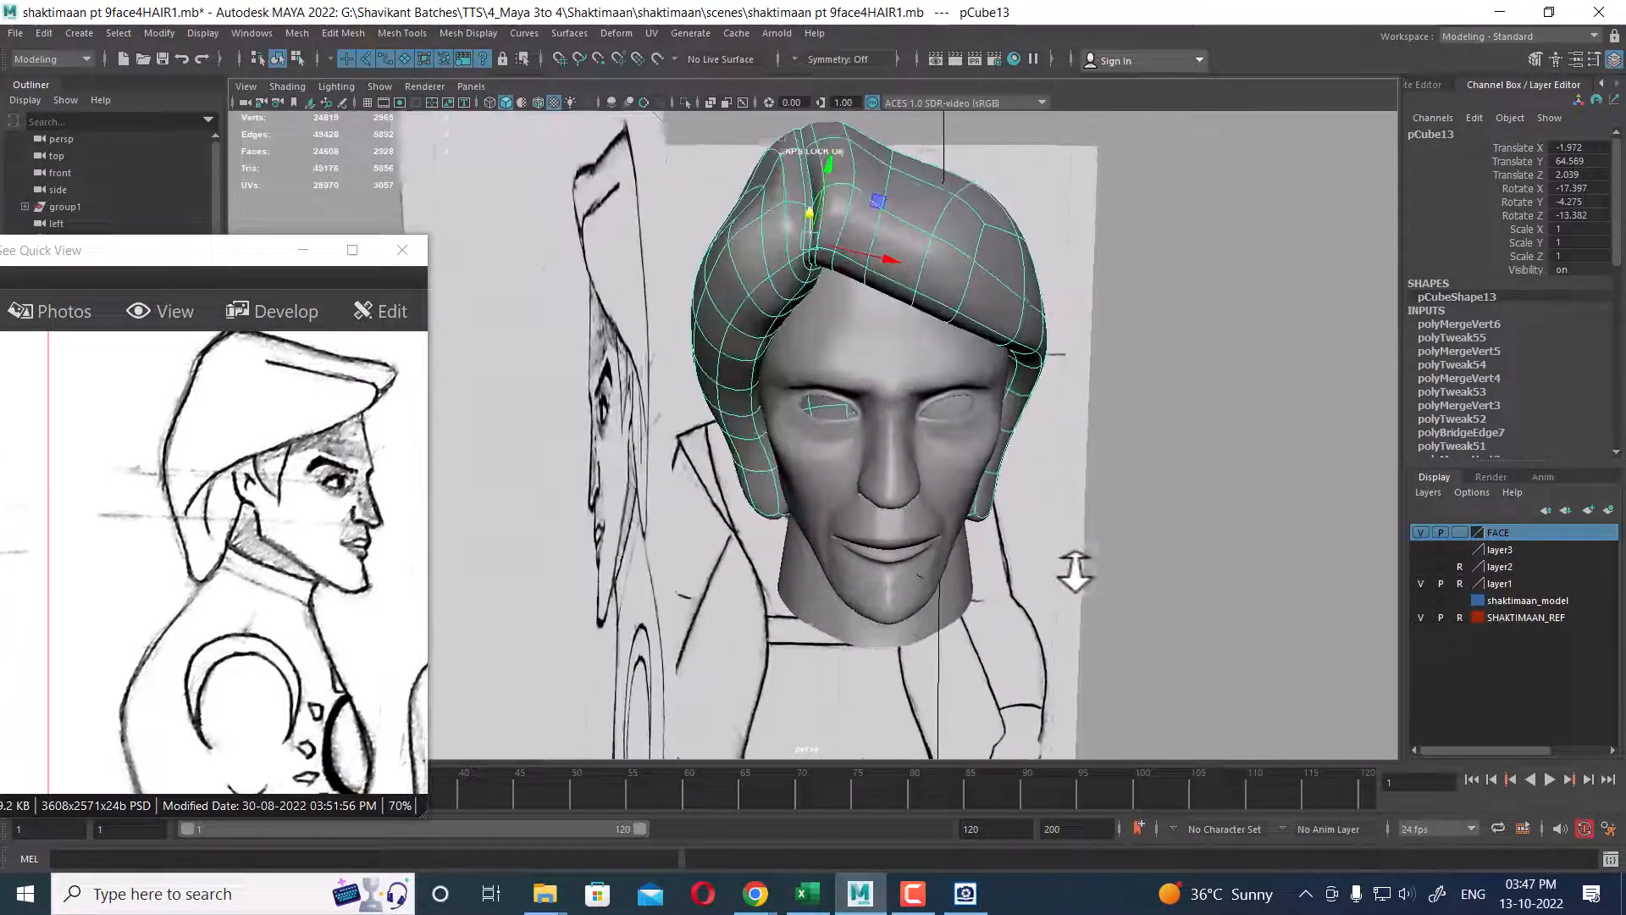
{"action": "left_click_drag", "start_coordinate": [1075, 570], "coordinate": [993, 246], "text": "alt"}
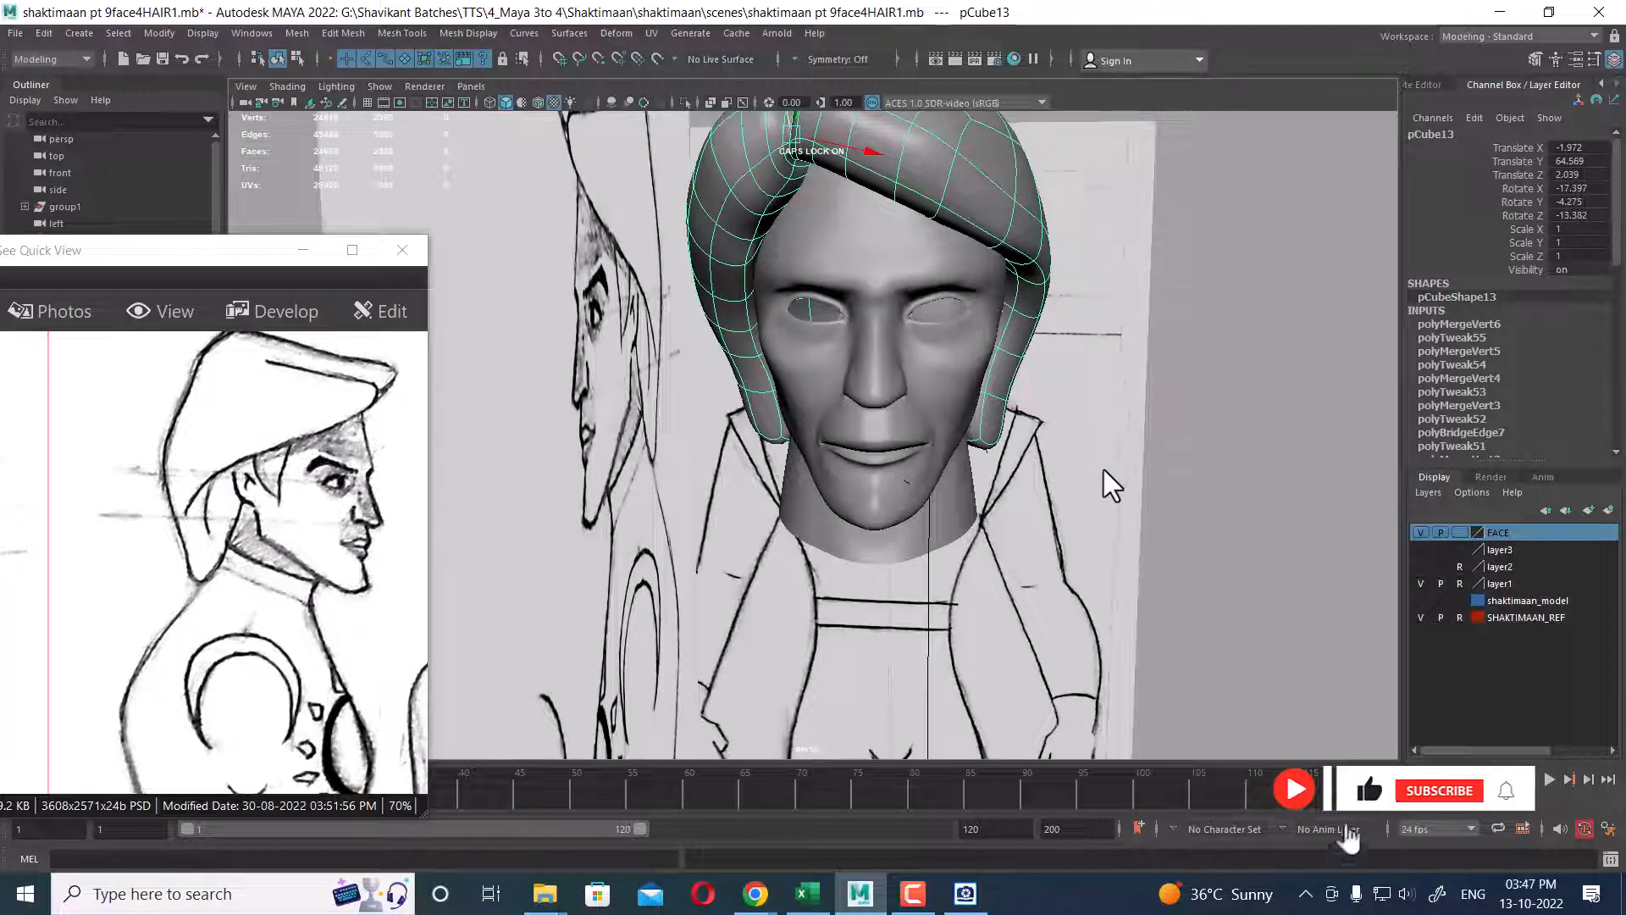
{"action": "left_click_drag", "start_coordinate": [1105, 471], "coordinate": [942, 450], "text": "alt"}
{"action": "right_click_drag", "start_coordinate": [942, 451], "coordinate": [982, 402], "text": "alt"}
{"action": "left_click_drag", "start_coordinate": [983, 402], "coordinate": [964, 415], "text": "alt"}
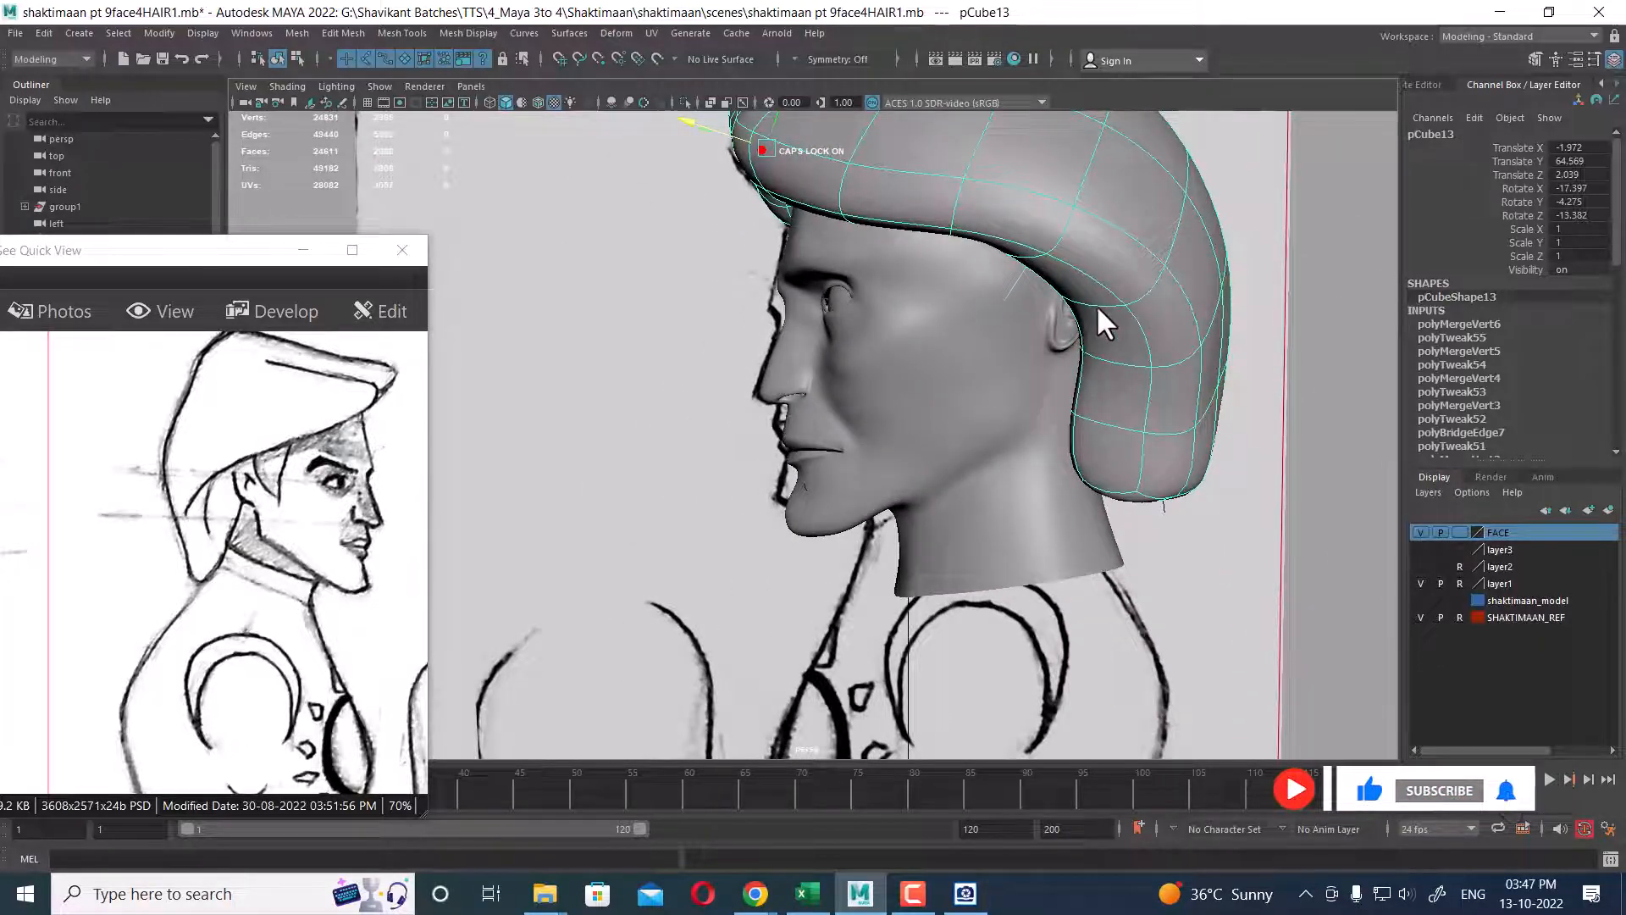
{"action": "left_click_drag", "start_coordinate": [1096, 303], "coordinate": [1239, 338], "text": "alt"}
{"action": "left_click_drag", "start_coordinate": [929, 437], "coordinate": [838, 487], "text": "alt"}
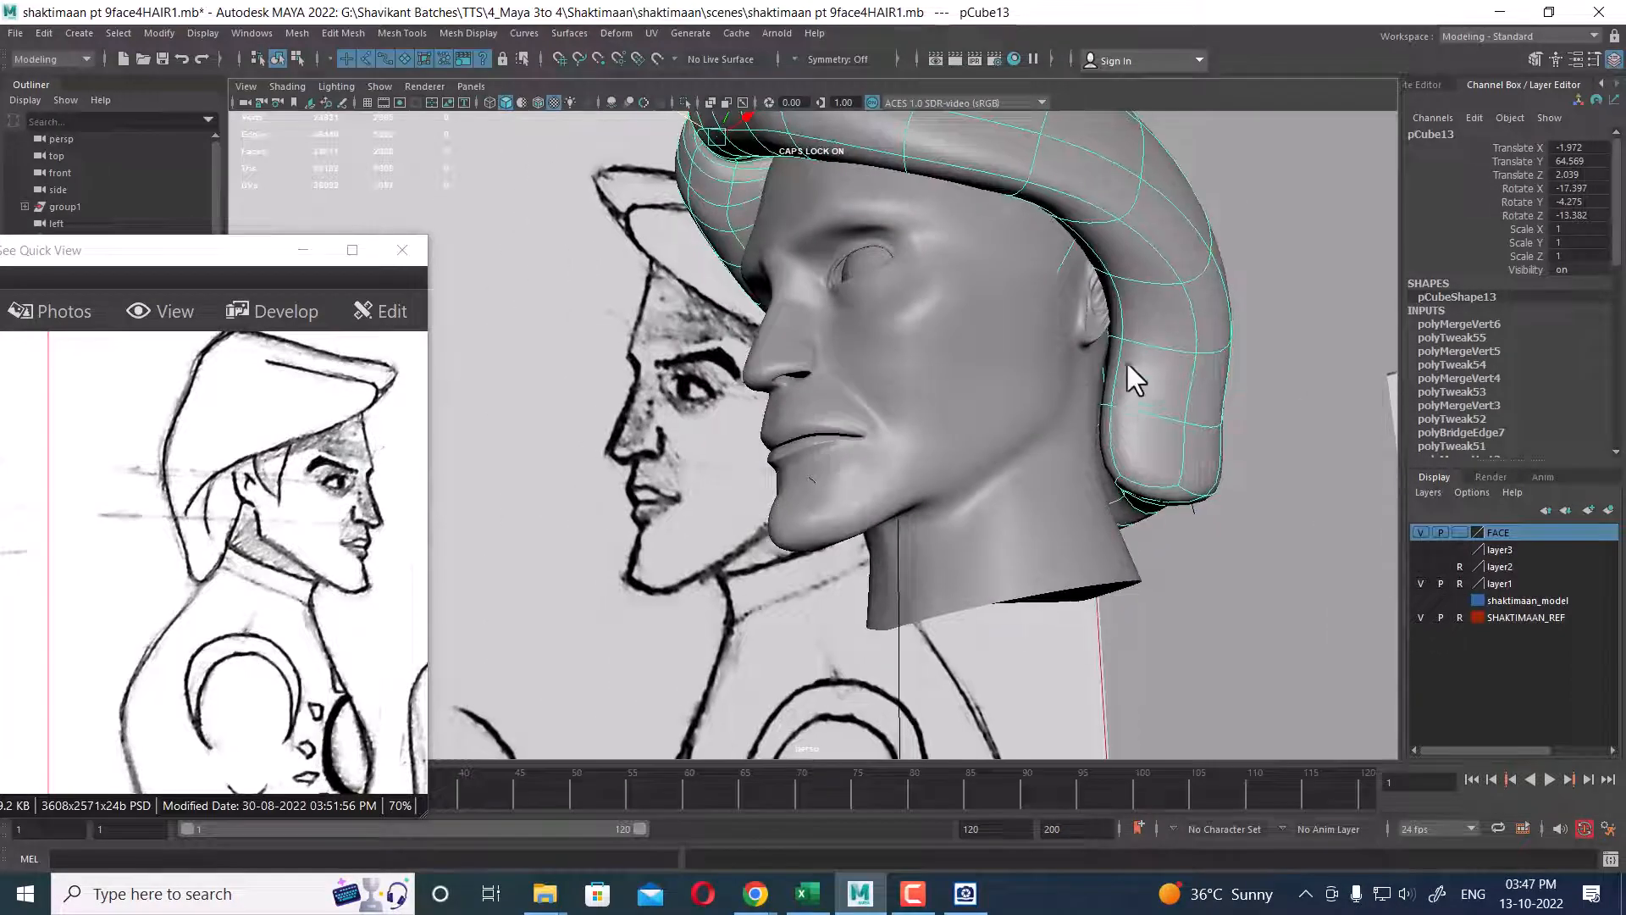
{"action": "left_click_drag", "start_coordinate": [1111, 388], "coordinate": [1179, 415], "text": "alt"}
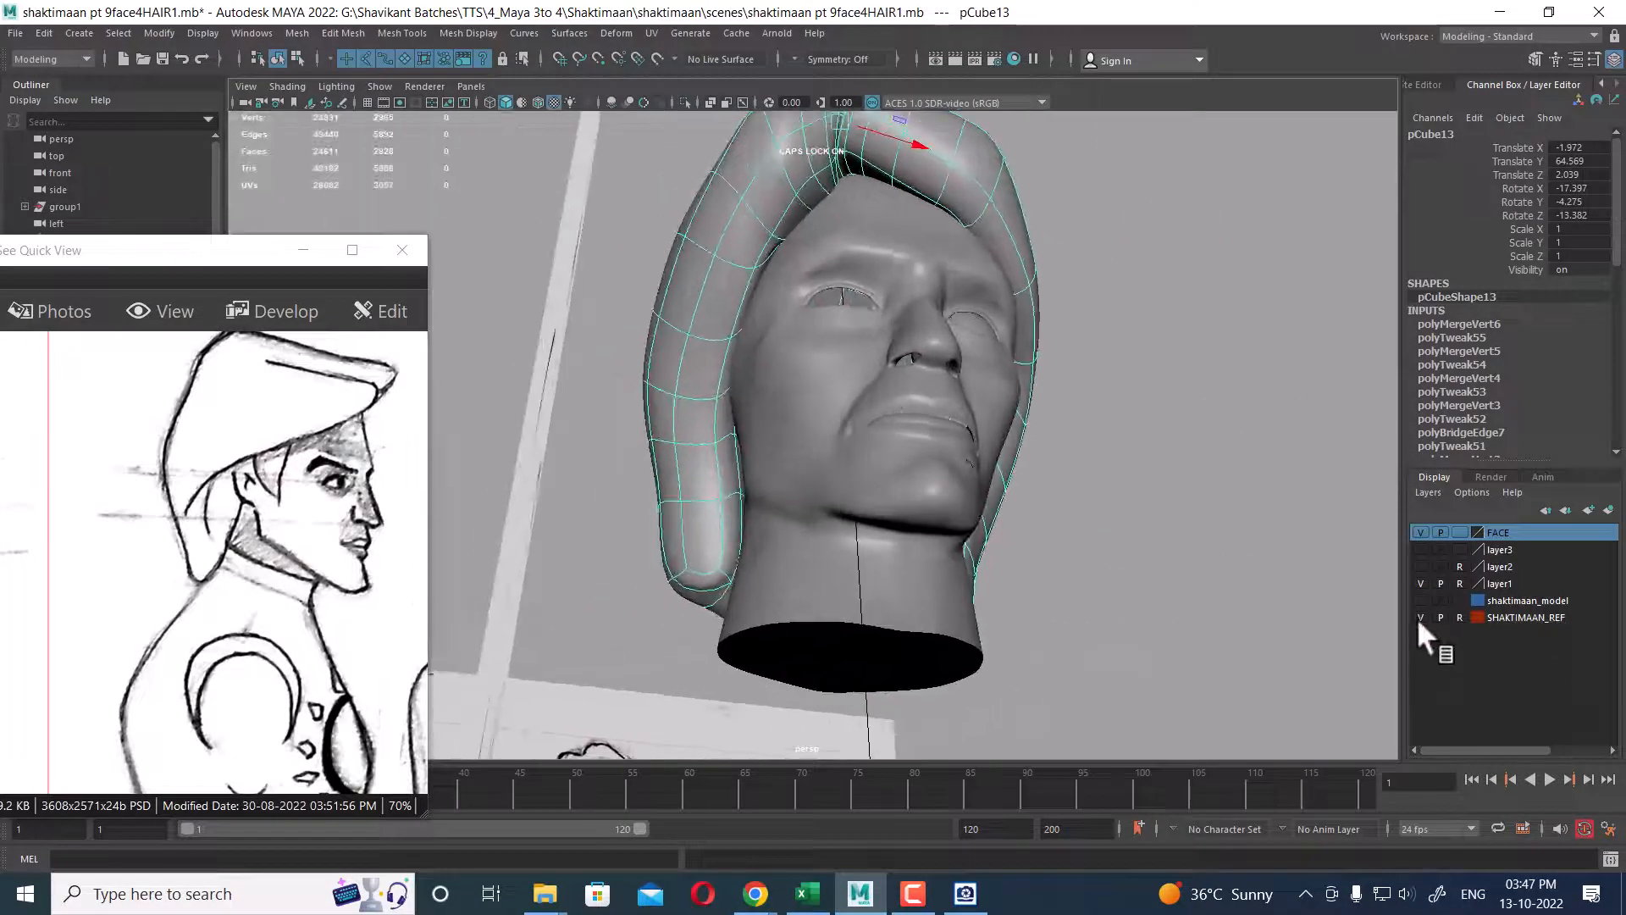
- Hide the SHAKTIMAAN_REF layer and adjust the hair's lower rim edges beside the temple in the left view, keeping two selected
{"action": "left_click", "coordinate": [1420, 617]}
{"action": "left_click_drag", "start_coordinate": [766, 531], "coordinate": [917, 495], "text": "alt"}
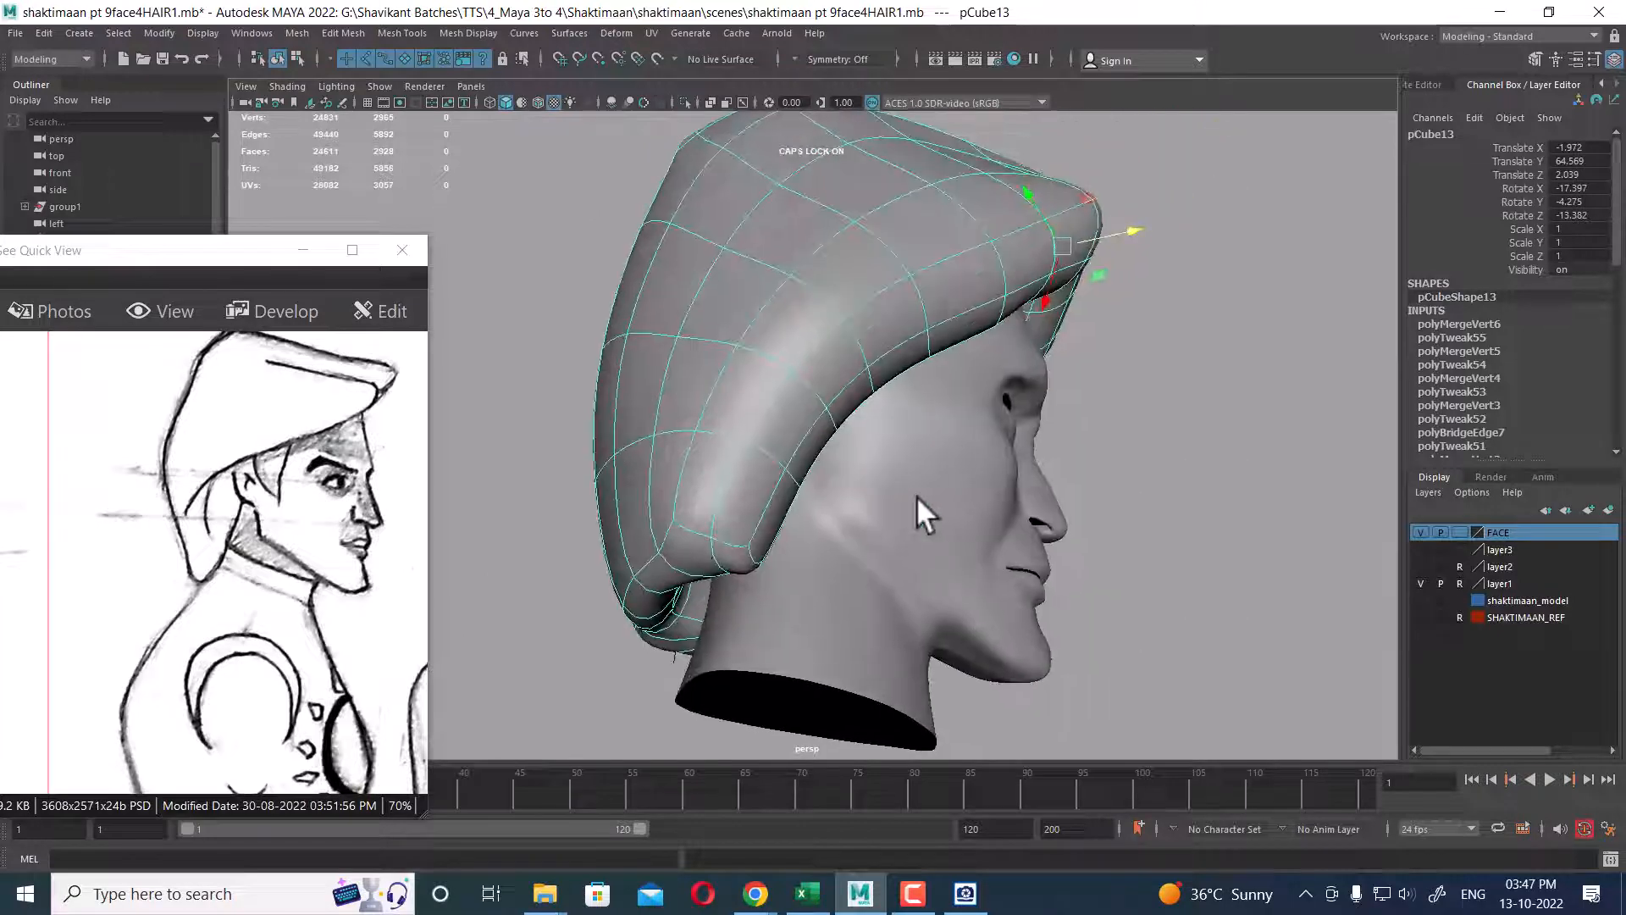
{"action": "right_click_drag", "start_coordinate": [856, 362], "coordinate": [858, 317]}
{"action": "left_click", "coordinate": [898, 350]}
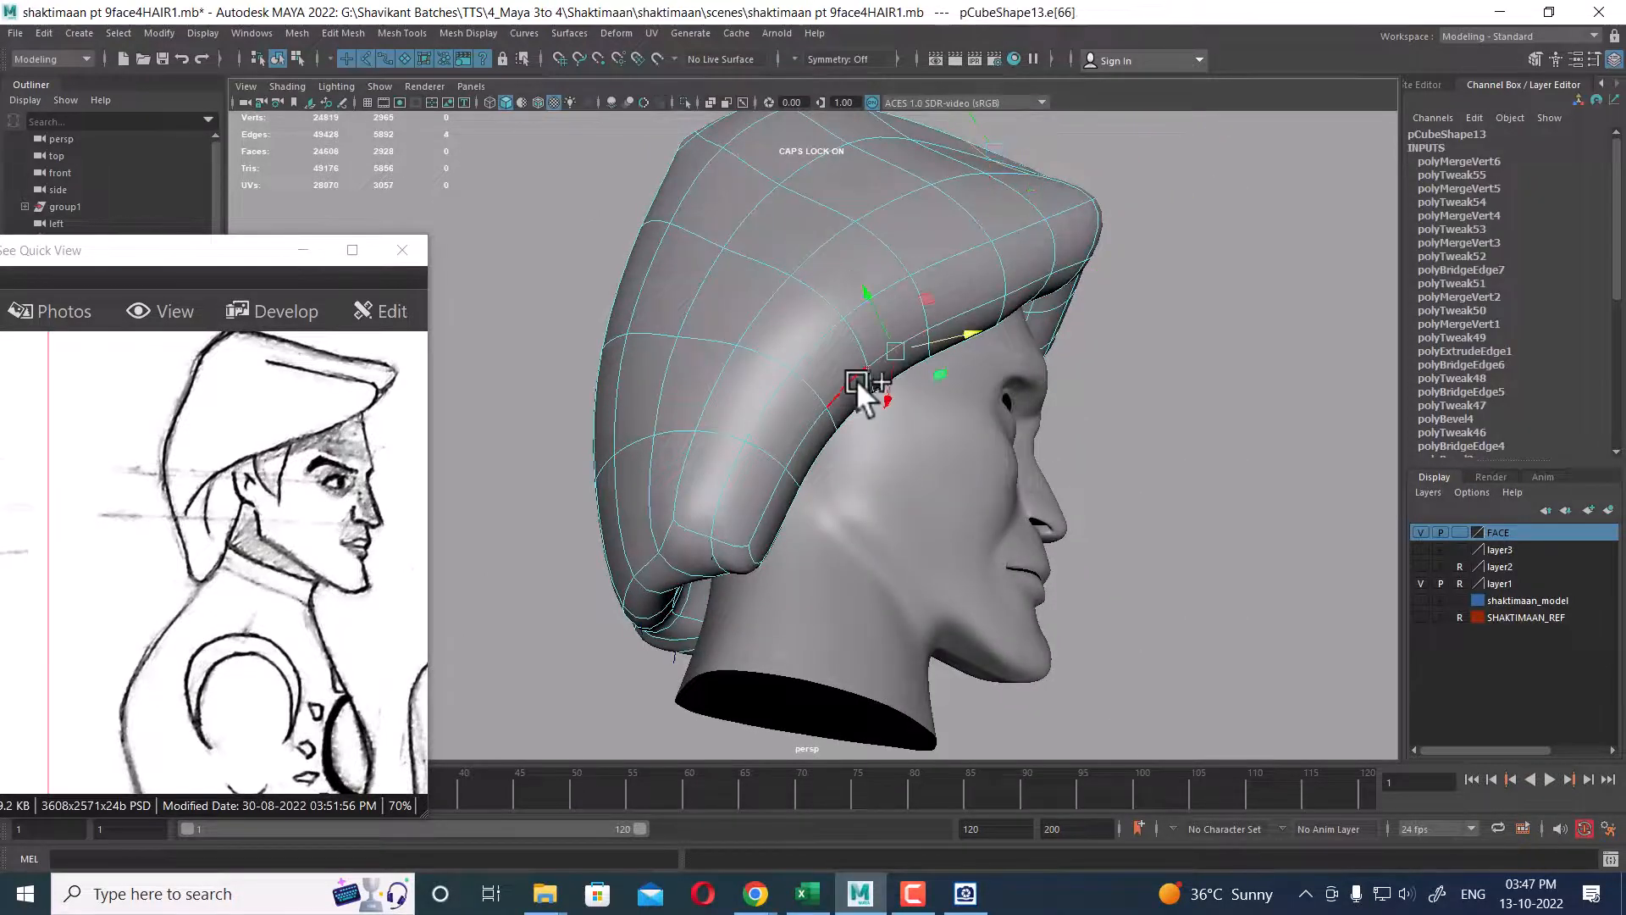
{"action": "left_click", "coordinate": [854, 381], "text": "shift"}
{"action": "left_click", "coordinate": [834, 422], "text": "shift"}
{"action": "left_click_drag", "start_coordinate": [836, 426], "coordinate": [872, 392], "text": "alt"}
{"action": "key", "text": "space"}
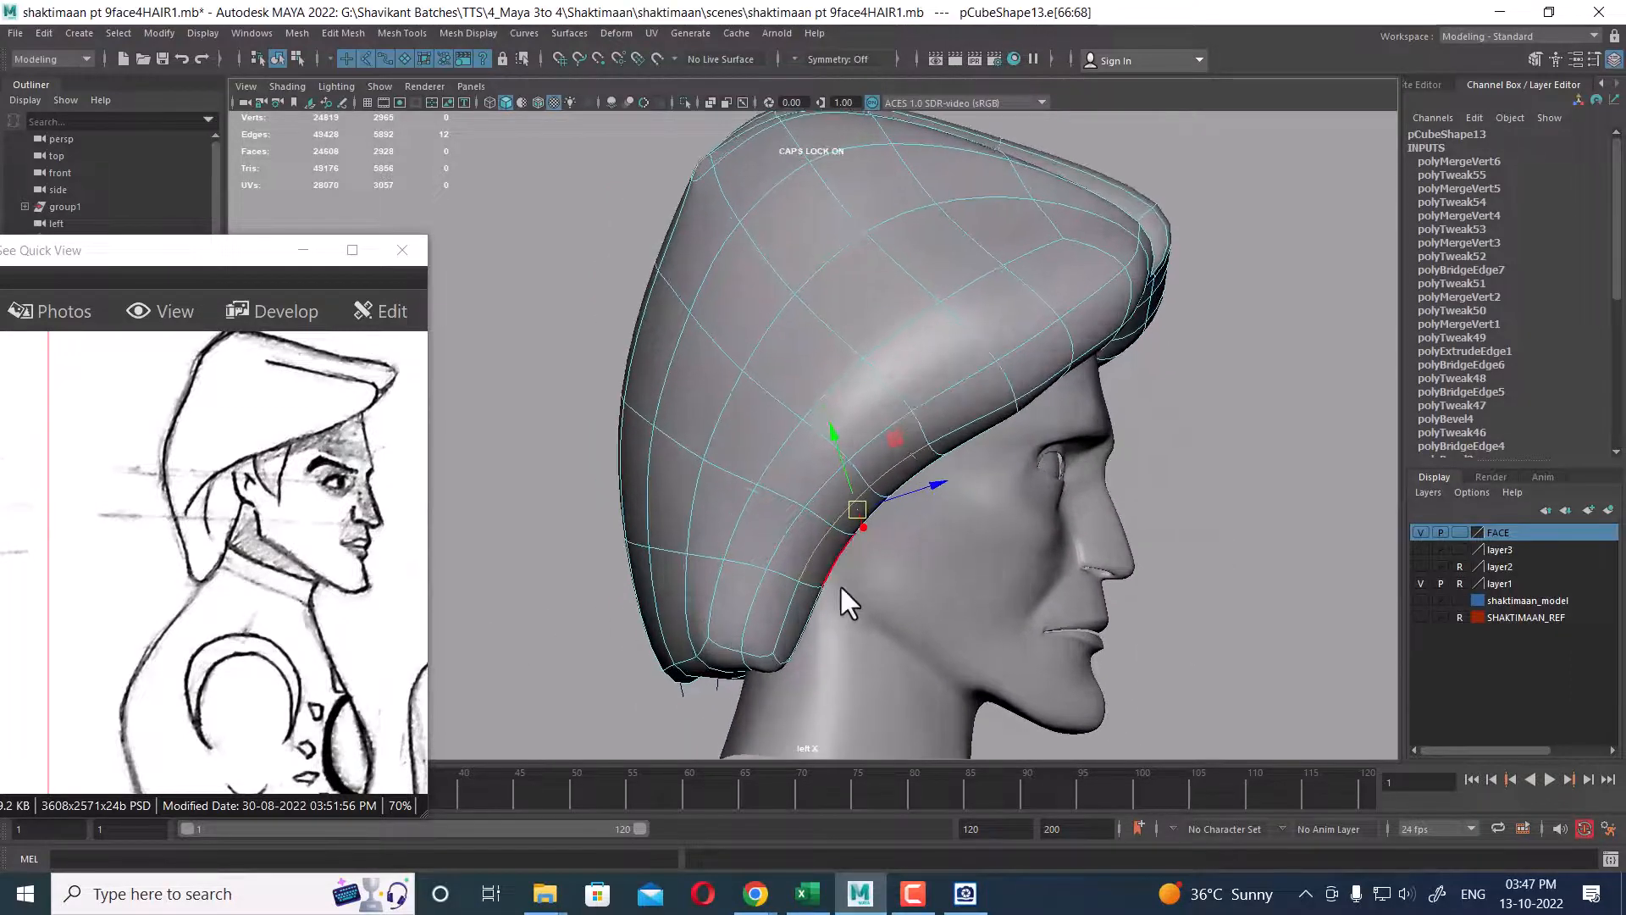
{"action": "middle_click_drag", "start_coordinate": [821, 593], "coordinate": [854, 475], "text": "alt"}
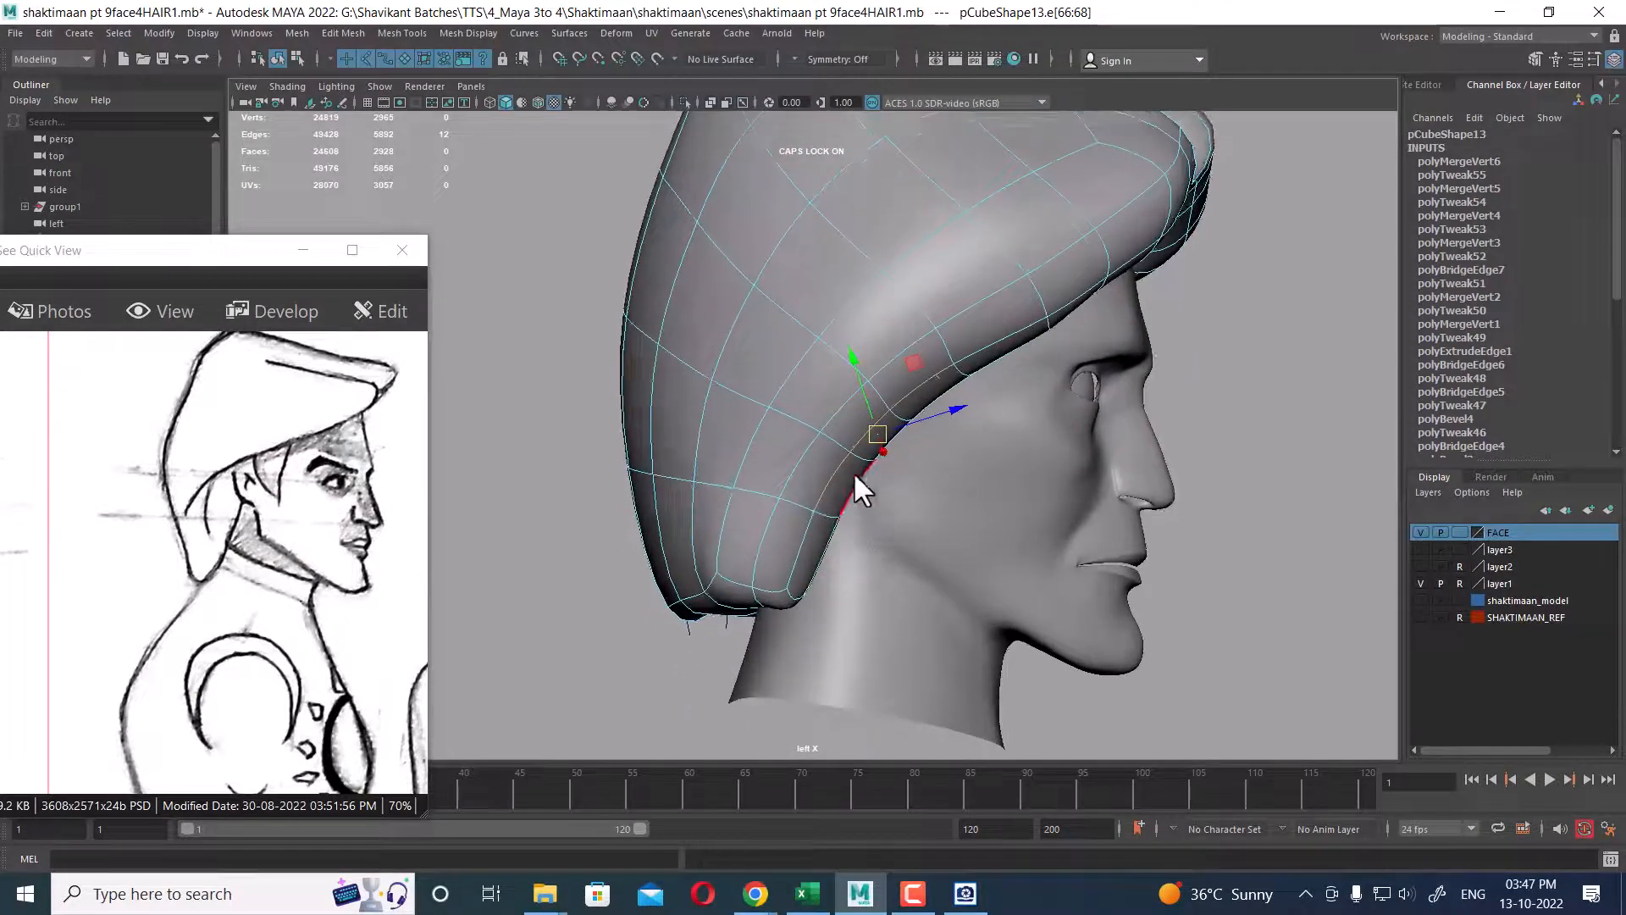
{"action": "left_click_drag", "start_coordinate": [877, 434], "coordinate": [896, 387]}
{"action": "left_click", "coordinate": [814, 470], "text": "ctrl"}
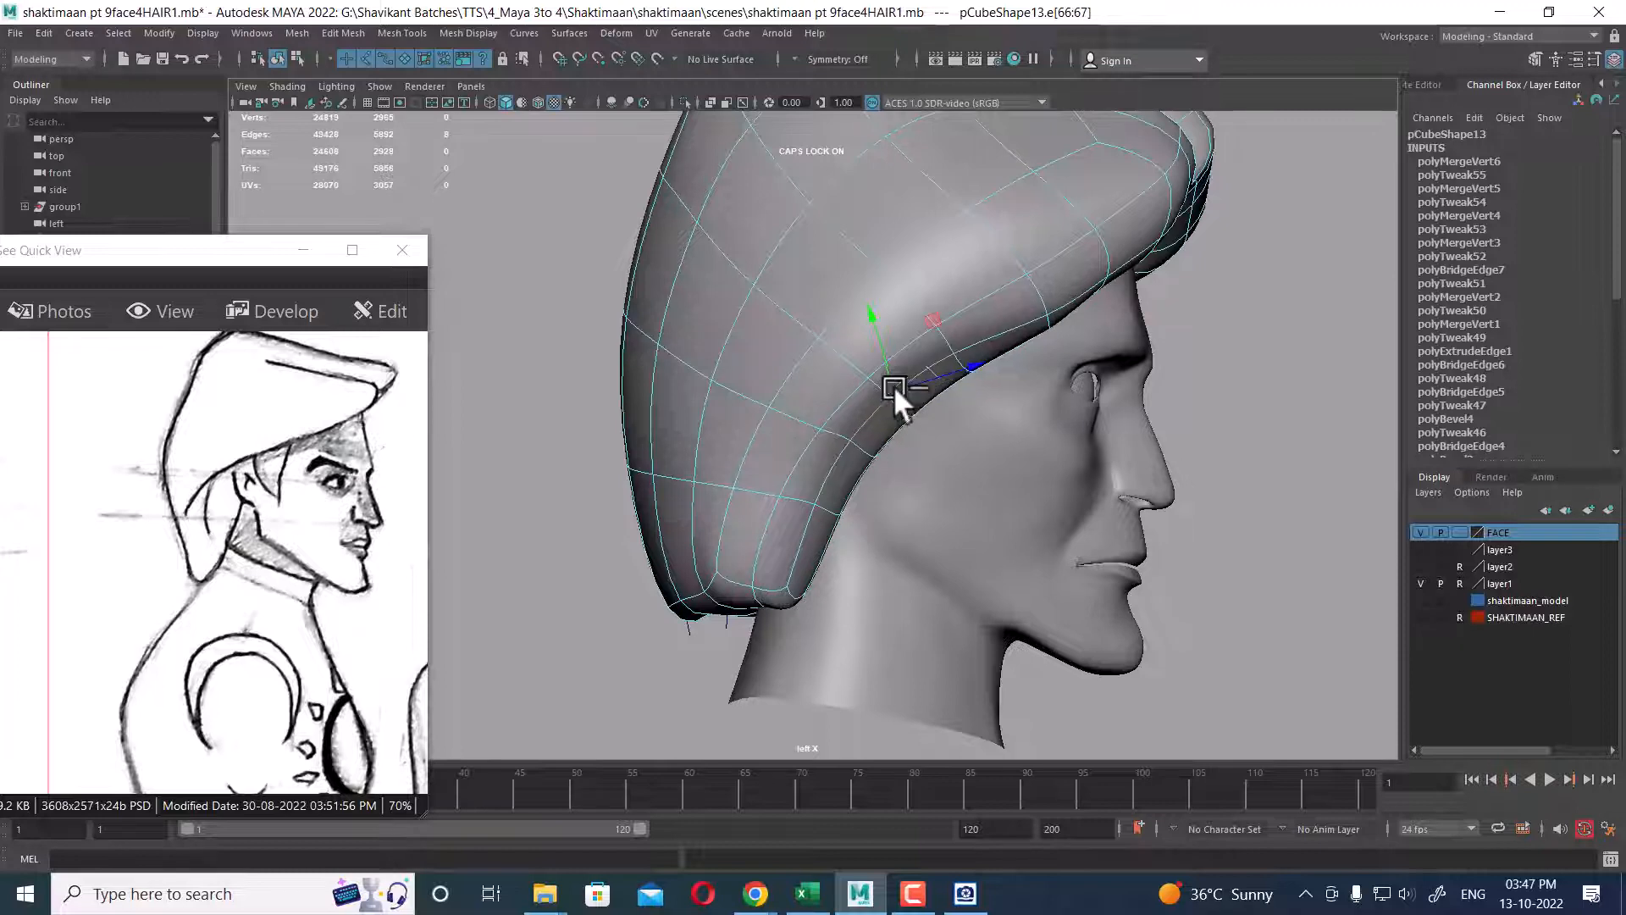
- Move the two selected side rim edges inward toward the face in the front view and check them in perspective
{"action": "key", "text": "space"}
{"action": "left_click_drag", "start_coordinate": [965, 474], "coordinate": [965, 512]}
{"action": "middle_click_drag", "start_coordinate": [807, 528], "coordinate": [866, 483], "text": "alt"}
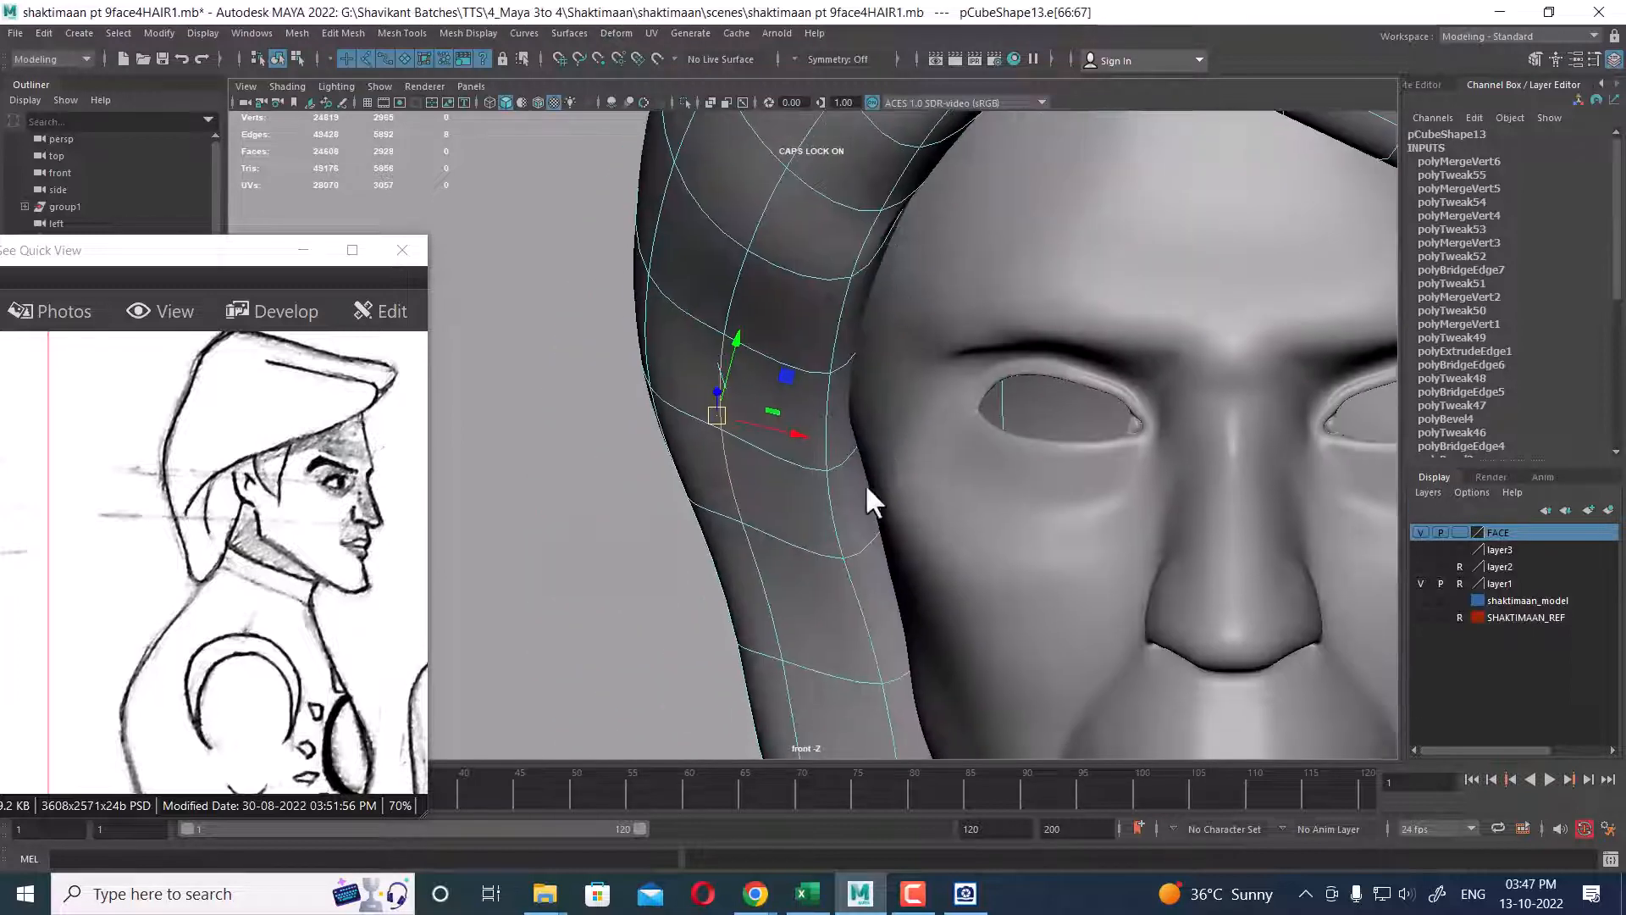
{"action": "left_click_drag", "start_coordinate": [790, 432], "coordinate": [820, 436]}
{"action": "middle_click_drag", "start_coordinate": [877, 541], "coordinate": [890, 332], "text": "alt"}
{"action": "key", "text": "space"}
{"action": "left_click_drag", "start_coordinate": [926, 566], "coordinate": [919, 440]}
{"action": "left_click_drag", "start_coordinate": [948, 282], "coordinate": [969, 415], "text": "alt"}
- Reposition the single edge above the temple rim in the left view and select the rim edge below it
{"action": "key", "text": "space"}
{"action": "mouse_move", "coordinate": [894, 379]}
{"action": "right_mouse_down", "text": "alt"}
{"action": "mouse_move", "coordinate": [942, 383]}
{"action": "mouse_move", "coordinate": [905, 395]}
{"action": "right_mouse_up", "text": "alt"}
{"action": "key", "text": "space"}
{"action": "left_click_drag", "start_coordinate": [925, 392], "coordinate": [826, 364]}
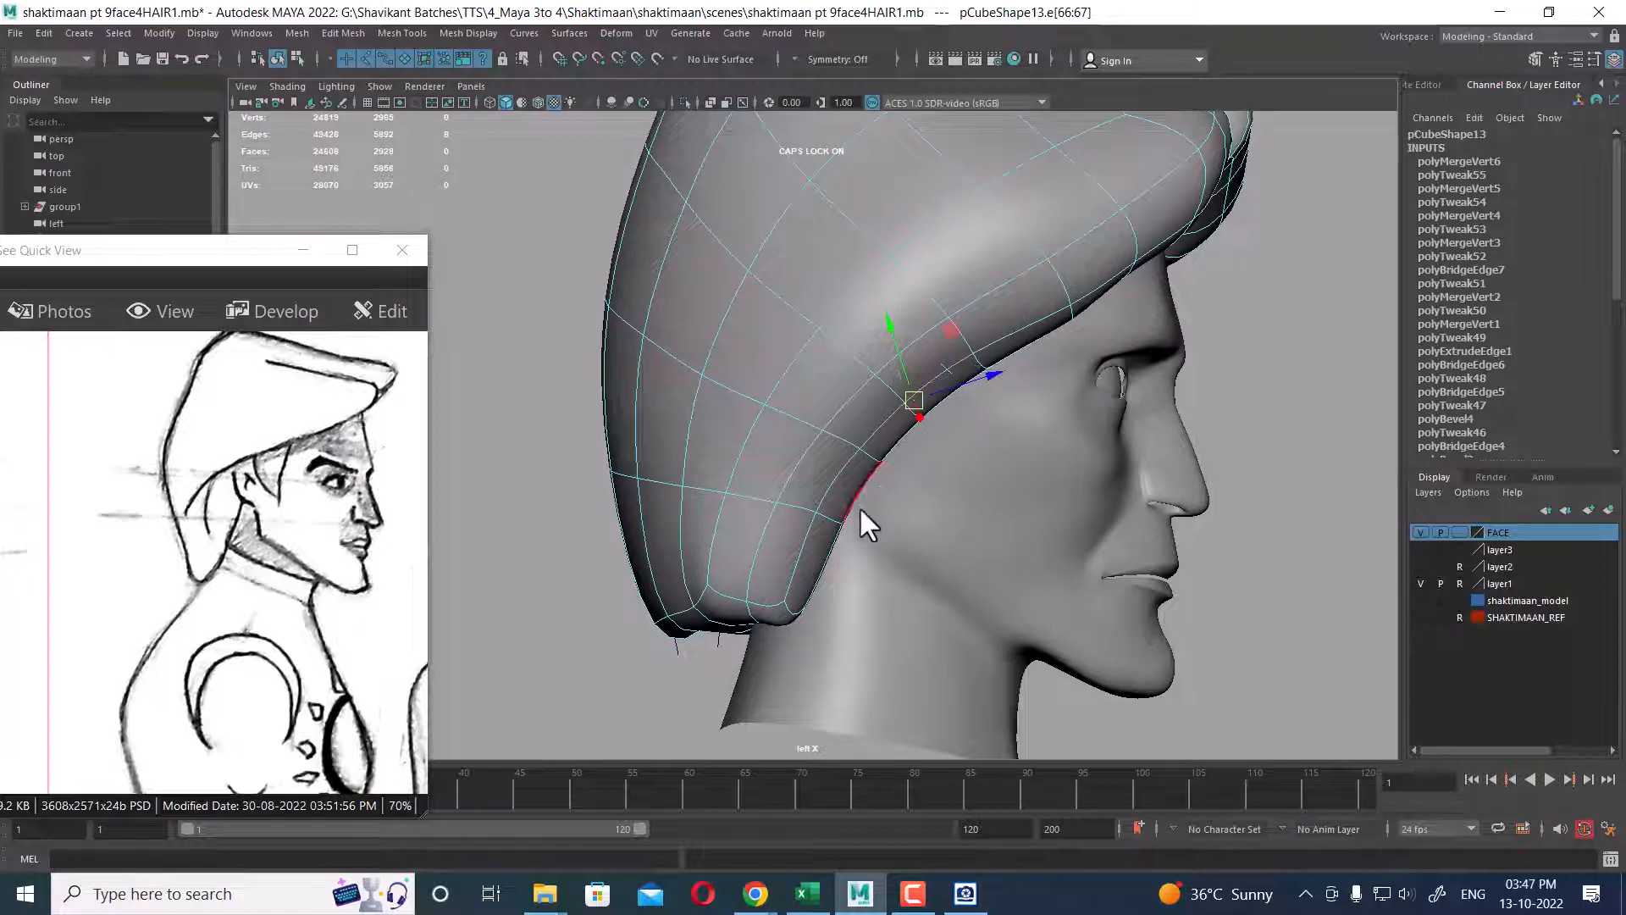
{"action": "left_click", "coordinate": [989, 299]}
{"action": "left_click_drag", "start_coordinate": [1005, 297], "coordinate": [1041, 325]}
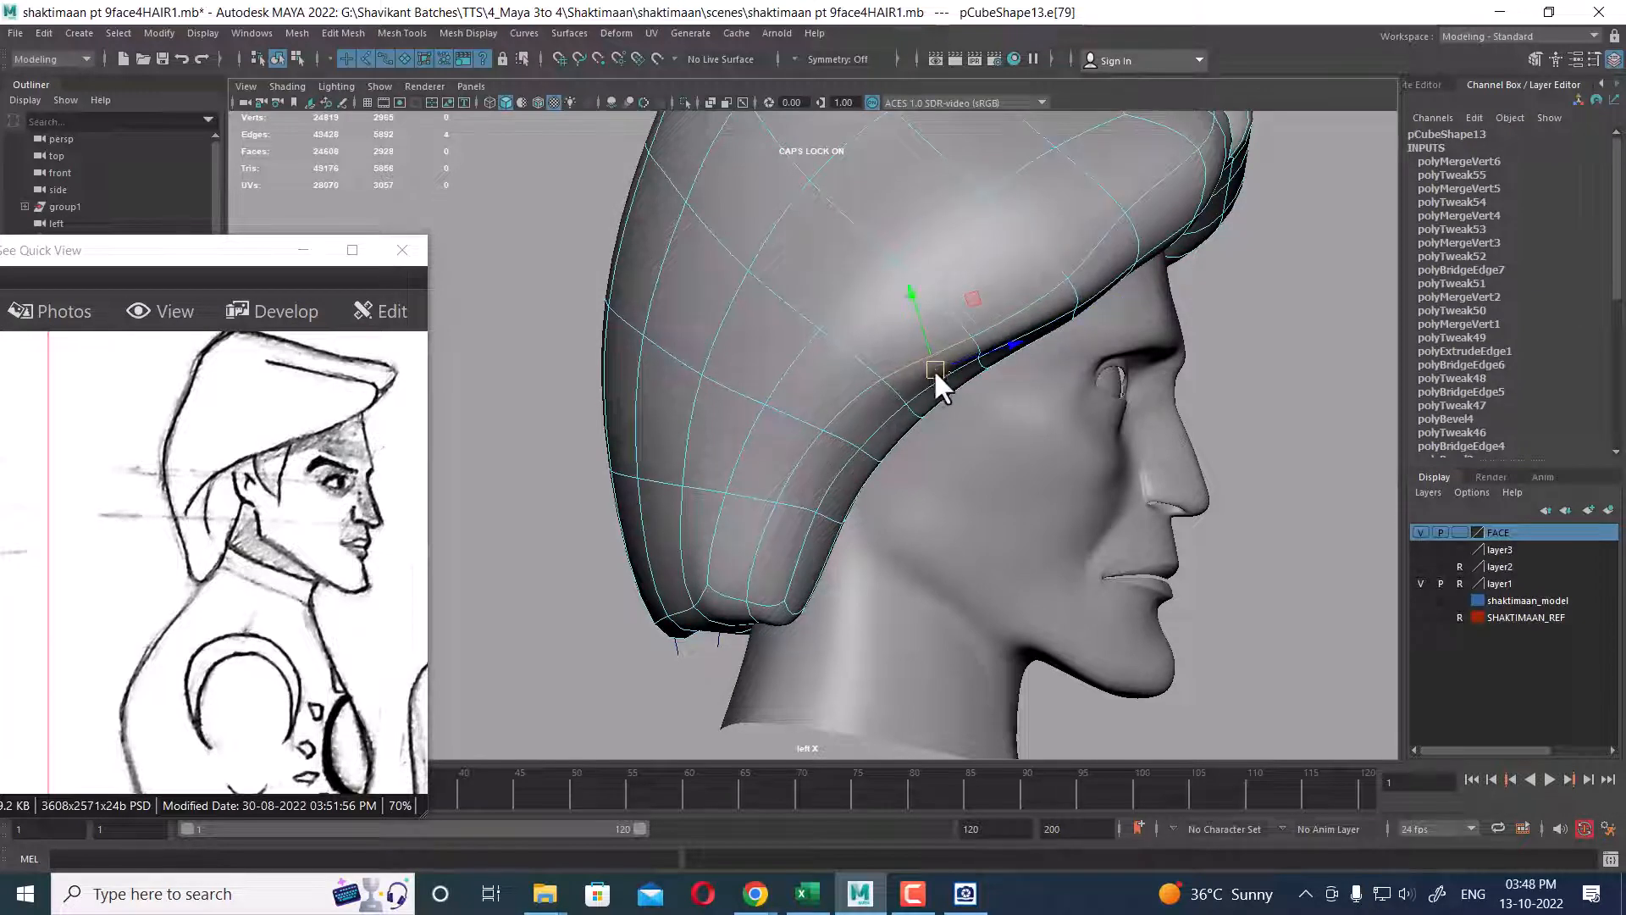
{"action": "left_click", "coordinate": [872, 436]}
{"action": "left_click", "coordinate": [839, 475]}
{"action": "left_click", "coordinate": [839, 474]}
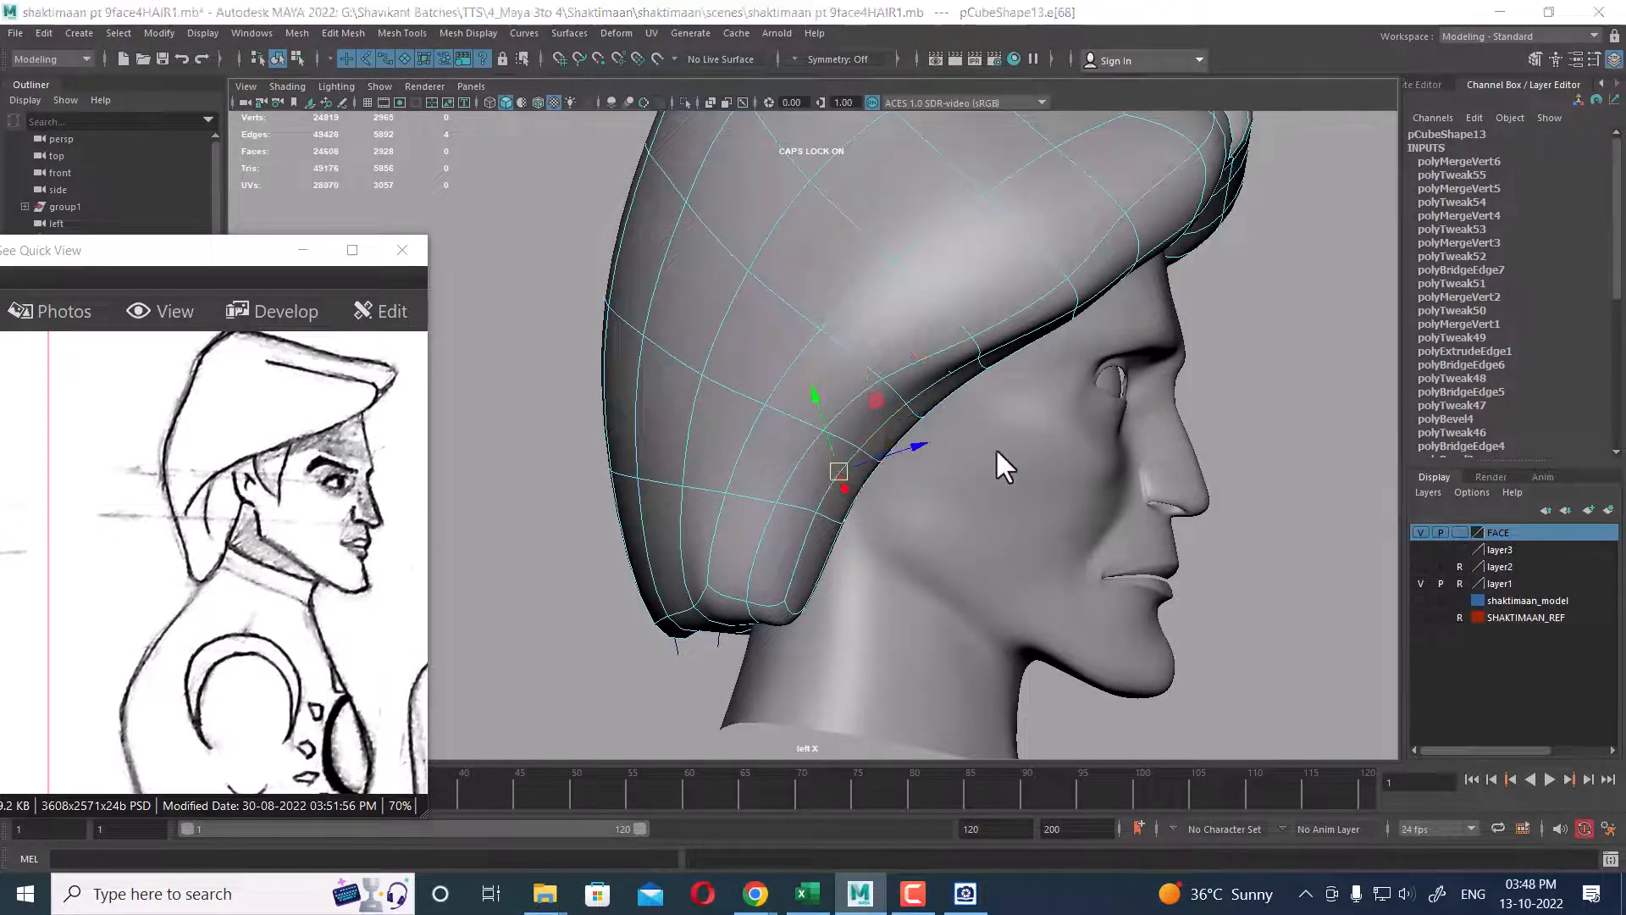
- Select three inner rim edges along the lower side lock and move them forward in the left view
{"action": "left_click_drag", "start_coordinate": [994, 447], "coordinate": [807, 355], "text": "alt"}
{"action": "scroll", "coordinate": [806, 356], "scroll_direction": "up", "scroll_amount": 3}
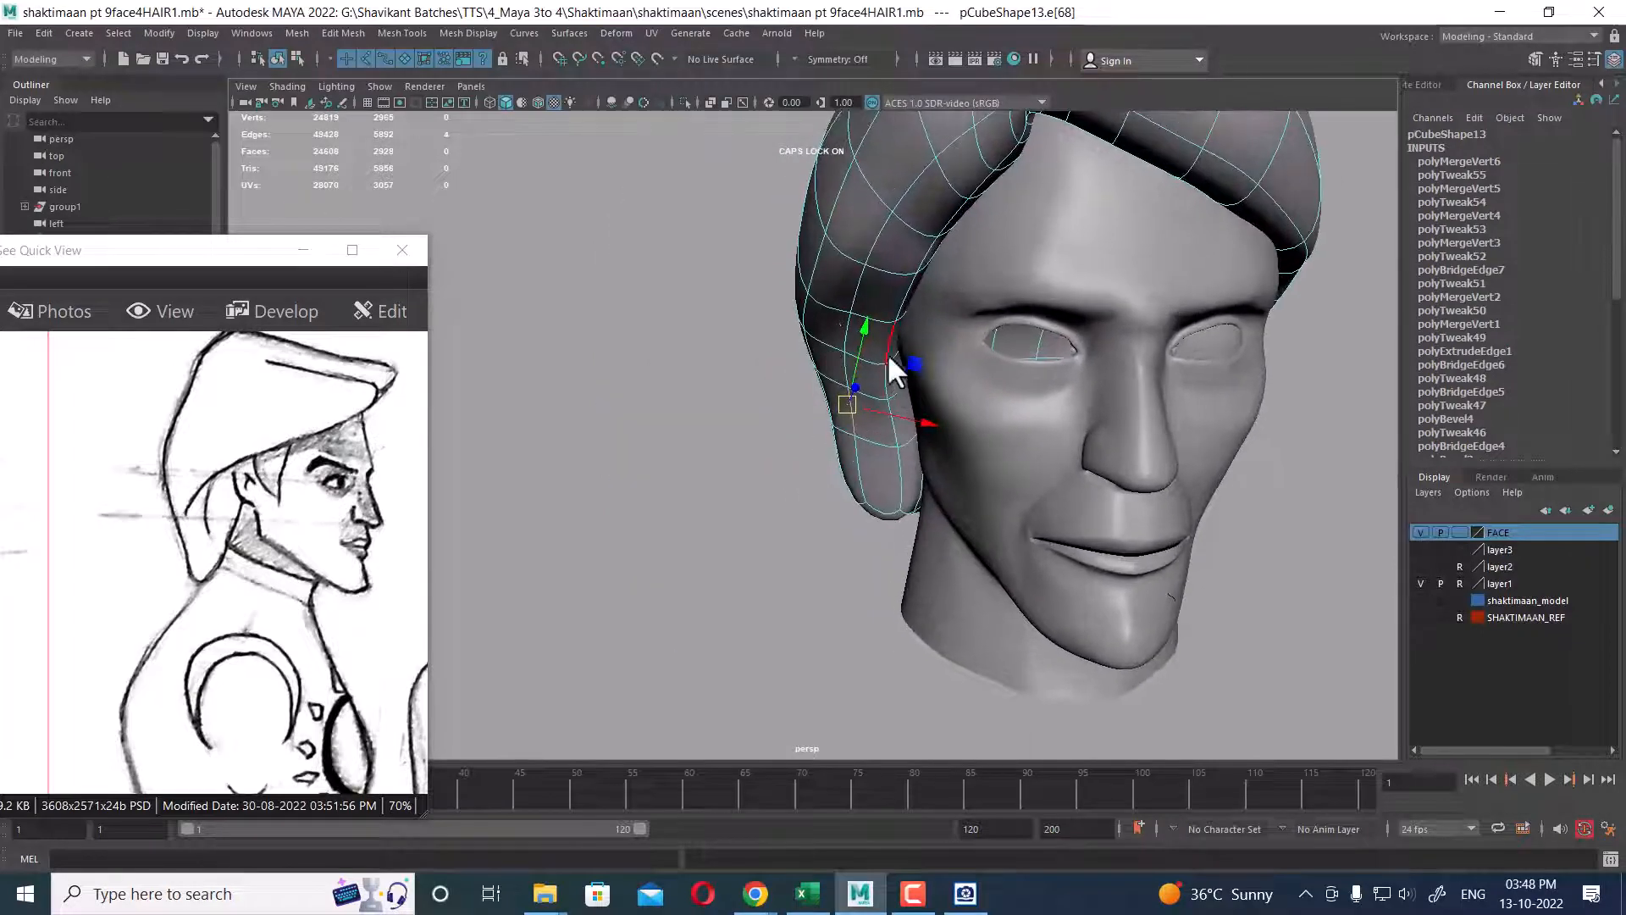
{"action": "left_click", "coordinate": [892, 344]}
{"action": "scroll", "coordinate": [891, 344], "scroll_direction": "up", "scroll_amount": 2}
{"action": "left_click", "coordinate": [920, 476], "text": "shift"}
{"action": "double_click", "coordinate": [920, 476], "text": "shift"}
{"action": "left_click_drag", "start_coordinate": [963, 434], "coordinate": [906, 391], "text": "alt"}
{"action": "left_click", "coordinate": [851, 354]}
{"action": "key", "text": "space"}
{"action": "left_click_drag", "start_coordinate": [852, 526], "coordinate": [895, 549]}
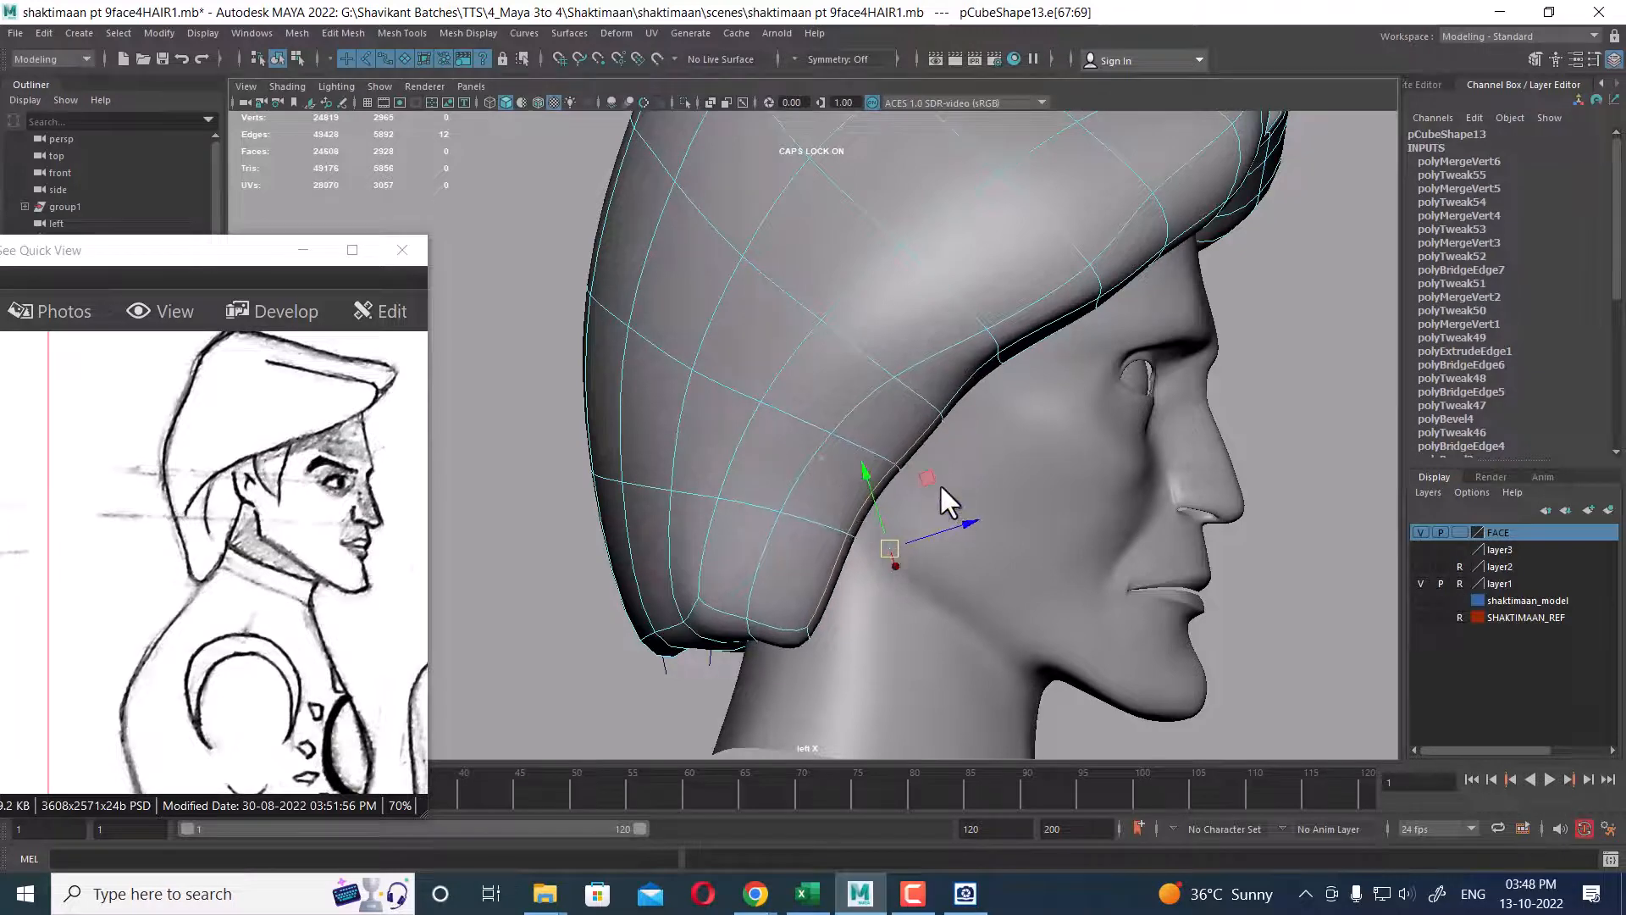
- Check the side lock in the front view, deselect the hair in object mode and inspect the head in perspective
{"action": "key", "text": "space"}
{"action": "left_click_drag", "start_coordinate": [1034, 450], "coordinate": [1035, 493]}
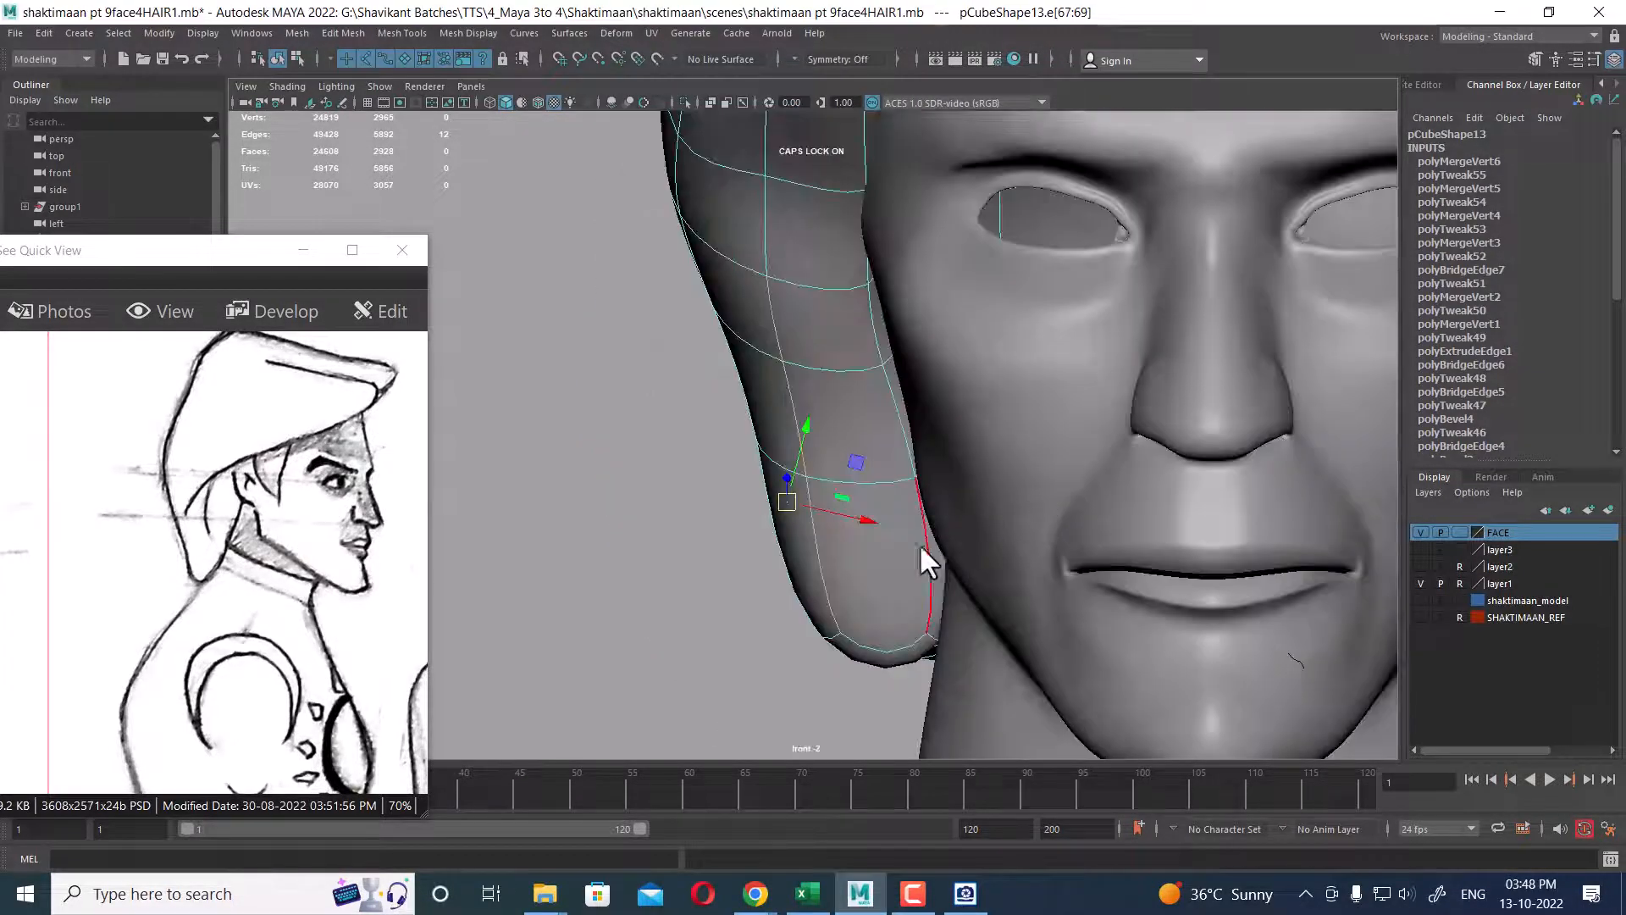
{"action": "scroll", "coordinate": [709, 249], "scroll_direction": "down", "scroll_amount": 4}
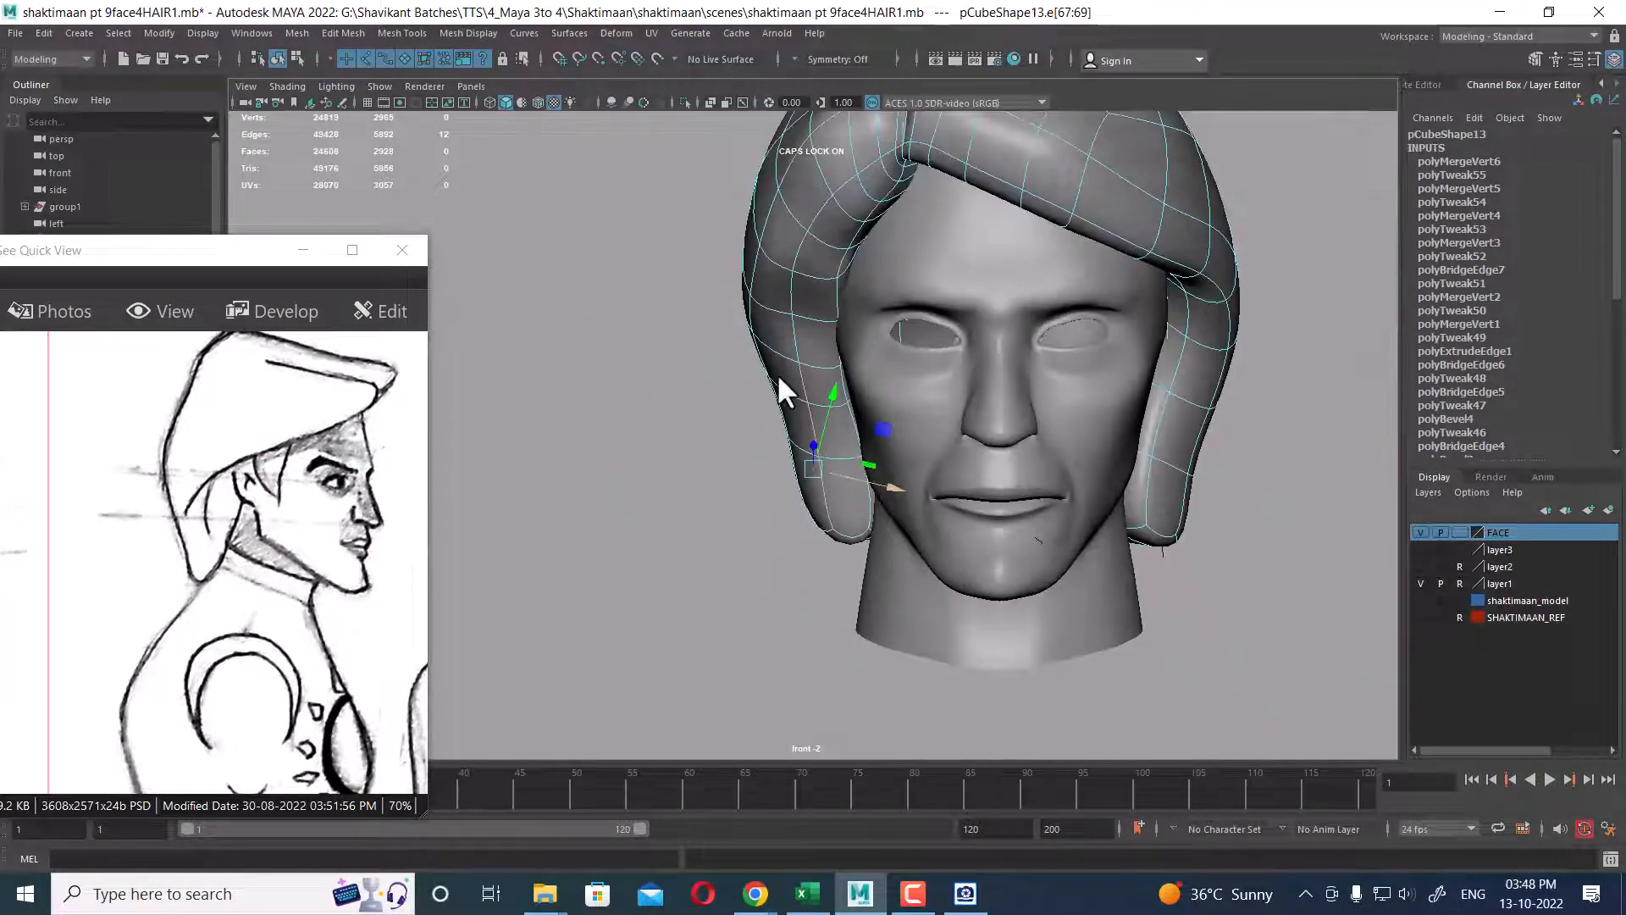
{"action": "scroll", "coordinate": [751, 419], "scroll_direction": "up", "scroll_amount": 1}
{"action": "right_click_drag", "start_coordinate": [1102, 246], "coordinate": [1216, 203]}
{"action": "left_click", "coordinate": [1218, 203]}
{"action": "scroll", "coordinate": [1152, 419], "scroll_direction": "down", "scroll_amount": 5}
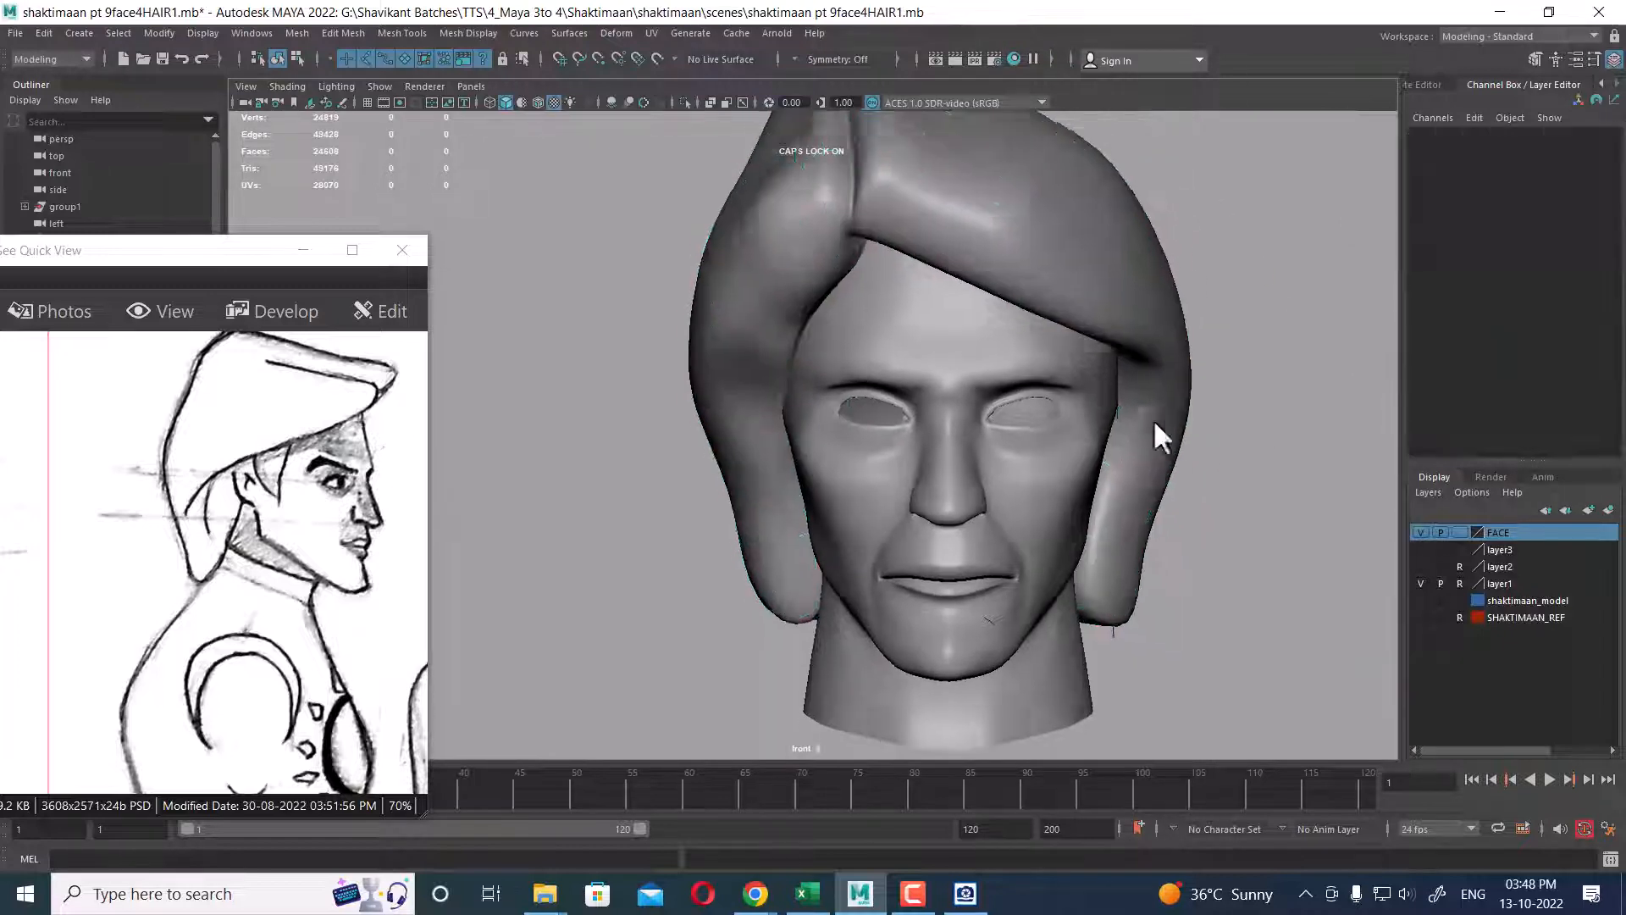
{"action": "key", "text": "space"}
{"action": "left_click_drag", "start_coordinate": [949, 485], "coordinate": [1110, 436]}
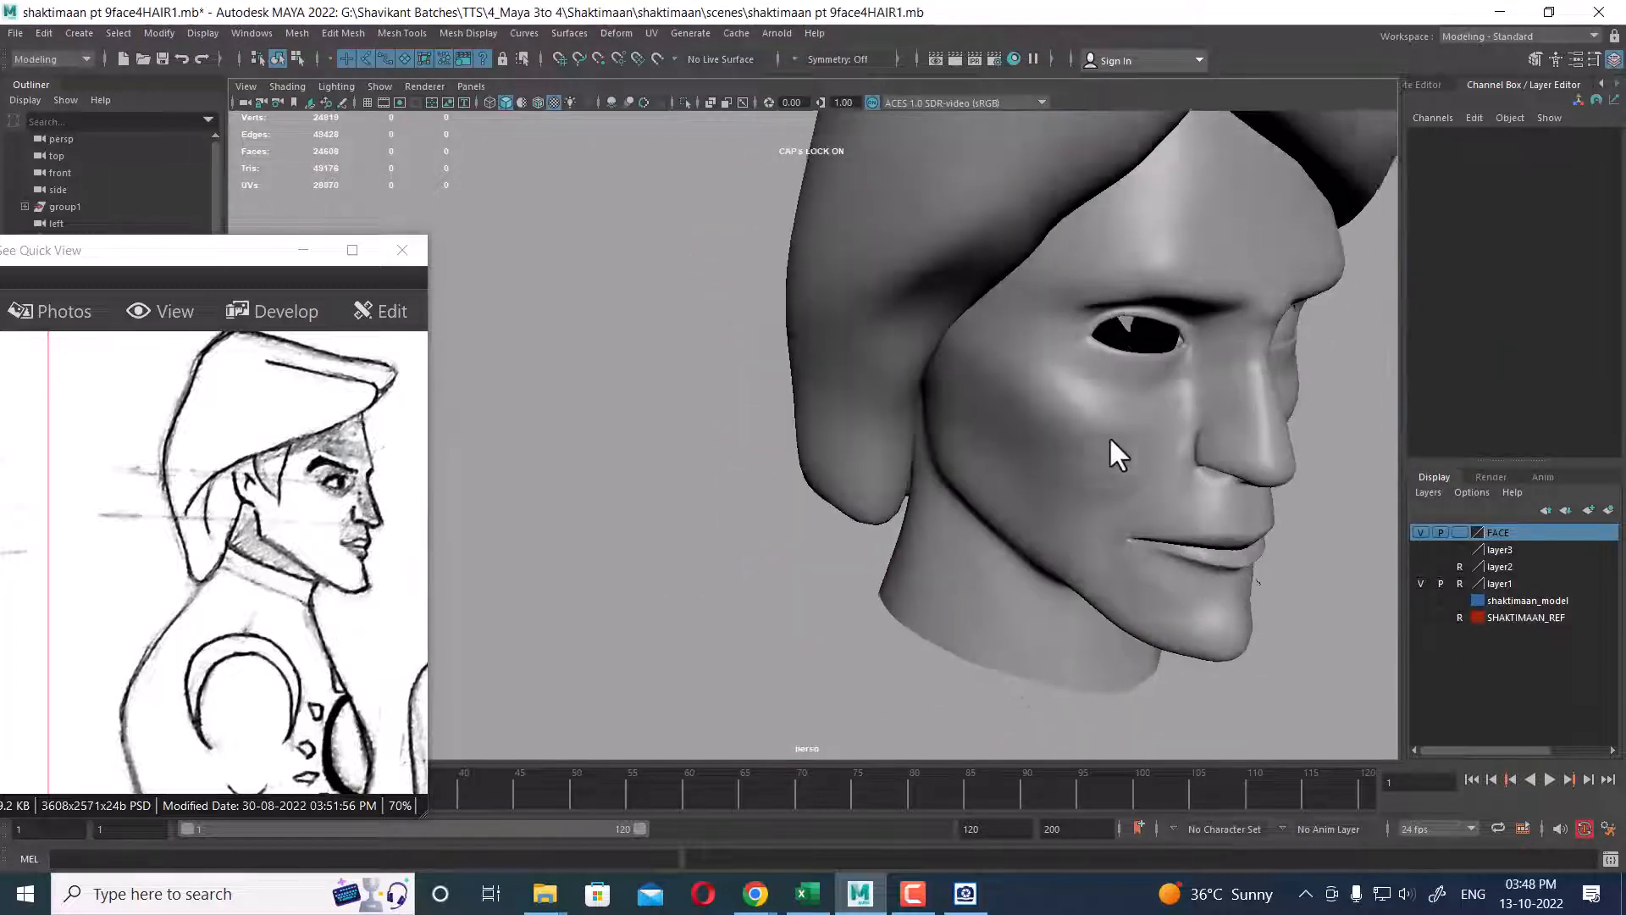
{"action": "scroll", "coordinate": [1093, 434], "scroll_direction": "down", "scroll_amount": 3}
{"action": "left_click_drag", "start_coordinate": [1186, 474], "coordinate": [1051, 475], "text": "alt"}
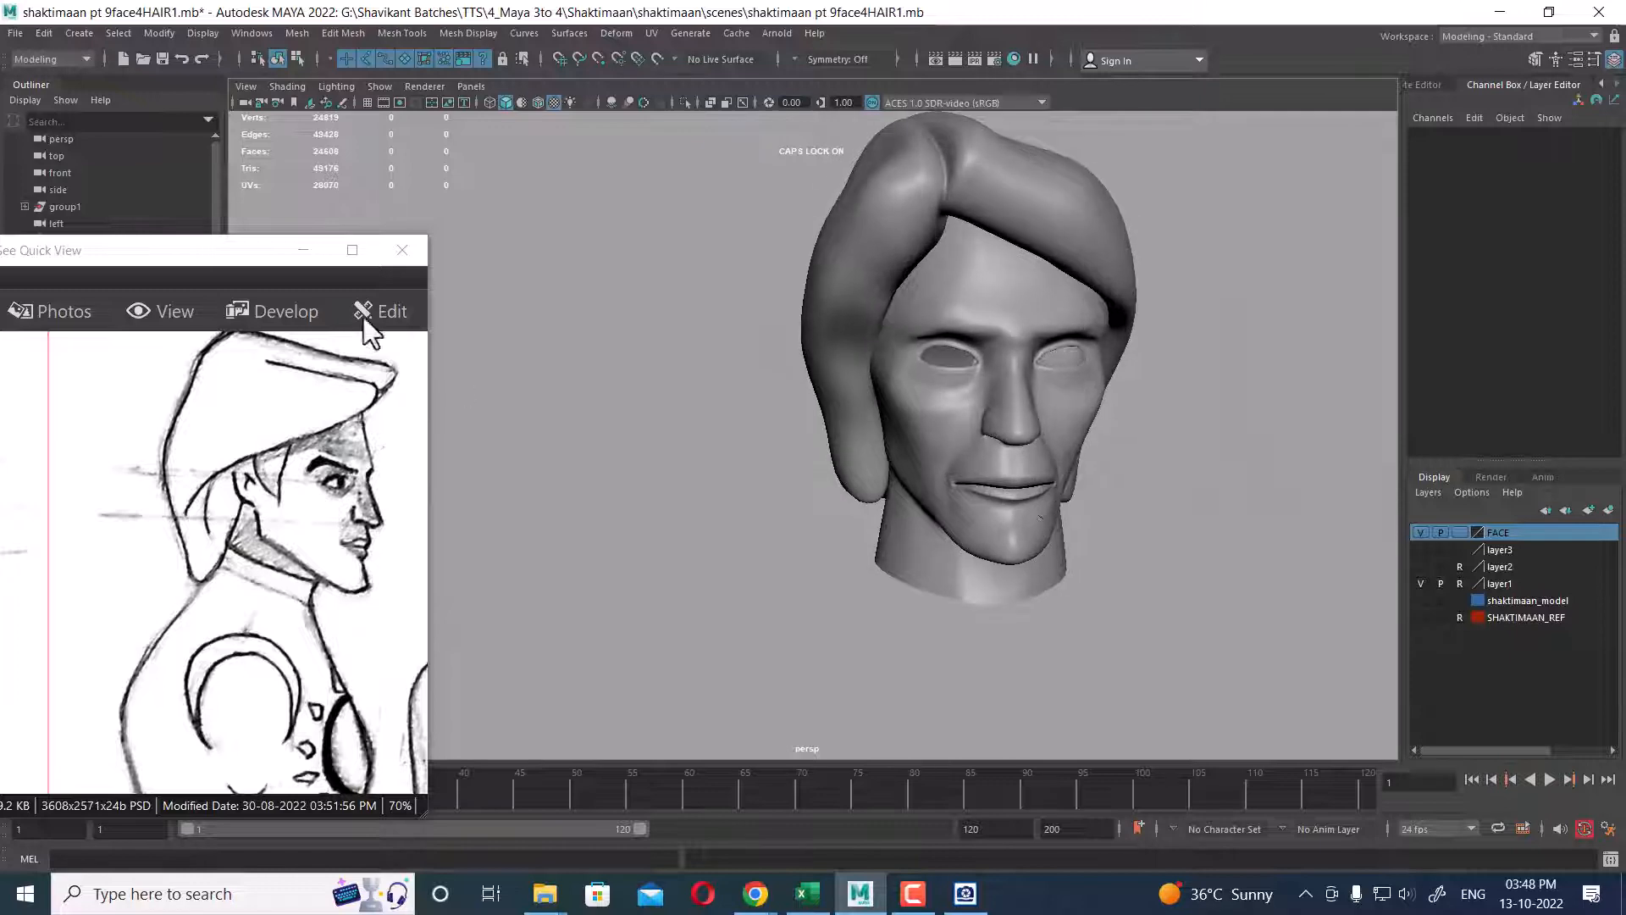
- Minimize the reference image window, unhide all hidden objects and show the shaktimaan_model layer
{"action": "left_click", "coordinate": [304, 250]}
{"action": "middle_click_drag", "start_coordinate": [1049, 532], "coordinate": [916, 497], "text": "alt"}
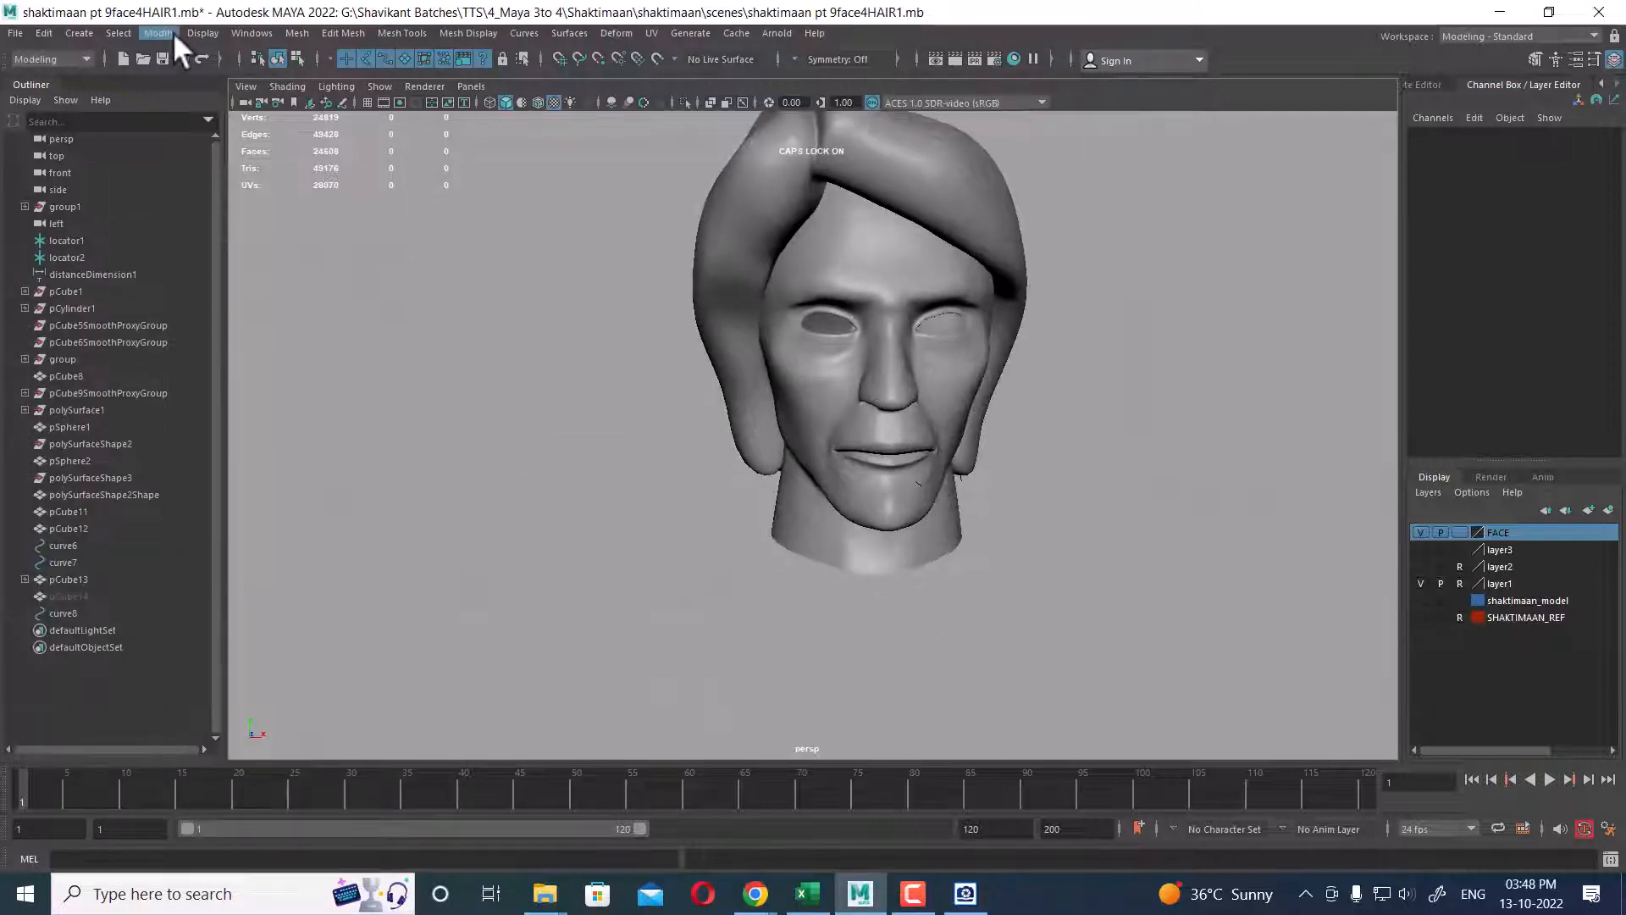
{"action": "left_click", "coordinate": [204, 33]}
{"action": "mouse_move", "coordinate": [254, 153]}
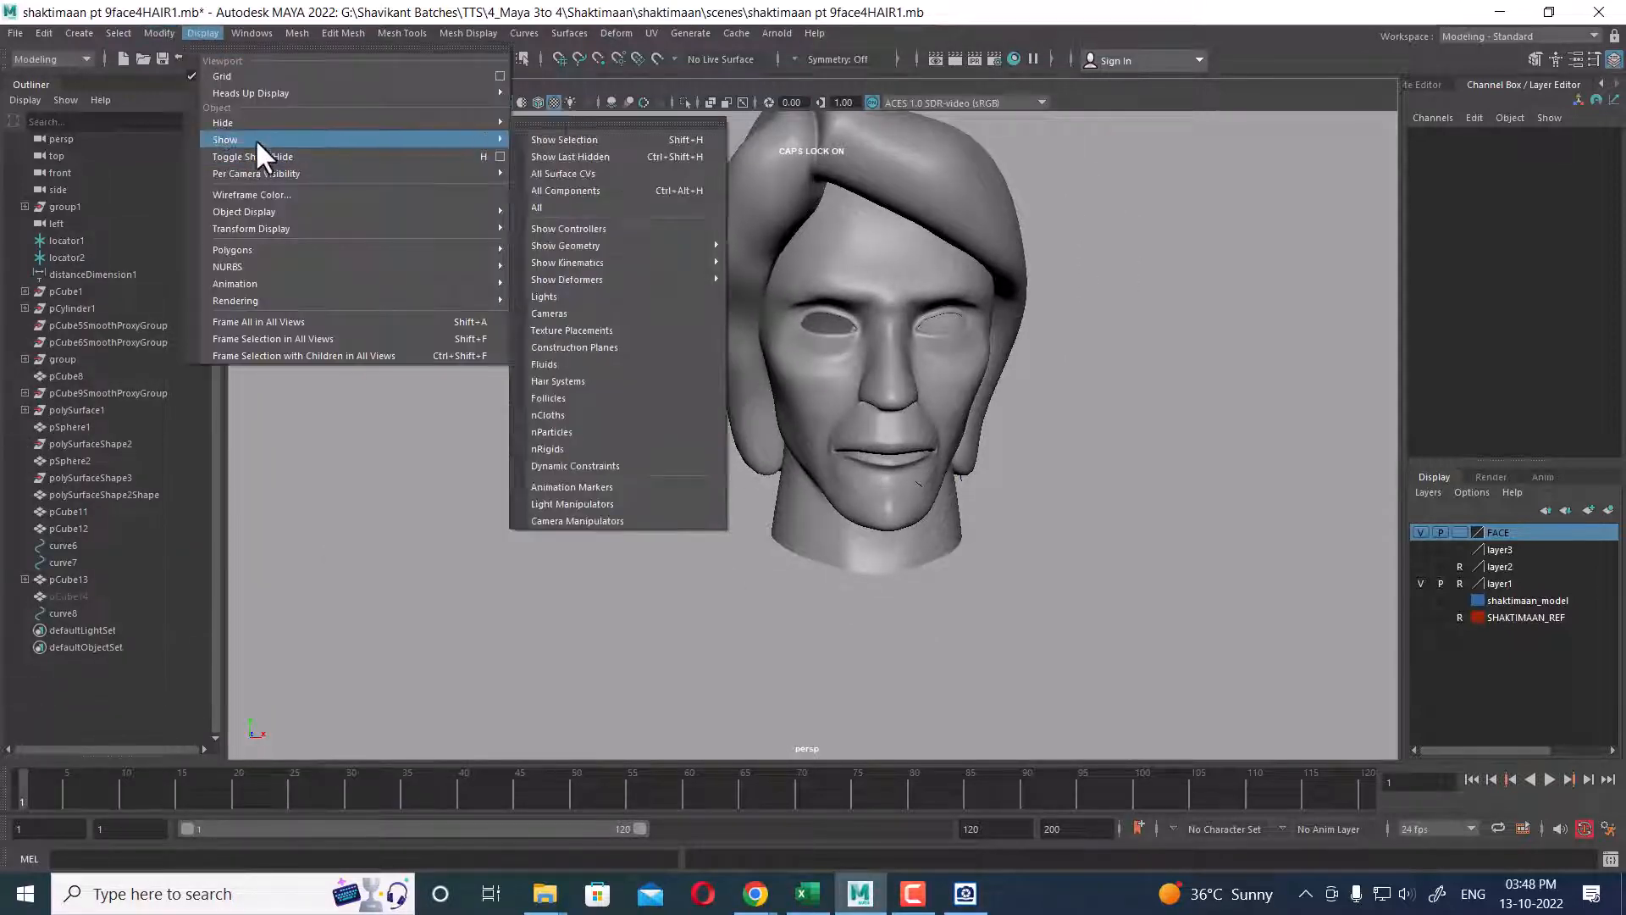
{"action": "left_click", "coordinate": [644, 194]}
{"action": "scroll", "coordinate": [1280, 558], "scroll_direction": "down", "scroll_amount": 2}
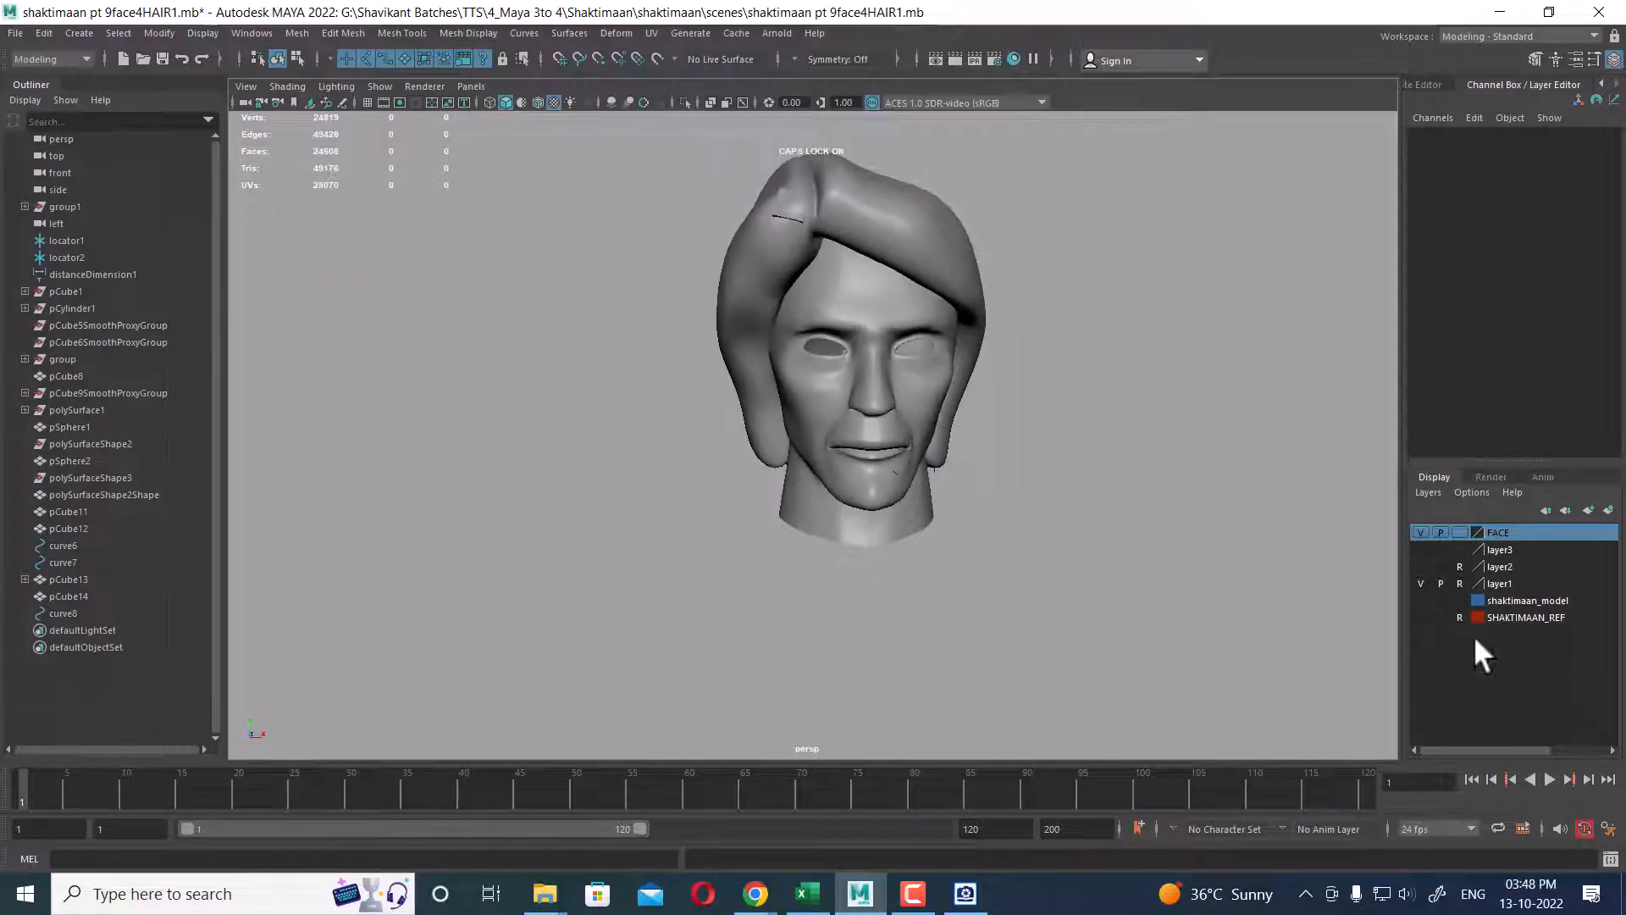
{"action": "left_click", "coordinate": [1421, 600]}
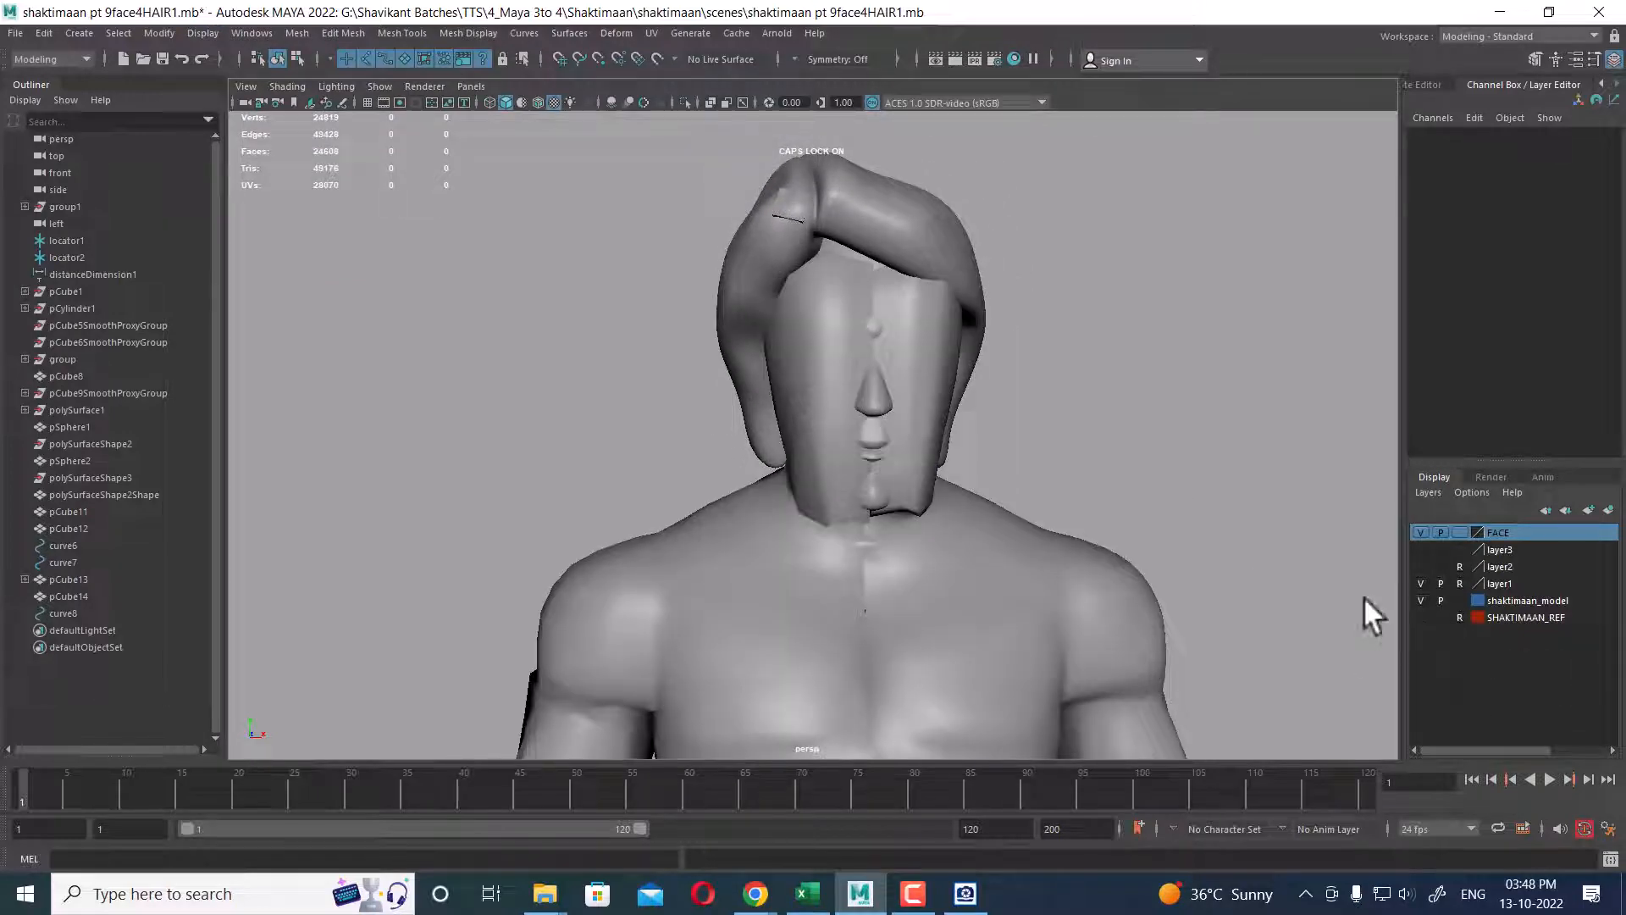
- Isolate the two body halves, pCube8 and the mirrored smooth proxy half, by hiding all unselected objects
{"action": "left_click_drag", "start_coordinate": [855, 514], "coordinate": [1025, 491], "text": "alt"}
{"action": "left_click", "coordinate": [861, 453]}
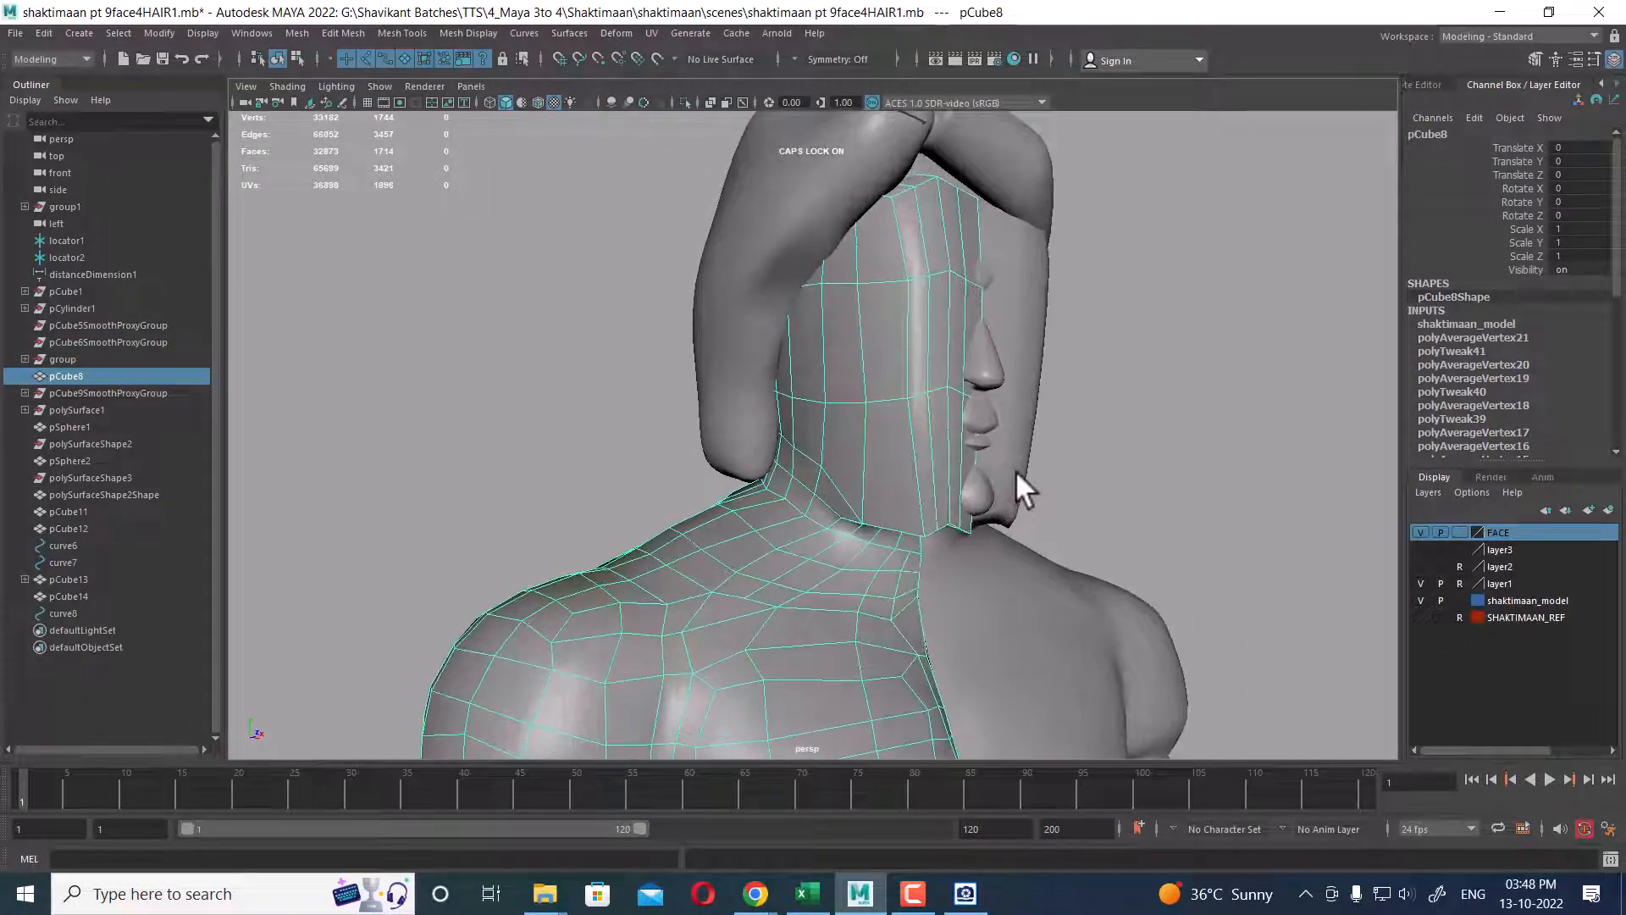
{"action": "left_click", "coordinate": [1069, 420]}
{"action": "left_click", "coordinate": [1003, 440]}
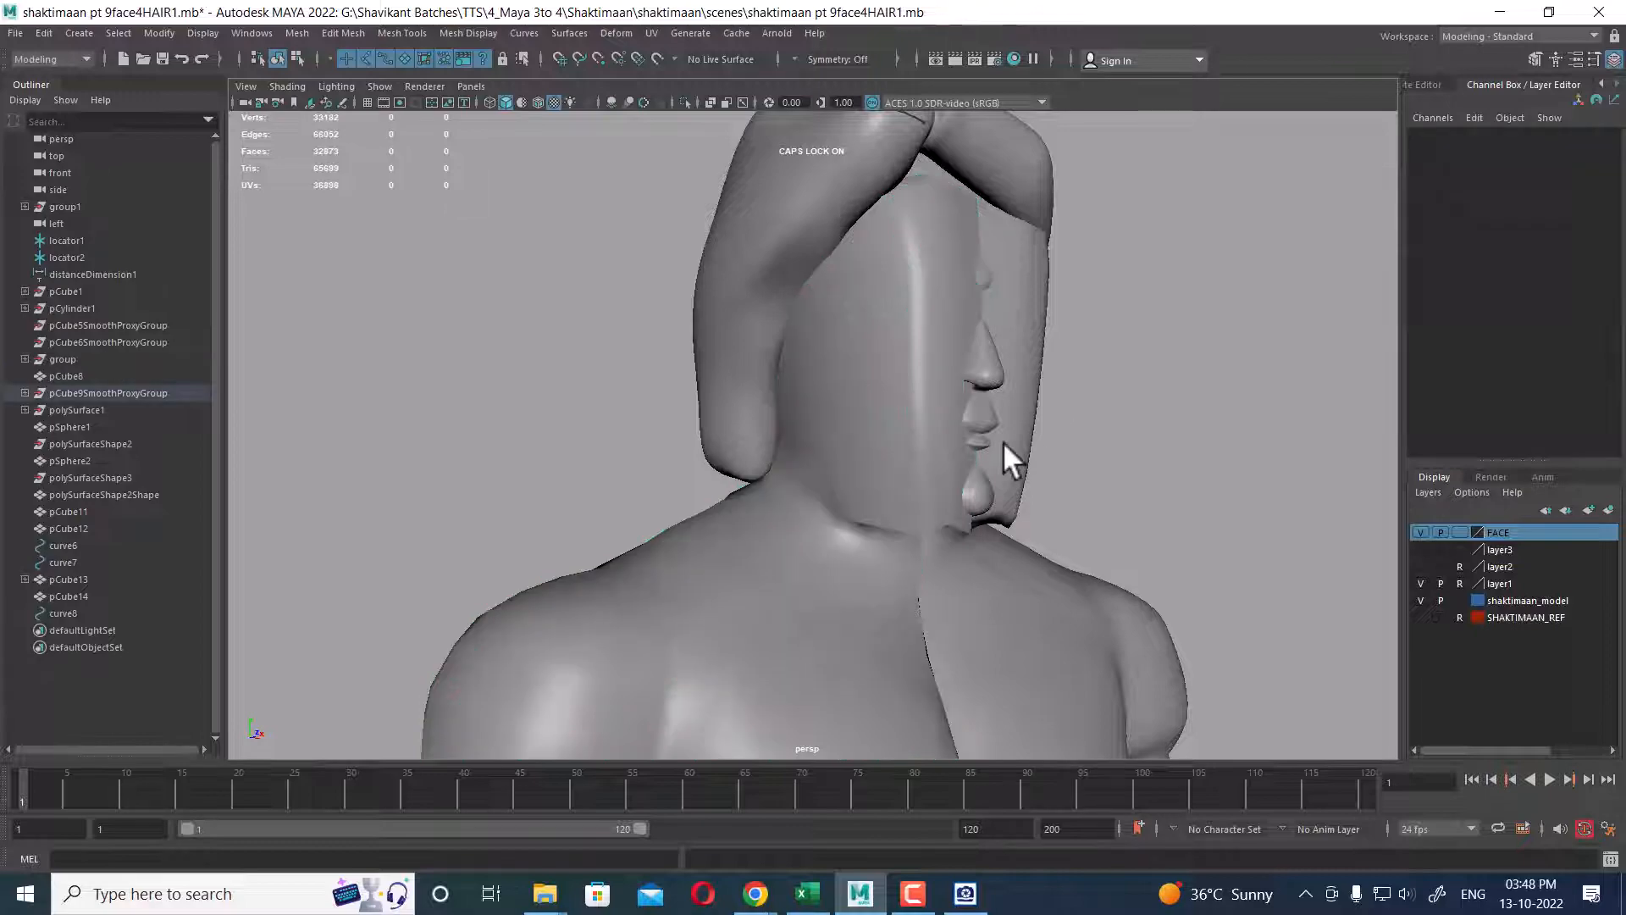
{"action": "left_click", "coordinate": [867, 609], "text": "shift"}
{"action": "key", "text": "alt+h"}
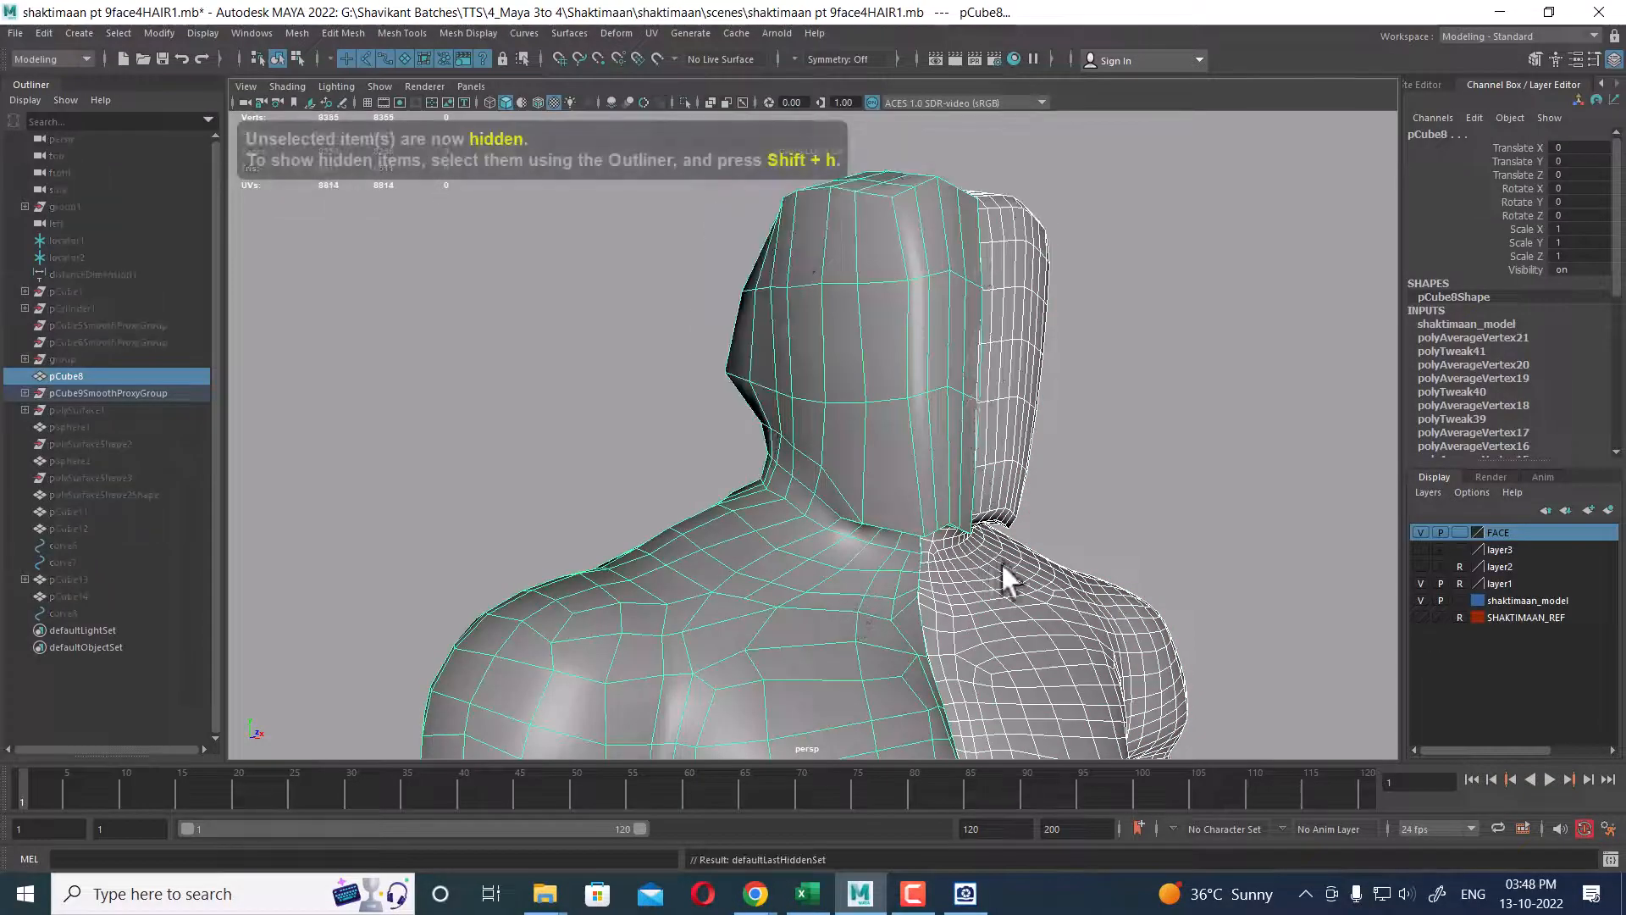
- Delete the mirrored smooth proxy half of the body, keeping only the low-poly half
{"action": "left_click_drag", "start_coordinate": [1002, 562], "coordinate": [1045, 485], "text": "alt"}
{"action": "left_click", "coordinate": [1079, 420]}
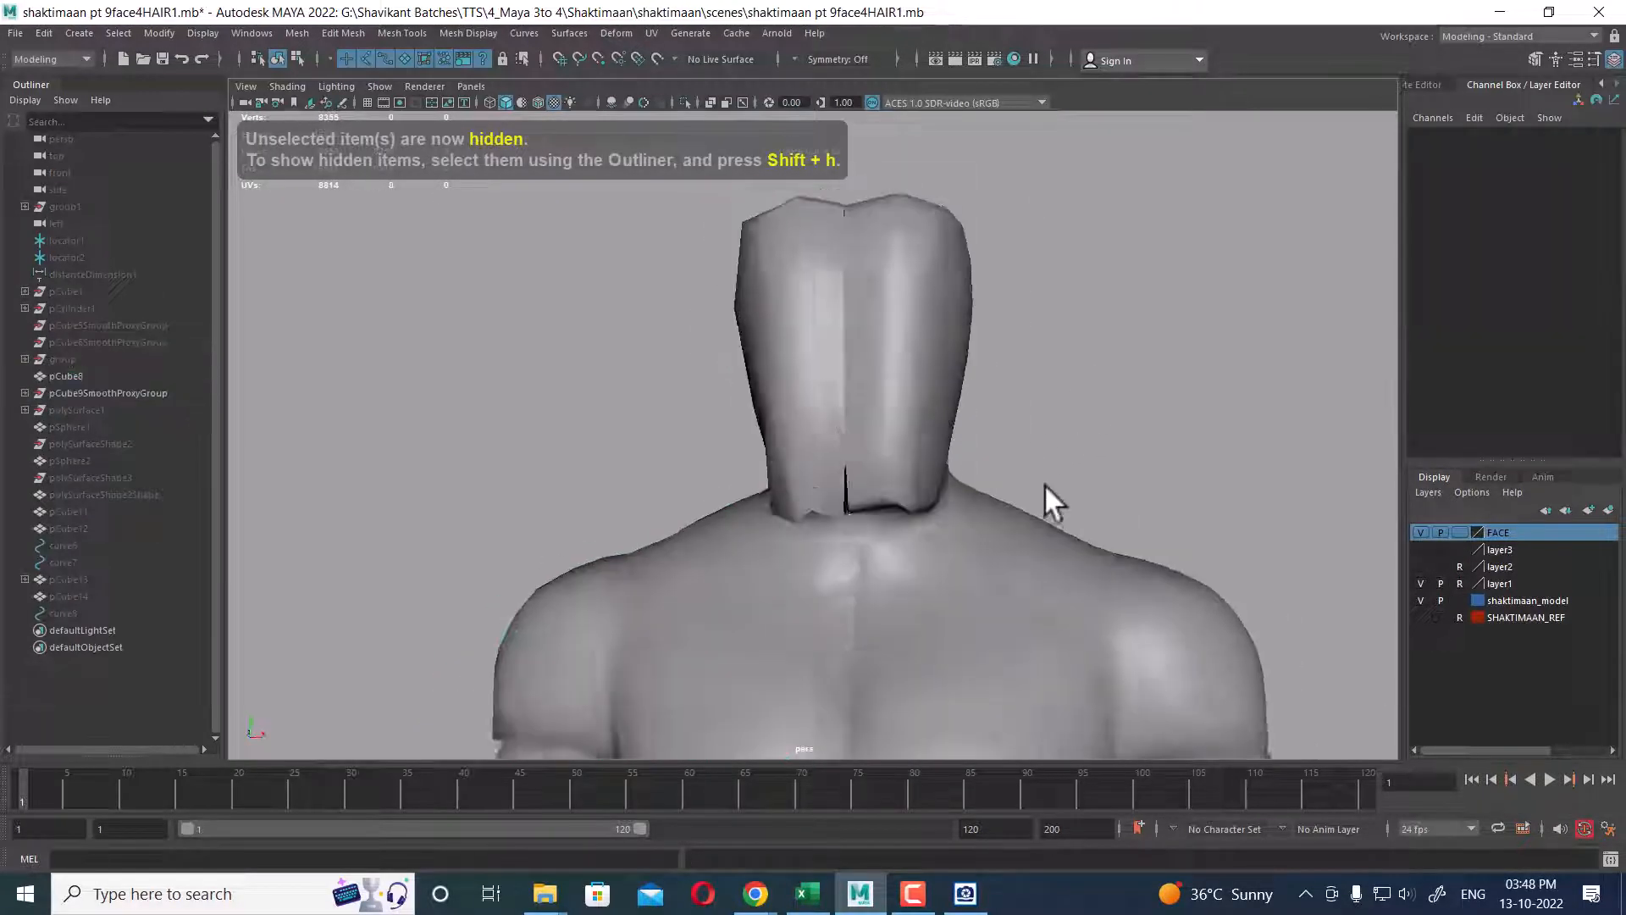
{"action": "left_click", "coordinate": [1014, 598]}
{"action": "middle_click_drag", "start_coordinate": [1015, 598], "coordinate": [974, 407], "text": "alt"}
{"action": "scroll", "coordinate": [974, 407], "scroll_direction": "down", "scroll_amount": 4}
{"action": "key", "text": "Delete"}
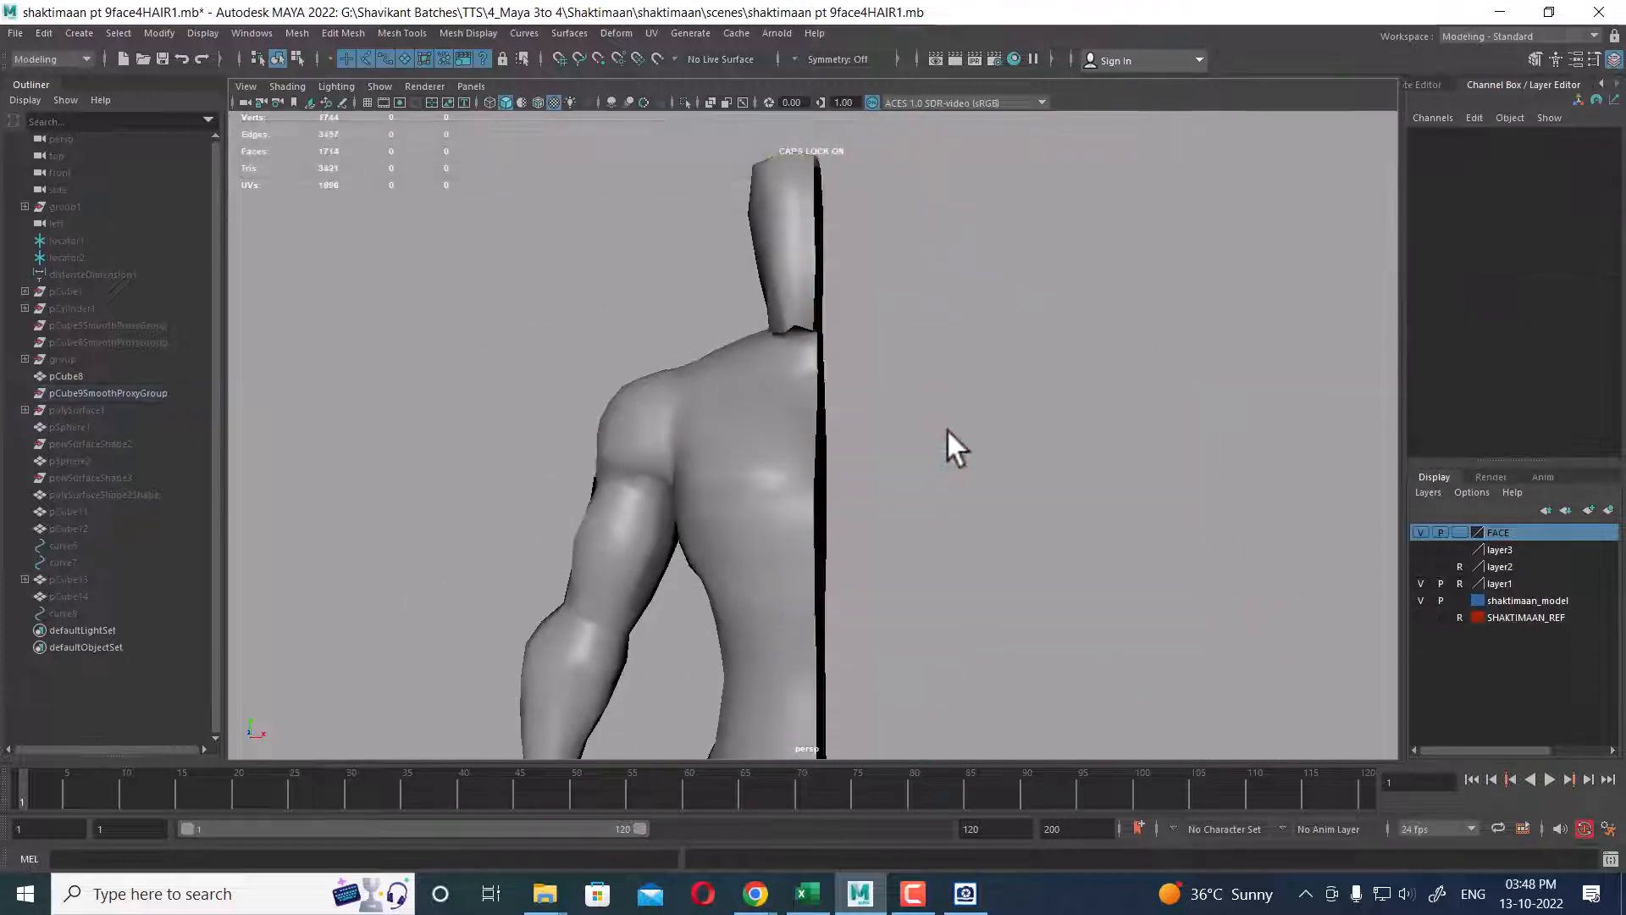
- Delete the loop of faces joining the blocky placeholder head to the neck on pCube8
{"action": "left_click", "coordinate": [801, 310]}
{"action": "left_click_drag", "start_coordinate": [801, 310], "coordinate": [724, 323], "text": "alt"}
{"action": "right_click_drag", "start_coordinate": [724, 323], "coordinate": [855, 348], "text": "alt"}
{"action": "middle_click_drag", "start_coordinate": [856, 347], "coordinate": [914, 403], "text": "alt"}
{"action": "left_click_drag", "start_coordinate": [913, 403], "coordinate": [939, 372], "text": "alt"}
{"action": "key", "text": "space"}
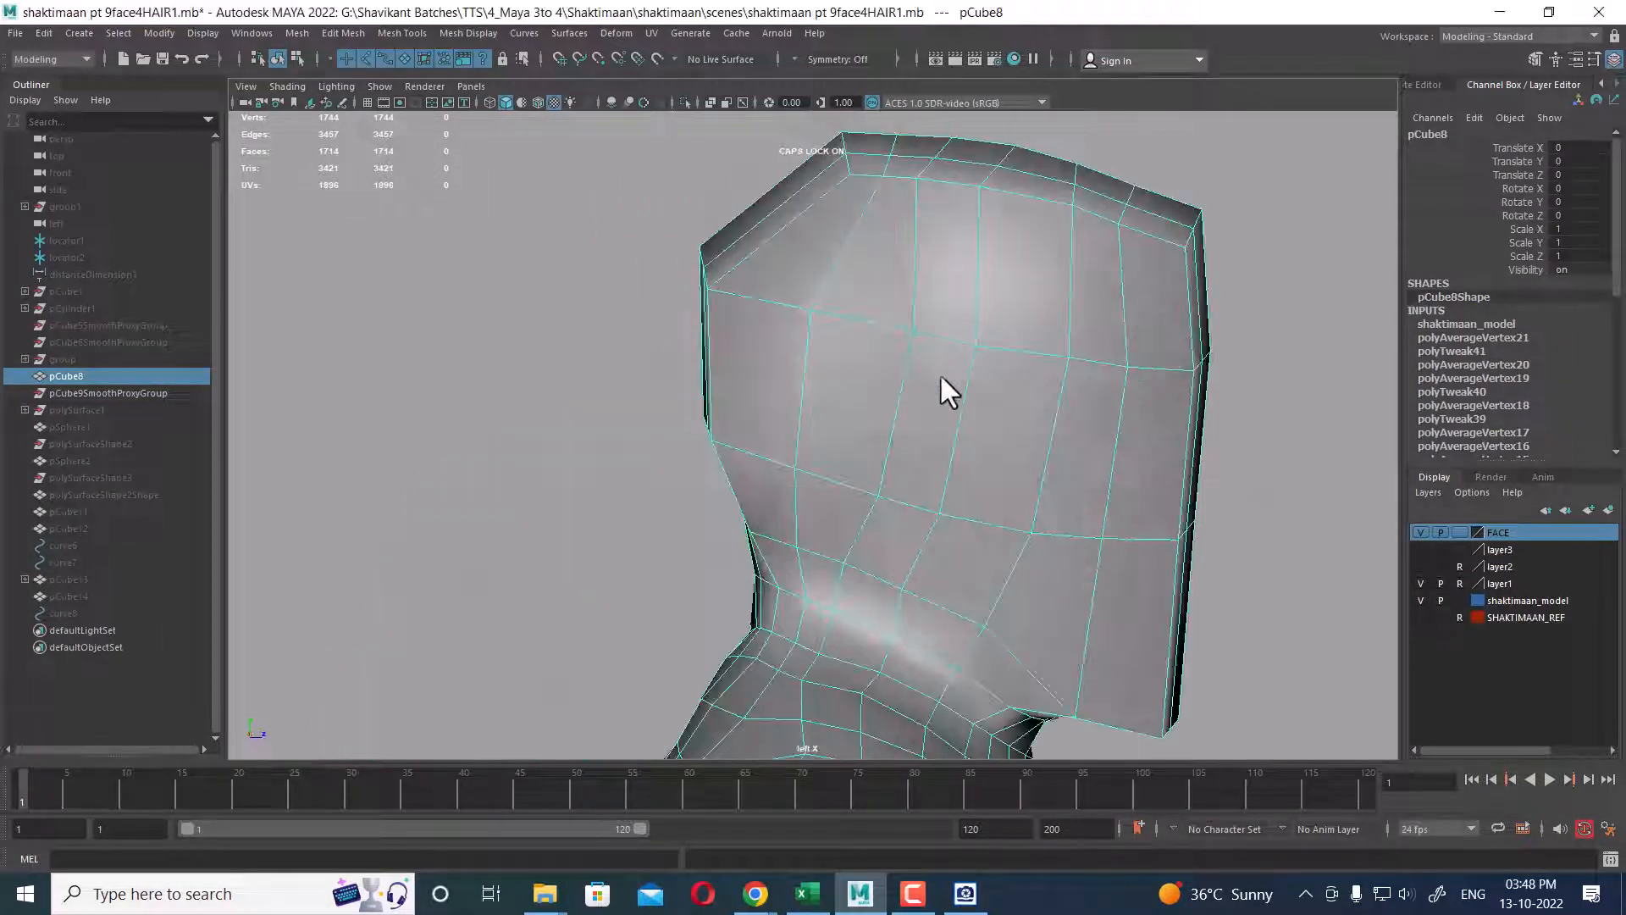
{"action": "middle_click_drag", "start_coordinate": [968, 440], "coordinate": [801, 310], "text": "alt"}
{"action": "right_click_drag", "start_coordinate": [871, 230], "coordinate": [864, 327]}
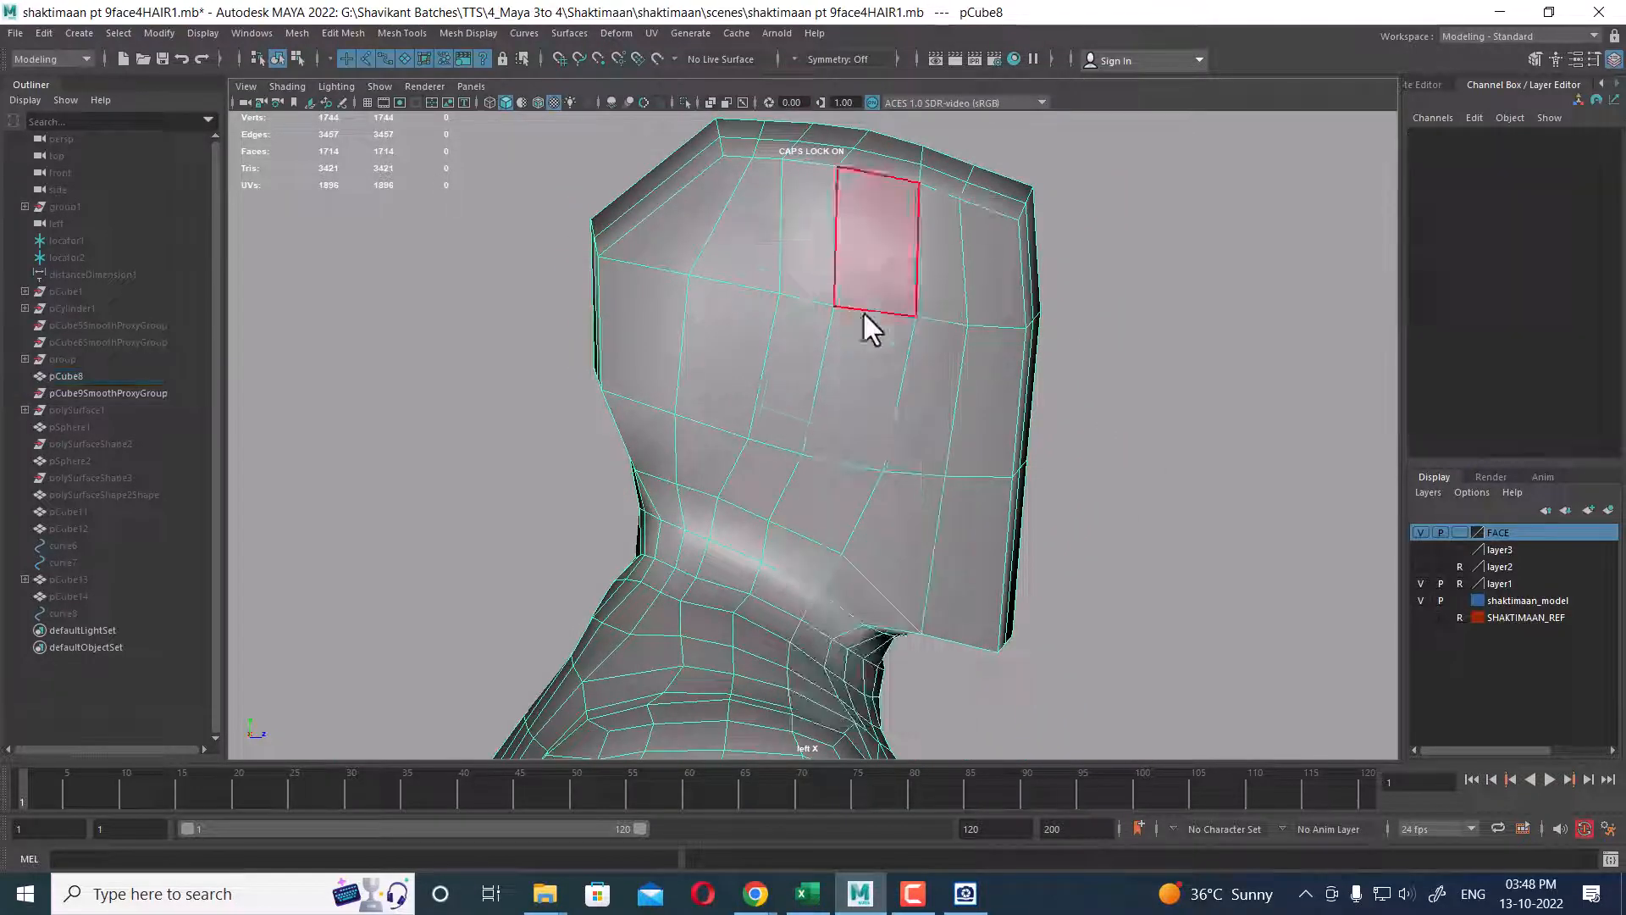
{"action": "right_click_drag", "start_coordinate": [826, 440], "coordinate": [852, 409]}
{"action": "double_click", "coordinate": [740, 510]}
{"action": "key", "text": "Delete"}
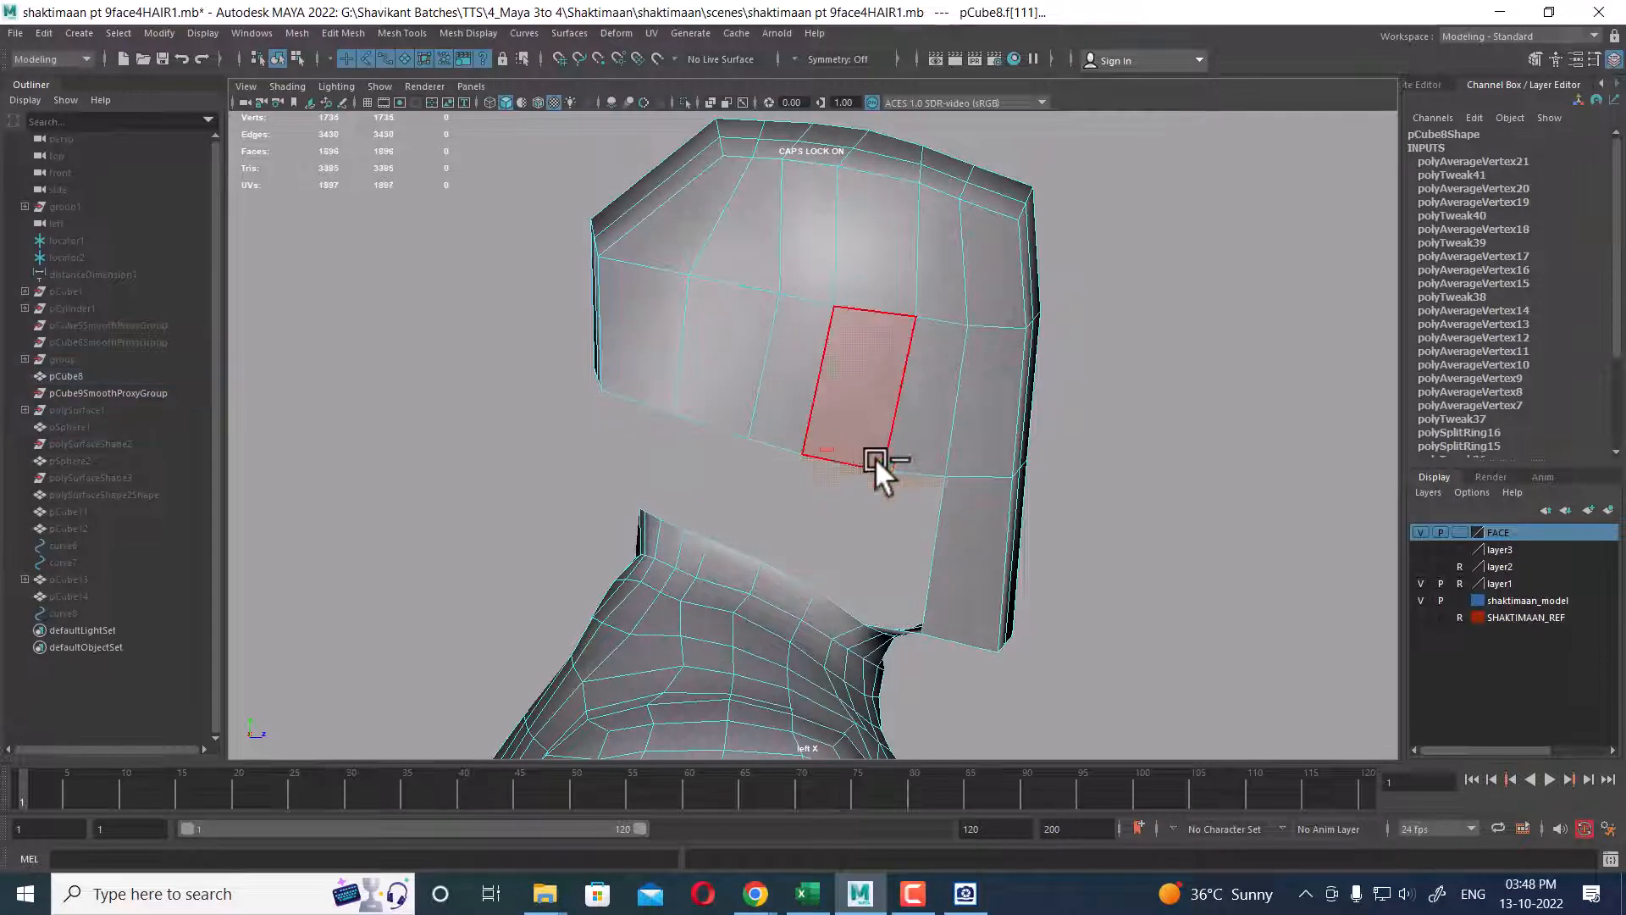
- Delete the leftover jaw and chin faces that still connect the placeholder head to the top of the neck
{"action": "right_click_drag", "start_coordinate": [971, 293], "coordinate": [1059, 271]}
{"action": "left_click_drag", "start_coordinate": [1006, 446], "coordinate": [959, 419], "text": "alt"}
{"action": "scroll", "coordinate": [959, 418], "scroll_direction": "up", "scroll_amount": 3}
{"action": "right_click_drag", "start_coordinate": [928, 227], "coordinate": [928, 274]}
{"action": "left_click_drag", "start_coordinate": [1024, 229], "coordinate": [881, 318]}
{"action": "key", "text": "Delete"}
{"action": "key", "text": "Delete"}
{"action": "left_click", "coordinate": [852, 301]}
{"action": "key", "text": "Delete"}
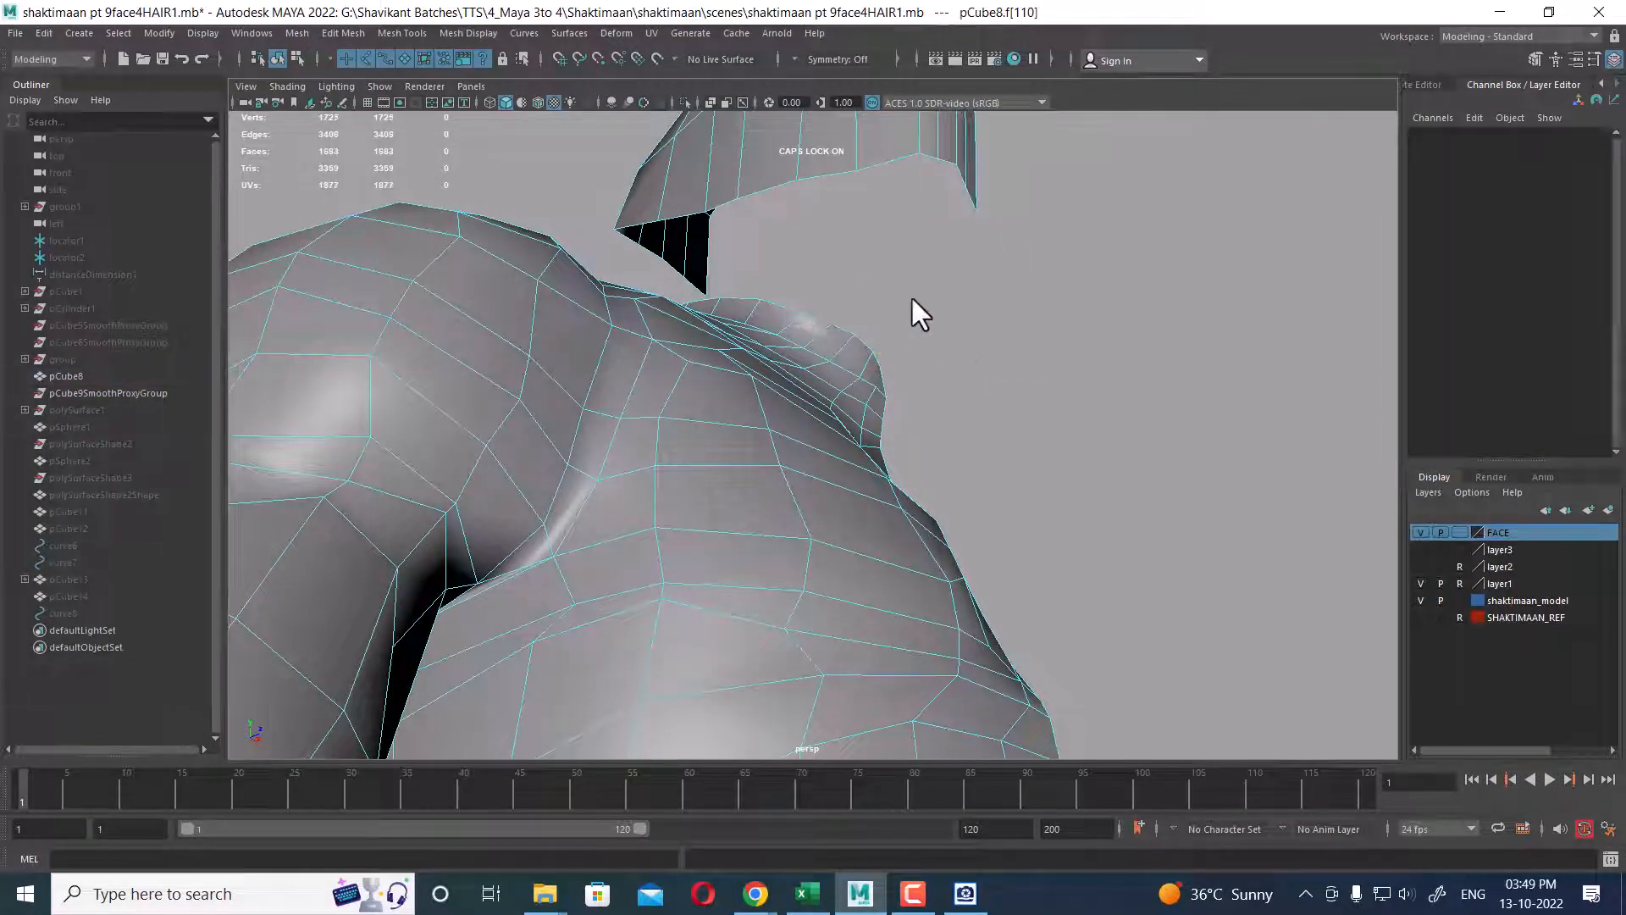
- Delete the remaining upper part of the placeholder head and return the body to object mode
{"action": "scroll", "coordinate": [993, 446], "scroll_direction": "down", "scroll_amount": 4}
{"action": "left_click_drag", "start_coordinate": [987, 441], "coordinate": [777, 396], "text": "alt"}
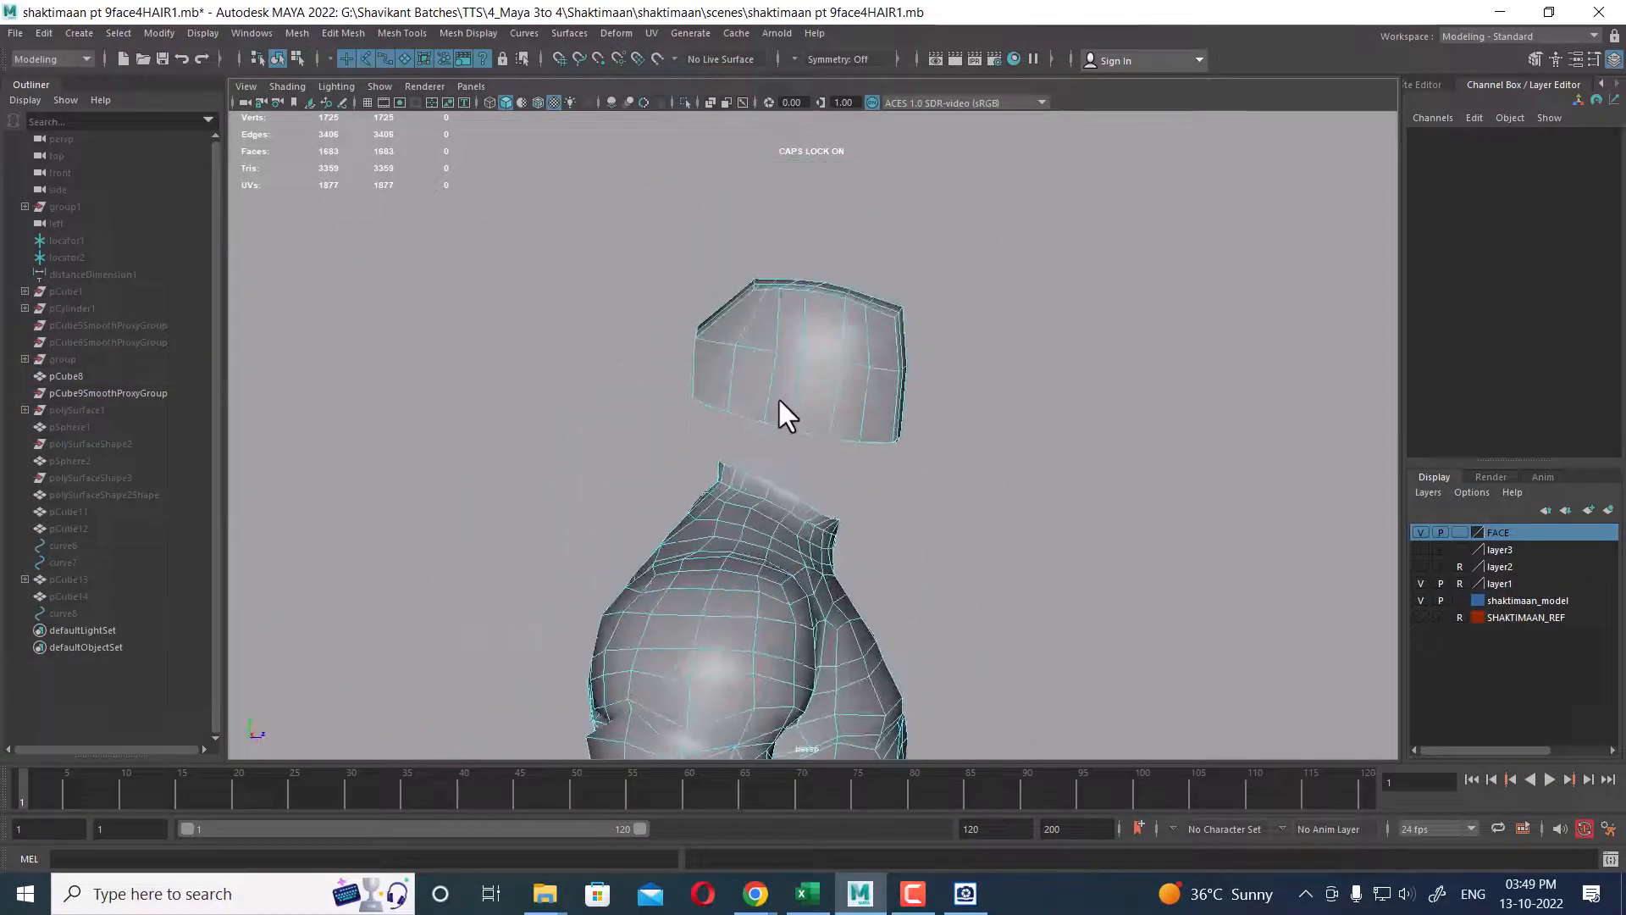
{"action": "mouse_move", "coordinate": [972, 455]}
{"action": "left_mouse_down"}
{"action": "mouse_move", "coordinate": [1133, 445]}
{"action": "mouse_move", "coordinate": [925, 483]}
{"action": "mouse_move", "coordinate": [946, 458]}
{"action": "left_mouse_up"}
{"action": "key", "text": "Delete"}
{"action": "key", "text": "F8"}
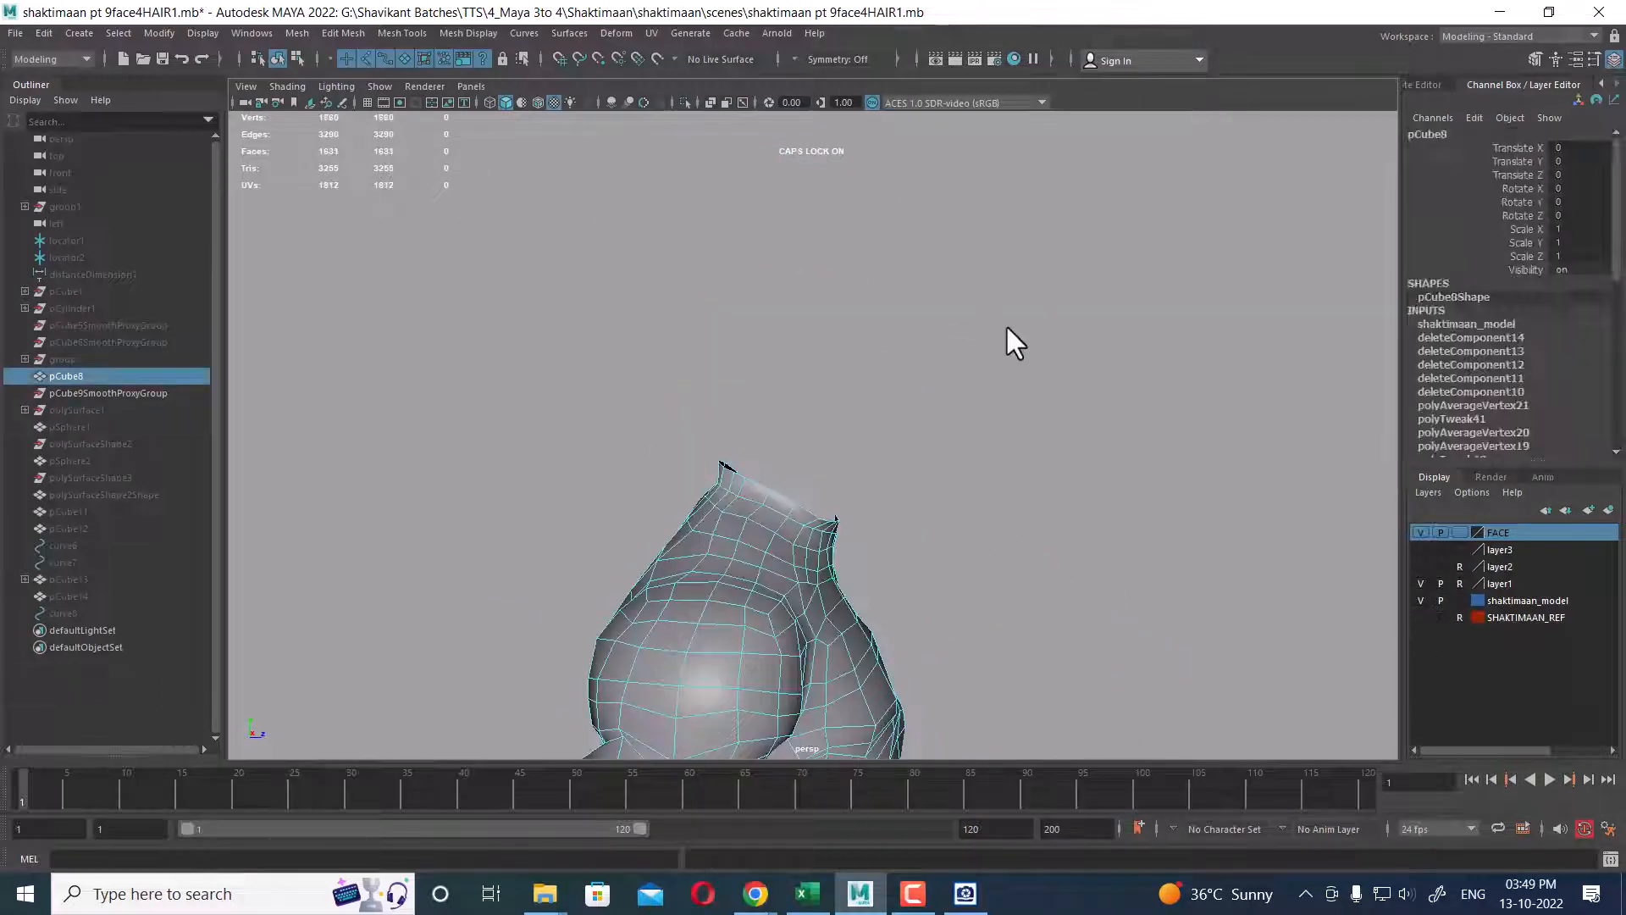
- Bring back the hidden objects and inspect how the detailed head's neck meets the body's neck opening
{"action": "left_click_drag", "start_coordinate": [1004, 324], "coordinate": [906, 475], "text": "alt"}
{"action": "key", "text": "ctrl+1"}
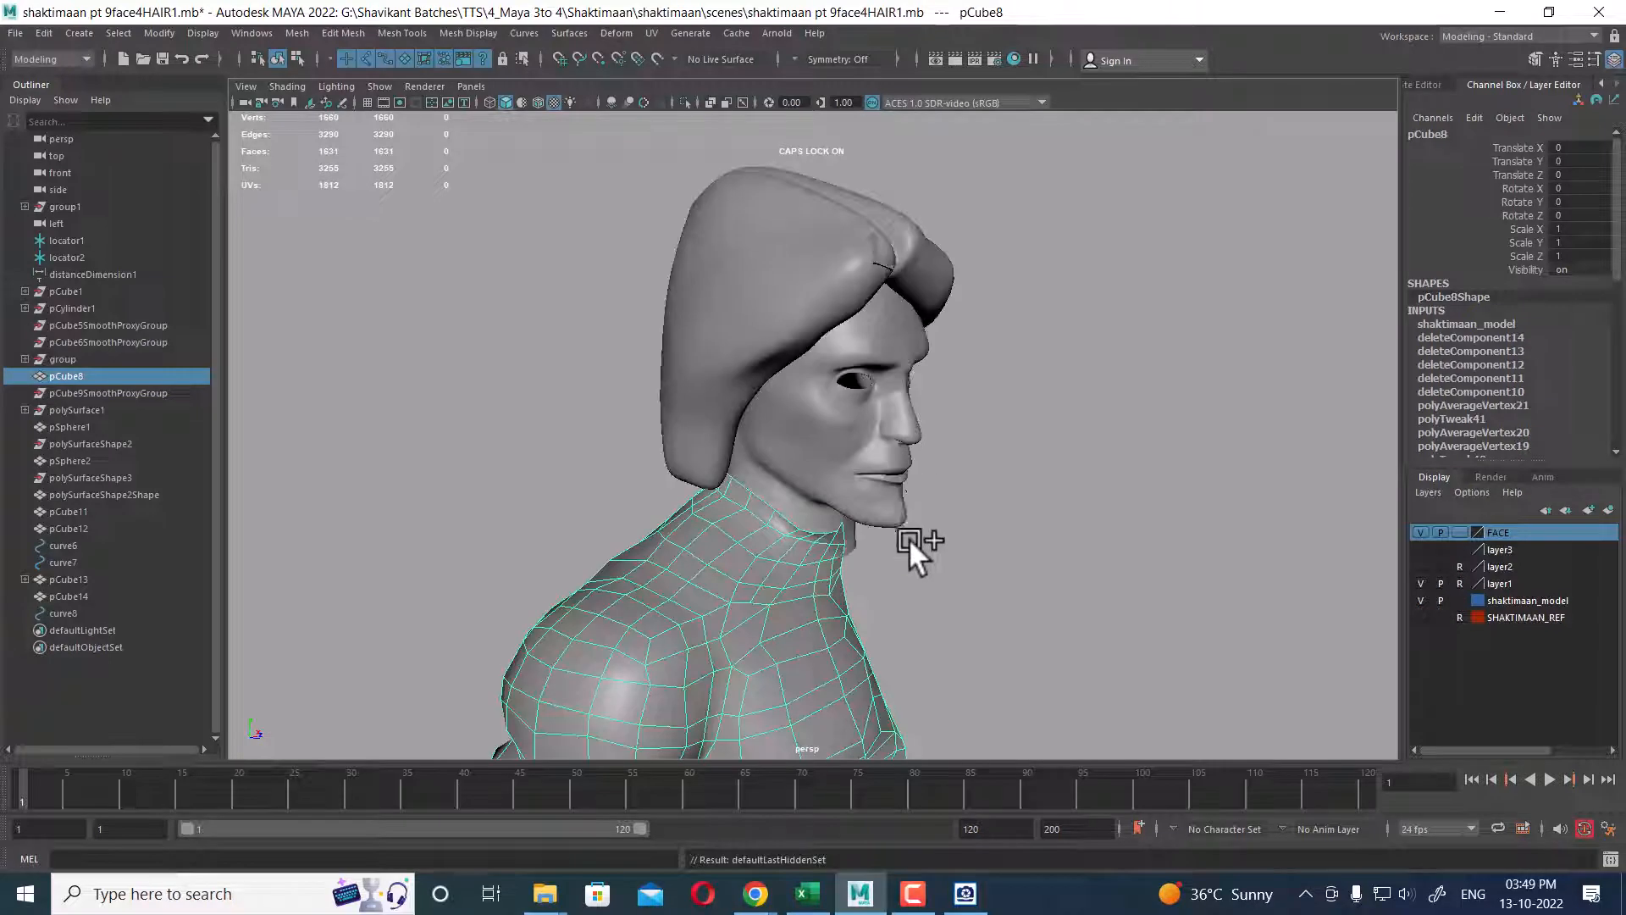
{"action": "left_click_drag", "start_coordinate": [908, 538], "coordinate": [832, 532], "text": "alt"}
{"action": "scroll", "coordinate": [832, 532], "scroll_direction": "up", "scroll_amount": 2}
{"action": "middle_click_drag", "start_coordinate": [881, 508], "coordinate": [937, 383], "text": "alt"}
{"action": "left_click_drag", "start_coordinate": [938, 383], "coordinate": [901, 531], "text": "alt"}
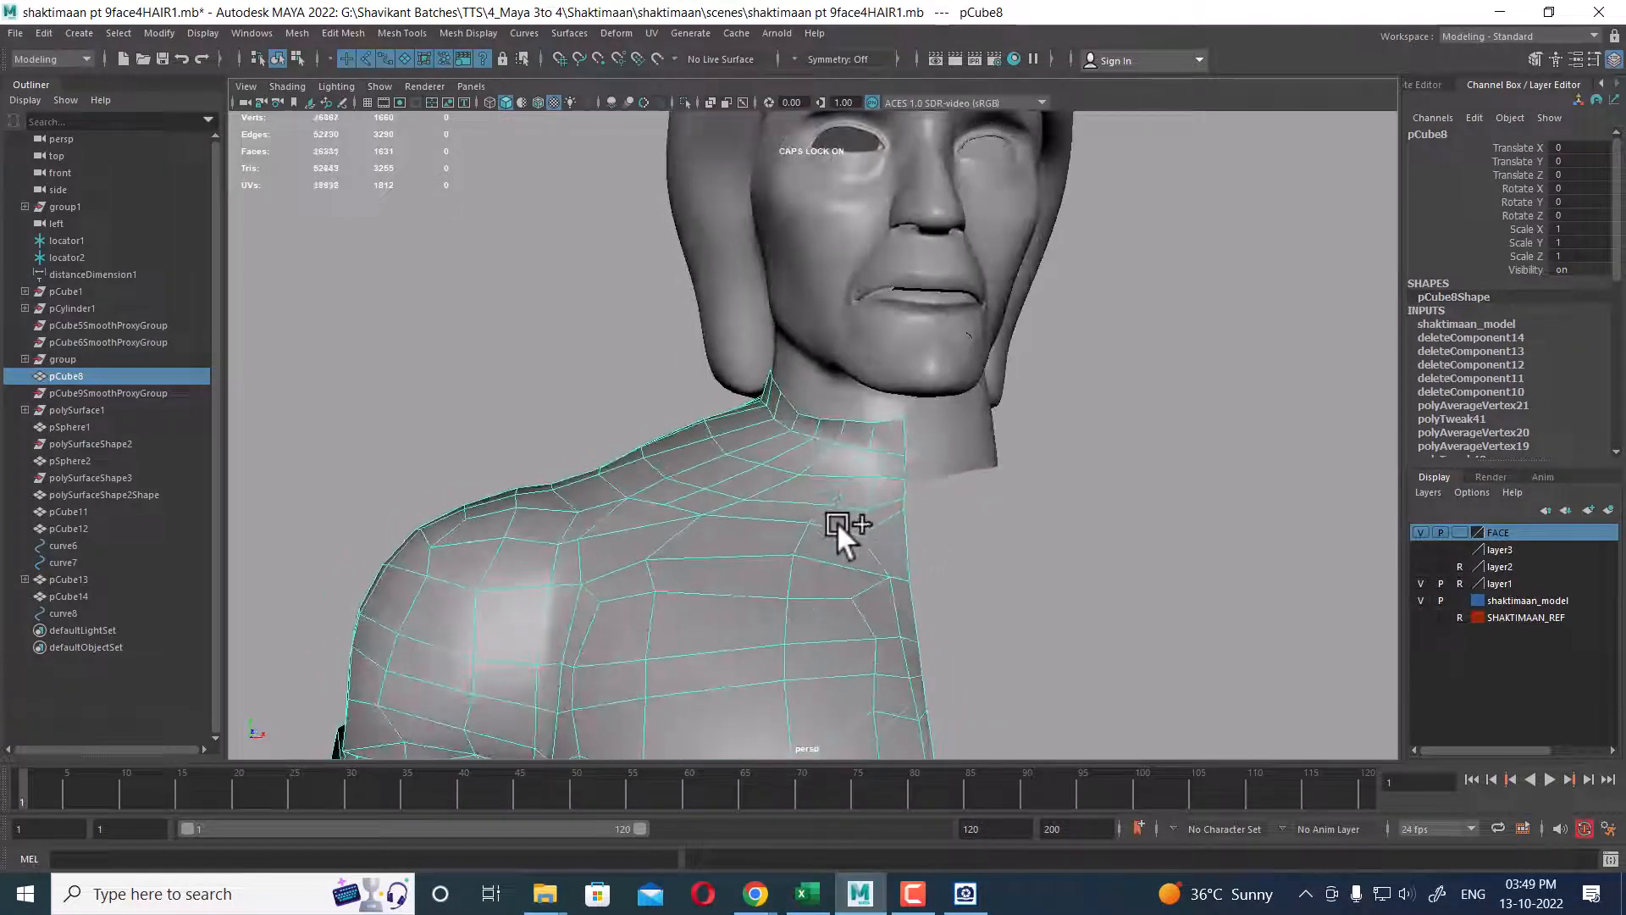
- Delete the construction history of the half body pCube8
{"action": "middle_click_drag", "start_coordinate": [907, 498], "coordinate": [932, 284], "text": "alt"}
{"action": "scroll", "coordinate": [931, 284], "scroll_direction": "down", "scroll_amount": 4}
{"action": "left_click_drag", "start_coordinate": [932, 288], "coordinate": [795, 569], "text": "alt"}
{"action": "middle_click_drag", "start_coordinate": [945, 540], "coordinate": [969, 303], "text": "alt"}
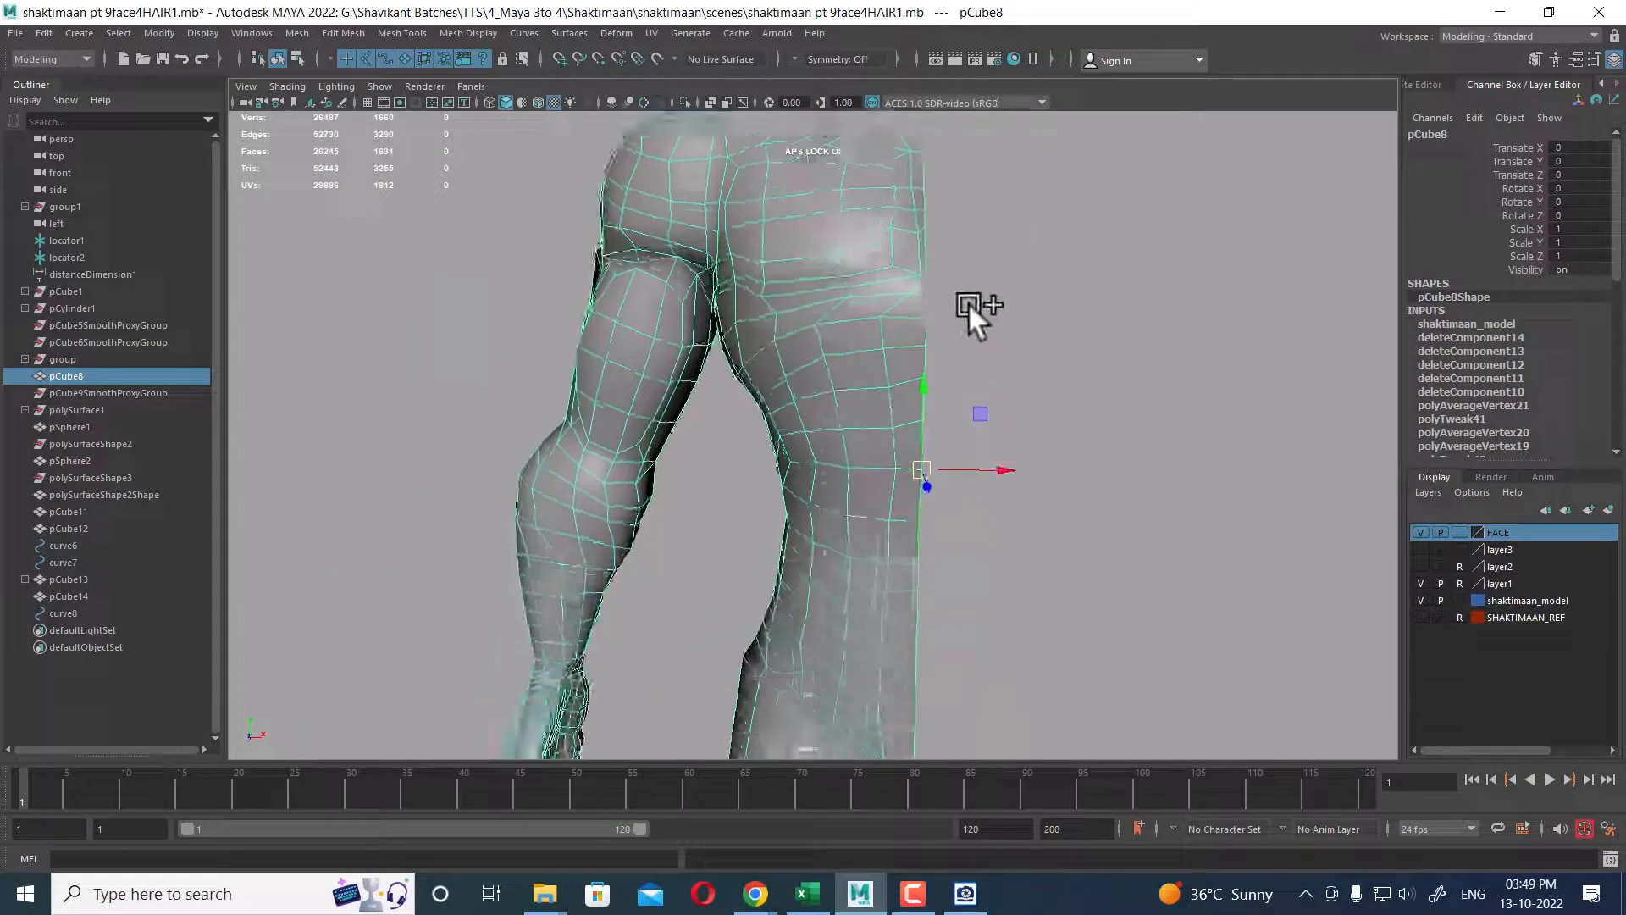
{"action": "scroll", "coordinate": [968, 303], "scroll_direction": "down", "scroll_amount": 3}
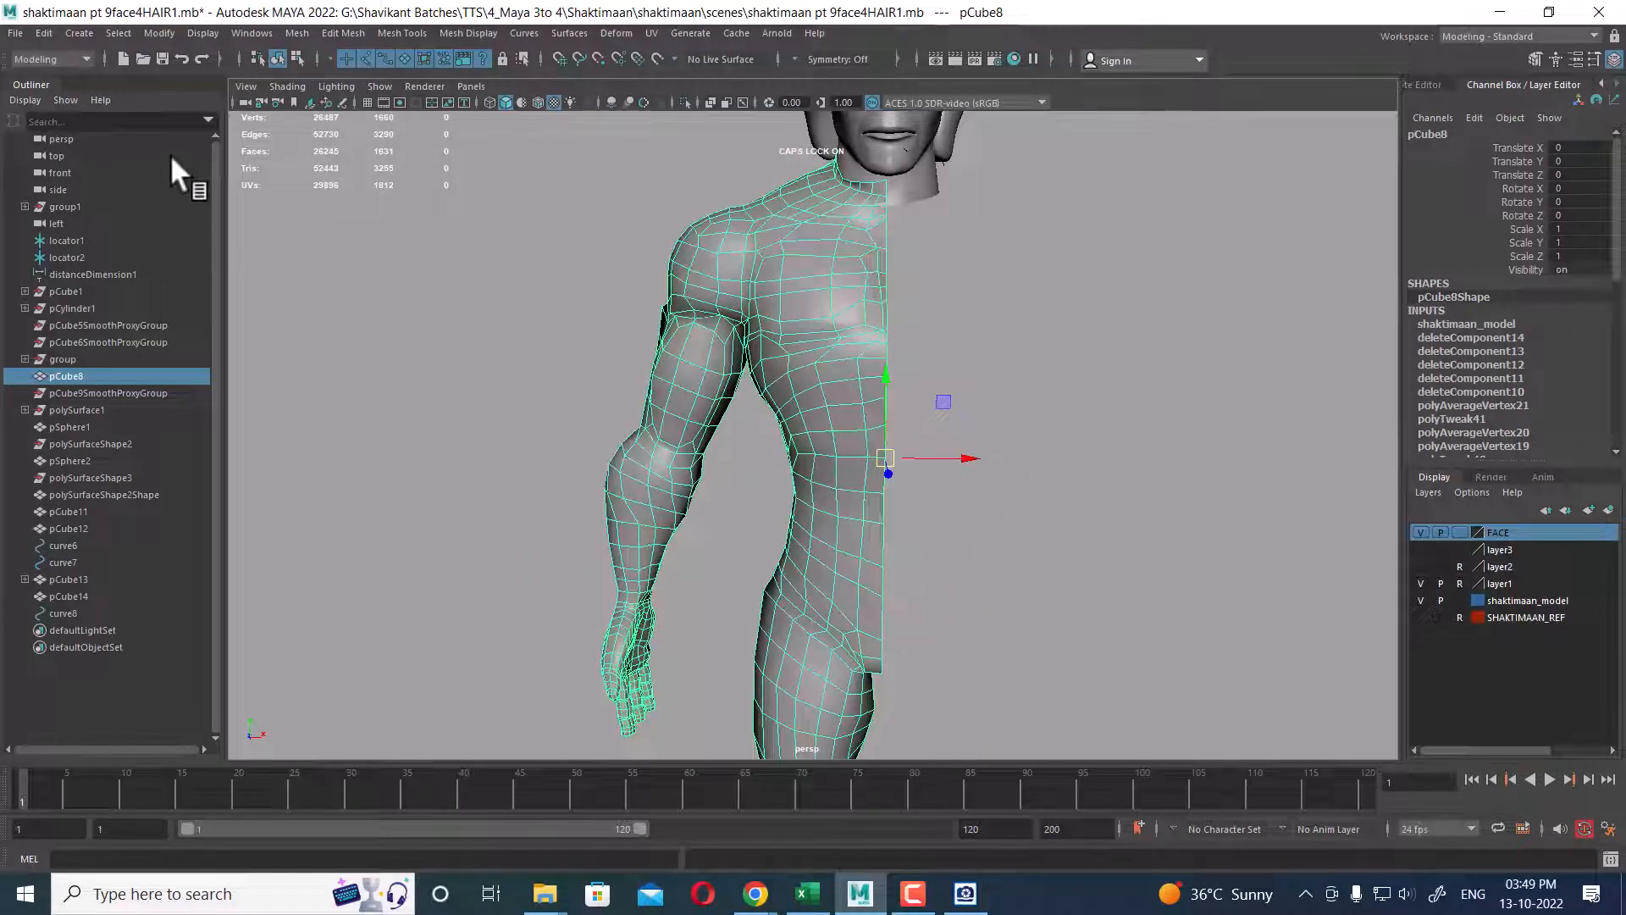
{"action": "left_click", "coordinate": [44, 30]}
{"action": "mouse_move", "coordinate": [194, 234]}
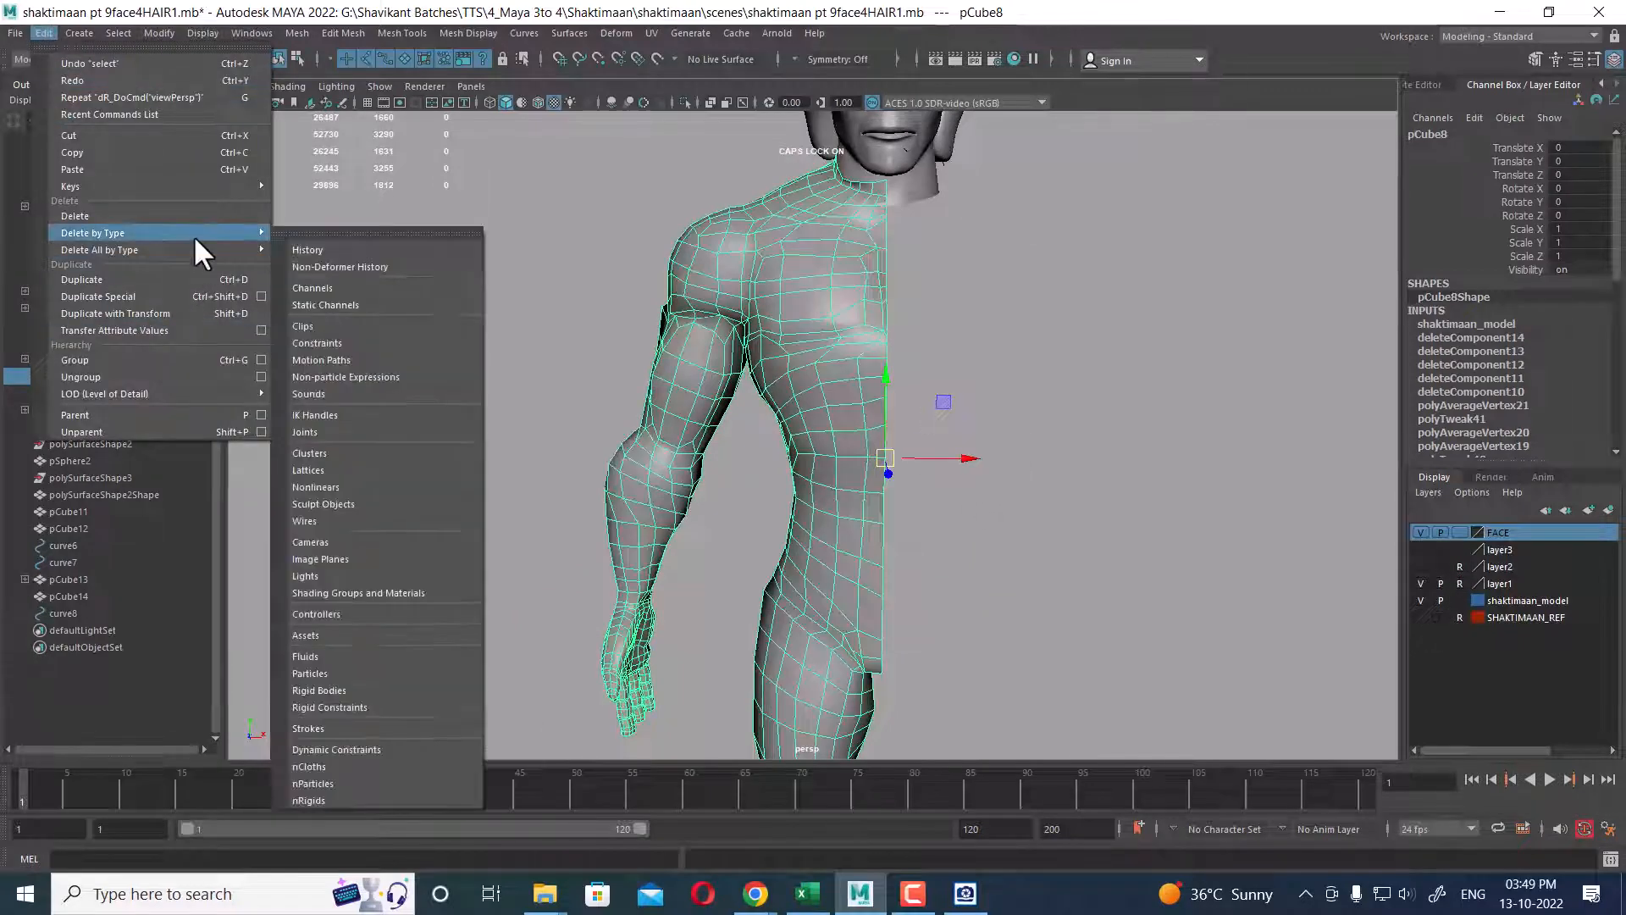
{"action": "left_click", "coordinate": [338, 235]}
{"action": "middle_click_drag", "start_coordinate": [1041, 491], "coordinate": [956, 570], "text": "alt"}
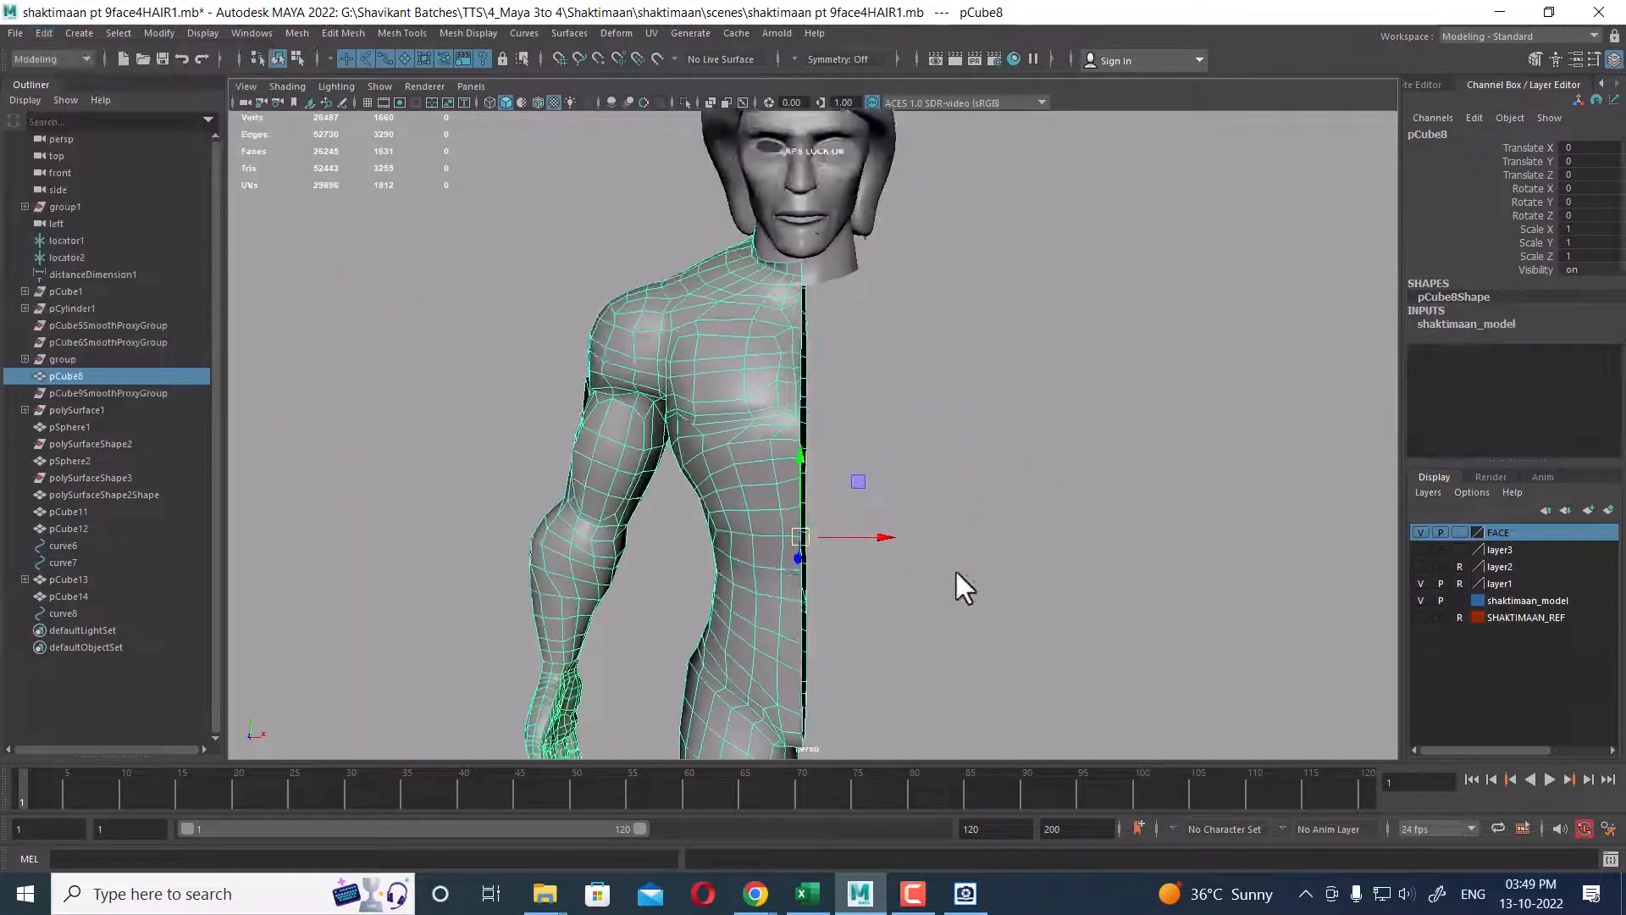
- Mirror the half body across the world X axis in the positive direction, combining it with the original and merging border vertices
{"action": "left_click_drag", "start_coordinate": [955, 570], "coordinate": [1002, 571], "text": "alt"}
{"action": "right_click", "coordinate": [985, 414], "text": "shift"}
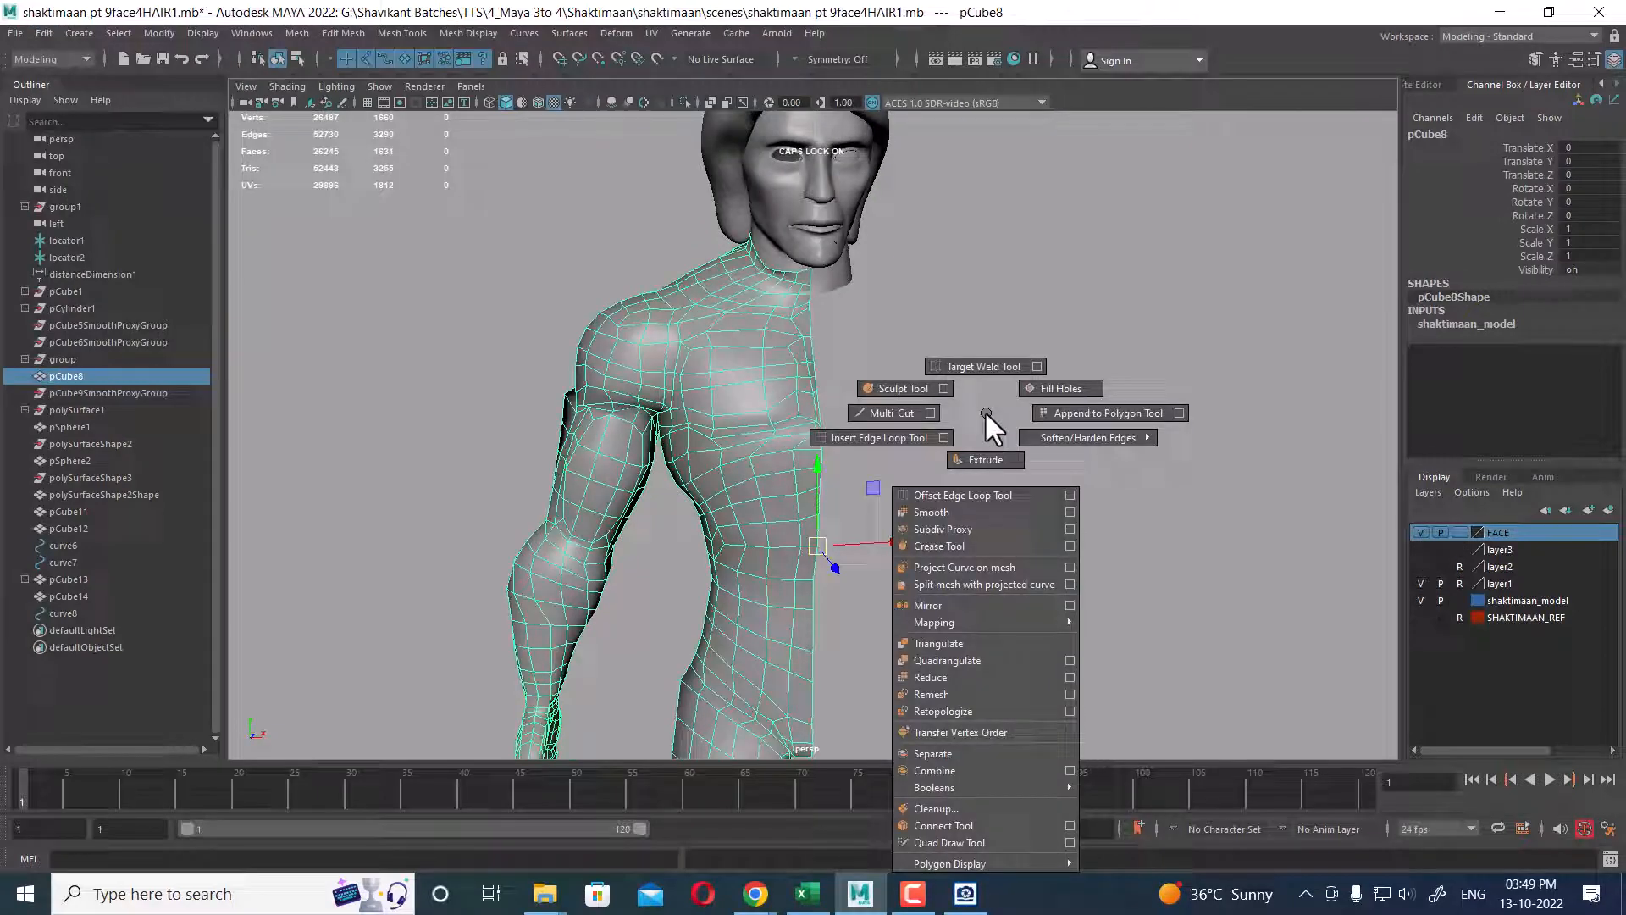
{"action": "left_click", "coordinate": [1068, 603]}
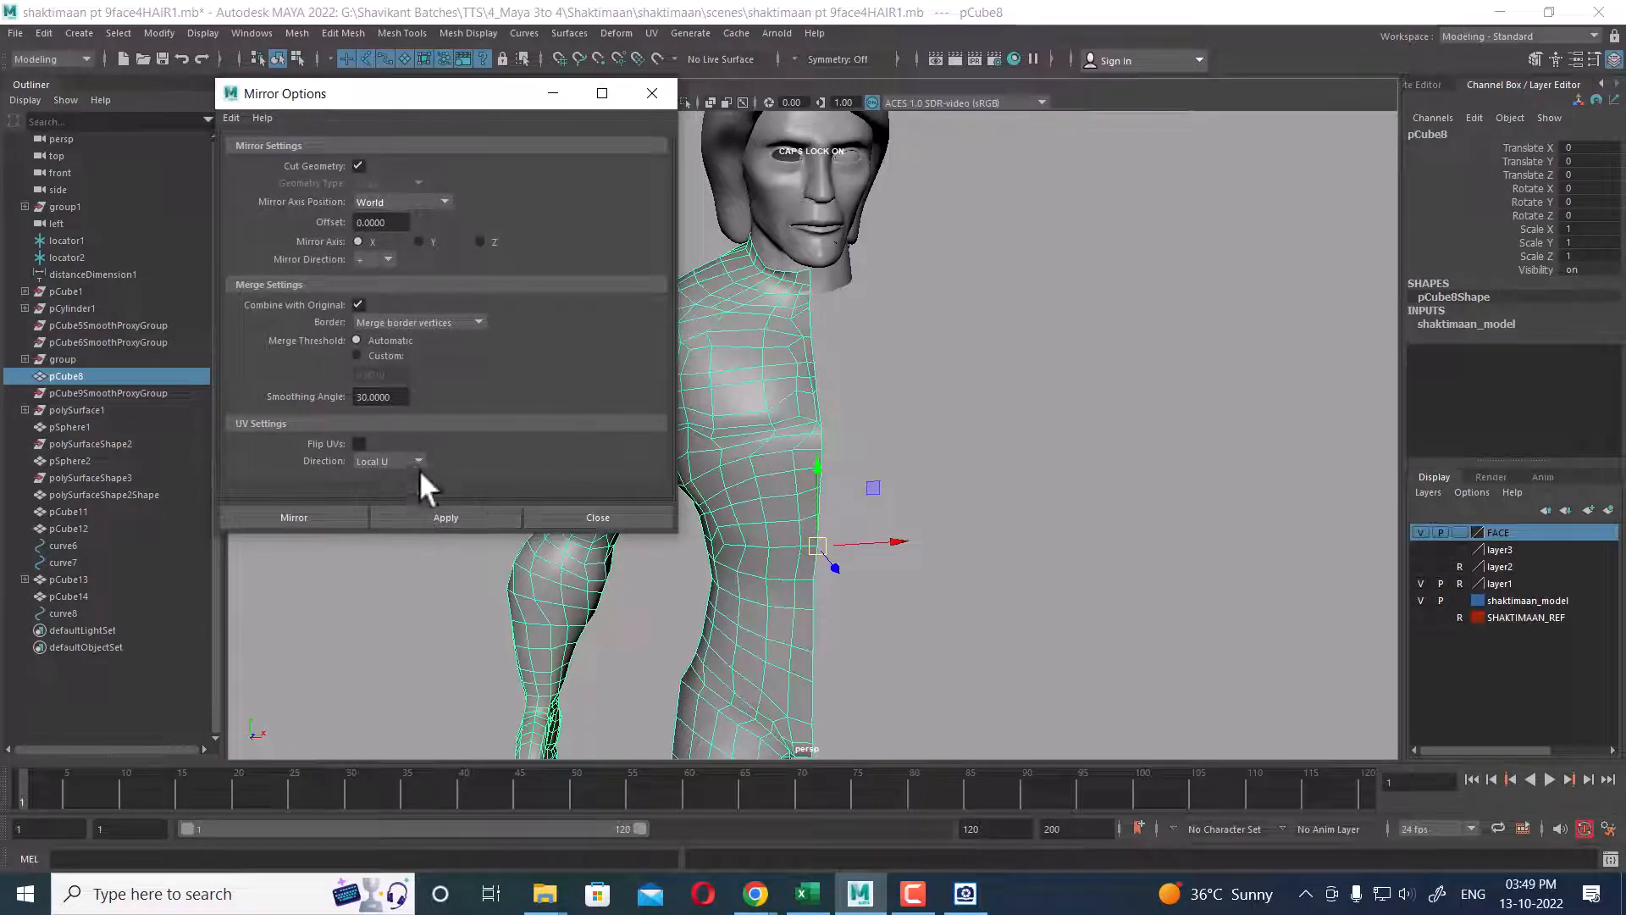
{"action": "left_click", "coordinate": [424, 515]}
{"action": "scroll", "coordinate": [826, 432], "scroll_direction": "up", "scroll_amount": 3}
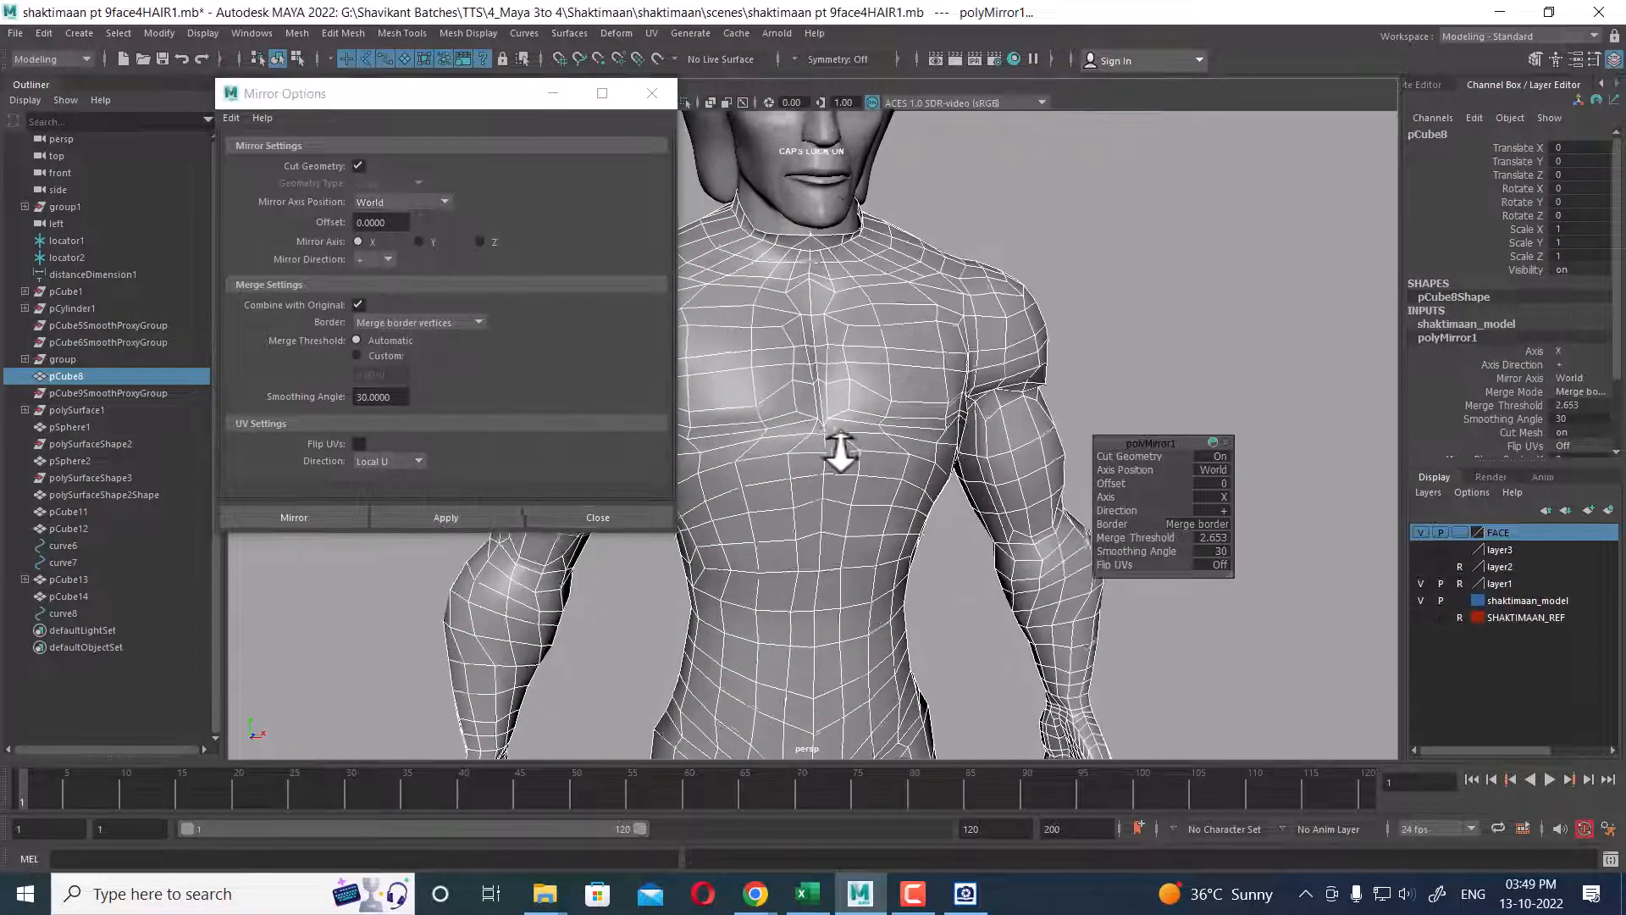
{"action": "left_click", "coordinate": [586, 514]}
- Lower the mirror's merge threshold and return the body to object mode
{"action": "left_click_drag", "start_coordinate": [842, 345], "coordinate": [805, 439], "text": "alt"}
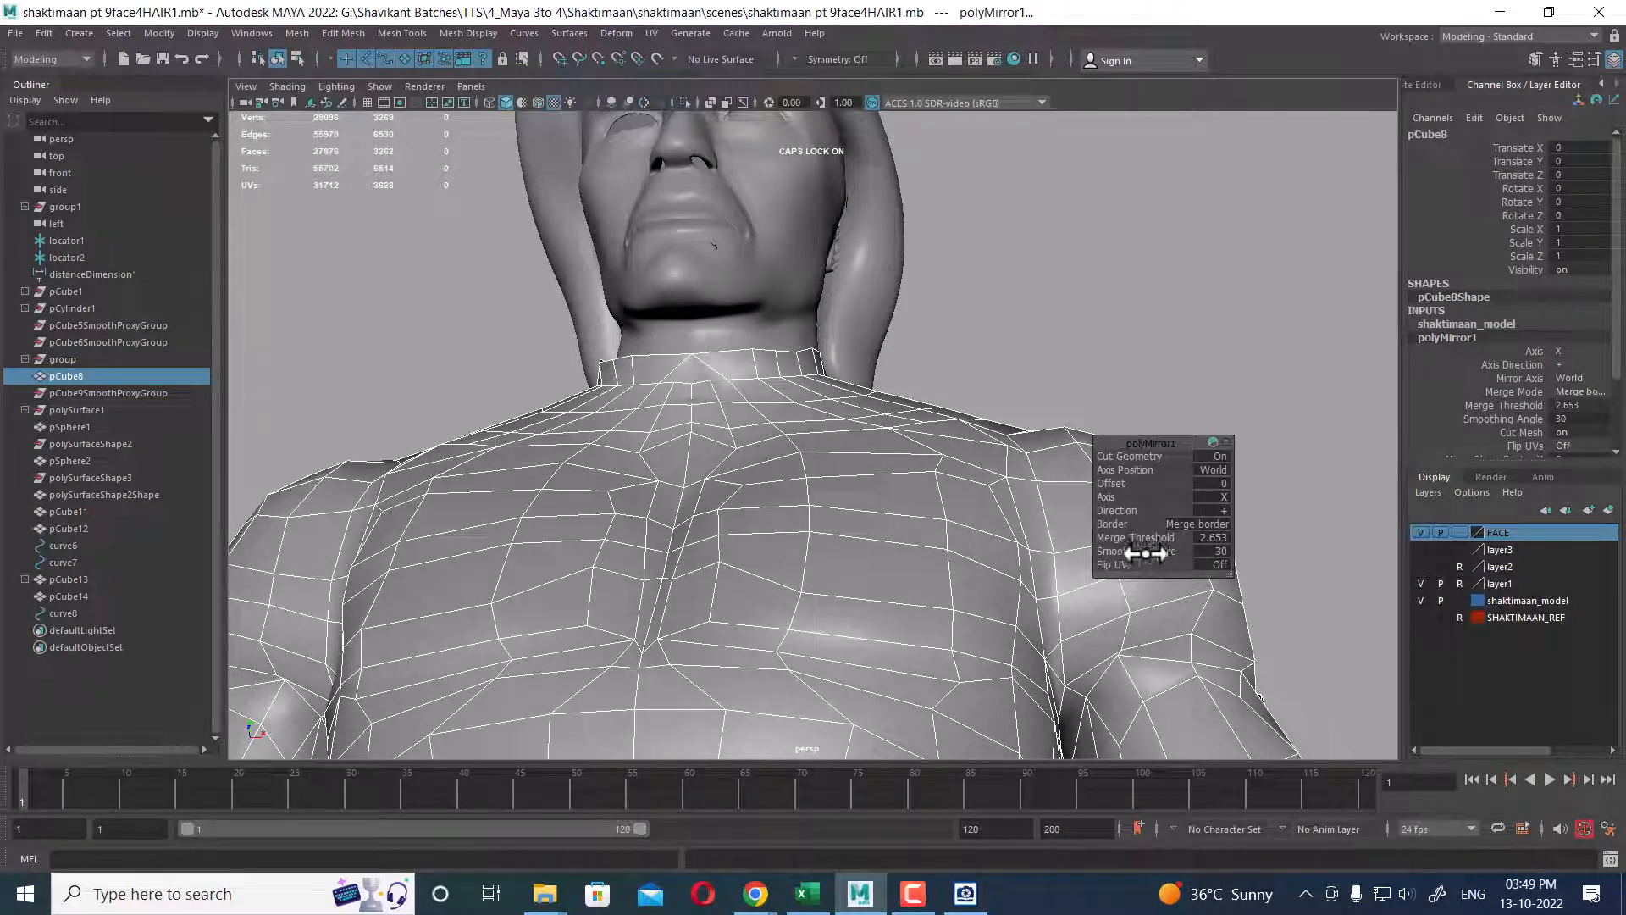
{"action": "left_click_drag", "start_coordinate": [1151, 538], "coordinate": [845, 532]}
{"action": "right_click_drag", "start_coordinate": [845, 532], "coordinate": [983, 343]}
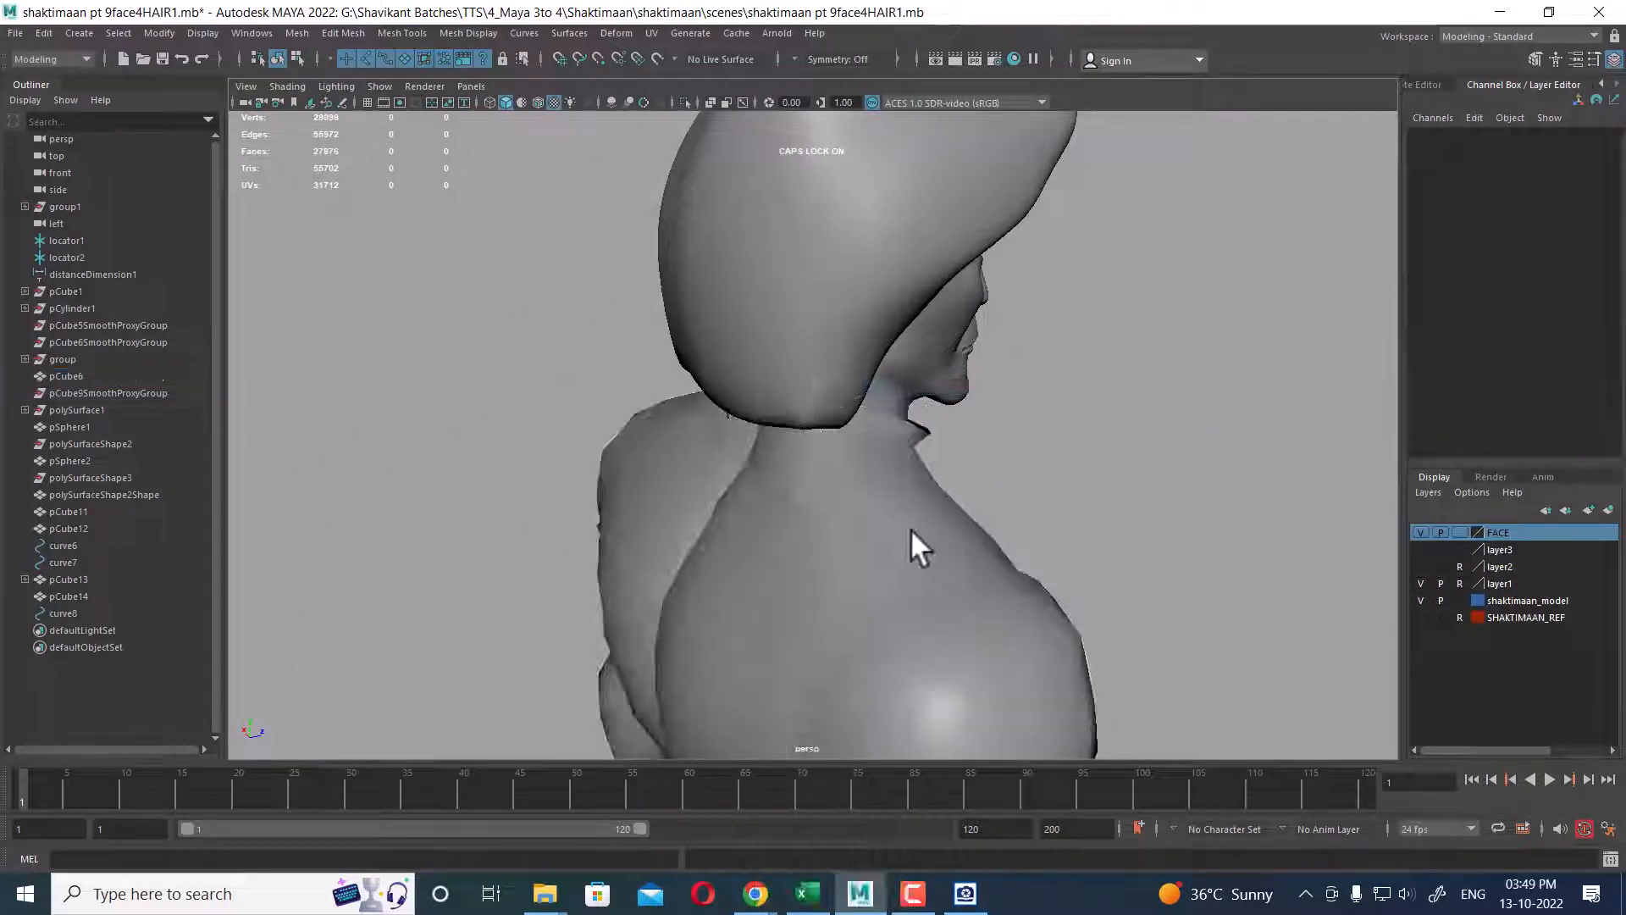
- Isolate the mirrored body, select its neck border loop to check the edge count, and unhide the other objects
{"action": "left_click", "coordinate": [890, 516]}
{"action": "key", "text": "alt+h"}
{"action": "left_click_drag", "start_coordinate": [860, 500], "coordinate": [728, 294], "text": "alt"}
{"action": "double_click", "coordinate": [713, 298]}
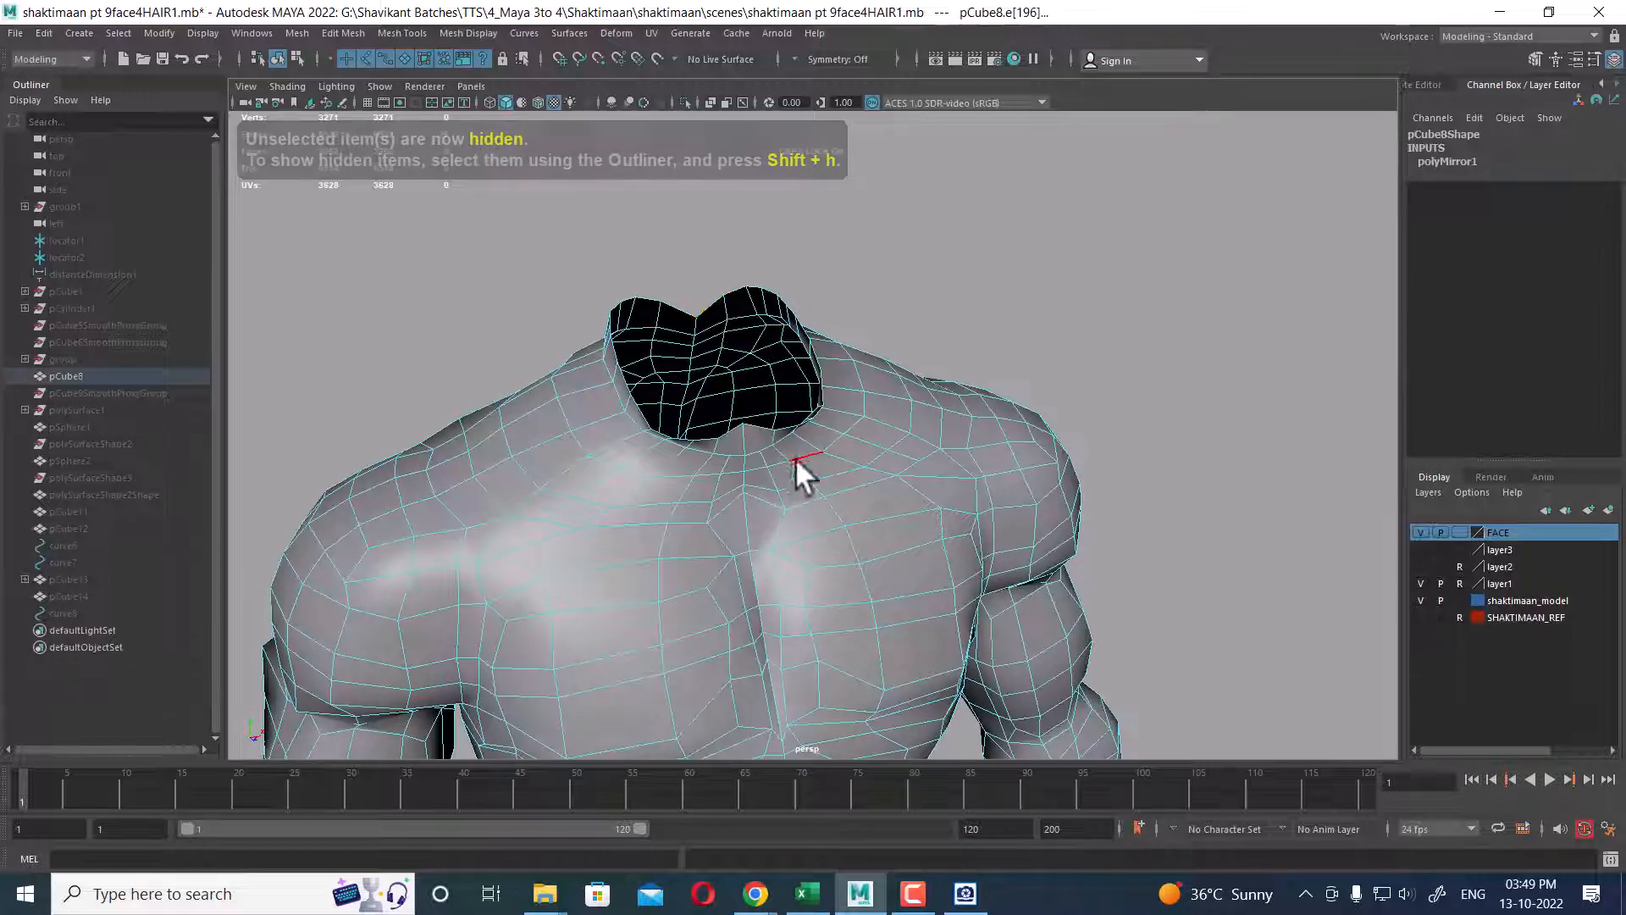
{"action": "left_click_drag", "start_coordinate": [796, 458], "coordinate": [862, 496], "text": "alt"}
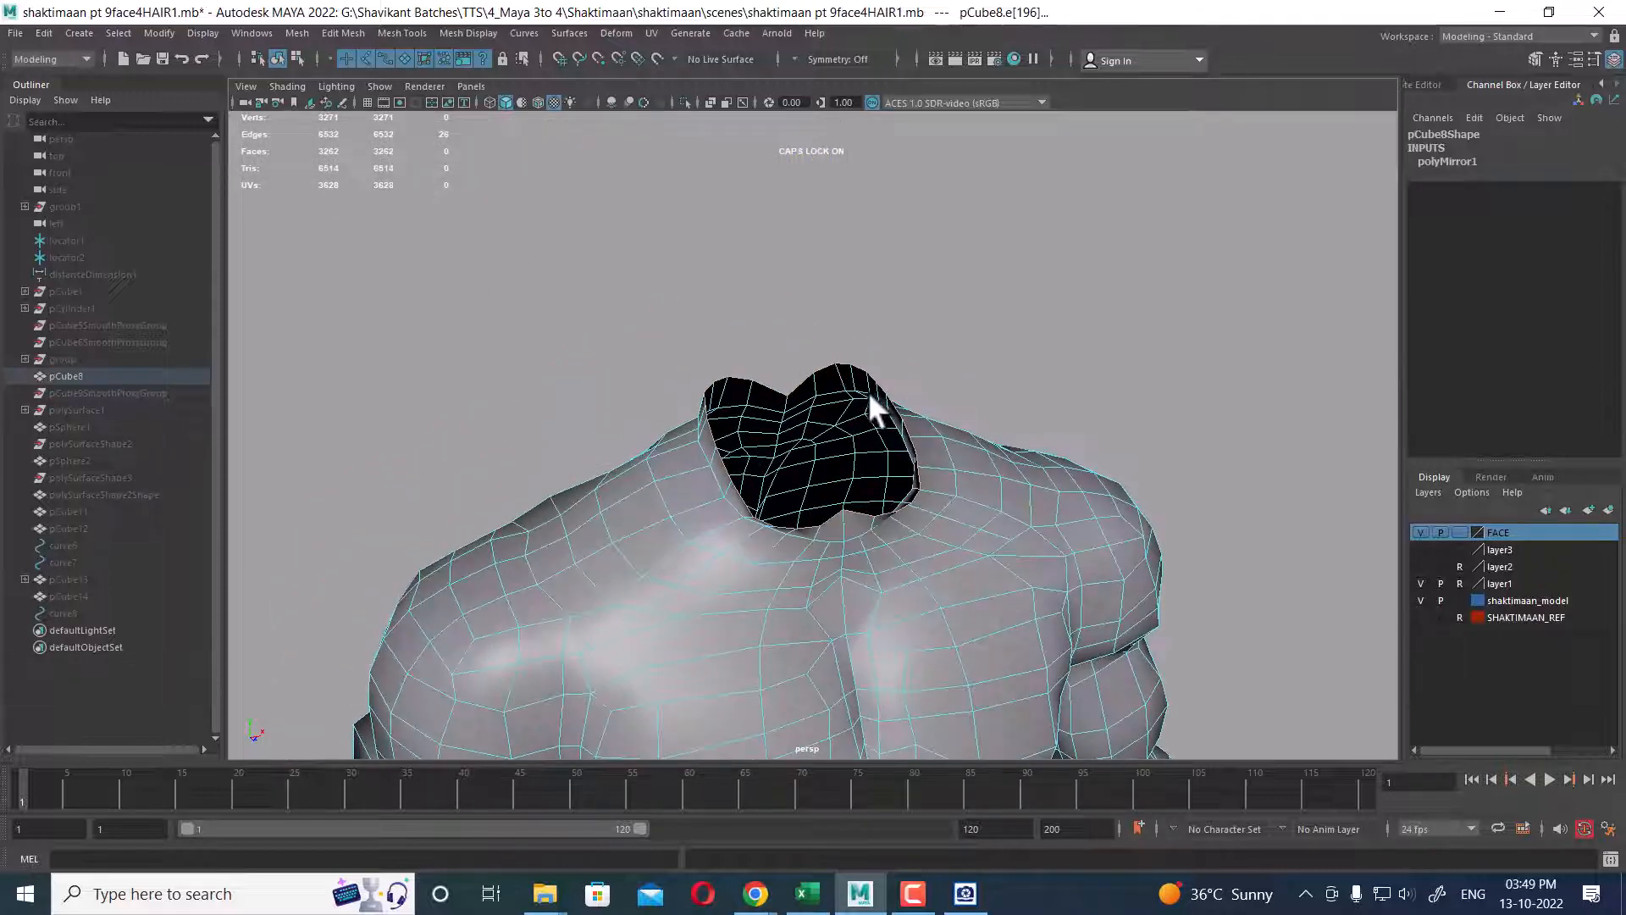
{"action": "right_click_drag", "start_coordinate": [867, 391], "coordinate": [1044, 293]}
{"action": "left_click", "coordinate": [1044, 292]}
{"action": "key", "text": "ctrl+shift+h"}
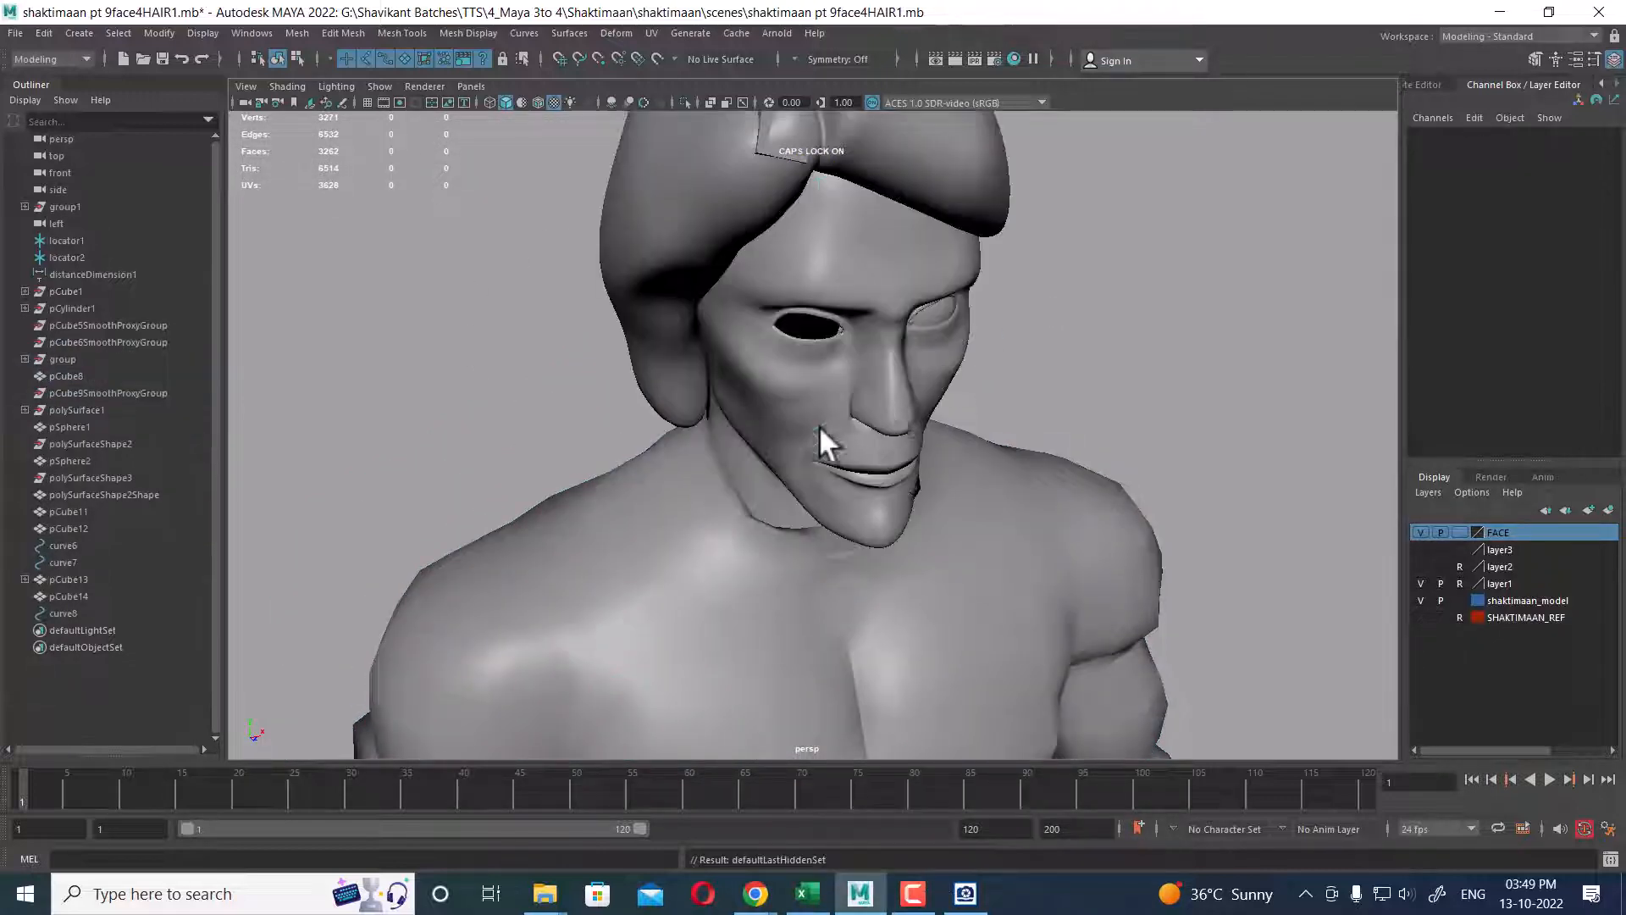
- Isolate the detailed head, select its neck border loop and turn off smooth preview to check the edge count
{"action": "left_click", "coordinate": [815, 427]}
{"action": "left_click_drag", "start_coordinate": [786, 430], "coordinate": [891, 388], "text": "alt"}
{"action": "key", "text": "alt+h"}
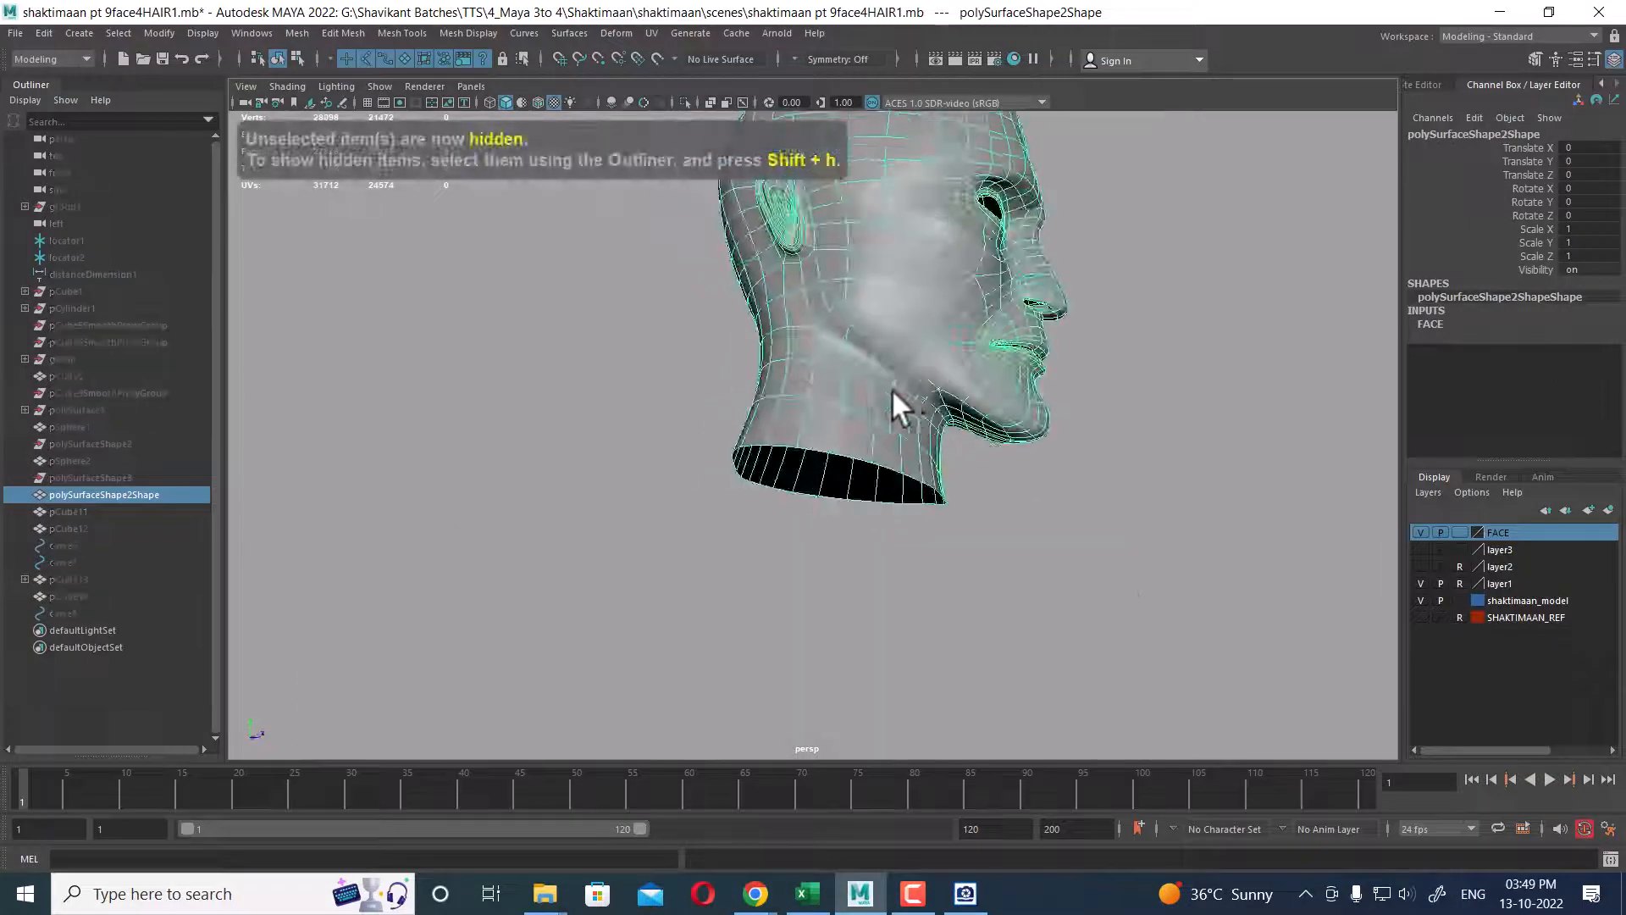
{"action": "scroll", "coordinate": [892, 388], "scroll_direction": "up", "scroll_amount": 3}
{"action": "right_click_drag", "start_coordinate": [876, 418], "coordinate": [871, 476]}
{"action": "double_click", "coordinate": [872, 462]}
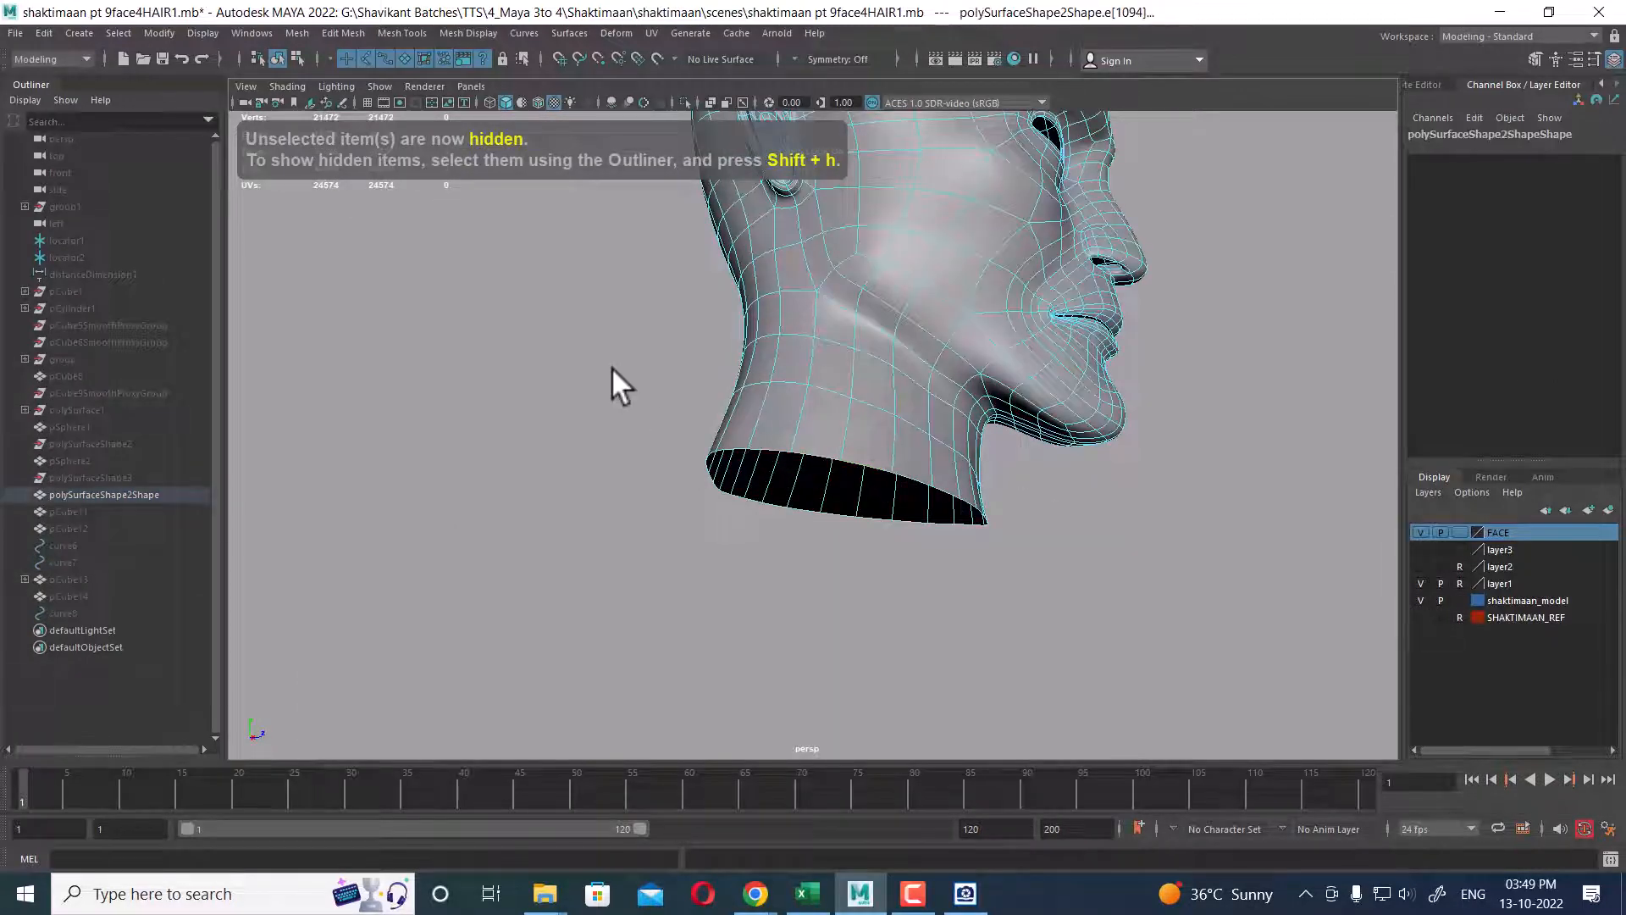
{"action": "middle_click_drag", "start_coordinate": [525, 376], "coordinate": [577, 501], "text": "alt"}
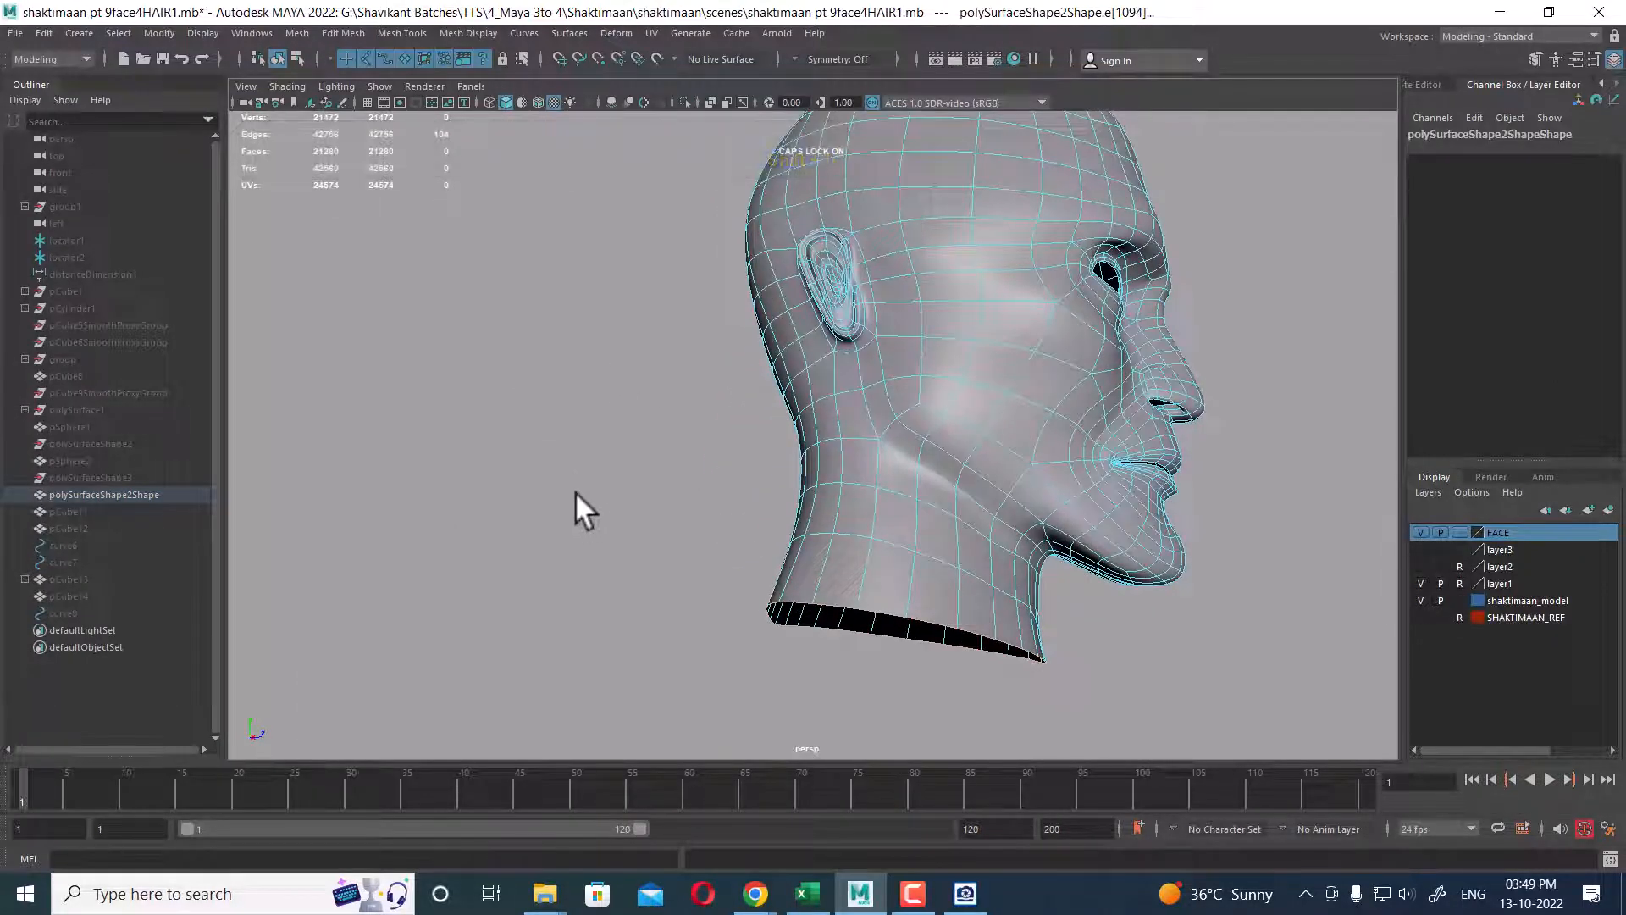
{"action": "key", "text": "1"}
{"action": "left_click_drag", "start_coordinate": [636, 375], "coordinate": [508, 382], "text": "alt"}
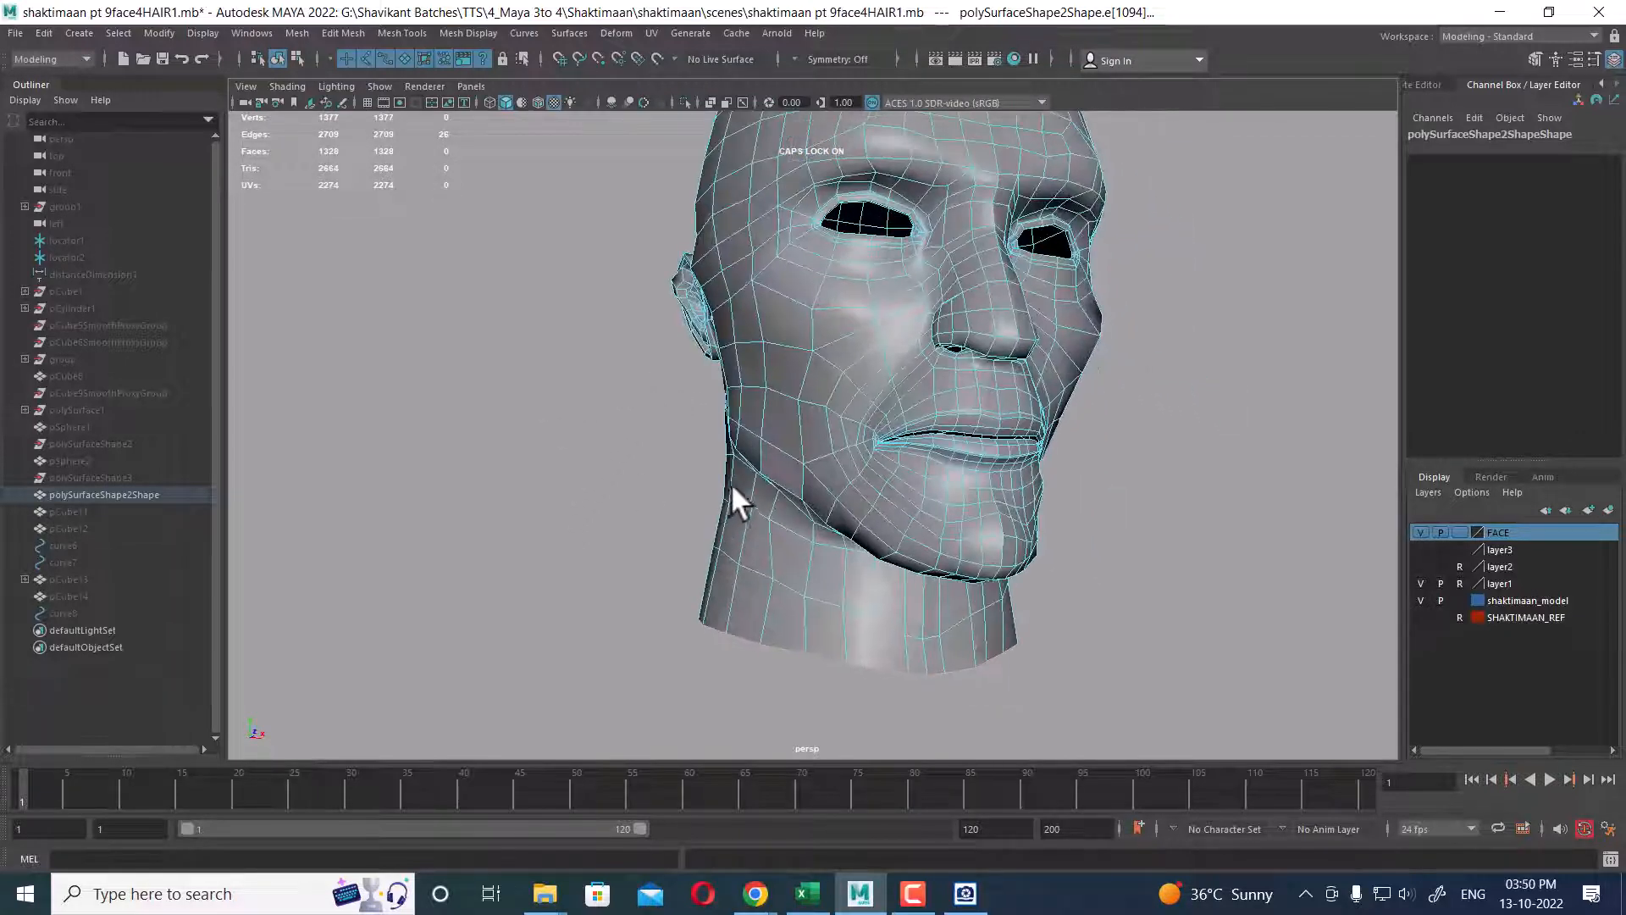
- Try merging vertices to their centre on the back of the head's neck, and undo the merge
{"action": "middle_click_drag", "start_coordinate": [730, 483], "coordinate": [725, 310], "text": "alt"}
{"action": "left_click_drag", "start_coordinate": [888, 414], "coordinate": [846, 342], "text": "alt"}
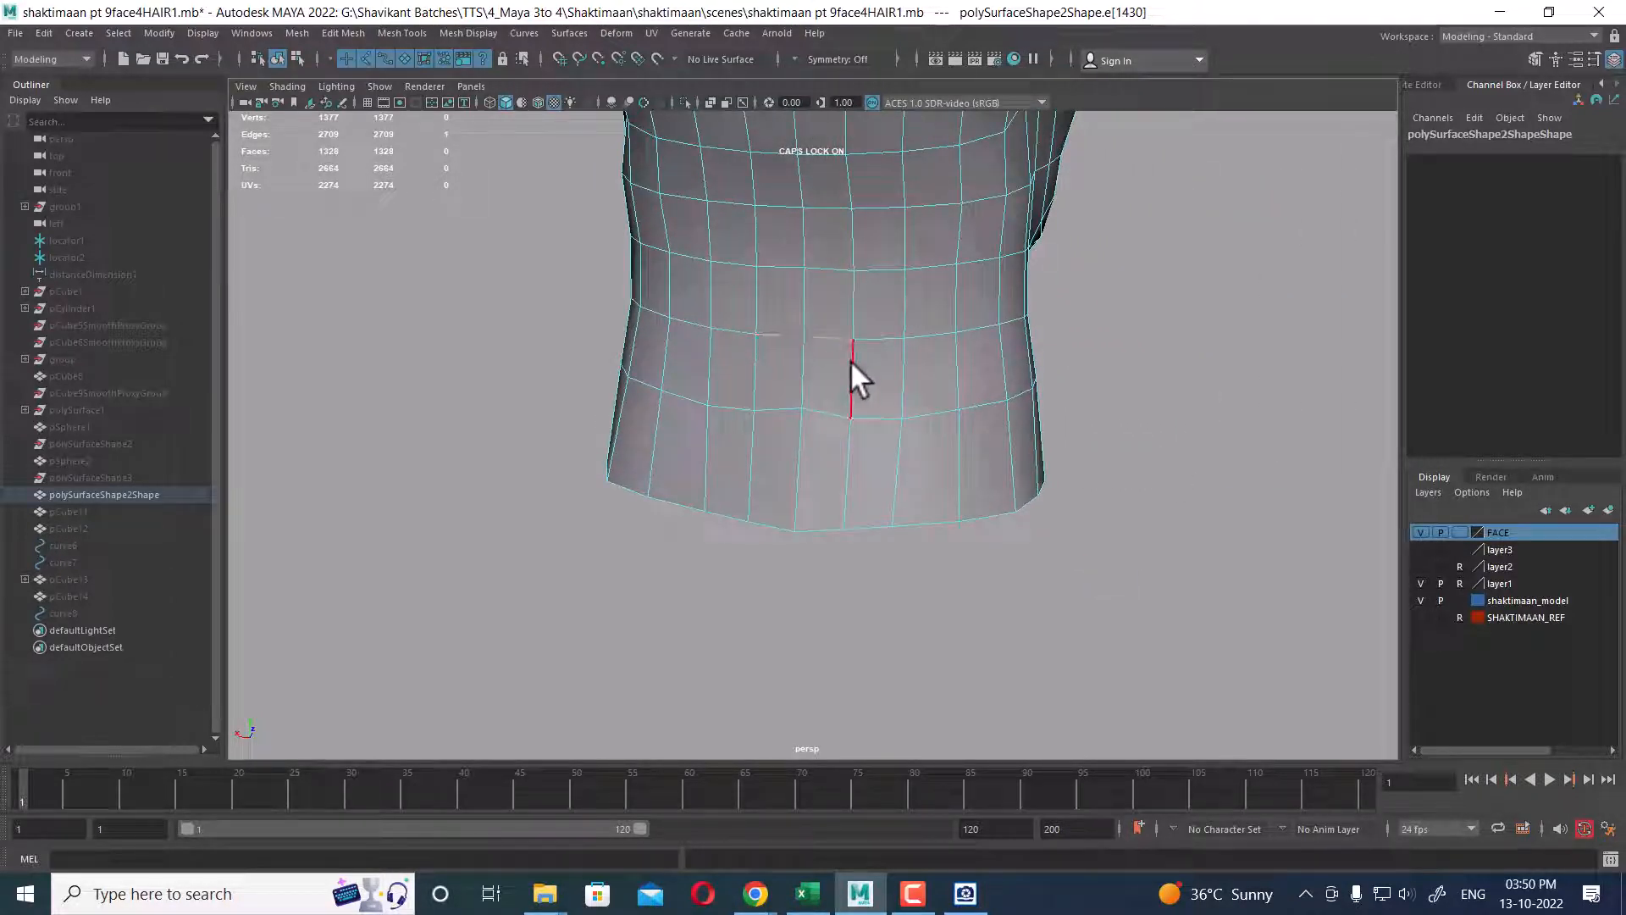
{"action": "mouse_move", "coordinate": [850, 360]}
{"action": "right_mouse_down", "text": "shift"}
{"action": "mouse_move", "coordinate": [858, 297]}
{"action": "mouse_move", "coordinate": [820, 352]}
{"action": "right_mouse_up", "text": "shift"}
{"action": "key", "text": "ctrl+z"}
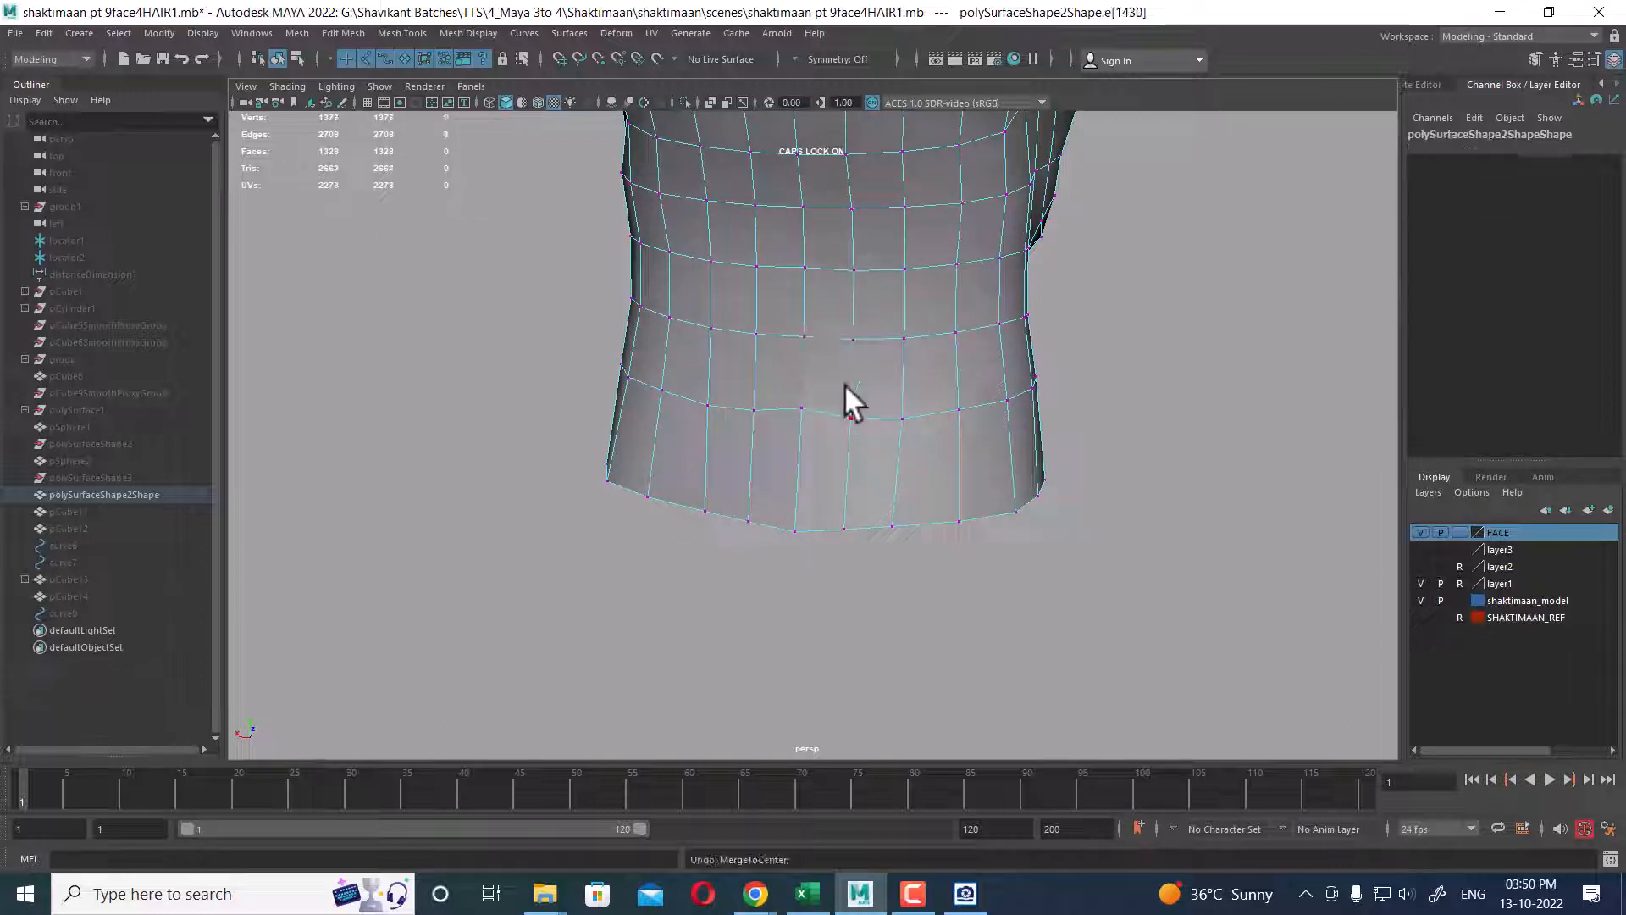
- Merge two pairs of neighbouring vertices to their centres on the back of the neck, one pair on each side of the middle
{"action": "right_click_drag", "start_coordinate": [850, 252], "coordinate": [851, 252]}
{"action": "left_click", "coordinate": [855, 317]}
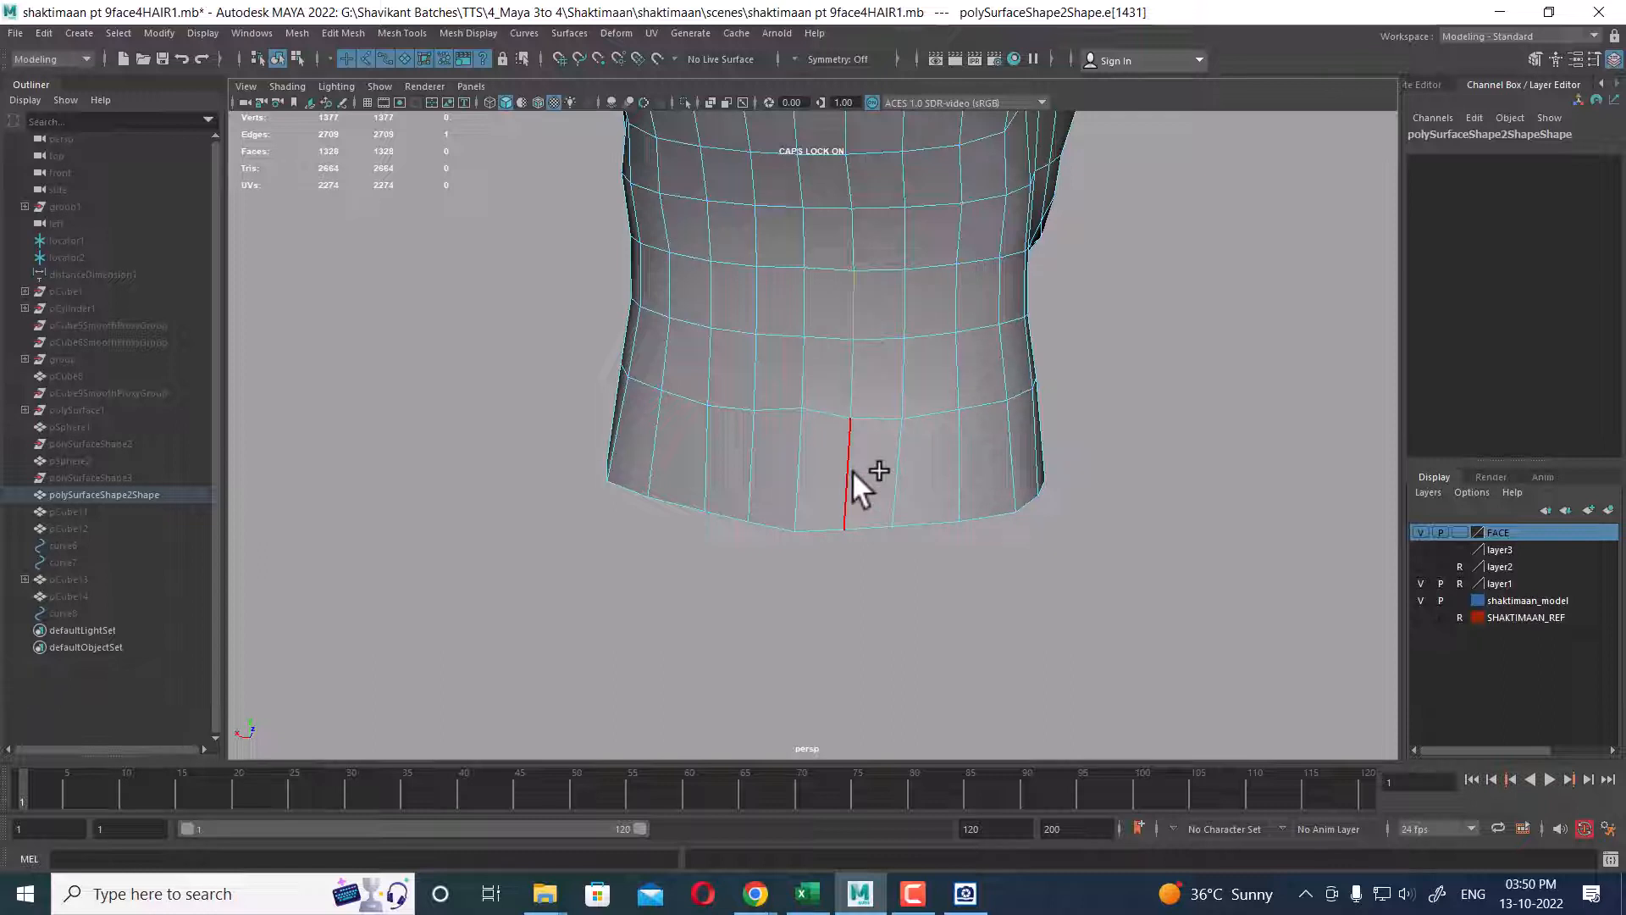
{"action": "left_click", "coordinate": [881, 338]}
{"action": "right_click_drag", "start_coordinate": [873, 329], "coordinate": [881, 282], "text": "shift"}
{"action": "right_click_drag", "start_coordinate": [809, 331], "coordinate": [805, 284]}
{"action": "left_click", "coordinate": [805, 328]}
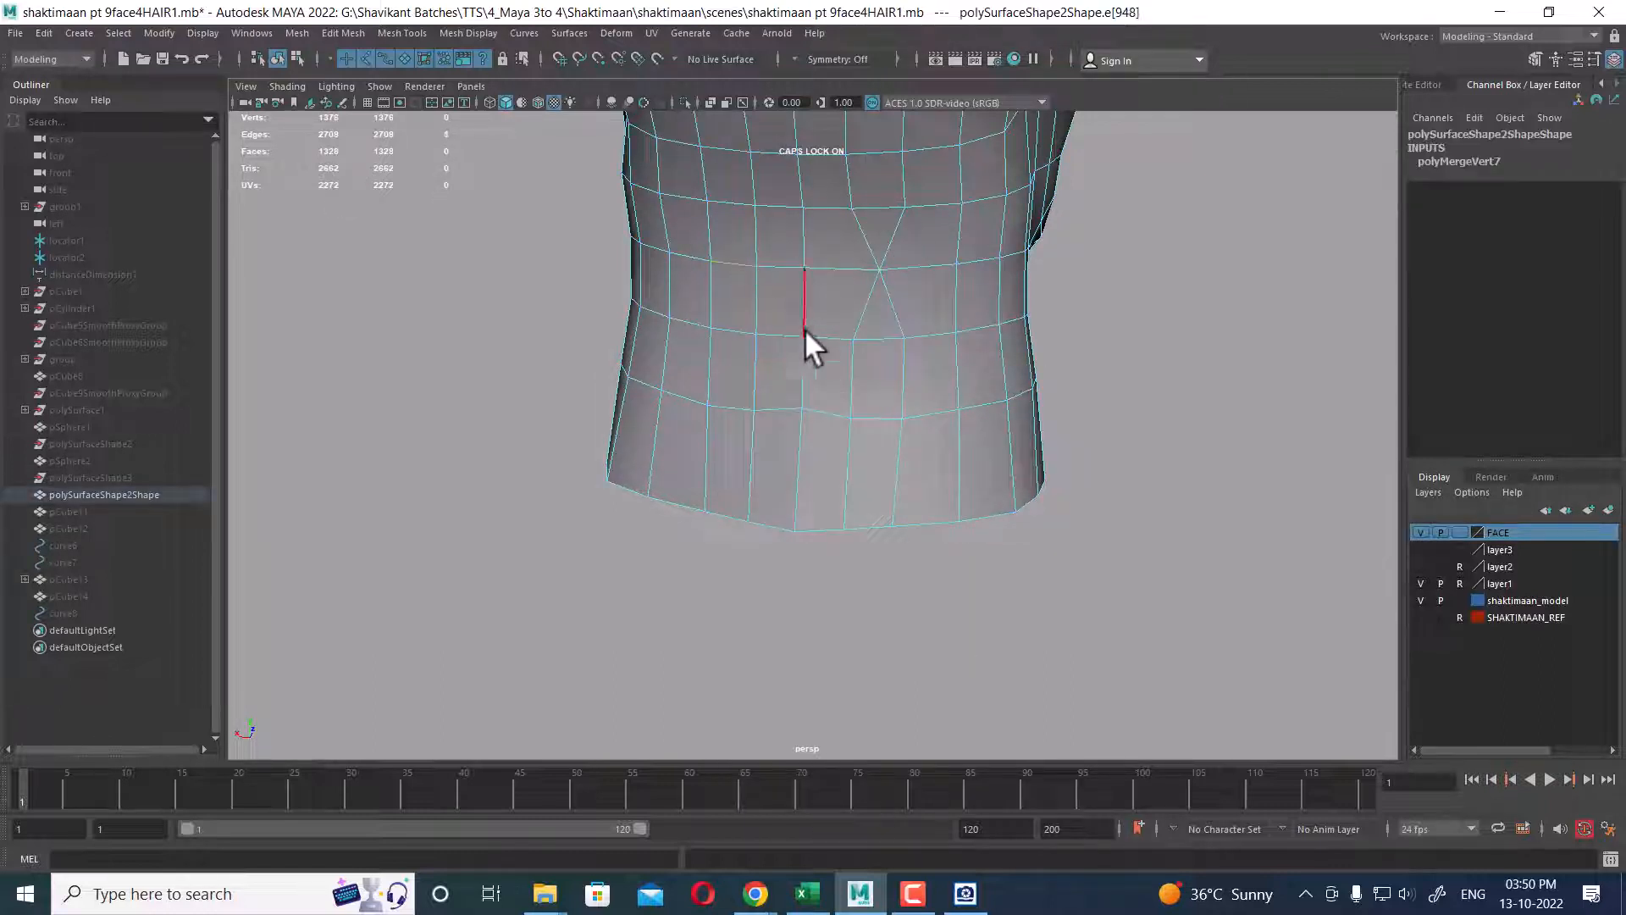
{"action": "right_click_drag", "start_coordinate": [835, 341], "coordinate": [847, 279], "text": "shift"}
- Collapse the two columns of horizontal edges running from the merged vertices down to the neck border
{"action": "mouse_move", "coordinate": [759, 363]}
{"action": "right_mouse_down"}
{"action": "mouse_move", "coordinate": [759, 291]}
{"action": "mouse_move", "coordinate": [730, 352]}
{"action": "right_mouse_up"}
{"action": "left_click", "coordinate": [729, 333]}
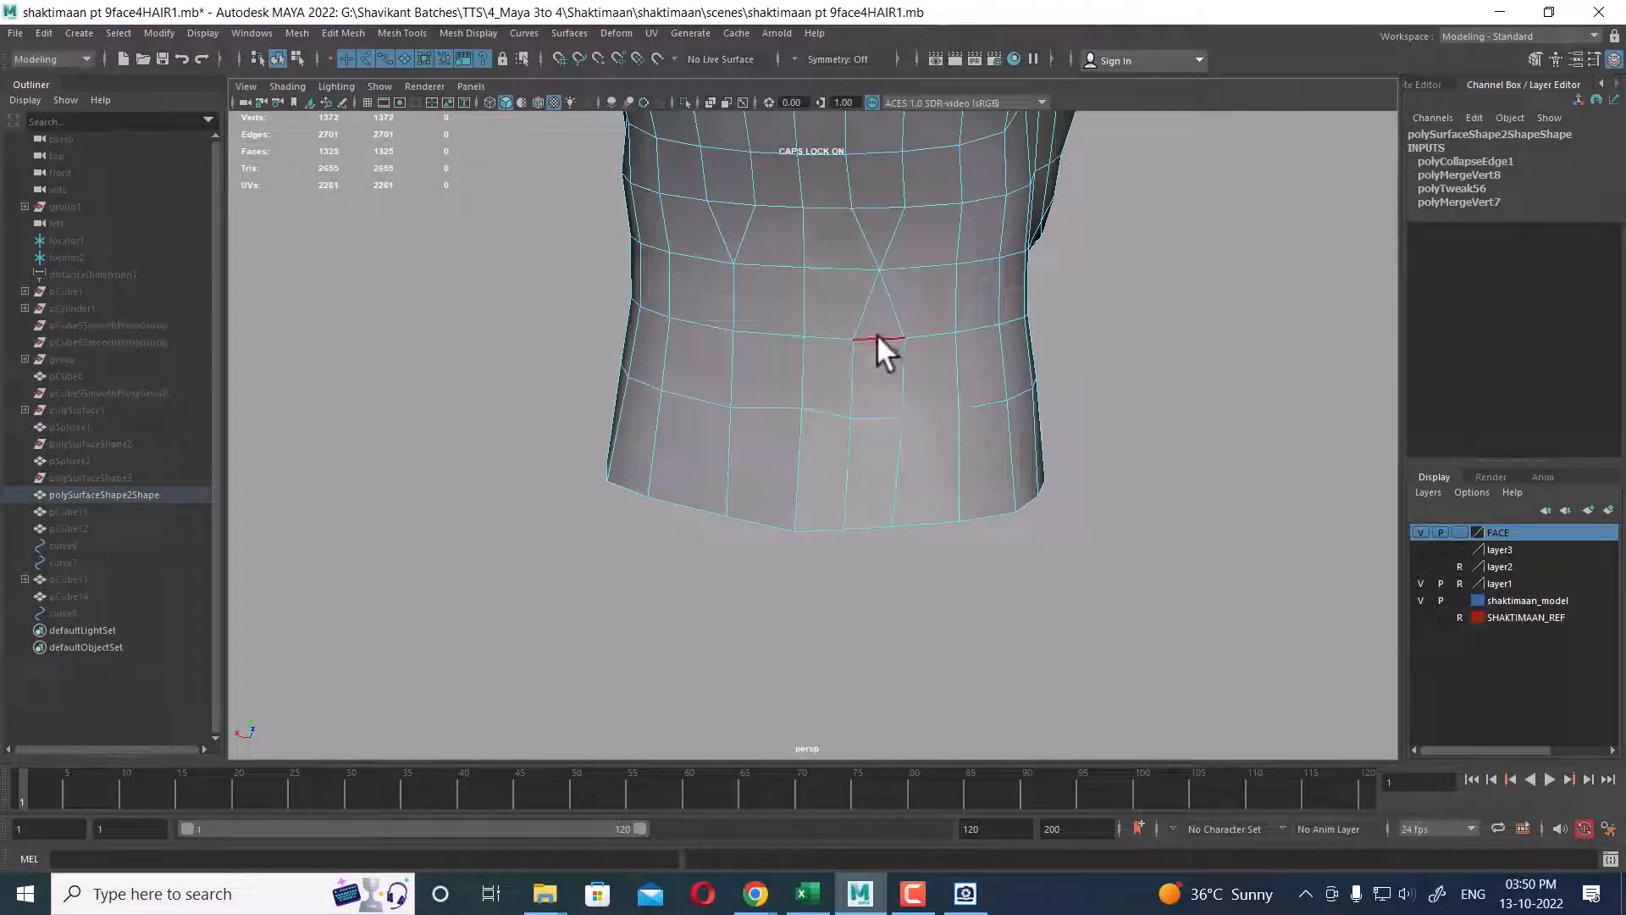
{"action": "left_click", "coordinate": [960, 292]}
{"action": "right_click_drag", "start_coordinate": [875, 350], "coordinate": [746, 305], "text": "ctrl"}
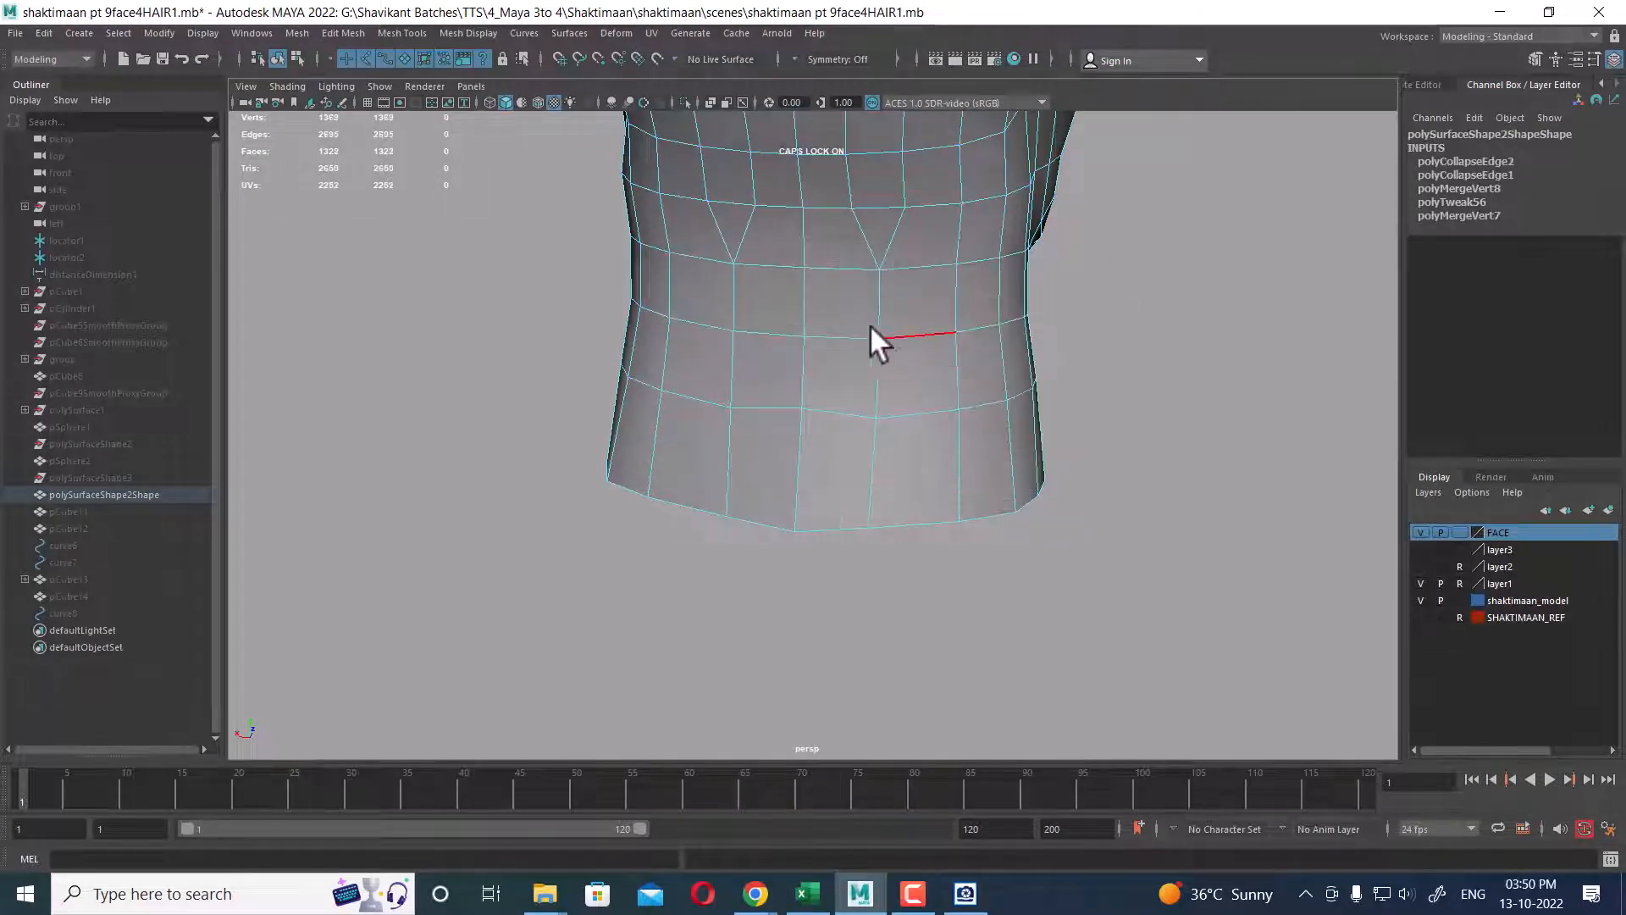
- Merge two pairs of neighbouring vertices to their centres higher up the back of the neck, one pair on each side of the middle
{"action": "left_click_drag", "start_coordinate": [872, 326], "coordinate": [883, 378], "text": "alt"}
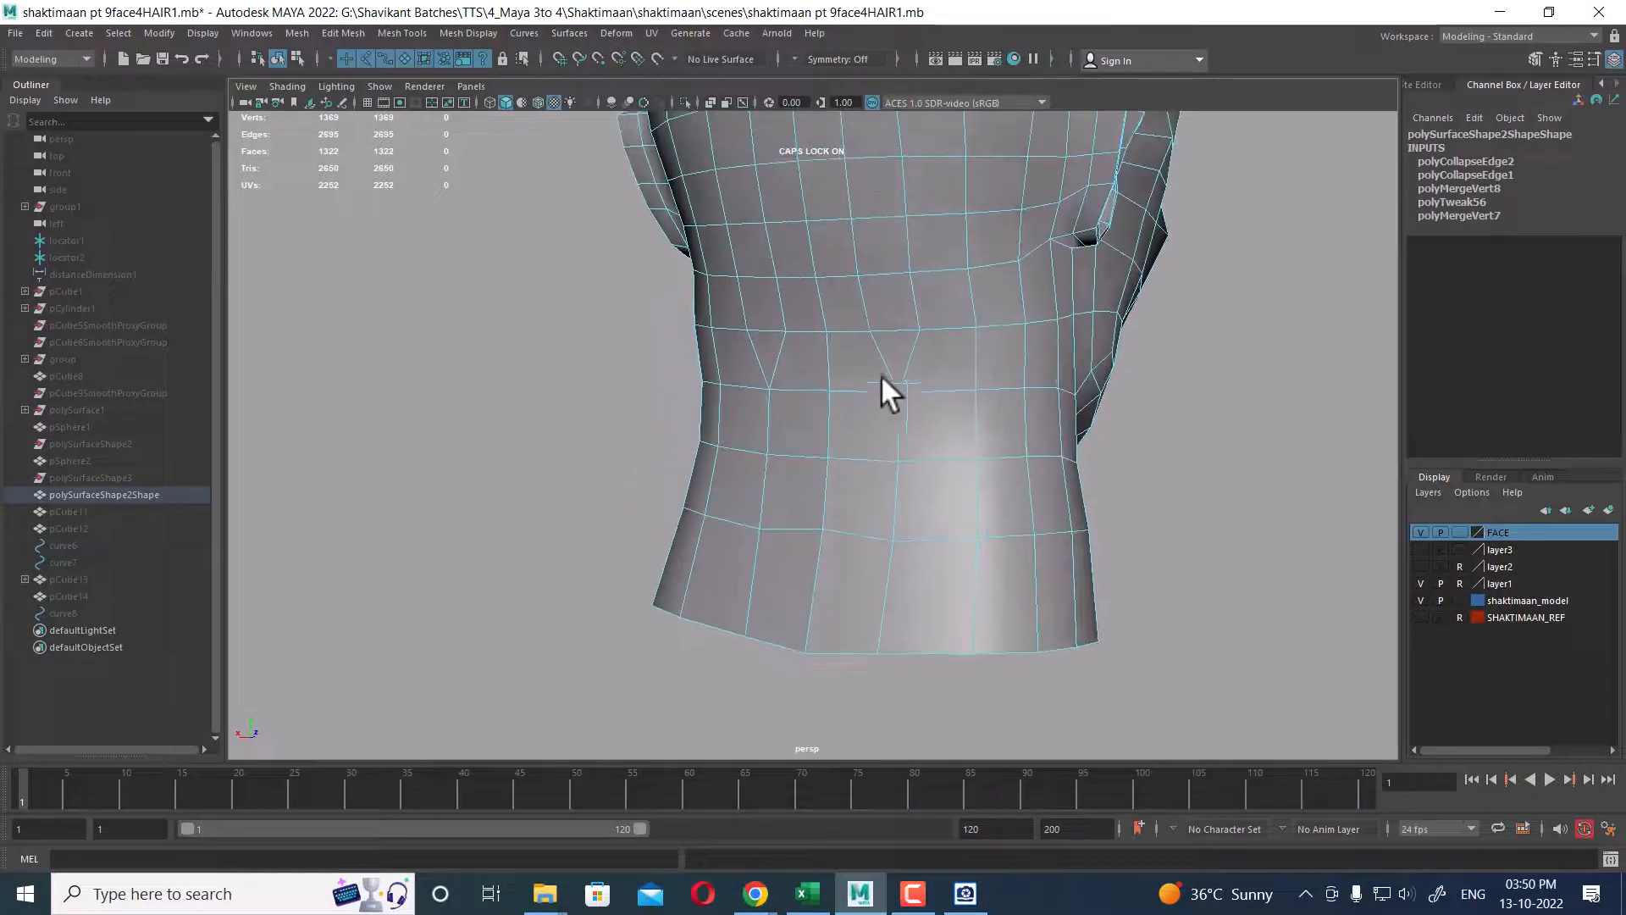
{"action": "left_click", "coordinate": [883, 222]}
{"action": "right_click_drag", "start_coordinate": [881, 210], "coordinate": [879, 121], "text": "shift"}
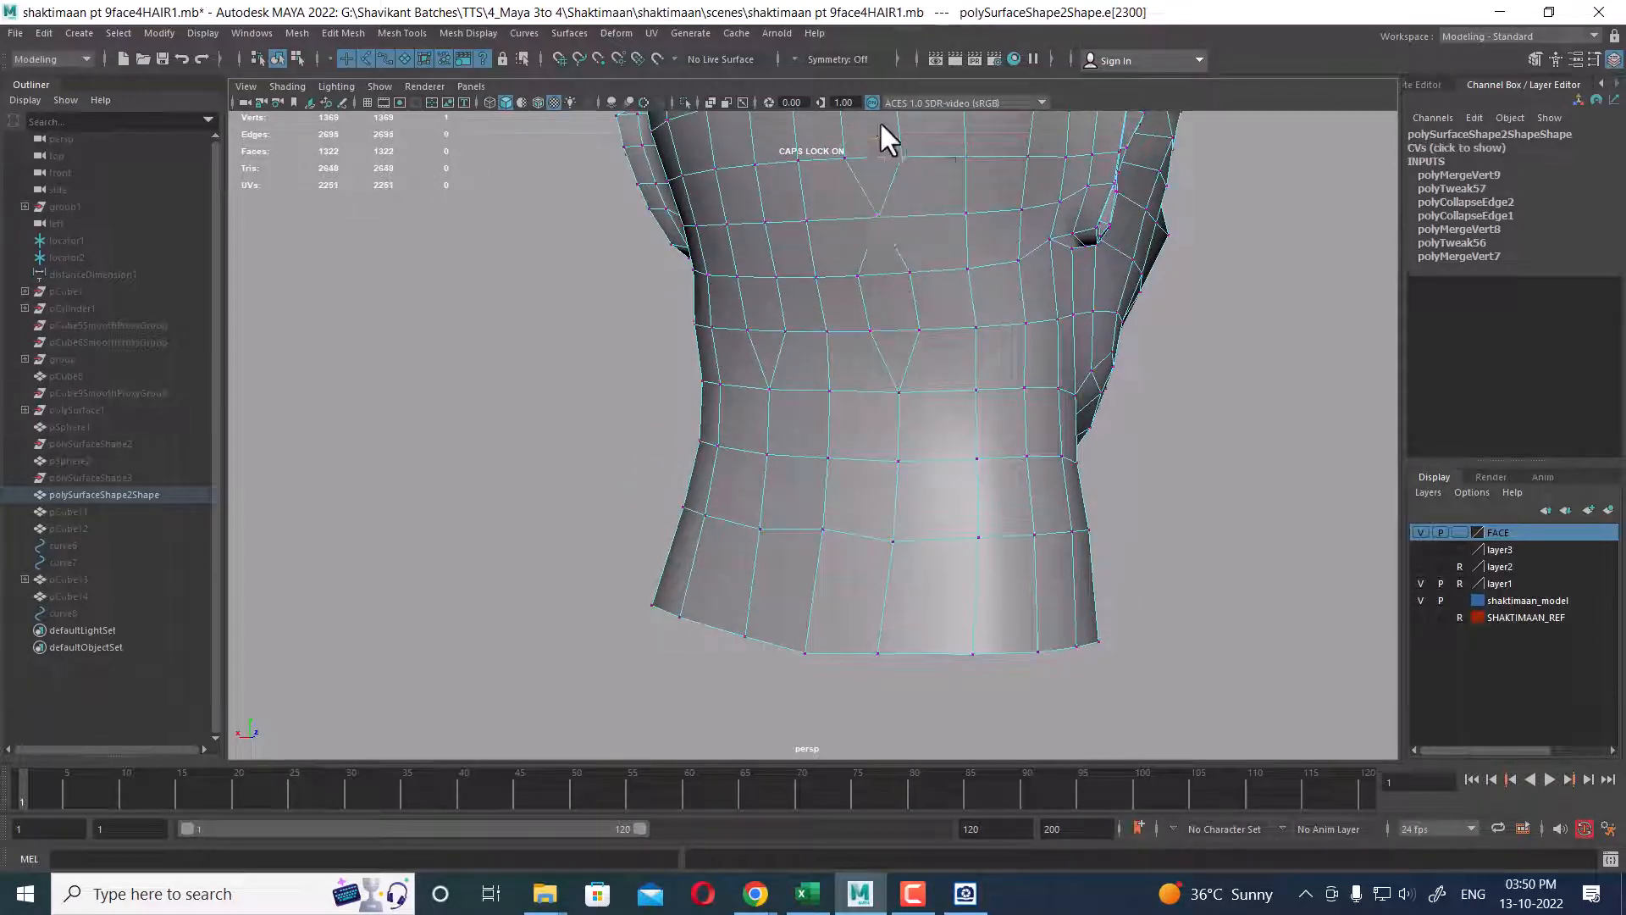
{"action": "right_click_drag", "start_coordinate": [779, 232], "coordinate": [777, 168]}
{"action": "left_click", "coordinate": [811, 247]}
{"action": "right_click_drag", "start_coordinate": [832, 248], "coordinate": [834, 142], "text": "shift"}
{"action": "left_click_drag", "start_coordinate": [800, 307], "coordinate": [873, 297], "text": "alt"}
{"action": "right_click_drag", "start_coordinate": [879, 284], "coordinate": [875, 173], "text": "shift"}
- Collapse the short horizontal edges between the upper and lower merged vertices on both sides of the neck's back
{"action": "left_click", "coordinate": [769, 246]}
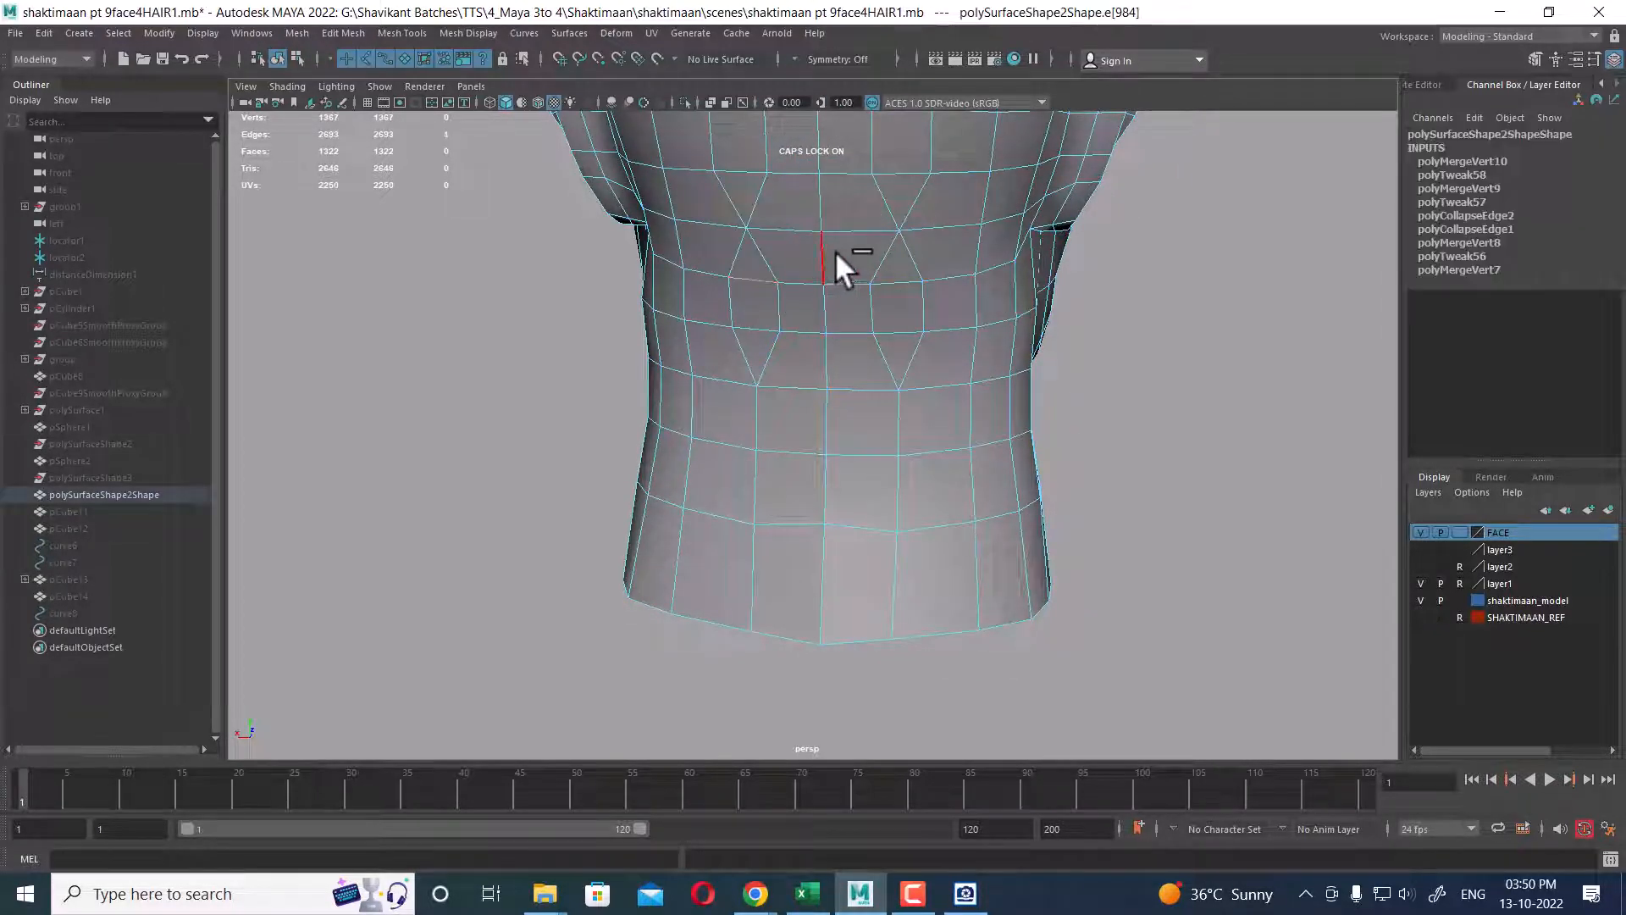
{"action": "right_click_drag", "start_coordinate": [836, 251], "coordinate": [731, 324], "text": "shift"}
{"action": "left_click", "coordinate": [882, 331]}
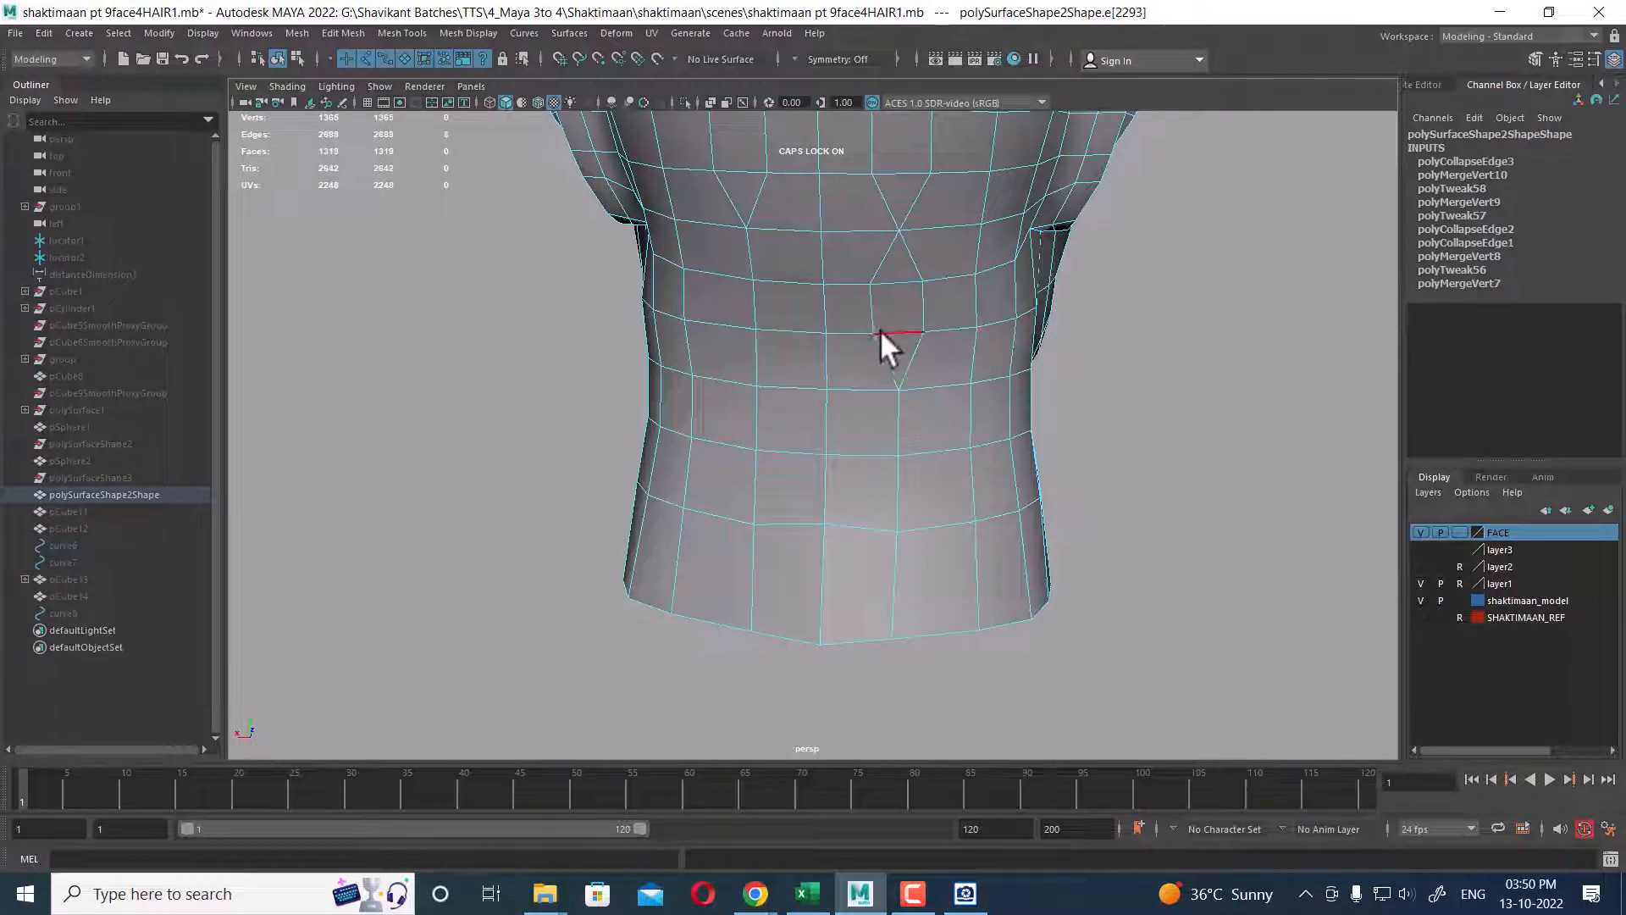
{"action": "key", "text": "g"}
- Select the head's neck border loop and check its edge count
{"action": "scroll", "coordinate": [873, 474], "scroll_direction": "down", "scroll_amount": 4}
{"action": "double_click", "coordinate": [848, 580]}
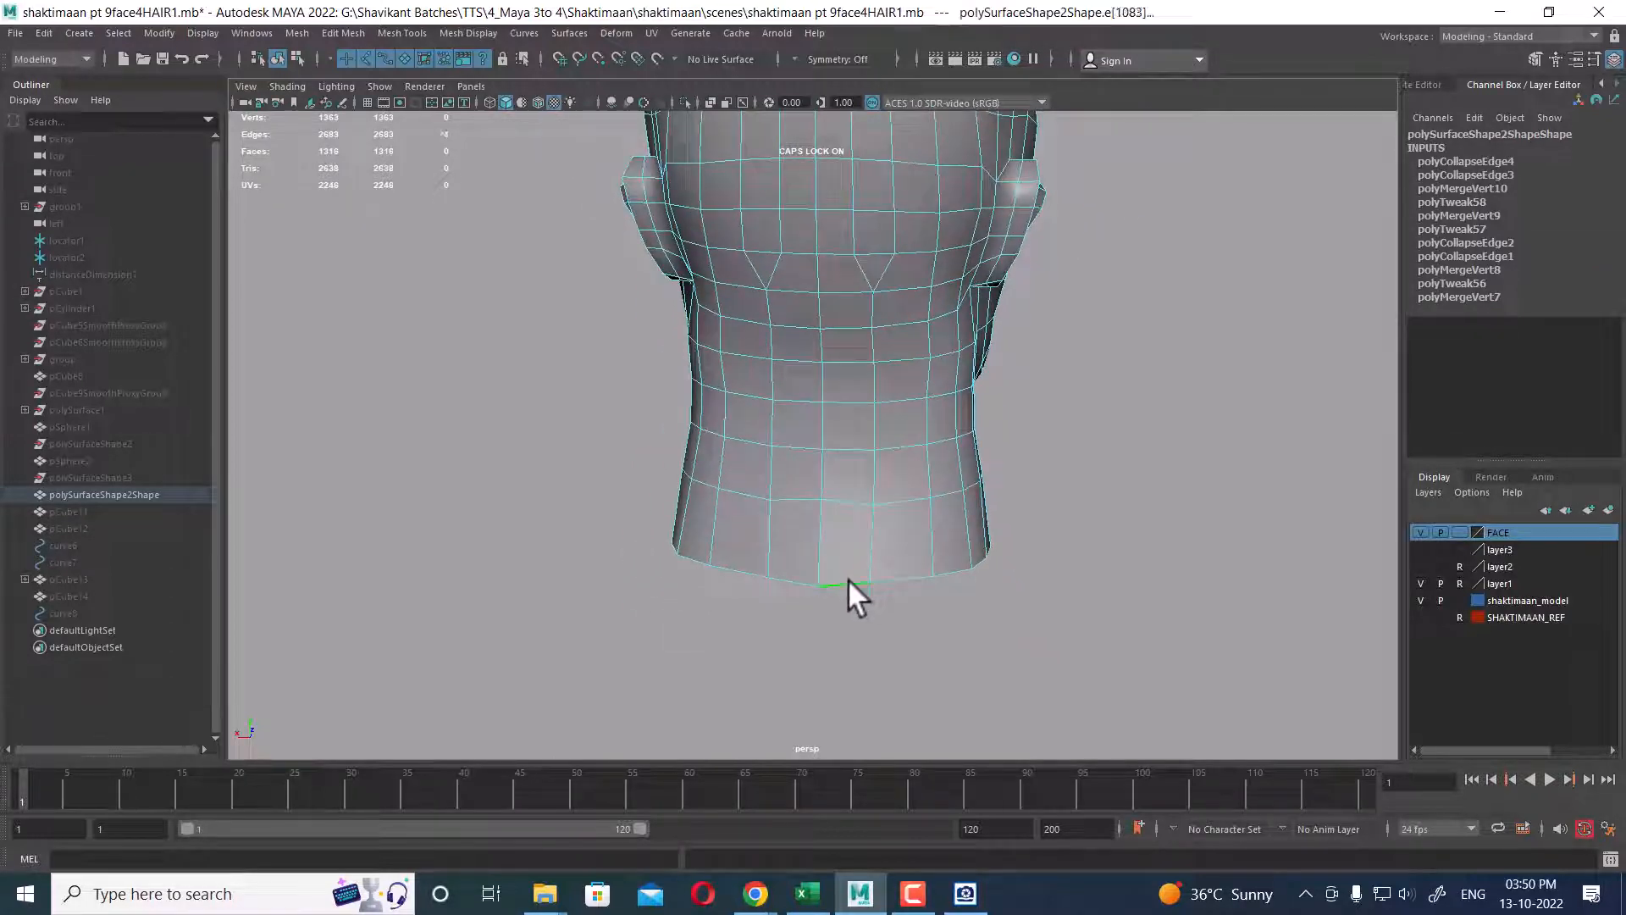
{"action": "left_click_drag", "start_coordinate": [872, 574], "coordinate": [843, 515], "text": "alt"}
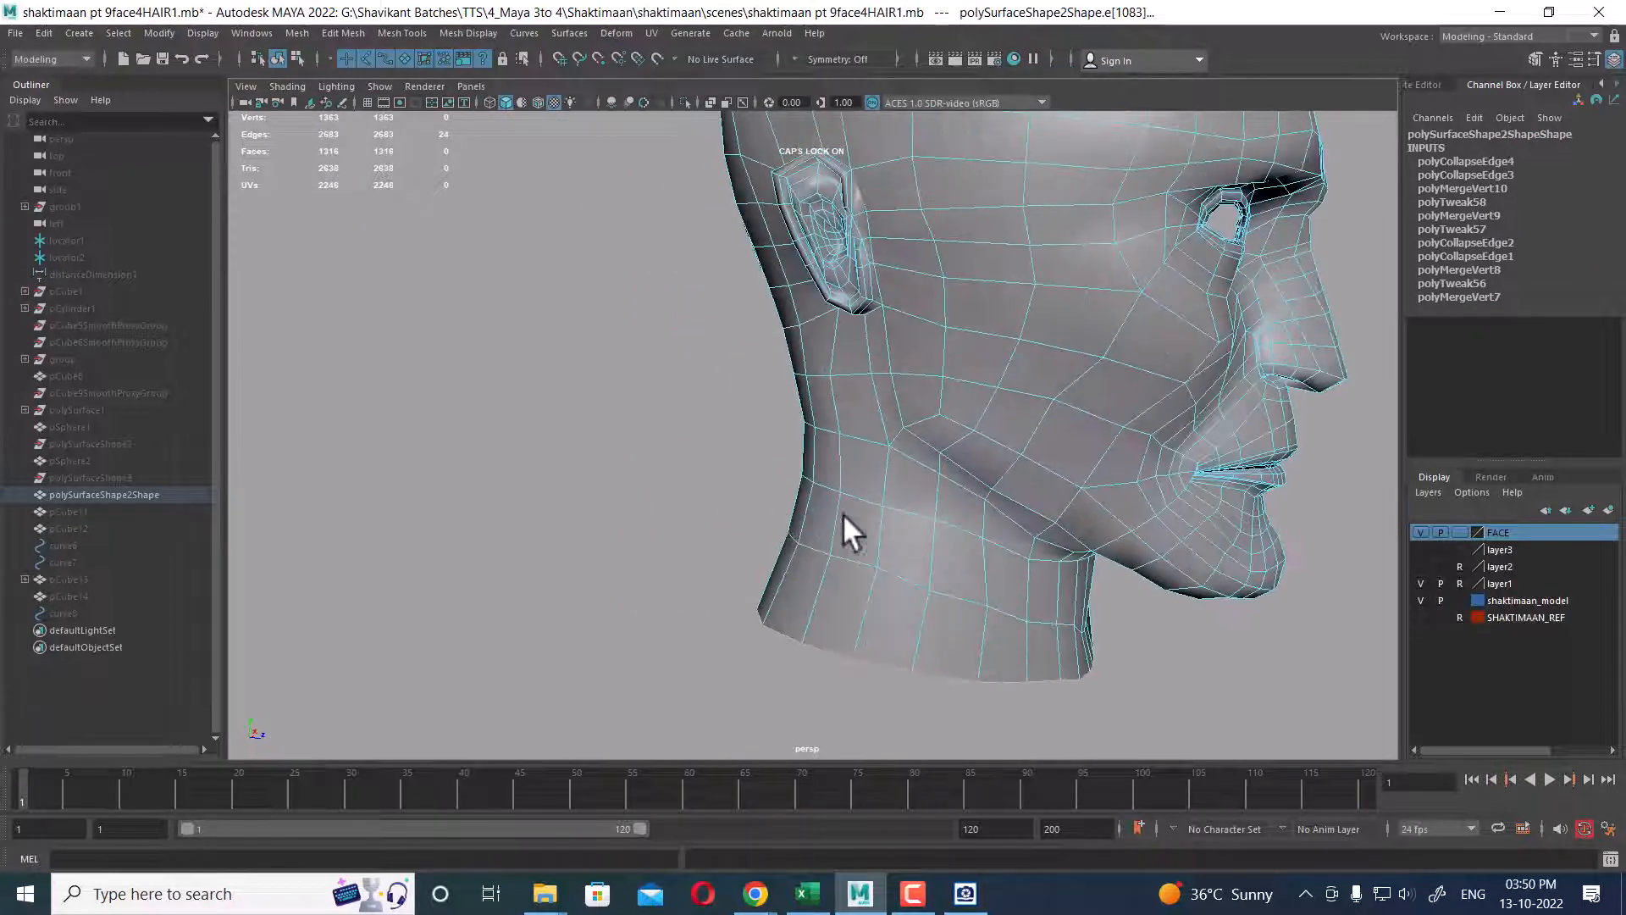
- Return to object selection, end the isolation of the head, and combine the head and body meshes
{"action": "right_click_drag", "start_coordinate": [847, 432], "coordinate": [1042, 298]}
{"action": "left_click_drag", "start_coordinate": [1042, 298], "coordinate": [840, 474], "text": "alt"}
{"action": "key", "text": "ctrl+1"}
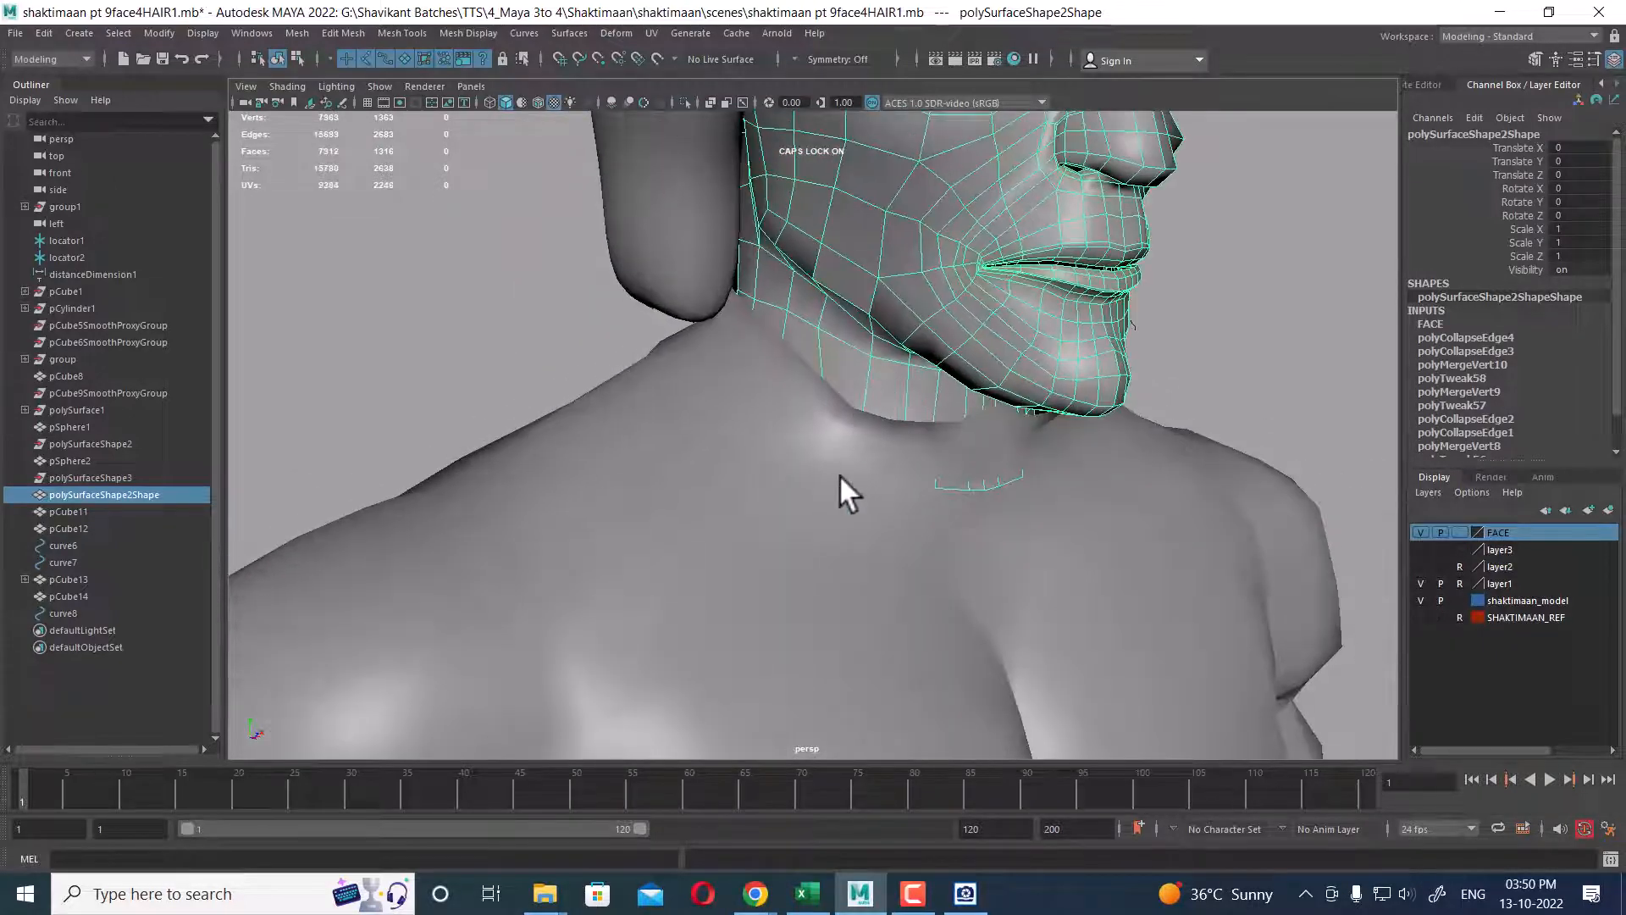
{"action": "left_click", "coordinate": [840, 476], "text": "shift"}
{"action": "right_click_drag", "start_coordinate": [1135, 309], "coordinate": [1120, 662], "text": "shift"}
- Delete the ring of faces around the body's neck opening
{"action": "left_click_drag", "start_coordinate": [991, 427], "coordinate": [1005, 466], "text": "alt"}
{"action": "double_click", "coordinate": [974, 466]}
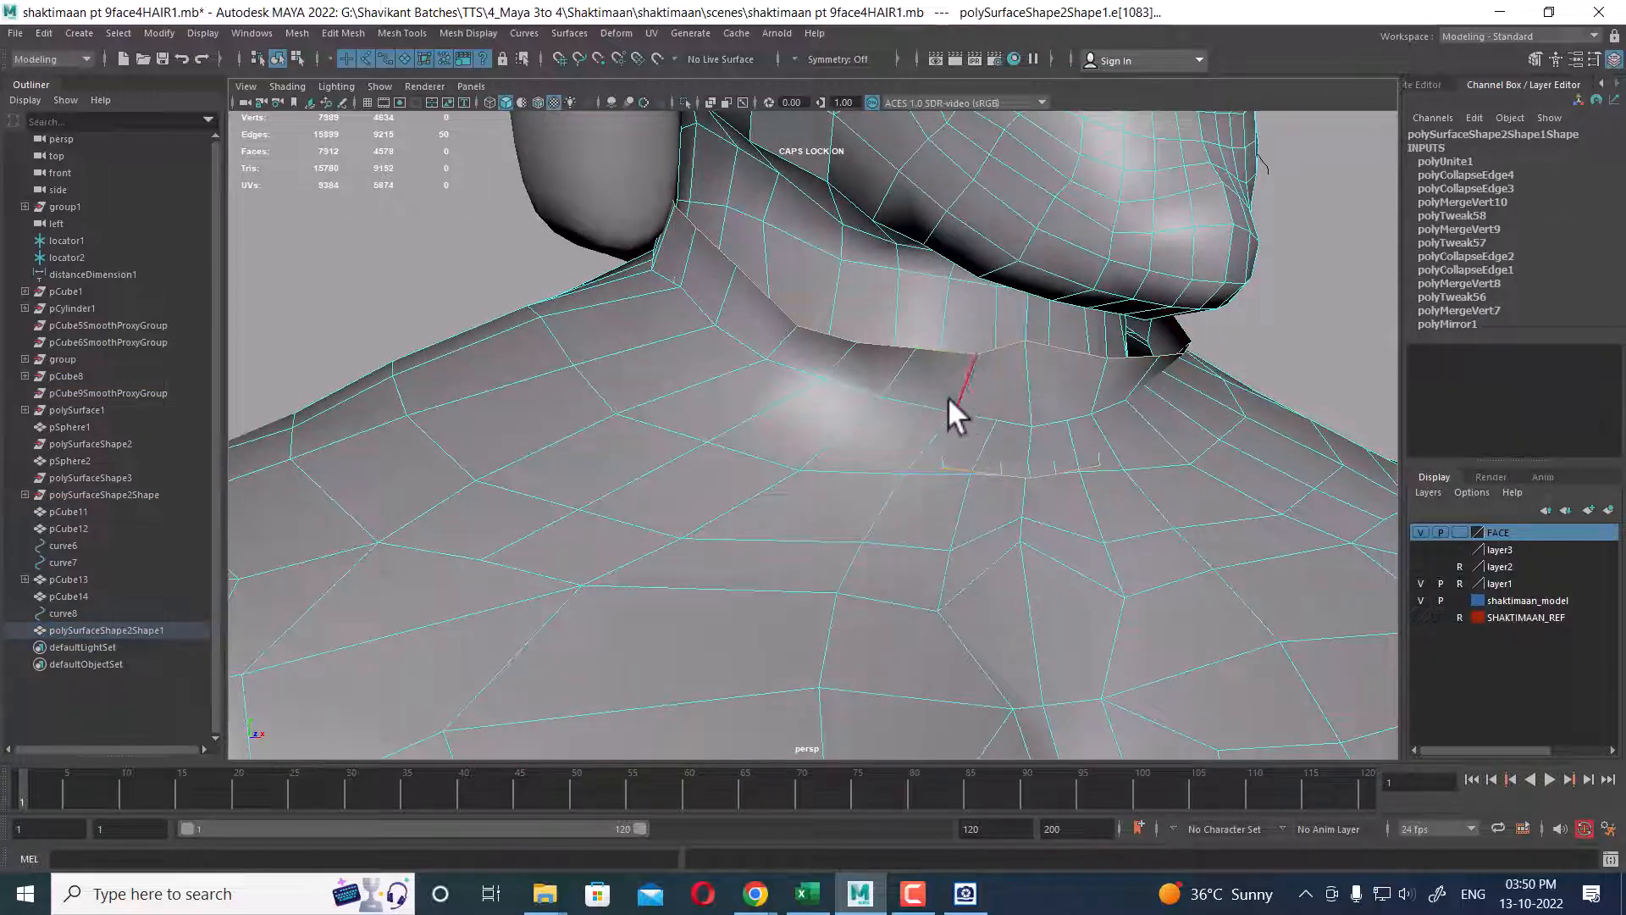
{"action": "left_click_drag", "start_coordinate": [957, 368], "coordinate": [846, 364], "text": "alt"}
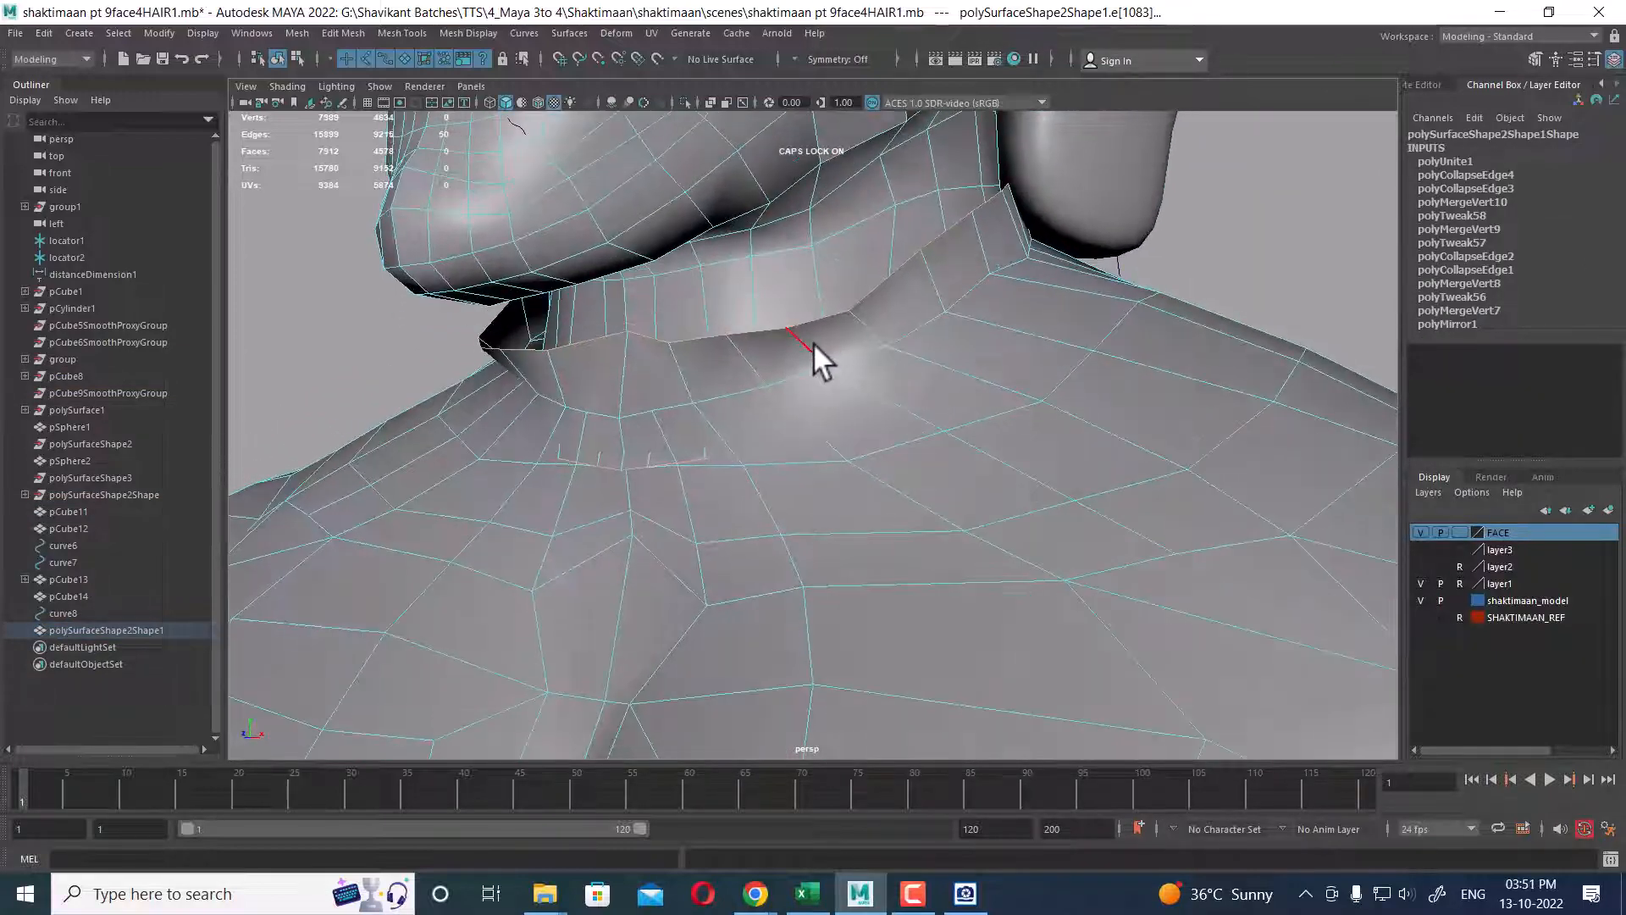
{"action": "right_click_drag", "start_coordinate": [773, 405], "coordinate": [727, 421], "text": "shift"}
{"action": "right_click_drag", "start_coordinate": [847, 326], "coordinate": [845, 394], "text": "shift"}
{"action": "key", "text": "Delete"}
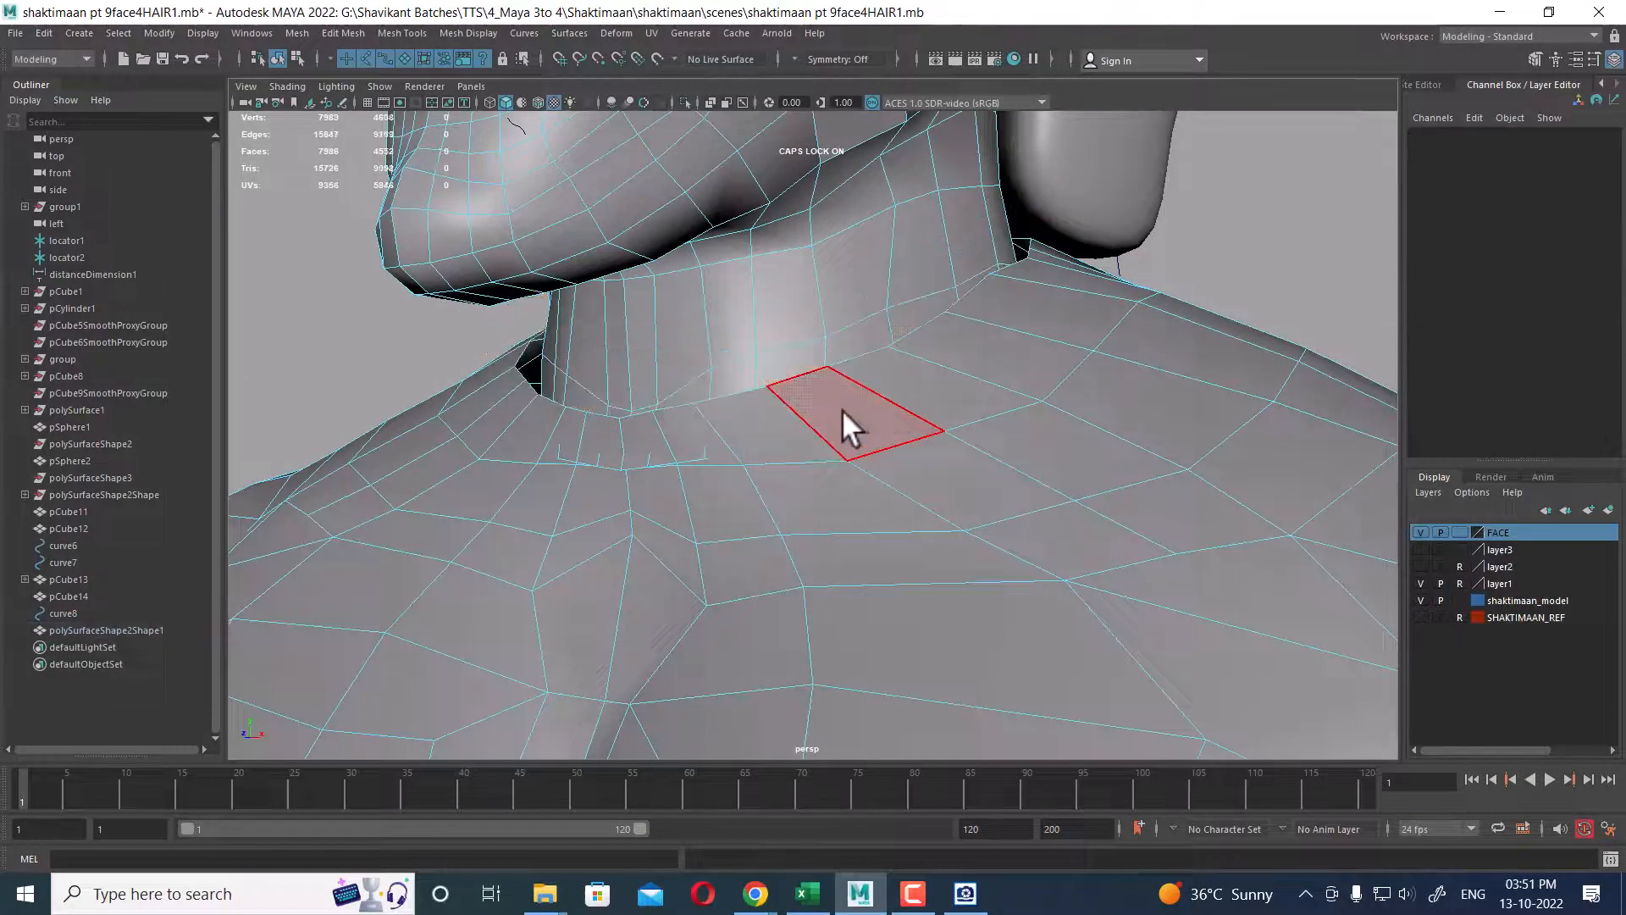
- Select the open border loops of the head's neck and the body's neck opening
{"action": "left_click_drag", "start_coordinate": [842, 416], "coordinate": [1047, 464], "text": "alt"}
{"action": "right_click_drag", "start_coordinate": [1047, 464], "coordinate": [893, 425], "text": "alt"}
{"action": "left_click_drag", "start_coordinate": [893, 425], "coordinate": [960, 369], "text": "alt"}
{"action": "right_click_drag", "start_coordinate": [961, 372], "coordinate": [983, 284]}
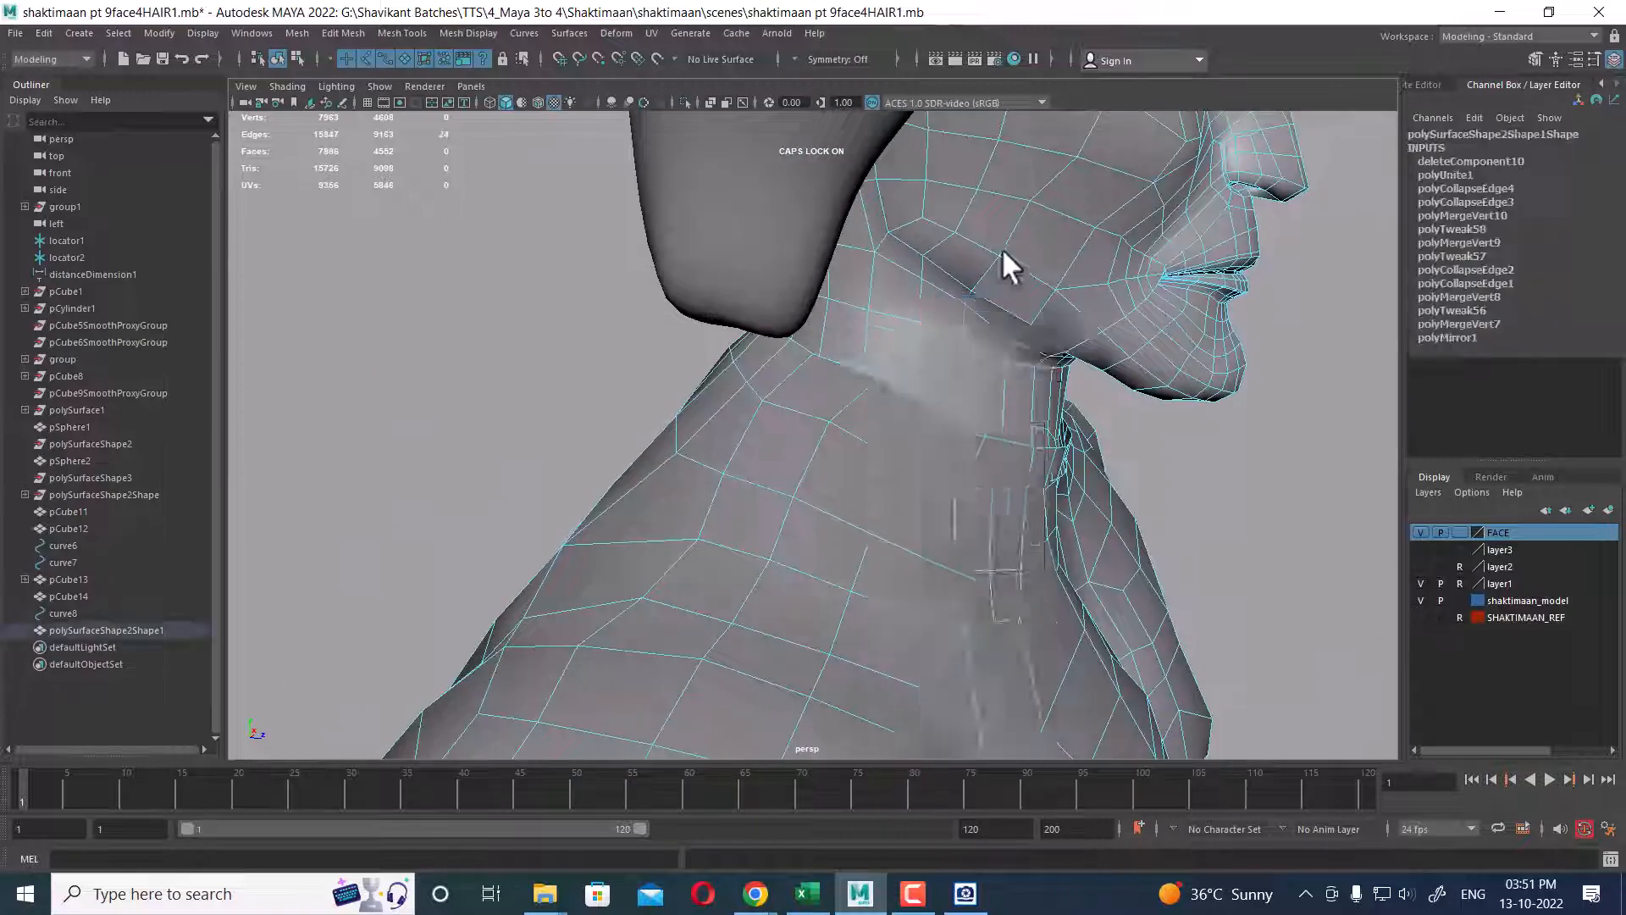
{"action": "left_click_drag", "start_coordinate": [1002, 248], "coordinate": [855, 398], "text": "alt"}
{"action": "right_click_drag", "start_coordinate": [856, 398], "coordinate": [930, 462], "text": "alt"}
{"action": "left_click_drag", "start_coordinate": [893, 515], "coordinate": [864, 485], "text": "alt"}
{"action": "right_click_drag", "start_coordinate": [864, 484], "coordinate": [893, 556], "text": "alt"}
{"action": "right_click_drag", "start_coordinate": [856, 408], "coordinate": [847, 198]}
{"action": "double_click", "coordinate": [886, 501], "text": "shift"}
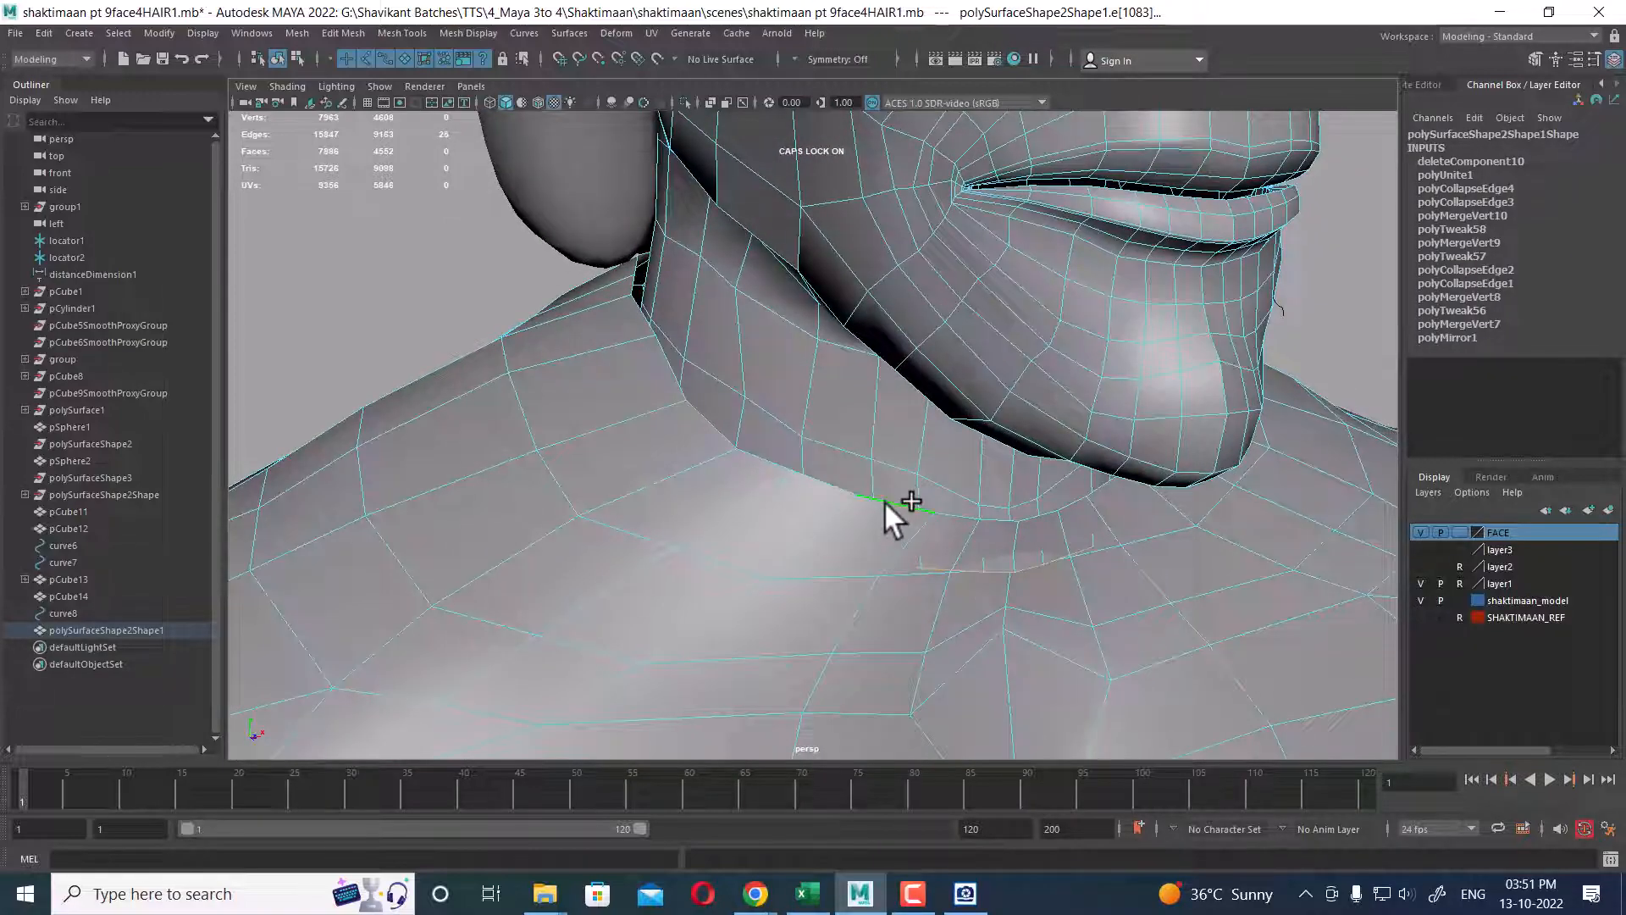
- Try to bridge the two neck border loops with the bridge options reset to their defaults
{"action": "right_click", "coordinate": [829, 380], "text": "shift"}
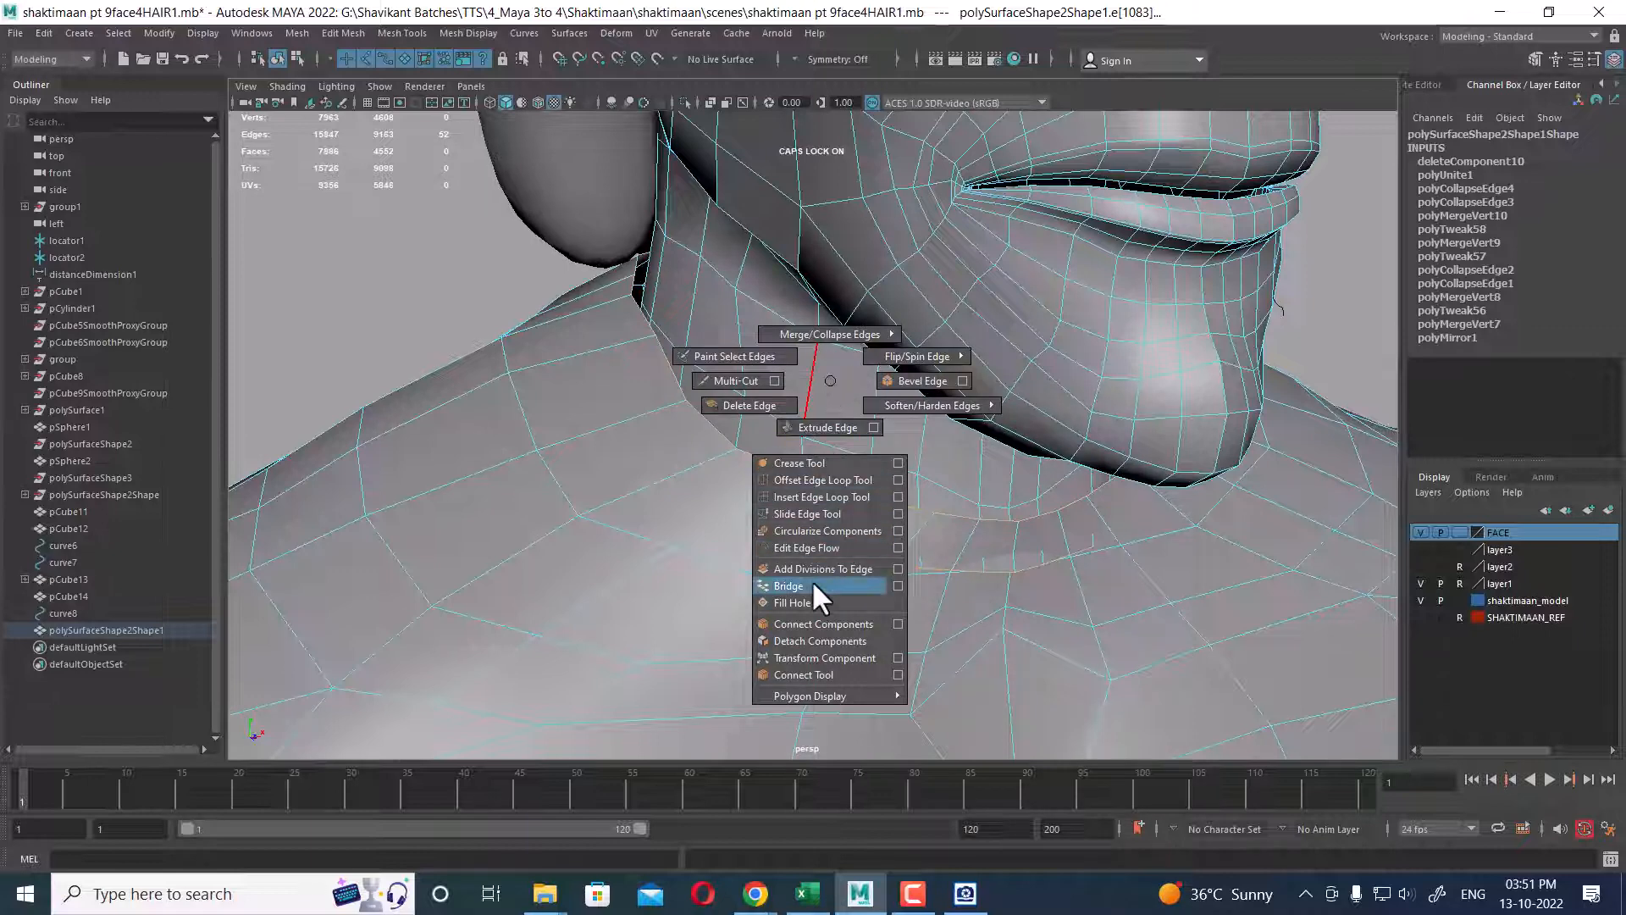
{"action": "left_click", "coordinate": [898, 586]}
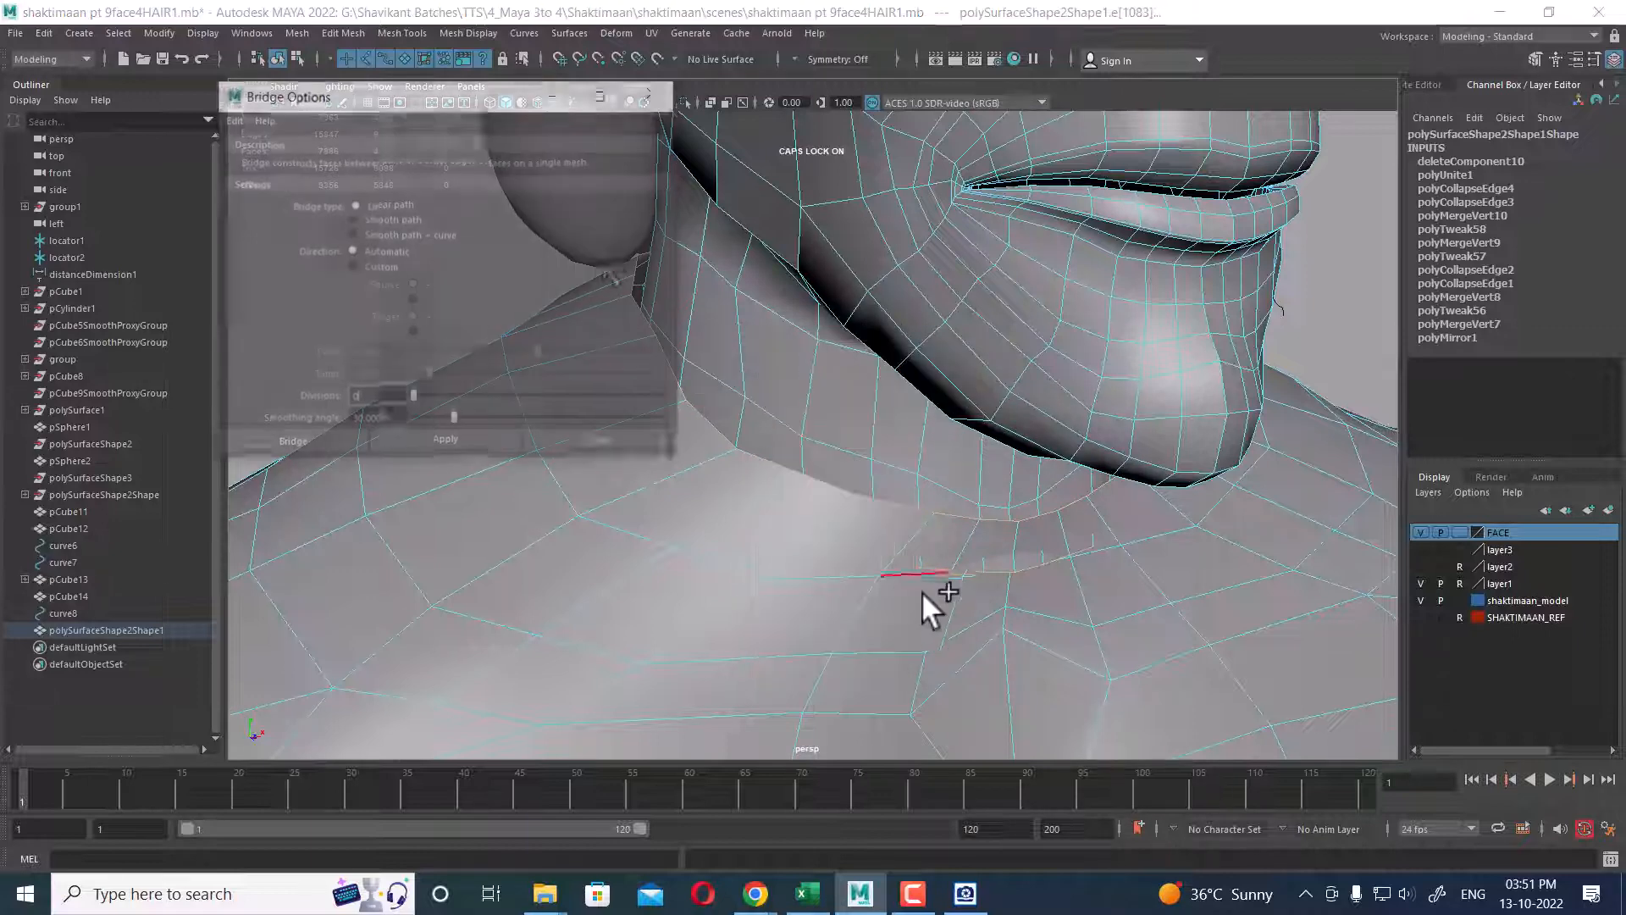
{"action": "left_click", "coordinate": [235, 115]}
{"action": "left_click", "coordinate": [244, 150]}
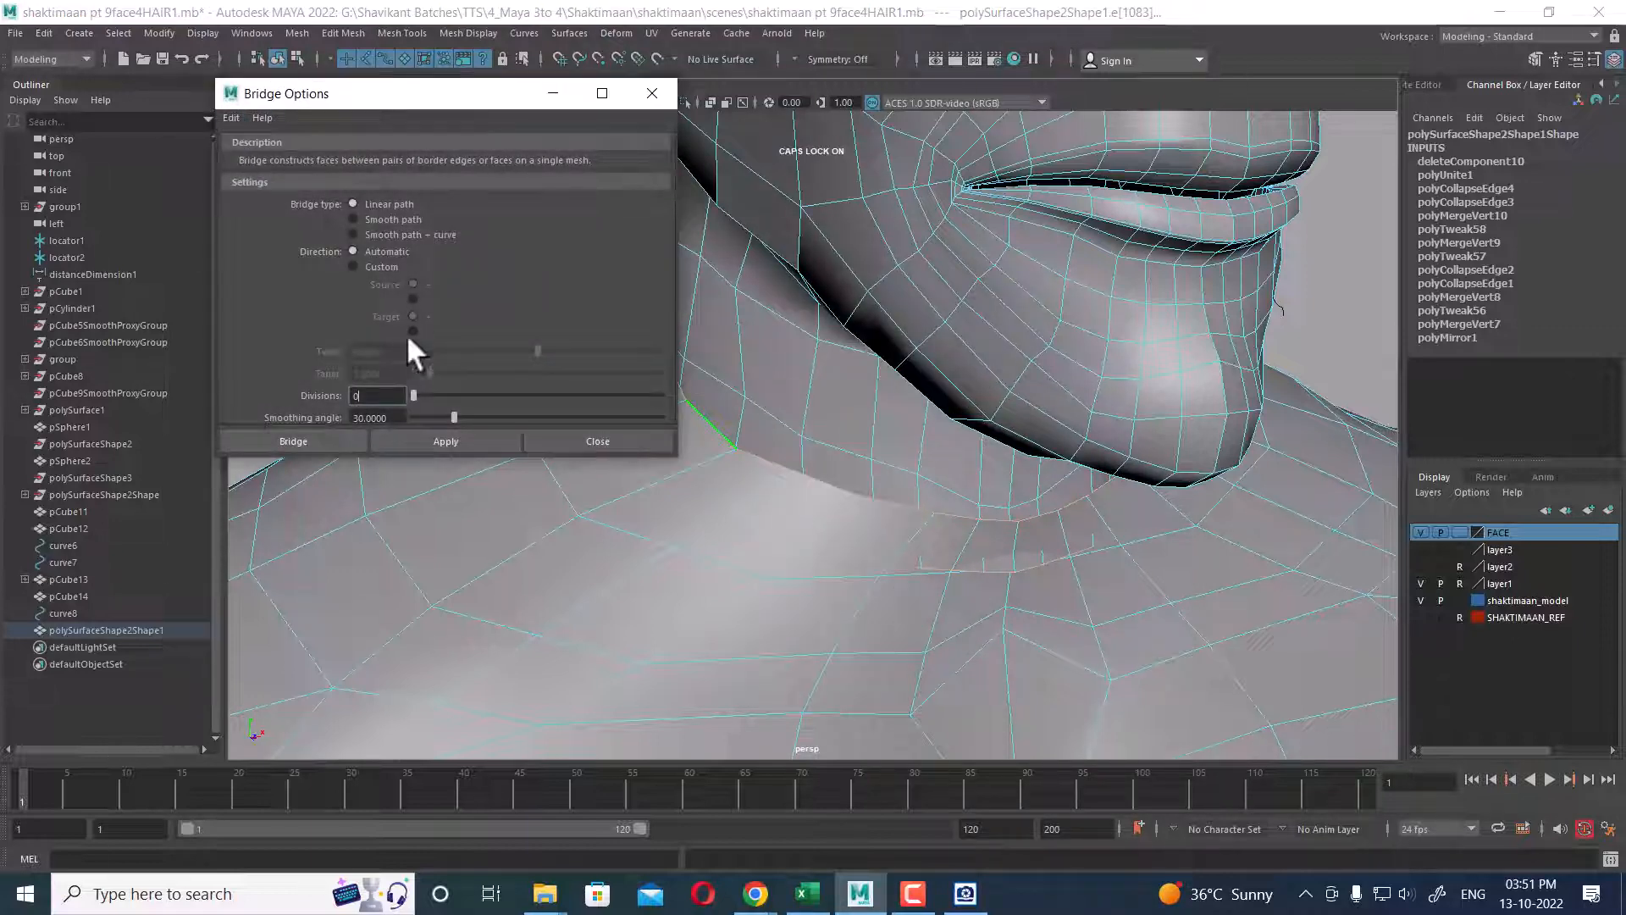
{"action": "left_click", "coordinate": [439, 434]}
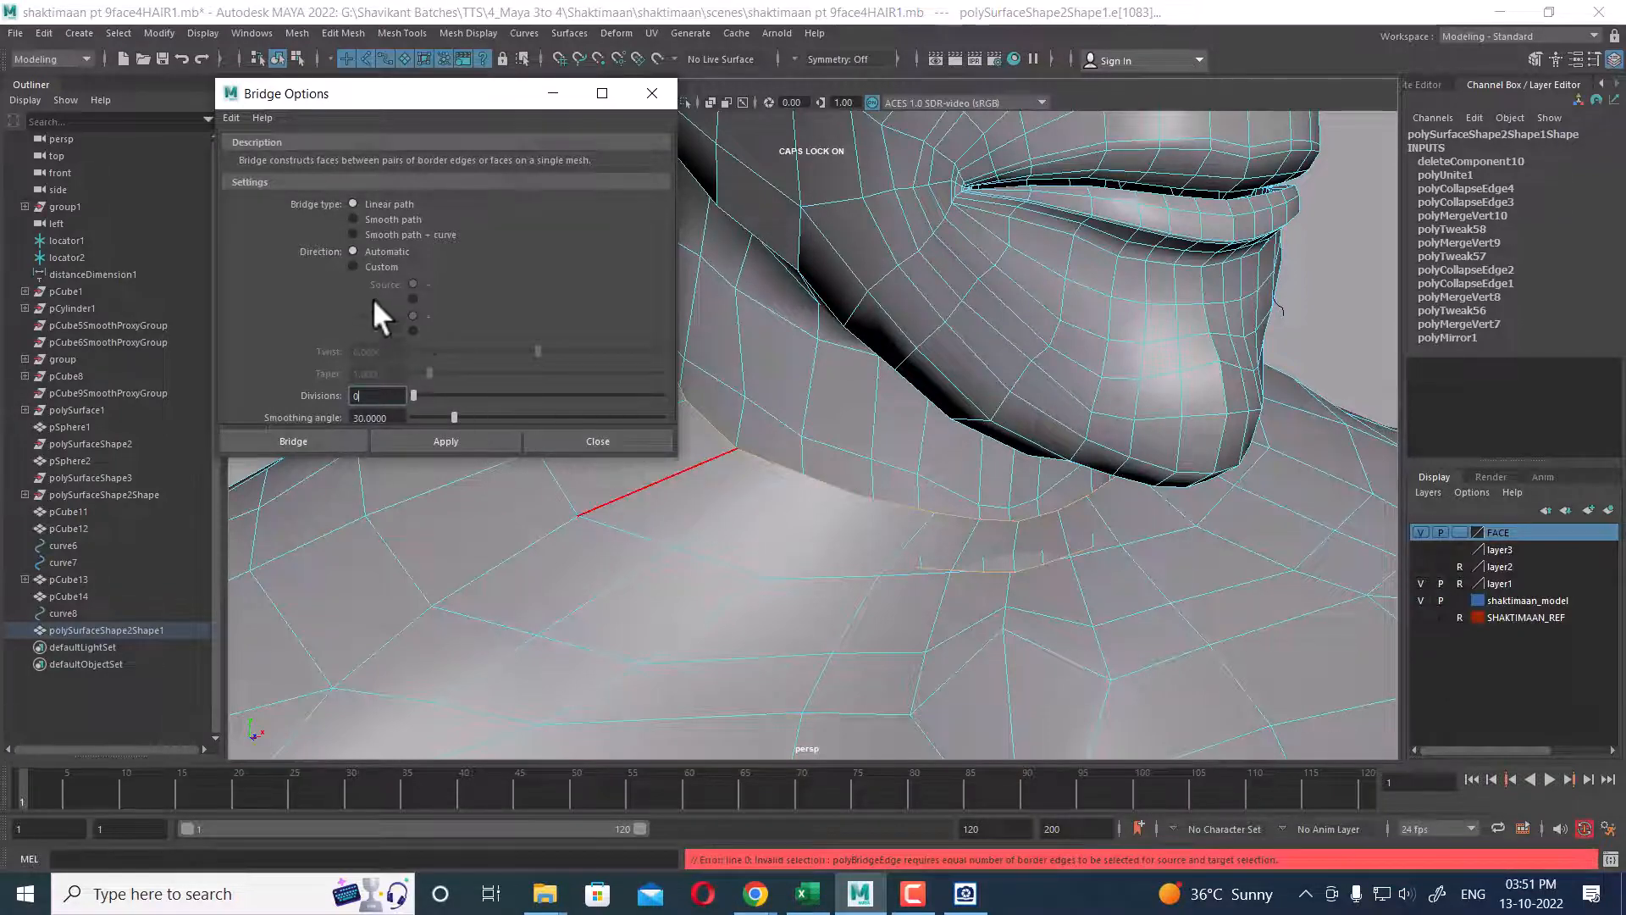
{"action": "right_click_drag", "start_coordinate": [899, 534], "coordinate": [905, 423], "text": "alt"}
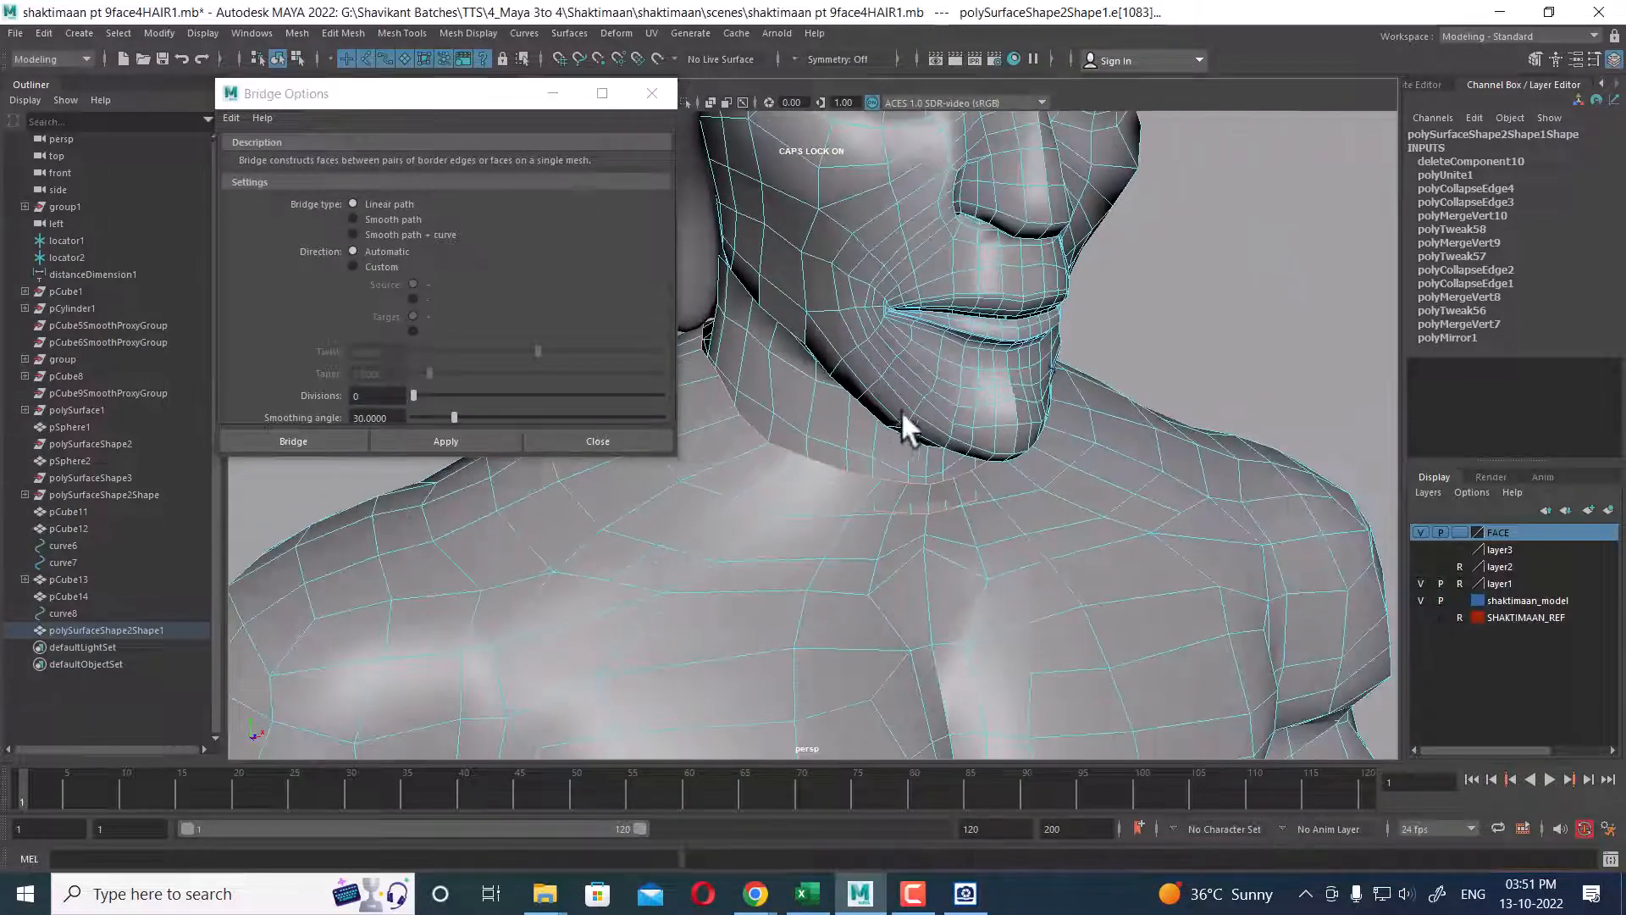
{"action": "left_click", "coordinate": [623, 435]}
- Select each neck border loop in turn and compare the edge counts of the body and the head
{"action": "left_click_drag", "start_coordinate": [887, 459], "coordinate": [872, 347], "text": "alt"}
{"action": "right_click_drag", "start_coordinate": [867, 328], "coordinate": [974, 298]}
{"action": "left_click", "coordinate": [1212, 271]}
{"action": "left_click_drag", "start_coordinate": [966, 415], "coordinate": [866, 422], "text": "alt"}
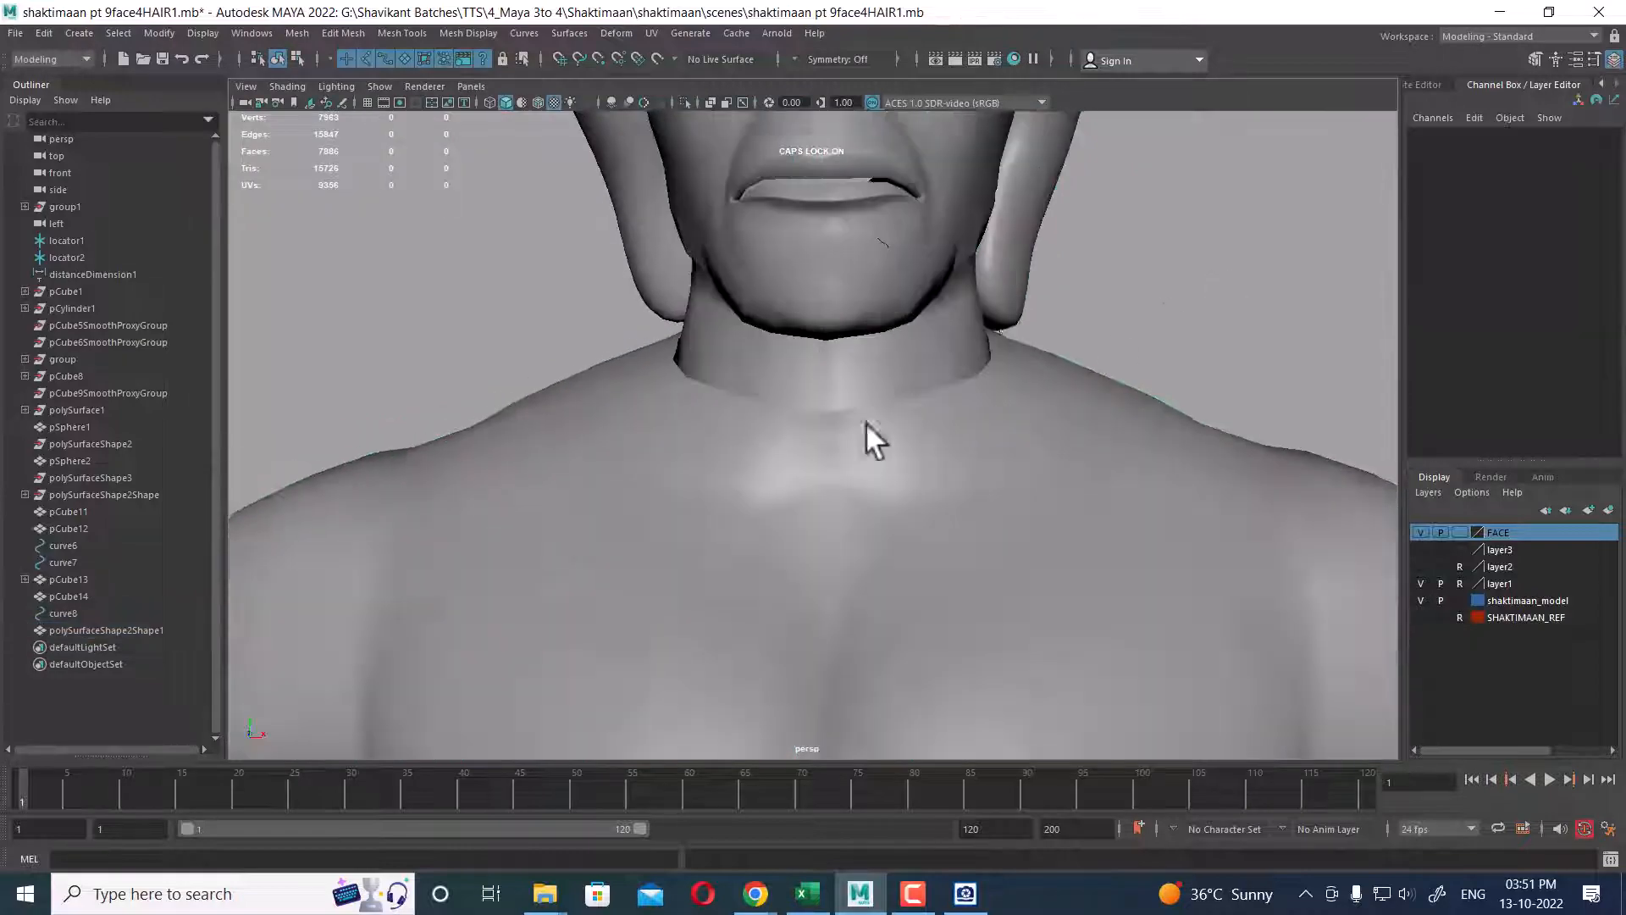
{"action": "left_click", "coordinate": [966, 420]}
{"action": "double_click", "coordinate": [938, 387]}
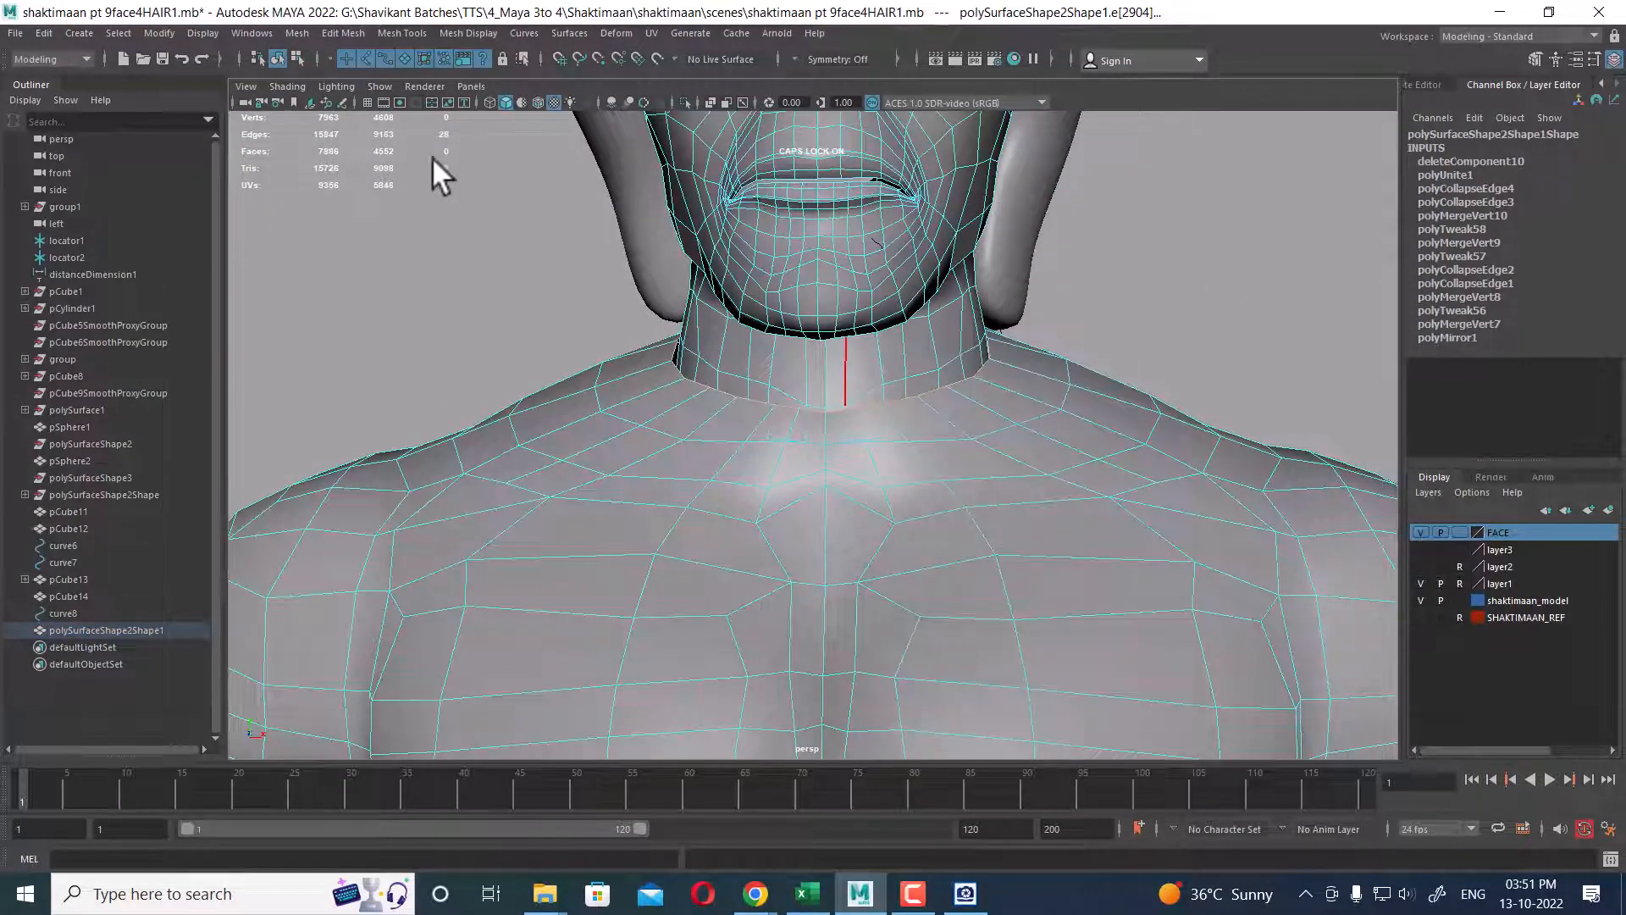
{"action": "left_click_drag", "start_coordinate": [688, 384], "coordinate": [791, 357], "text": "alt"}
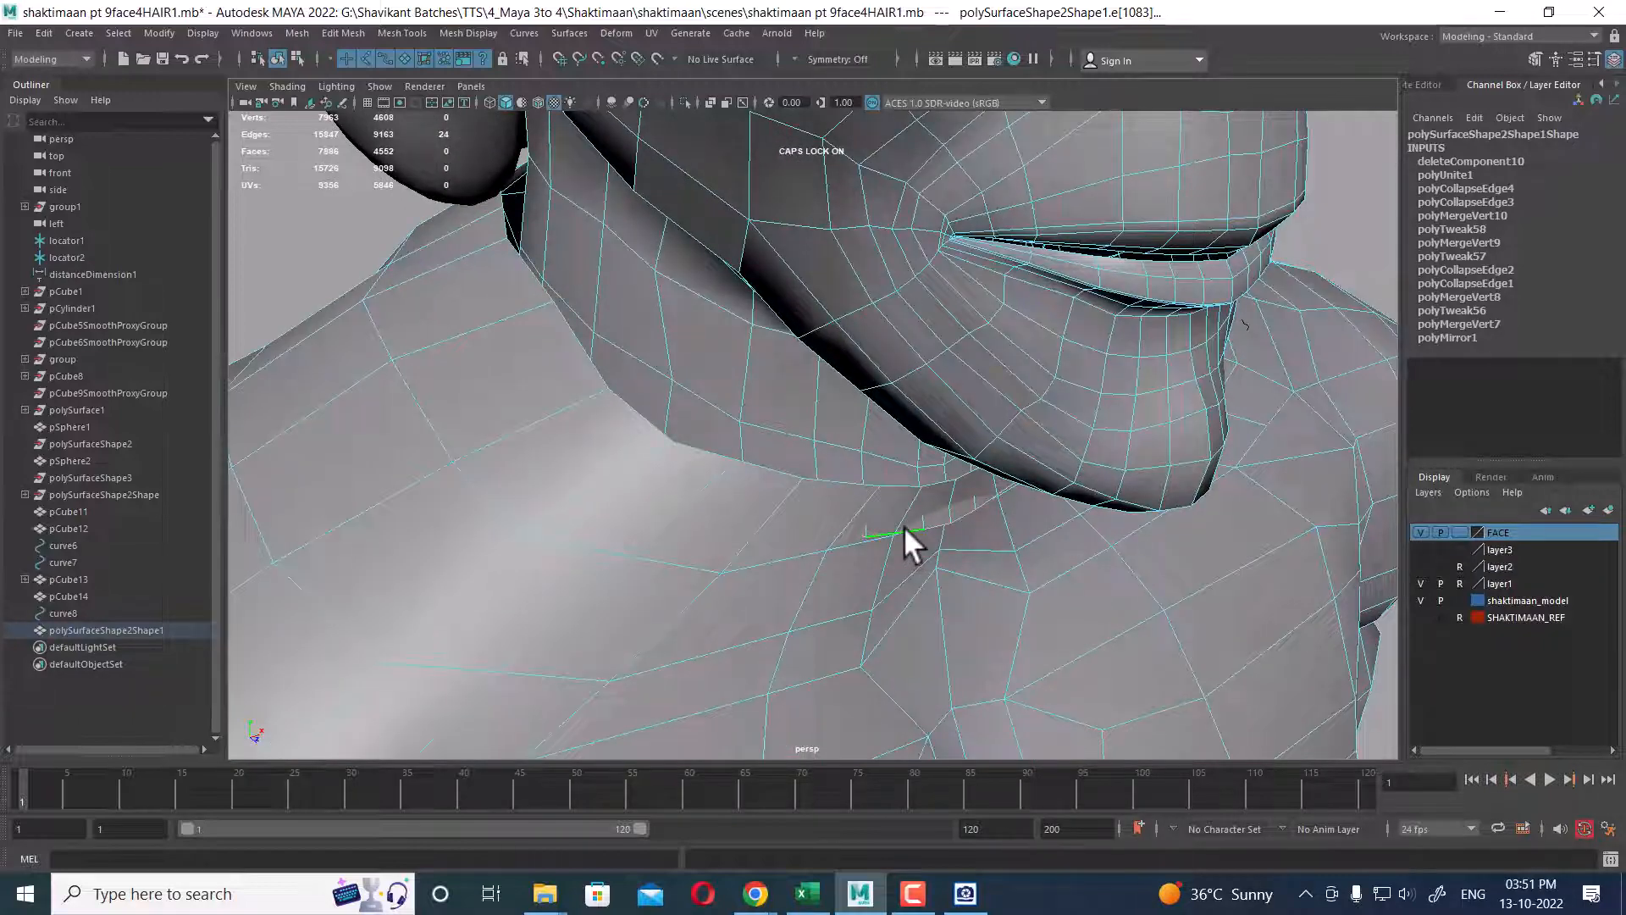
{"action": "left_click_drag", "start_coordinate": [903, 526], "coordinate": [737, 298], "text": "alt"}
- Separate the combined mesh and hide everything except the body
{"action": "key", "text": "F8"}
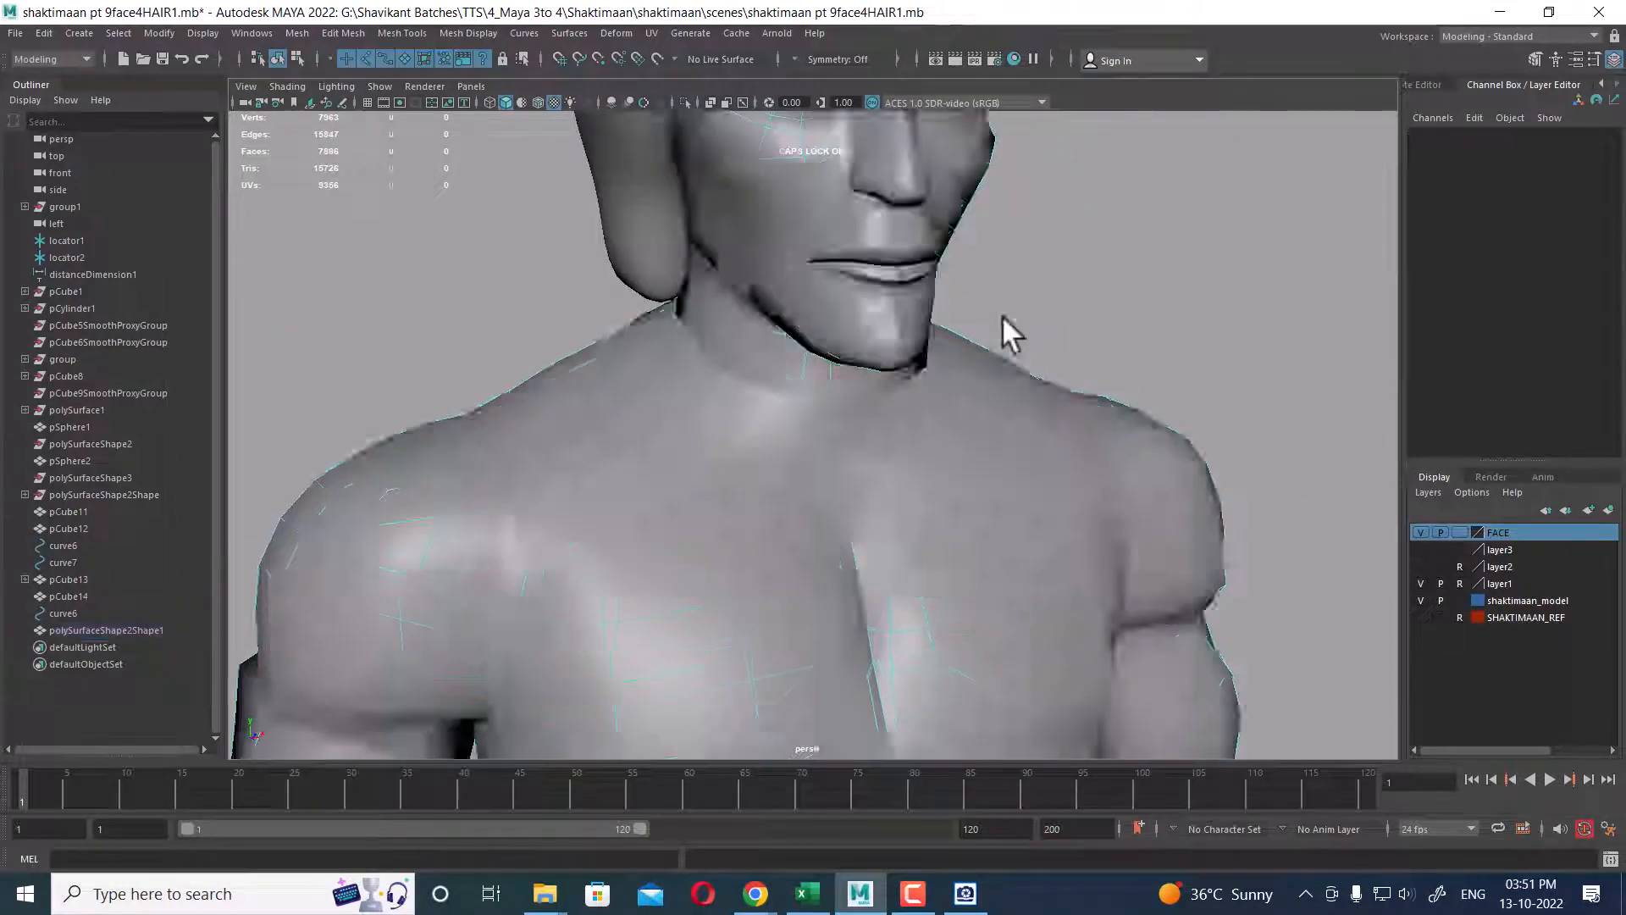
{"action": "left_click", "coordinate": [983, 383]}
{"action": "right_click", "coordinate": [1030, 278], "text": "shift"}
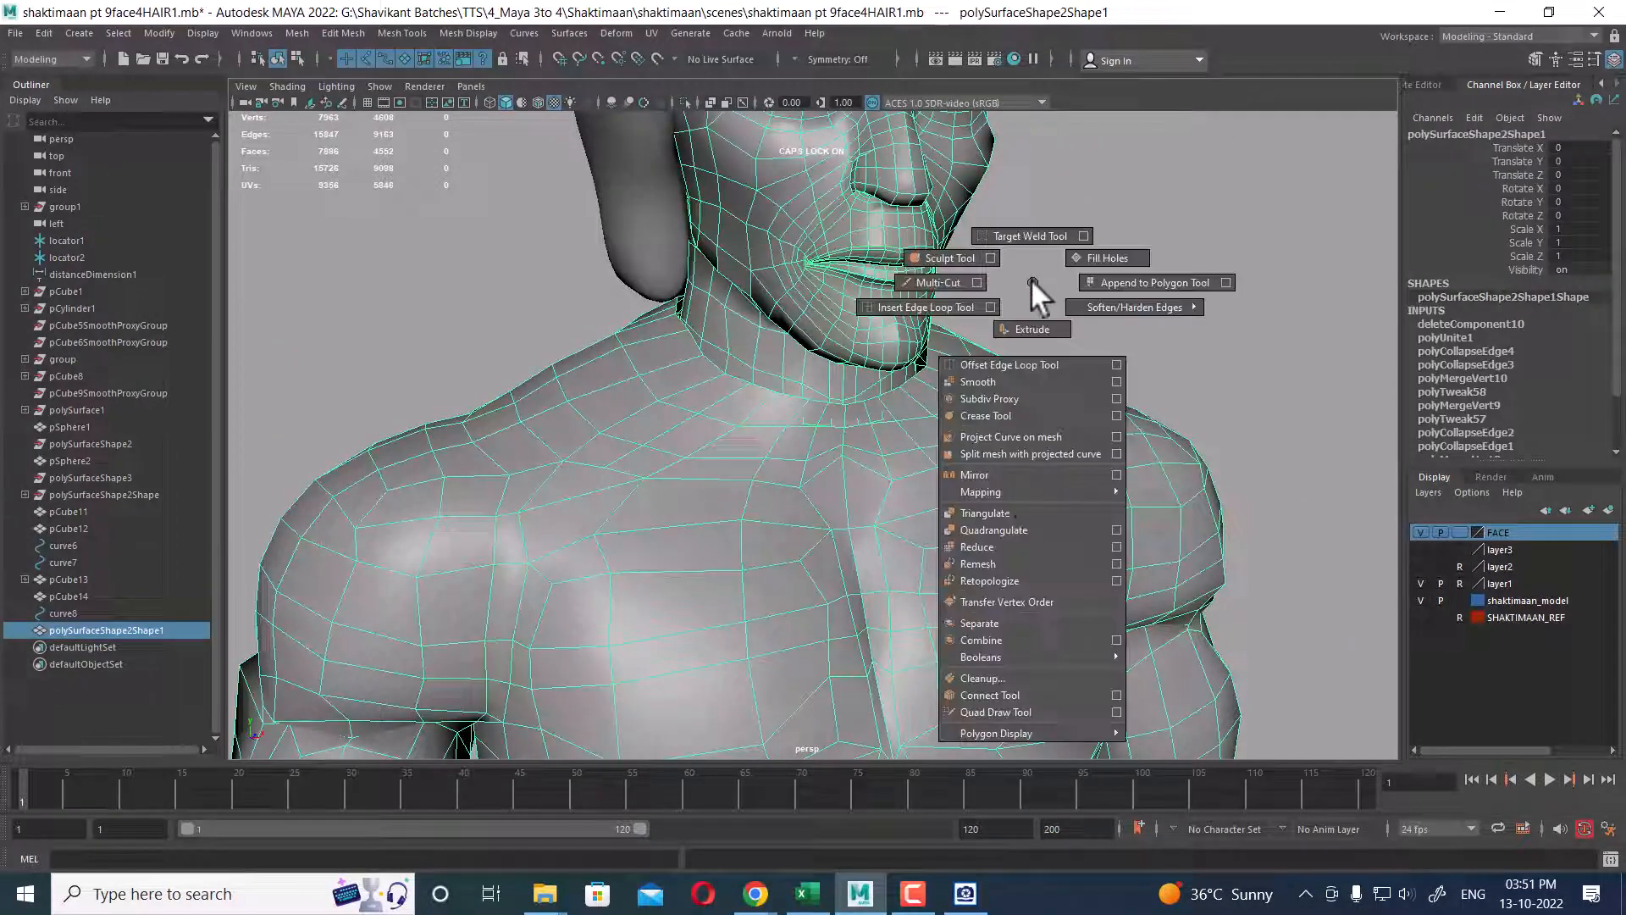
{"action": "left_click", "coordinate": [990, 624]}
{"action": "left_click", "coordinate": [764, 466]}
{"action": "key", "text": "alt+h"}
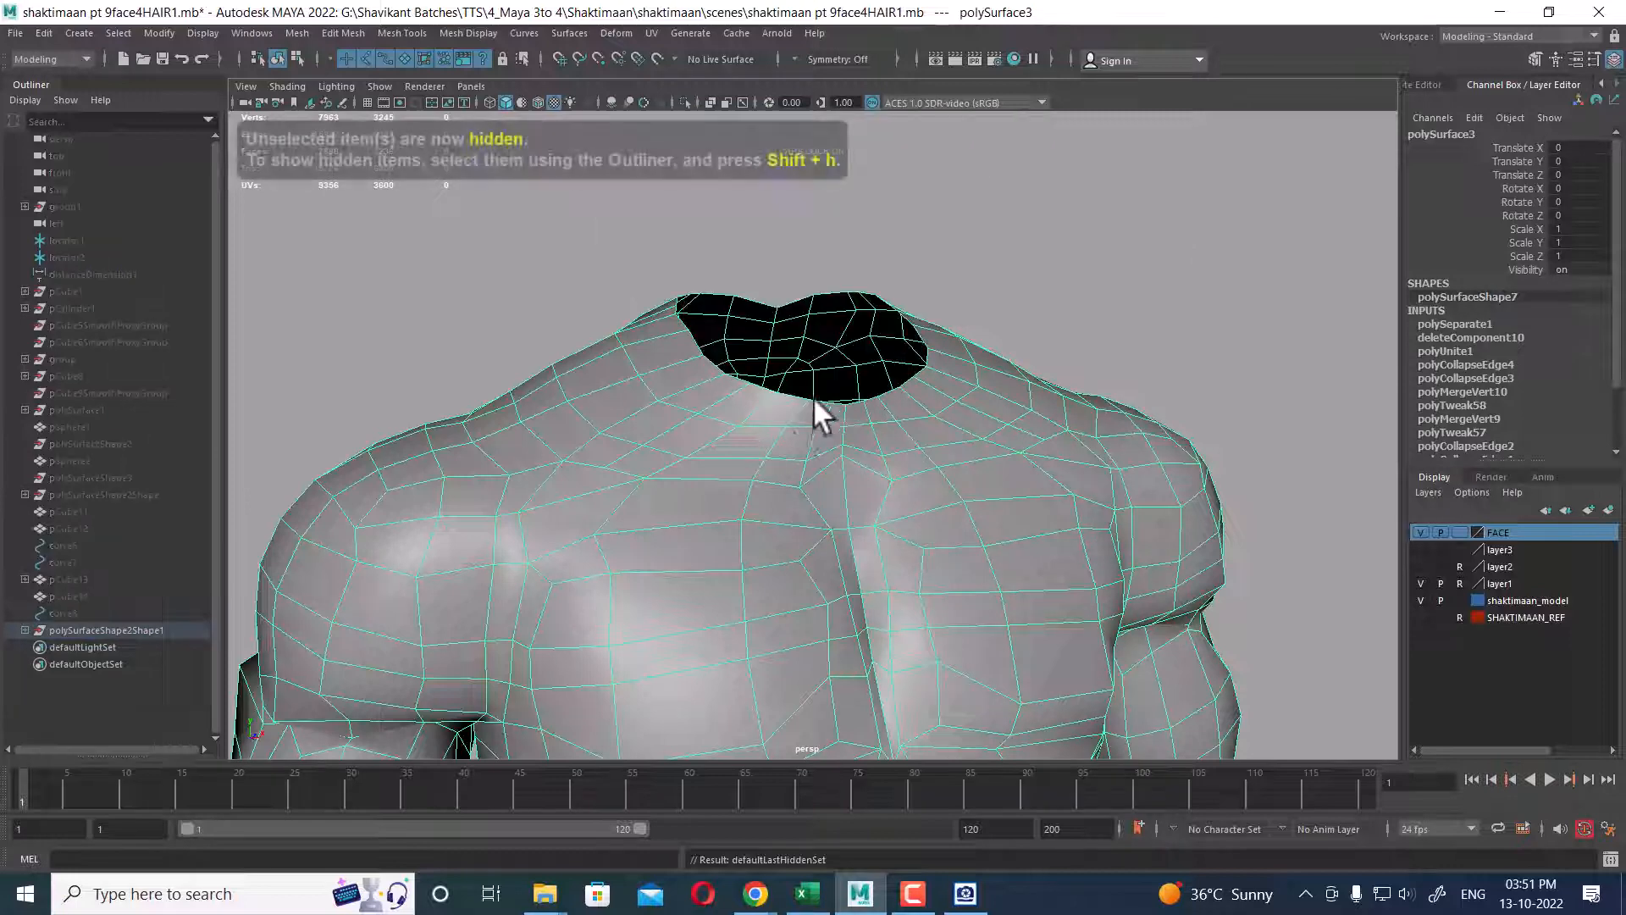
- Select the border loop of the body's neck opening and check its edge count
{"action": "left_click_drag", "start_coordinate": [815, 398], "coordinate": [981, 374], "text": "alt"}
{"action": "right_click_drag", "start_coordinate": [980, 374], "coordinate": [988, 283]}
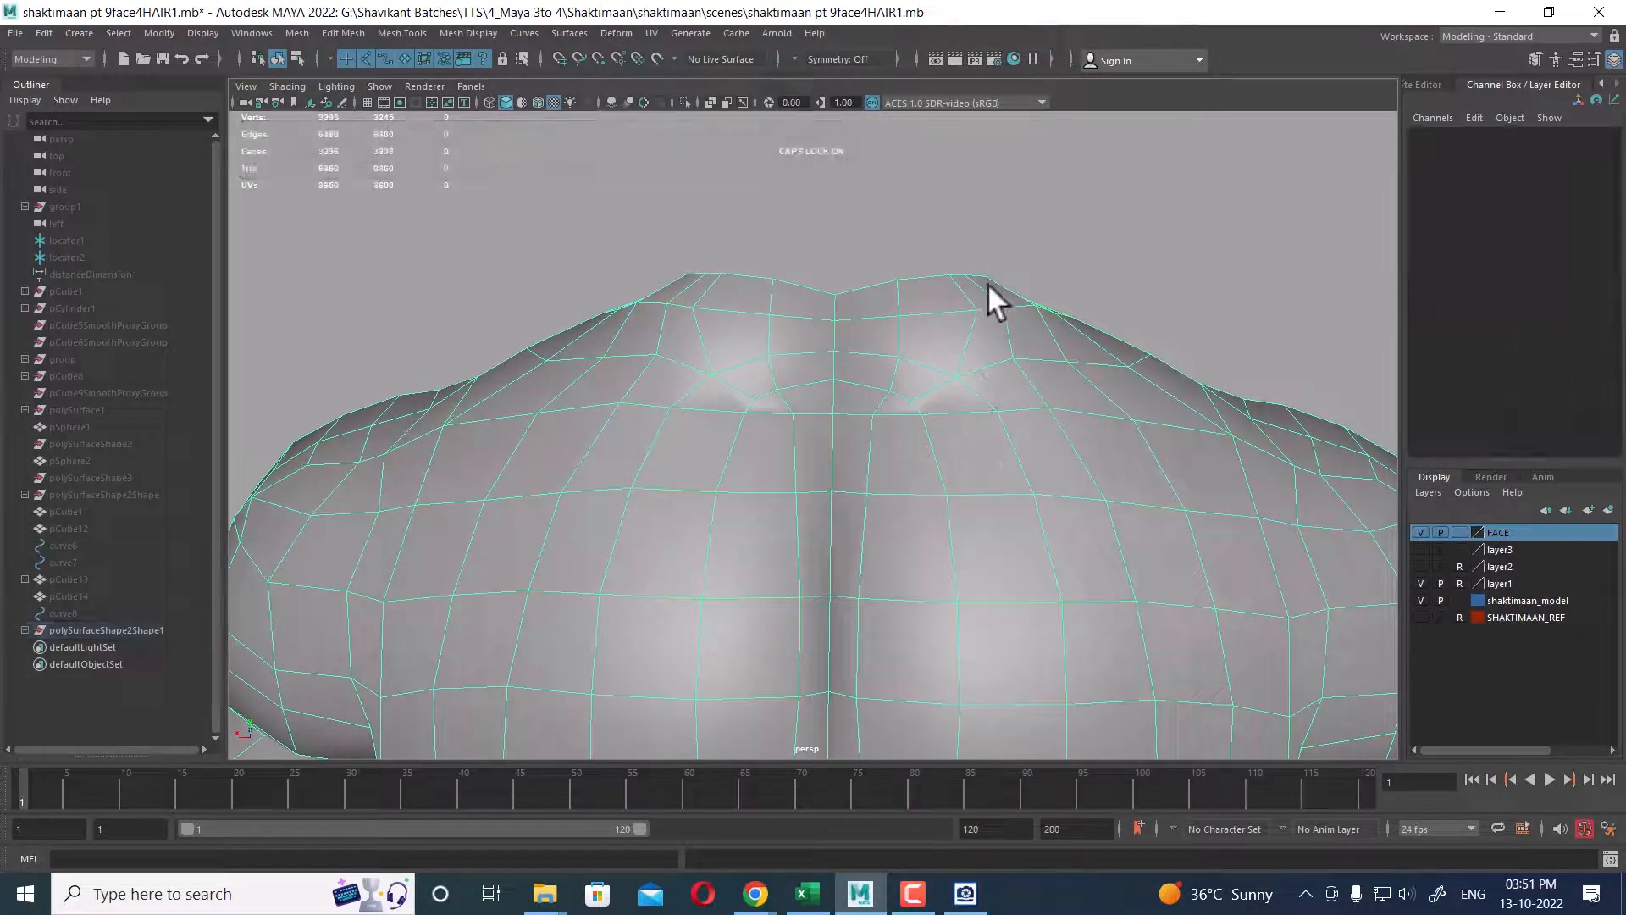
{"action": "double_click", "coordinate": [860, 287]}
{"action": "left_click_drag", "start_coordinate": [886, 322], "coordinate": [1025, 475], "text": "alt"}
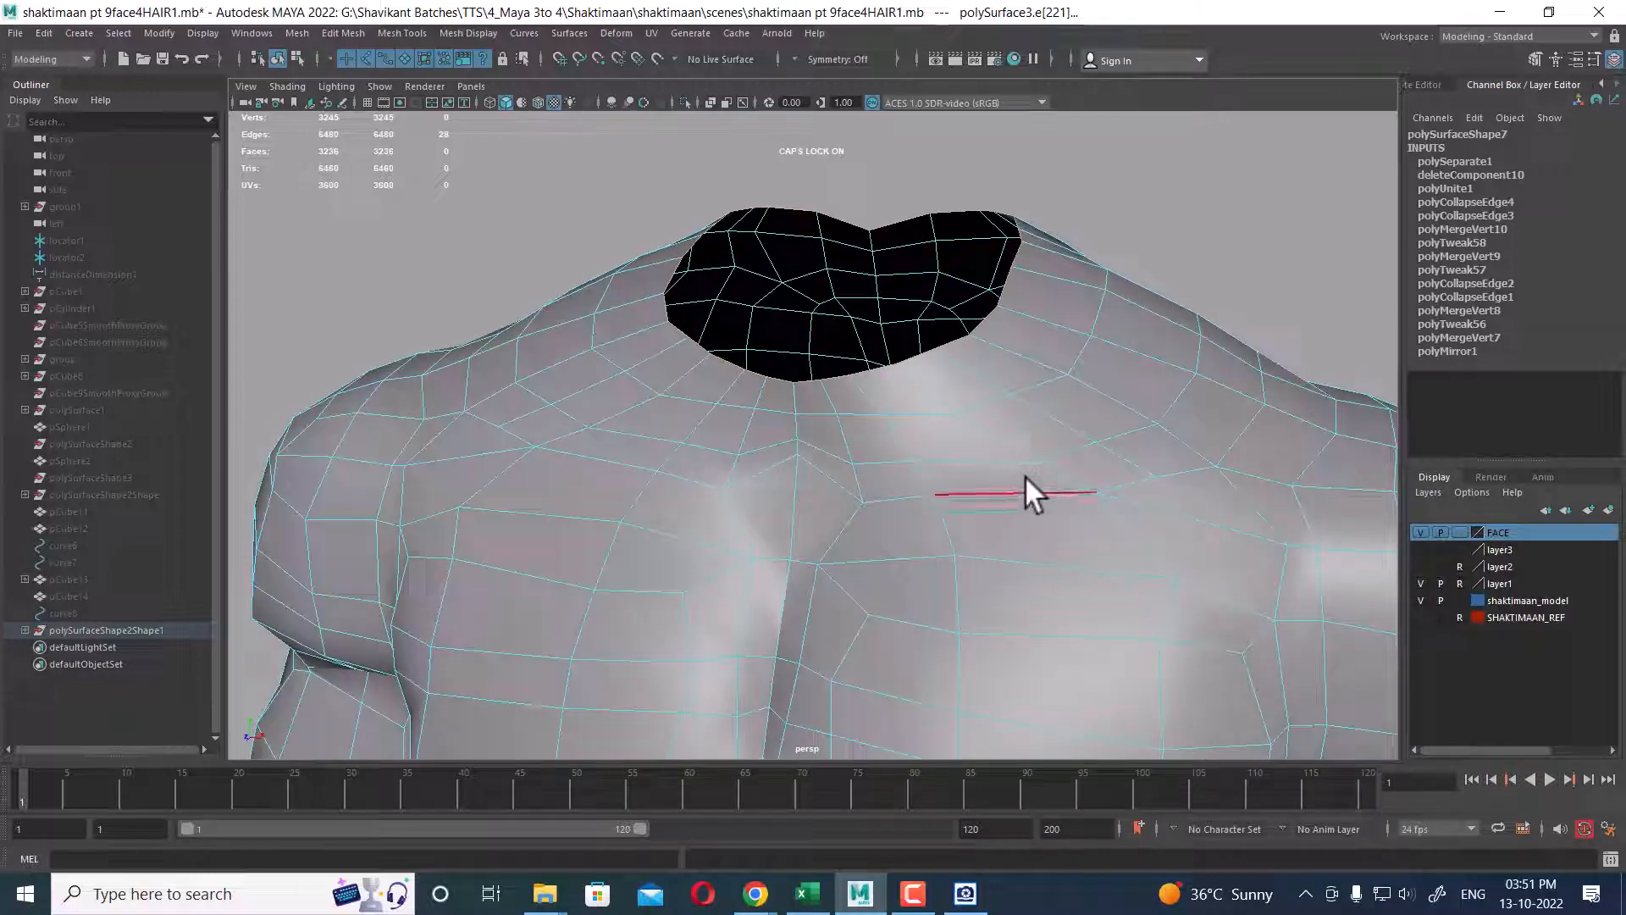
- Turn on Object X symmetry and select a mirrored pair of vertices at the back of the body's neck opening
{"action": "left_click", "coordinate": [981, 379]}
{"action": "left_click_drag", "start_coordinate": [981, 378], "coordinate": [770, 418], "text": "alt"}
{"action": "left_click", "coordinate": [748, 418]}
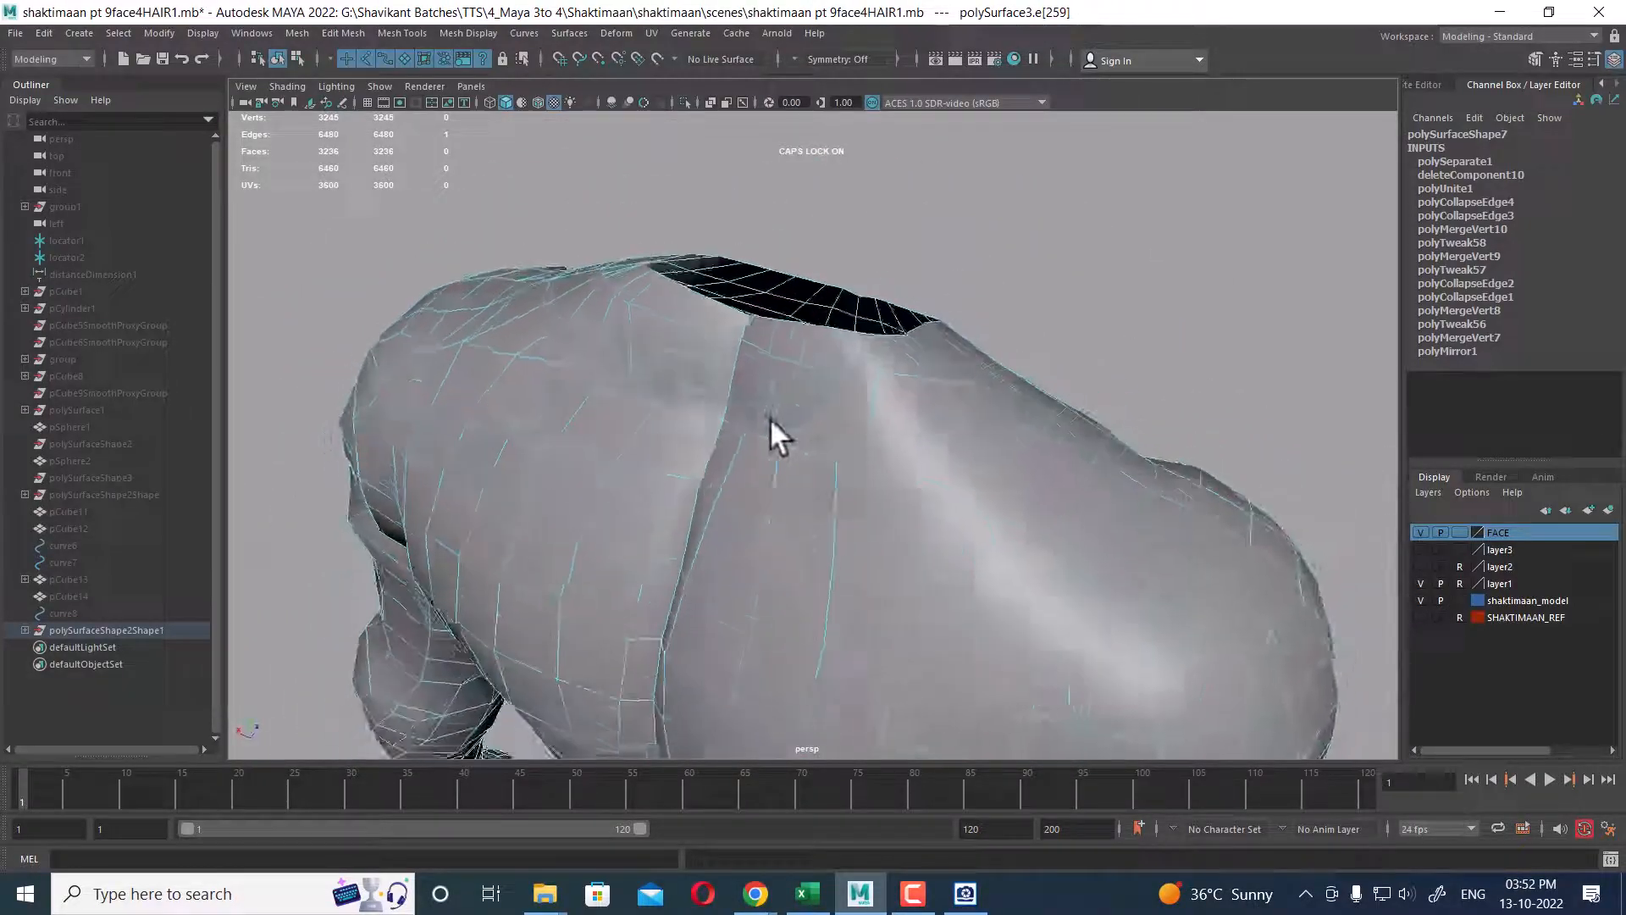
{"action": "scroll", "coordinate": [770, 419], "scroll_direction": "up", "scroll_amount": 1}
{"action": "right_click_drag", "start_coordinate": [869, 378], "coordinate": [984, 223]}
{"action": "left_click", "coordinate": [917, 320]}
{"action": "left_click", "coordinate": [913, 322]}
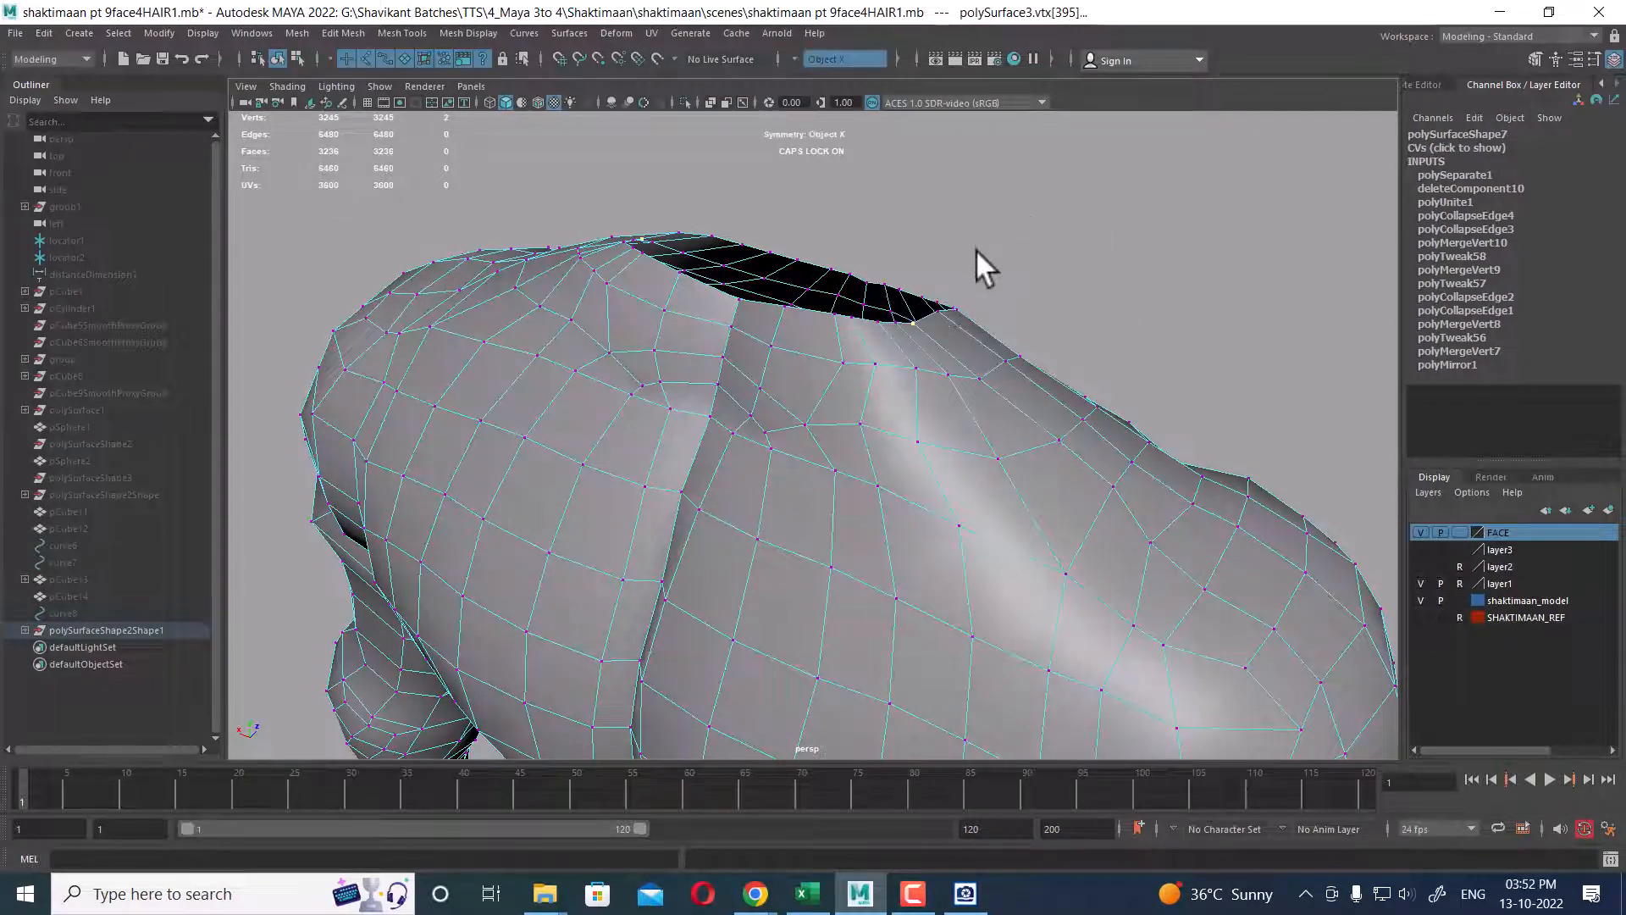
- Merge neighbouring vertices to their centre at the back of the neck opening, symmetrically on both sides
{"action": "left_click_drag", "start_coordinate": [976, 249], "coordinate": [925, 388], "text": "alt"}
{"action": "right_click_drag", "start_coordinate": [925, 389], "coordinate": [932, 354]}
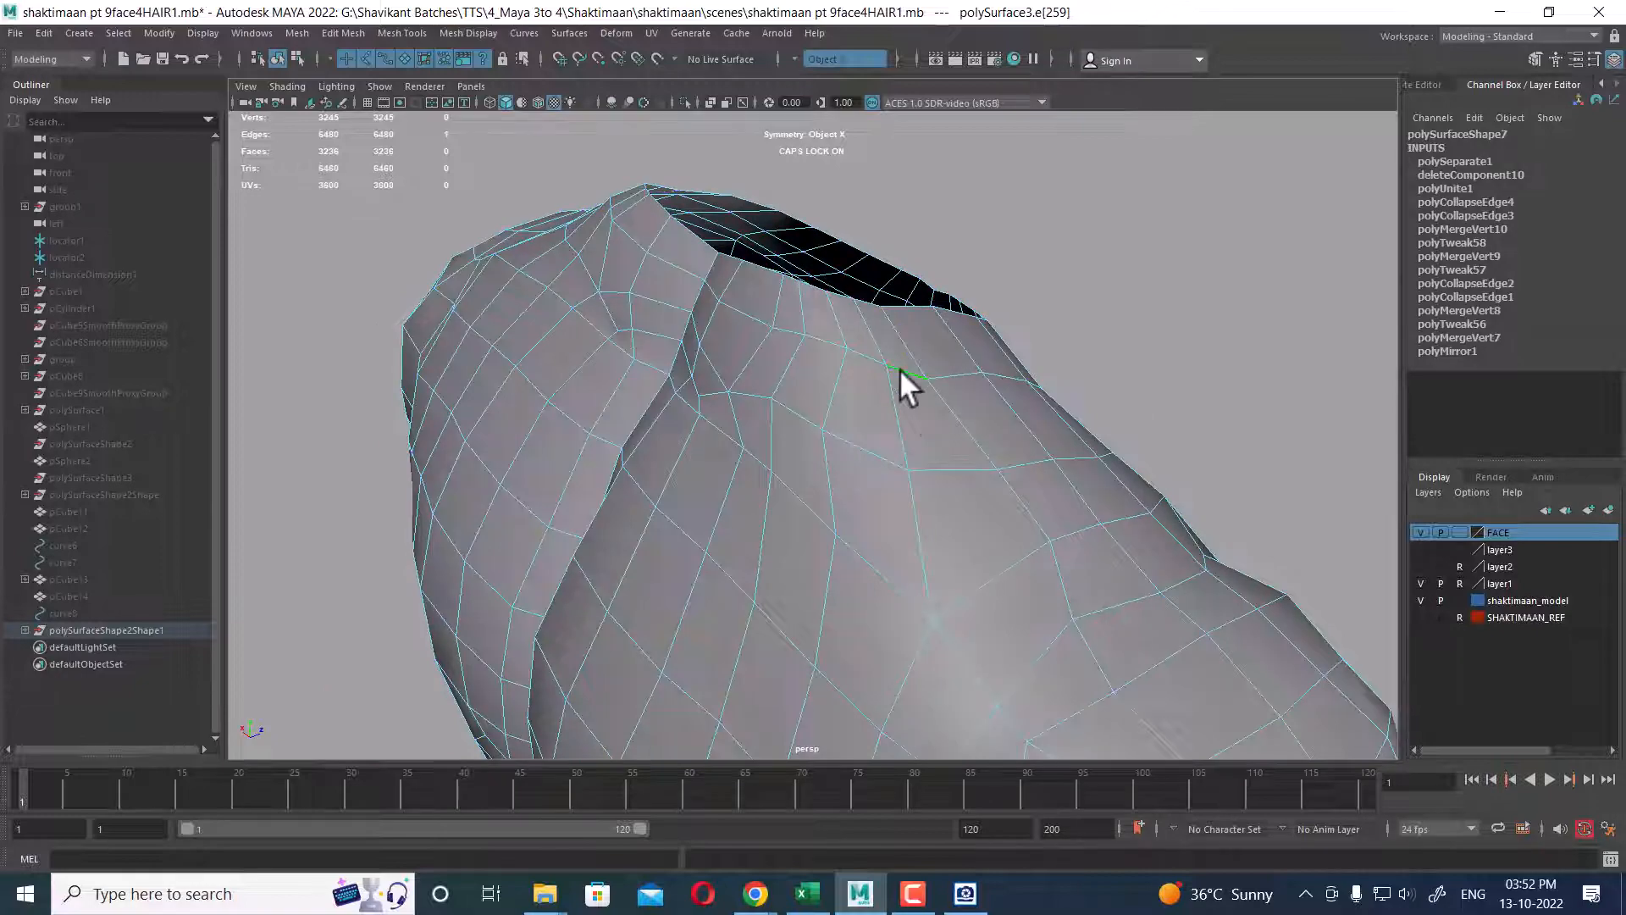
{"action": "left_click", "coordinate": [901, 370]}
{"action": "left_click_drag", "start_coordinate": [901, 369], "coordinate": [1002, 138], "text": "alt"}
{"action": "middle_click_drag", "start_coordinate": [1002, 138], "coordinate": [992, 516], "text": "alt"}
{"action": "left_click_drag", "start_coordinate": [991, 516], "coordinate": [979, 327], "text": "alt"}
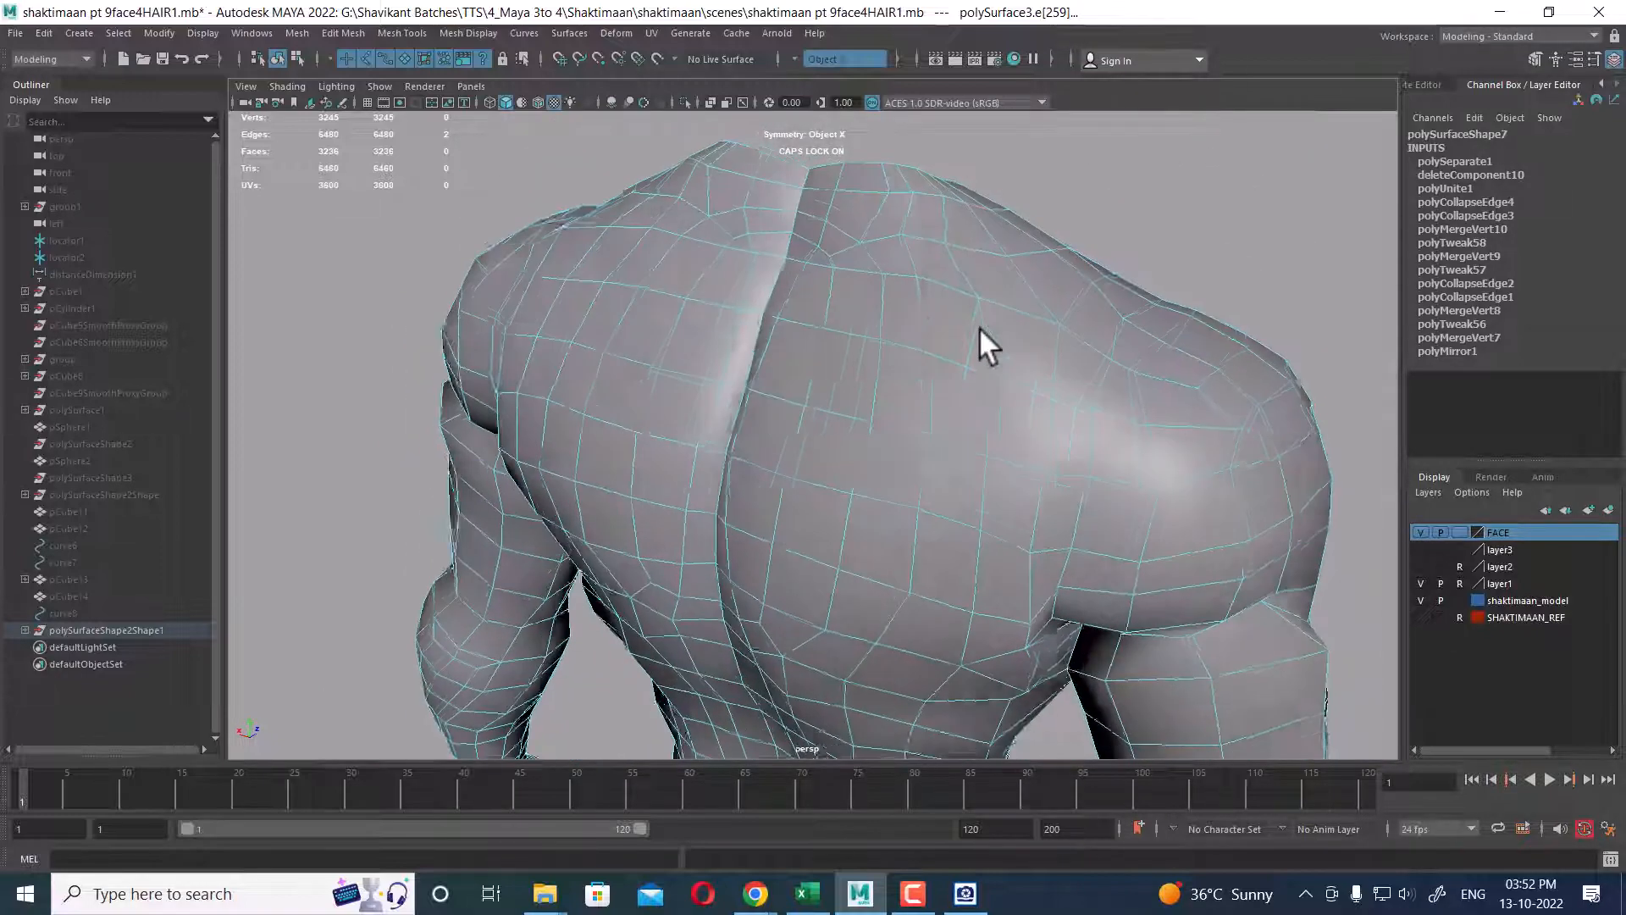
{"action": "middle_click_drag", "start_coordinate": [979, 327], "coordinate": [977, 421], "text": "alt"}
{"action": "left_click", "coordinate": [989, 290]}
{"action": "right_click_drag", "start_coordinate": [1026, 376], "coordinate": [1019, 246], "text": "shift"}
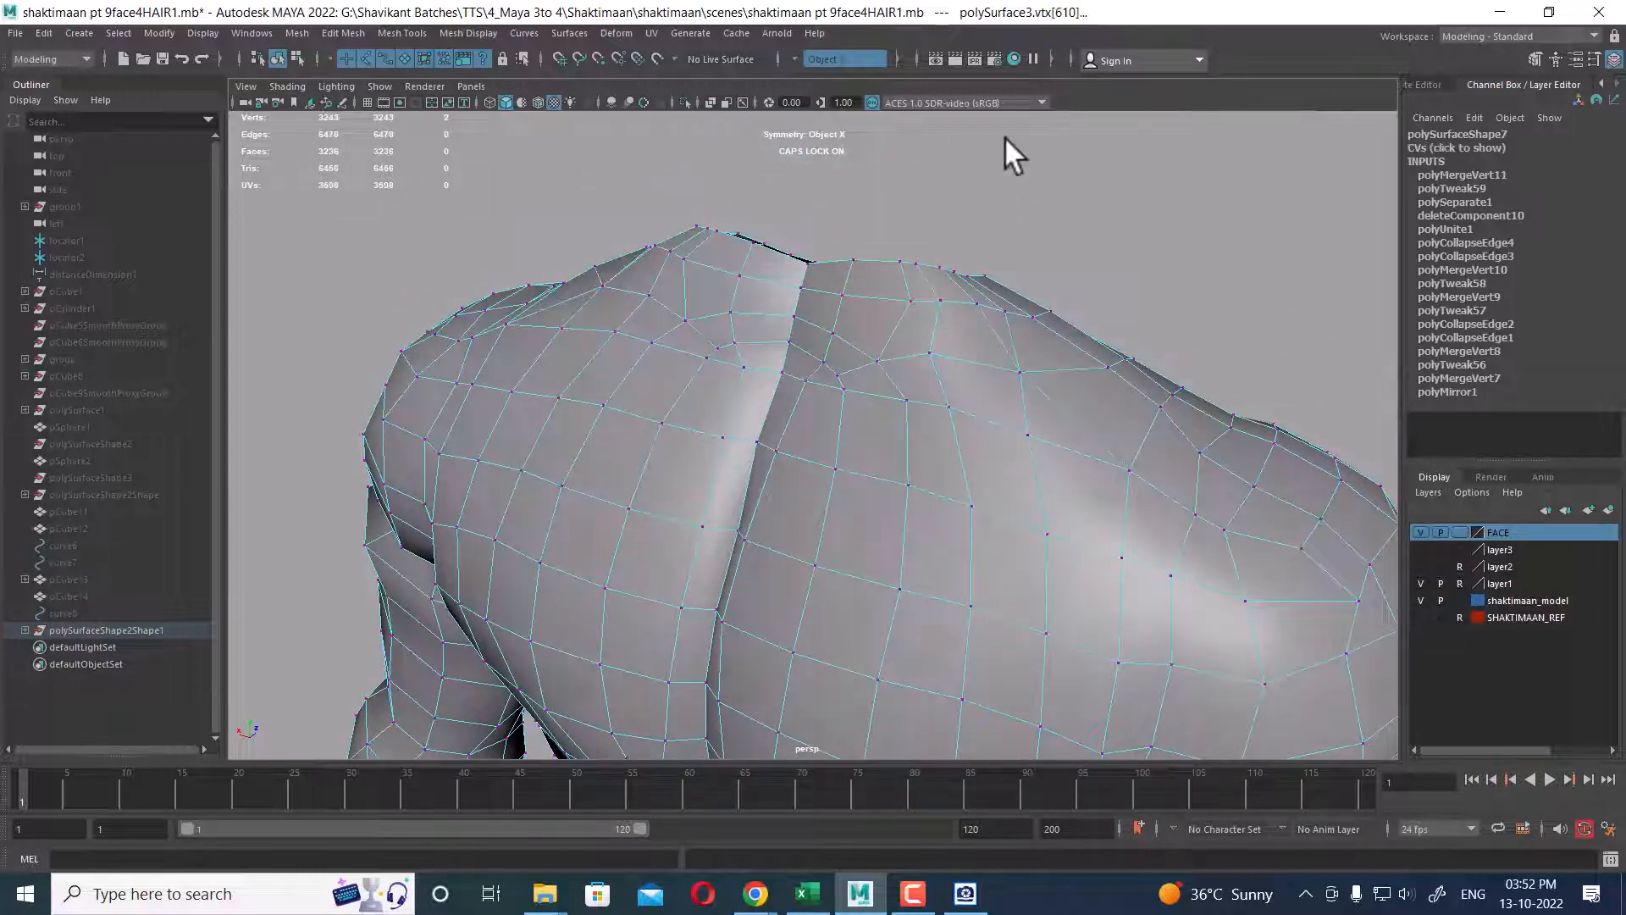
- Collapse the short edges adjoining the merged vertices at the back of the neck opening on both sides
{"action": "key", "text": "F10"}
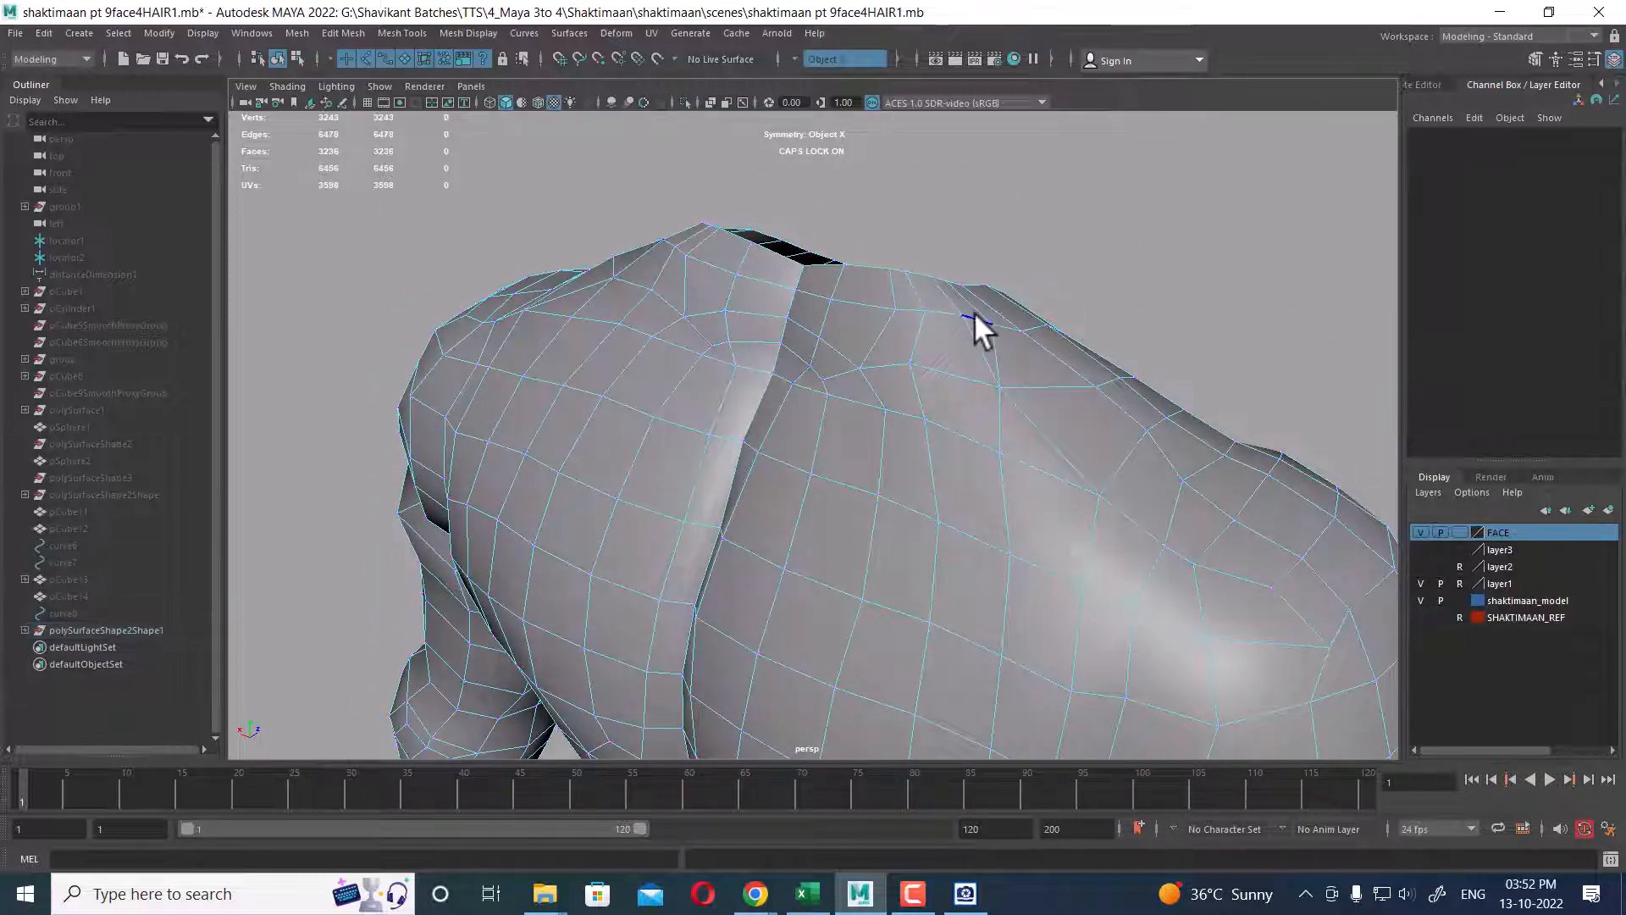
{"action": "left_click", "coordinate": [974, 313]}
{"action": "left_click_drag", "start_coordinate": [959, 364], "coordinate": [1053, 396], "text": "alt"}
{"action": "right_click_drag", "start_coordinate": [1122, 325], "coordinate": [957, 335], "text": "ctrl"}
- Select the reduced border loop of the body's neck opening and recheck its edge count
{"action": "double_click", "coordinate": [863, 315]}
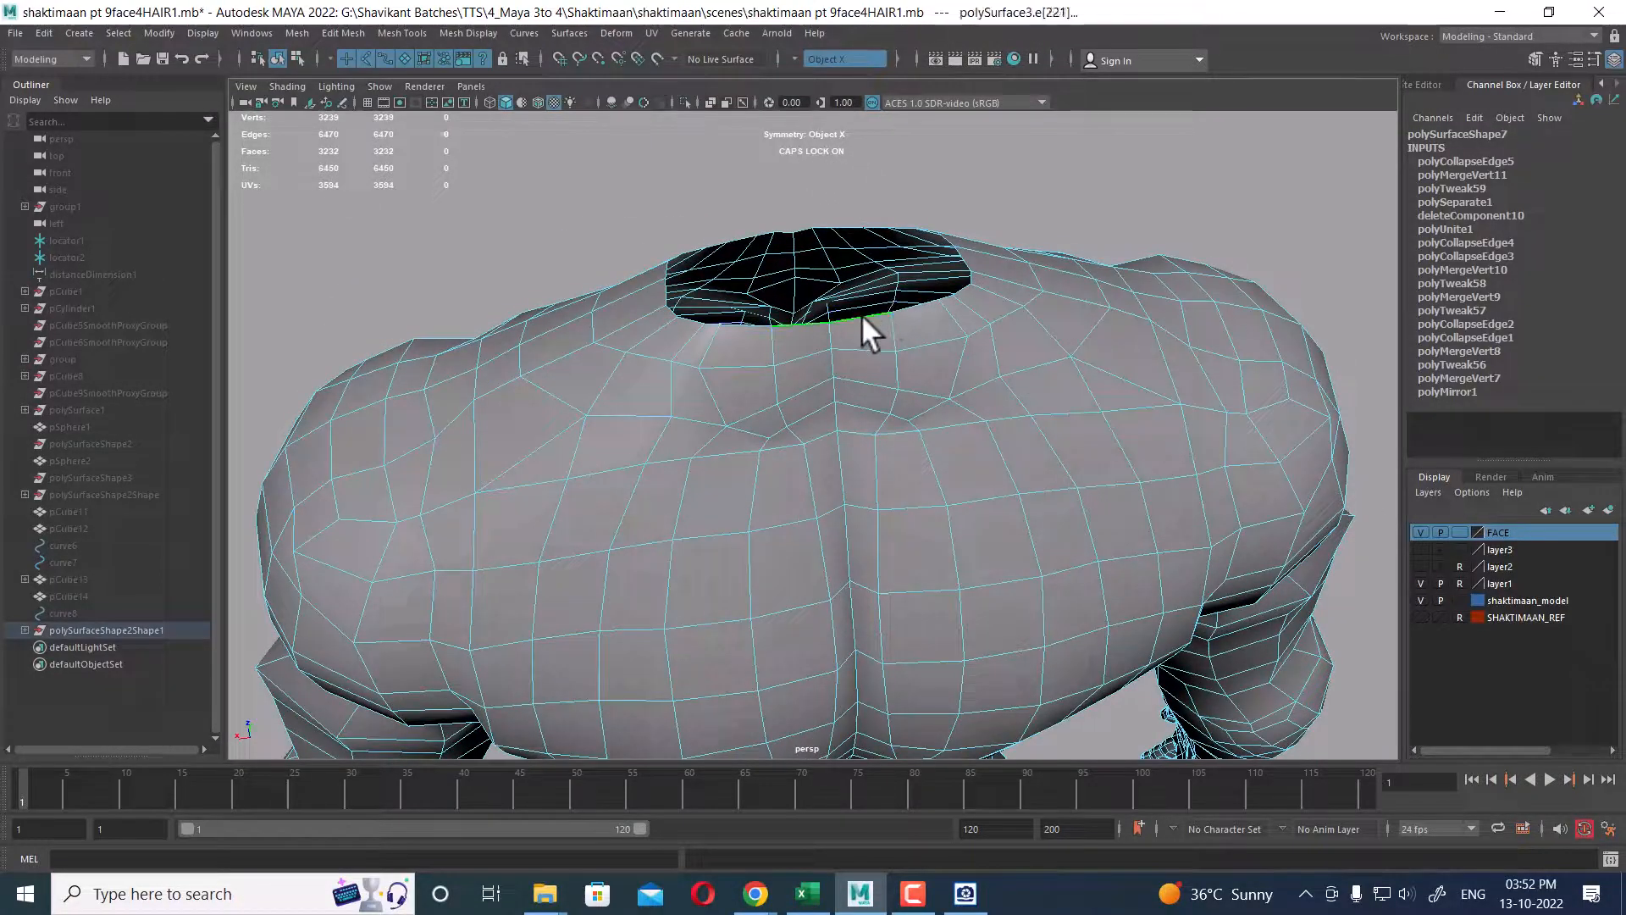
{"action": "mouse_move", "coordinate": [803, 337]}
{"action": "left_mouse_down", "text": "alt"}
{"action": "mouse_move", "coordinate": [901, 356]}
{"action": "mouse_move", "coordinate": [811, 320]}
{"action": "mouse_move", "coordinate": [820, 356]}
{"action": "left_mouse_up", "text": "alt"}
{"action": "middle_click_drag", "start_coordinate": [1071, 451], "coordinate": [1059, 407], "text": "alt"}
{"action": "left_click_drag", "start_coordinate": [990, 398], "coordinate": [947, 363], "text": "alt"}
- Merge another pair of neighbouring border vertices to their centre at the side of the neck opening, mirrored on both sides
{"action": "left_click", "coordinate": [1046, 358]}
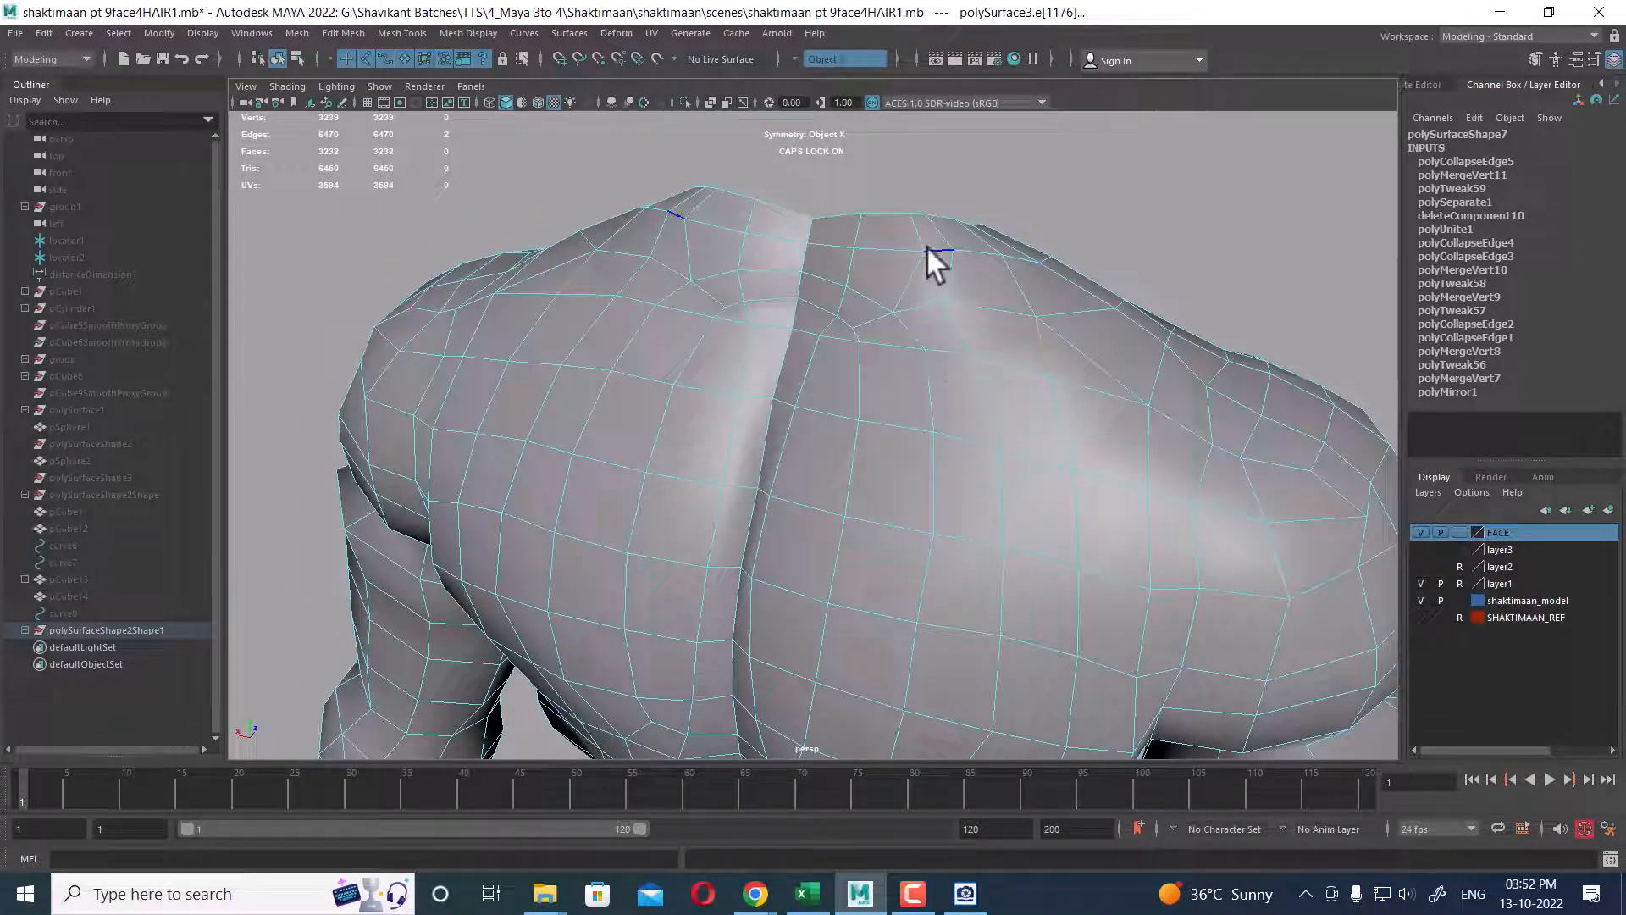
{"action": "left_click", "coordinate": [949, 276]}
{"action": "left_click_drag", "start_coordinate": [947, 297], "coordinate": [744, 393], "text": "alt"}
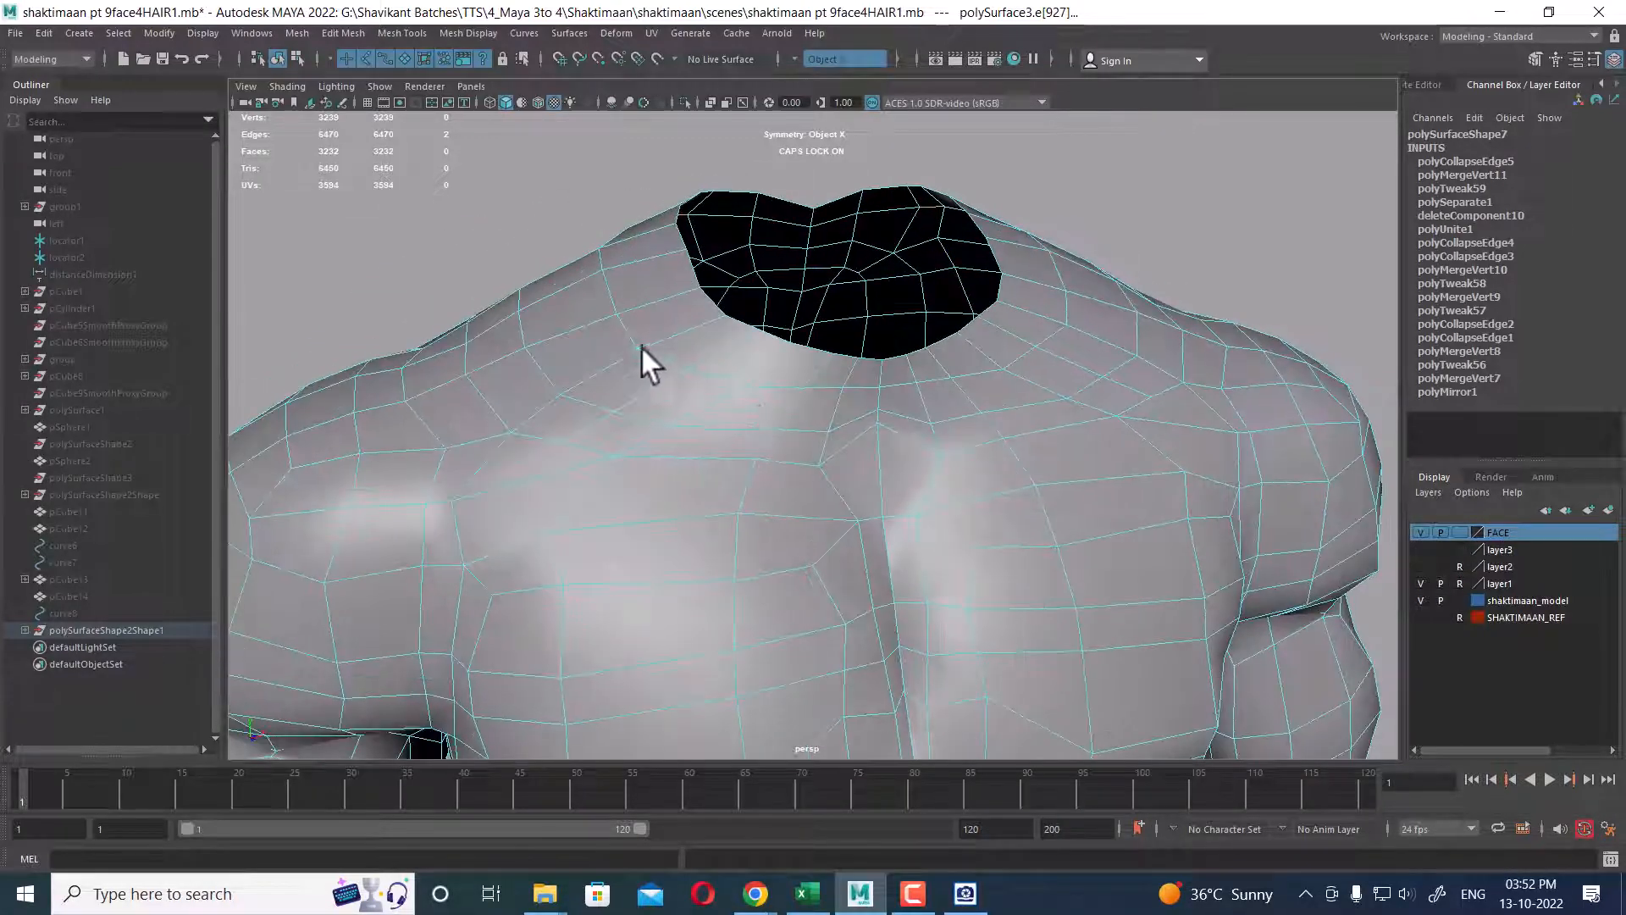
{"action": "left_click", "coordinate": [606, 293]}
{"action": "right_click_drag", "start_coordinate": [823, 442], "coordinate": [815, 262], "text": "shift"}
{"action": "left_click_drag", "start_coordinate": [690, 363], "coordinate": [661, 399], "text": "alt"}
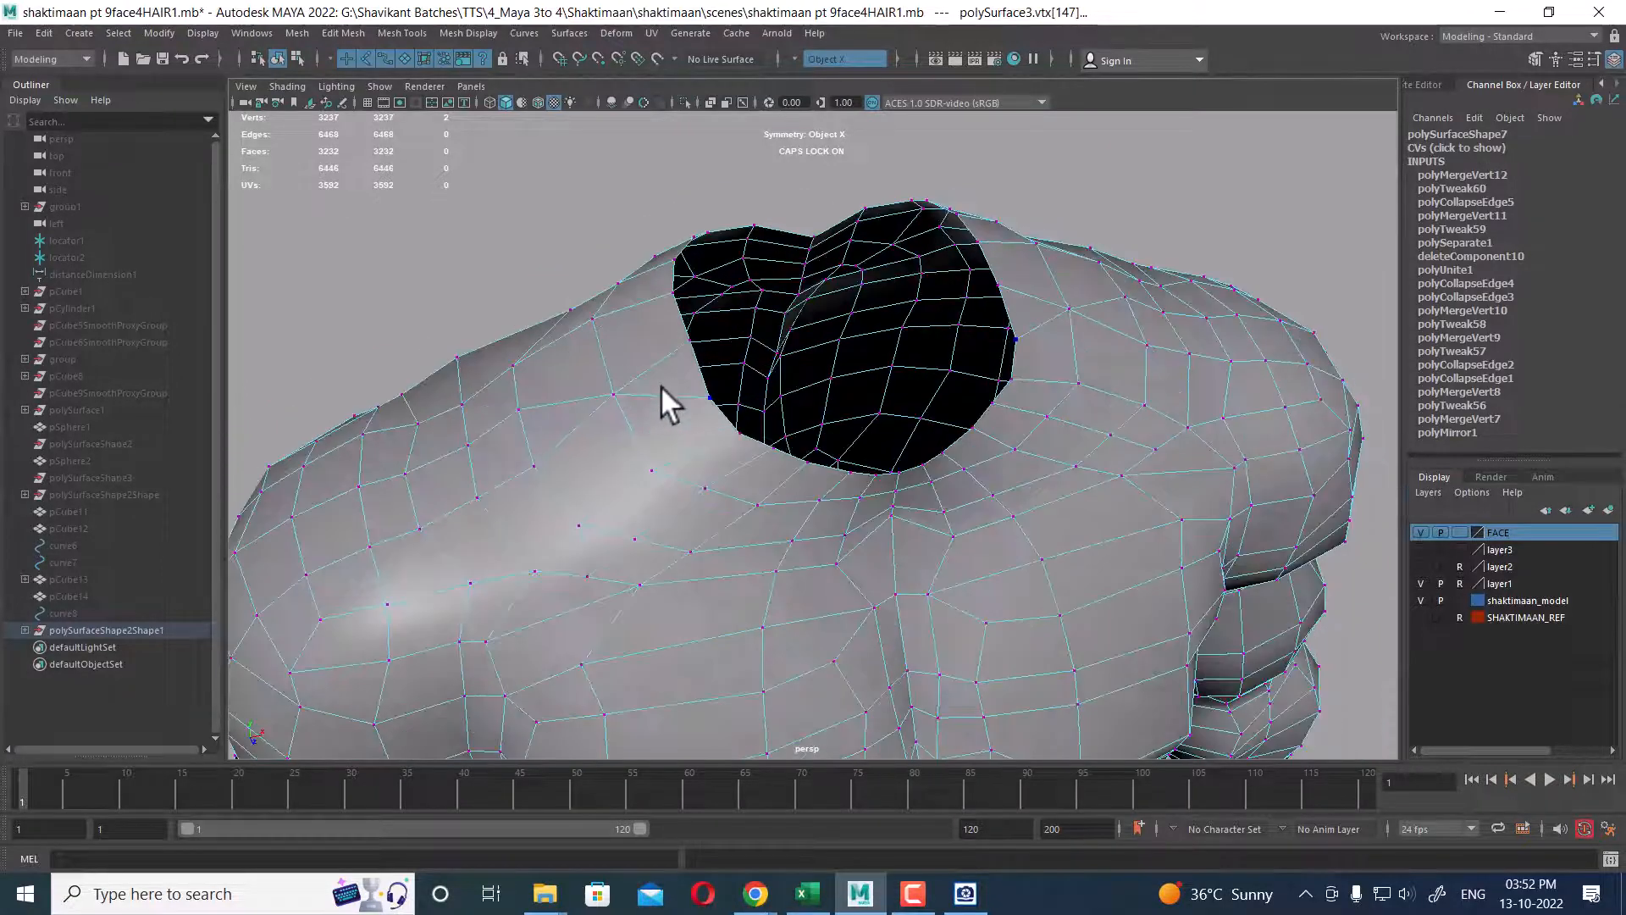
- Collapse the short edges adjoining the merged vertices at the side of the neck opening on both sides
{"action": "left_click", "coordinate": [719, 355]}
{"action": "left_click", "coordinate": [698, 359]}
{"action": "right_click_drag", "start_coordinate": [796, 313], "coordinate": [652, 248], "text": "shift"}
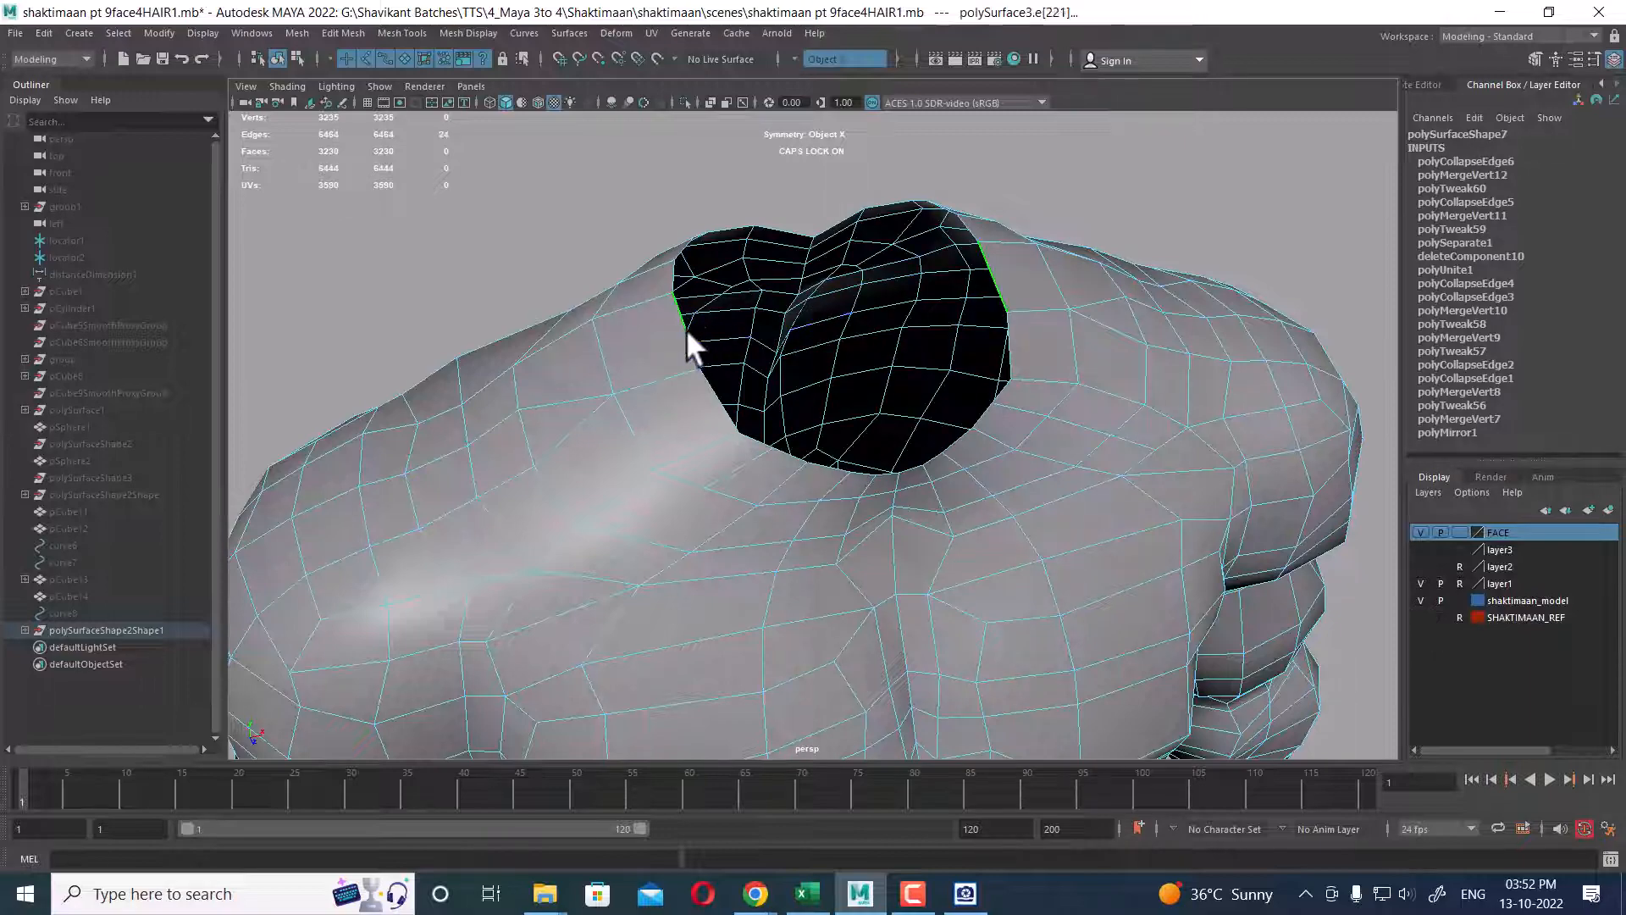
- Merge the short edge on top of the shoulder below the neck opening to its centre, symmetrically on both sides
{"action": "left_click_drag", "start_coordinate": [684, 328], "coordinate": [945, 454], "text": "alt"}
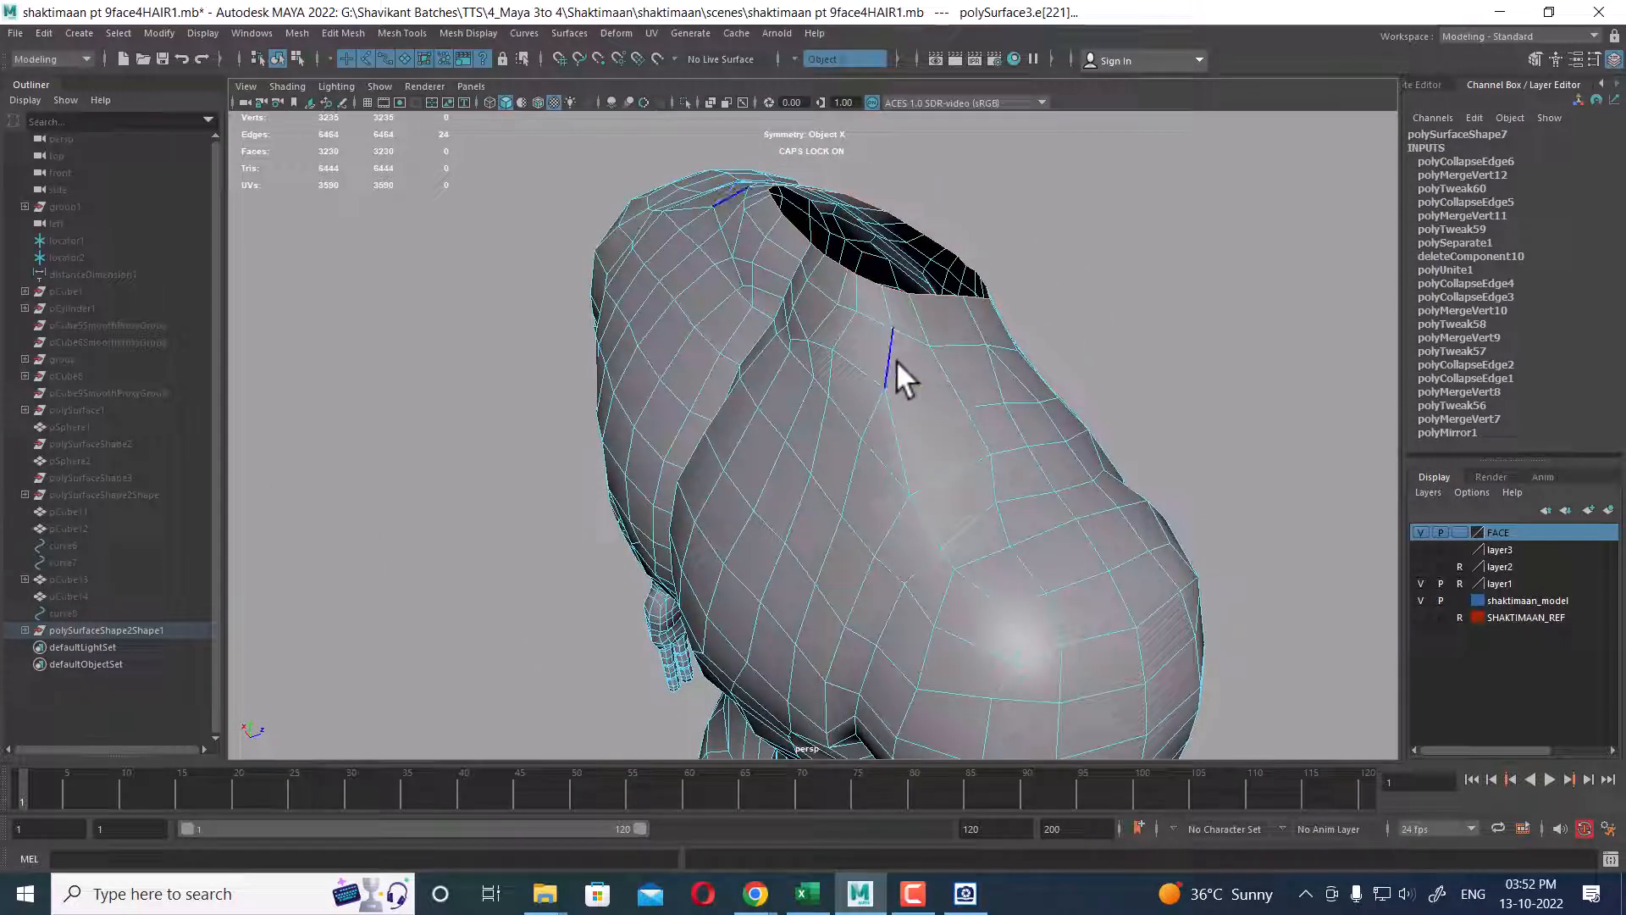
{"action": "left_click_drag", "start_coordinate": [896, 359], "coordinate": [983, 445], "text": "alt"}
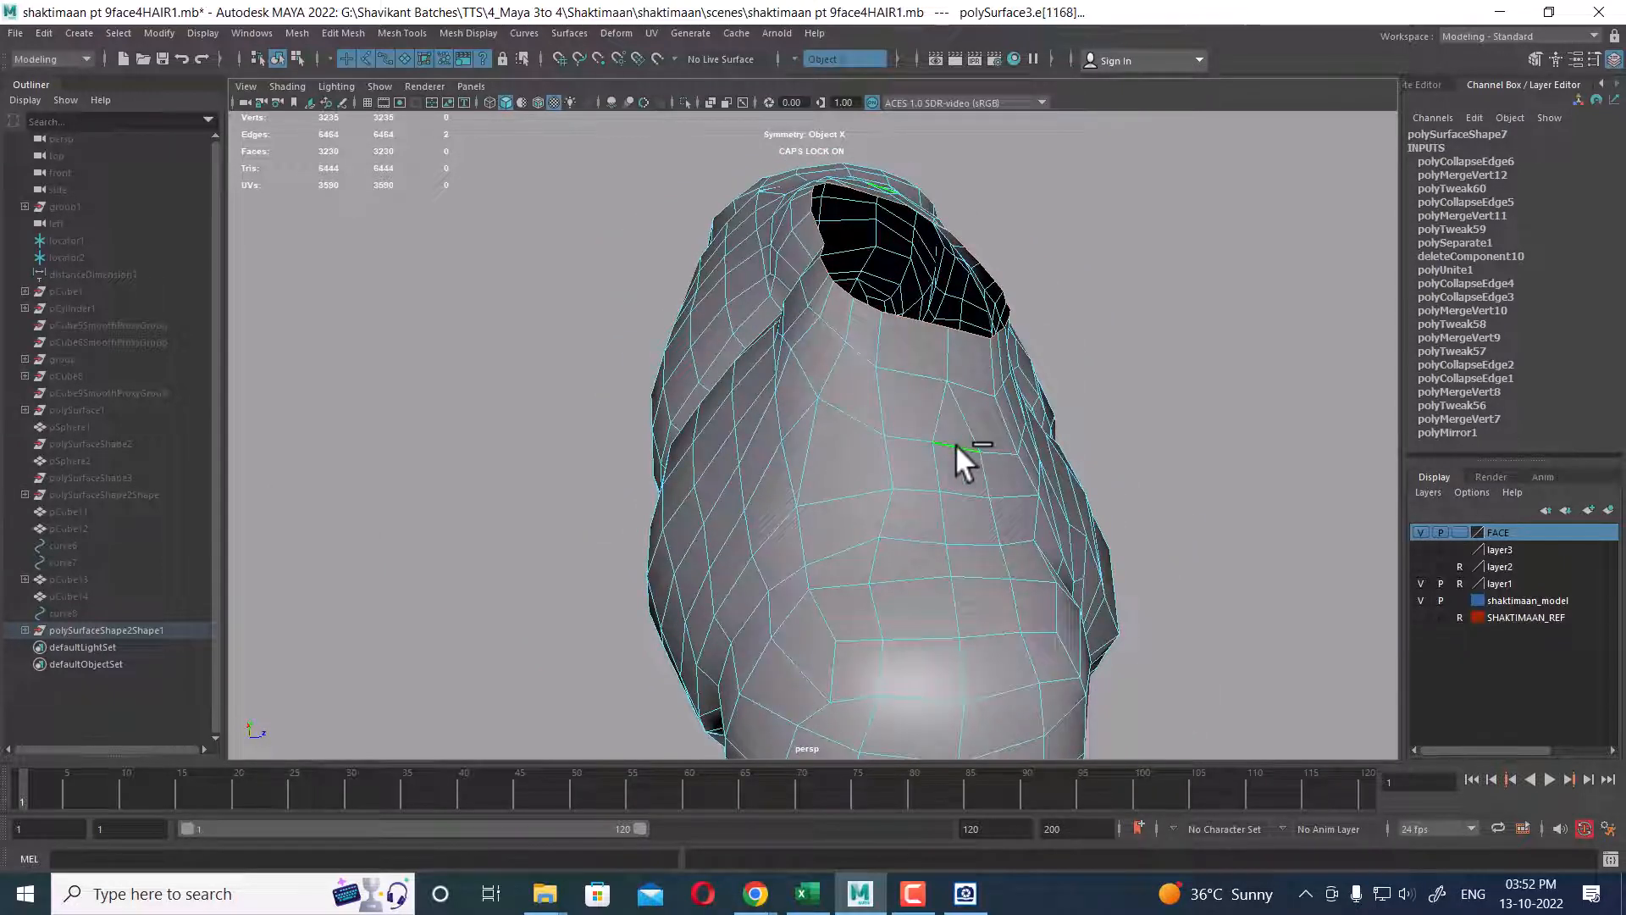
{"action": "right_click_drag", "start_coordinate": [956, 444], "coordinate": [920, 252], "text": "shift"}
{"action": "right_click_drag", "start_coordinate": [923, 343], "coordinate": [923, 279]}
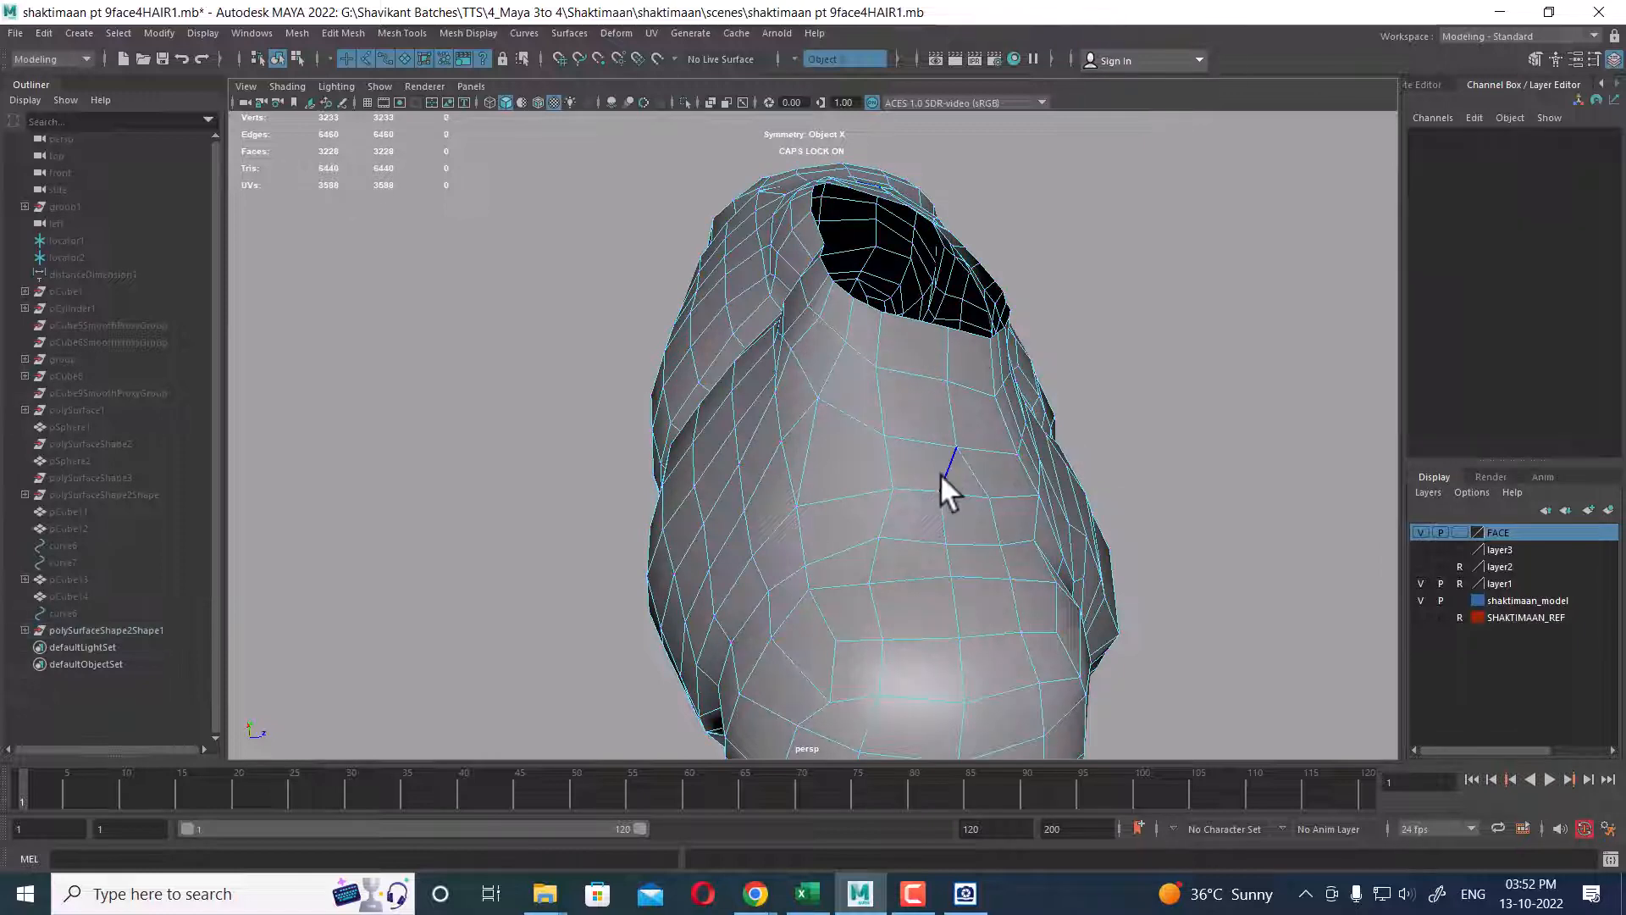
{"action": "left_click", "coordinate": [941, 475]}
{"action": "right_click_drag", "start_coordinate": [938, 373], "coordinate": [748, 387], "text": "ctrl"}
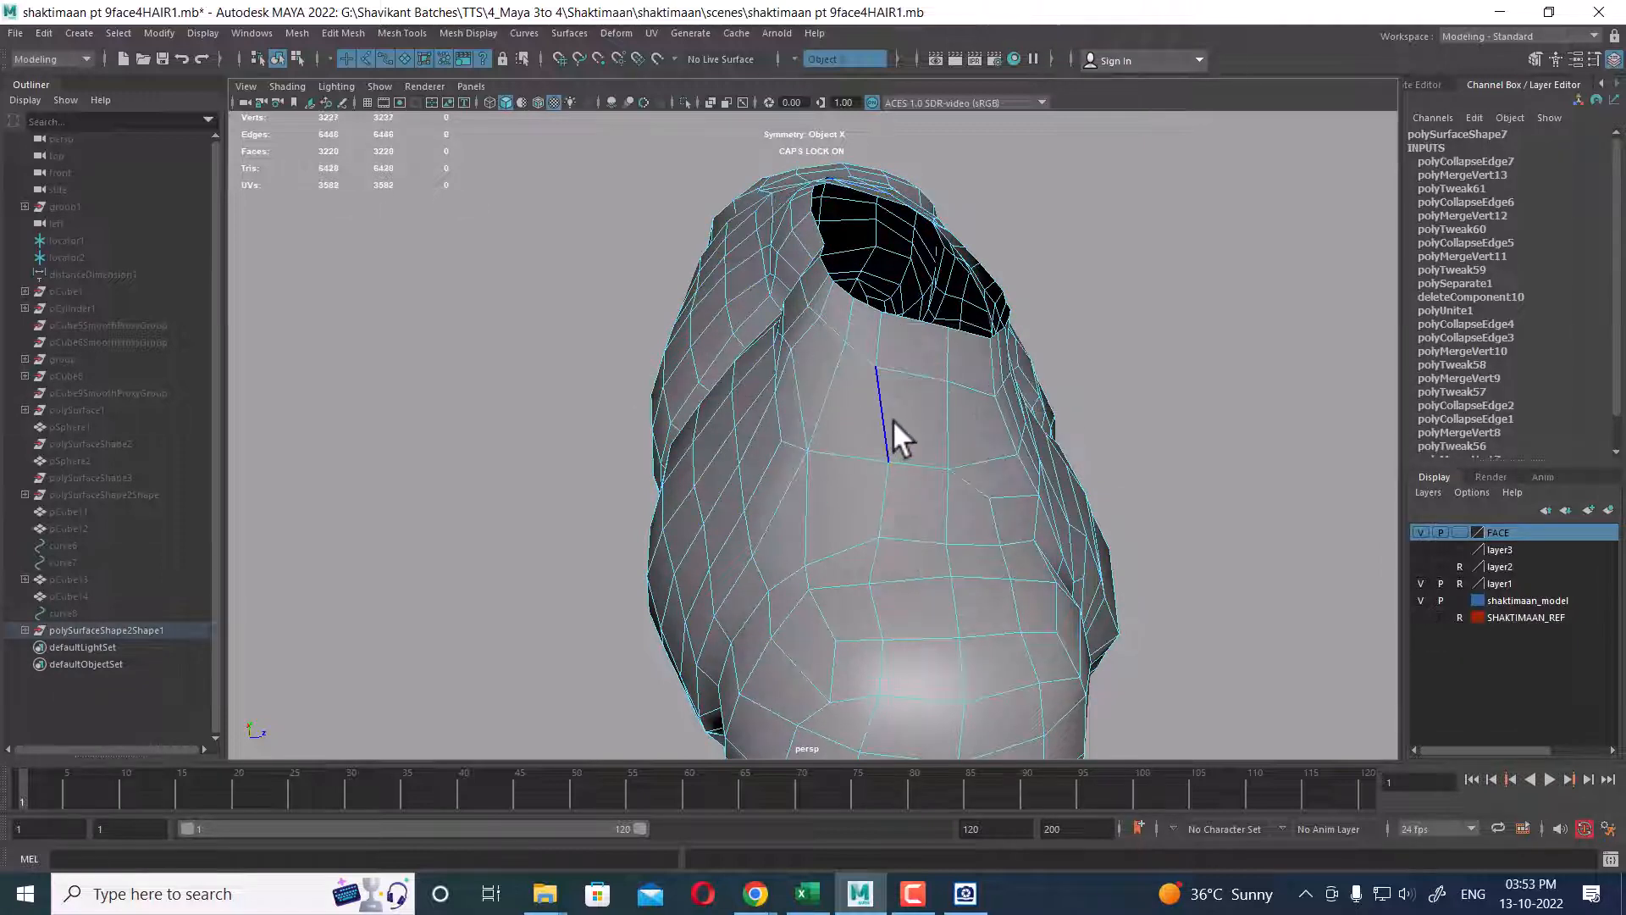
{"action": "key", "text": "ctrl+z"}
- Split the edge ring at the merged shoulder point with a new edge loop and average its vertices with 10 iterations
{"action": "right_click_drag", "start_coordinate": [926, 410], "coordinate": [898, 495], "text": "ctrl"}
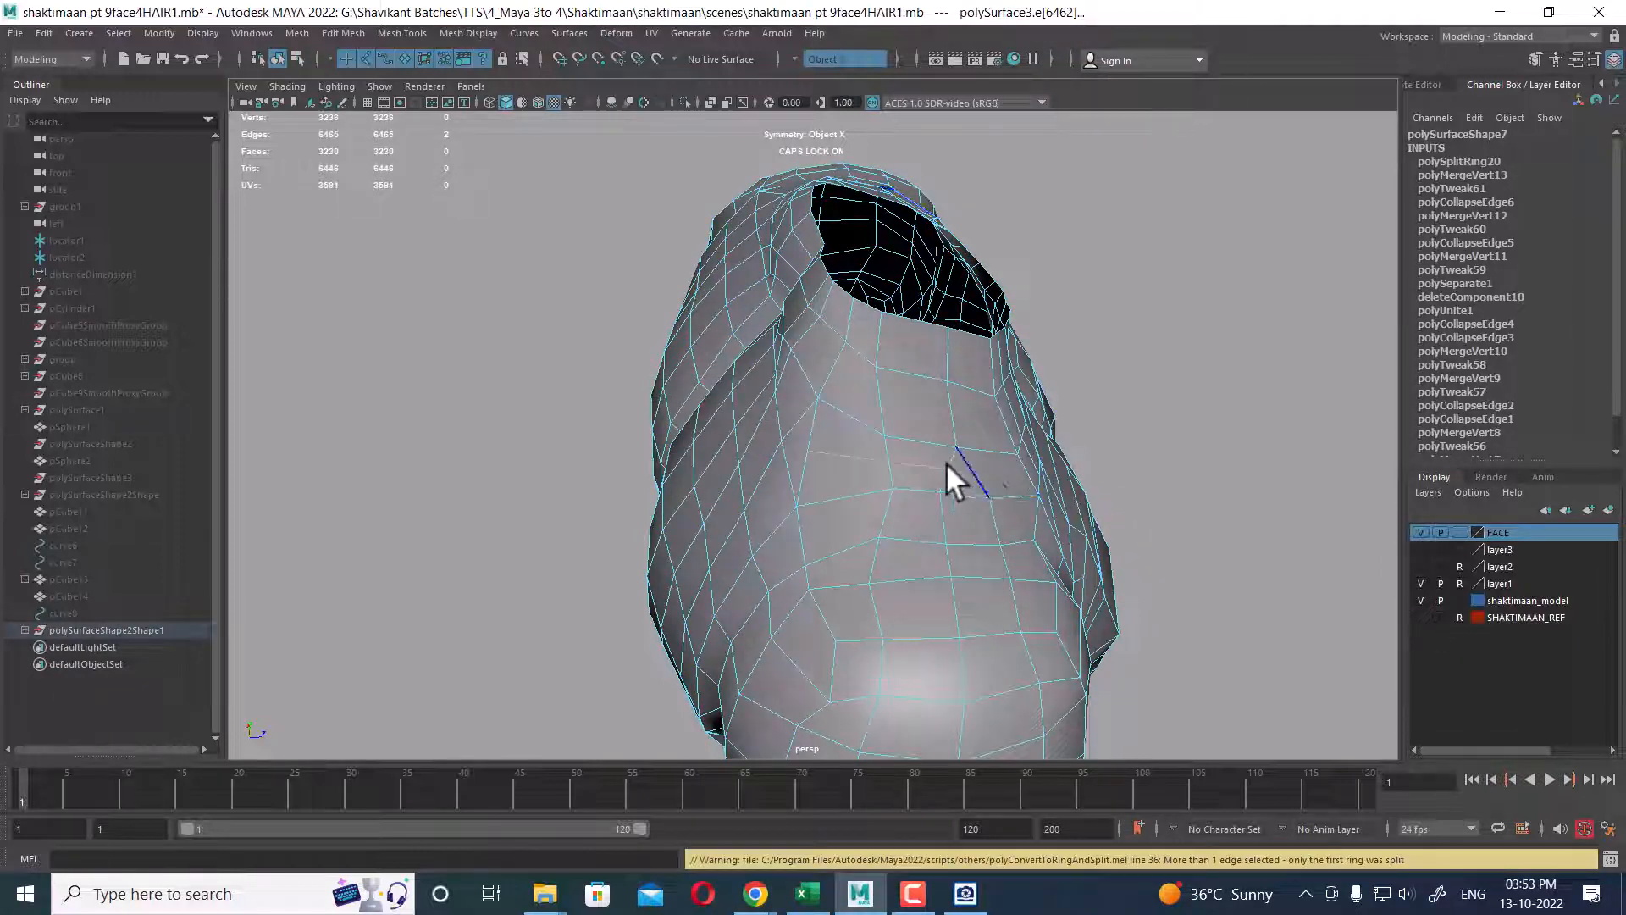
{"action": "left_click_drag", "start_coordinate": [947, 463], "coordinate": [927, 450], "text": "alt"}
{"action": "right_click_drag", "start_coordinate": [941, 394], "coordinate": [949, 312], "text": "ctrl"}
{"action": "left_click_drag", "start_coordinate": [998, 349], "coordinate": [456, 460], "text": "alt"}
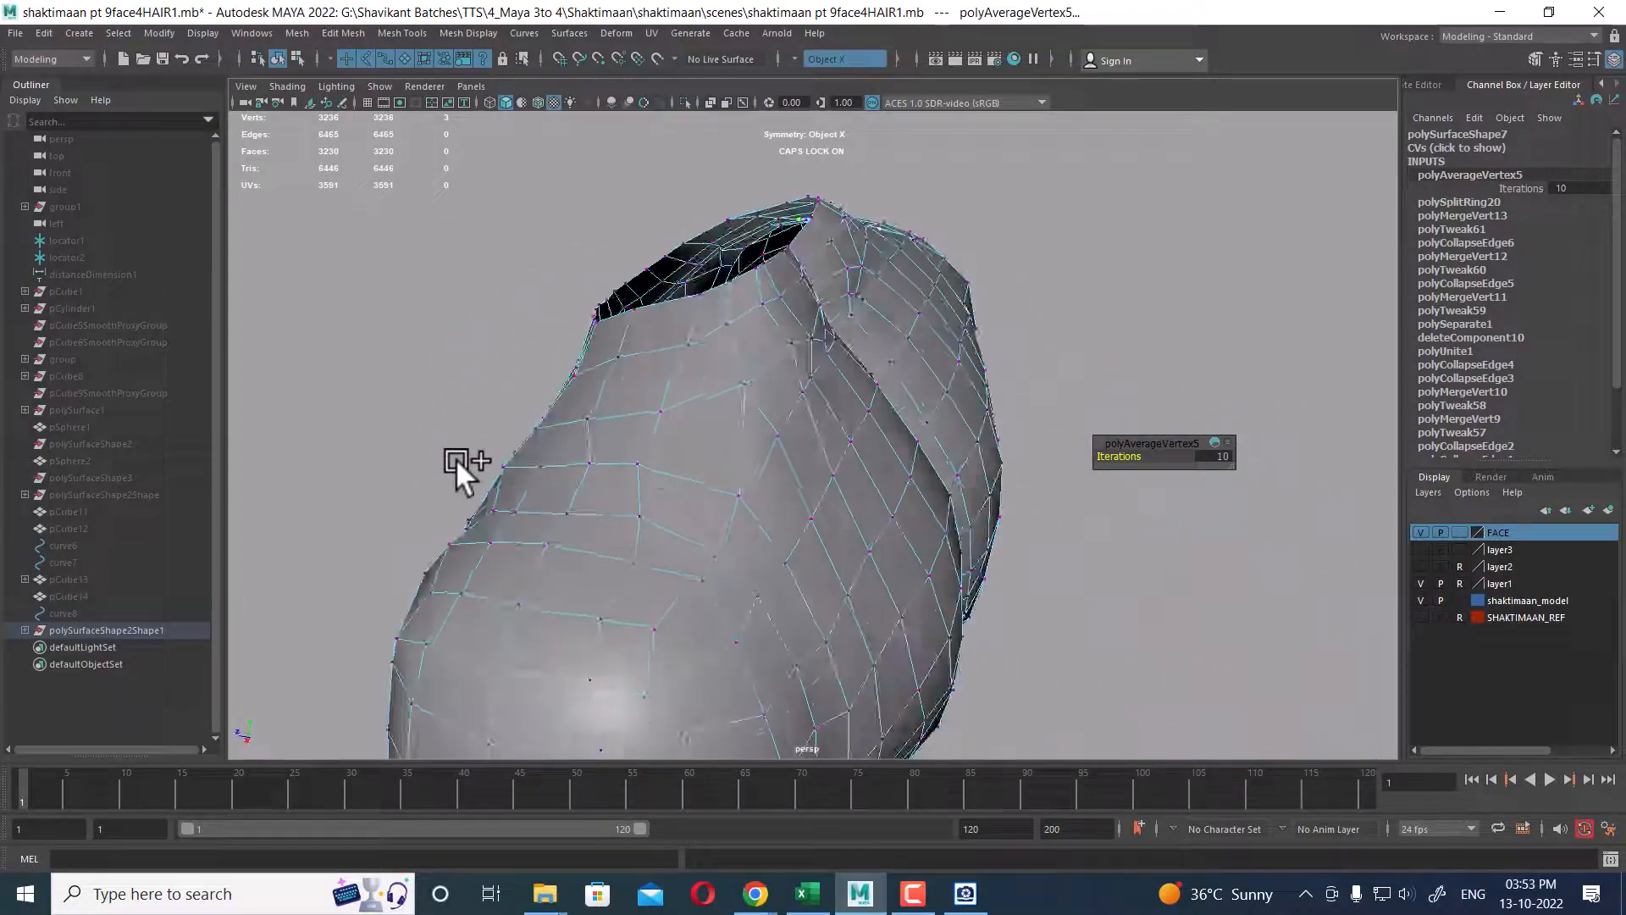
- Split another edge ring on the shoulder below the neck opening and average the new loop's vertices
{"action": "key", "text": "F10"}
{"action": "left_click", "coordinate": [742, 420]}
{"action": "right_click_drag", "start_coordinate": [792, 349], "coordinate": [688, 379], "text": "ctrl"}
{"action": "left_click_drag", "start_coordinate": [749, 355], "coordinate": [895, 422], "text": "alt"}
{"action": "right_click_drag", "start_coordinate": [895, 422], "coordinate": [885, 373]}
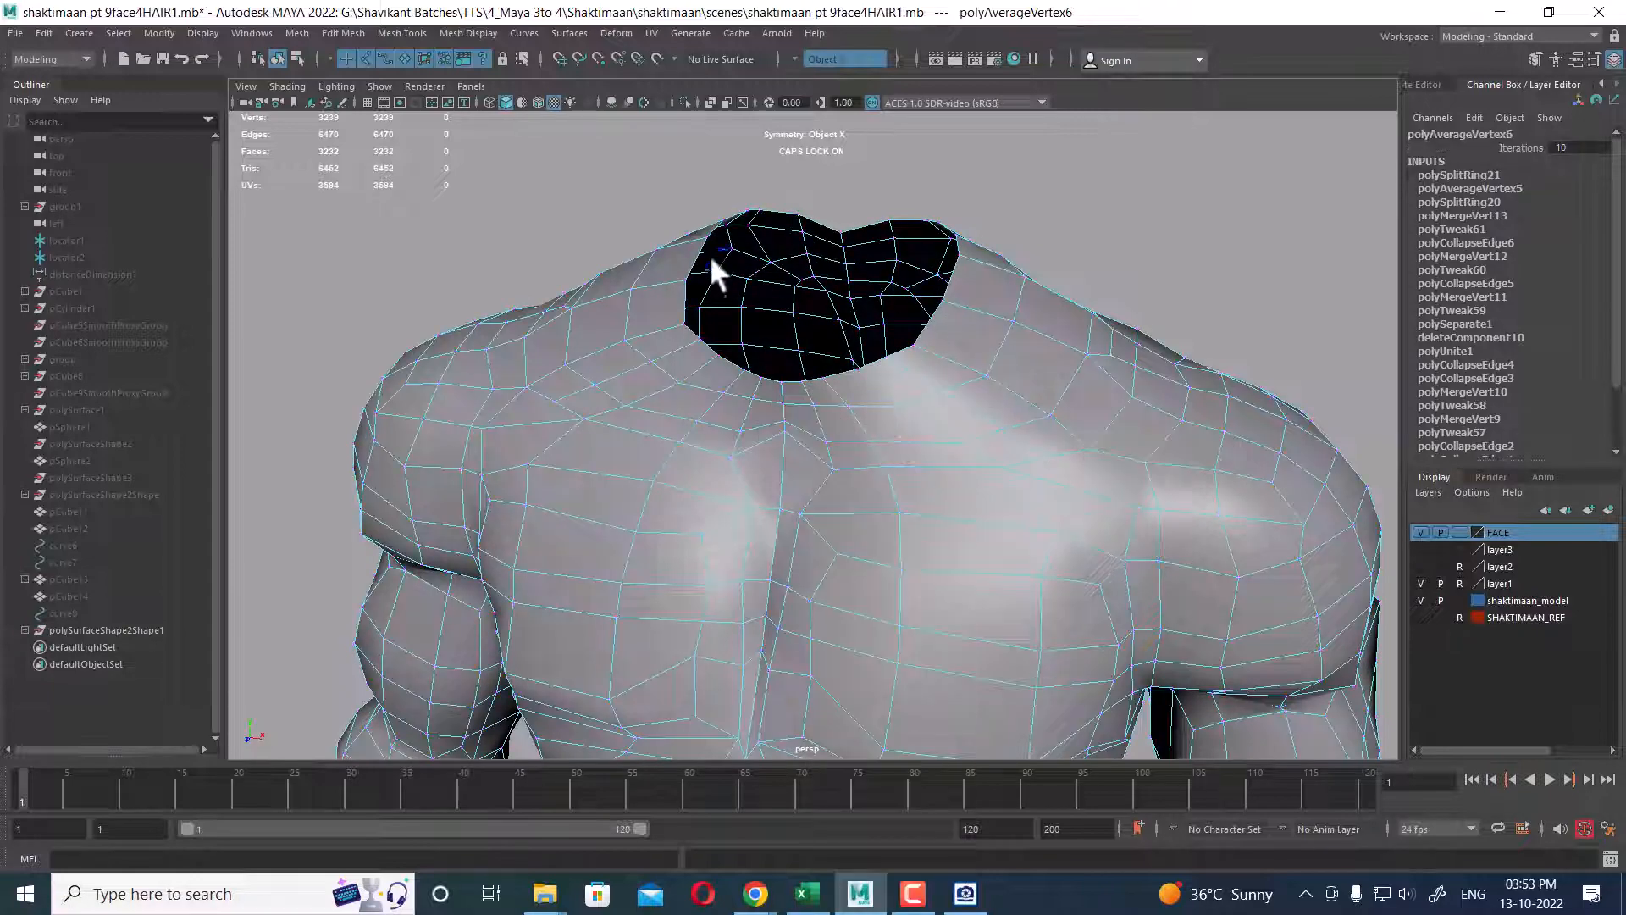
- Return to object mode, deselect the body and show the last hidden objects so the head is displayed again
{"action": "left_click_drag", "start_coordinate": [785, 369], "coordinate": [923, 379], "text": "alt"}
{"action": "right_click_drag", "start_coordinate": [923, 379], "coordinate": [1006, 323]}
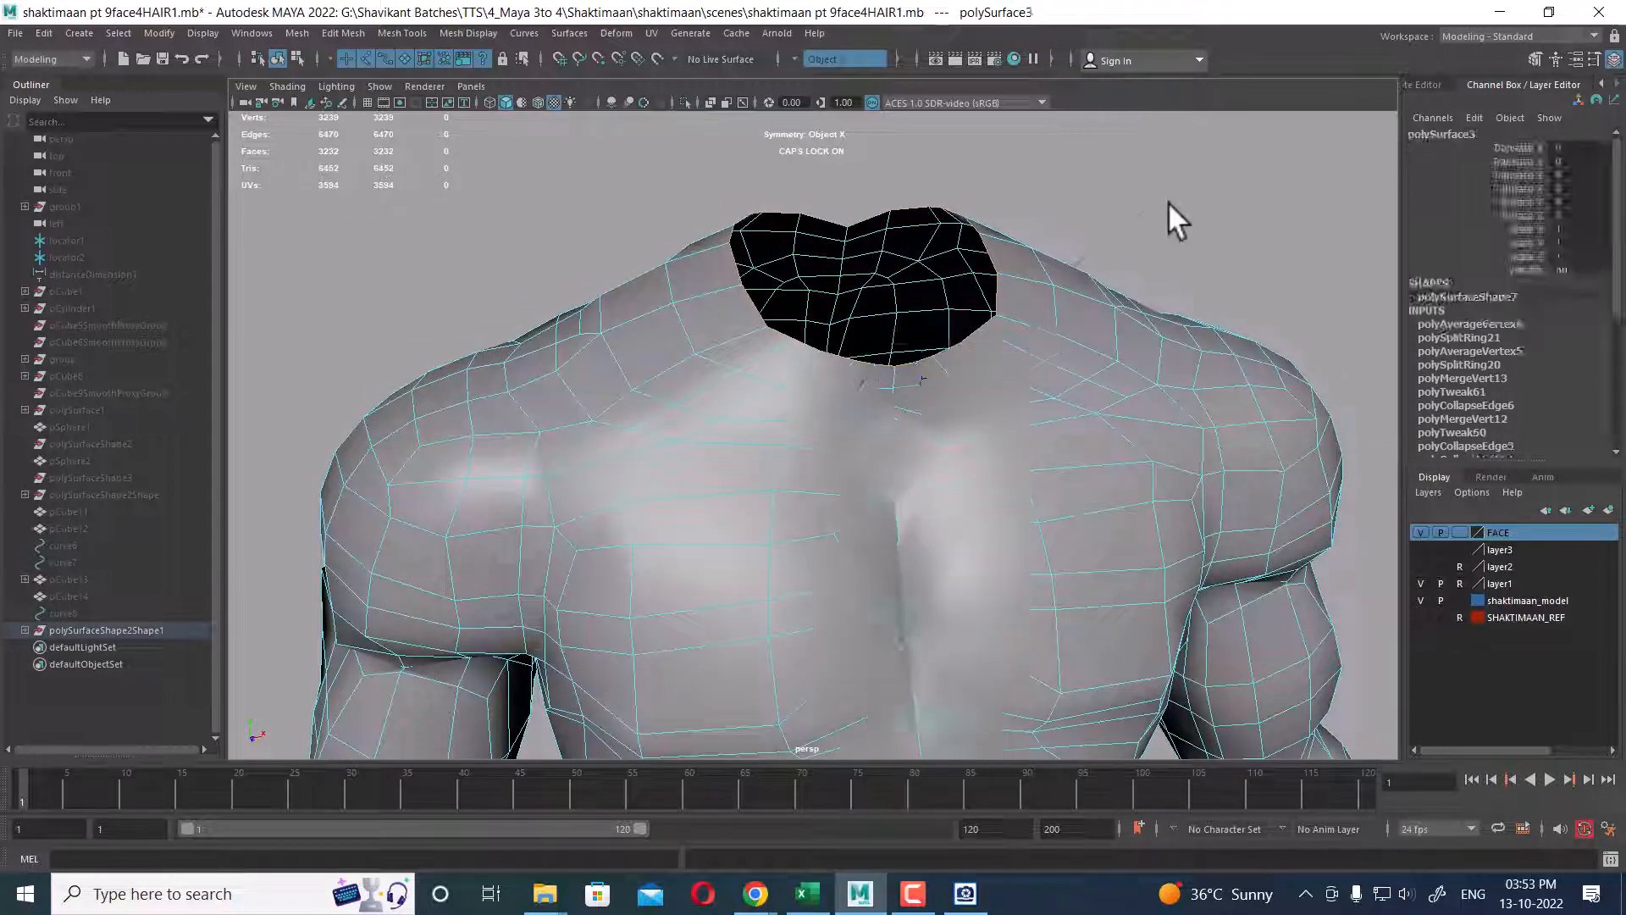
{"action": "left_click", "coordinate": [1167, 242]}
{"action": "key", "text": "ctrl+shift+h"}
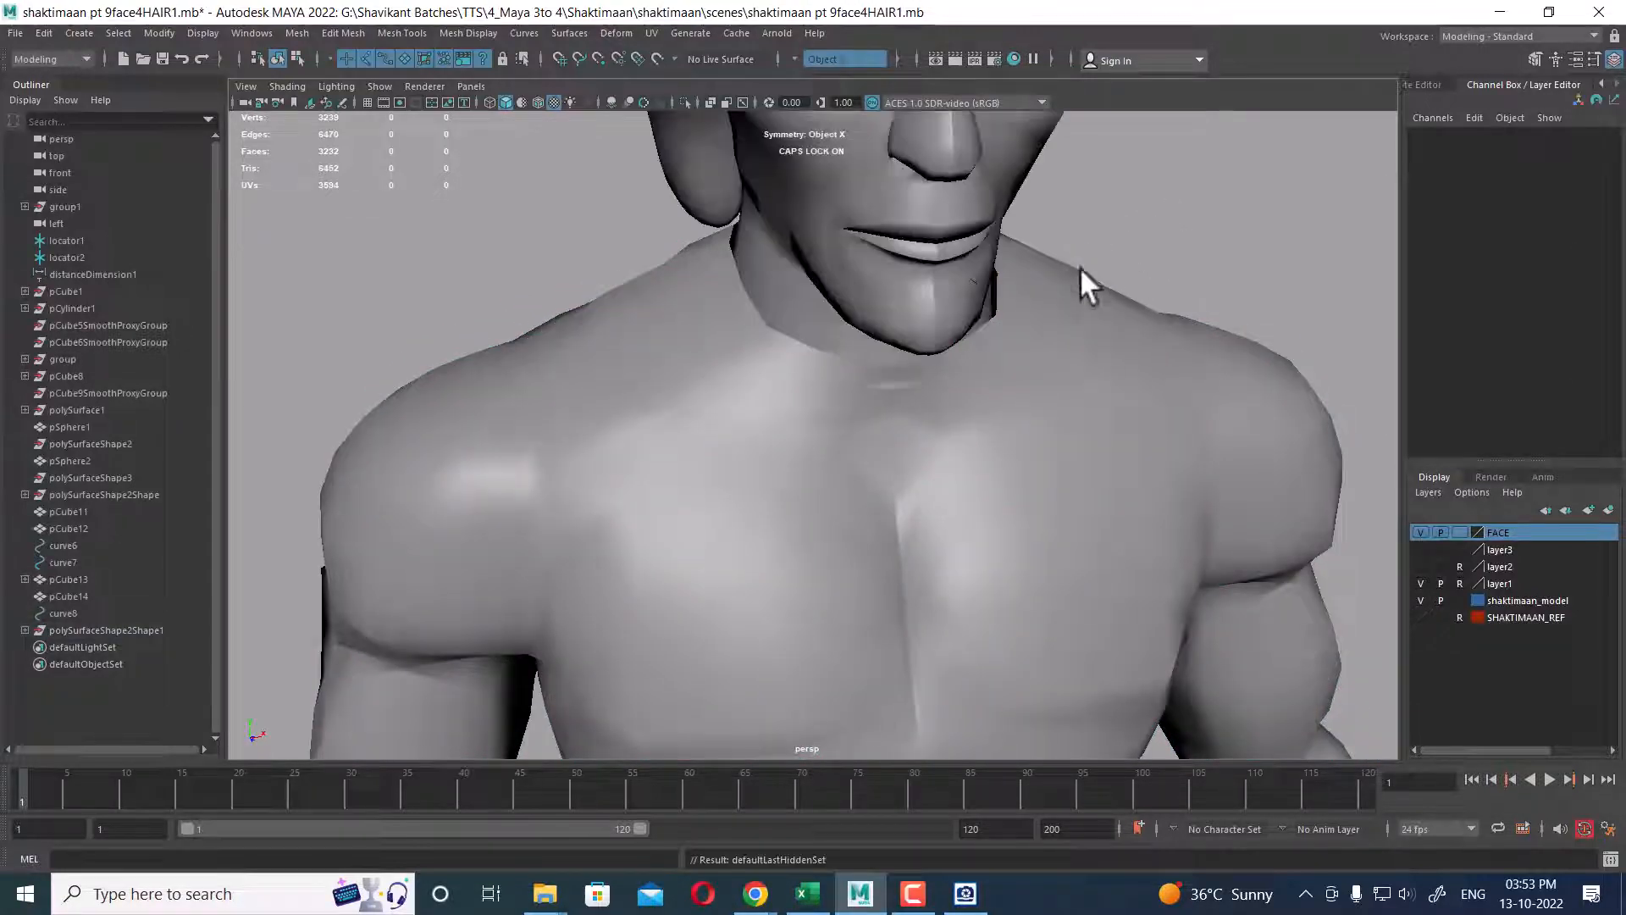
- Select the head and body meshes together and combine them into one mesh
{"action": "left_click", "coordinate": [800, 293]}
{"action": "left_click_drag", "start_coordinate": [799, 293], "coordinate": [789, 319], "text": "alt"}
{"action": "right_click_drag", "start_coordinate": [789, 318], "coordinate": [802, 381], "text": "alt"}
{"action": "left_click_drag", "start_coordinate": [801, 381], "coordinate": [784, 369], "text": "alt"}
{"action": "left_click", "coordinate": [745, 332], "text": "shift"}
{"action": "right_click", "coordinate": [706, 287], "text": "shift"}
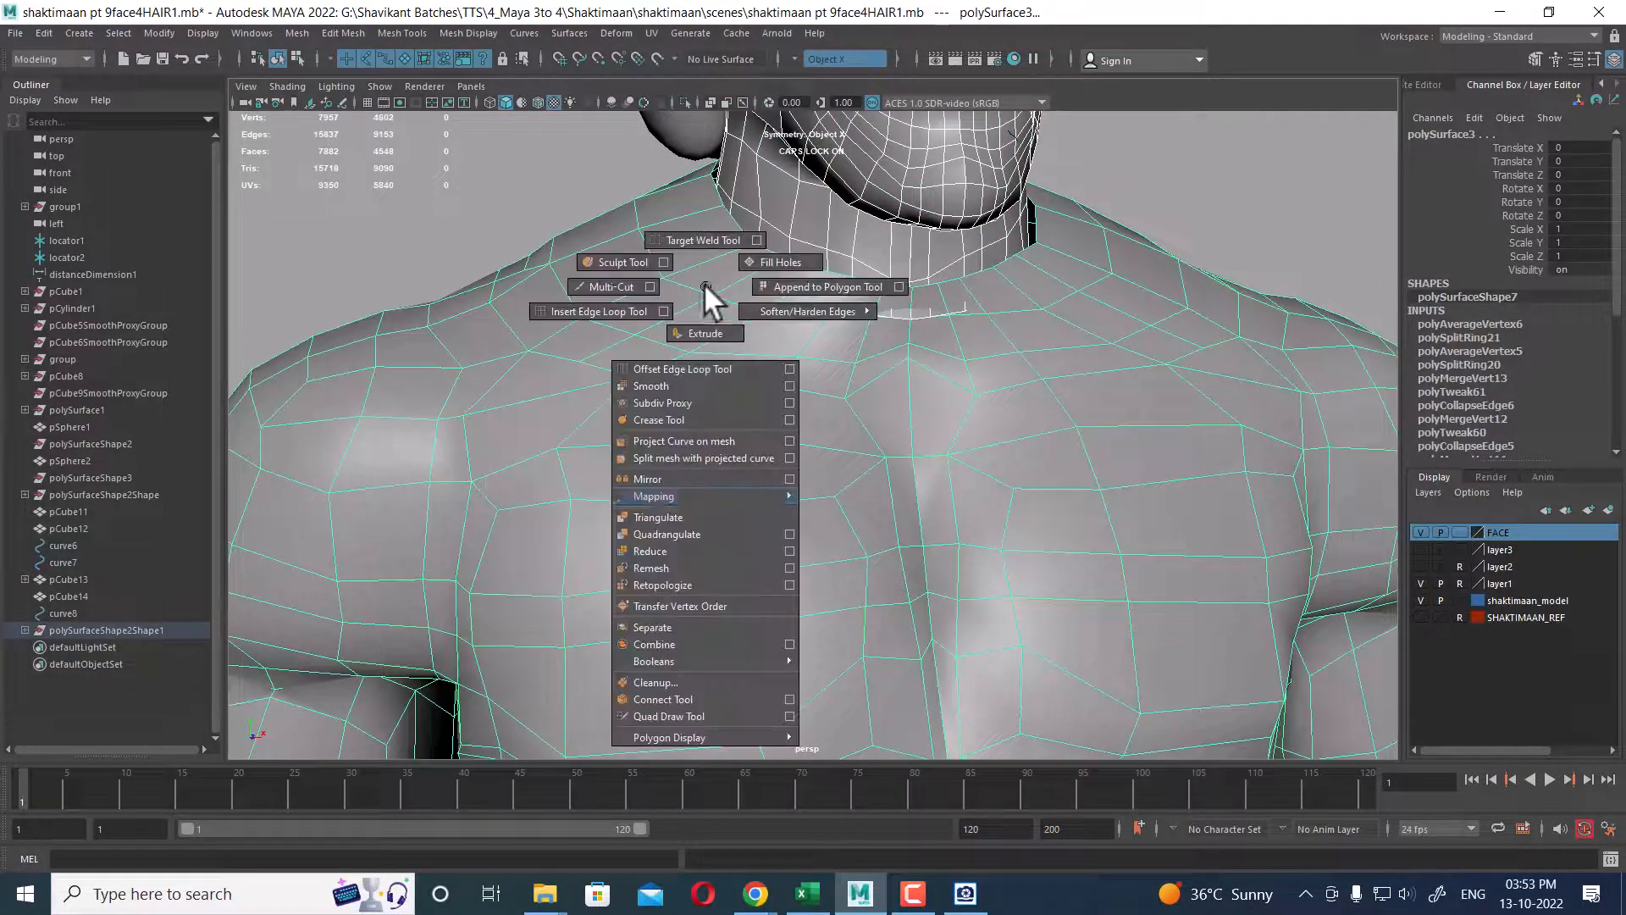
{"action": "left_click", "coordinate": [700, 643]}
- Select the neck border edges of the head and body and bridge them with 0 divisions
{"action": "right_click_drag", "start_coordinate": [778, 557], "coordinate": [1227, 210], "text": "alt"}
{"action": "right_click_drag", "start_coordinate": [1226, 210], "coordinate": [1224, 107]}
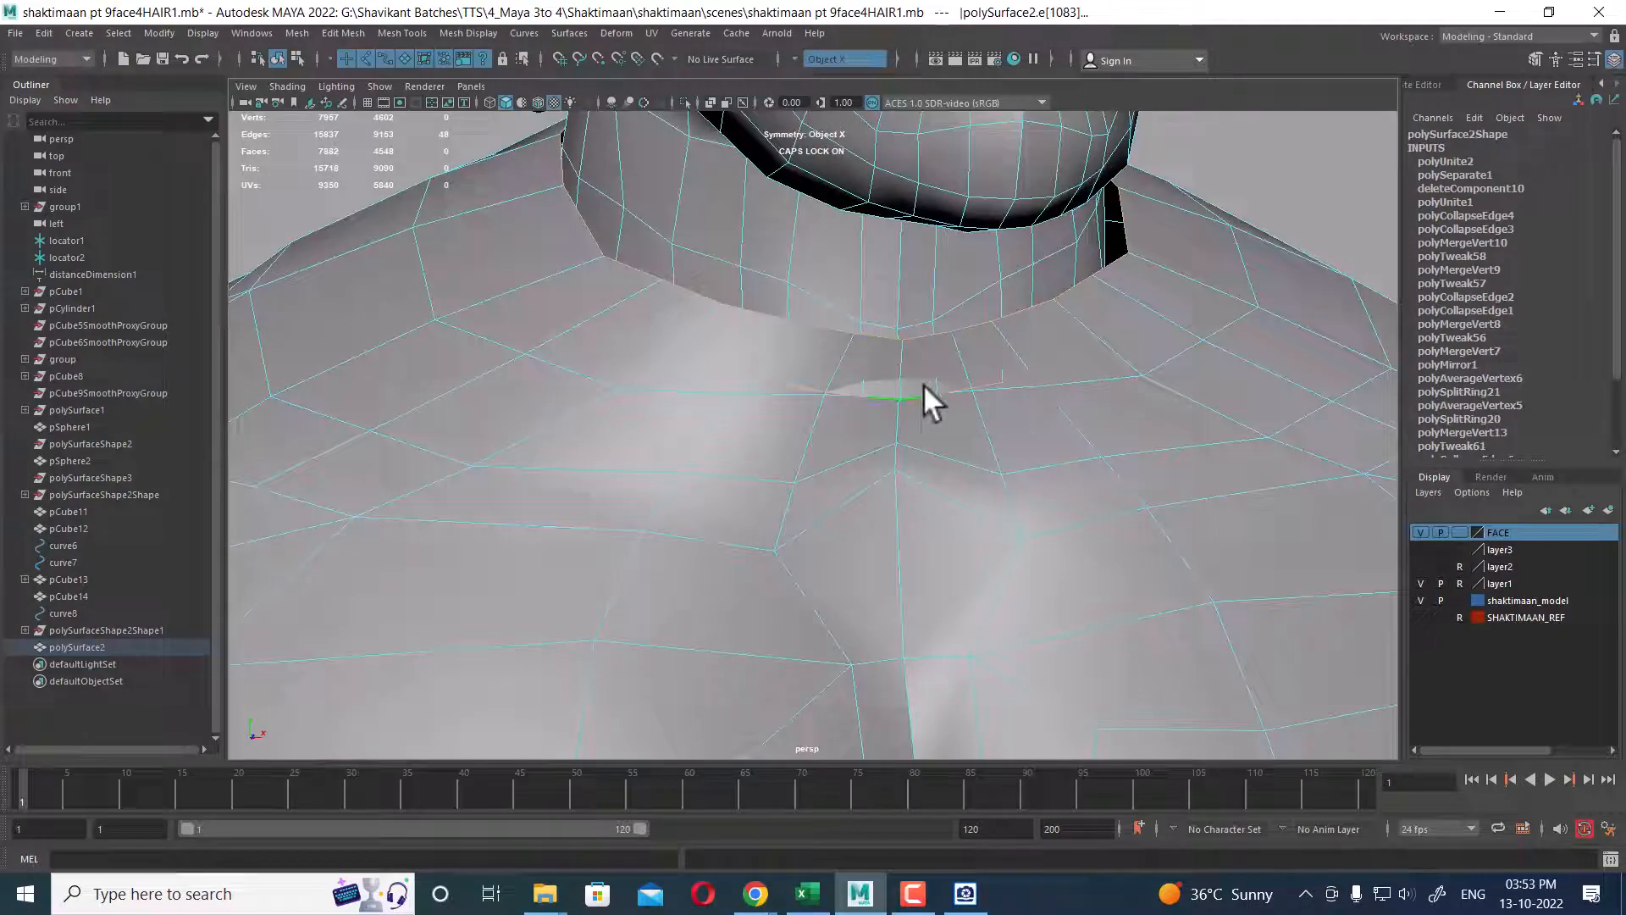
{"action": "right_click", "coordinate": [1183, 218], "text": "shift"}
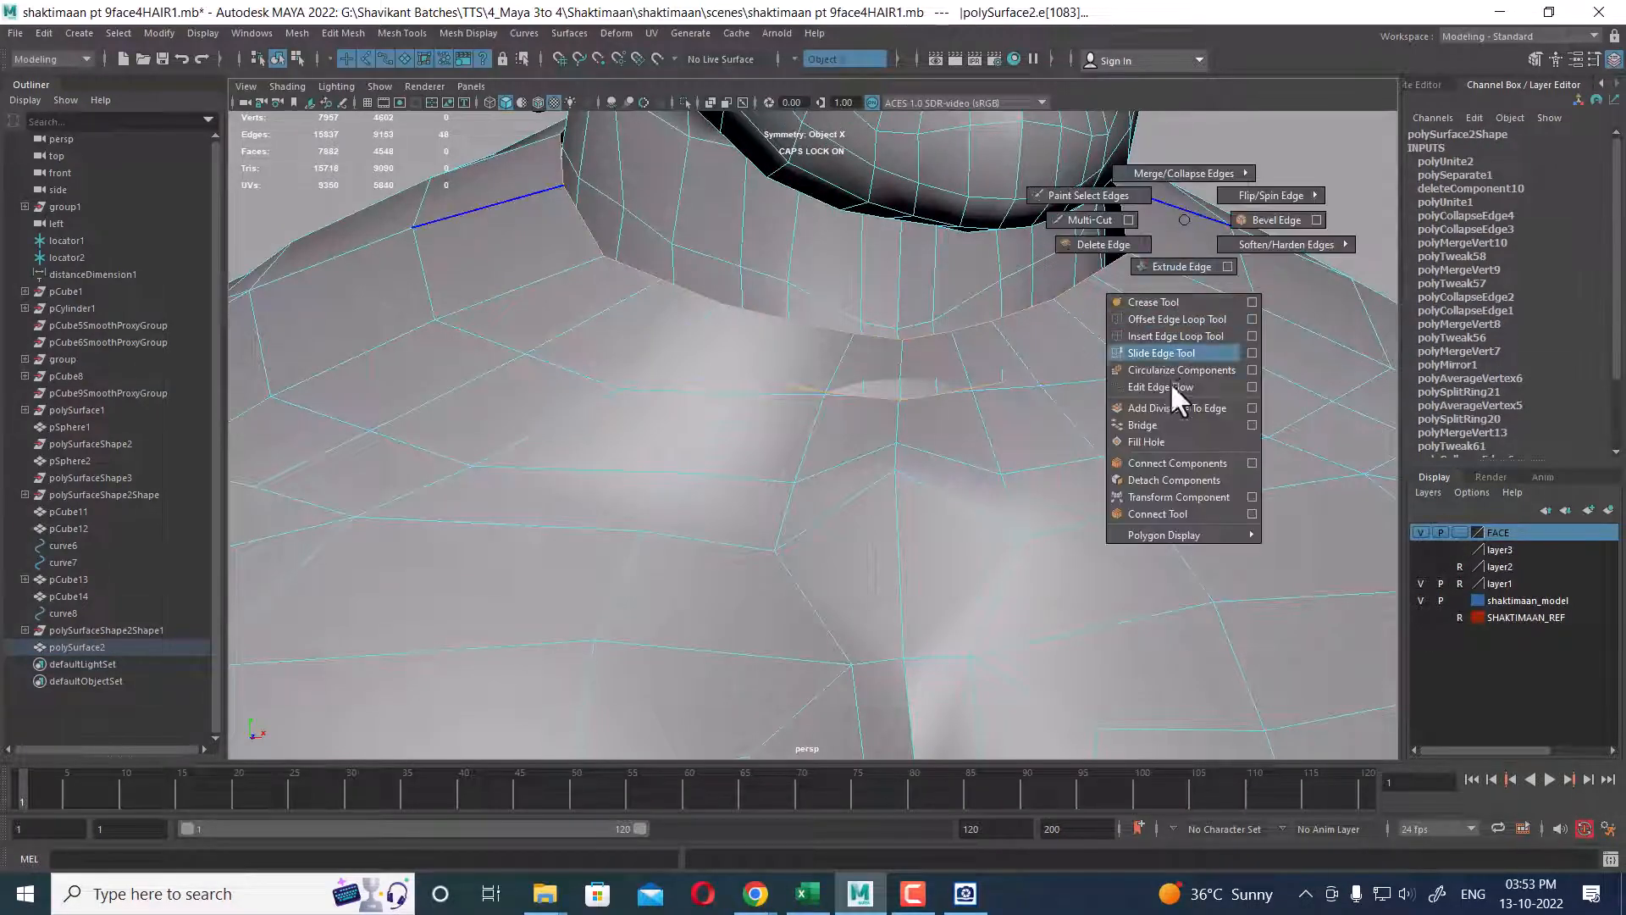
{"action": "left_click", "coordinate": [1171, 420]}
{"action": "left_click_drag", "start_coordinate": [1016, 423], "coordinate": [896, 454], "text": "alt"}
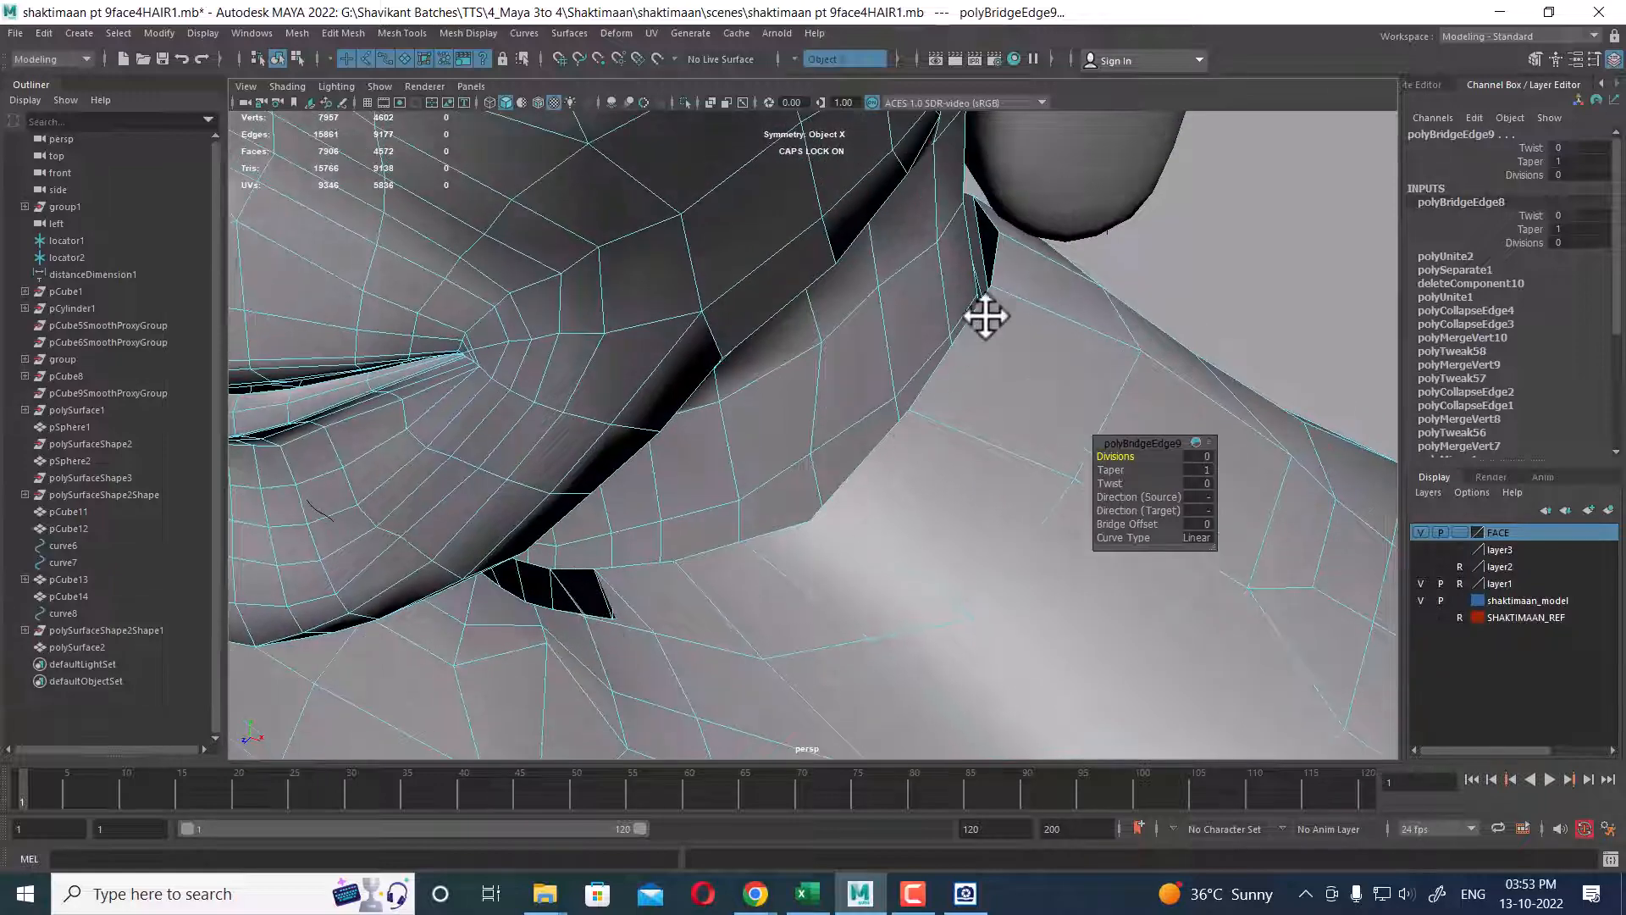
- Collapse the ring of bridge edges around the neck so the head and body borders meet
{"action": "left_click", "coordinate": [991, 244]}
{"action": "left_click_drag", "start_coordinate": [981, 237], "coordinate": [977, 327], "text": "alt"}
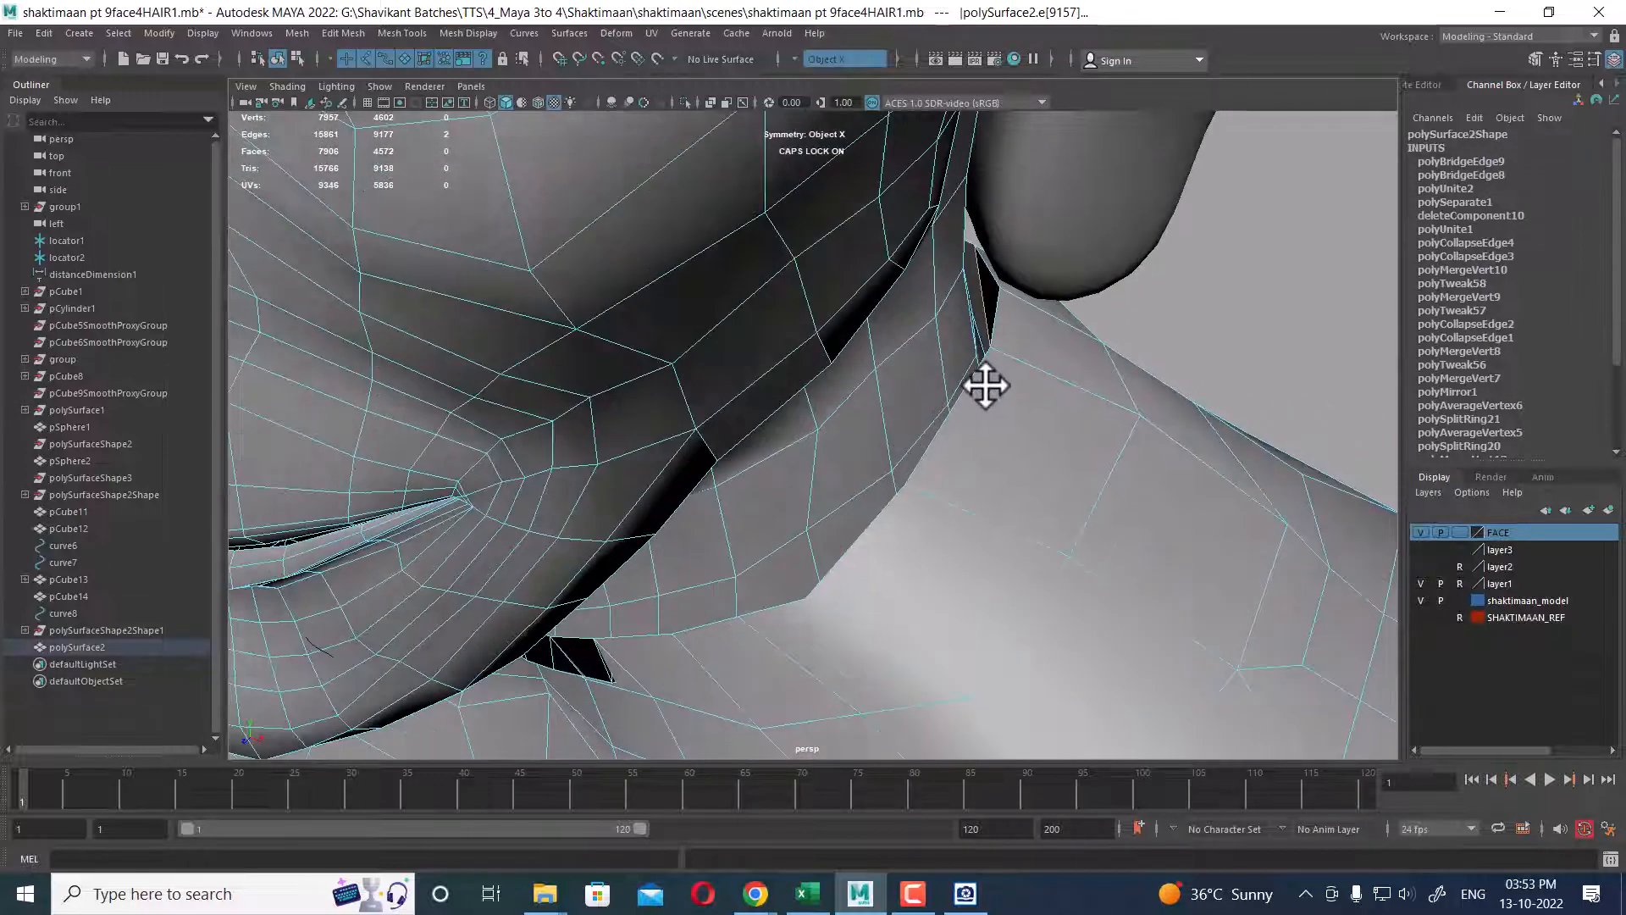
{"action": "left_click_drag", "start_coordinate": [986, 386], "coordinate": [1191, 308], "text": "alt"}
{"action": "right_click_drag", "start_coordinate": [1260, 272], "coordinate": [1074, 283], "text": "shift"}
{"action": "scroll", "coordinate": [1041, 303], "scroll_direction": "down", "scroll_amount": 6}
{"action": "left_click_drag", "start_coordinate": [984, 399], "coordinate": [945, 428], "text": "alt"}
- Collapse one more ring of edges around the lower neck to remove a surplus edge loop
{"action": "left_click", "coordinate": [988, 381]}
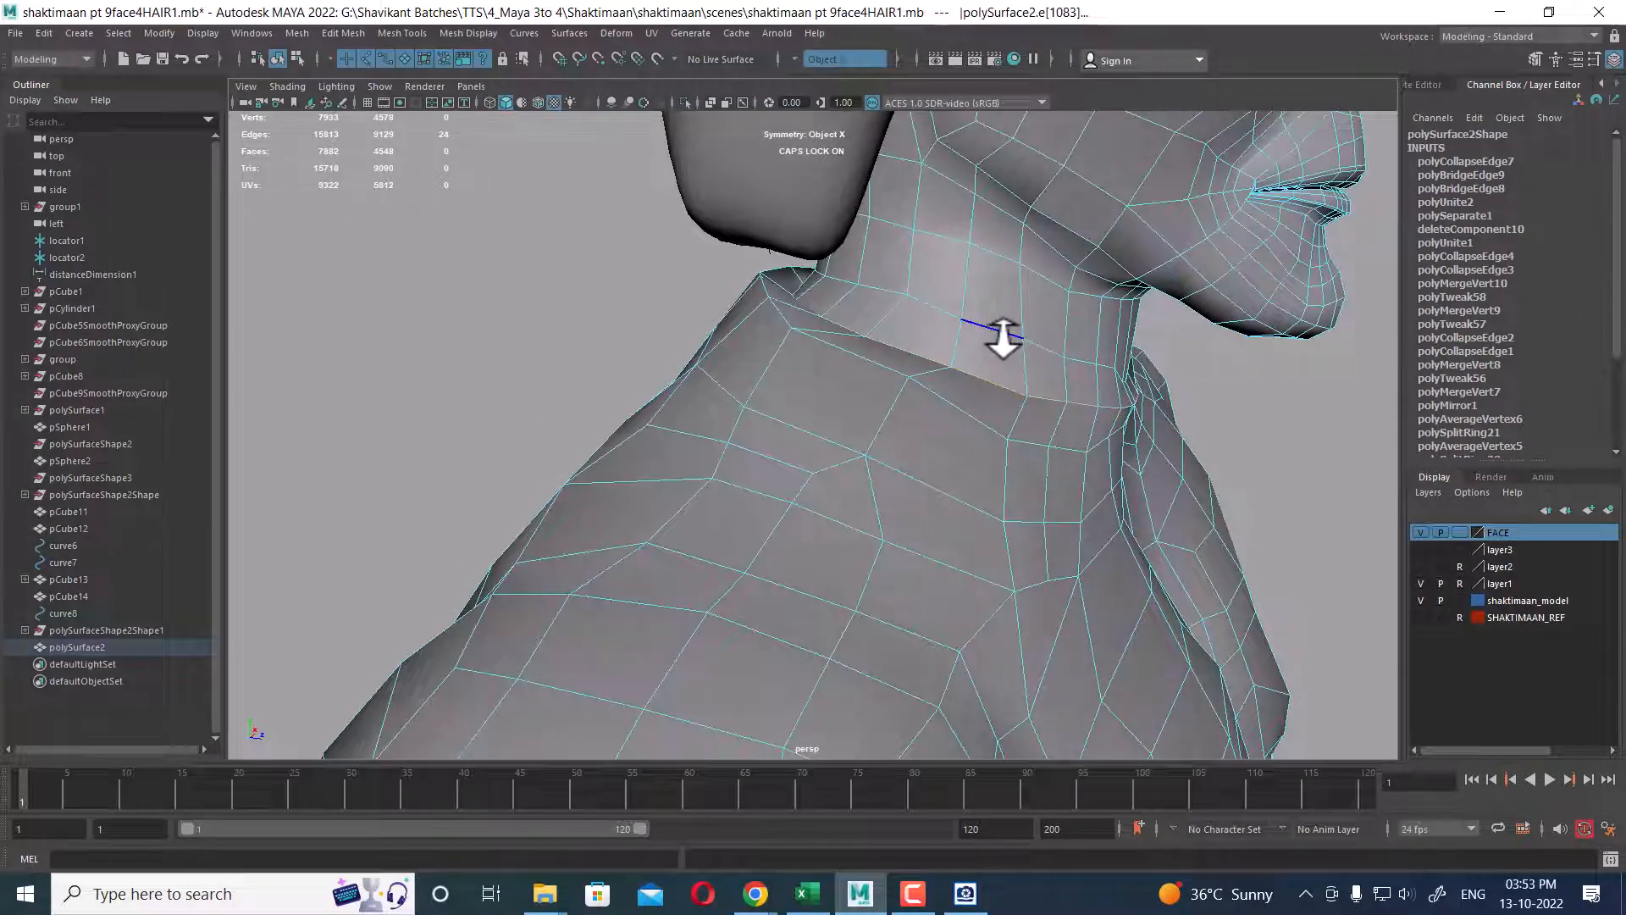
{"action": "key", "text": "space"}
{"action": "left_click", "coordinate": [1054, 359]}
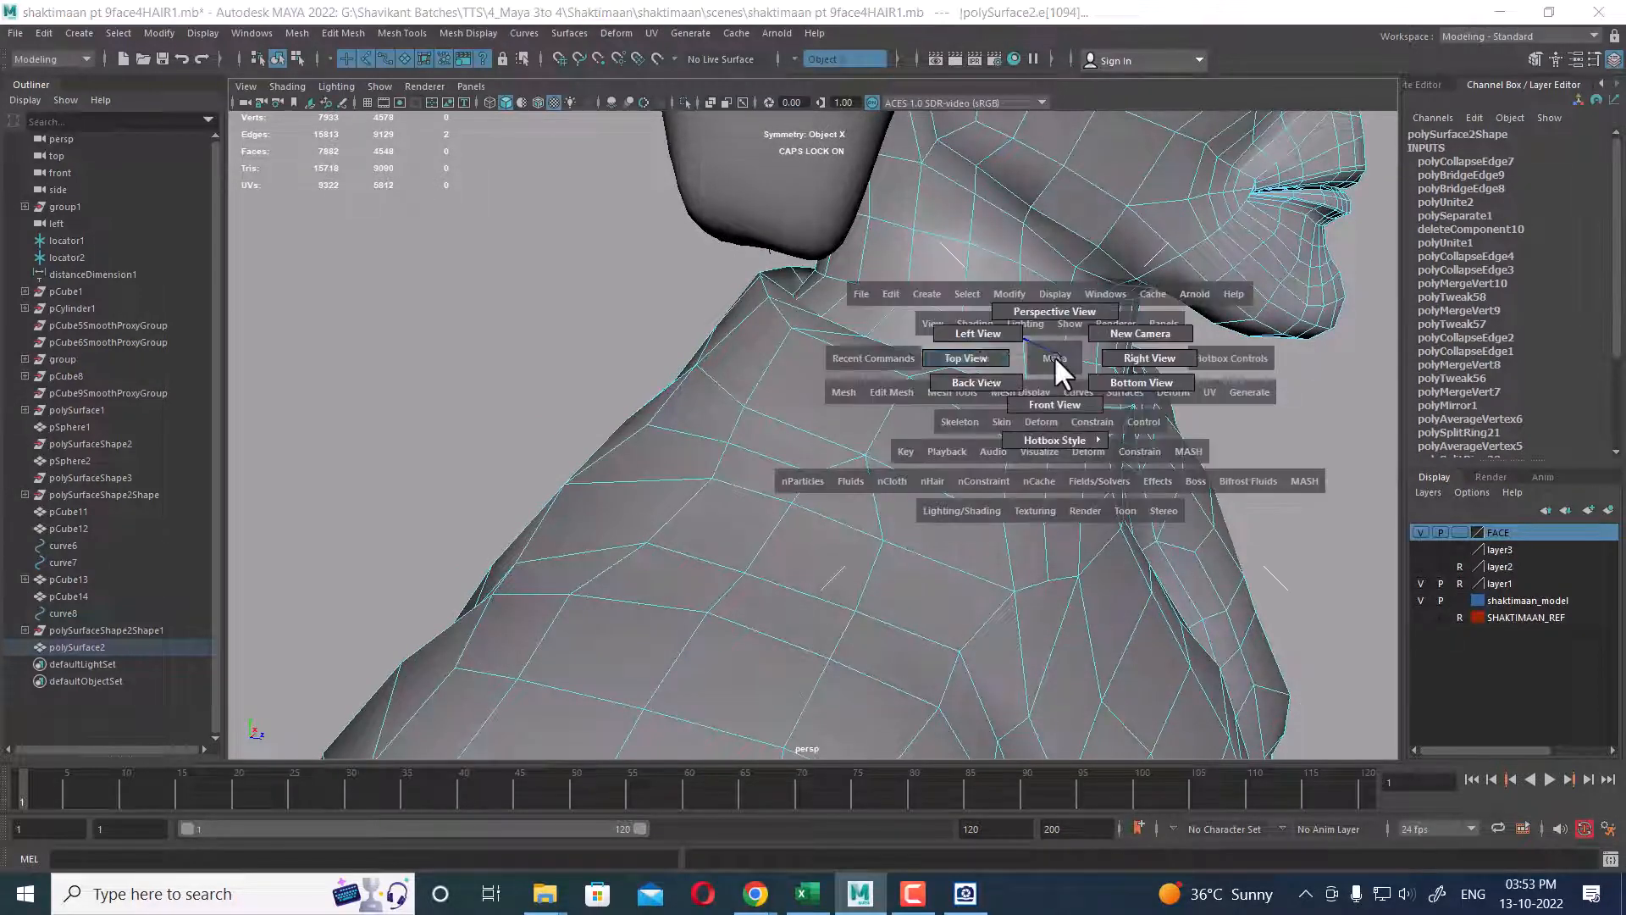
{"action": "left_click", "coordinate": [963, 327]}
{"action": "left_click_drag", "start_coordinate": [897, 544], "coordinate": [1054, 228], "text": "alt"}
{"action": "right_click_drag", "start_coordinate": [1132, 373], "coordinate": [1056, 374], "text": "shift"}
- Collapse the next ring of vertical neck edges to even out the transition into the shoulders
{"action": "left_click", "coordinate": [945, 349]}
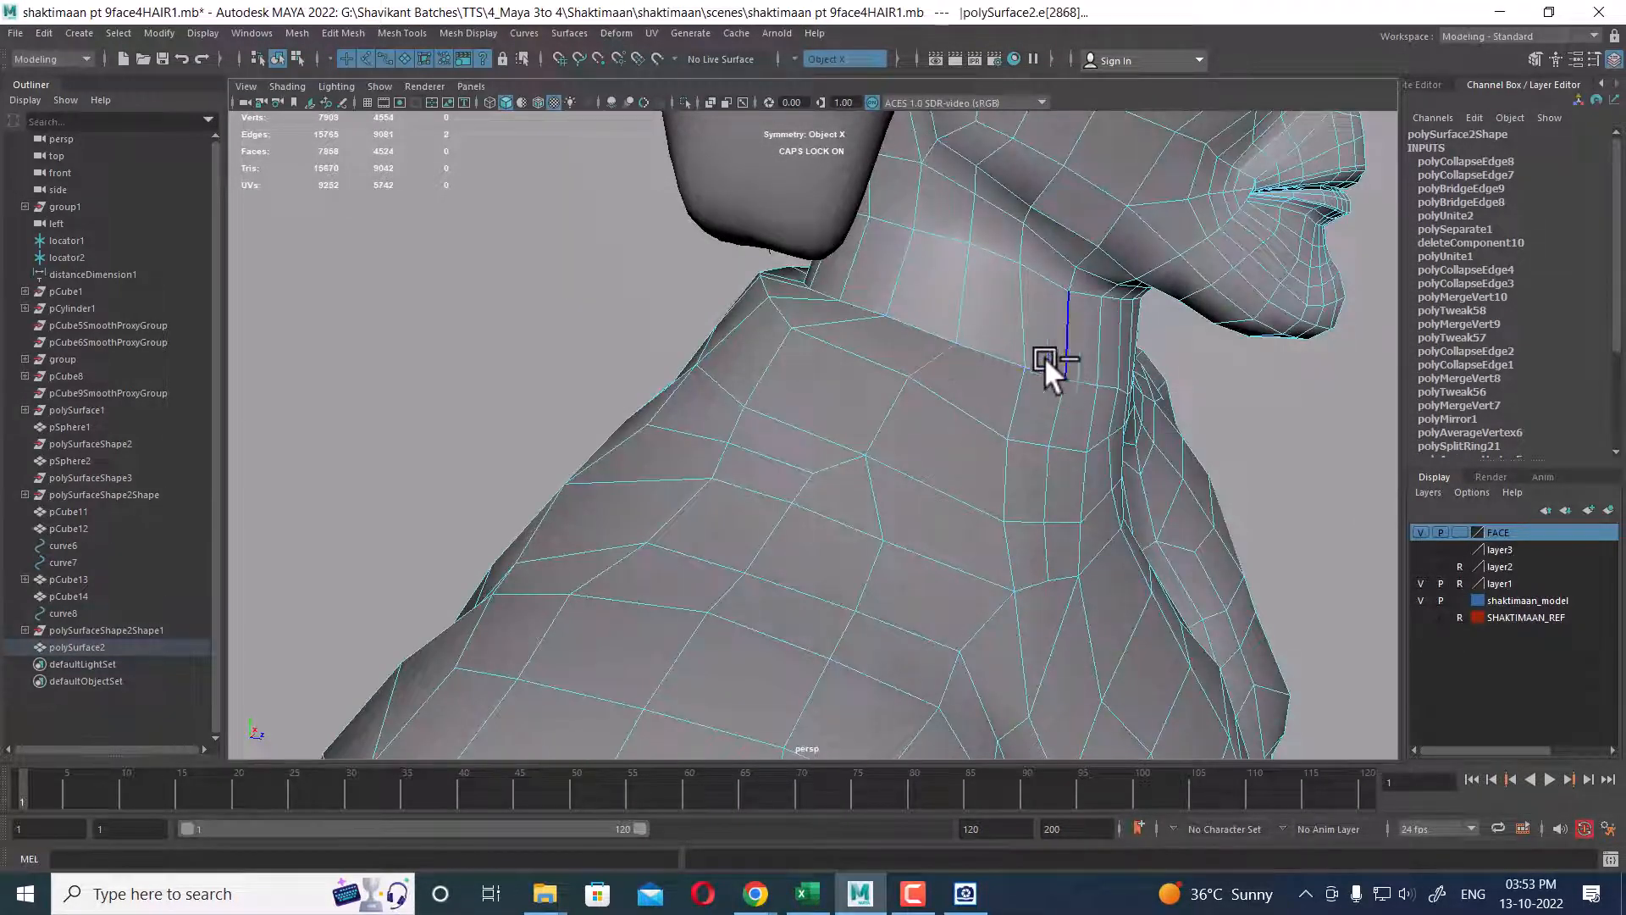
{"action": "left_click_drag", "start_coordinate": [1044, 357], "coordinate": [1108, 352], "text": "alt"}
{"action": "right_click_drag", "start_coordinate": [1108, 353], "coordinate": [1011, 372], "text": "shift"}
{"action": "left_click_drag", "start_coordinate": [908, 246], "coordinate": [803, 461], "text": "alt"}
{"action": "middle_click_drag", "start_coordinate": [879, 432], "coordinate": [945, 462], "text": "alt"}
{"action": "left_click_drag", "start_coordinate": [945, 461], "coordinate": [889, 381], "text": "alt"}
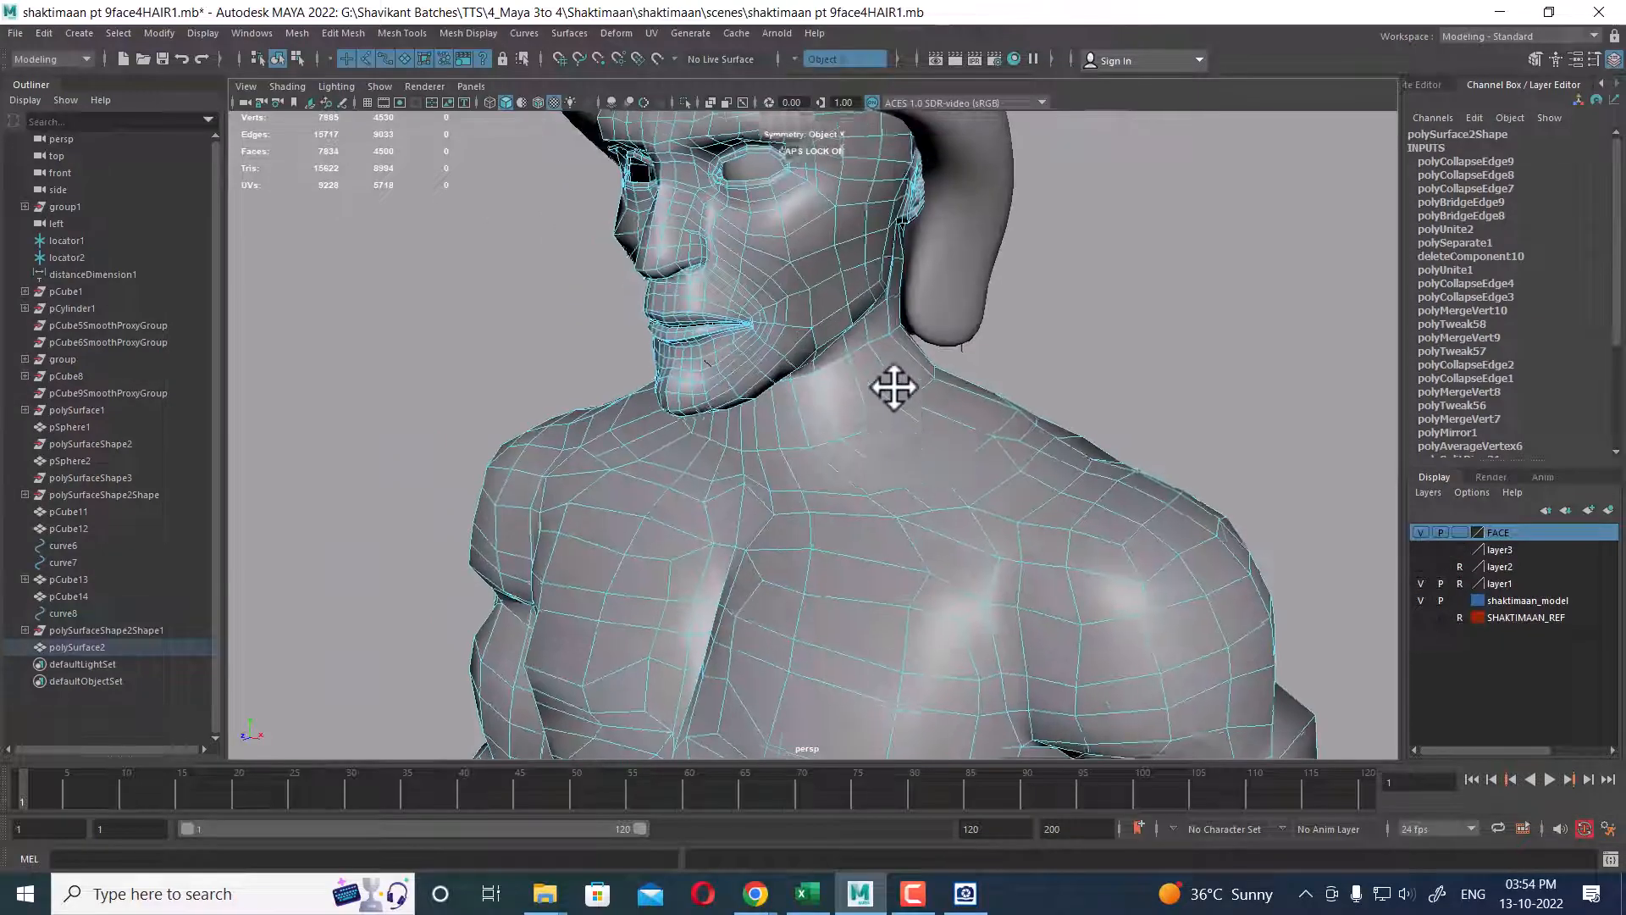
- Insert a new edge loop around the neck by splitting the ring of vertical neck edges
{"action": "scroll", "coordinate": [861, 378], "scroll_direction": "up", "scroll_amount": 3}
{"action": "left_click", "coordinate": [945, 322]}
{"action": "right_click_drag", "start_coordinate": [744, 403], "coordinate": [847, 427], "text": "shift"}
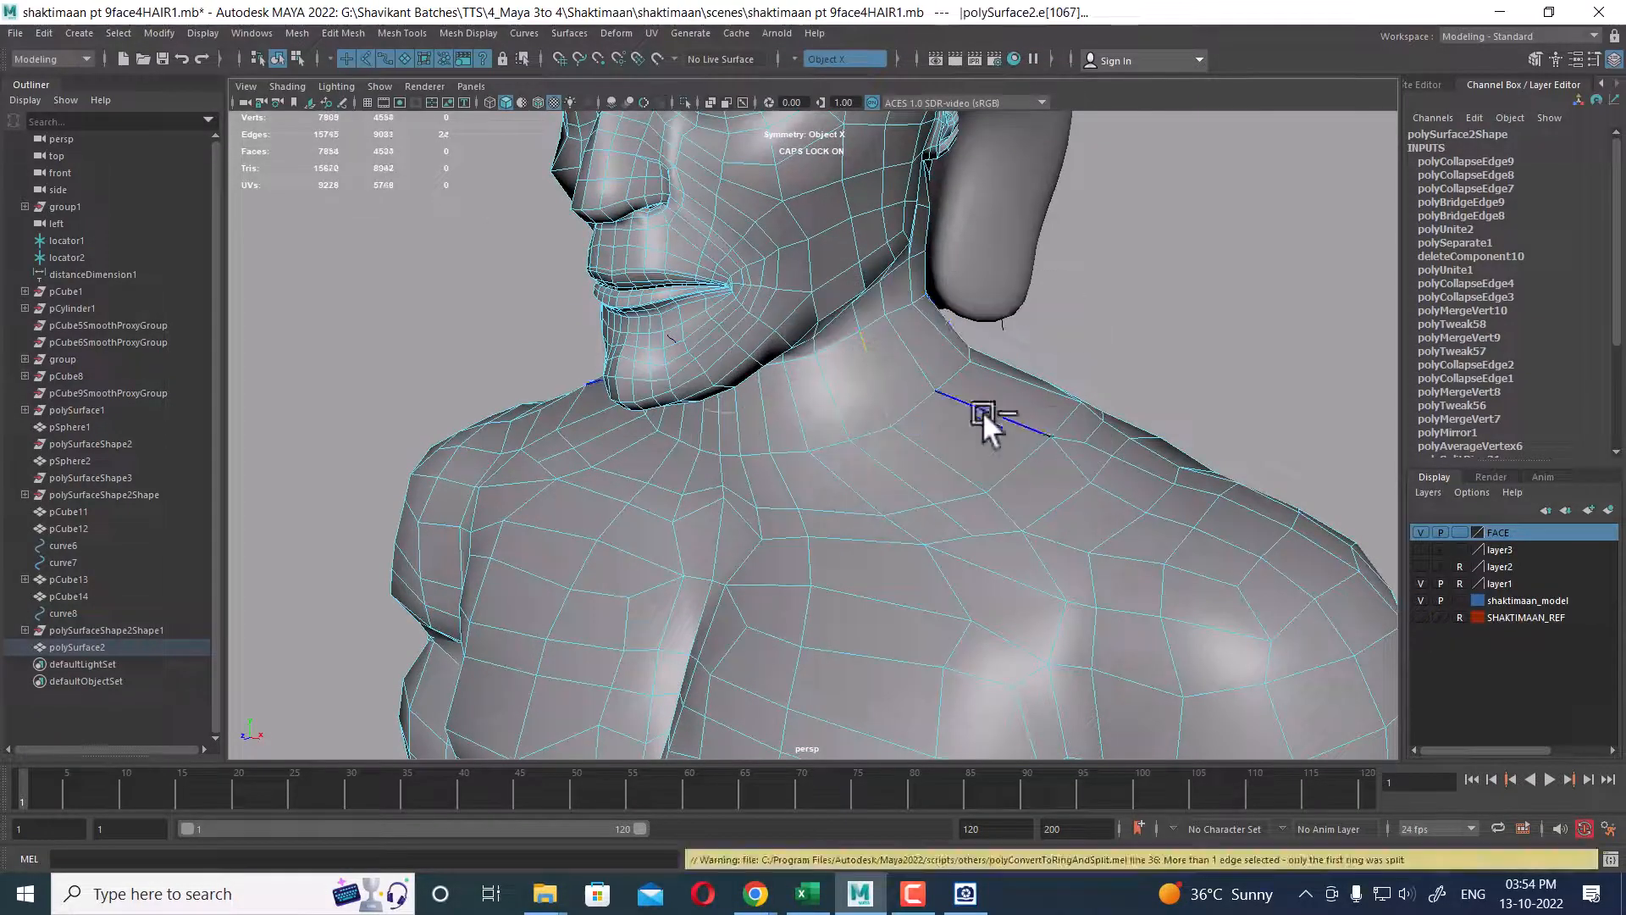
{"action": "left_click_drag", "start_coordinate": [982, 410], "coordinate": [1122, 432], "text": "alt"}
{"action": "scroll", "coordinate": [899, 440], "scroll_direction": "down", "scroll_amount": 3}
{"action": "scroll", "coordinate": [900, 441], "scroll_direction": "down", "scroll_amount": 2}
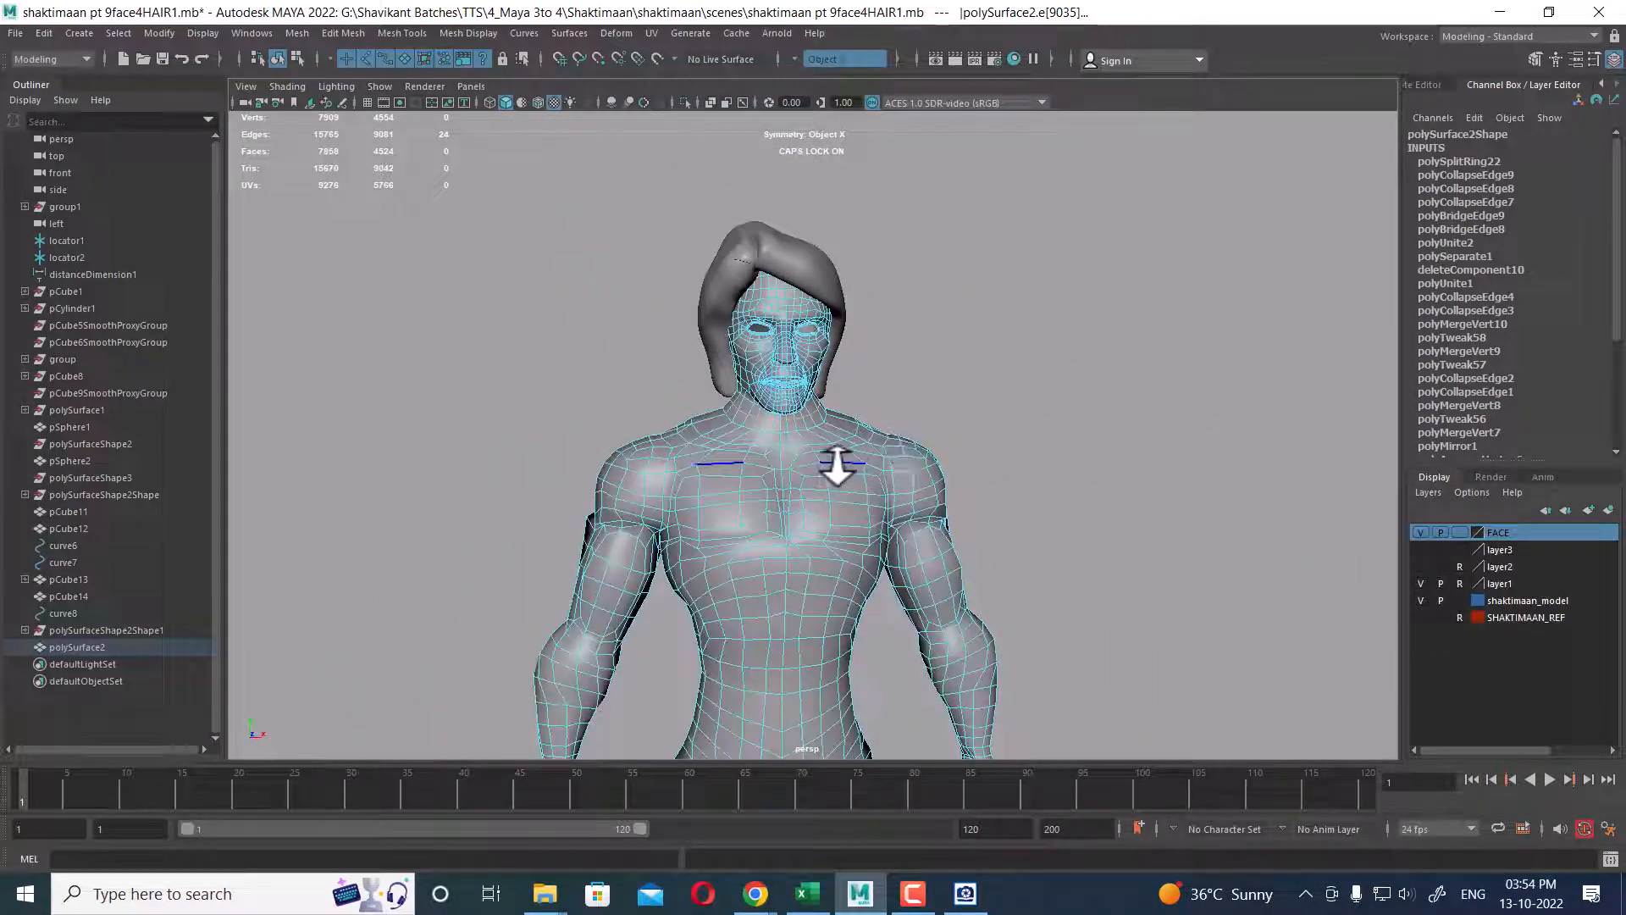
- Select the combined head and body mesh in object mode and soften its edges
{"action": "left_click", "coordinate": [1097, 327]}
{"action": "scroll", "coordinate": [926, 526], "scroll_direction": "down", "scroll_amount": 2}
{"action": "scroll", "coordinate": [973, 469], "scroll_direction": "up", "scroll_amount": 5}
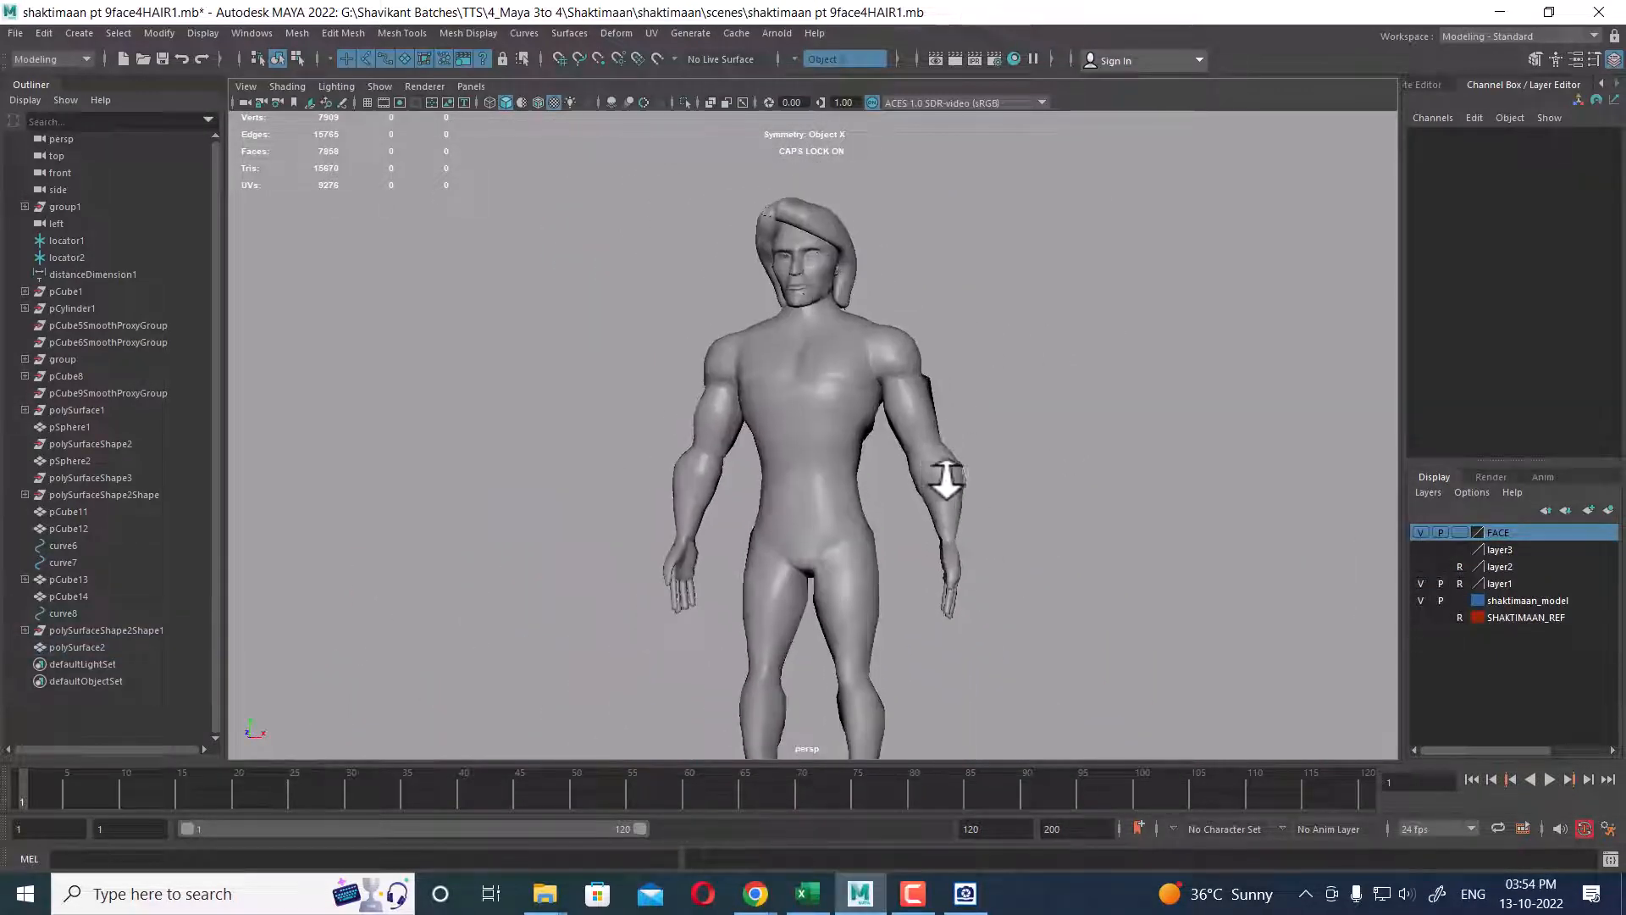
{"action": "left_click", "coordinate": [847, 408]}
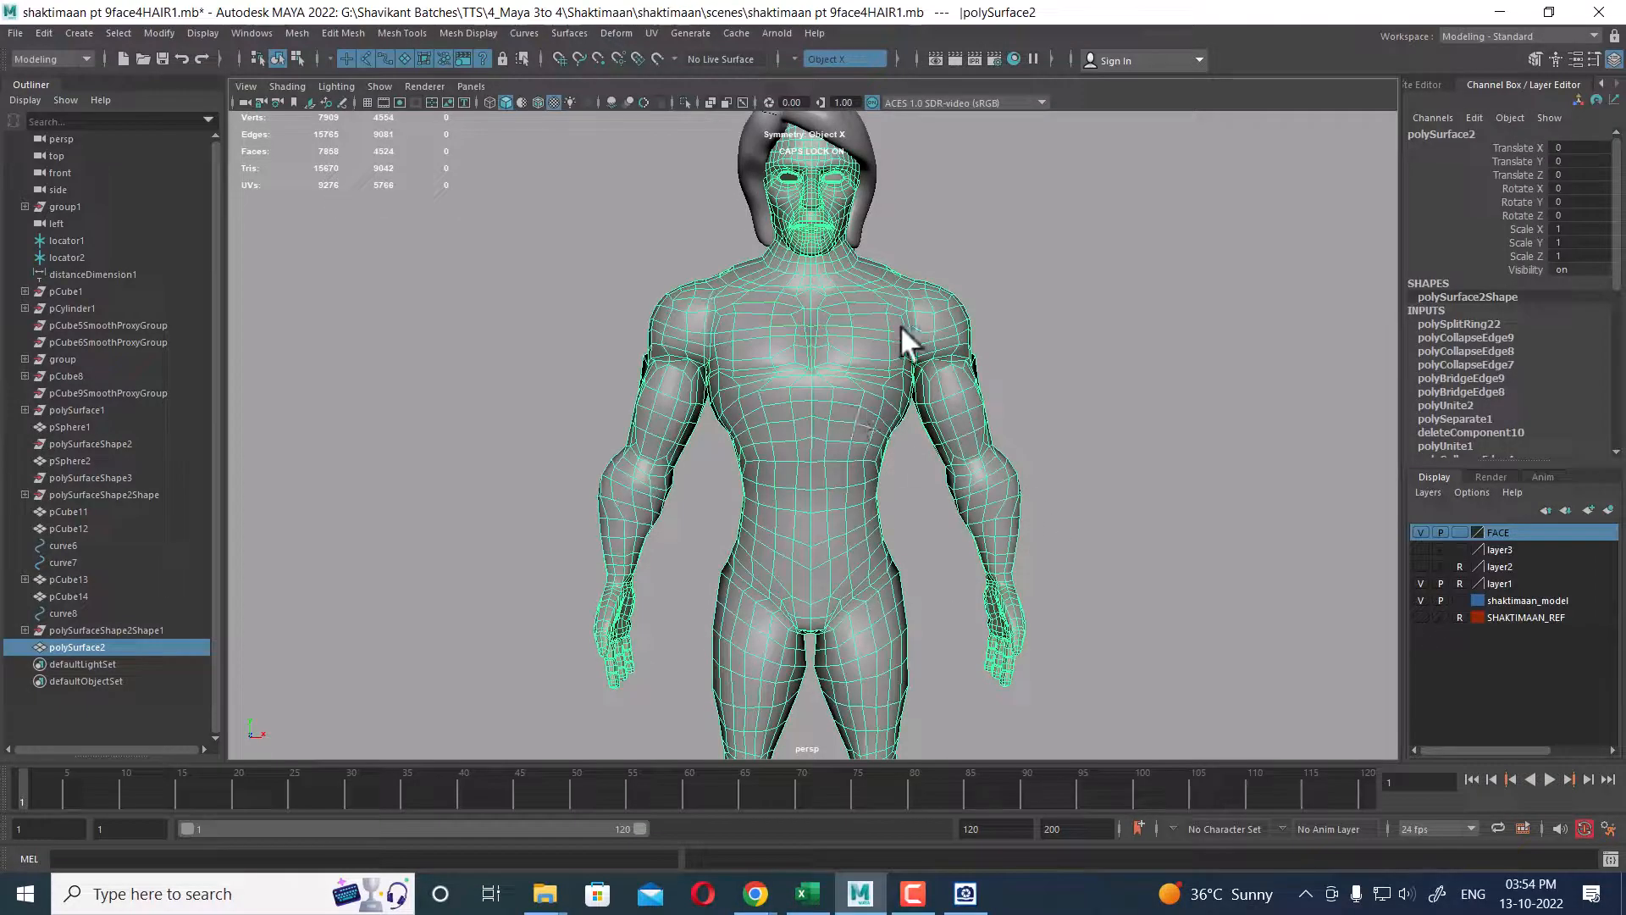
{"action": "right_click_drag", "start_coordinate": [901, 325], "coordinate": [1092, 352], "text": "shift"}
{"action": "left_click", "coordinate": [1045, 308]}
{"action": "scroll", "coordinate": [1045, 308], "scroll_direction": "down", "scroll_amount": 2}
{"action": "left_click", "coordinate": [957, 364]}
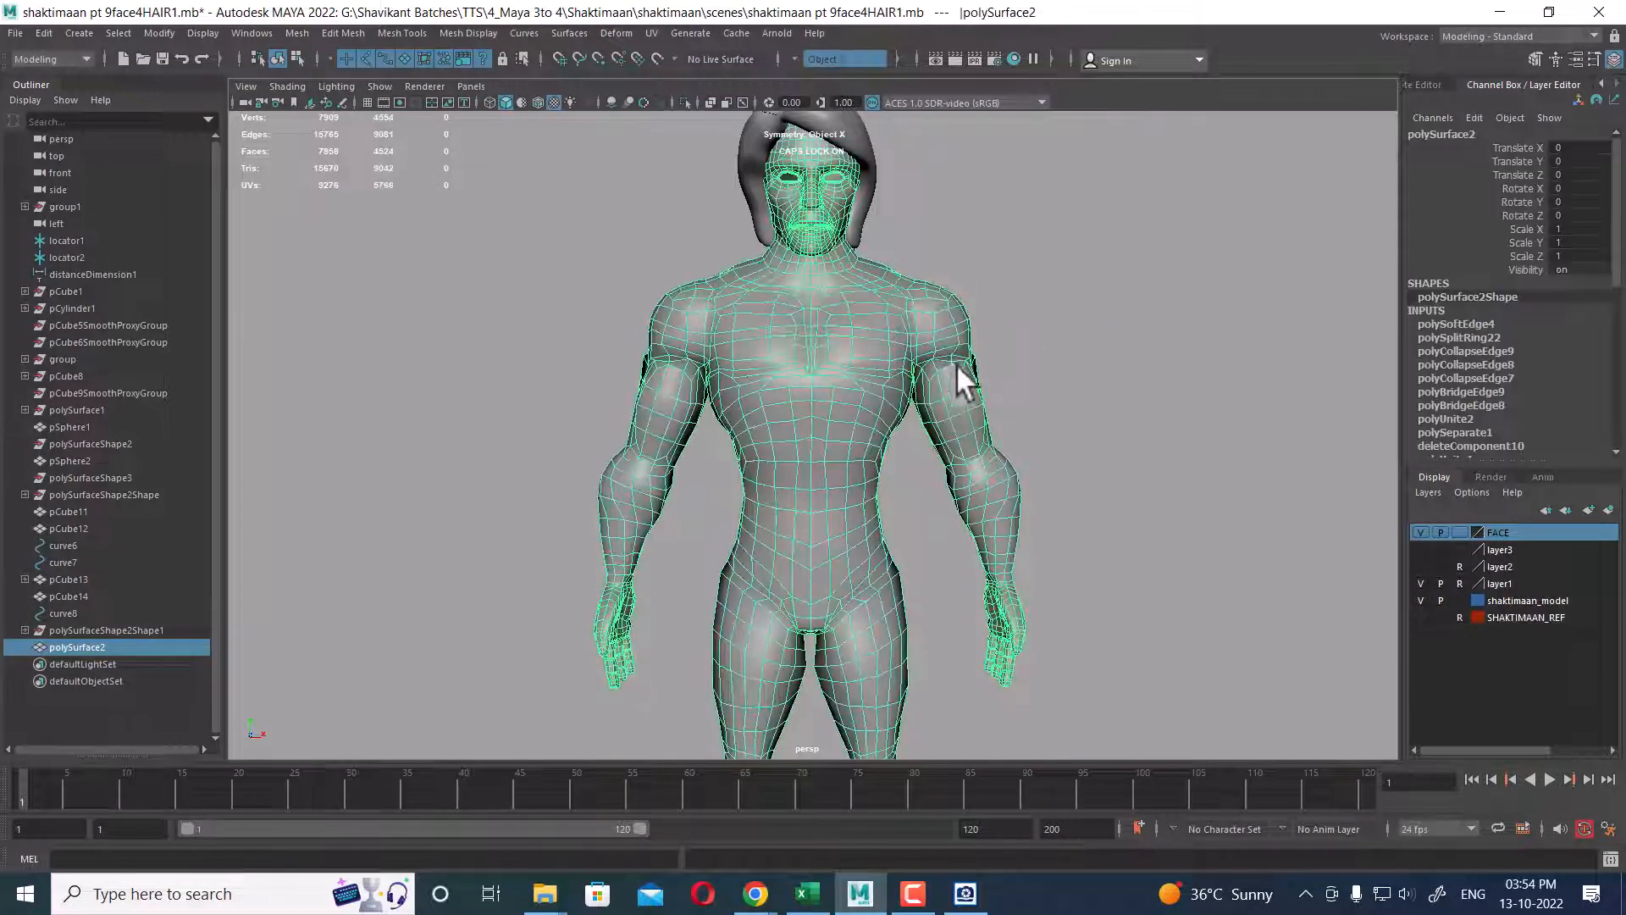
- Examine the joined head, neck and body from several distances and angles, including the face, eyes and hair
{"action": "scroll", "coordinate": [989, 415], "scroll_direction": "down", "scroll_amount": 1}
{"action": "left_click", "coordinate": [1093, 462]}
{"action": "scroll", "coordinate": [1009, 447], "scroll_direction": "down", "scroll_amount": 2}
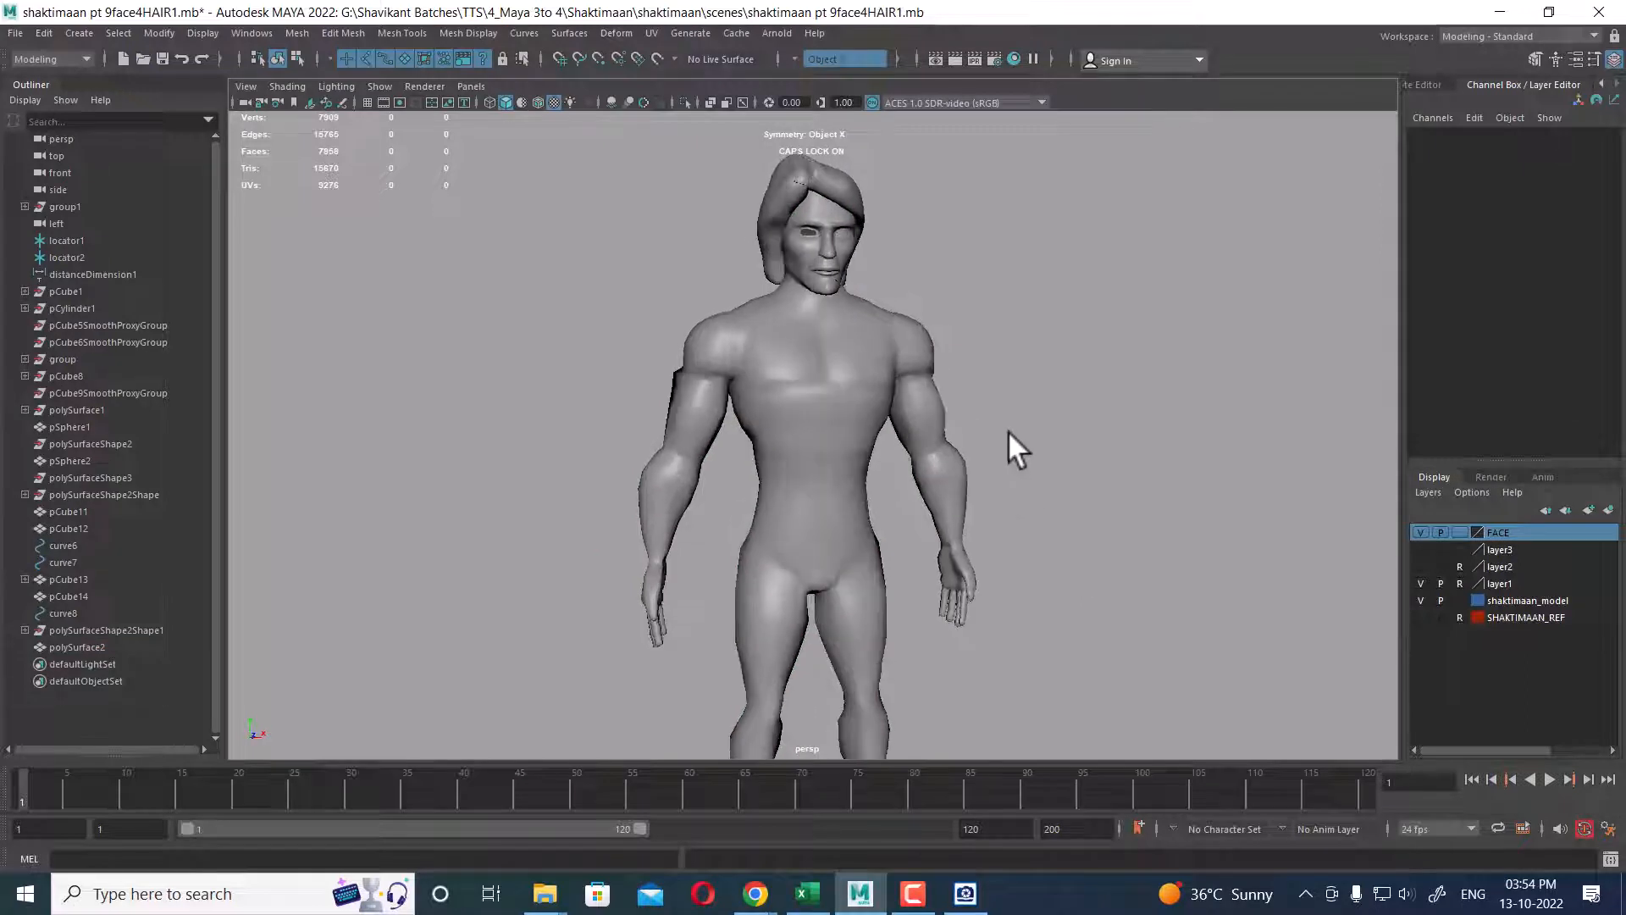
{"action": "left_click_drag", "start_coordinate": [907, 418], "coordinate": [940, 381], "text": "alt"}
{"action": "scroll", "coordinate": [908, 446], "scroll_direction": "up", "scroll_amount": 5}
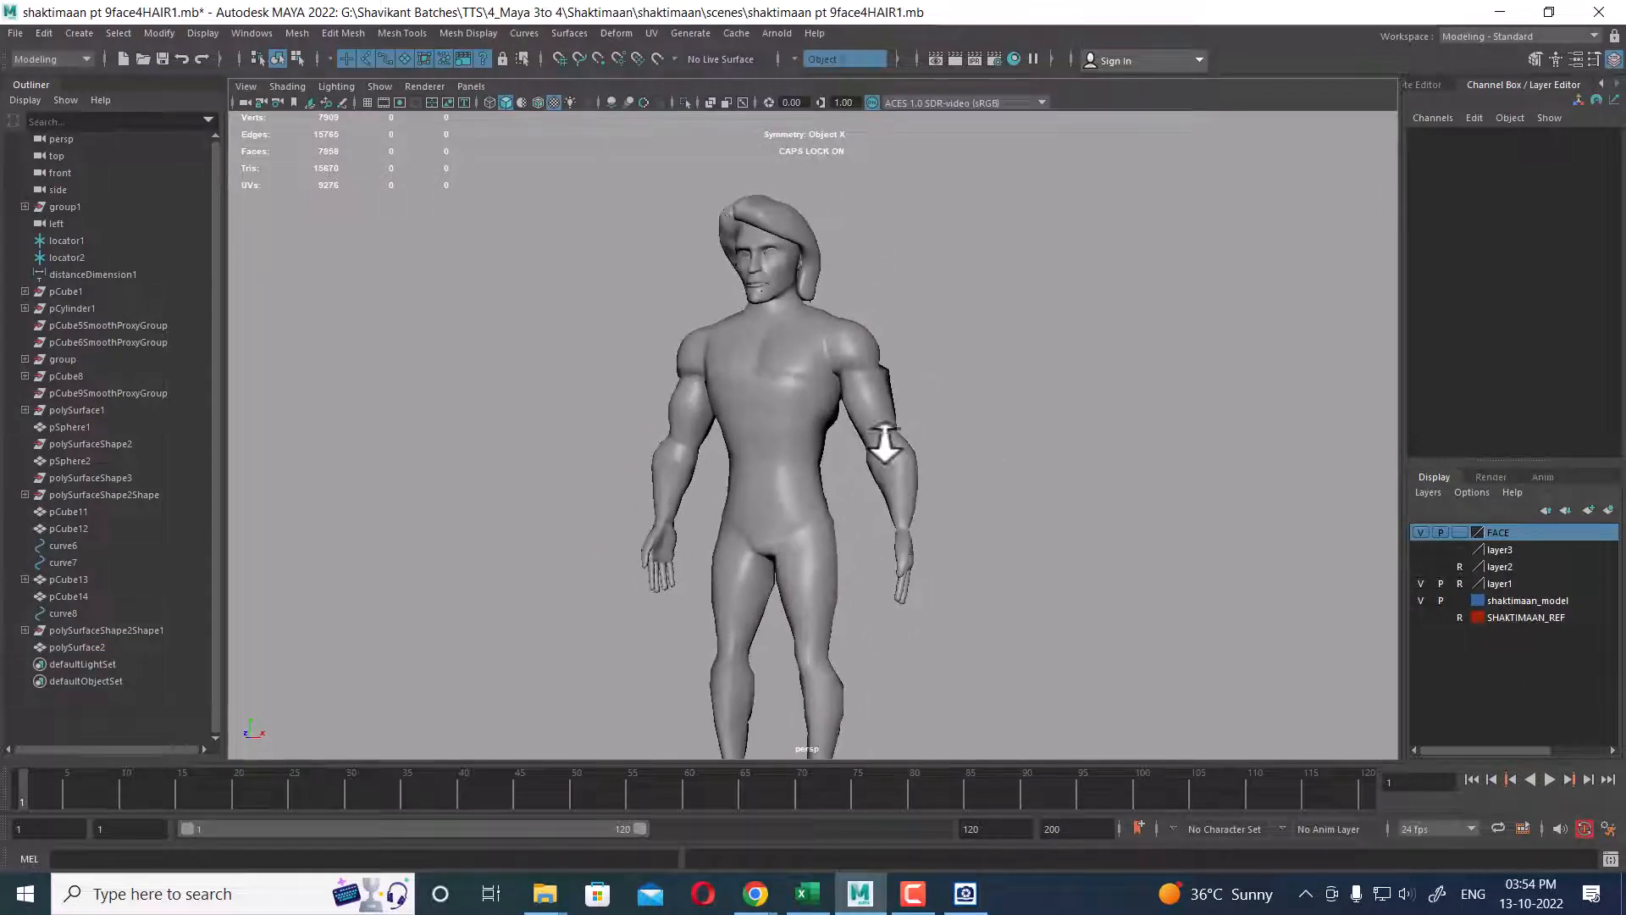
{"action": "scroll", "coordinate": [885, 394], "scroll_direction": "up", "scroll_amount": 1}
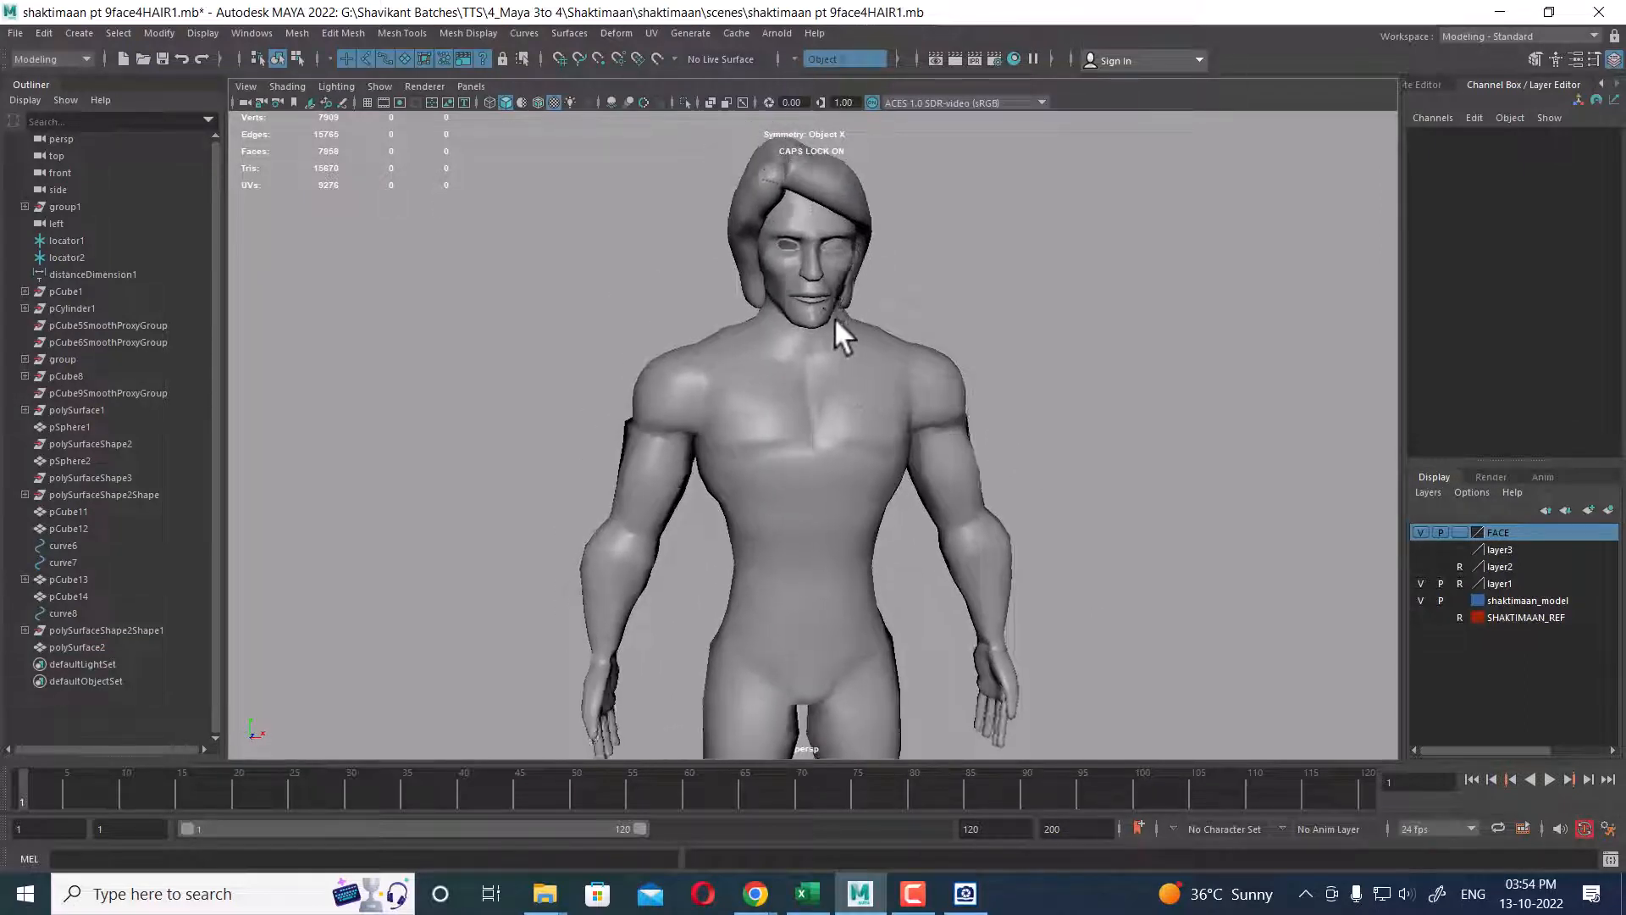
{"action": "scroll", "coordinate": [991, 435], "scroll_direction": "up", "scroll_amount": 4}
{"action": "left_click", "coordinate": [881, 278]}
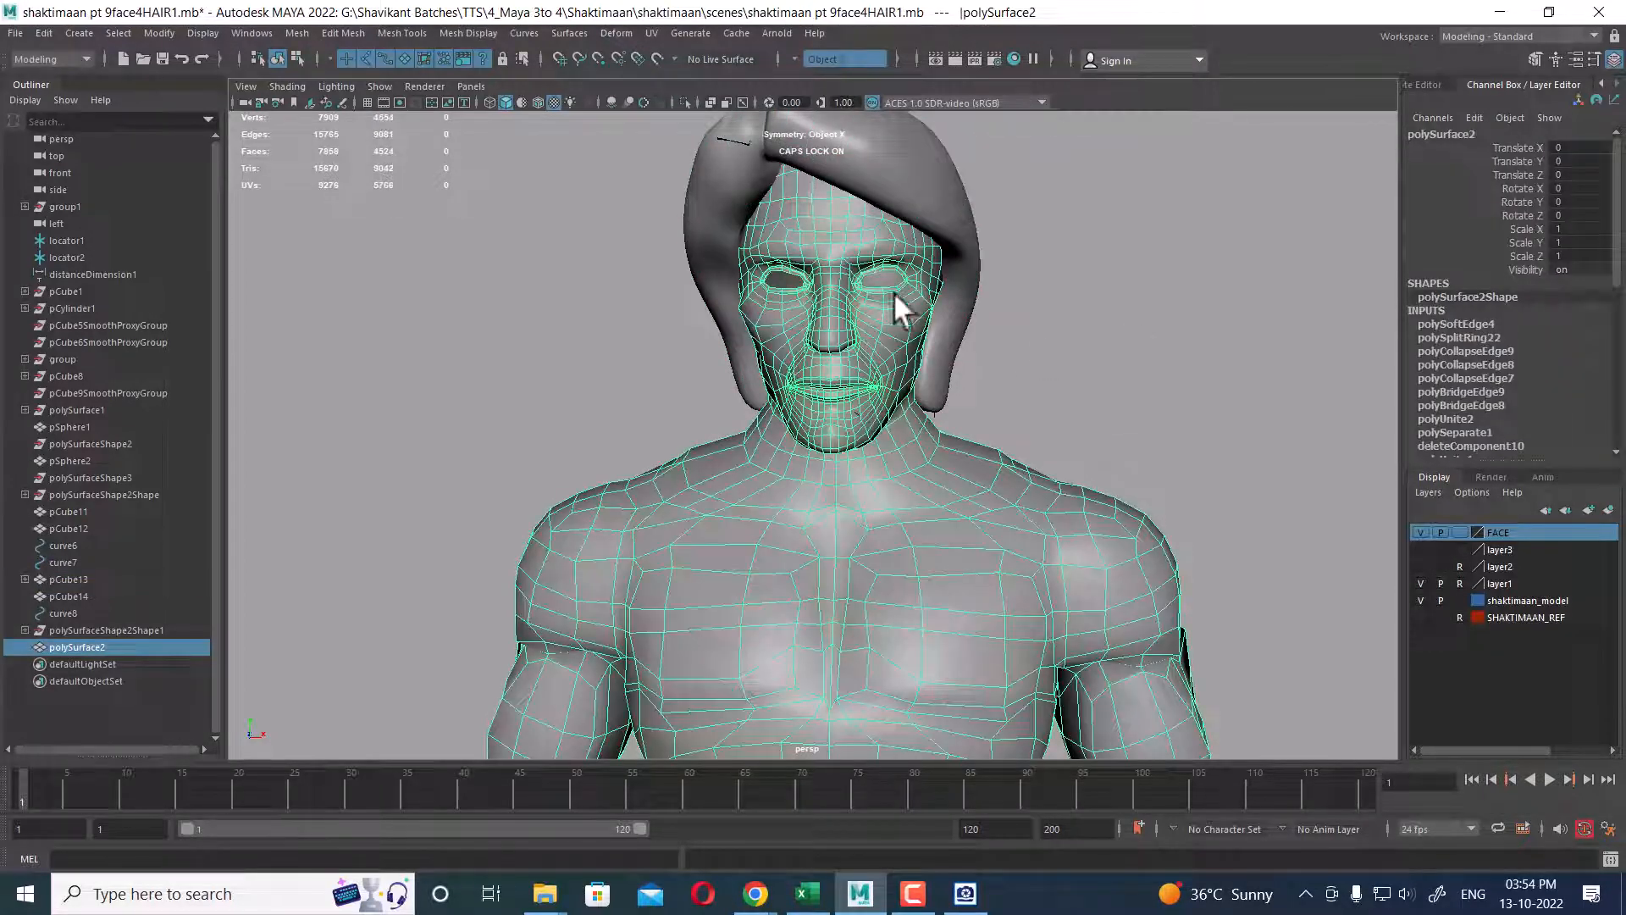
{"action": "scroll", "coordinate": [969, 406], "scroll_direction": "down", "scroll_amount": 2}
{"action": "left_click", "coordinate": [861, 321]}
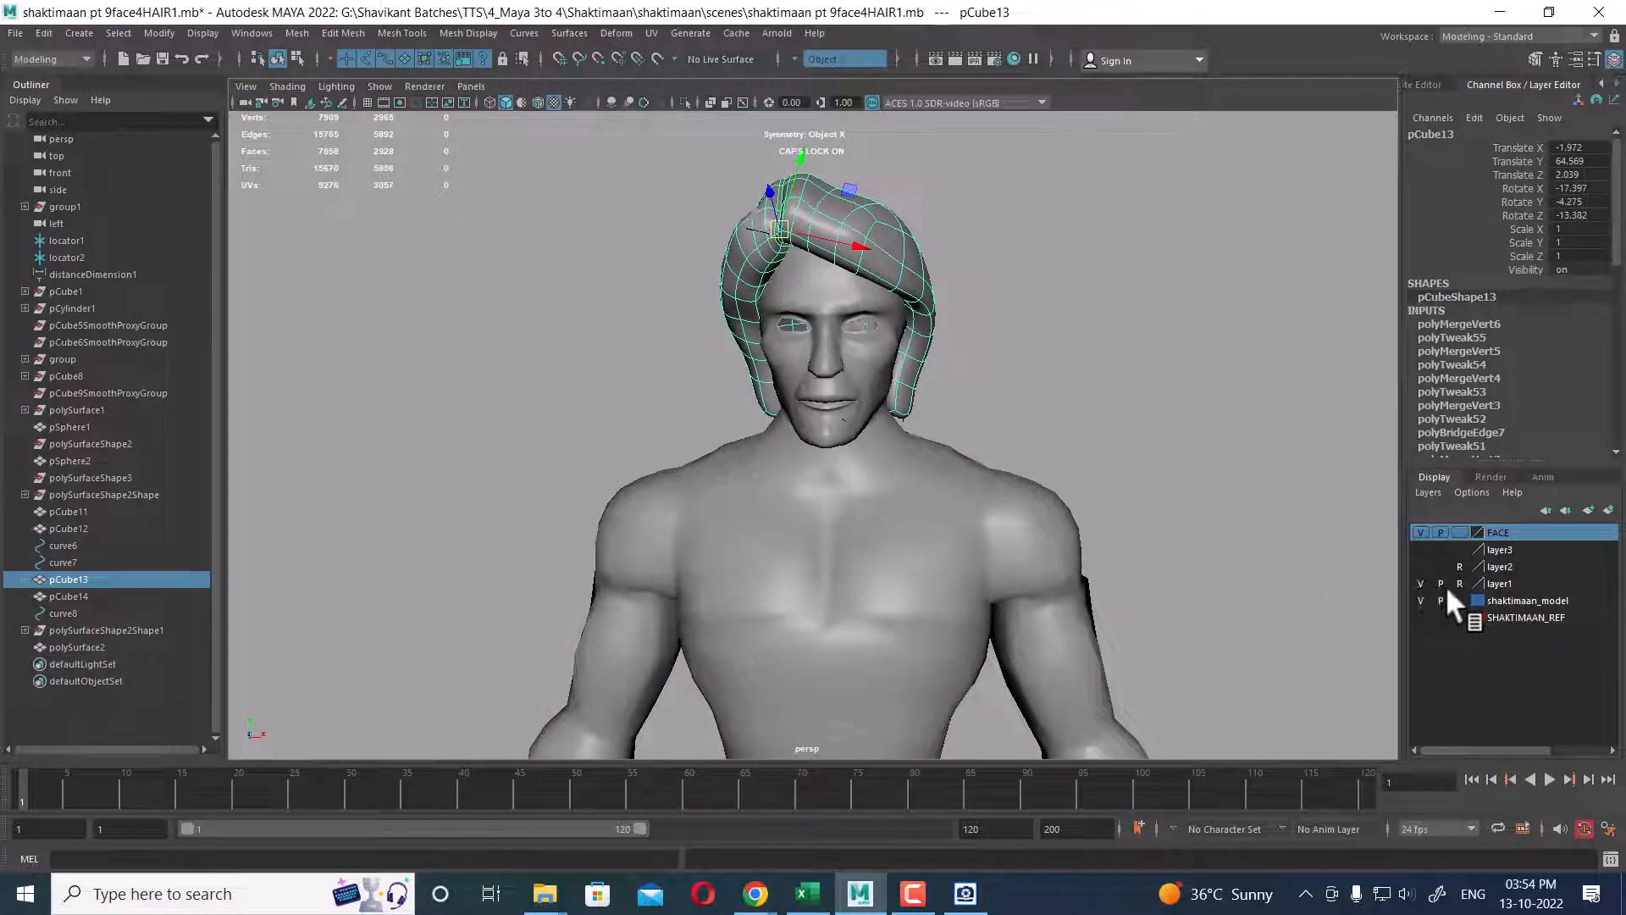
{"action": "scroll", "coordinate": [1117, 462], "scroll_direction": "up", "scroll_amount": 5}
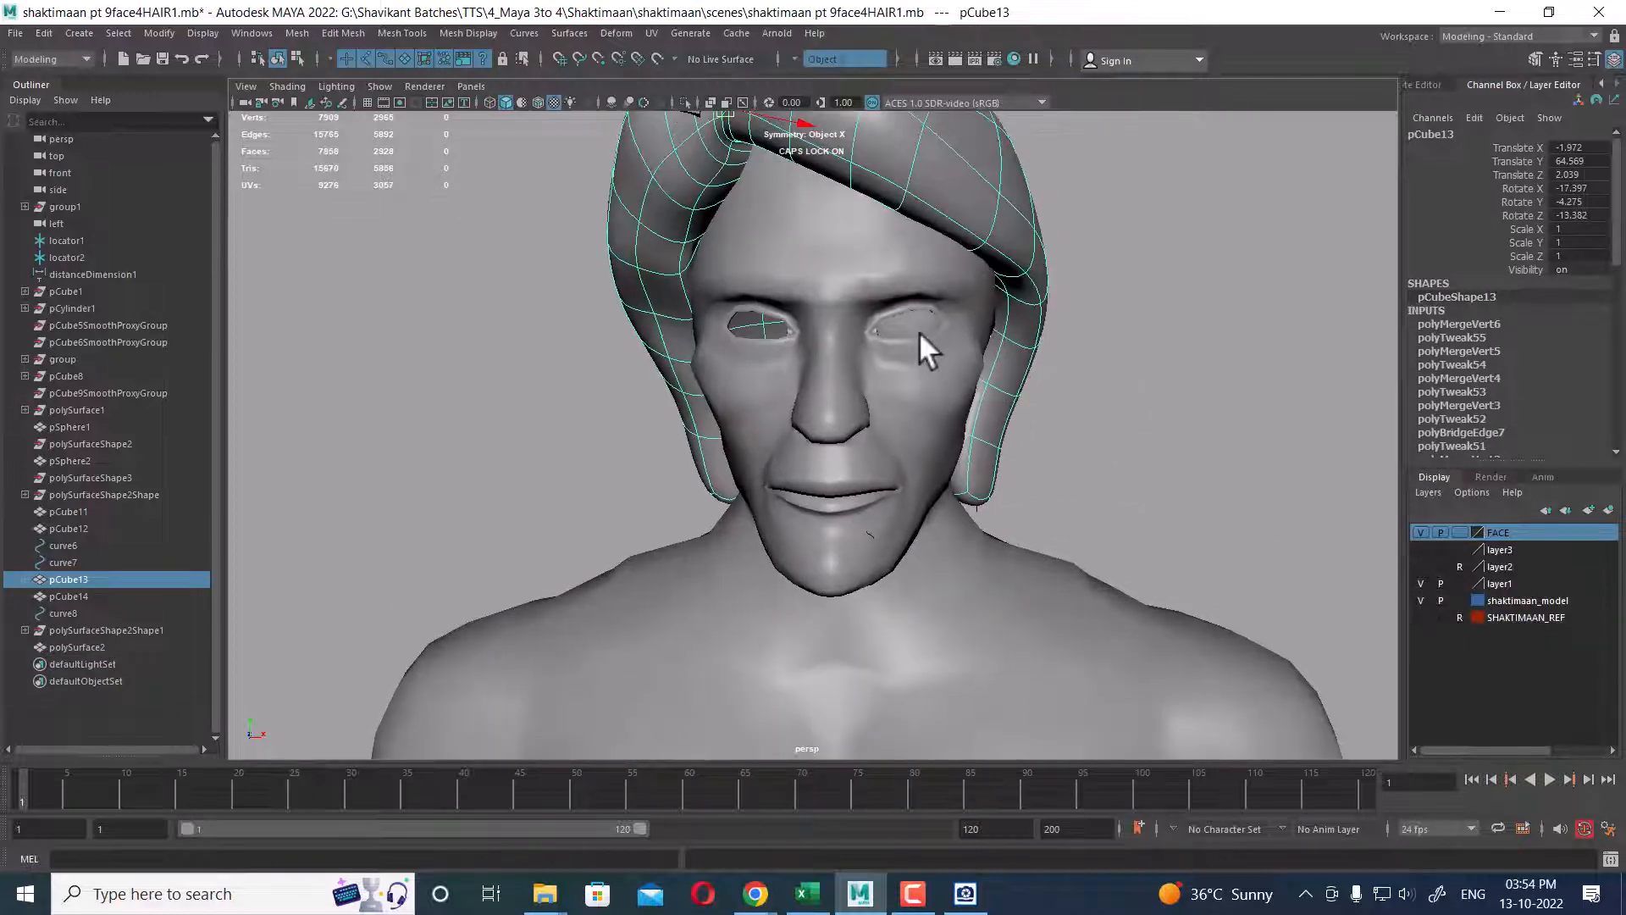
- Select the existing eyeball sphere and switch to the front view, framed closely on the face
{"action": "left_click", "coordinate": [915, 343]}
{"action": "scroll", "coordinate": [808, 310], "scroll_direction": "up", "scroll_amount": 1}
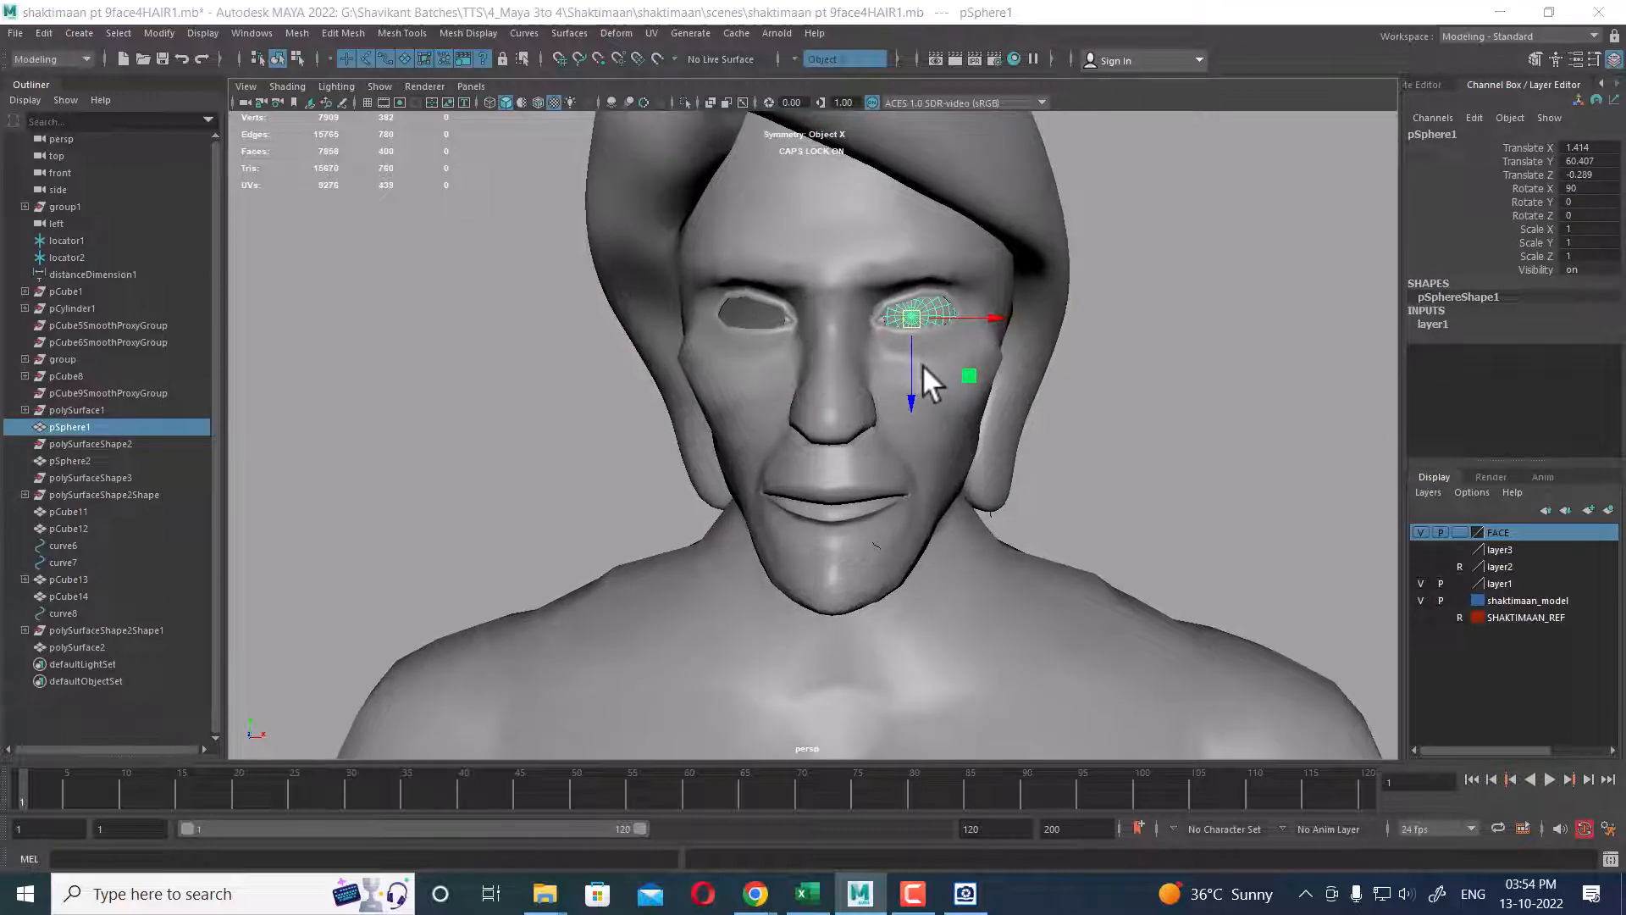
{"action": "key", "text": "space"}
{"action": "left_click_drag", "start_coordinate": [923, 365], "coordinate": [923, 405]}
{"action": "scroll", "coordinate": [1030, 419], "scroll_direction": "up", "scroll_amount": 5}
{"action": "scroll", "coordinate": [1031, 419], "scroll_direction": "up", "scroll_amount": 3}
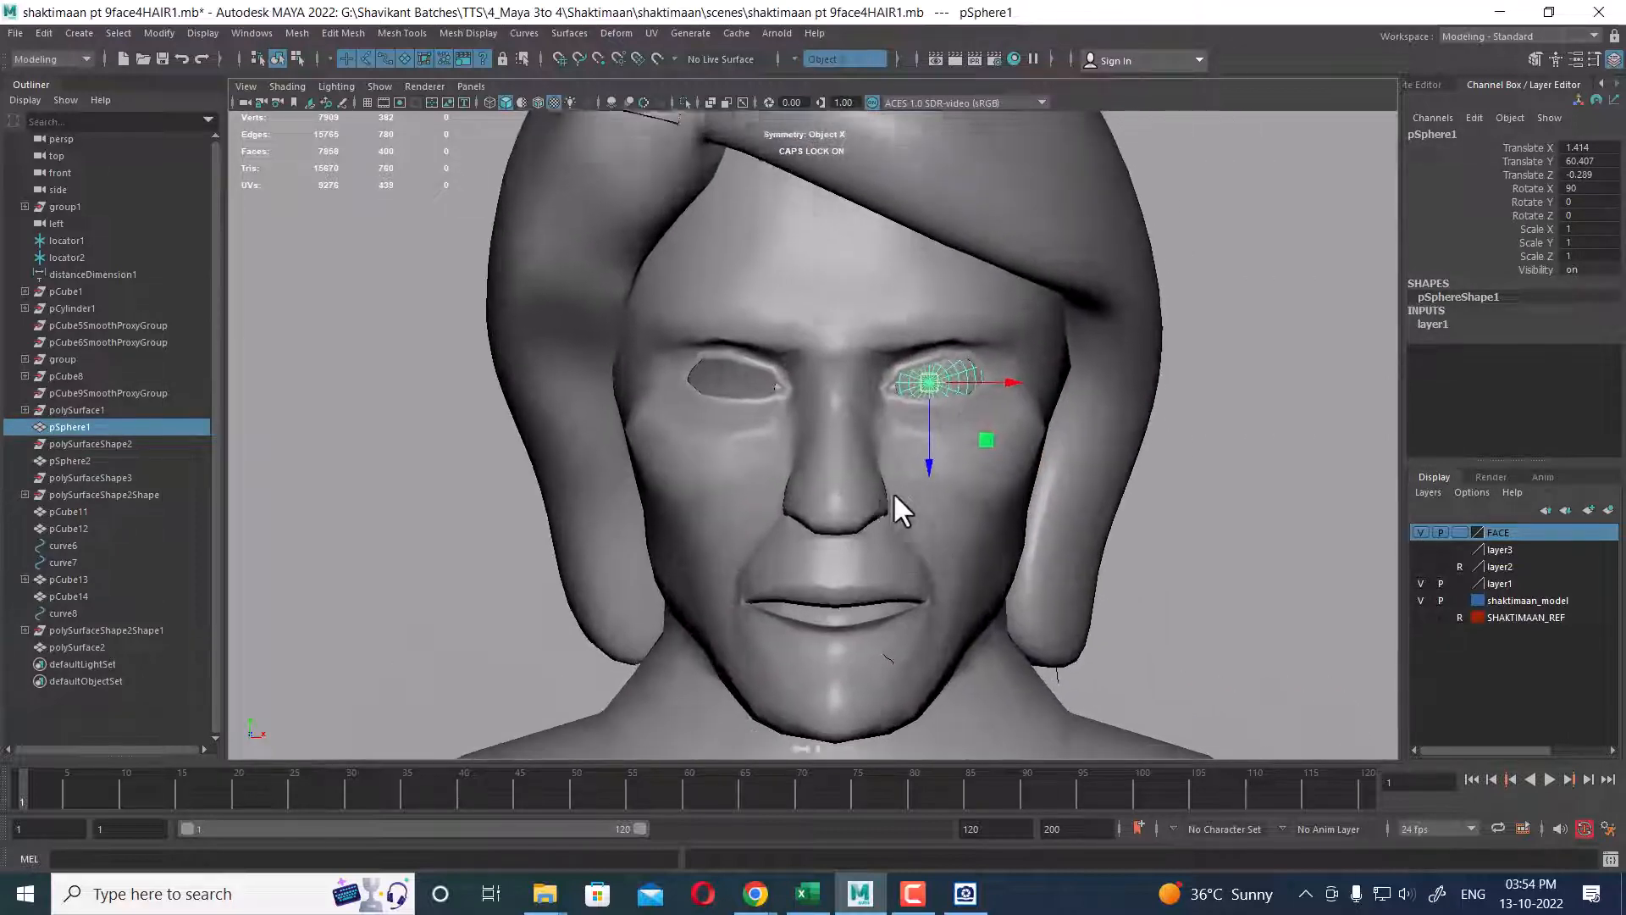
- Show the wireframe over the shaded models and snap the eyeball's pivot to a vertex on the face's centre line
{"action": "left_click", "coordinate": [538, 101]}
{"action": "scroll", "coordinate": [926, 415], "scroll_direction": "up", "scroll_amount": 2}
{"action": "key", "text": "d"}
{"action": "key", "text": "v"}
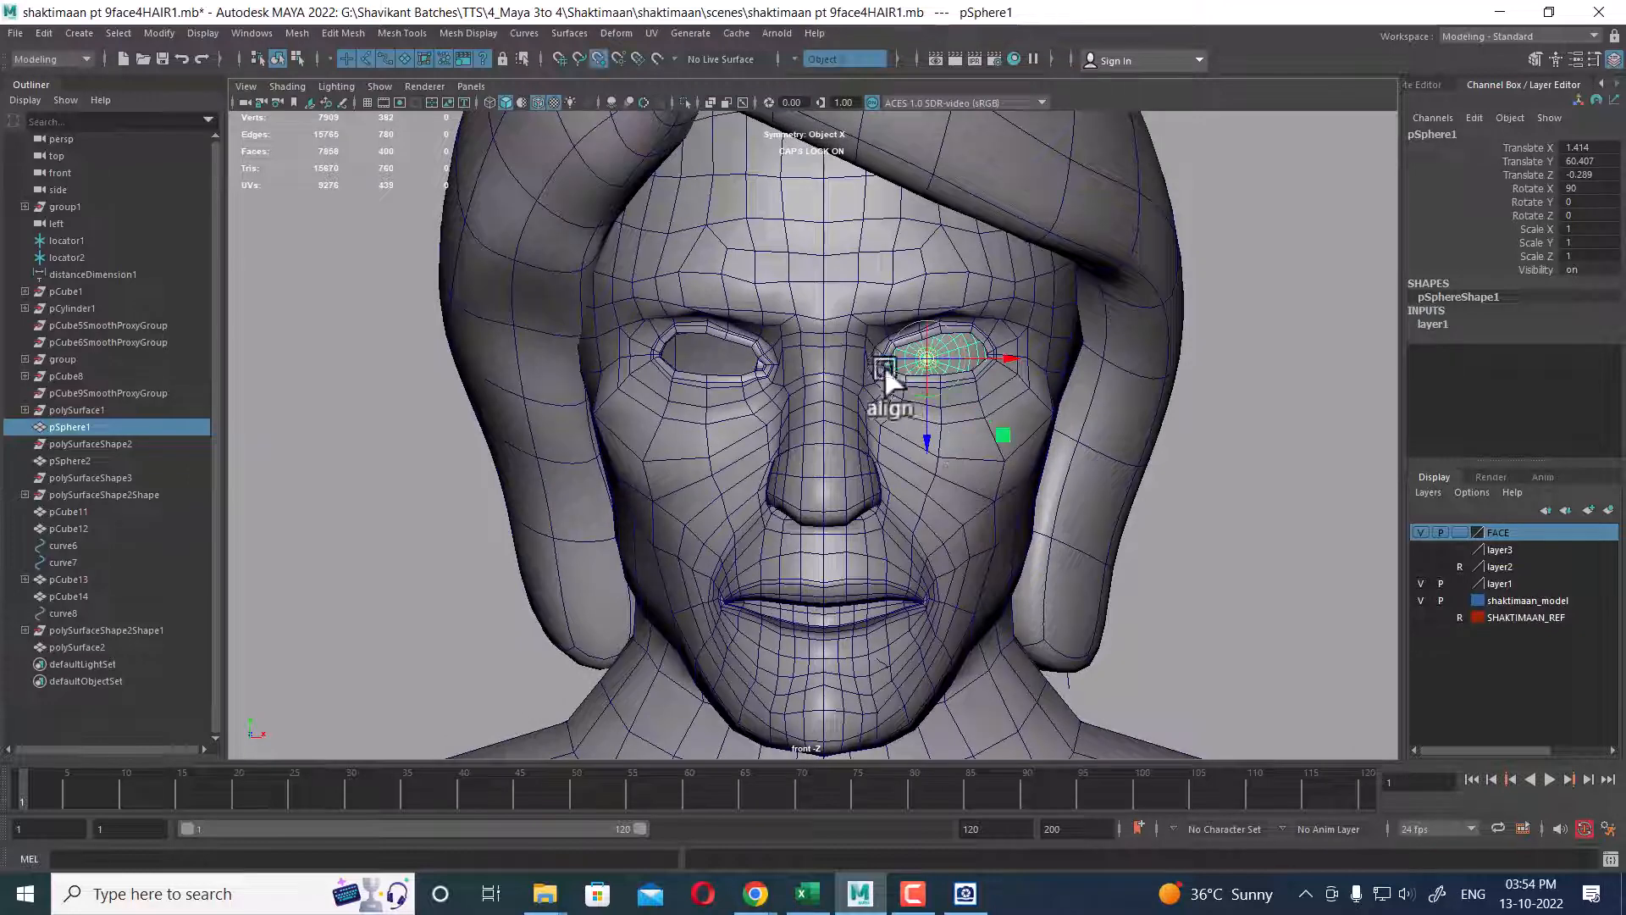
{"action": "mouse_move", "coordinate": [821, 369]}
{"action": "left_mouse_down"}
{"action": "mouse_move", "coordinate": [847, 379]}
{"action": "mouse_move", "coordinate": [825, 373]}
{"action": "left_mouse_up"}
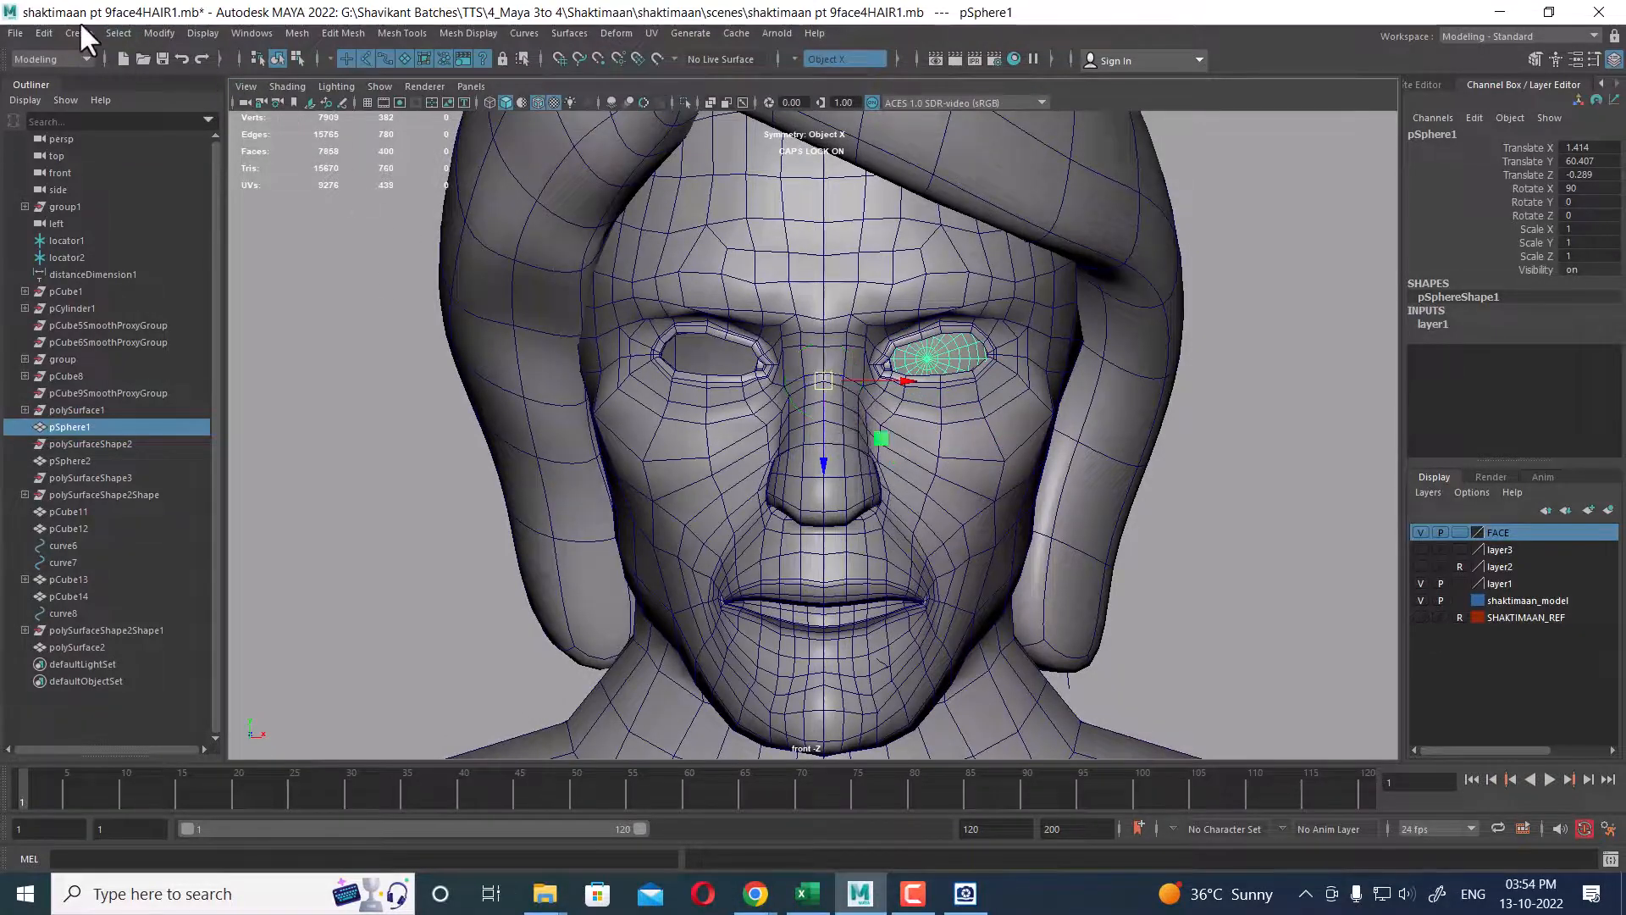
- Mirror the eyeball into the empty socket with Duplicate Special, making one copy at scale -1, 1, 1
{"action": "left_click", "coordinate": [50, 32]}
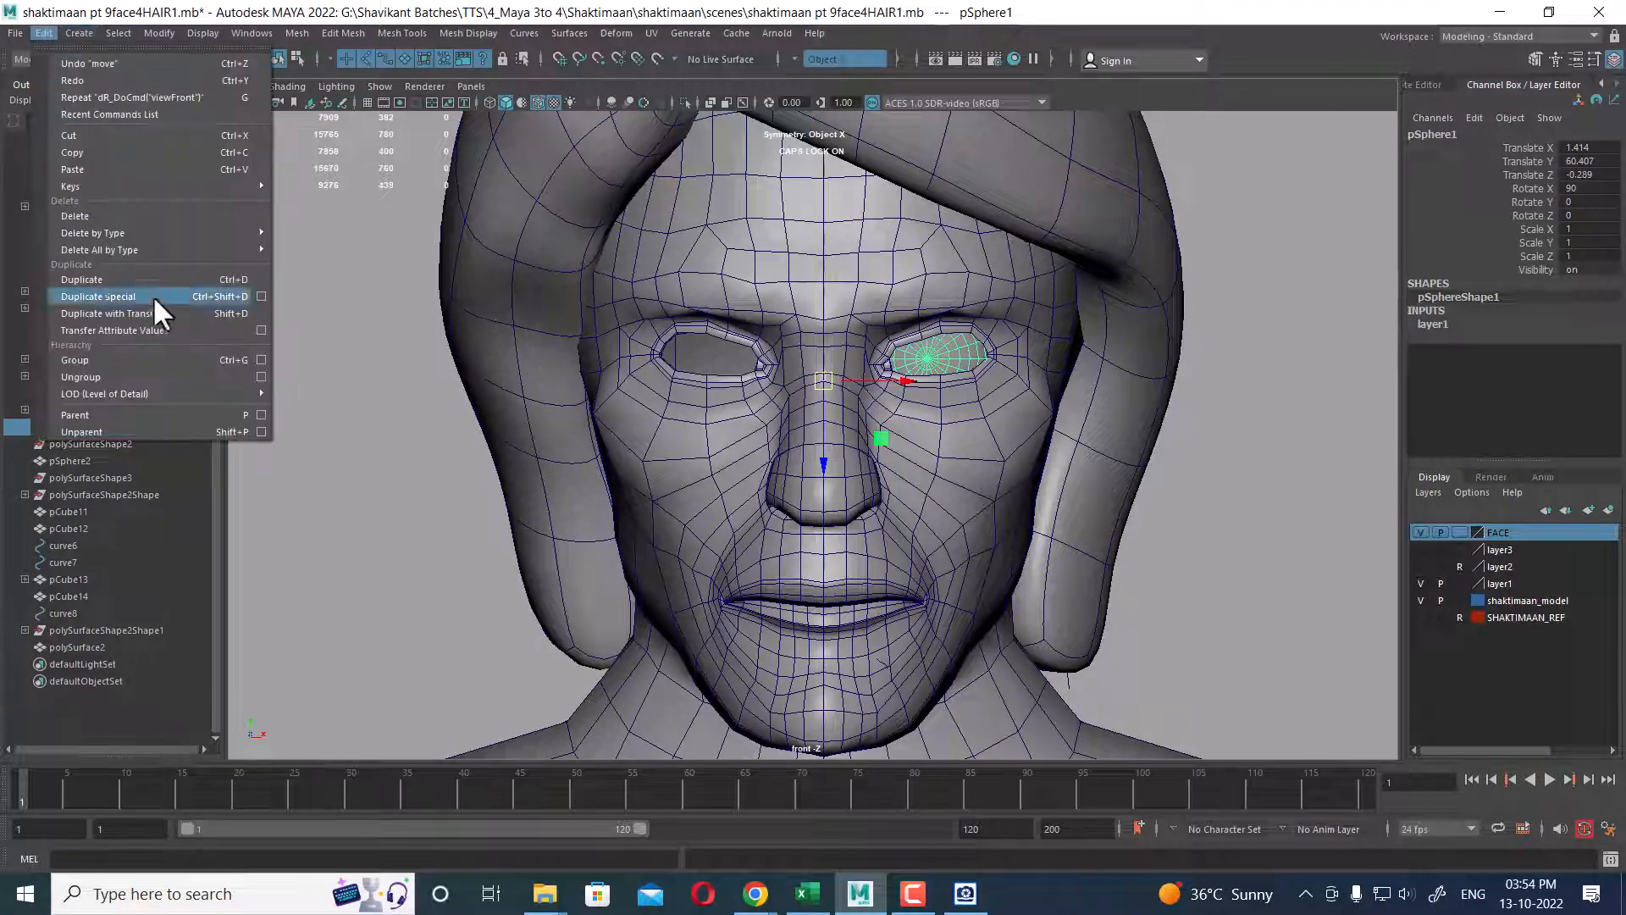
{"action": "left_click", "coordinate": [262, 296]}
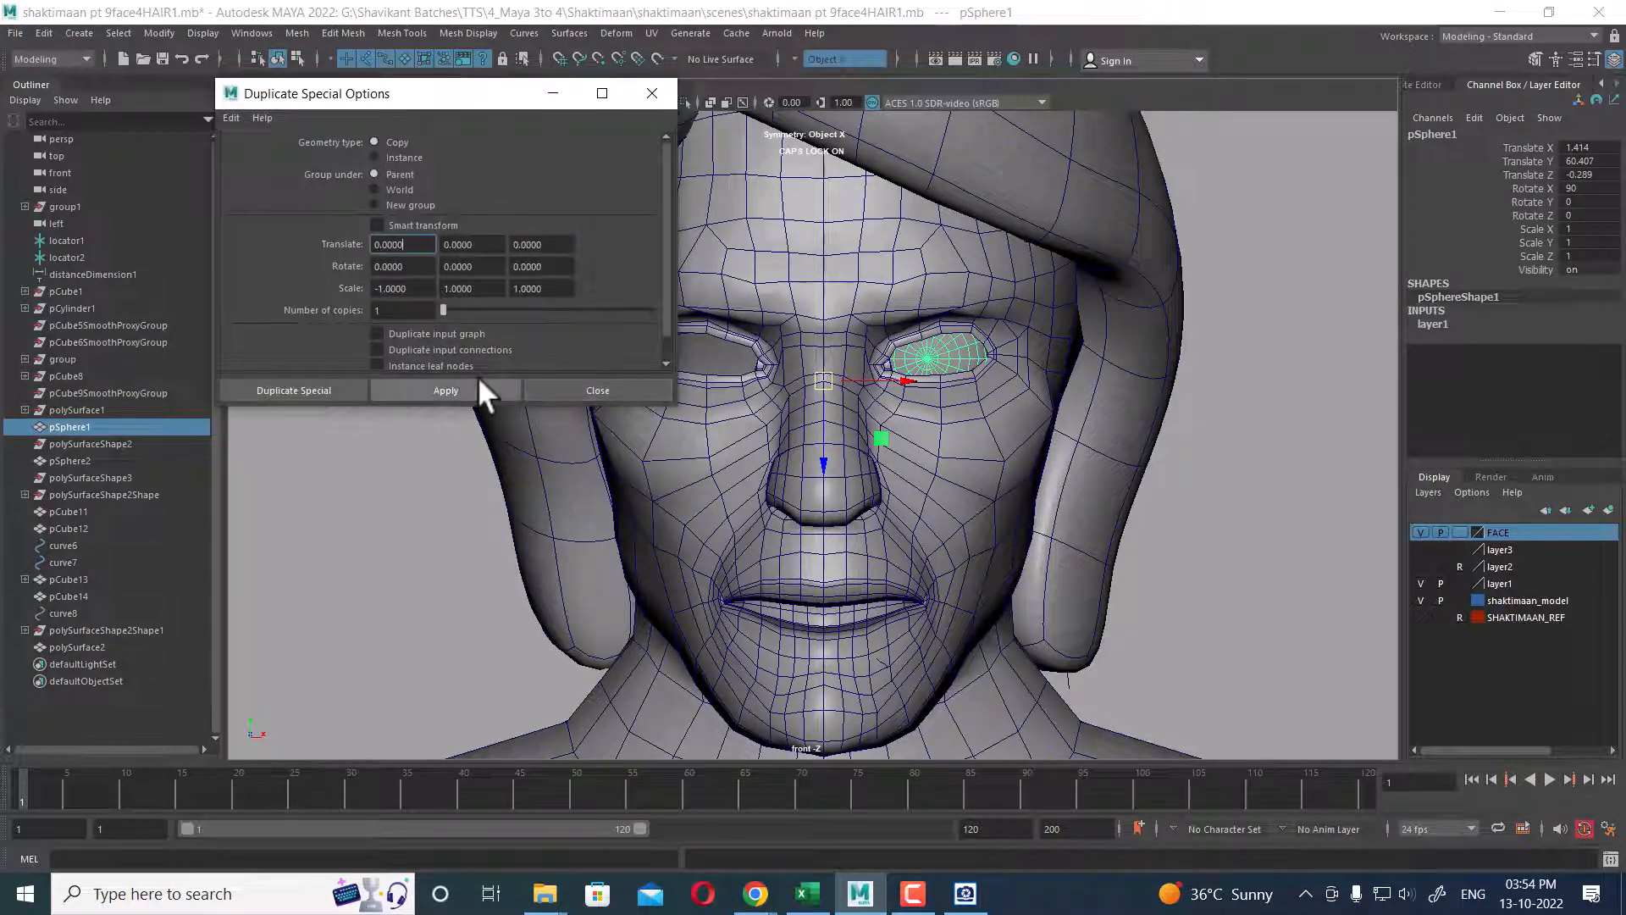
{"action": "left_click", "coordinate": [446, 390]}
{"action": "left_click", "coordinate": [603, 390]}
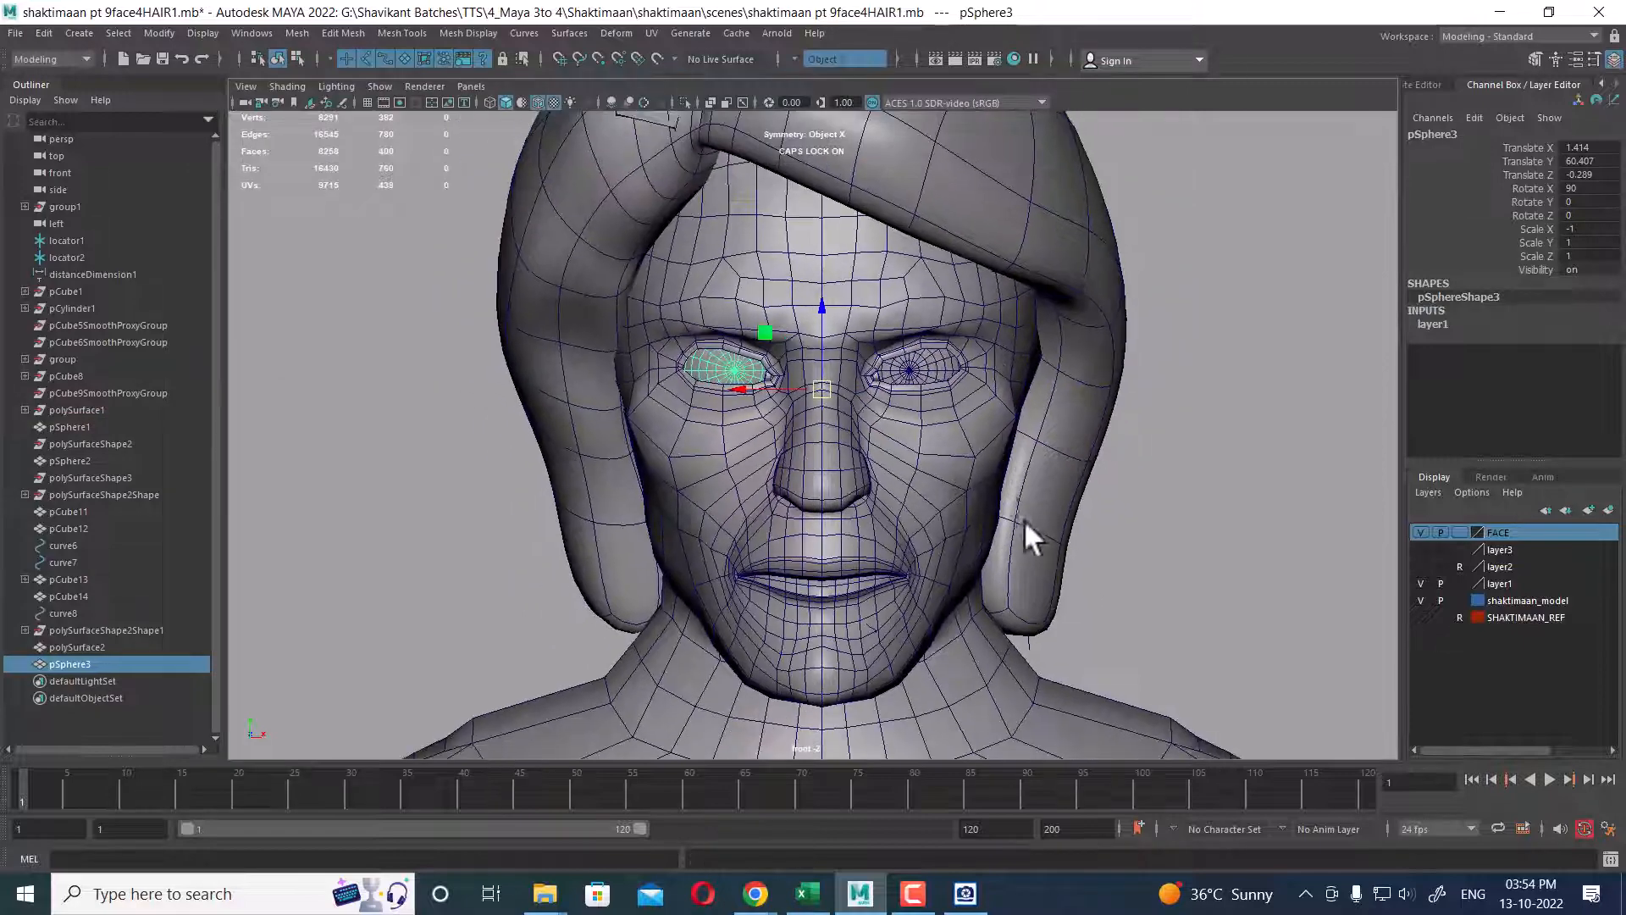
- Deselect the new eyeball, return to the perspective view and turn off the wireframe overlay to show the whole character in plain shading
{"action": "right_click_drag", "start_coordinate": [1025, 522], "coordinate": [980, 364], "text": "alt"}
{"action": "key", "text": "space"}
{"action": "left_click", "coordinate": [1054, 400]}
{"action": "middle_click_drag", "start_coordinate": [996, 444], "coordinate": [1006, 364], "text": "alt"}
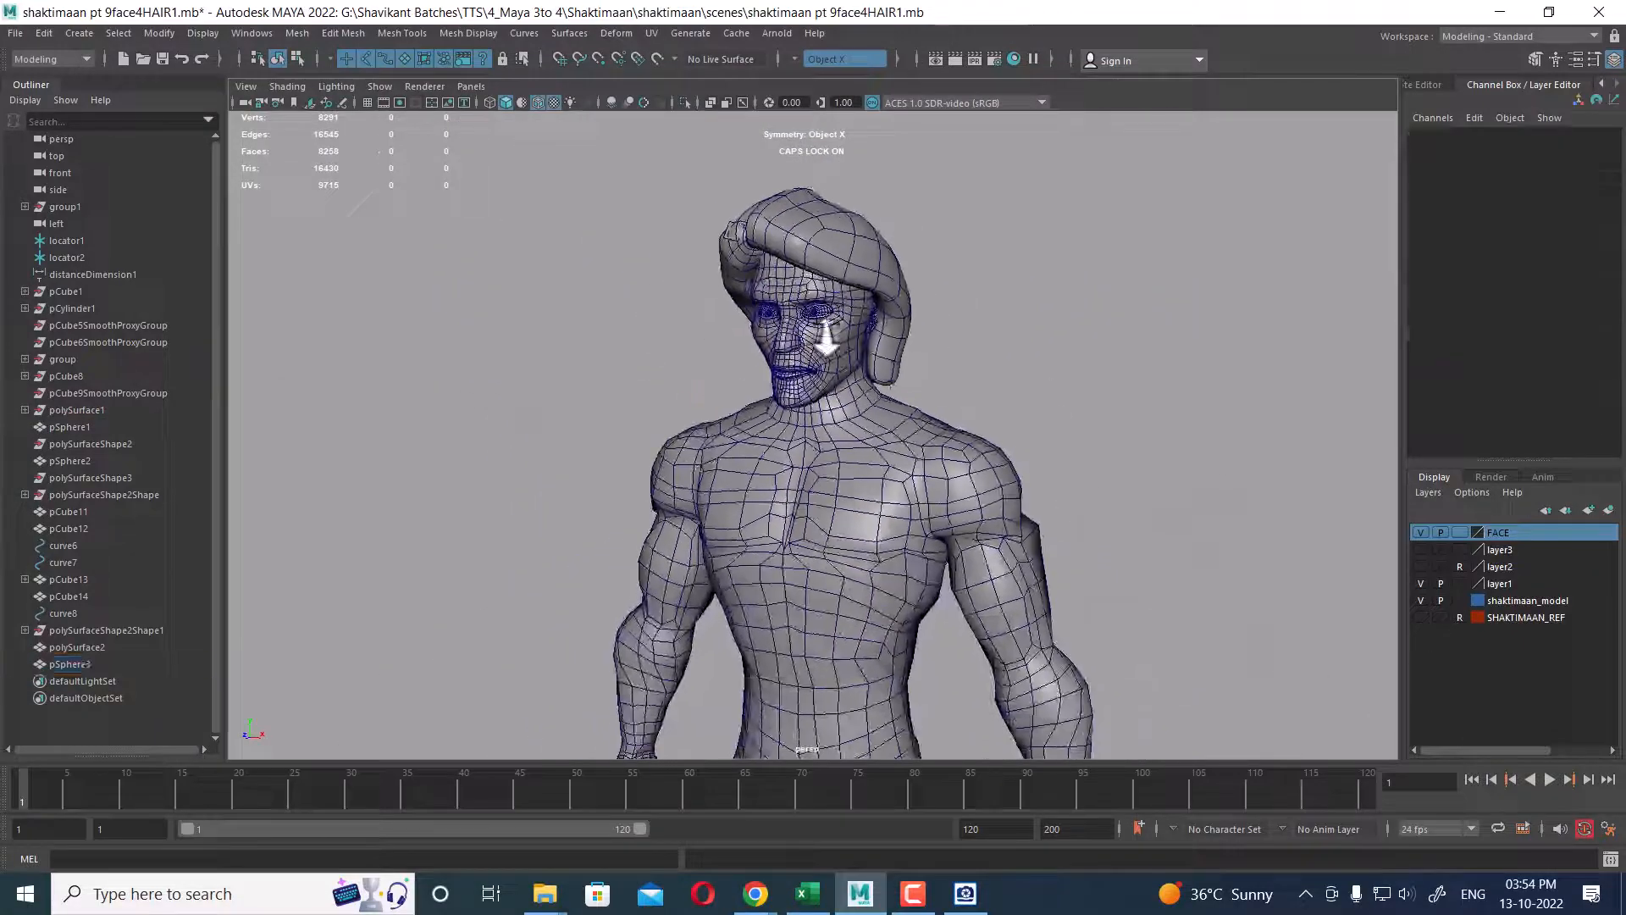
{"action": "left_click", "coordinate": [534, 105]}
{"action": "scroll", "coordinate": [953, 373], "scroll_direction": "down", "scroll_amount": 4}
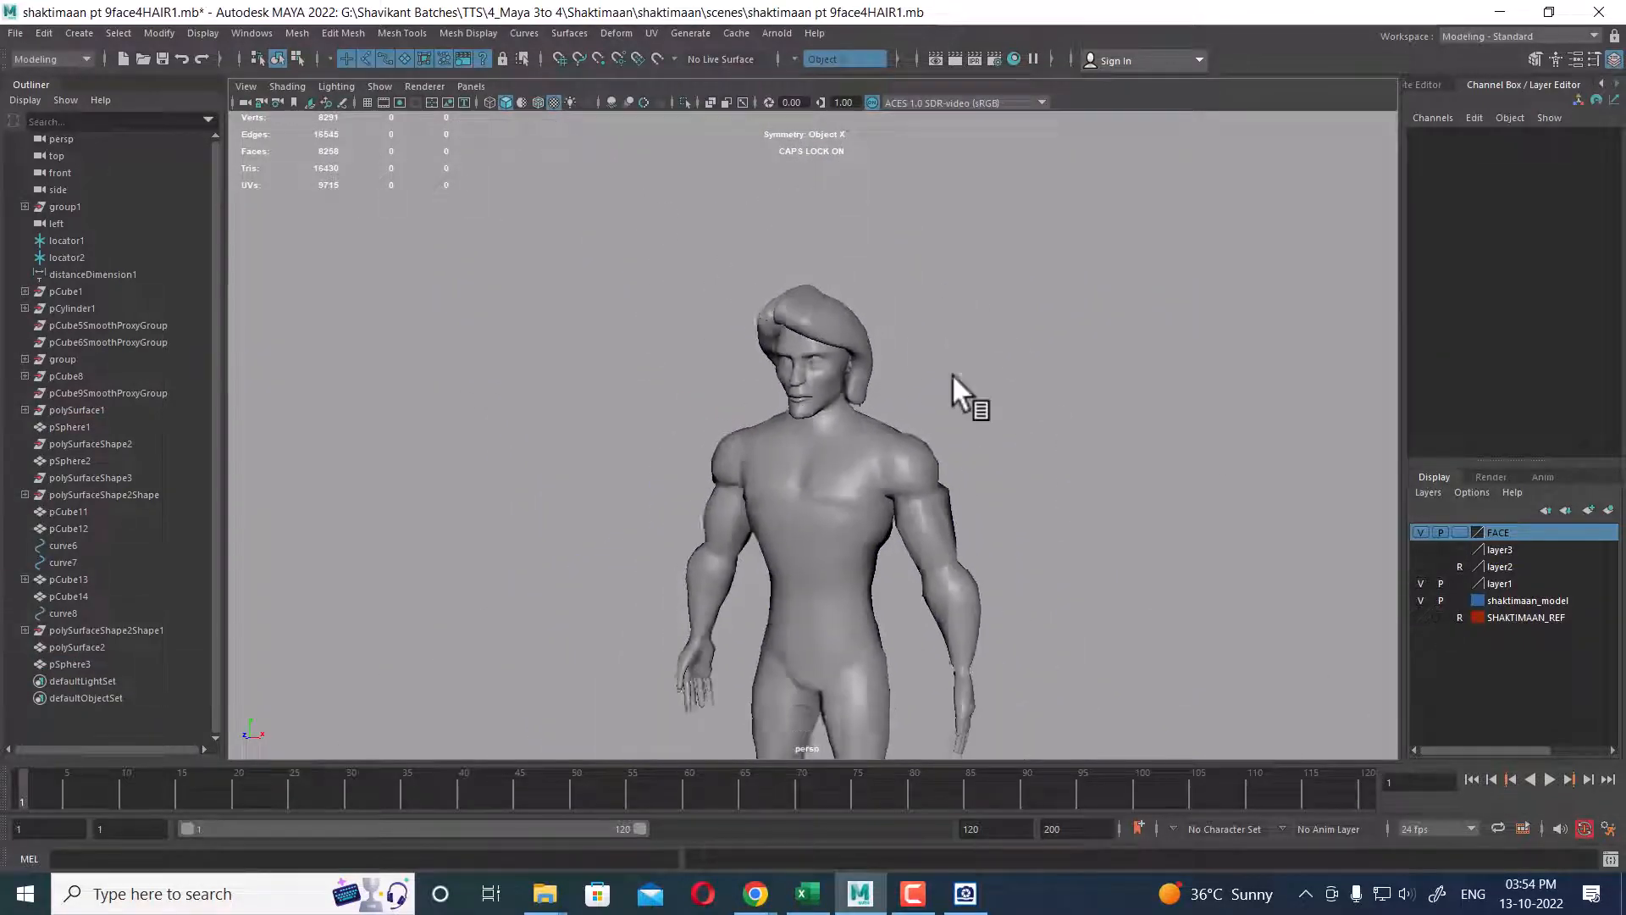
{"action": "left_click_drag", "start_coordinate": [952, 374], "coordinate": [937, 399], "text": "alt"}
{"action": "right_click_drag", "start_coordinate": [936, 399], "coordinate": [995, 461], "text": "alt"}
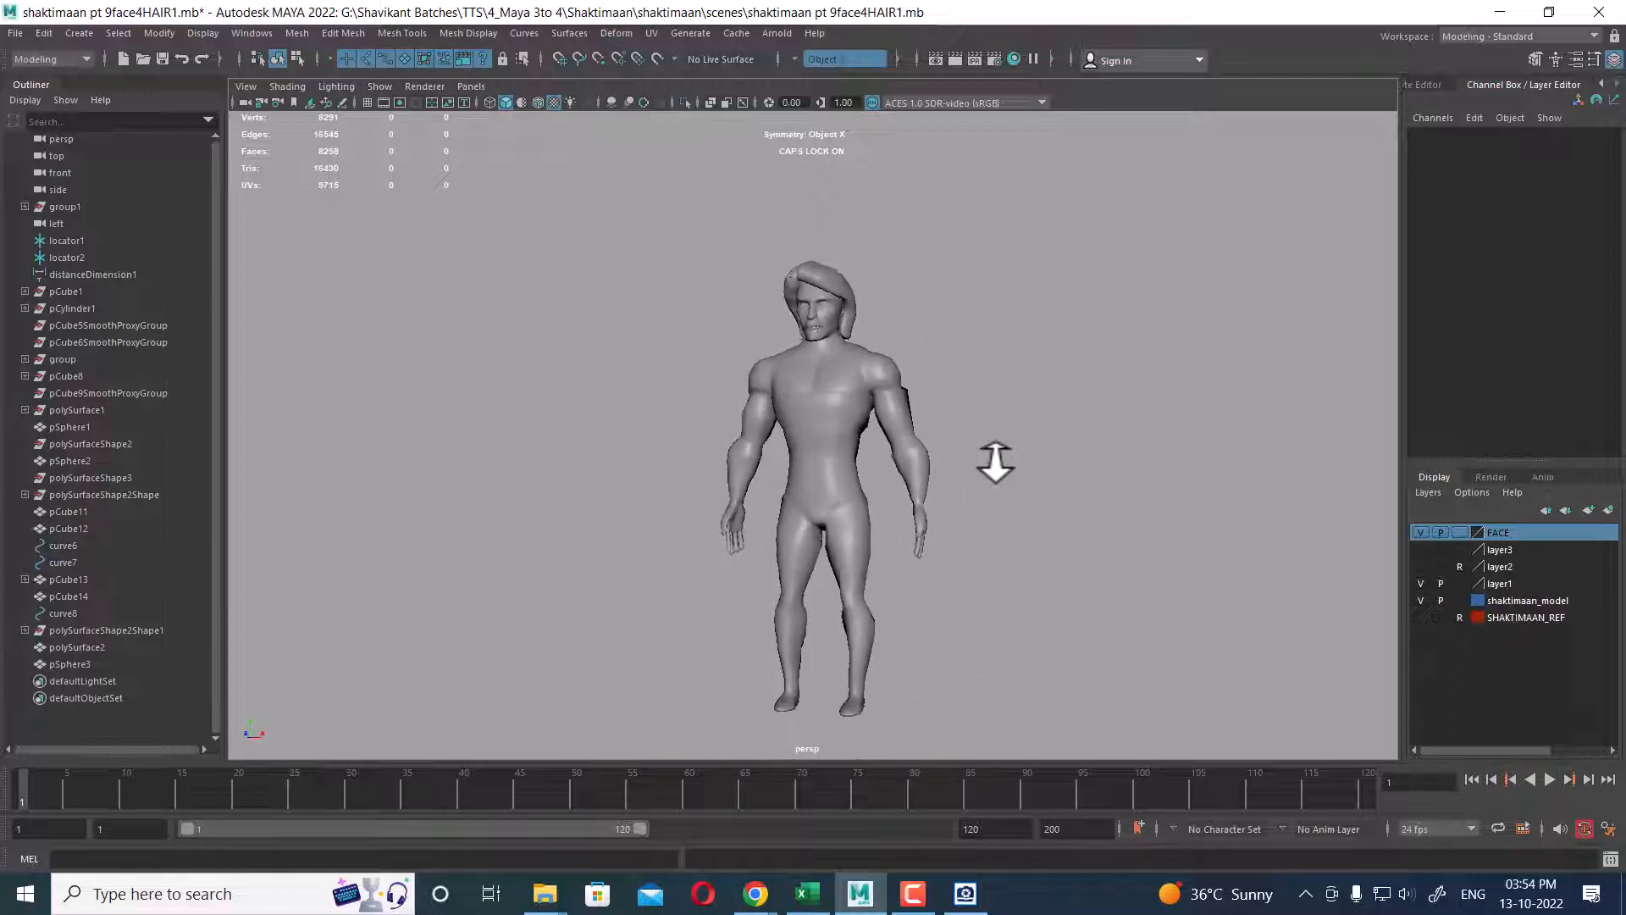
{"action": "left_click_drag", "start_coordinate": [996, 461], "coordinate": [1009, 471], "text": "alt"}
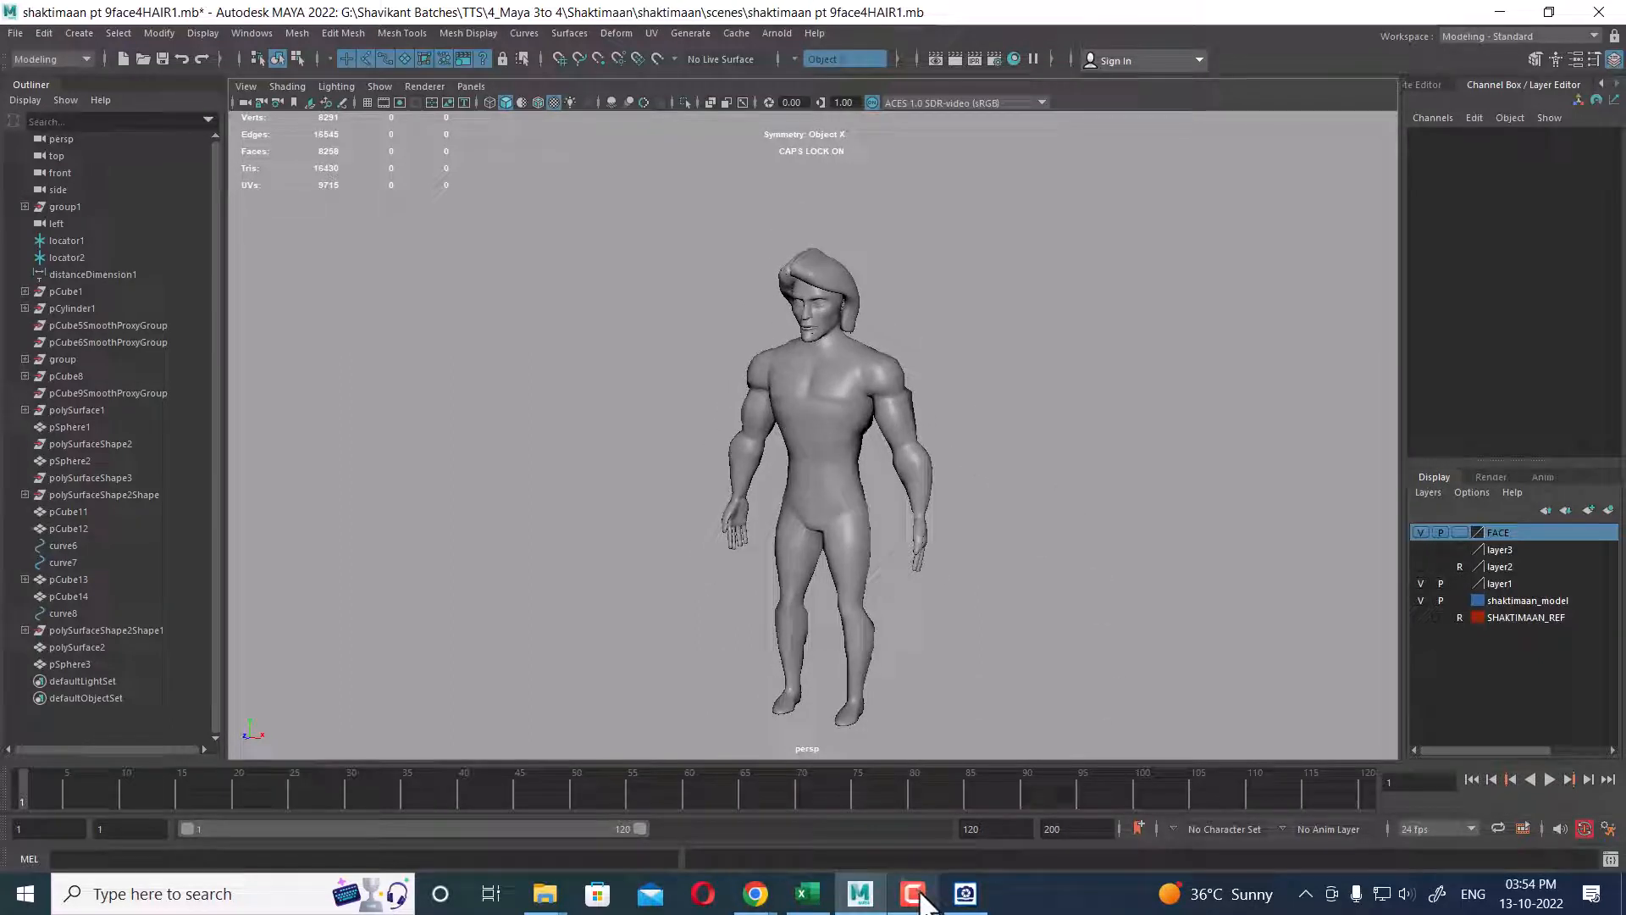